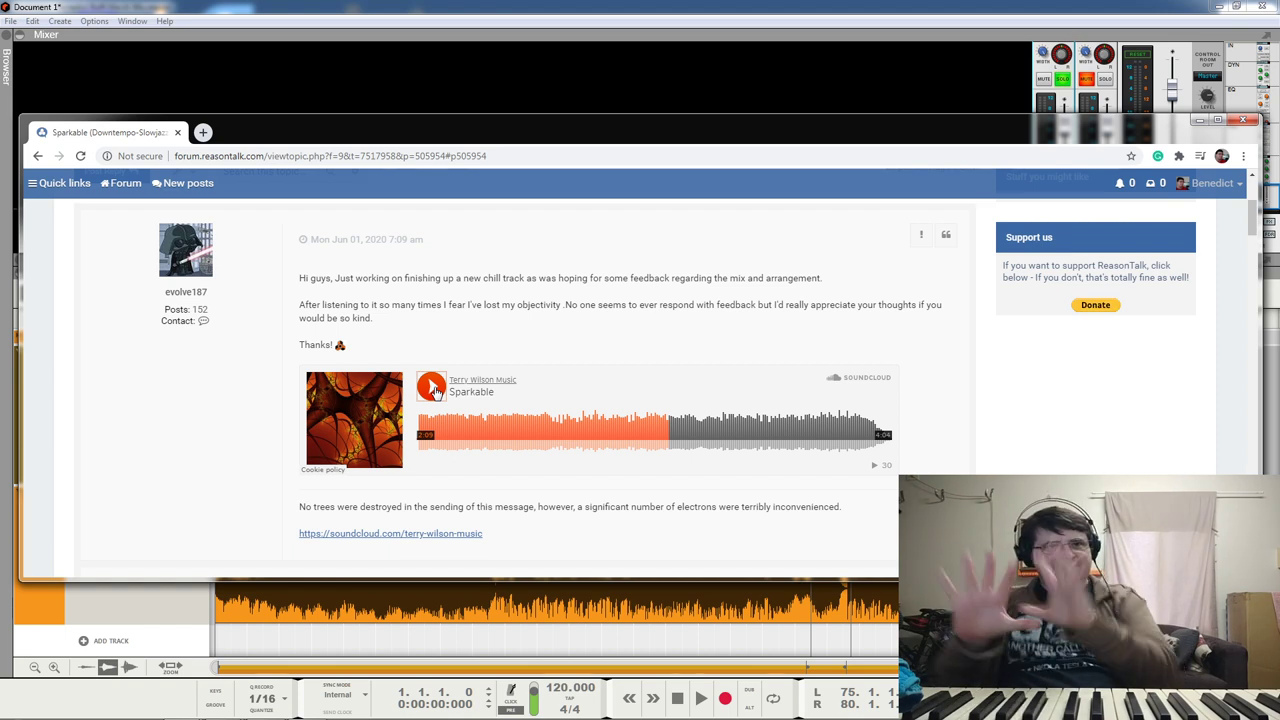
Step: Listen to a short passage of the Sparkable track in the forum post, starting near 2:56, and pause it
{"action": "left_click", "coordinate": [433, 390]}
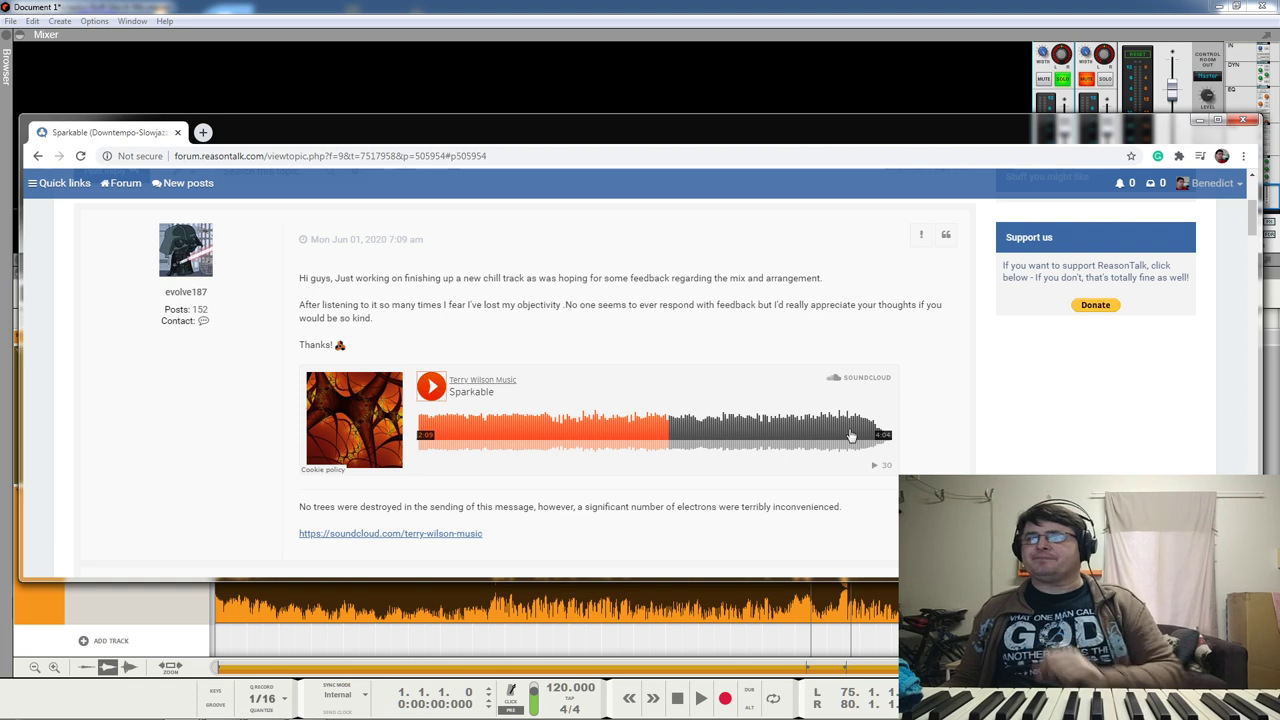
{"action": "left_click", "coordinate": [755, 432]}
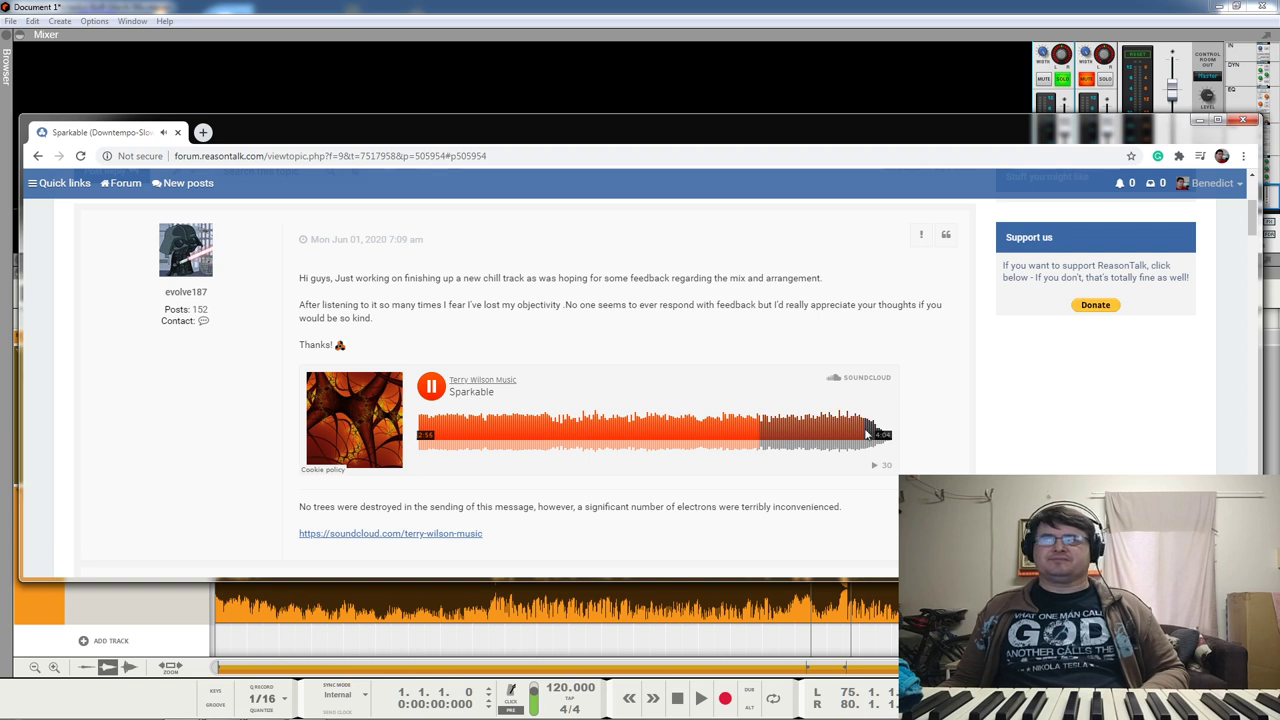
{"action": "key", "text": "space"}
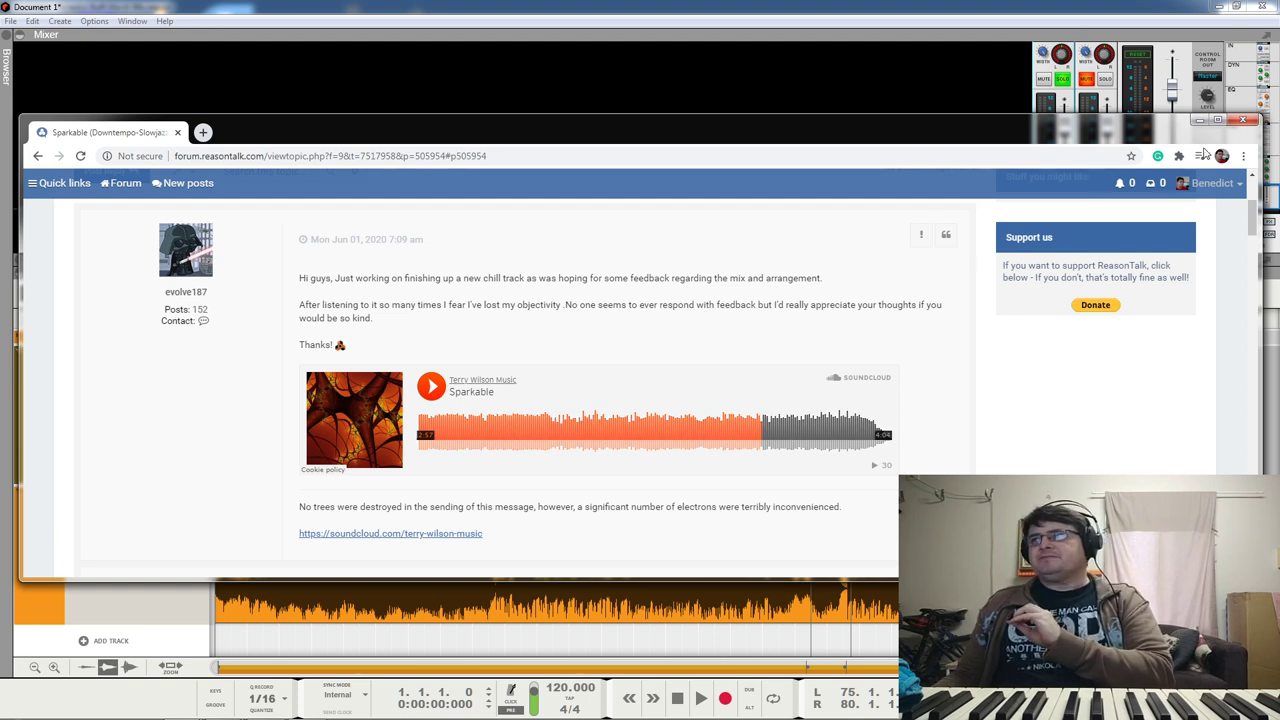
Step: Switch to Reason and play the Sparkable v33 track from the start, skipping ahead to the section just before bar 37
{"action": "key", "text": "alt+Tab"}
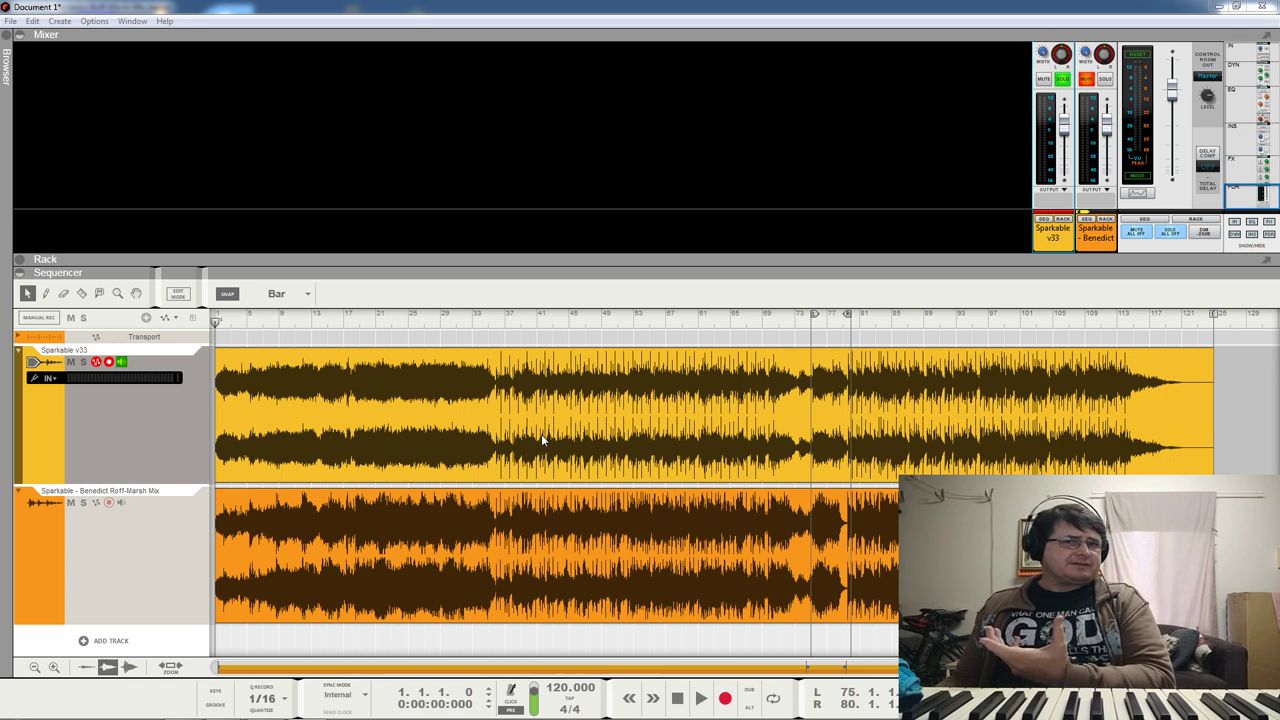
{"action": "left_click", "coordinate": [92, 353]}
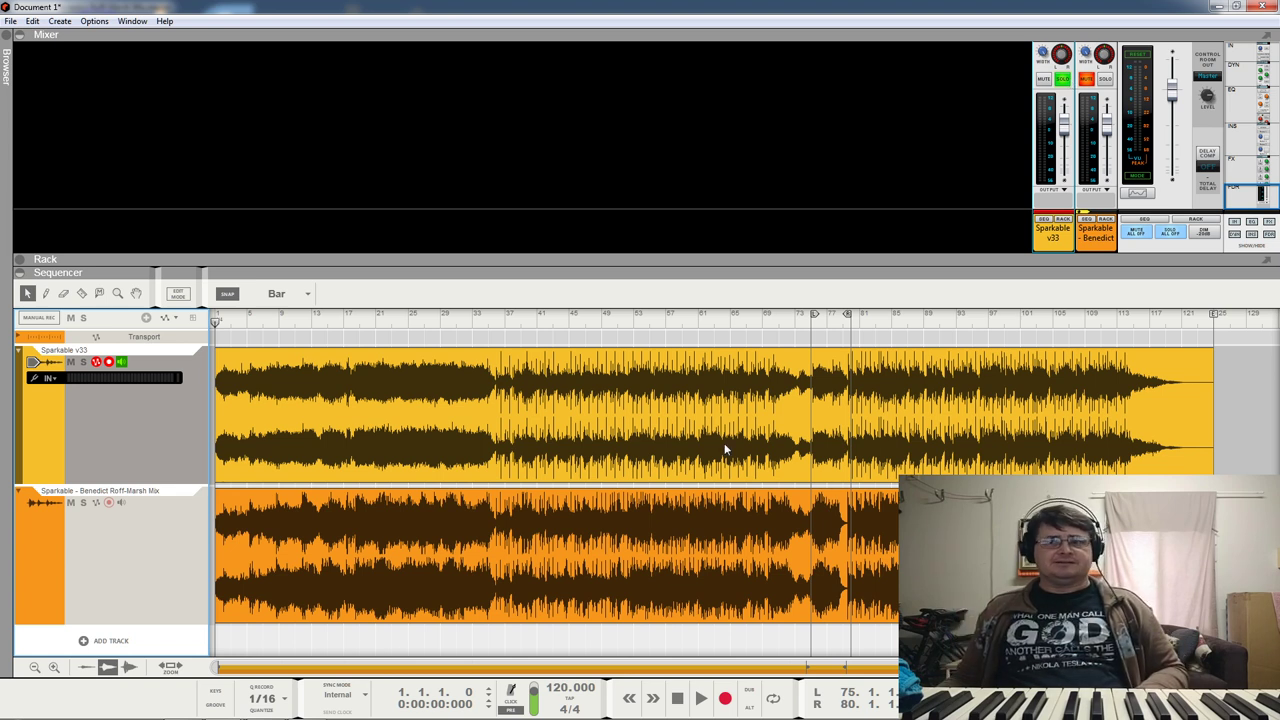
{"action": "key", "text": "space"}
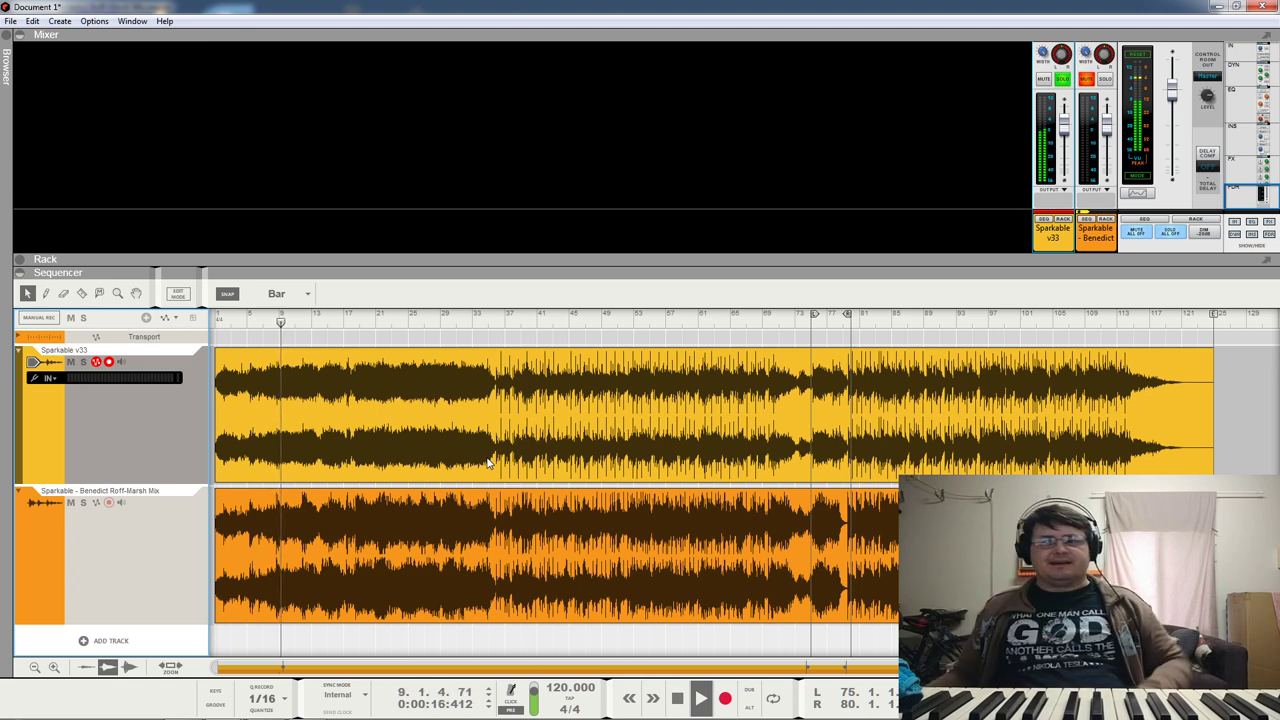
{"action": "left_click", "coordinate": [484, 322]}
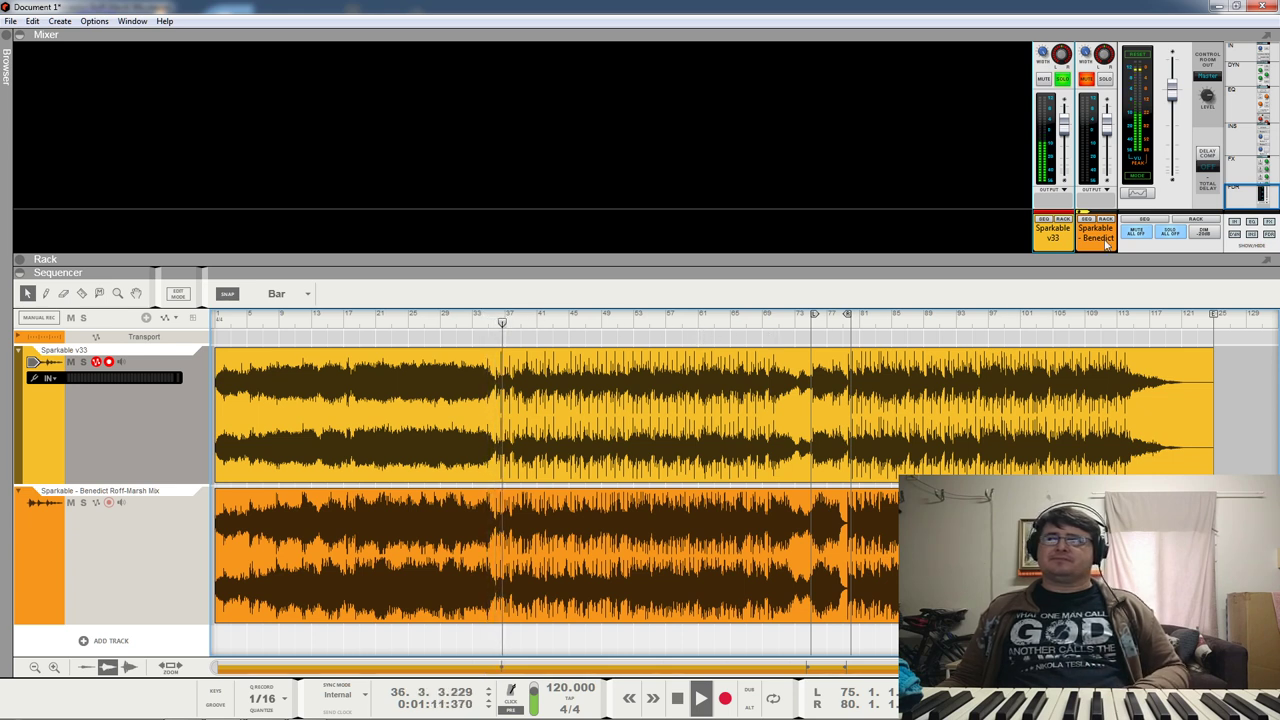
Step: Compare the mixes during playback by soloing the orange remix, return the solo to Sparkable v33, and stop
{"action": "left_click", "coordinate": [1063, 80]}
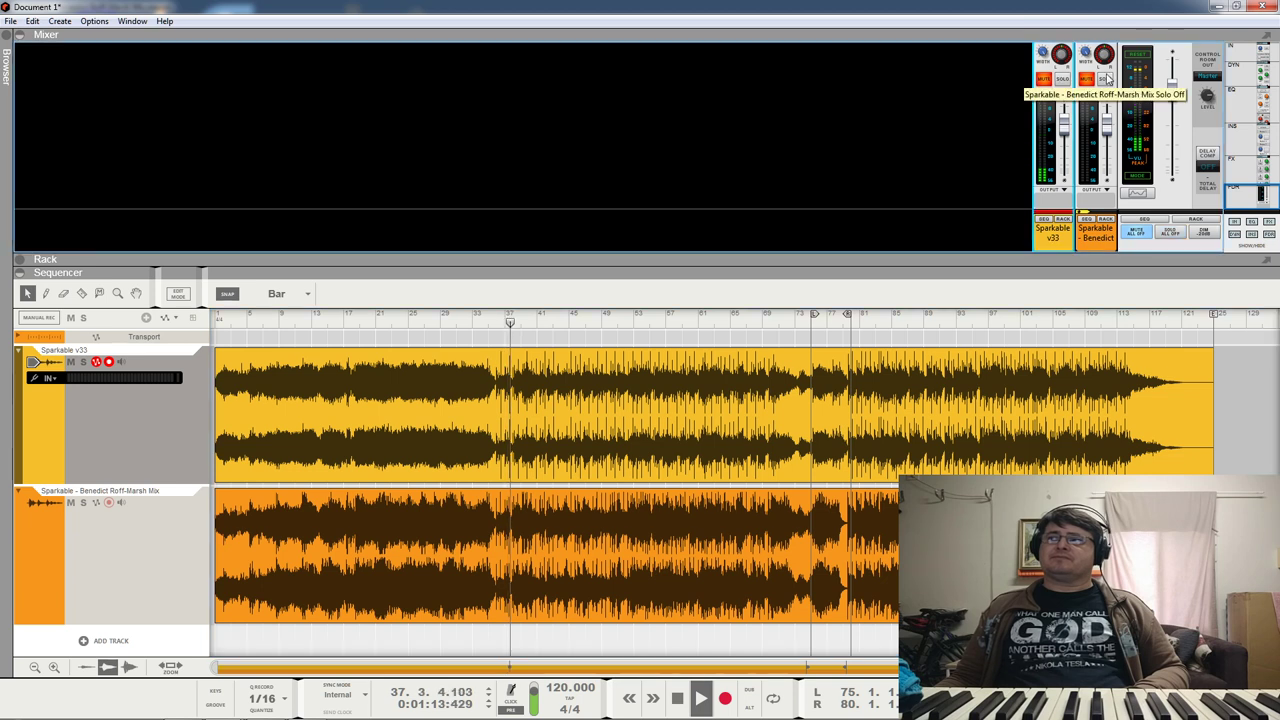
{"action": "left_click", "coordinate": [1105, 79]}
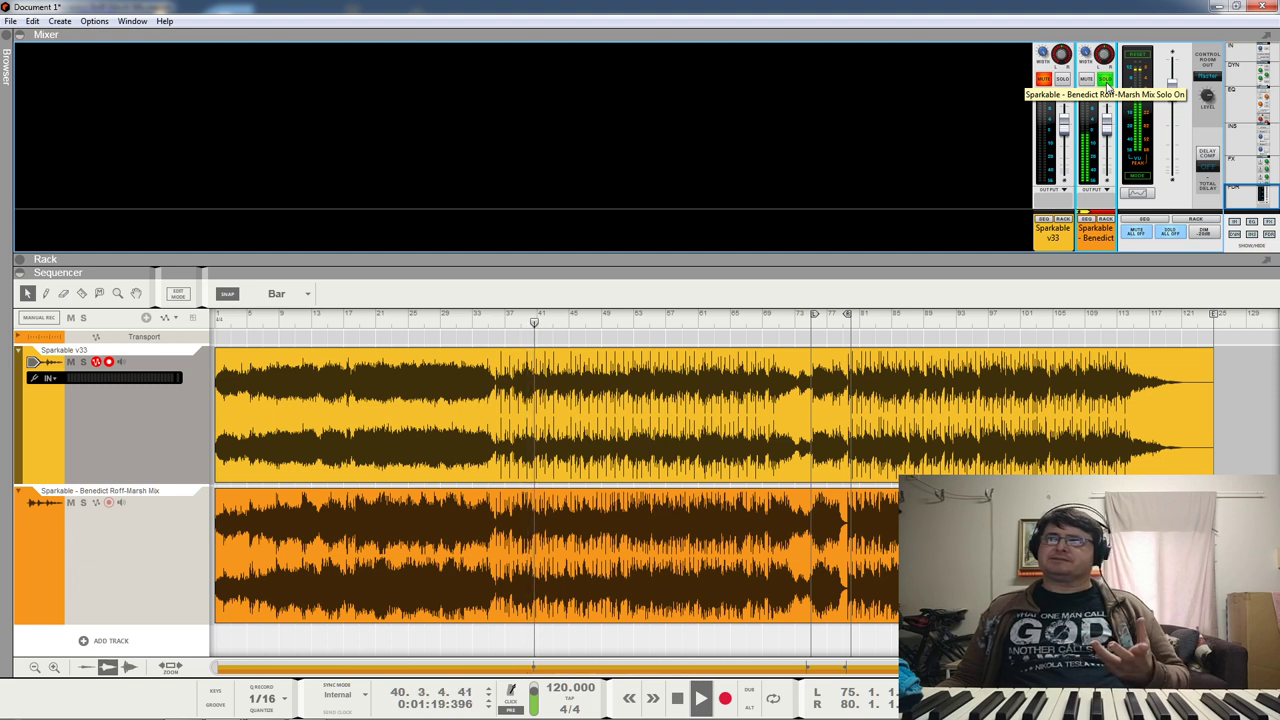
{"action": "left_click", "coordinate": [1087, 79]}
{"action": "left_click", "coordinate": [1062, 79]}
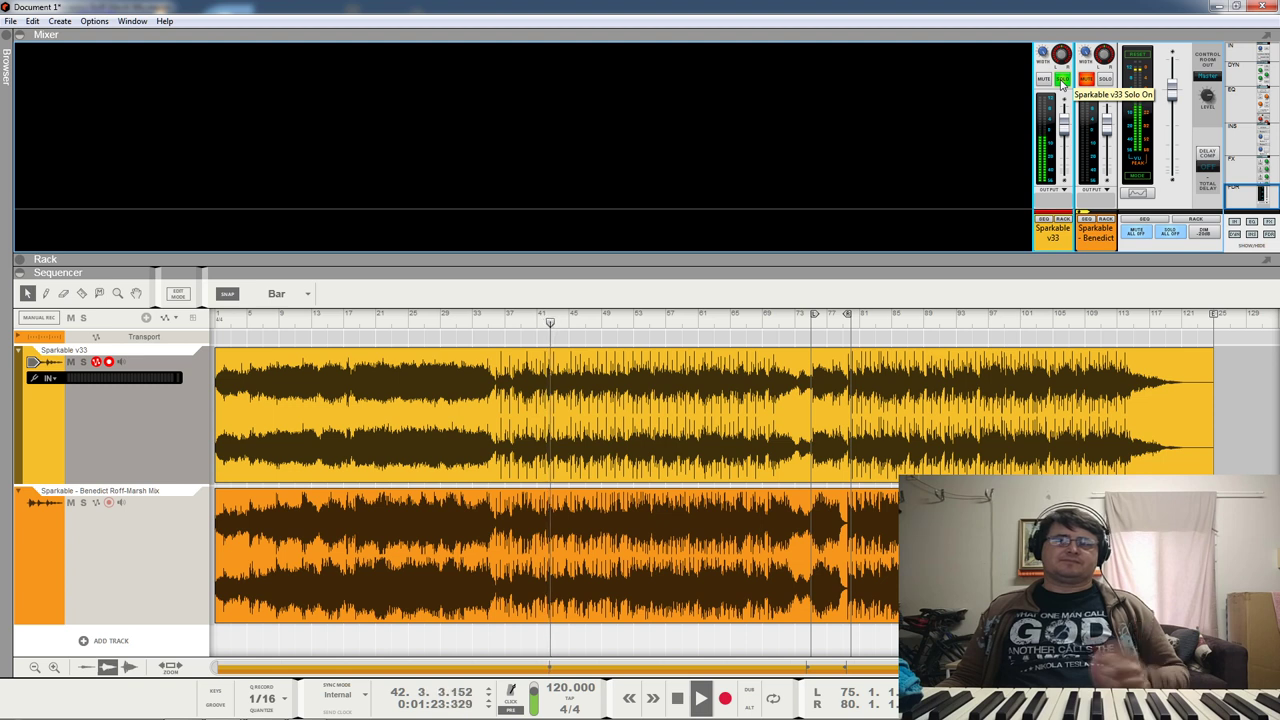
{"action": "key", "text": "space"}
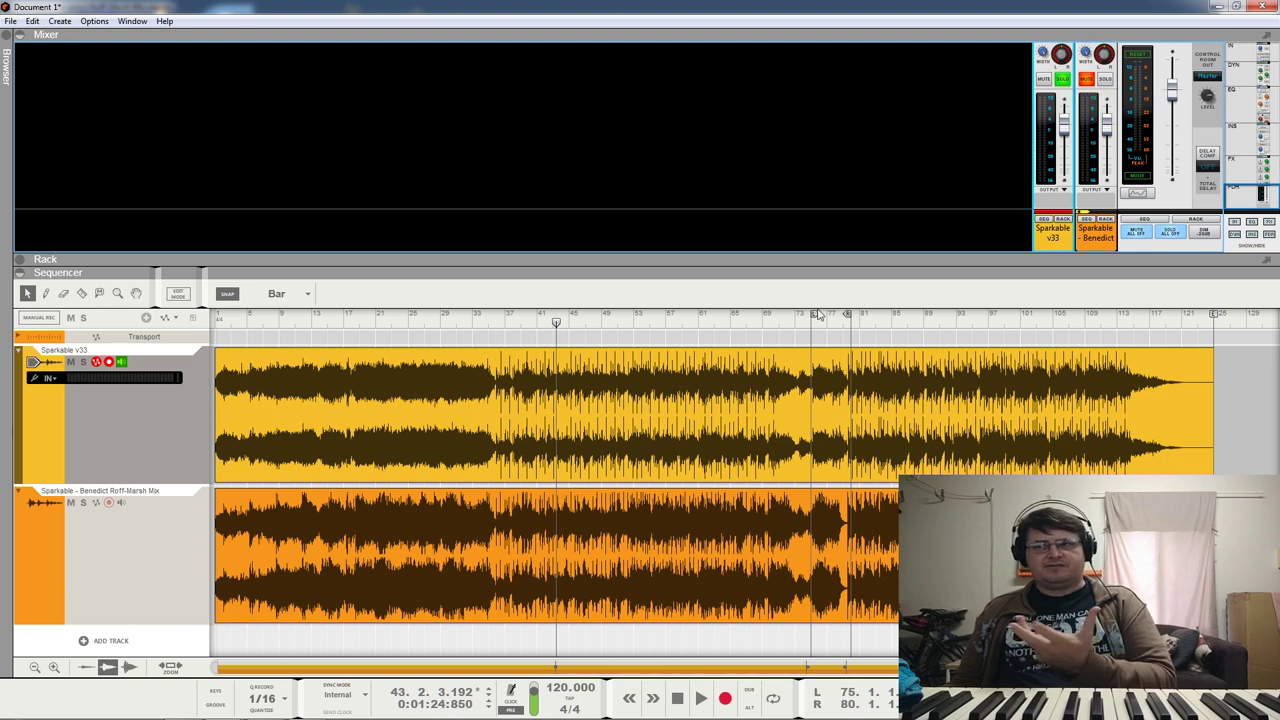
Step: Play Sparkable v33 from bar 37 for a few bars and stop
{"action": "left_click", "coordinate": [506, 320]}
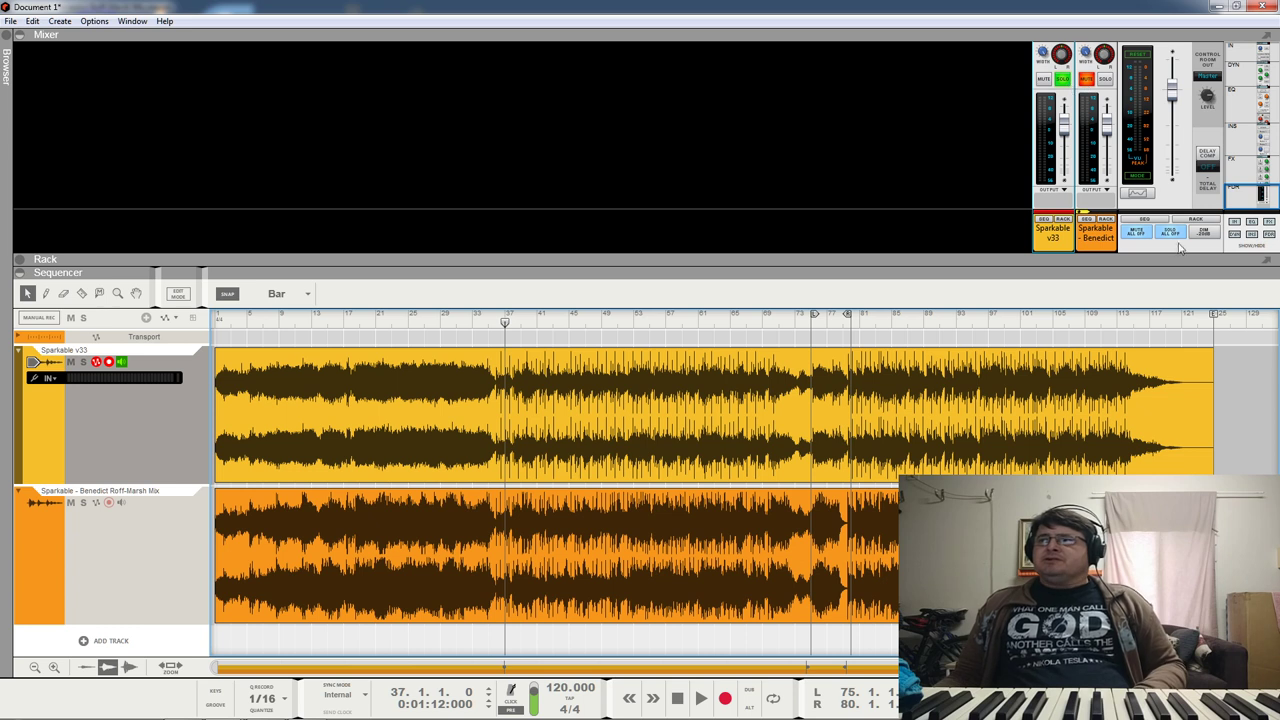
{"action": "key", "text": "space"}
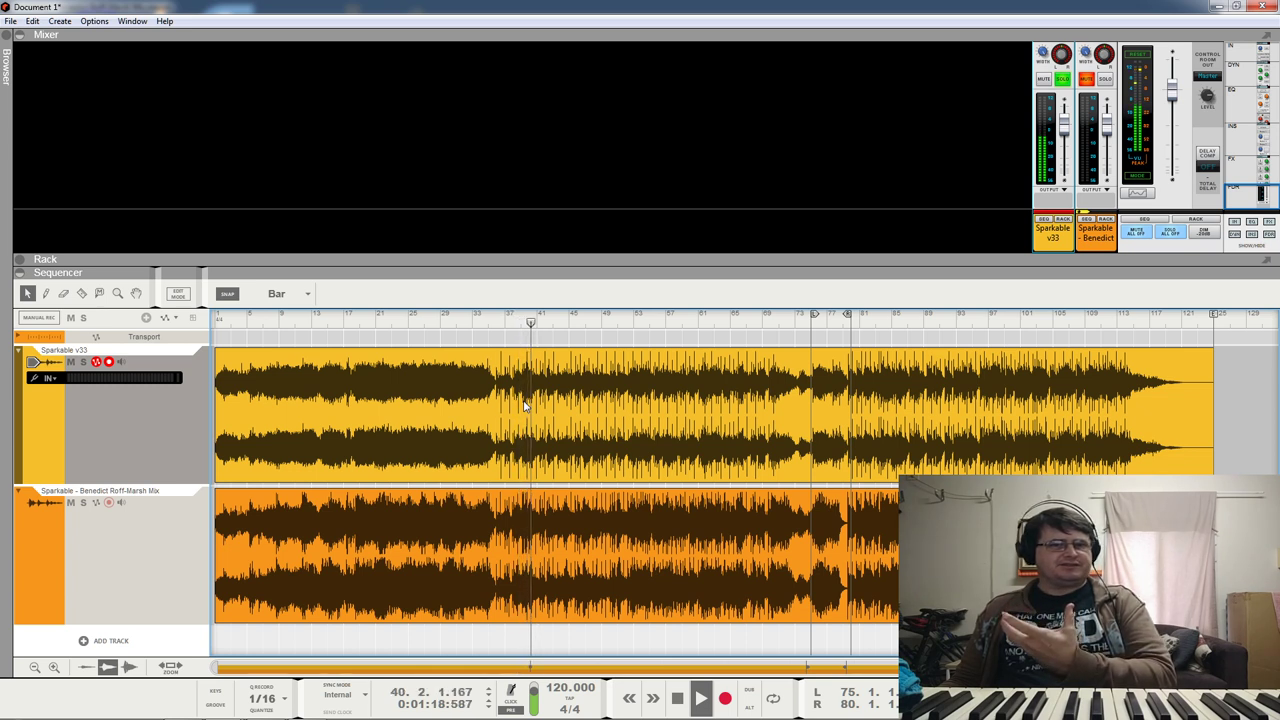
{"action": "key", "text": "space"}
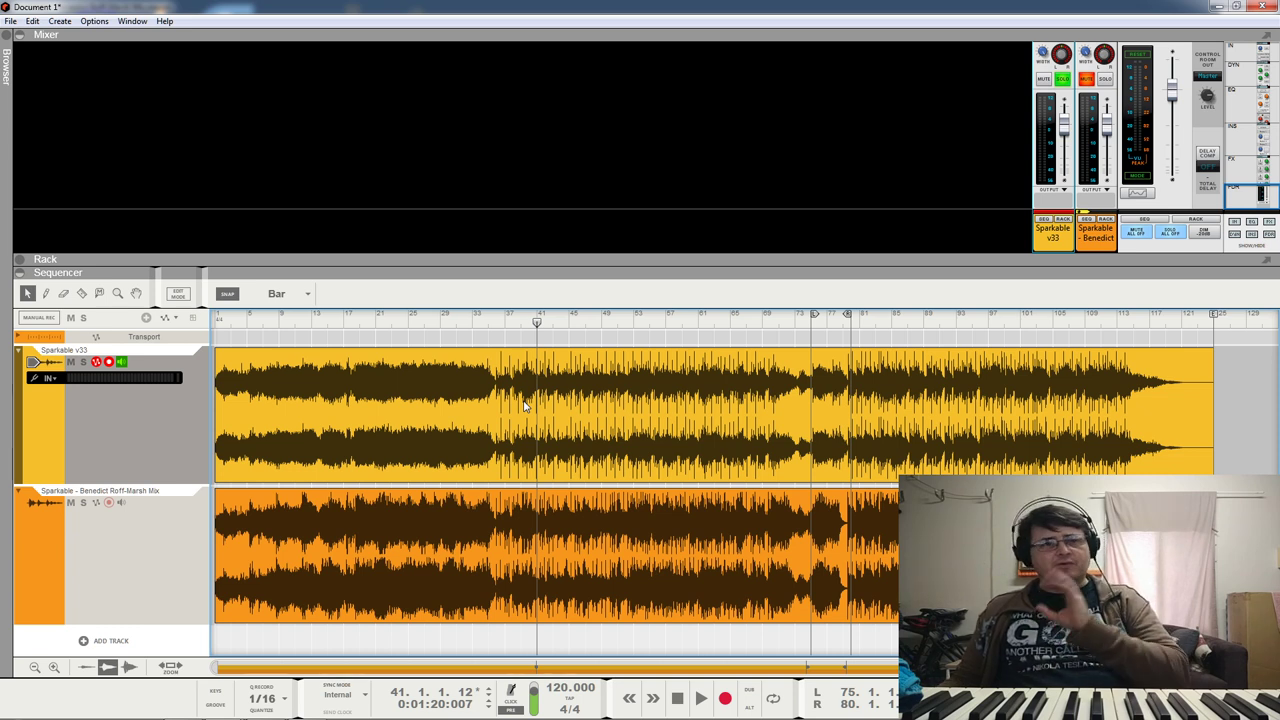
Step: Solo the orange remix instead of Sparkable v33 and listen to it from bar 38 in two short passages
{"action": "left_click", "coordinate": [511, 321]}
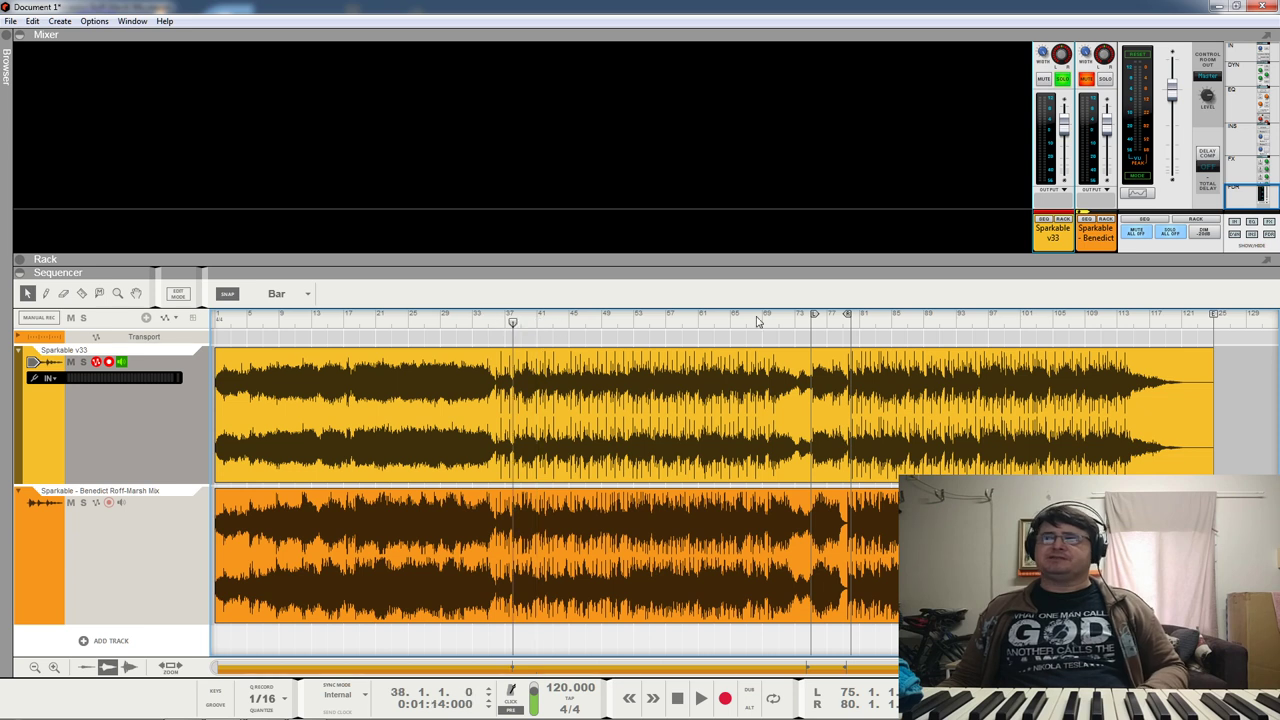
{"action": "left_click", "coordinate": [1063, 84]}
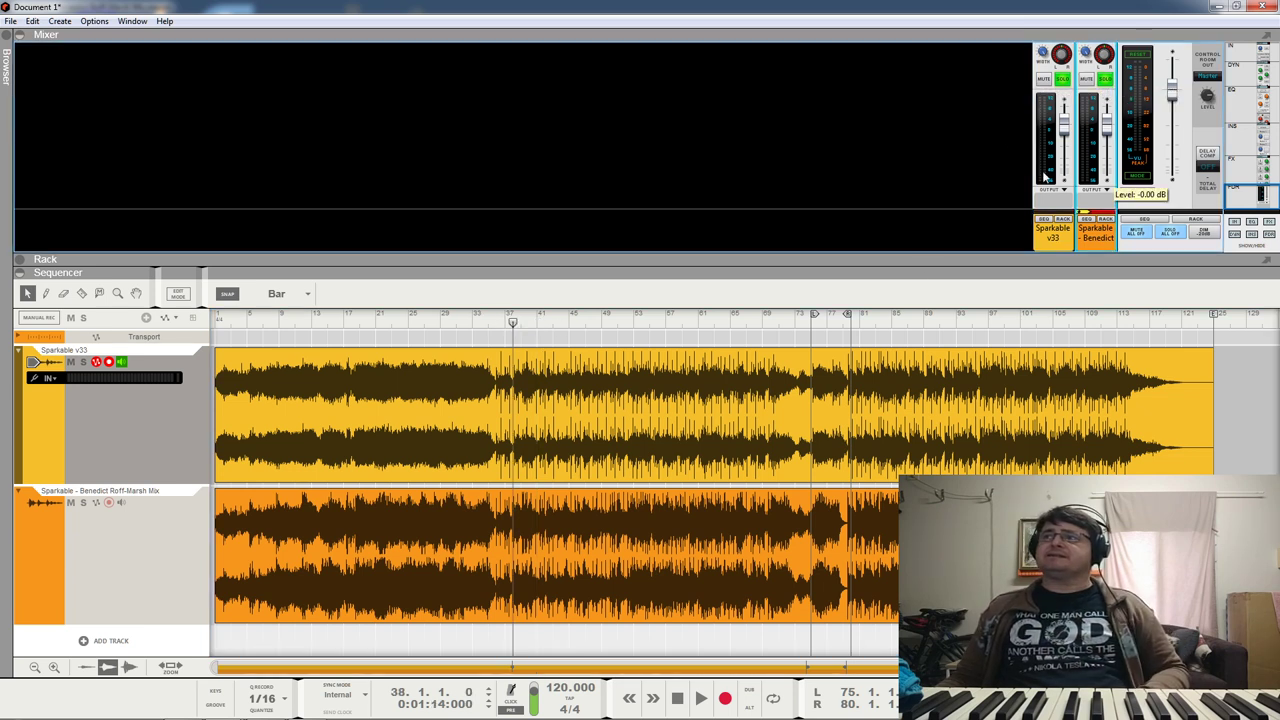
{"action": "left_click", "coordinate": [1063, 84]}
{"action": "key", "text": "space"}
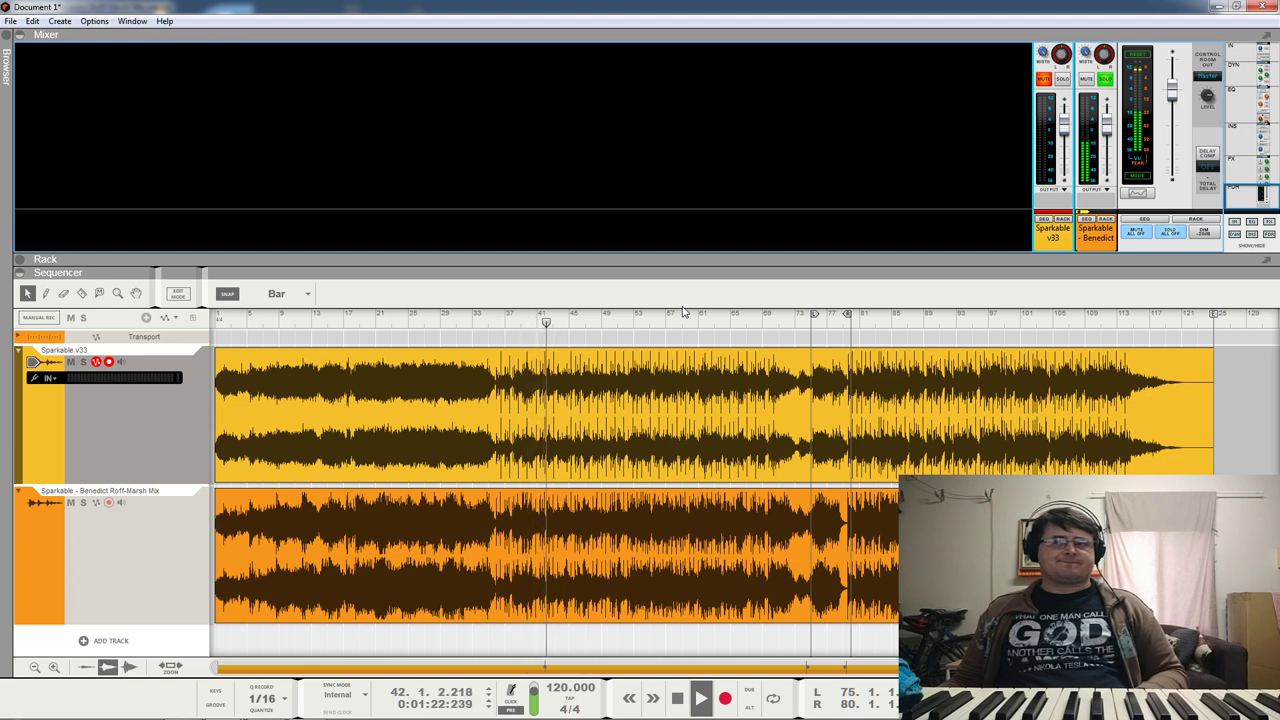
{"action": "key", "text": "space"}
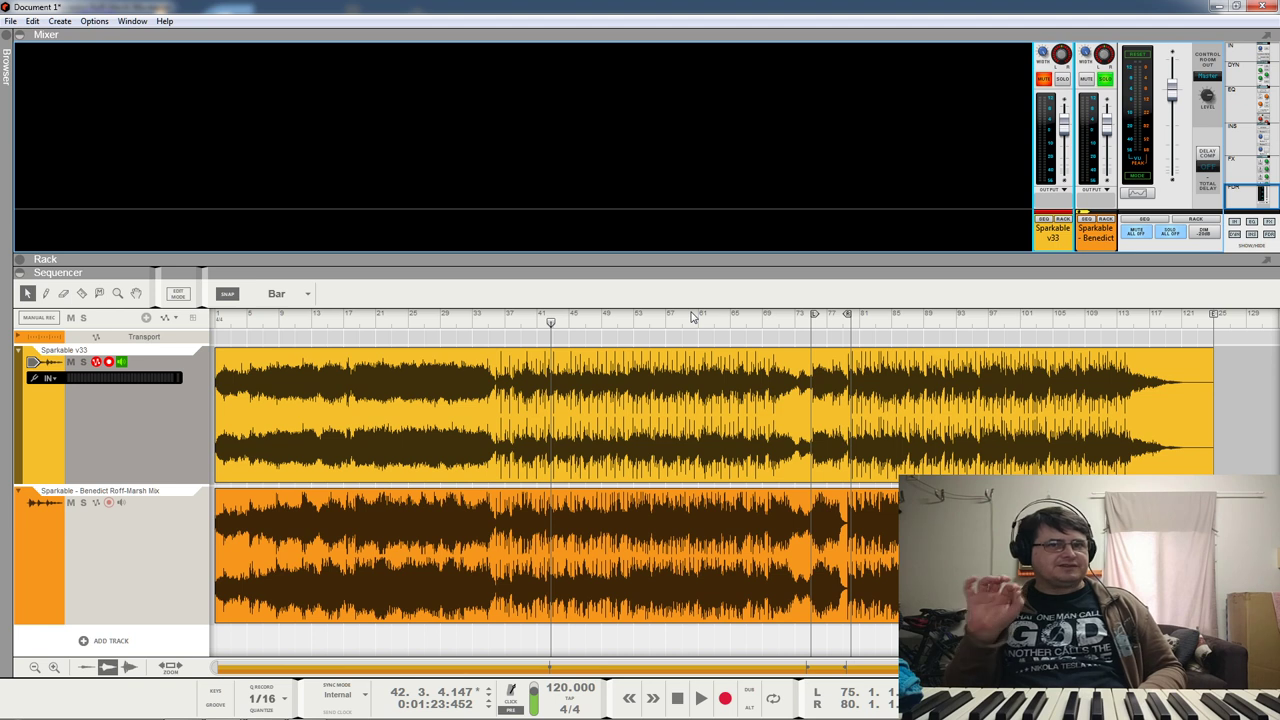
{"action": "key", "text": "space"}
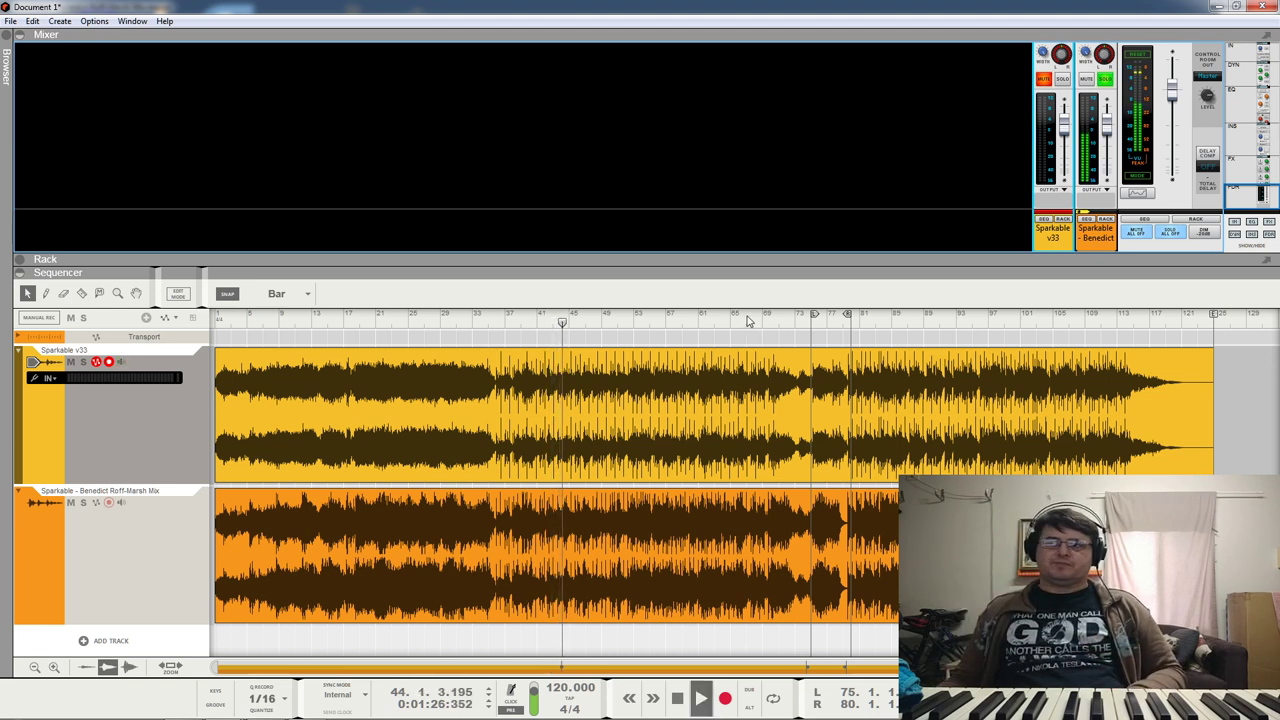
{"action": "key", "text": "space"}
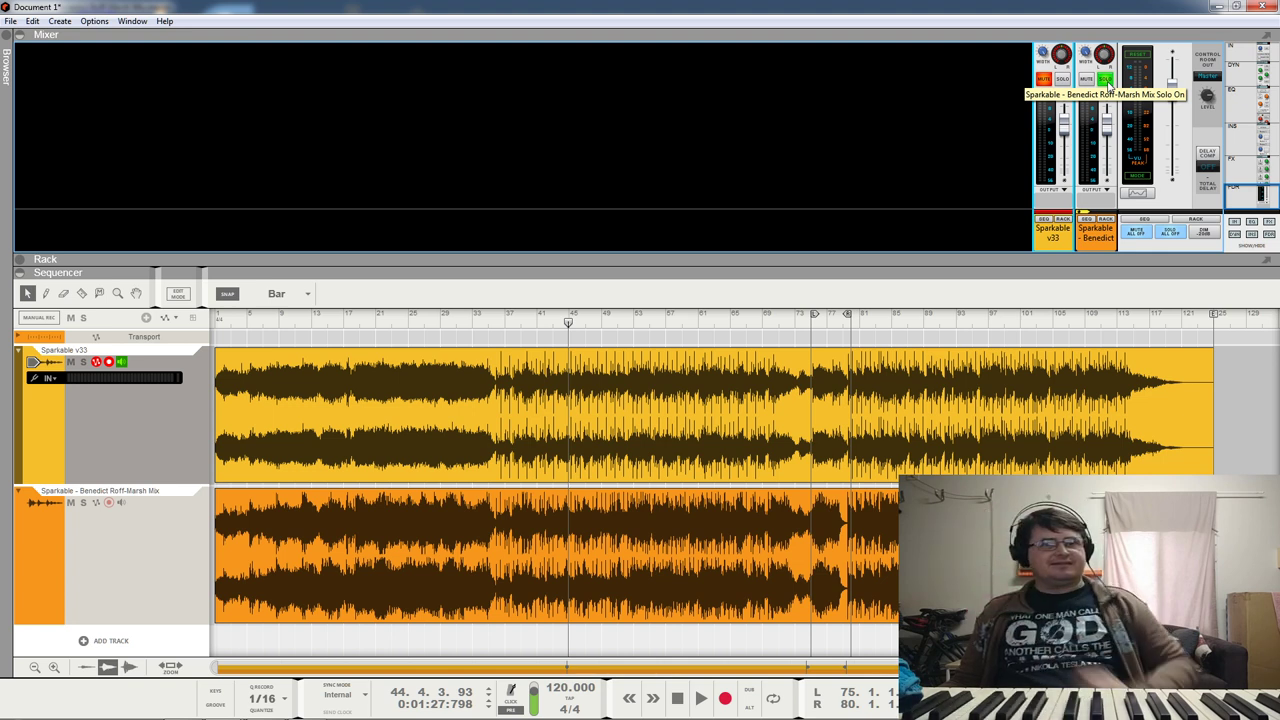
Step: Return the solo to Sparkable v33 and resume playback from the current position
{"action": "left_click", "coordinate": [1107, 80]}
{"action": "left_click", "coordinate": [1062, 78]}
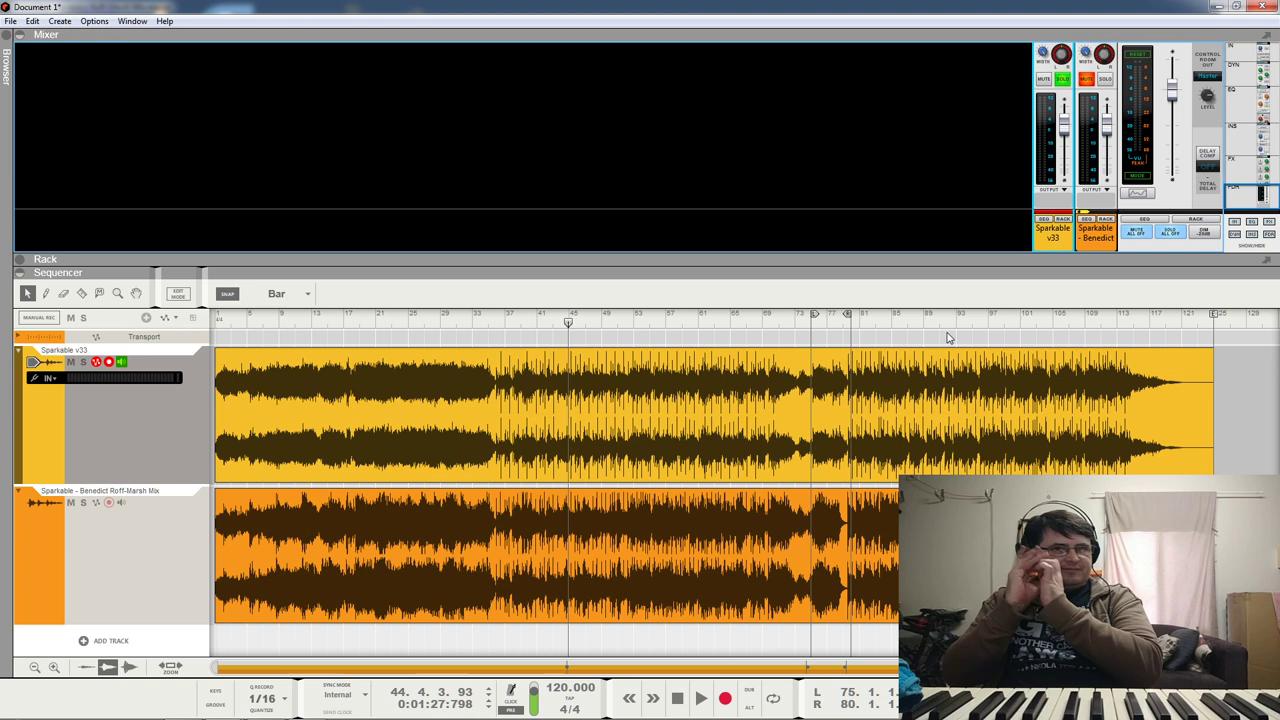
{"action": "key", "text": "space"}
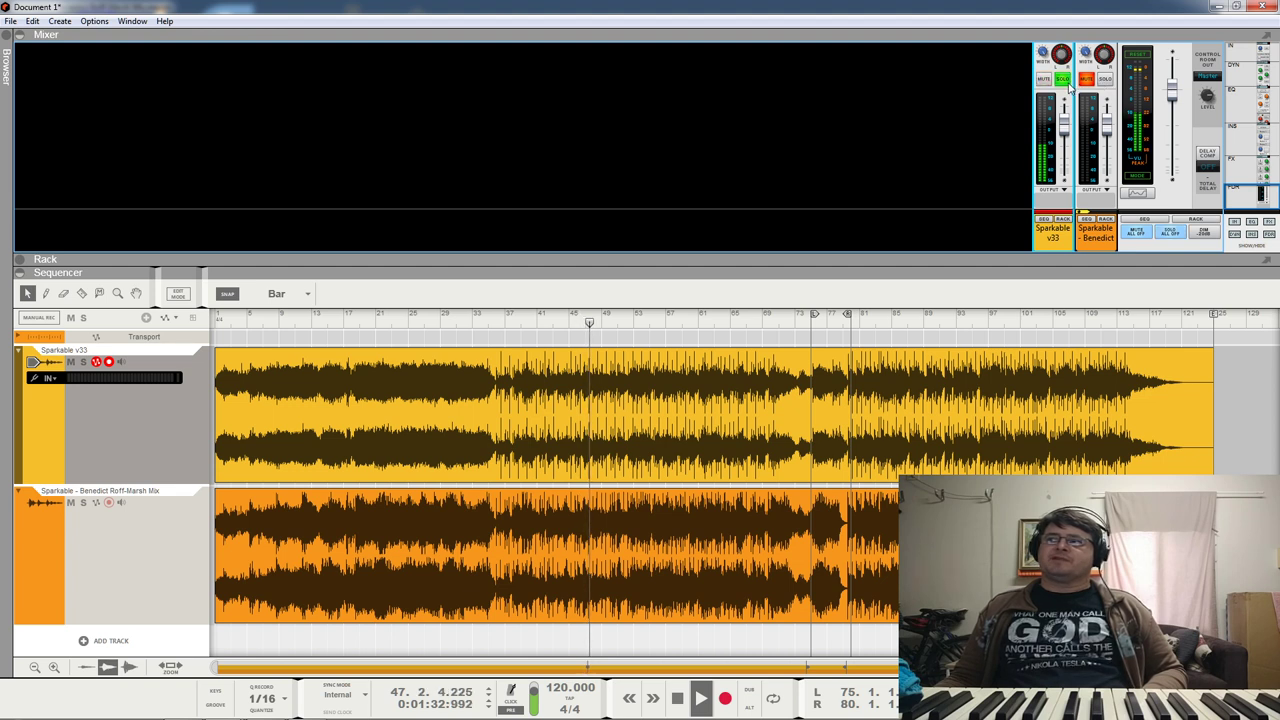
Step: Compare the passage leading into bar 72 in Sparkable v33 and the orange remix, replaying from bar 69, and stop
{"action": "left_click", "coordinate": [774, 320]}
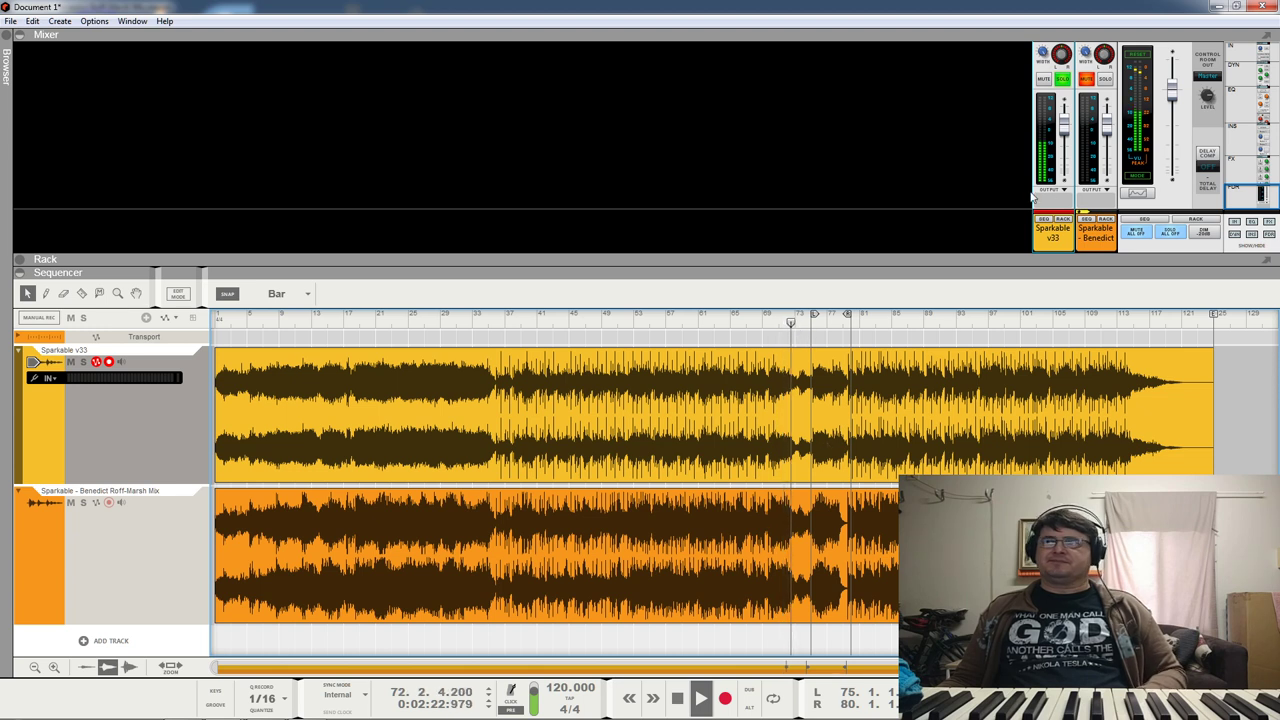
{"action": "key", "text": "KP_7"}
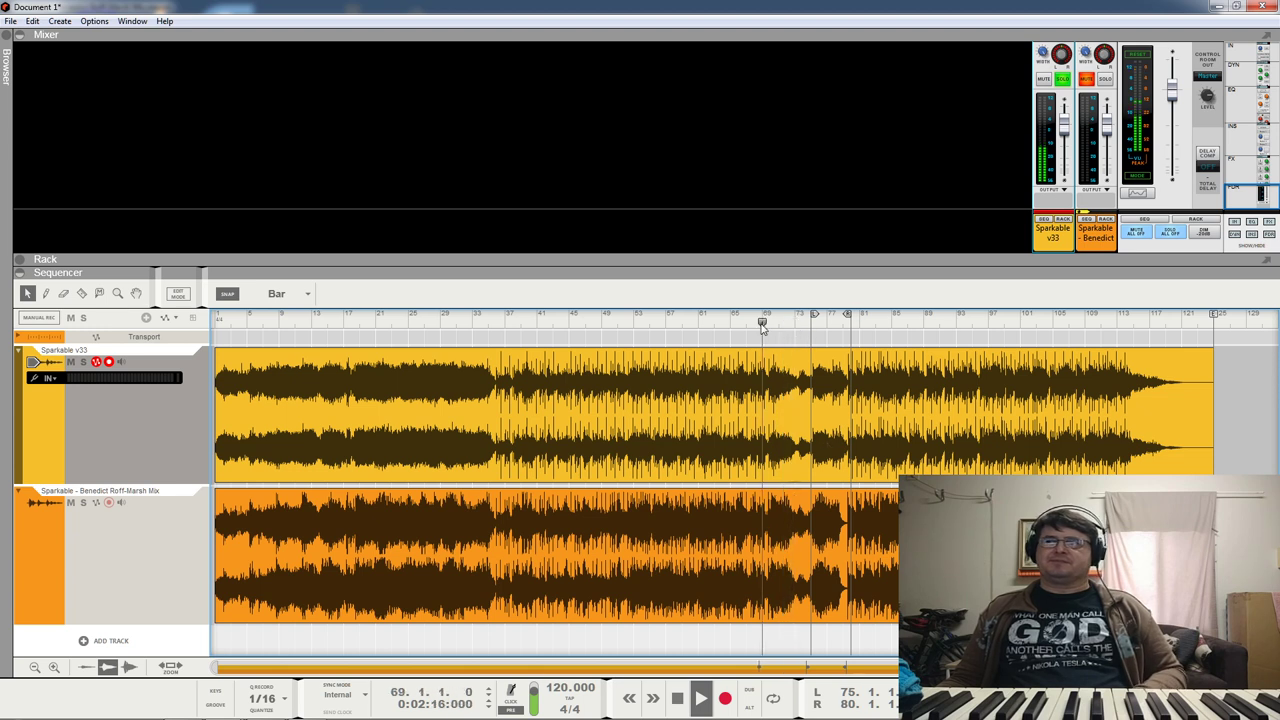
{"action": "left_click", "coordinate": [1105, 80]}
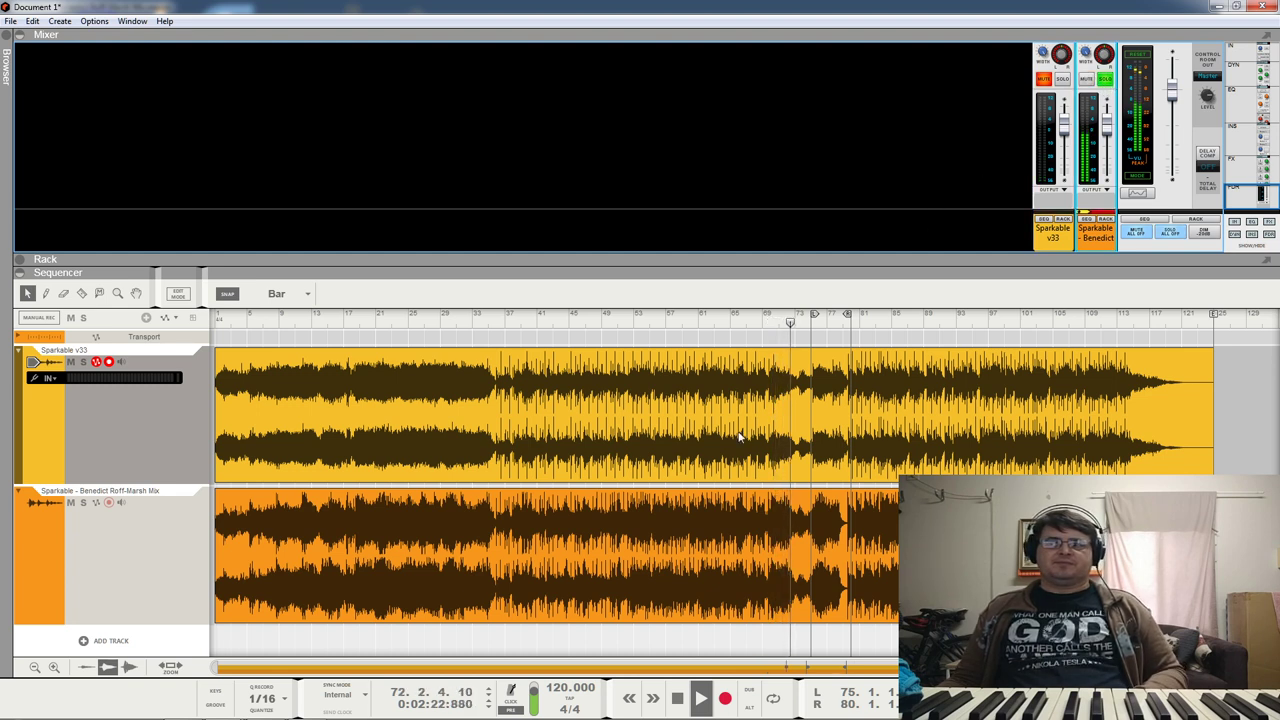
{"action": "key", "text": "space"}
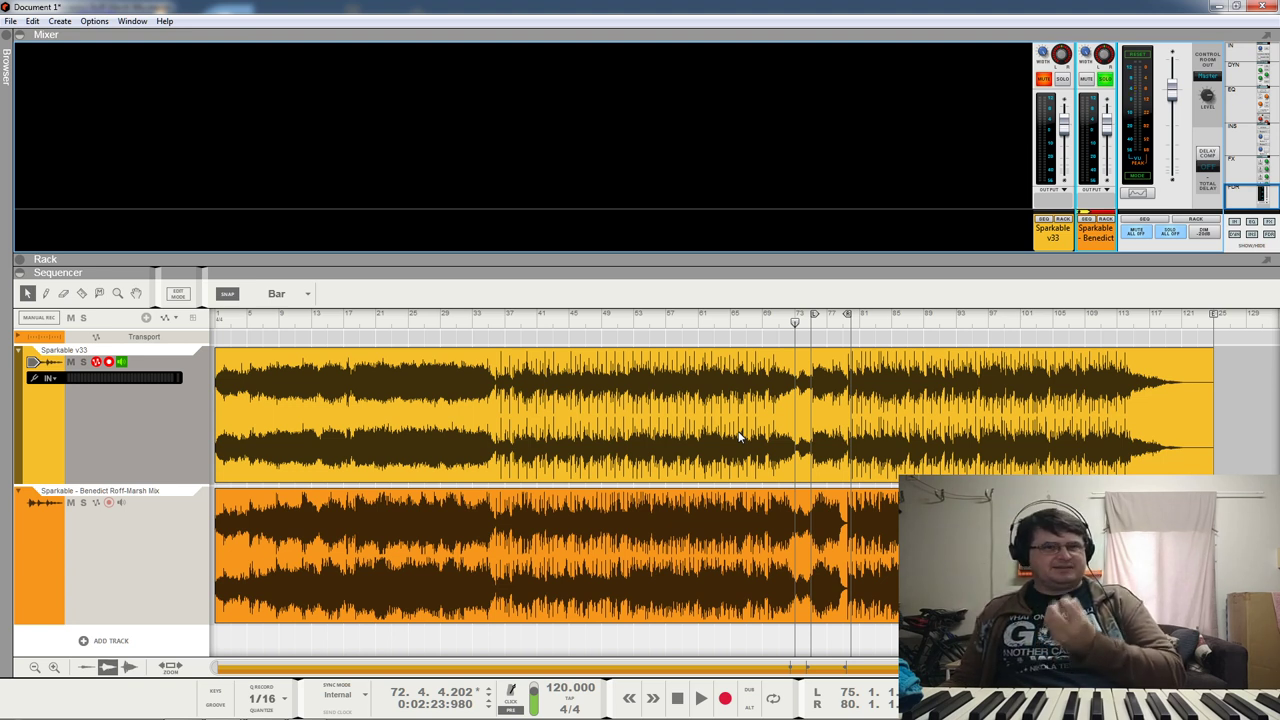
Step: Solo Sparkable v33 and listen twice to the break from bar 78 to about bar 80
{"action": "left_click", "coordinate": [835, 322]}
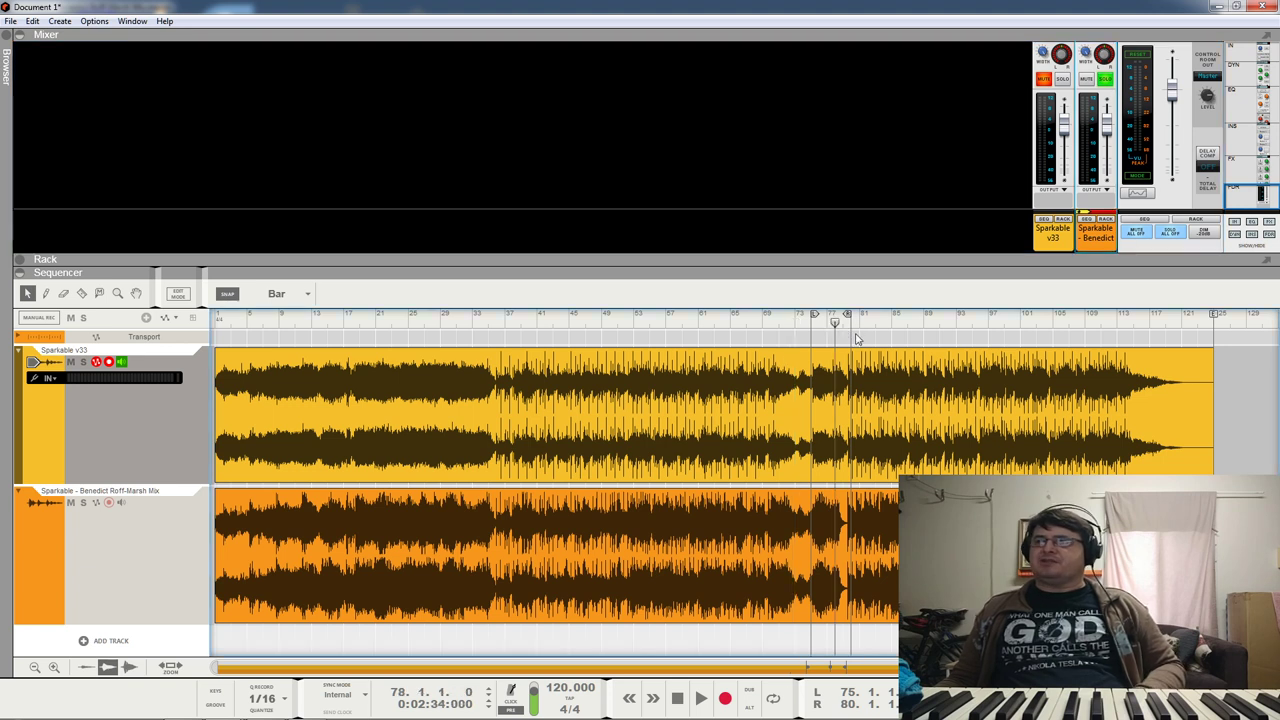
{"action": "left_click", "coordinate": [1104, 79]}
{"action": "left_click", "coordinate": [1062, 79]}
{"action": "key", "text": "space"}
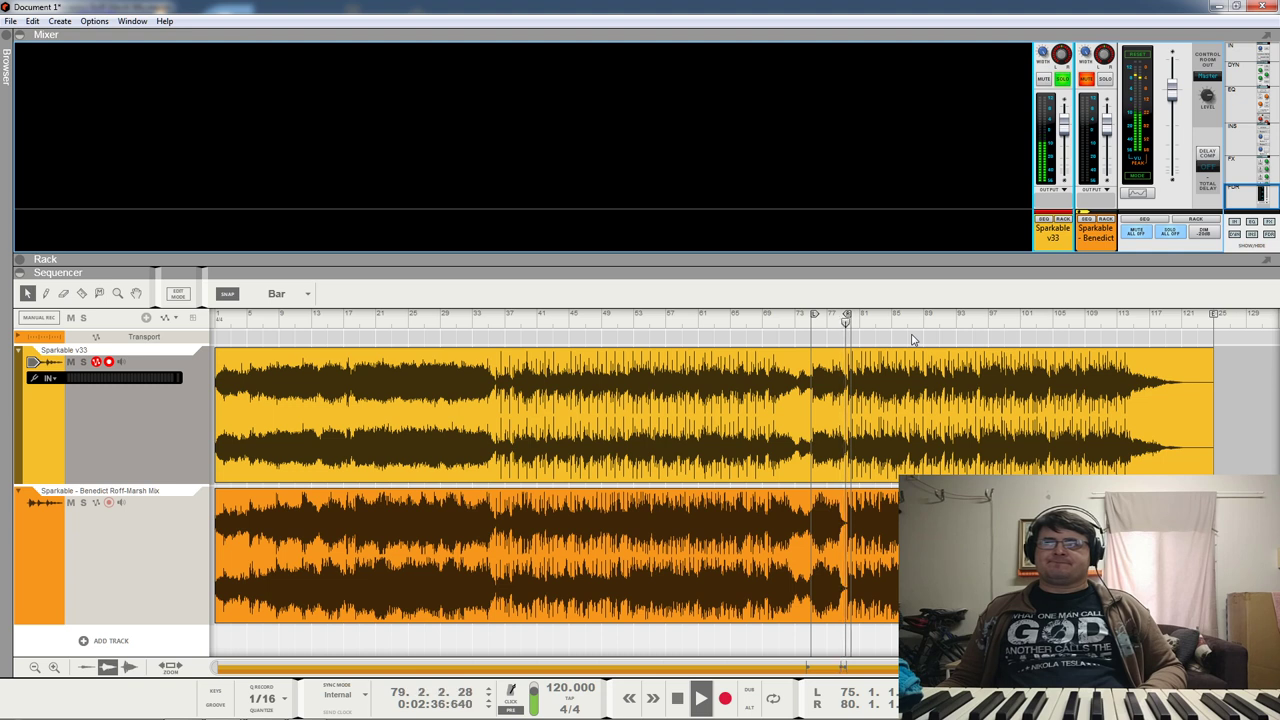
{"action": "key", "text": "space"}
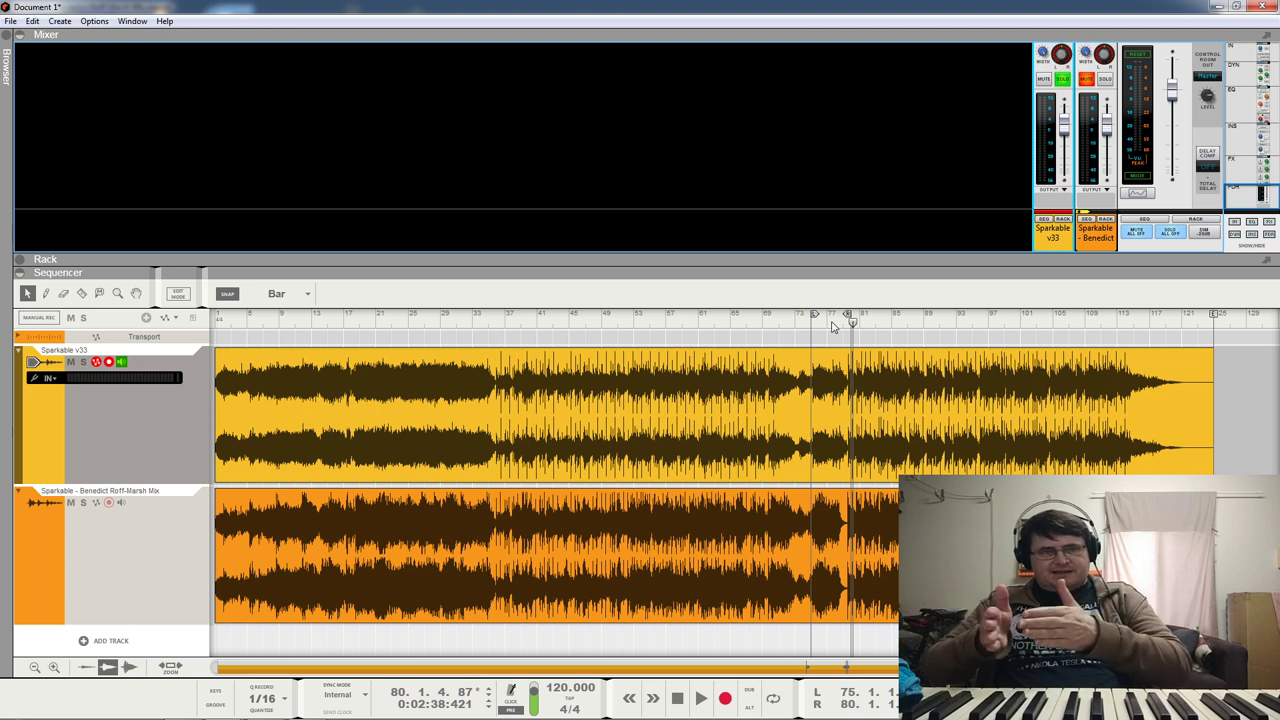
{"action": "left_click", "coordinate": [835, 322]}
{"action": "key", "text": "space"}
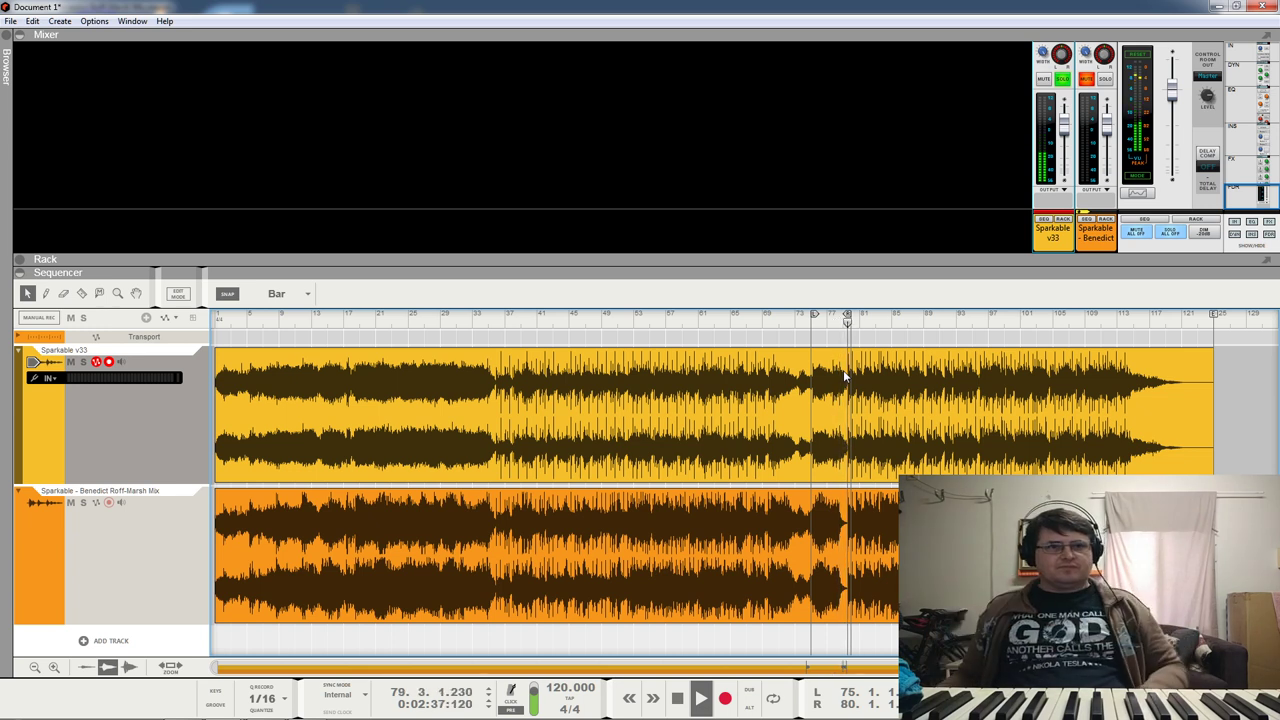
{"action": "key", "text": "space"}
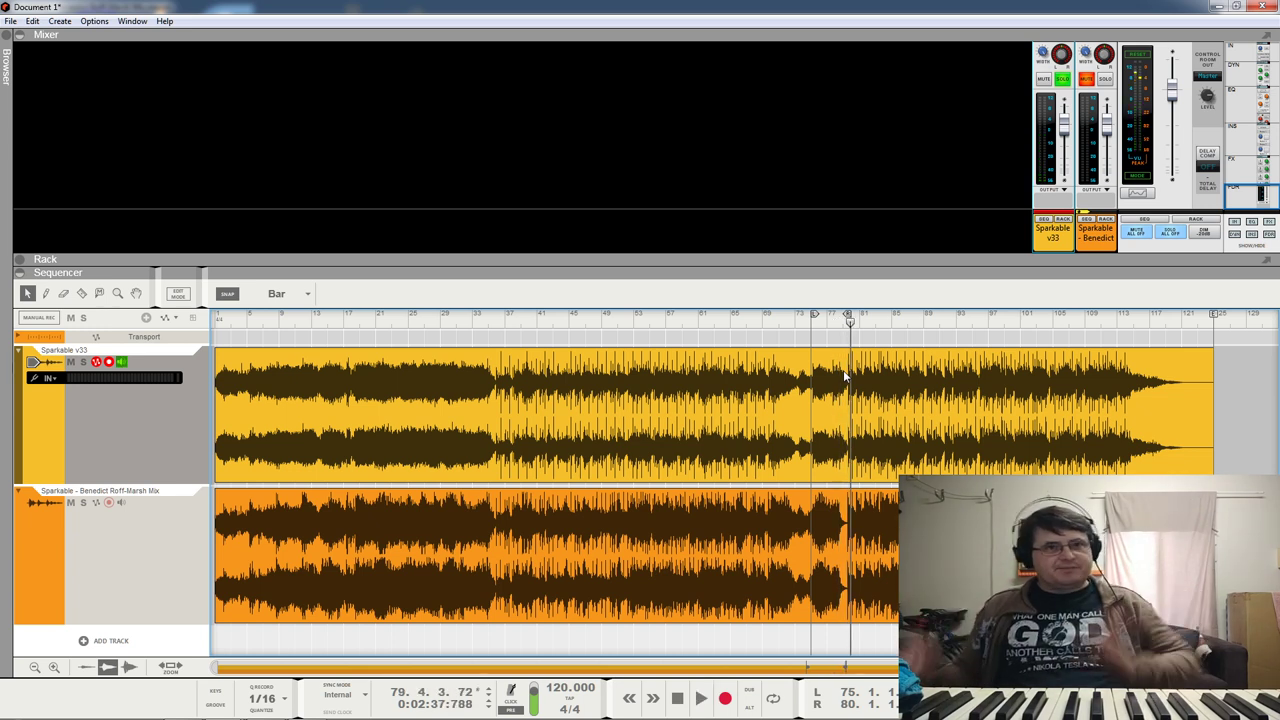
Step: Solo the orange remix and listen to the break from bar 76
{"action": "left_click", "coordinate": [820, 325]}
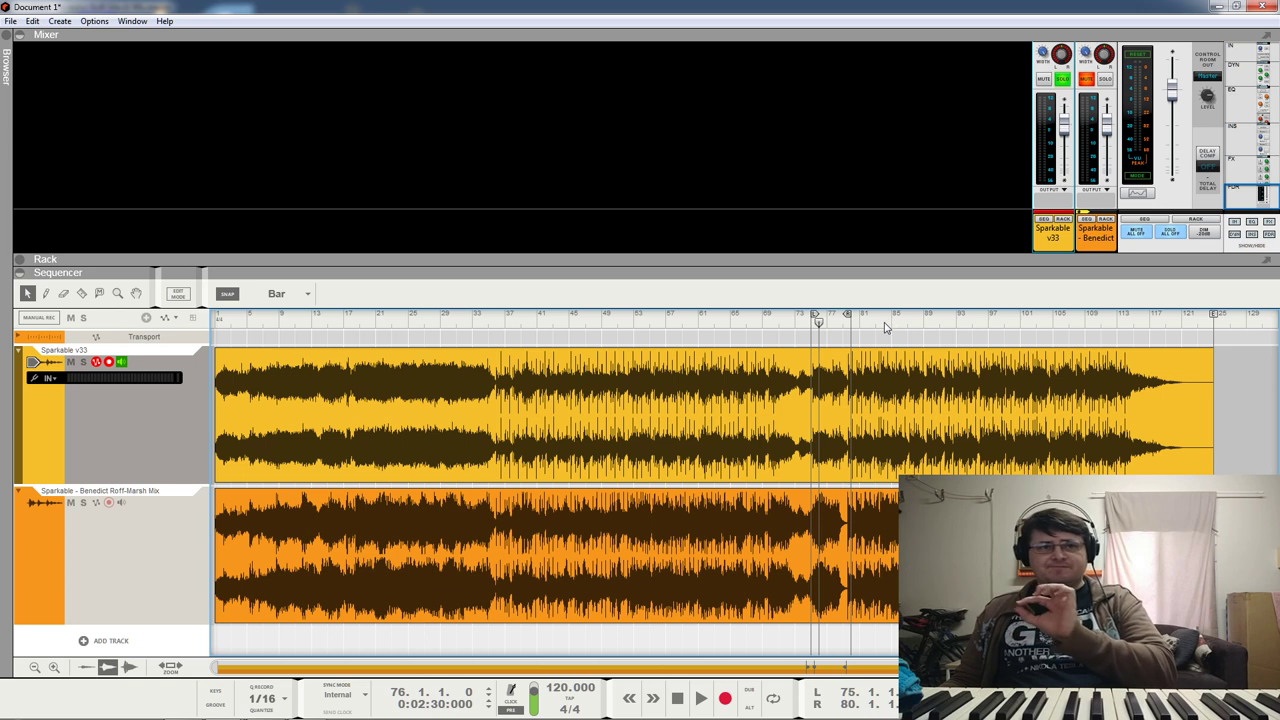
{"action": "left_click", "coordinate": [1062, 78]}
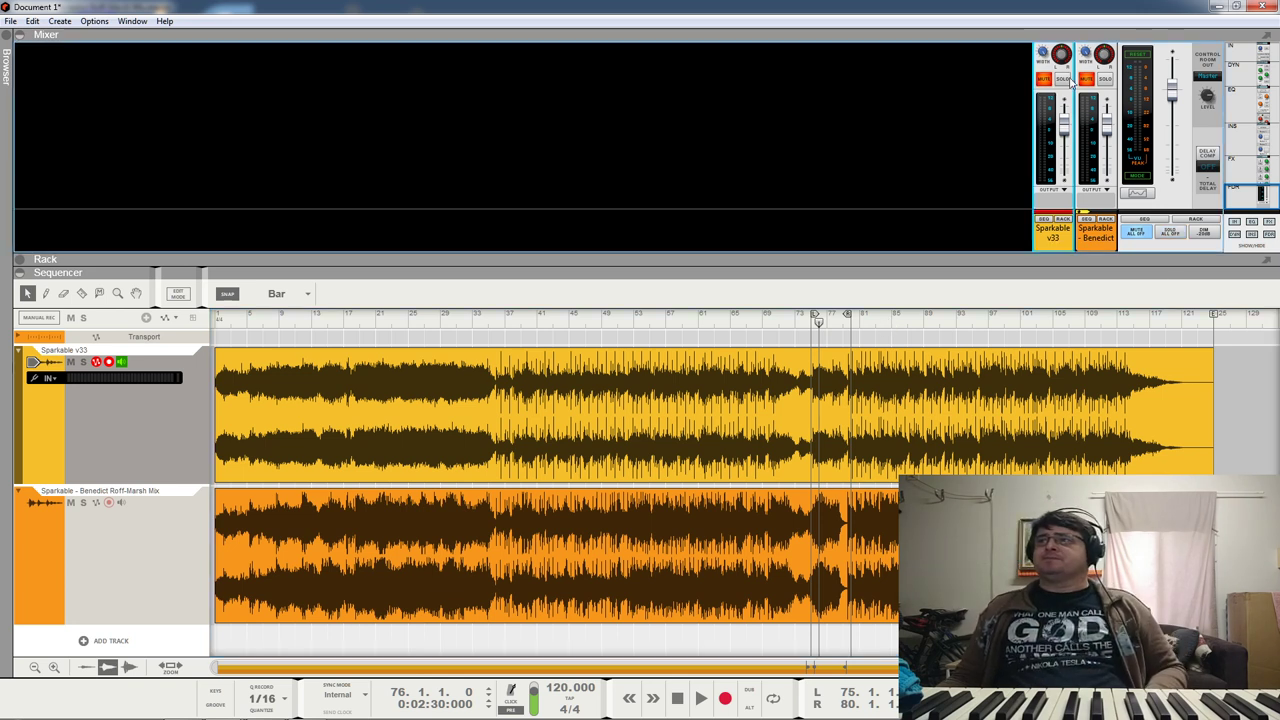
{"action": "left_click", "coordinate": [1105, 78]}
{"action": "key", "text": "space"}
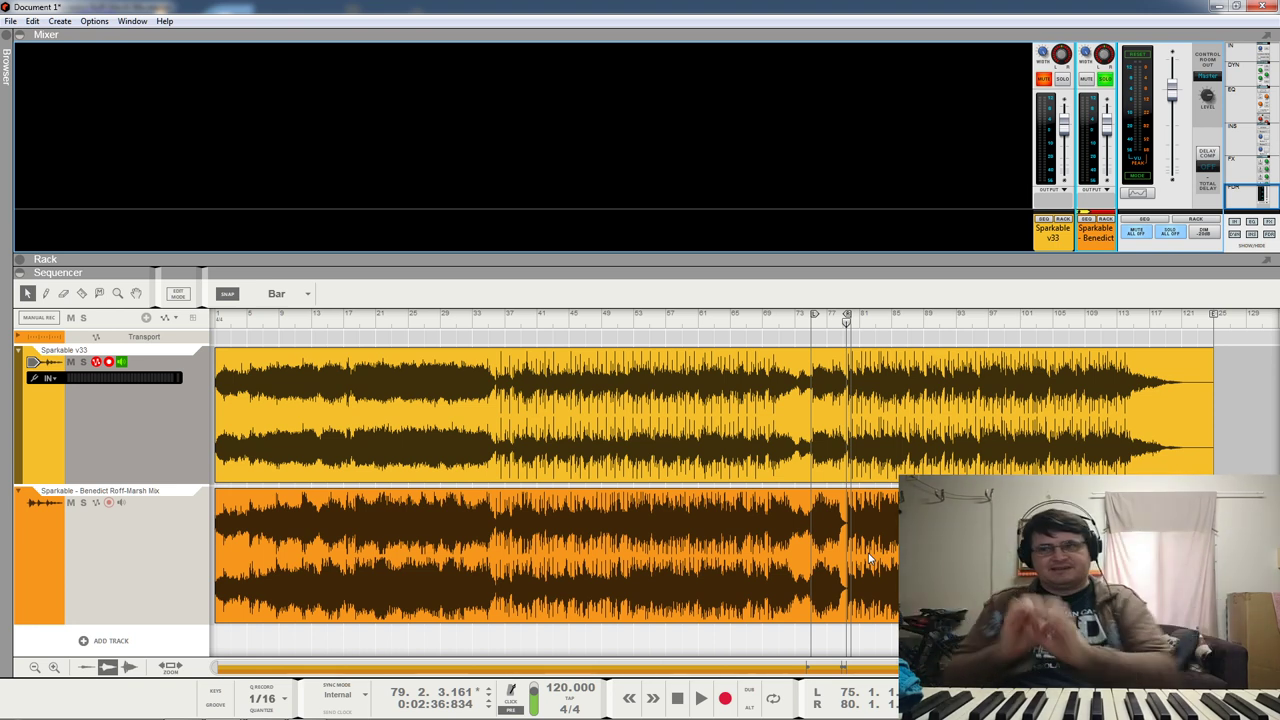
Step: Compare Sparkable v33 with the orange remix from bar 82, switching the solo during playback, and stop around bar 89
{"action": "left_click", "coordinate": [866, 322]}
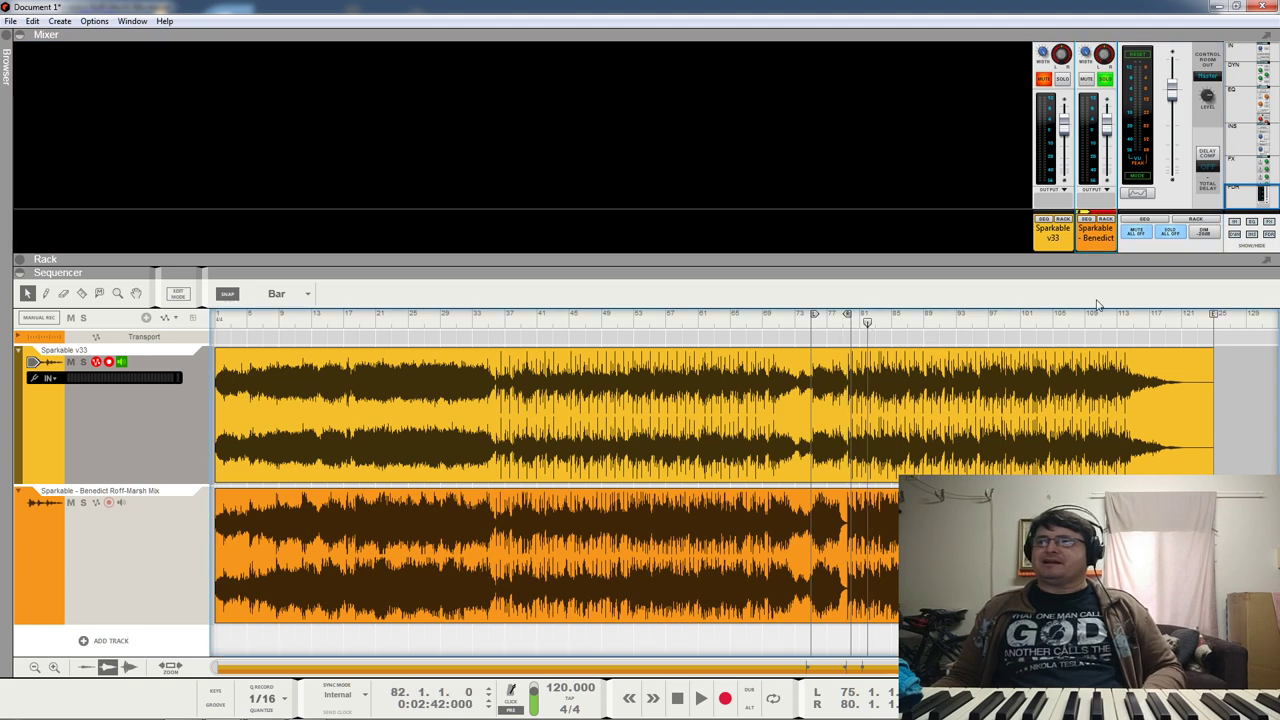
{"action": "left_click", "coordinate": [1104, 78]}
{"action": "left_click", "coordinate": [1062, 78]}
{"action": "key", "text": "space"}
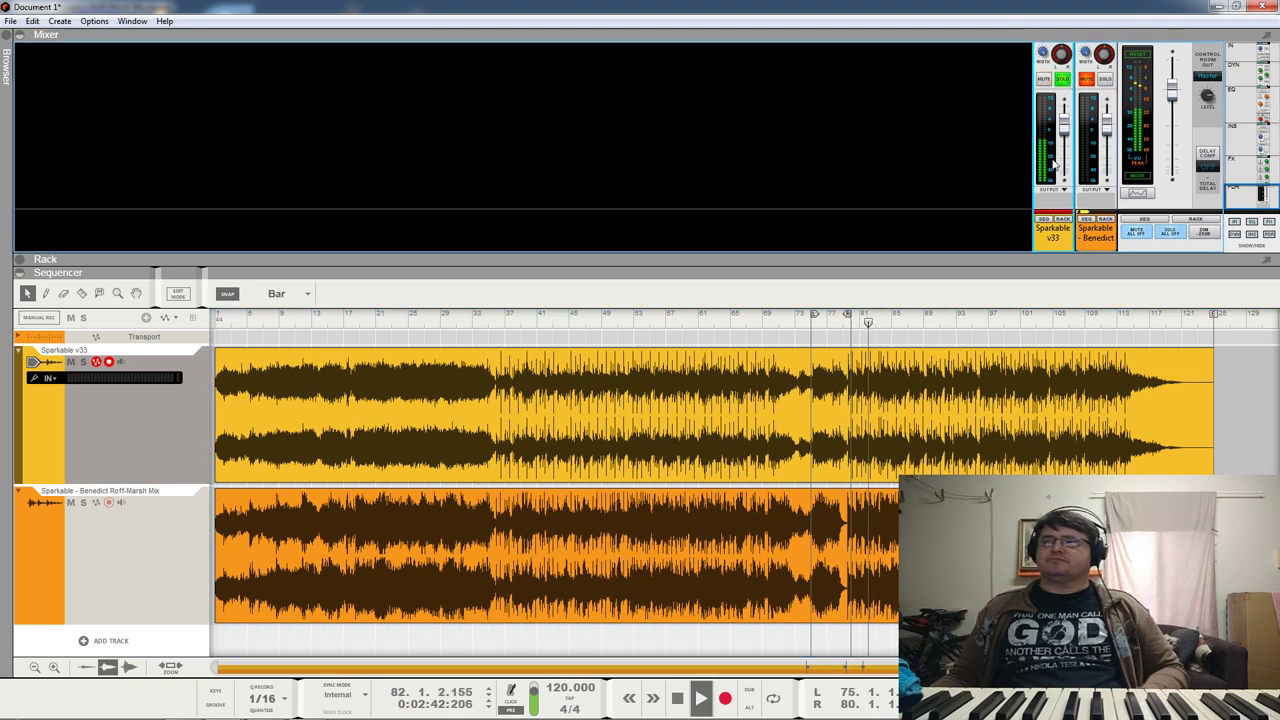
{"action": "left_click", "coordinate": [1063, 80]}
{"action": "left_click", "coordinate": [1104, 80]}
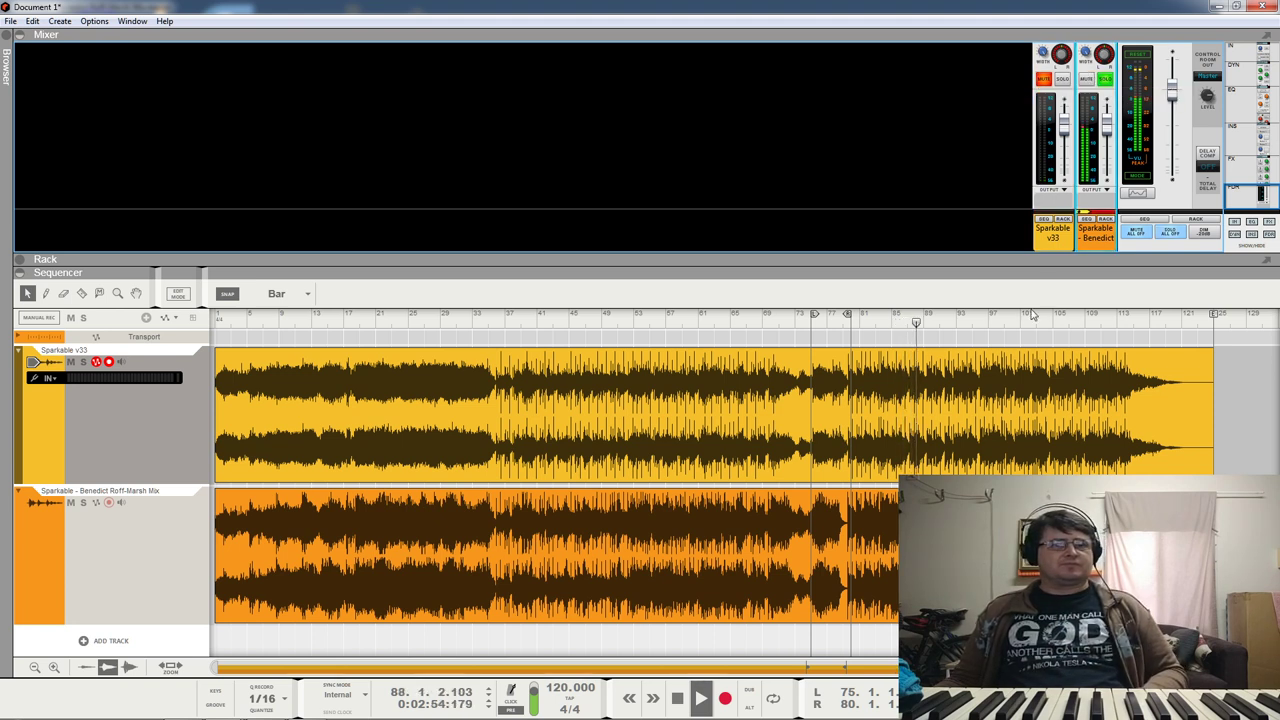
{"action": "key", "text": "space"}
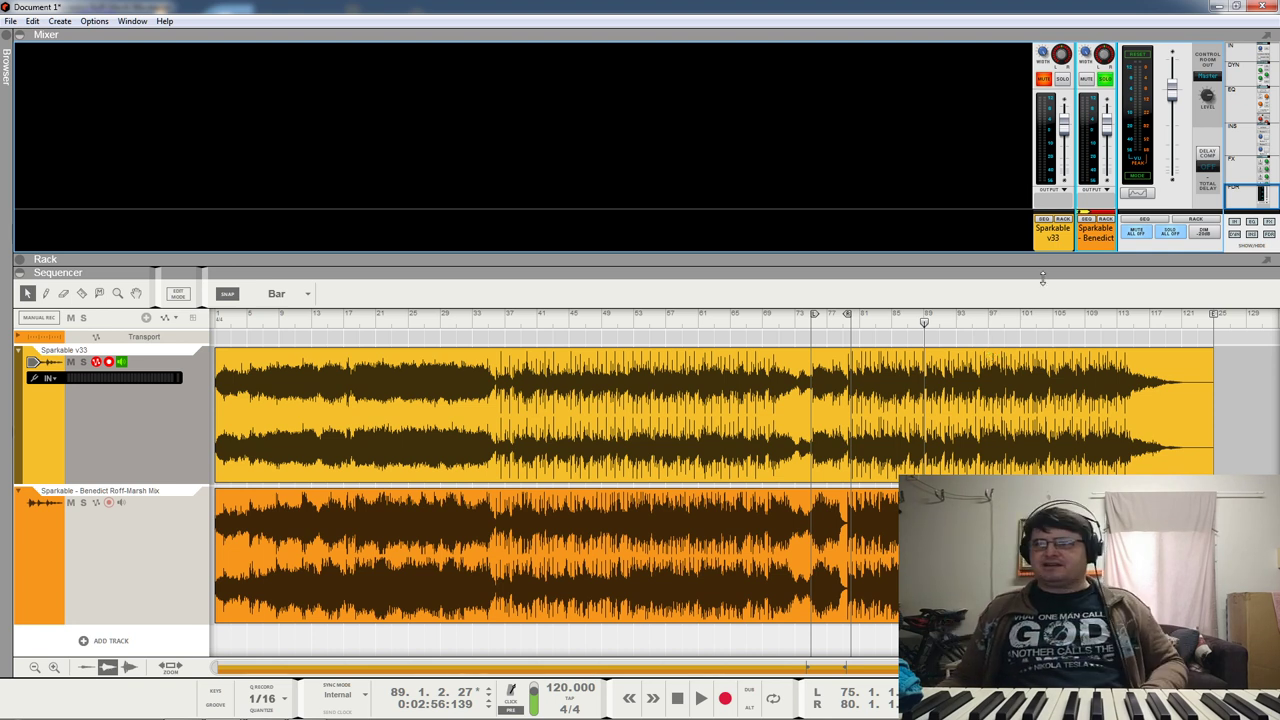
Step: Set the loop locators to bars 41 and 43 and place the song position at bar 43
{"action": "left_click", "coordinate": [518, 325]}
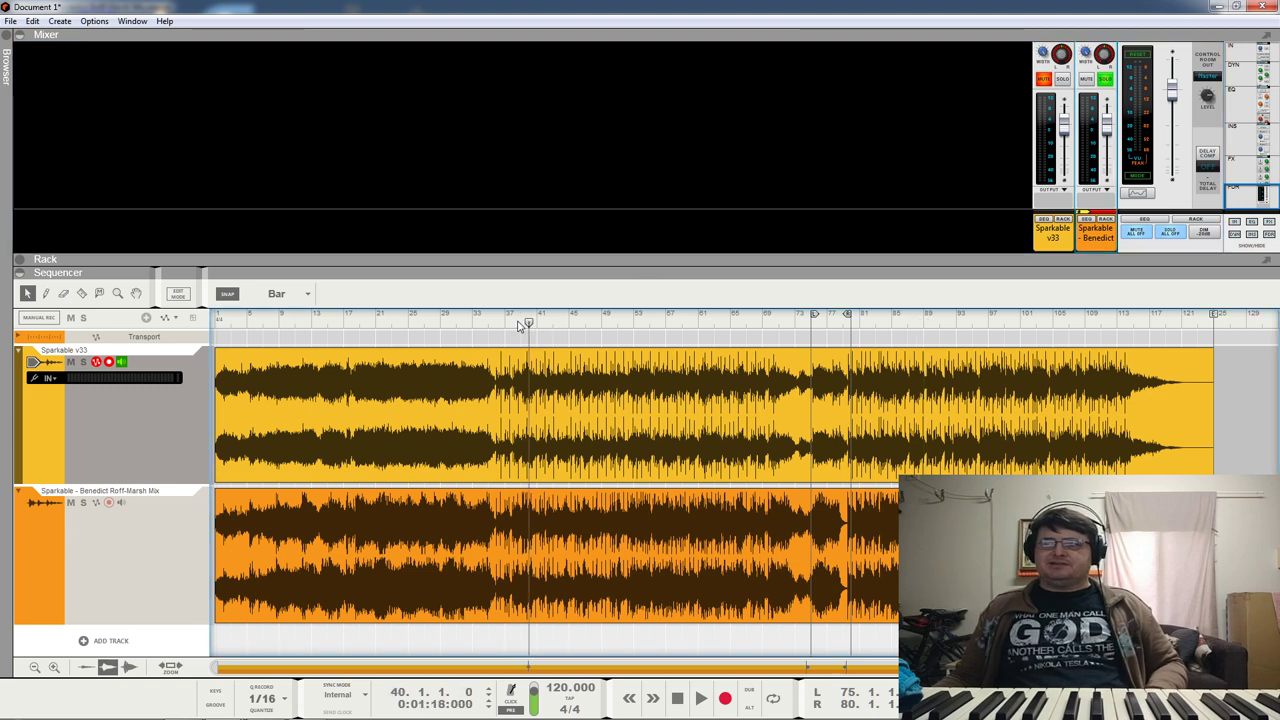
{"action": "left_click", "coordinate": [518, 325], "text": "ctrl"}
{"action": "left_click", "coordinate": [538, 325], "text": "ctrl"}
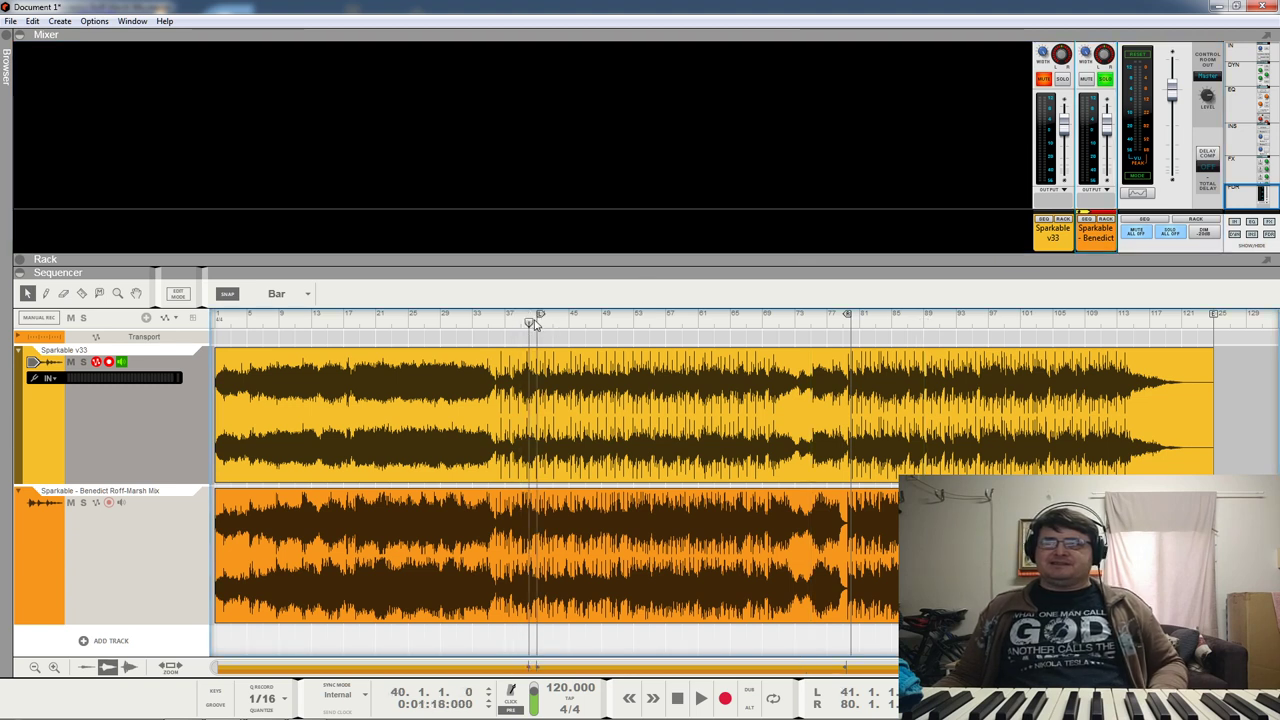
{"action": "left_click", "coordinate": [521, 325]}
{"action": "left_click", "coordinate": [555, 322], "text": "alt"}
{"action": "left_click", "coordinate": [552, 322]}
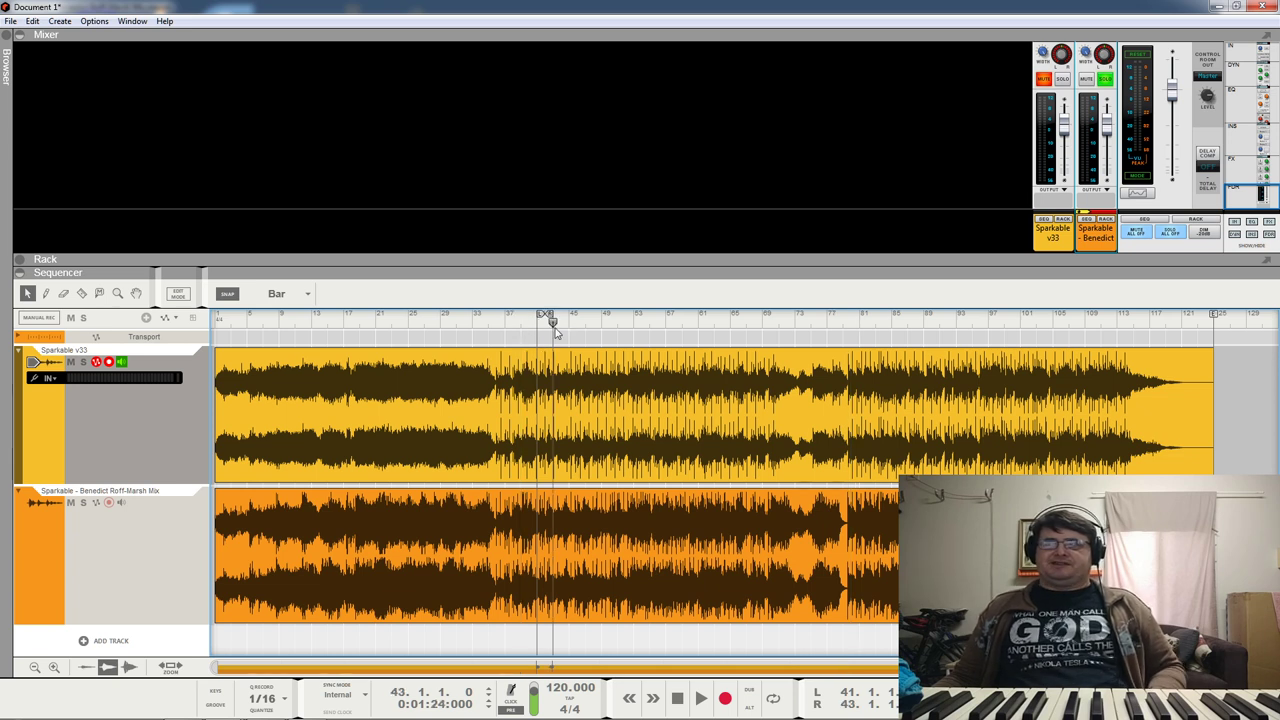
Step: Return the song position to the start and play the soloed orange remix through to about bar 124
{"action": "left_click", "coordinate": [691, 323]}
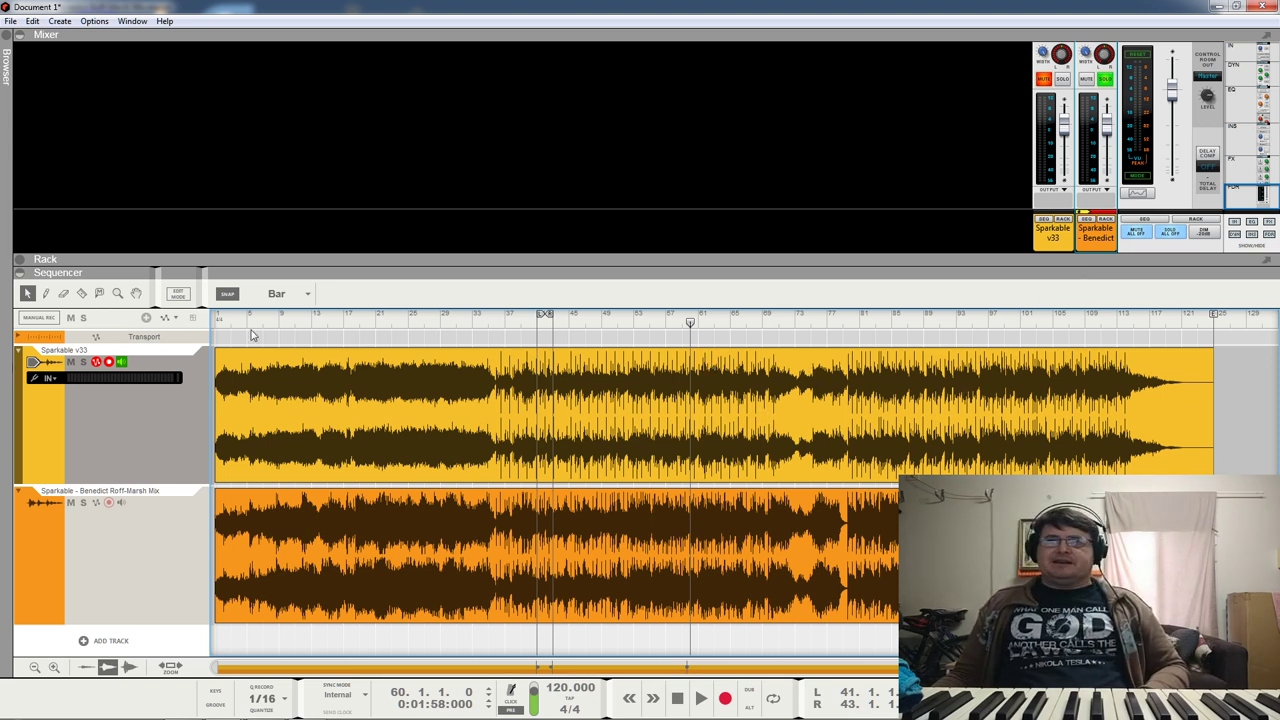
{"action": "key", "text": "Home"}
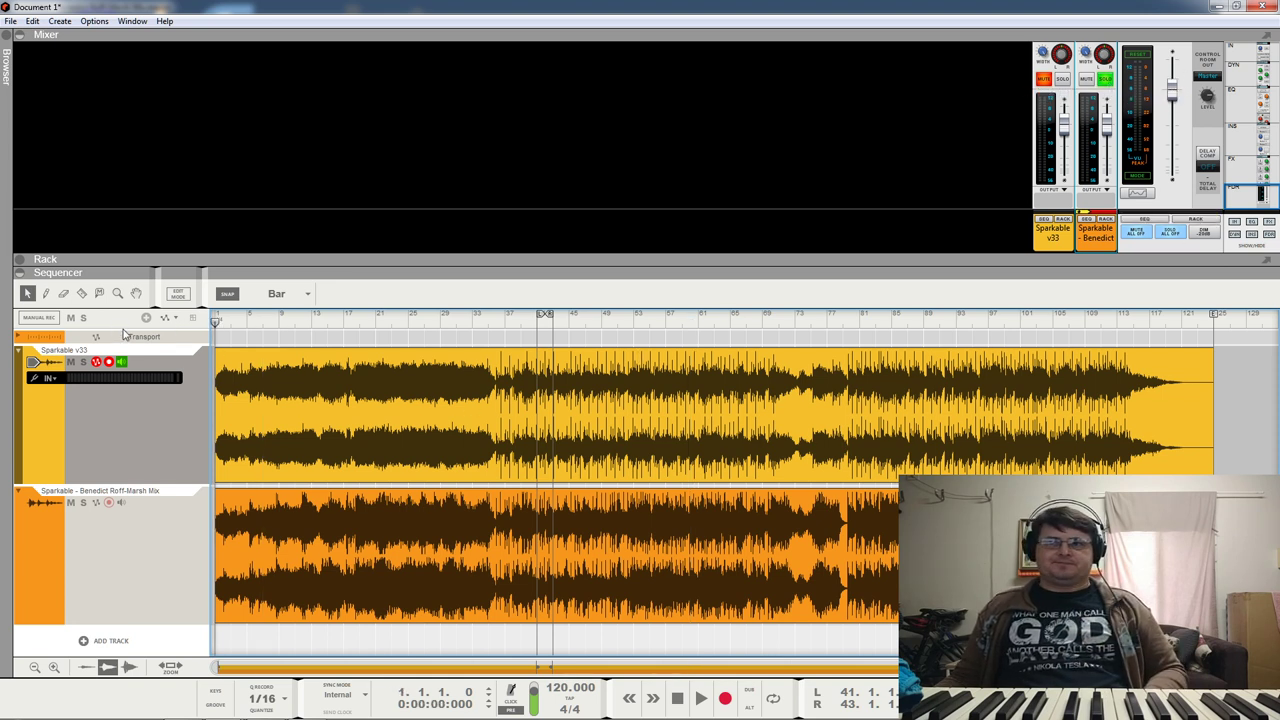
{"action": "key", "text": "space"}
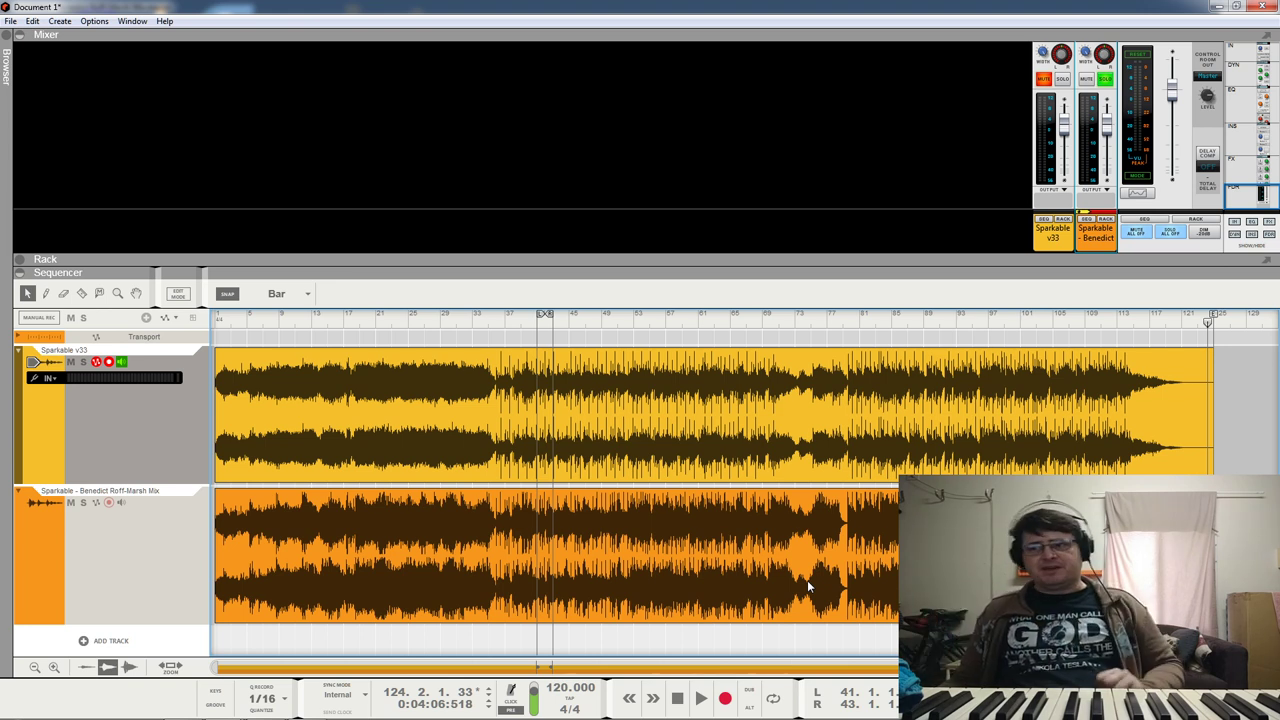
Step: Close the comparison document and collapse the Mixer and Rack in the Sparkable remix project to enlarge the Sequencer
{"action": "left_click", "coordinate": [1262, 6]}
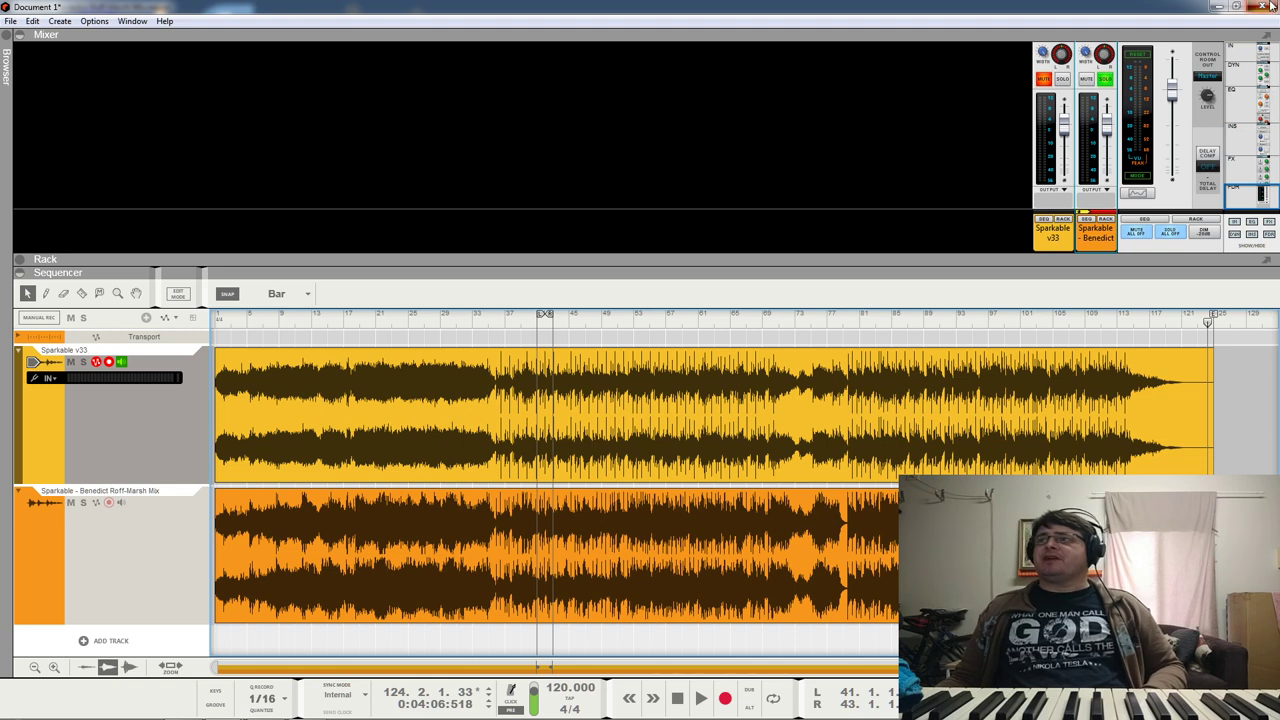
{"action": "left_click", "coordinate": [636, 381]}
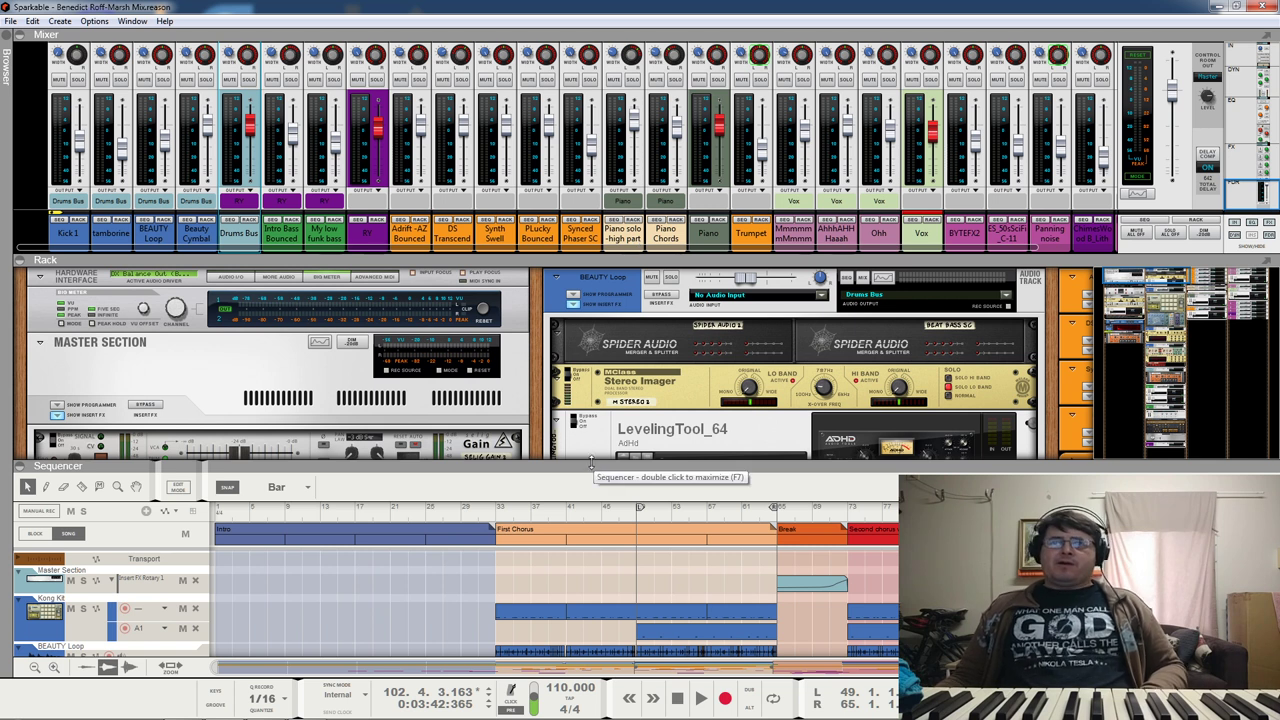
{"action": "left_click", "coordinate": [20, 36]}
{"action": "left_click", "coordinate": [20, 47]}
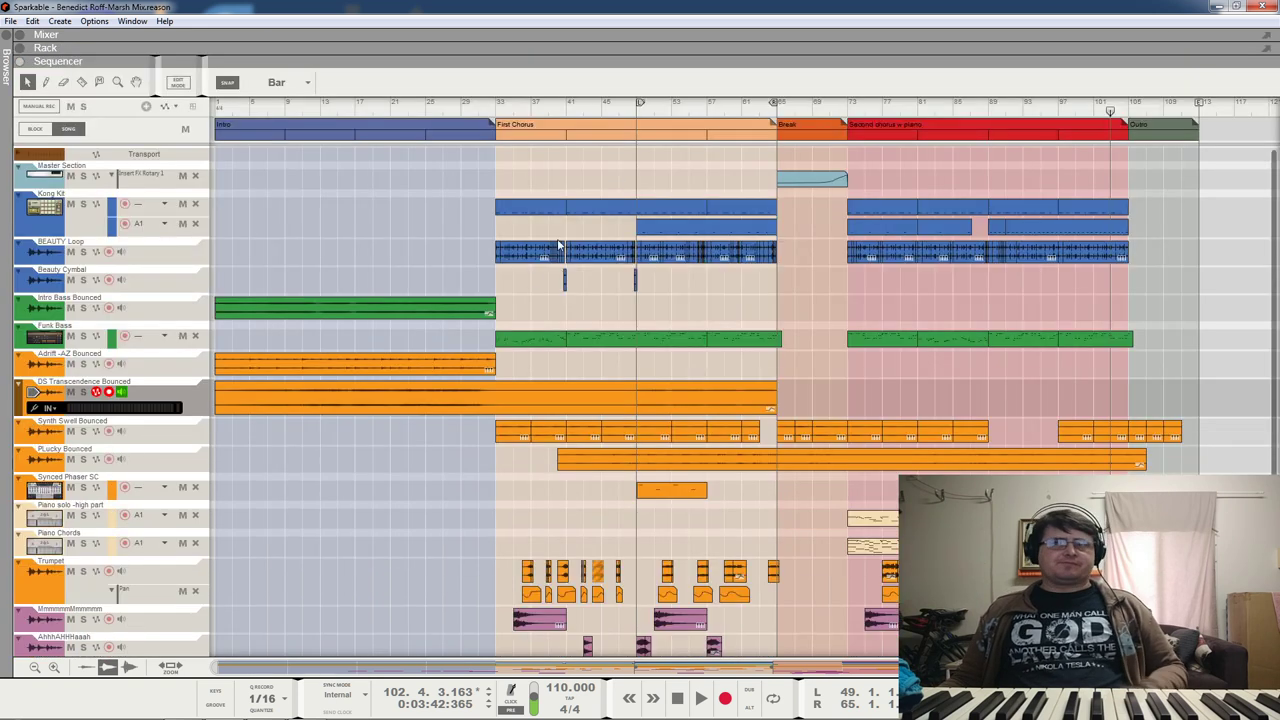
Step: Examine the song's block structure from bar 1, select the Intro block, and place the song position at bar 33
{"action": "left_click", "coordinate": [212, 112]}
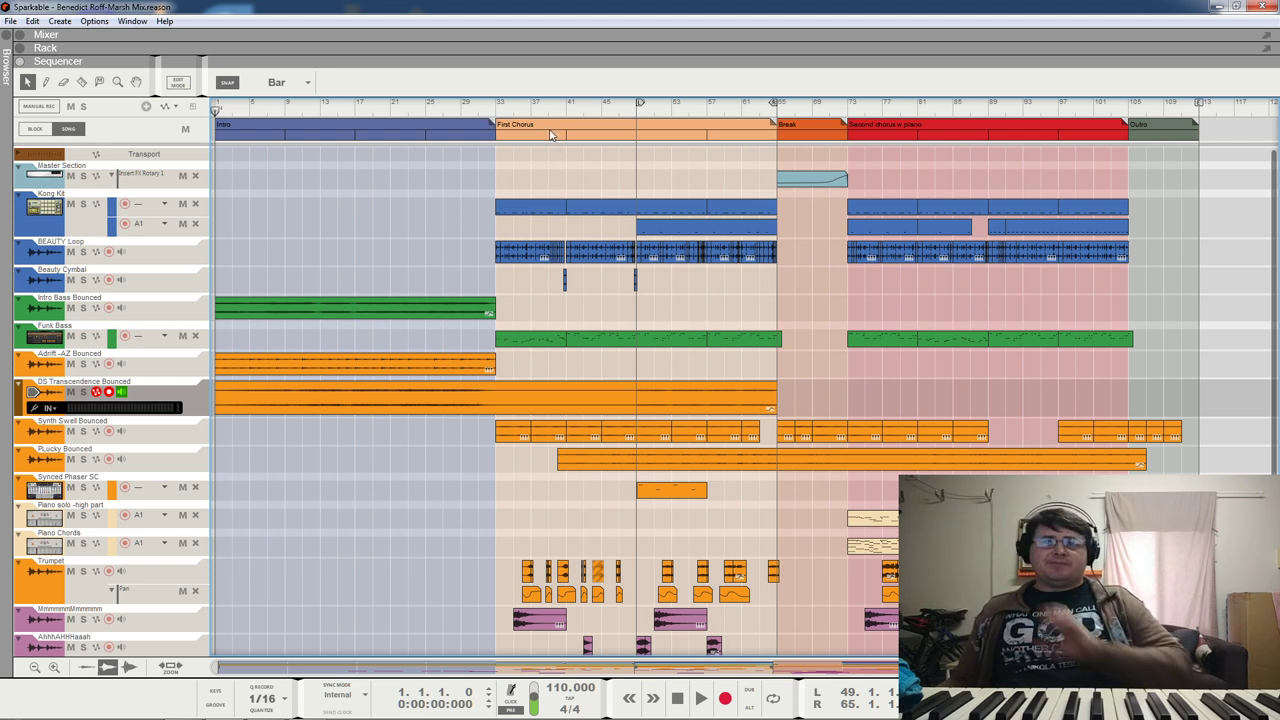
{"action": "left_click", "coordinate": [42, 133]}
{"action": "left_click", "coordinate": [69, 134]}
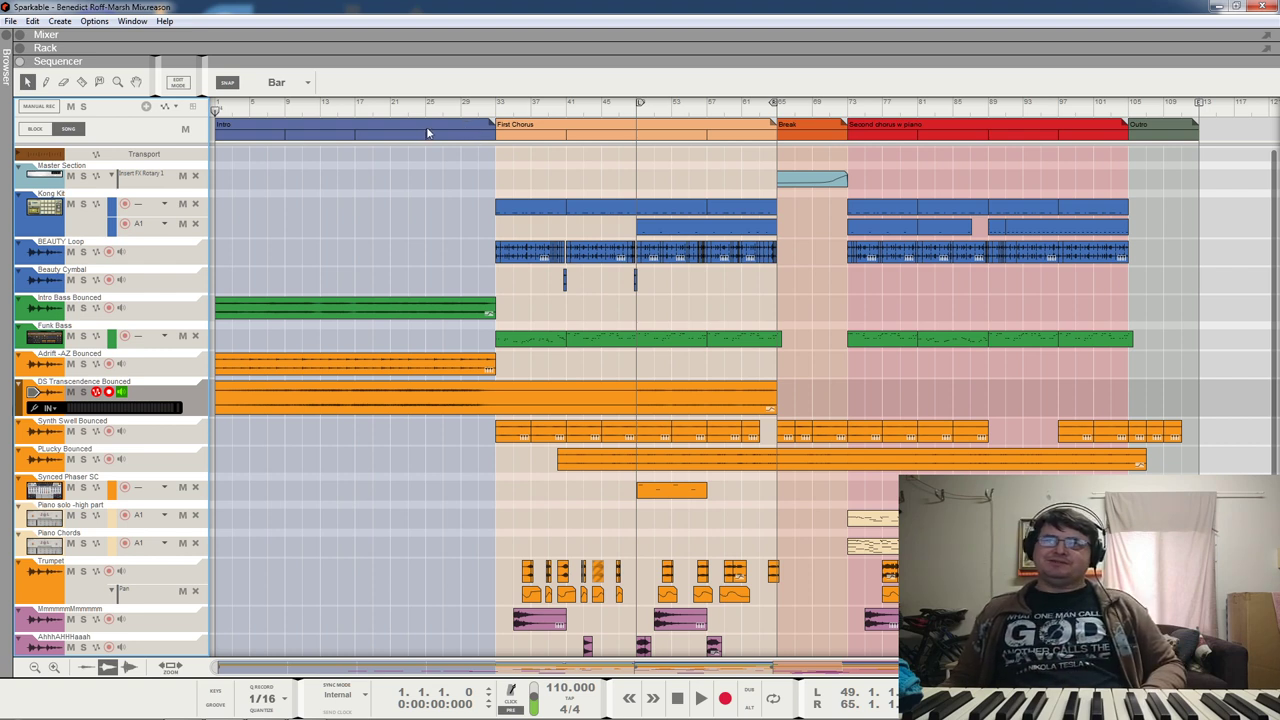
{"action": "left_click", "coordinate": [494, 134]}
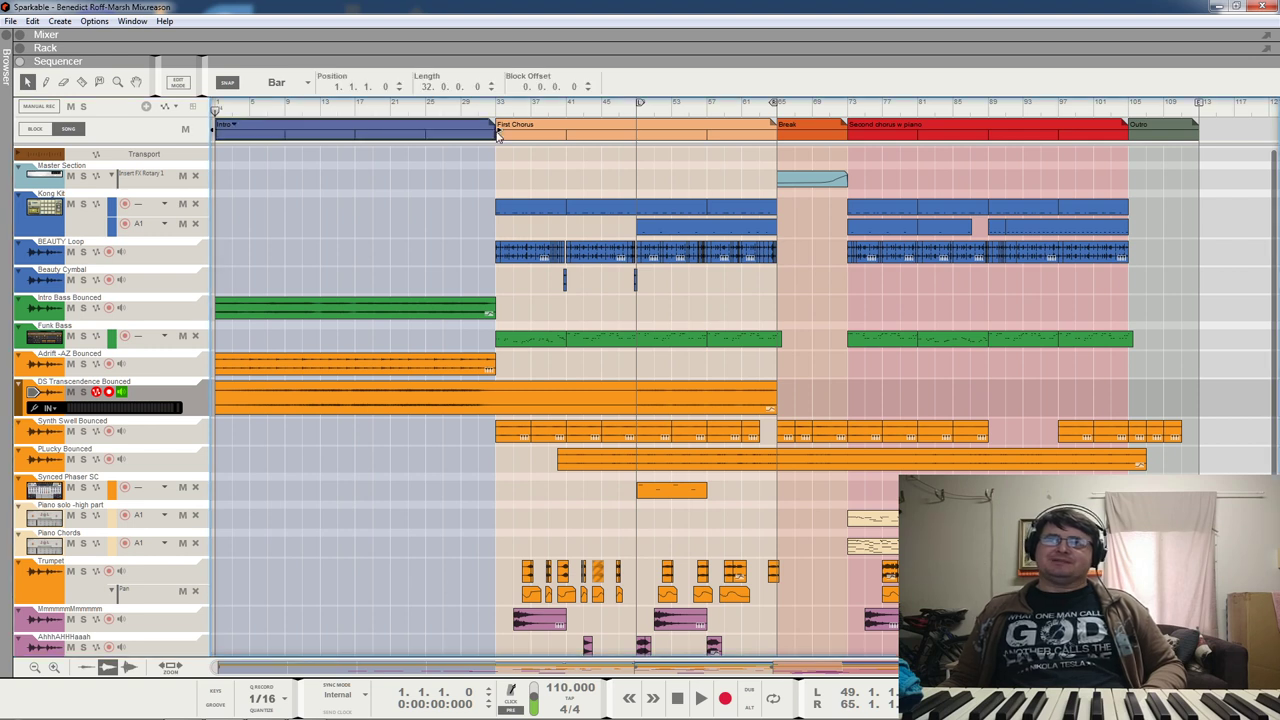
{"action": "mouse_move", "coordinate": [494, 134]}
{"action": "left_mouse_down"}
{"action": "mouse_move", "coordinate": [310, 140]}
{"action": "mouse_move", "coordinate": [496, 142]}
{"action": "left_mouse_up"}
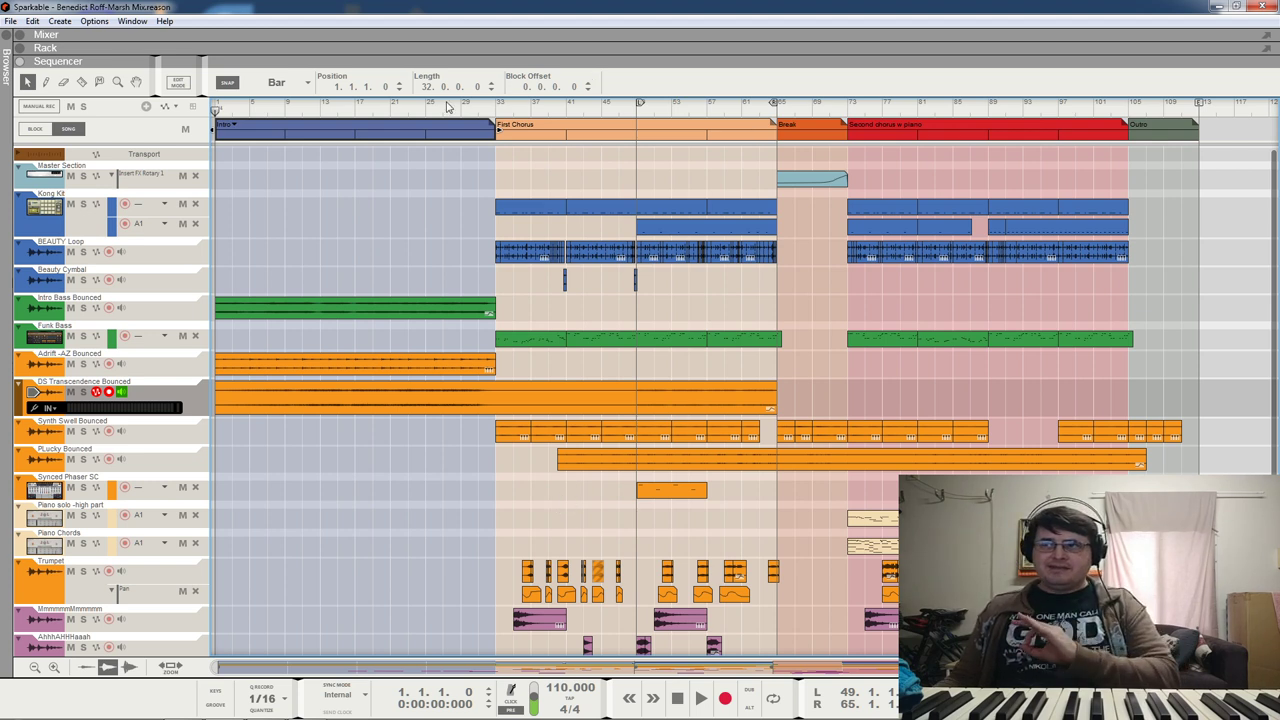
{"action": "left_click", "coordinate": [494, 107]}
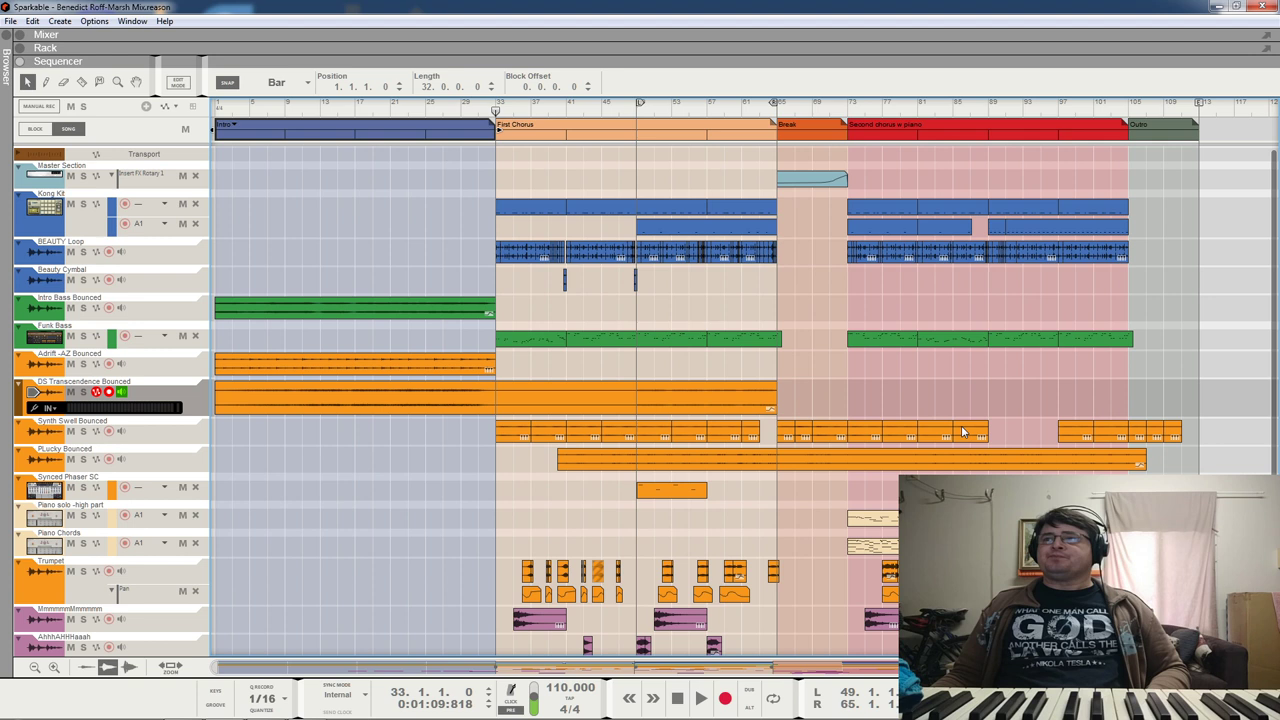
Step: Examine the Master Section automation clip in the Break, the DS Transcendence Bounced clip and the tracks below
{"action": "left_click", "coordinate": [809, 185]}
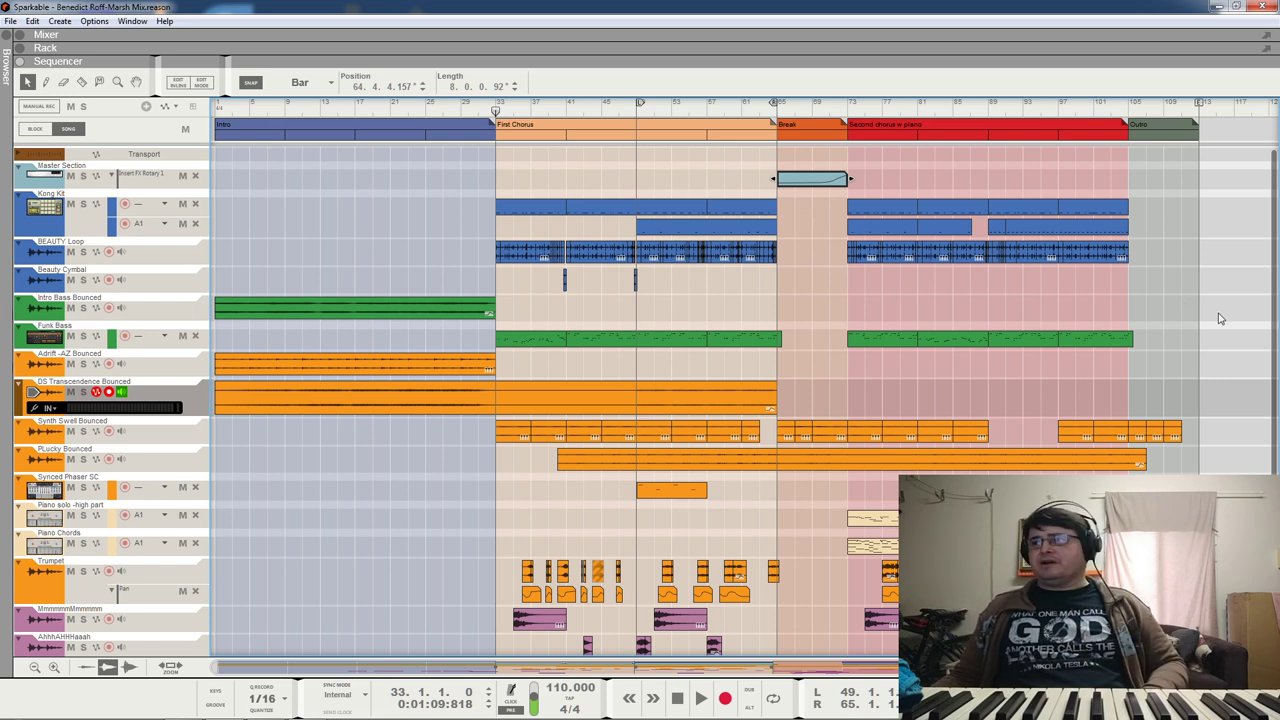
{"action": "scroll", "coordinate": [1219, 318], "scroll_direction": "down", "scroll_amount": 5}
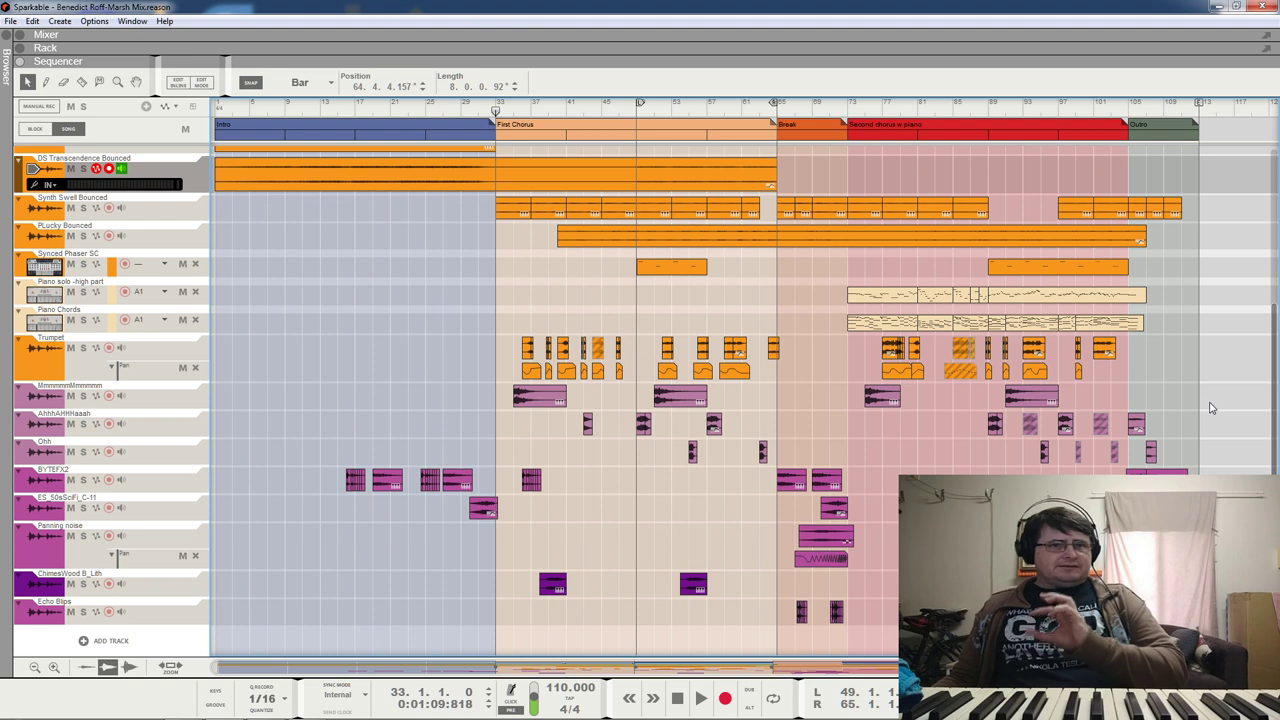
{"action": "scroll", "coordinate": [307, 240], "scroll_direction": "up", "scroll_amount": 4}
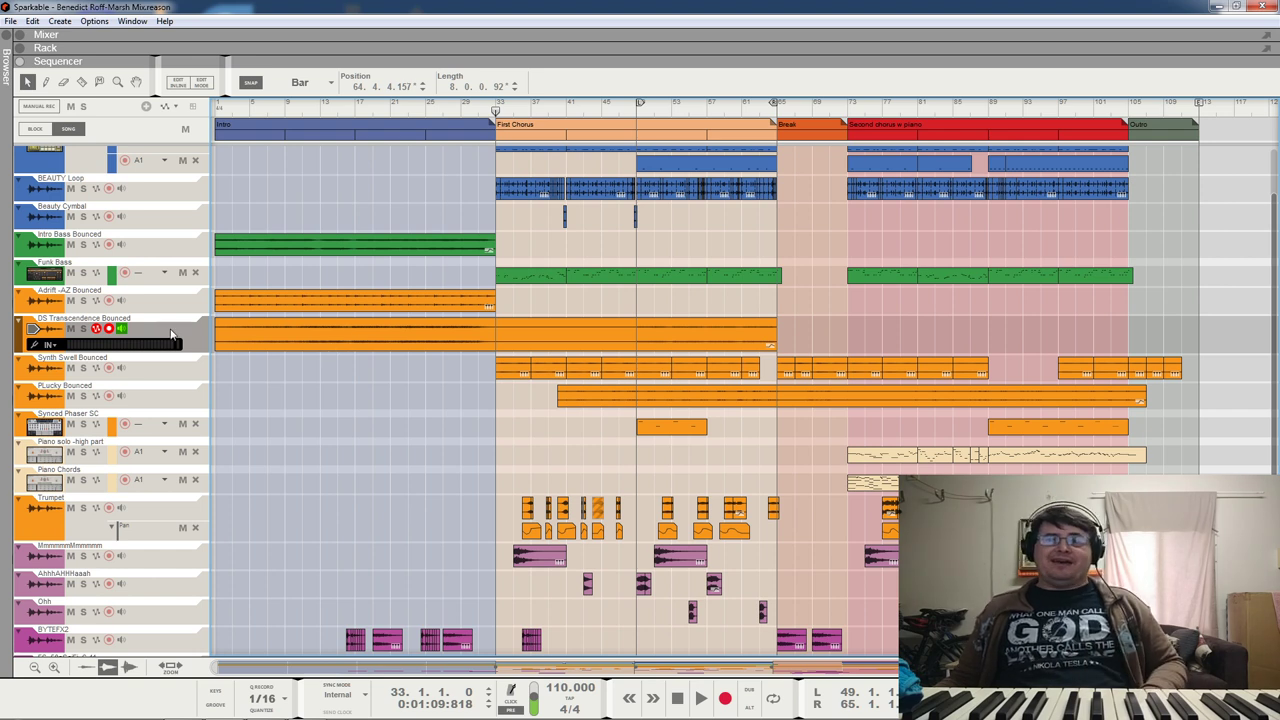
{"action": "left_click", "coordinate": [352, 343]}
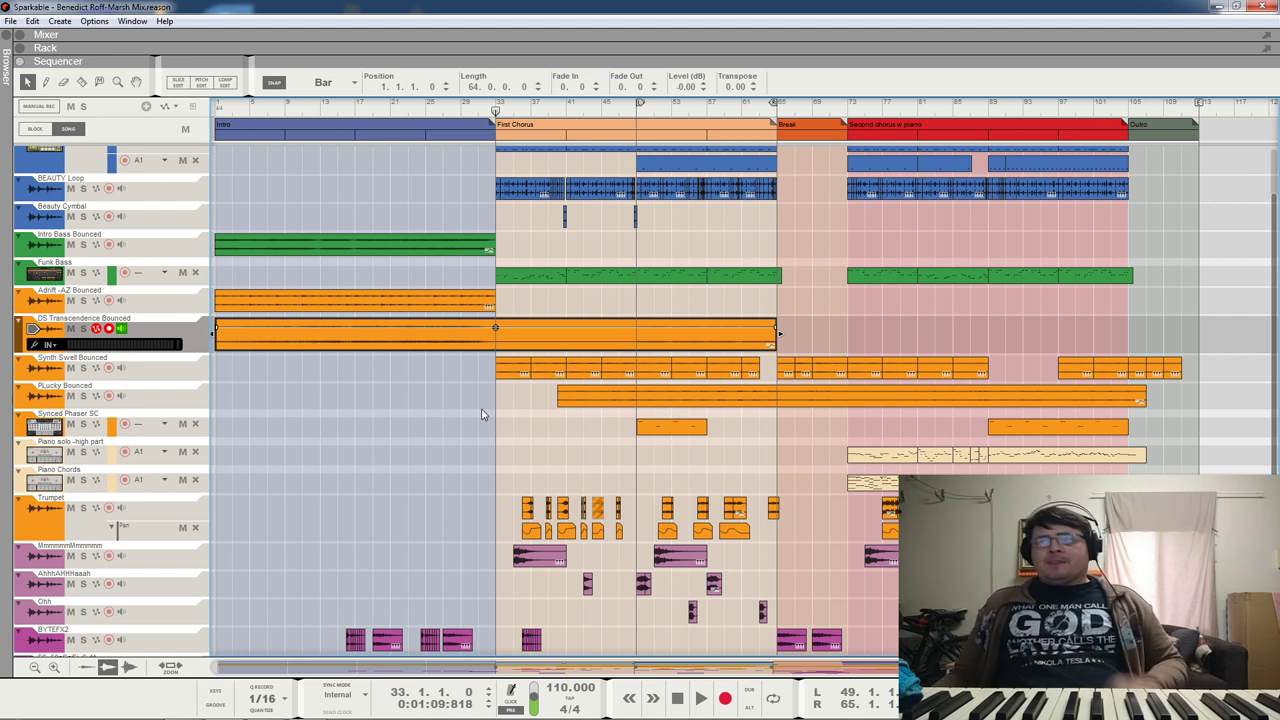
{"action": "scroll", "coordinate": [481, 414], "scroll_direction": "down", "scroll_amount": 4}
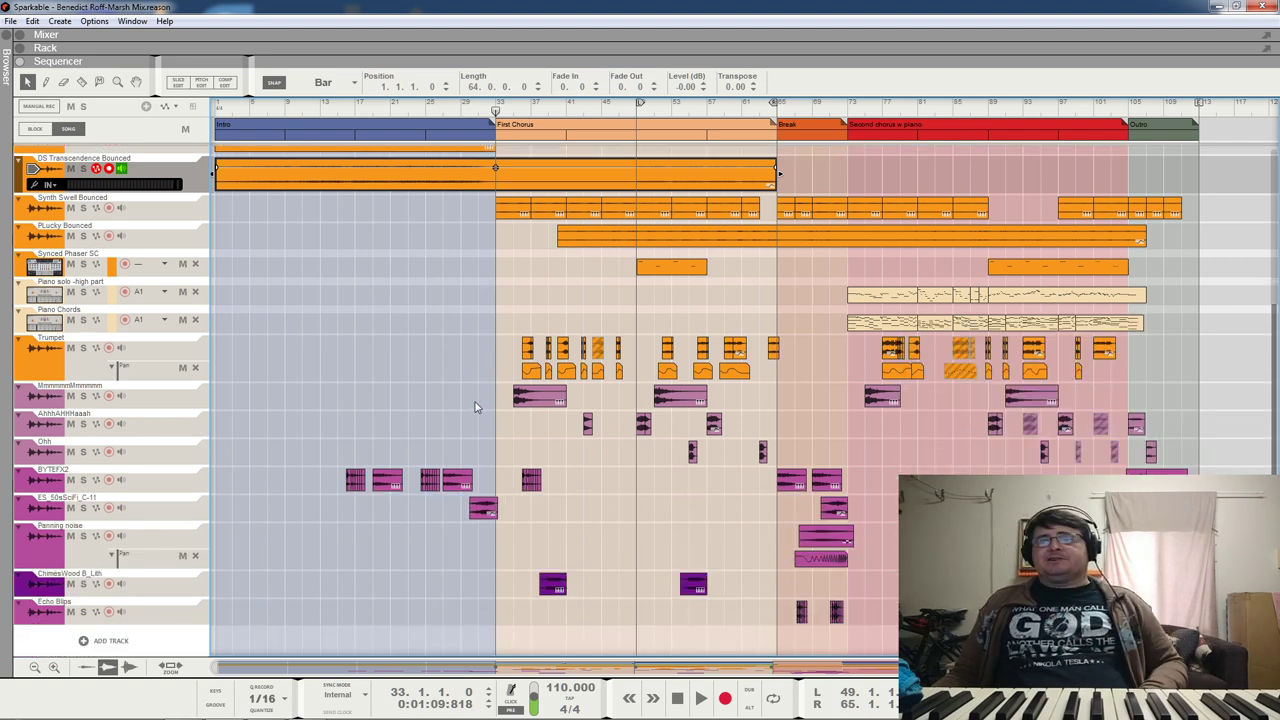
Step: Open the Rack and look over the audio track devices and their insert effects, ending at the BEAUTY Loop chain
{"action": "left_click", "coordinate": [20, 48]}
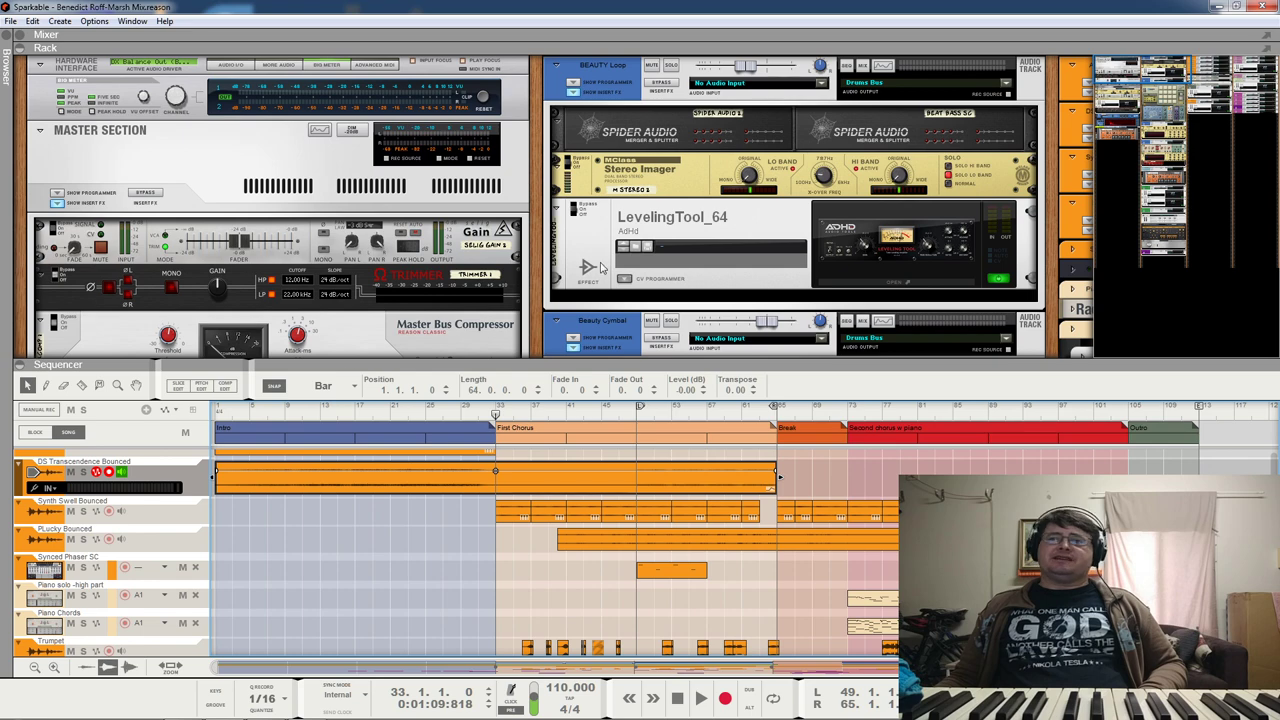
{"action": "left_click_drag", "start_coordinate": [1128, 80], "coordinate": [1230, 120]}
{"action": "scroll", "coordinate": [655, 350], "scroll_direction": "up", "scroll_amount": 3}
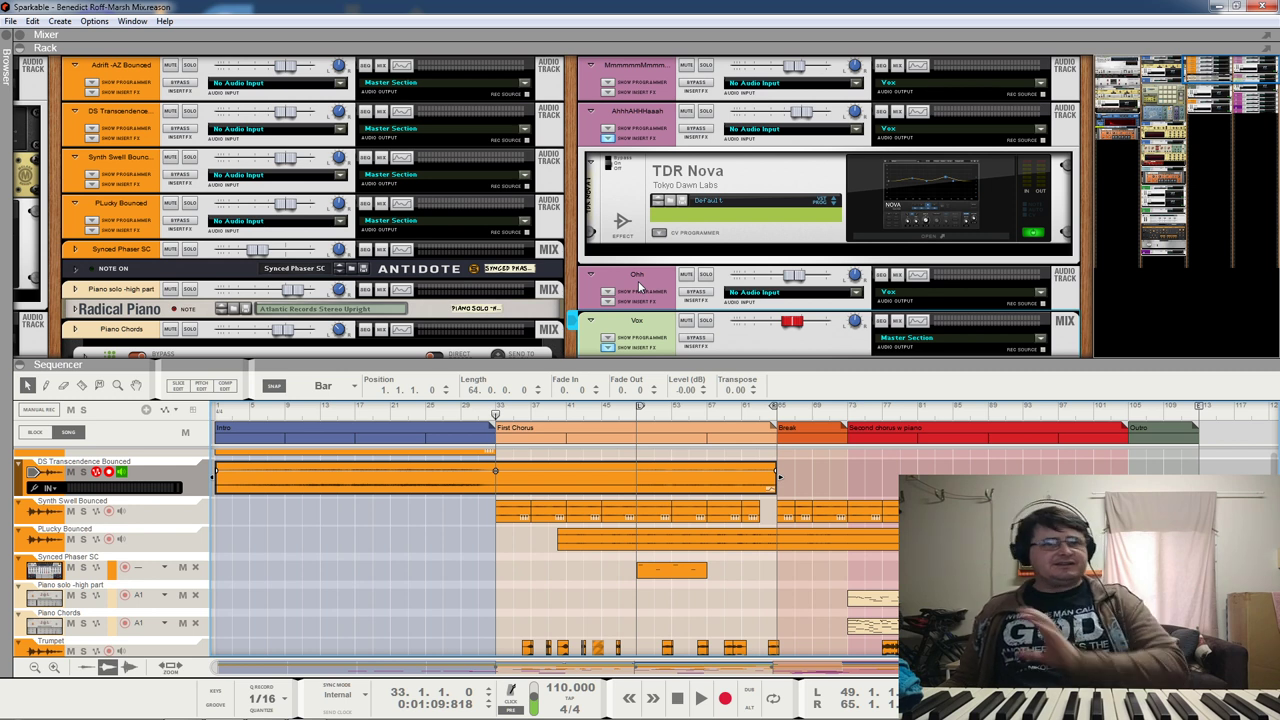
{"action": "left_click_drag", "start_coordinate": [590, 128], "coordinate": [711, 118]}
{"action": "scroll", "coordinate": [711, 118], "scroll_direction": "left", "scroll_amount": 5}
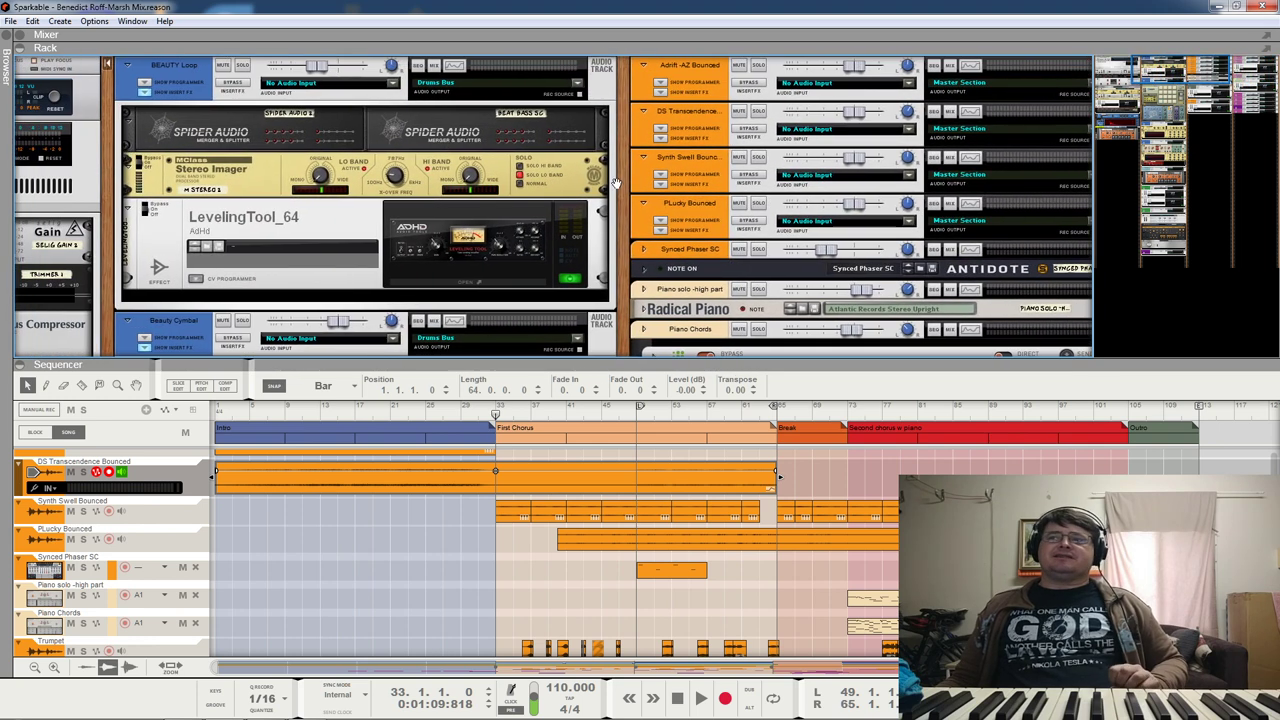
{"action": "mouse_move", "coordinate": [617, 183]}
{"action": "left_mouse_down"}
{"action": "mouse_move", "coordinate": [611, 174]}
{"action": "mouse_move", "coordinate": [622, 193]}
{"action": "left_mouse_up"}
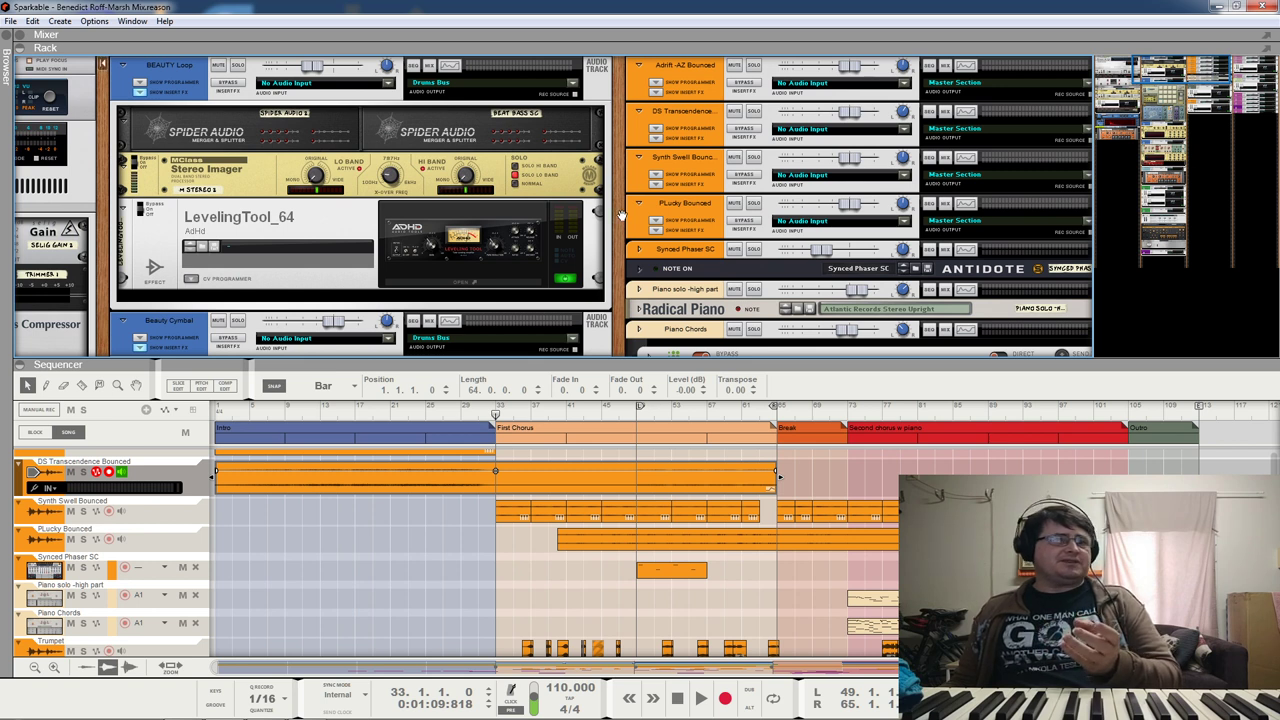
Step: Find the Kong Kit in the Rack and inspect its rear output cabling, returning to the front view
{"action": "scroll", "coordinate": [291, 244], "scroll_direction": "down", "scroll_amount": 2}
{"action": "scroll", "coordinate": [292, 249], "scroll_direction": "up", "scroll_amount": 2}
{"action": "scroll", "coordinate": [292, 249], "scroll_direction": "down", "scroll_amount": 4}
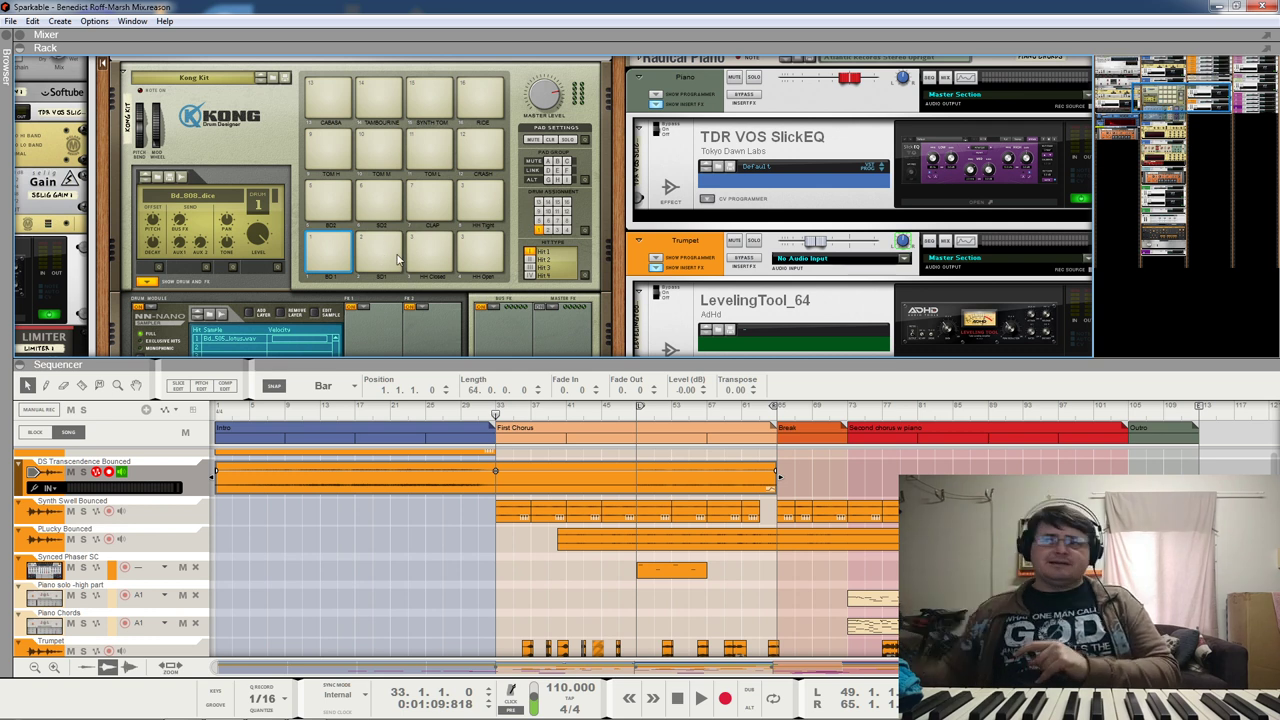
{"action": "key", "text": "Tab"}
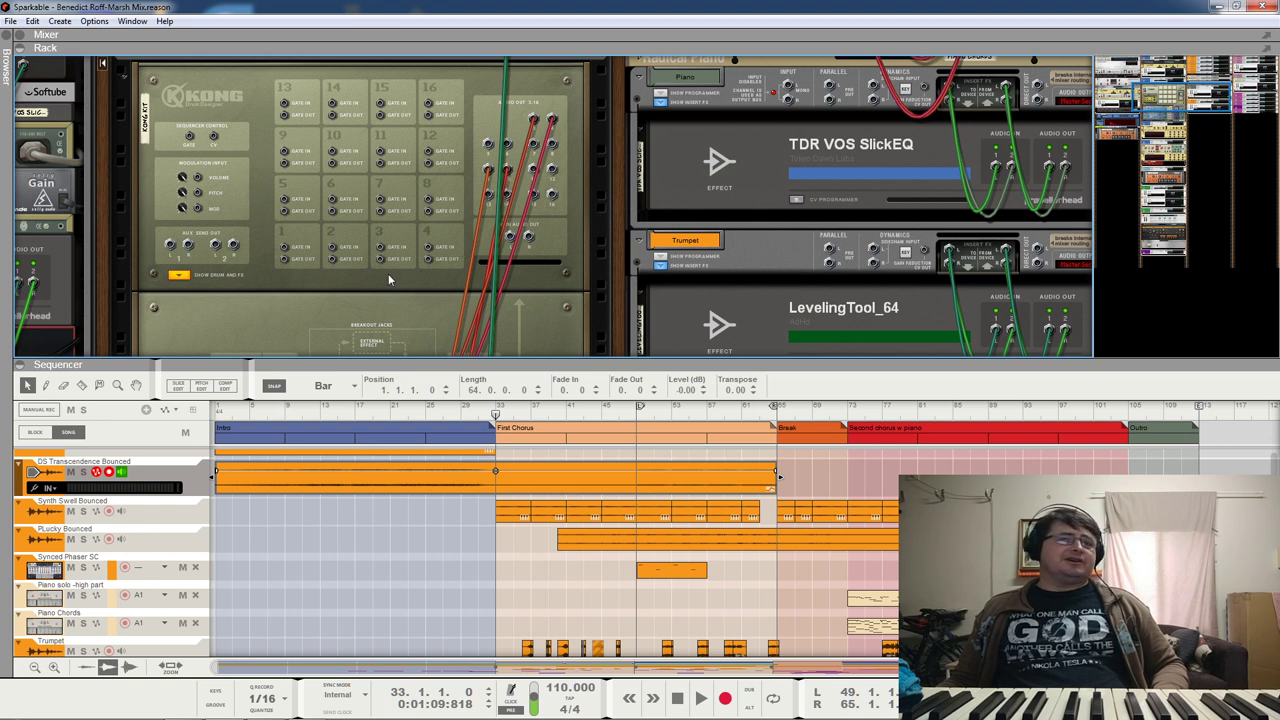
{"action": "key", "text": "Tab"}
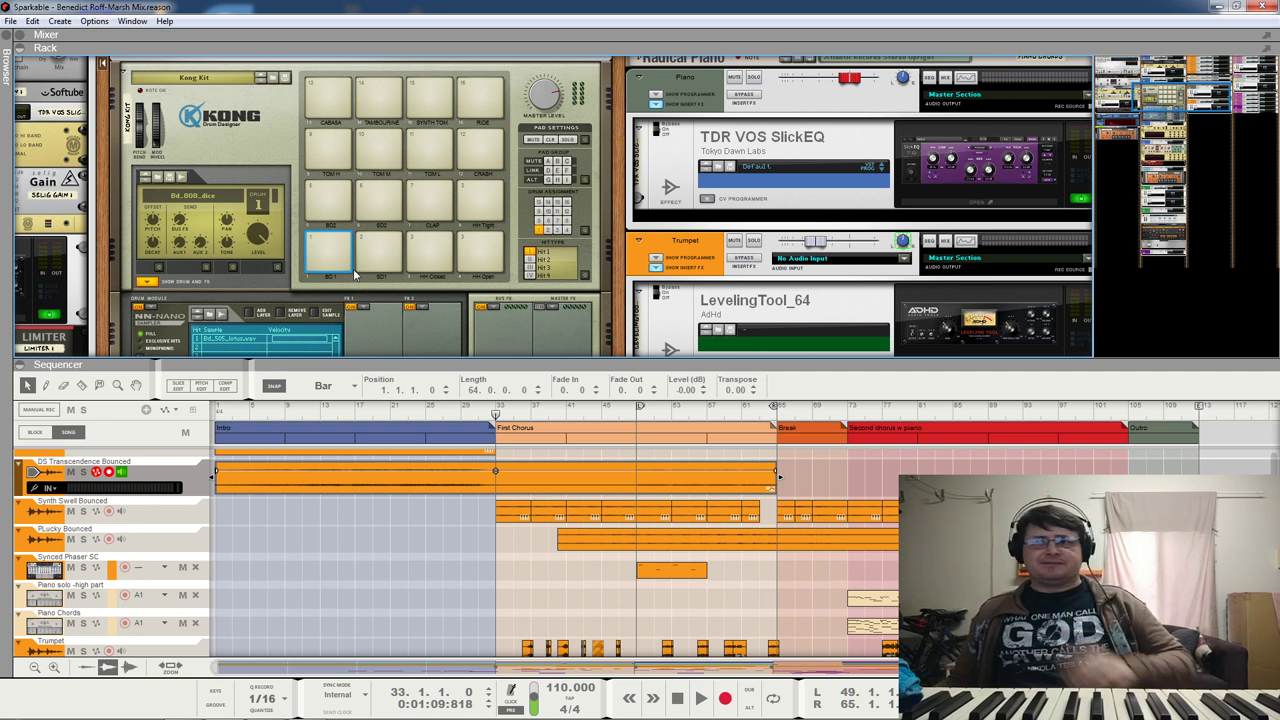
Step: Inspect the samples and NN-Nano settings of the Kong Kit's pad 2 and pad 1
{"action": "scroll", "coordinate": [250, 165], "scroll_direction": "up", "scroll_amount": 4}
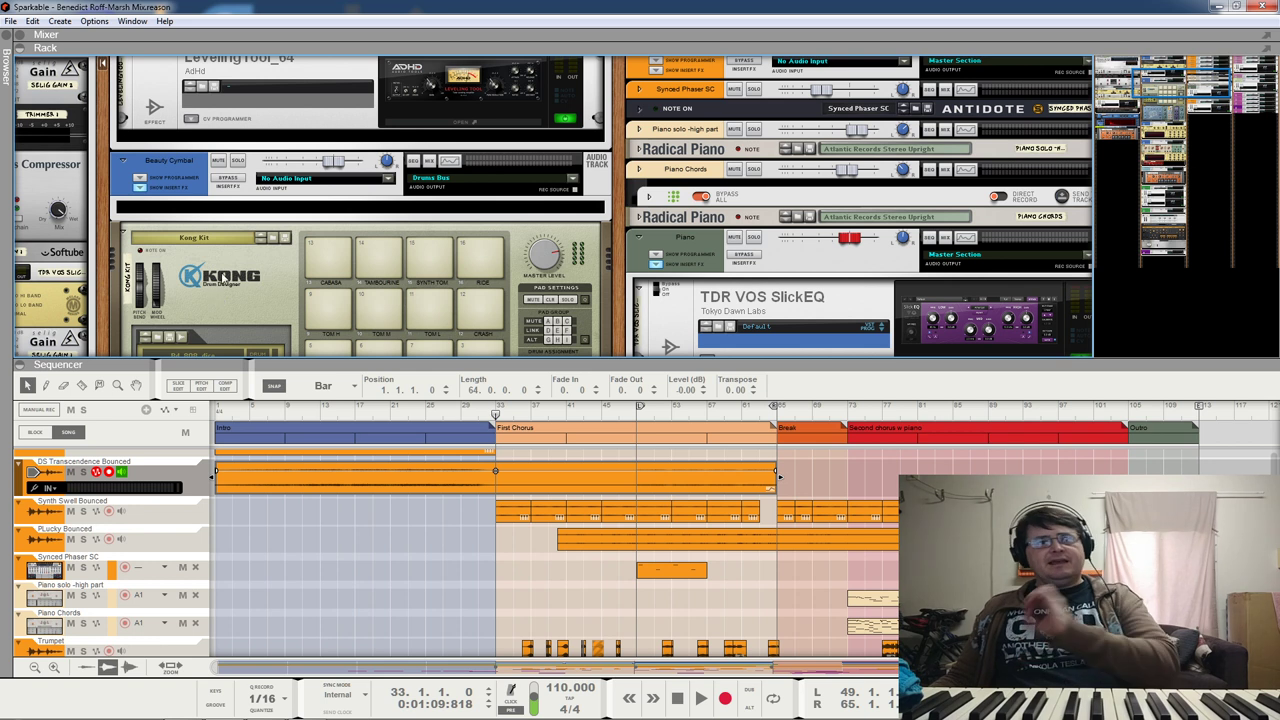
{"action": "scroll", "coordinate": [268, 272], "scroll_direction": "down", "scroll_amount": 1}
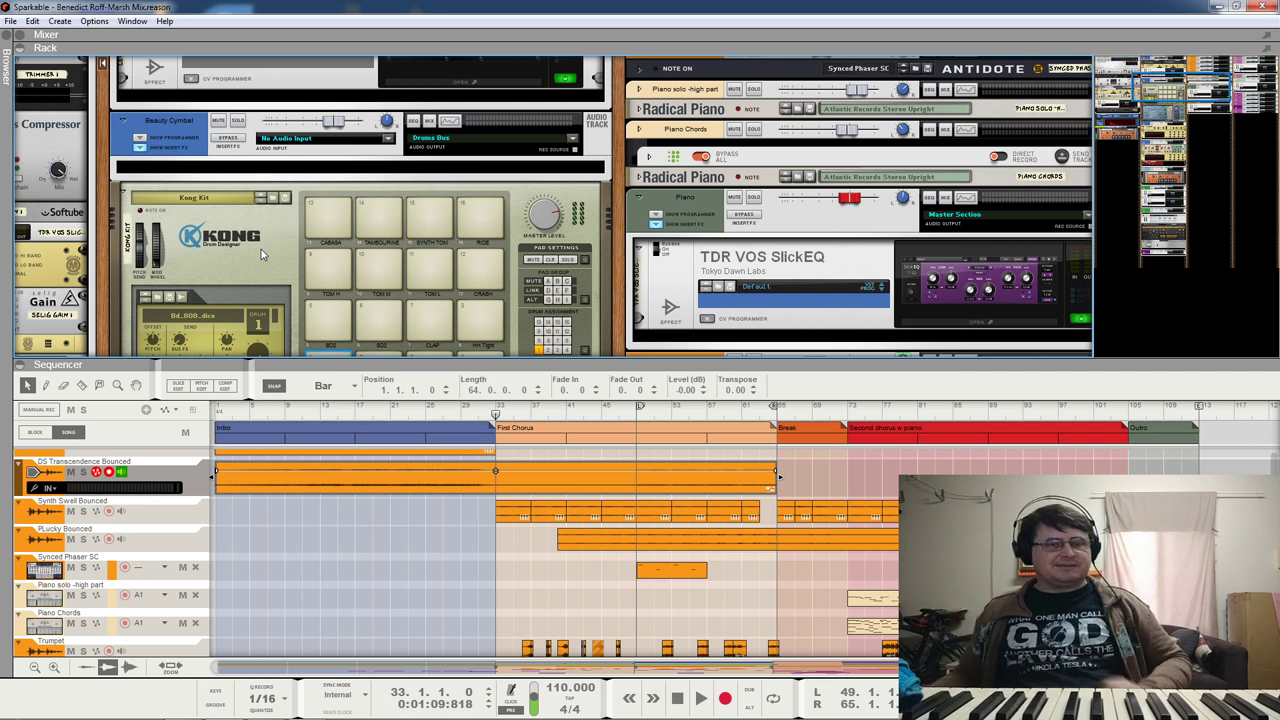
{"action": "scroll", "coordinate": [261, 249], "scroll_direction": "down", "scroll_amount": 3}
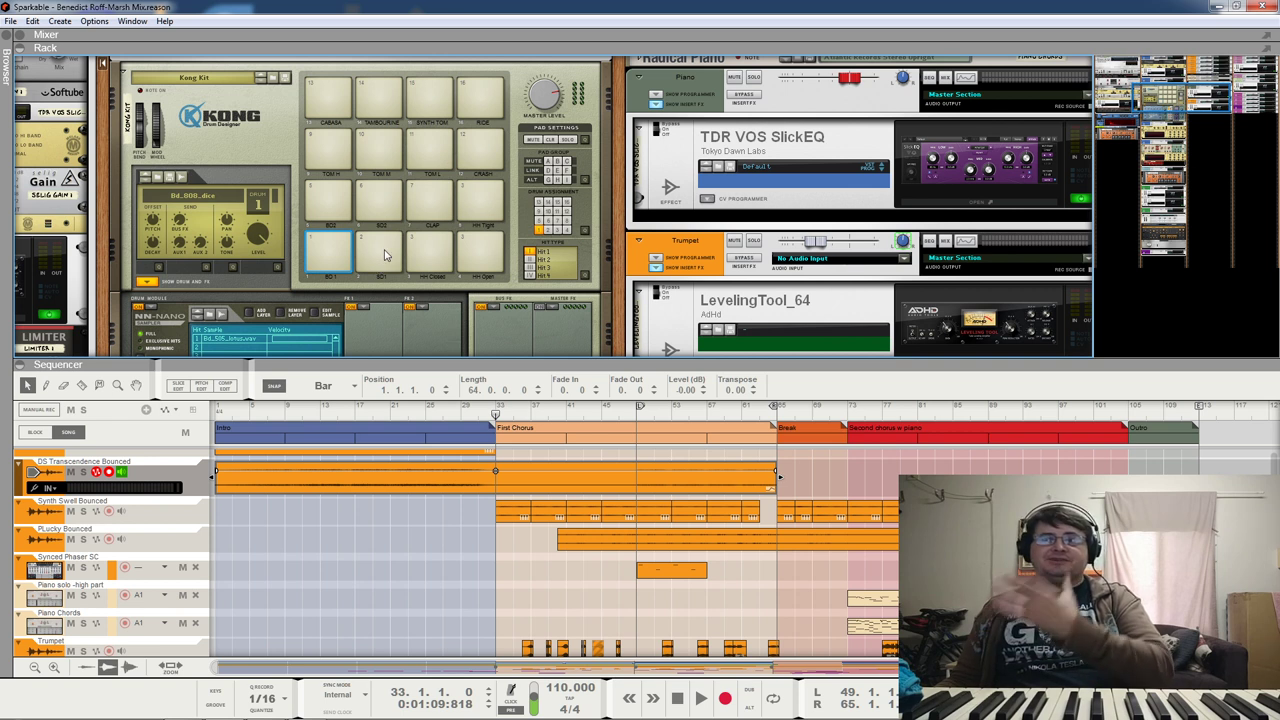
{"action": "left_click", "coordinate": [382, 252]}
{"action": "scroll", "coordinate": [388, 263], "scroll_direction": "down", "scroll_amount": 2}
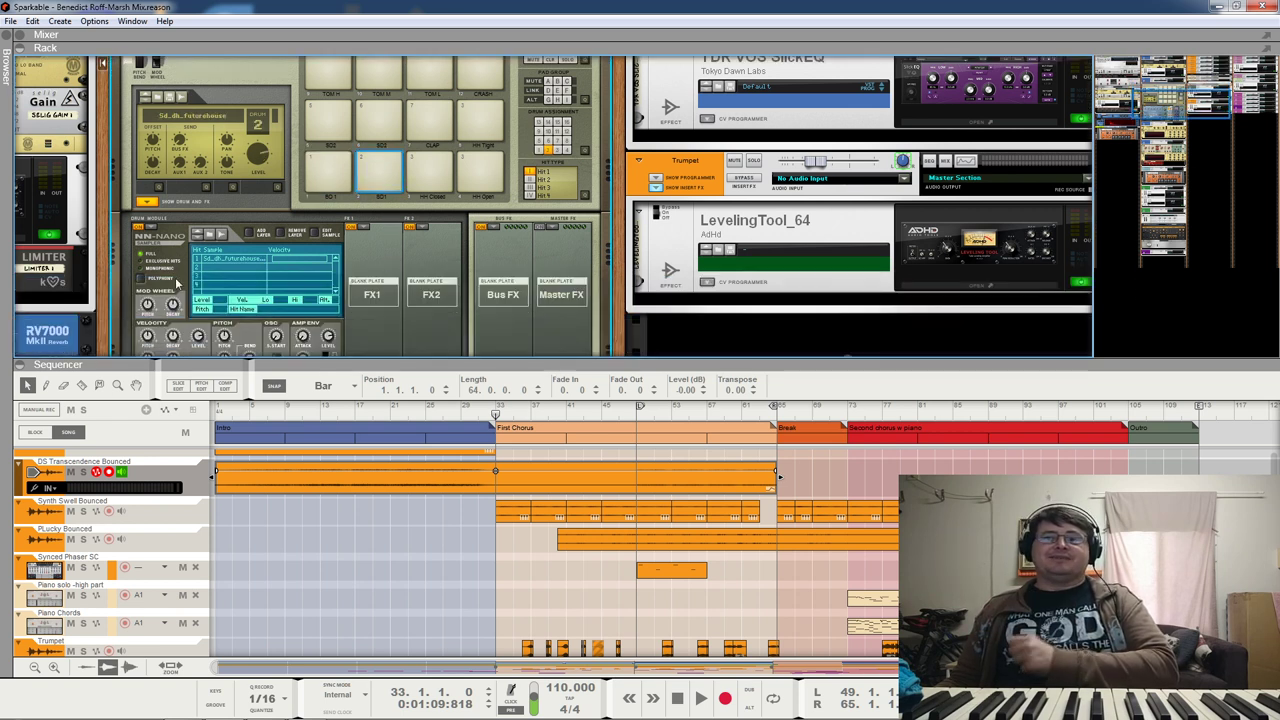
{"action": "left_click", "coordinate": [331, 178]}
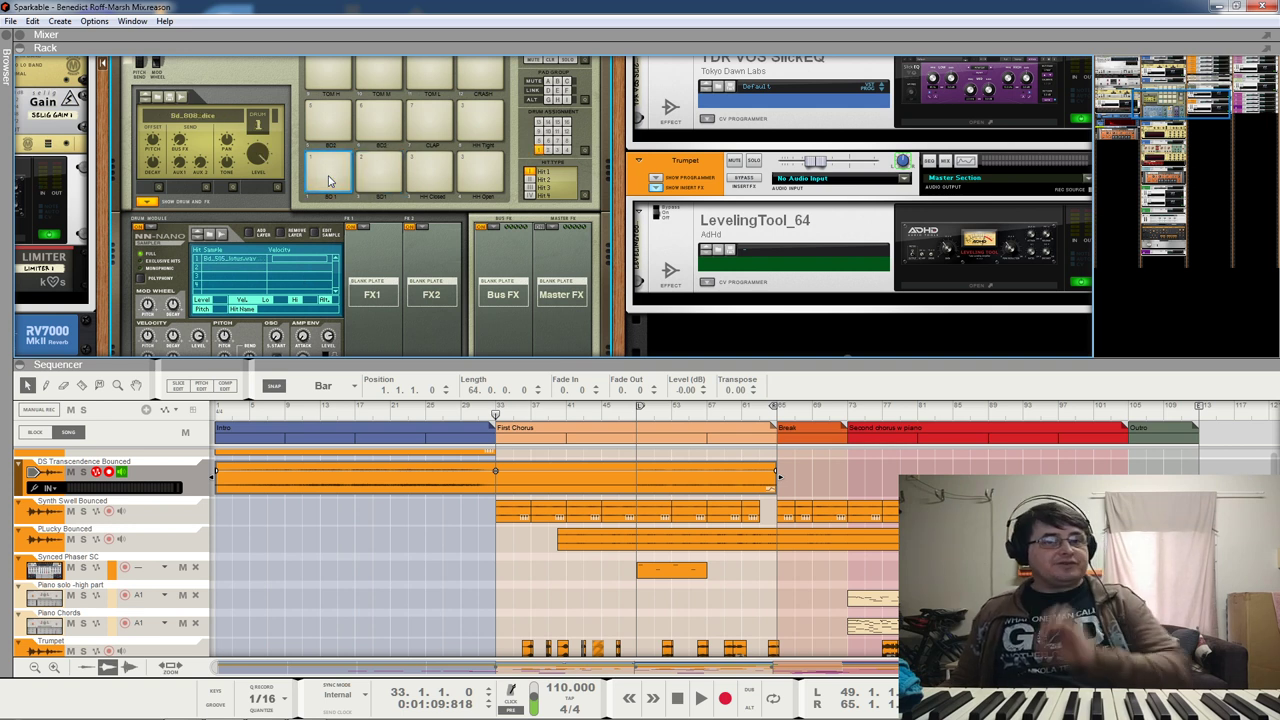
Step: Inspect the sample of the Kong Kit's pad 2 and return to the BEAUTY Loop devices in the Rack
{"action": "left_click", "coordinate": [380, 173]}
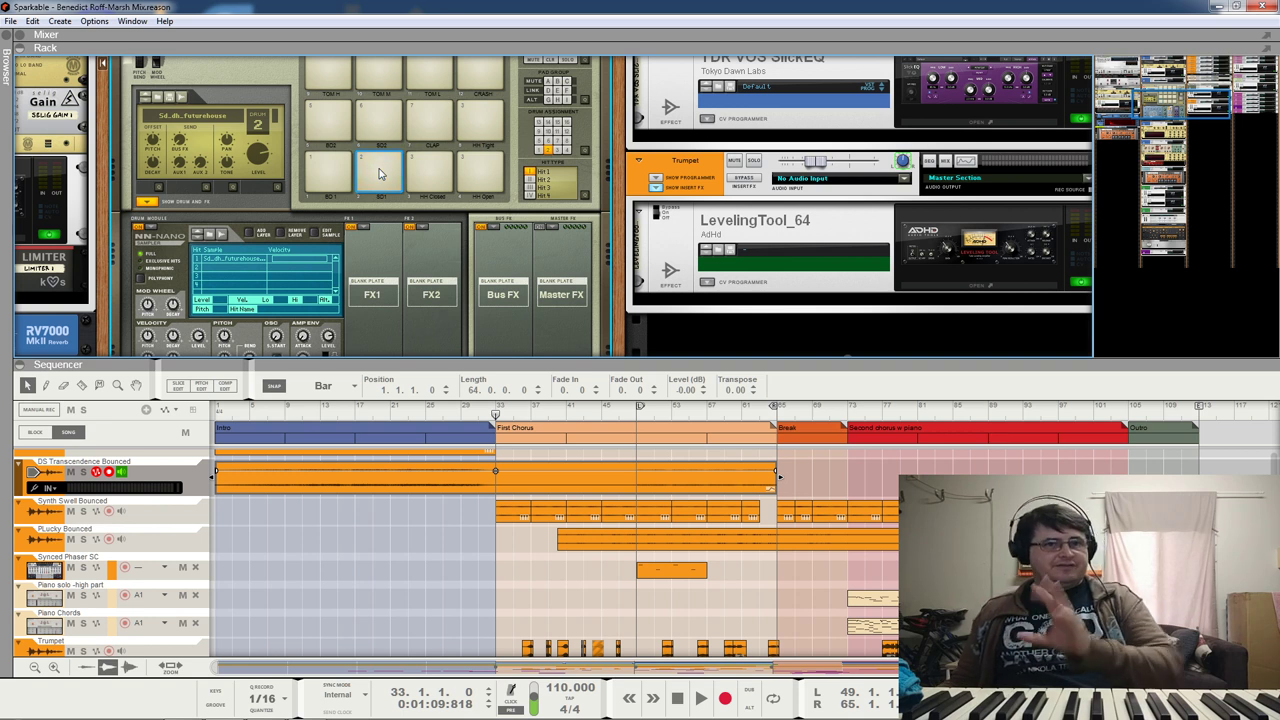
{"action": "scroll", "coordinate": [367, 234], "scroll_direction": "down", "scroll_amount": 3}
{"action": "scroll", "coordinate": [367, 234], "scroll_direction": "down", "scroll_amount": 10}
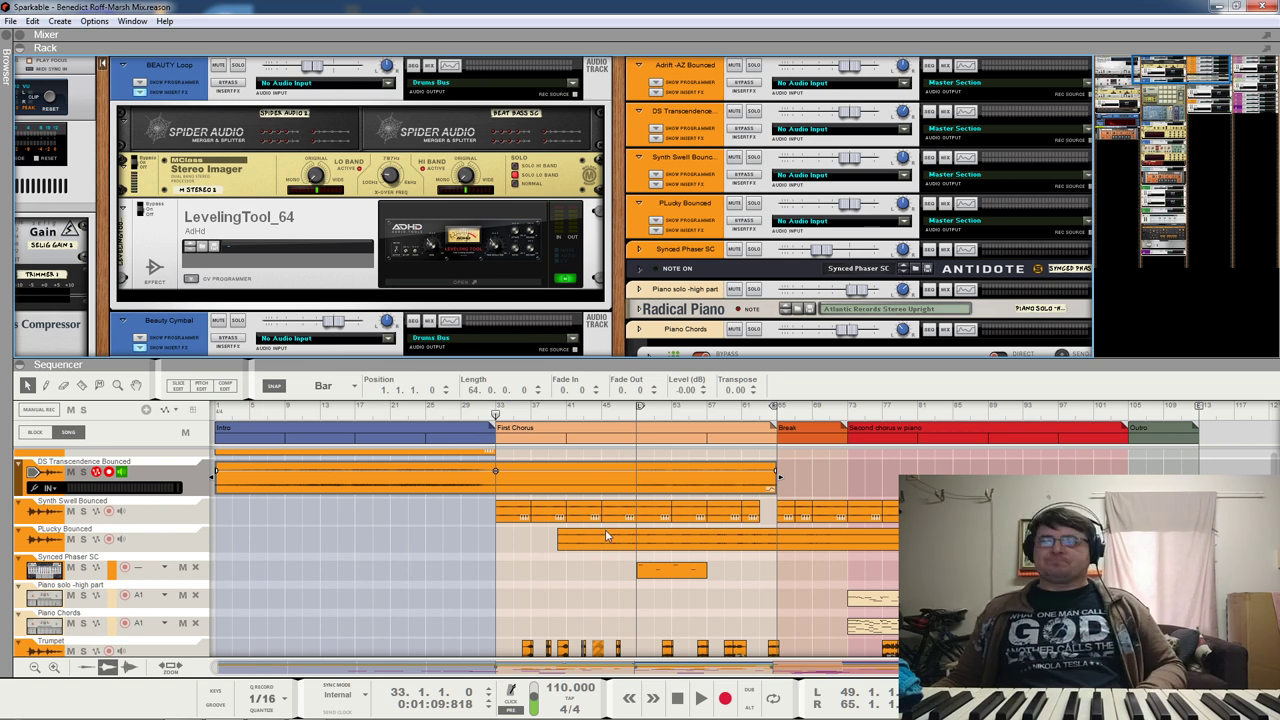
Step: Look over the Sequencer tracks from Funk Bass to Echo Blips, ending around the Trumpet track and its pan automation
{"action": "scroll", "coordinate": [605, 535], "scroll_direction": "down", "scroll_amount": 1}
{"action": "scroll", "coordinate": [605, 535], "scroll_direction": "down", "scroll_amount": 5}
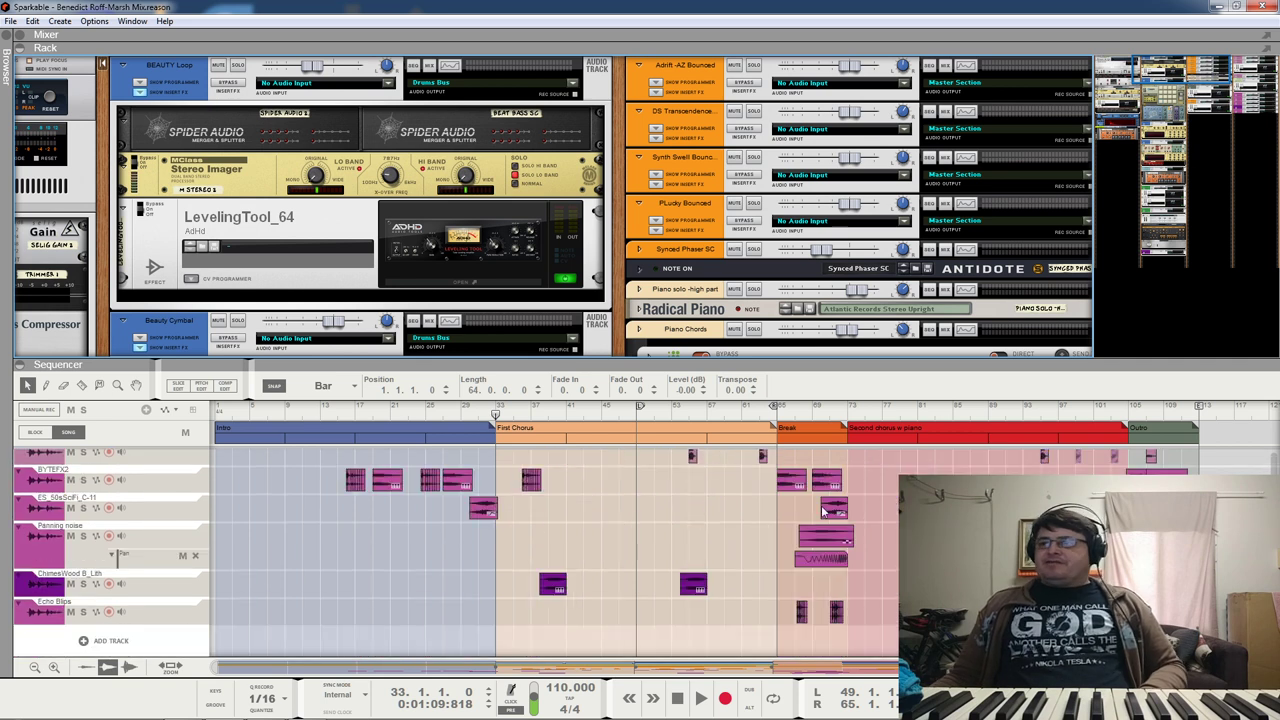
{"action": "scroll", "coordinate": [866, 619], "scroll_direction": "up", "scroll_amount": 4}
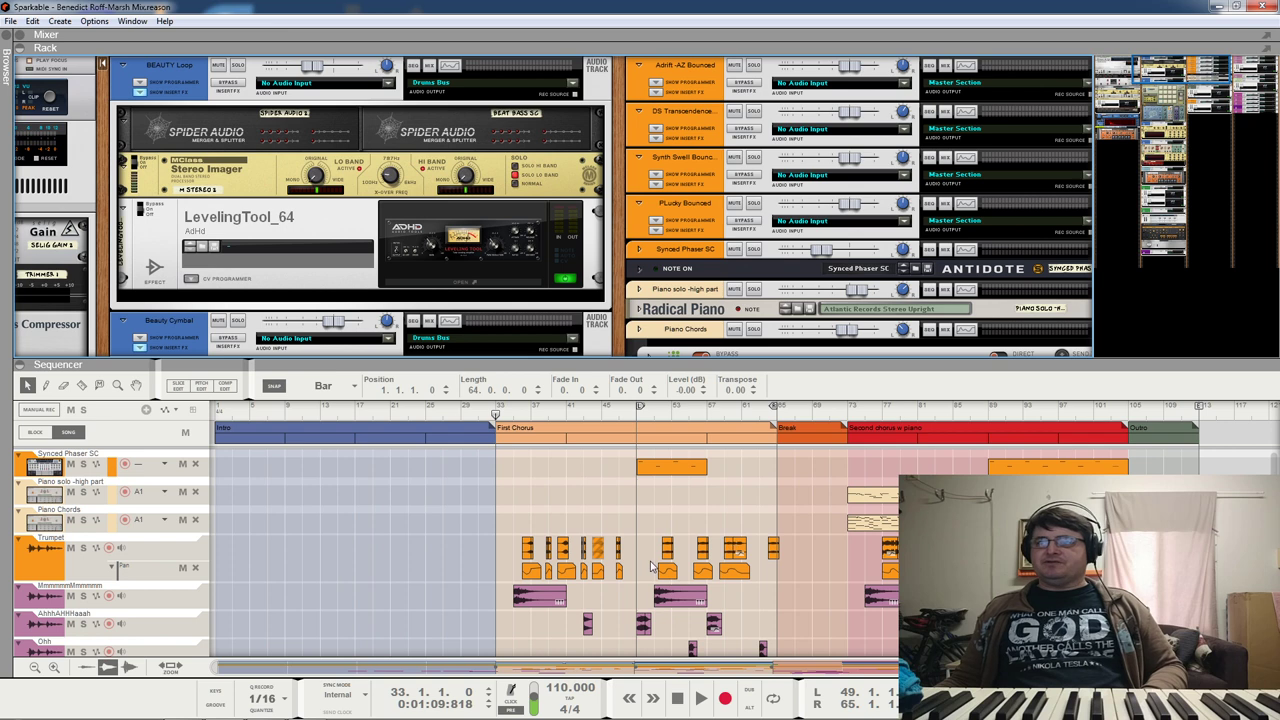
{"action": "scroll", "coordinate": [653, 567], "scroll_direction": "up", "scroll_amount": 4}
{"action": "scroll", "coordinate": [450, 565], "scroll_direction": "up", "scroll_amount": 3}
{"action": "scroll", "coordinate": [450, 560], "scroll_direction": "down", "scroll_amount": 2}
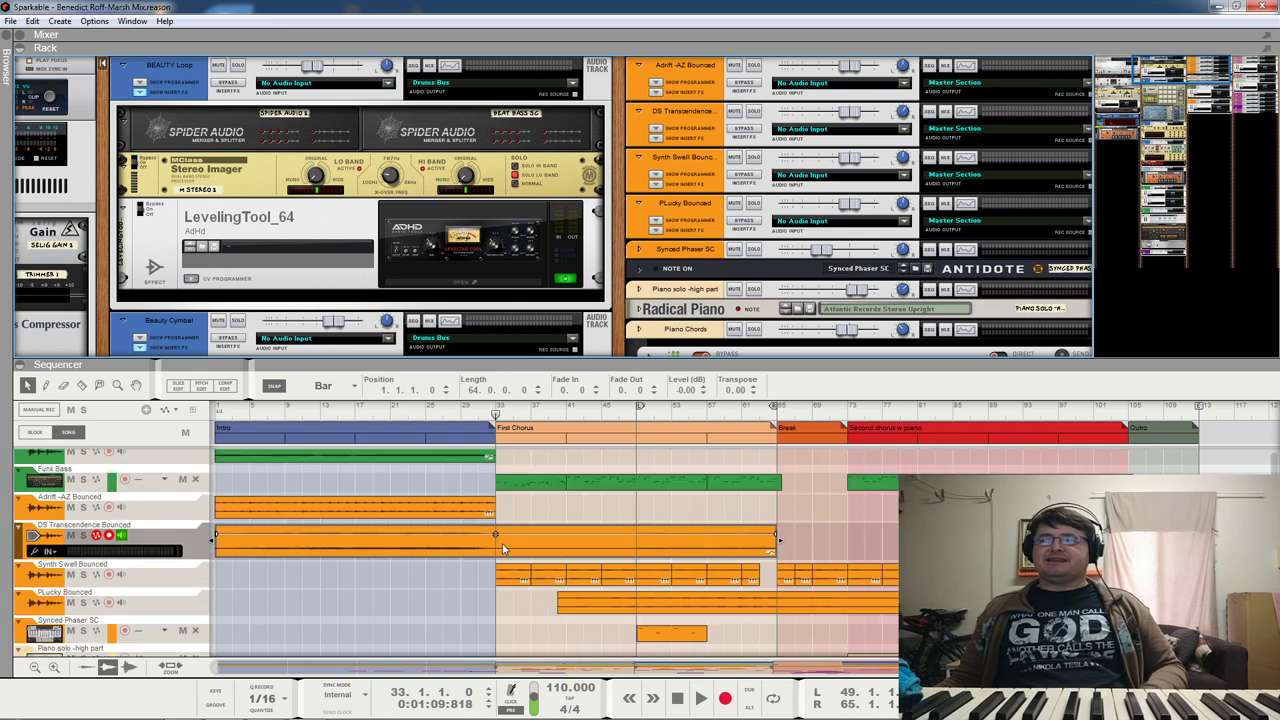
{"action": "scroll", "coordinate": [505, 545], "scroll_direction": "down", "scroll_amount": 4}
{"action": "scroll", "coordinate": [580, 590], "scroll_direction": "down", "scroll_amount": 4}
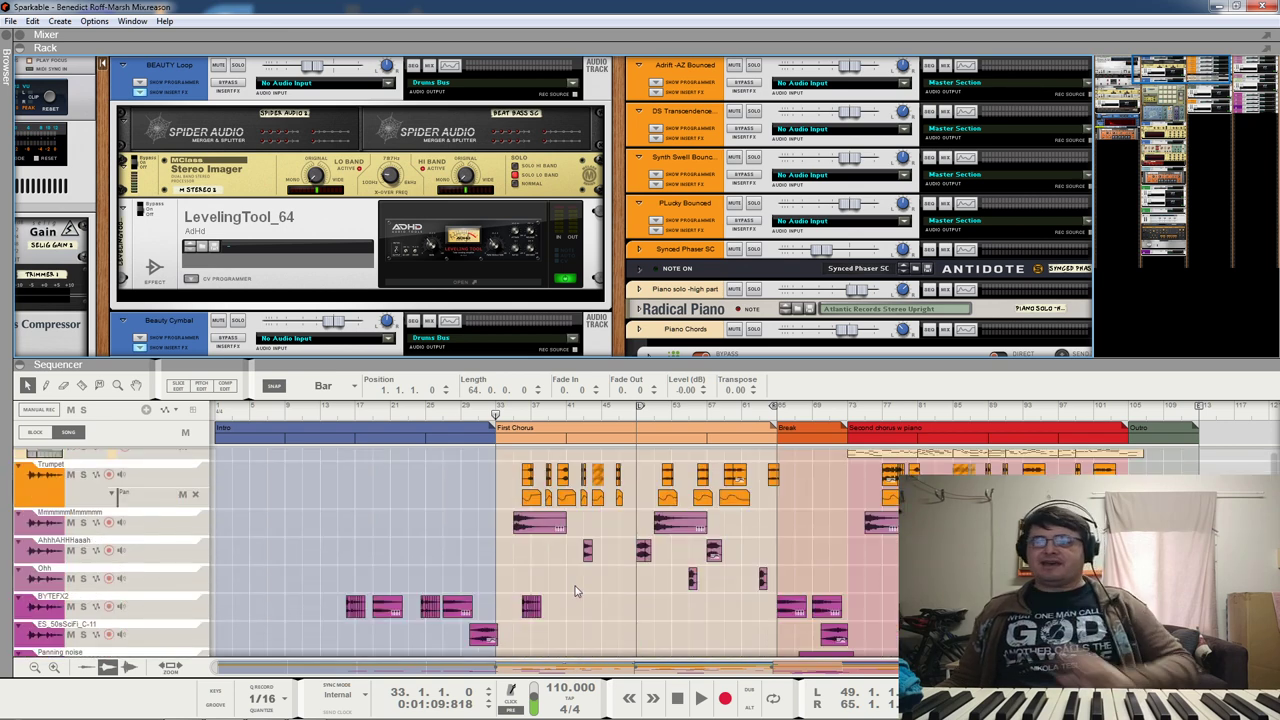
{"action": "scroll", "coordinate": [560, 520], "scroll_direction": "down", "scroll_amount": 2}
{"action": "scroll", "coordinate": [566, 523], "scroll_direction": "up", "scroll_amount": 5}
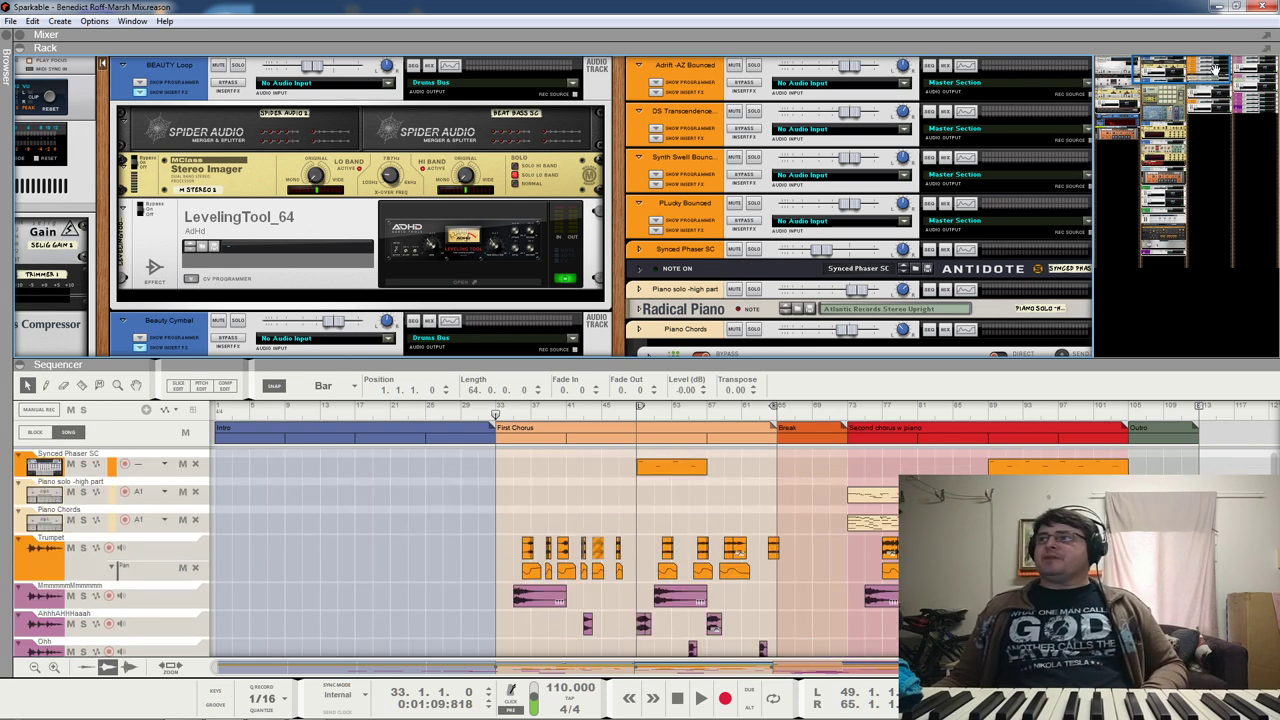
Step: Bypass the Saturation Knob, TDR VOS SlickEQ, Stereo Imager and second Selig Gain in the Master Section's insert chain
{"action": "left_click_drag", "start_coordinate": [1207, 70], "coordinate": [1067, 25]}
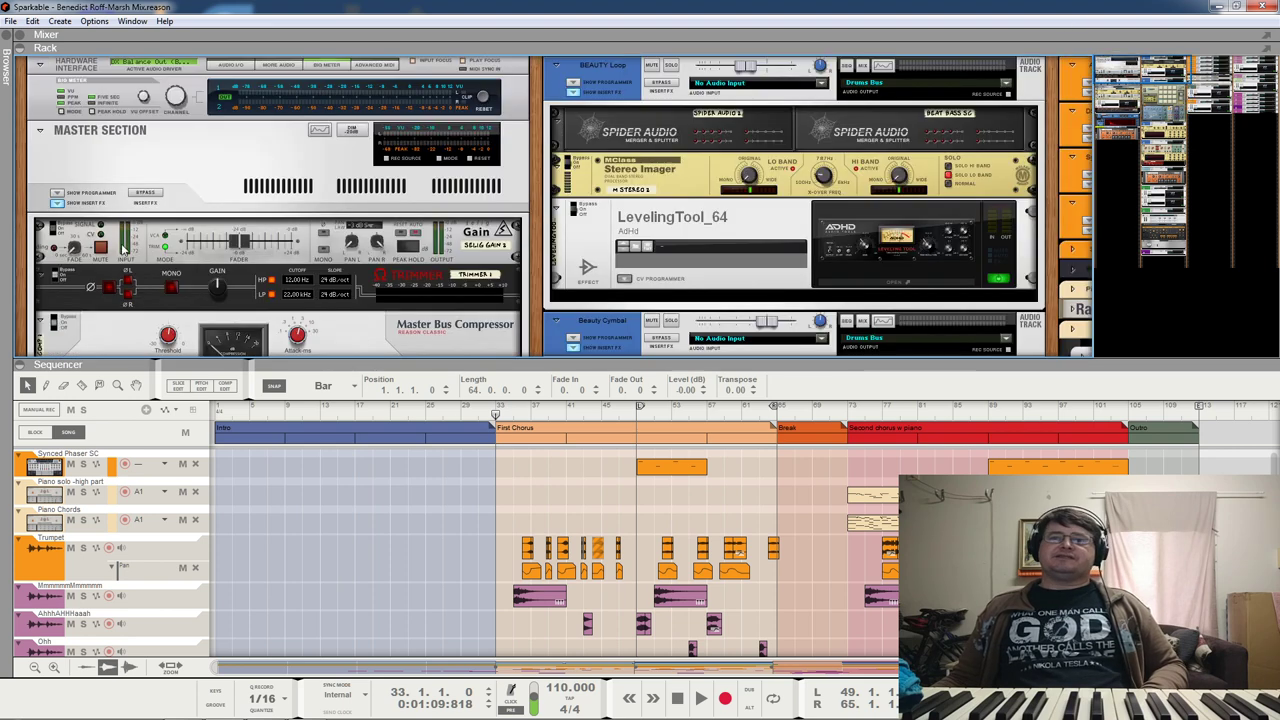
{"action": "scroll", "coordinate": [124, 250], "scroll_direction": "down", "scroll_amount": 1}
{"action": "scroll", "coordinate": [57, 213], "scroll_direction": "down", "scroll_amount": 2}
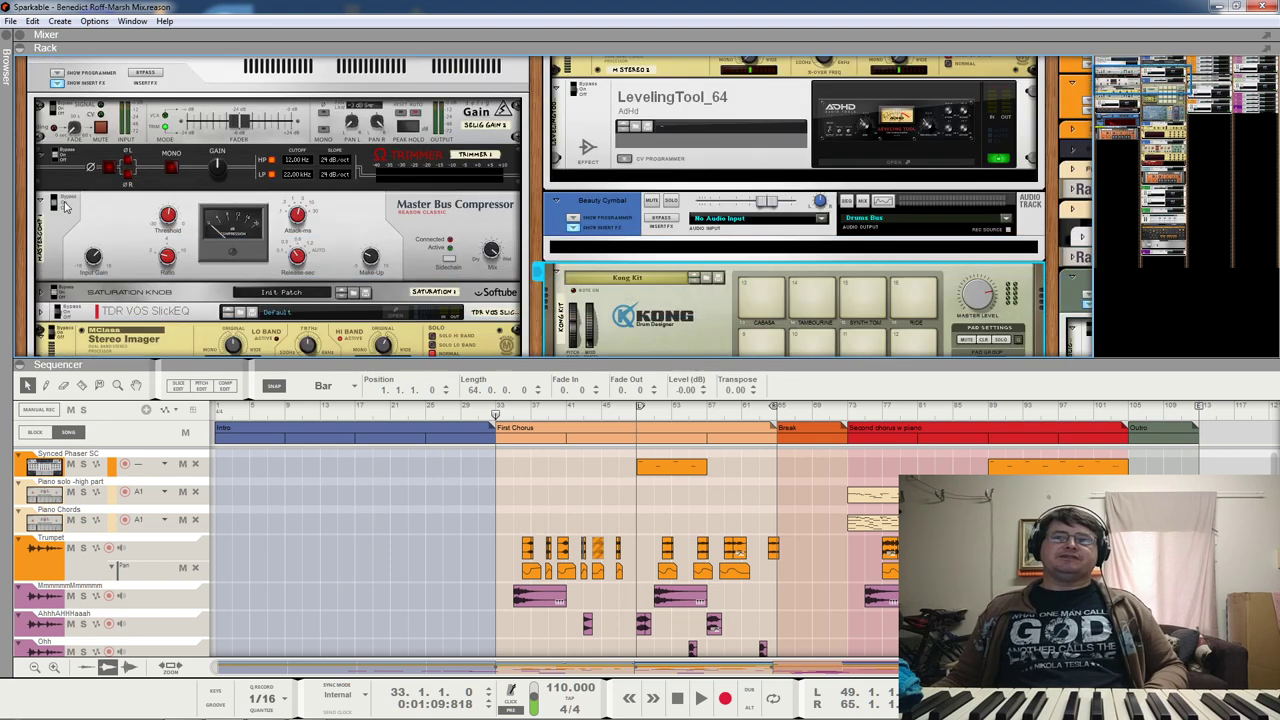
{"action": "left_click", "coordinate": [60, 294]}
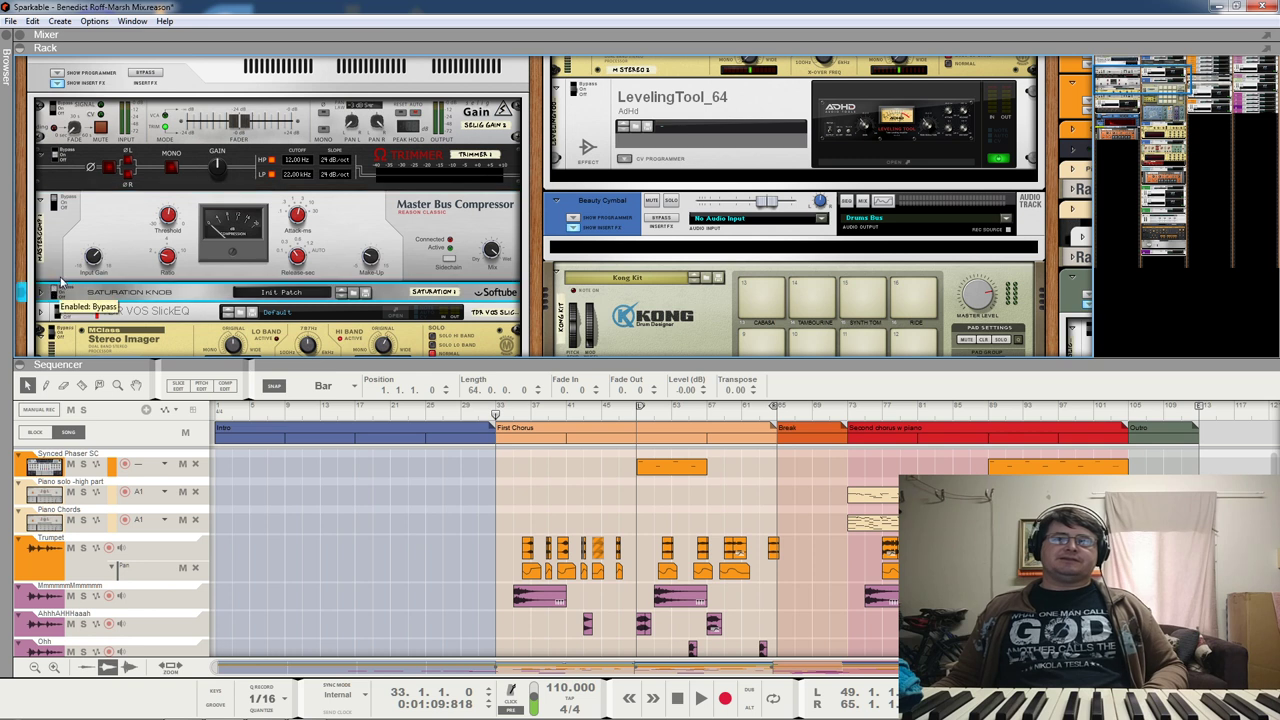
{"action": "left_click", "coordinate": [62, 311]}
{"action": "scroll", "coordinate": [64, 310], "scroll_direction": "down", "scroll_amount": 2}
{"action": "left_click", "coordinate": [52, 256]}
{"action": "left_click", "coordinate": [58, 300]}
Step: Bypass the Maximizer and LevelingTool_64 in the Master Section's insert chain
{"action": "scroll", "coordinate": [60, 305], "scroll_direction": "down", "scroll_amount": 2}
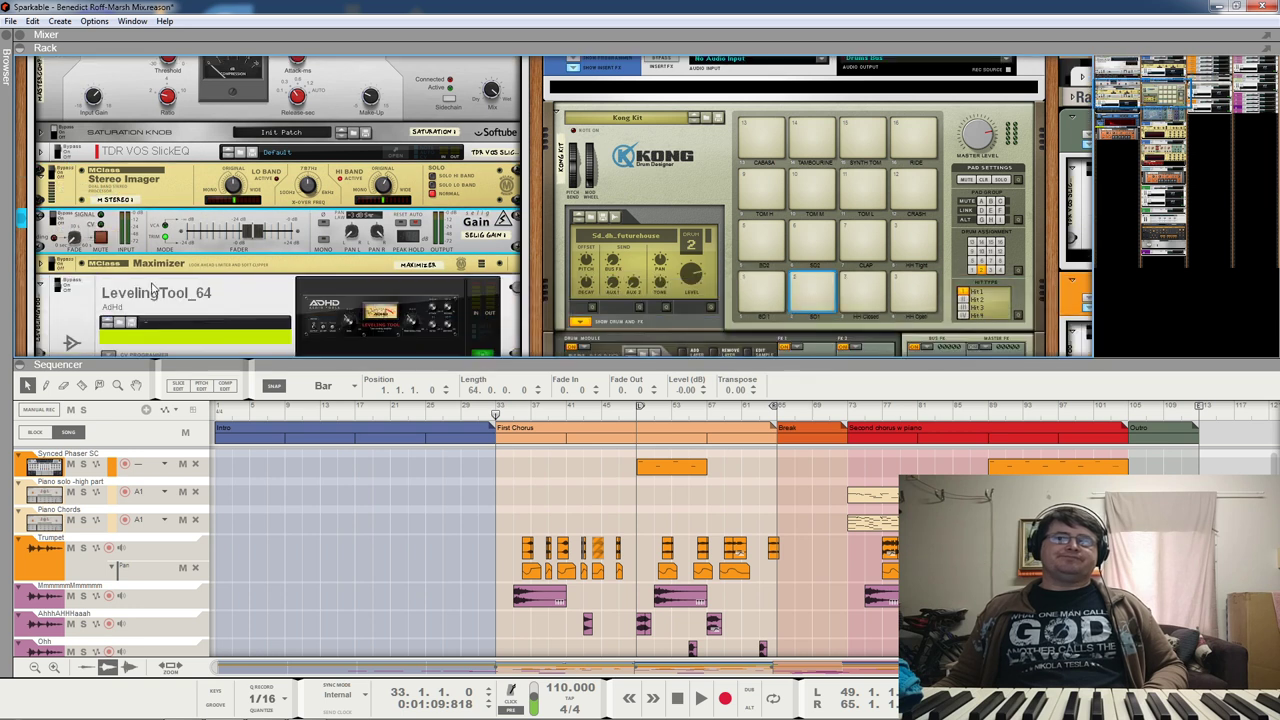
{"action": "left_click", "coordinate": [54, 263]}
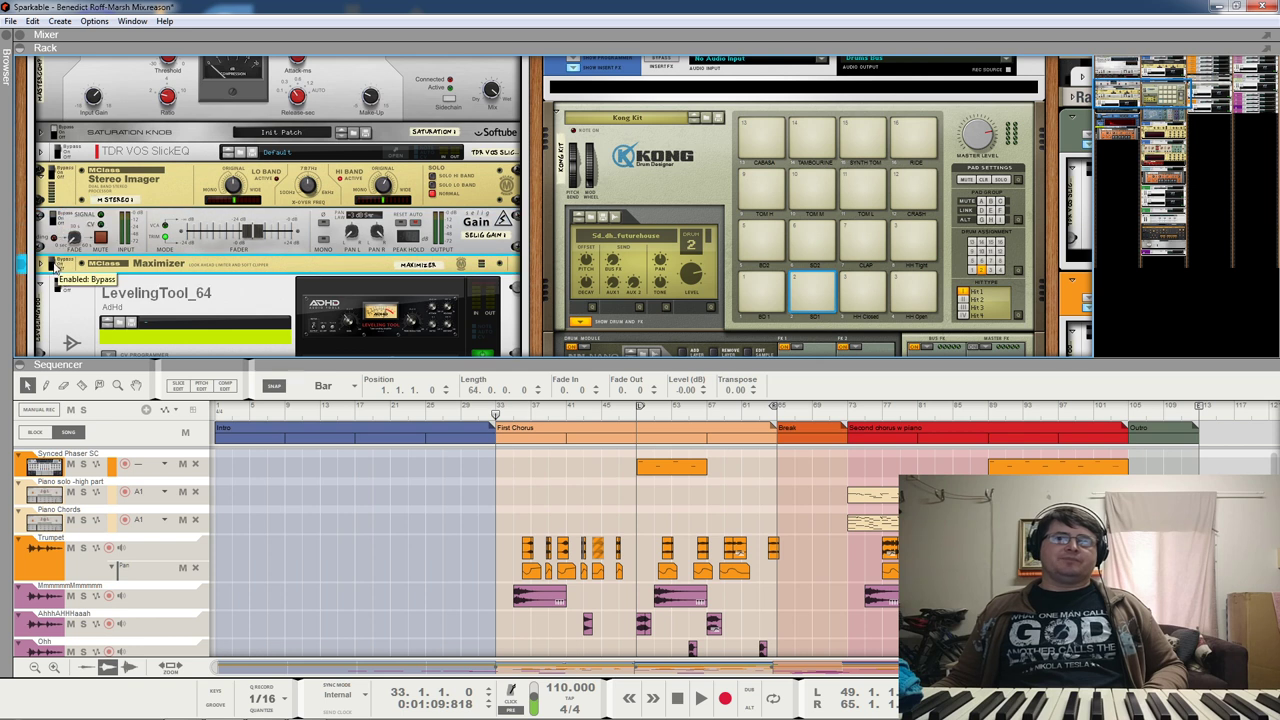
{"action": "left_click", "coordinate": [52, 284]}
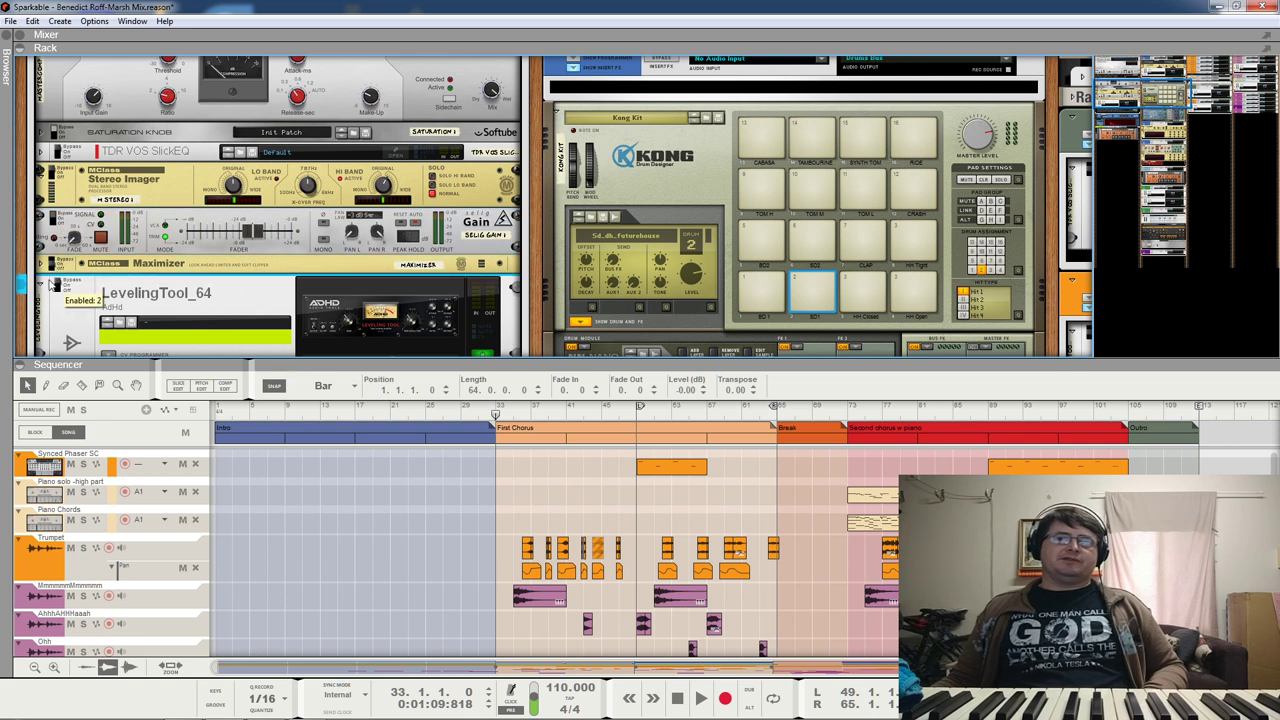
Step: Fold LevelingTool_64 and the Limiter in the master insert chain, and unfold the Maximizer to show its controls
{"action": "left_click", "coordinate": [44, 285]}
{"action": "scroll", "coordinate": [46, 288], "scroll_direction": "down", "scroll_amount": 3}
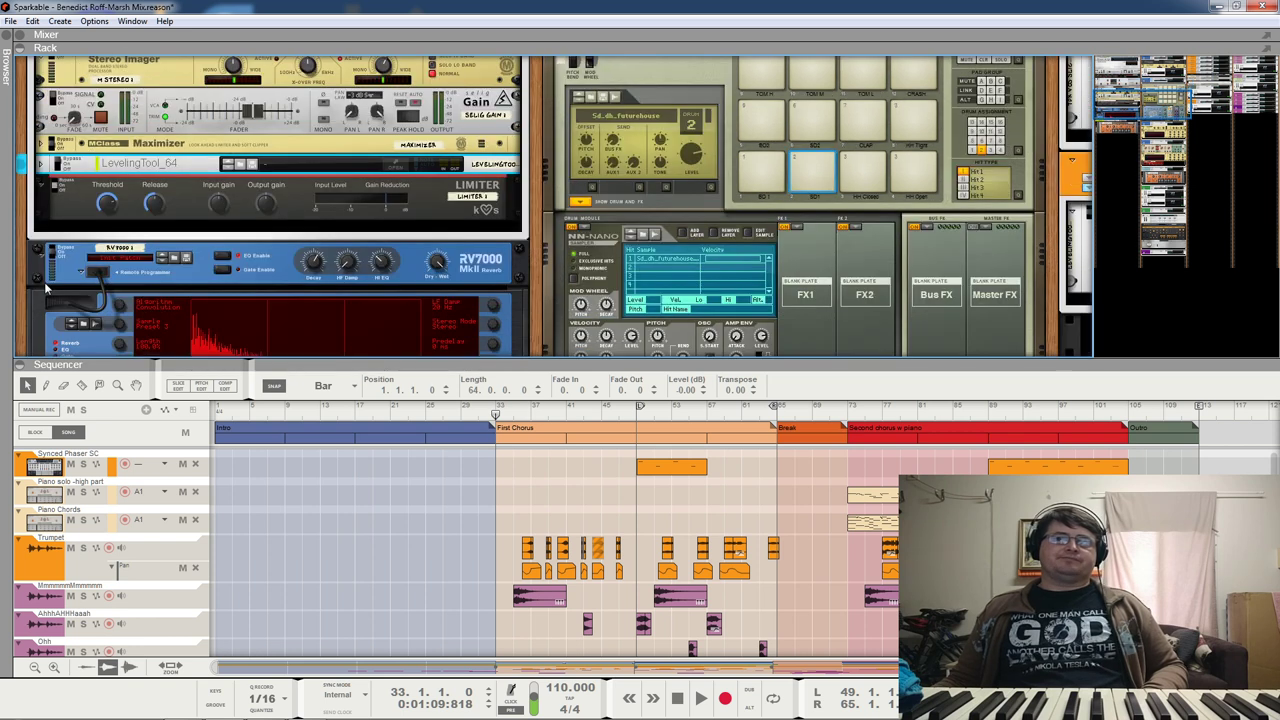
{"action": "left_click", "coordinate": [44, 185]}
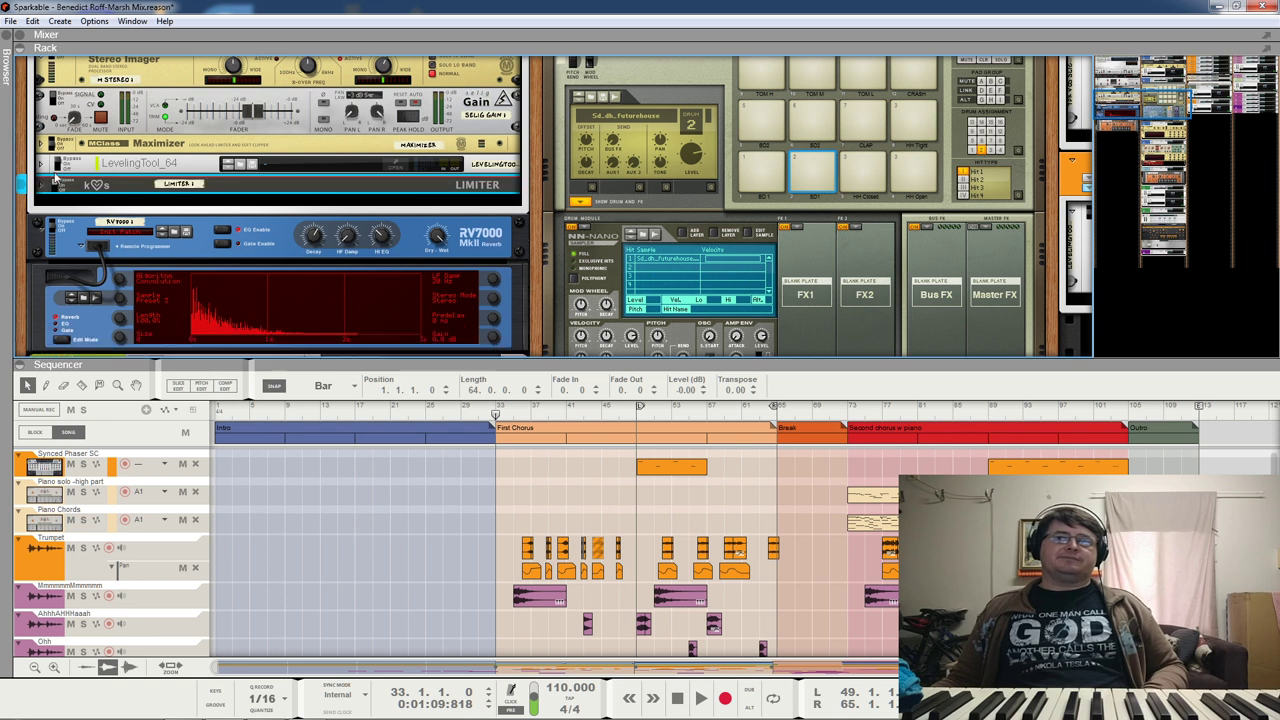
{"action": "left_click", "coordinate": [43, 167]}
{"action": "left_click", "coordinate": [43, 167]}
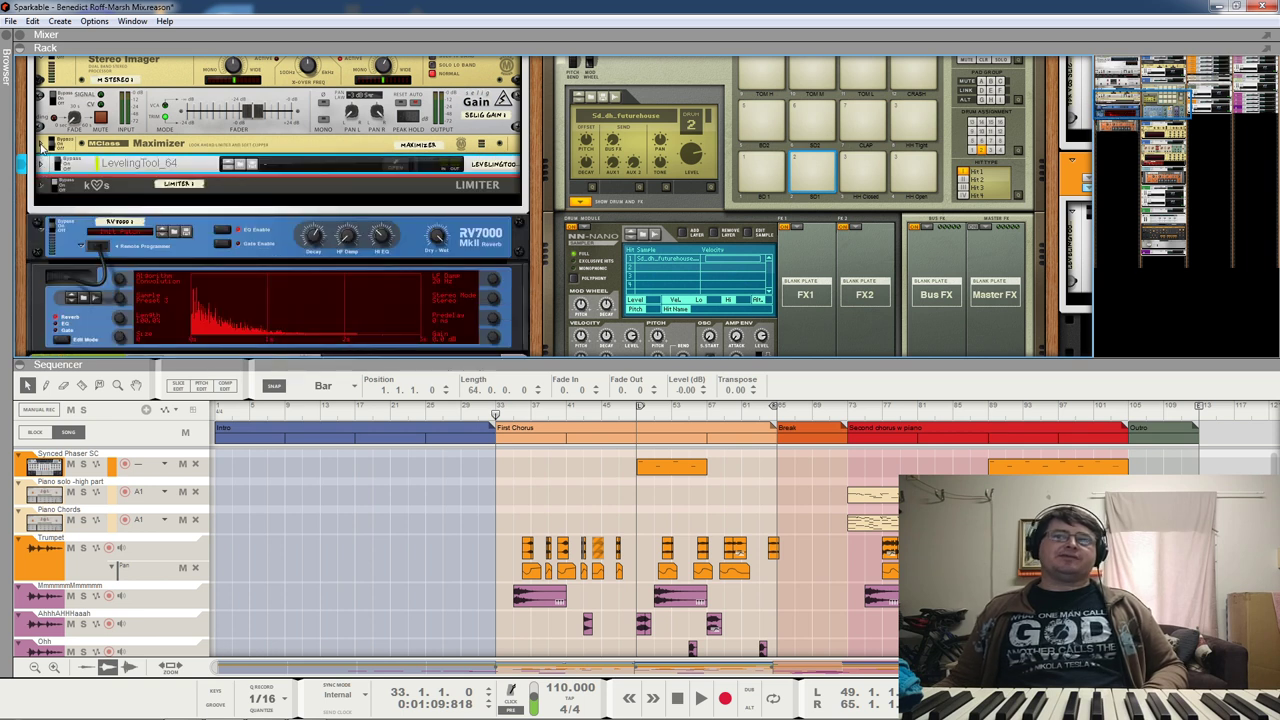
{"action": "left_click", "coordinate": [41, 144]}
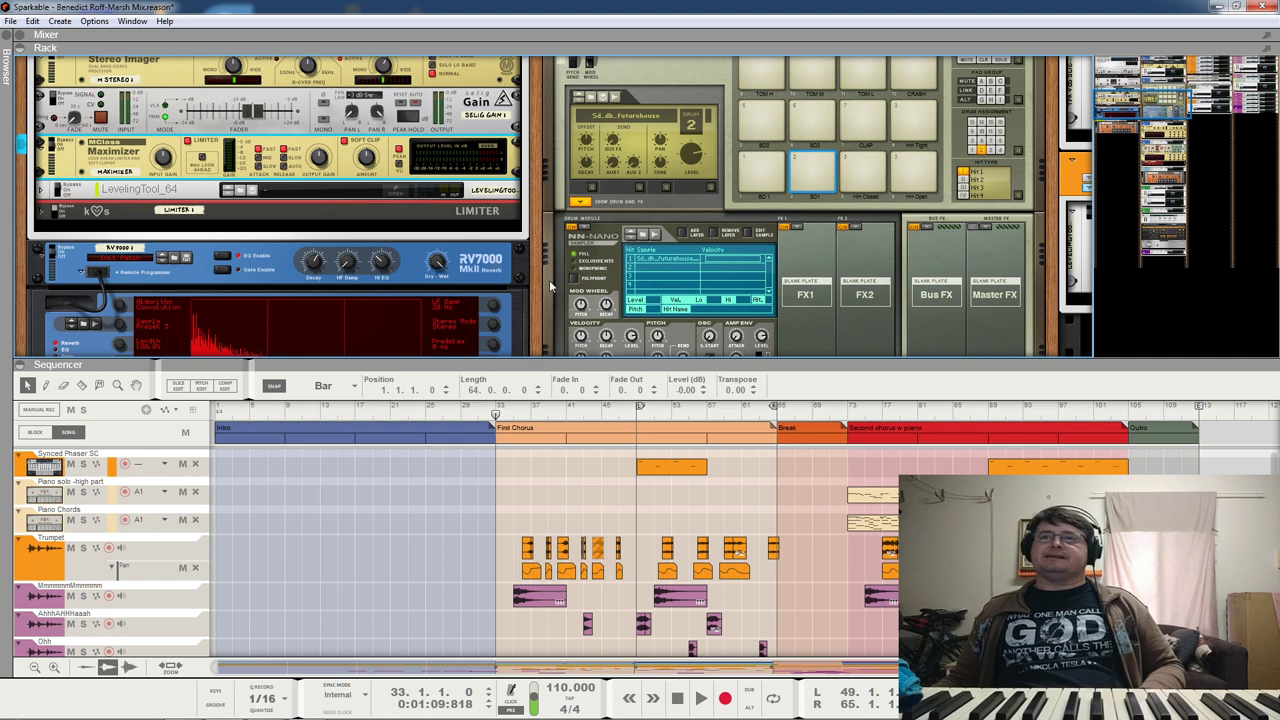
Step: Fold the Master Bus Compressor, Stereo Imager and the Selig Gain above the Maximizer in the master insert chain
{"action": "mouse_move", "coordinate": [1145, 106]}
{"action": "left_mouse_down"}
{"action": "mouse_move", "coordinate": [1163, 106]}
{"action": "mouse_move", "coordinate": [1135, 107]}
{"action": "left_mouse_up"}
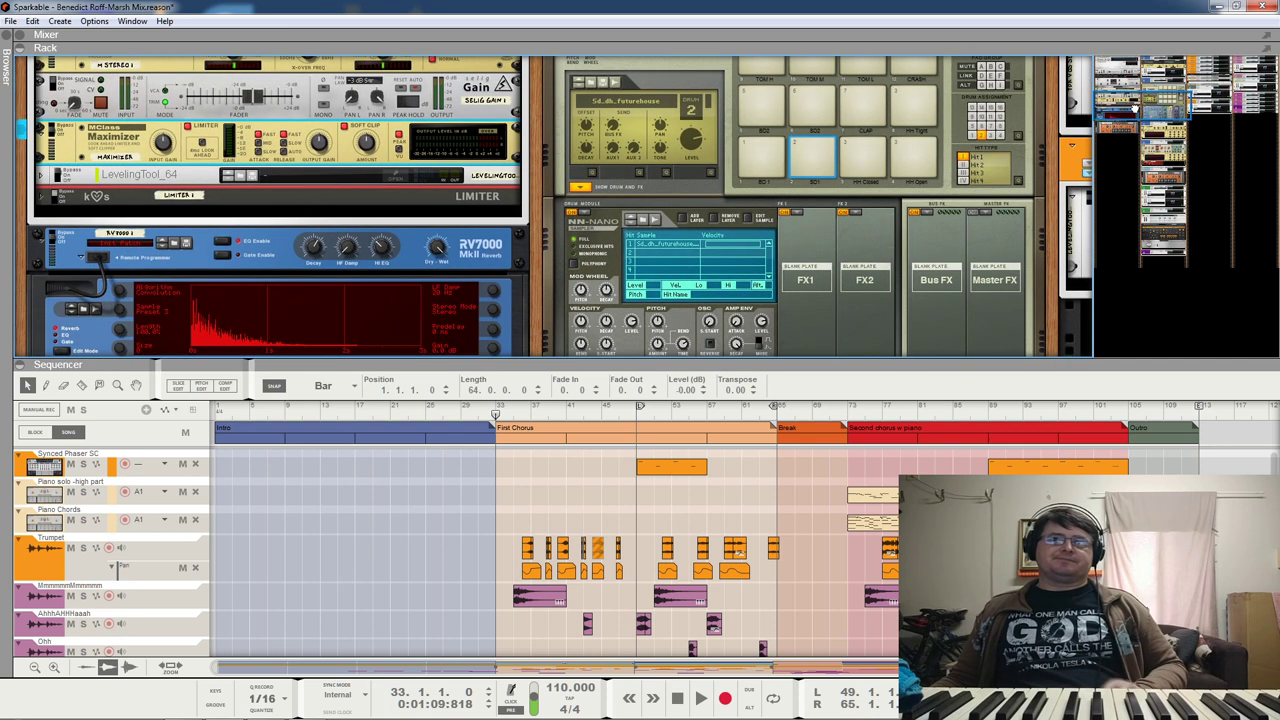
{"action": "scroll", "coordinate": [205, 215], "scroll_direction": "up", "scroll_amount": 5}
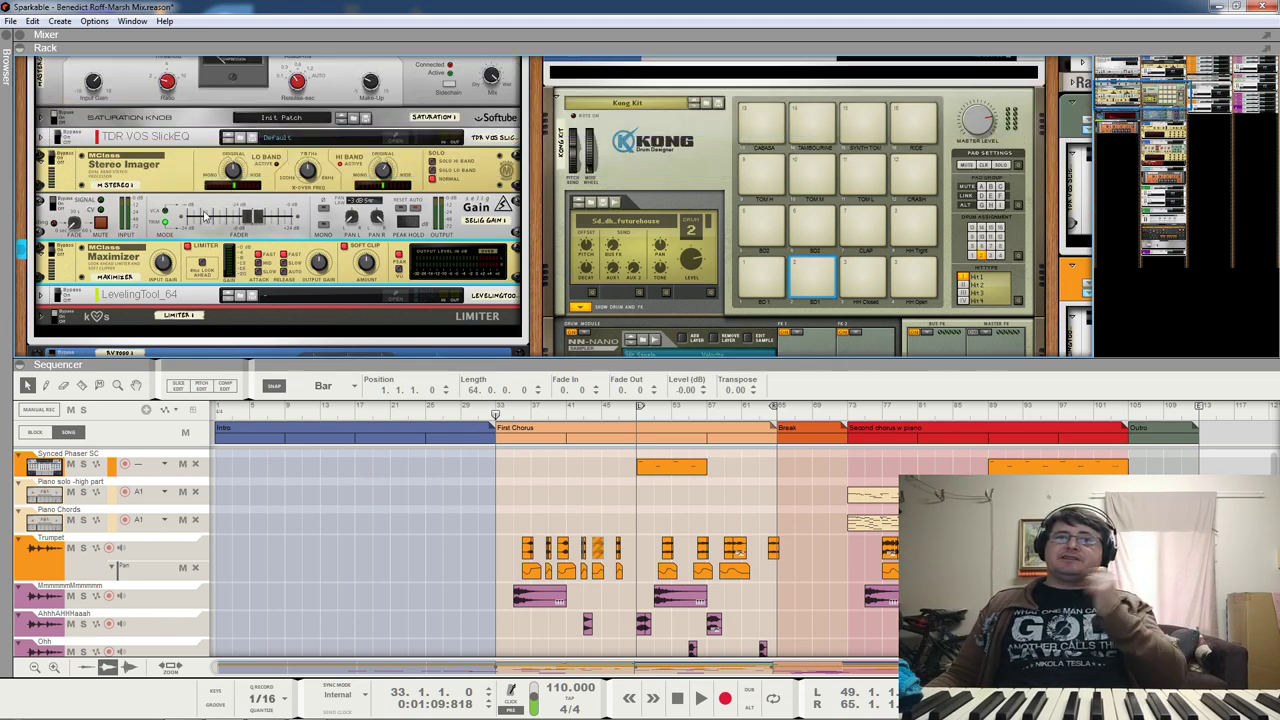
{"action": "scroll", "coordinate": [205, 215], "scroll_direction": "up", "scroll_amount": 1}
{"action": "scroll", "coordinate": [182, 221], "scroll_direction": "down", "scroll_amount": 2}
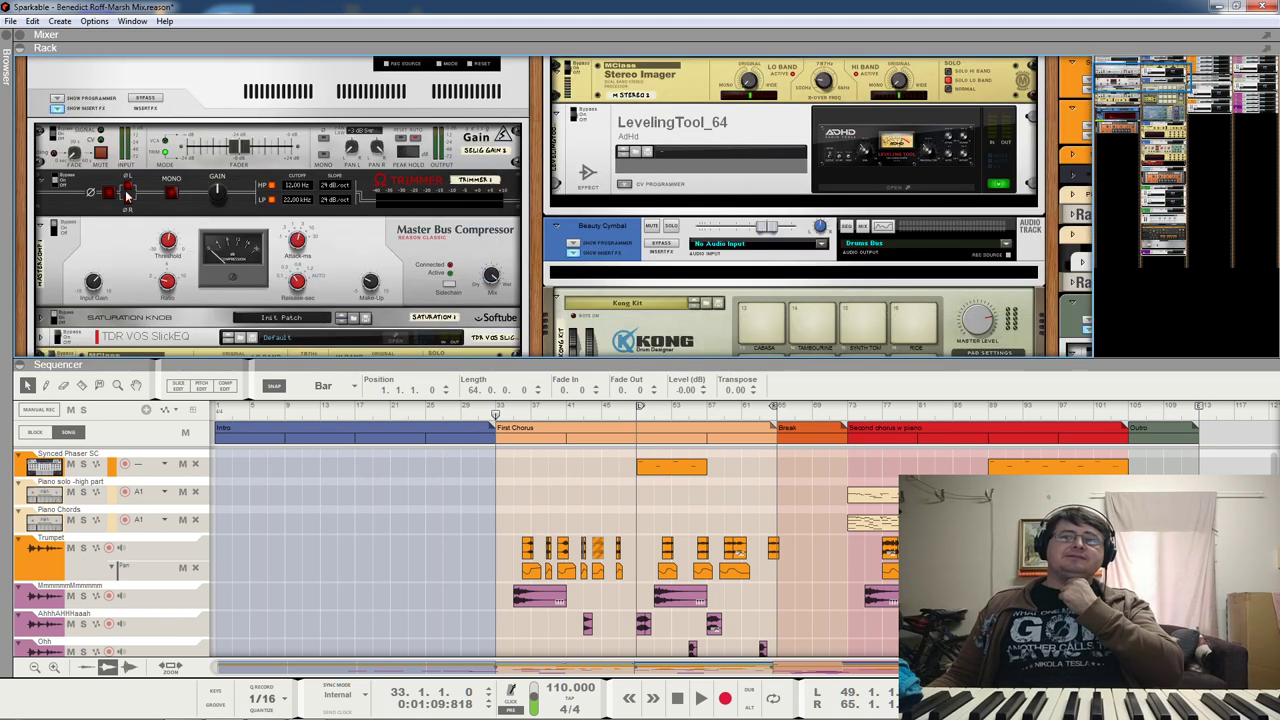
{"action": "left_click", "coordinate": [52, 228]}
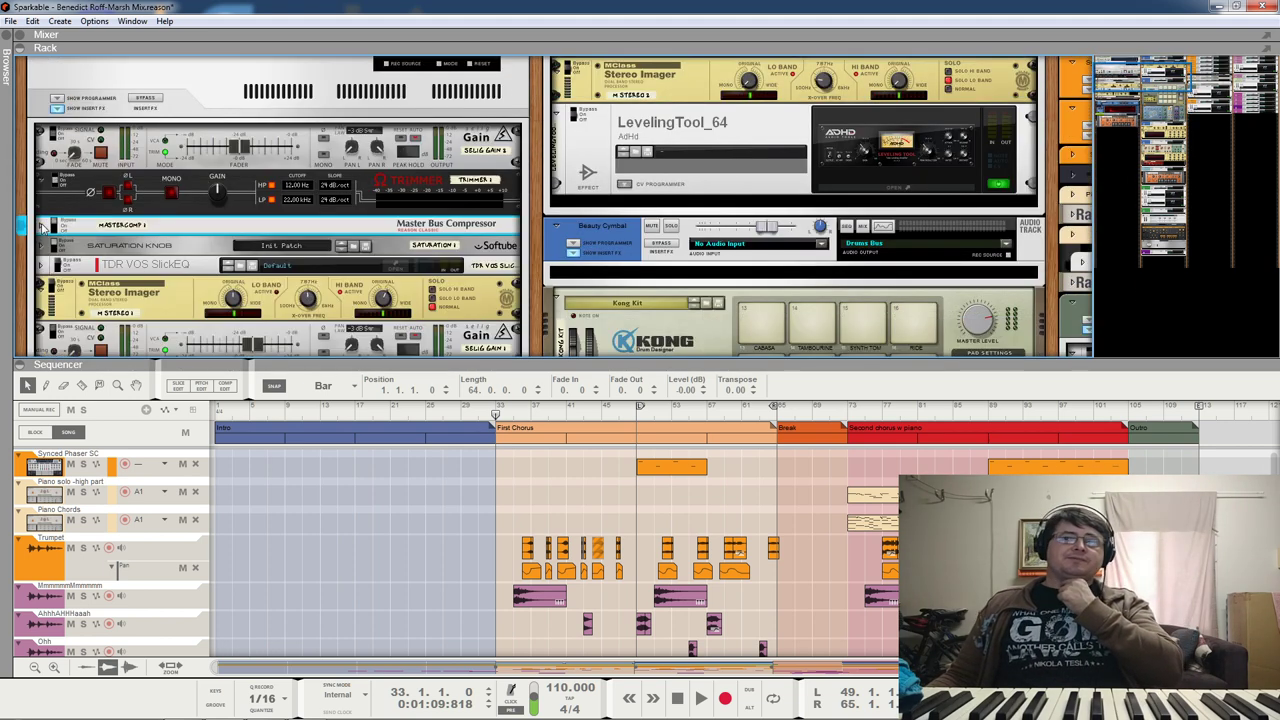
{"action": "left_click", "coordinate": [42, 295]}
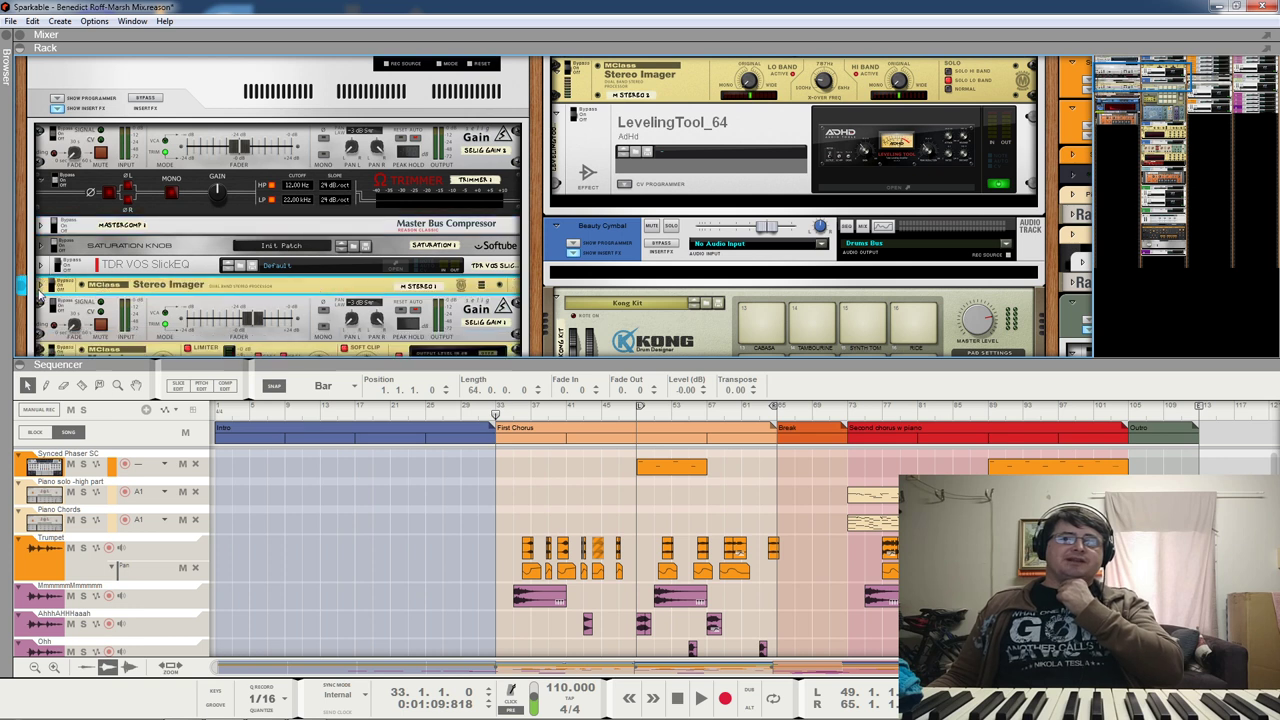
{"action": "left_click", "coordinate": [42, 312]}
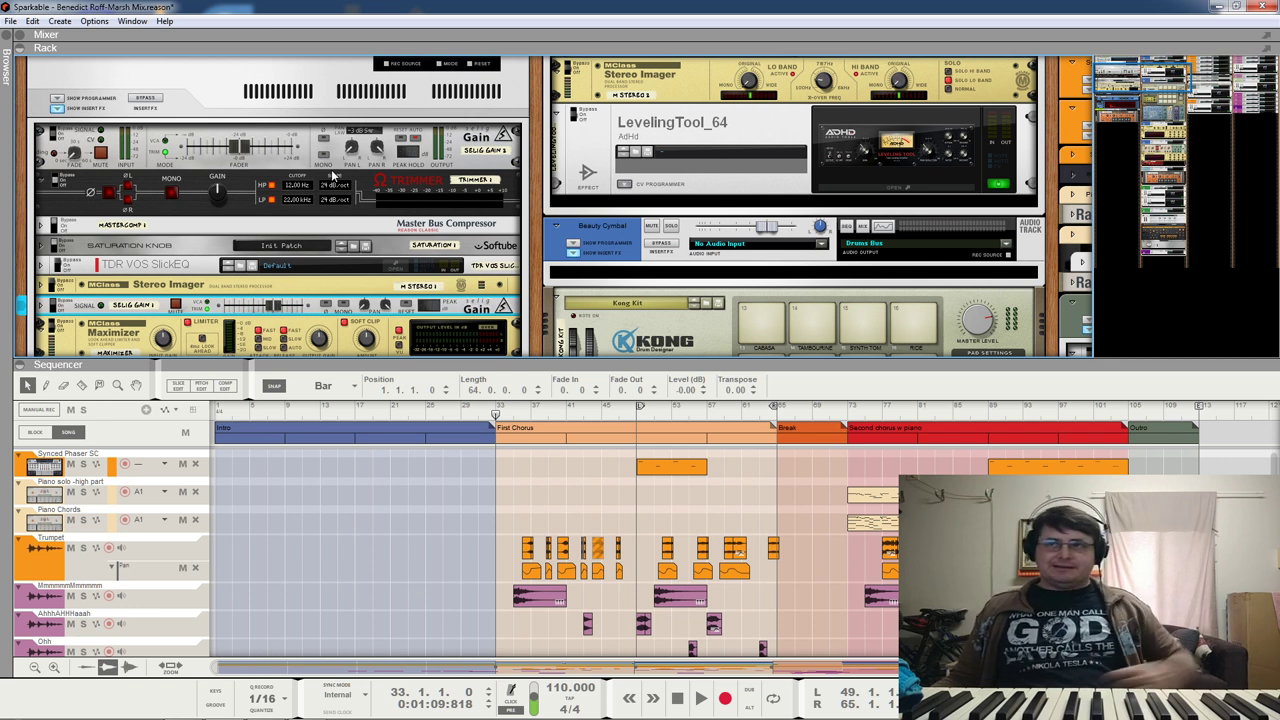
Step: Shrink the Sequencer area to its title bar so the Rack fills the window, with the whole master insert chain in view
{"action": "scroll", "coordinate": [338, 208], "scroll_direction": "down", "scroll_amount": 2}
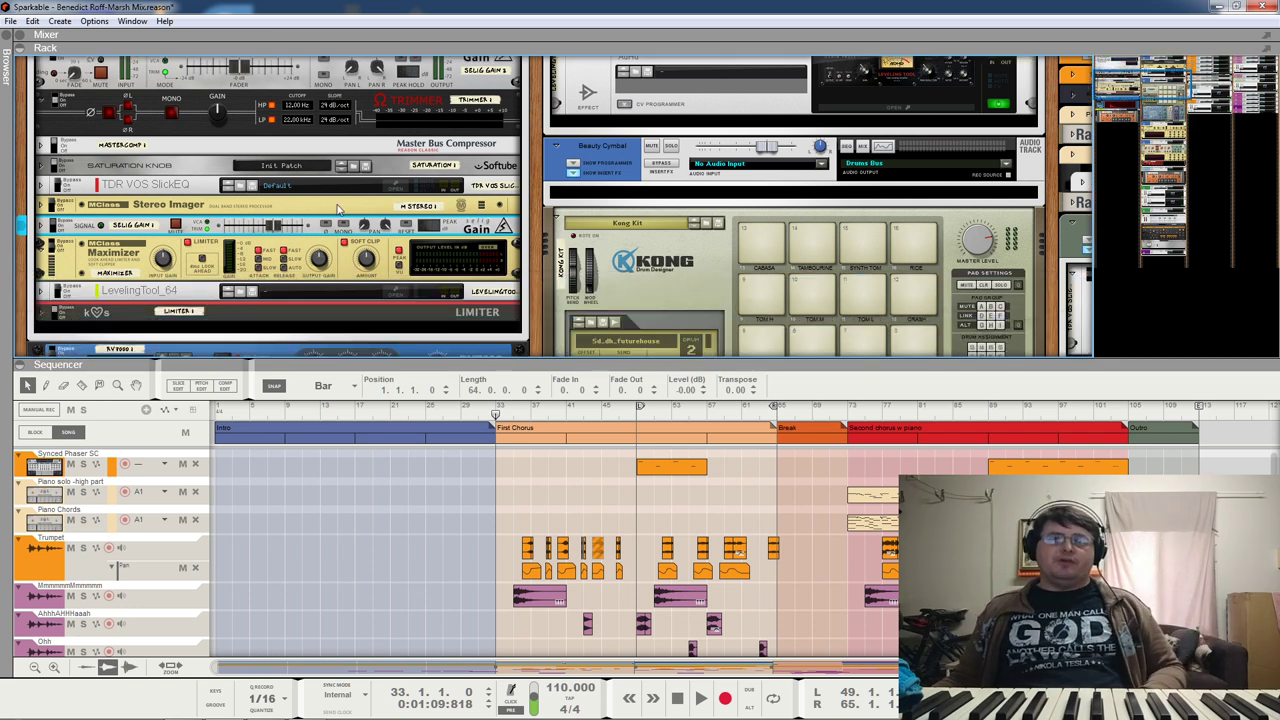
{"action": "scroll", "coordinate": [338, 208], "scroll_direction": "down", "scroll_amount": 1}
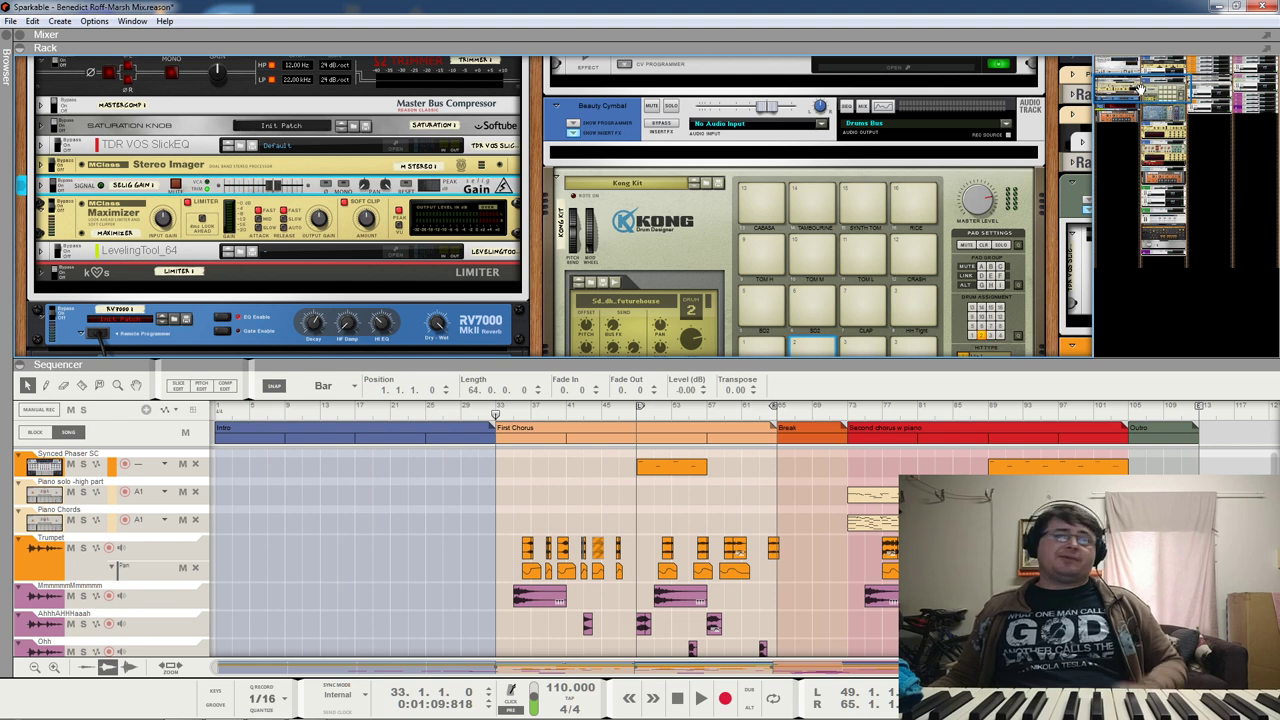
{"action": "left_click_drag", "start_coordinate": [1138, 88], "coordinate": [1146, 50]}
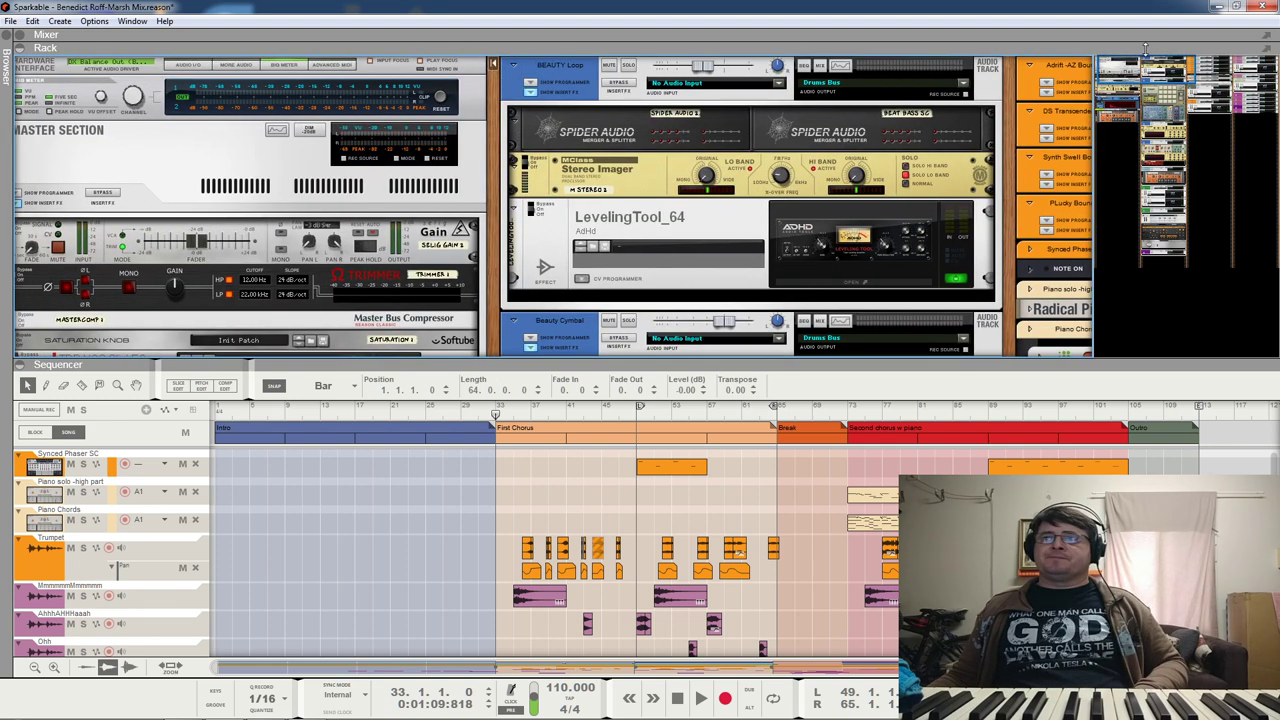
{"action": "left_click_drag", "start_coordinate": [730, 362], "coordinate": [735, 676]}
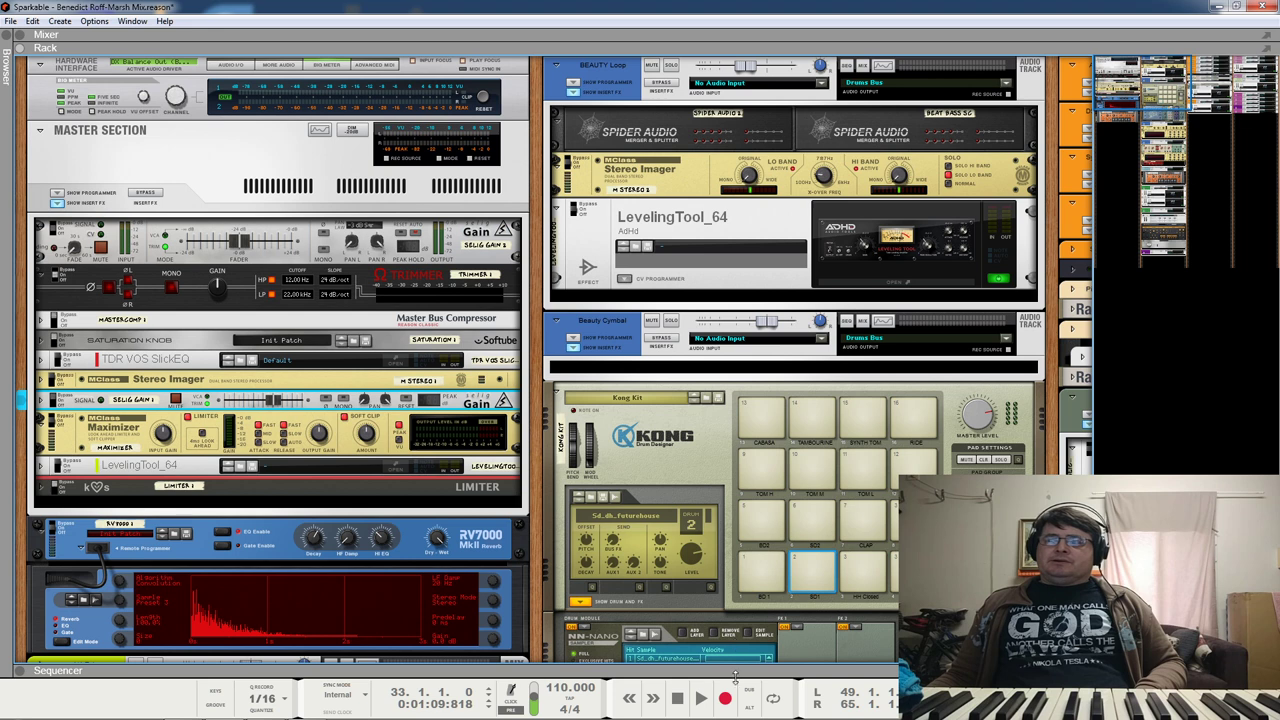
Step: Look down the Rack from the Kong Kit past Kick 1 and tambourine to the Drums Bus, and check the rack options
{"action": "scroll", "coordinate": [831, 208], "scroll_direction": "down", "scroll_amount": 2}
{"action": "scroll", "coordinate": [831, 208], "scroll_direction": "down", "scroll_amount": 8}
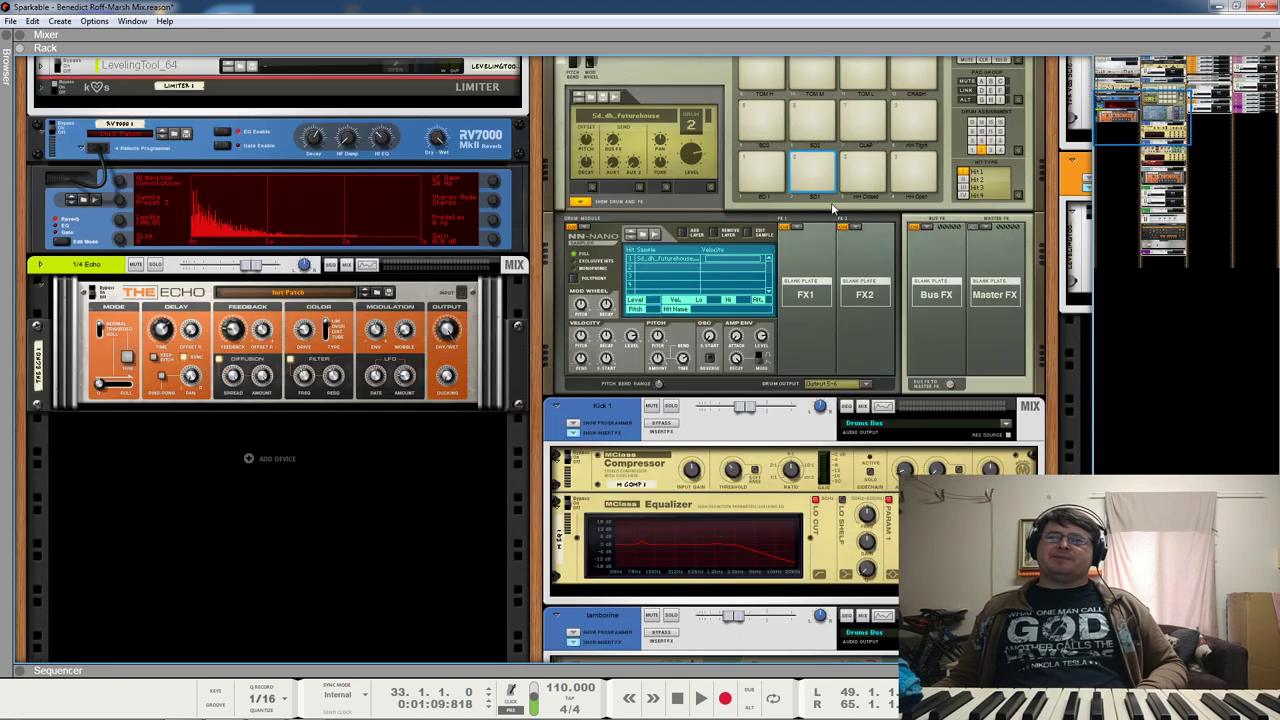
{"action": "scroll", "coordinate": [831, 208], "scroll_direction": "down", "scroll_amount": 8}
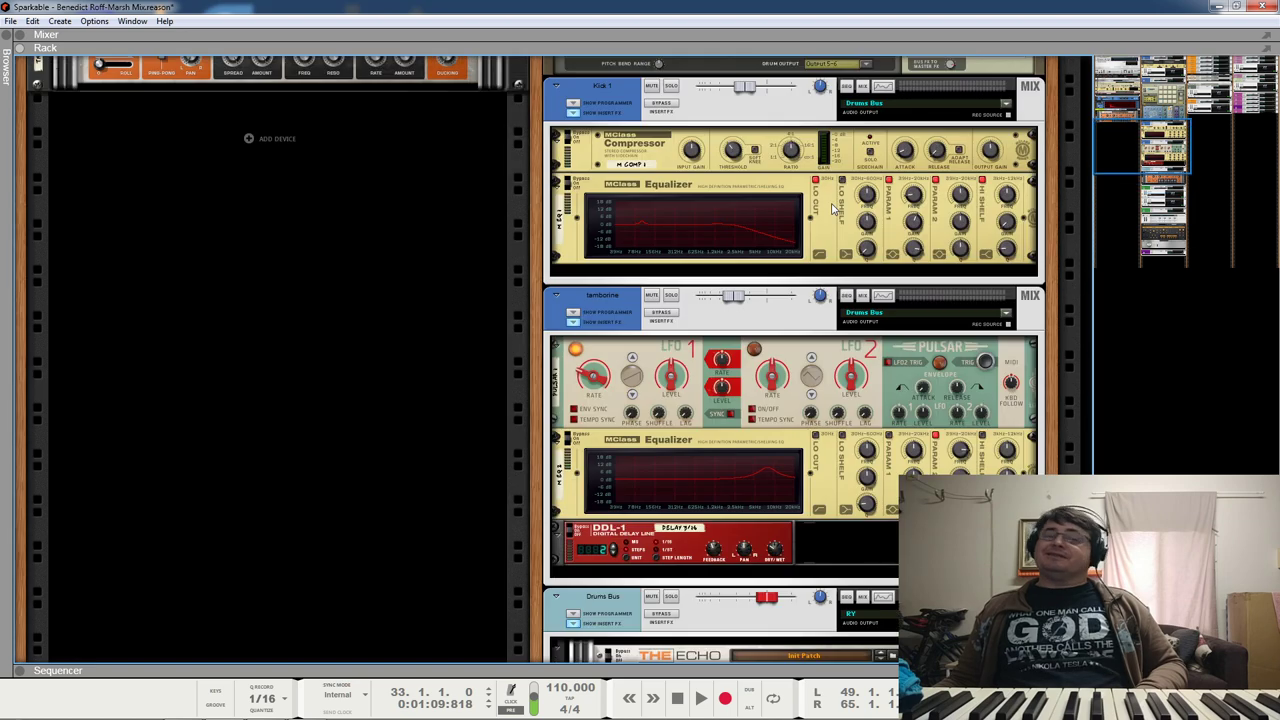
{"action": "scroll", "coordinate": [831, 208], "scroll_direction": "up", "scroll_amount": 18}
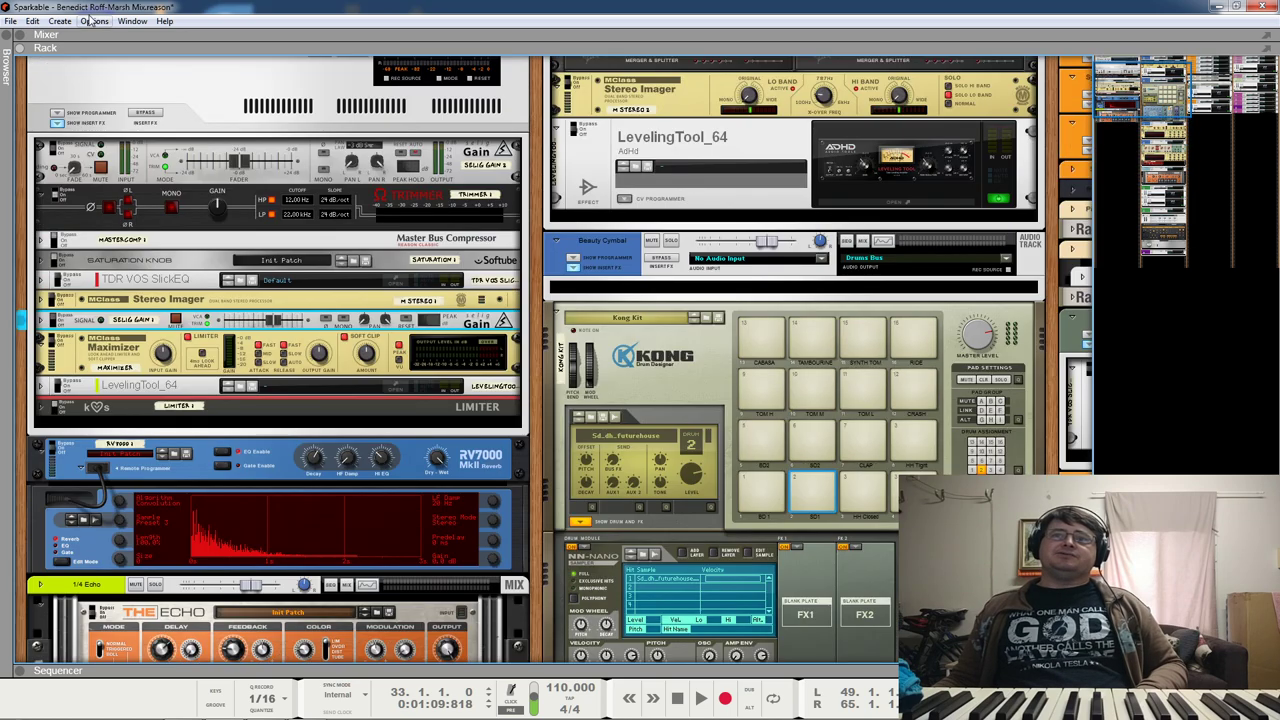
{"action": "left_click", "coordinate": [92, 21]}
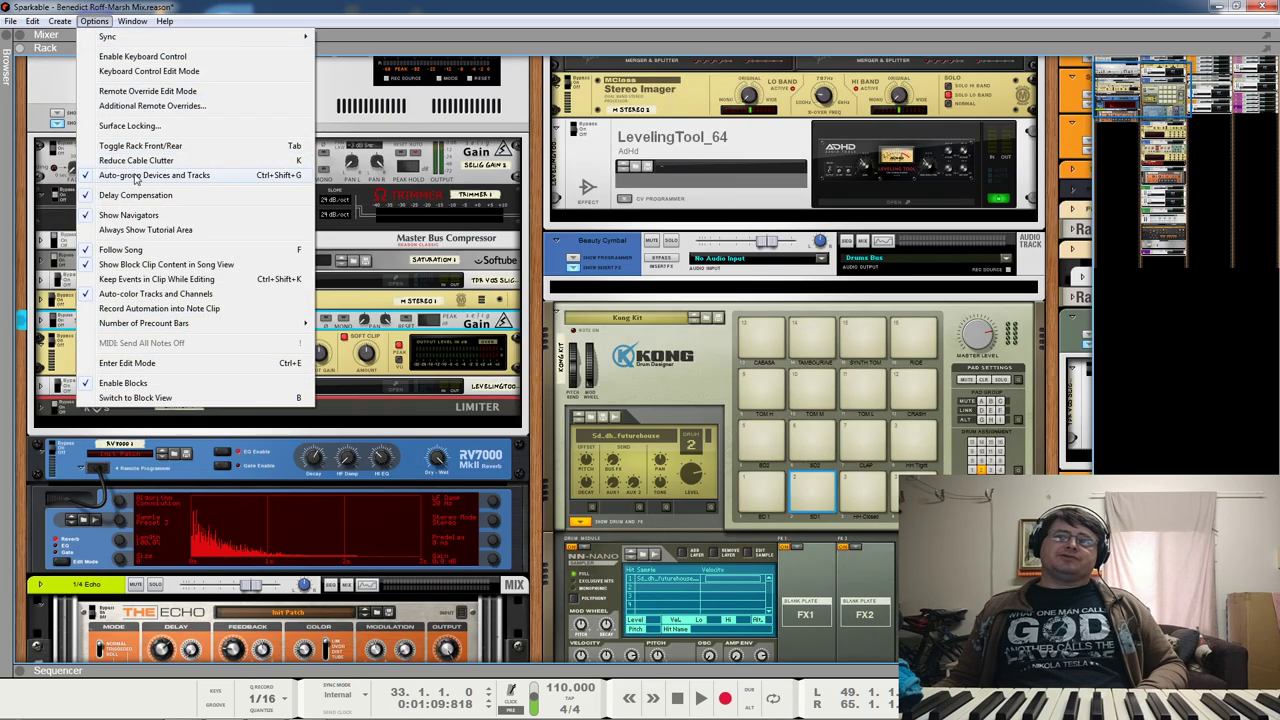
{"action": "left_click", "coordinate": [100, 22]}
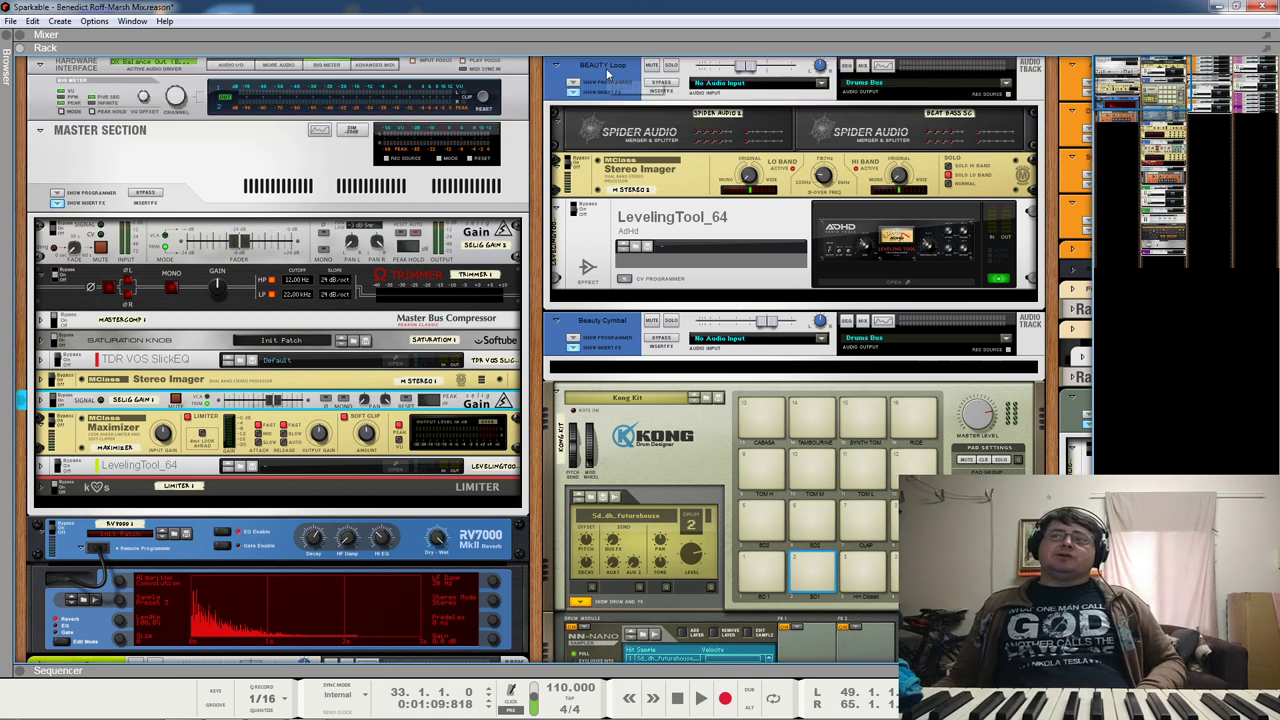
Step: Examine the BEAUTY Loop and Beauty Cymbal audio track devices and the Kong Kit below them
{"action": "left_click", "coordinate": [612, 76]}
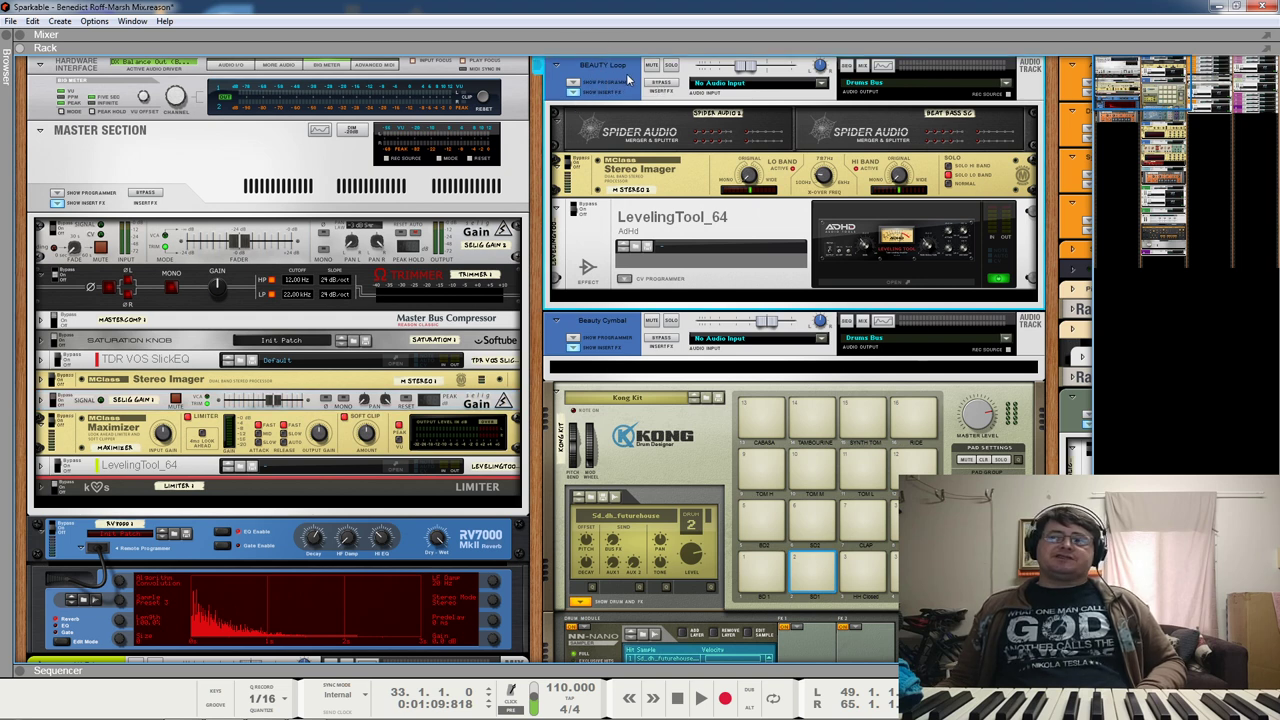
{"action": "left_click", "coordinate": [625, 338]}
{"action": "scroll", "coordinate": [624, 332], "scroll_direction": "down", "scroll_amount": 2}
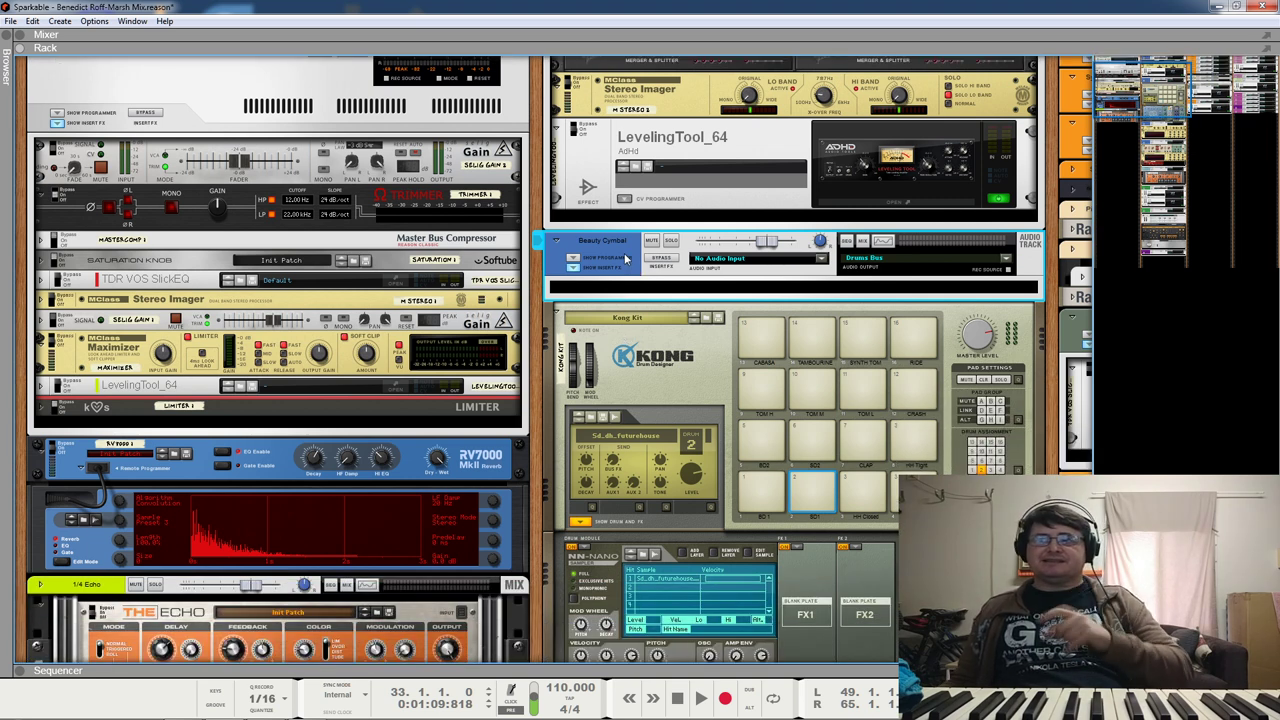
{"action": "scroll", "coordinate": [625, 258], "scroll_direction": "down", "scroll_amount": 4}
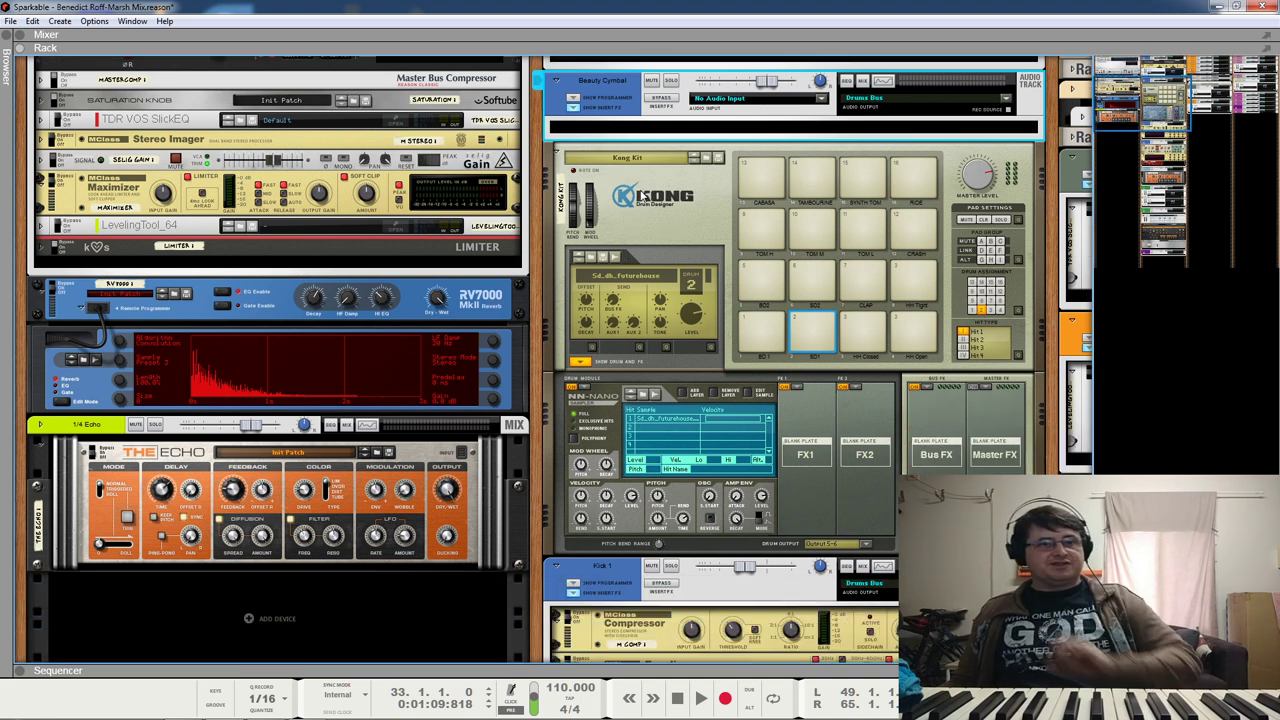
Step: Examine the insert effects on the Kick 1, tamborine and Drums Bus channels below the Kong Kit
{"action": "scroll", "coordinate": [644, 196], "scroll_direction": "down", "scroll_amount": 8}
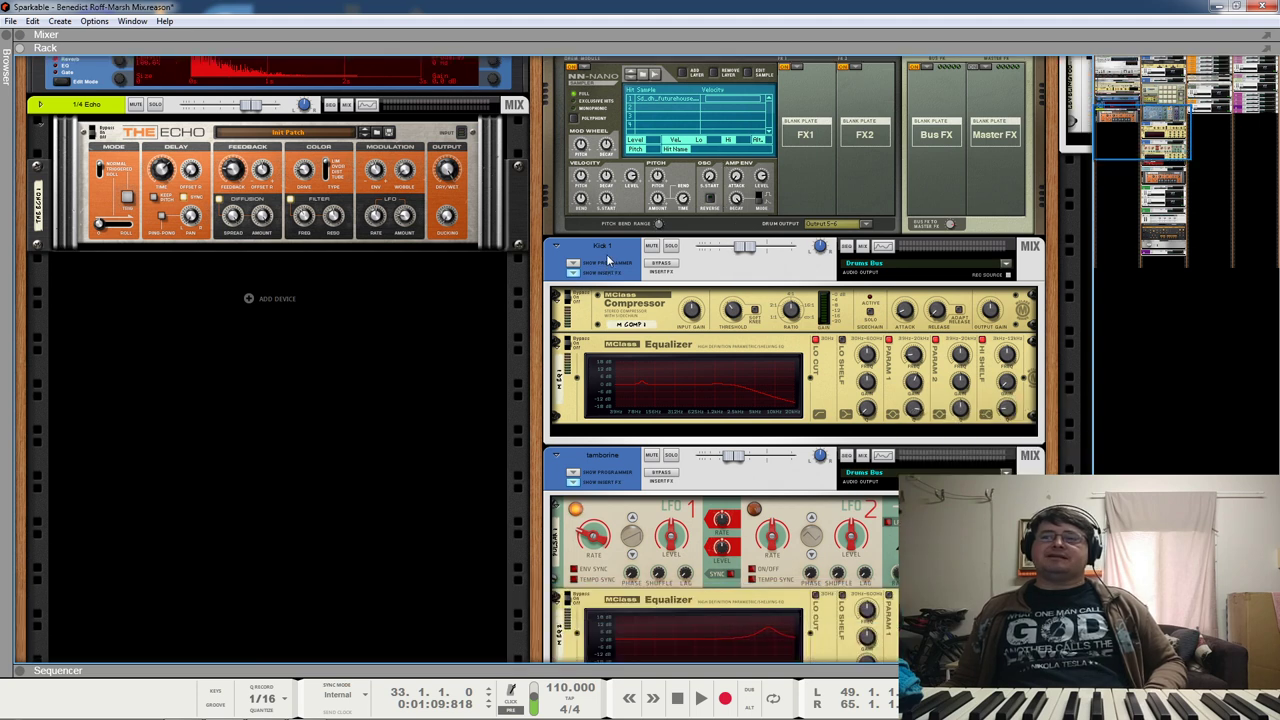
{"action": "left_click", "coordinate": [576, 509]}
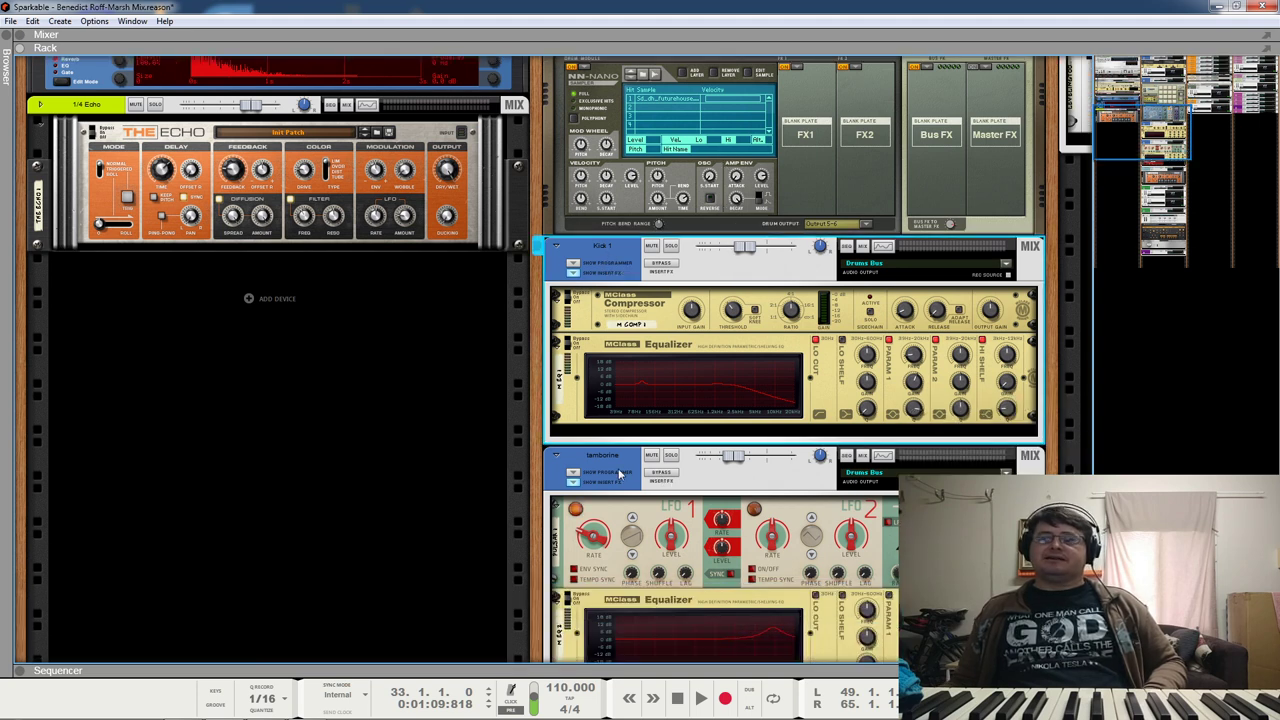
{"action": "scroll", "coordinate": [620, 475], "scroll_direction": "down", "scroll_amount": 2}
{"action": "scroll", "coordinate": [620, 475], "scroll_direction": "down", "scroll_amount": 5}
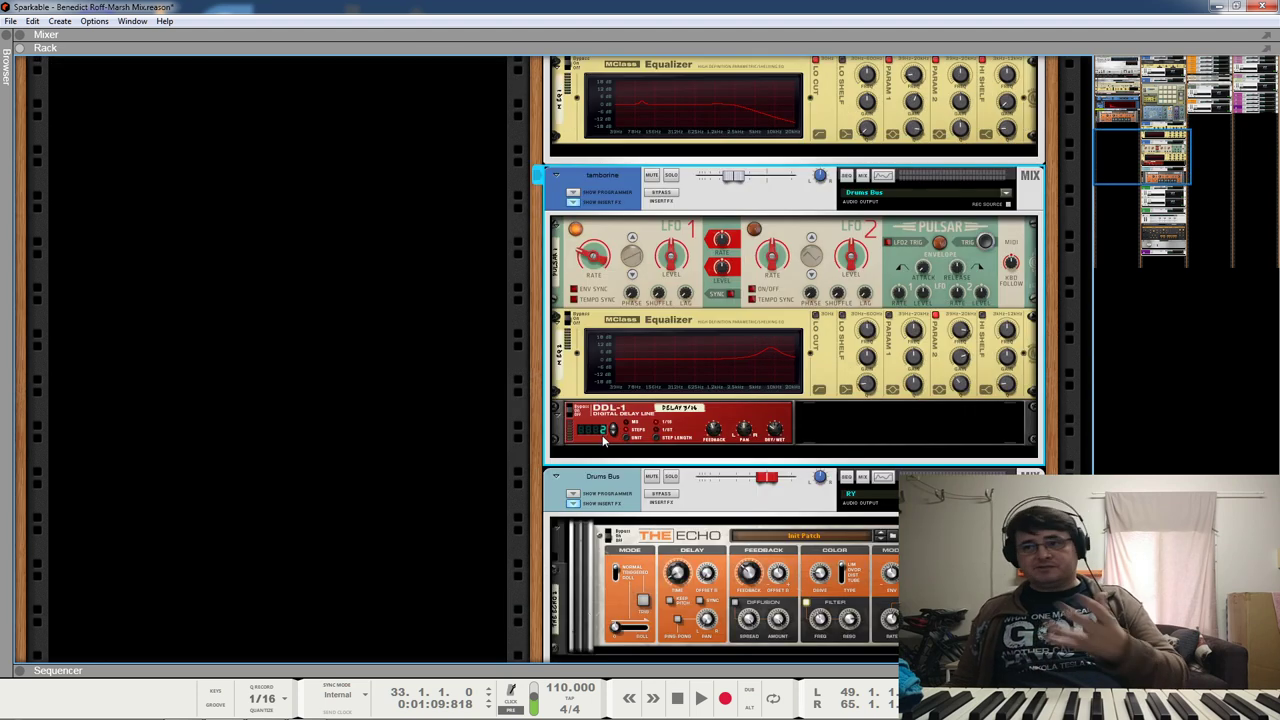
{"action": "scroll", "coordinate": [602, 442], "scroll_direction": "down", "scroll_amount": 4}
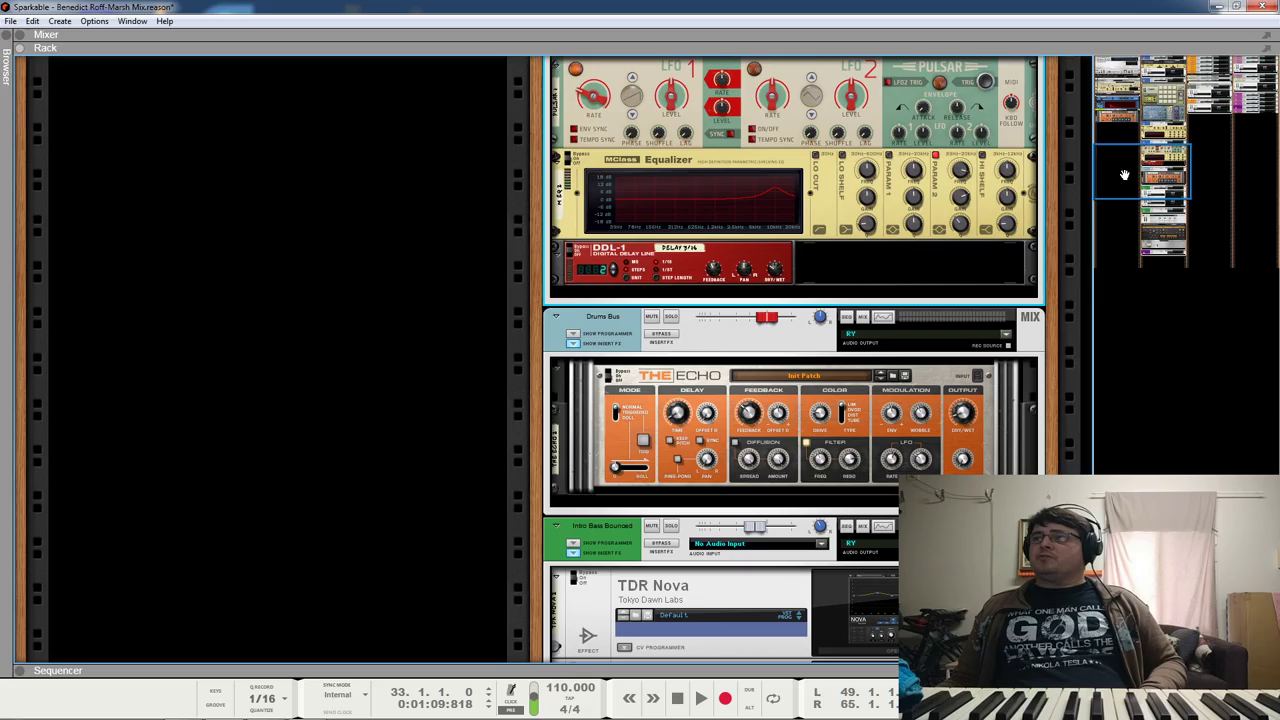
Step: Look over the Rack columns with the bounced synth, Piano and Trumpet channels and the vocal and sound-effect tracks
{"action": "left_click", "coordinate": [1118, 113]}
{"action": "left_click_drag", "start_coordinate": [1117, 113], "coordinate": [1169, 60]}
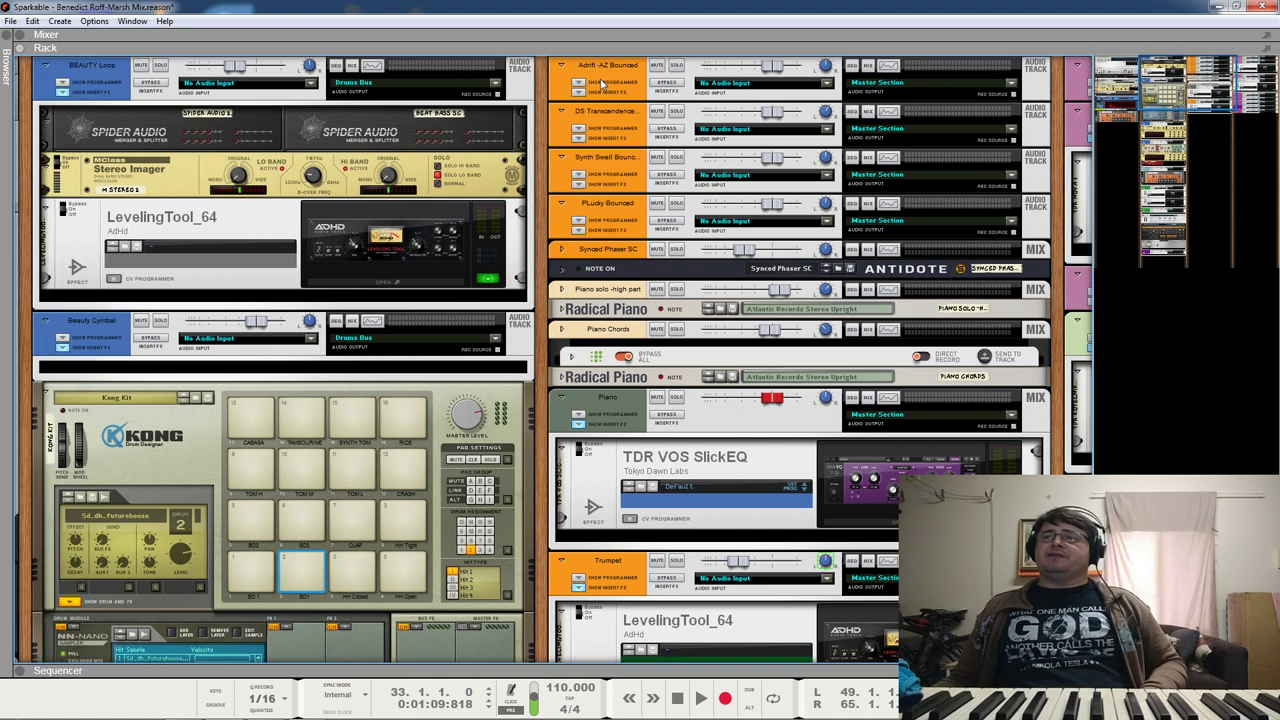
{"action": "scroll", "coordinate": [750, 205], "scroll_direction": "down", "scroll_amount": 4}
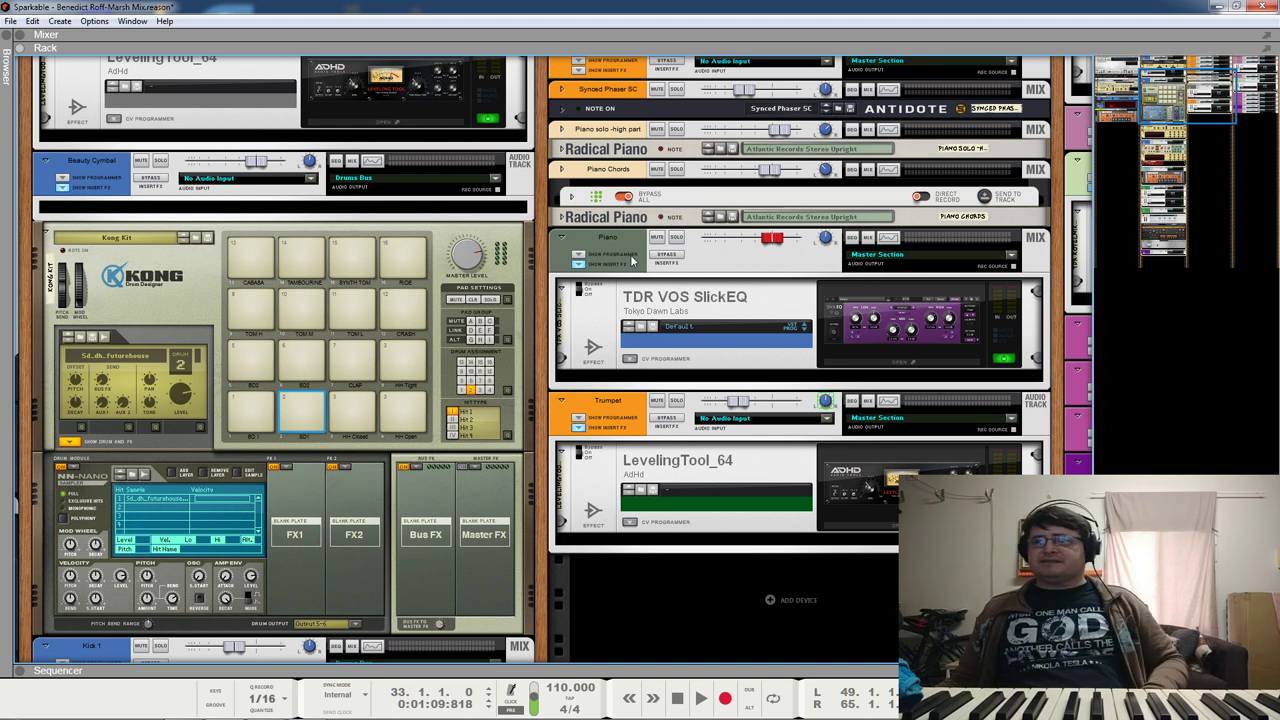
{"action": "left_click_drag", "start_coordinate": [1145, 158], "coordinate": [1252, 18]}
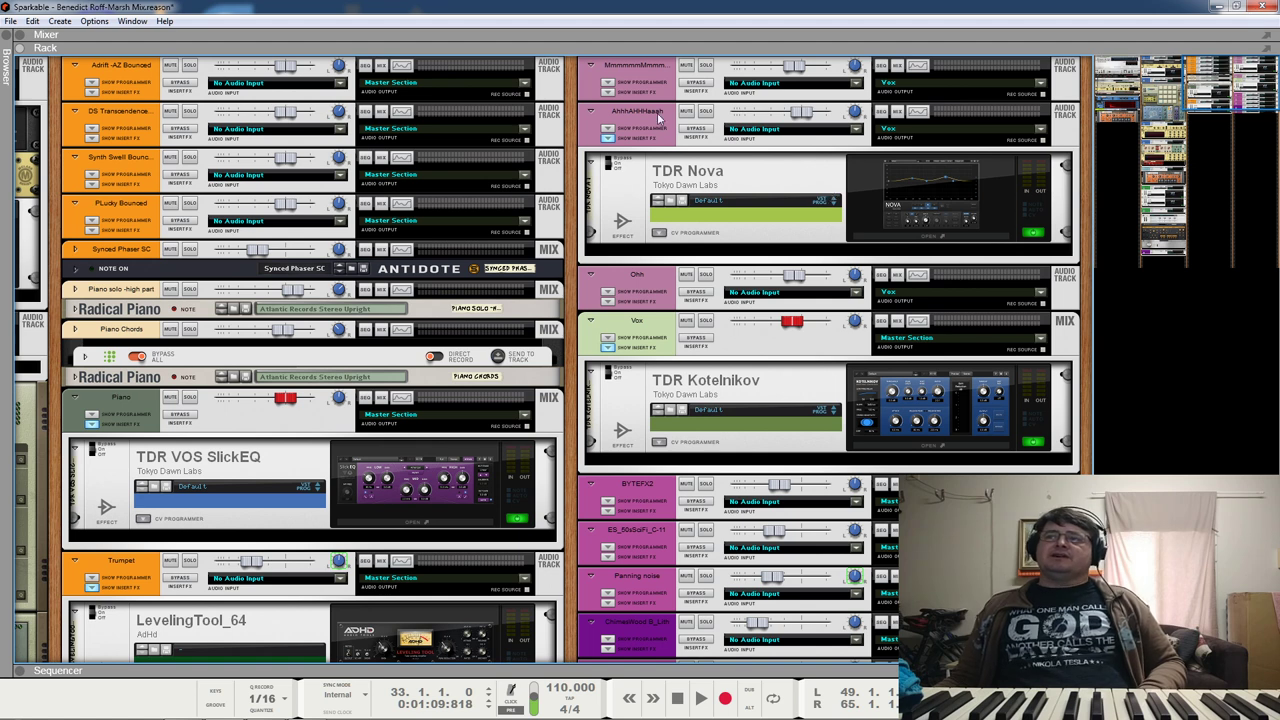
{"action": "scroll", "coordinate": [665, 158], "scroll_direction": "down", "scroll_amount": 2}
{"action": "scroll", "coordinate": [665, 158], "scroll_direction": "down", "scroll_amount": 1}
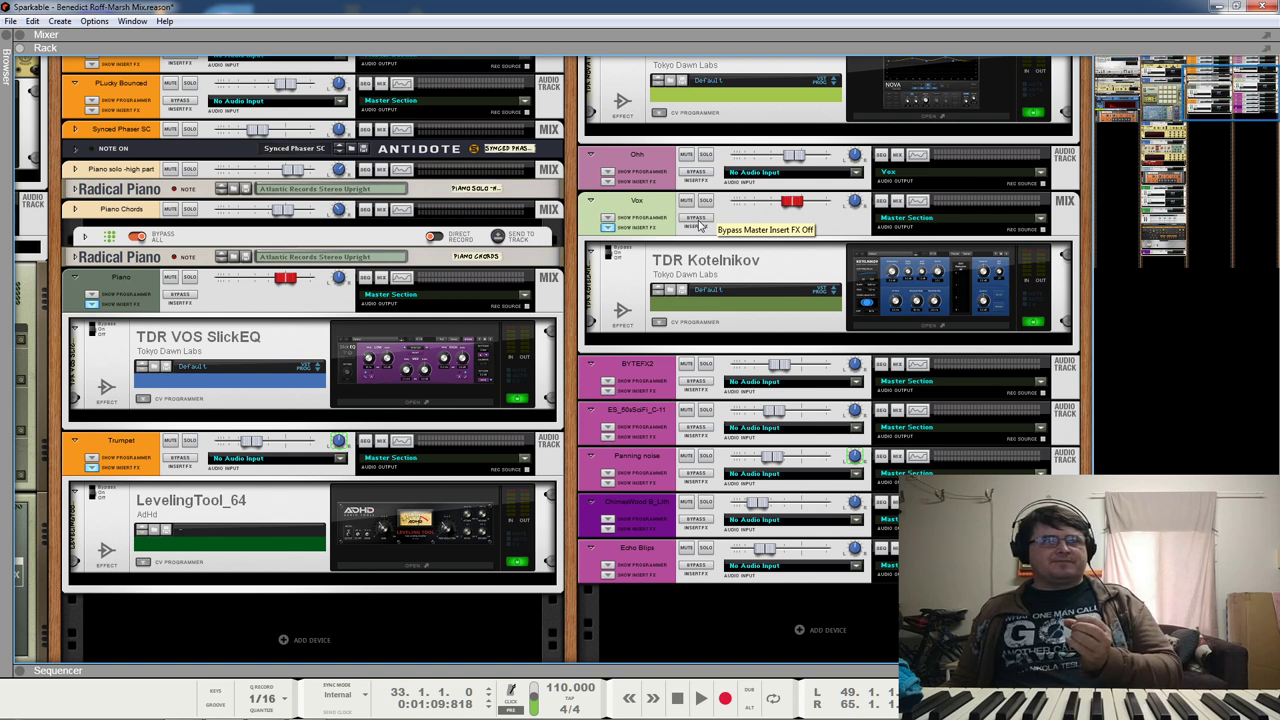
{"action": "scroll", "coordinate": [700, 225], "scroll_direction": "up", "scroll_amount": 3}
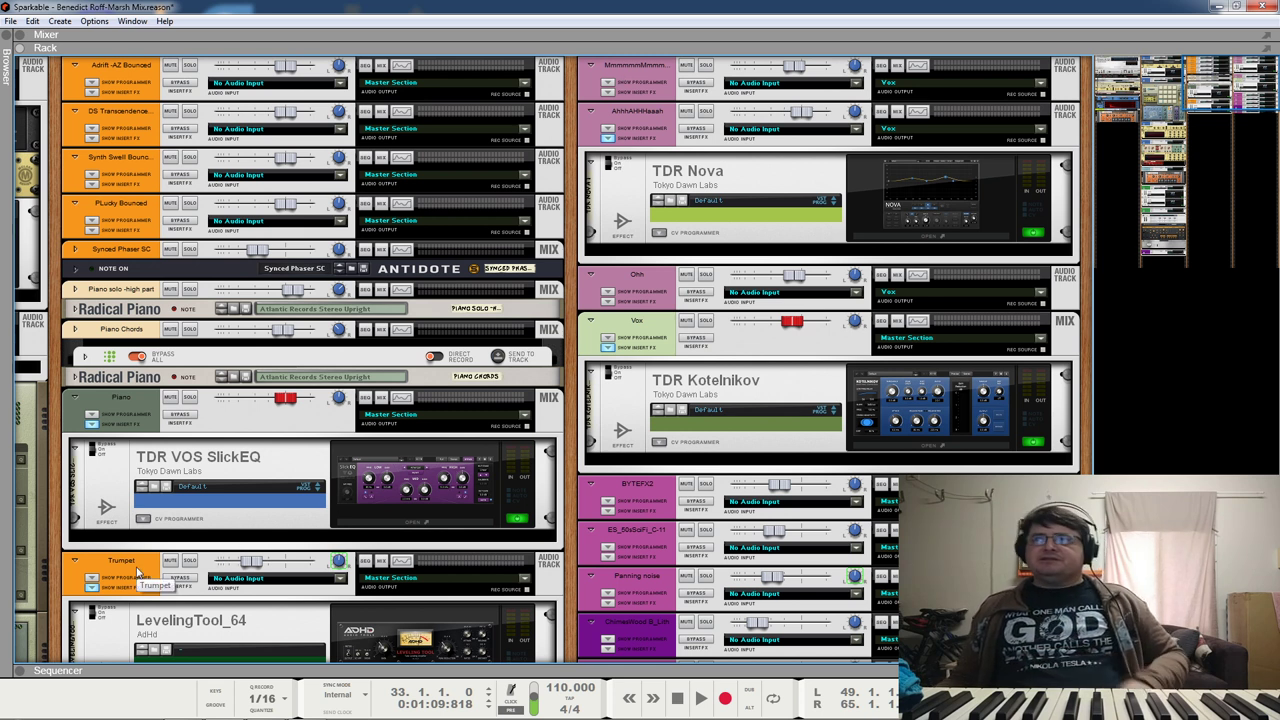
Step: Highlight the vocal tracks feeding the Vox bus down to Ohh, and the sound-effect tracks from BYTEFX2 to Echo Blips
{"action": "left_click", "coordinate": [637, 327]}
{"action": "left_click", "coordinate": [644, 80]}
{"action": "left_click", "coordinate": [628, 289], "text": "shift"}
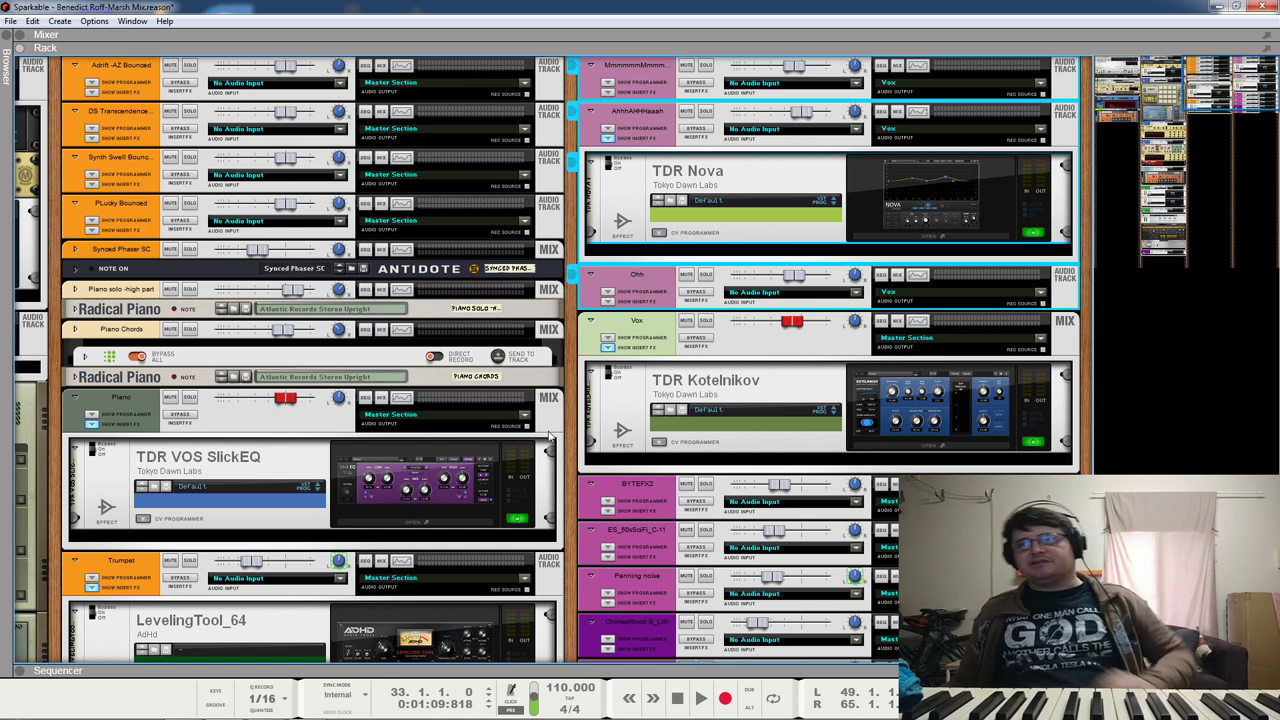
{"action": "scroll", "coordinate": [548, 435], "scroll_direction": "down", "scroll_amount": 2}
{"action": "left_click", "coordinate": [637, 414]}
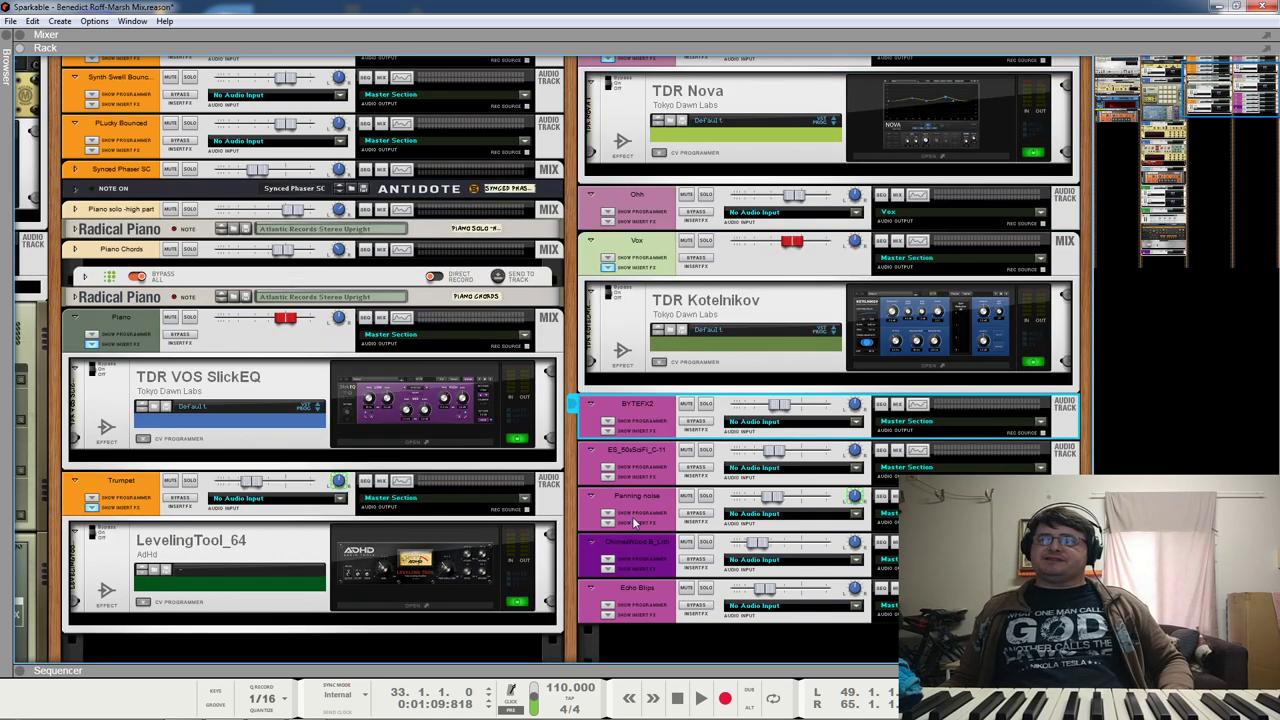
{"action": "left_click", "coordinate": [641, 606], "text": "shift"}
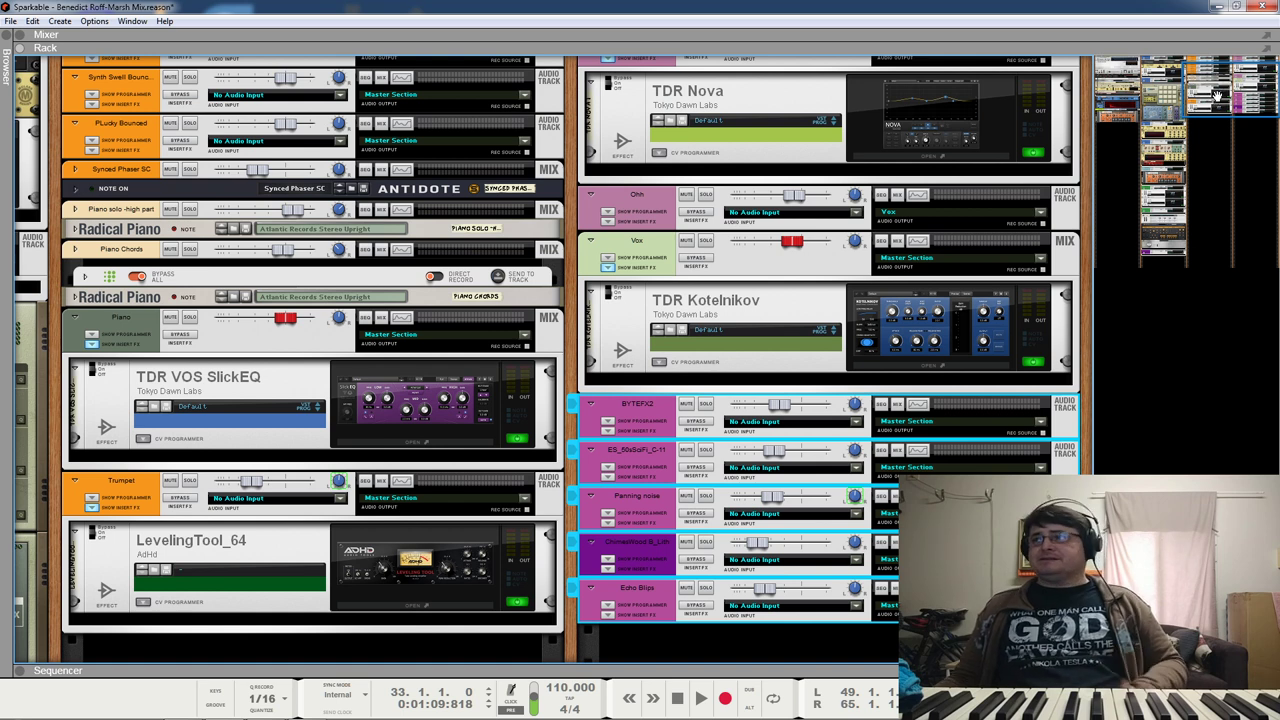
Step: Hide the Rack and Sequencer so the Mixer fills the window, and look across its channels from Kick 1 rightward
{"action": "left_click", "coordinate": [27, 48]}
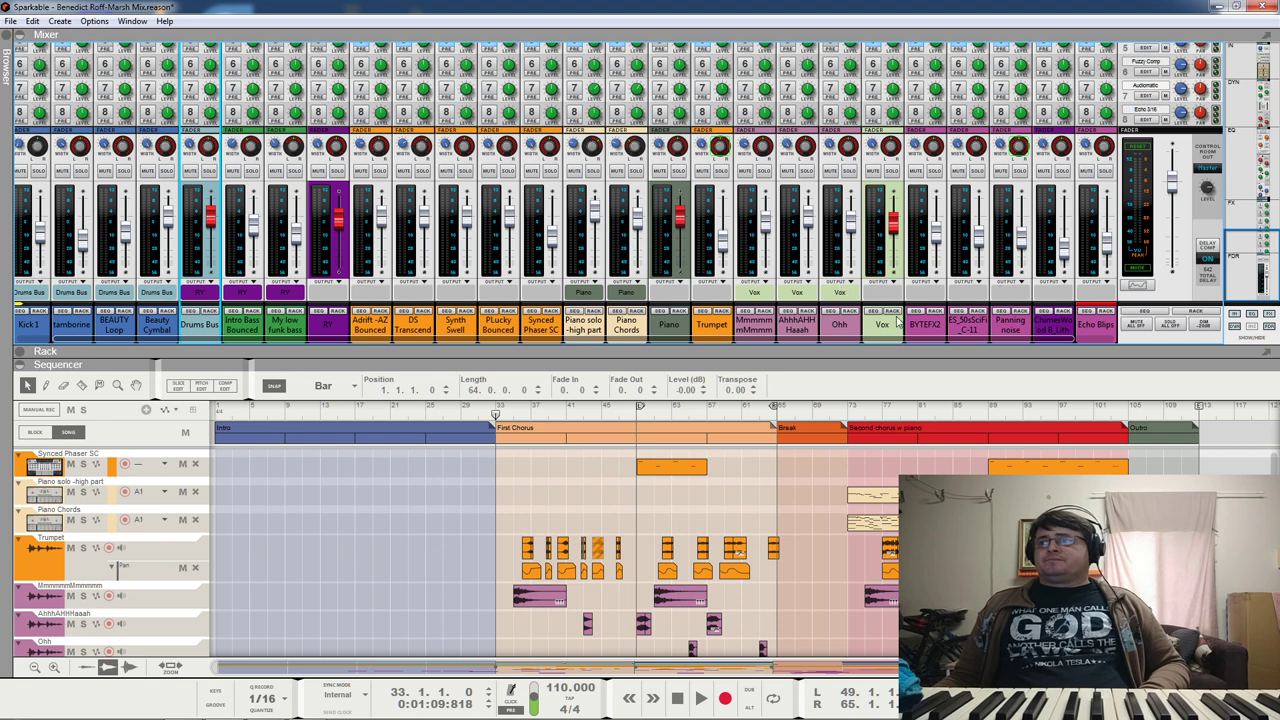
{"action": "mouse_move", "coordinate": [905, 340]}
{"action": "left_mouse_down"}
{"action": "mouse_move", "coordinate": [981, 340]}
{"action": "mouse_move", "coordinate": [905, 340]}
{"action": "left_mouse_up"}
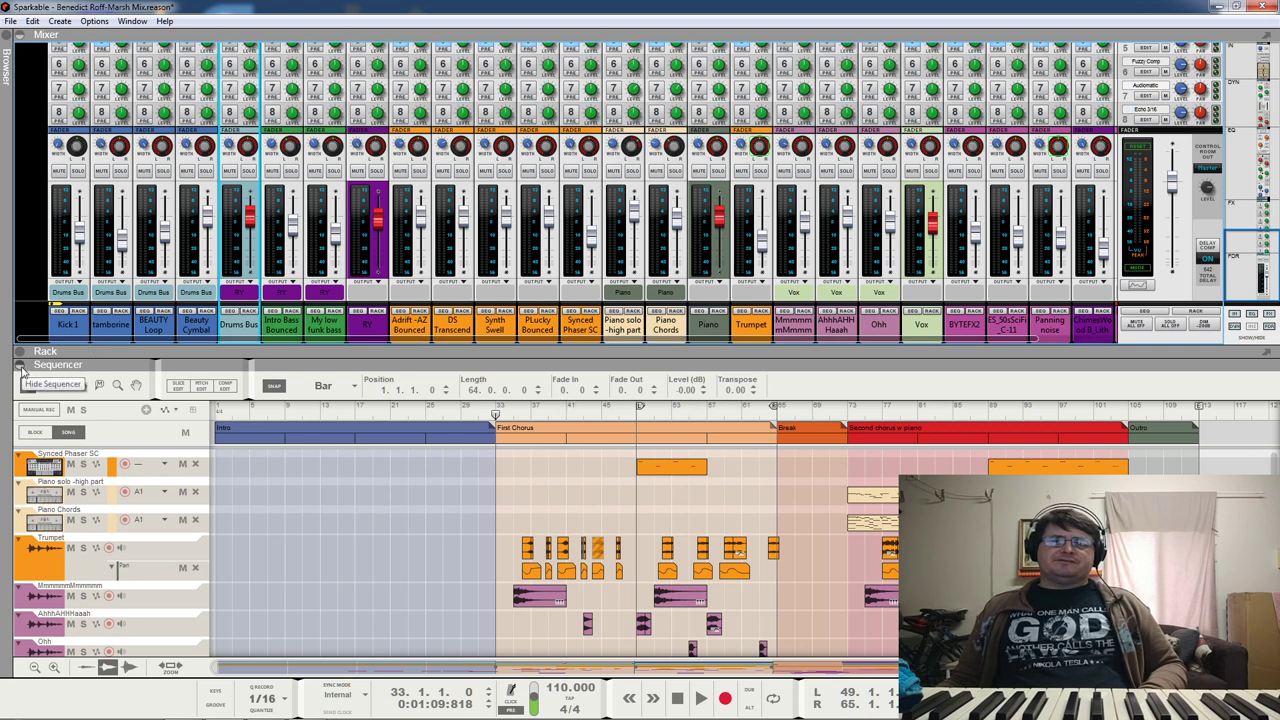
{"action": "left_click", "coordinate": [20, 368]}
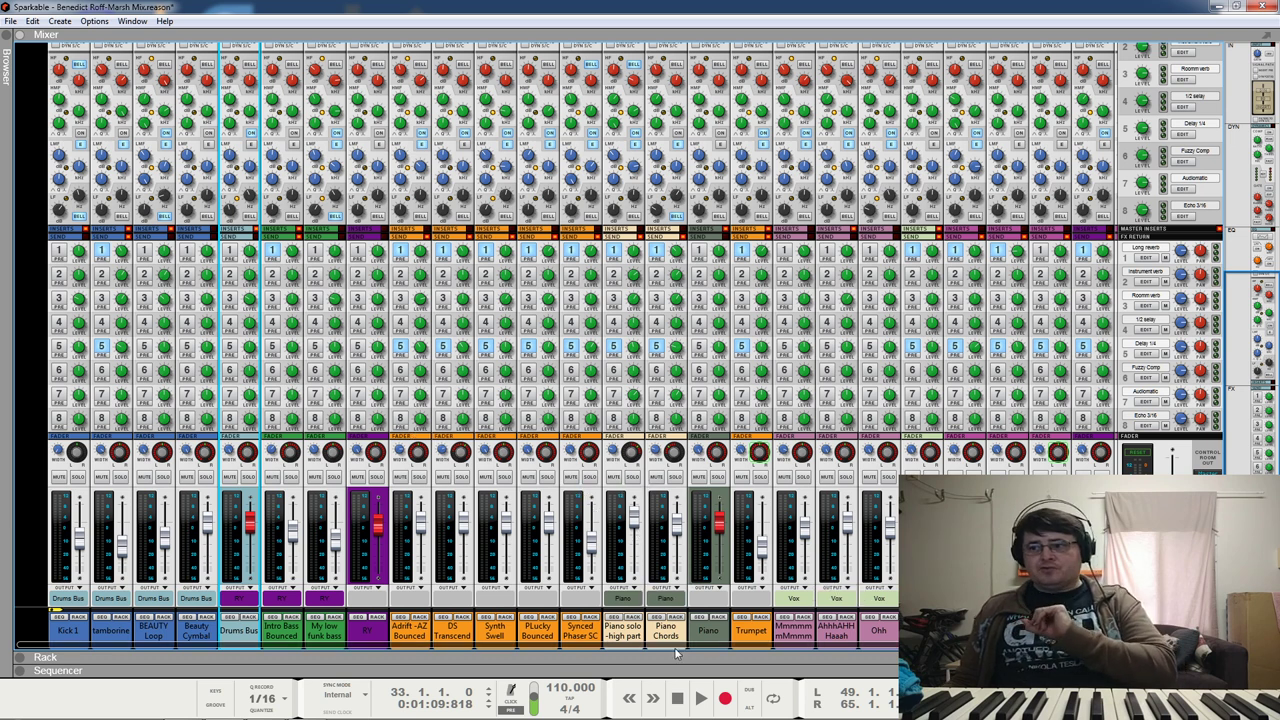
{"action": "scroll", "coordinate": [683, 650], "scroll_direction": "right", "scroll_amount": 2}
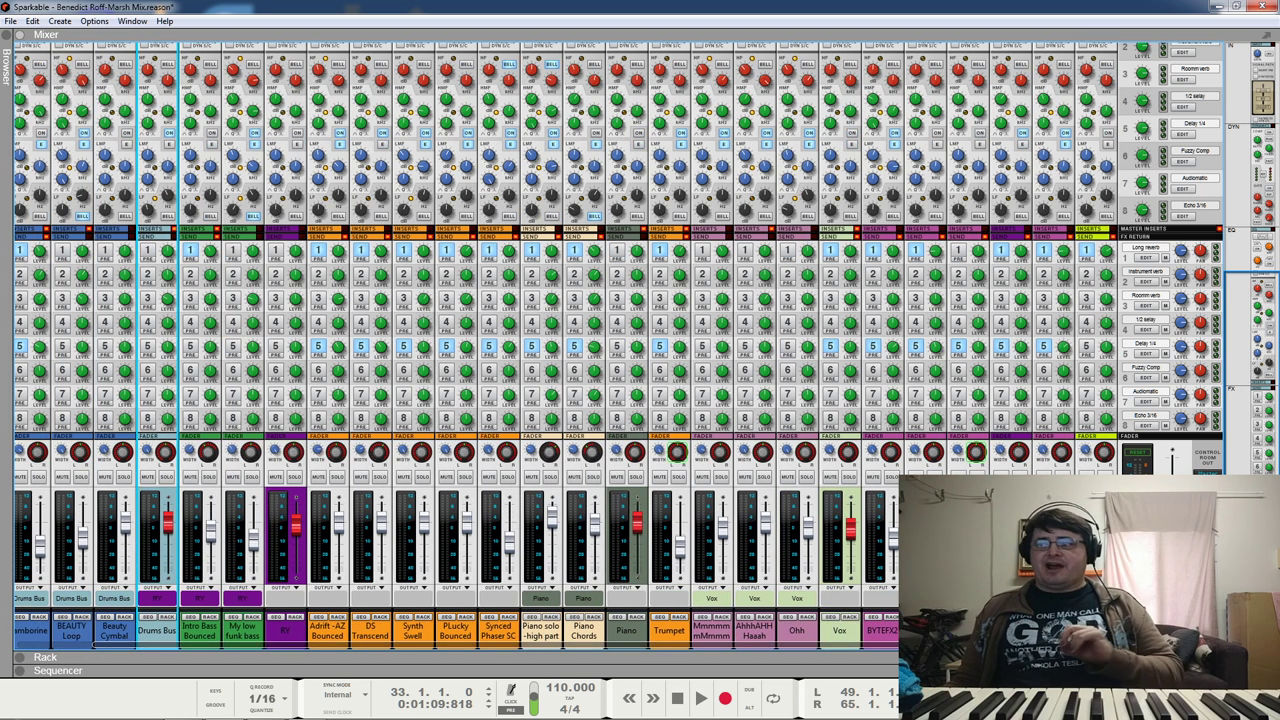
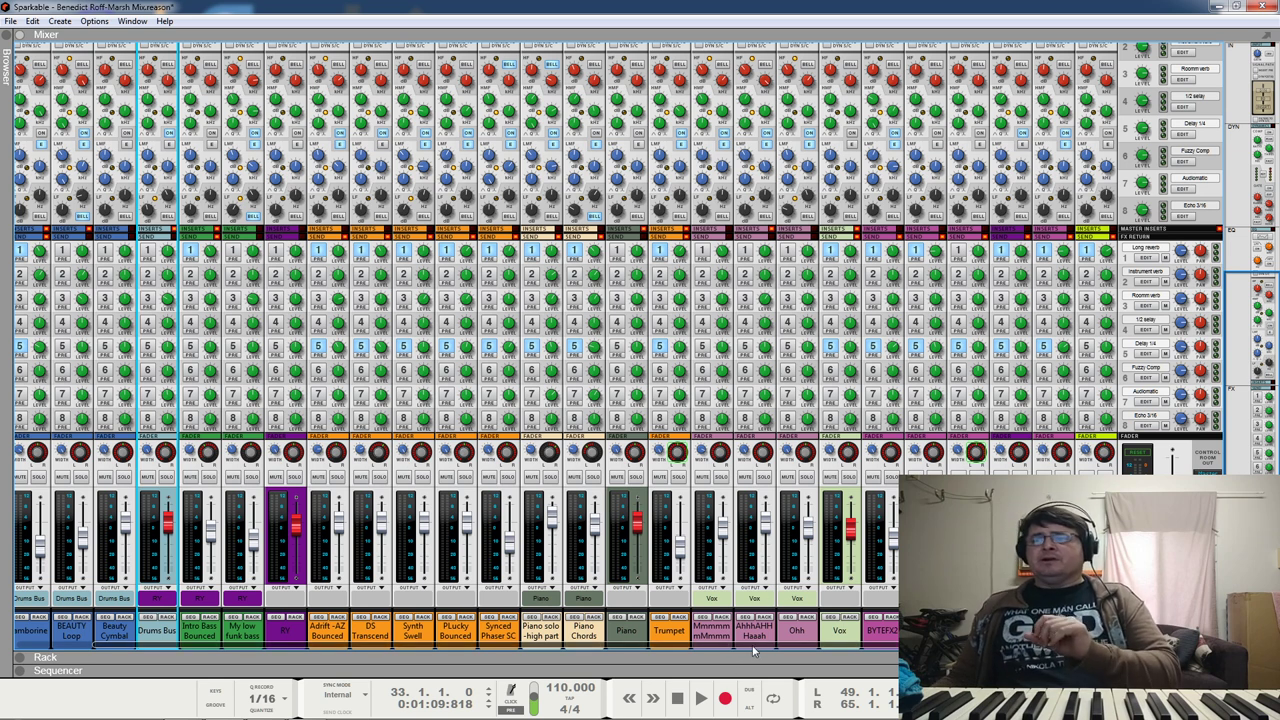
{"action": "left_click_drag", "start_coordinate": [755, 650], "coordinate": [512, 652]}
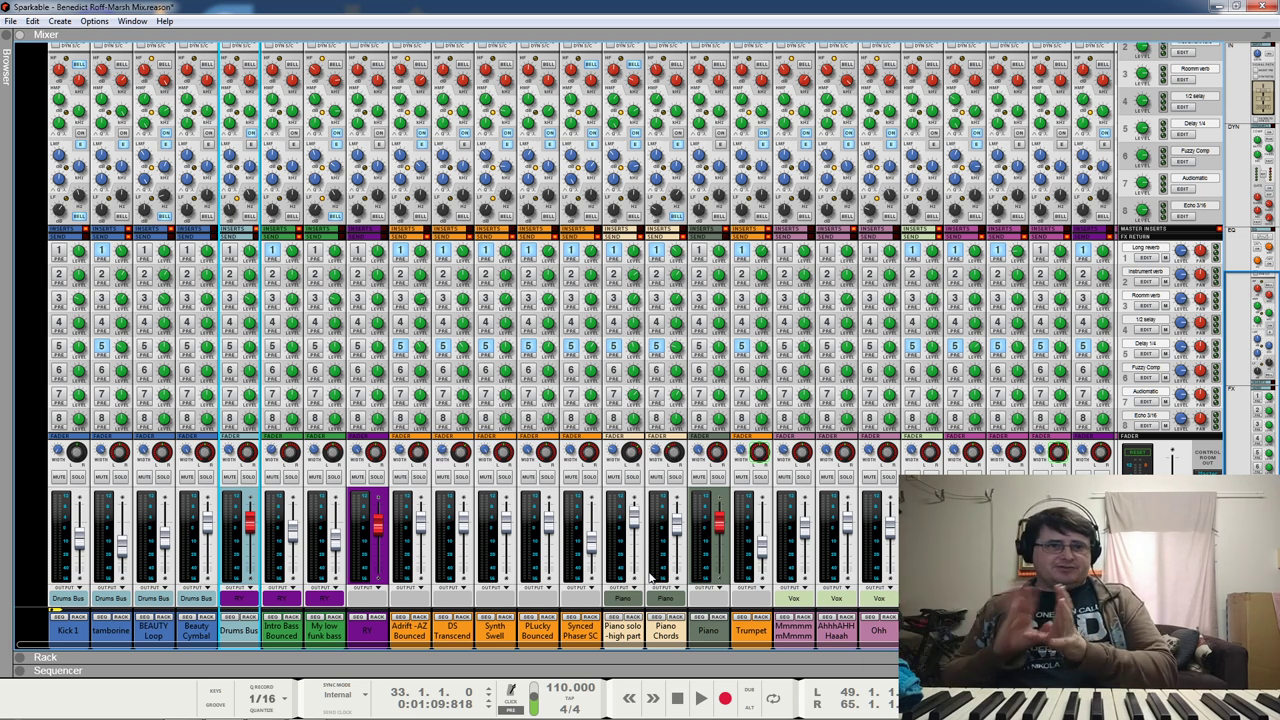
Step: Bring back the Rack beneath a Mixer shrunk to a narrow strip, and flip it to show the rear cabling
{"action": "left_click", "coordinate": [326, 656]}
{"action": "left_click_drag", "start_coordinate": [80, 488], "coordinate": [80, 146]}
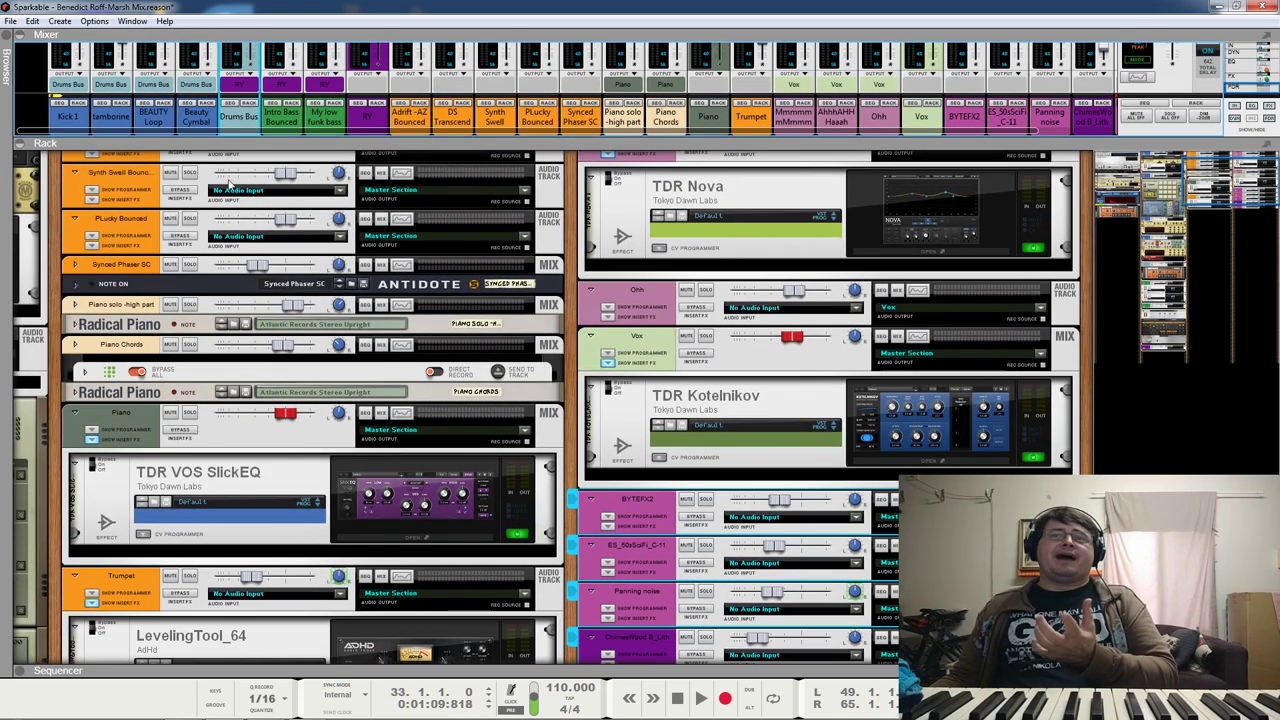
{"action": "key", "text": "Tab"}
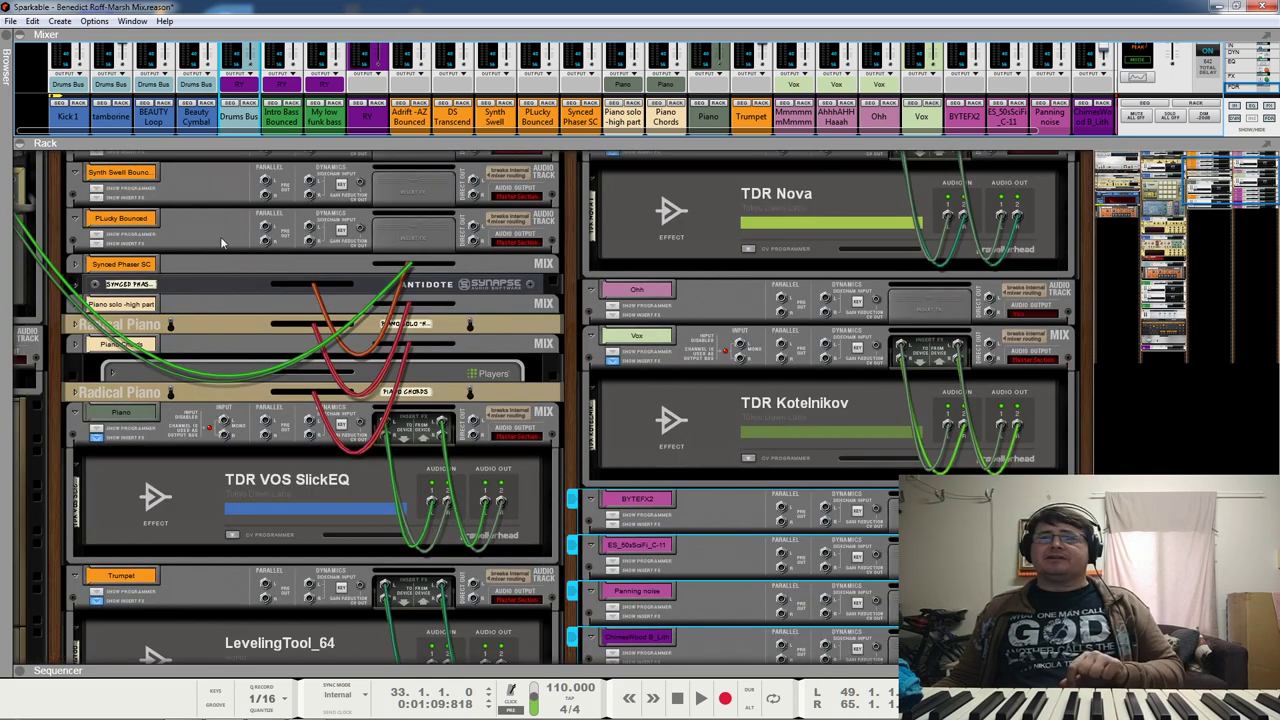
Step: Inspect the cabling between the Master Section's FX sends and returns, the RV7000 and The Echo
{"action": "left_click", "coordinate": [47, 244]}
{"action": "scroll", "coordinate": [47, 244], "scroll_direction": "up", "scroll_amount": 10}
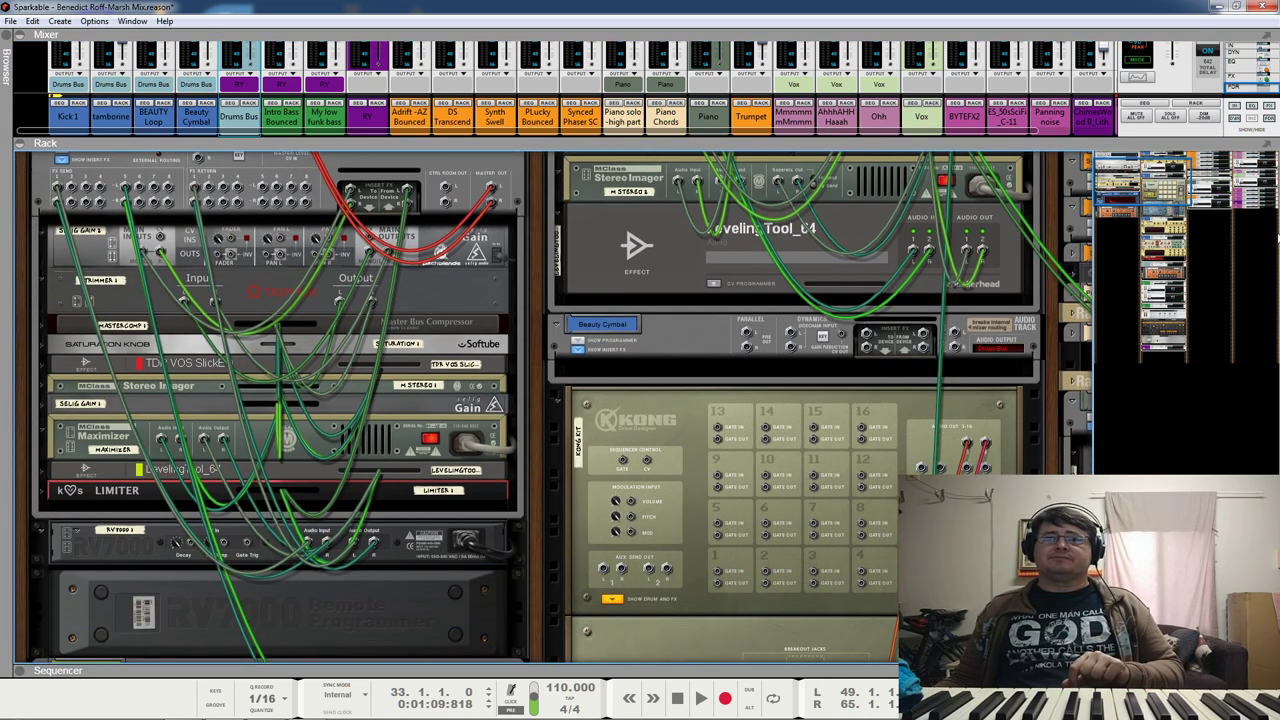
{"action": "scroll", "coordinate": [118, 360], "scroll_direction": "down", "scroll_amount": 5}
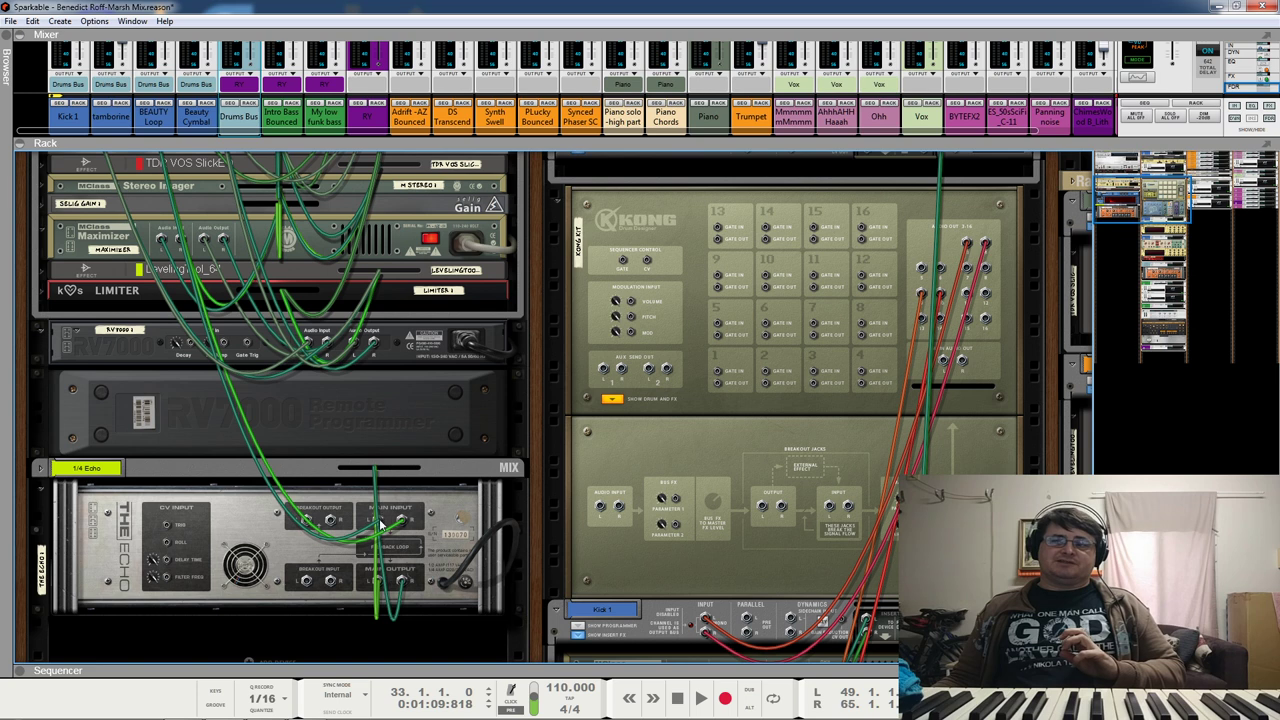
{"action": "mouse_move", "coordinate": [380, 522]}
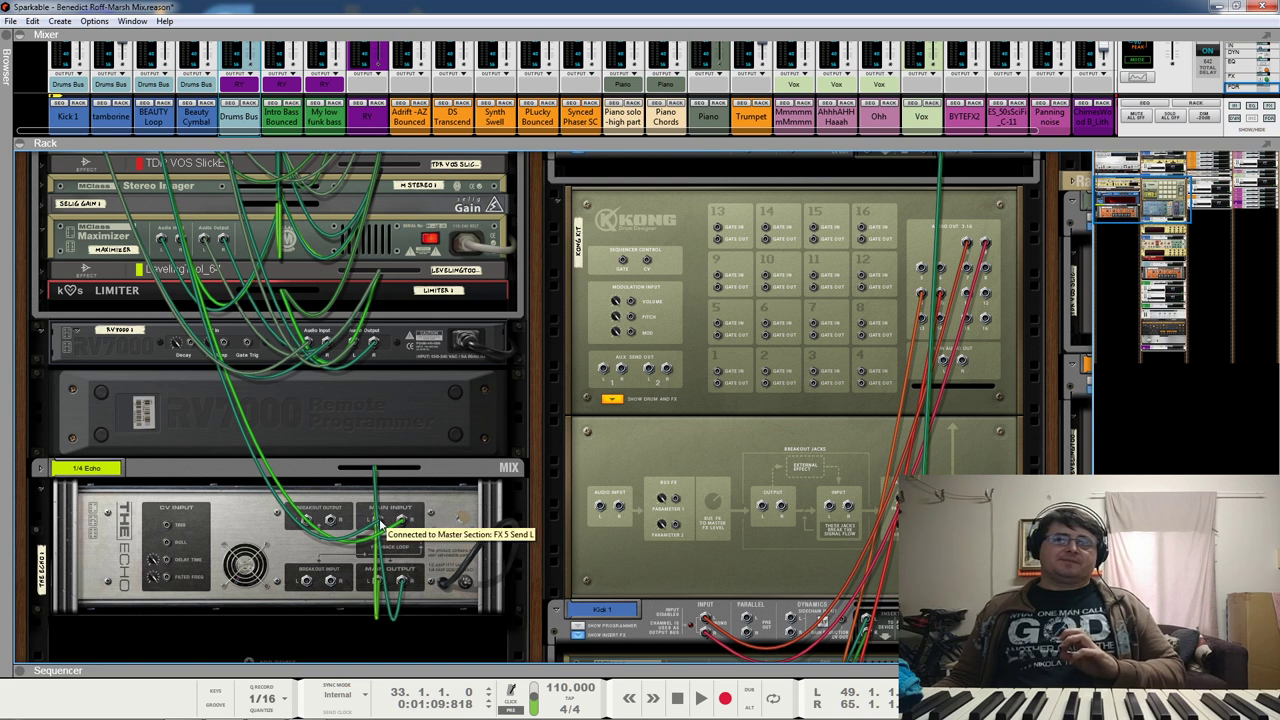
{"action": "scroll", "coordinate": [323, 425], "scroll_direction": "up", "scroll_amount": 4}
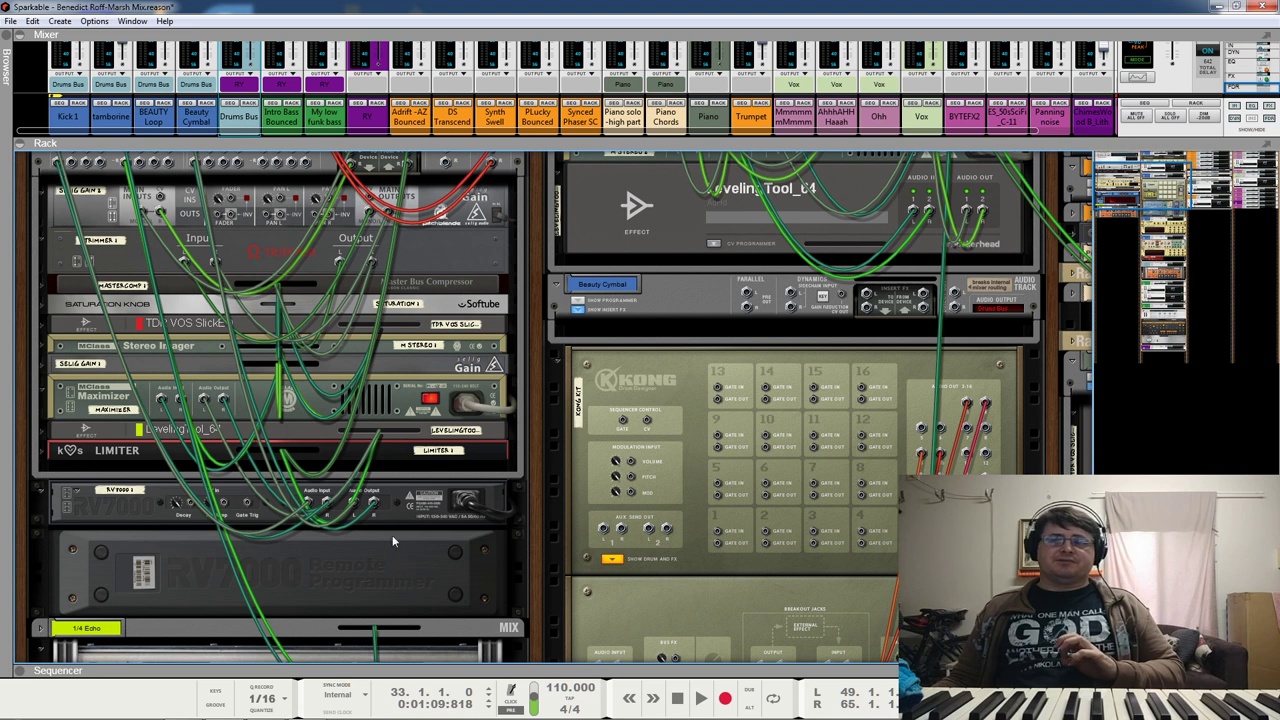
{"action": "scroll", "coordinate": [300, 515], "scroll_direction": "up", "scroll_amount": 3}
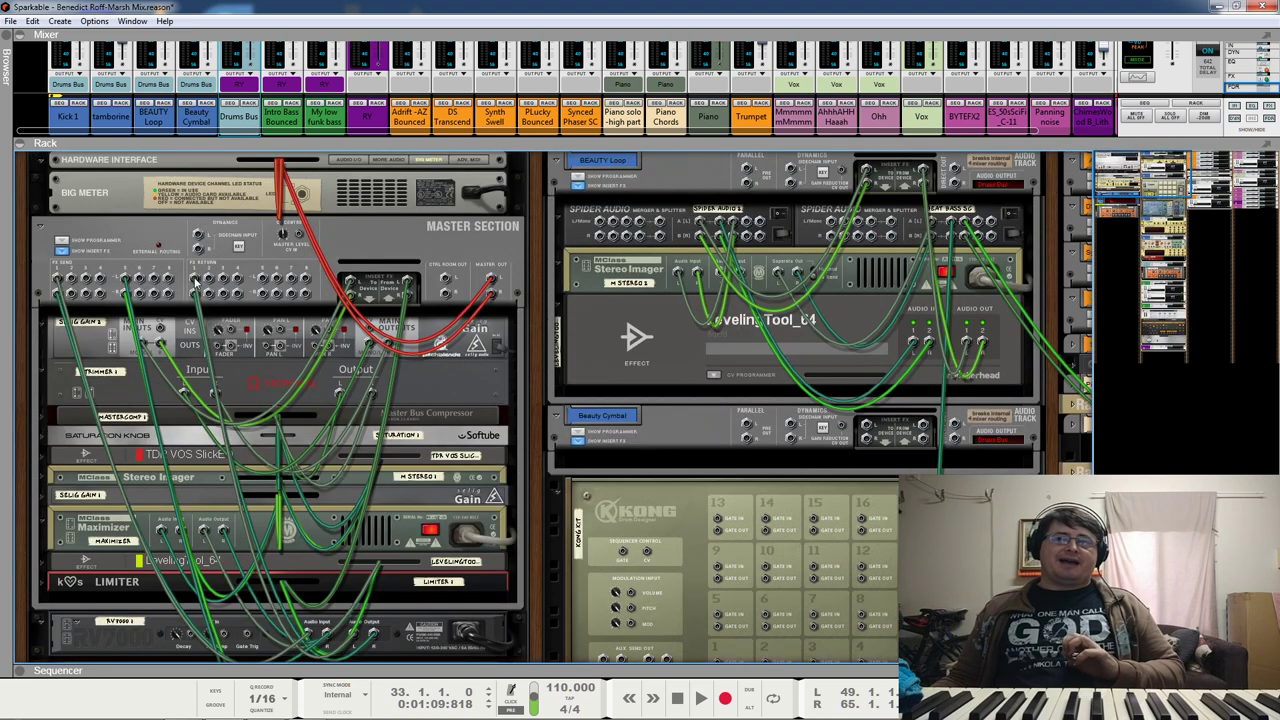
{"action": "mouse_move", "coordinate": [197, 283]}
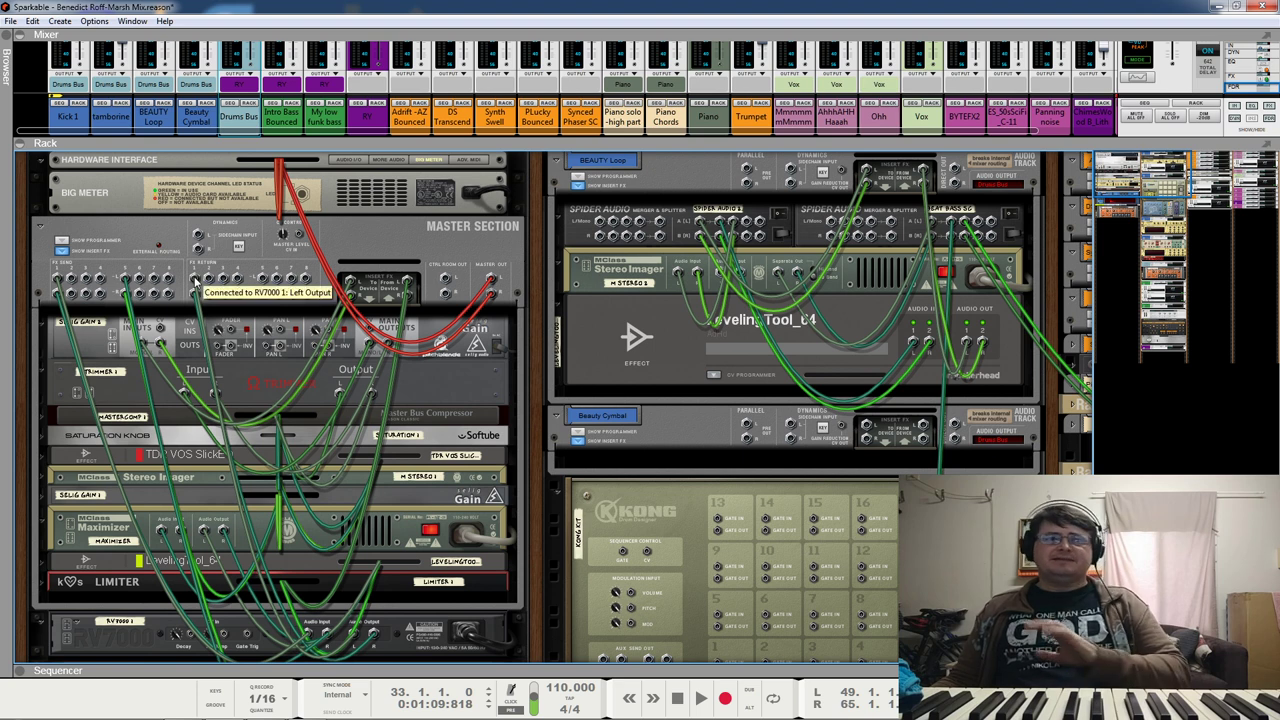
{"action": "scroll", "coordinate": [400, 526], "scroll_direction": "down", "scroll_amount": 5}
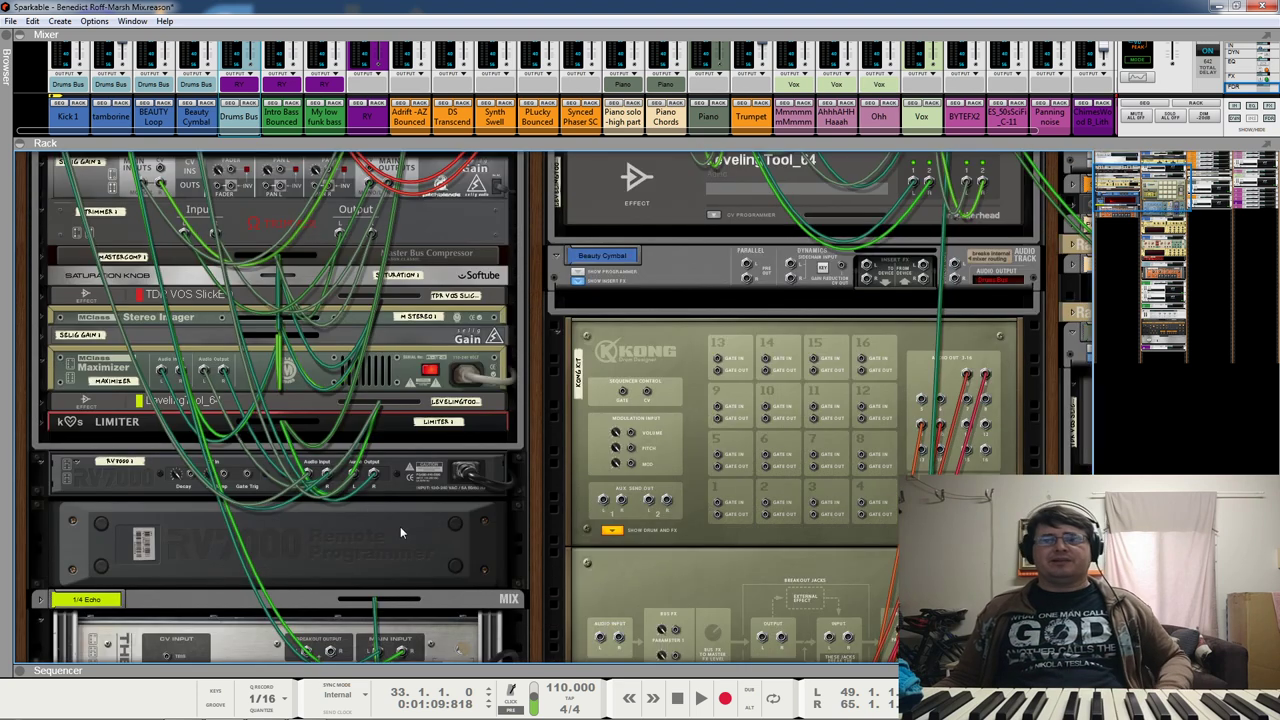
Step: Add a Space Ring effect directly below the RV7000 reverb
{"action": "left_click", "coordinate": [343, 510]}
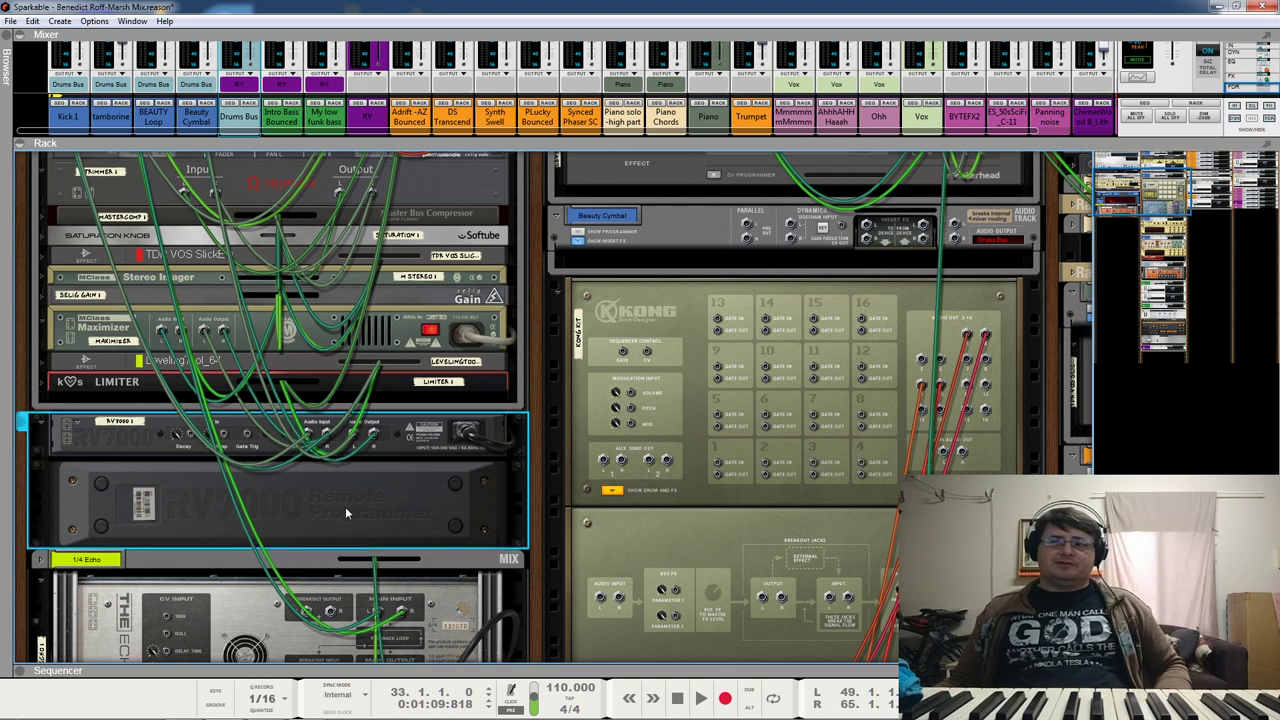
{"action": "right_click", "coordinate": [345, 506]}
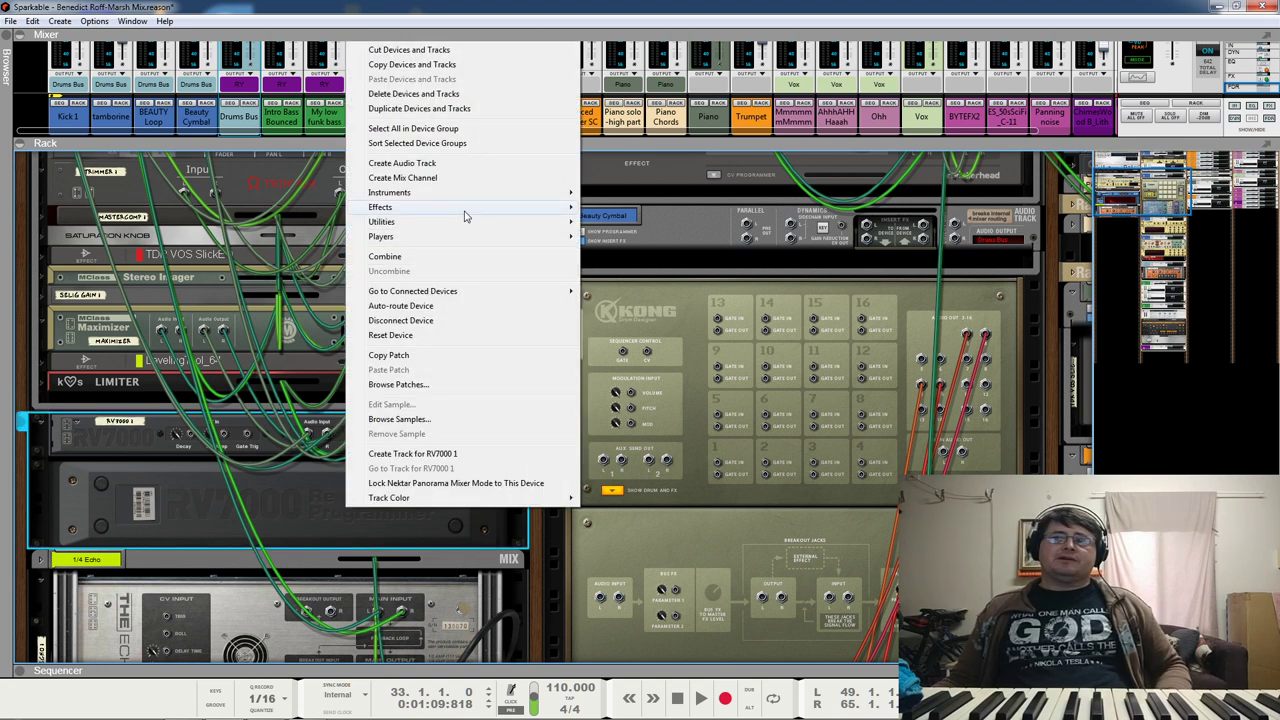
{"action": "mouse_move", "coordinate": [470, 210]}
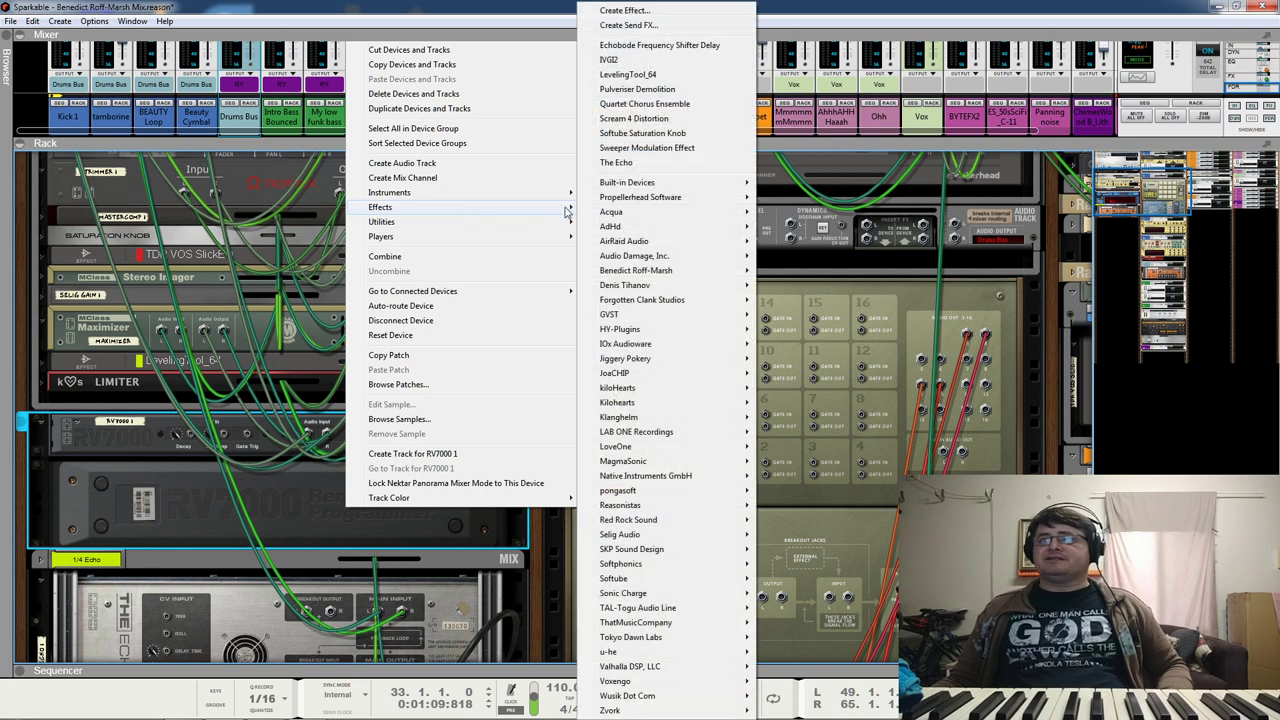
{"action": "mouse_move", "coordinate": [606, 272]}
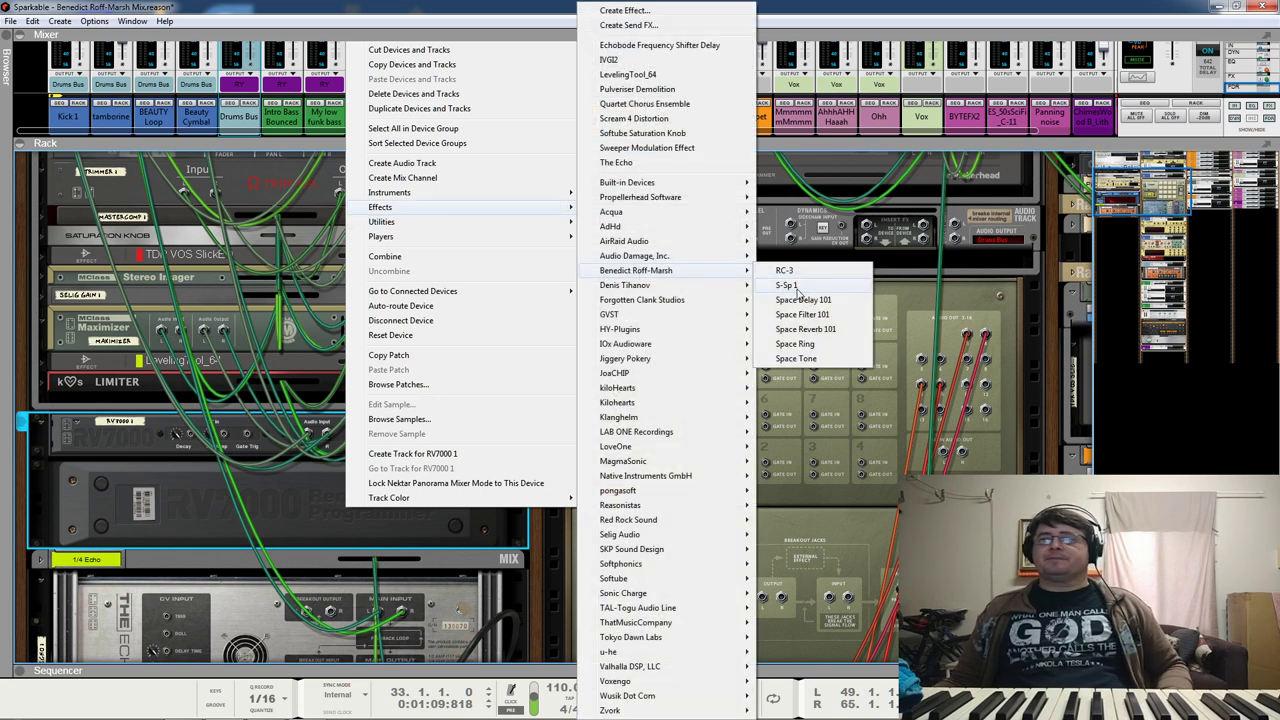
{"action": "left_click", "coordinate": [795, 344]}
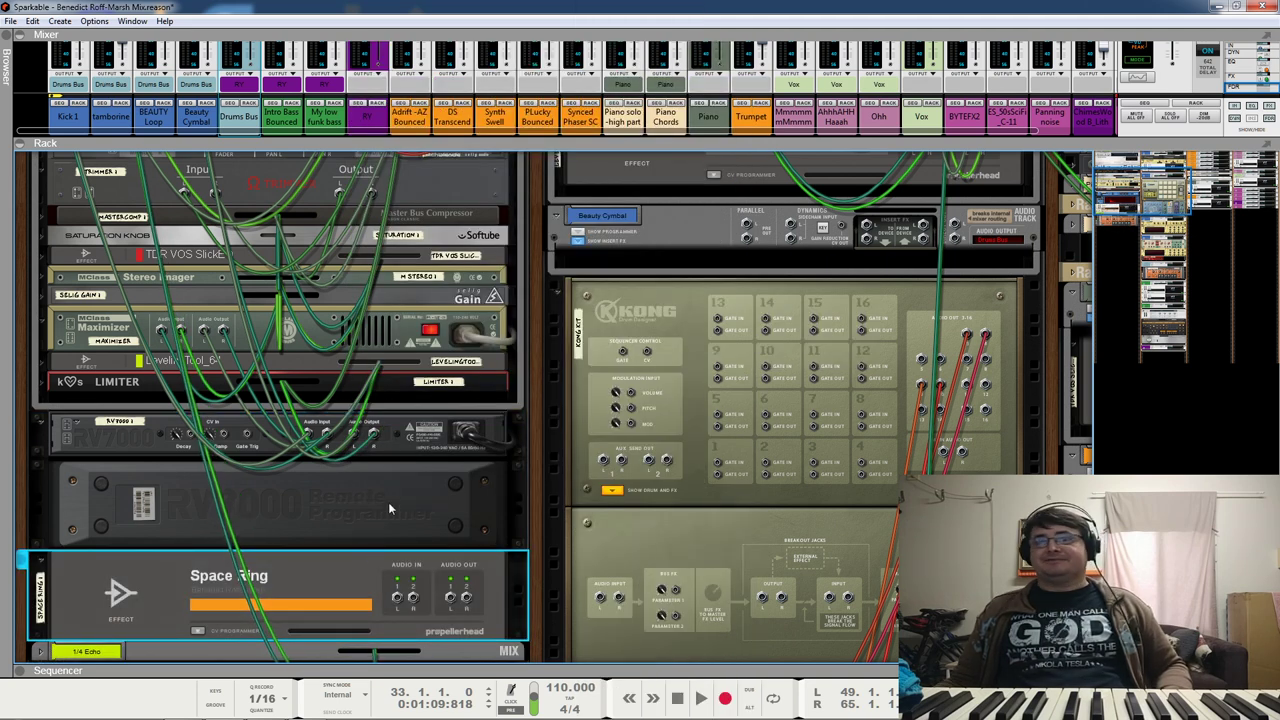
Step: Move the RV7000's output cables to the Space Ring's audio outputs and connect the RV7000's outputs to the Space Ring's audio inputs
{"action": "left_click_drag", "start_coordinate": [355, 434], "coordinate": [450, 598]}
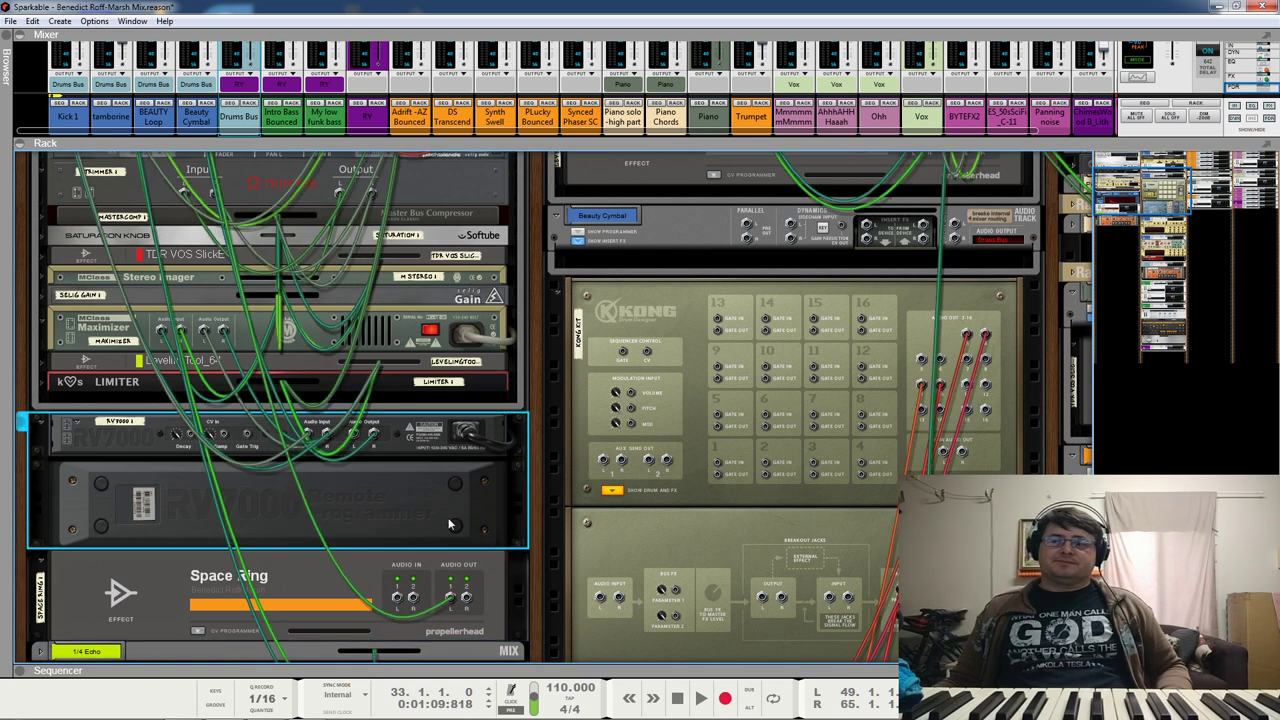
{"action": "left_click_drag", "start_coordinate": [372, 433], "coordinate": [466, 598]}
{"action": "left_click_drag", "start_coordinate": [353, 433], "coordinate": [397, 600]}
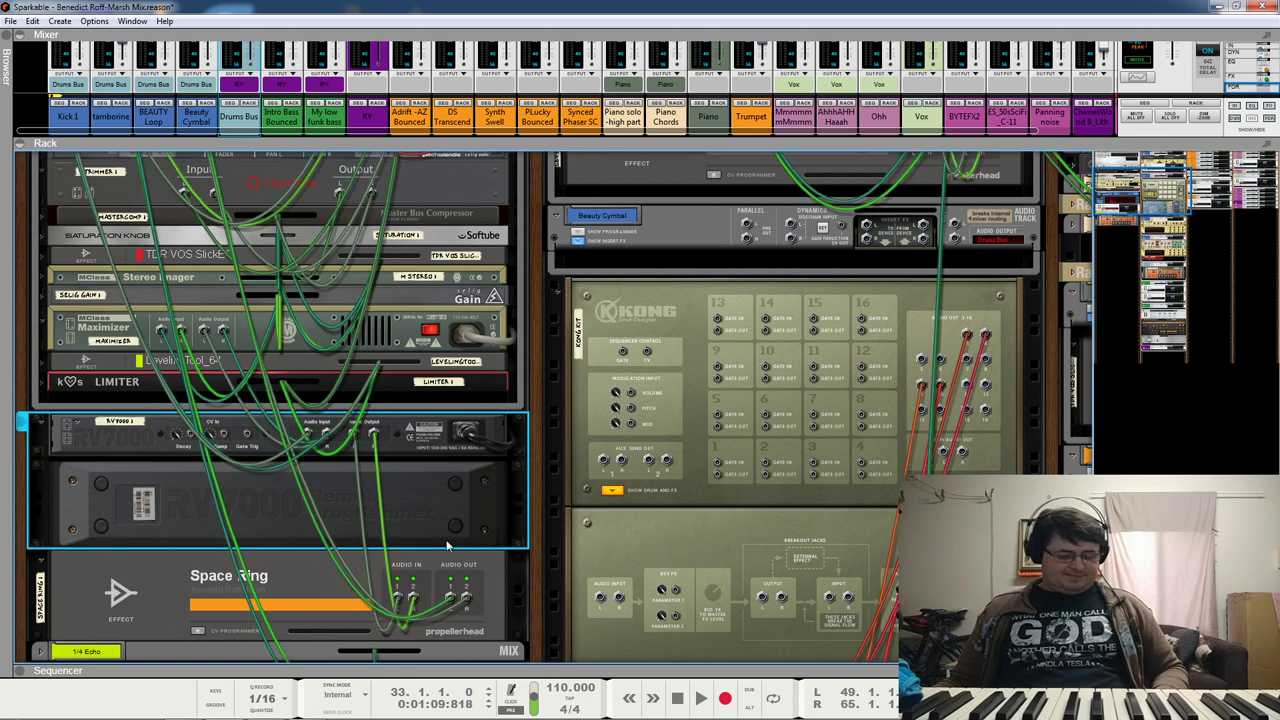
Step: Flip the Rack to its front side and select the Space Ring below the RV7000
{"action": "key", "text": "Tab"}
{"action": "scroll", "coordinate": [300, 450], "scroll_direction": "down", "scroll_amount": 1}
{"action": "left_click", "coordinate": [40, 523]}
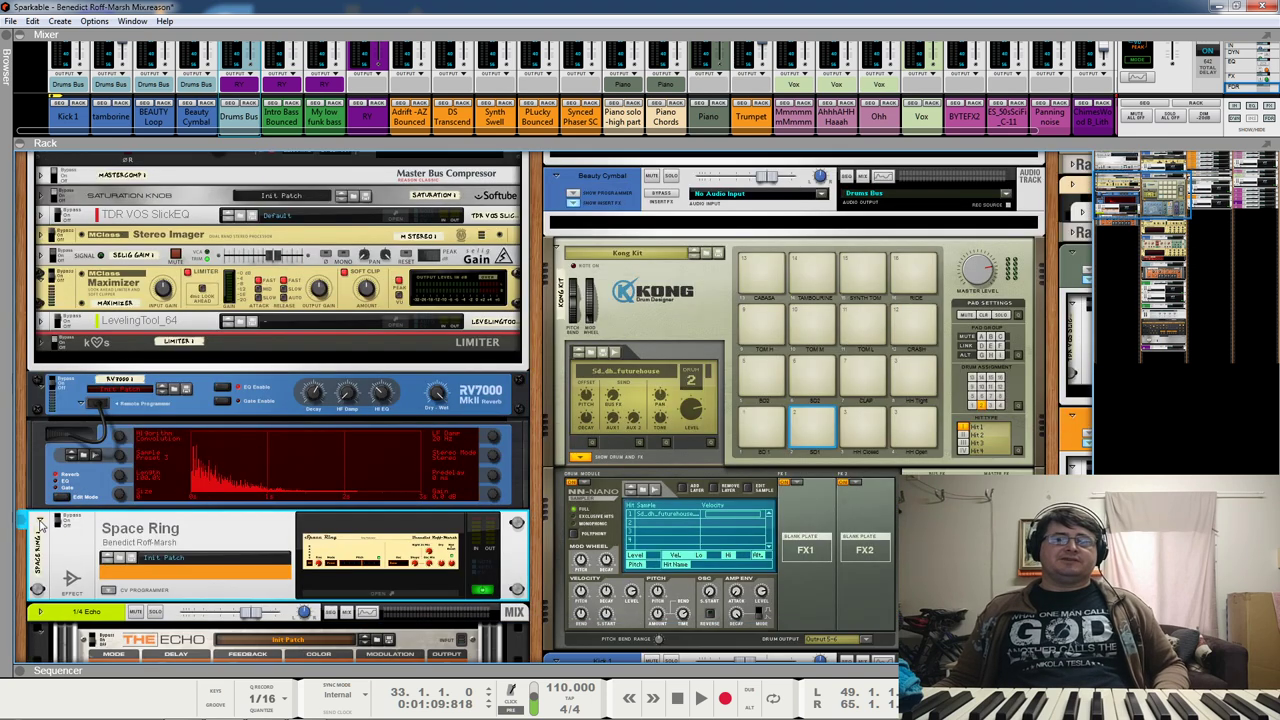
Step: Fold the Space Ring below the RV7000 and flip the Rack to its rear side
{"action": "left_click", "coordinate": [40, 522]}
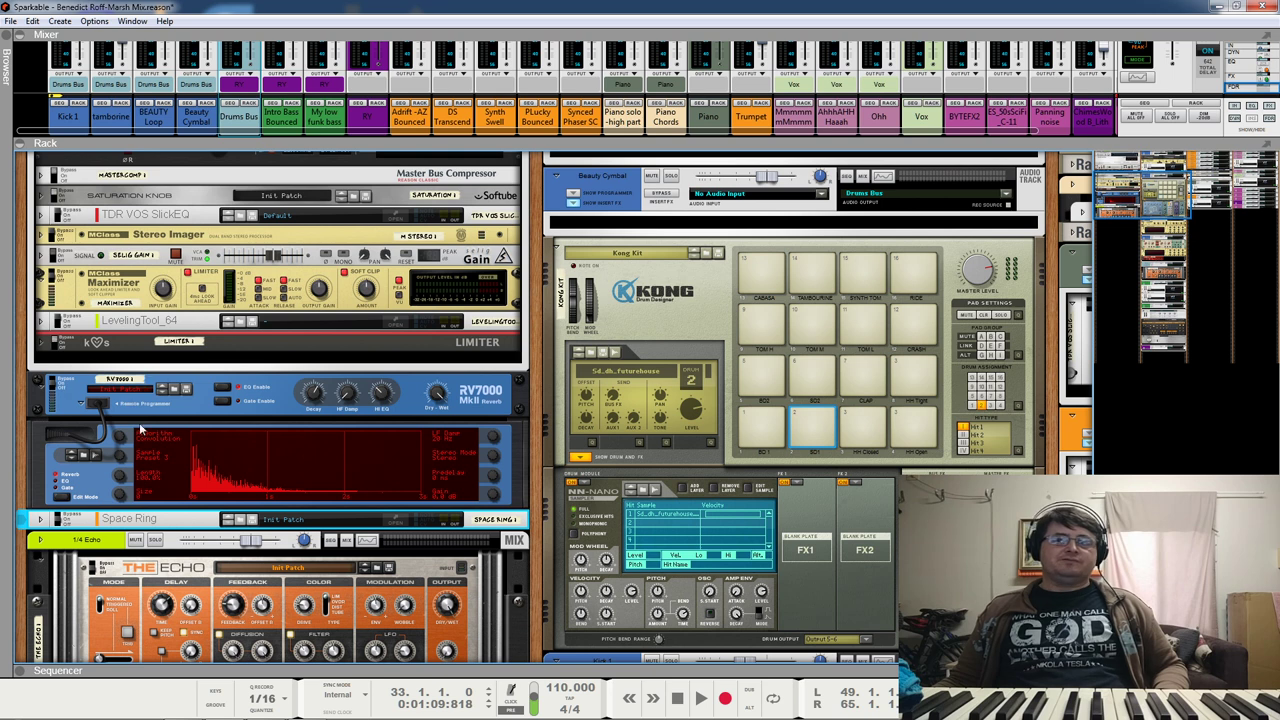
{"action": "scroll", "coordinate": [175, 528], "scroll_direction": "up", "scroll_amount": 3}
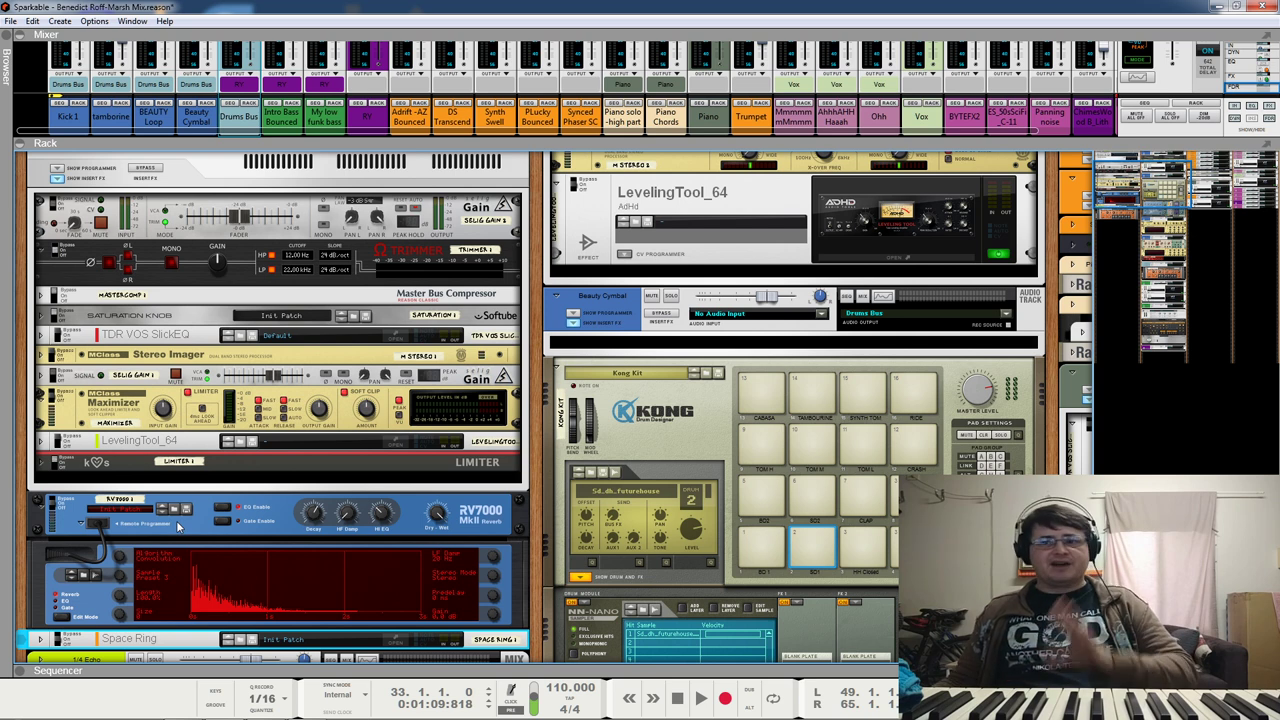
{"action": "key", "text": "Tab"}
{"action": "scroll", "coordinate": [255, 572], "scroll_direction": "down", "scroll_amount": 2}
{"action": "scroll", "coordinate": [255, 572], "scroll_direction": "down", "scroll_amount": 2}
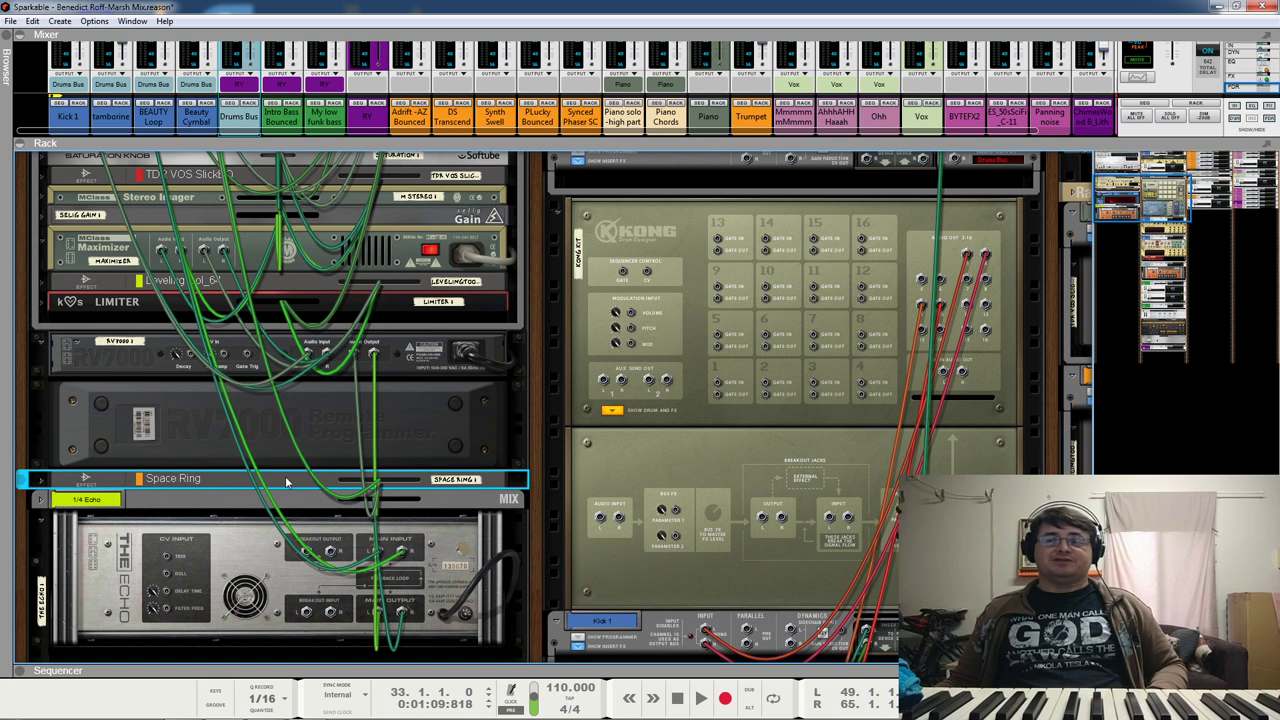
Step: Return the Space Ring's output cables to the RV7000's audio outputs and delete the Space Ring from the Rack
{"action": "left_click", "coordinate": [55, 455]}
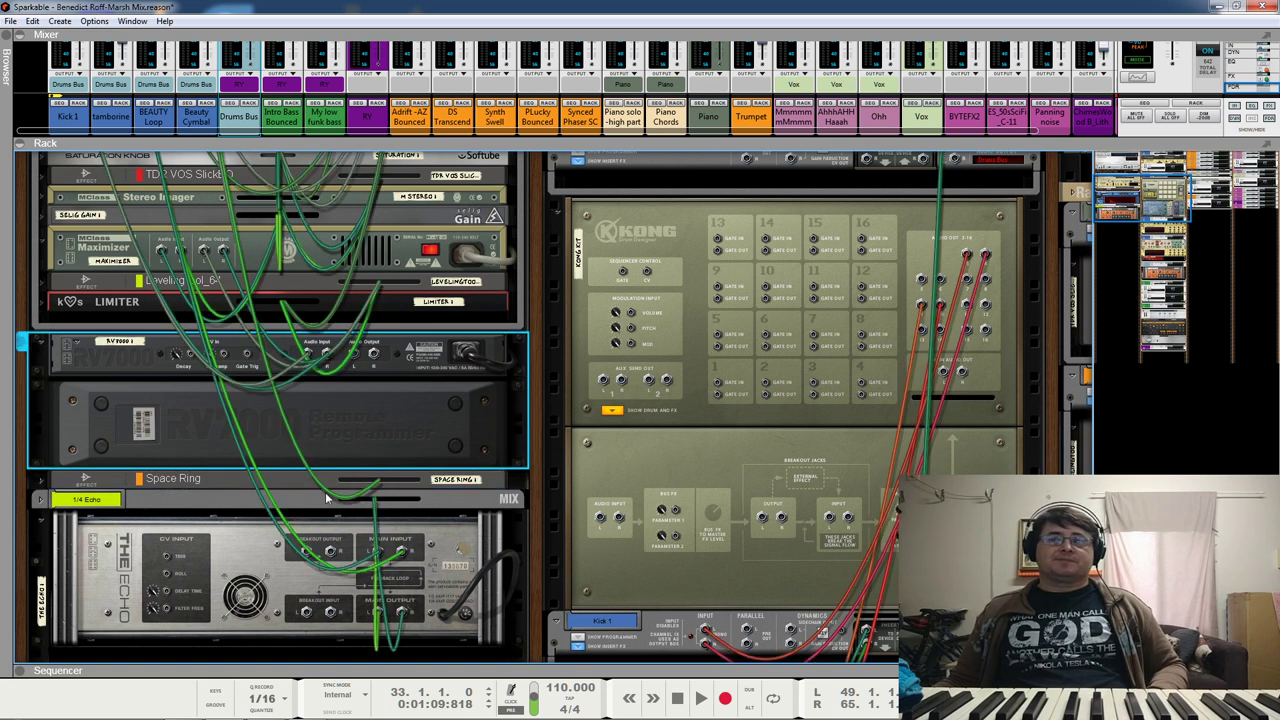
{"action": "left_click", "coordinate": [49, 480]}
{"action": "left_click_drag", "start_coordinate": [396, 517], "coordinate": [354, 356]}
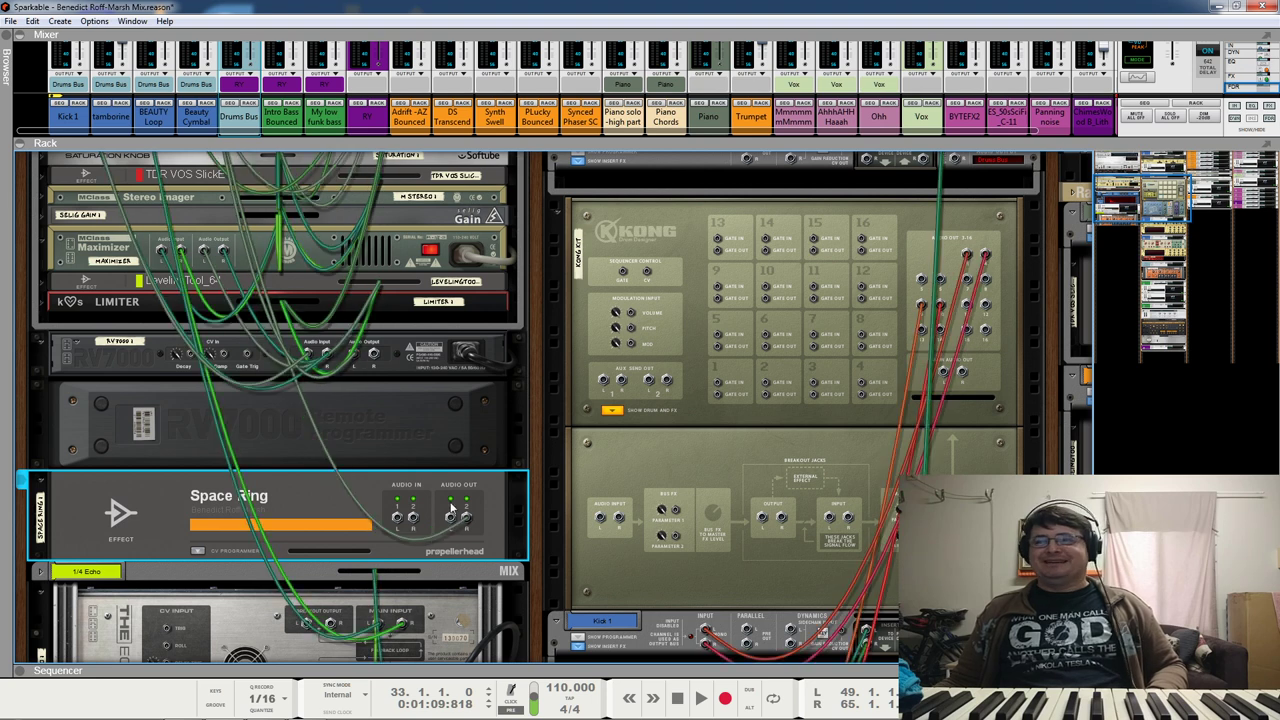
{"action": "left_click_drag", "start_coordinate": [466, 518], "coordinate": [322, 356]}
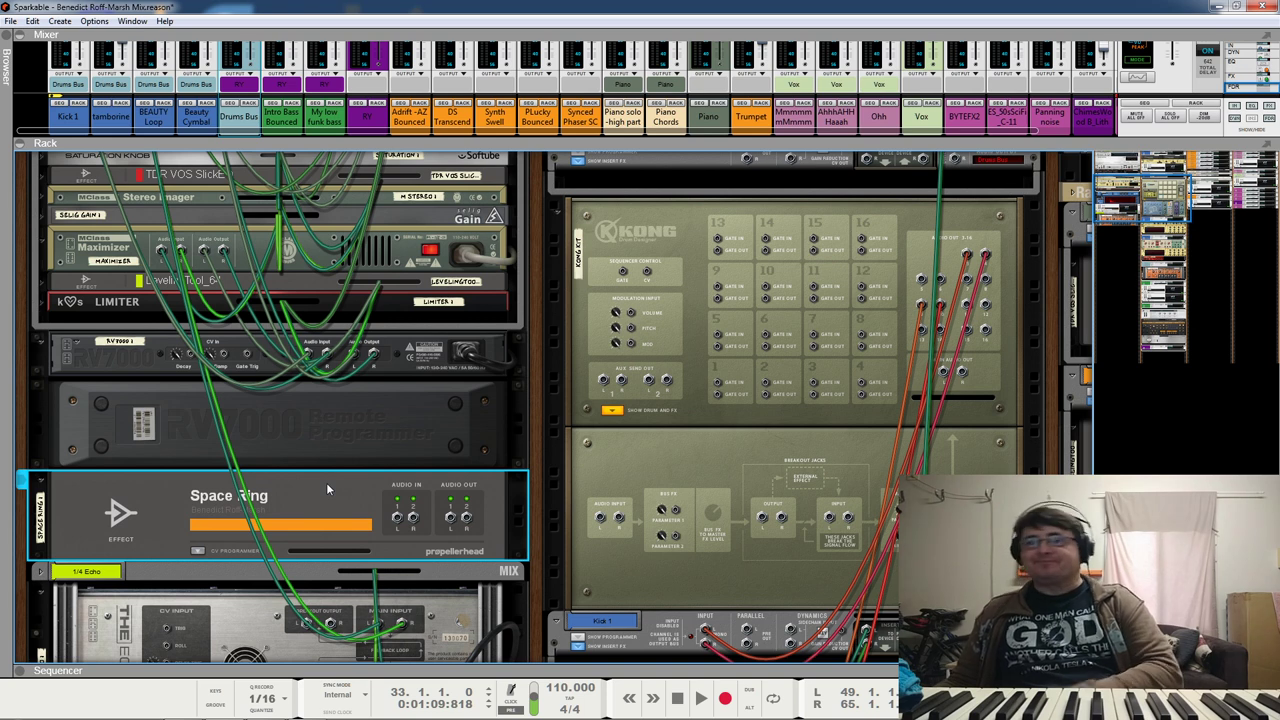
{"action": "key", "text": "Delete"}
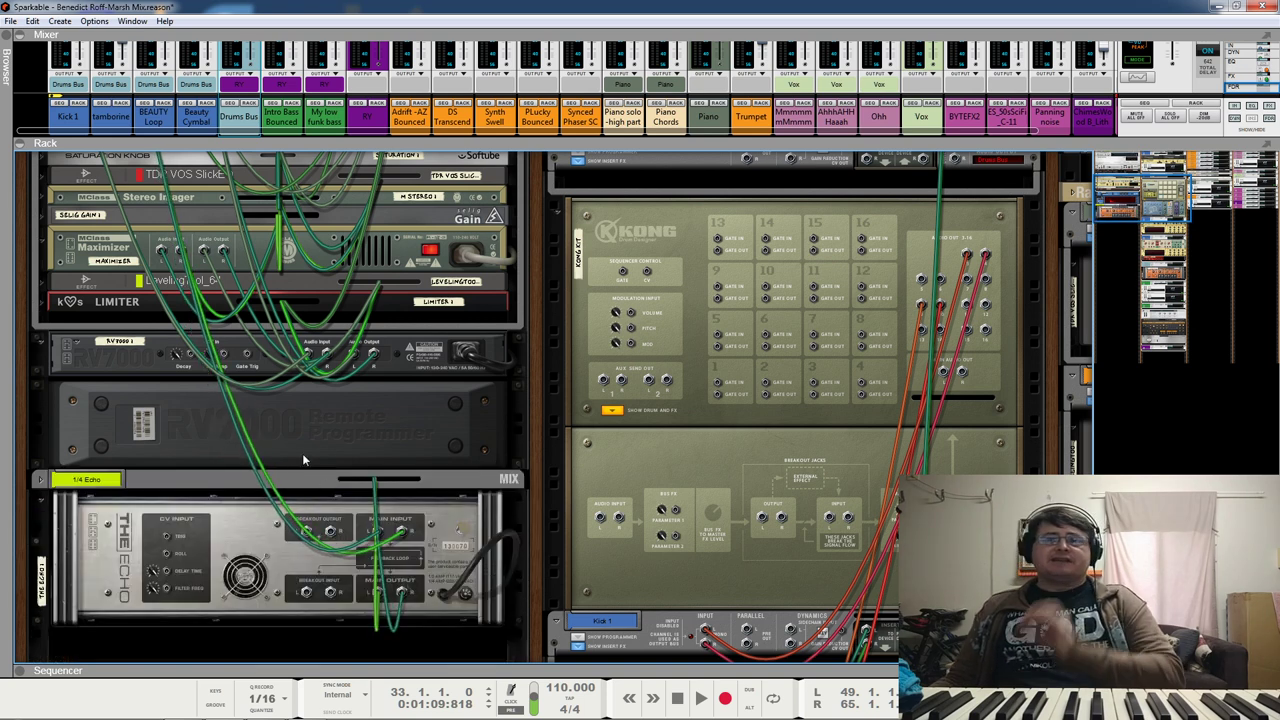
Step: Inspect the cabling from the Master Section's FX sends to The Echo and on to the 1/4 Echo mix channel's inputs
{"action": "left_click", "coordinate": [316, 430]}
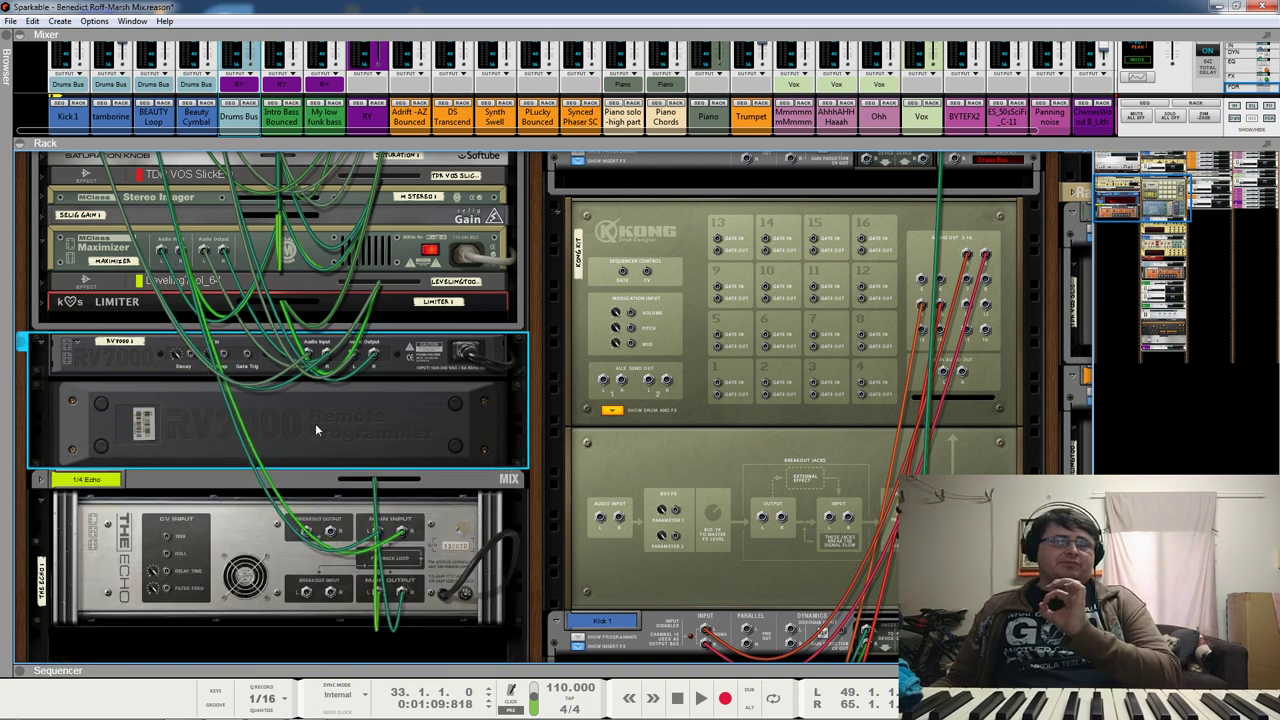
{"action": "left_click", "coordinate": [180, 488]}
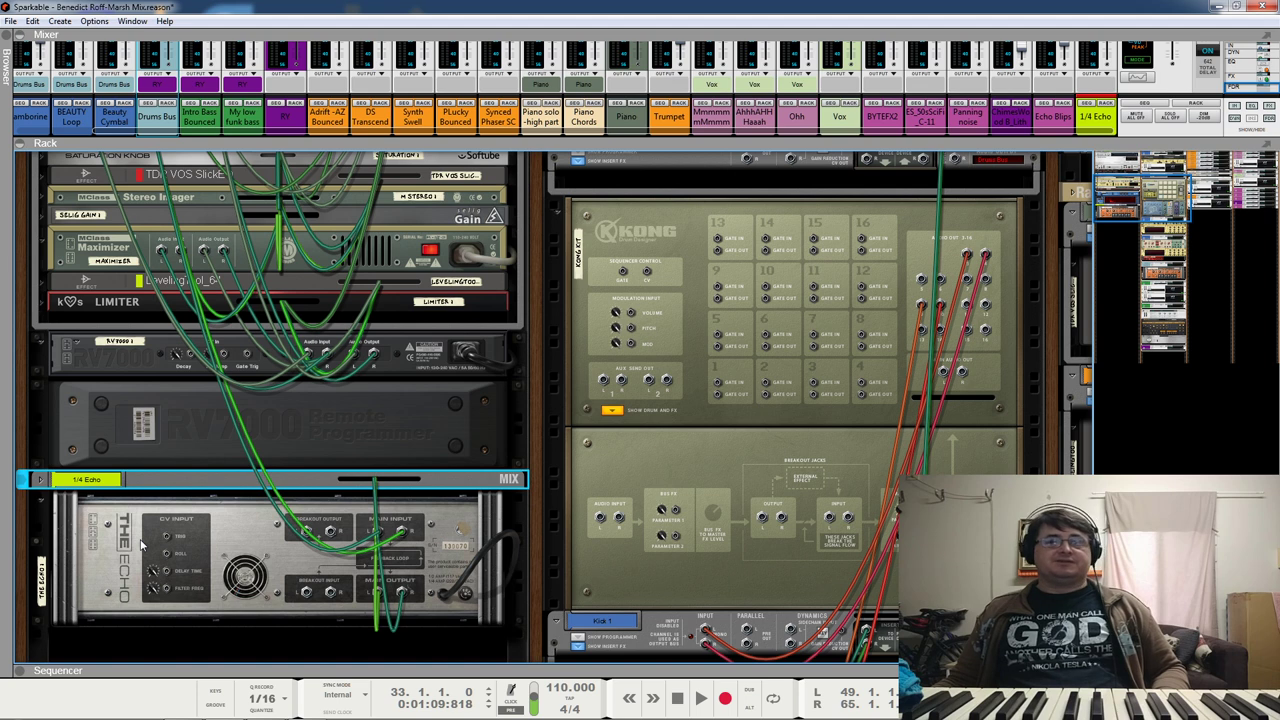
{"action": "key", "text": "Tab"}
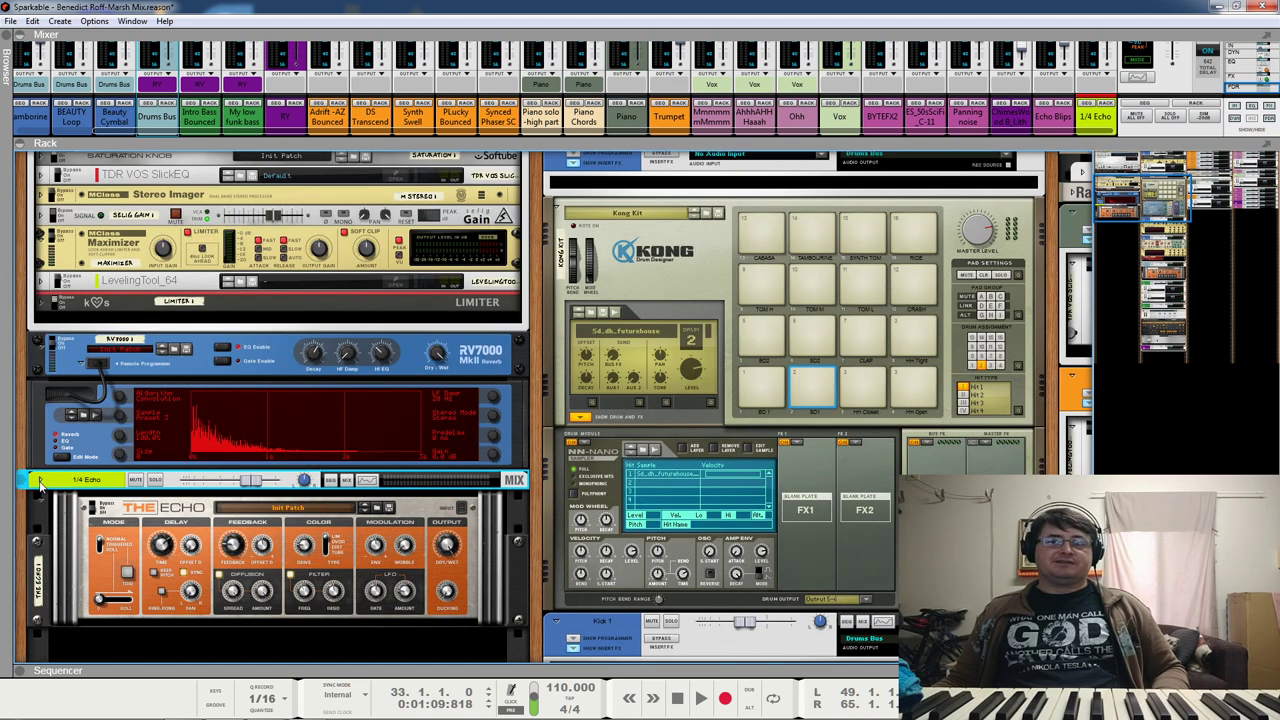
{"action": "key", "text": "Tab"}
{"action": "scroll", "coordinate": [124, 188], "scroll_direction": "up", "scroll_amount": 5}
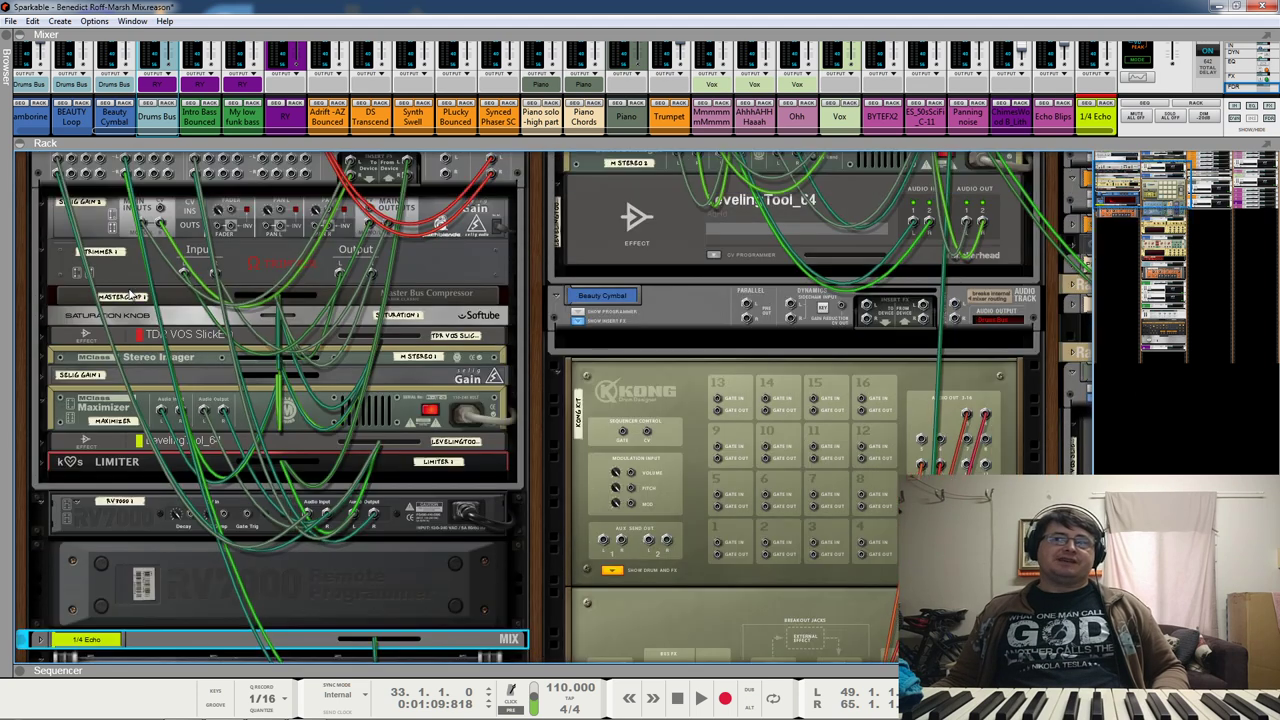
{"action": "scroll", "coordinate": [124, 189], "scroll_direction": "up", "scroll_amount": 2}
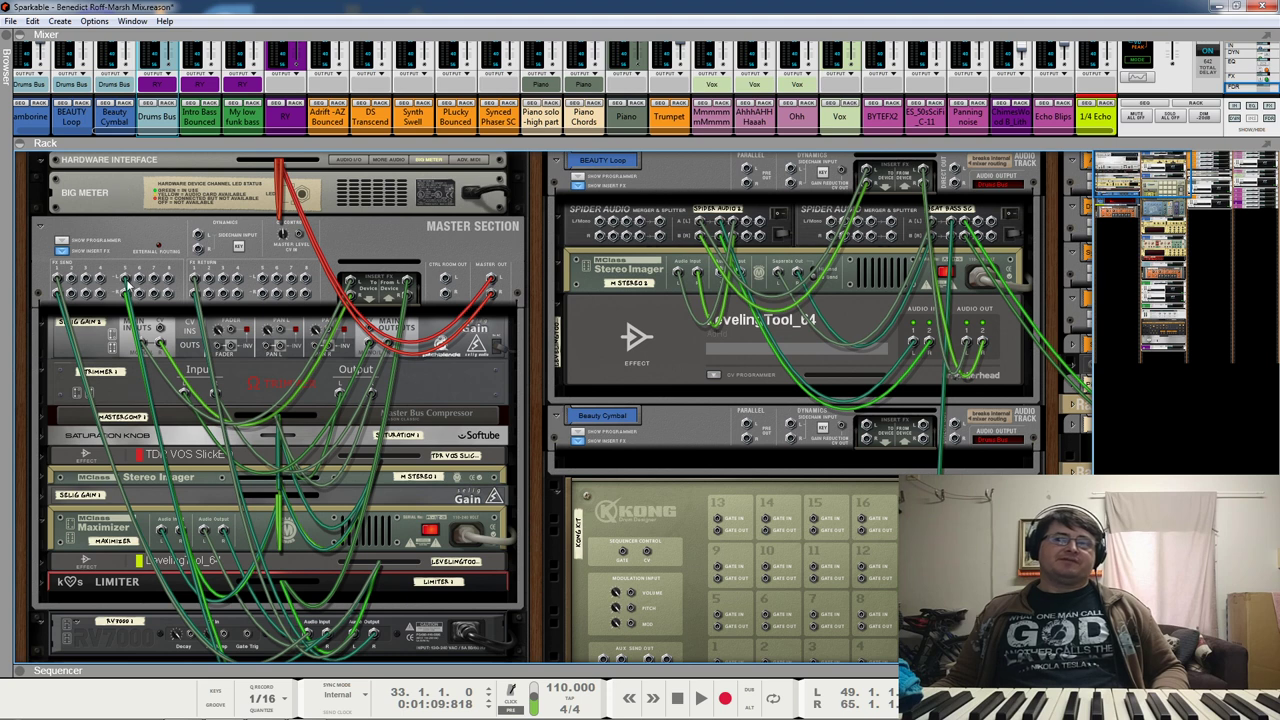
{"action": "scroll", "coordinate": [379, 447], "scroll_direction": "down", "scroll_amount": 2}
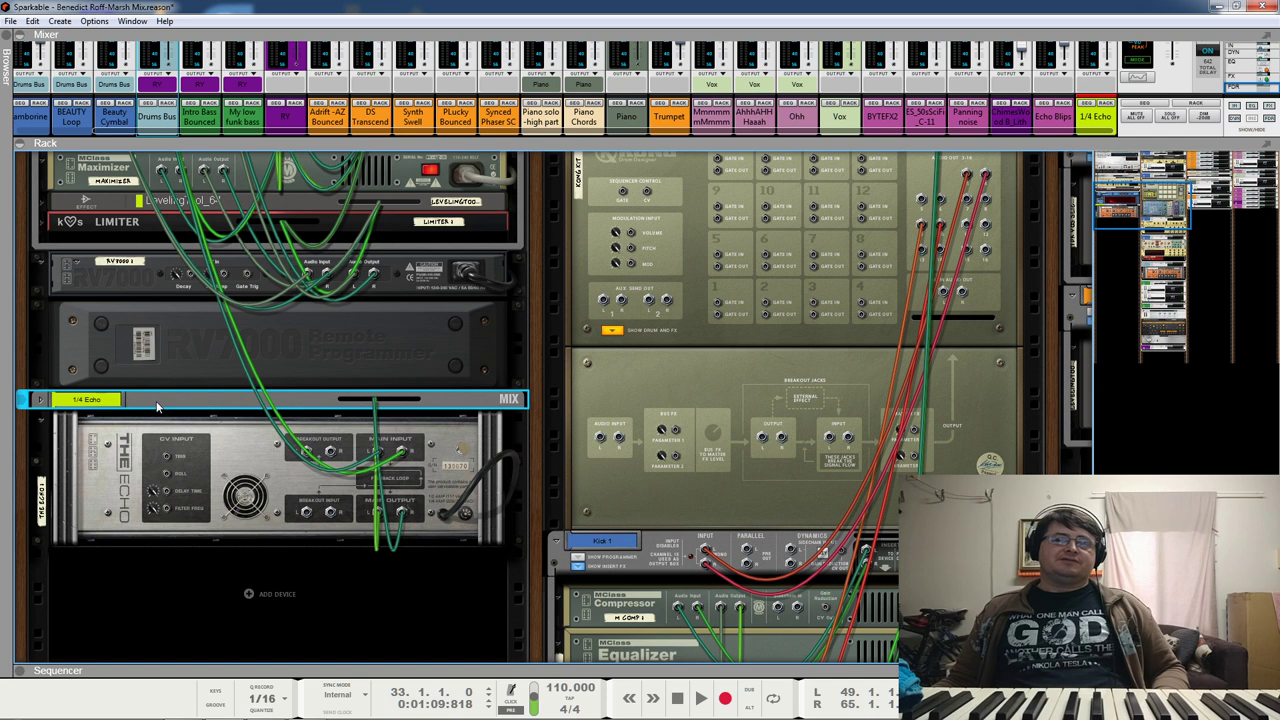
{"action": "left_click", "coordinate": [38, 401]}
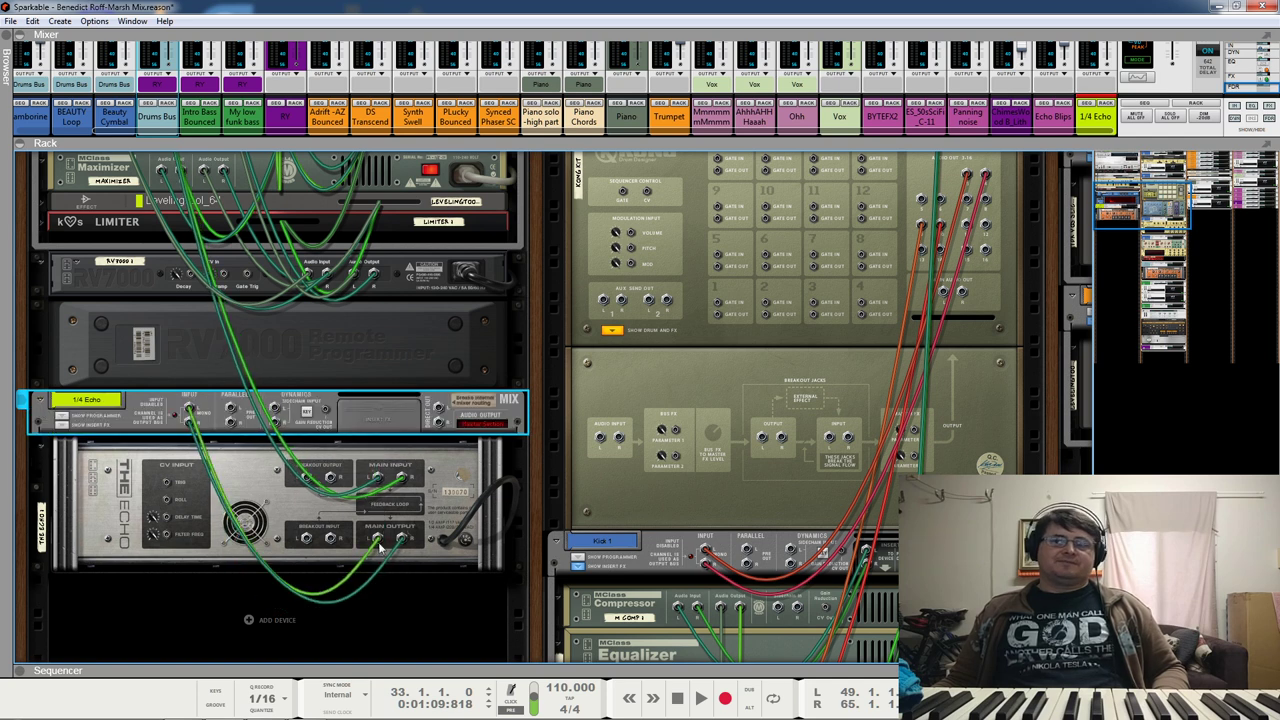
{"action": "left_click", "coordinate": [39, 401]}
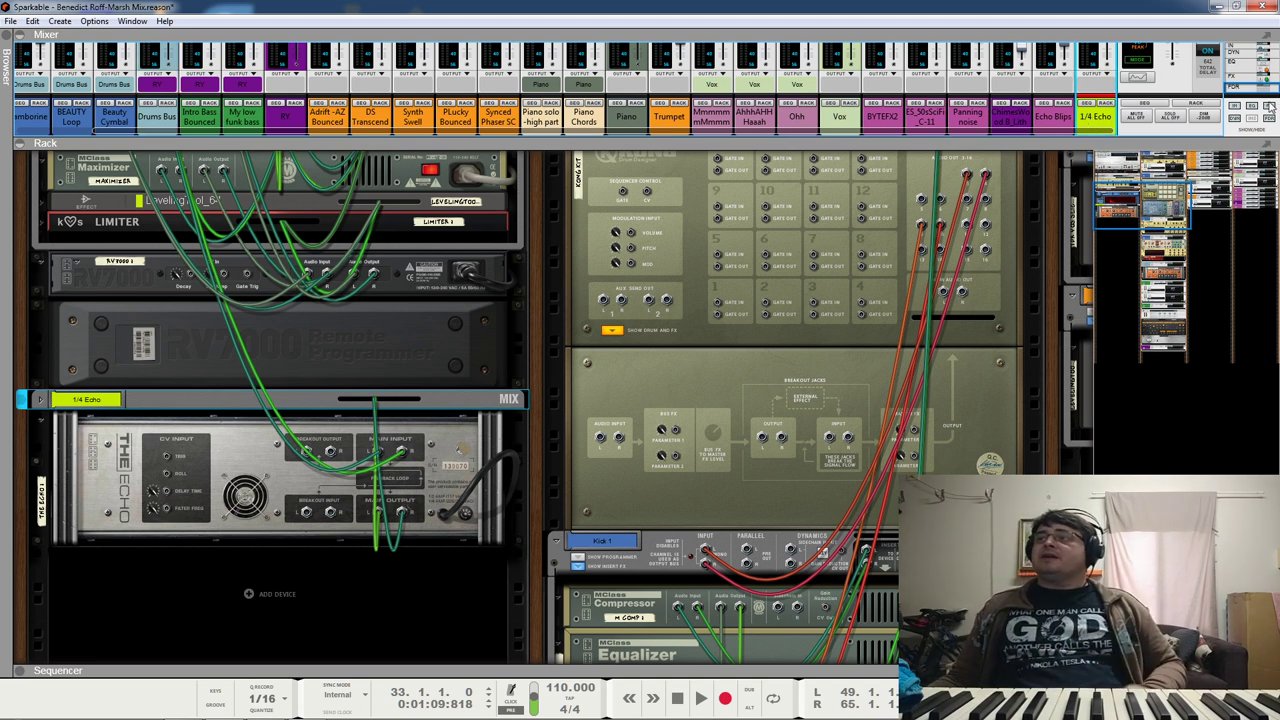
Step: Flip the Rack to its front side and enlarge the Mixer to show the channel sends and FX returns
{"action": "scroll", "coordinate": [283, 413], "scroll_direction": "up", "scroll_amount": 5}
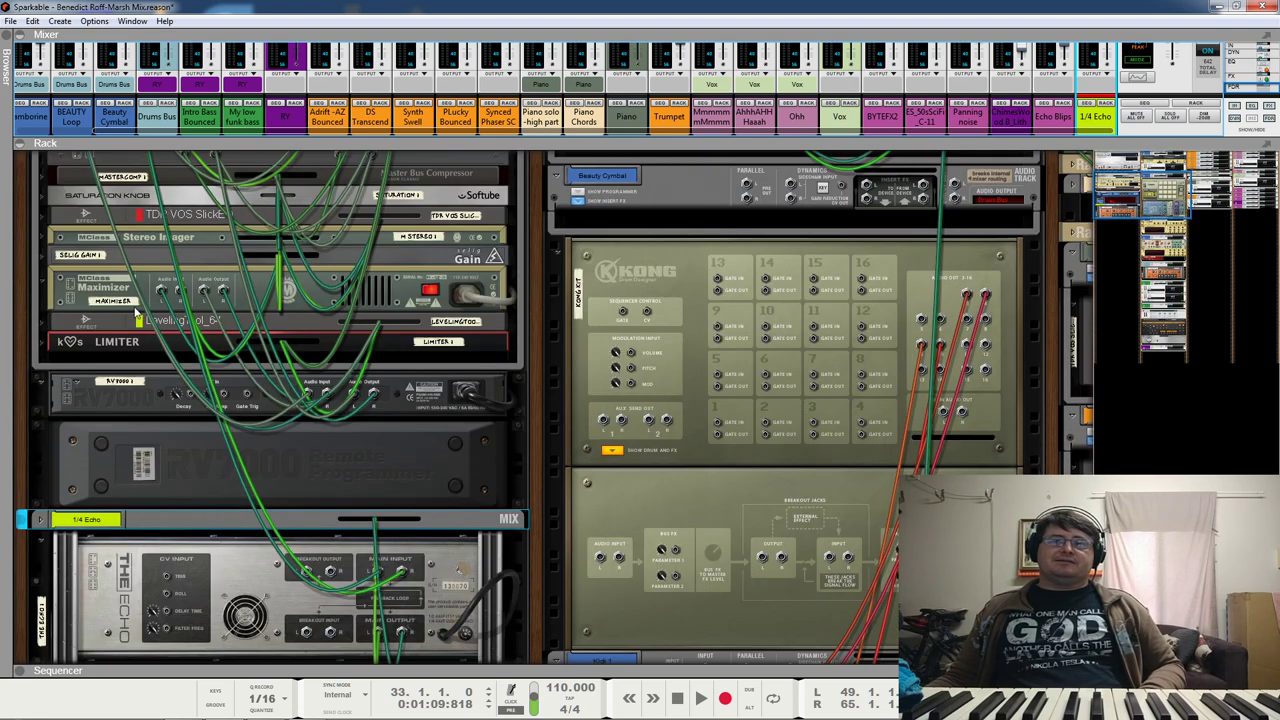
{"action": "key", "text": "Tab"}
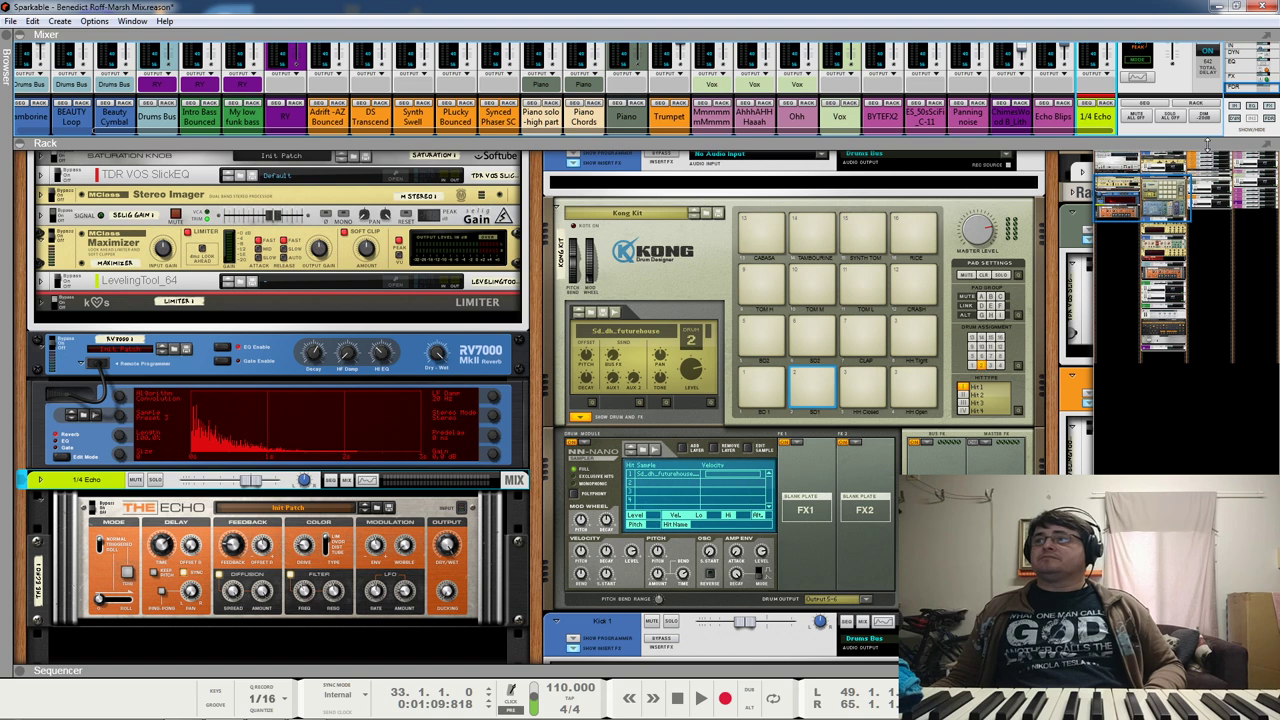
{"action": "left_click_drag", "start_coordinate": [1207, 145], "coordinate": [1207, 655]}
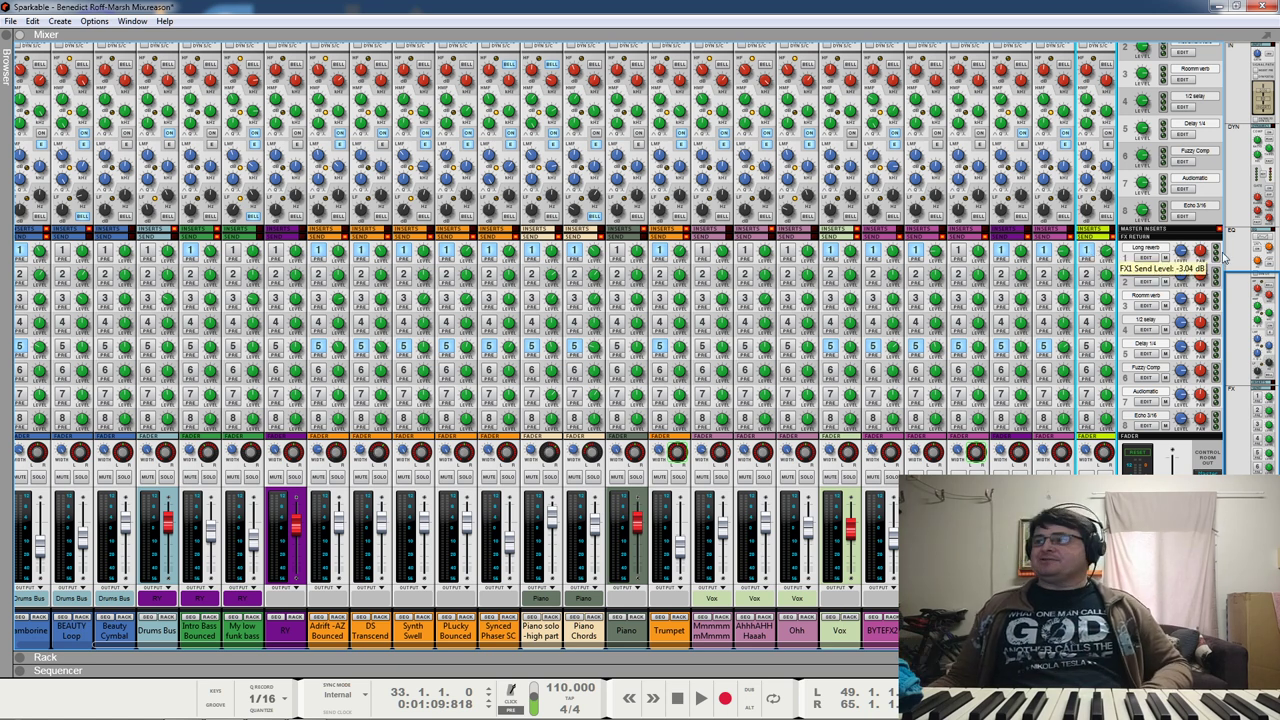
Step: Reopen the Rack below the Mixer and select the Trumpet channel strip
{"action": "left_click", "coordinate": [489, 658]}
{"action": "left_click_drag", "start_coordinate": [592, 455], "coordinate": [655, 262]}
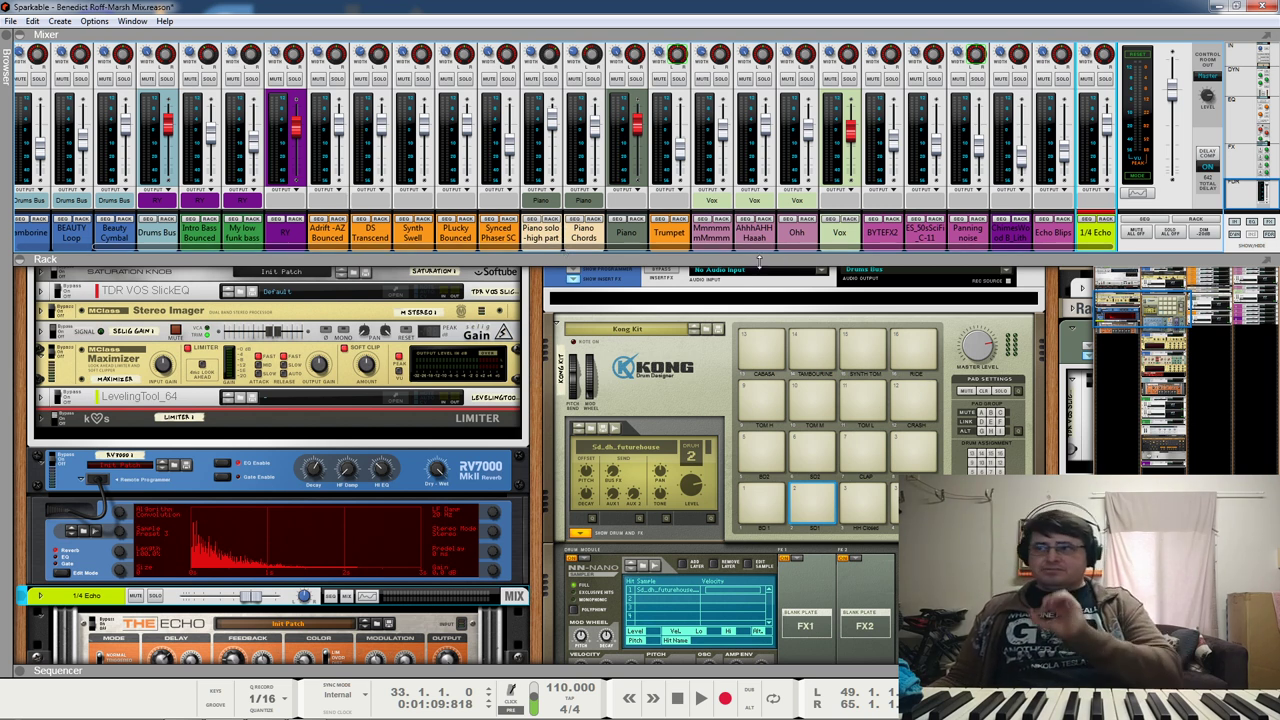
{"action": "left_click", "coordinate": [676, 238]}
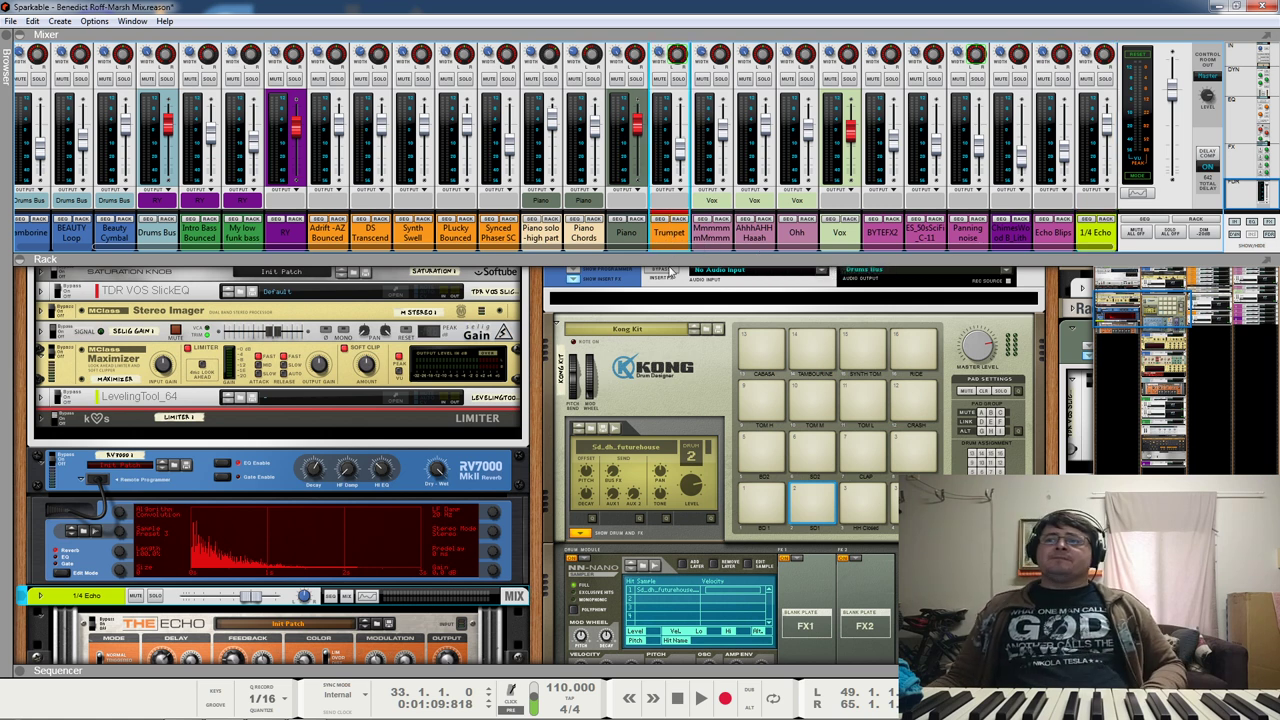
Step: Solo the Trumpet track in the full-size Sequencer and audition it from bar 35 and from bar 77
{"action": "left_click", "coordinate": [22, 263]}
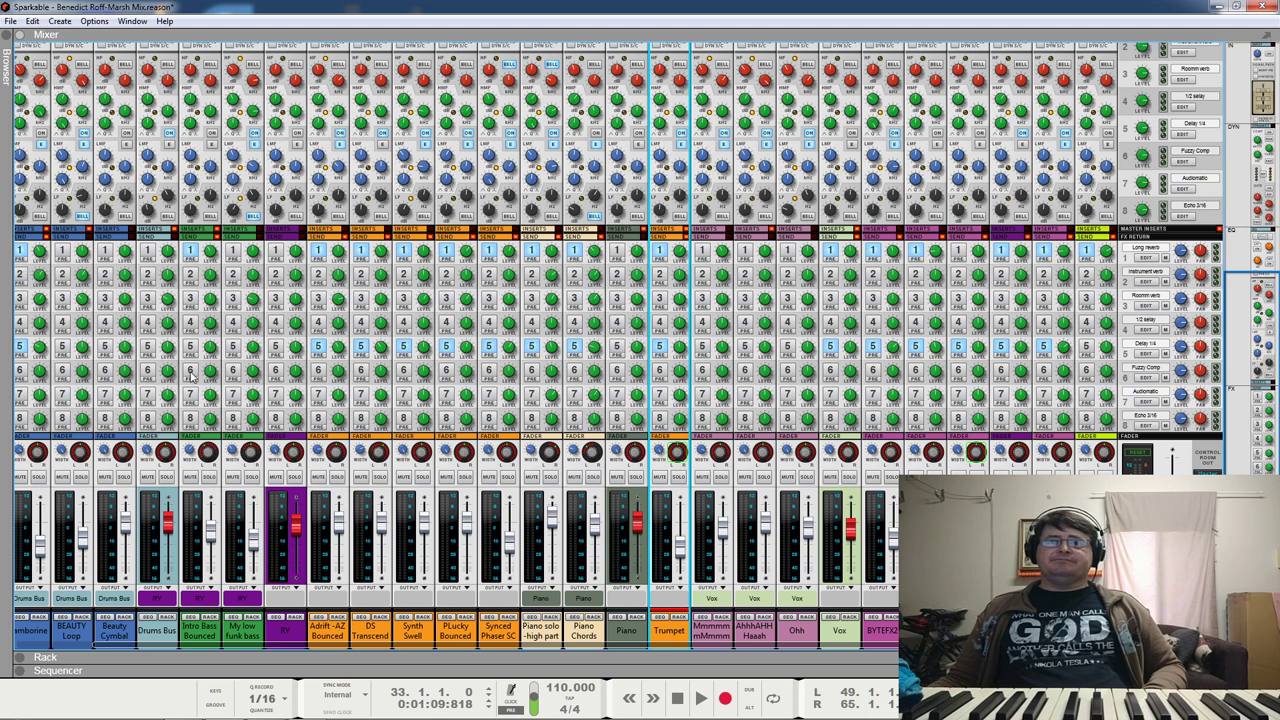
{"action": "left_click", "coordinate": [333, 670]}
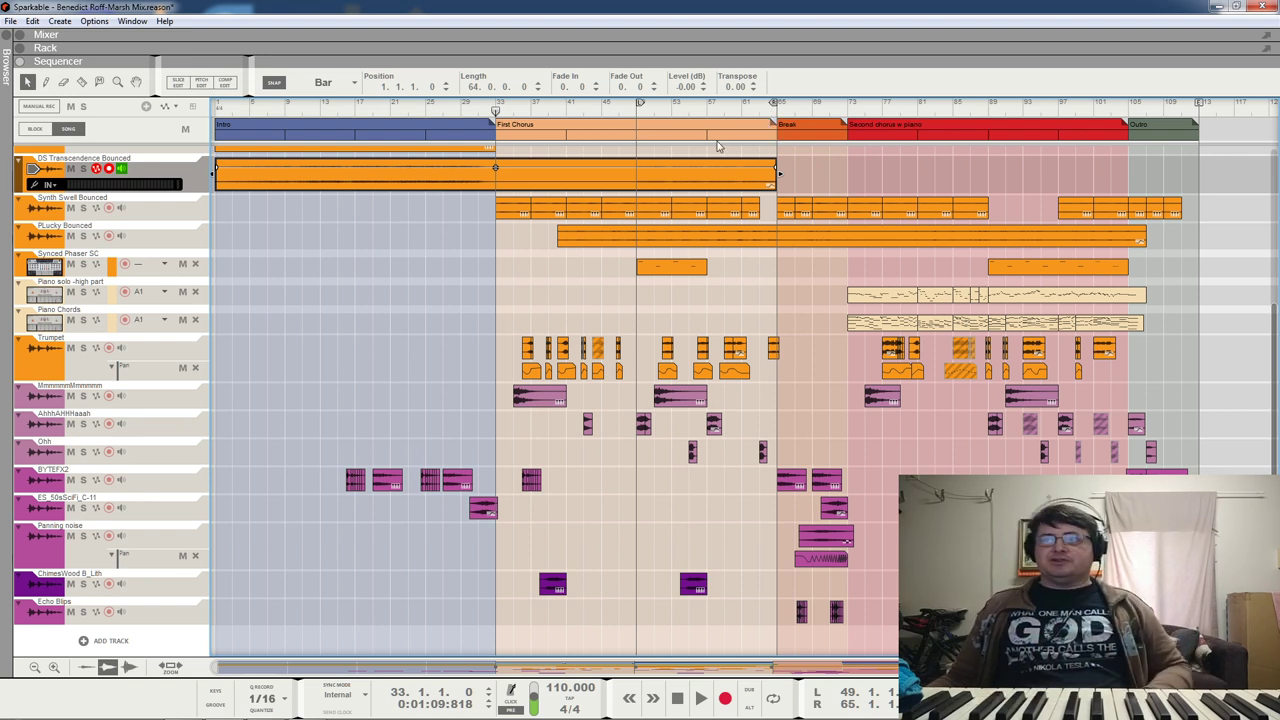
{"action": "left_click", "coordinate": [513, 110]}
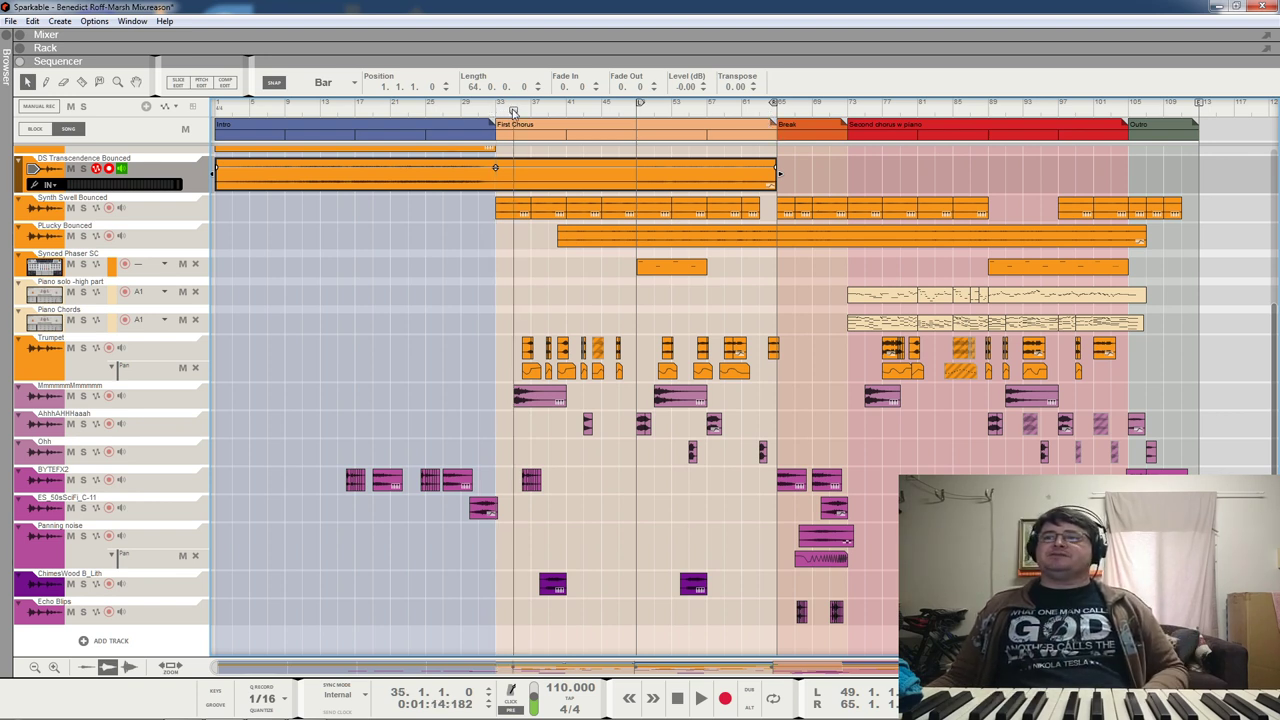
{"action": "left_click", "coordinate": [84, 348]}
{"action": "key", "text": "space"}
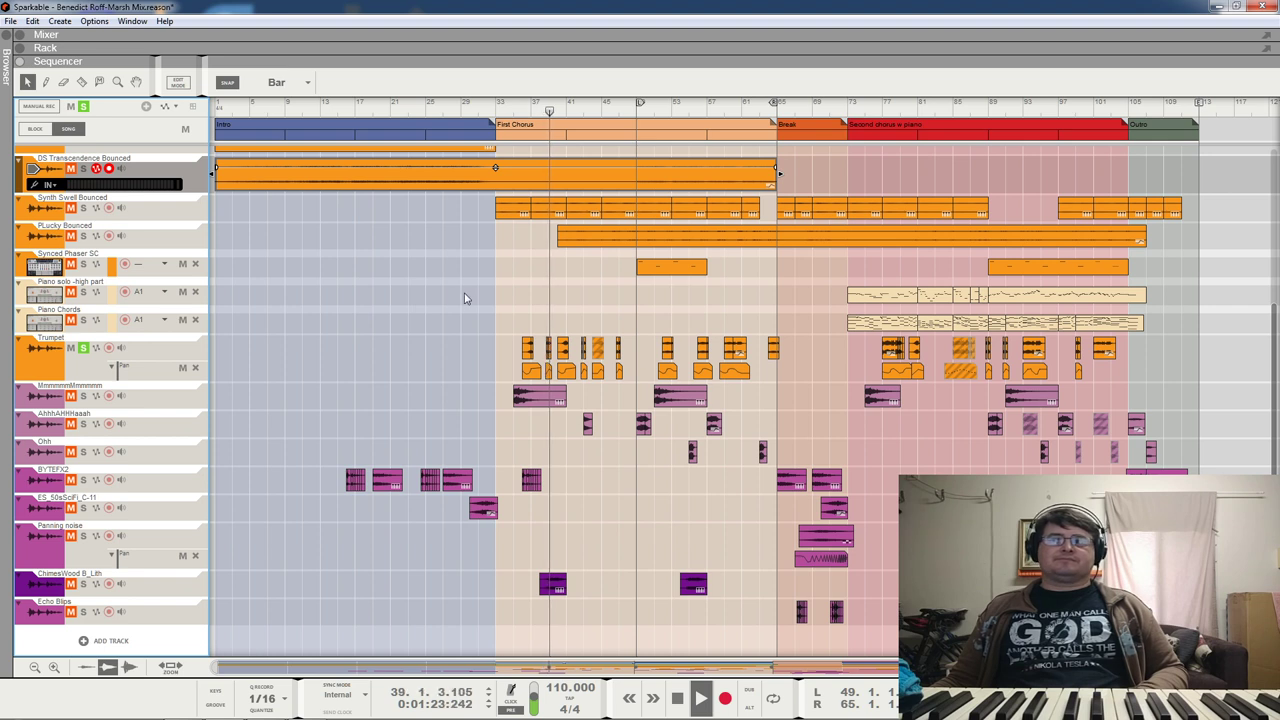
{"action": "key", "text": "space"}
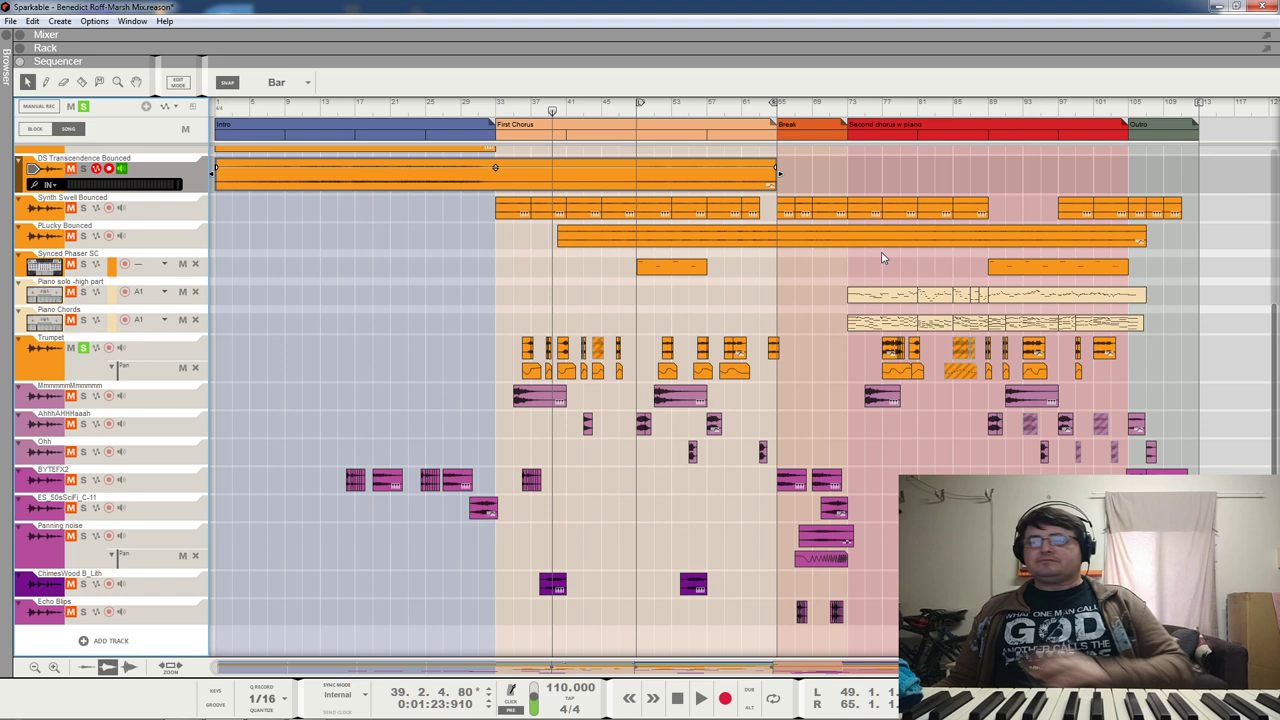
{"action": "left_click", "coordinate": [884, 114]}
{"action": "key", "text": "space"}
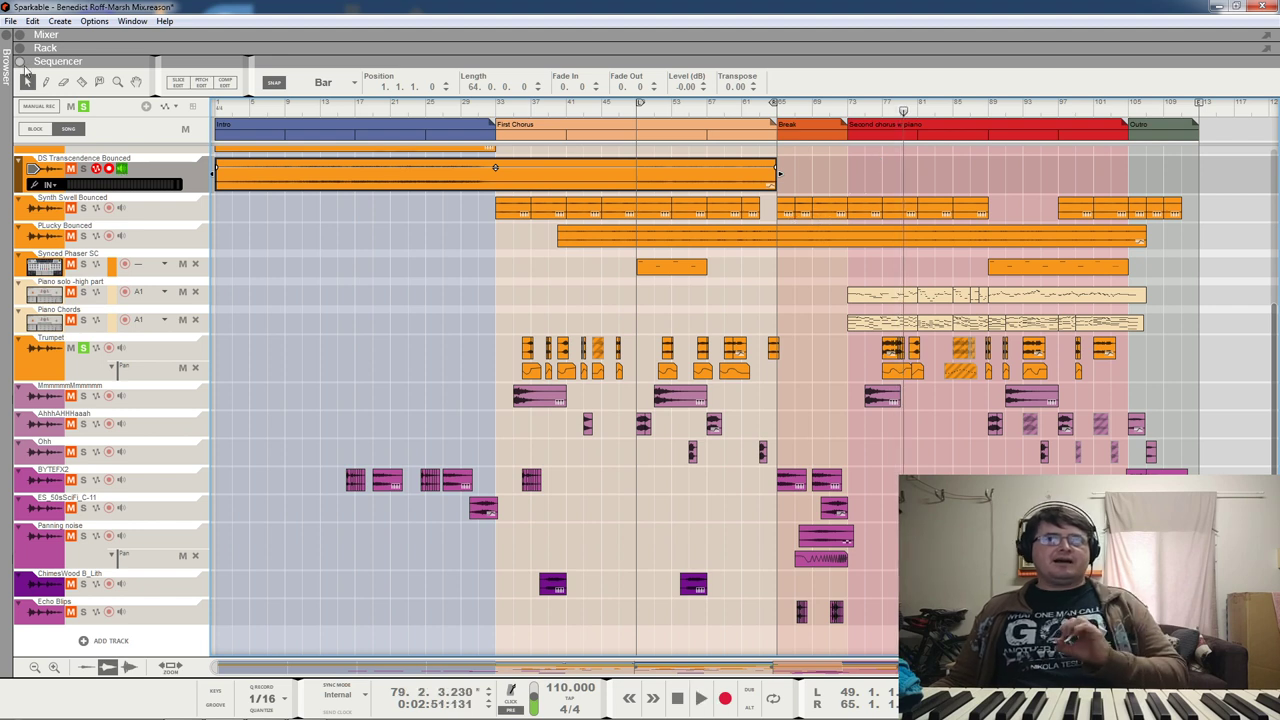
Step: Show the Rack above the Sequencer, select the Trumpet track and its LevelingTool_64 insert device
{"action": "left_click_drag", "start_coordinate": [40, 61], "coordinate": [130, 426]}
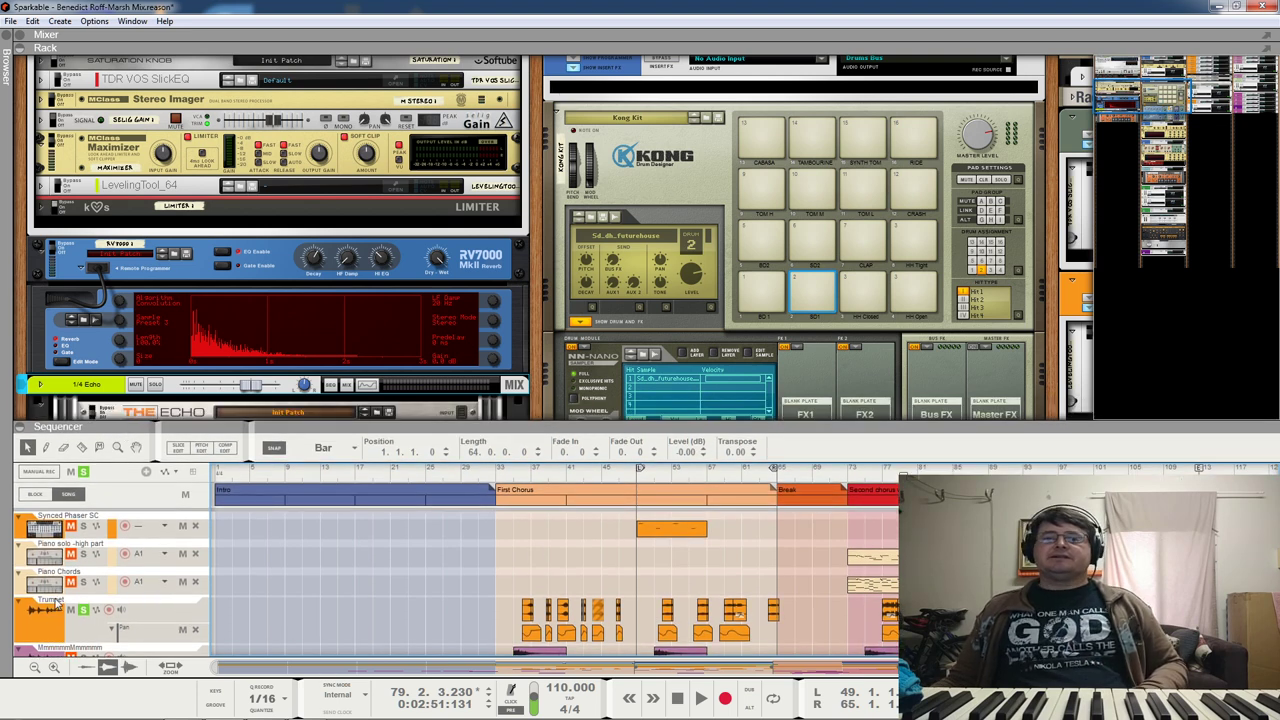
{"action": "left_click", "coordinate": [165, 615]}
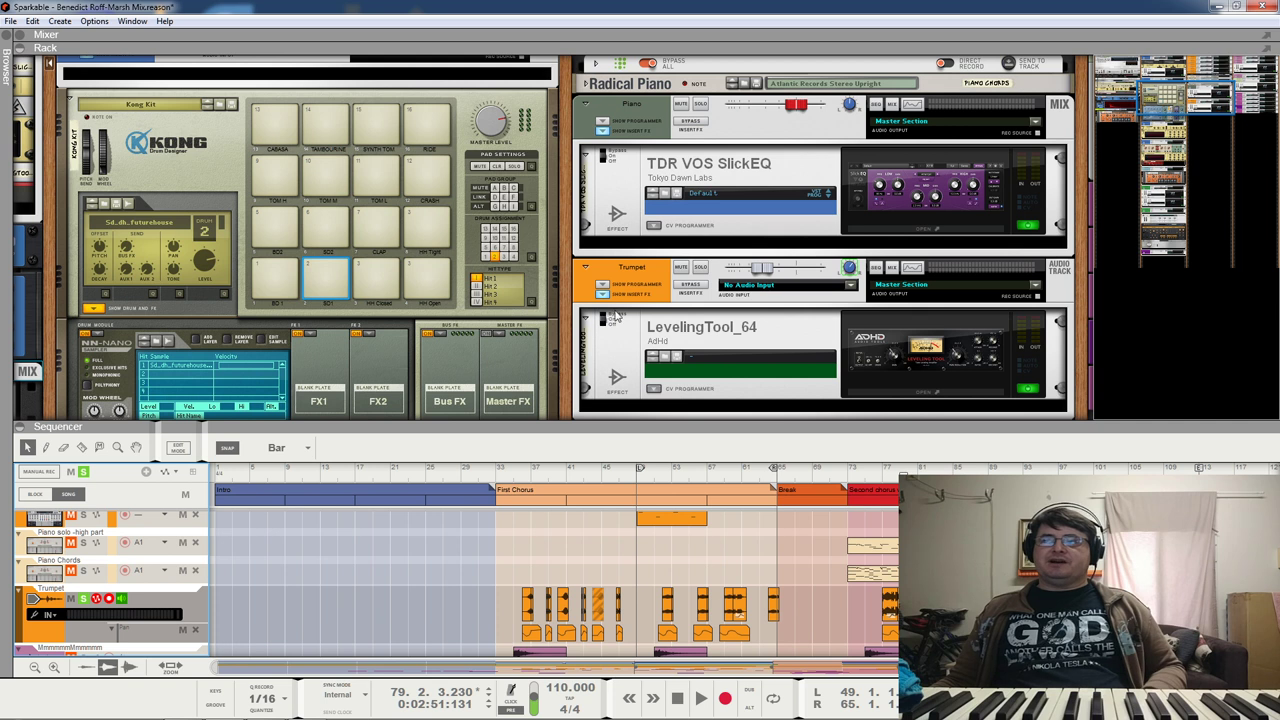
{"action": "left_click", "coordinate": [616, 320]}
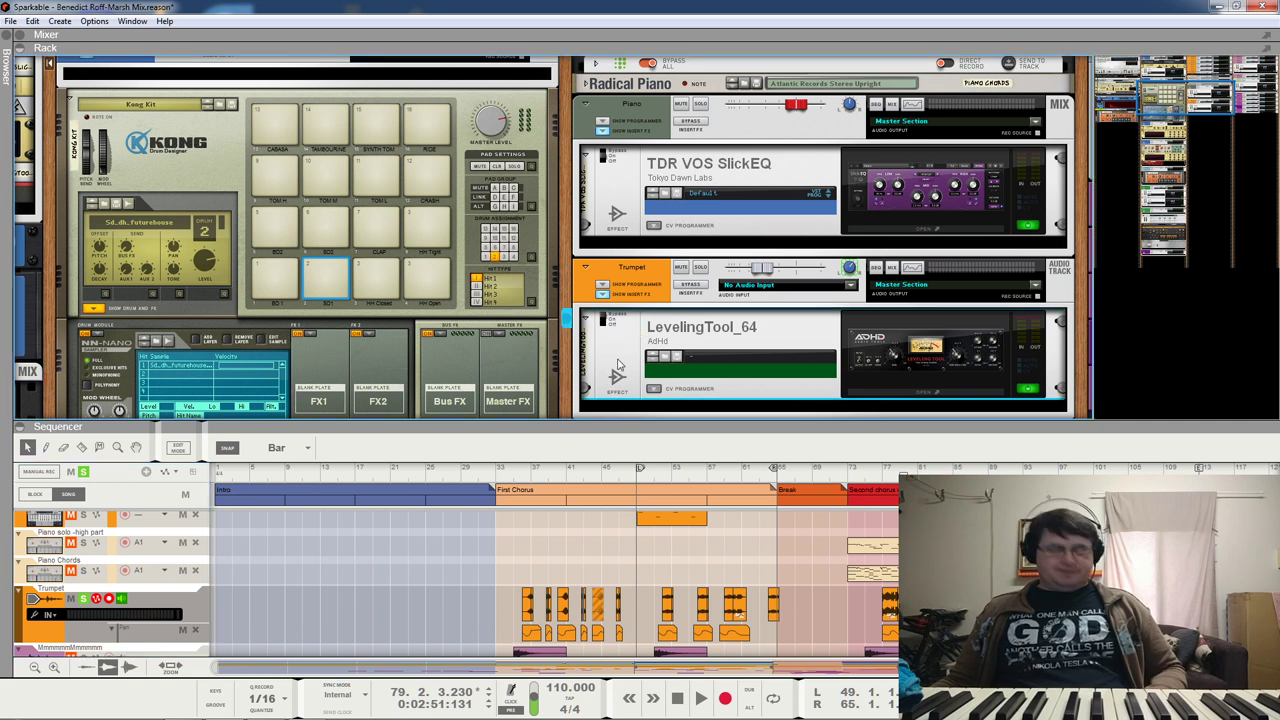
Step: Set the loop from bar 77 to bar 96, enable looping and play the soloed Trumpet from bar 77
{"action": "left_click", "coordinate": [887, 482]}
{"action": "left_click", "coordinate": [912, 468], "text": "alt"}
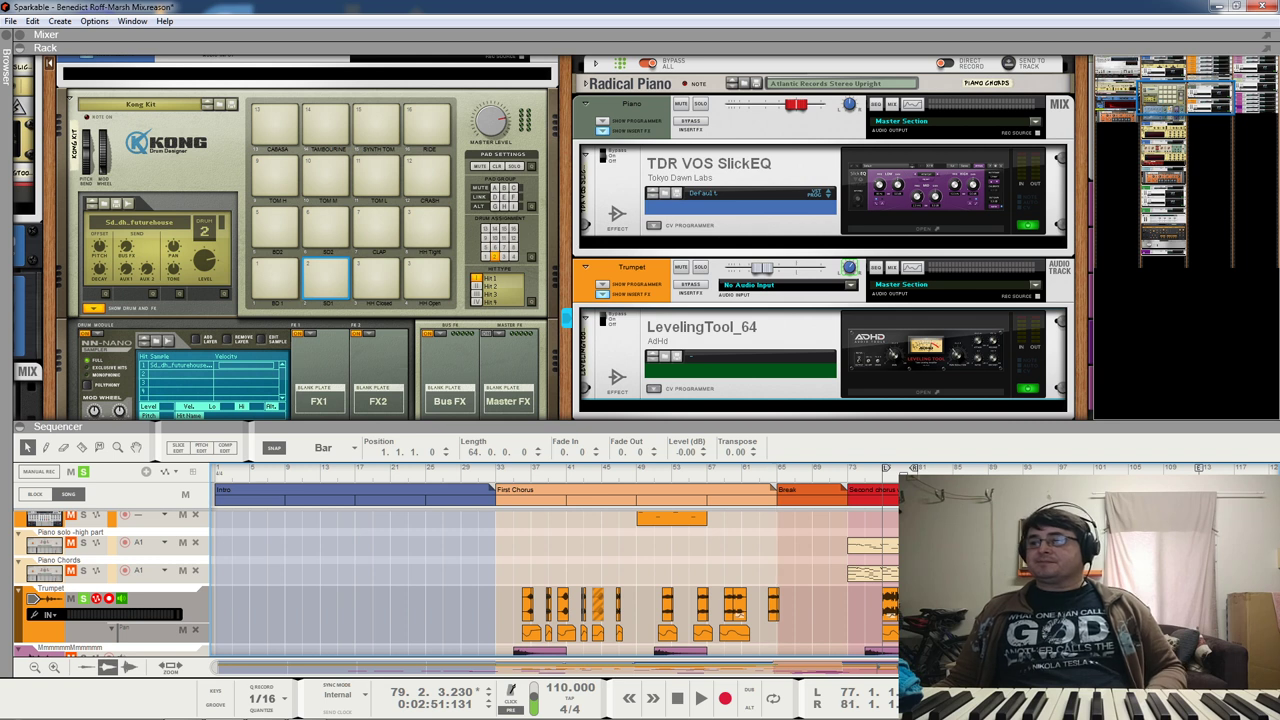
{"action": "left_click_drag", "start_coordinate": [913, 468], "coordinate": [1046, 468]}
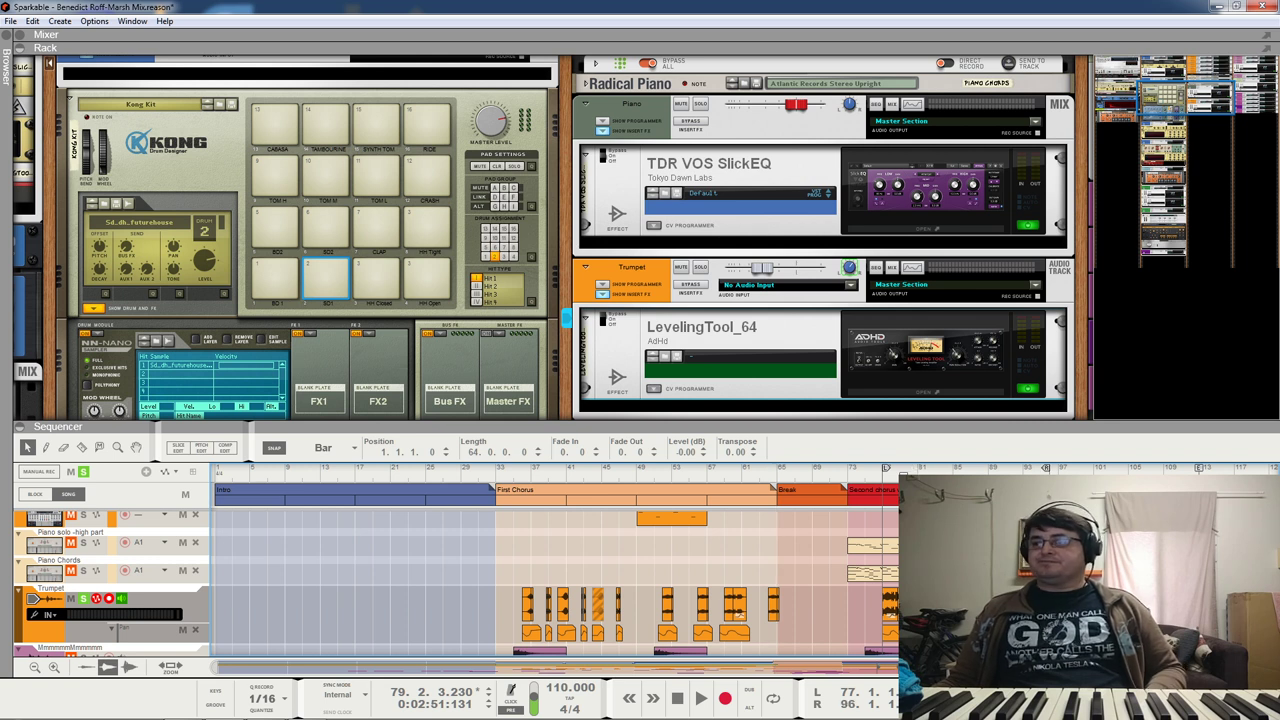
{"action": "key", "text": "l"}
{"action": "left_click", "coordinate": [884, 478]}
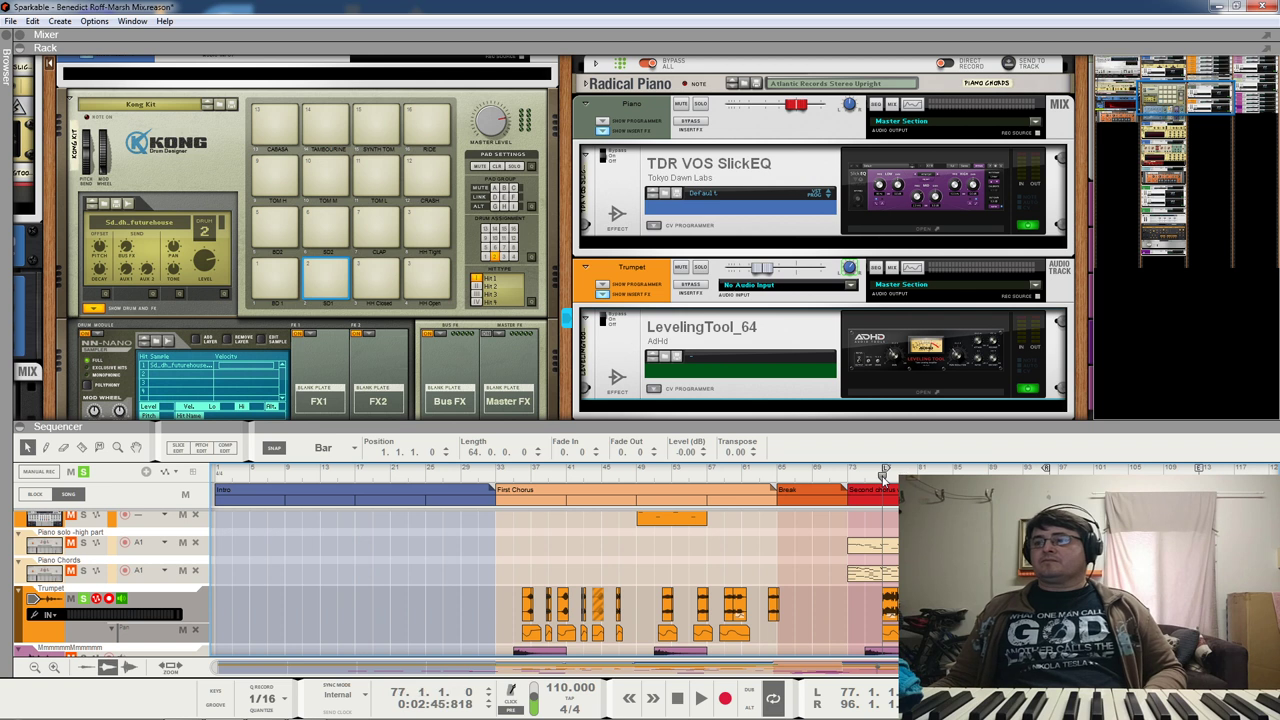
{"action": "key", "text": "space"}
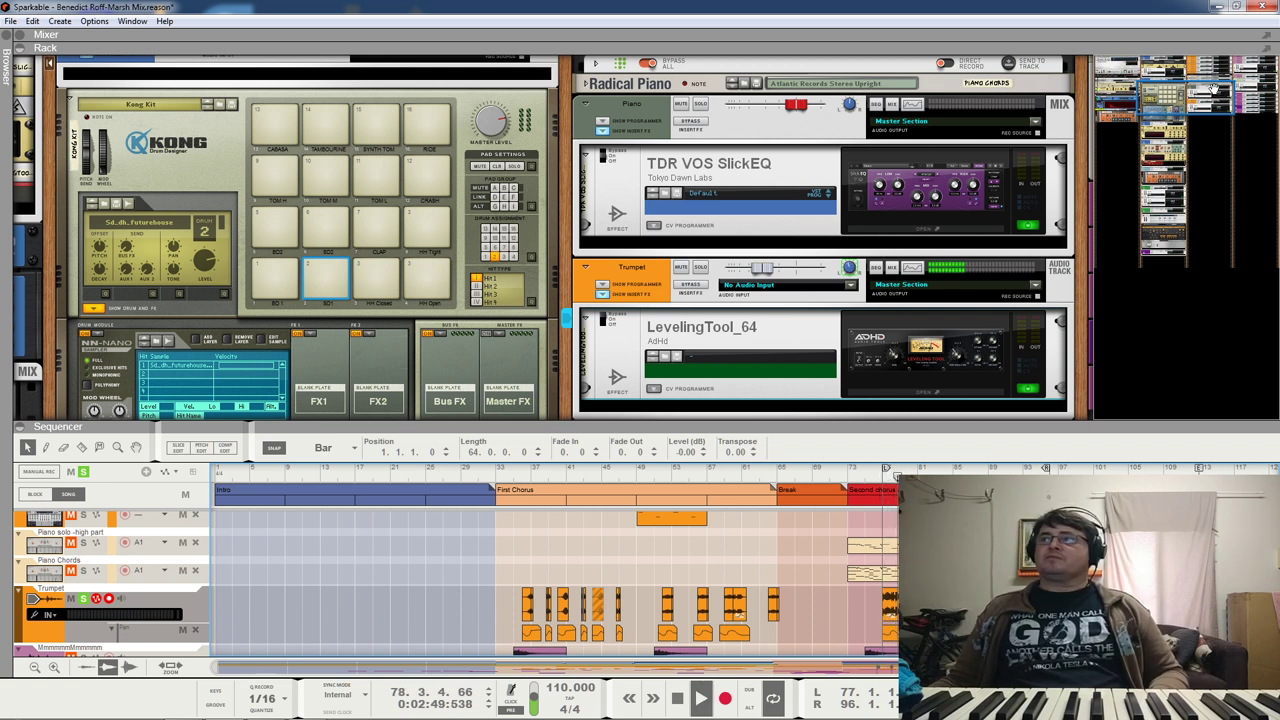
{"action": "key", "text": "space"}
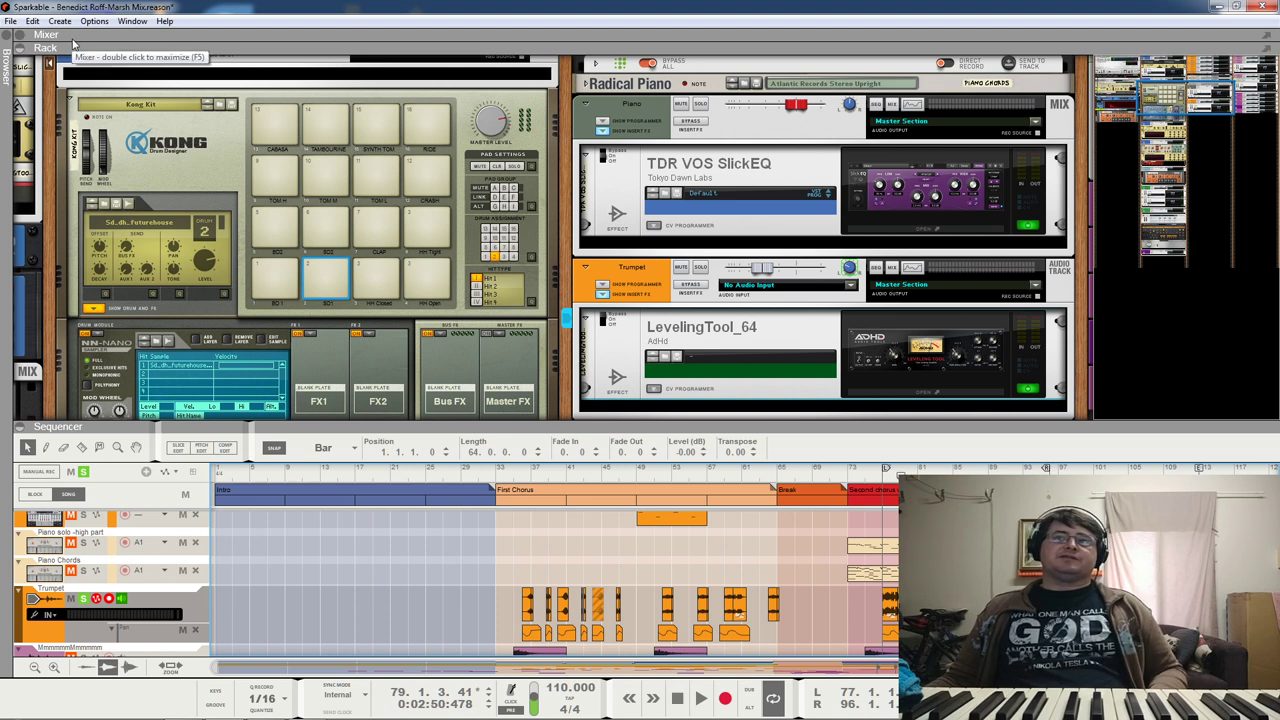
Step: Reopen the Mixer above the Rack and adjust the areas so Mixer, Rack and Sequencer all show
{"action": "left_click_drag", "start_coordinate": [72, 44], "coordinate": [160, 303]}
{"action": "left_click_drag", "start_coordinate": [583, 424], "coordinate": [584, 445]}
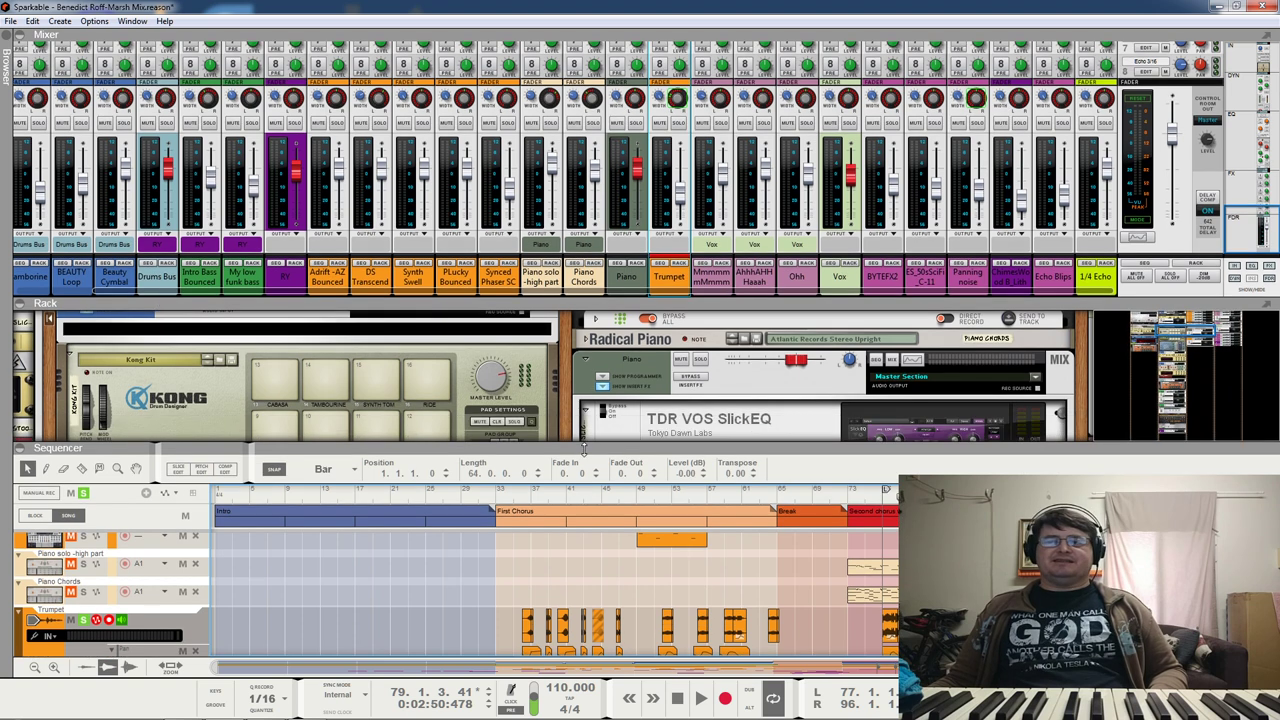
Step: Enlarge the Rack area by shortening the Mixer and Sequencer, and show the channels' send section in the Mixer
{"action": "scroll", "coordinate": [875, 601], "scroll_direction": "down", "scroll_amount": 3}
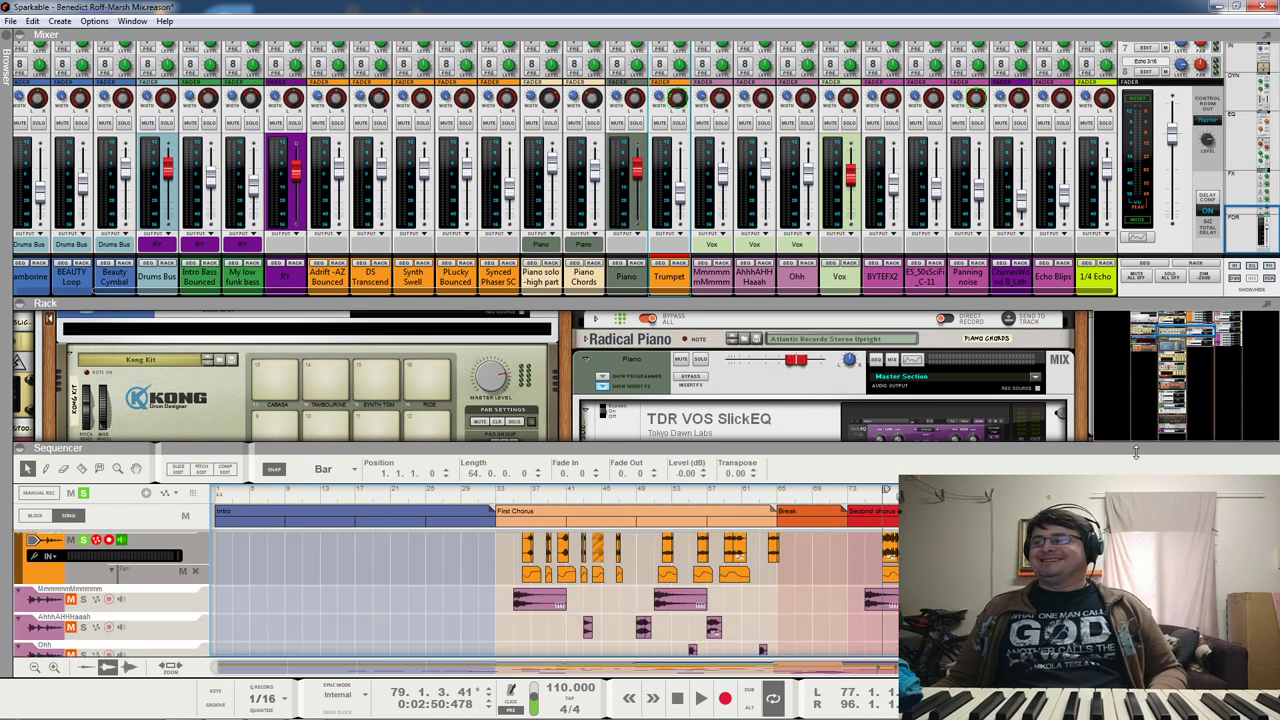
{"action": "left_click_drag", "start_coordinate": [980, 453], "coordinate": [980, 491]}
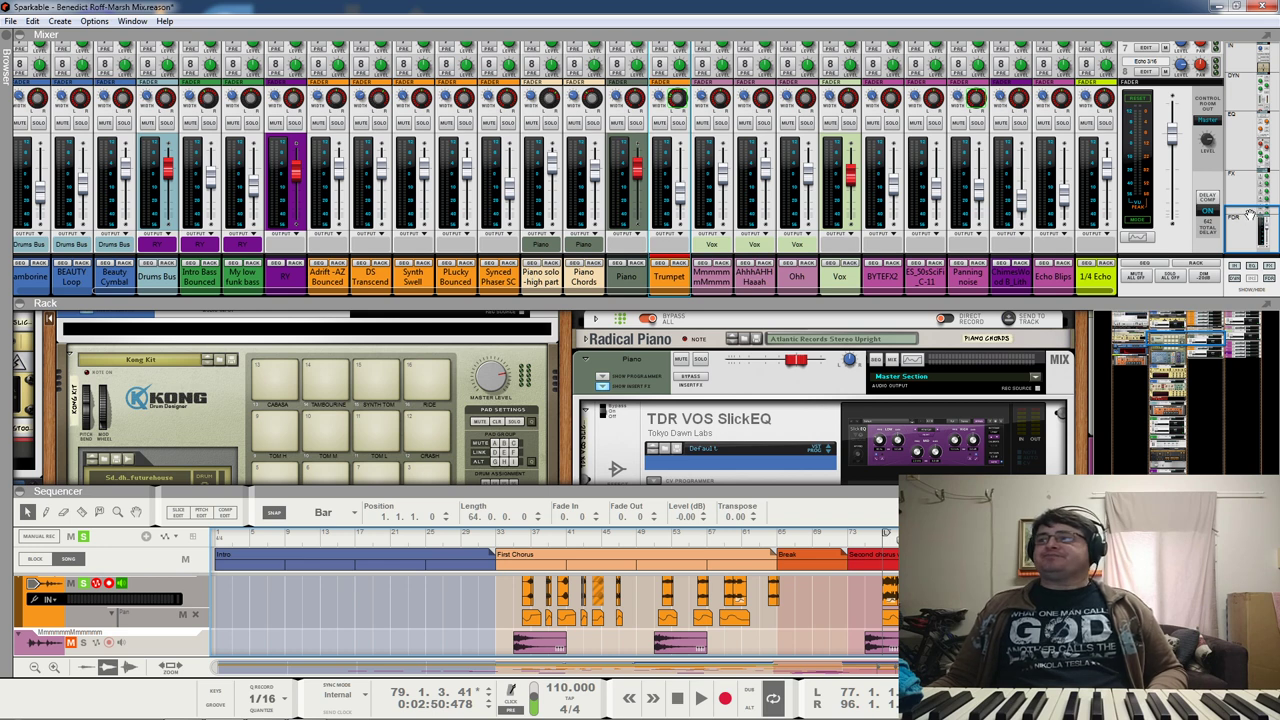
{"action": "left_click_drag", "start_coordinate": [1243, 281], "coordinate": [1243, 258]}
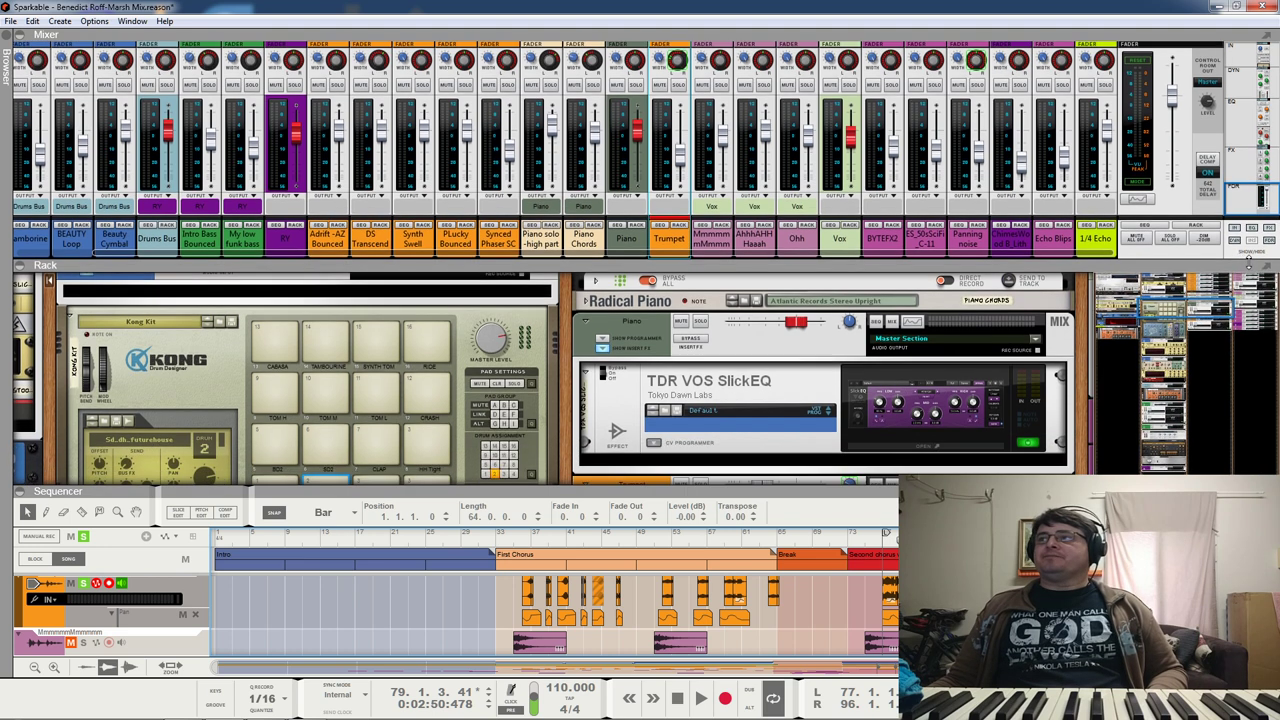
{"action": "scroll", "coordinate": [712, 89], "scroll_direction": "up", "scroll_amount": 5}
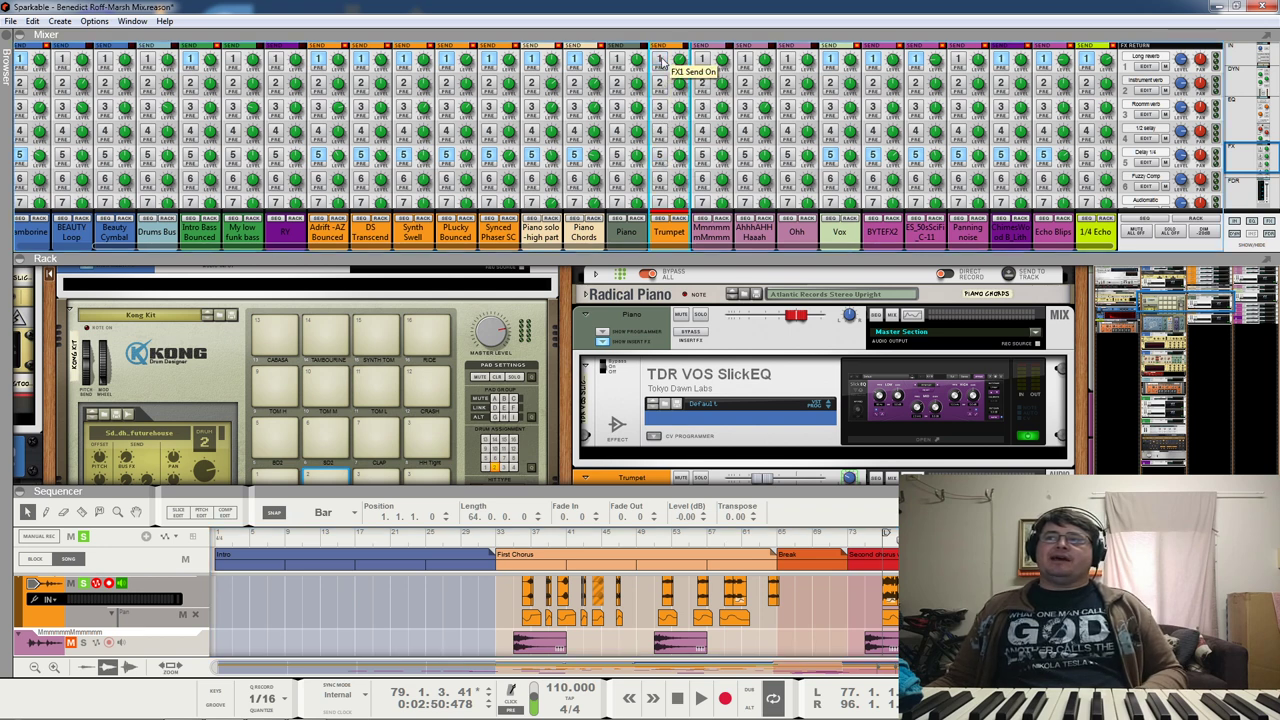
Step: Zoom in on the Trumpet clip at the start of the second chorus and audition it from bar 77
{"action": "key", "text": "space"}
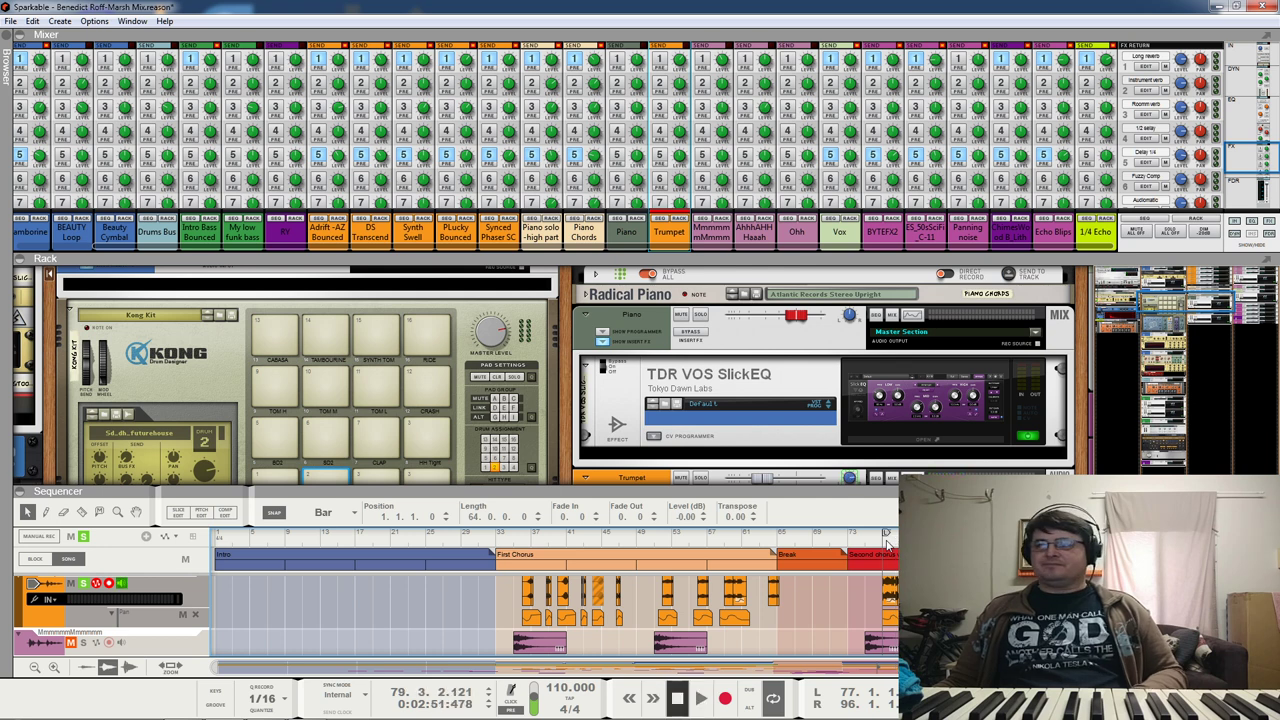
{"action": "left_click", "coordinate": [881, 590]}
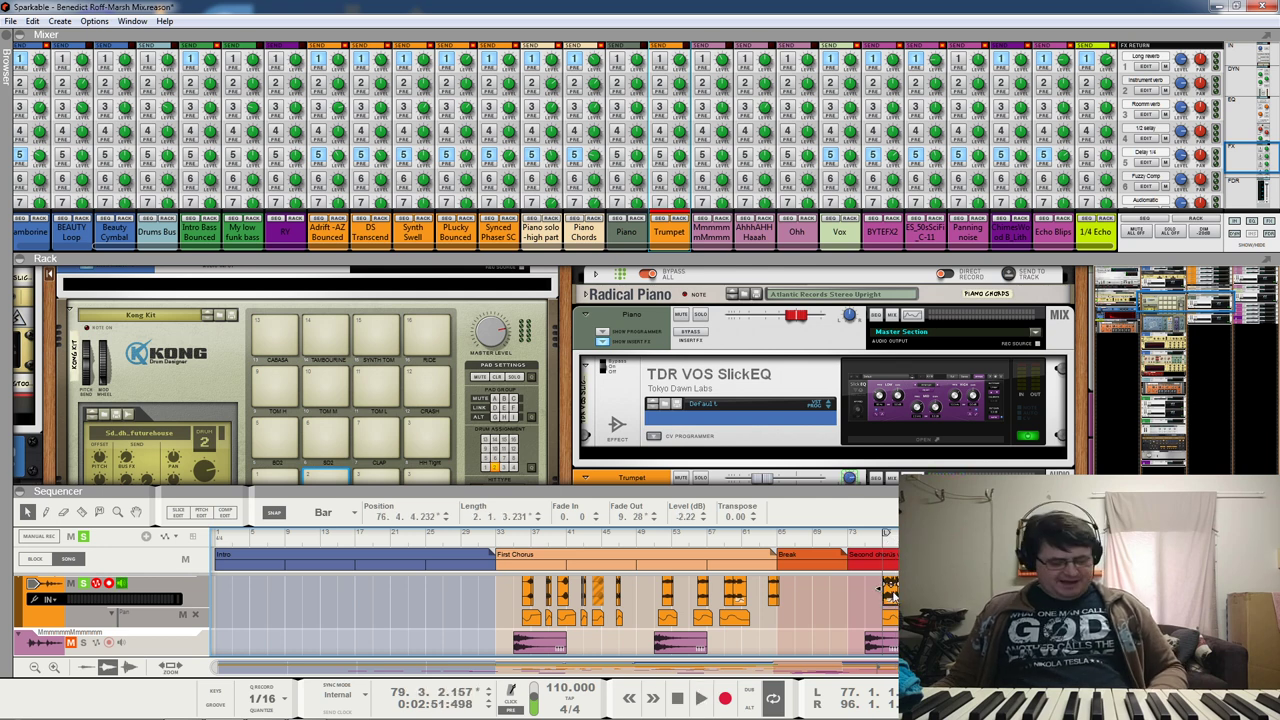
{"action": "double_click", "coordinate": [886, 592]}
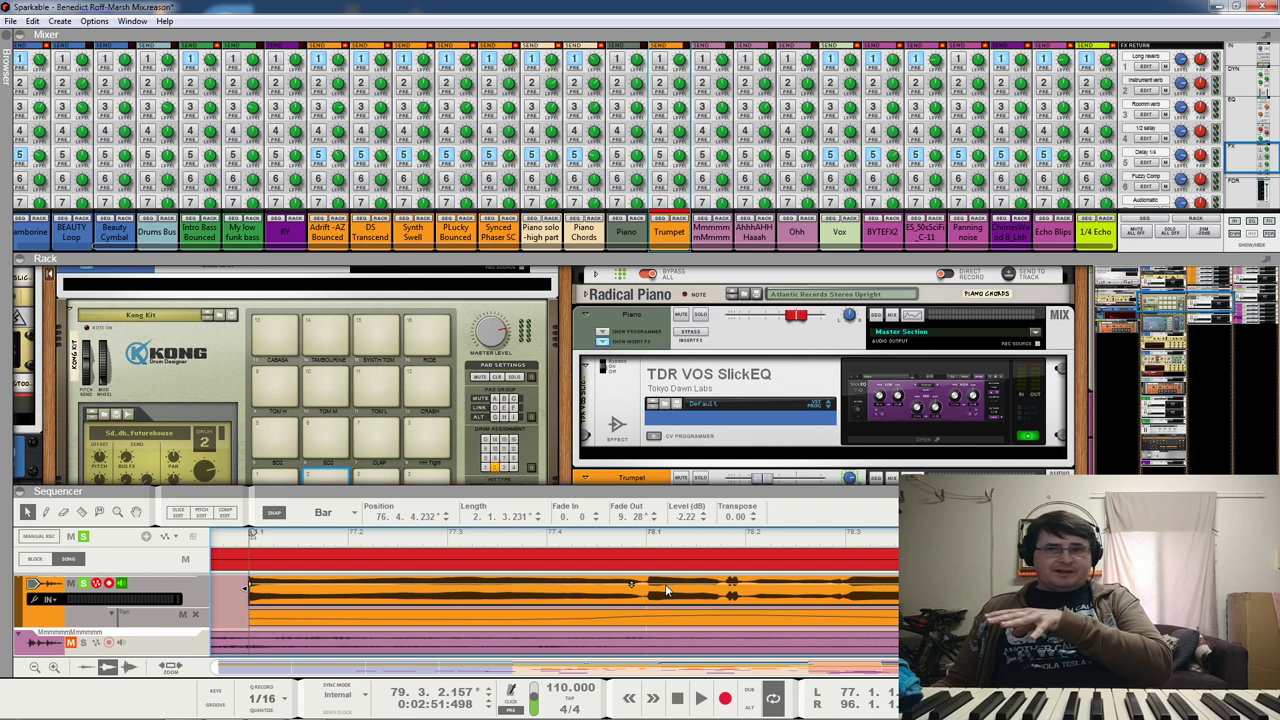
{"action": "left_click", "coordinate": [250, 538]}
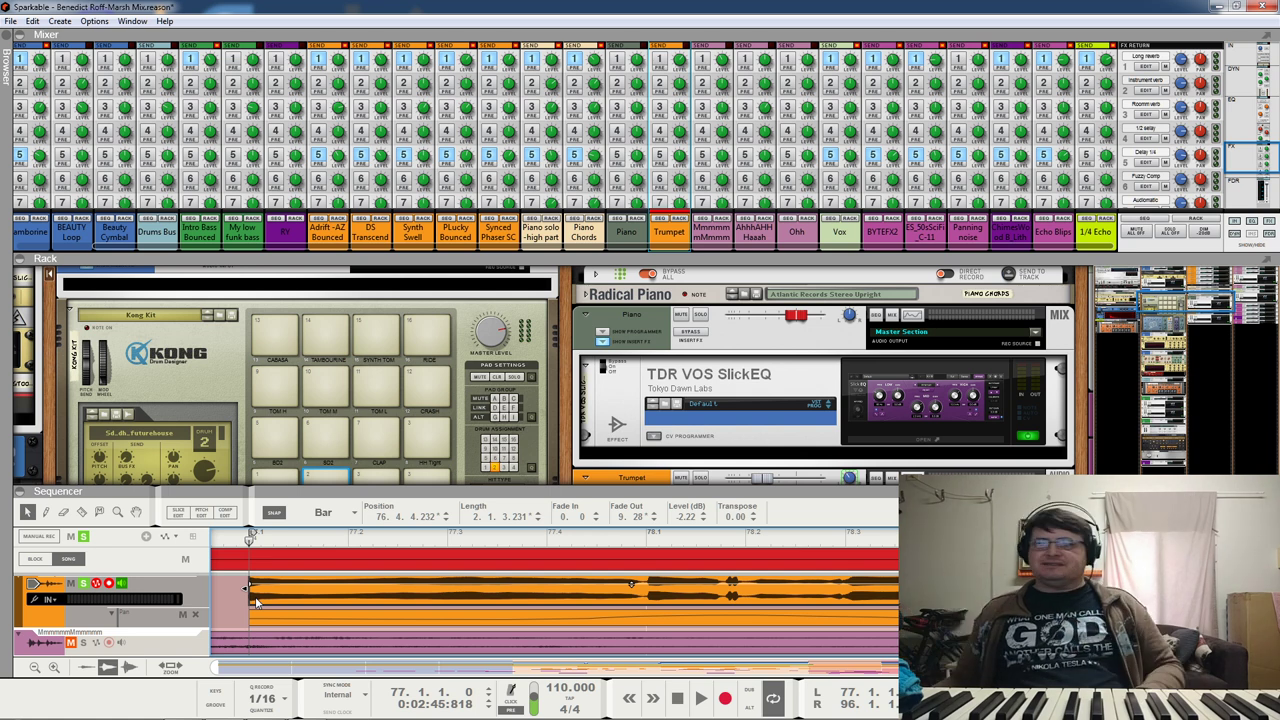
{"action": "key", "text": "space"}
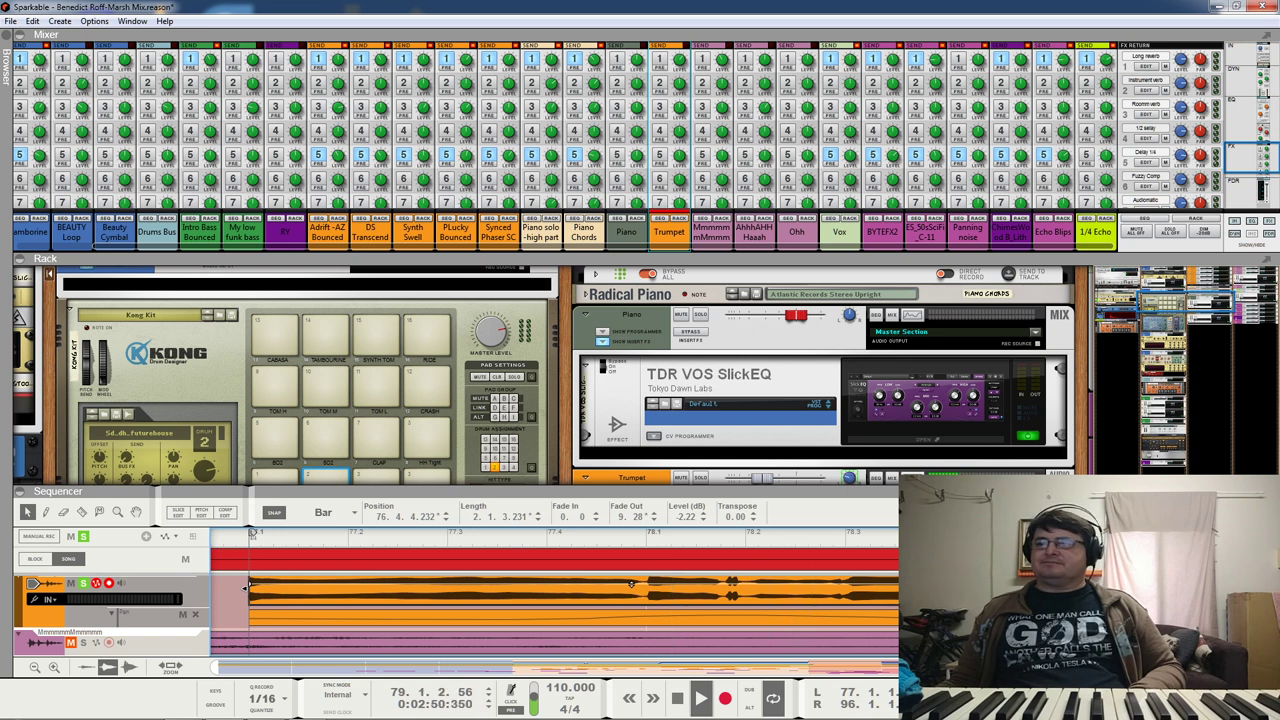
{"action": "key", "text": "space"}
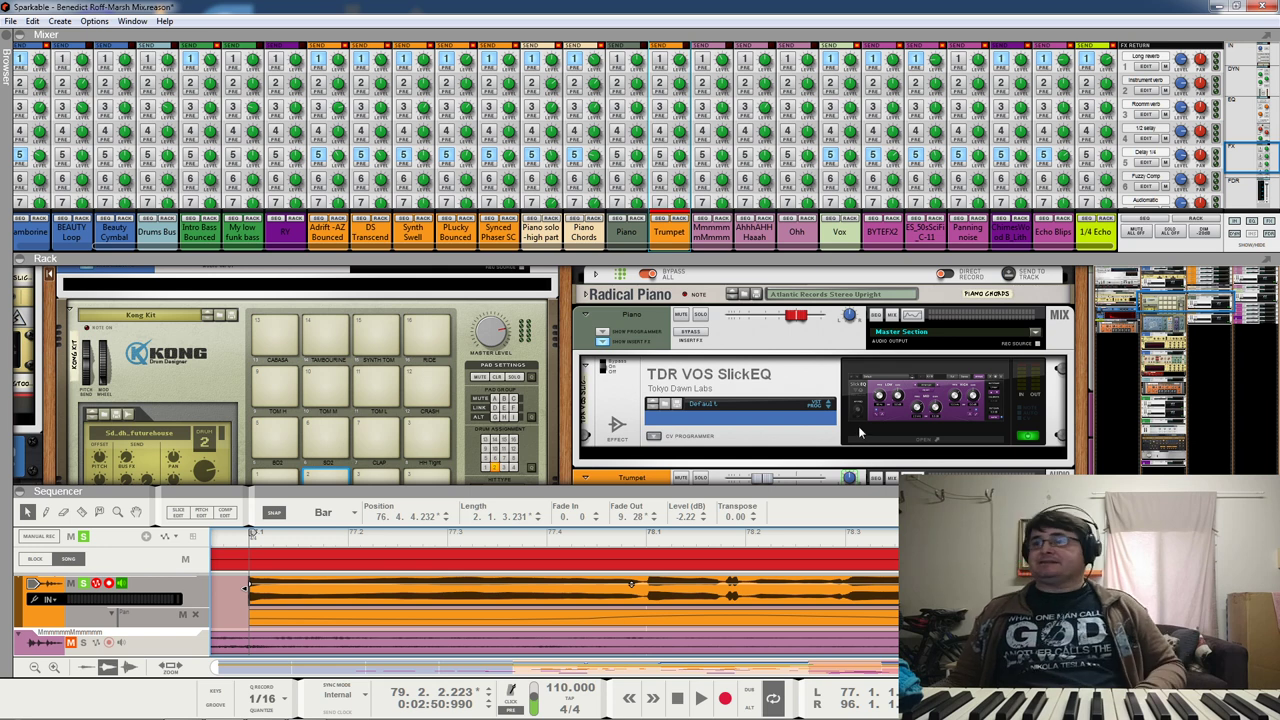
Step: Show the Trumpet's devices in the Rack, open its Spectrum EQ window and move it clear of them
{"action": "scroll", "coordinate": [826, 381], "scroll_direction": "down", "scroll_amount": 2}
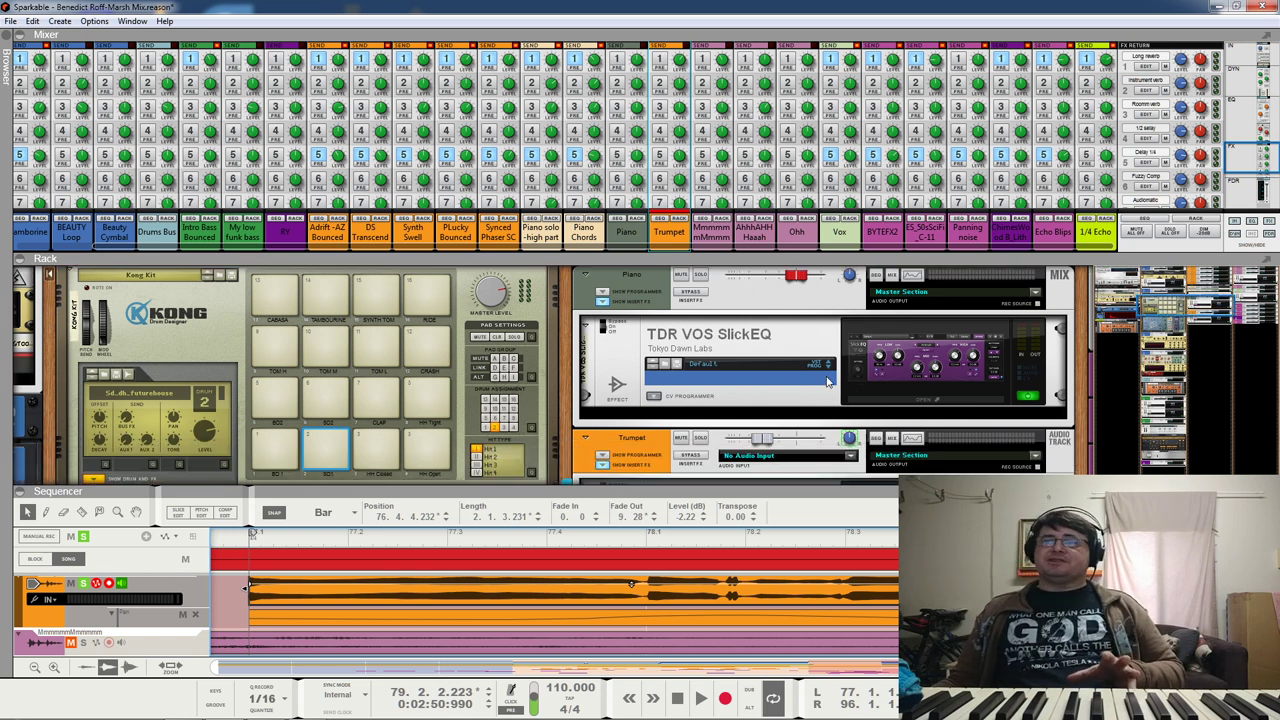
{"action": "scroll", "coordinate": [826, 381], "scroll_direction": "down", "scroll_amount": 5}
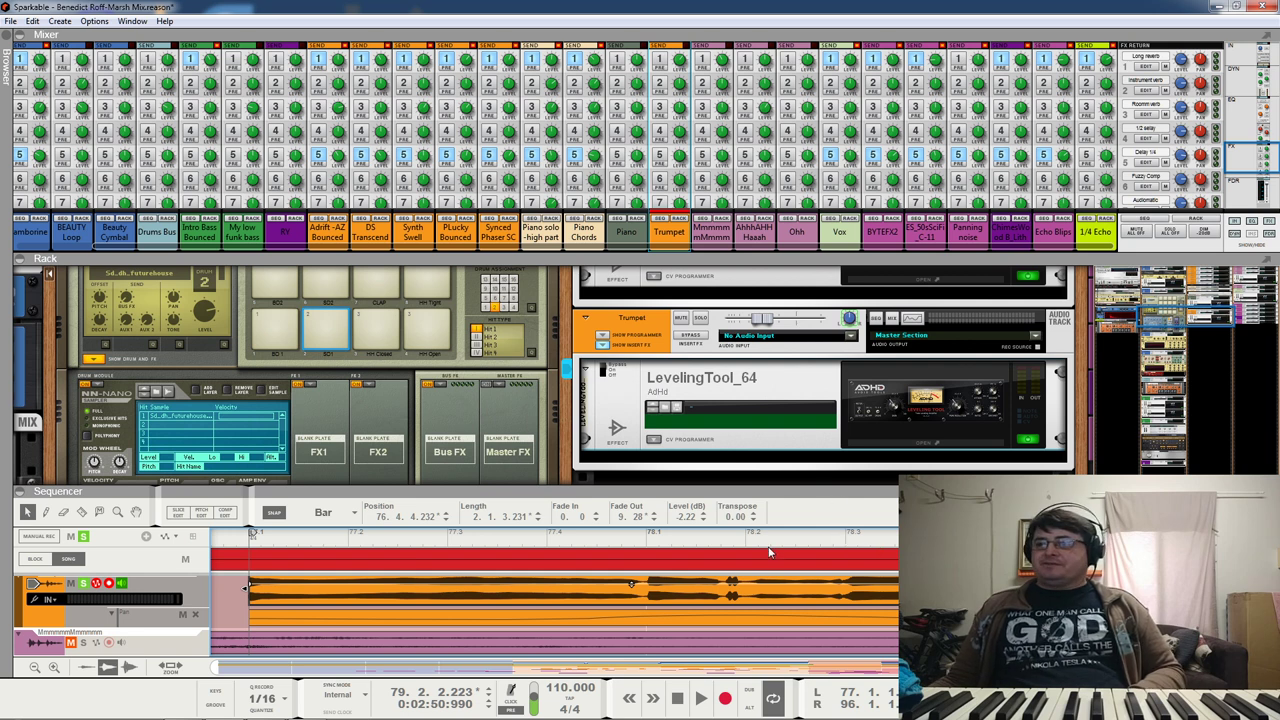
{"action": "key", "text": "F2"}
{"action": "left_click_drag", "start_coordinate": [607, 350], "coordinate": [248, 27]}
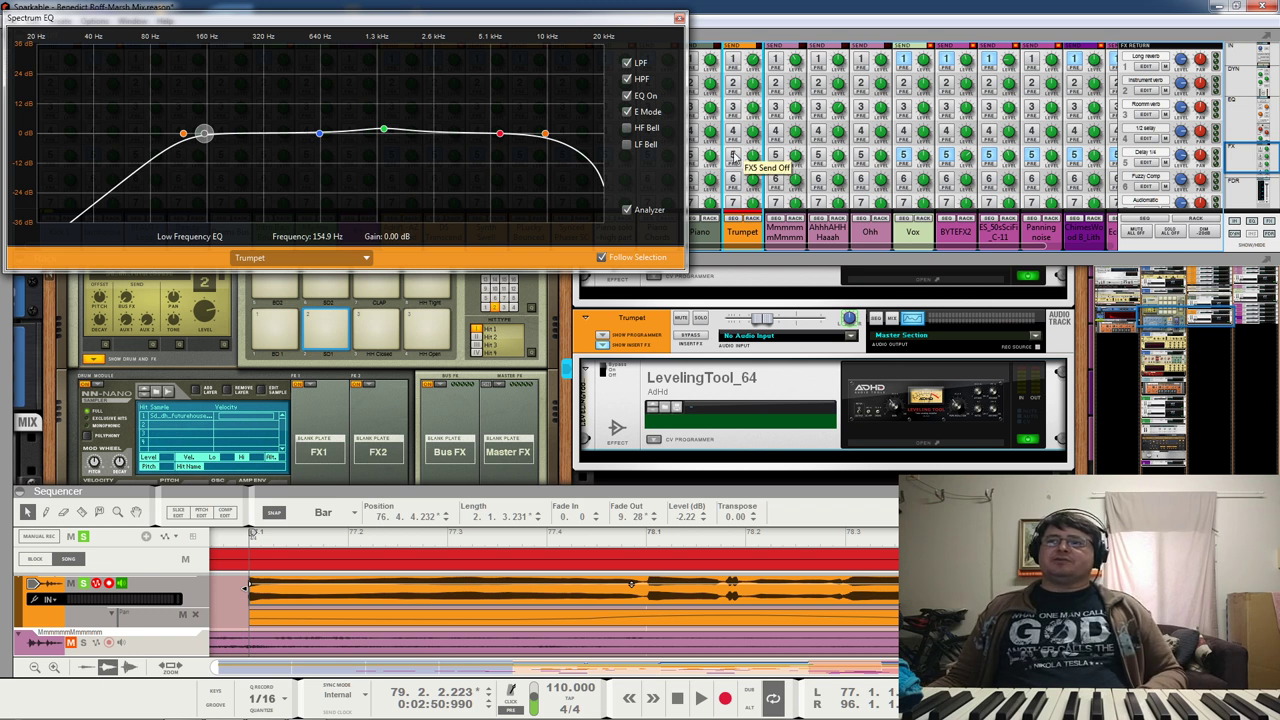
Step: Switch off the LPF, HPF and EQ on the Trumpet channel and play the track without them
{"action": "left_click", "coordinate": [628, 113]}
{"action": "left_click", "coordinate": [627, 96]}
{"action": "left_click", "coordinate": [627, 79]}
{"action": "left_click", "coordinate": [627, 63]}
{"action": "left_click", "coordinate": [627, 95]}
{"action": "left_click", "coordinate": [628, 113]}
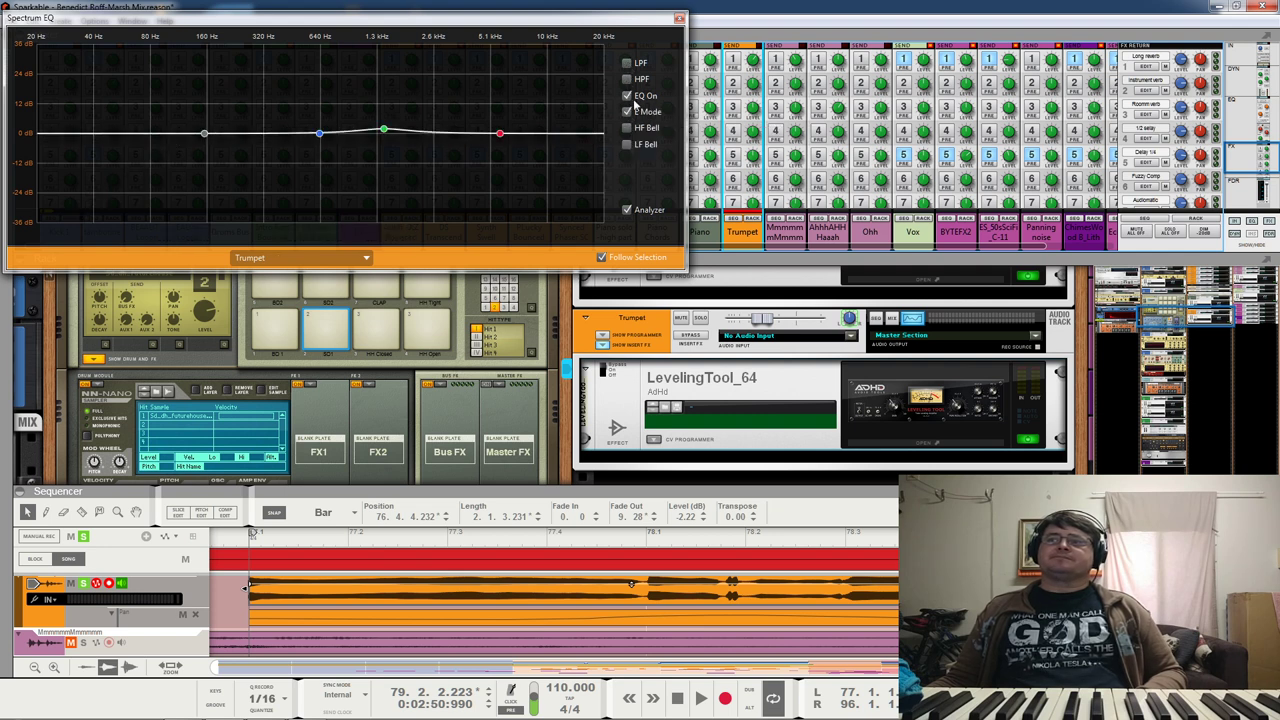
{"action": "left_click", "coordinate": [627, 96]}
{"action": "key", "text": "space"}
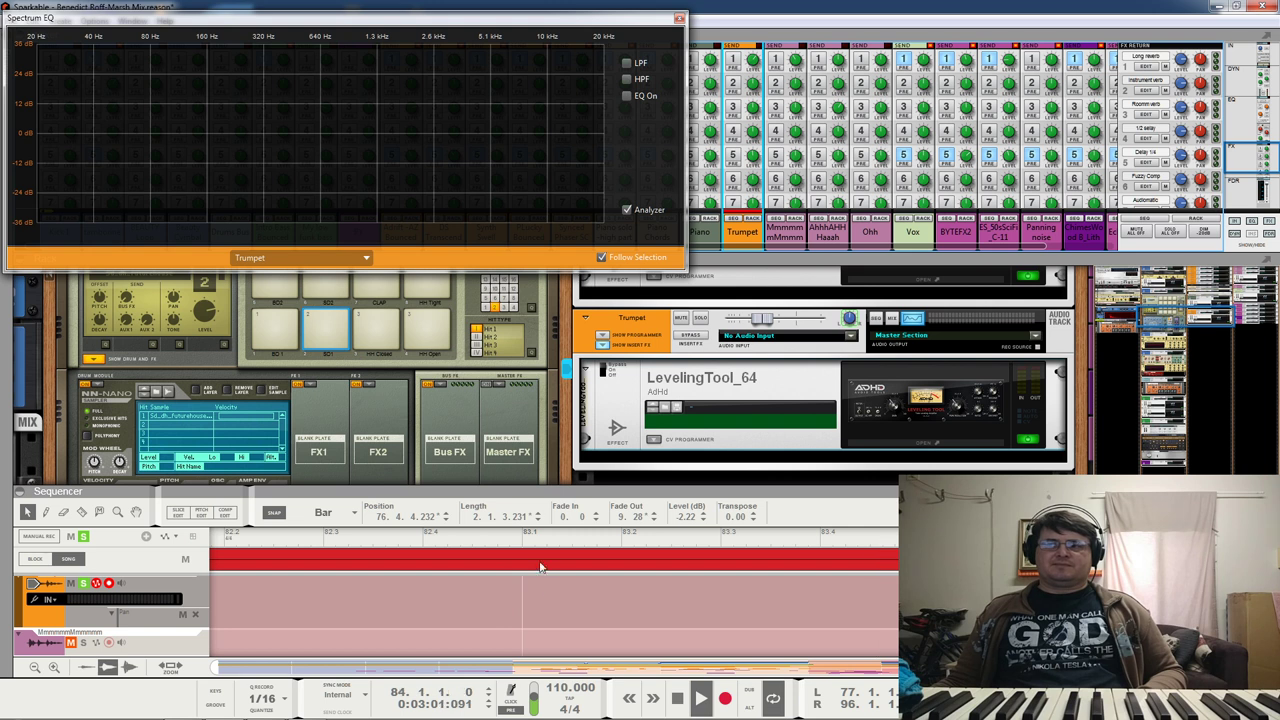
{"action": "mouse_move", "coordinate": [495, 718]}
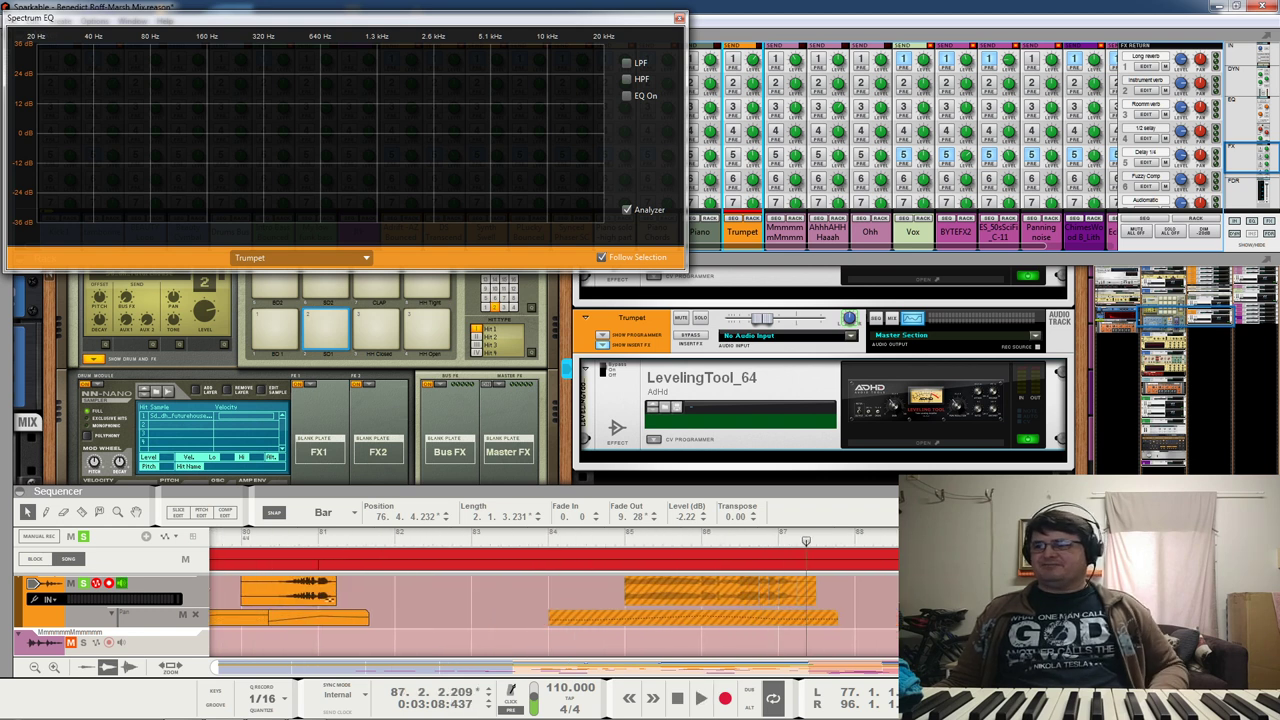
Step: Shorten the loop to run from bar 77 to bar 80 and audition the Trumpet from bar 77 with the analyzer showing
{"action": "scroll", "coordinate": [748, 537], "scroll_direction": "left", "scroll_amount": 8}
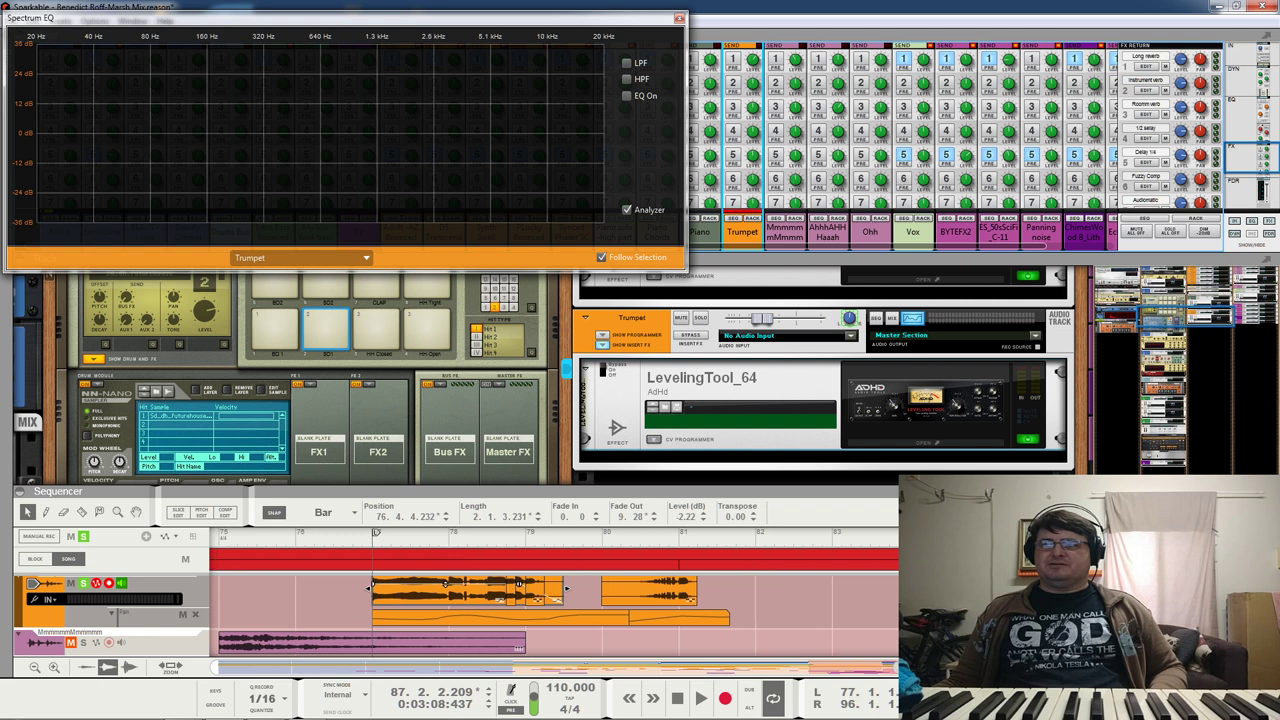
{"action": "left_click", "coordinate": [701, 538], "text": "alt"}
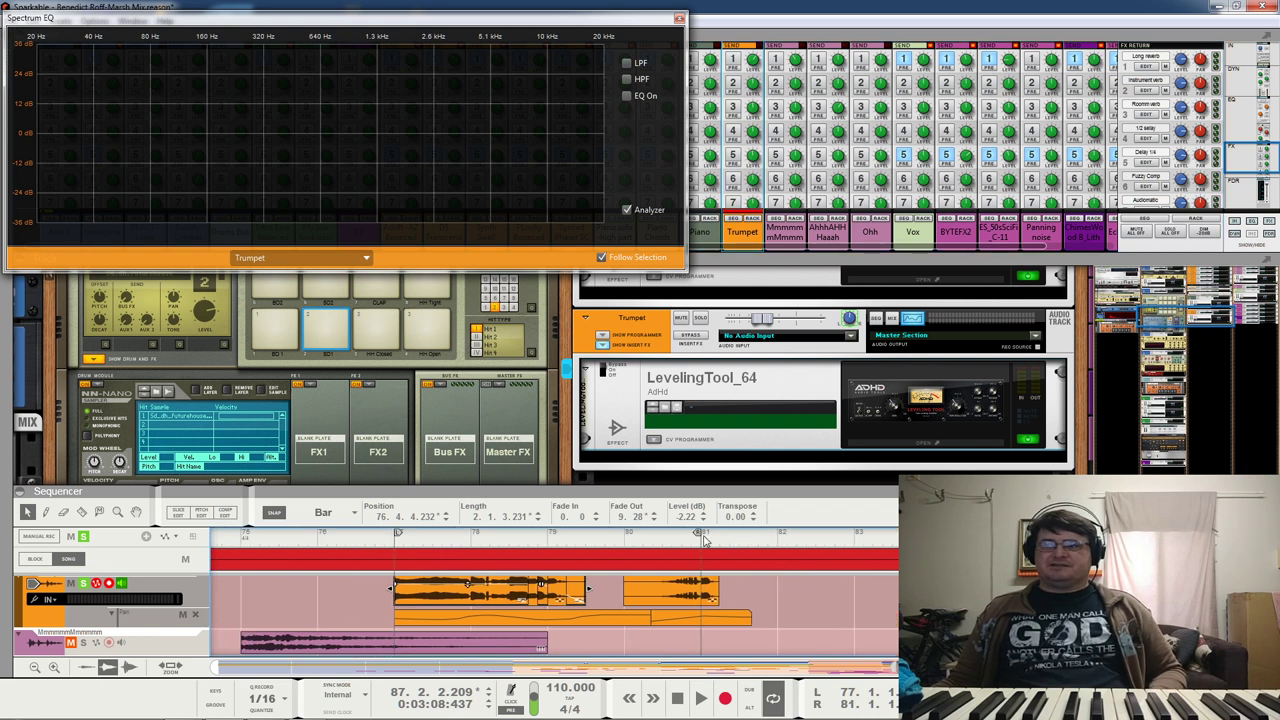
{"action": "left_click", "coordinate": [770, 540], "text": "alt"}
{"action": "left_click", "coordinate": [395, 541]}
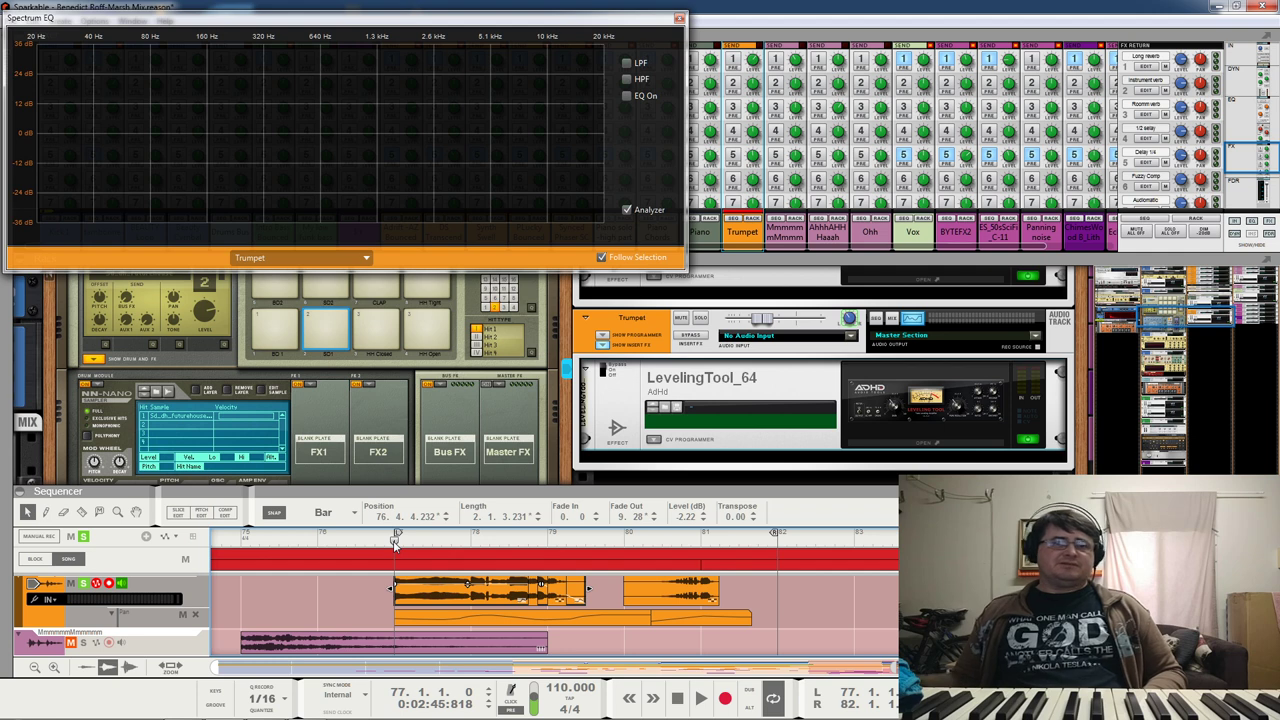
{"action": "key", "text": "space"}
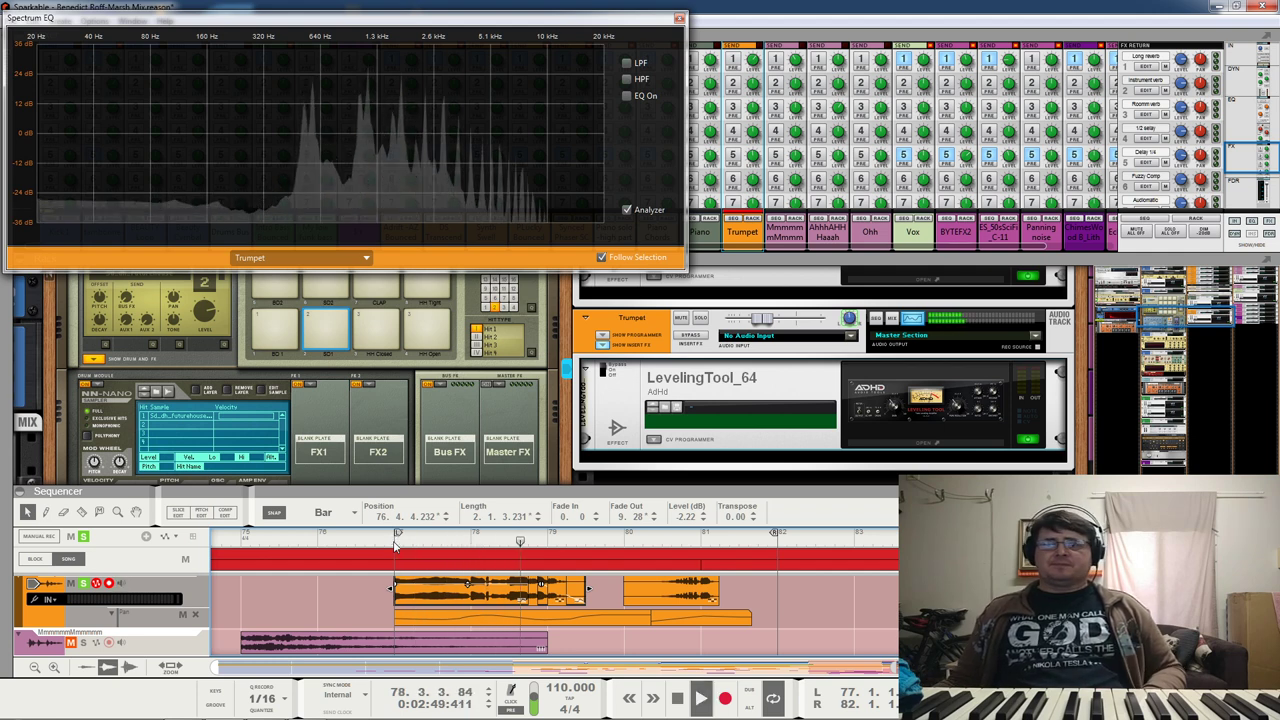
{"action": "key", "text": "space"}
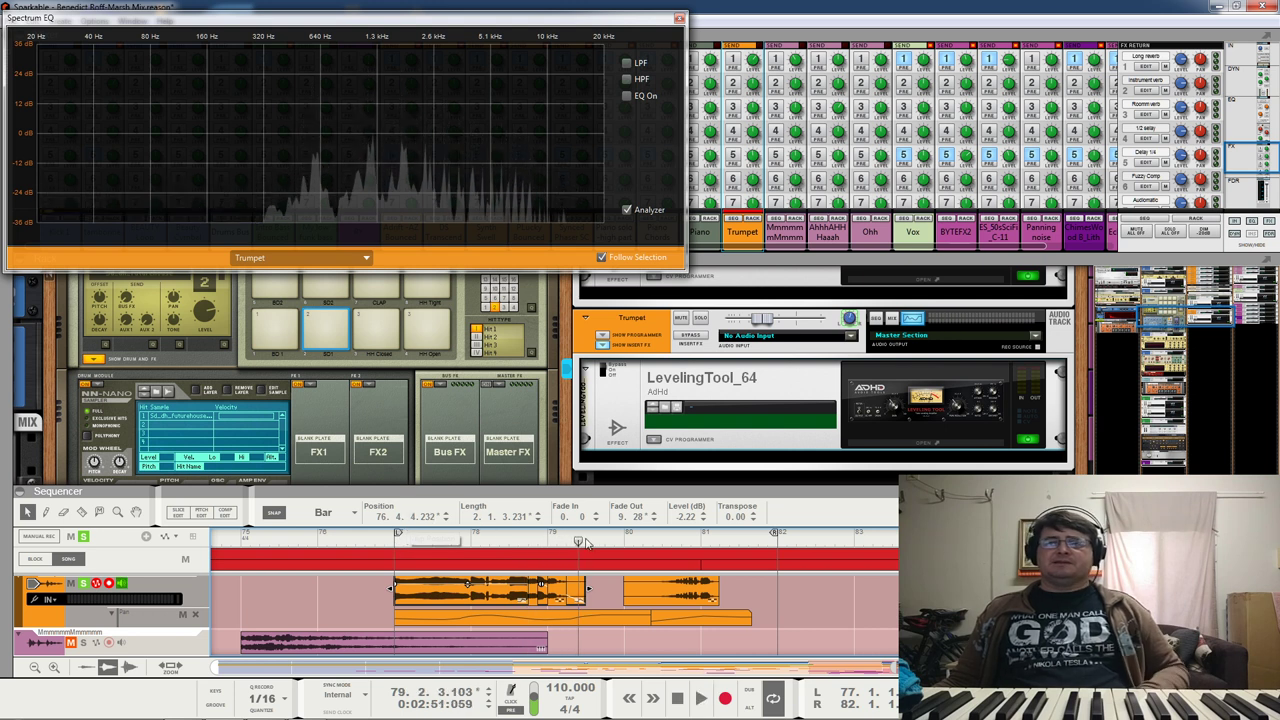
{"action": "left_click", "coordinate": [623, 536], "text": "alt"}
{"action": "key", "text": "space"}
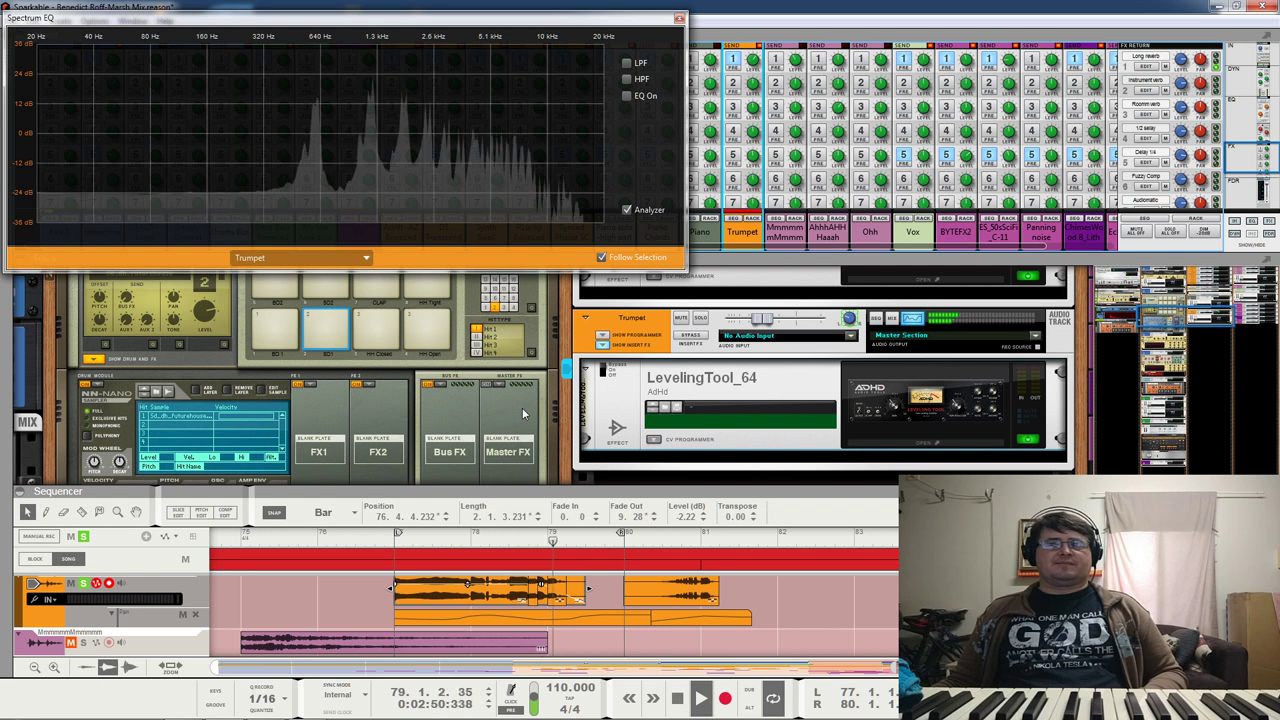
{"action": "key", "text": "space"}
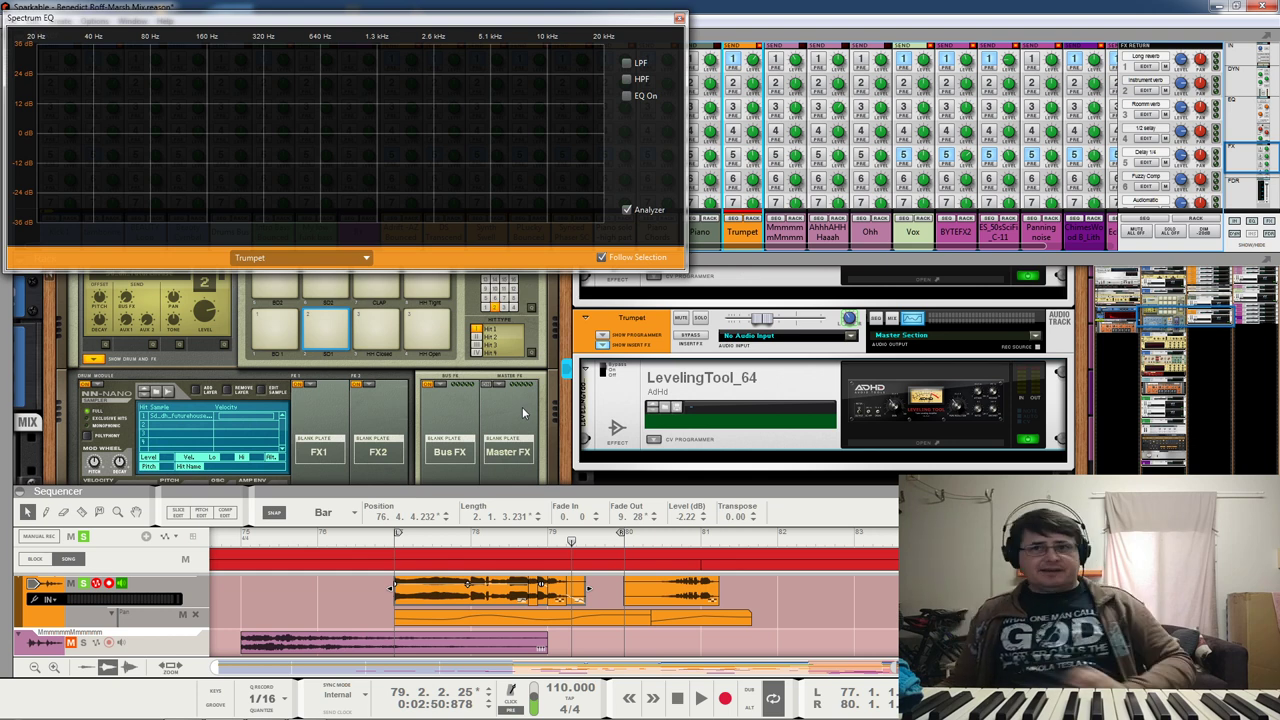
Step: Show the RV7000 reverb and the 1/4 Echo channel in the Rack and briefly play from bar 77
{"action": "left_click_drag", "start_coordinate": [1156, 318], "coordinate": [1100, 316]}
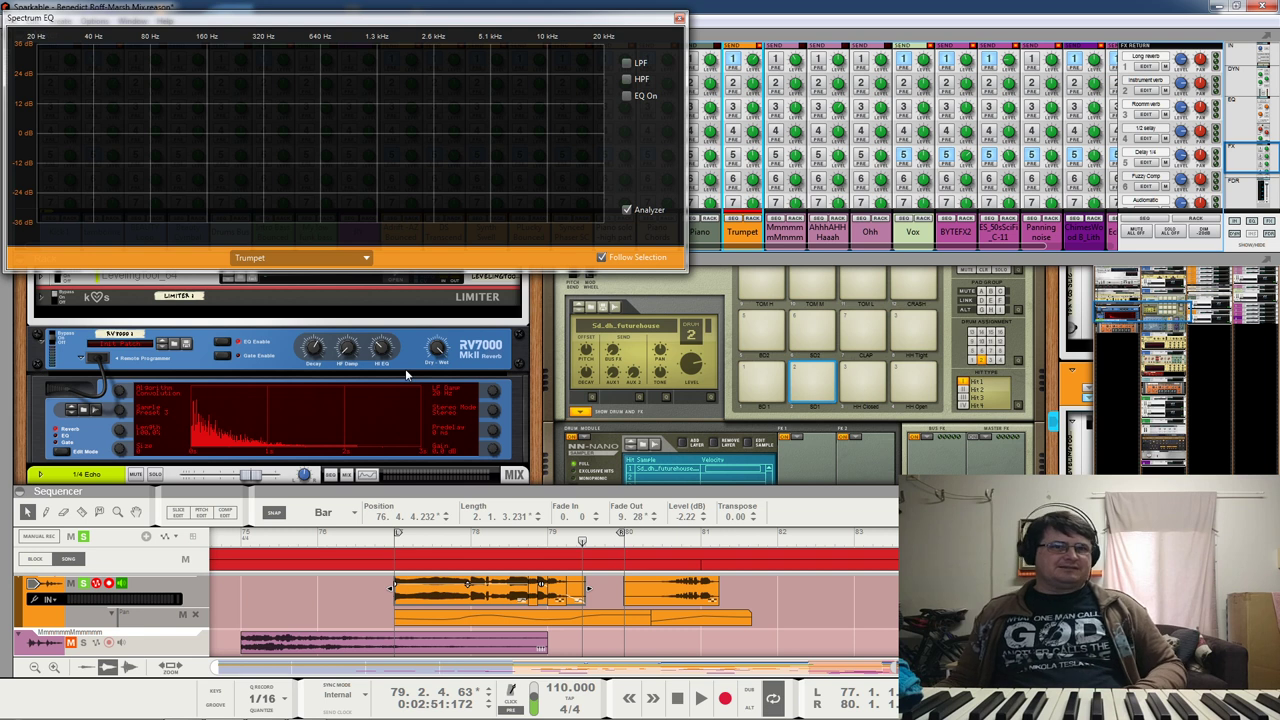
{"action": "left_click", "coordinate": [396, 540]}
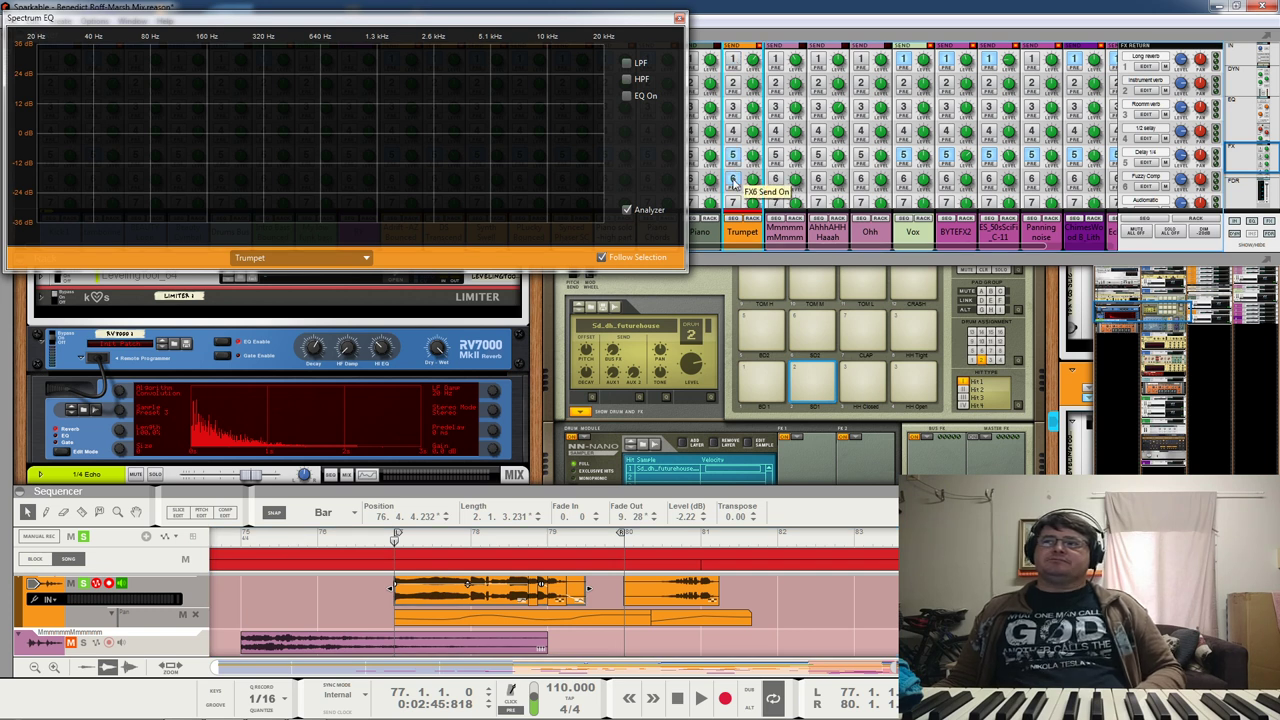
{"action": "key", "text": "space"}
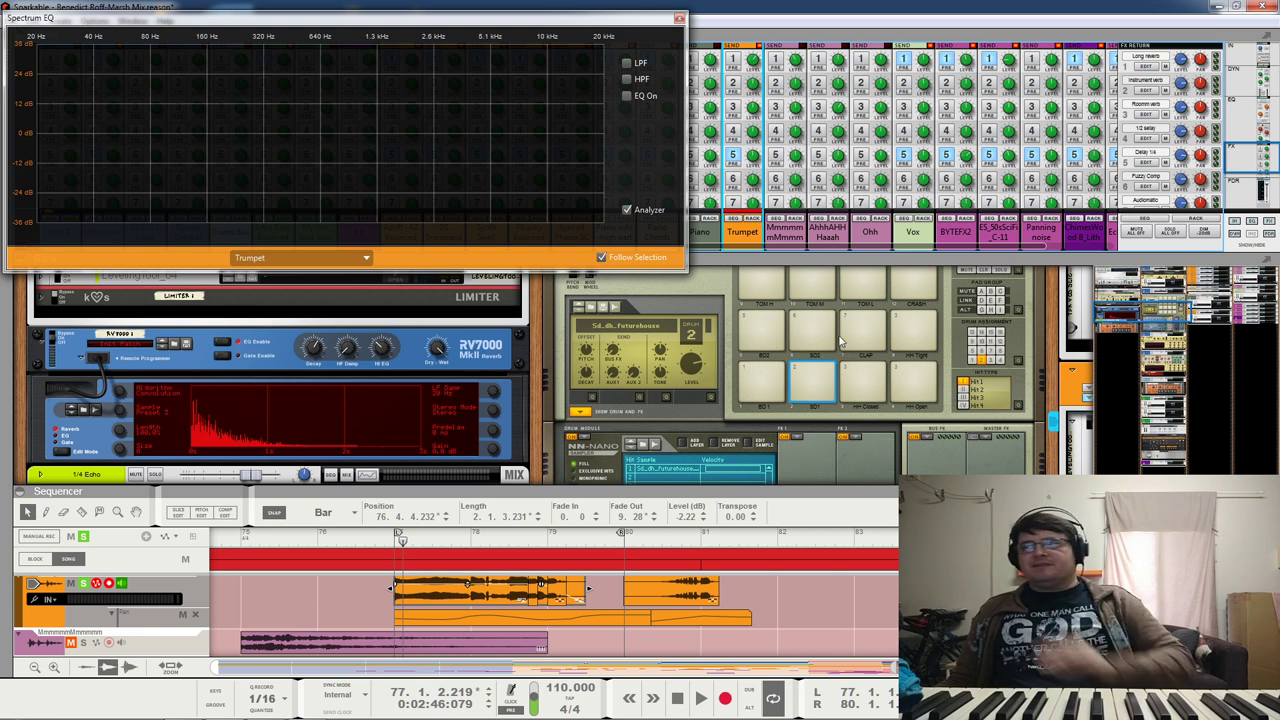
Step: Select the 1/4 Echo channel in the Mixer and play the loop to examine its spectrum
{"action": "left_click_drag", "start_coordinate": [901, 252], "coordinate": [935, 252]}
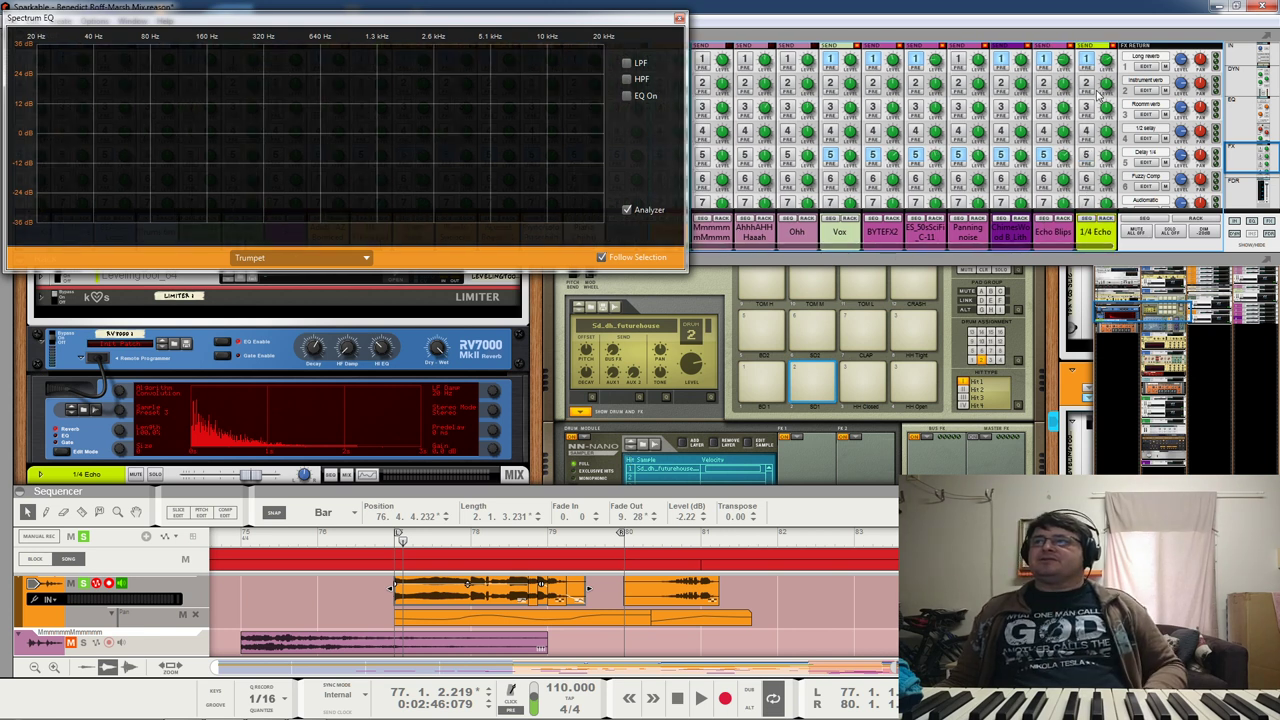
{"action": "left_click", "coordinate": [1088, 68]}
{"action": "key", "text": "space"}
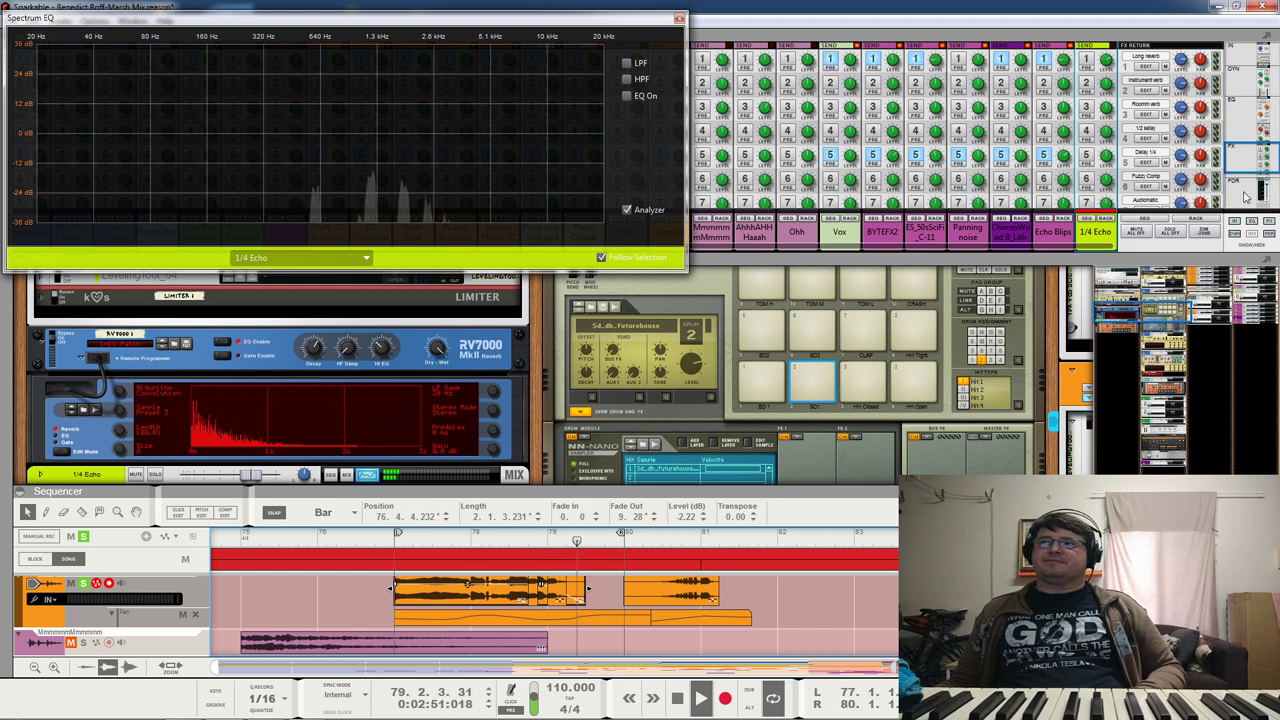
Step: Select the Trumpet channel in the Mixer and play the loop to compare its spectrum with the 1/4 Echo channel
{"action": "scroll", "coordinate": [1250, 200], "scroll_direction": "down", "scroll_amount": 5}
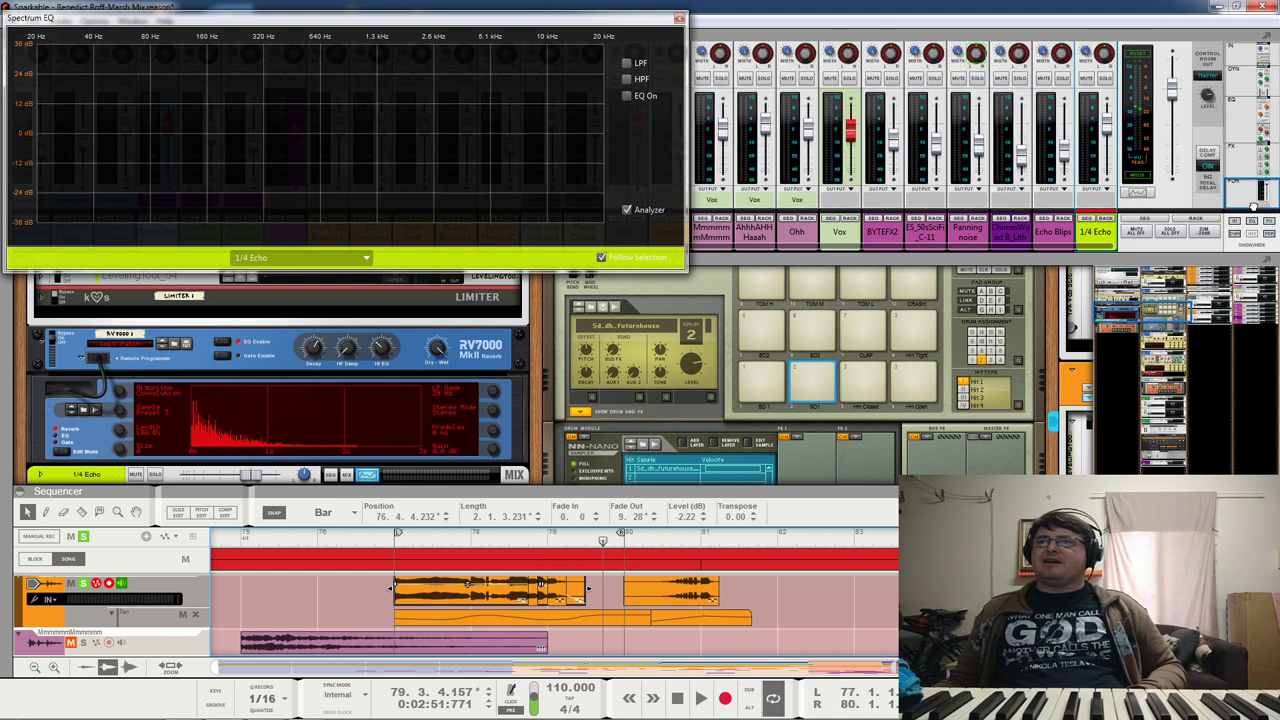
{"action": "scroll", "coordinate": [960, 180], "scroll_direction": "left", "scroll_amount": 2}
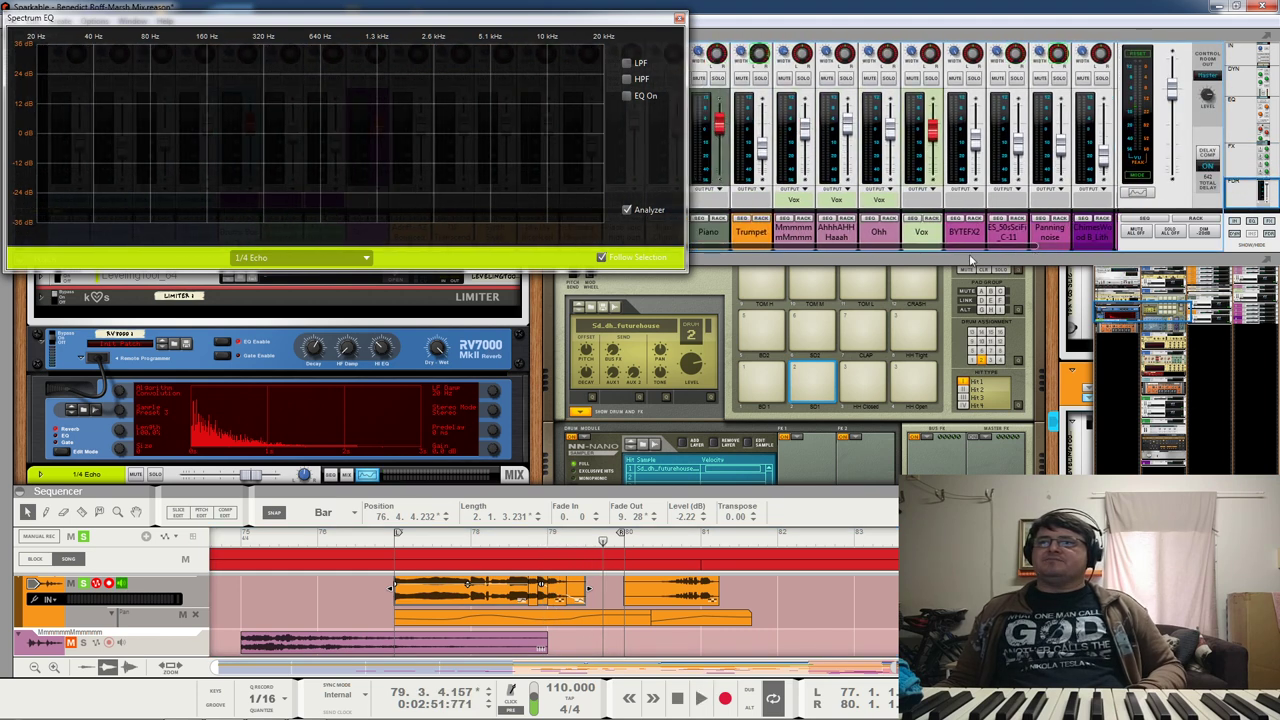
{"action": "scroll", "coordinate": [1230, 162], "scroll_direction": "up", "scroll_amount": 5}
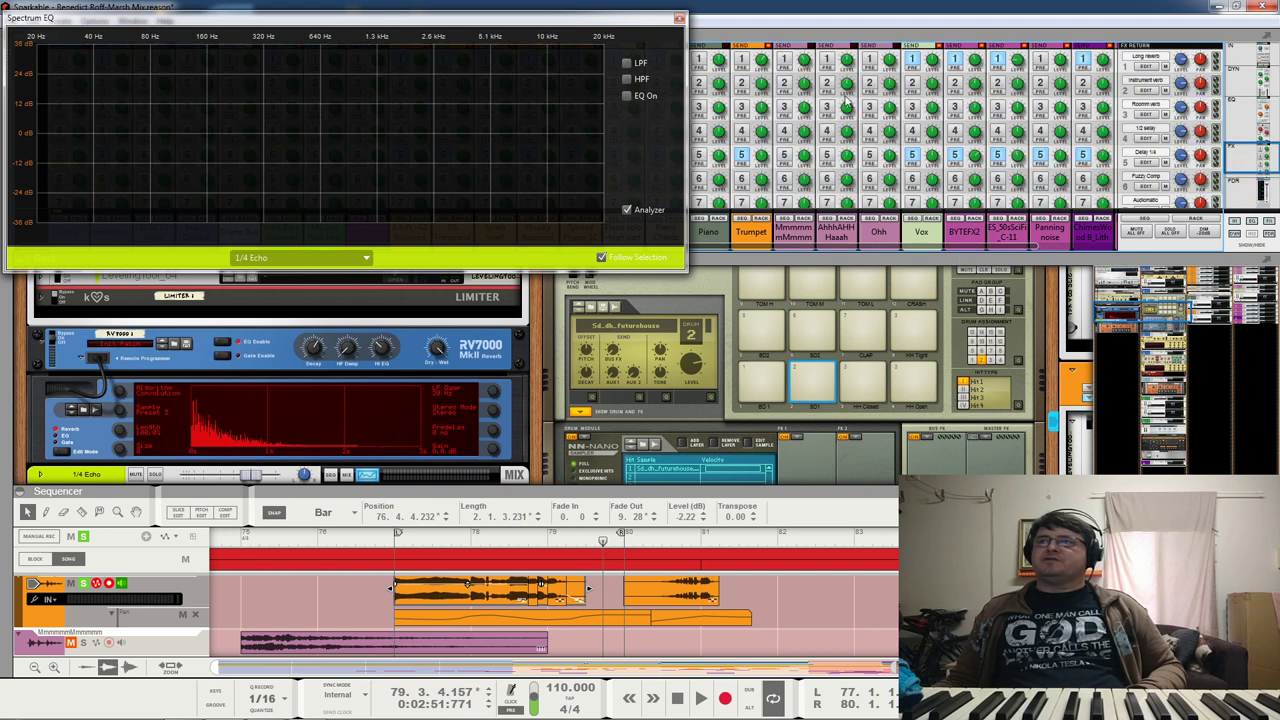
{"action": "left_click", "coordinate": [786, 60]}
{"action": "left_click", "coordinate": [741, 60]}
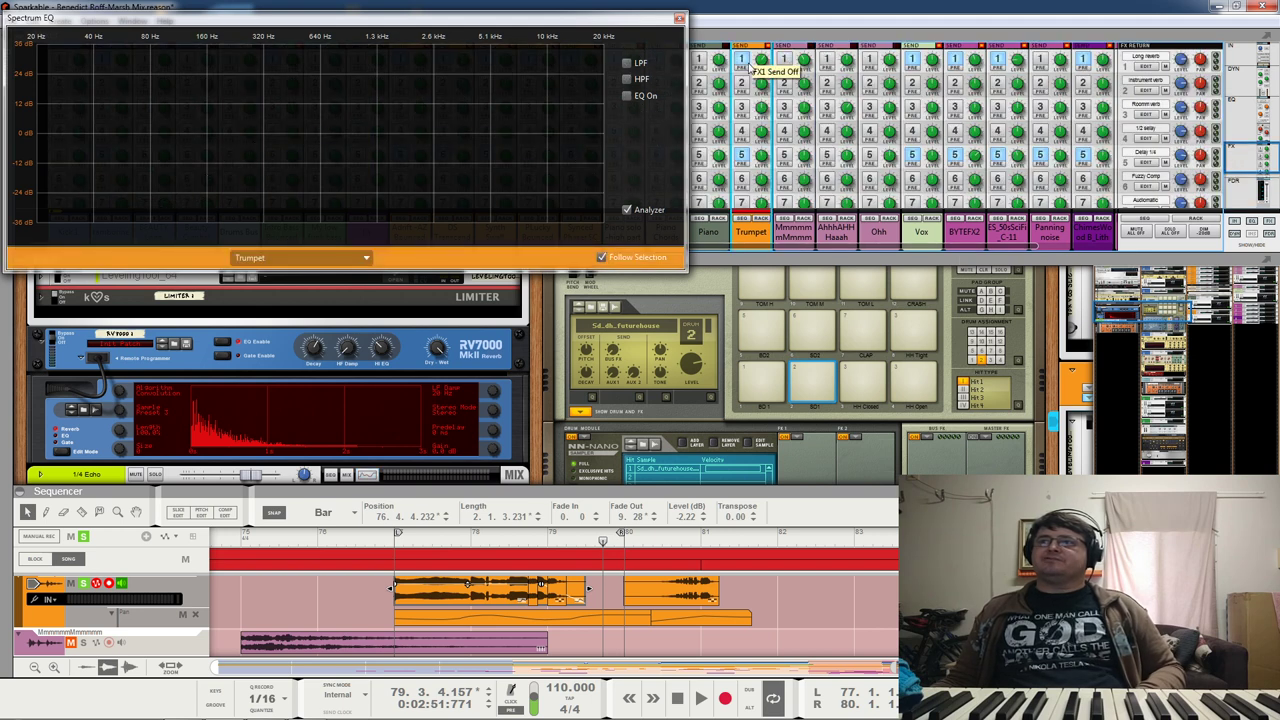
{"action": "key", "text": "space"}
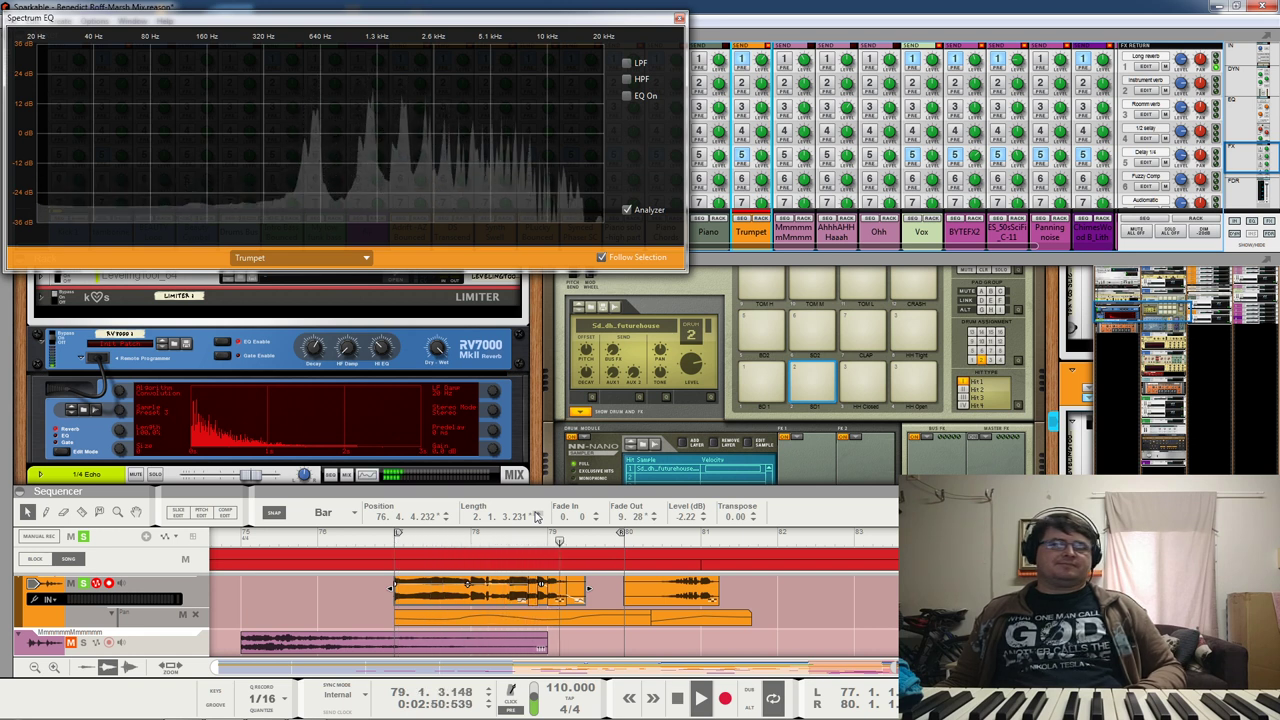
{"action": "key", "text": "space"}
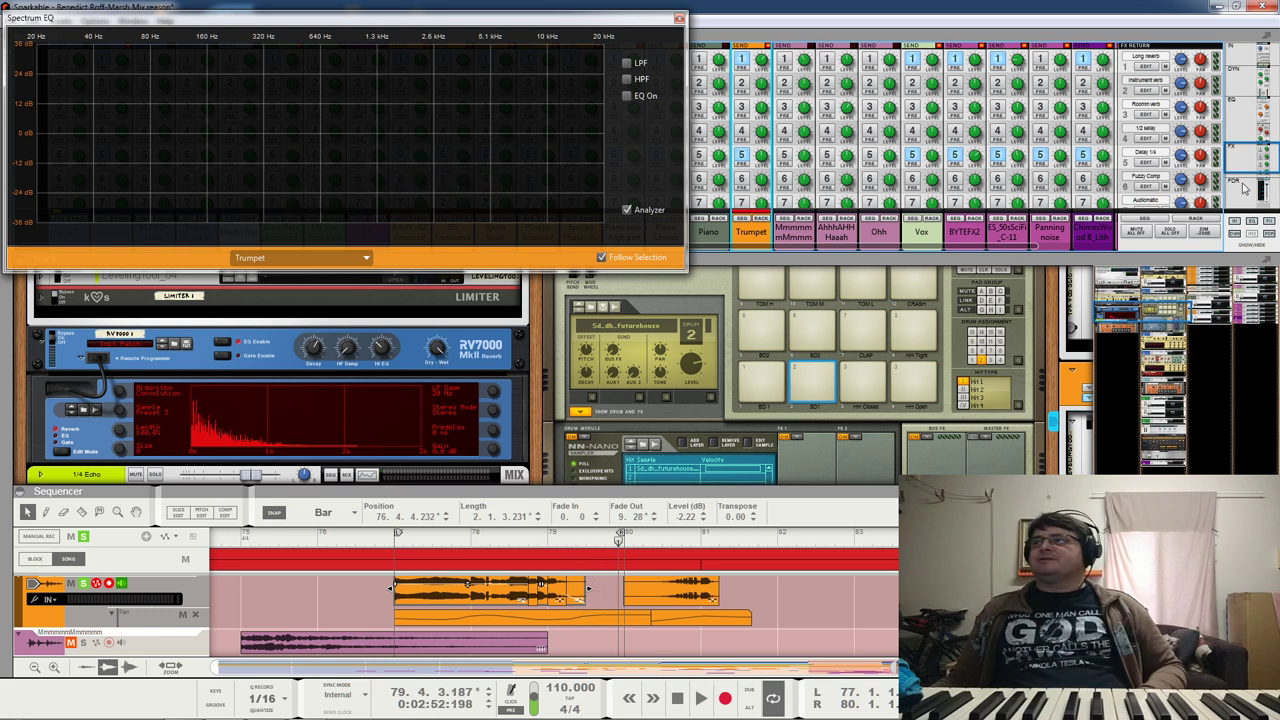
Step: Reselect the 1/4 Echo channel so the Spectrum EQ displays it instead of the Trumpet
{"action": "left_click_drag", "start_coordinate": [1036, 250], "coordinate": [1145, 258]}
{"action": "left_click", "coordinate": [1088, 60]}
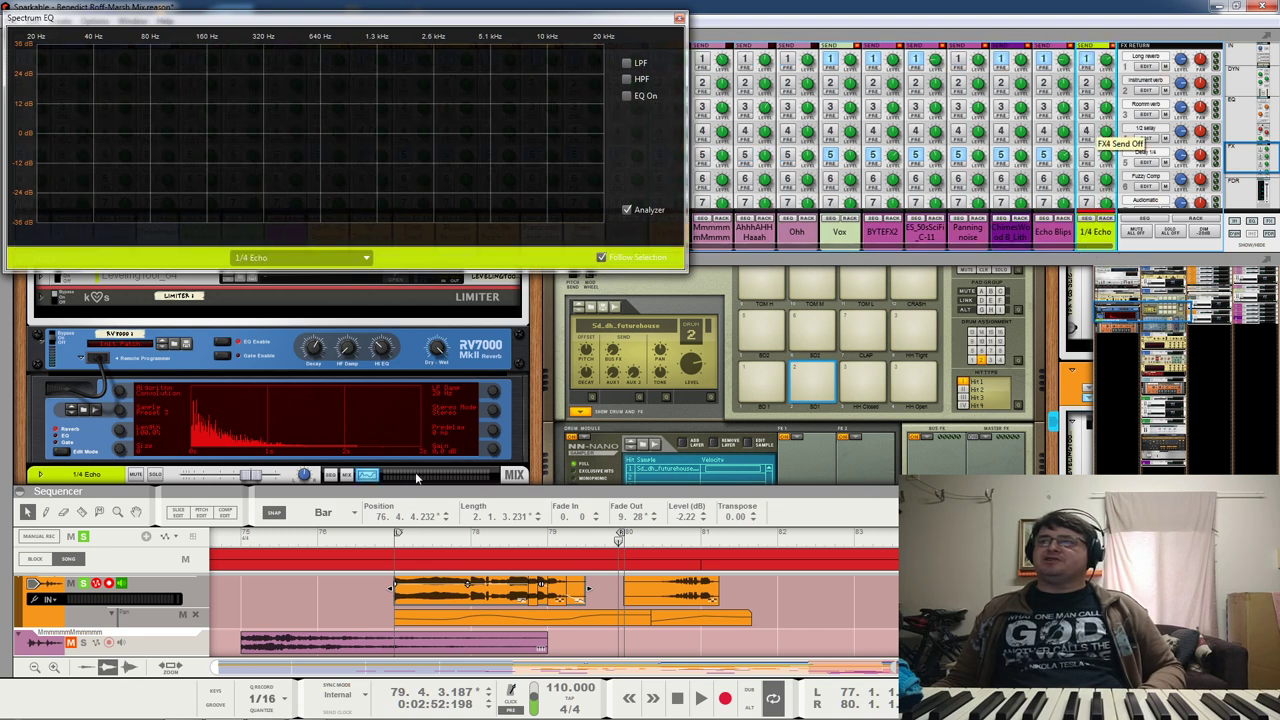
Step: Play the loop from bar 77 while checking the 1/4 Echo channel's FX1 send level and its fader
{"action": "left_click", "coordinate": [396, 543]}
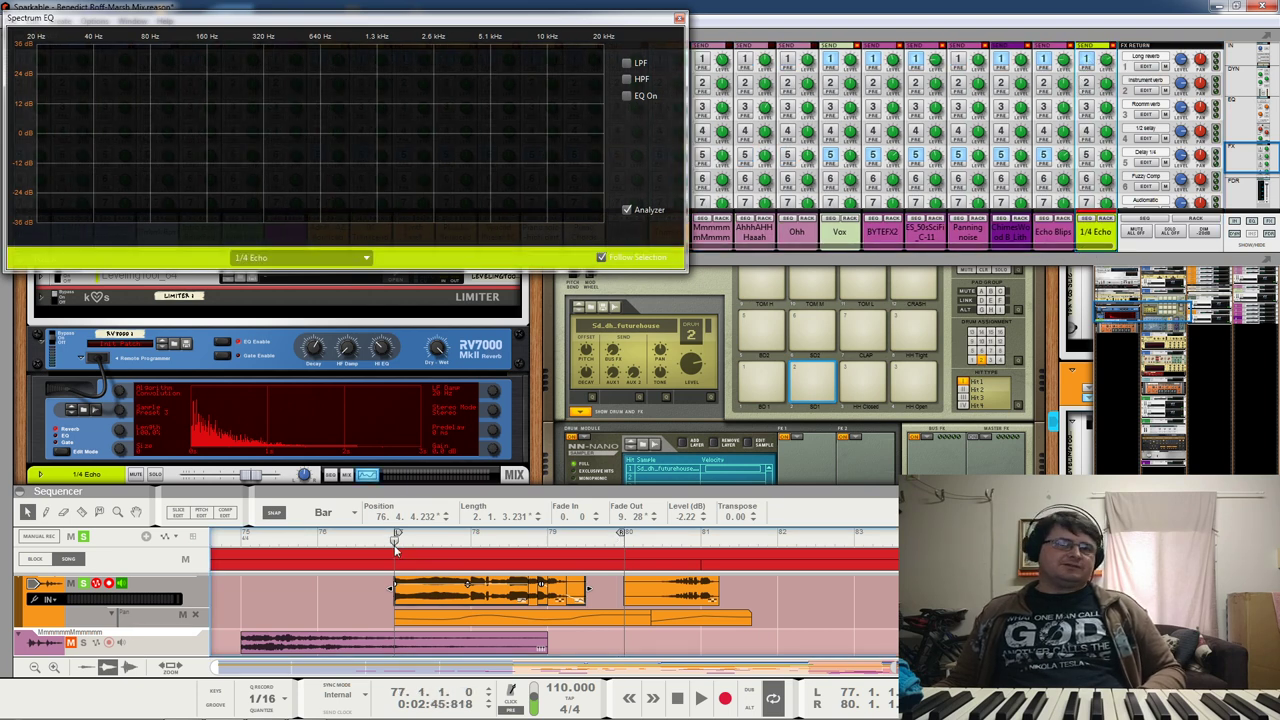
{"action": "key", "text": "space"}
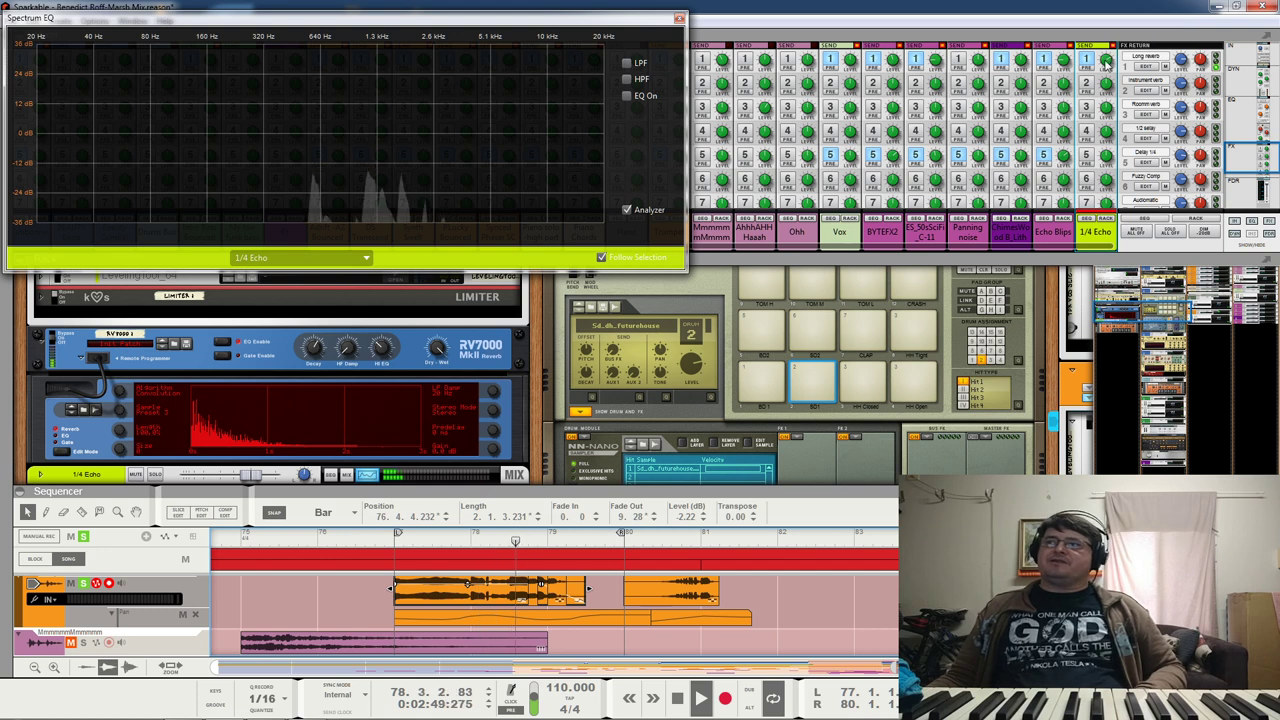
{"action": "mouse_move", "coordinate": [1107, 63]}
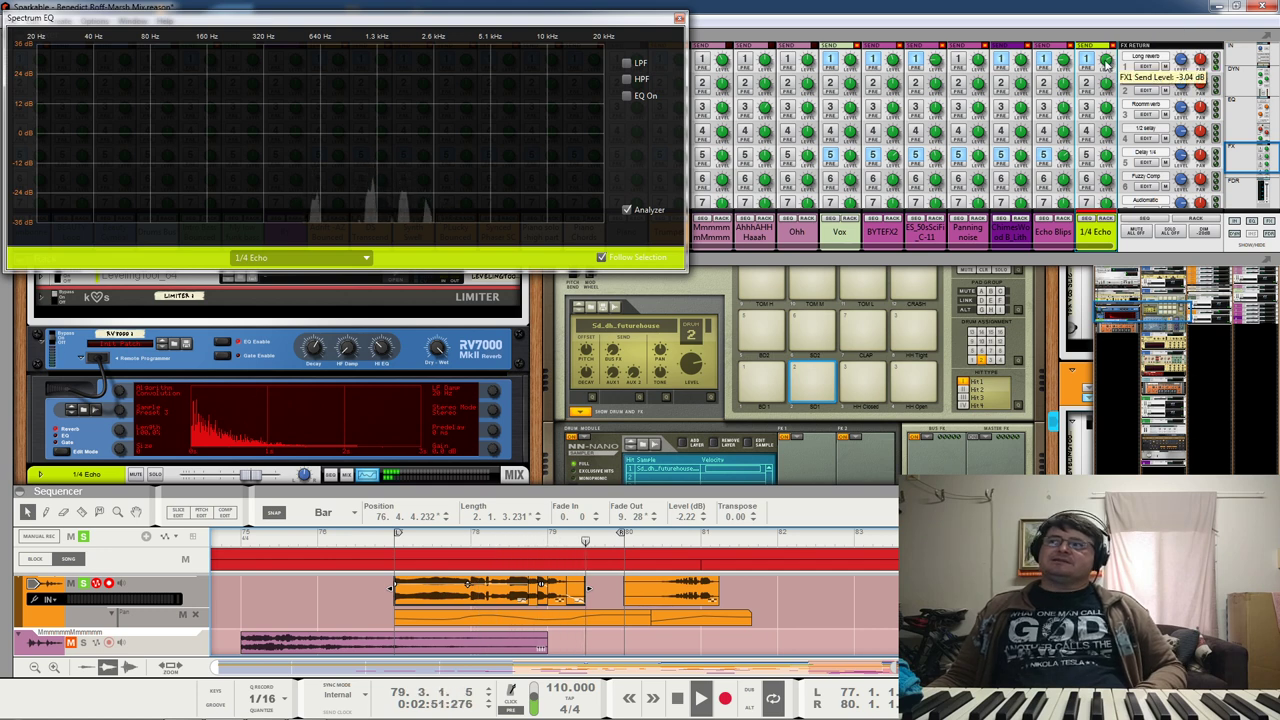
{"action": "scroll", "coordinate": [1100, 120], "scroll_direction": "down", "scroll_amount": 5}
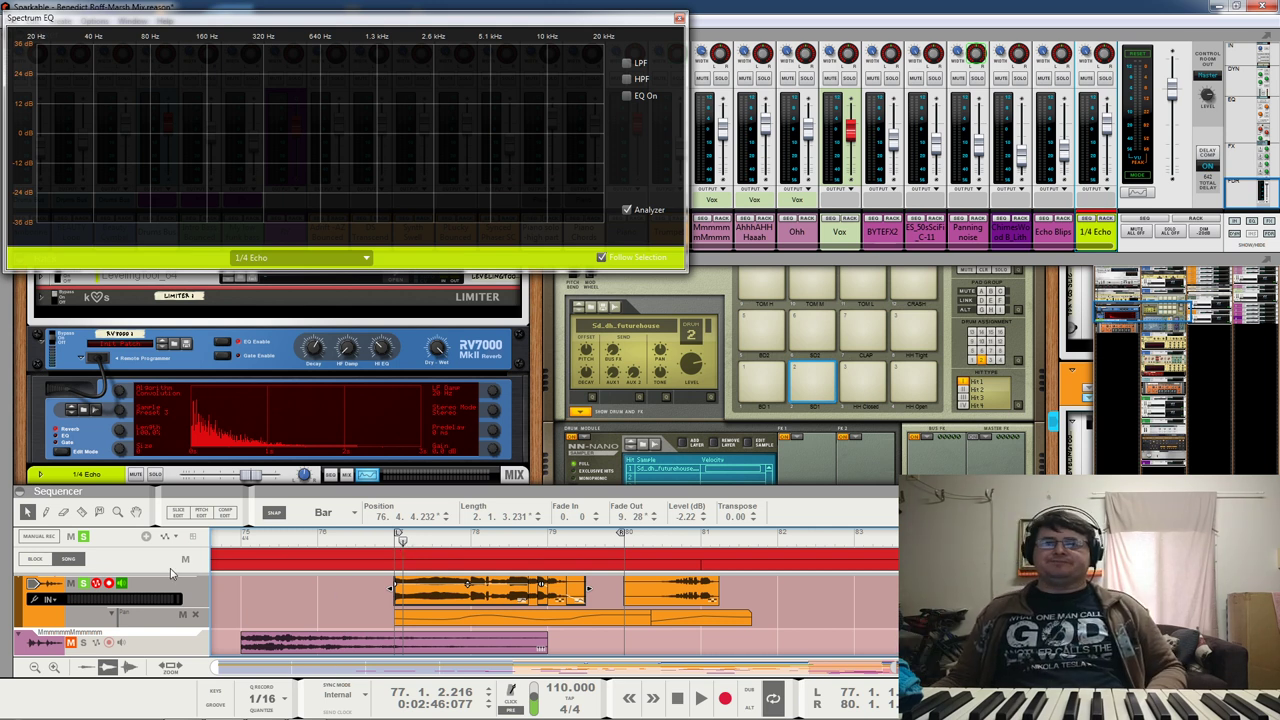
Step: Enable the low-pass and high-pass filters on the Trumpet's EQ and play the loop to compare the sound
{"action": "left_click", "coordinate": [627, 95]}
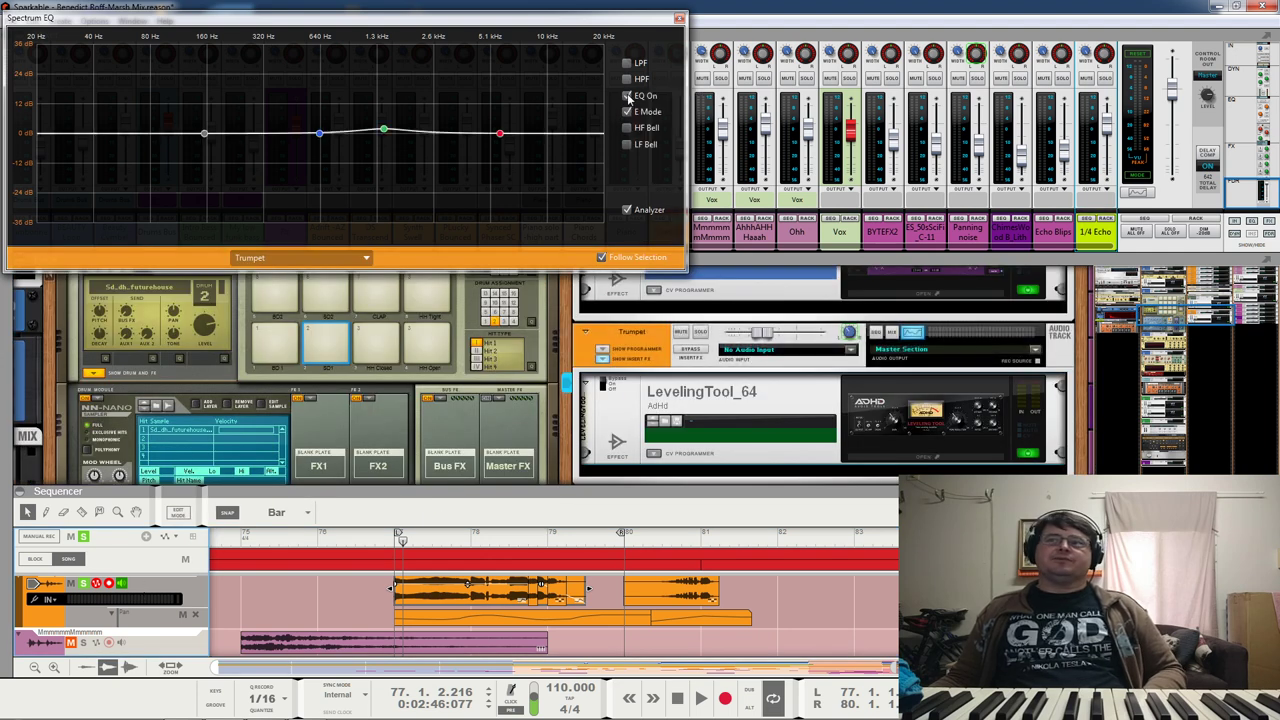
{"action": "key", "text": "space"}
{"action": "left_click", "coordinate": [628, 111]}
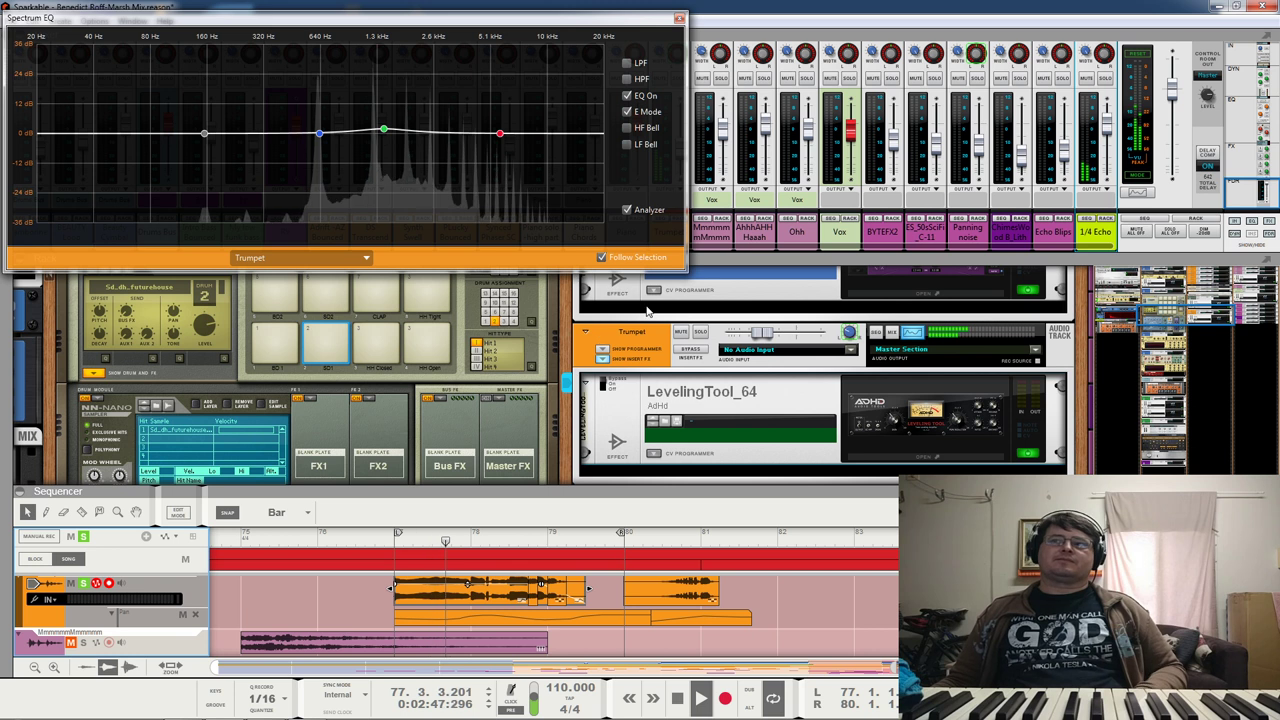
{"action": "left_click", "coordinate": [627, 63]}
{"action": "left_click", "coordinate": [627, 79]}
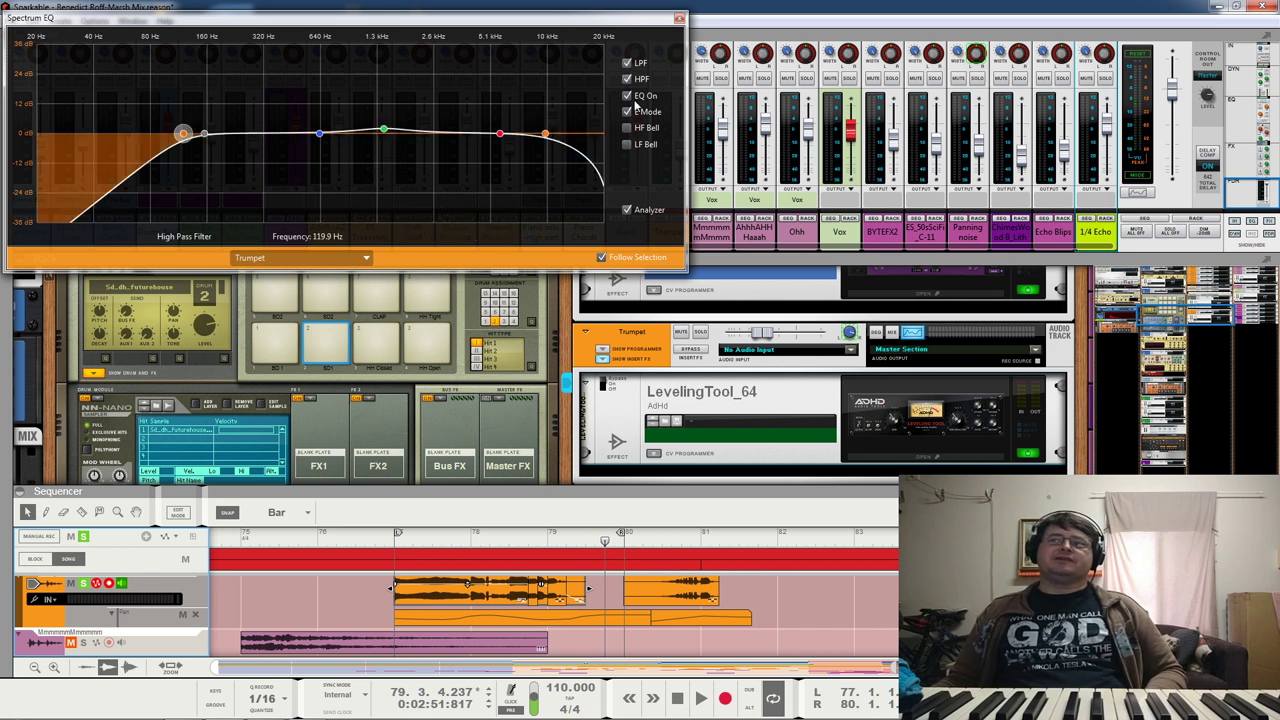
{"action": "left_click", "coordinate": [500, 133]}
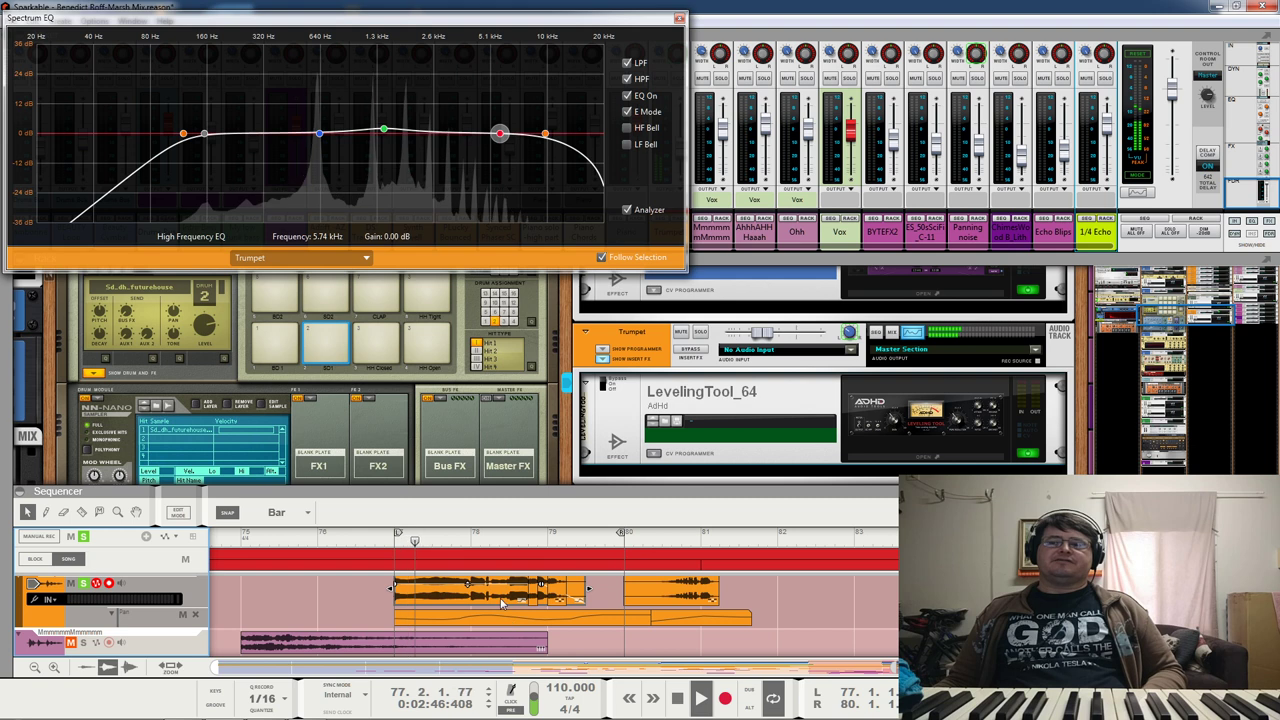
{"action": "left_click", "coordinate": [193, 165]}
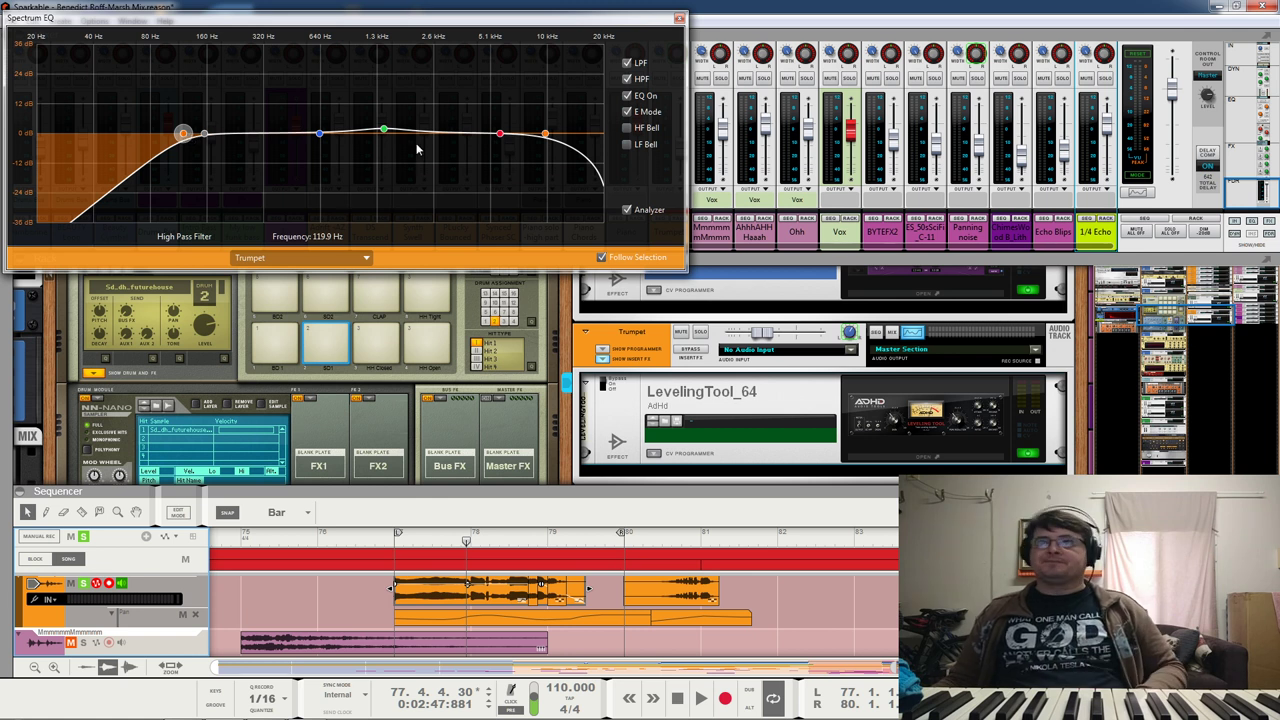
Step: Try lowering the Trumpet's low-pass filter to about 3.08 kHz and boosting its high-frequency band about 10.48 dB at 7.70 kHz
{"action": "left_click_drag", "start_coordinate": [545, 136], "coordinate": [450, 135]}
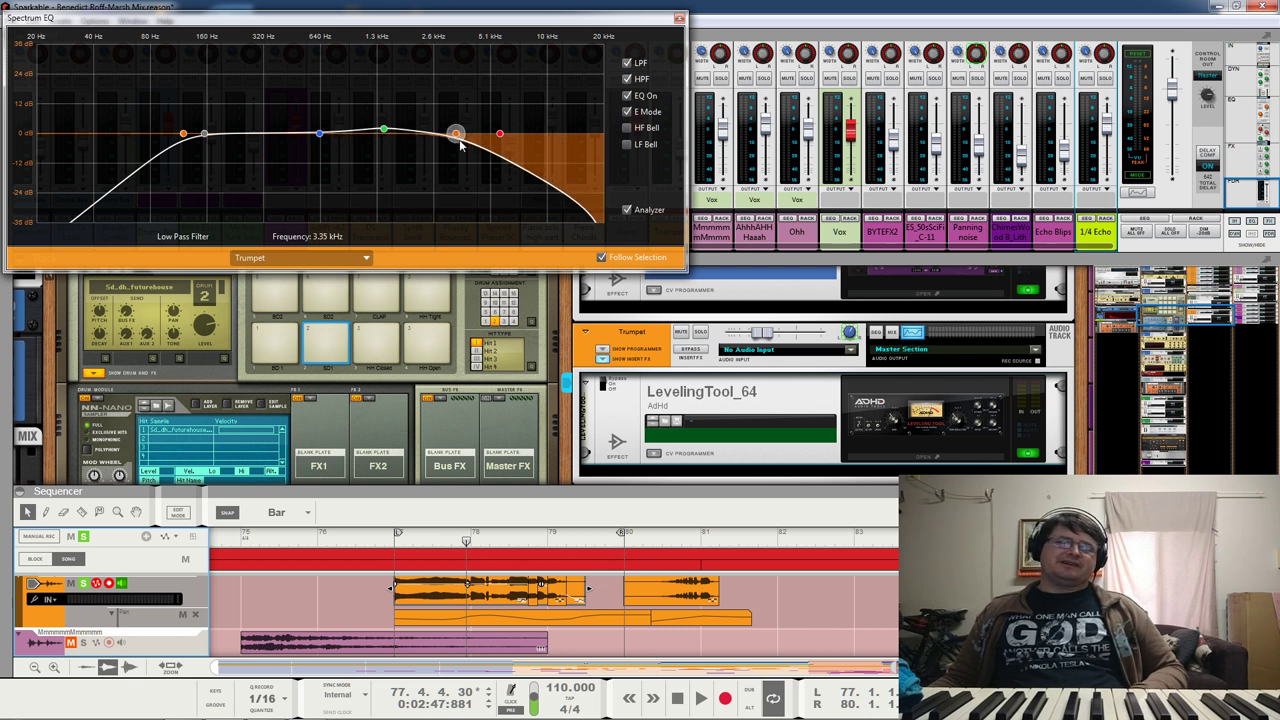
{"action": "key", "text": "space"}
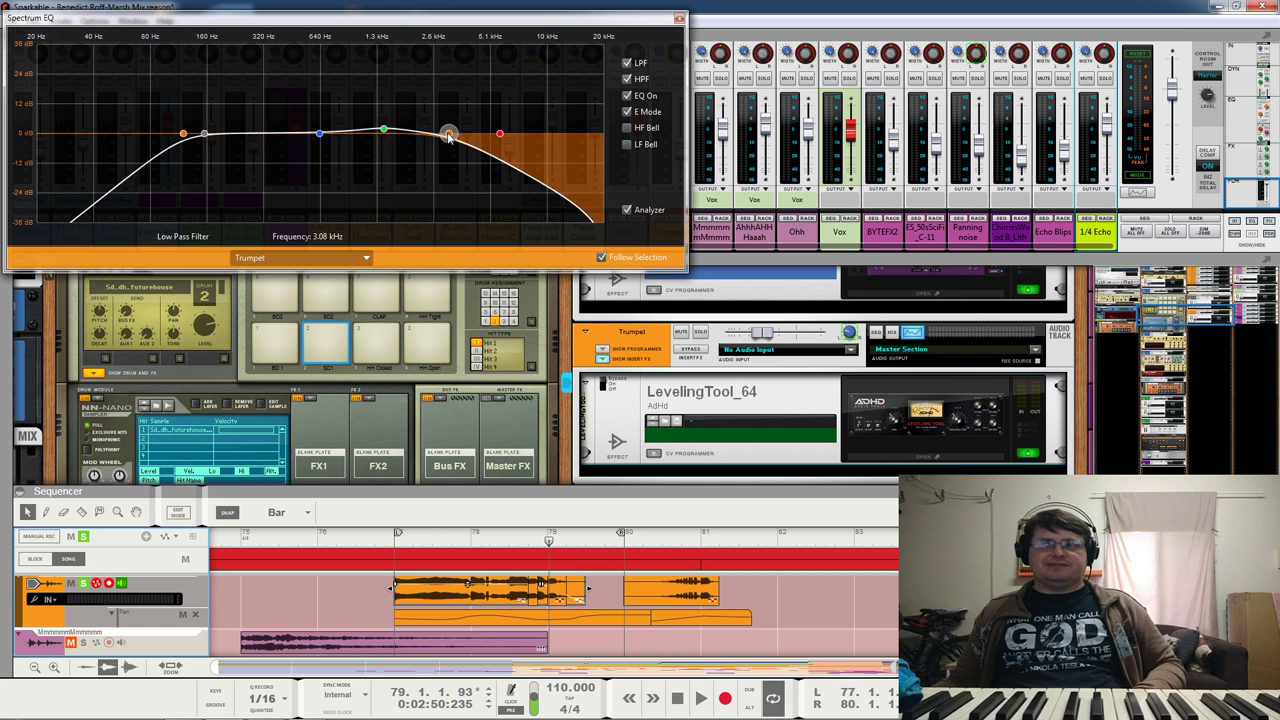
{"action": "left_click_drag", "start_coordinate": [449, 133], "coordinate": [528, 110]}
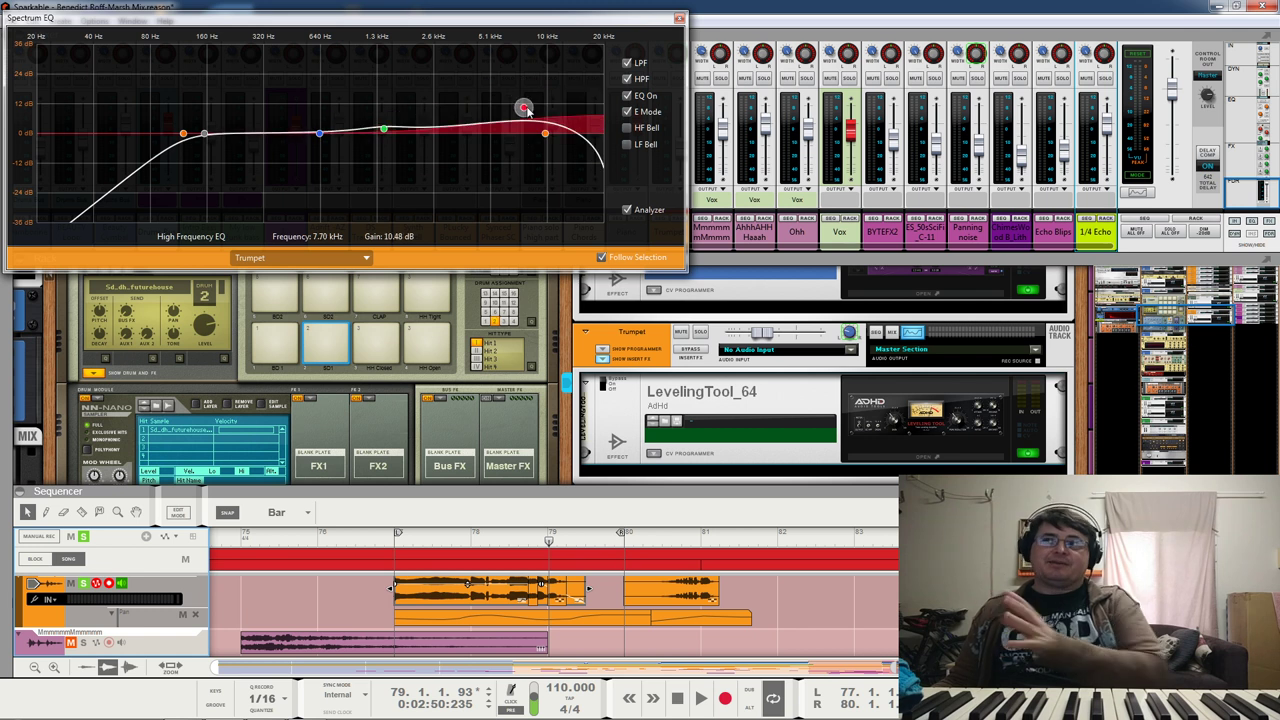
{"action": "left_click", "coordinate": [524, 108], "text": "ctrl"}
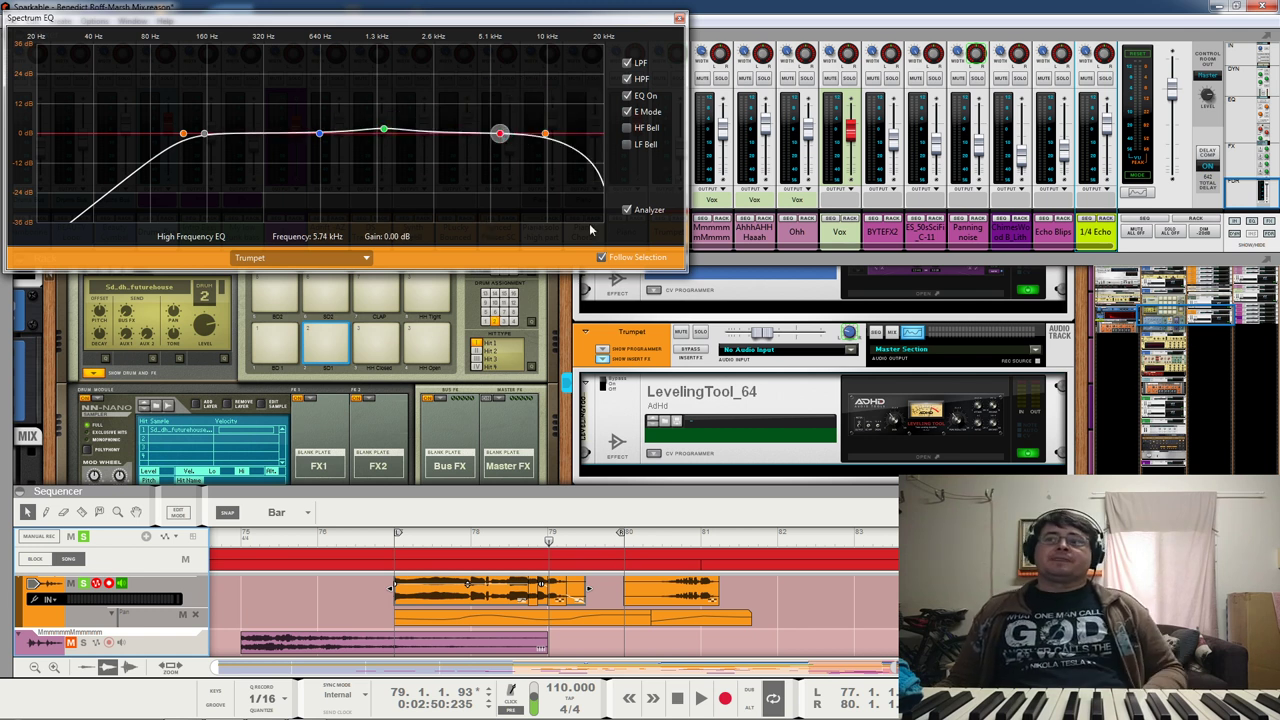
Step: Play from bar 77, try a 20 dB boost and a 15.87 dB cut at 1.42 kHz on the Trumpet's high-mid band, and undo it
{"action": "left_click", "coordinate": [398, 580]}
{"action": "left_click", "coordinate": [405, 542]}
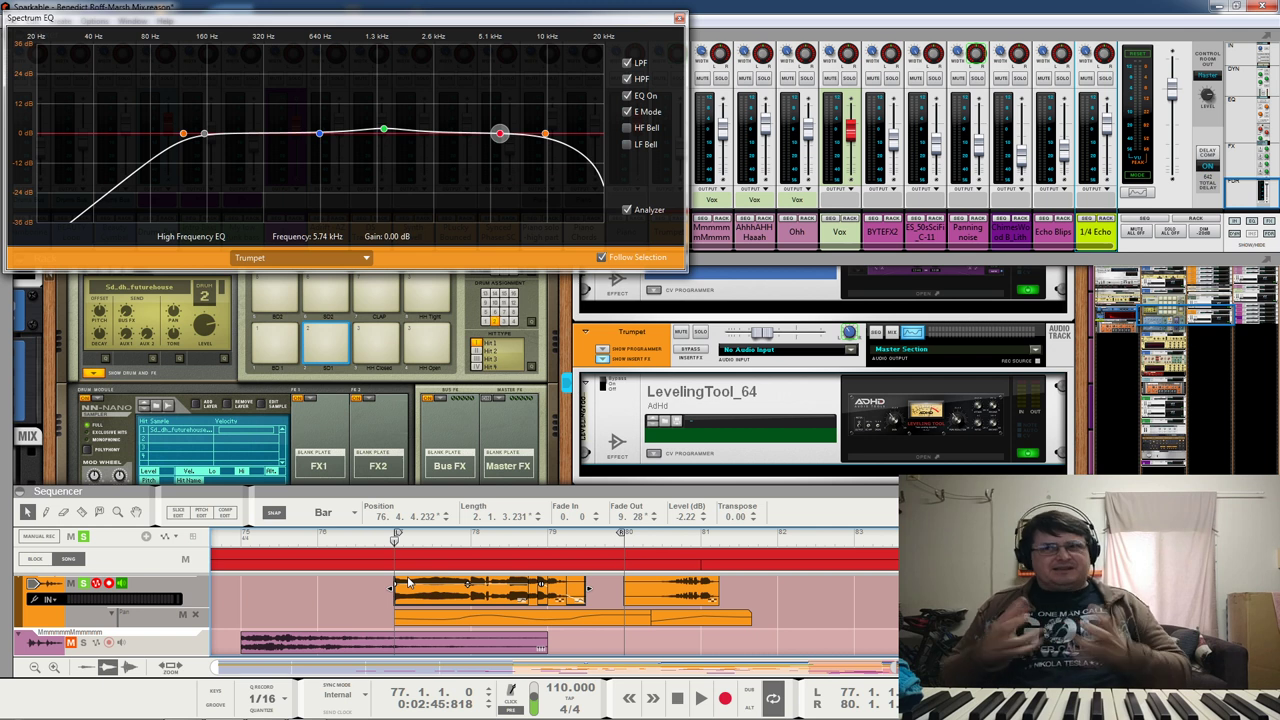
{"action": "key", "text": "space"}
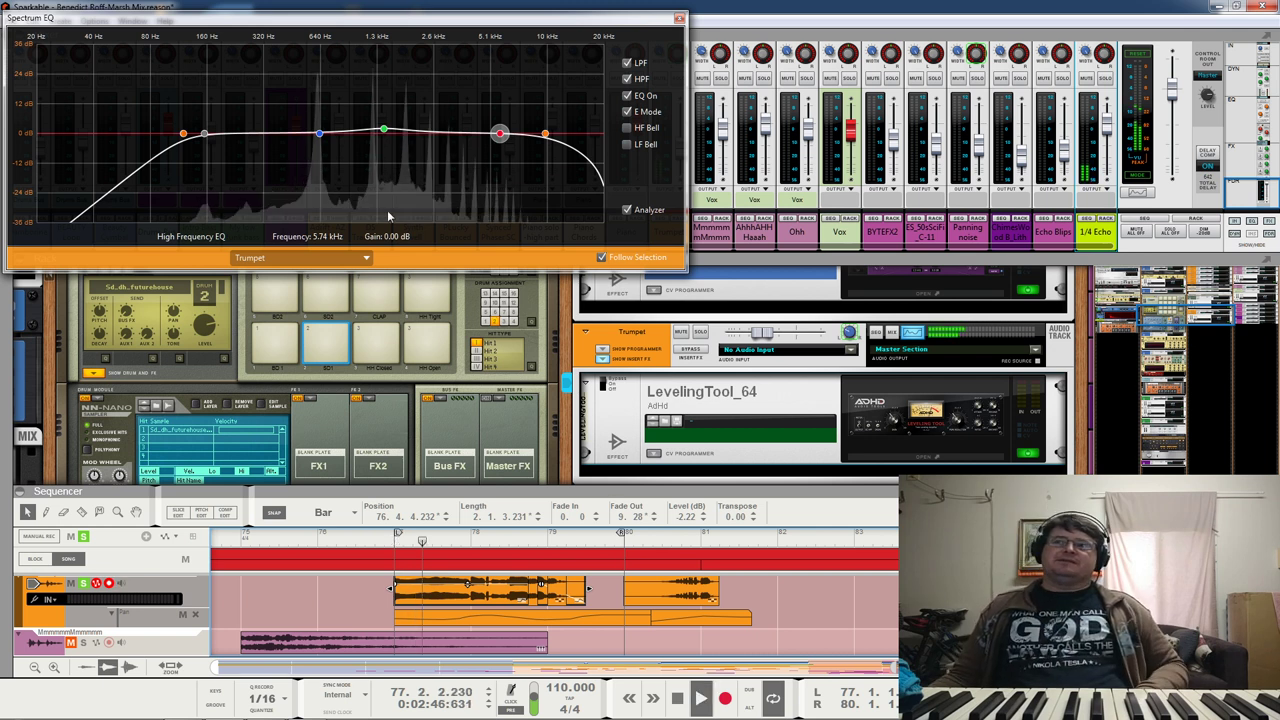
{"action": "left_click_drag", "start_coordinate": [384, 131], "coordinate": [386, 83]}
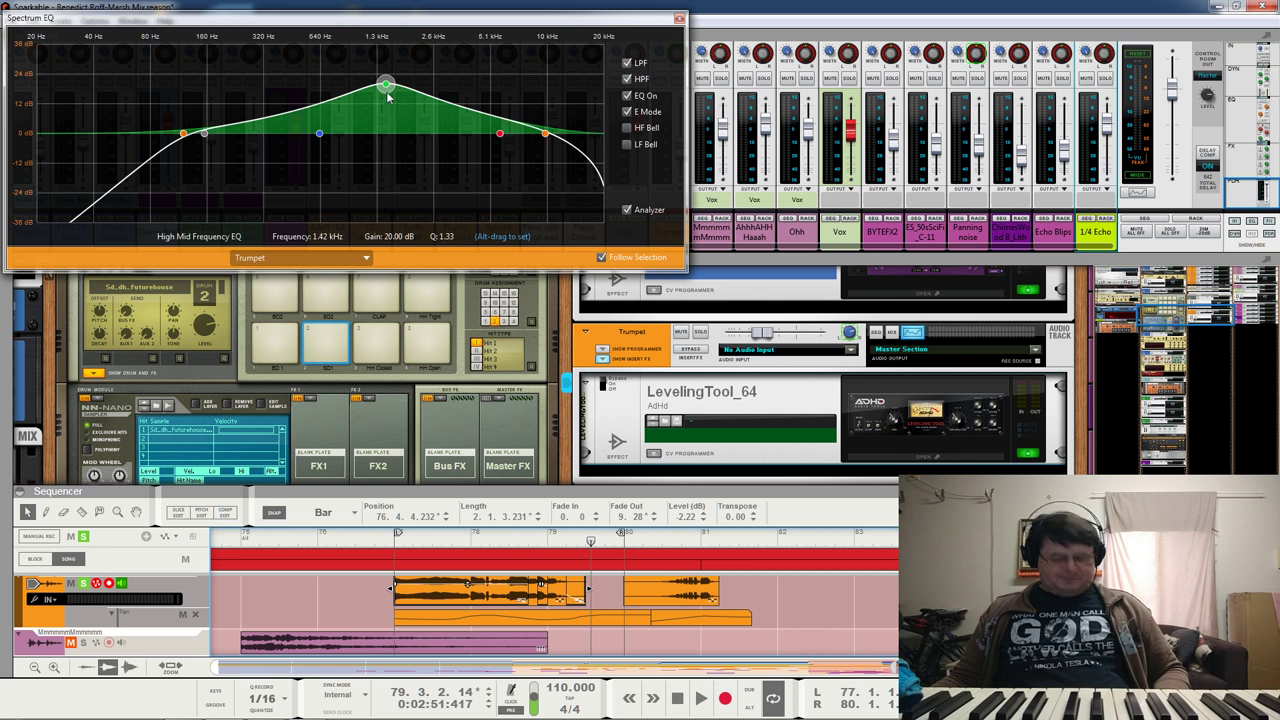
{"action": "left_click_drag", "start_coordinate": [390, 97], "coordinate": [386, 170]}
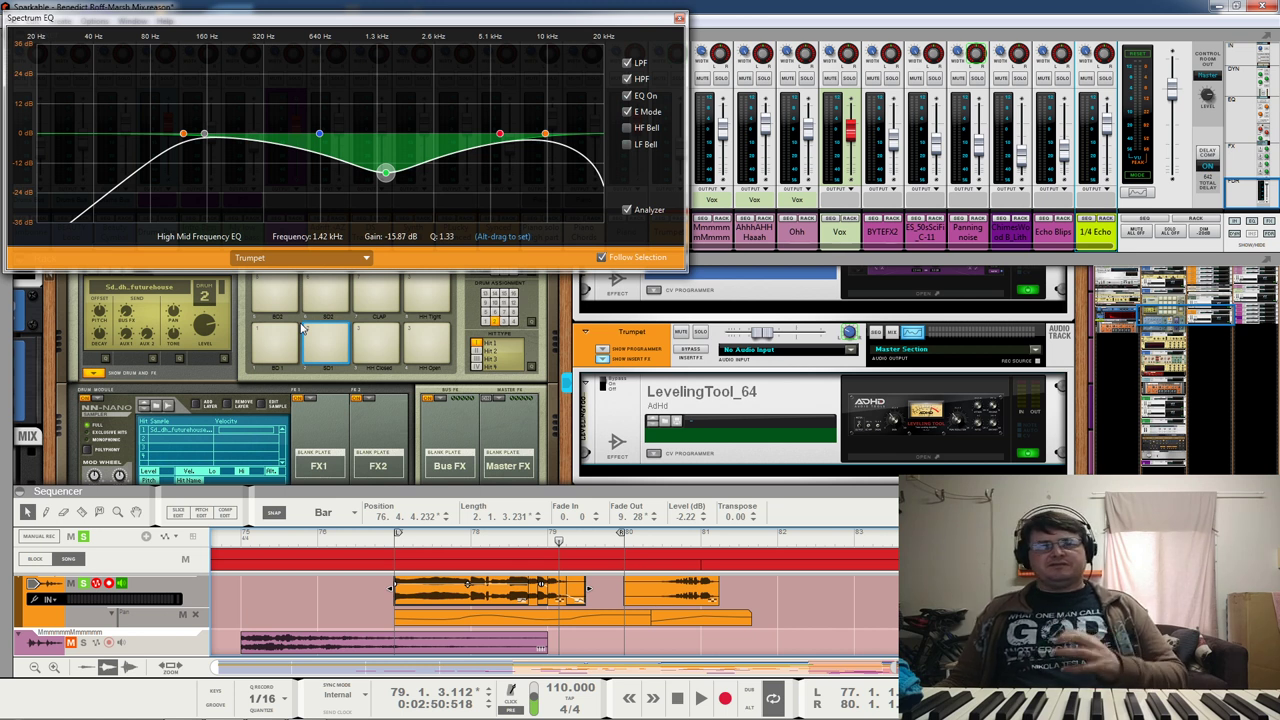
{"action": "key", "text": "ctrl+z"}
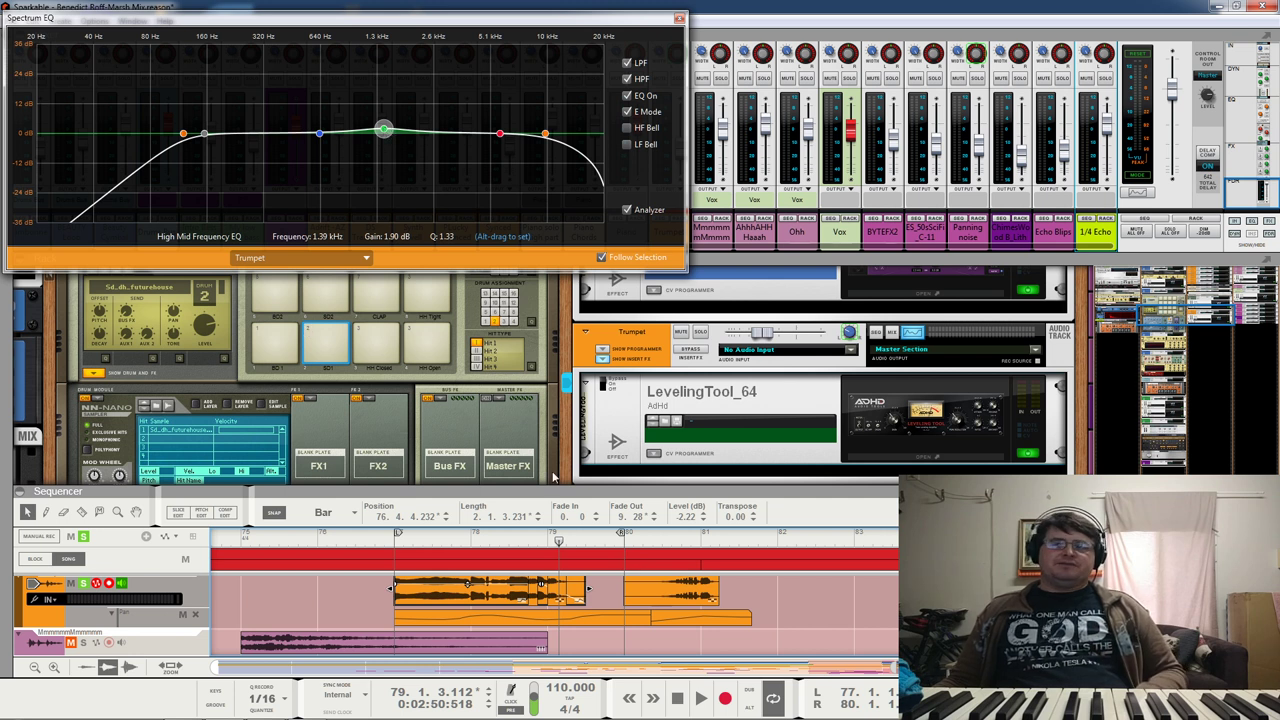
Step: Replay the loop from bar 77 to listen to the Trumpet with its original high-mid EQ setting
{"action": "left_click", "coordinate": [398, 540]}
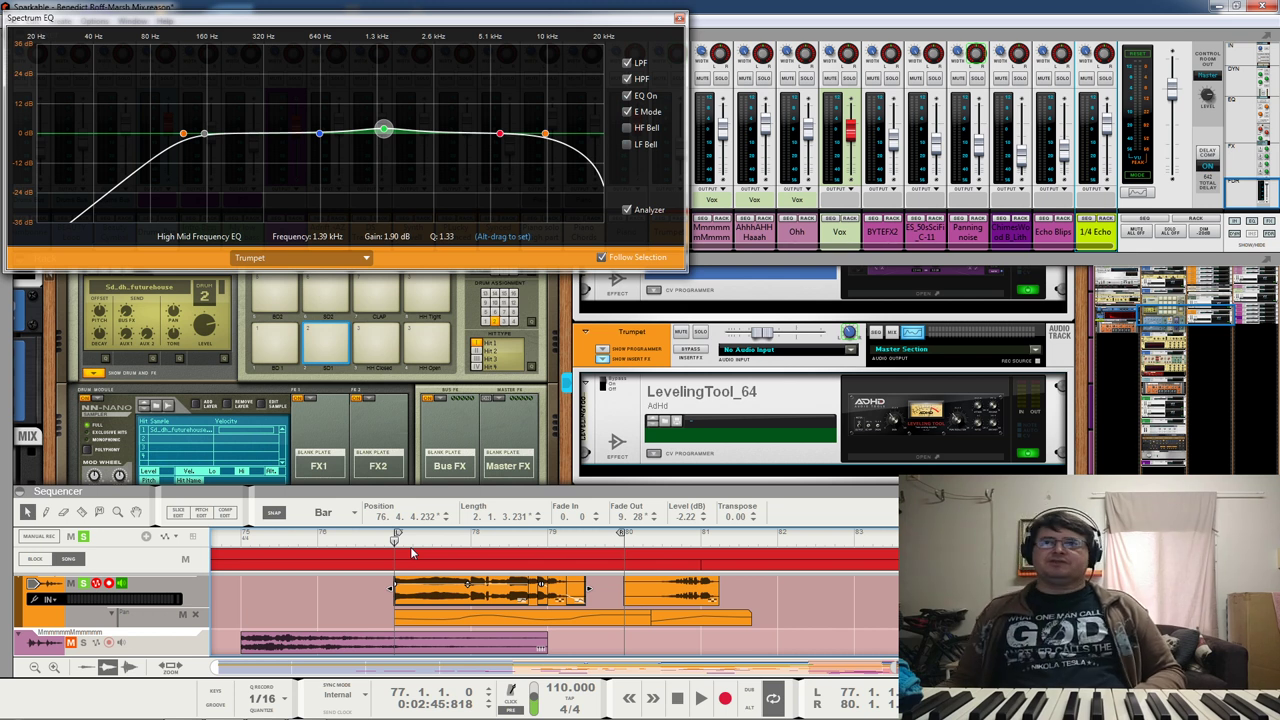
{"action": "key", "text": "space"}
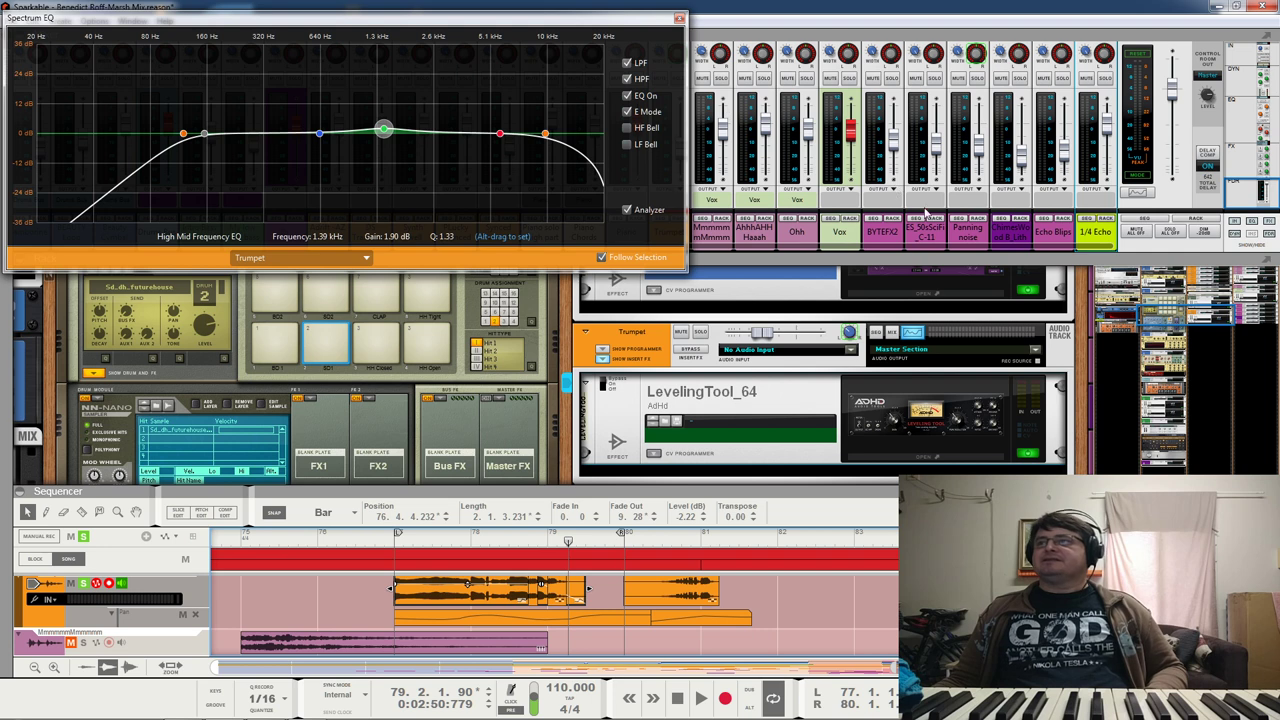
Step: Enlarge the Sequencer and zoom out to show the full arrangement around the Trumpet and vocal tracks
{"action": "scroll", "coordinate": [995, 255], "scroll_direction": "left", "scroll_amount": 2}
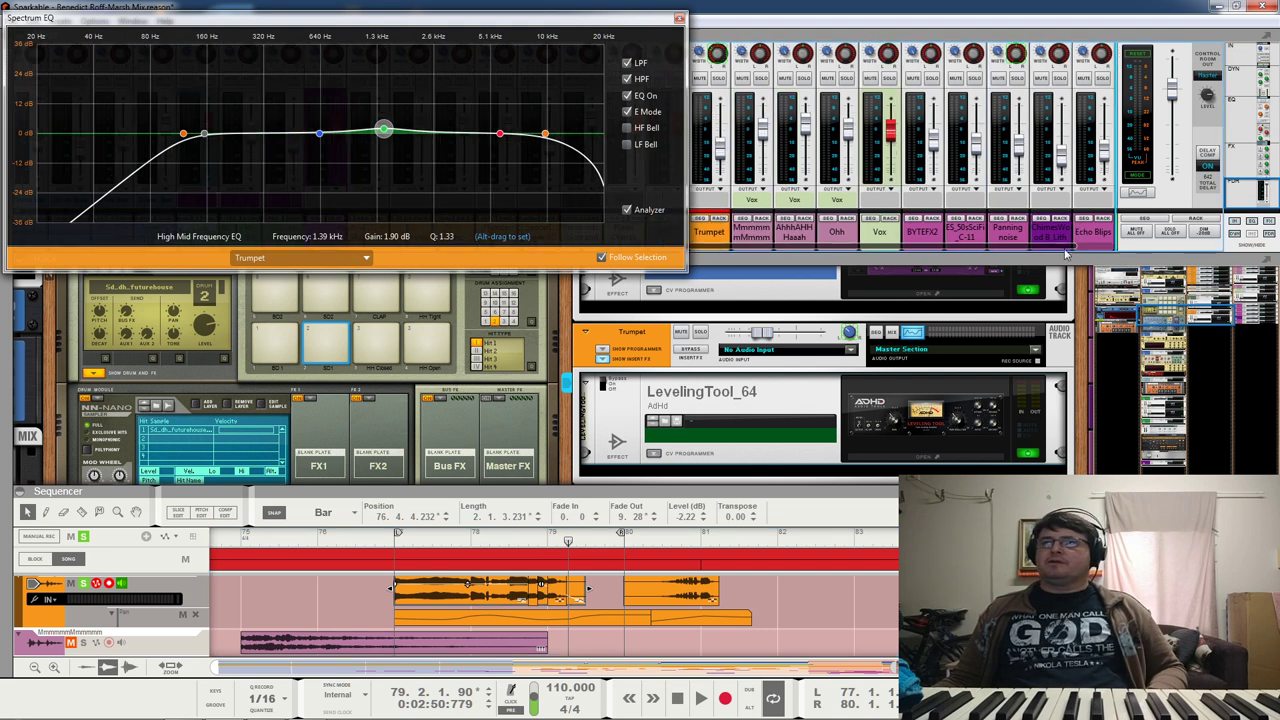
{"action": "scroll", "coordinate": [780, 600], "scroll_direction": "down", "scroll_amount": 3}
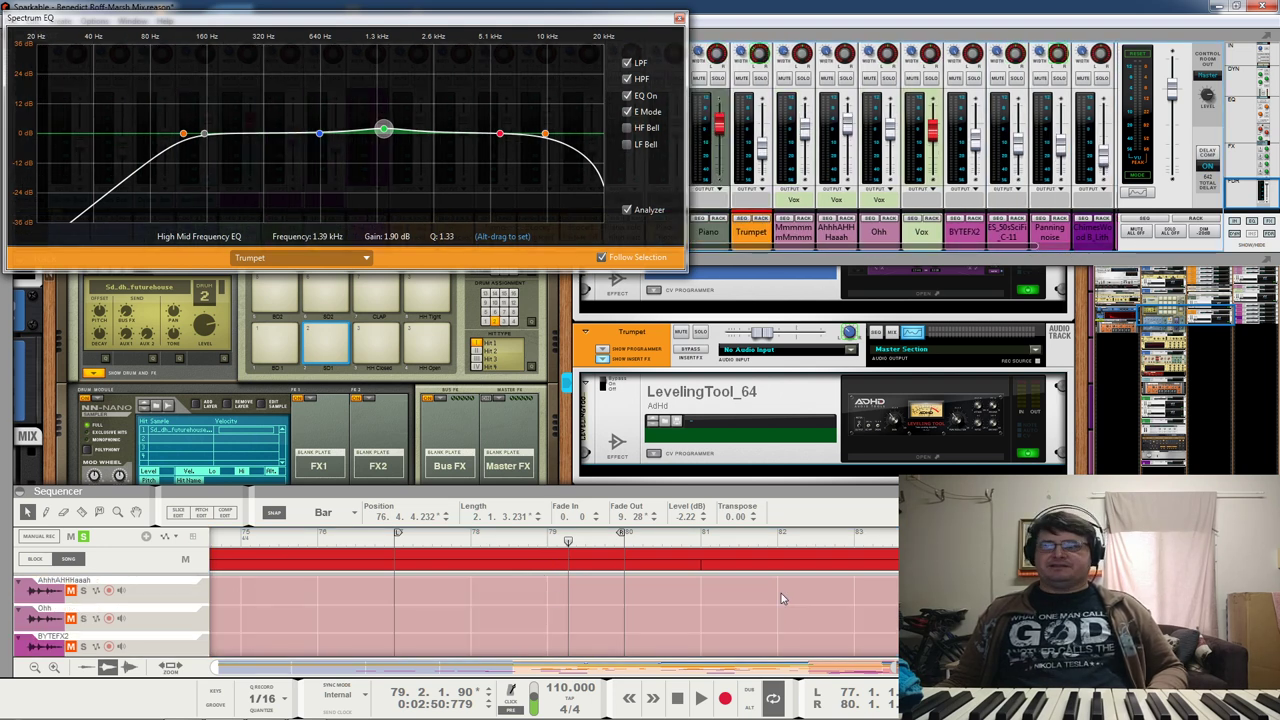
{"action": "left_click", "coordinate": [700, 486]}
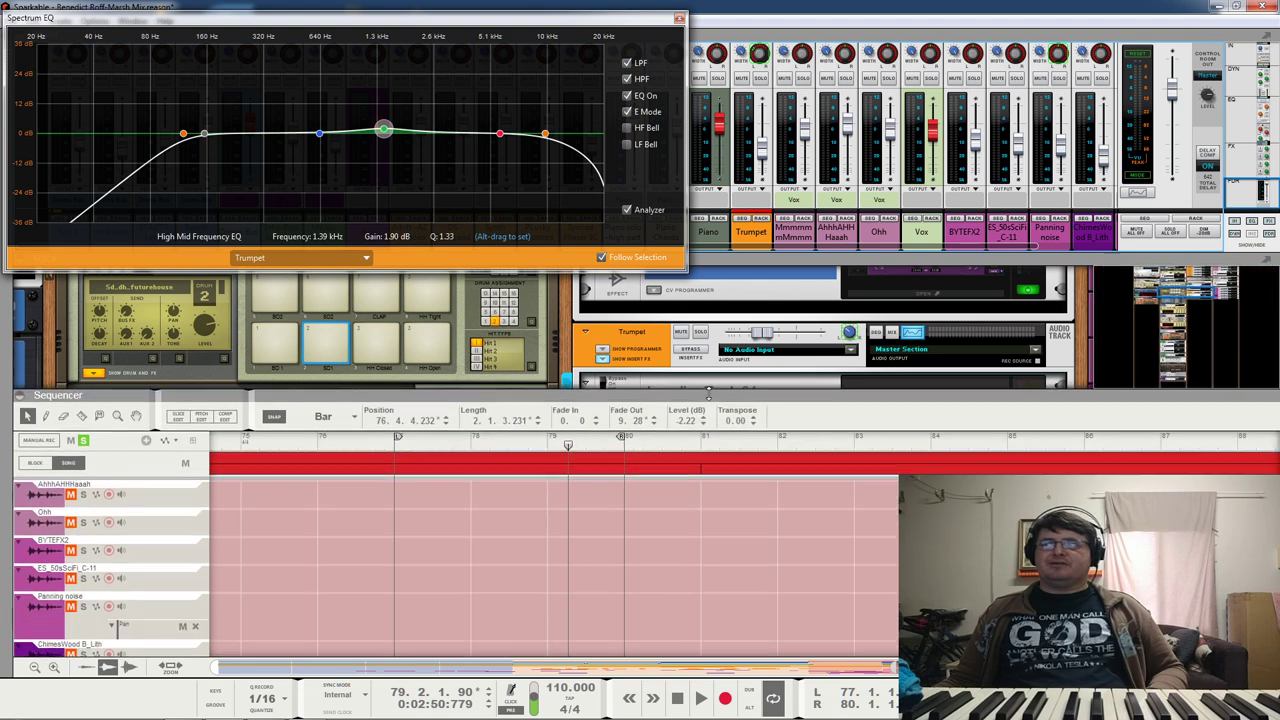
{"action": "scroll", "coordinate": [416, 574], "scroll_direction": "down", "scroll_amount": 1}
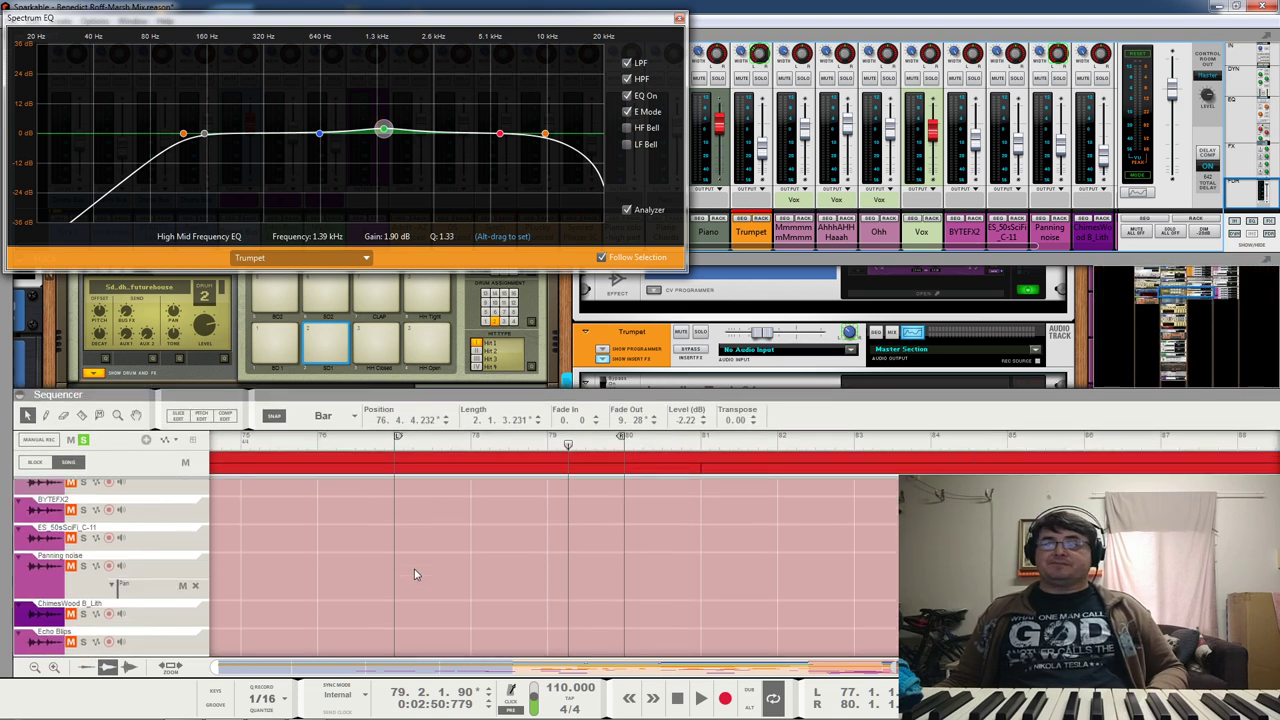
{"action": "left_click", "coordinate": [457, 557]}
{"action": "scroll", "coordinate": [457, 557], "scroll_direction": "down", "scroll_amount": 5}
{"action": "scroll", "coordinate": [806, 553], "scroll_direction": "up", "scroll_amount": 2}
{"action": "scroll", "coordinate": [806, 553], "scroll_direction": "up", "scroll_amount": 2}
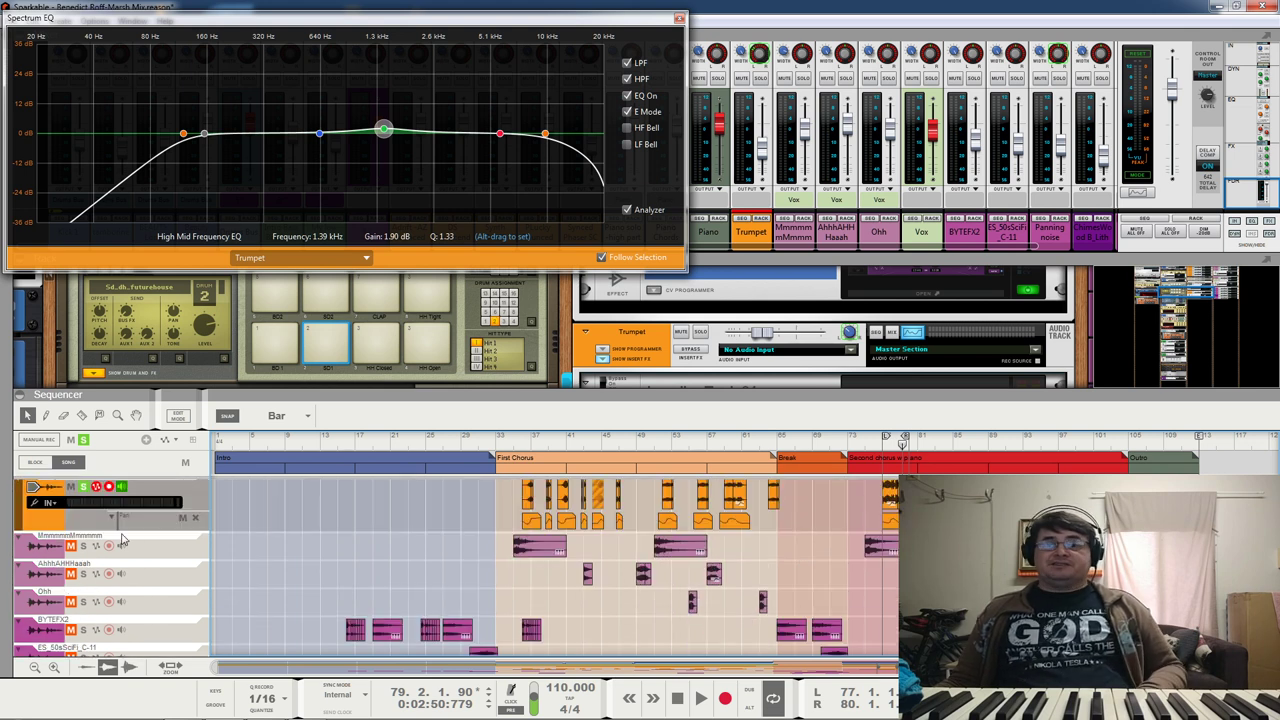
Step: Turn off the Trumpet's solo and solo the MmmmmmMmmmmm, AhhhAHHHaaah and Ohh vocal tracks instead
{"action": "left_click", "coordinate": [84, 487]}
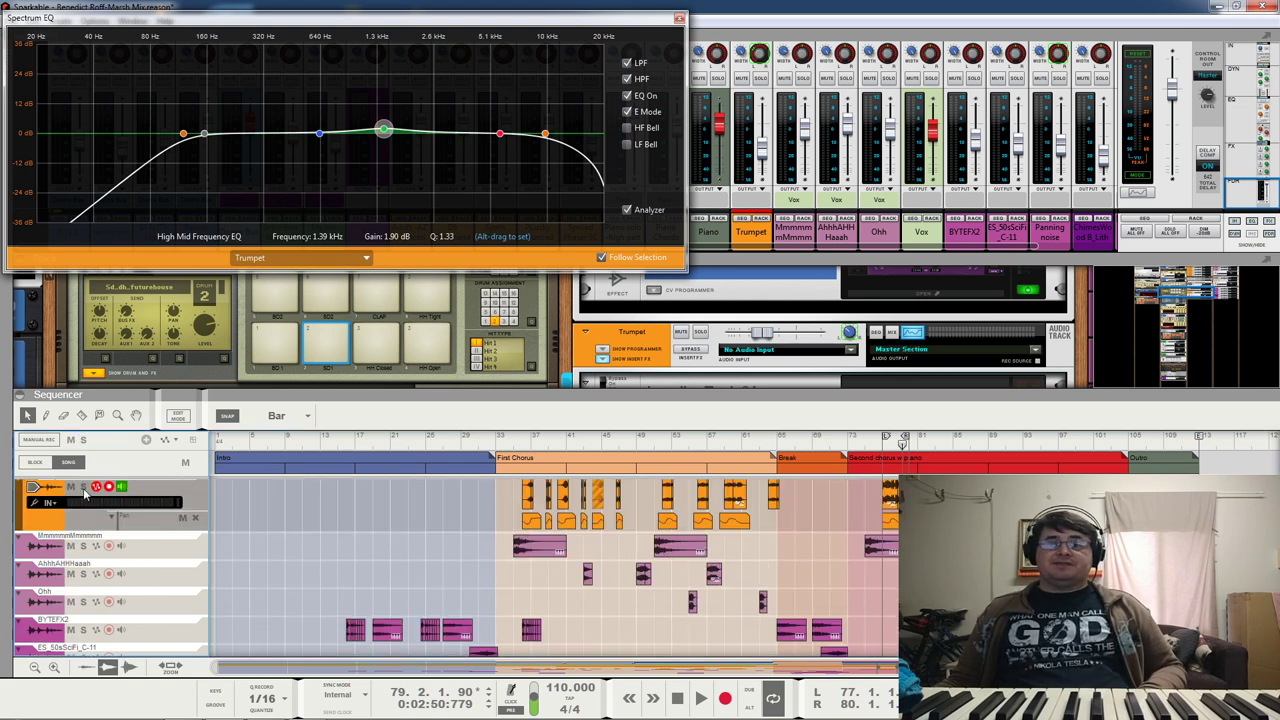
{"action": "left_click", "coordinate": [83, 545]}
{"action": "left_click", "coordinate": [83, 573]}
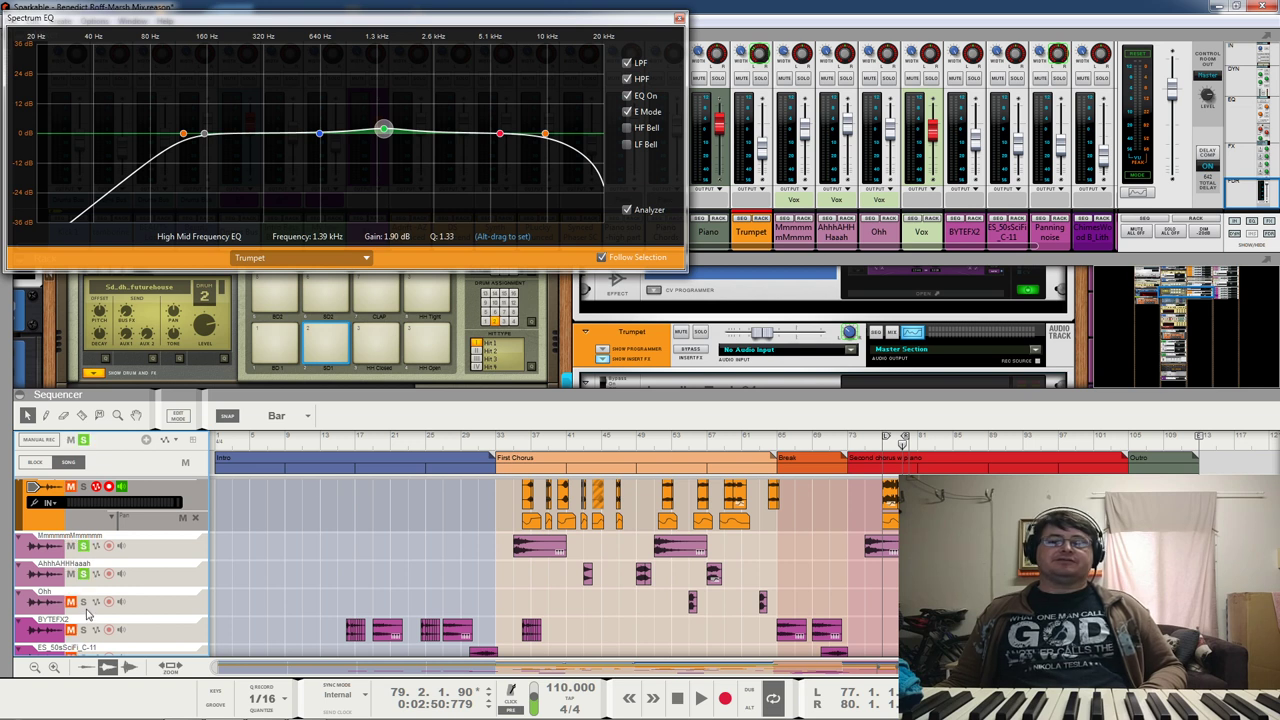
{"action": "left_click", "coordinate": [87, 610]}
{"action": "left_click", "coordinate": [83, 591]}
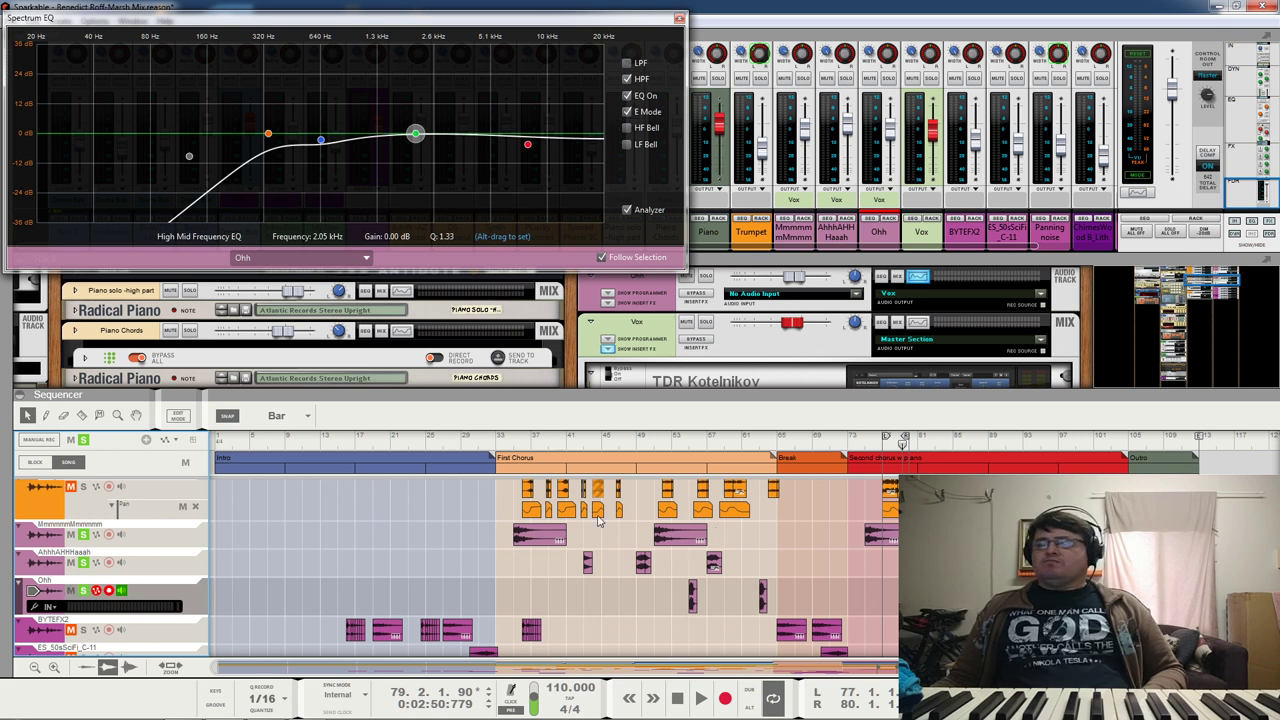
Step: Play the soloed vocals from bar 34, add the Trumpet to the solo, and listen further into the First Chorus
{"action": "left_click", "coordinate": [510, 447]}
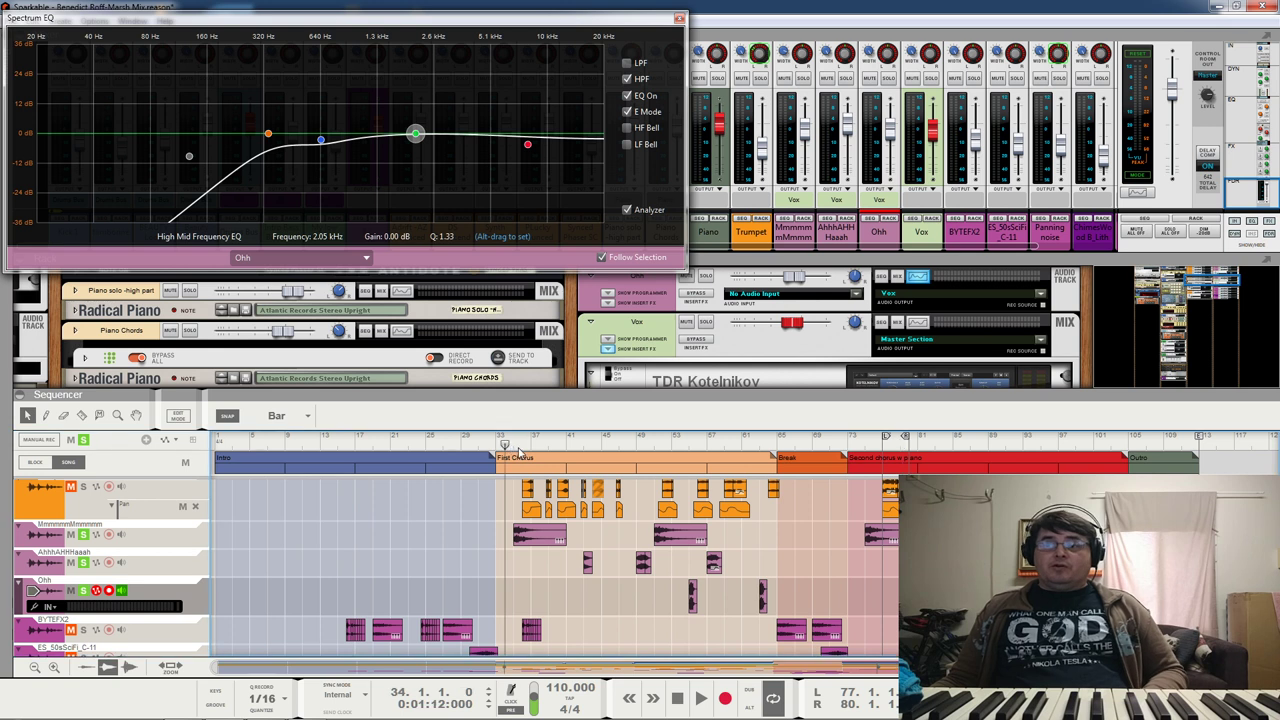
{"action": "key", "text": "space"}
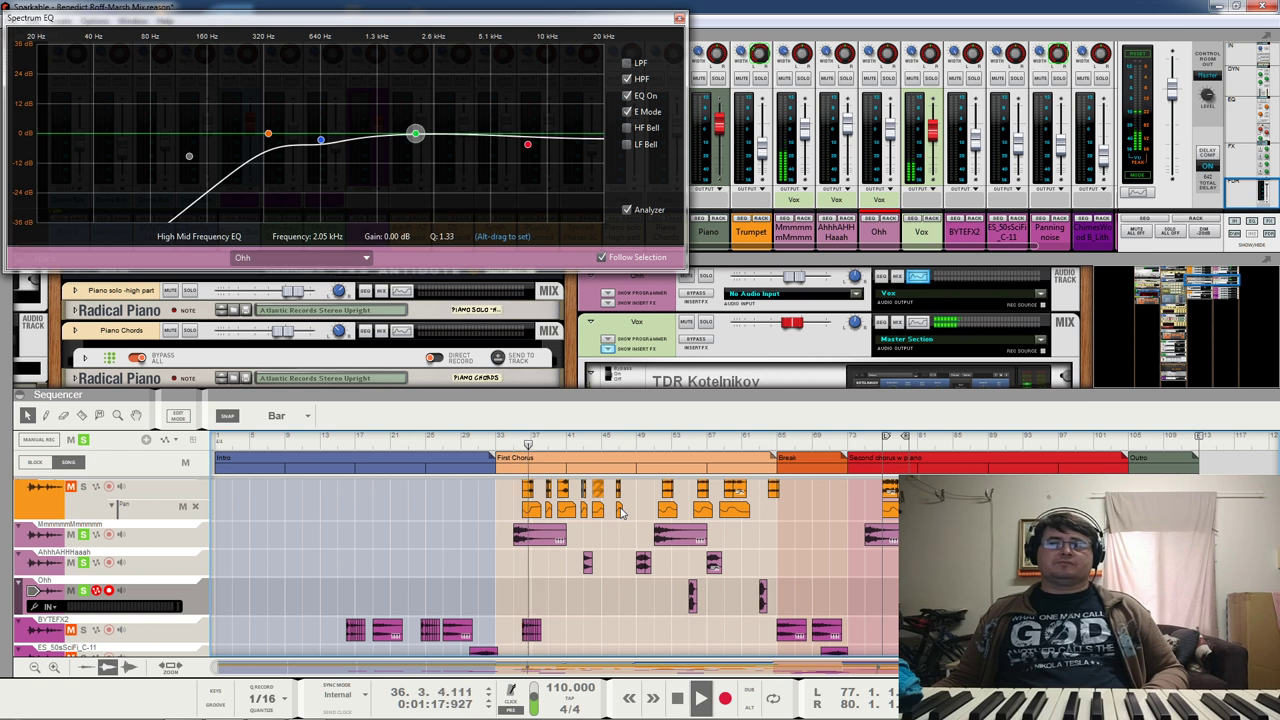
{"action": "left_click", "coordinate": [71, 487]}
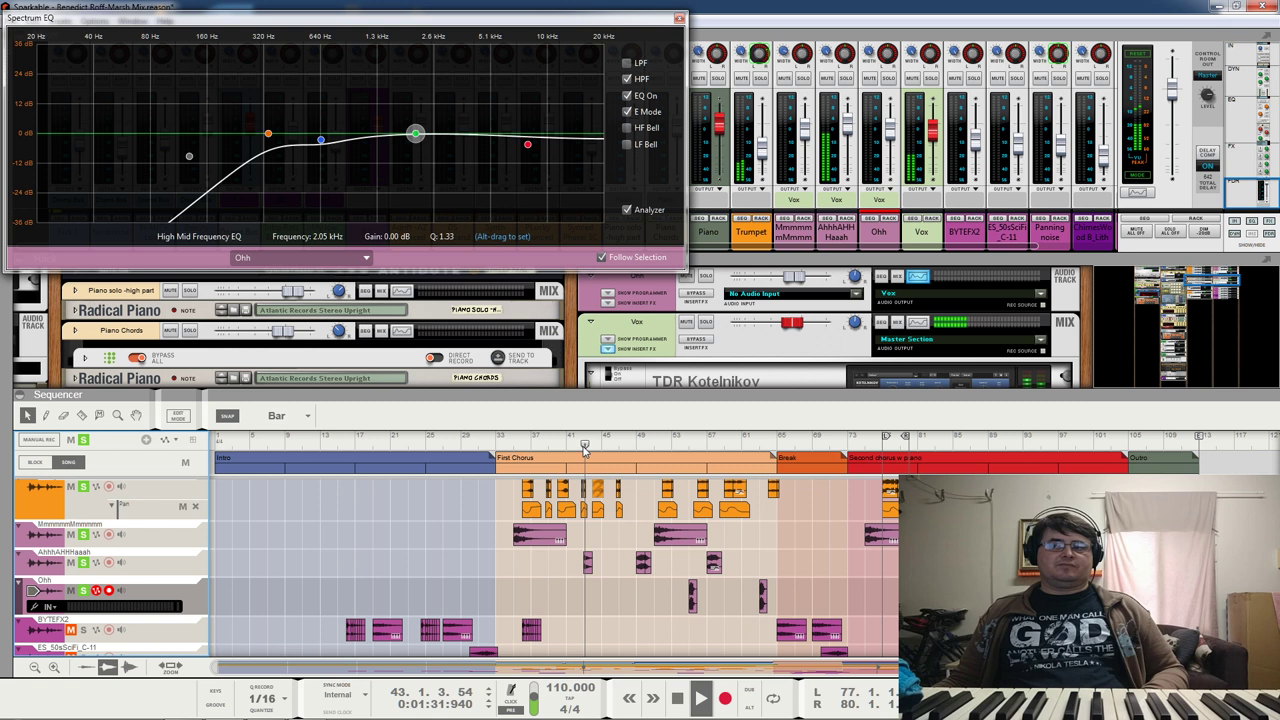
{"action": "left_click", "coordinate": [640, 440]}
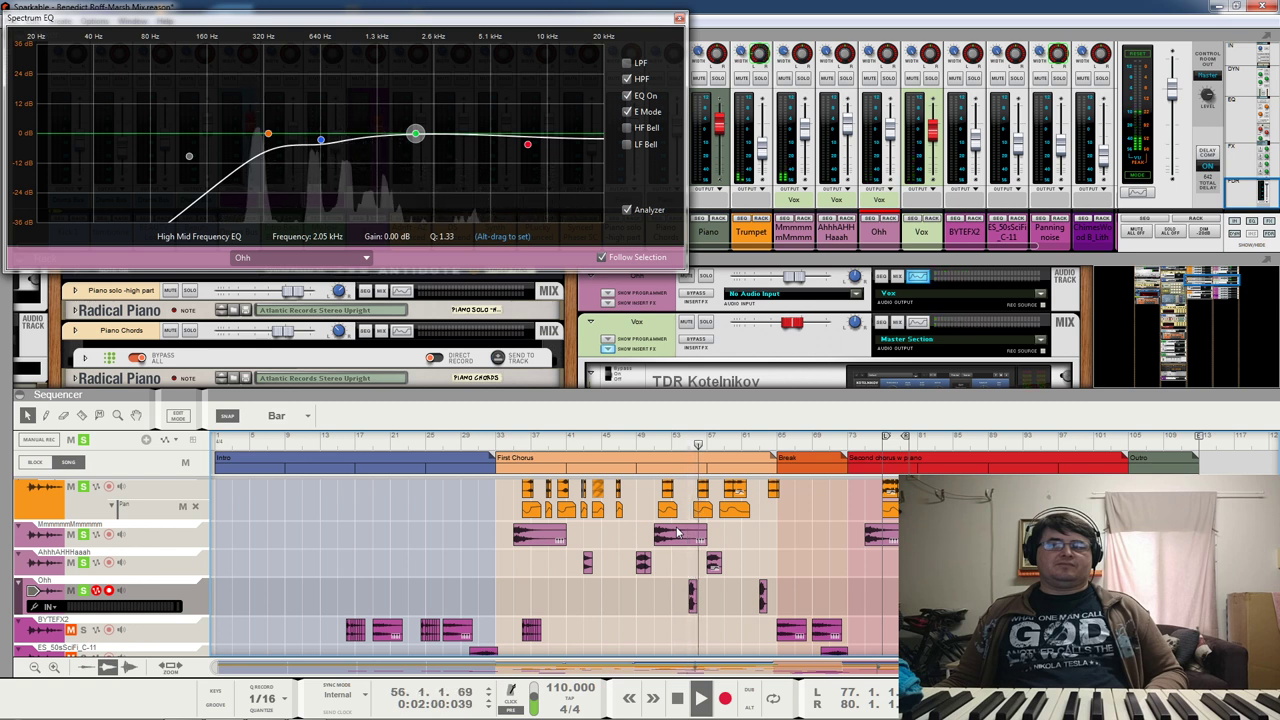
{"action": "key", "text": "space"}
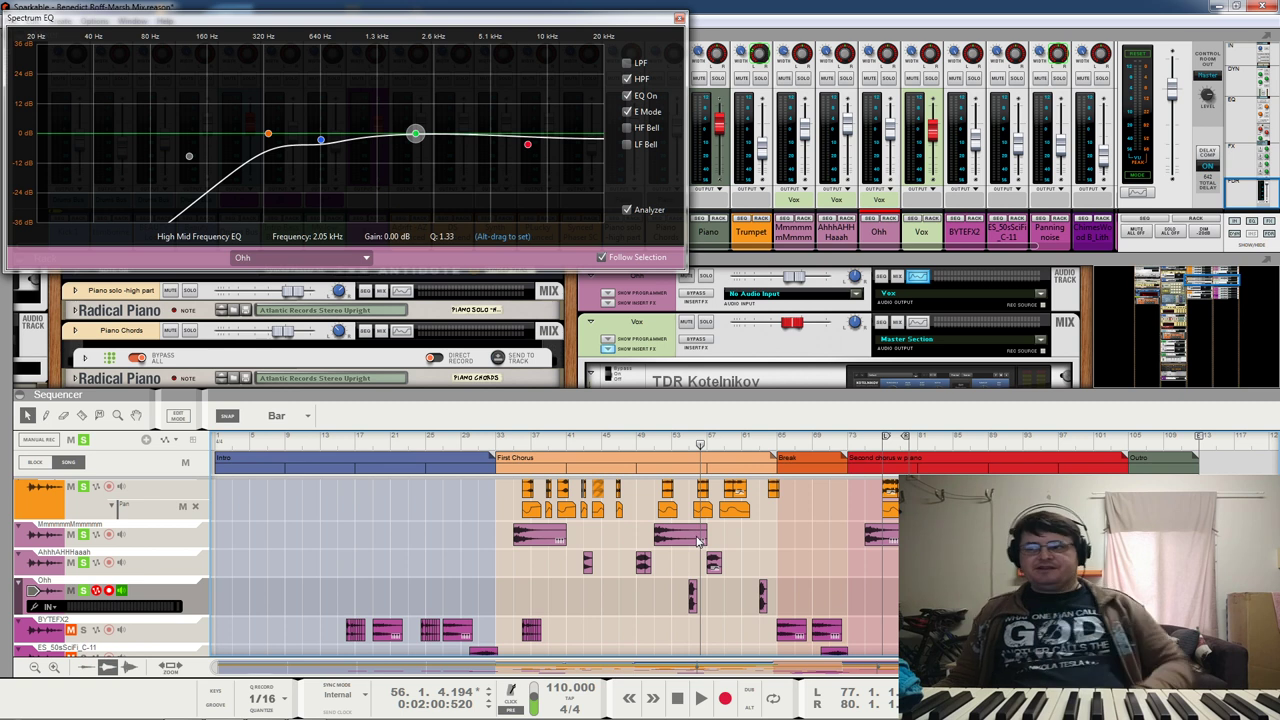
Step: Leave only the MmmmmmMmmmmm vocal track soloed and place the playhead at bar 35
{"action": "left_click", "coordinate": [80, 538]}
{"action": "left_click", "coordinate": [71, 573]}
{"action": "left_click", "coordinate": [71, 601]}
{"action": "left_click", "coordinate": [83, 486]}
{"action": "left_click", "coordinate": [71, 486]}
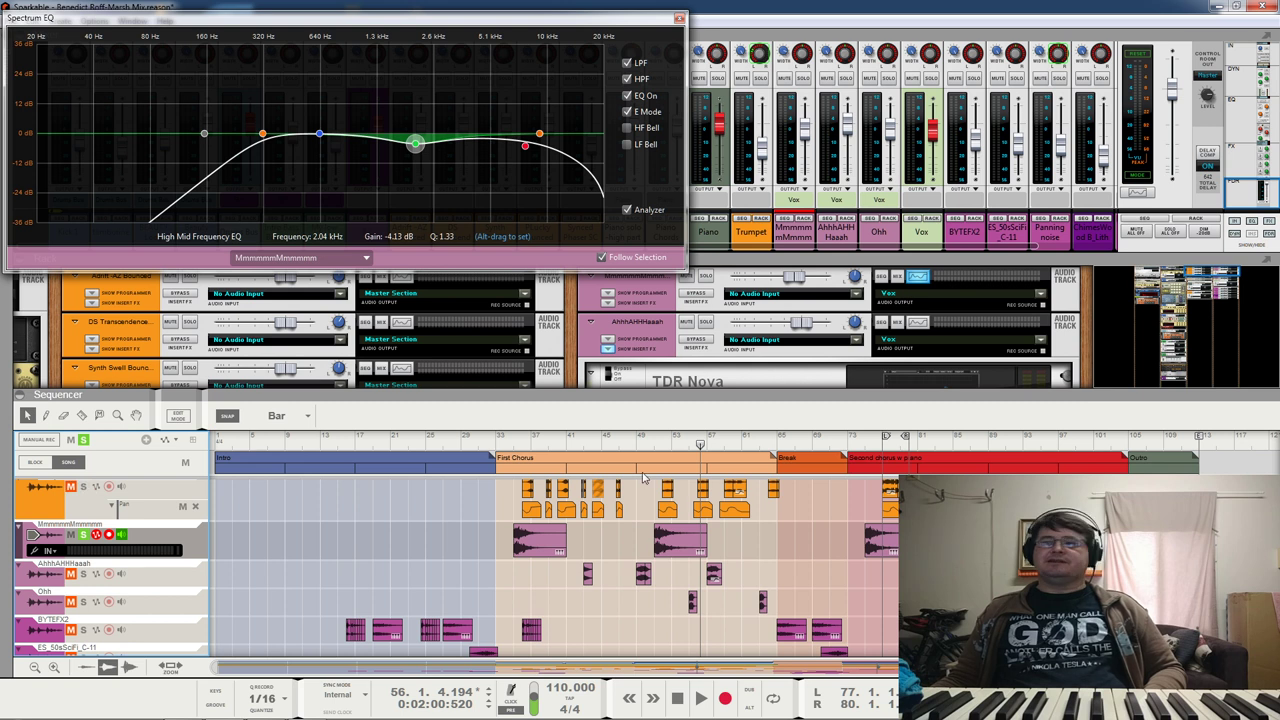
{"action": "left_click", "coordinate": [515, 445]}
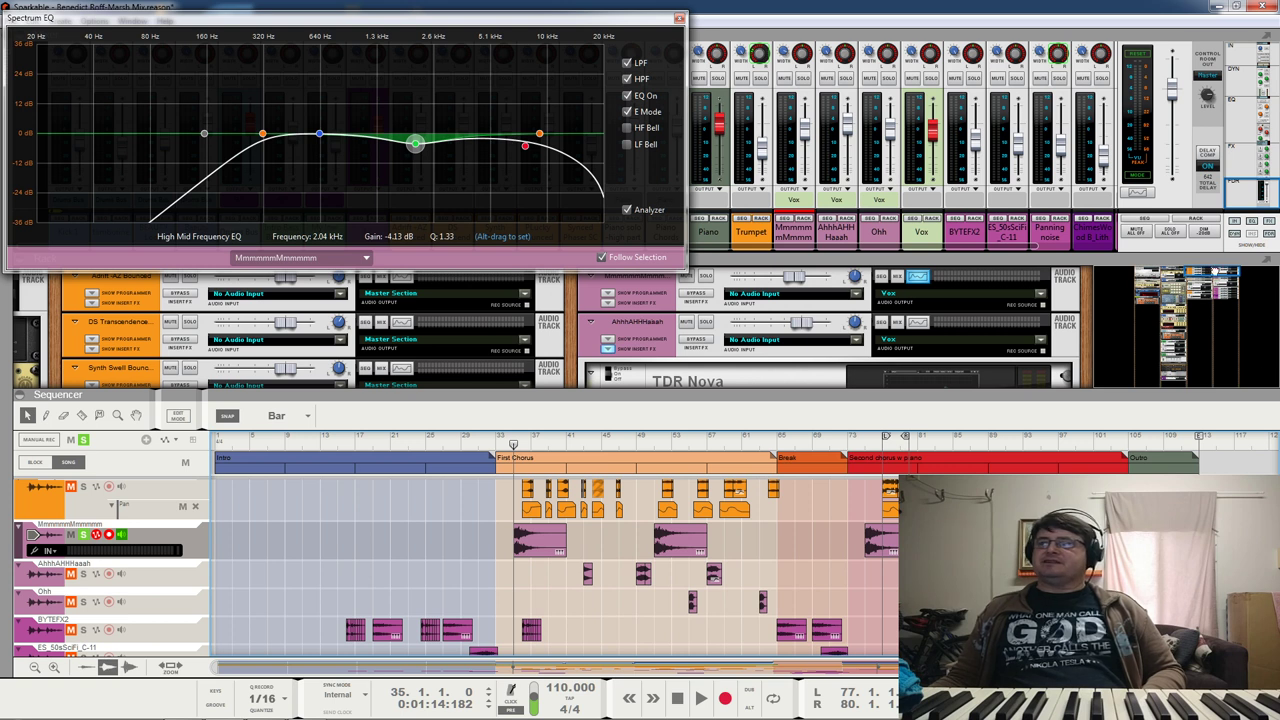
Step: Check the MmmmmmMmmmmm track's insert effects, then play it from bar 35 with its EQ, low-pass and high-pass filters switched off
{"action": "left_click", "coordinate": [606, 311]}
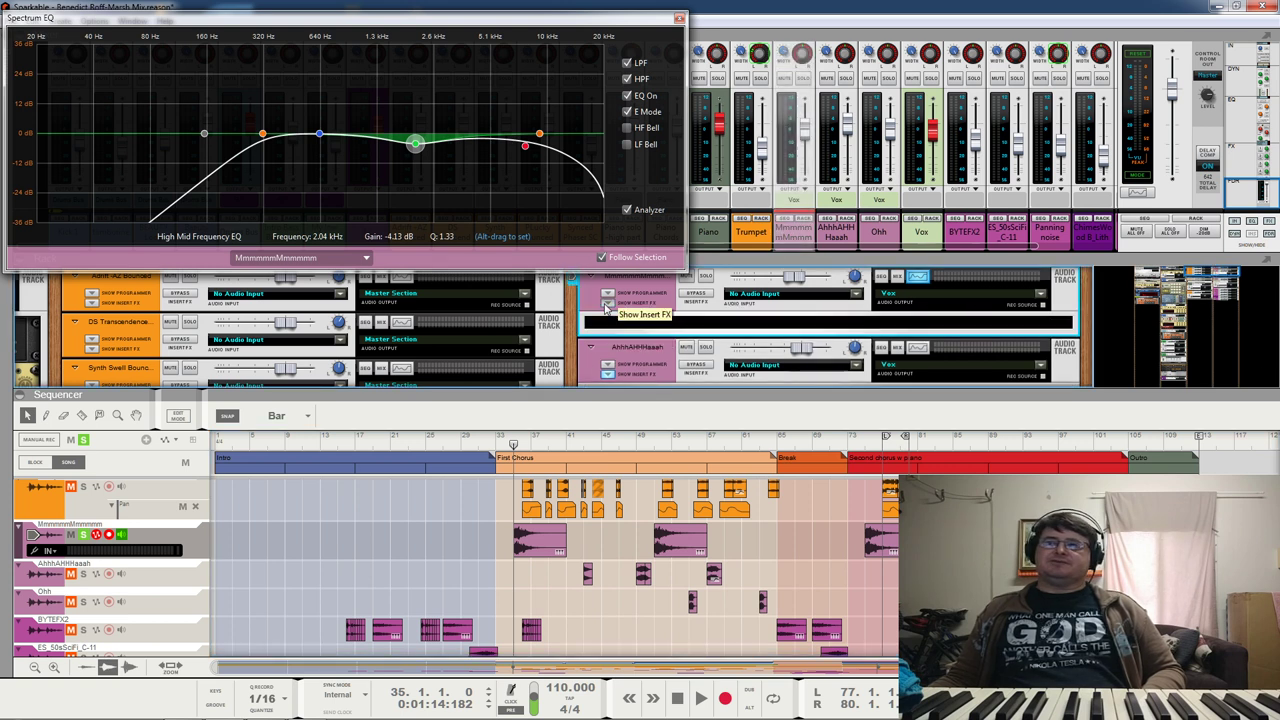
{"action": "key", "text": "space"}
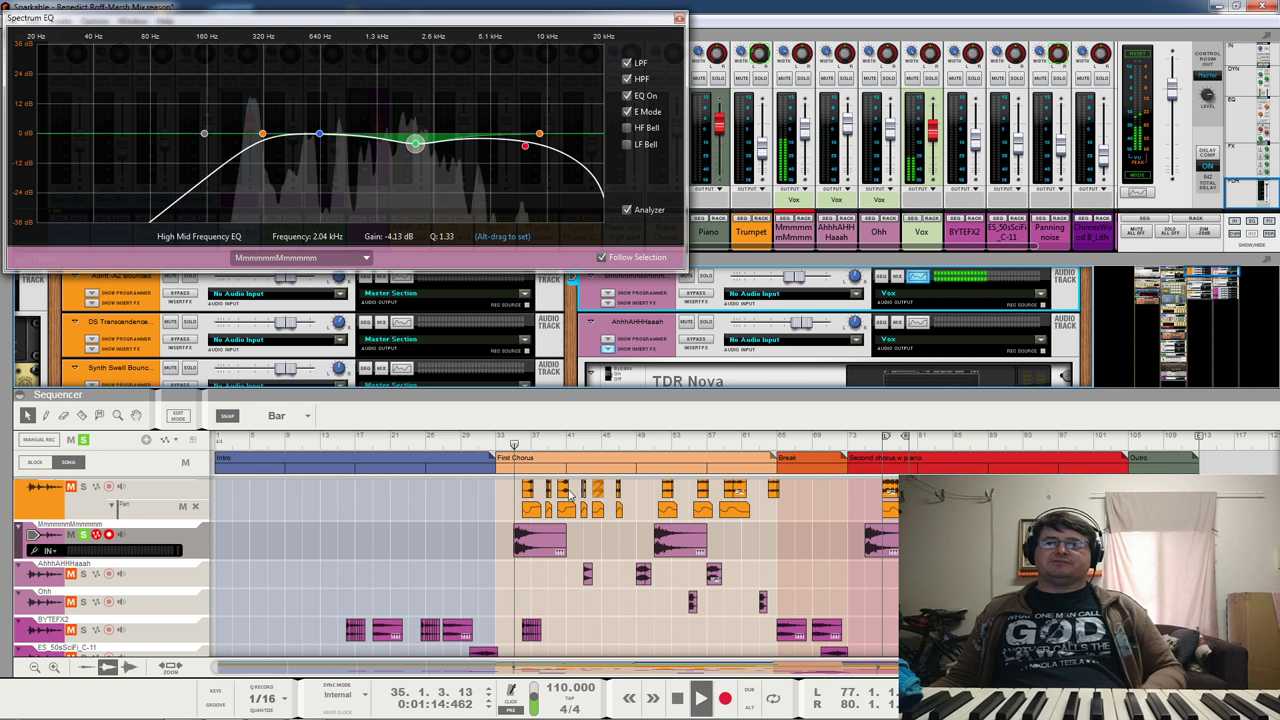
{"action": "left_click", "coordinate": [627, 95]}
{"action": "left_click", "coordinate": [627, 79]}
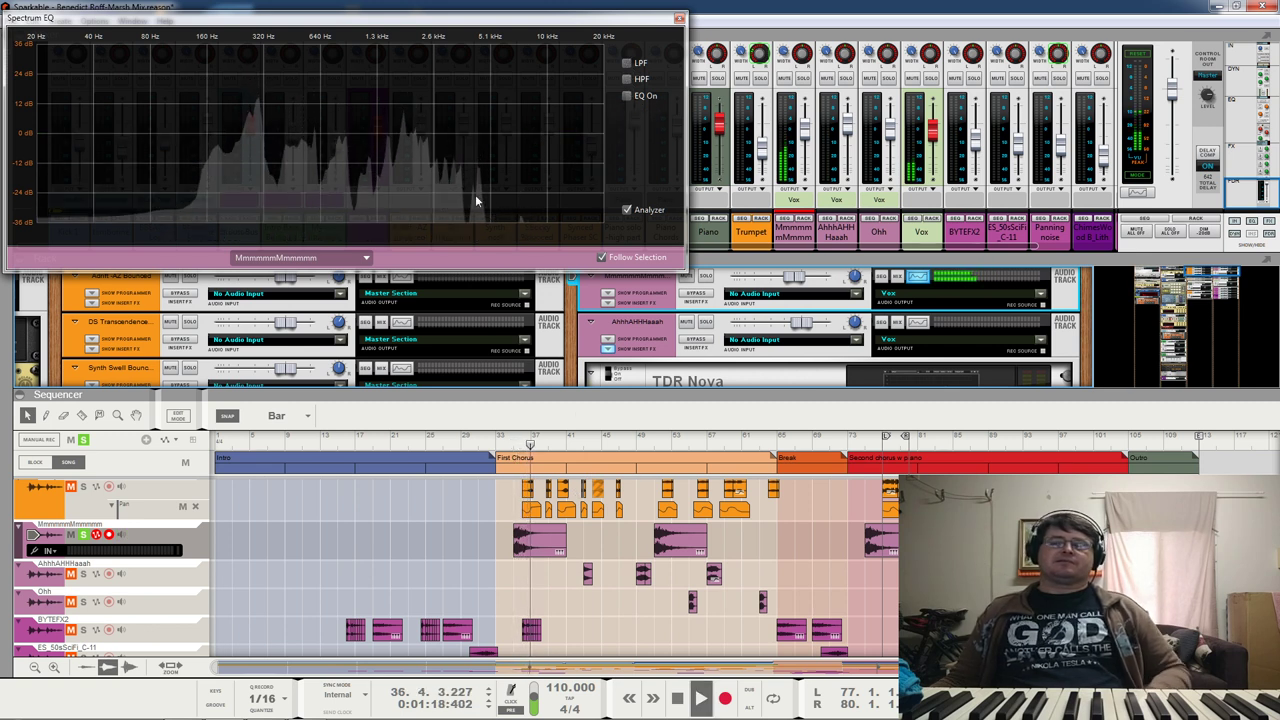
{"action": "left_click", "coordinate": [511, 444]}
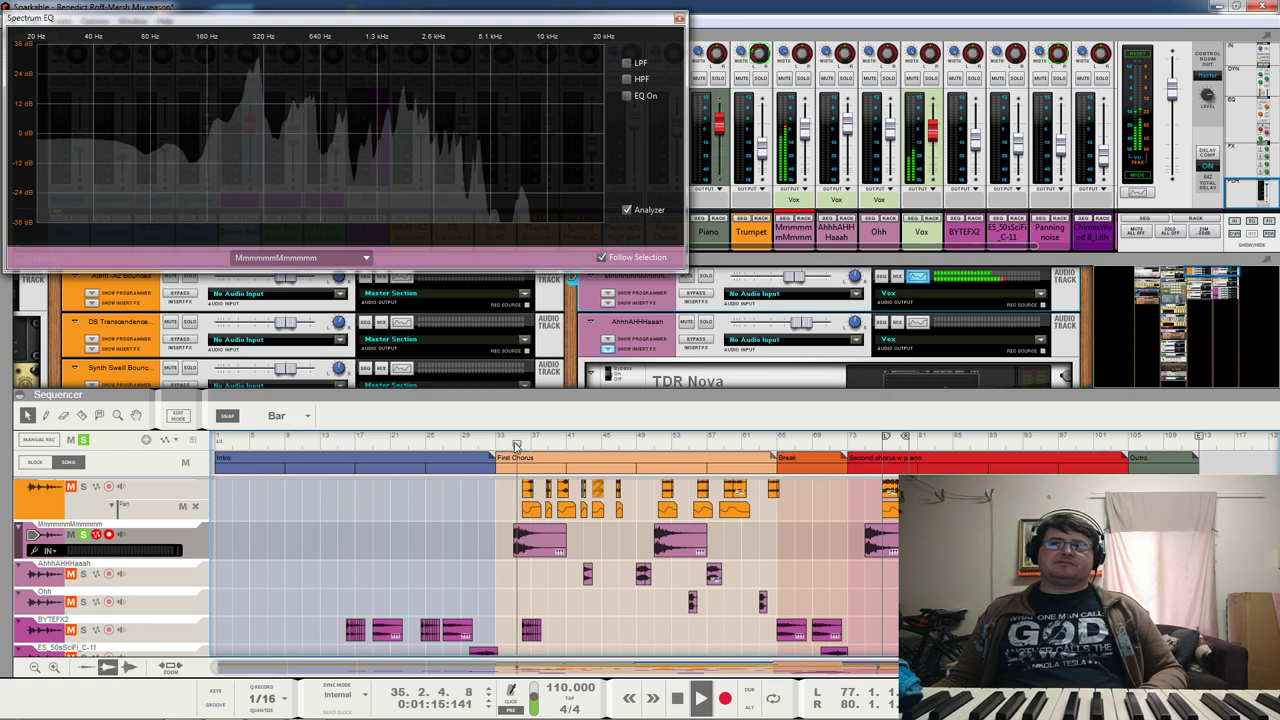
Step: Audition the MmmmmmMmmmmm vocal's low-pass and high-pass filters separately, leaving both switched on
{"action": "left_click", "coordinate": [627, 63]}
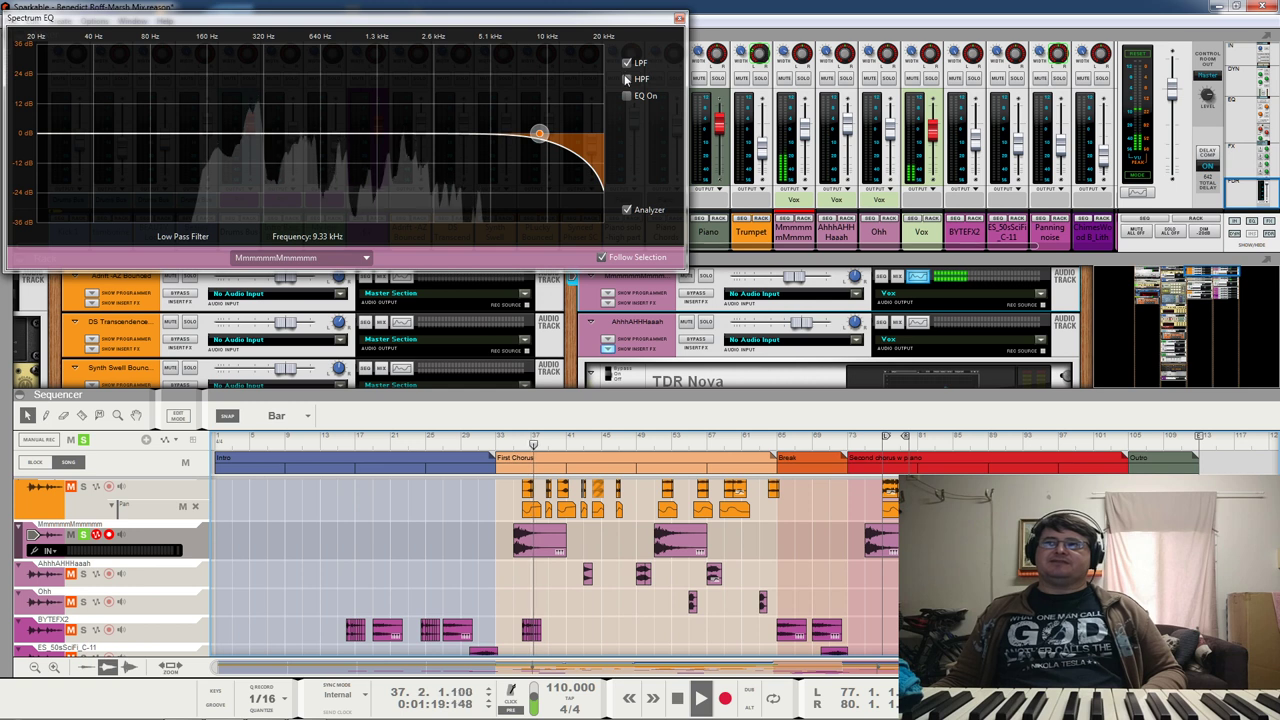
{"action": "left_click", "coordinate": [627, 63]}
{"action": "left_click", "coordinate": [627, 79]}
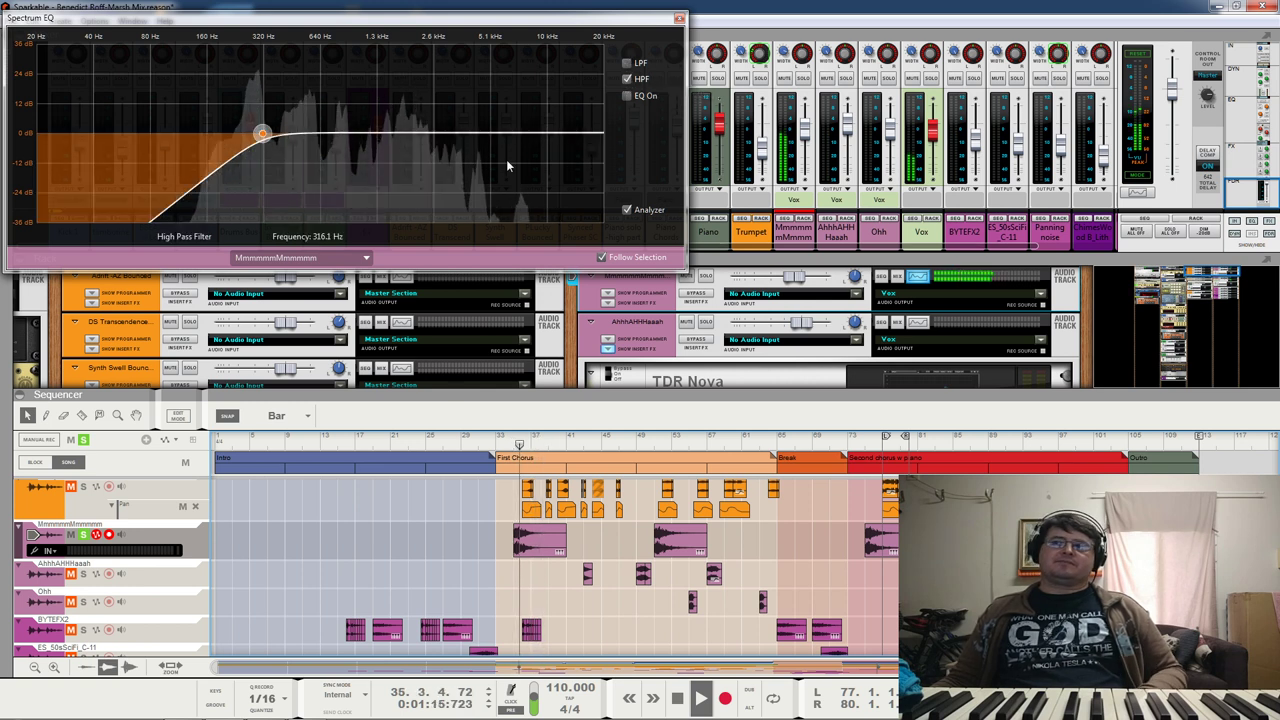
{"action": "left_click", "coordinate": [627, 63]}
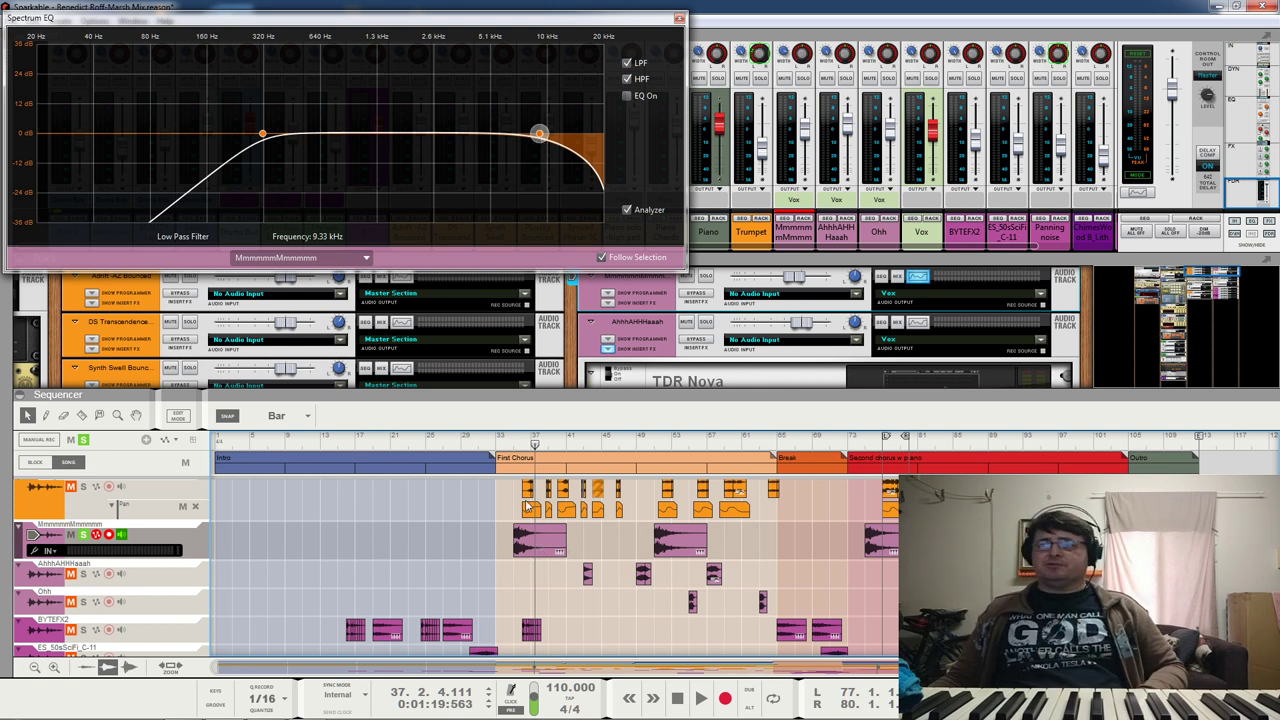
Step: Turn the MmmmmmMmmmmm EQ back on, examine its high mid band, and play the vocal from bar 35
{"action": "left_click", "coordinate": [530, 442]}
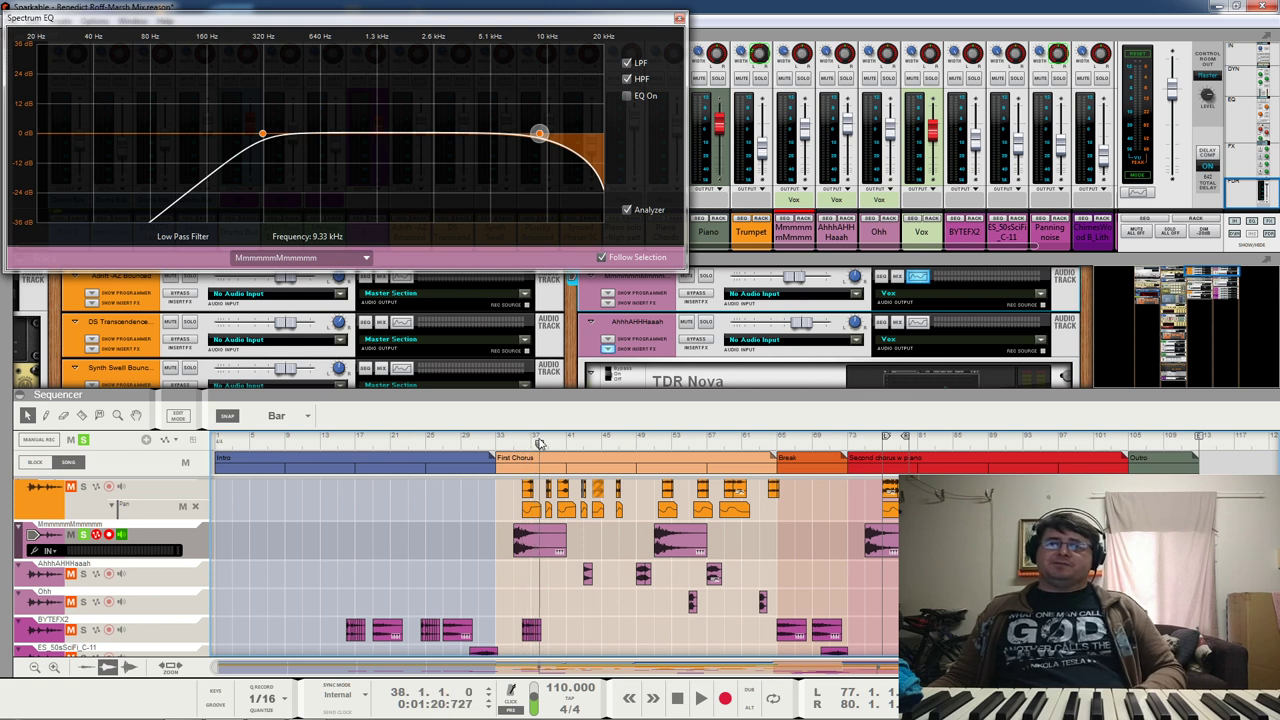
{"action": "left_click", "coordinate": [548, 445]}
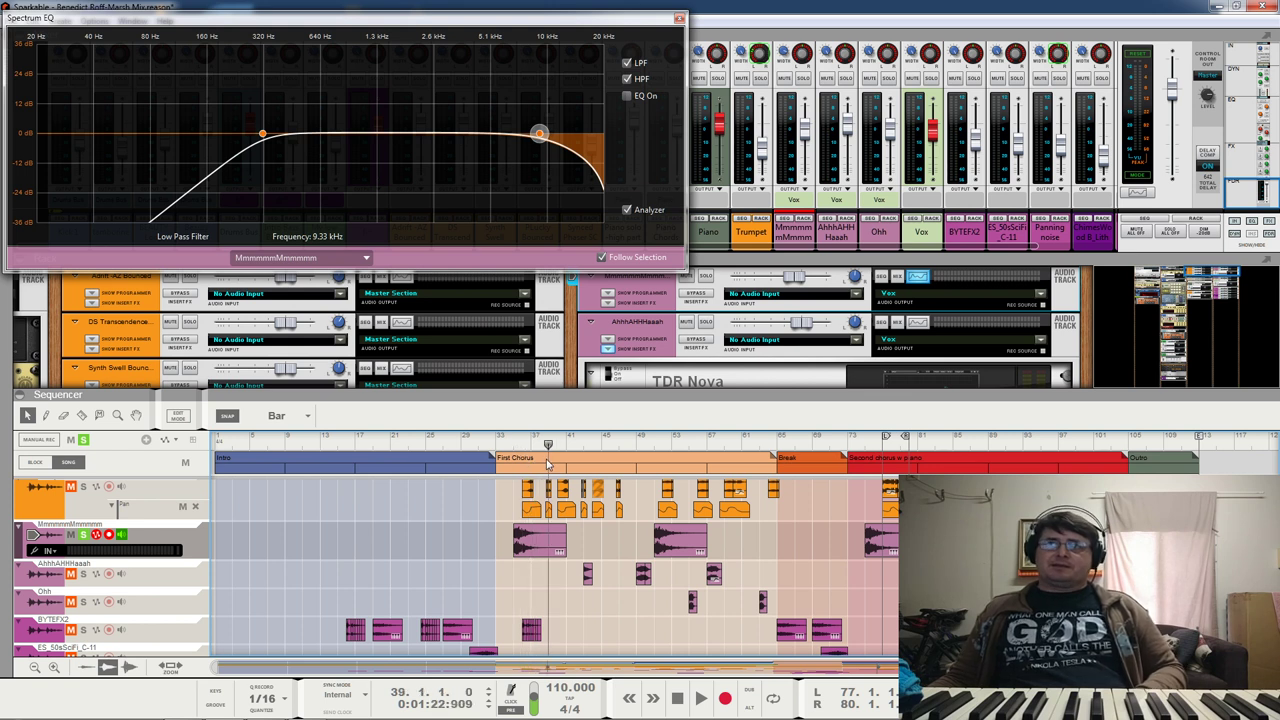
{"action": "left_click", "coordinate": [627, 96]}
{"action": "left_click_drag", "start_coordinate": [418, 135], "coordinate": [418, 144]}
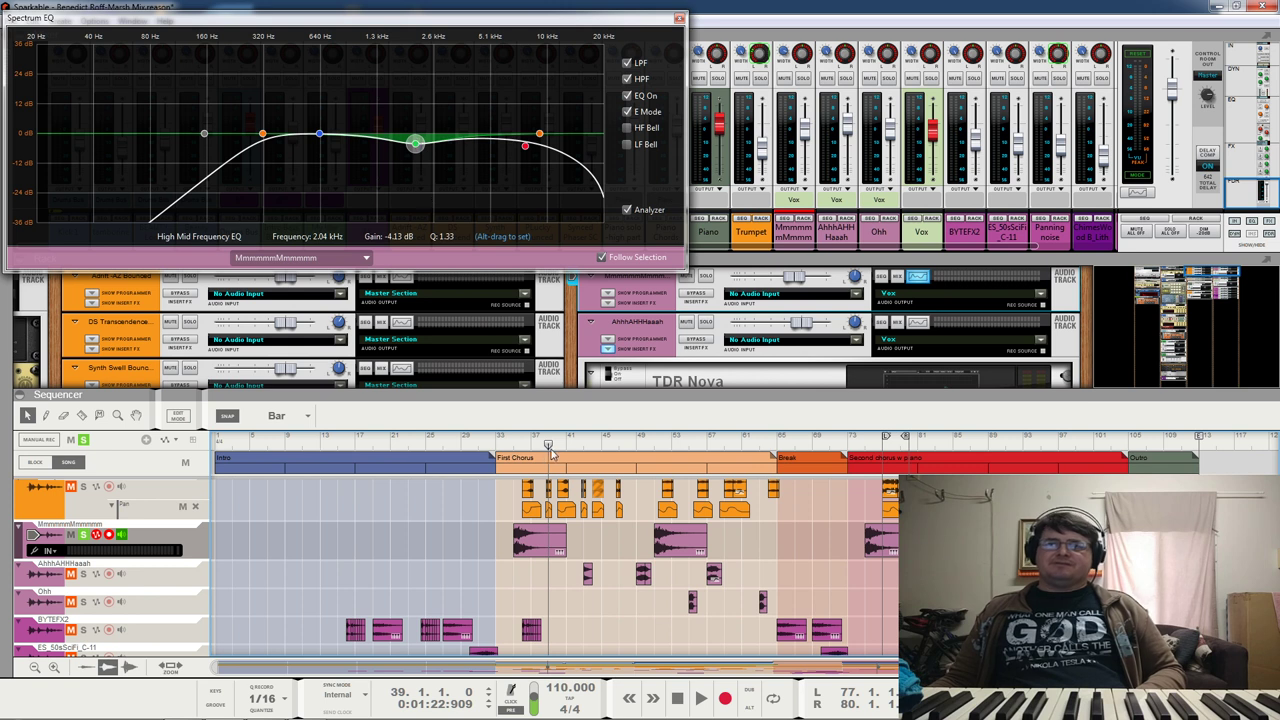
{"action": "left_click", "coordinate": [513, 444]}
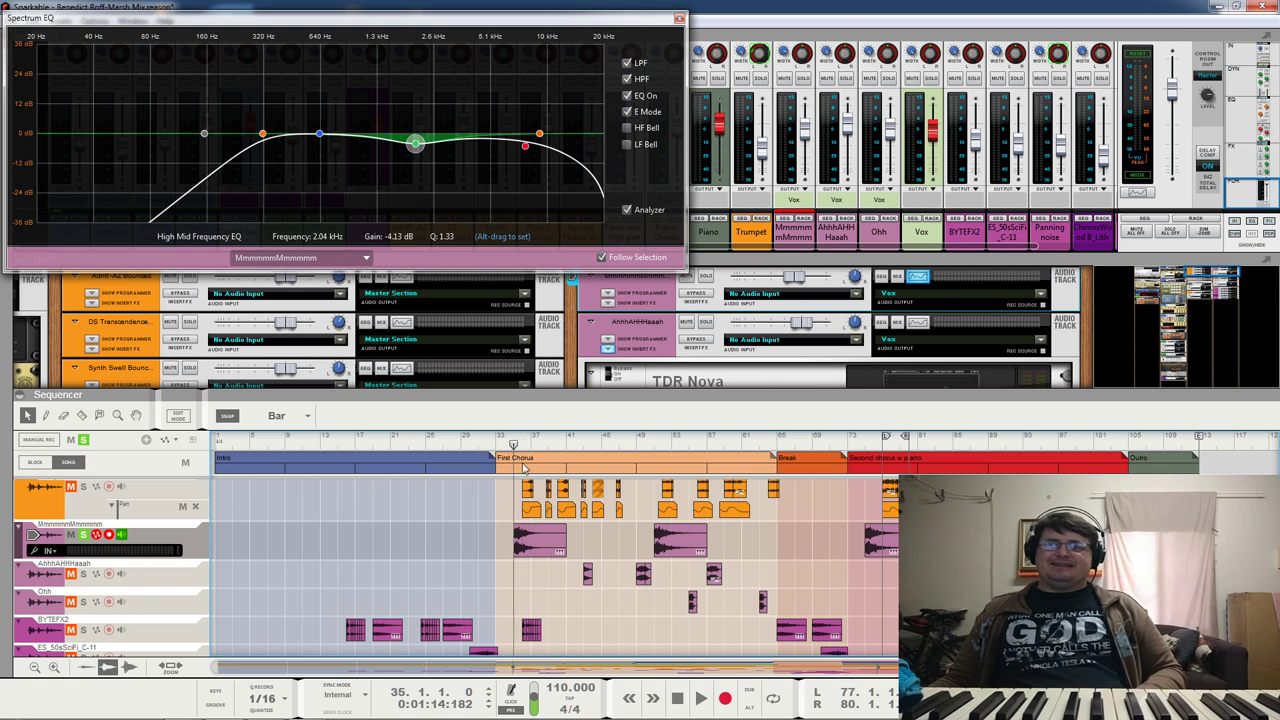
{"action": "key", "text": "space"}
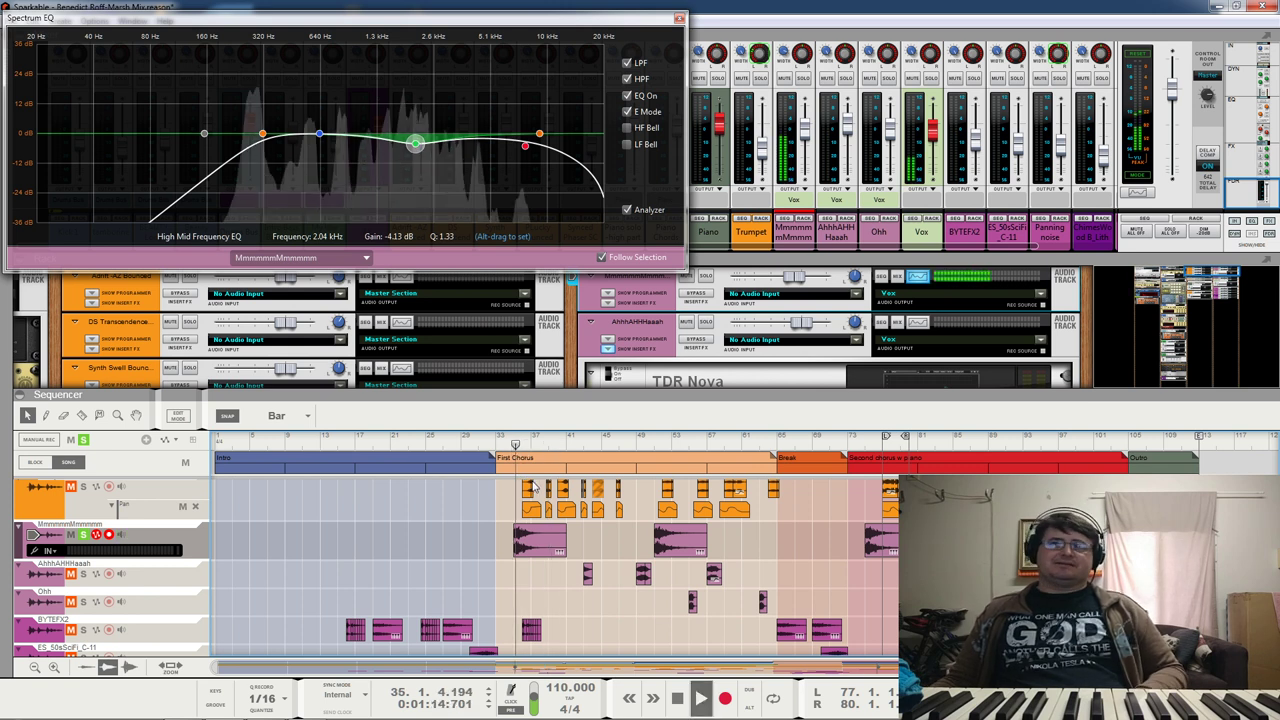
Step: Switch off the MmmmmmMmmmmm EQ to compare the sound from bar 35, stop playback, and return the playhead to bar 35
{"action": "left_click", "coordinate": [628, 95]}
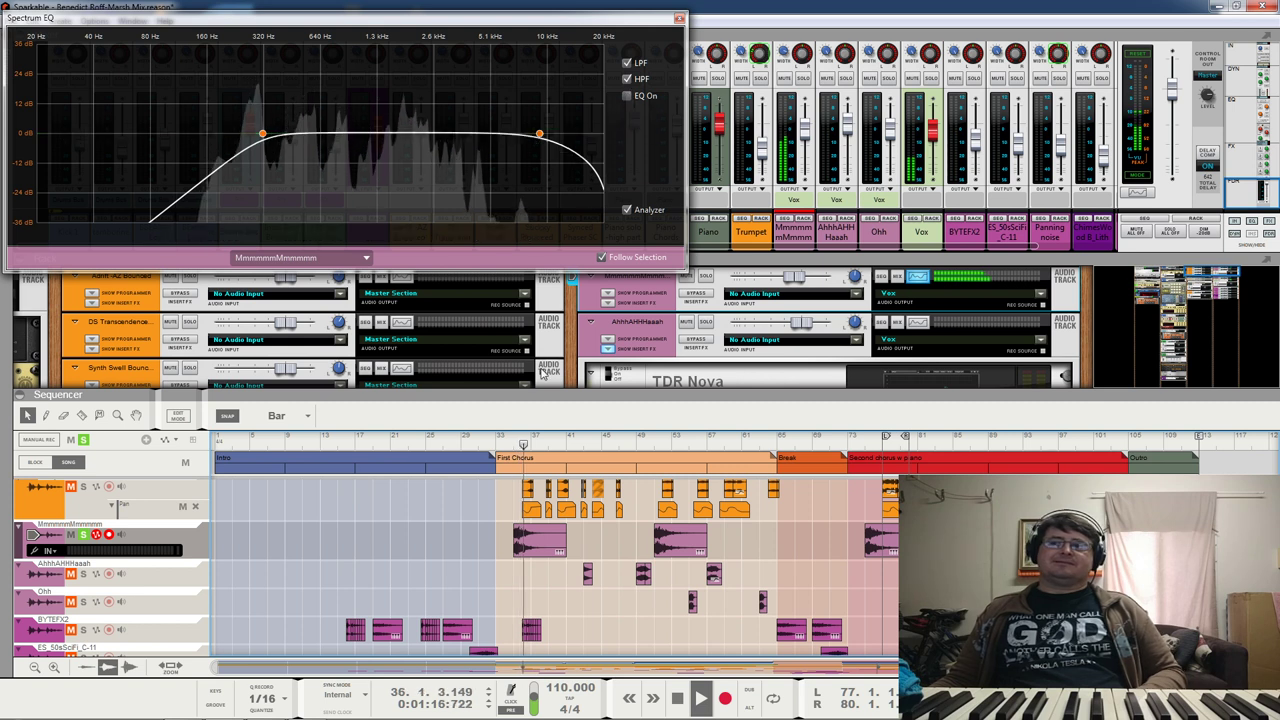
{"action": "left_click", "coordinate": [514, 444]}
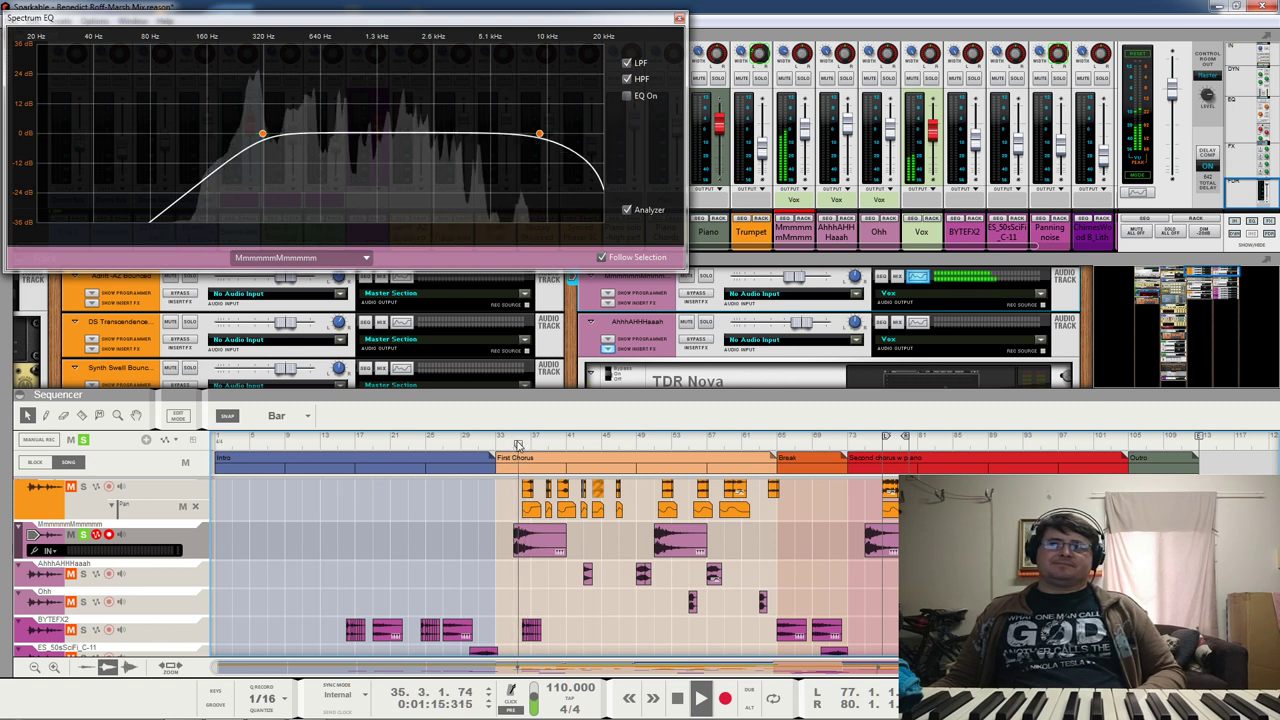
{"action": "key", "text": "space"}
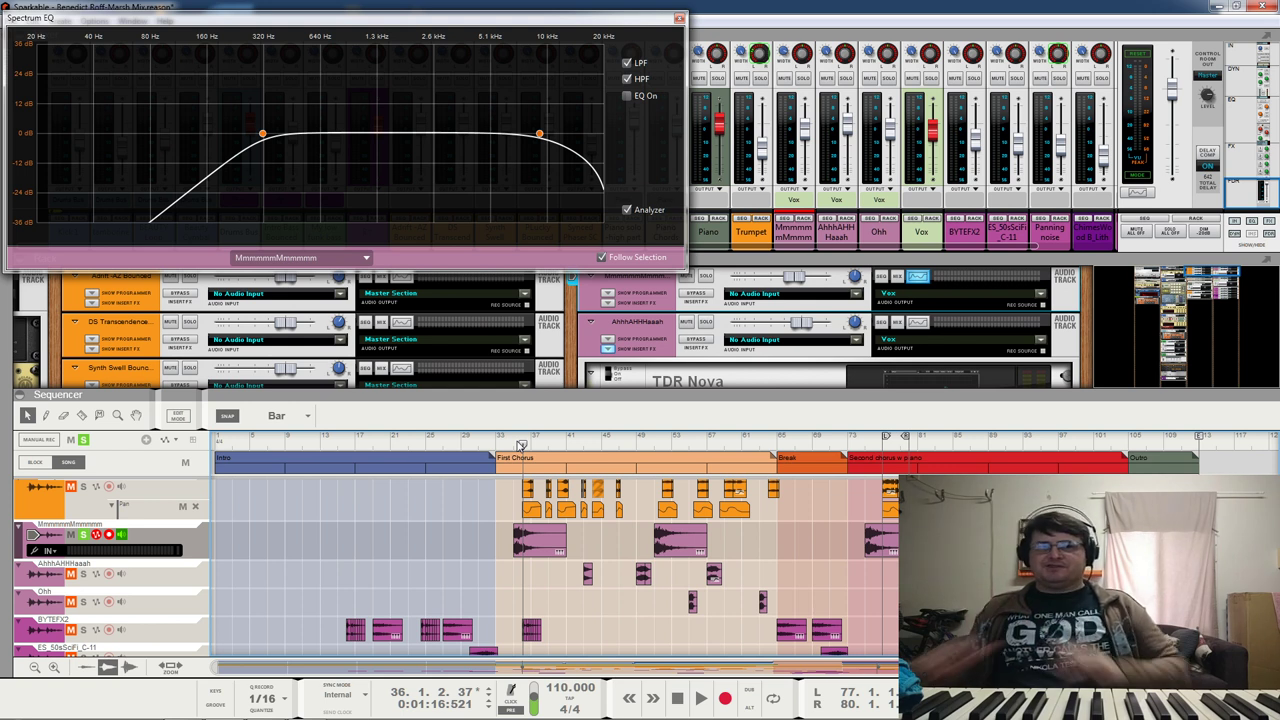
{"action": "left_click", "coordinate": [516, 444]}
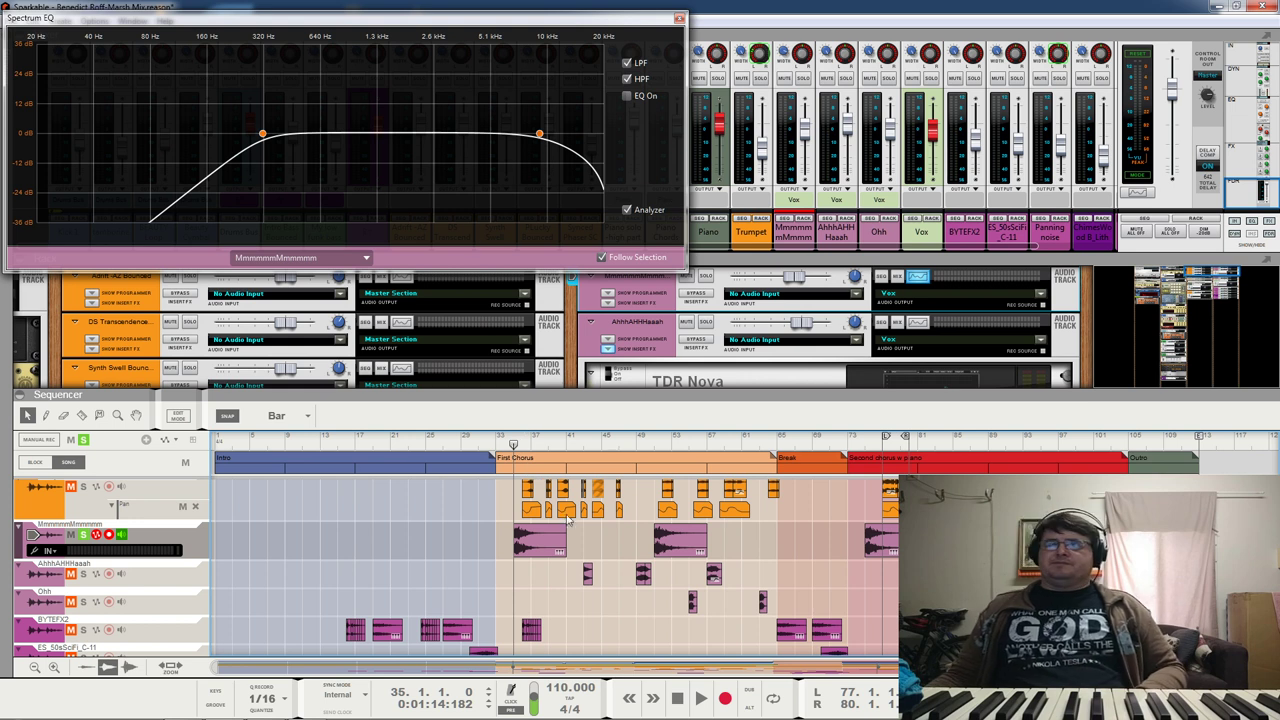
Step: Re-enable the MmmmmmMmmmmm EQ and examine the settings of its high mid, high and low mid frequency bands
{"action": "left_click", "coordinate": [627, 96]}
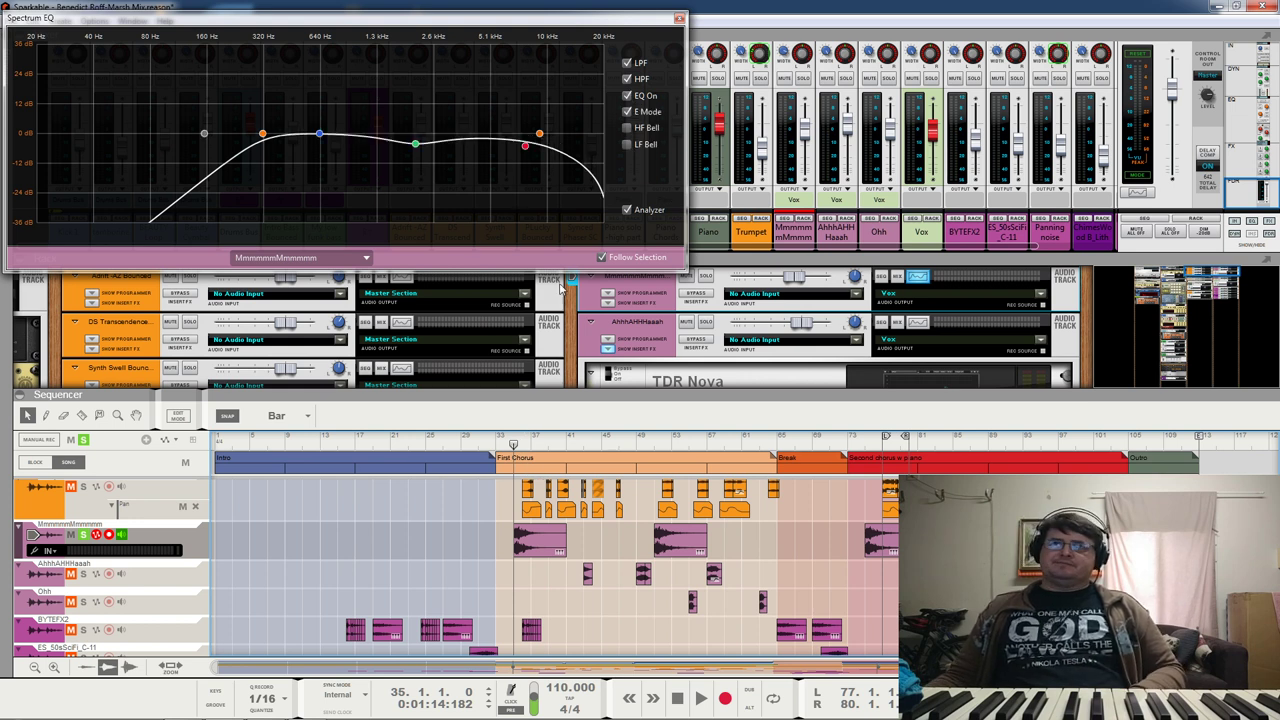
{"action": "left_click_drag", "start_coordinate": [417, 136], "coordinate": [420, 148]}
{"action": "key", "text": "space"}
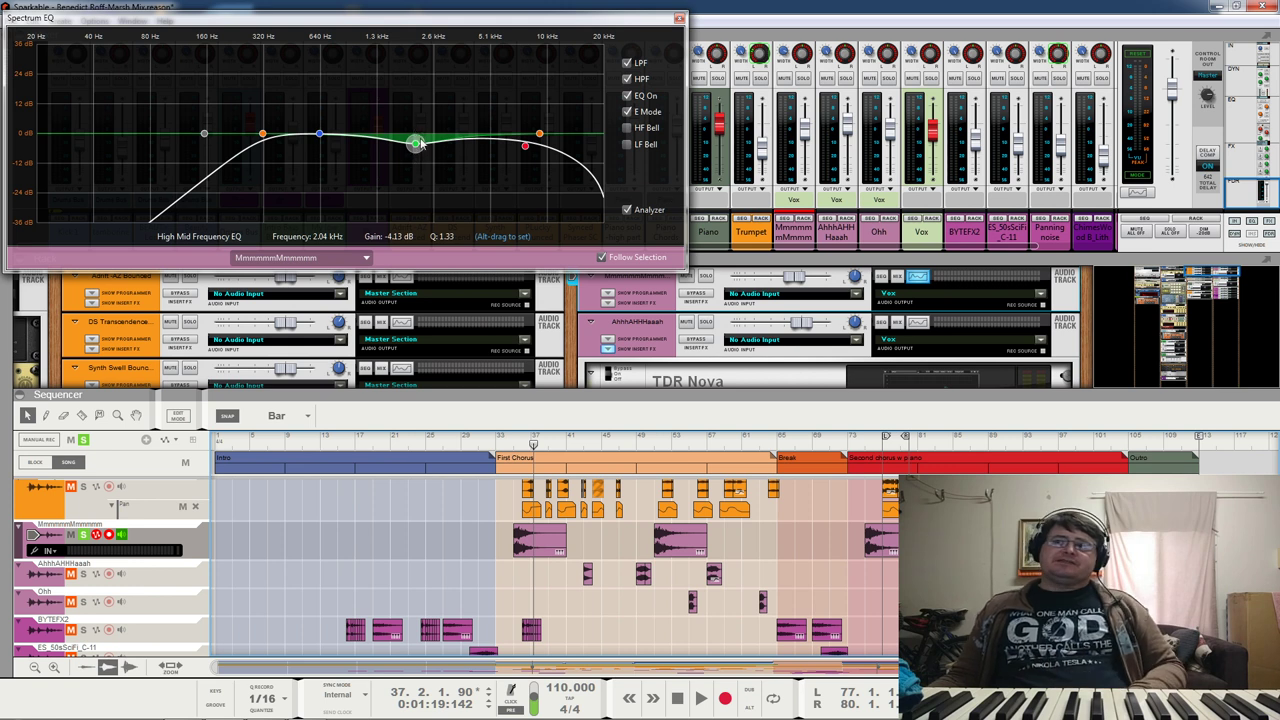
{"action": "left_click", "coordinate": [525, 146]}
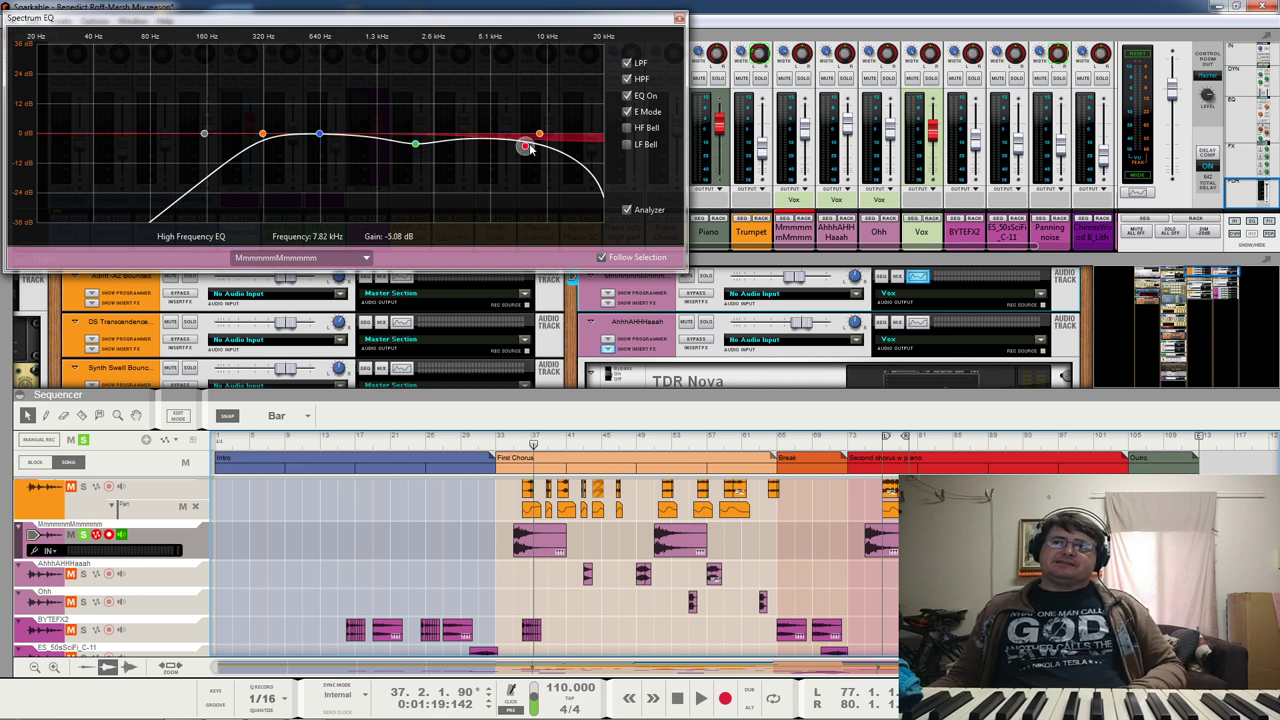
{"action": "left_click", "coordinate": [319, 133]}
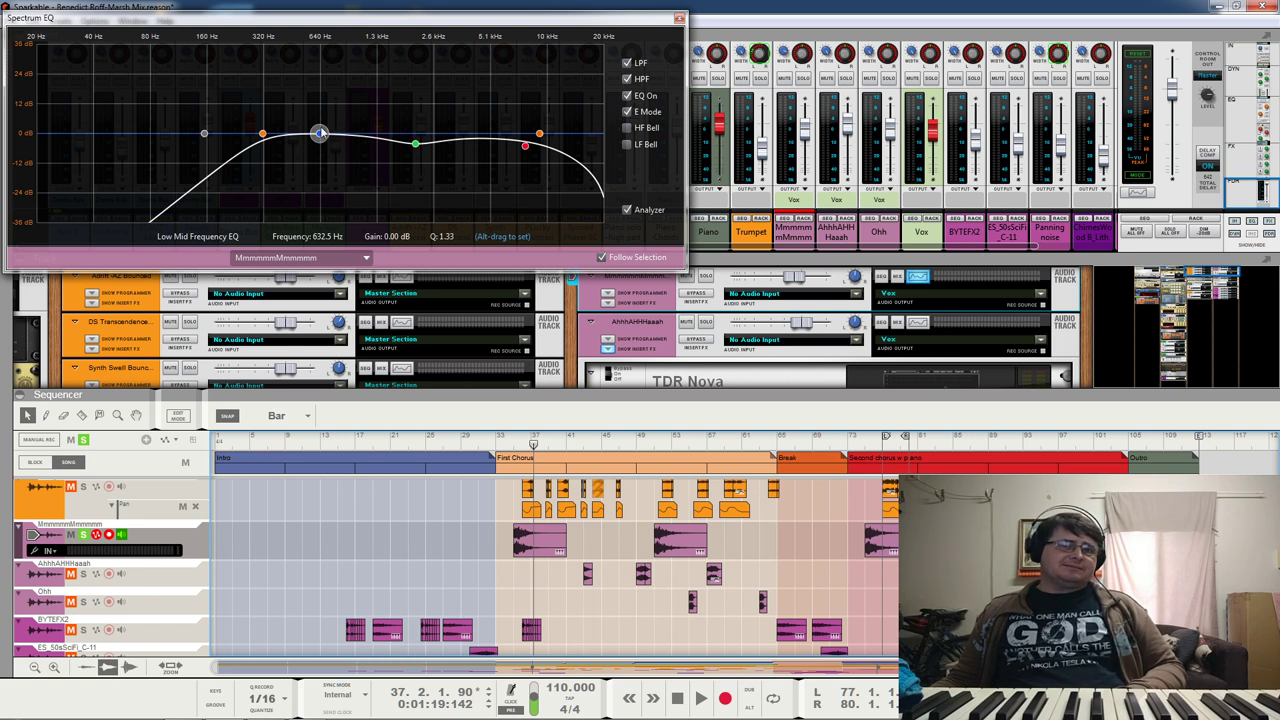
{"action": "left_click", "coordinate": [415, 143]}
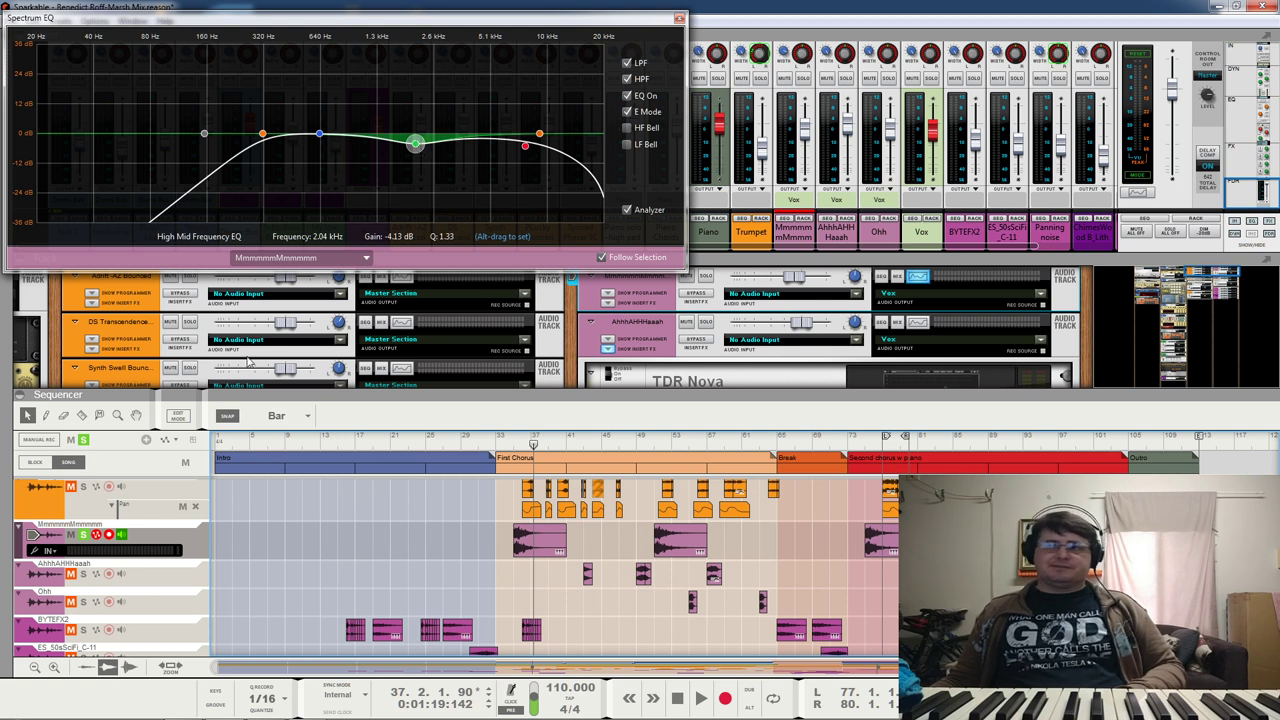
Step: Turn off the MmmmmmMmmmmm solo, play from bar 43, and solo and unmute the AhhhAHHHaaah vocal track
{"action": "left_click", "coordinate": [83, 535]}
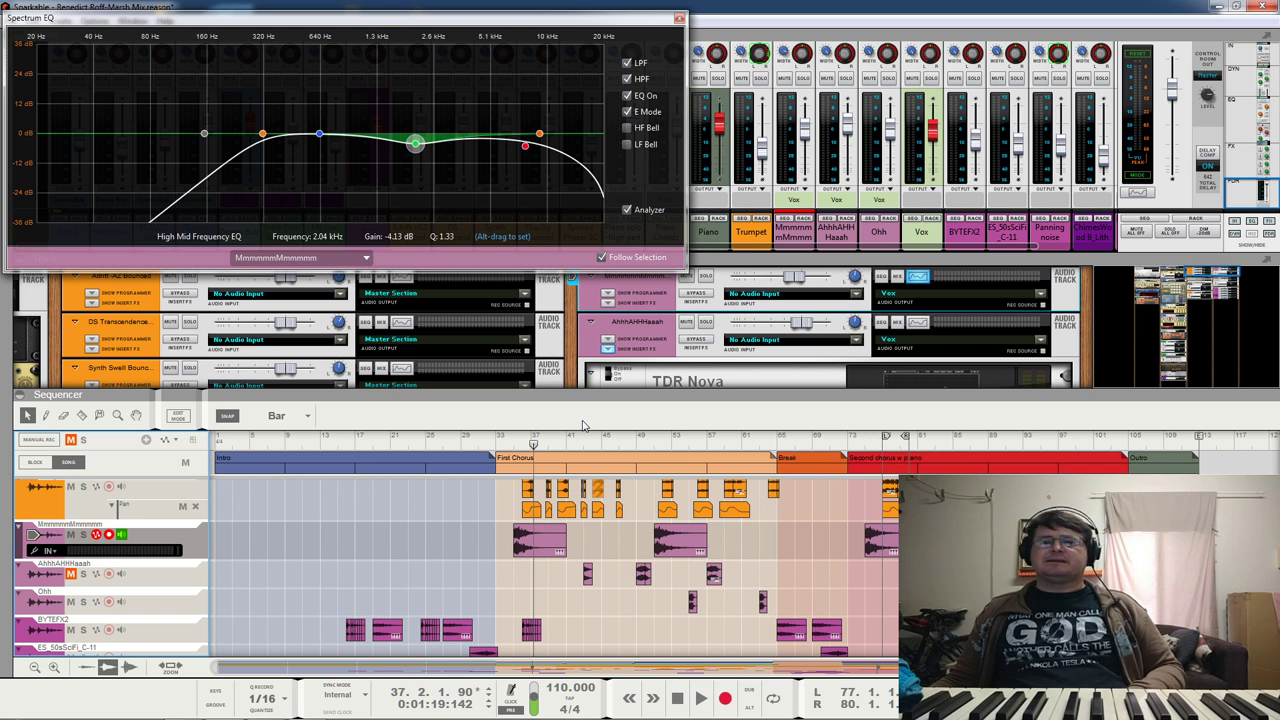
{"action": "left_click", "coordinate": [566, 444]}
{"action": "left_click", "coordinate": [583, 444]}
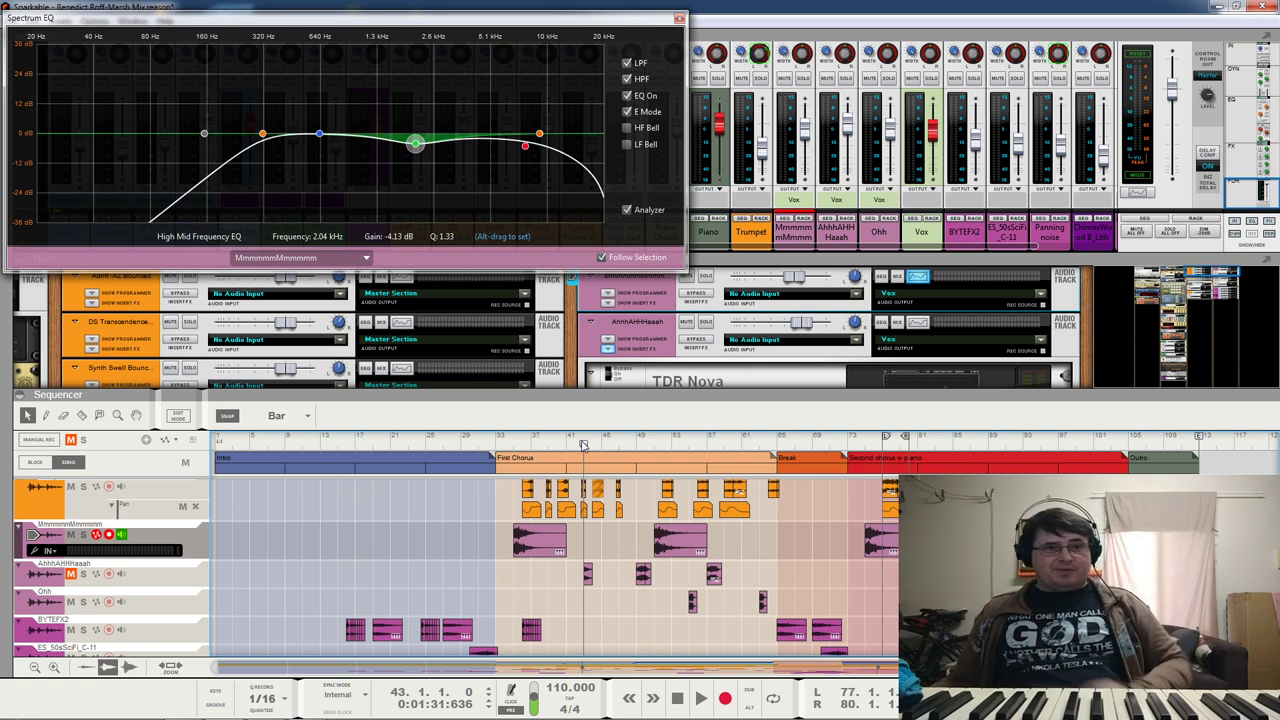
{"action": "key", "text": "space"}
{"action": "left_click", "coordinate": [83, 573]}
{"action": "left_click", "coordinate": [70, 573]}
Step: Listen to the soloed AhhhAHHHaaah vocal repeatedly from bar 49 and check the mixer's FX sends
{"action": "left_click", "coordinate": [583, 441]}
{"action": "left_click", "coordinate": [637, 442]}
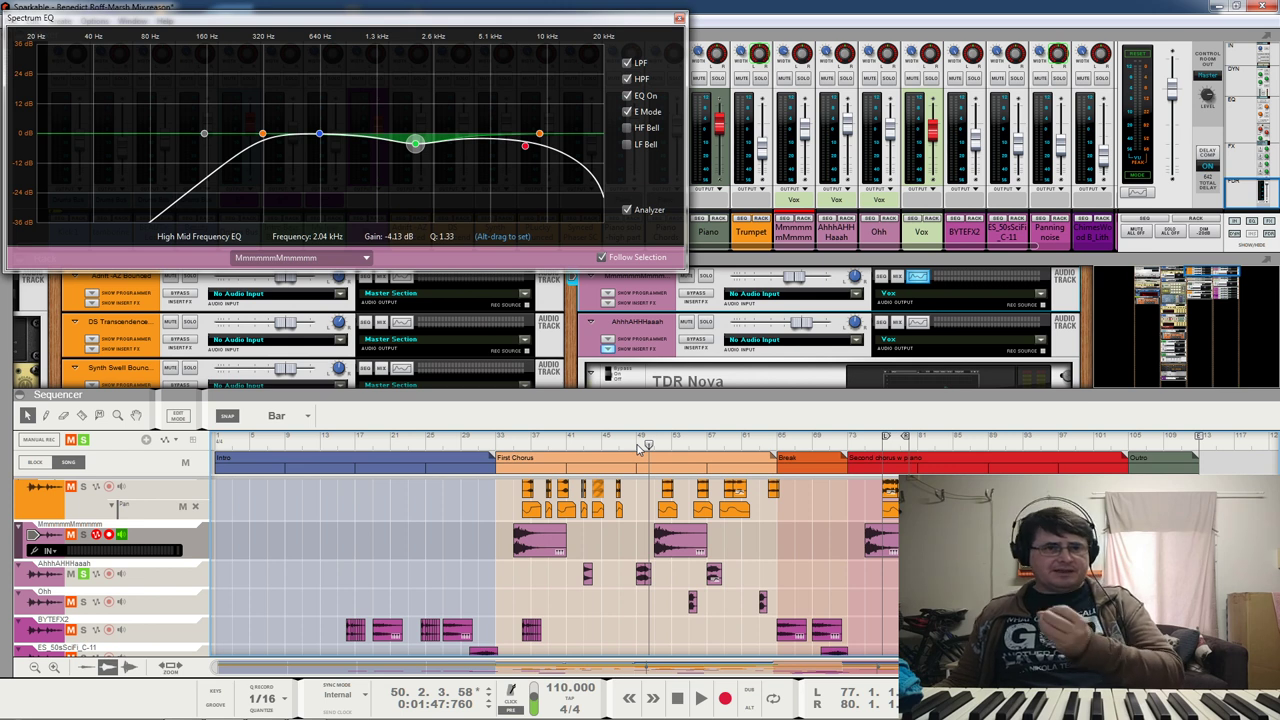
{"action": "left_click", "coordinate": [638, 445]}
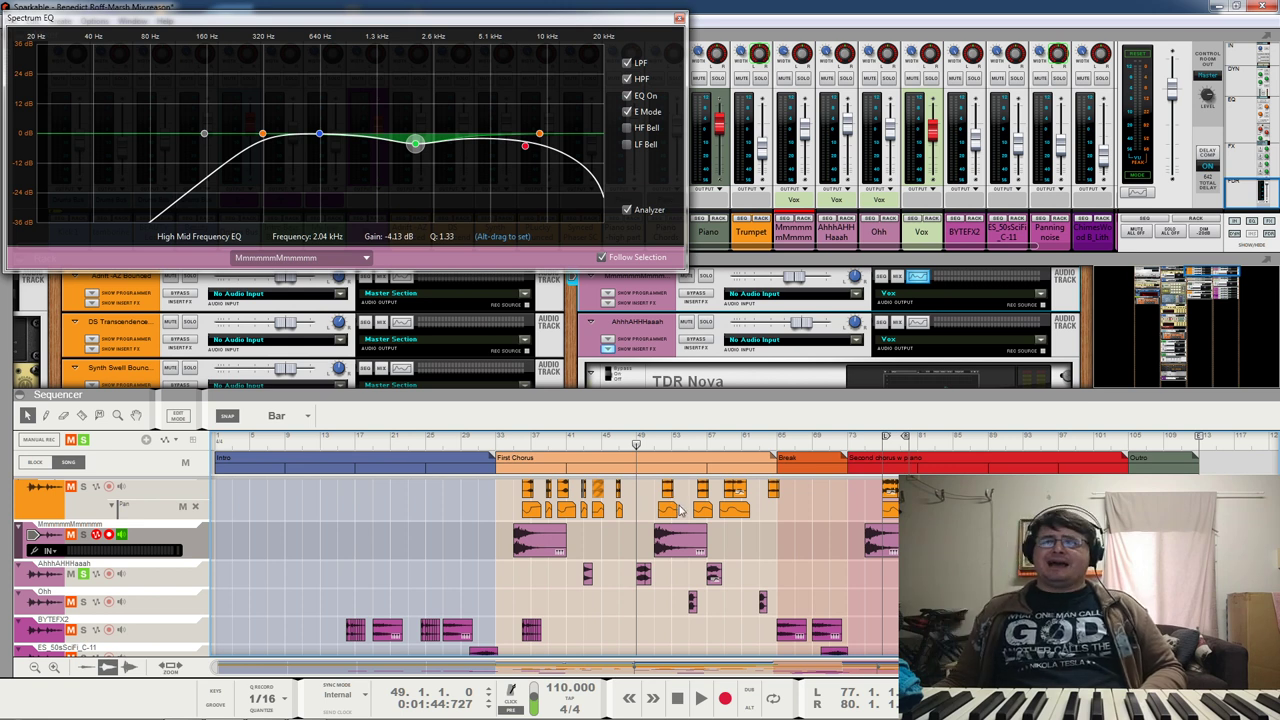
{"action": "key", "text": "space"}
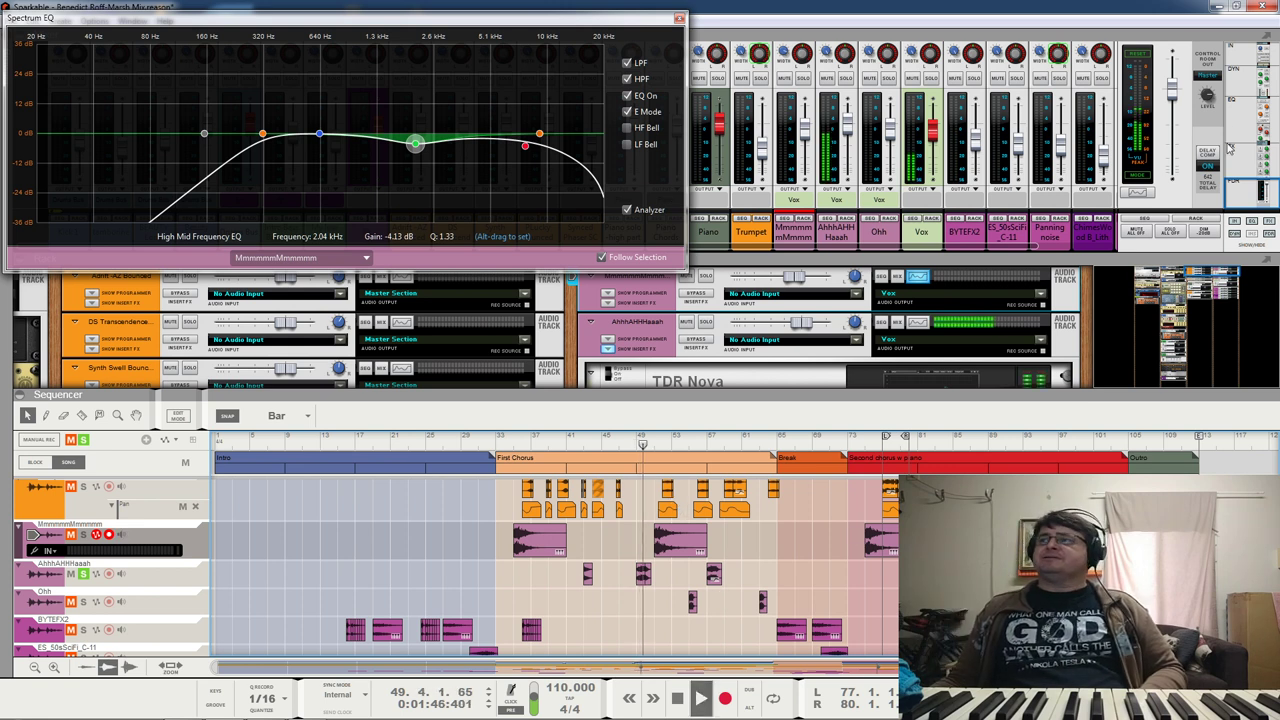
{"action": "scroll", "coordinate": [805, 192], "scroll_direction": "up", "scroll_amount": 5}
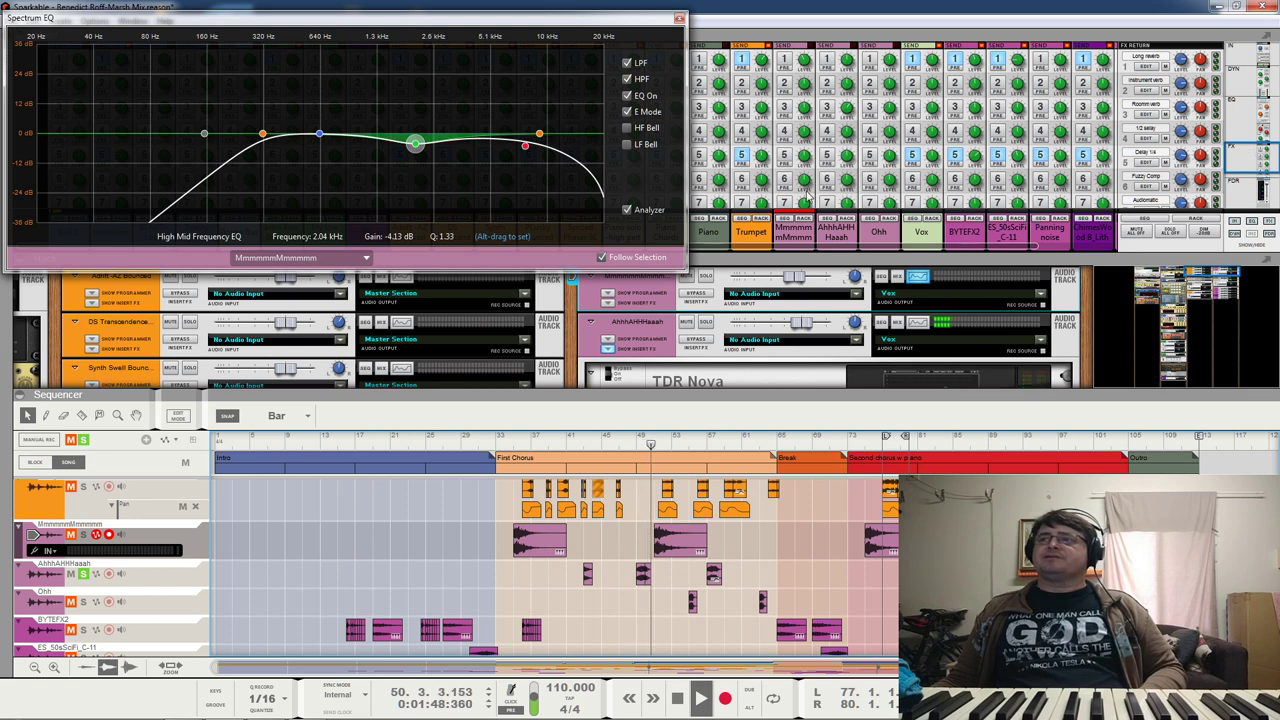
{"action": "key", "text": "space"}
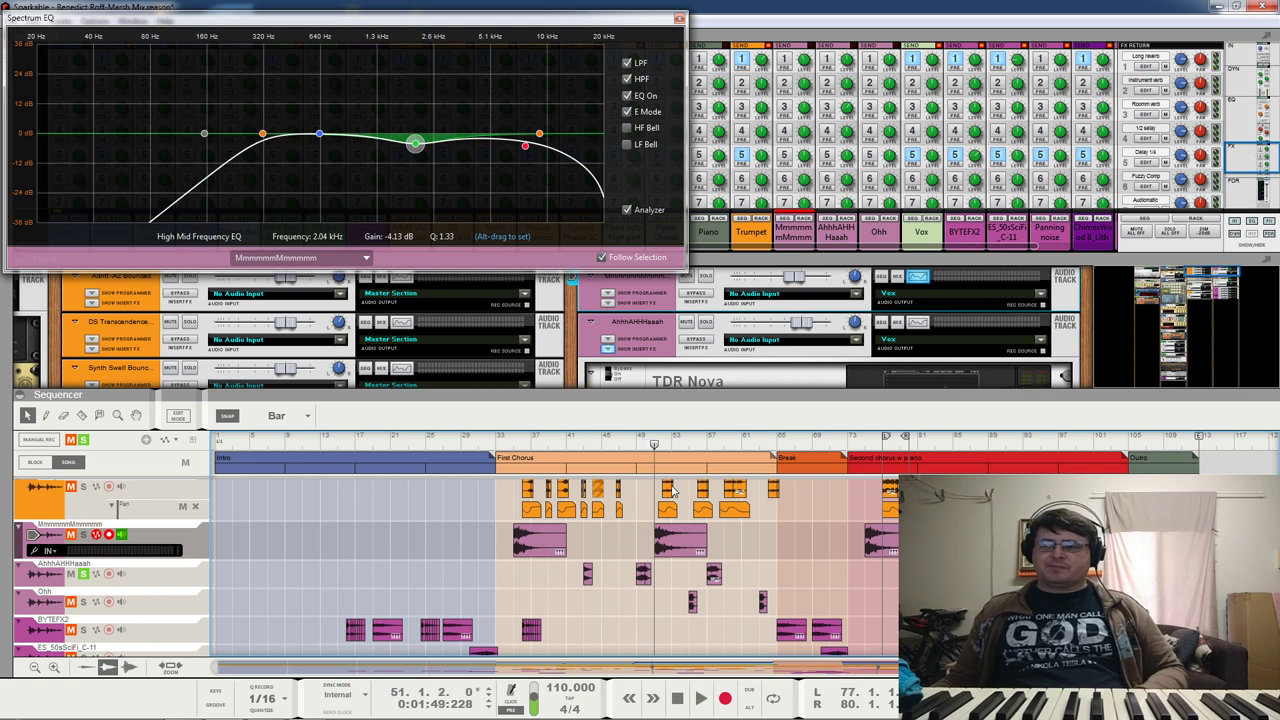
{"action": "left_click", "coordinate": [638, 444]}
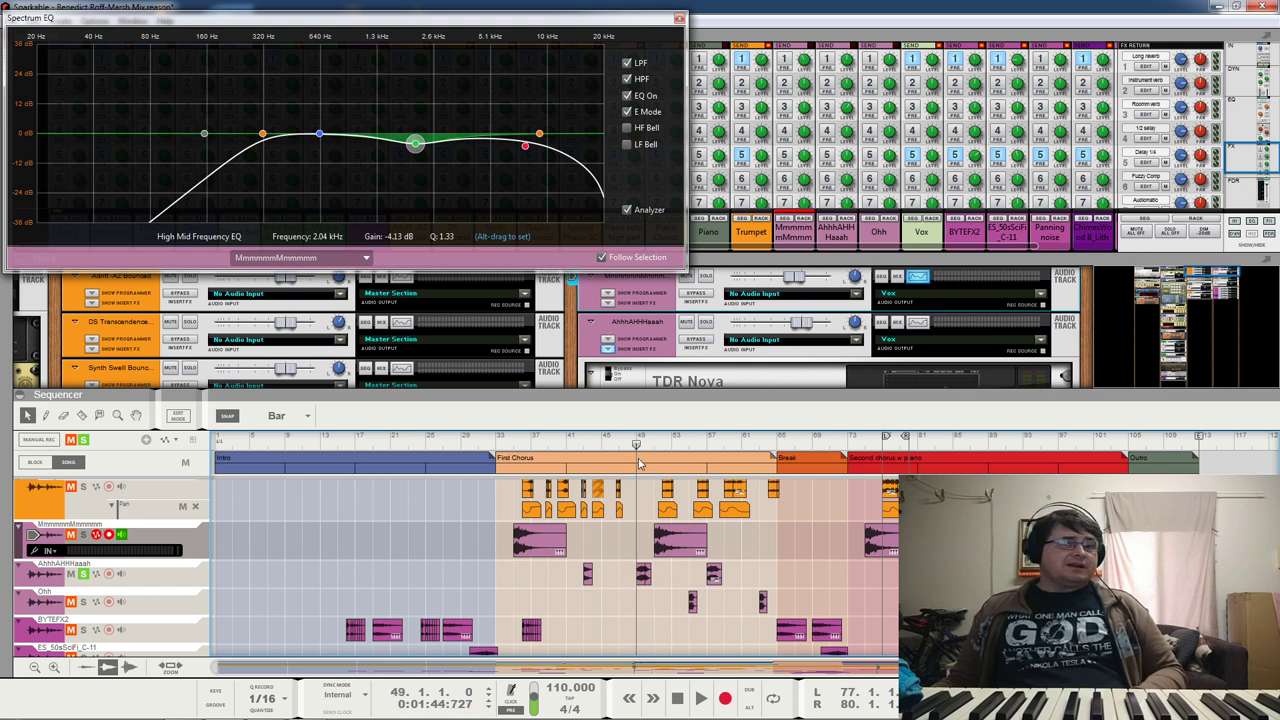
{"action": "key", "text": "space"}
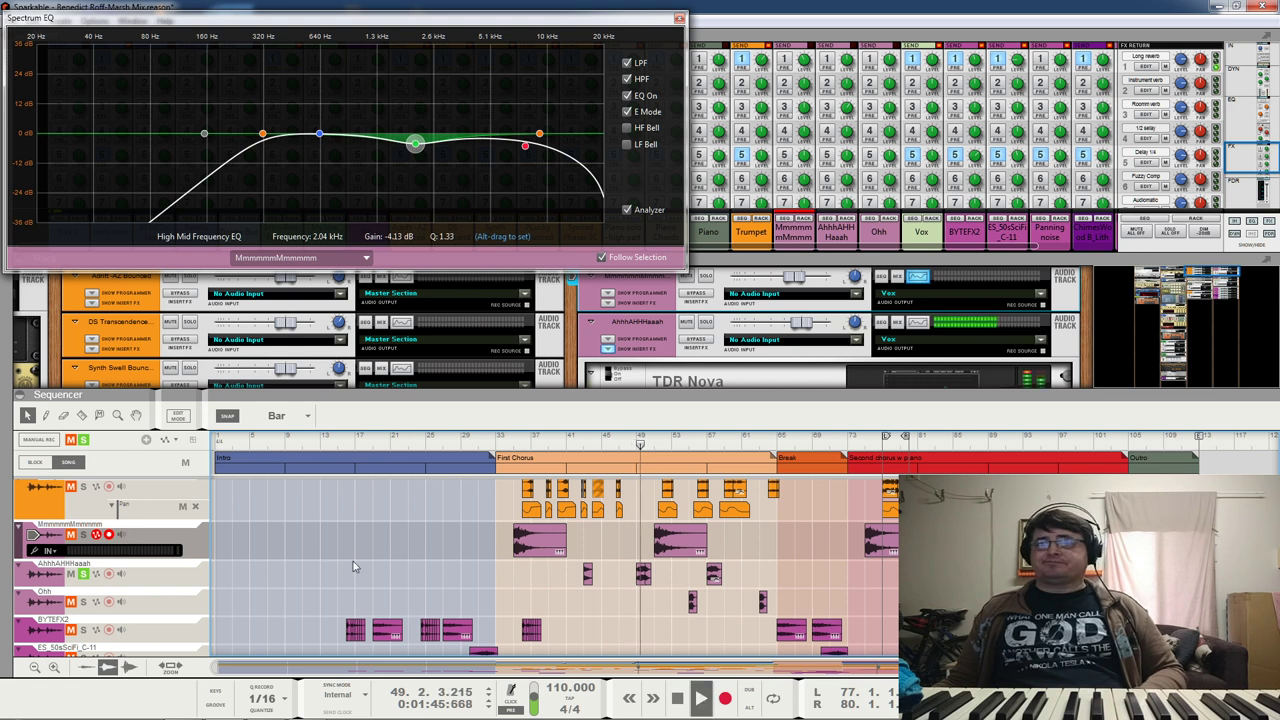
Step: Switch off the low-pass filter, high-pass filter and EQ on the MmmmmmMmmmmm channel and replay from around bar 49
{"action": "left_click", "coordinate": [627, 62]}
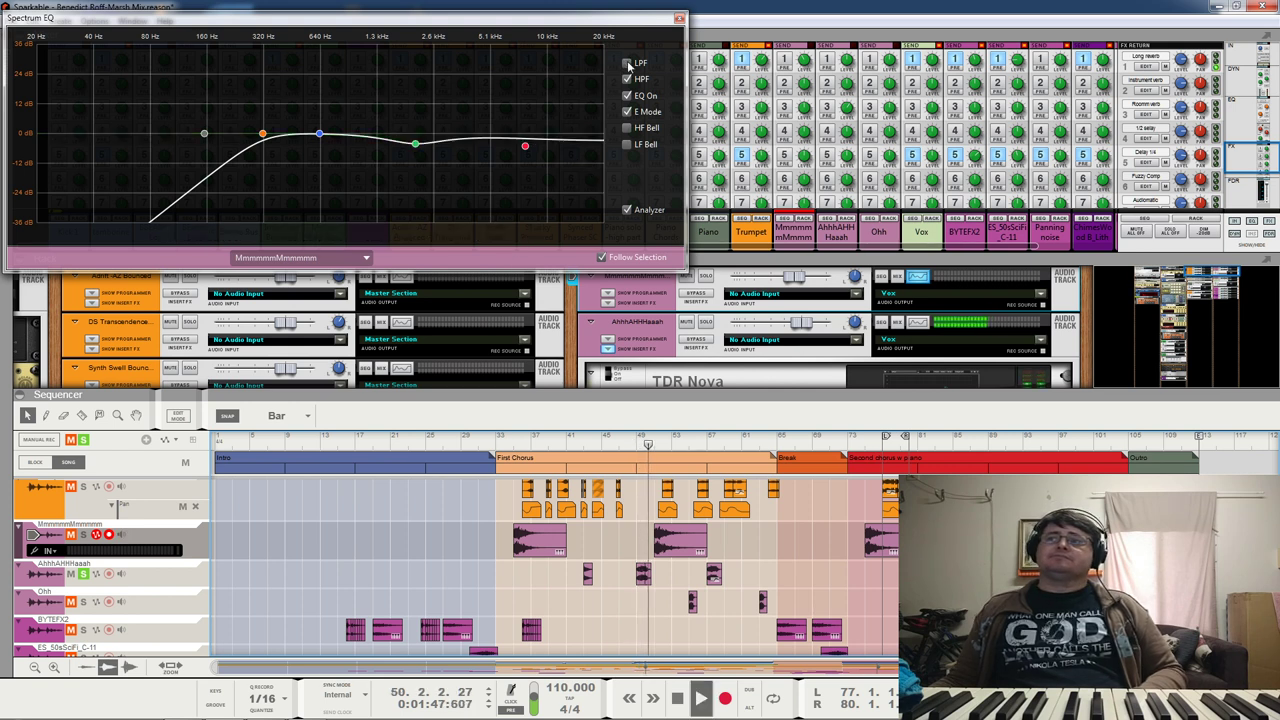
{"action": "left_click", "coordinate": [627, 79]}
{"action": "left_click", "coordinate": [627, 95]}
{"action": "left_click", "coordinate": [631, 444]}
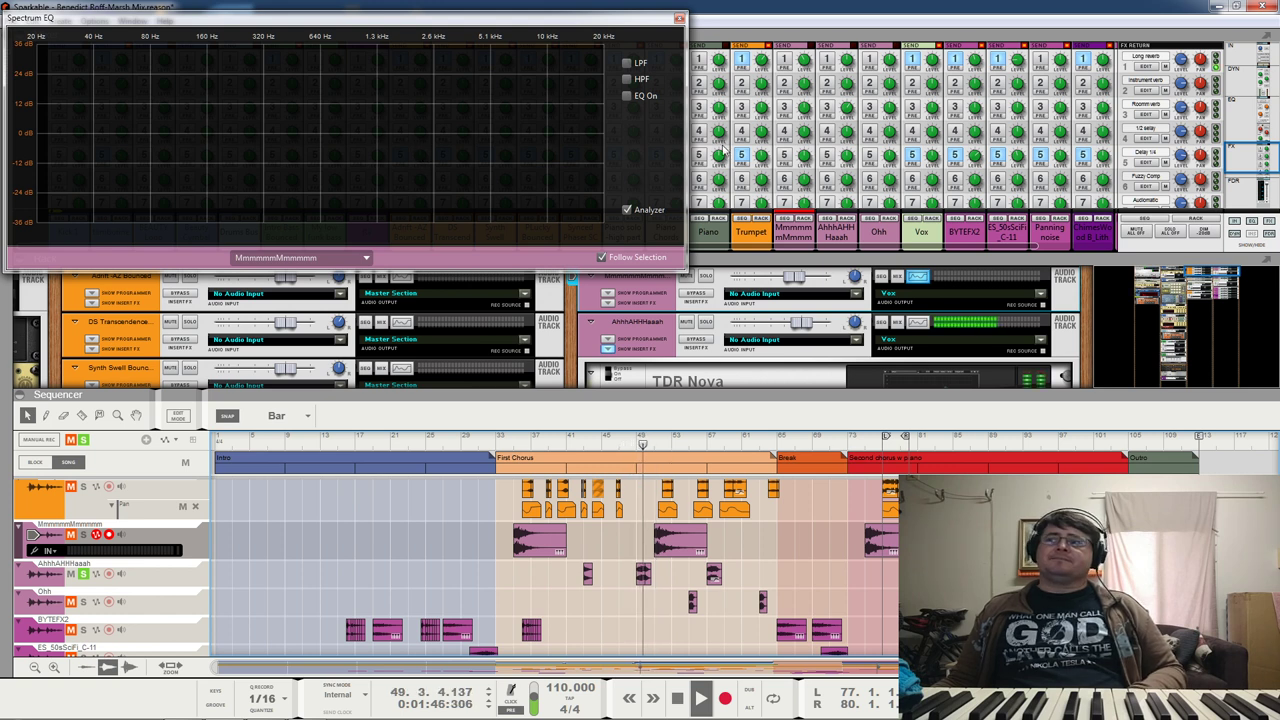
Step: Examine the Vox channel's spectrum while replaying the vocal, then display the AhhhAHHHaaah channel's EQ curve
{"action": "left_click", "coordinate": [912, 155]}
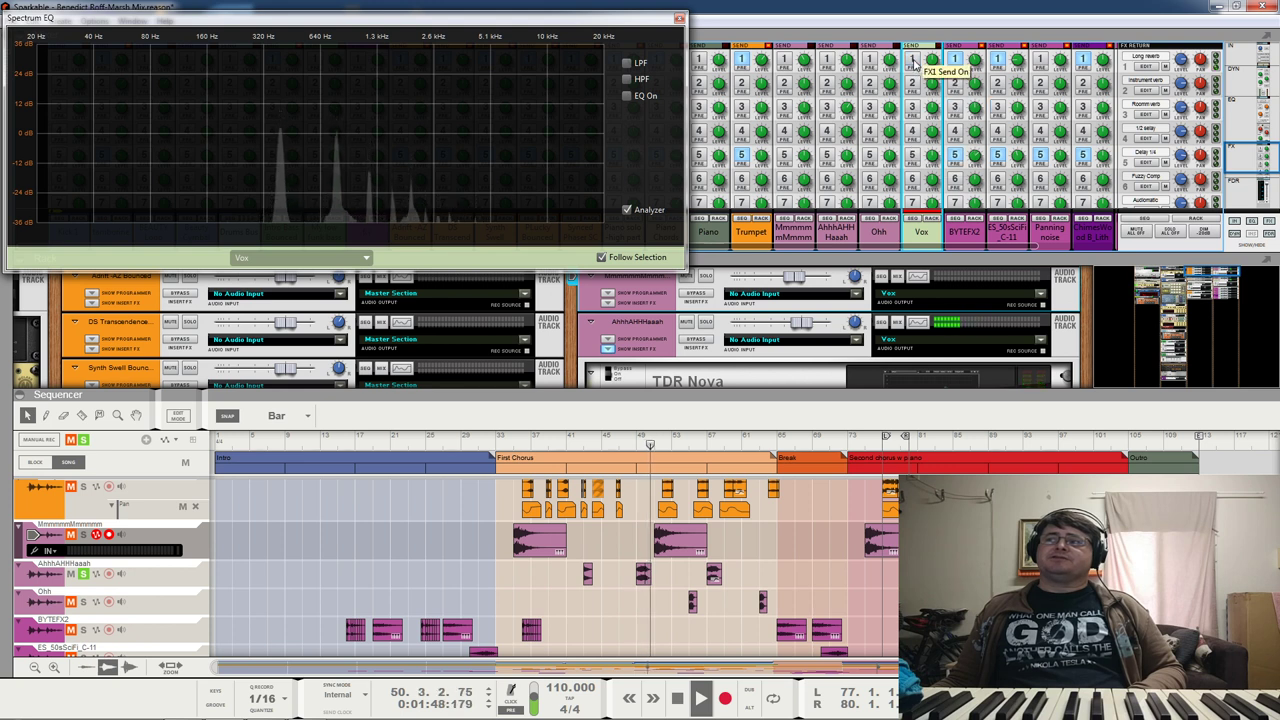
{"action": "left_click", "coordinate": [641, 444]}
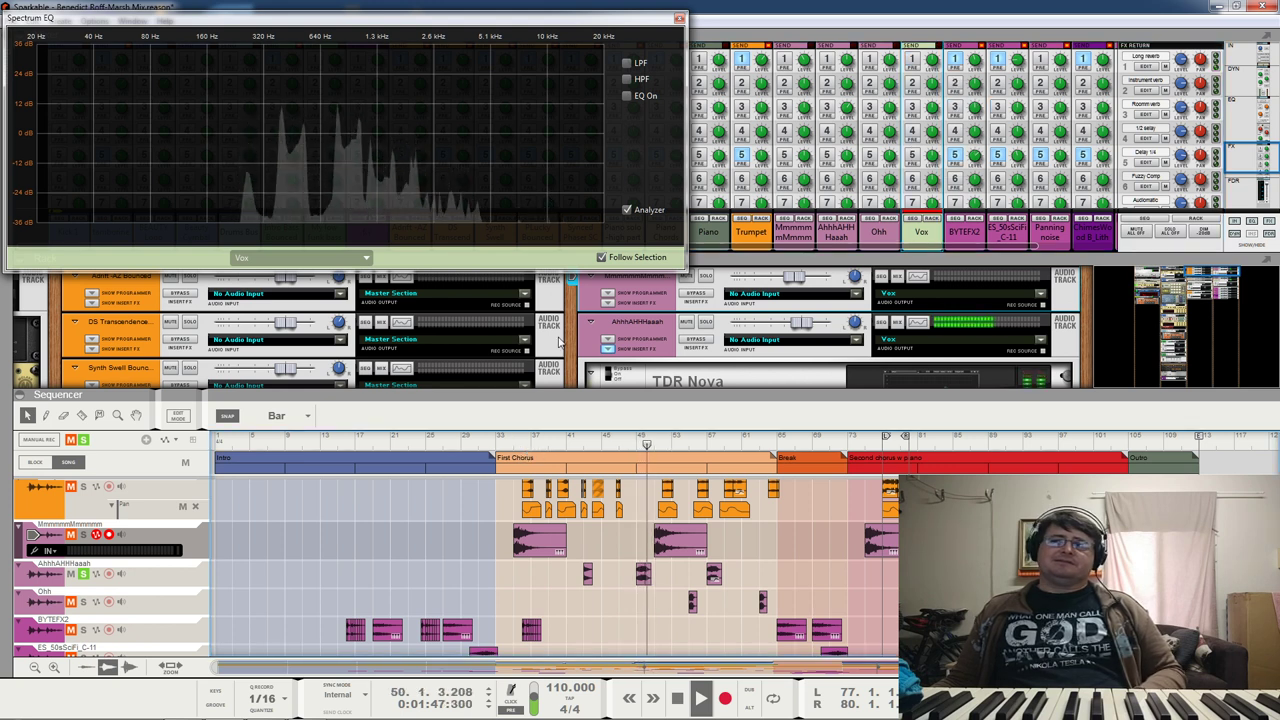
{"action": "left_click", "coordinate": [843, 235]}
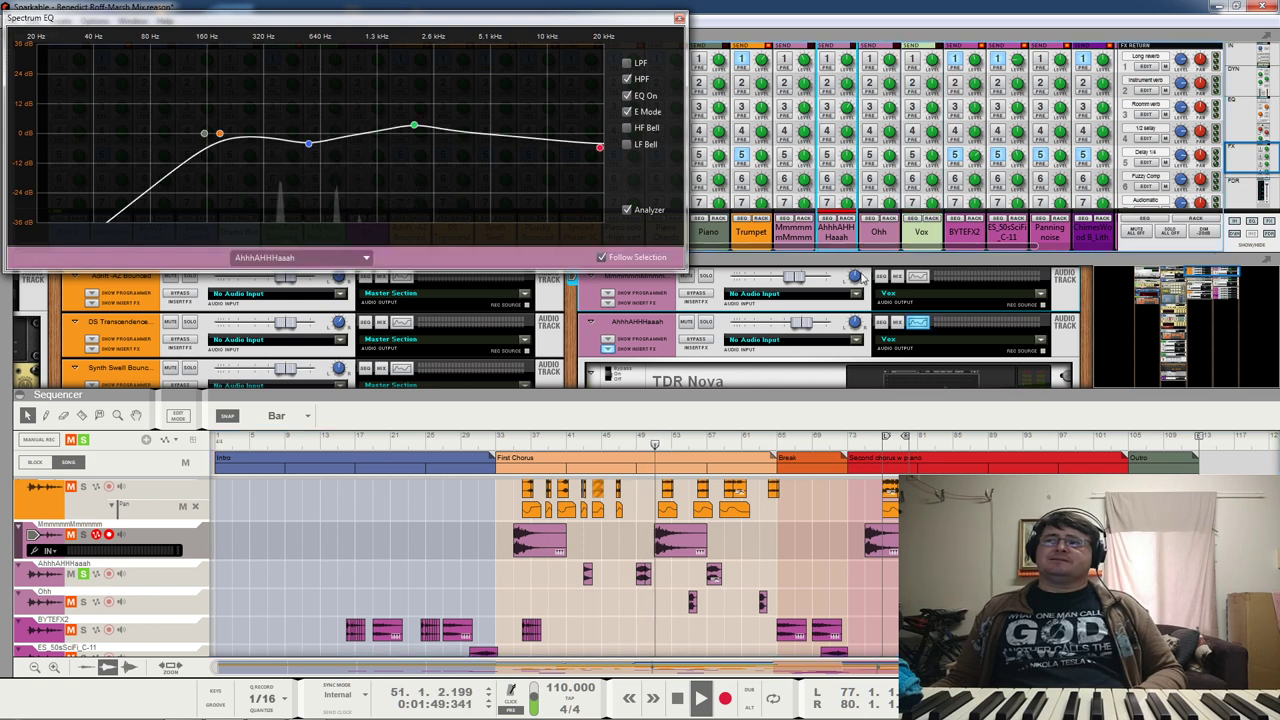
Step: Replay the AhhhAHHHaaah vocal from around bar 49 and switch the MmmmmmMmmmmm channel's EQ, high-pass and low-pass filters back on
{"action": "left_click", "coordinate": [93, 573]}
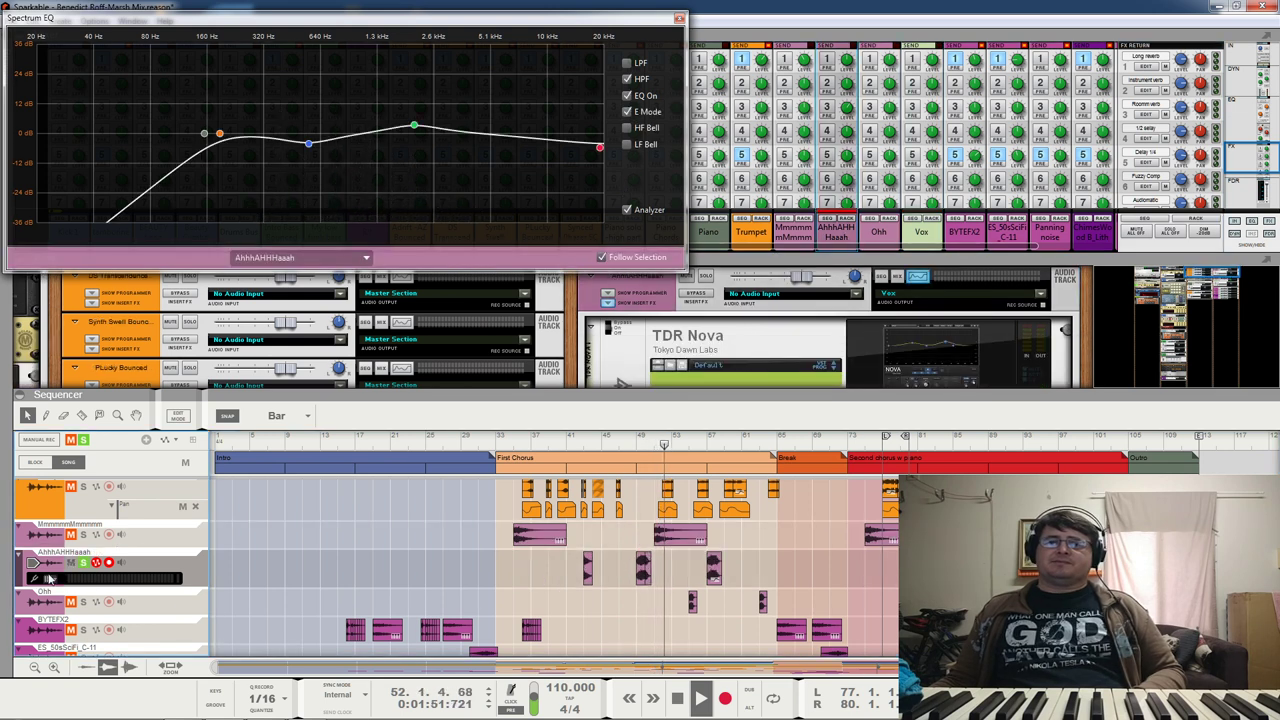
{"action": "left_click", "coordinate": [643, 445]}
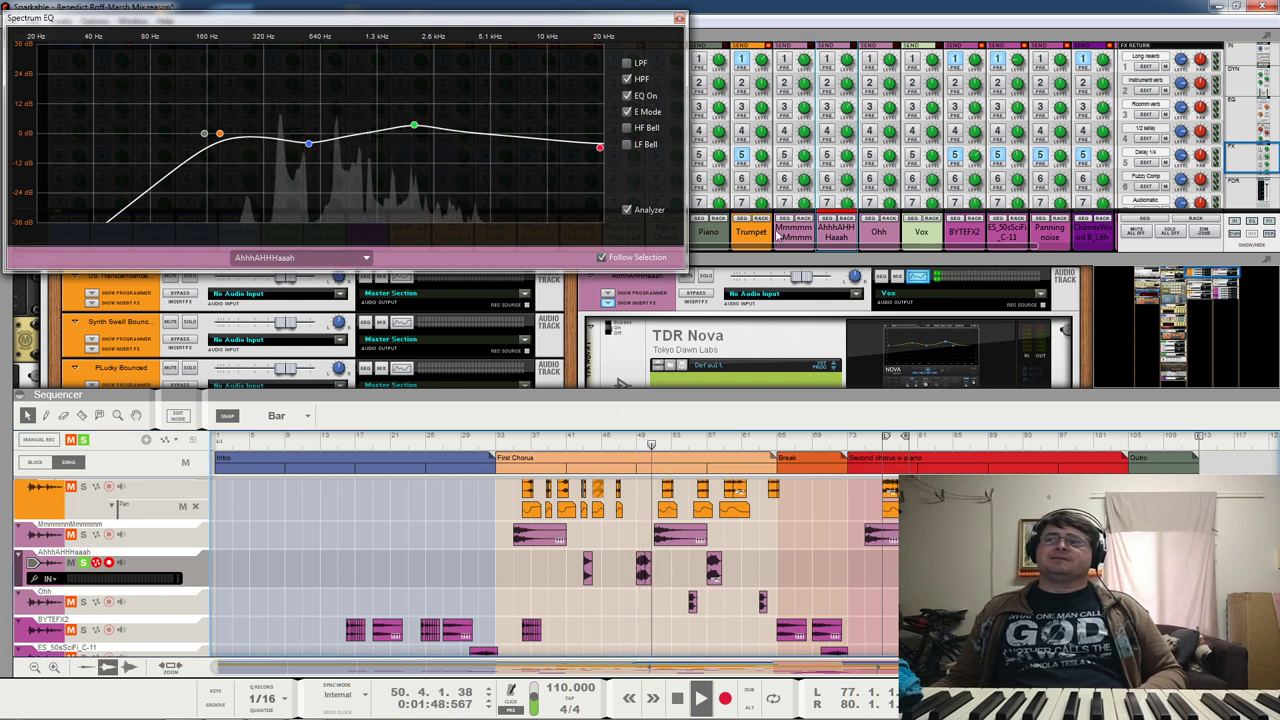
{"action": "left_click", "coordinate": [778, 235]}
{"action": "left_click", "coordinate": [628, 95]}
{"action": "left_click", "coordinate": [627, 79]}
{"action": "left_click", "coordinate": [627, 62]}
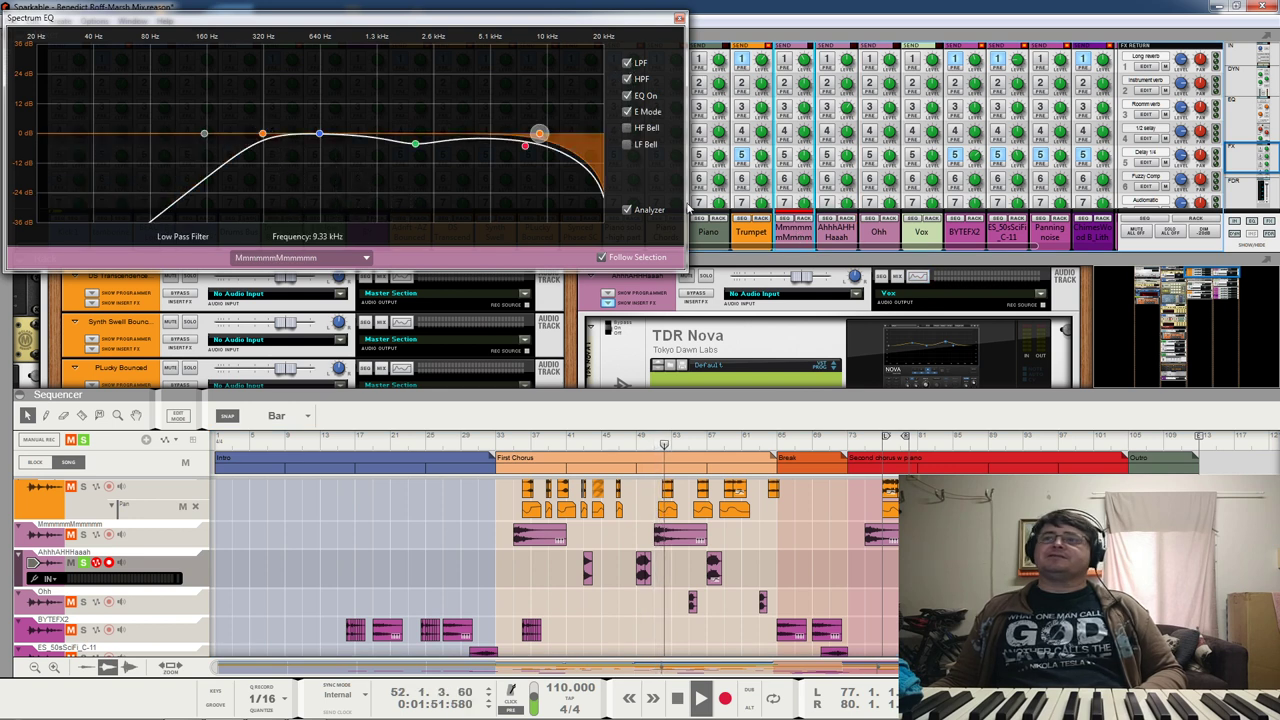
Step: Compare the AhhhAHHHaaah vocal with its low-pass and high-pass filters toggled, replaying from around bar 49 and leaving only the high-pass on
{"action": "left_click", "coordinate": [838, 236]}
{"action": "left_click", "coordinate": [632, 467]}
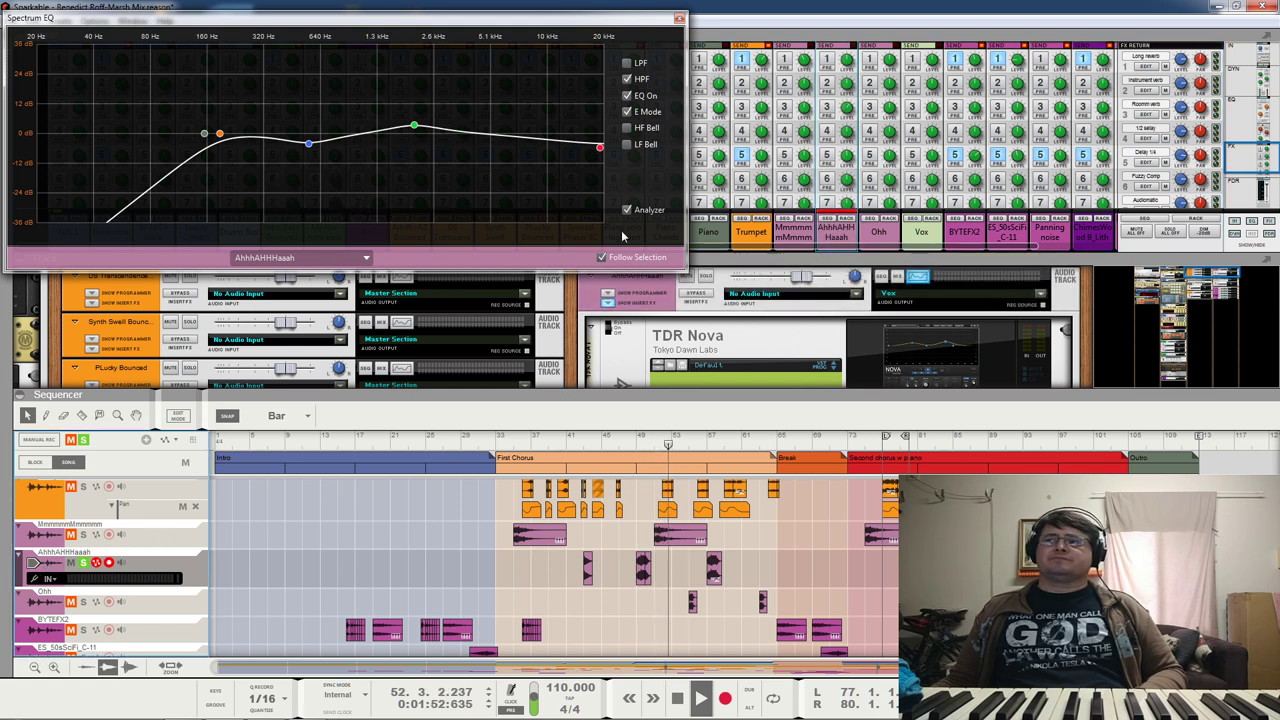
{"action": "left_click", "coordinate": [634, 444]}
{"action": "left_click", "coordinate": [628, 63]}
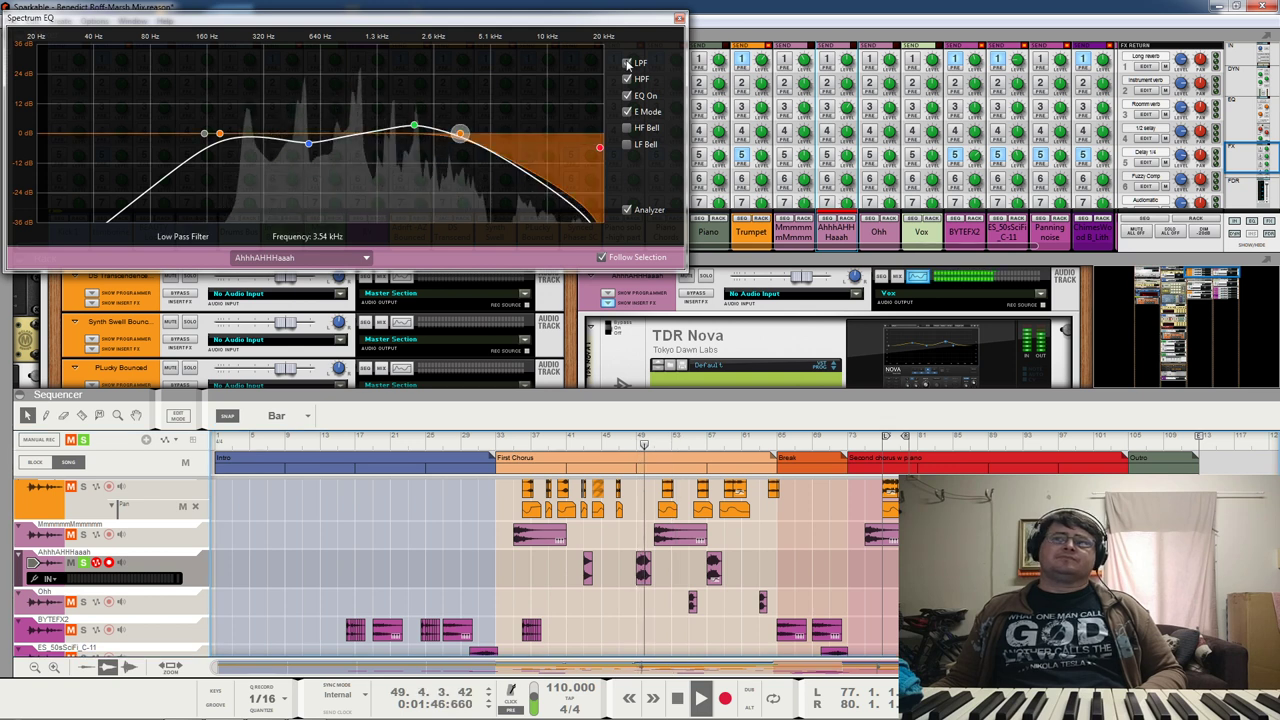
{"action": "left_click", "coordinate": [628, 63]}
{"action": "left_click", "coordinate": [627, 79]}
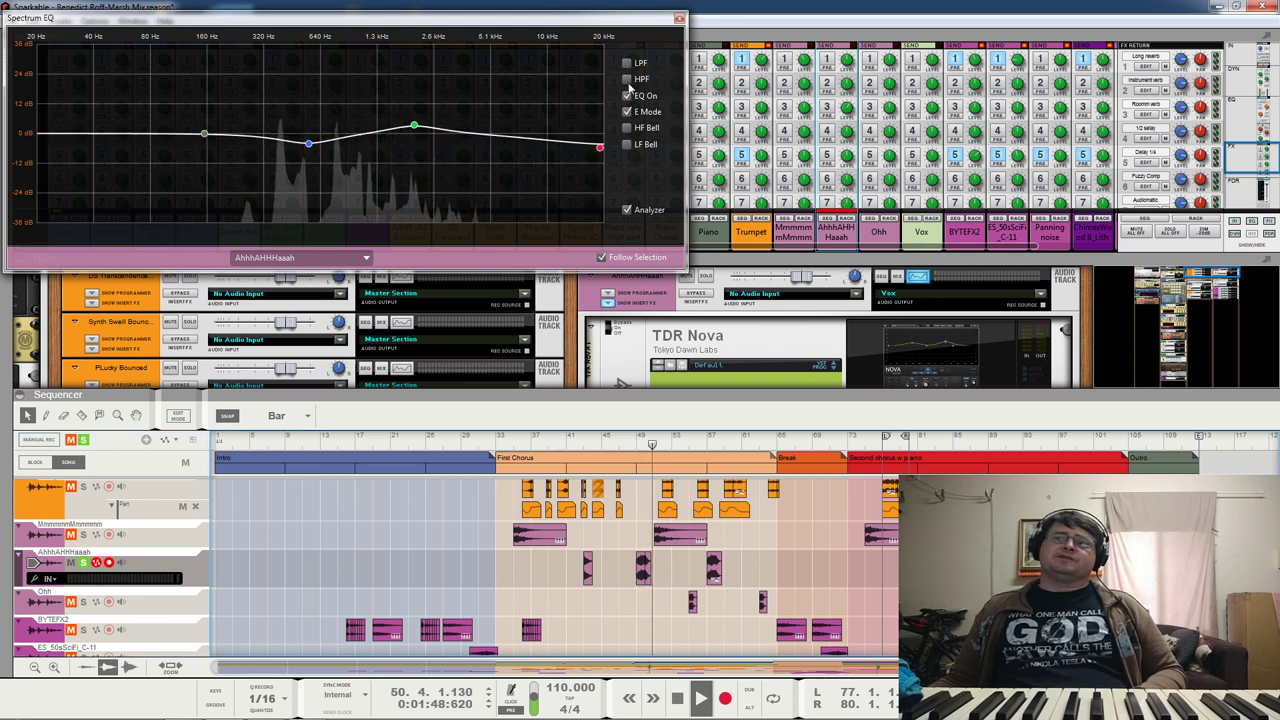
{"action": "left_click", "coordinate": [638, 444]}
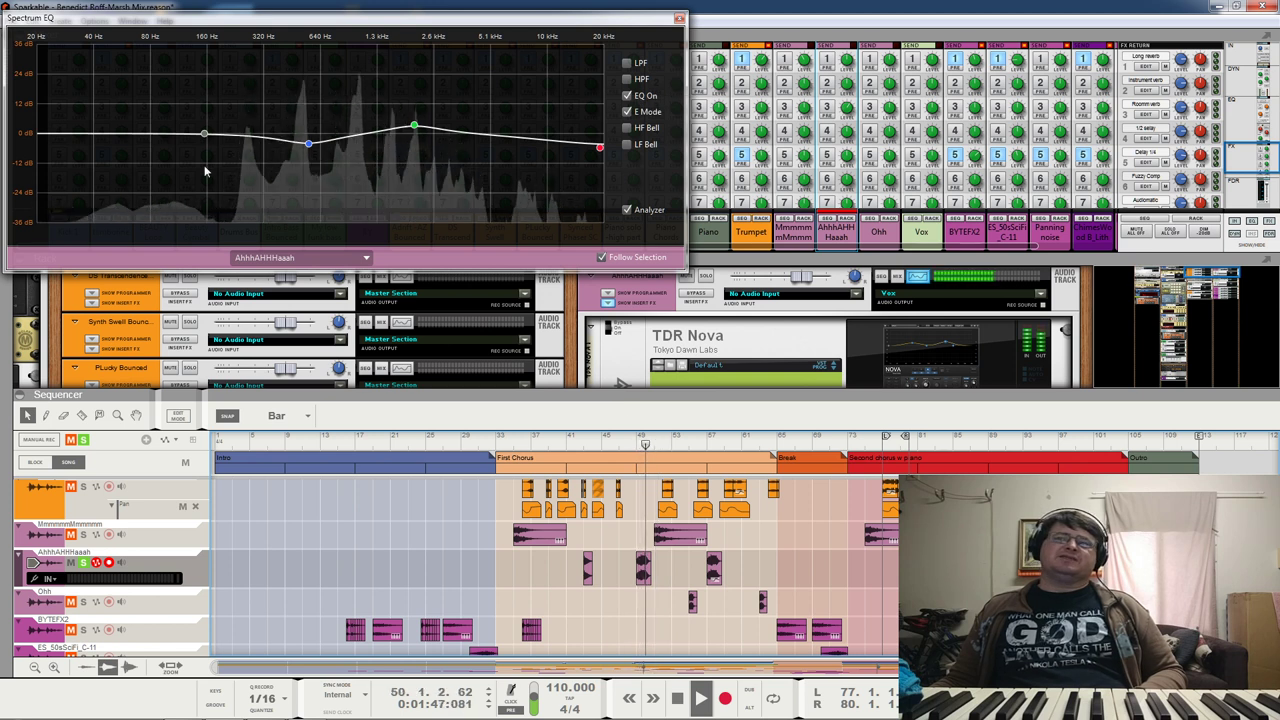
{"action": "left_click_drag", "start_coordinate": [204, 134], "coordinate": [227, 155]}
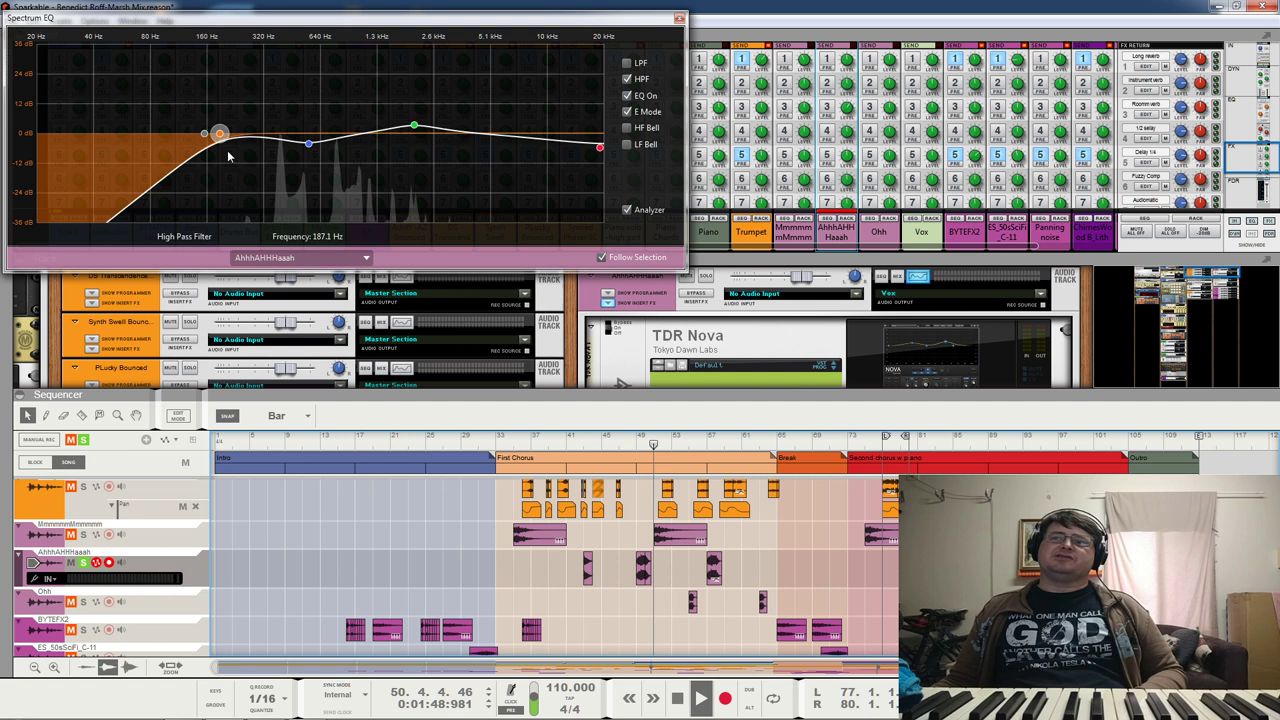
Step: Examine the AhhhAHHHaaah channel's high, low-mid and high-mid EQ bands while replaying from around bar 49, and stop playback
{"action": "left_click", "coordinate": [599, 147]}
{"action": "left_click", "coordinate": [631, 443]}
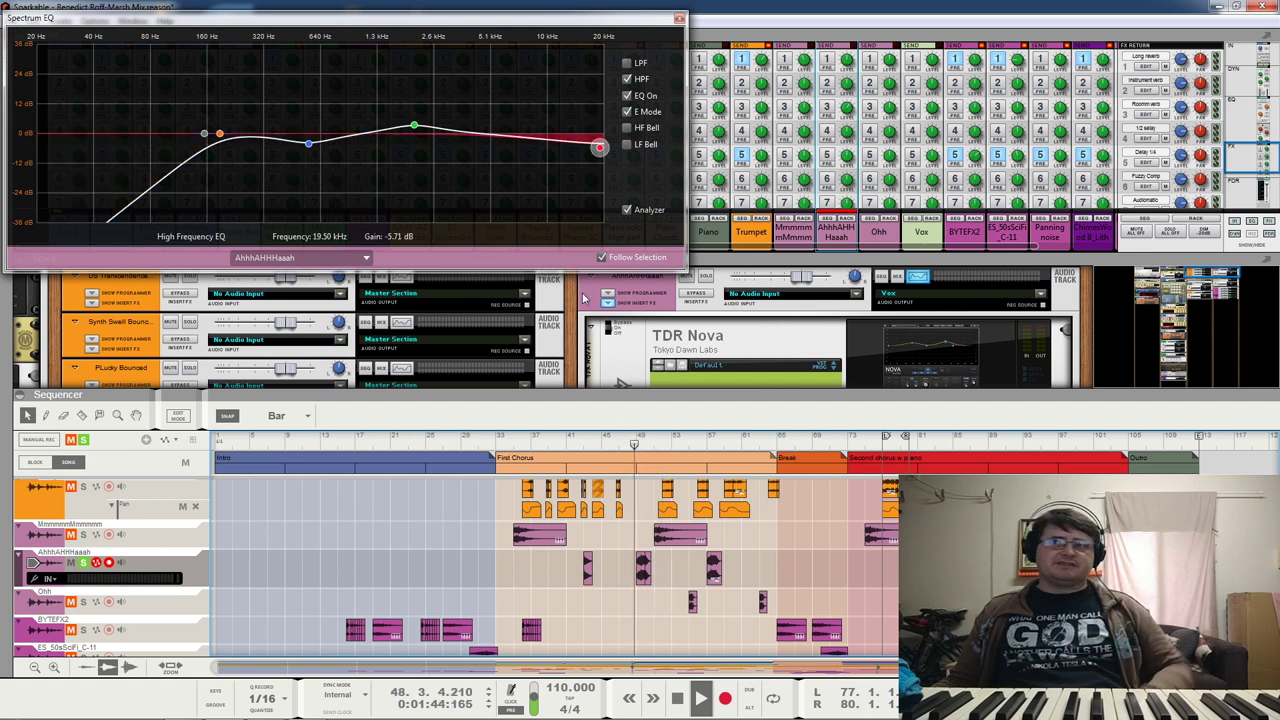
{"action": "left_click", "coordinate": [308, 145]}
{"action": "left_click", "coordinate": [414, 126]}
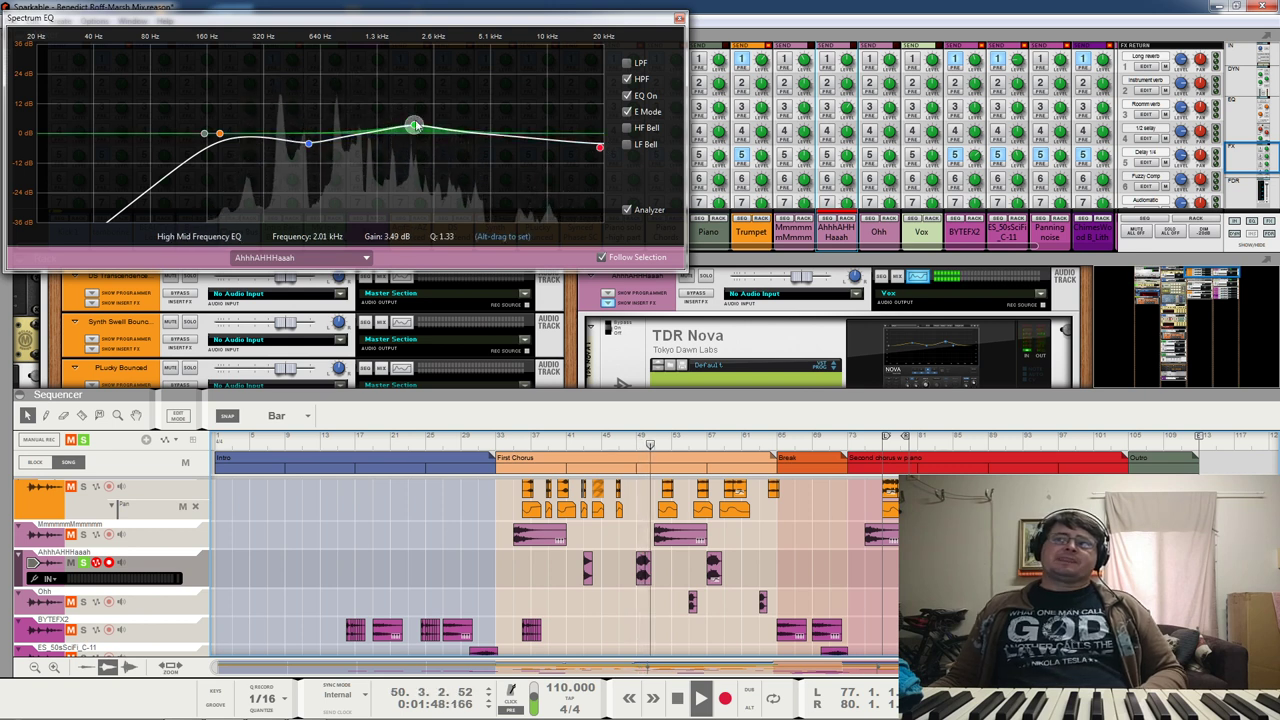
{"action": "key", "text": "space"}
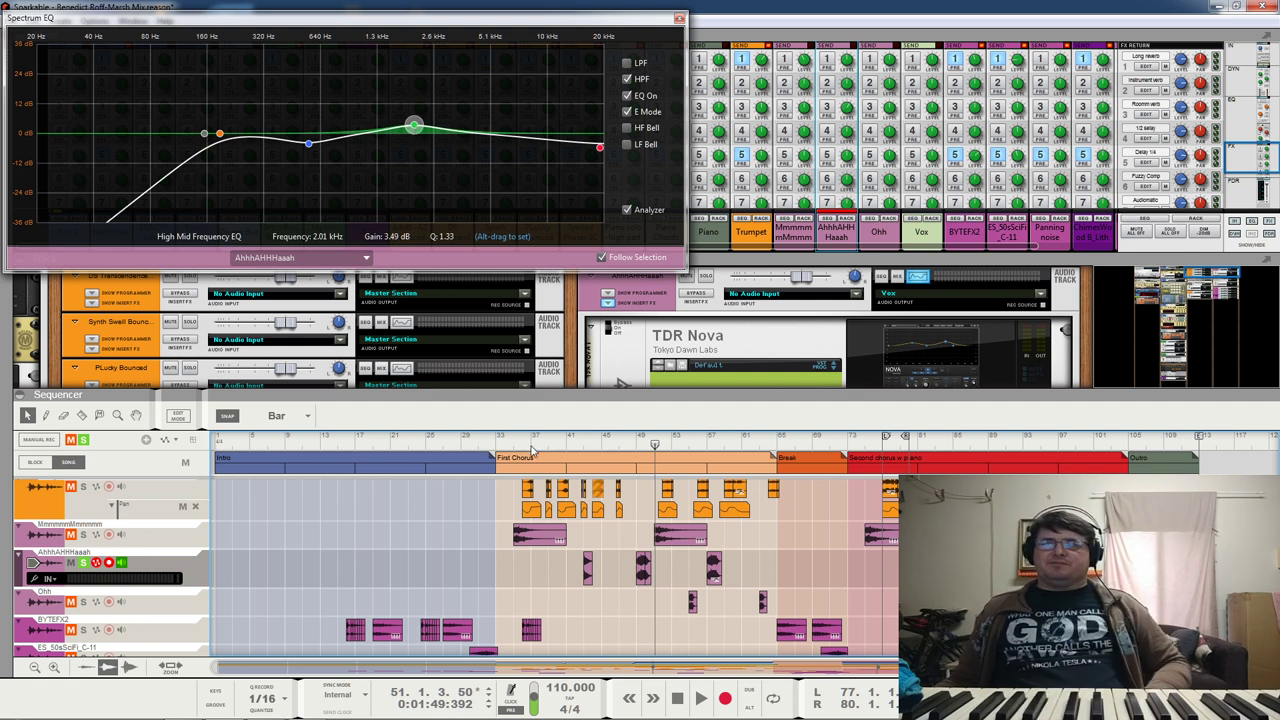
Step: Solo the Ohh vocal track instead of AhhhAHHHaaah, display its EQ curve, and play it from around bar 55
{"action": "left_click", "coordinate": [637, 443]}
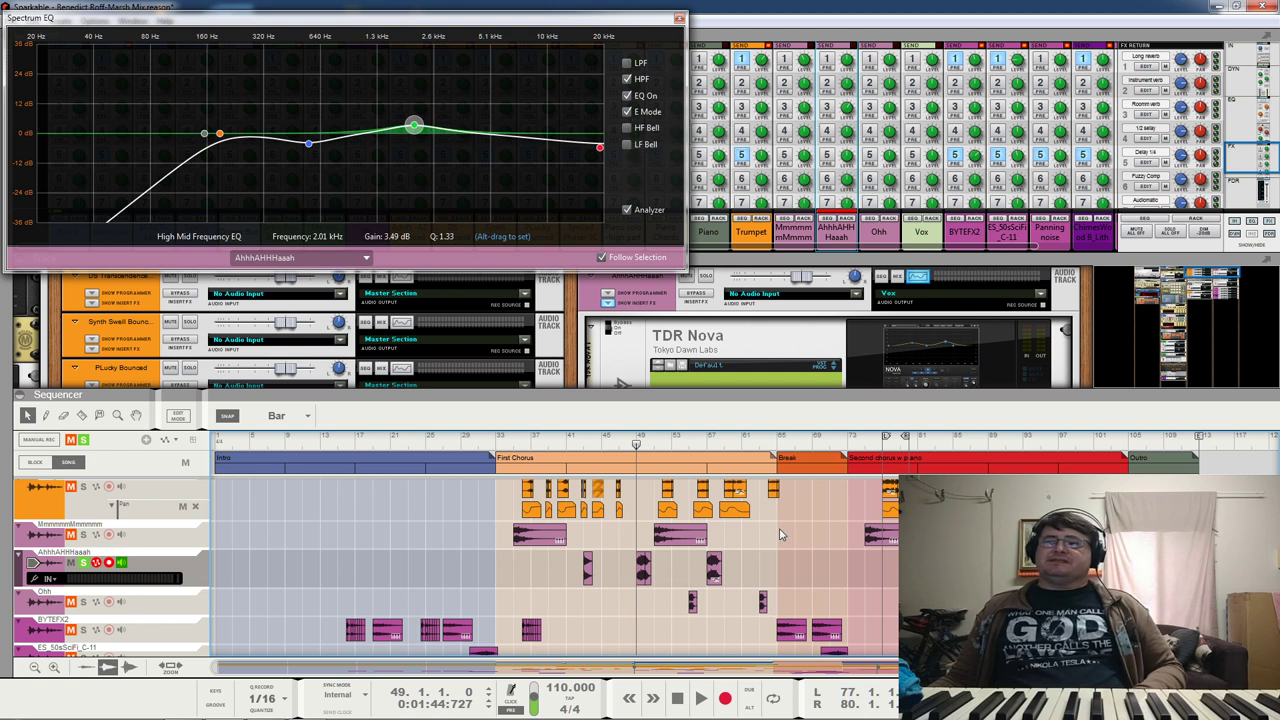
{"action": "key", "text": "space"}
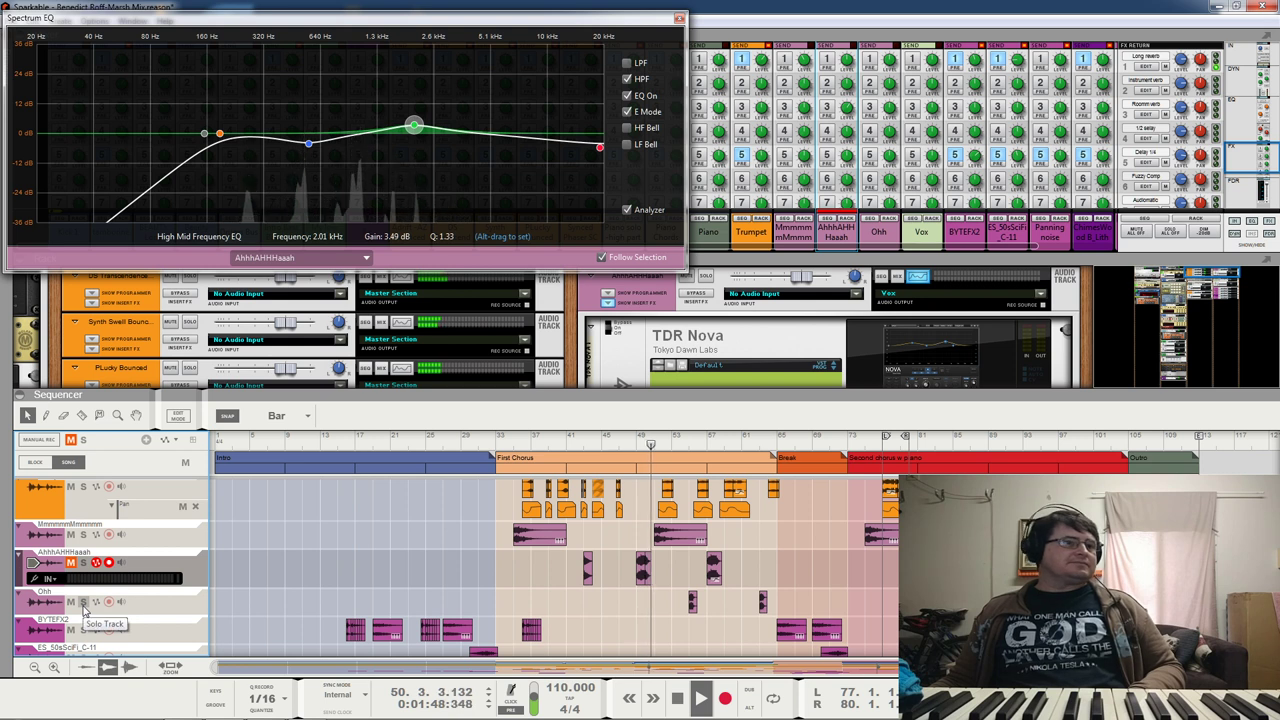
{"action": "left_click", "coordinate": [83, 602]}
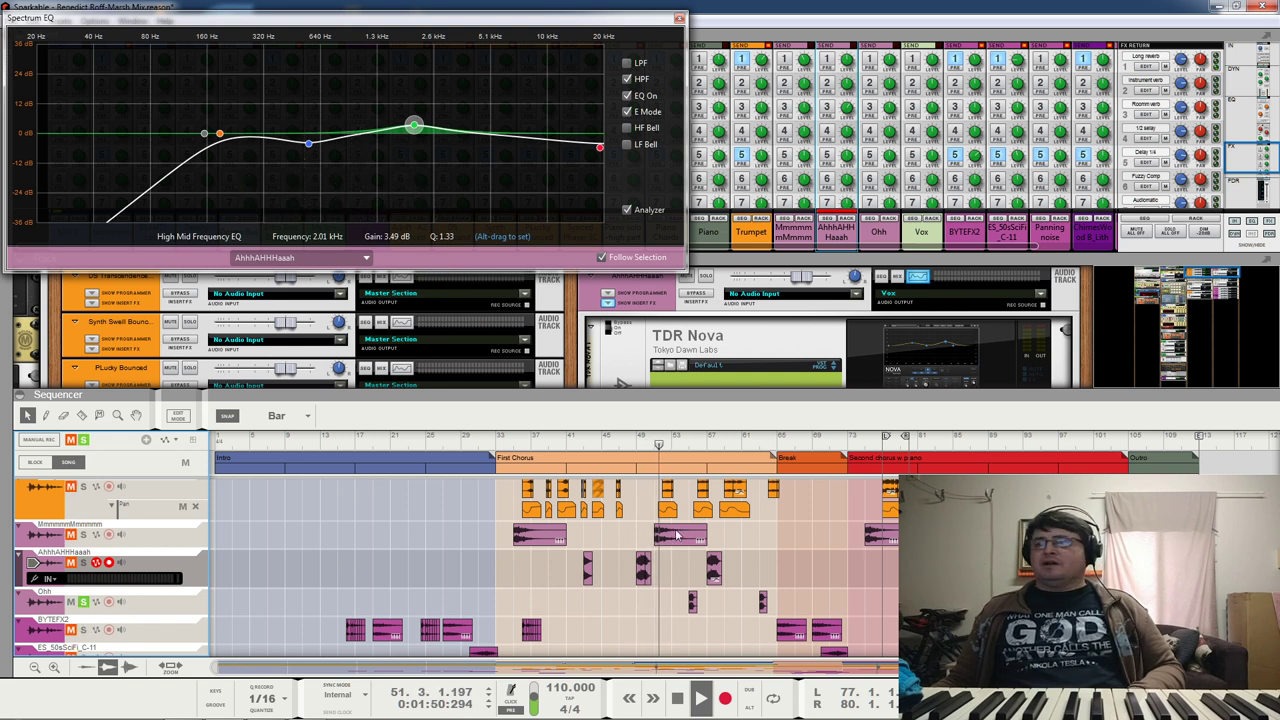
{"action": "left_click", "coordinate": [693, 447]}
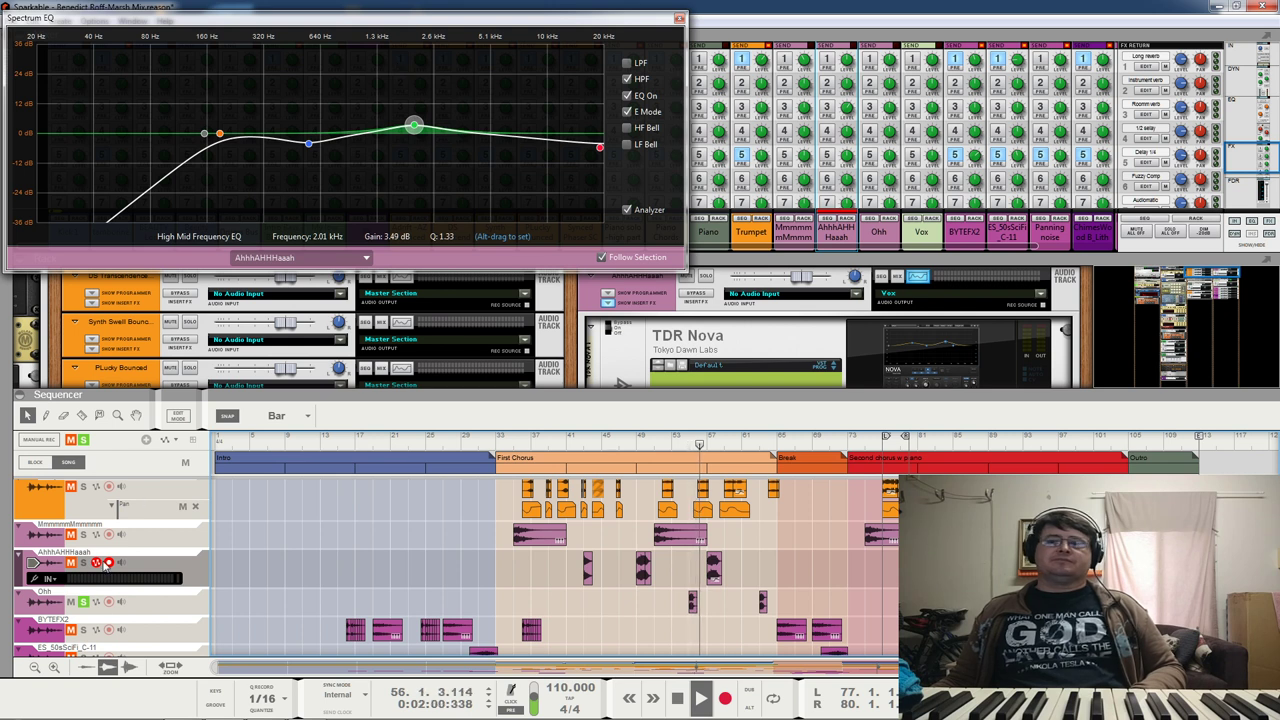
{"action": "left_click", "coordinate": [170, 607]}
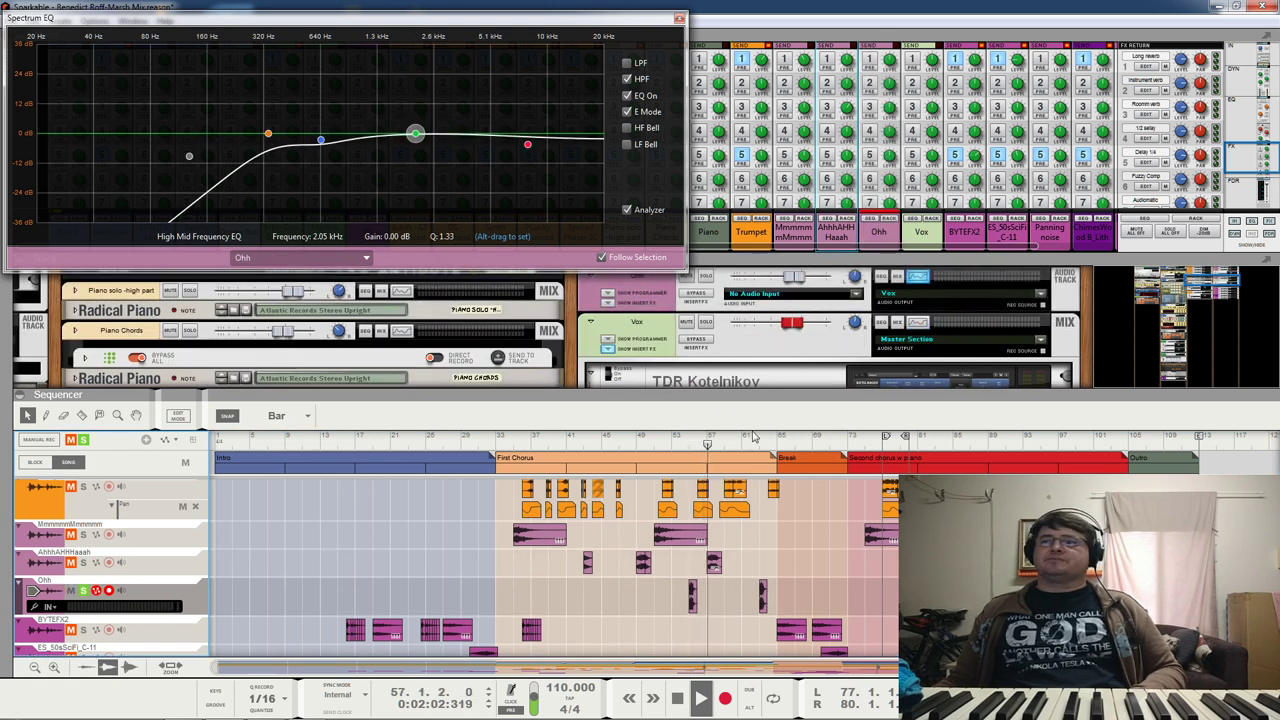
{"action": "left_click", "coordinate": [687, 441]}
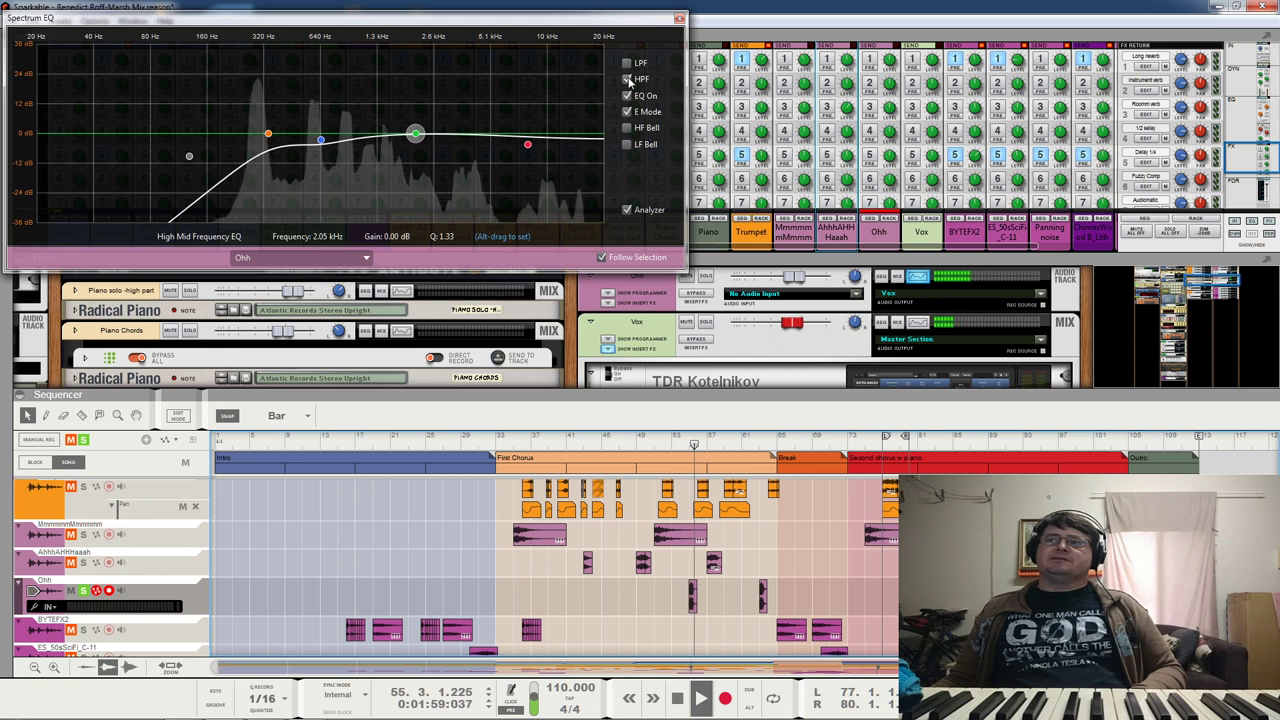
Step: Switch off the high-pass filter and EQ on the Ohh channel and replay it from around bar 55
{"action": "left_click", "coordinate": [627, 79]}
{"action": "left_click", "coordinate": [627, 95]}
{"action": "left_click", "coordinate": [697, 441]}
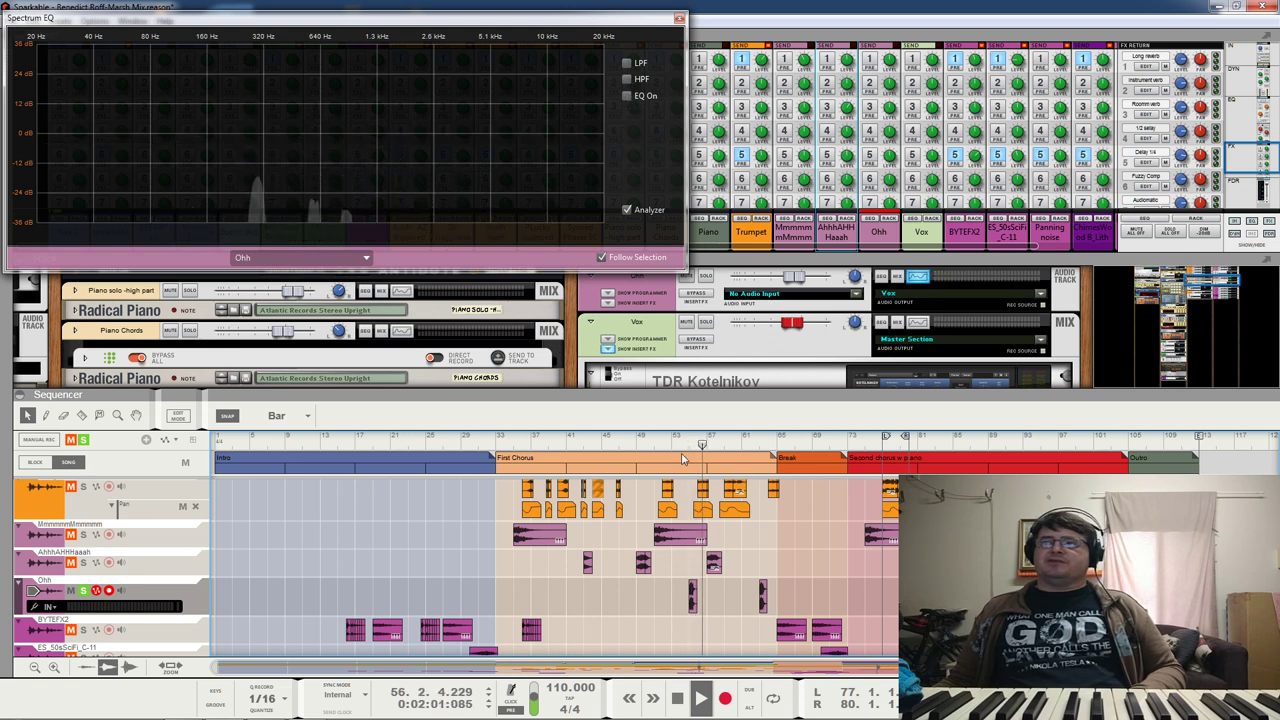
{"action": "left_click", "coordinate": [684, 441]}
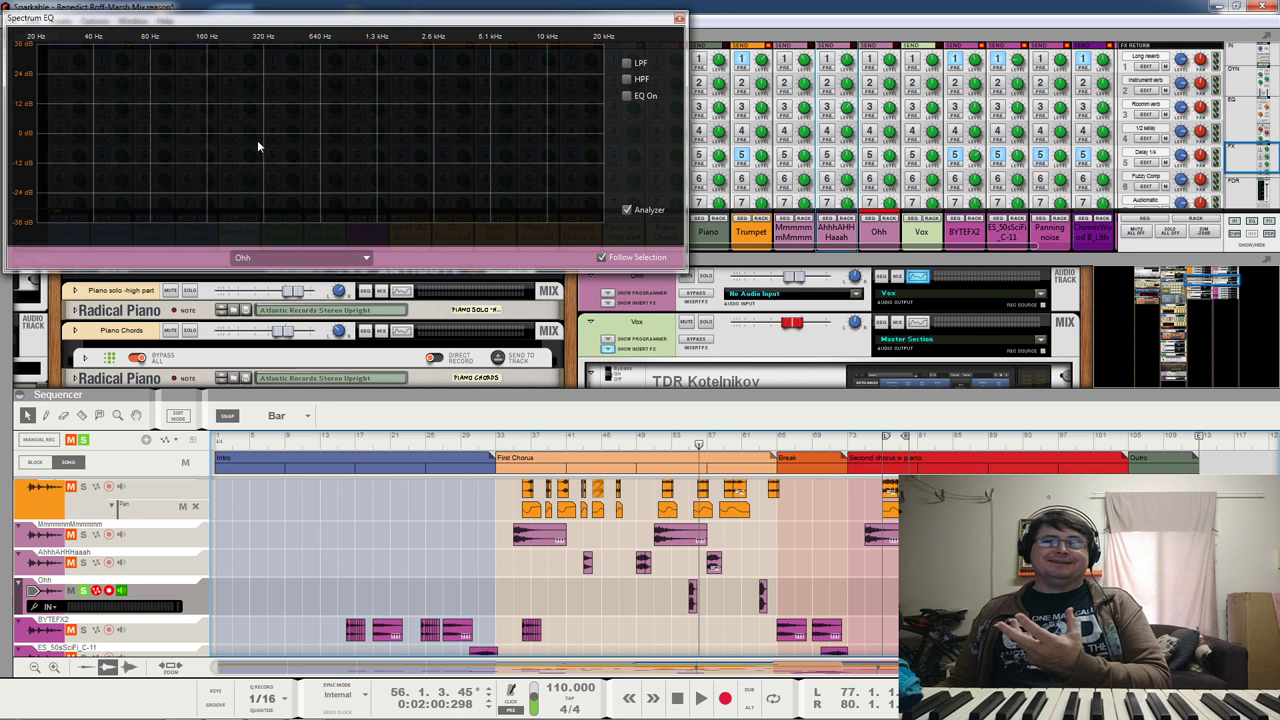
Step: Switch the Ohh channel's high-pass filter back on, replay from around bar 54, and re-enable its EQ during playback
{"action": "left_click", "coordinate": [628, 80]}
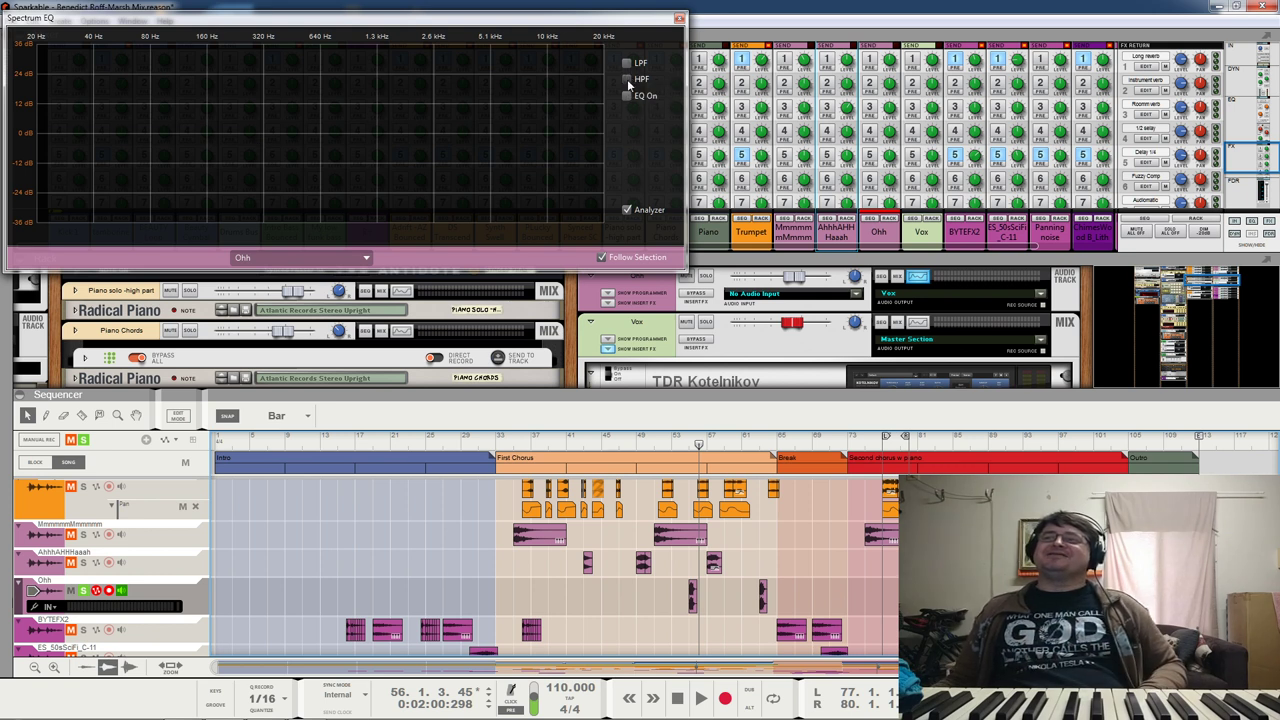
{"action": "left_click", "coordinate": [689, 446]}
{"action": "key", "text": "space"}
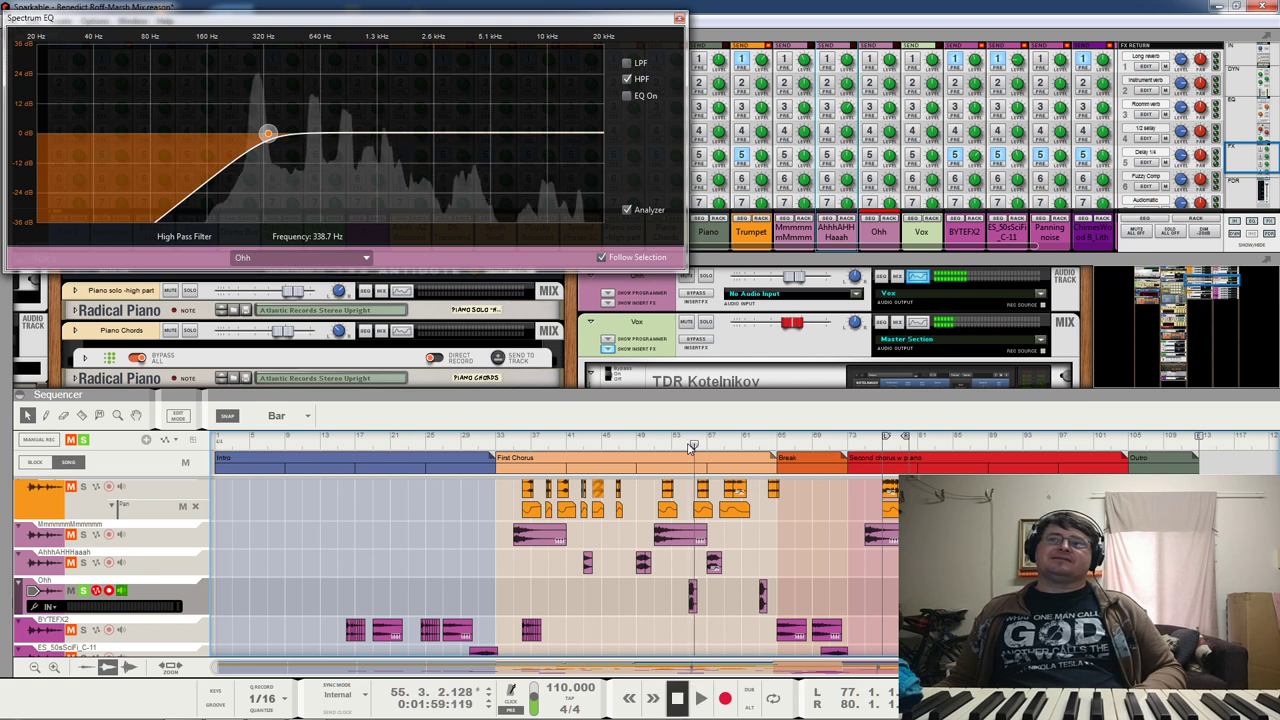
{"action": "key", "text": "space"}
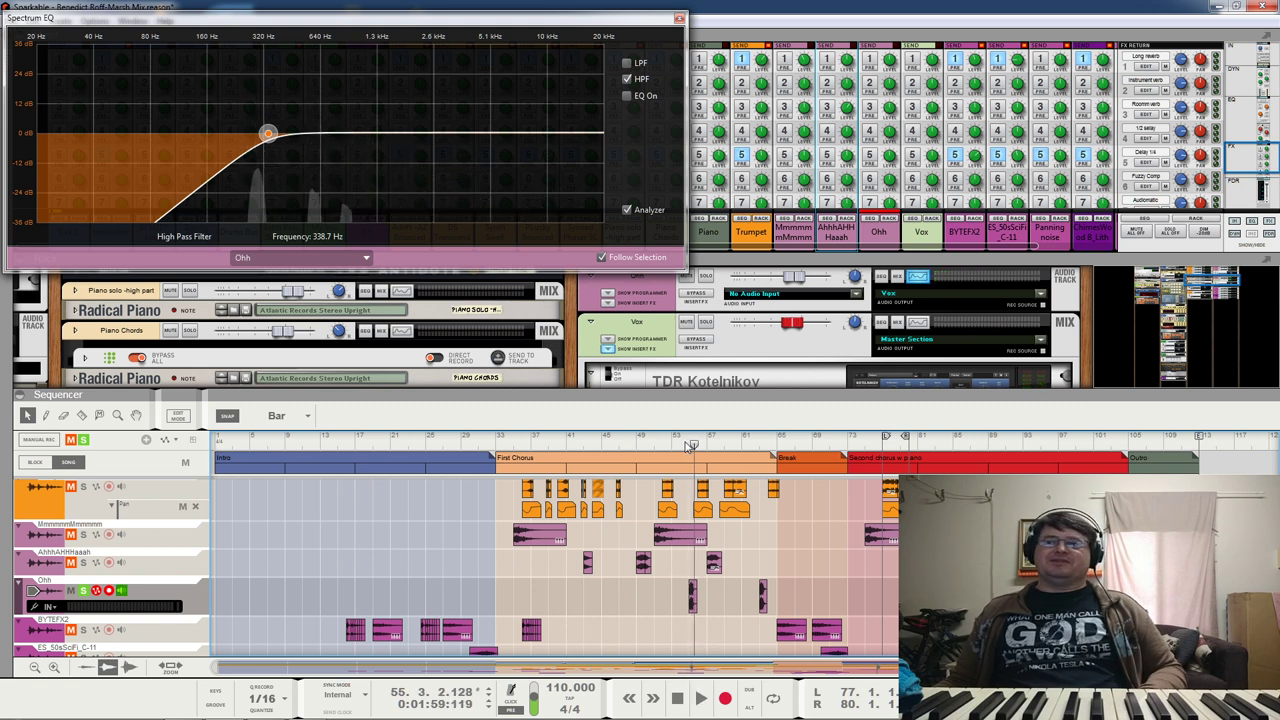
{"action": "left_click", "coordinate": [683, 446]}
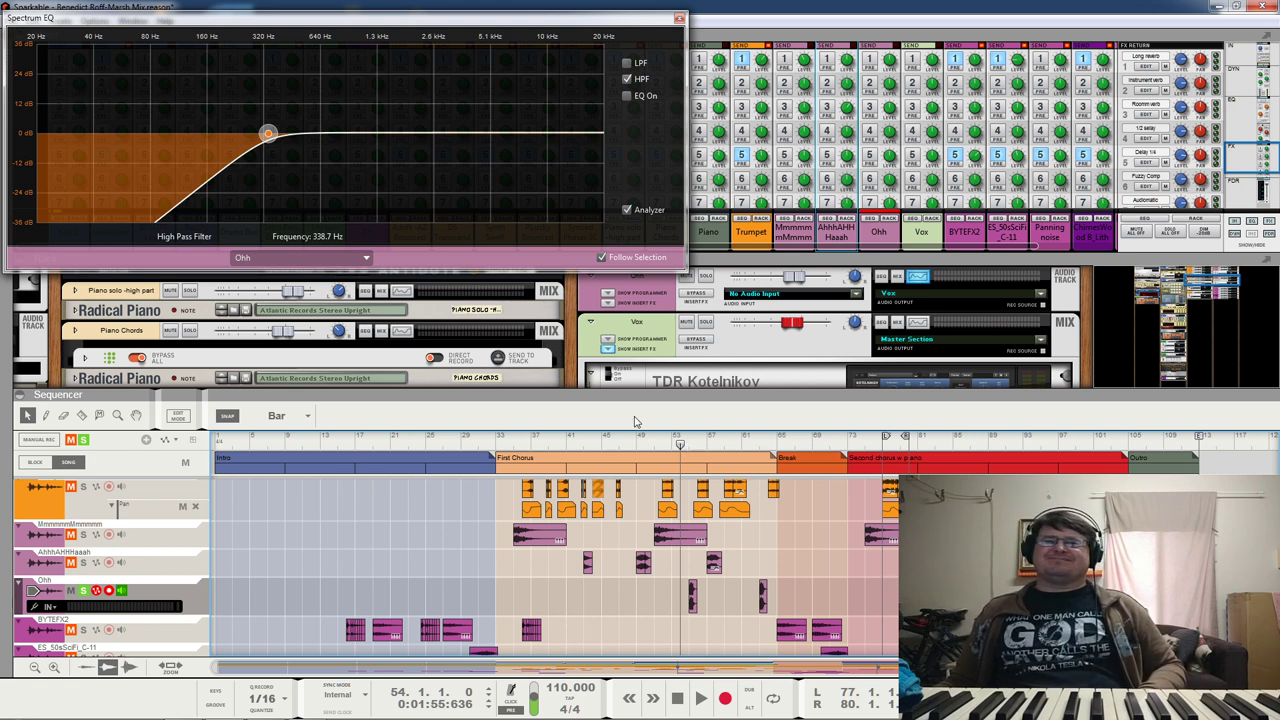
{"action": "key", "text": "space"}
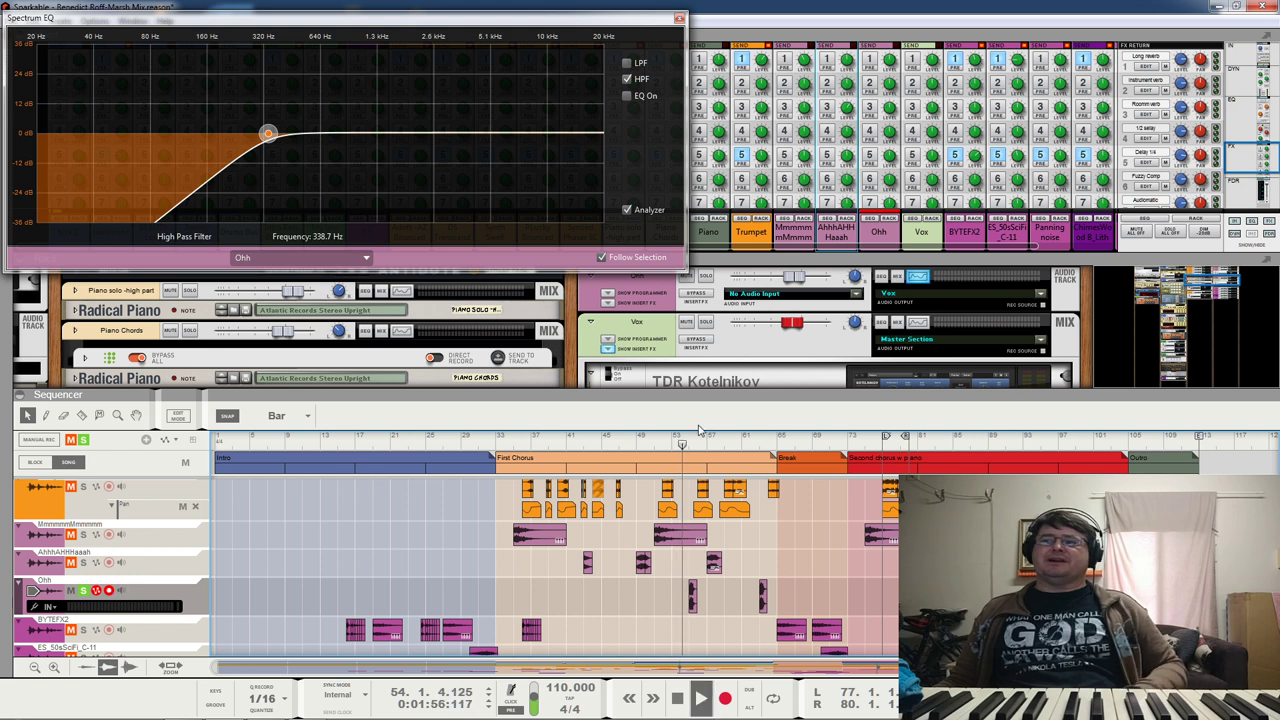
{"action": "left_click", "coordinate": [627, 96]}
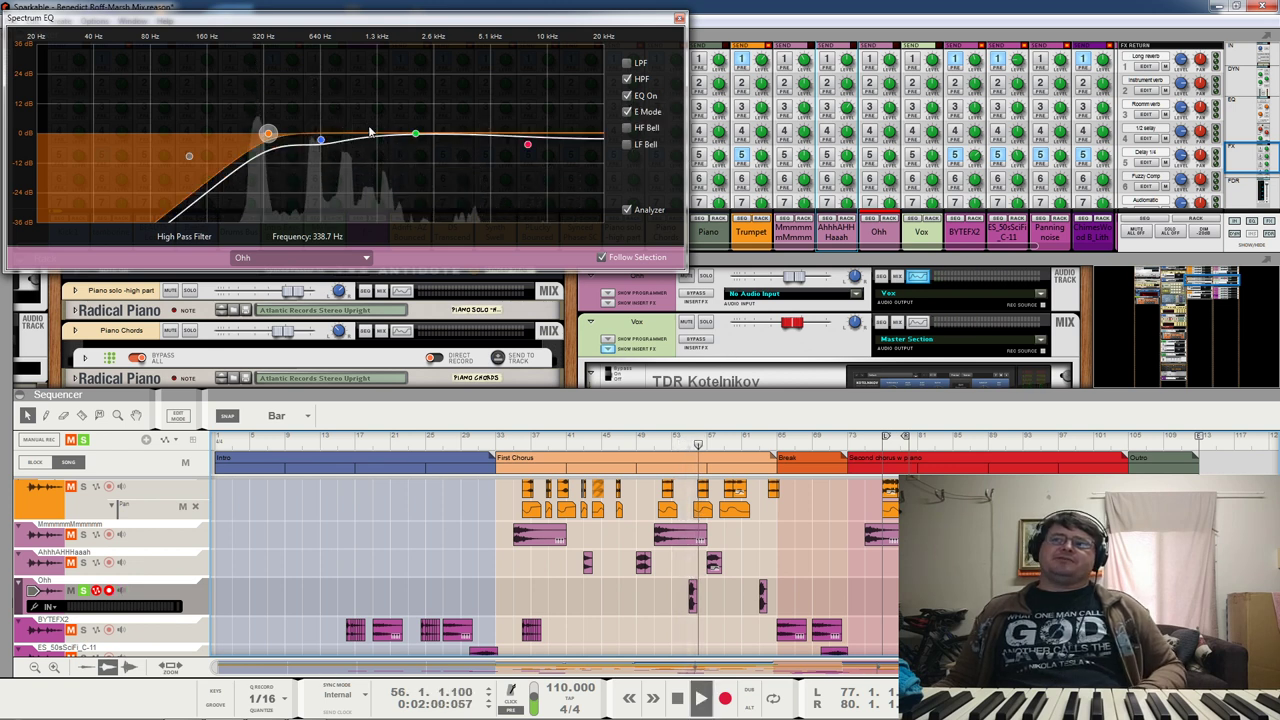
Step: Examine the Ohh channel's low-mid, high-mid and high-frequency EQ bands in turn, replaying the vocal from bar 55
{"action": "left_click_drag", "start_coordinate": [320, 133], "coordinate": [322, 140]}
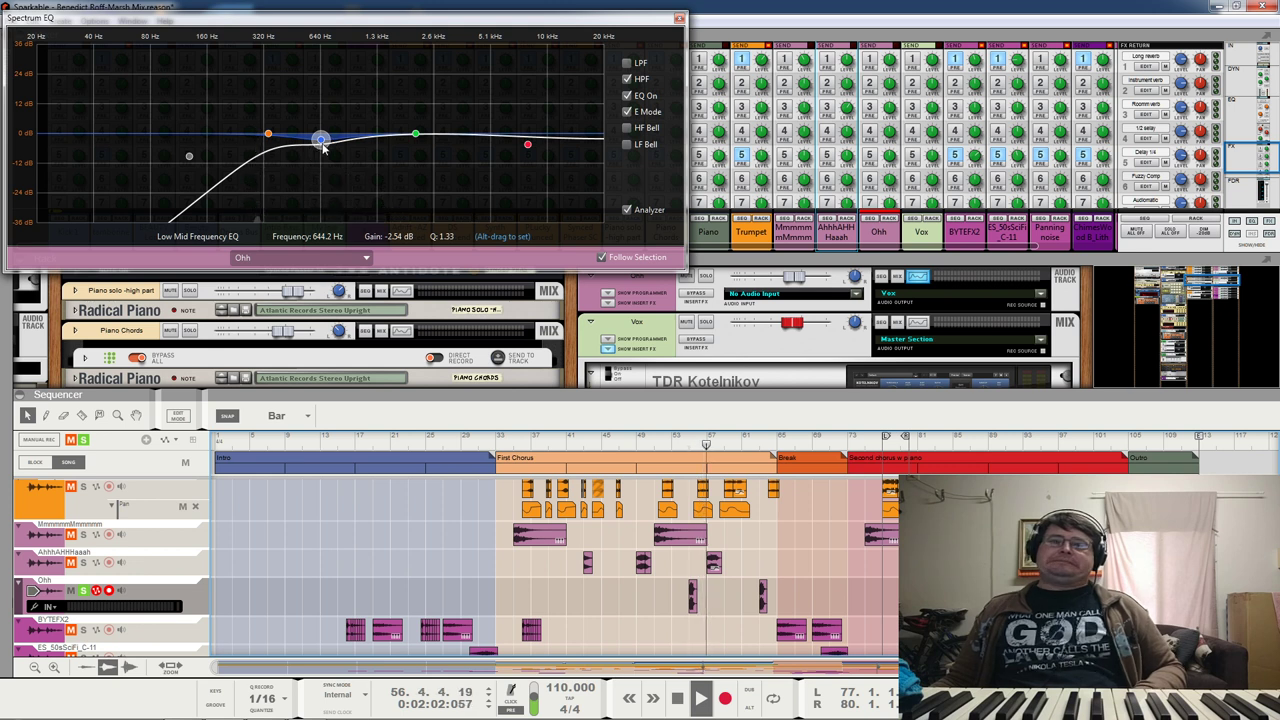
{"action": "left_click", "coordinate": [690, 444]}
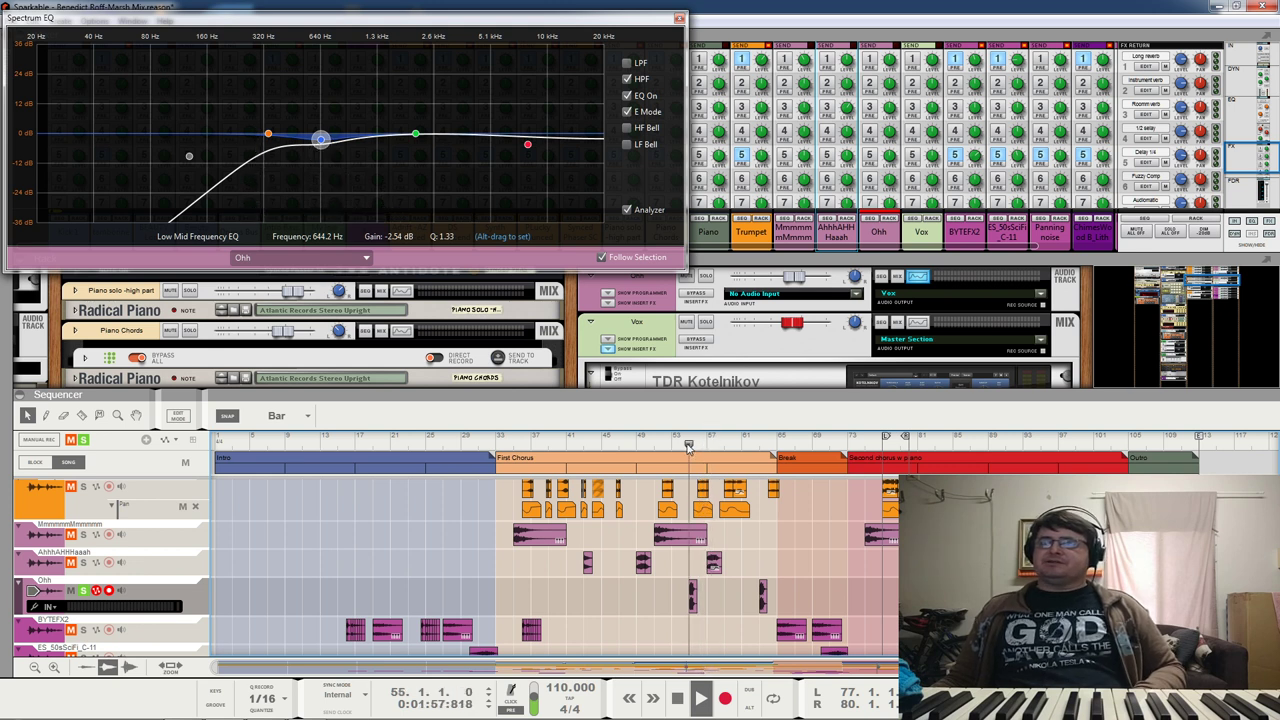
{"action": "key", "text": "space"}
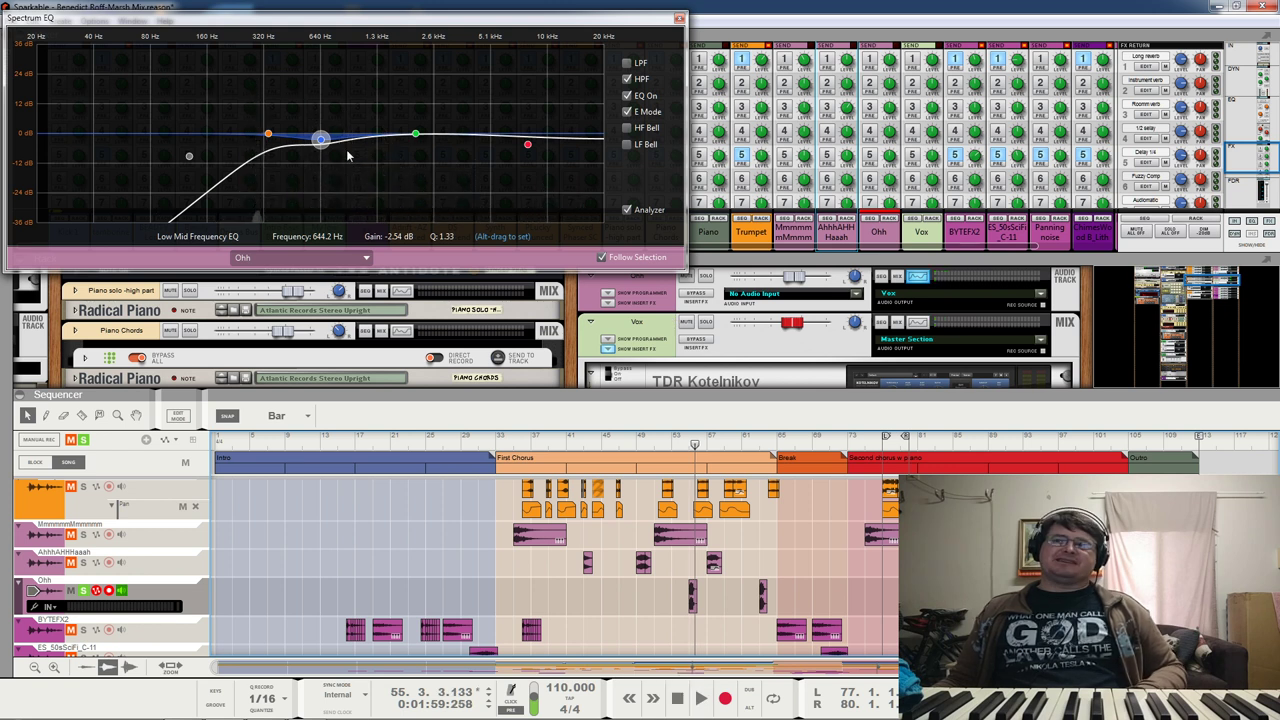
{"action": "left_click", "coordinate": [416, 132]}
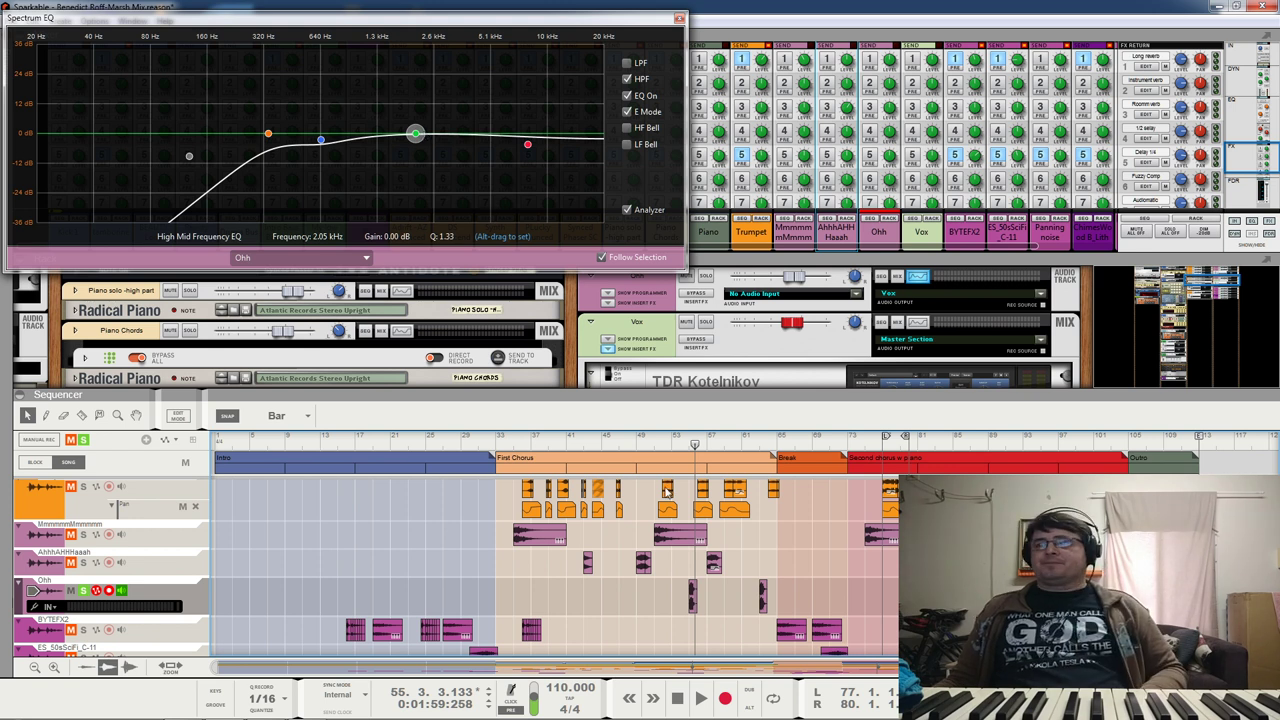
{"action": "left_click", "coordinate": [688, 444]}
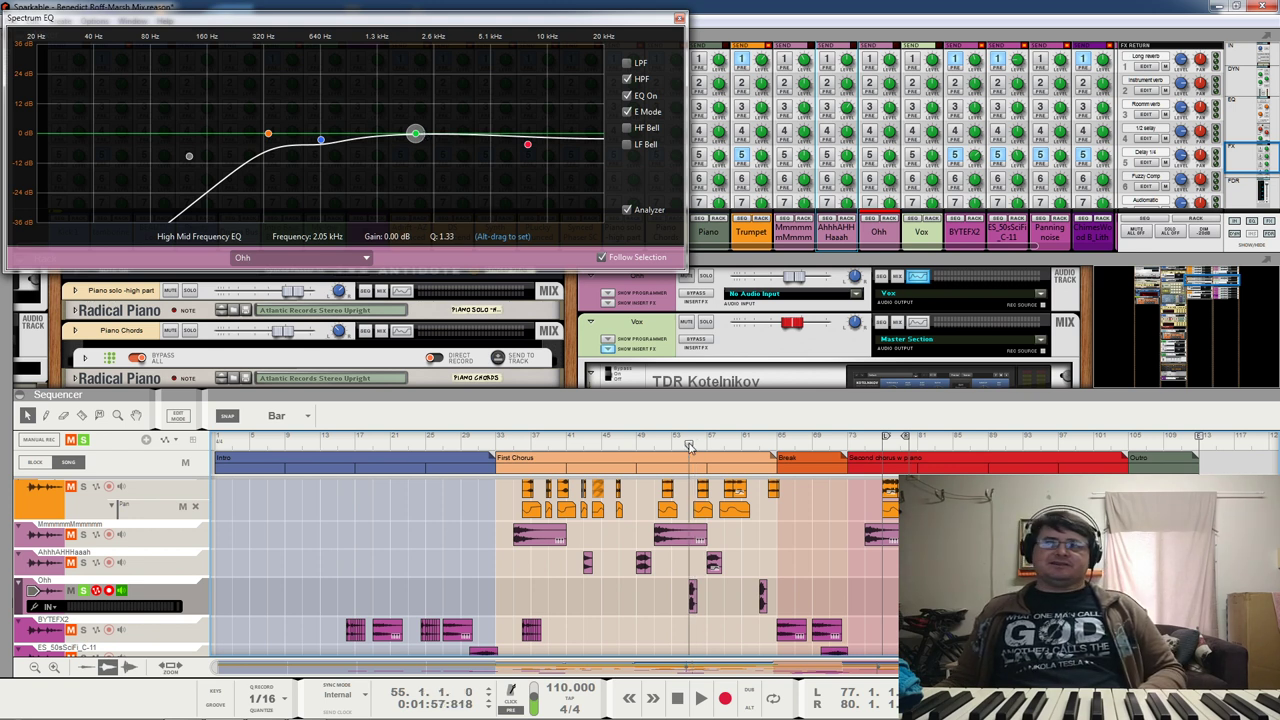
{"action": "key", "text": "space"}
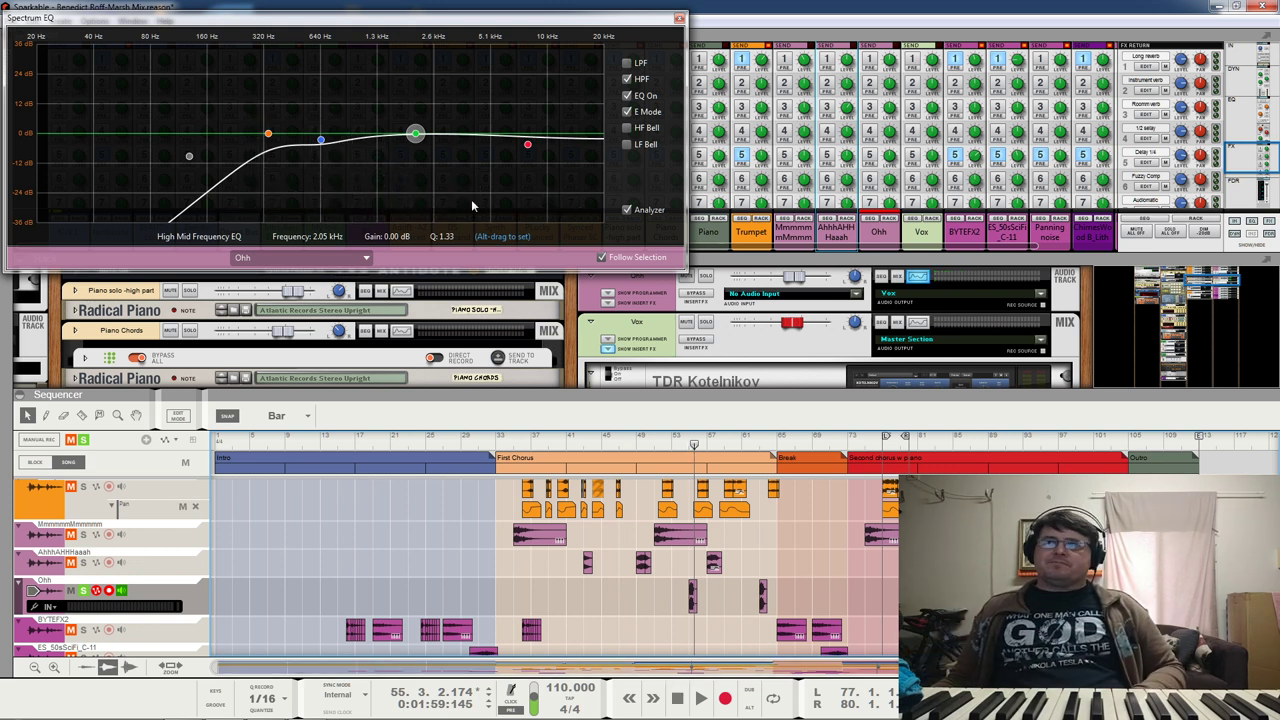
{"action": "left_click", "coordinate": [528, 145]}
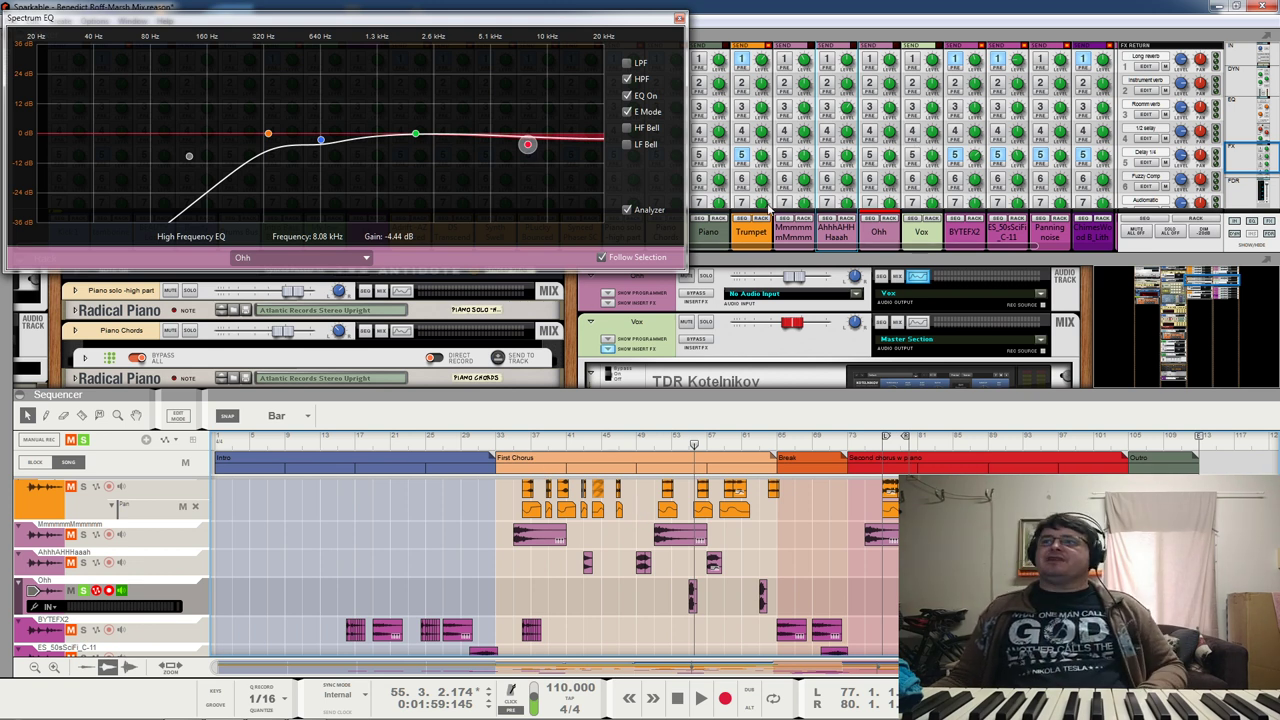
Step: Solo the AhhhAHHHaaah and MmmmmmMmmmmm tracks together with Ohh and play them from bar 49
{"action": "left_click", "coordinate": [514, 443]}
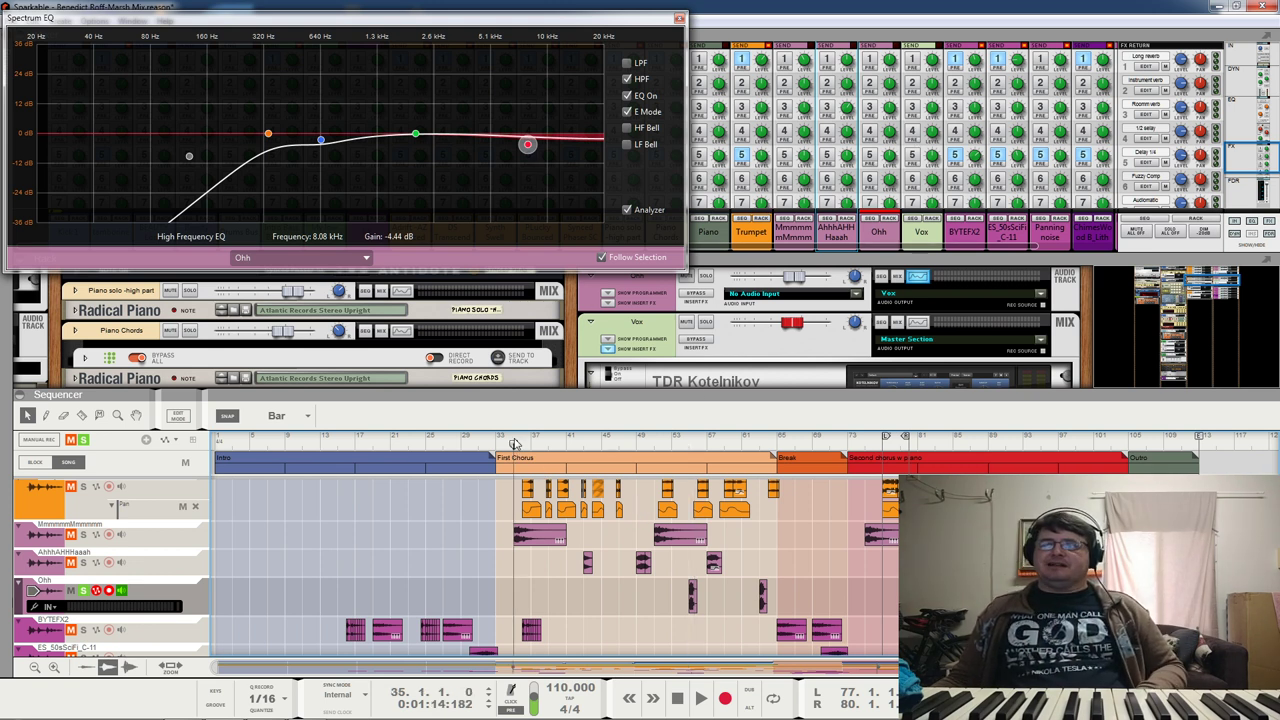
{"action": "left_click", "coordinate": [84, 563]}
{"action": "left_click", "coordinate": [84, 535]}
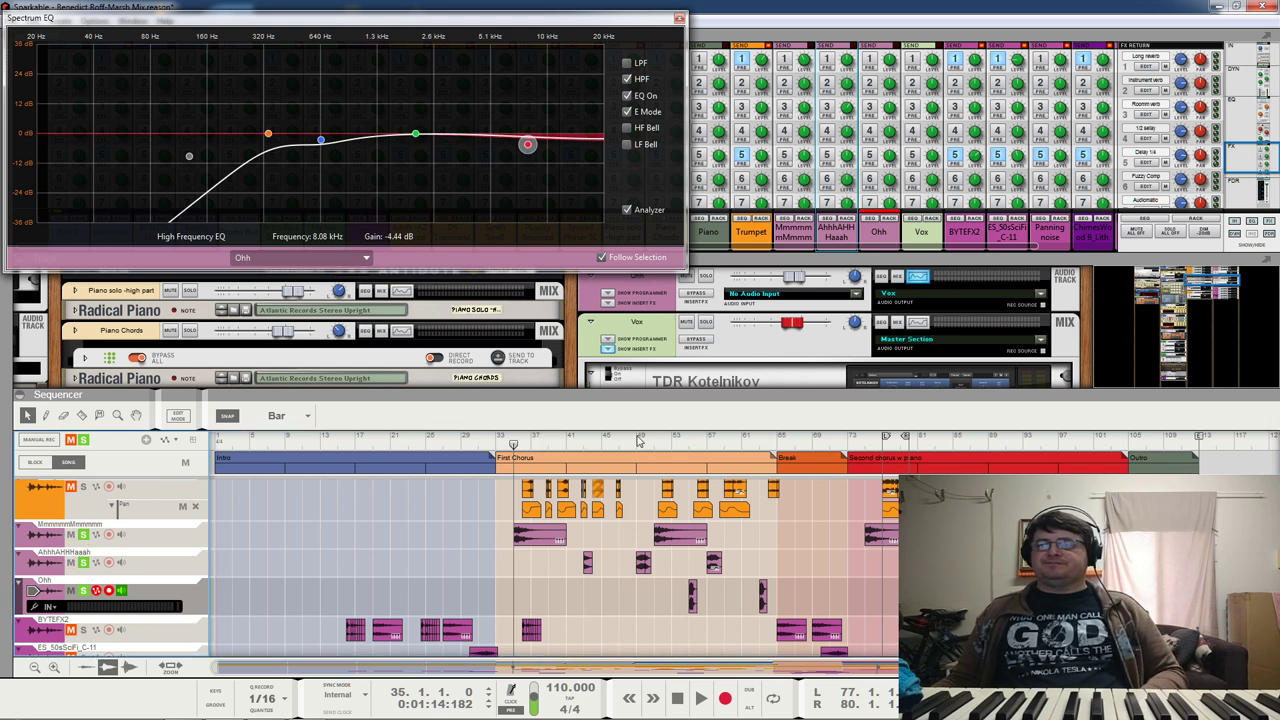
{"action": "left_click", "coordinate": [636, 442]}
{"action": "key", "text": "space"}
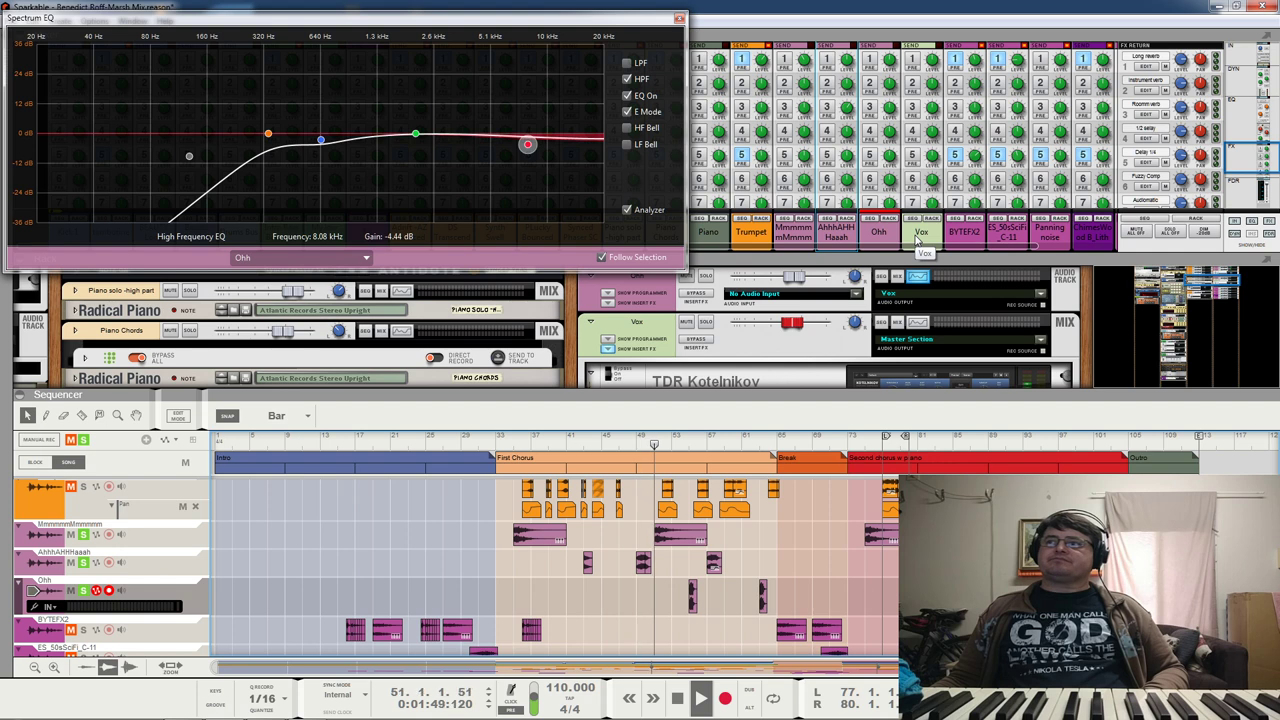
Step: Open the TDR Nova on the AhhhAHHHaaah track and play the soloed backing vocals from bar 51 and bar 55
{"action": "left_click", "coordinate": [1218, 276]}
{"action": "scroll", "coordinate": [1216, 280], "scroll_direction": "down", "scroll_amount": 1}
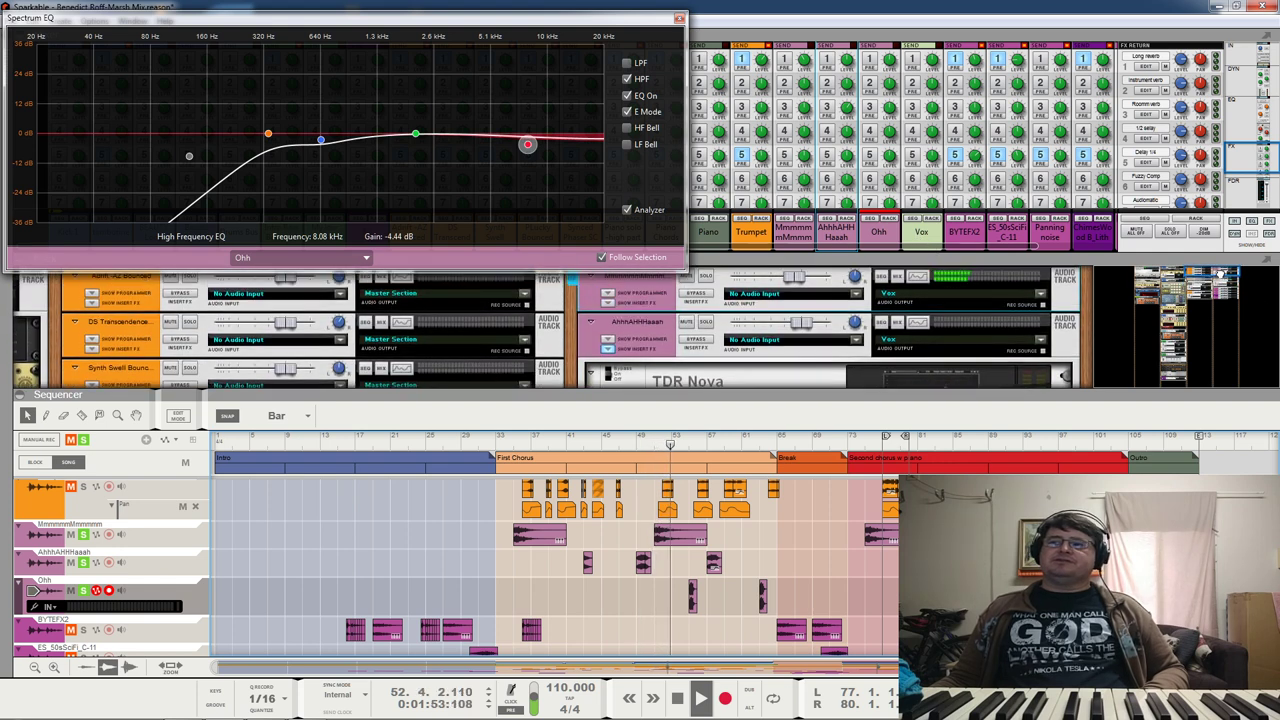
{"action": "scroll", "coordinate": [1209, 287], "scroll_direction": "down", "scroll_amount": 1}
{"action": "left_click", "coordinate": [958, 325]}
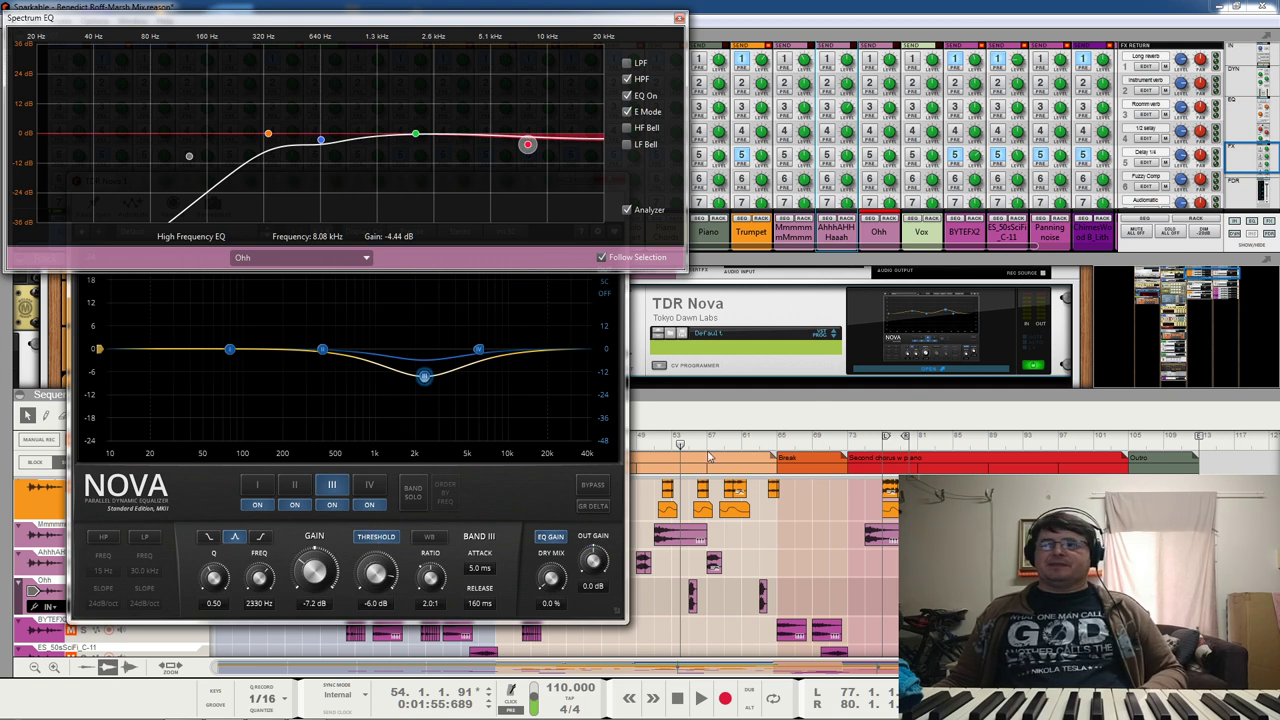
{"action": "left_click", "coordinate": [655, 450]}
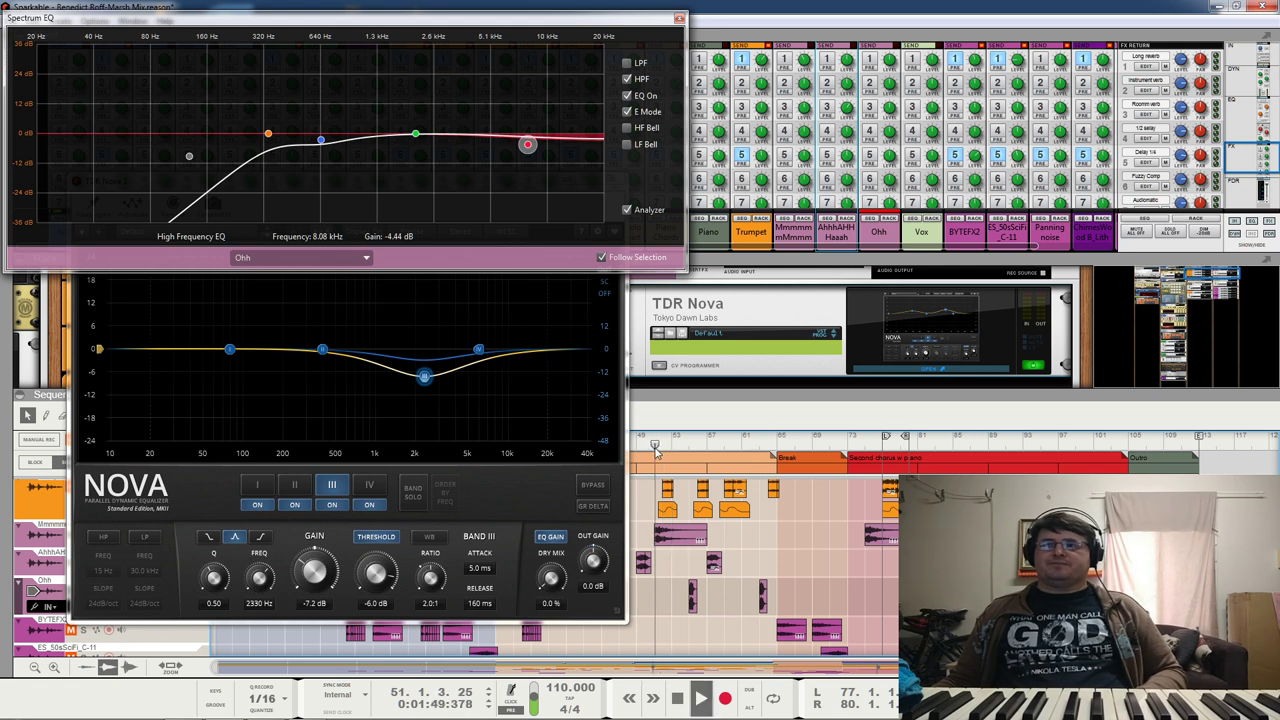
{"action": "left_click", "coordinate": [690, 447]}
{"action": "left_click", "coordinate": [691, 448]}
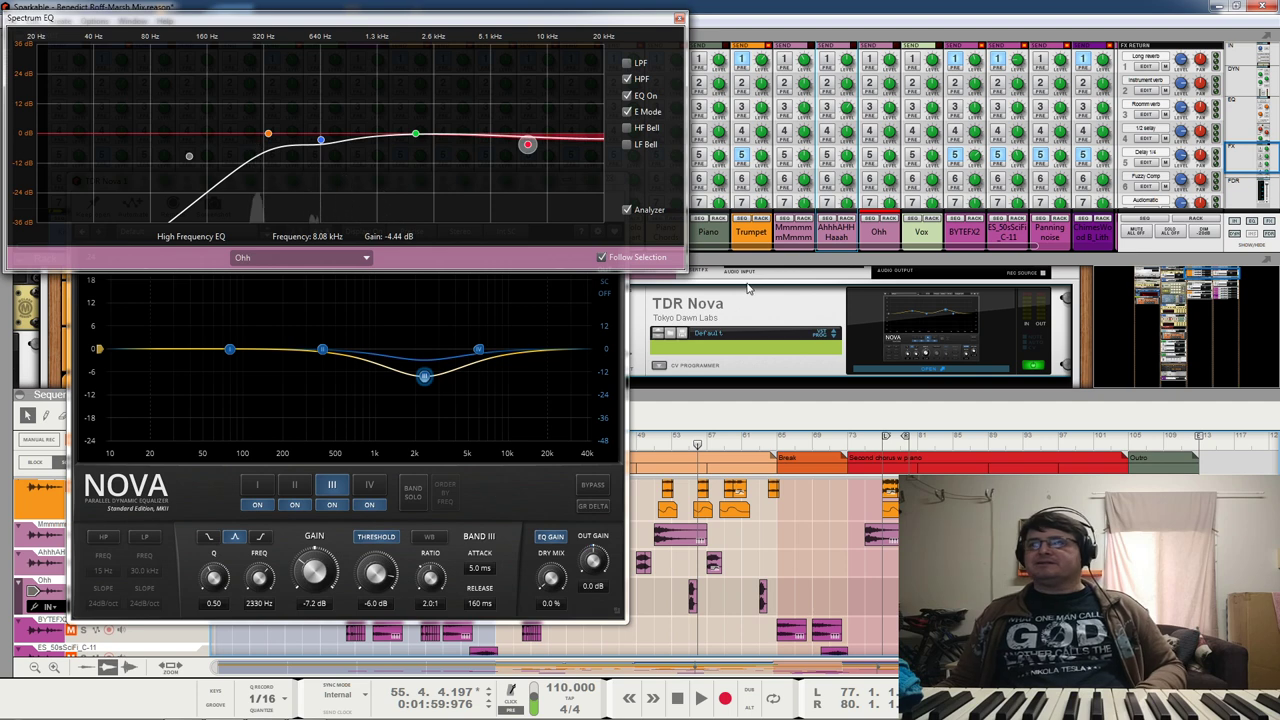
Step: Close and reopen the AhhhAHHHaaah track's TDR Nova, and play its phrase from bar 57
{"action": "key", "text": "Escape"}
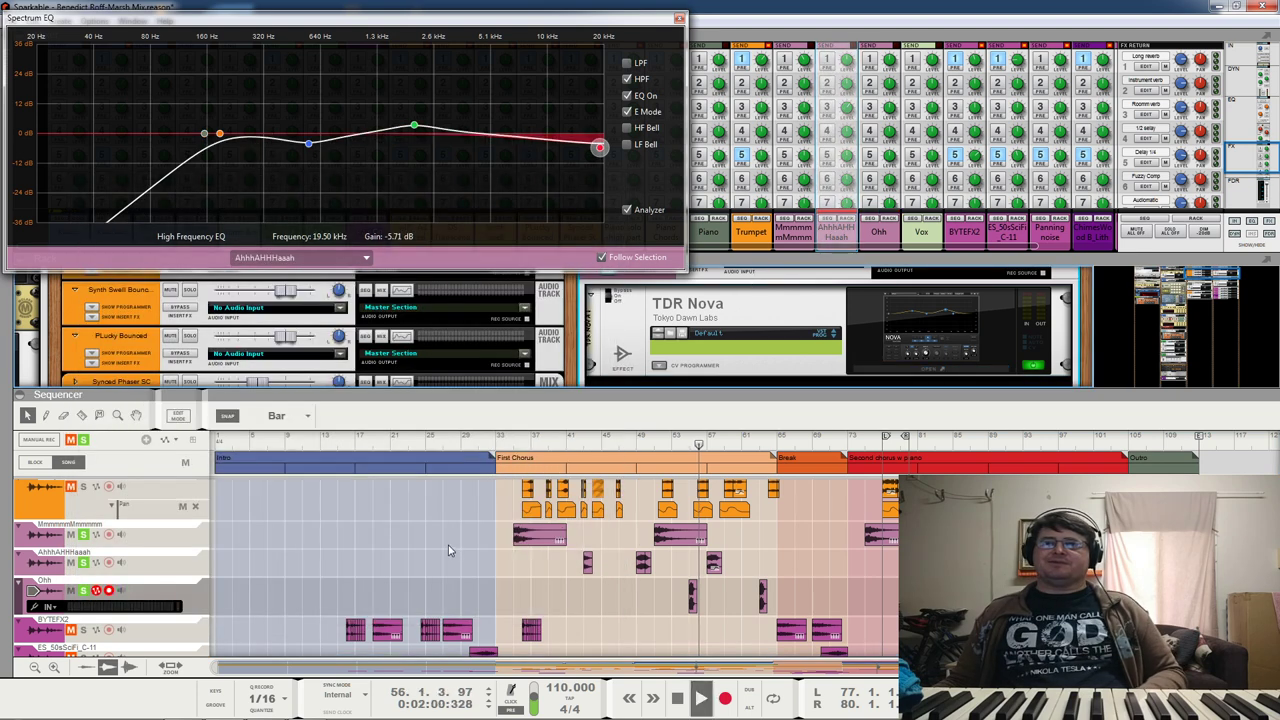
{"action": "left_click", "coordinate": [789, 319]}
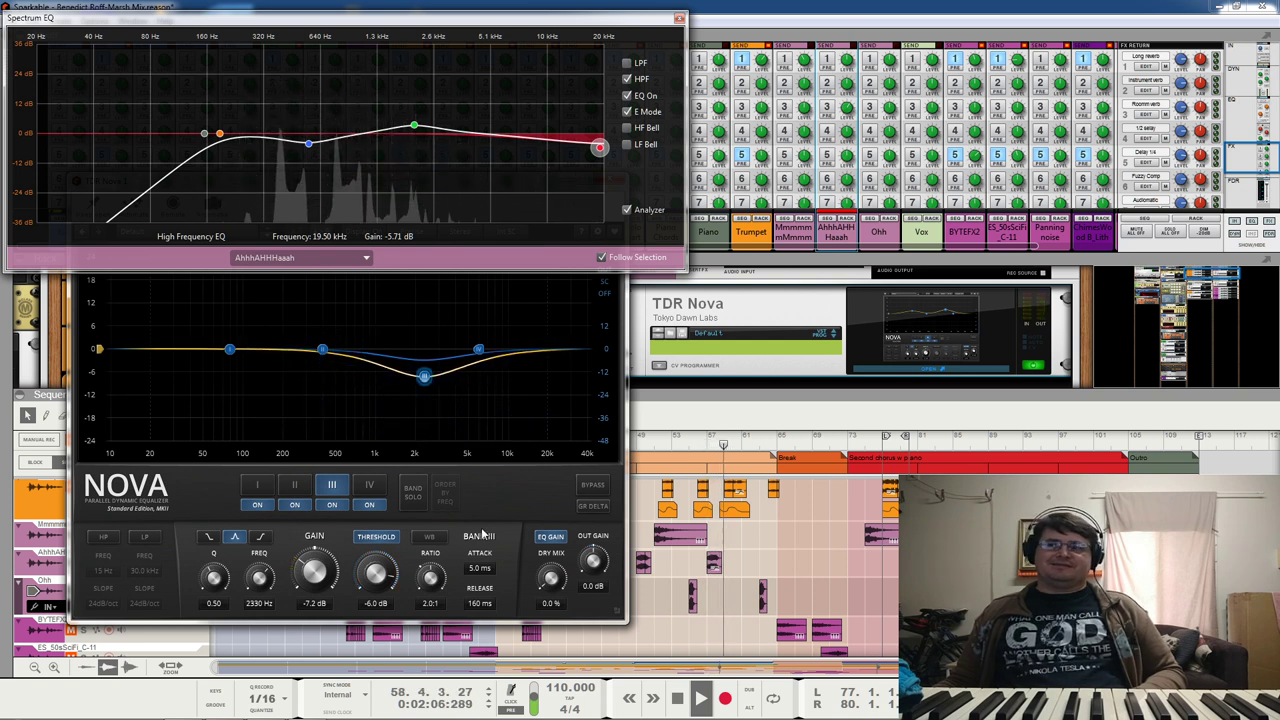
{"action": "left_click", "coordinate": [715, 455]}
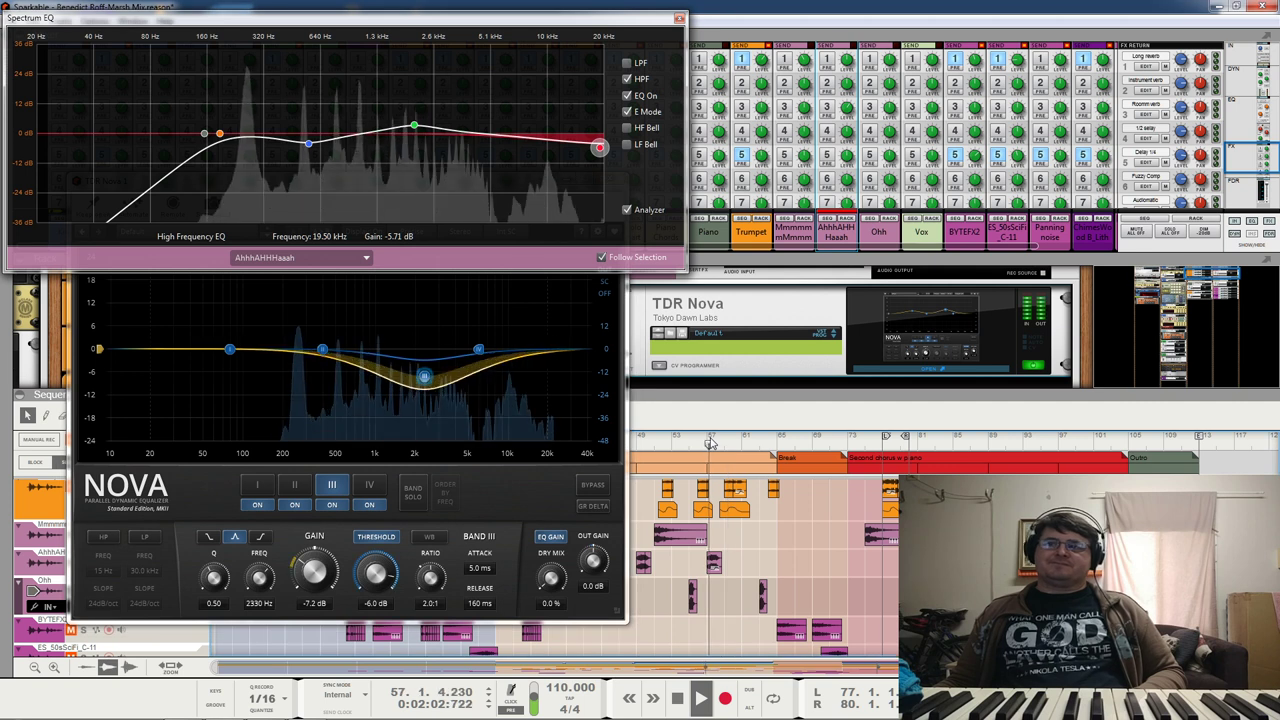
Step: Switch off Band III in TDR Nova and replay the AhhhAHHHaaah phrase from bar 57
{"action": "left_click", "coordinate": [335, 487]}
{"action": "key", "text": "space"}
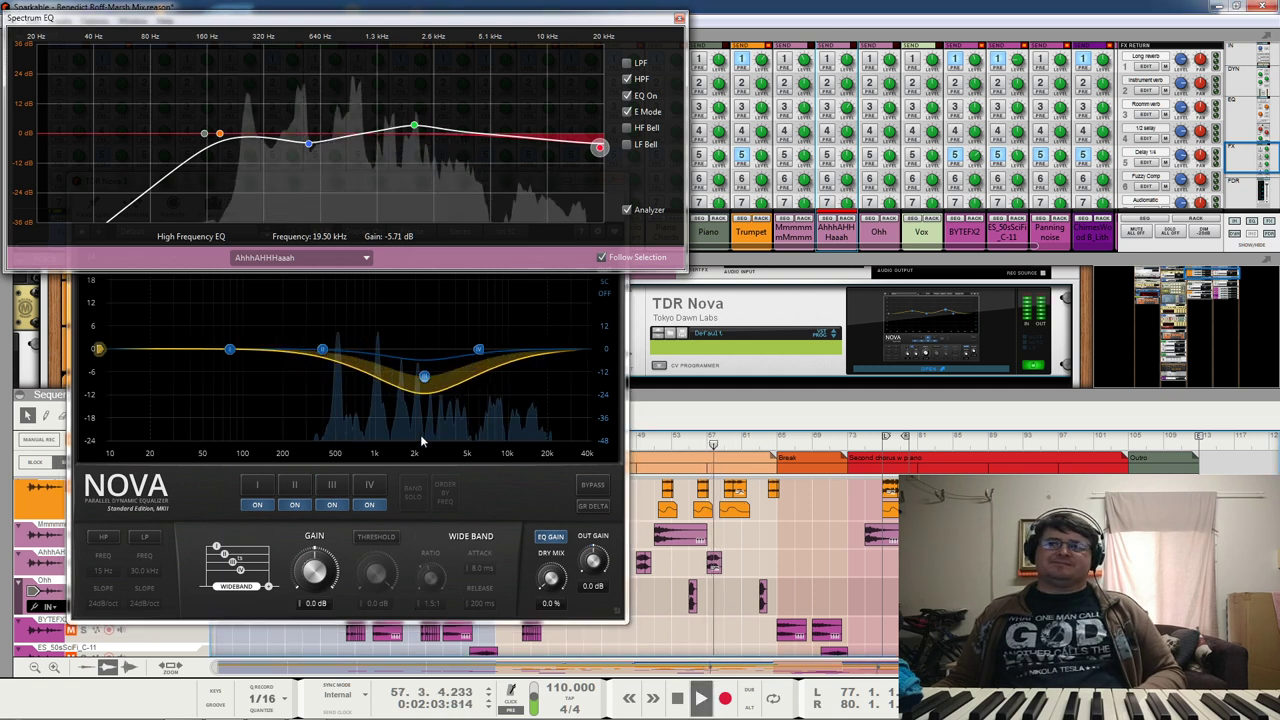
{"action": "left_click", "coordinate": [334, 492]}
{"action": "left_click", "coordinate": [332, 505]}
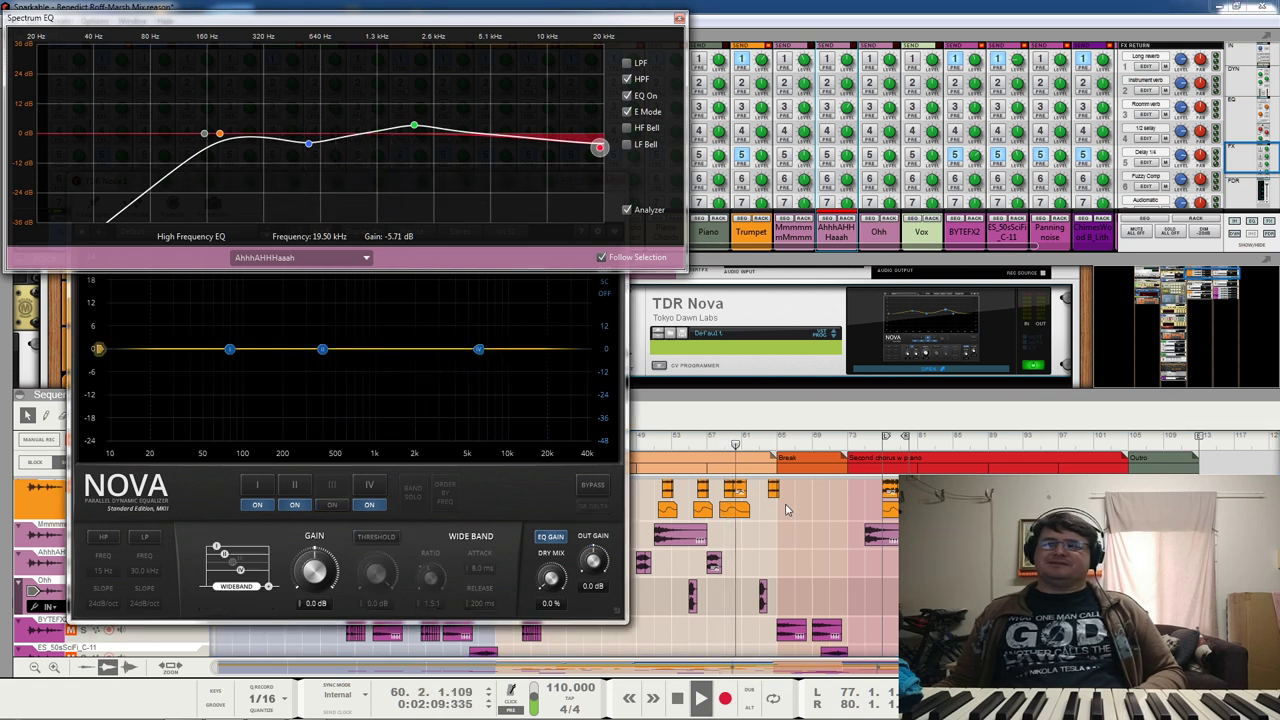
{"action": "left_click", "coordinate": [708, 442]}
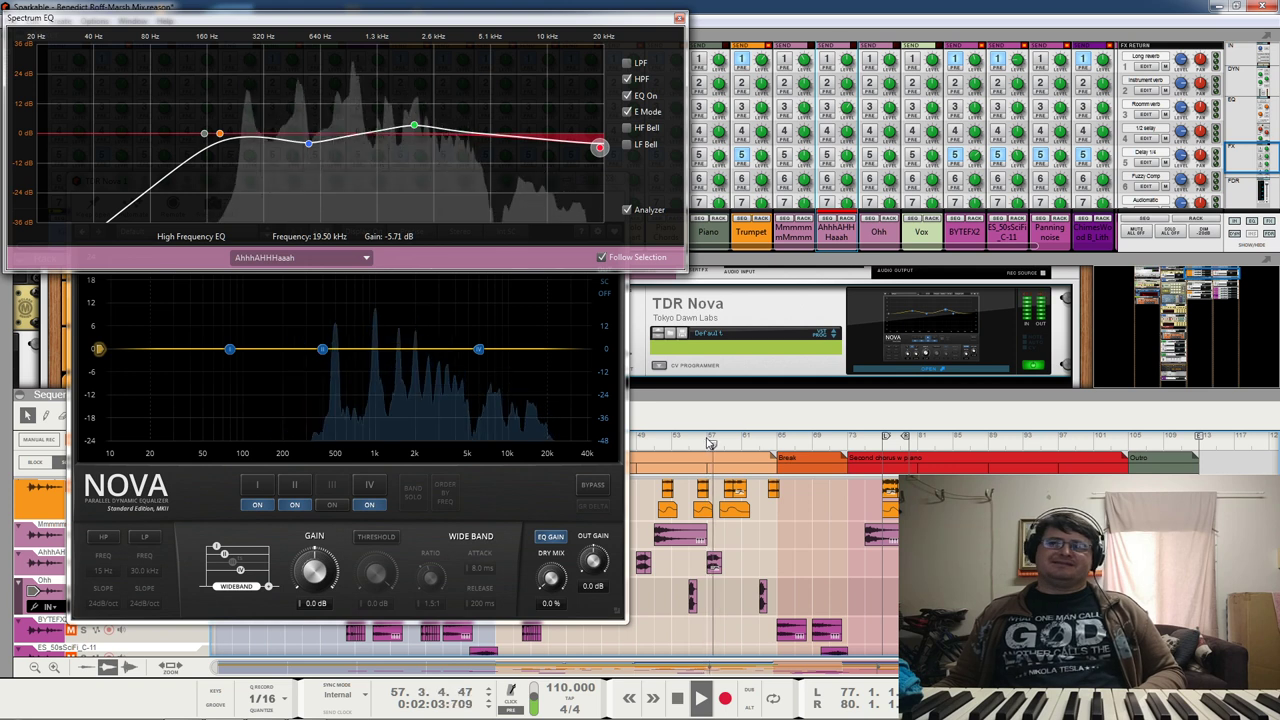
{"action": "key", "text": "space"}
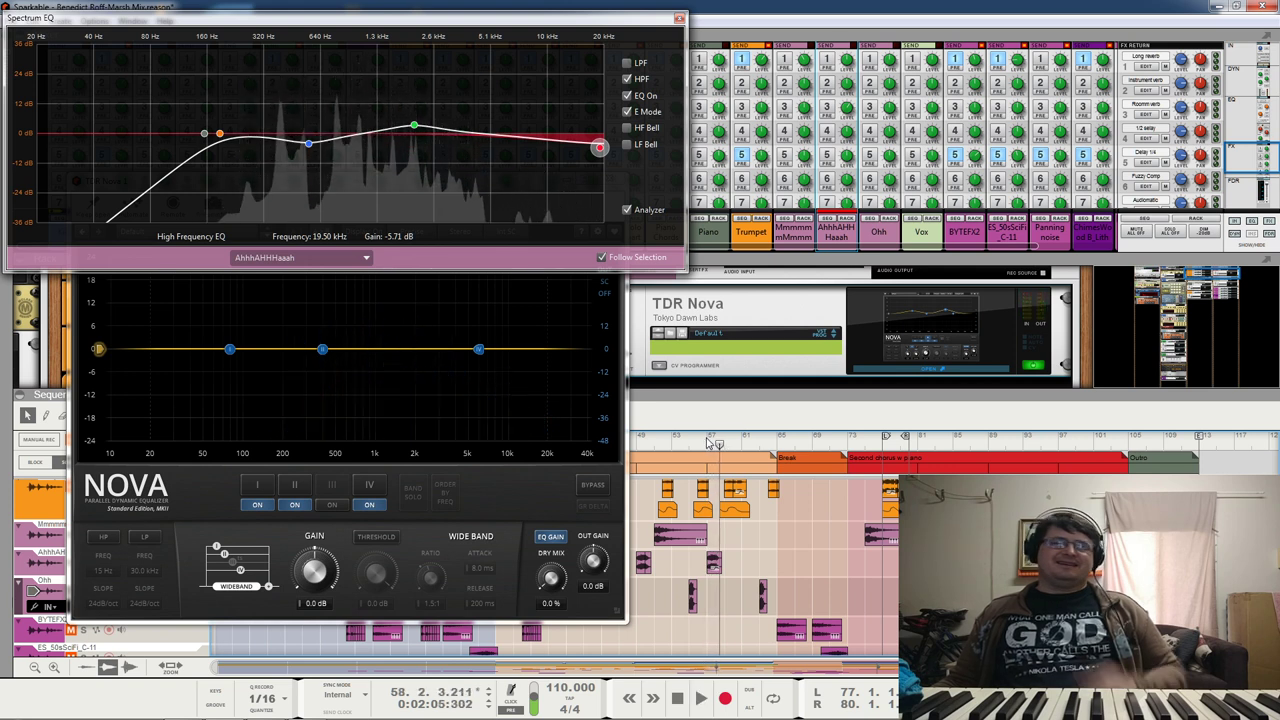
Step: Switch Band III of TDR Nova back on and replay the phrase twice from bar 57
{"action": "left_click", "coordinate": [332, 486]}
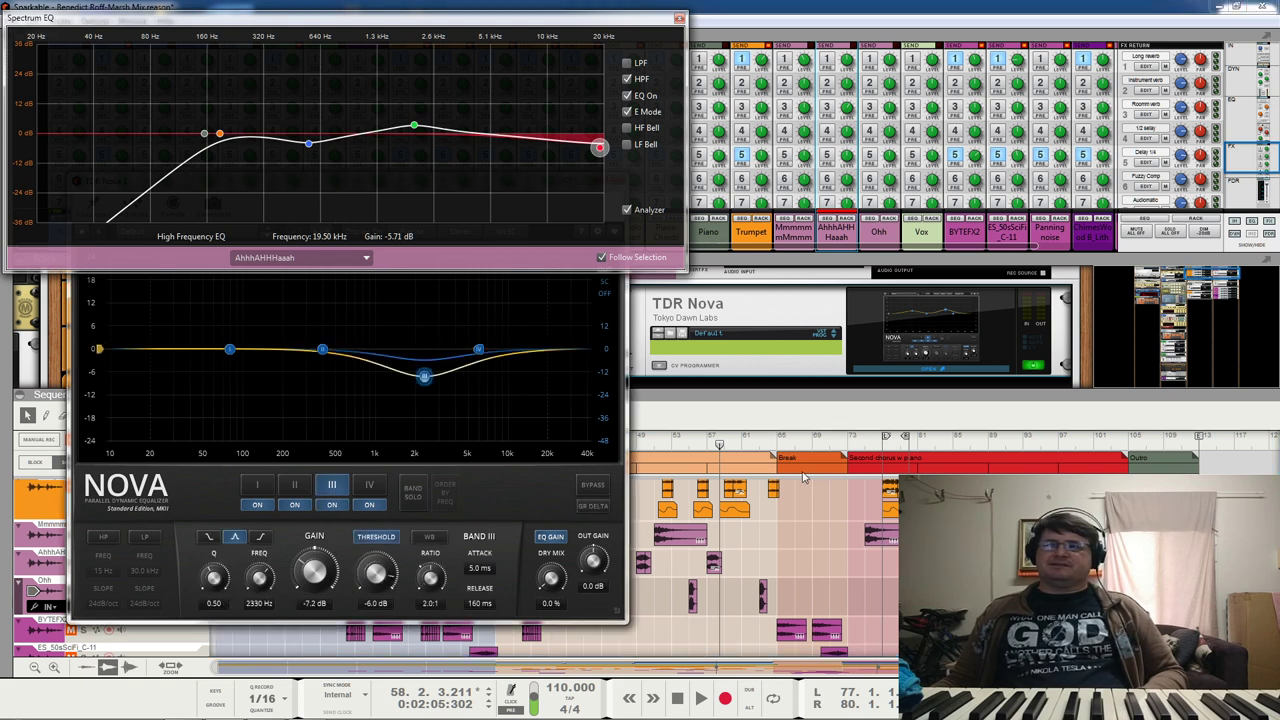
{"action": "left_click", "coordinate": [709, 443]}
{"action": "key", "text": "space"}
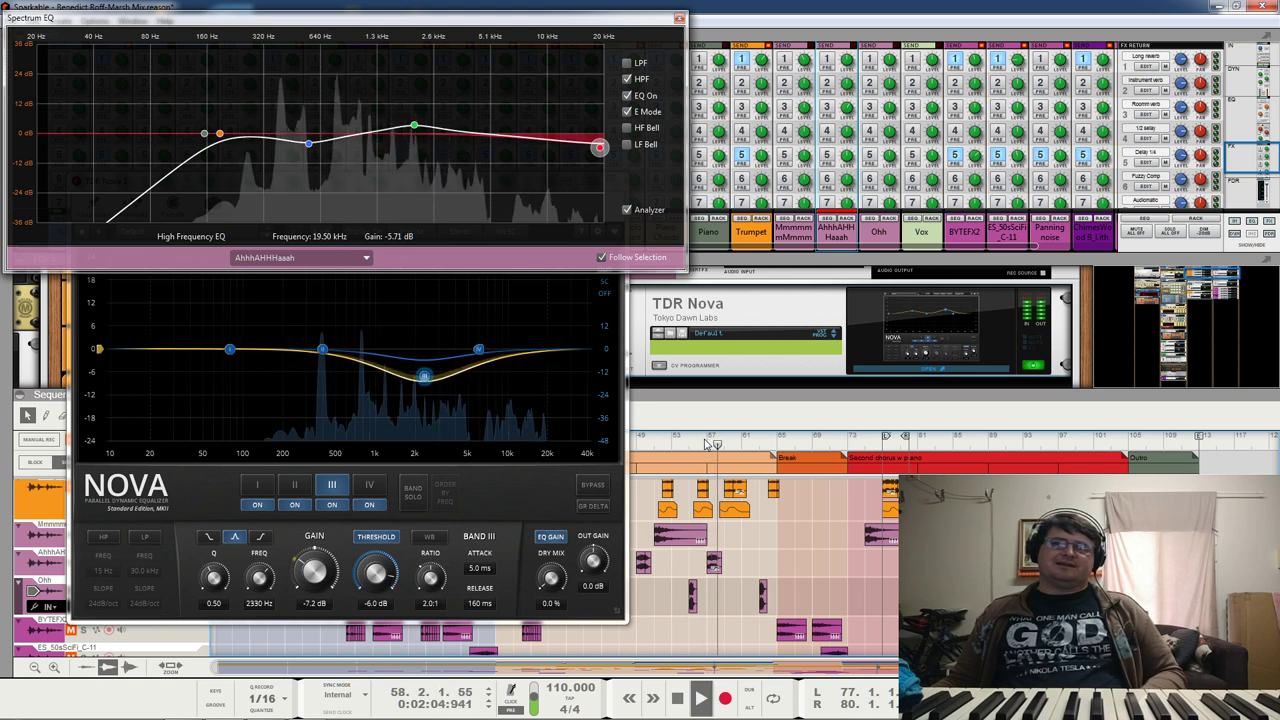
{"action": "key", "text": "space"}
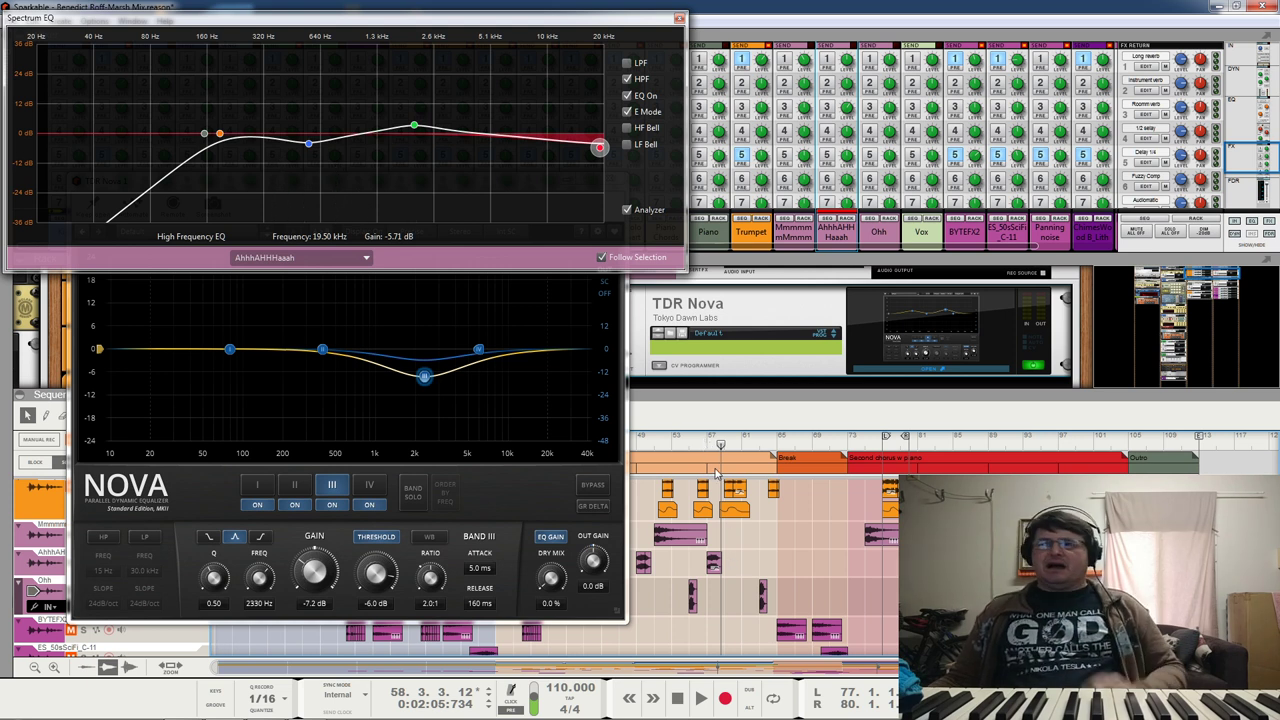
{"action": "key", "text": "Left"}
{"action": "key", "text": "Left"}
{"action": "key", "text": "Right"}
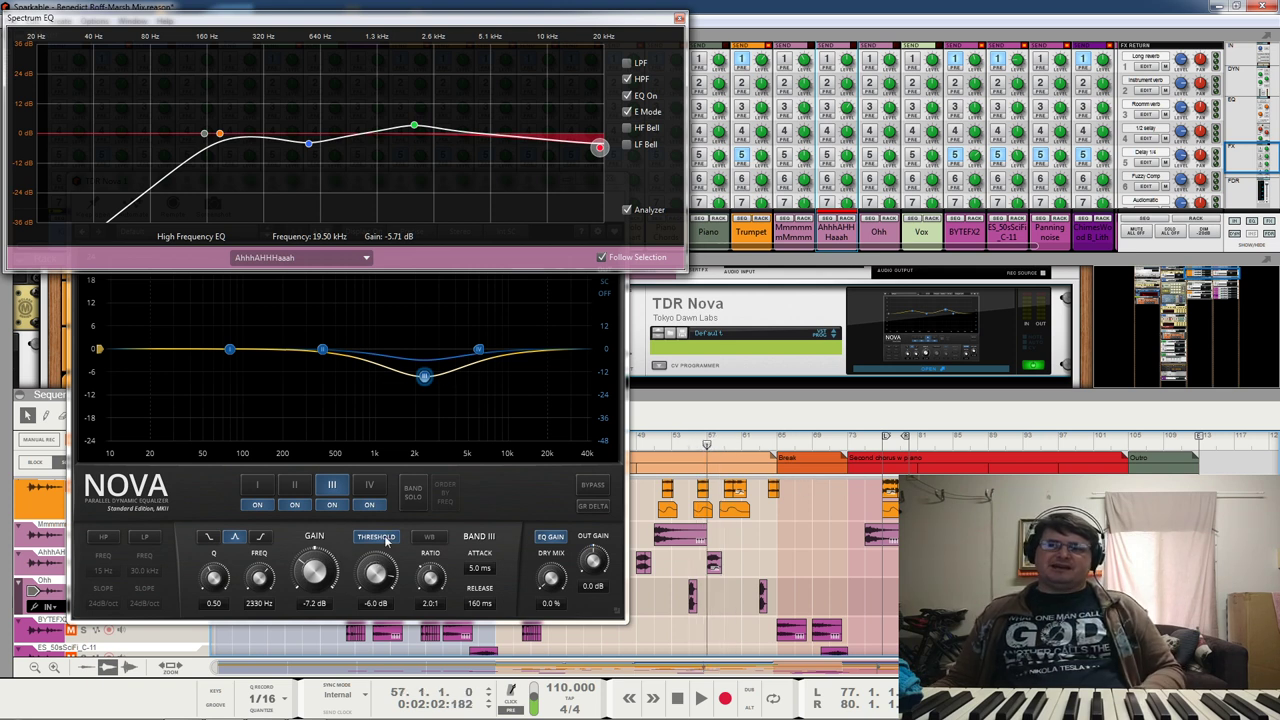
{"action": "key", "text": "space"}
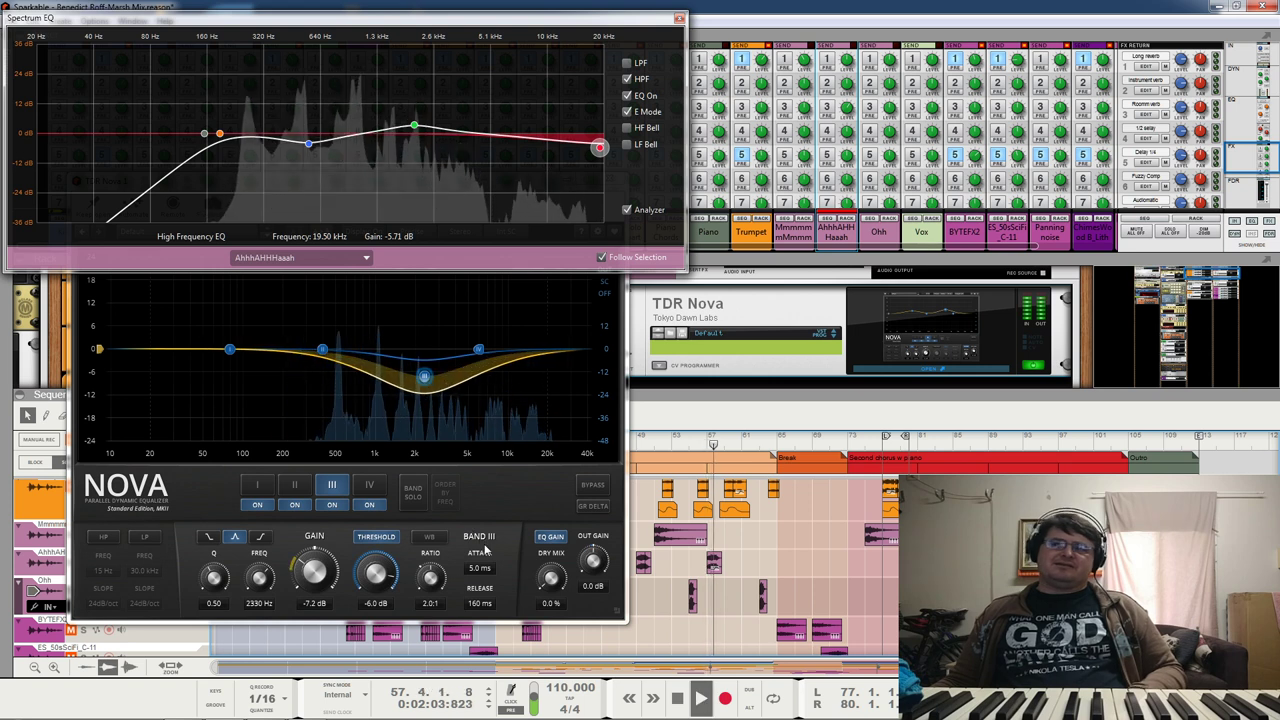
Step: Turn off the Band III threshold in TDR Nova and replay the phrase from bar 57
{"action": "left_click", "coordinate": [370, 537]}
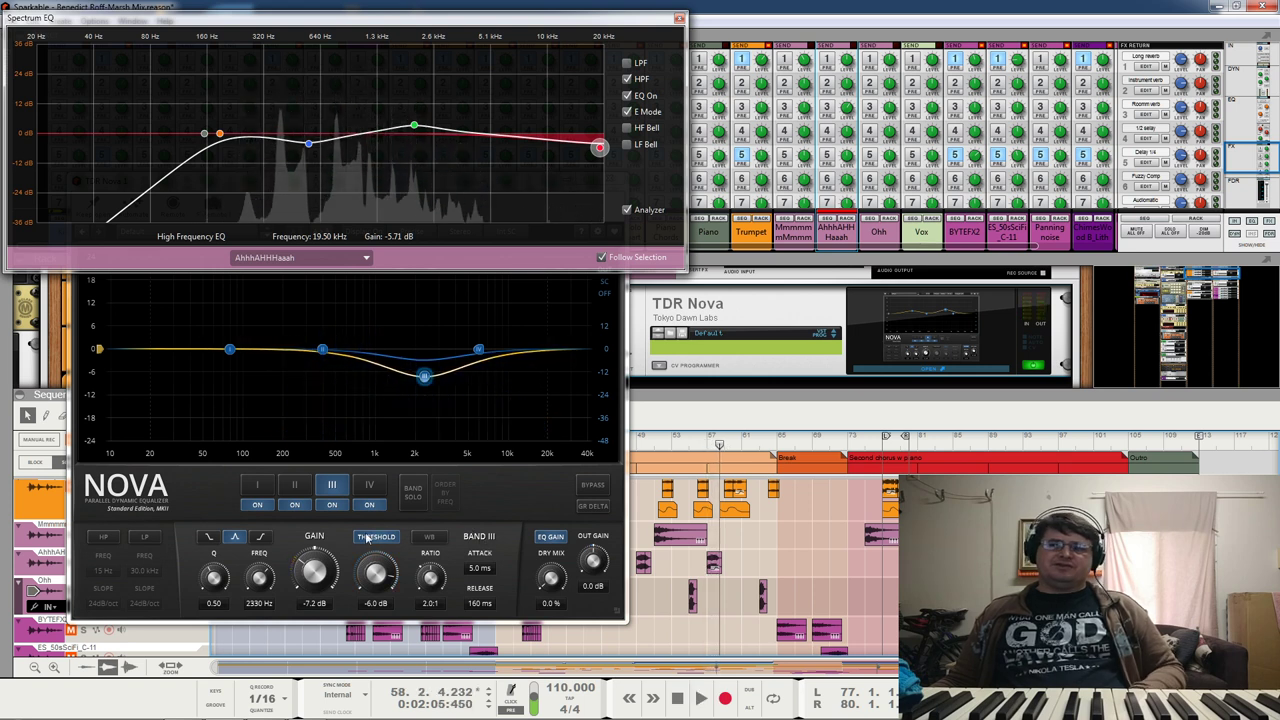
{"action": "left_click", "coordinate": [374, 537]}
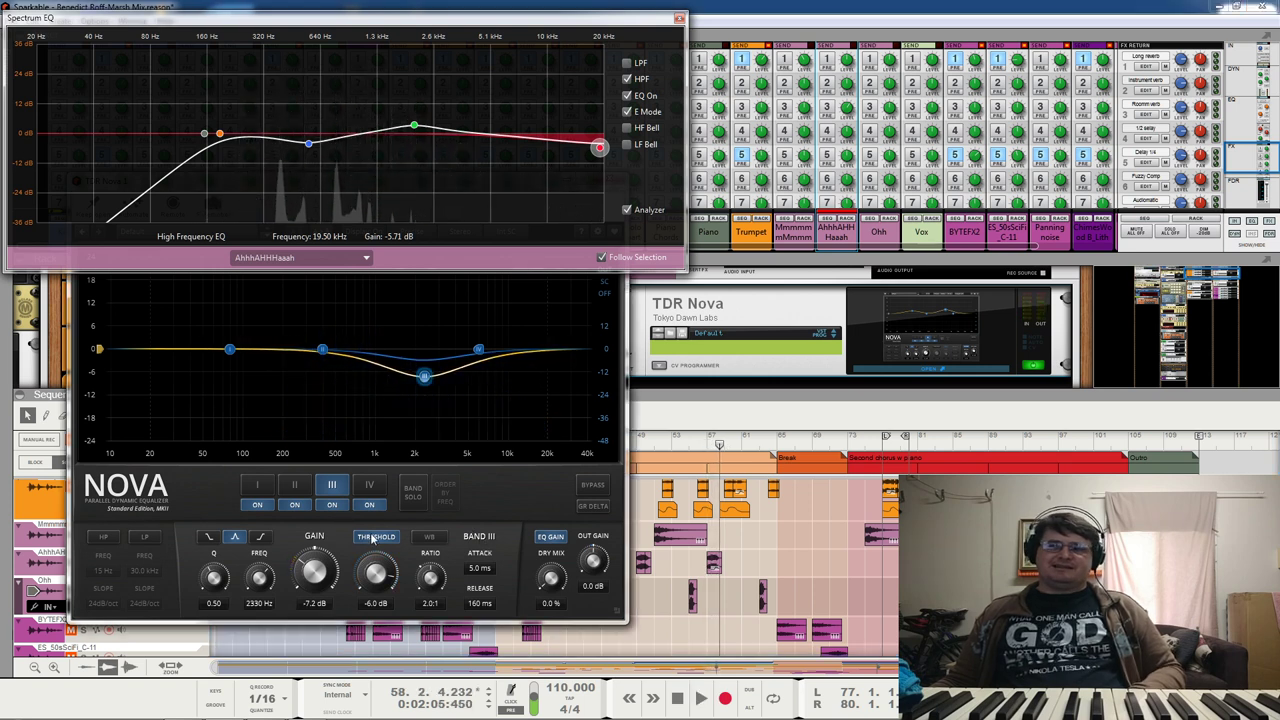
{"action": "left_click", "coordinate": [710, 447]}
{"action": "key", "text": "space"}
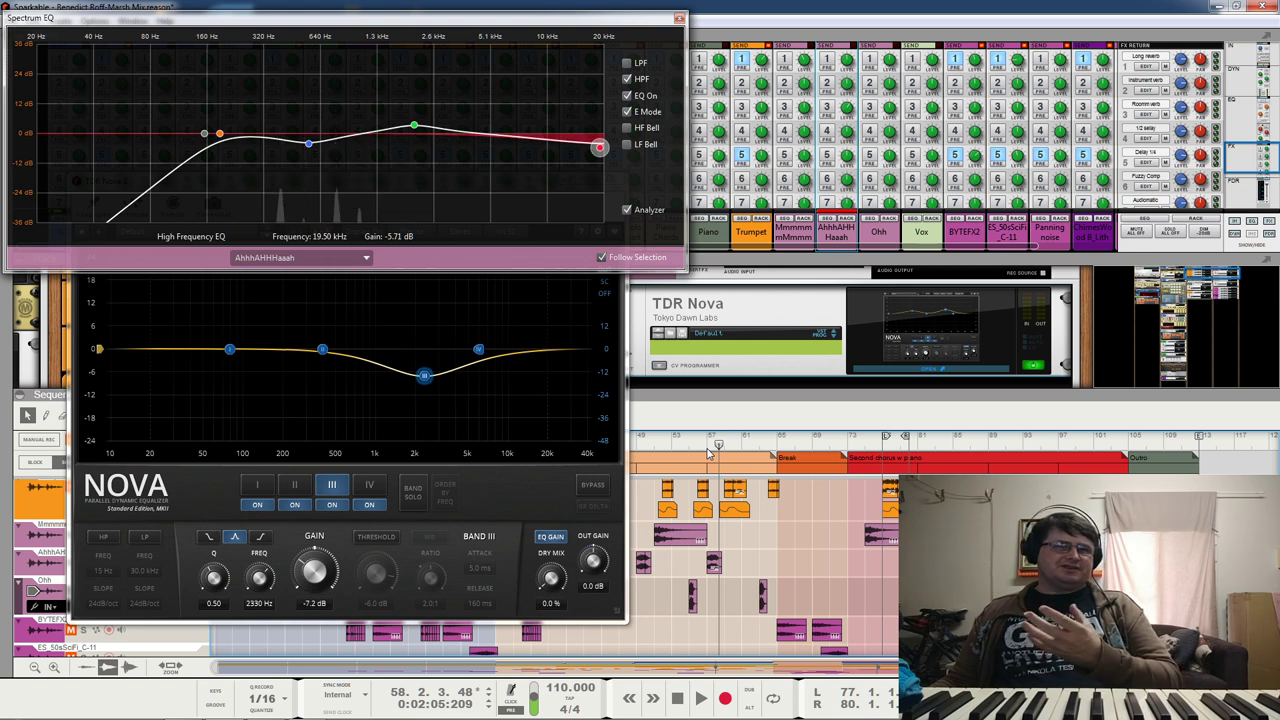
Step: Turn the Band III threshold back on and replay the phrase from bar 57
{"action": "left_click", "coordinate": [388, 540]}
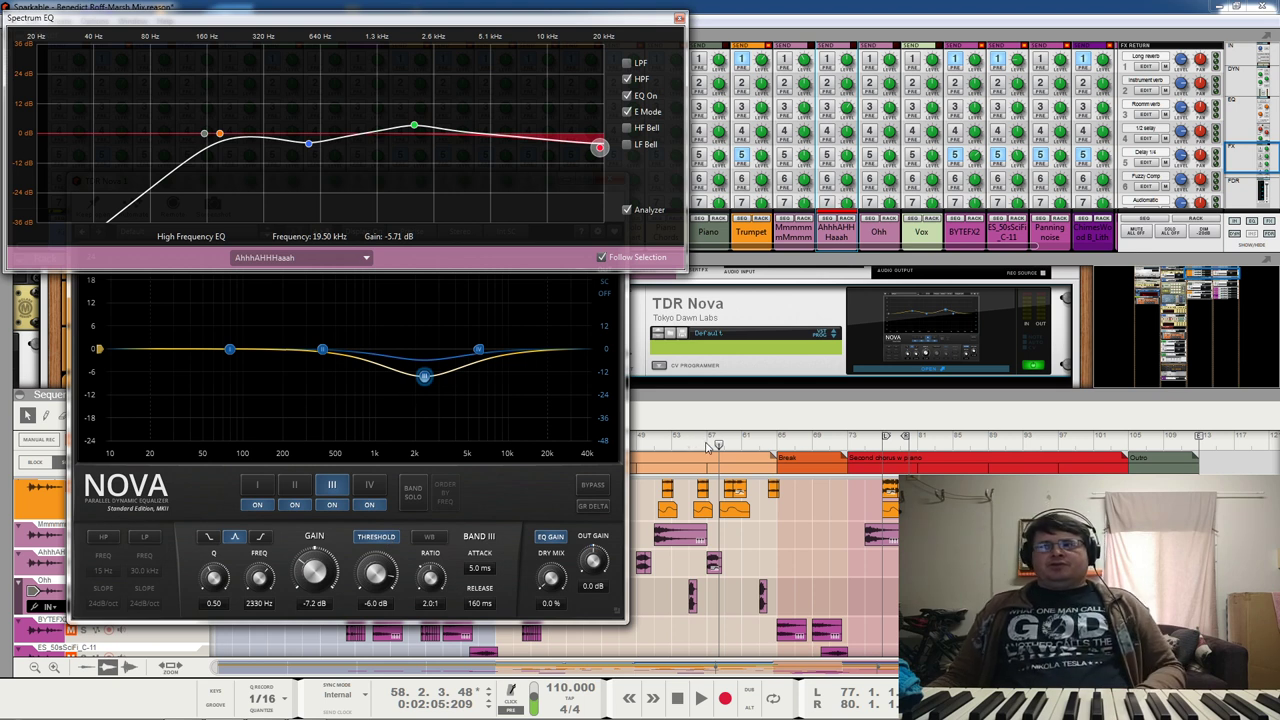
{"action": "left_click", "coordinate": [707, 445]}
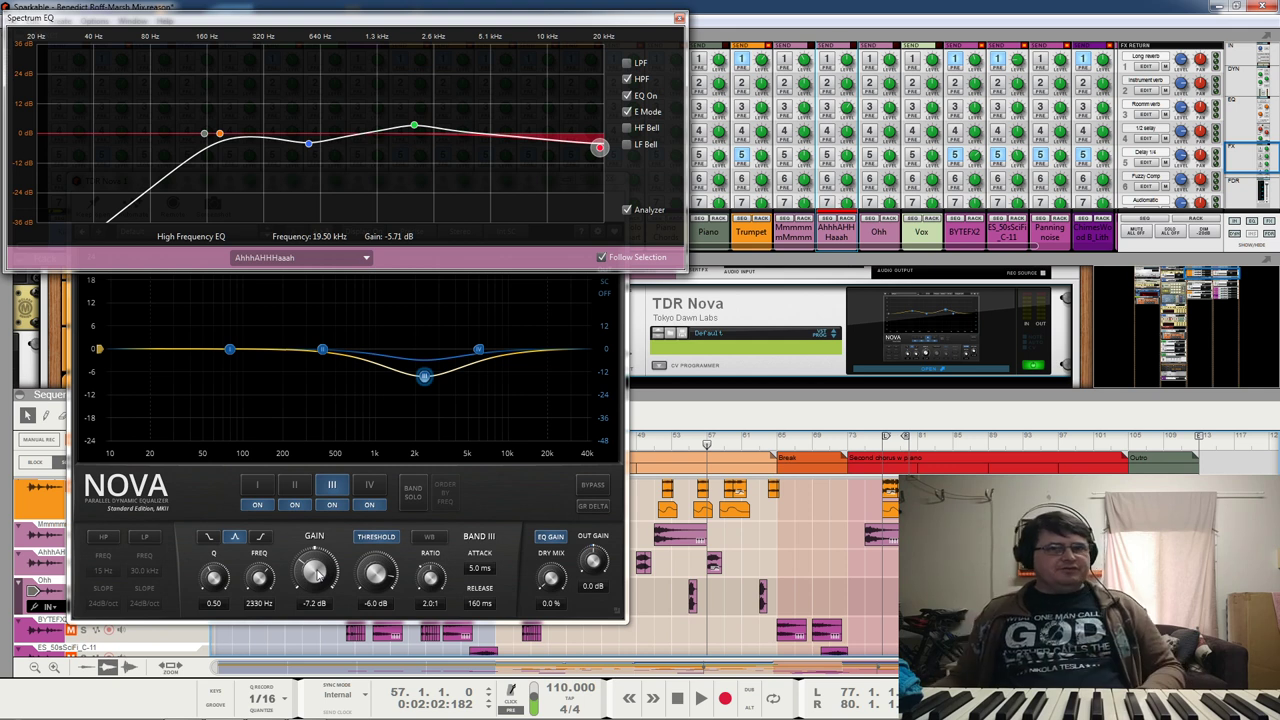
{"action": "key", "text": "space"}
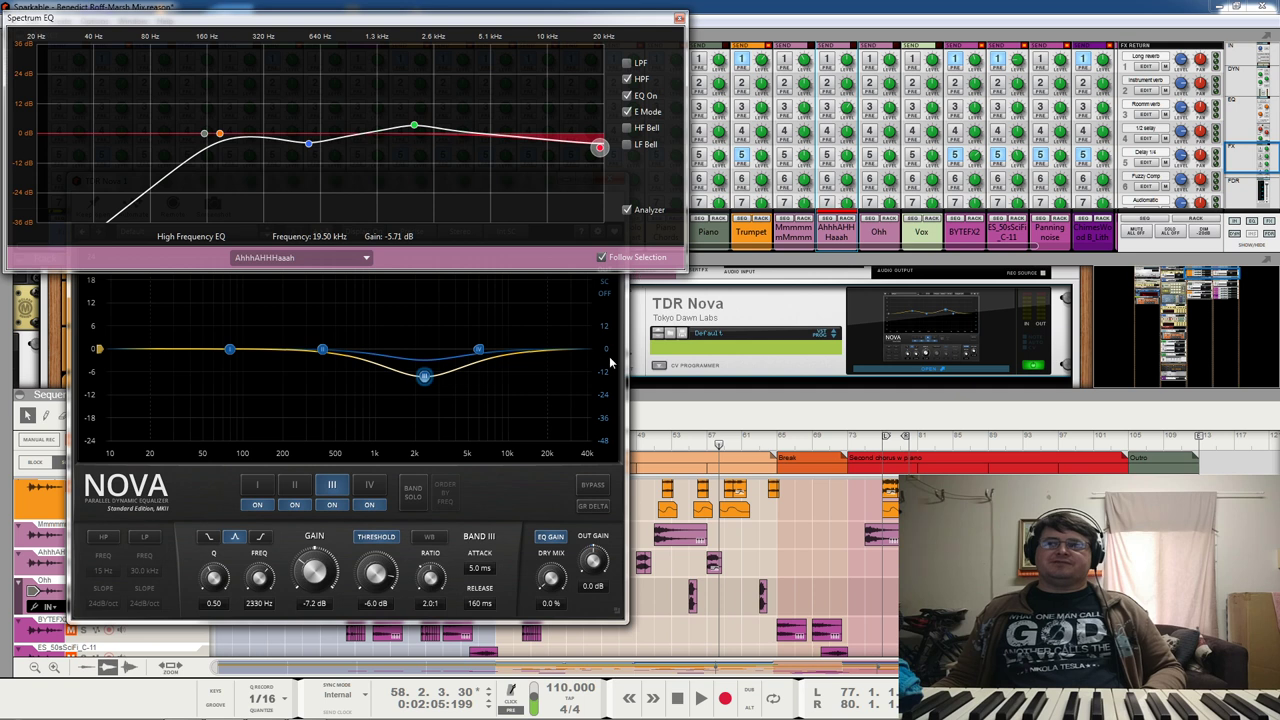
Step: Open the Vox channel's TDR Kotelnikov compressor during playback, with the TDR Nova and Spectrum EQ windows closed
{"action": "left_click", "coordinate": [974, 337]}
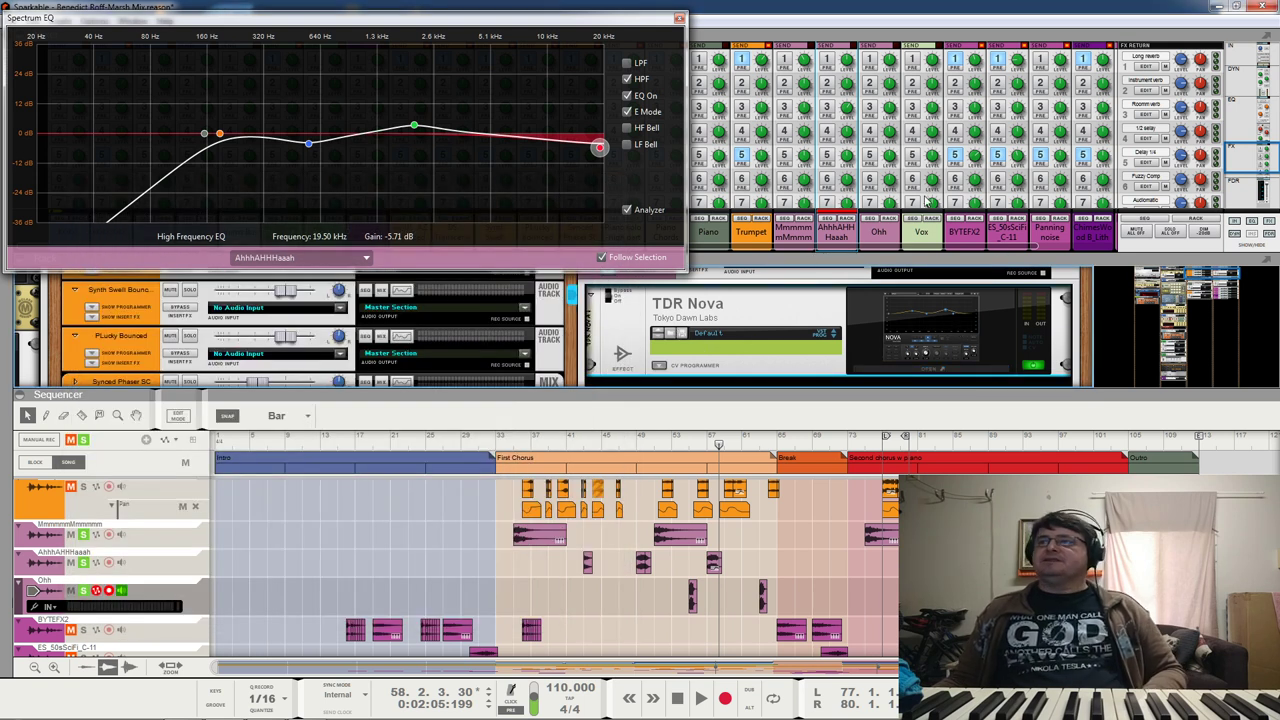
{"action": "mouse_move", "coordinate": [1207, 286]}
{"action": "left_mouse_down"}
{"action": "mouse_move", "coordinate": [1214, 274]}
{"action": "mouse_move", "coordinate": [1216, 286]}
{"action": "left_mouse_up"}
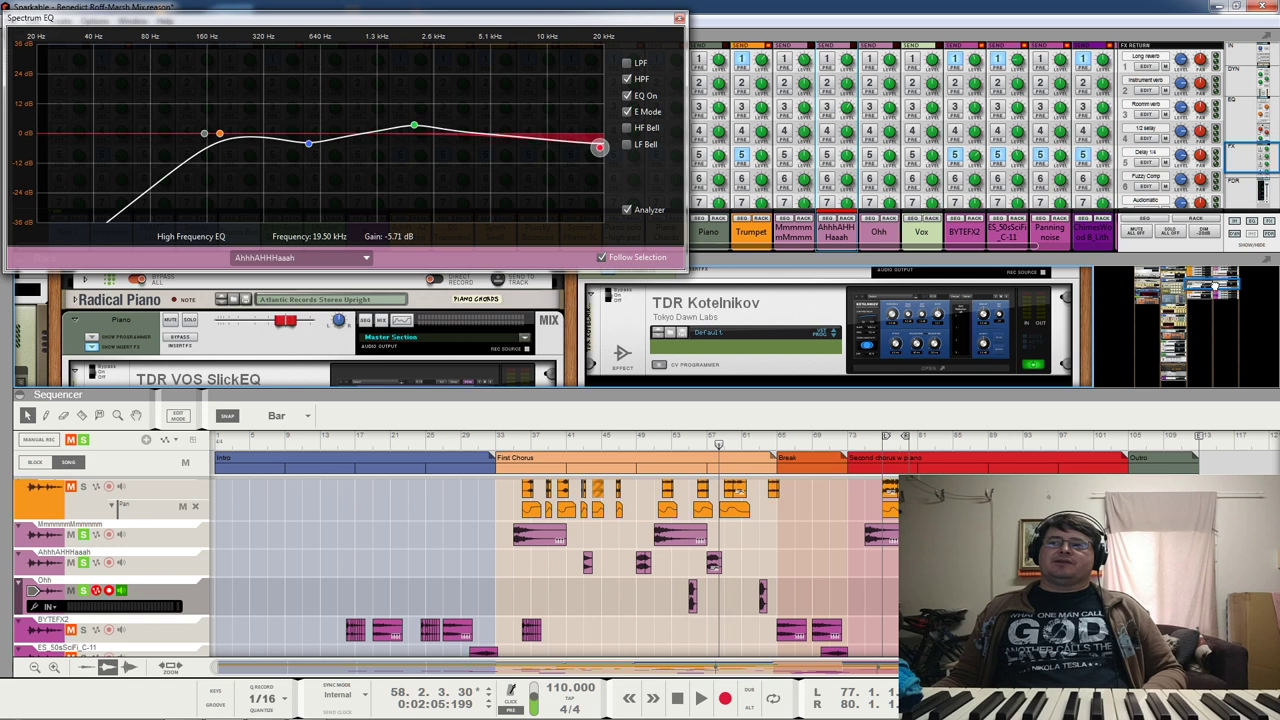
{"action": "left_click", "coordinate": [892, 330]}
{"action": "key", "text": "space"}
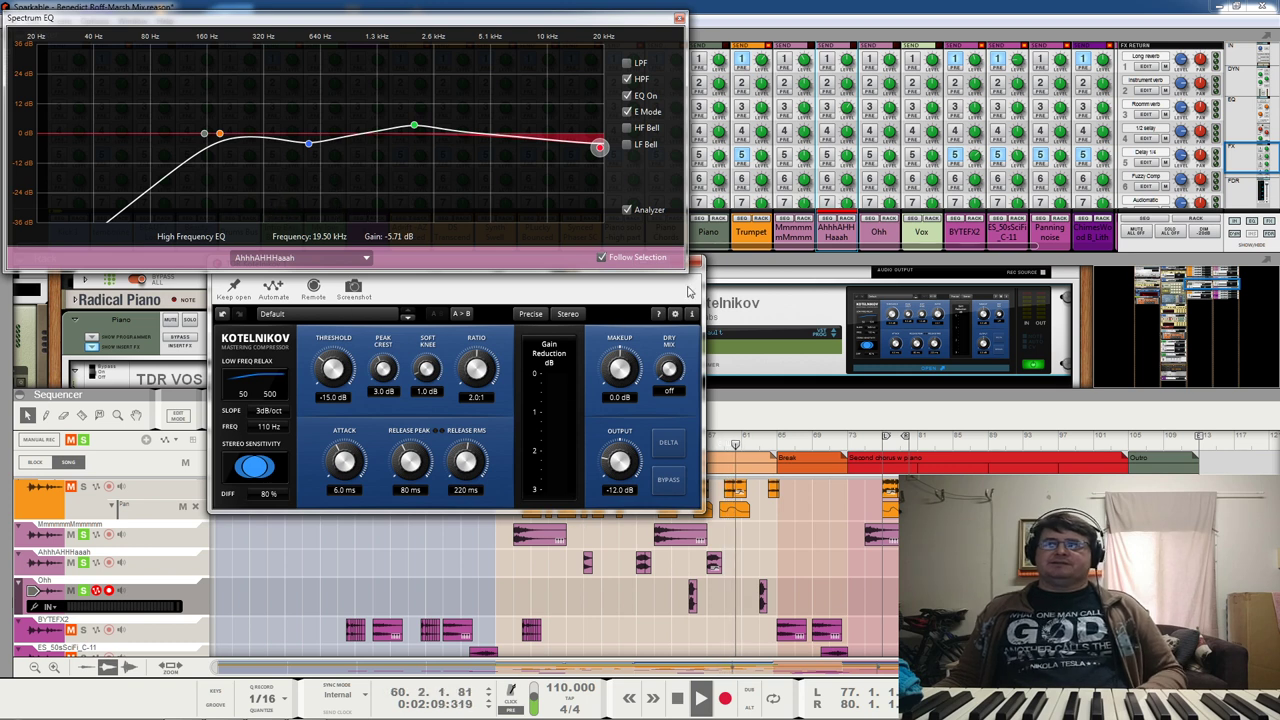
{"action": "left_click", "coordinate": [679, 18]}
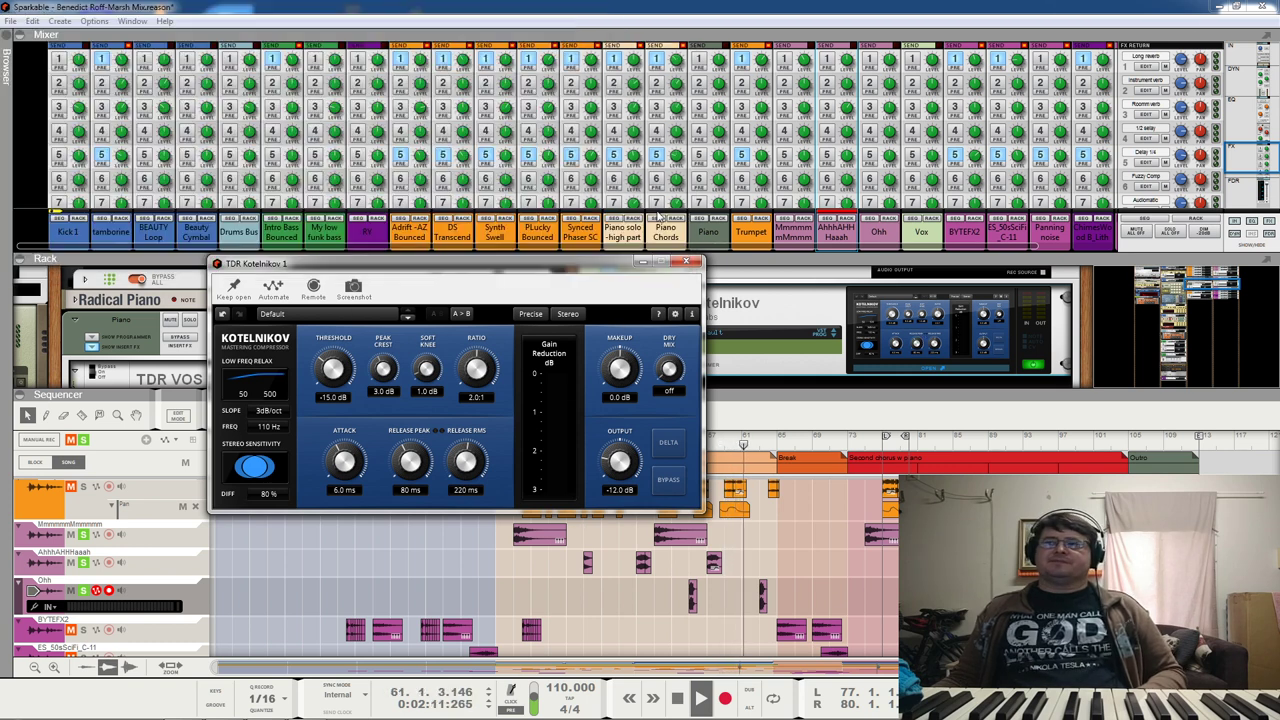
{"action": "left_click_drag", "start_coordinate": [606, 262], "coordinate": [455, 262]}
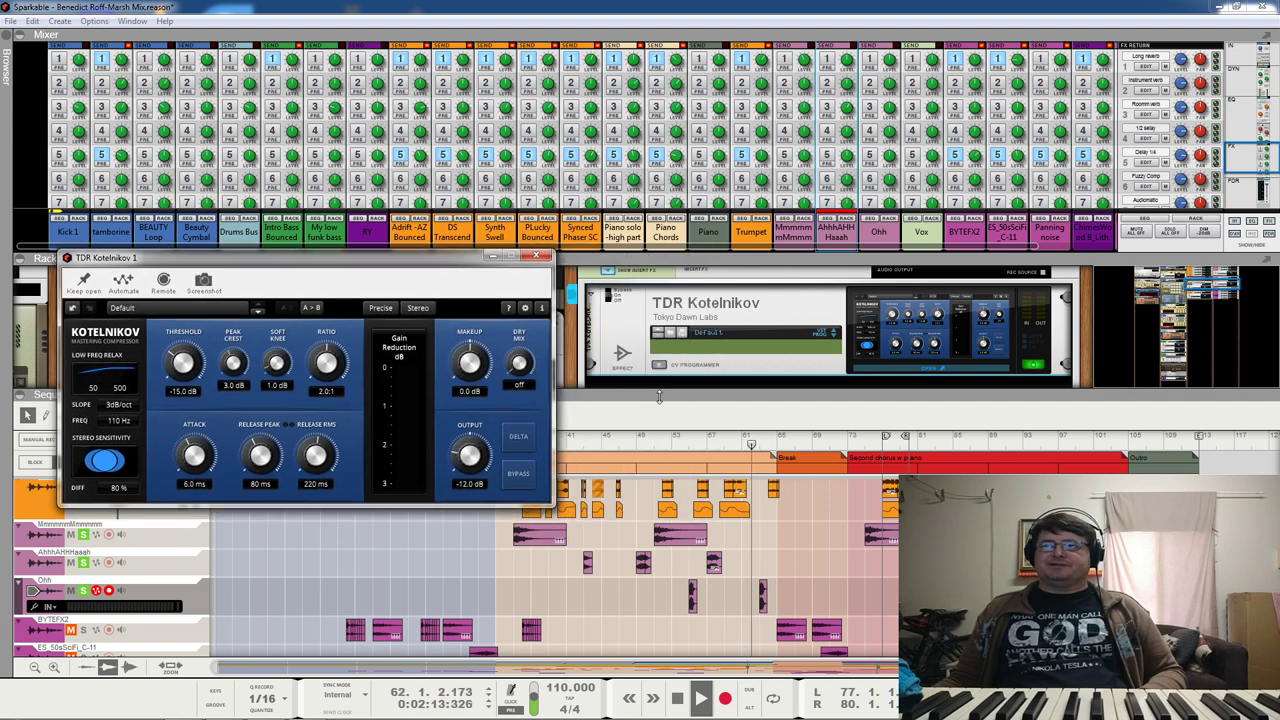
Step: Extend Kotelnikov's gain reduction meter scale to 12 dB while playing the backing vocals, replaying them from bar 49
{"action": "left_click", "coordinate": [645, 444]}
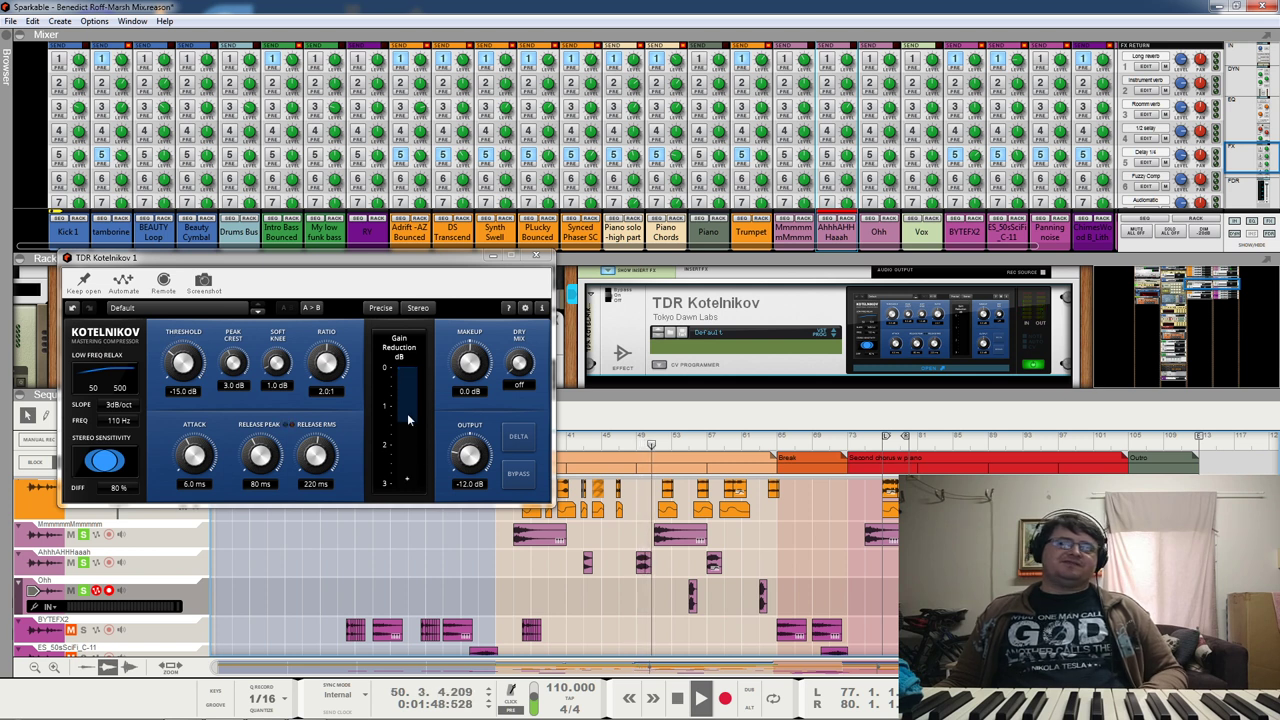
{"action": "left_click", "coordinate": [407, 484]}
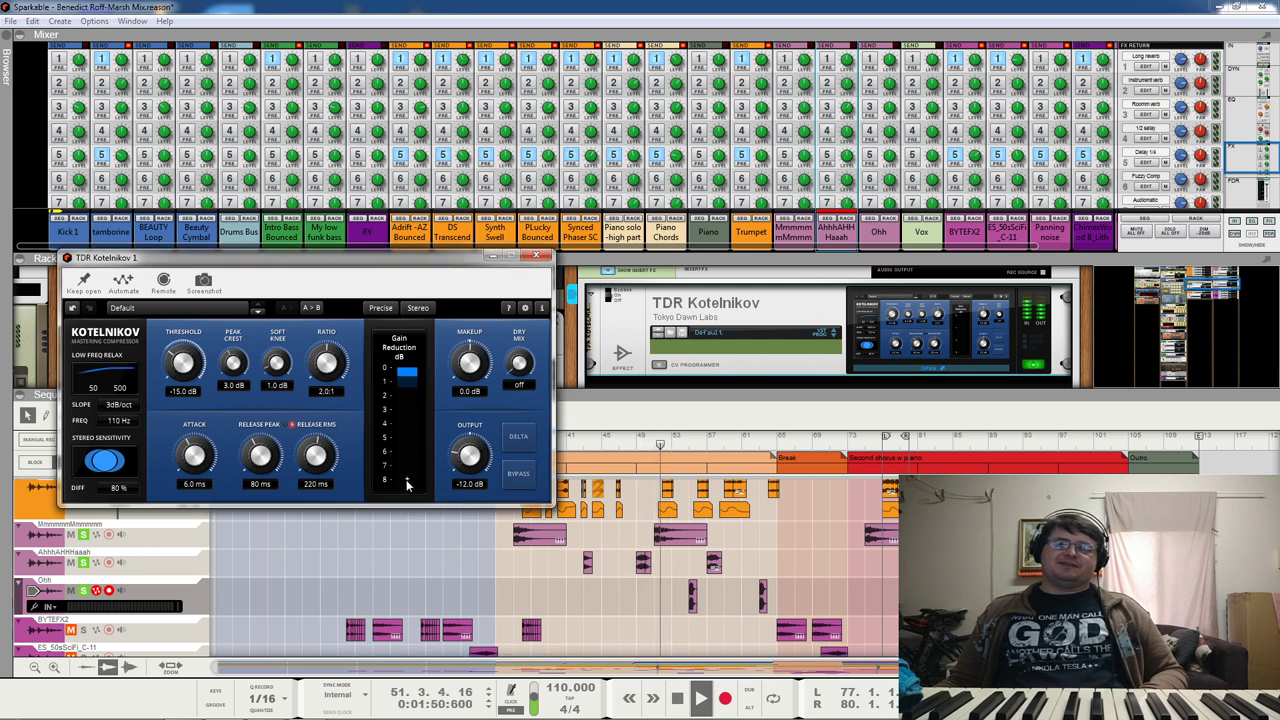
{"action": "left_click", "coordinate": [407, 484]}
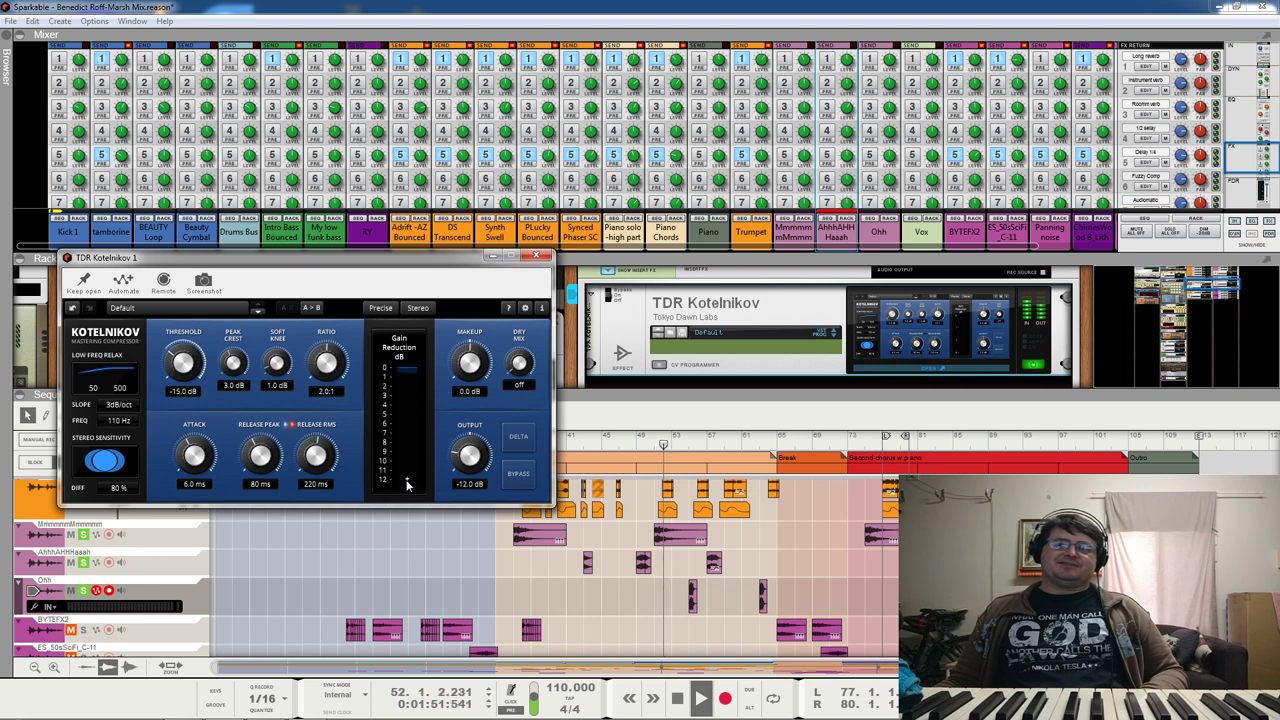
{"action": "left_click", "coordinate": [636, 444]}
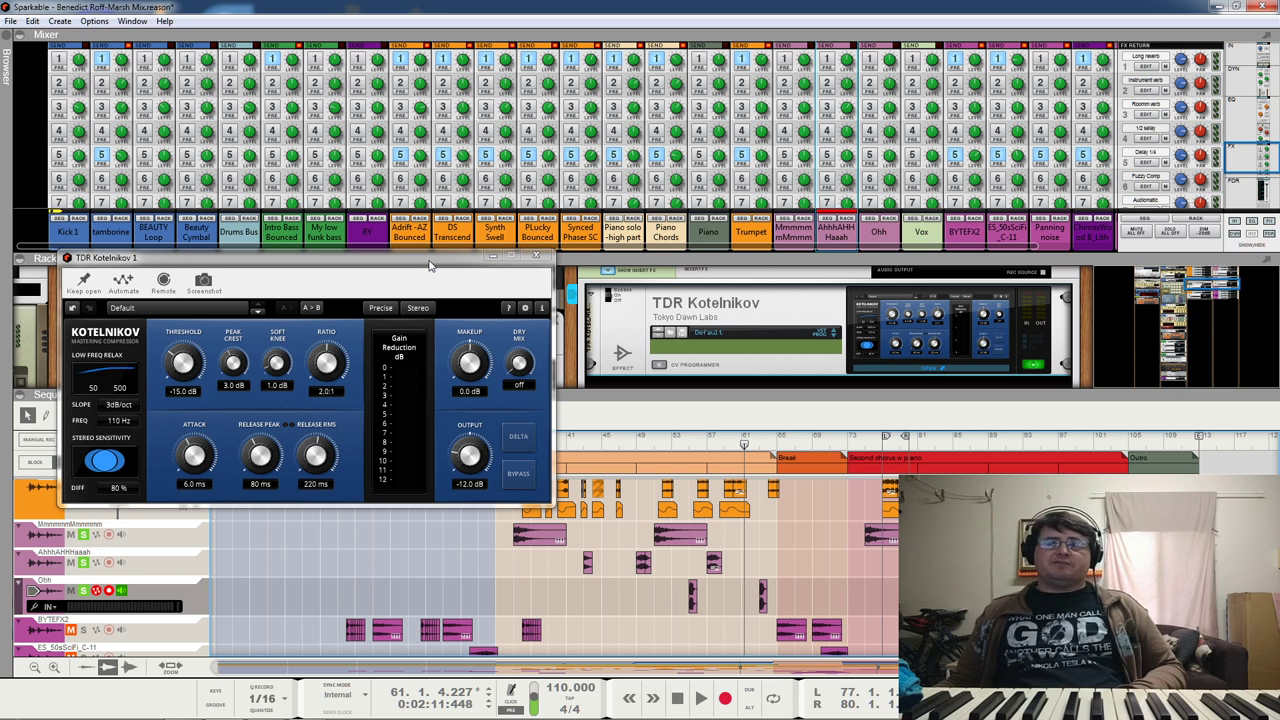
{"action": "left_click", "coordinate": [637, 443]}
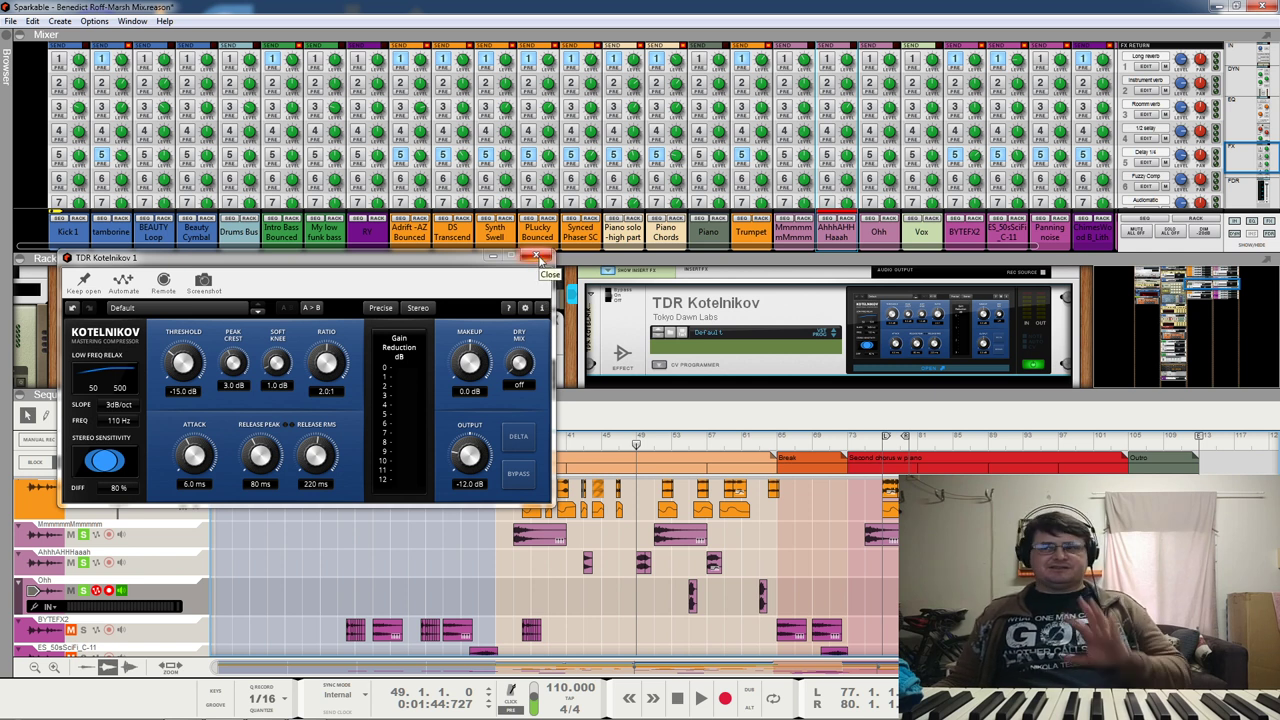
Step: Close the Kotelnikov compressor, then play the soloed vocals from bar 49 and select the Vox mixer channel
{"action": "left_click", "coordinate": [541, 257]}
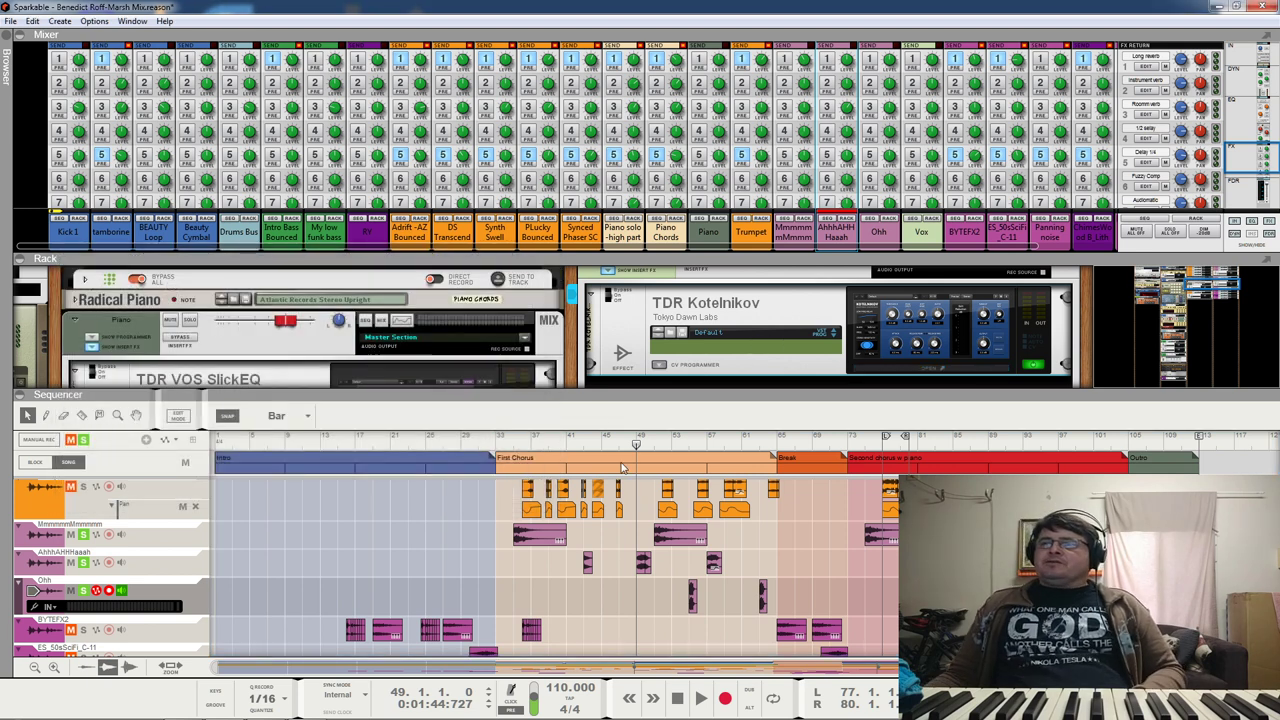
{"action": "key", "text": "space"}
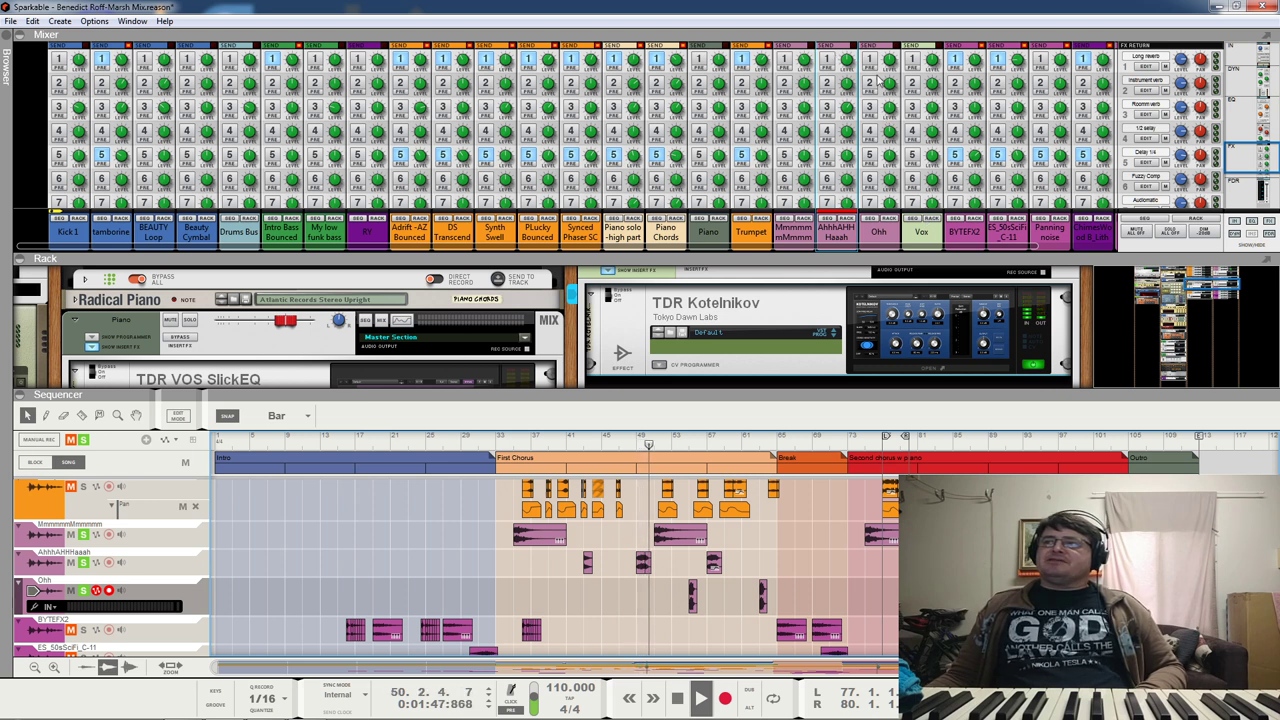
{"action": "left_click", "coordinate": [915, 166]}
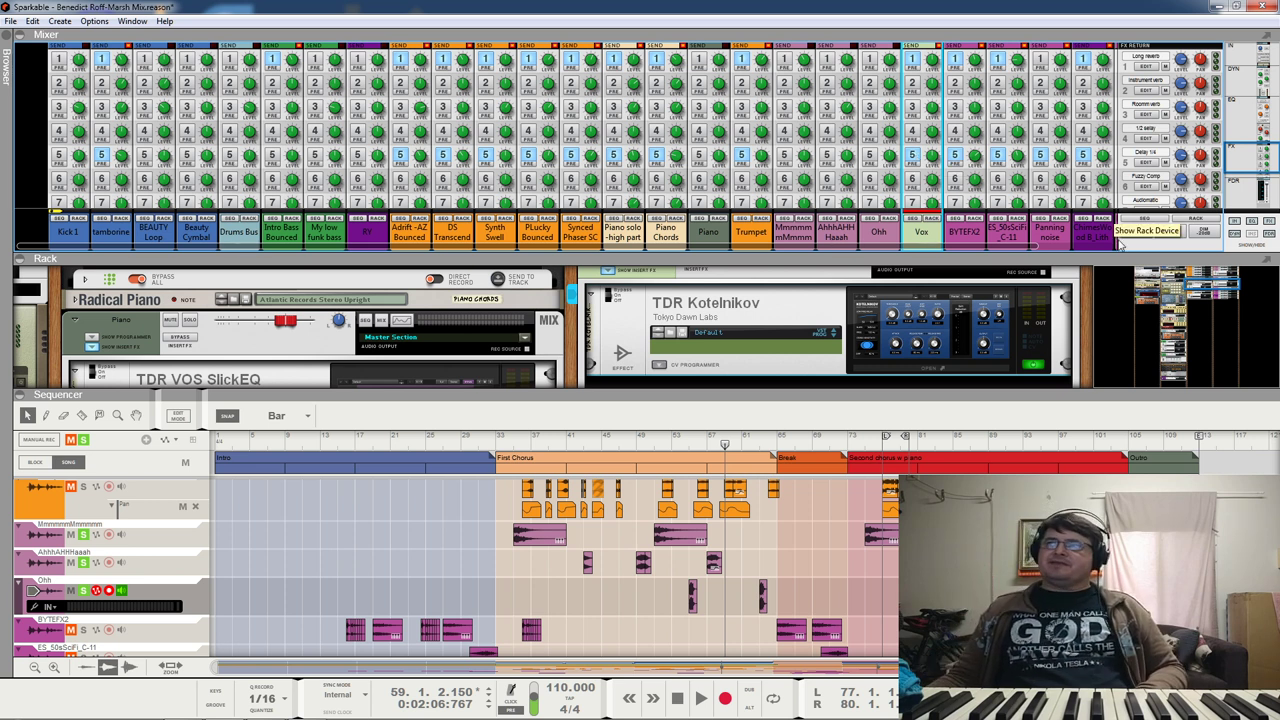
Step: Play the soloed vocals from bar 35 and bring the mixer's channel faders into view
{"action": "mouse_move", "coordinate": [1040, 248]}
{"action": "left_mouse_down"}
{"action": "mouse_move", "coordinate": [1128, 250]}
{"action": "mouse_move", "coordinate": [1040, 249]}
{"action": "left_mouse_up"}
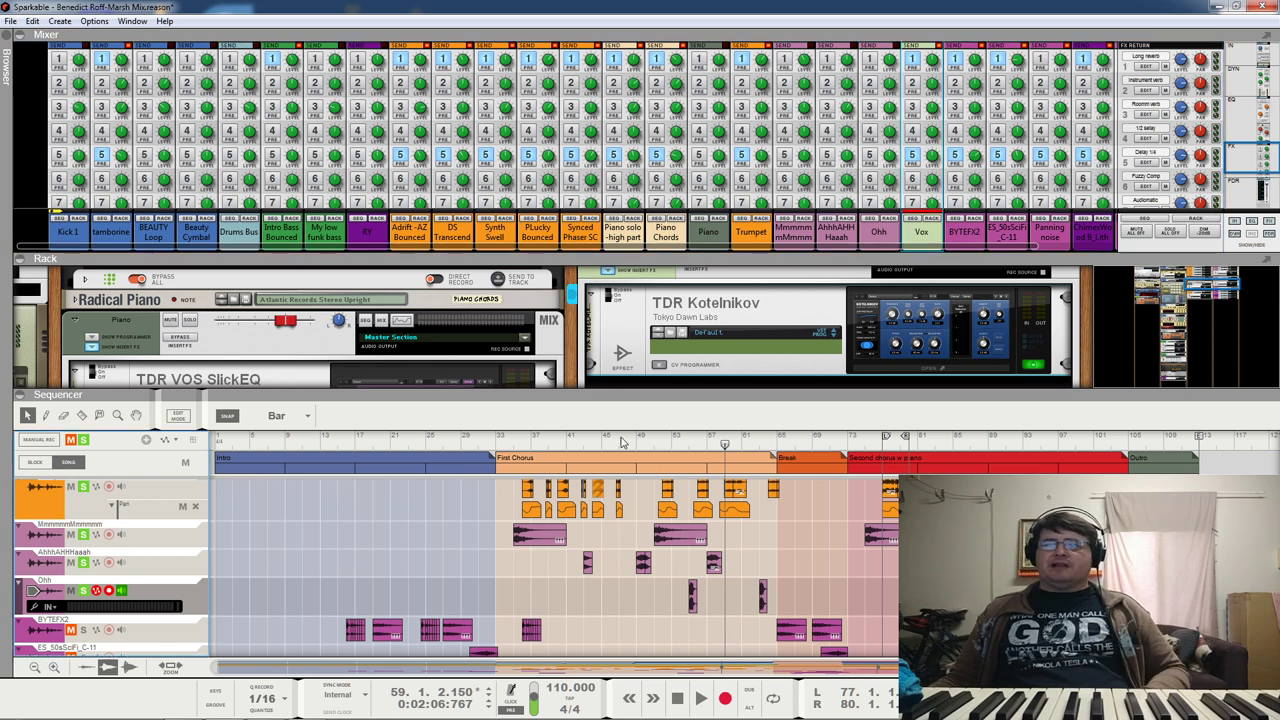
{"action": "left_click", "coordinate": [514, 442]}
{"action": "key", "text": "space"}
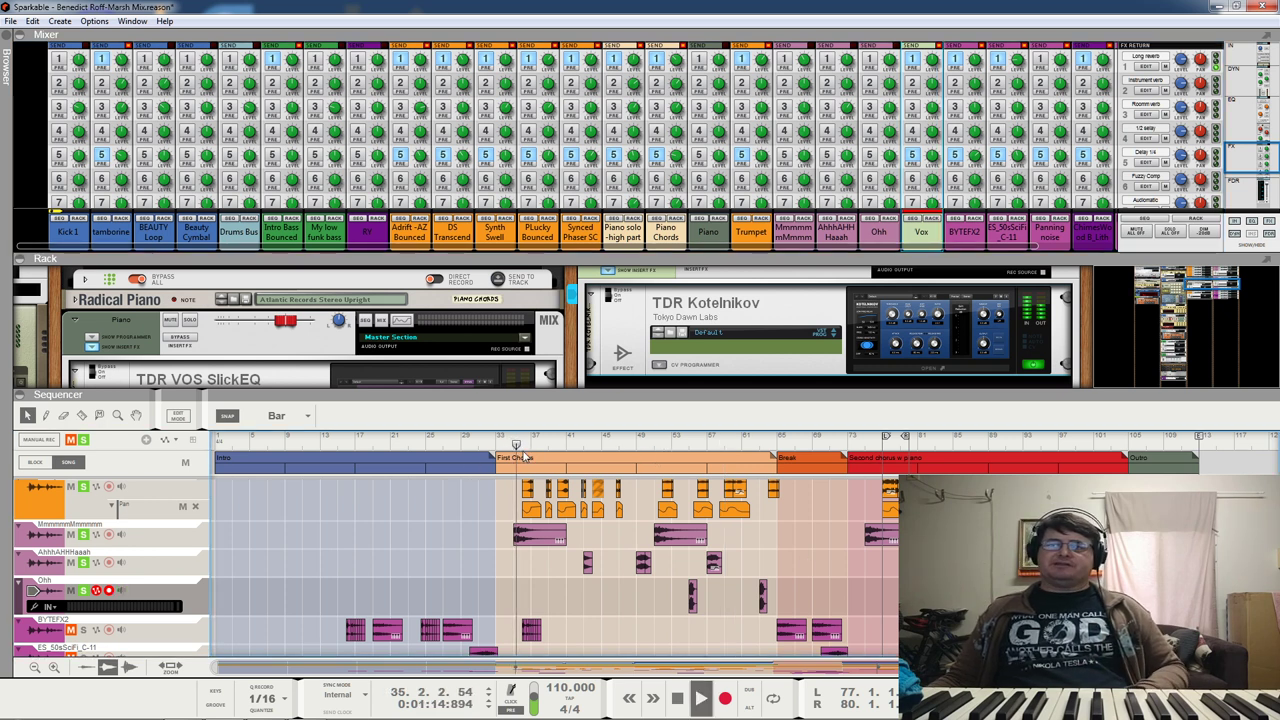
{"action": "left_click", "coordinate": [1258, 172]}
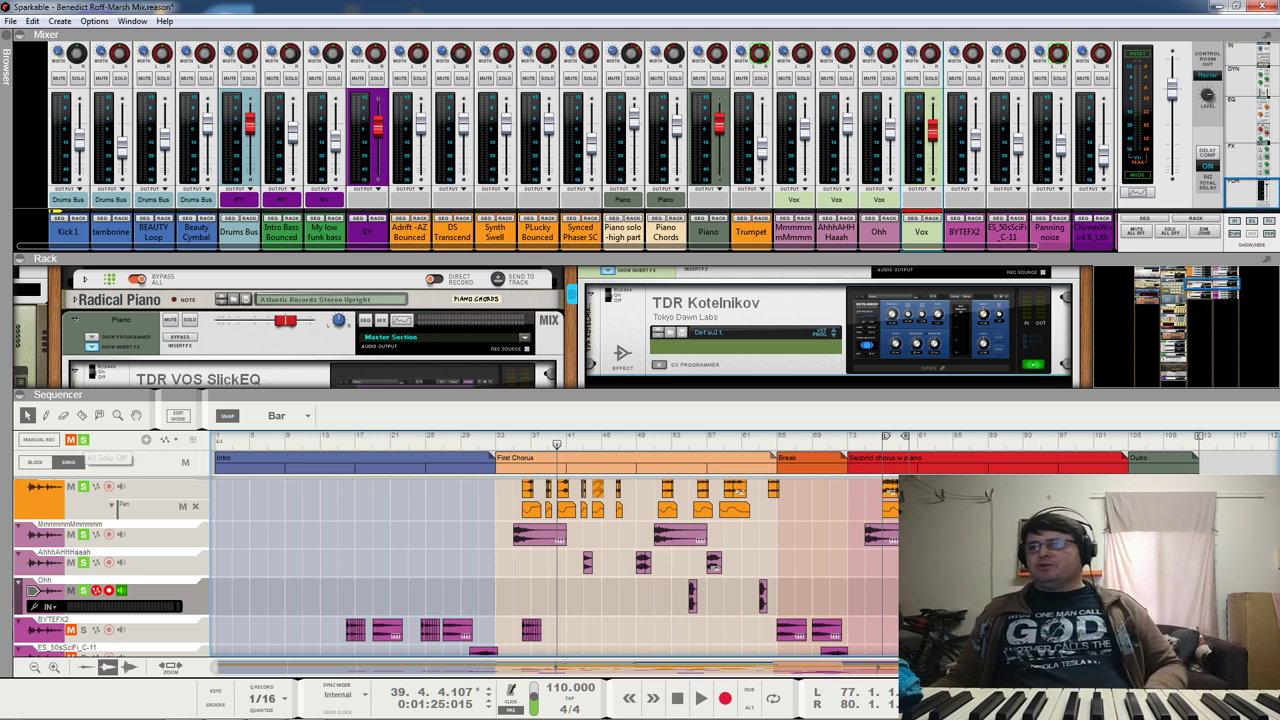
Step: Move the song position to bar 75 and switch off all track solos and mutes
{"action": "left_click", "coordinate": [865, 444]}
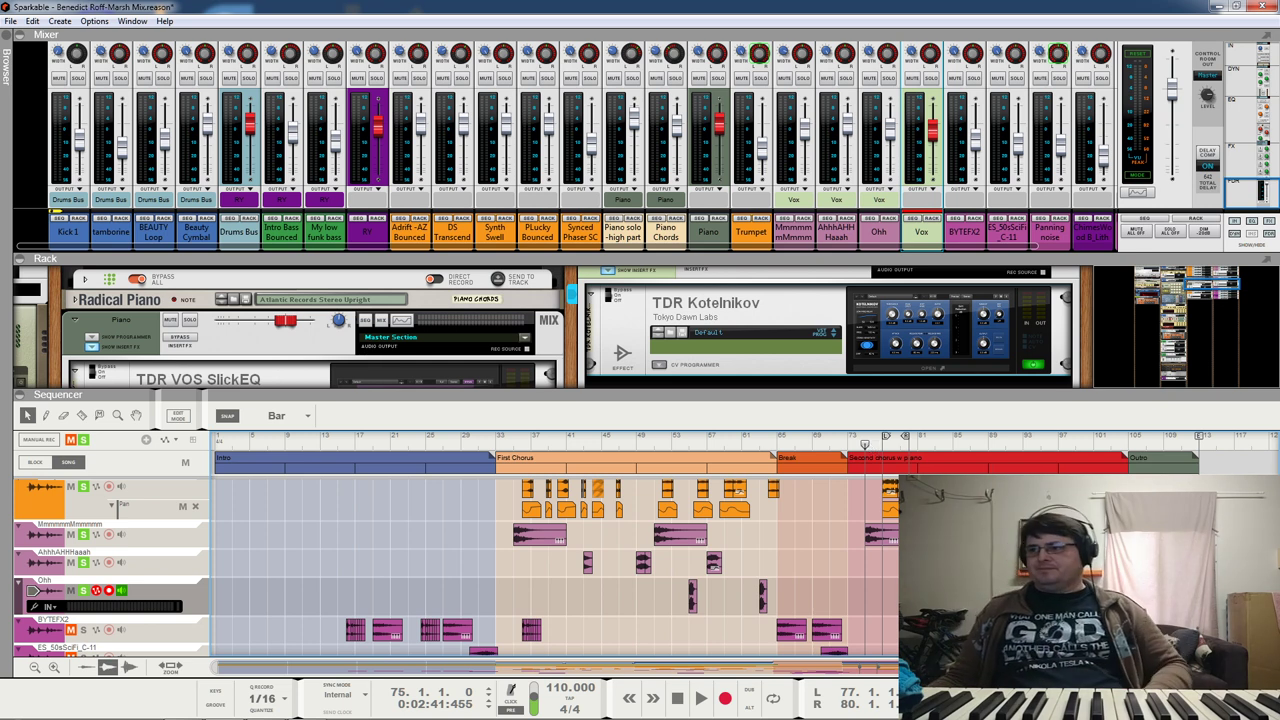
{"action": "scroll", "coordinate": [456, 568], "scroll_direction": "up", "scroll_amount": 5}
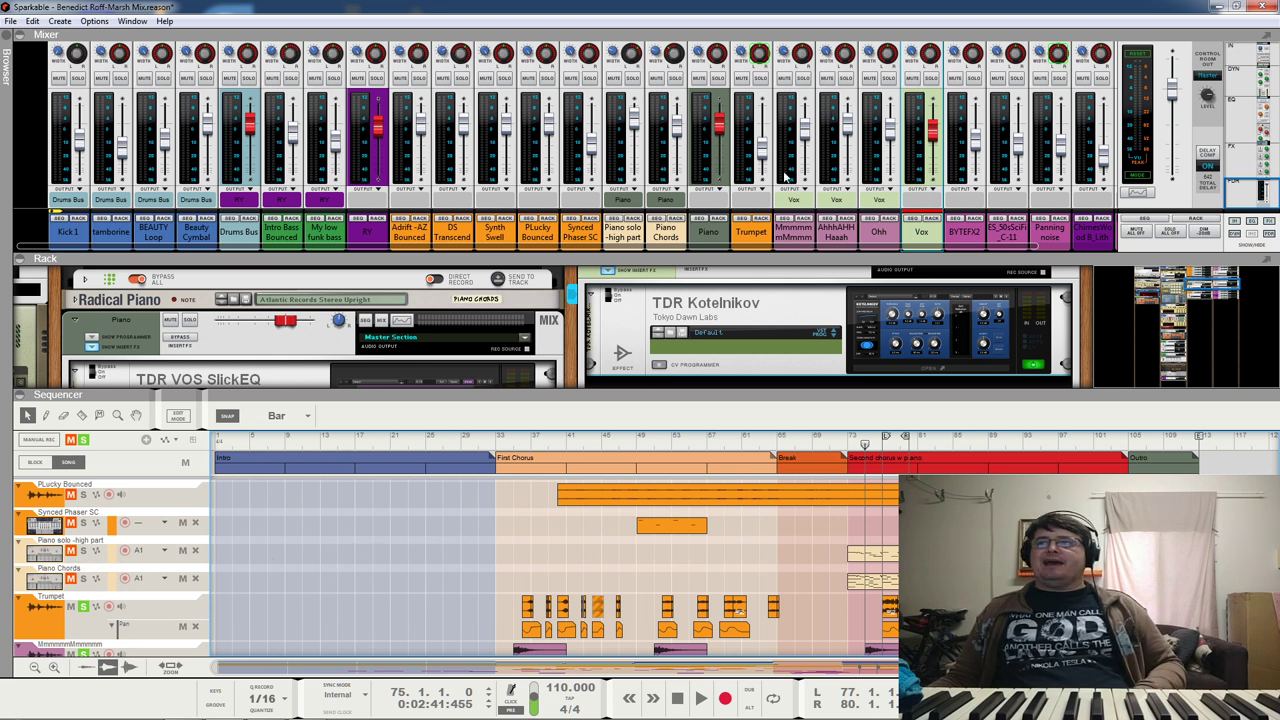
{"action": "left_click", "coordinate": [83, 440]}
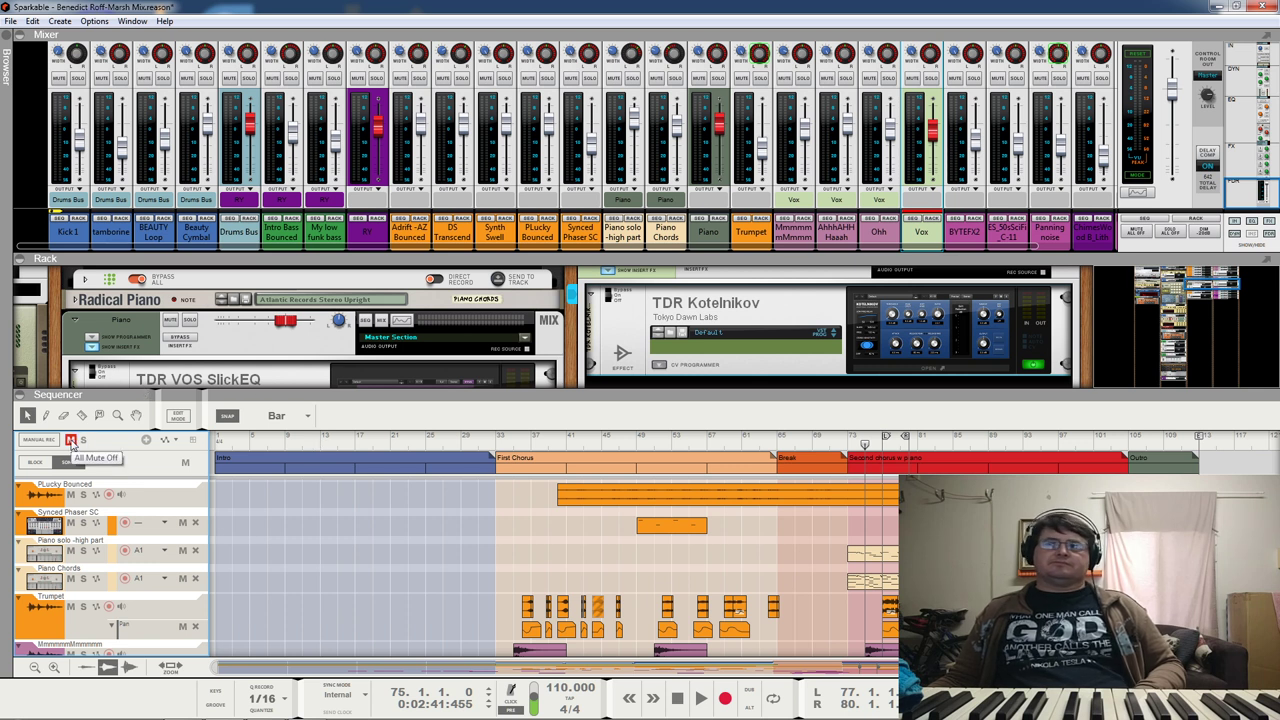
{"action": "scroll", "coordinate": [122, 482], "scroll_direction": "down", "scroll_amount": 4}
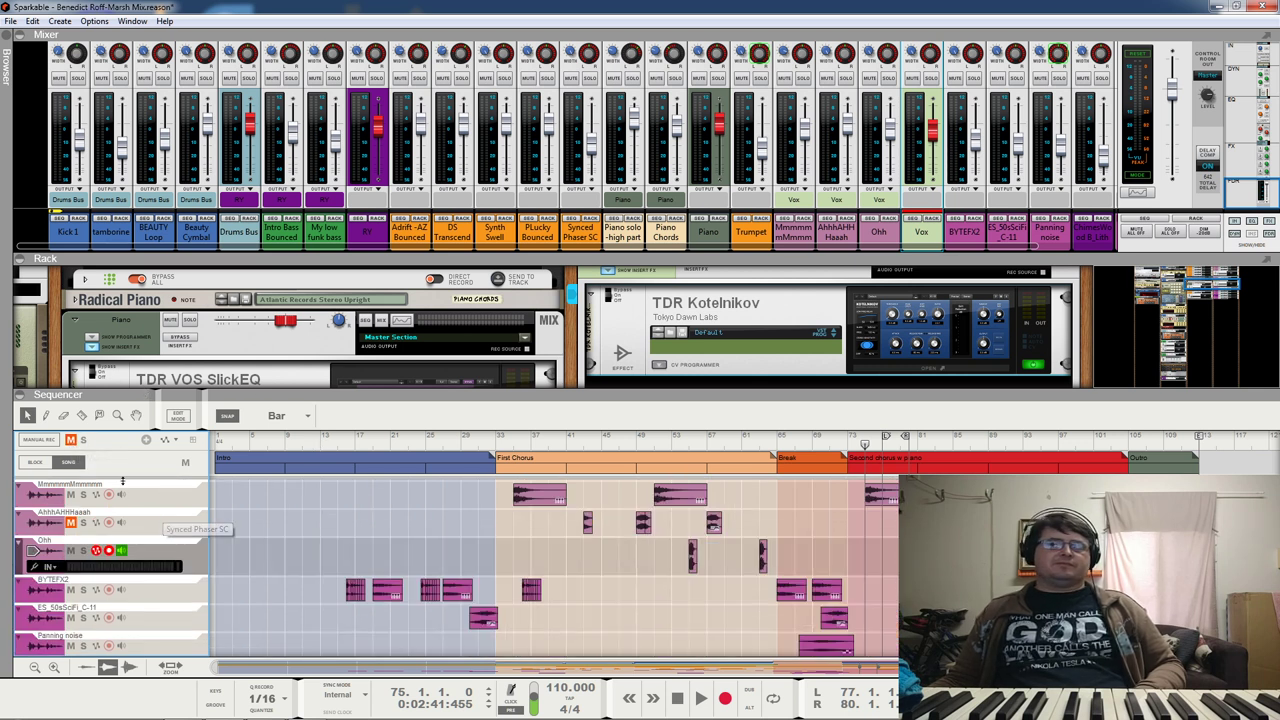
{"action": "scroll", "coordinate": [435, 534], "scroll_direction": "up", "scroll_amount": 8}
{"action": "scroll", "coordinate": [872, 337], "scroll_direction": "up", "scroll_amount": 3}
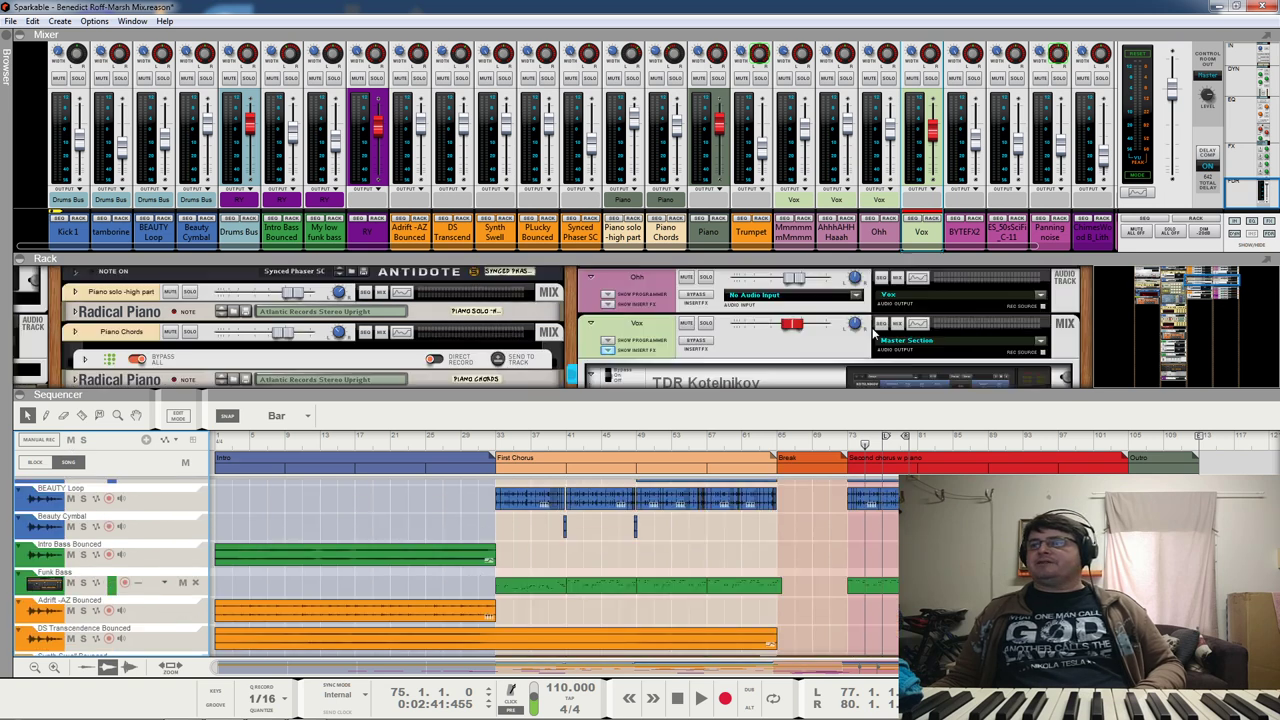
{"action": "scroll", "coordinate": [872, 327], "scroll_direction": "up", "scroll_amount": 2}
{"action": "scroll", "coordinate": [555, 568], "scroll_direction": "down", "scroll_amount": 3}
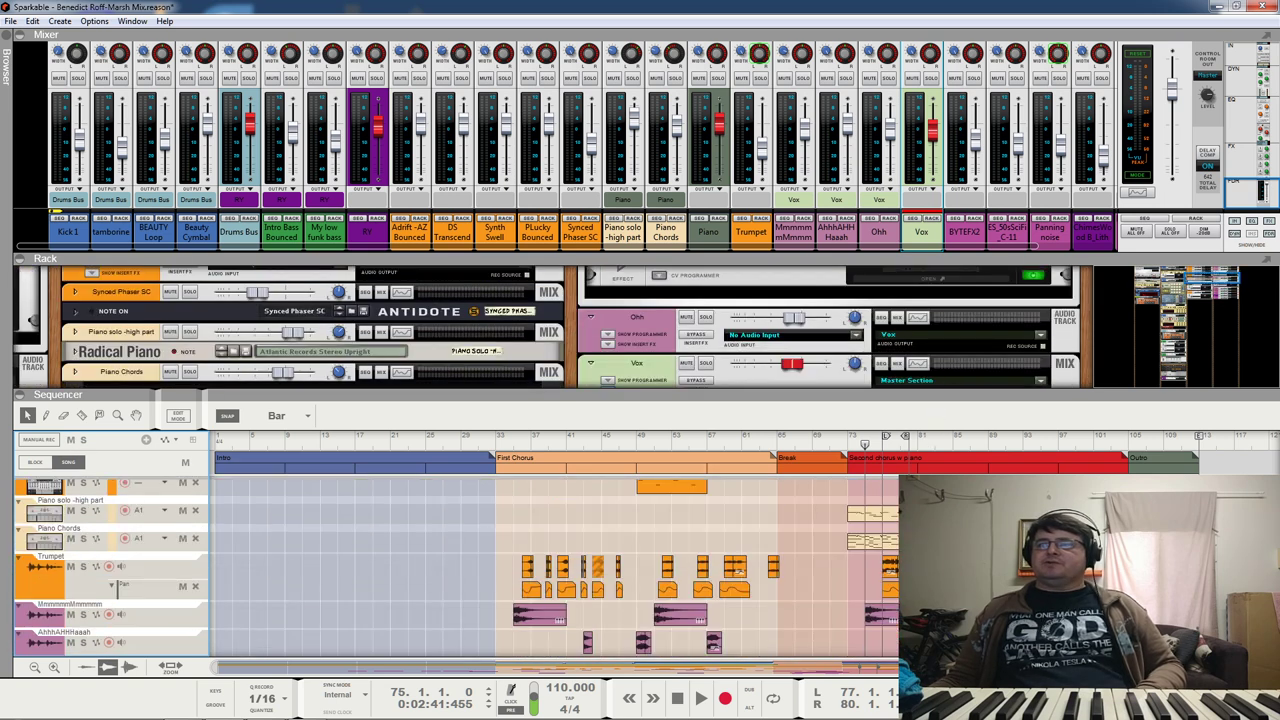
Step: Place the song position and left locator at bar 73 and the right locator at bar 107, spanning the second chorus
{"action": "left_click", "coordinate": [849, 444]}
{"action": "left_click", "coordinate": [849, 444], "text": "ctrl"}
{"action": "mouse_move", "coordinate": [906, 440]}
{"action": "left_mouse_down"}
{"action": "mouse_move", "coordinate": [1152, 442]}
{"action": "mouse_move", "coordinate": [1134, 444]}
{"action": "left_mouse_up"}
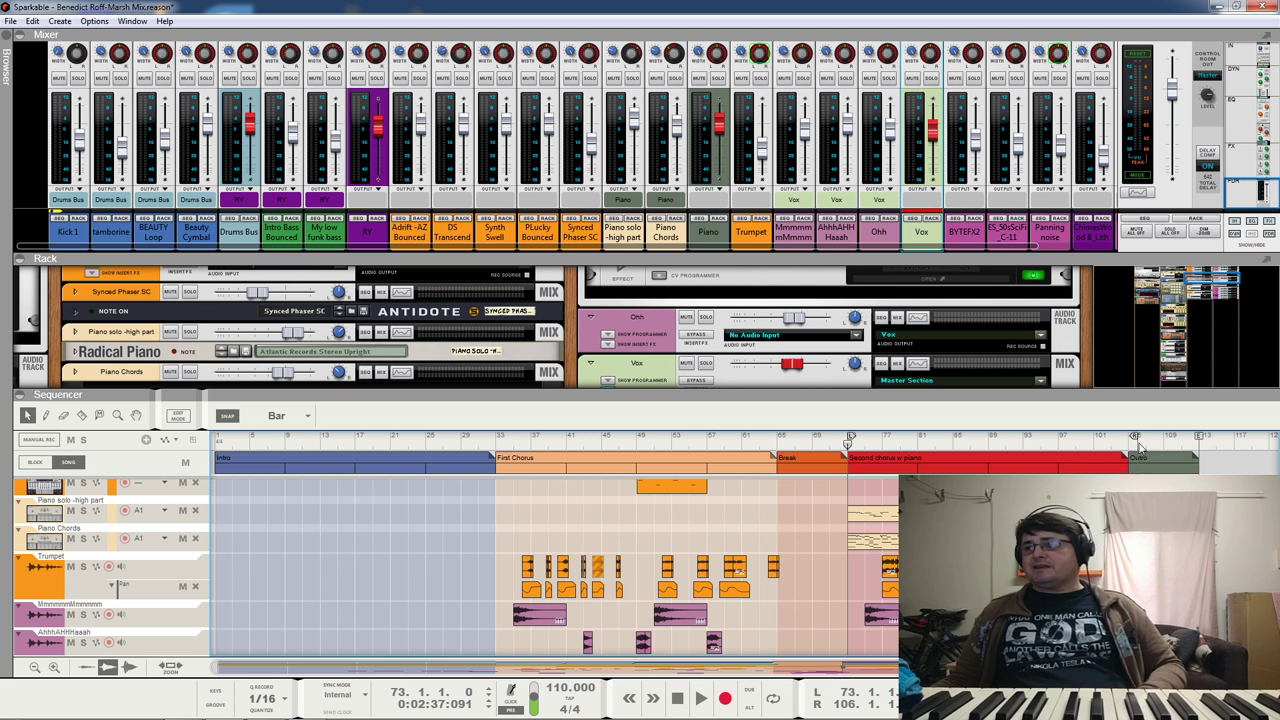
{"action": "left_click_drag", "start_coordinate": [1135, 440], "coordinate": [1142, 442]}
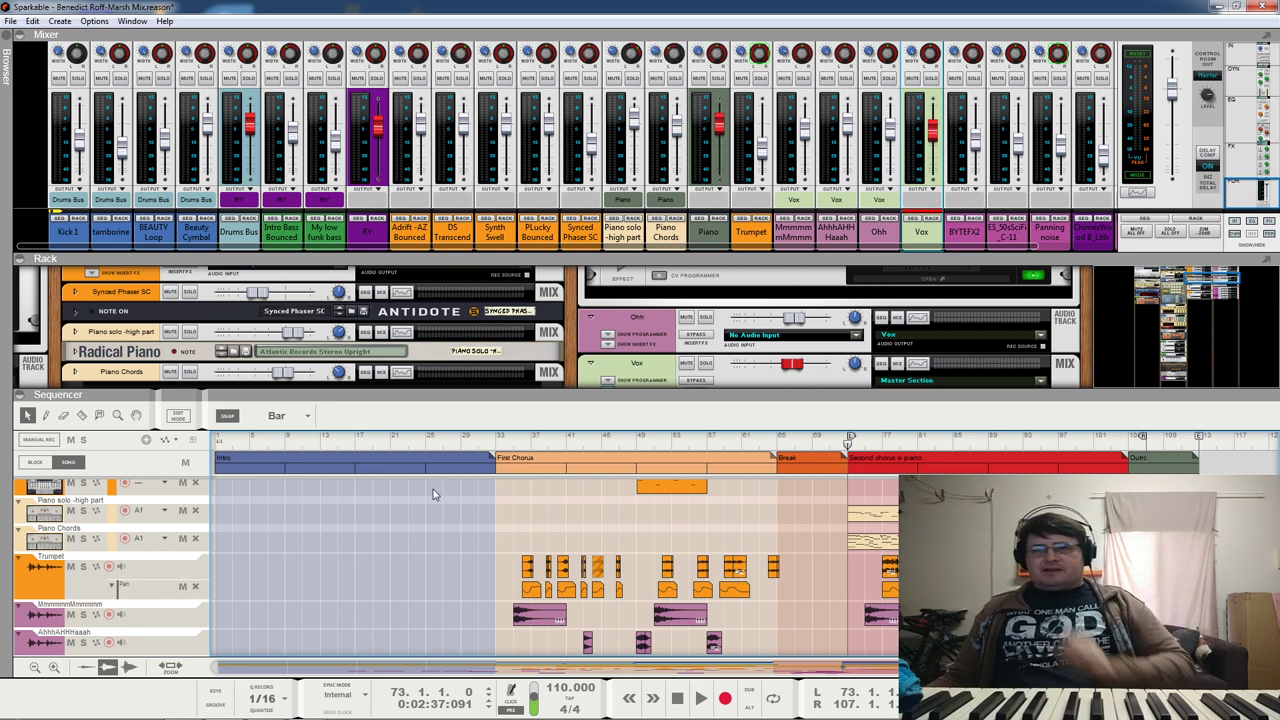
Step: Solo the Piano Chords channel, play it from bar 73 and open its Spectrum EQ to inspect the high-pass filter
{"action": "left_click", "coordinate": [58, 532]}
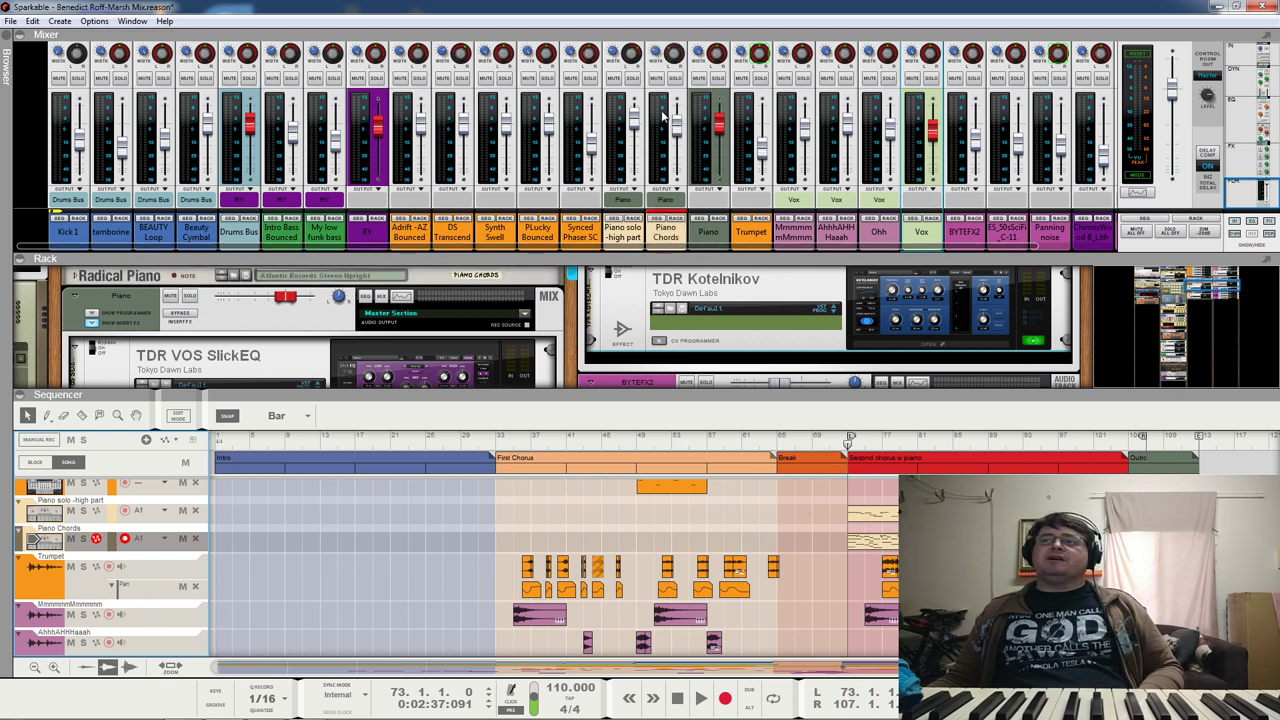
{"action": "left_click", "coordinate": [675, 78]}
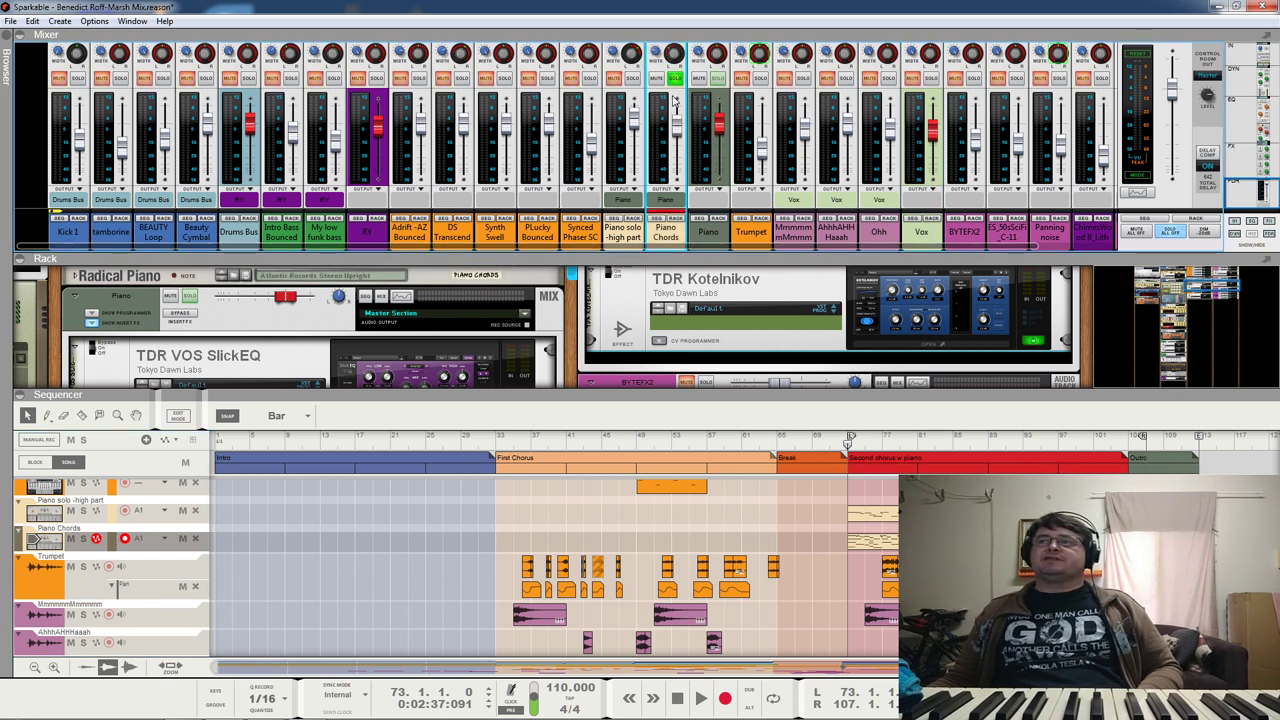
{"action": "key", "text": "space"}
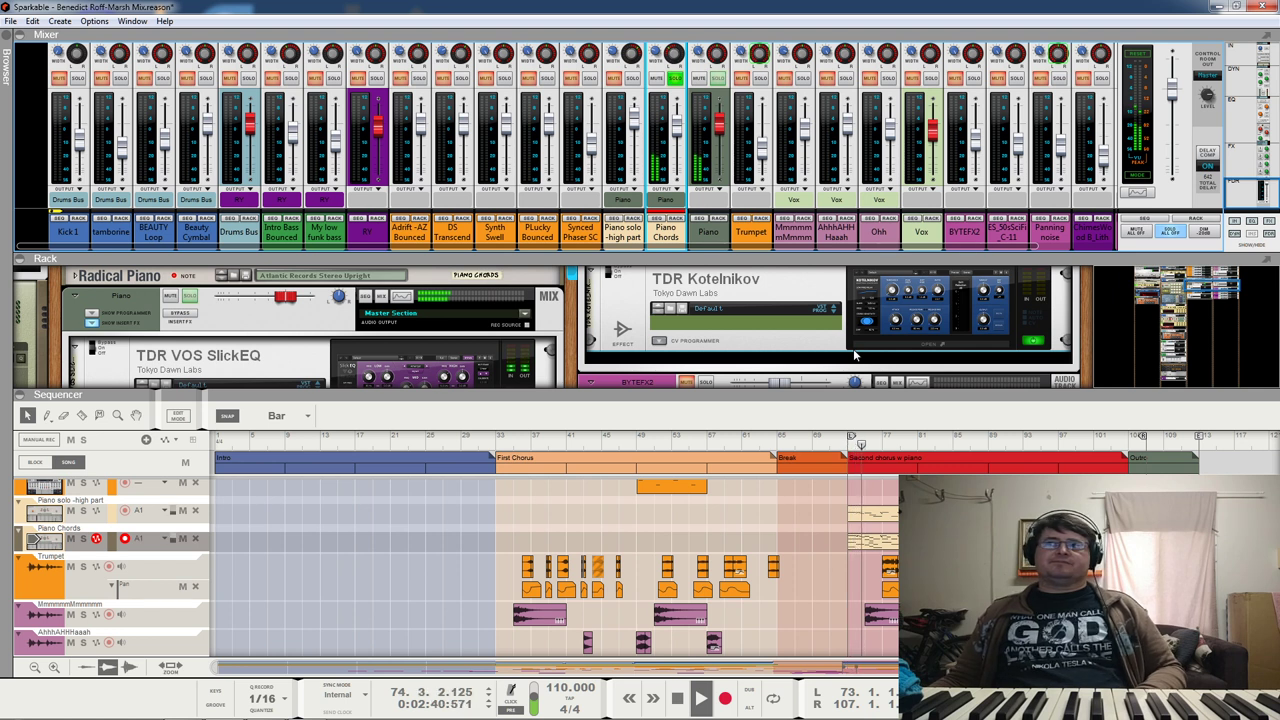
{"action": "key", "text": "F2"}
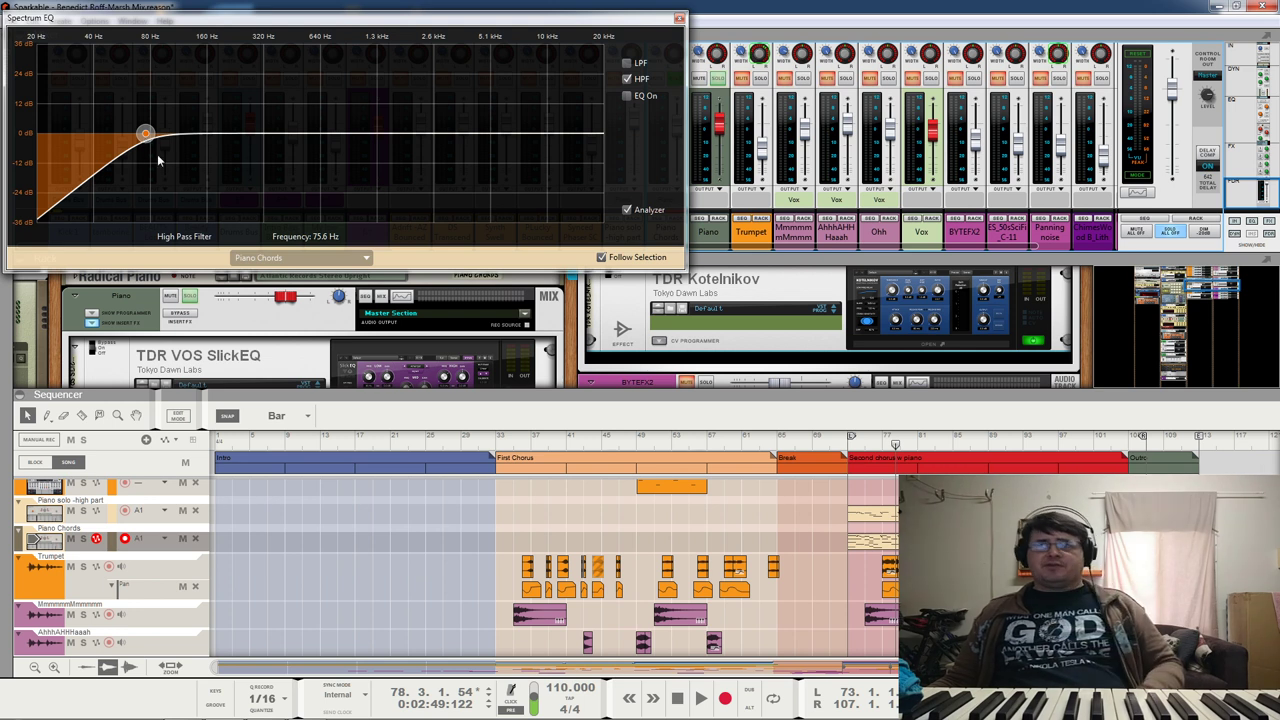
{"action": "key", "text": "space"}
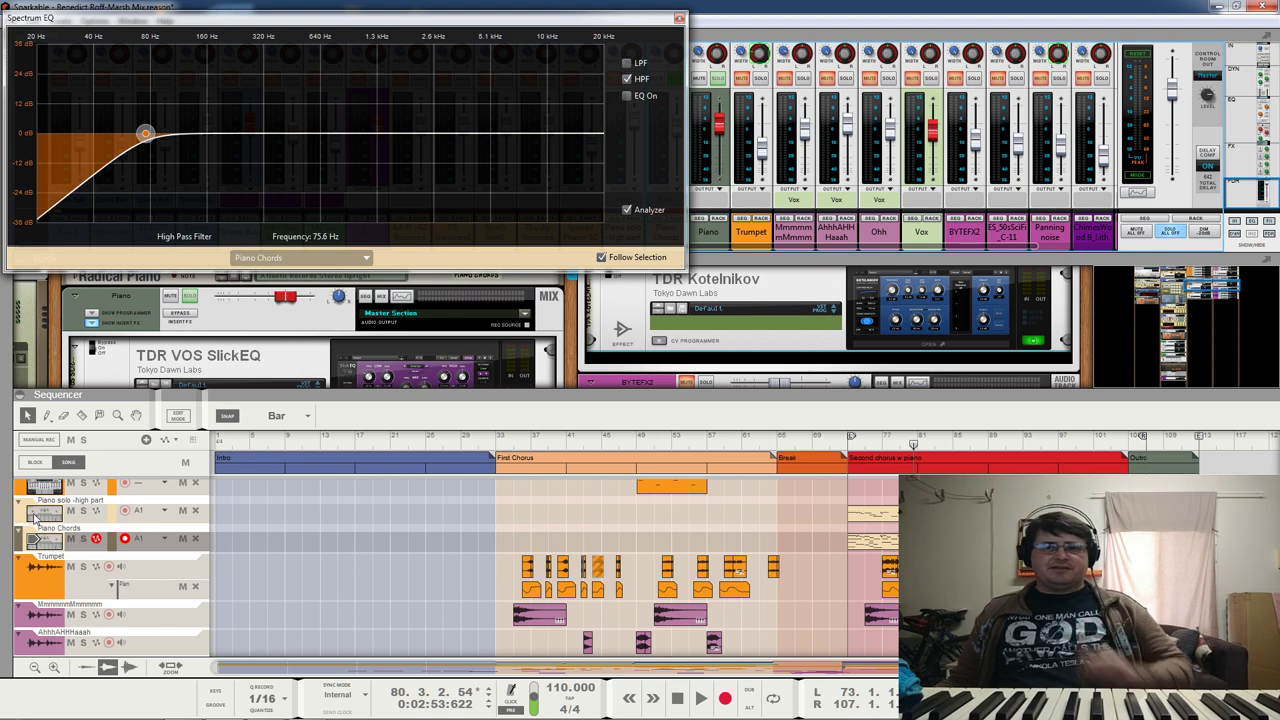
Step: Inspect the Piano solo -high part channel's curve in the Spectrum EQ, then close the EQ window
{"action": "left_click", "coordinate": [34, 517]}
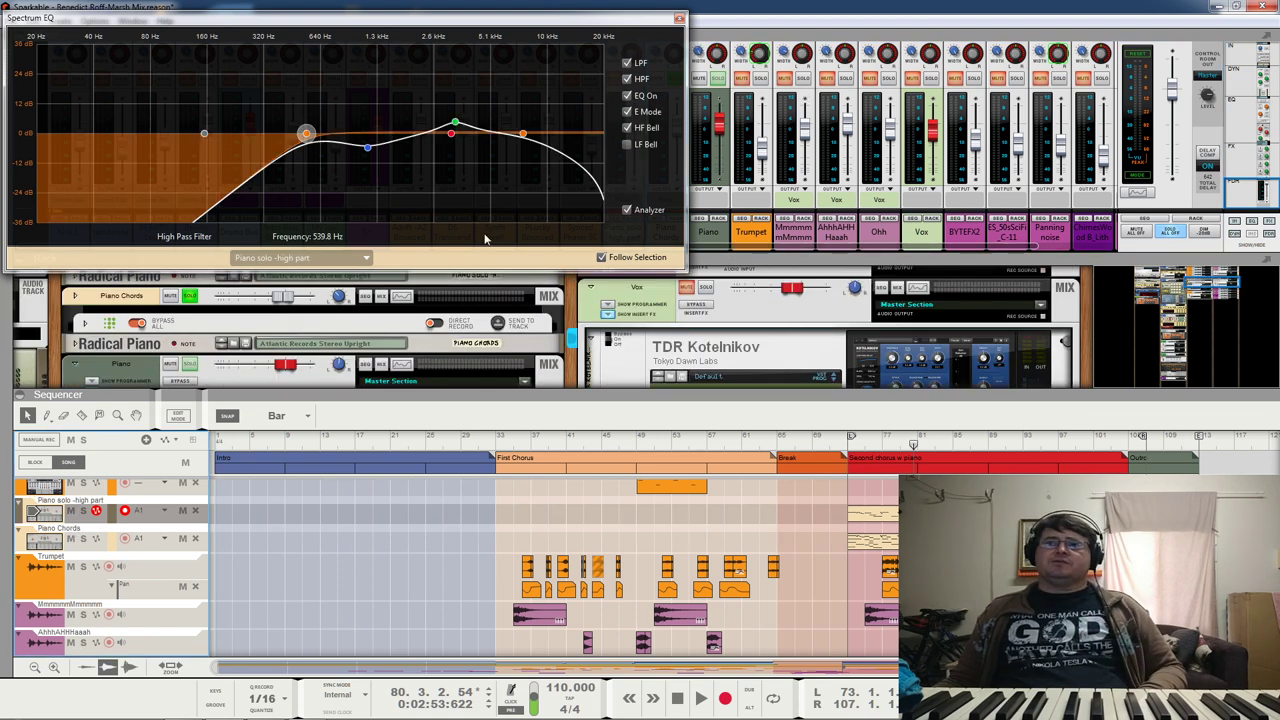
{"action": "left_click_drag", "start_coordinate": [410, 22], "coordinate": [0, 107]}
{"action": "key", "text": "Escape"}
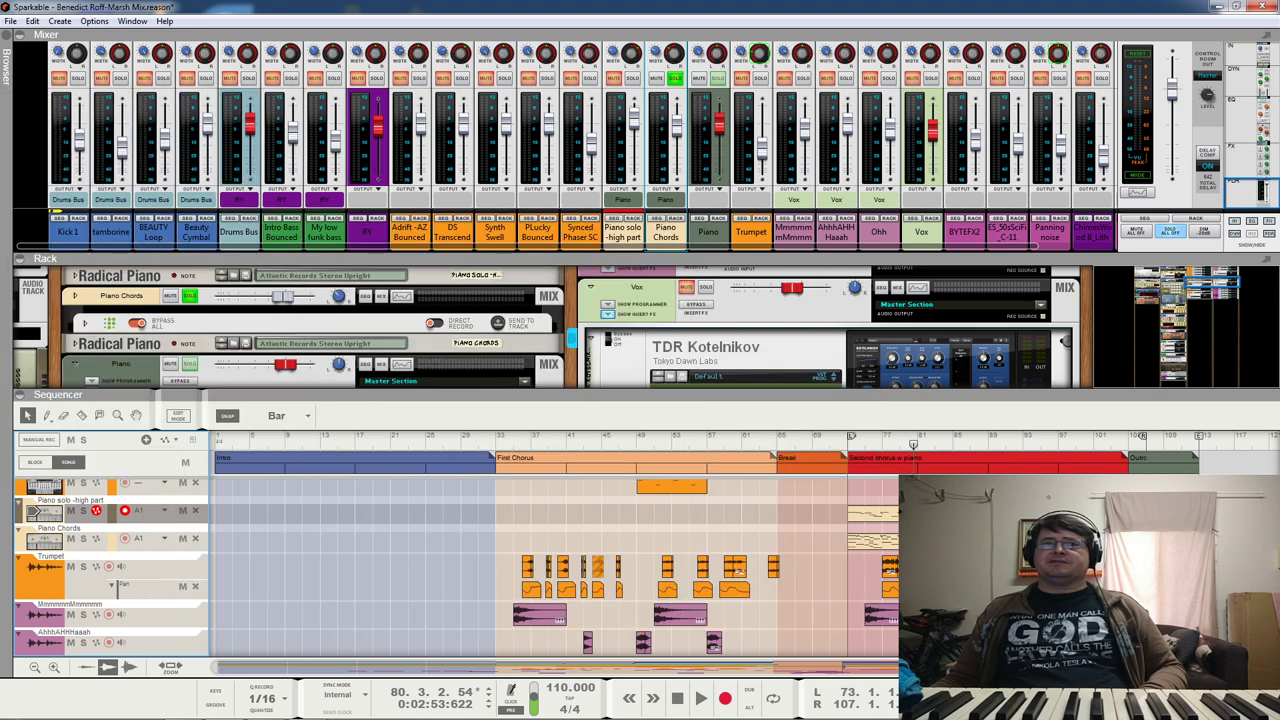
Step: Solo Piano solo -high part instead of Piano Chords and listen to it from bar 80
{"action": "left_click", "coordinate": [676, 78]}
{"action": "left_click", "coordinate": [632, 78]}
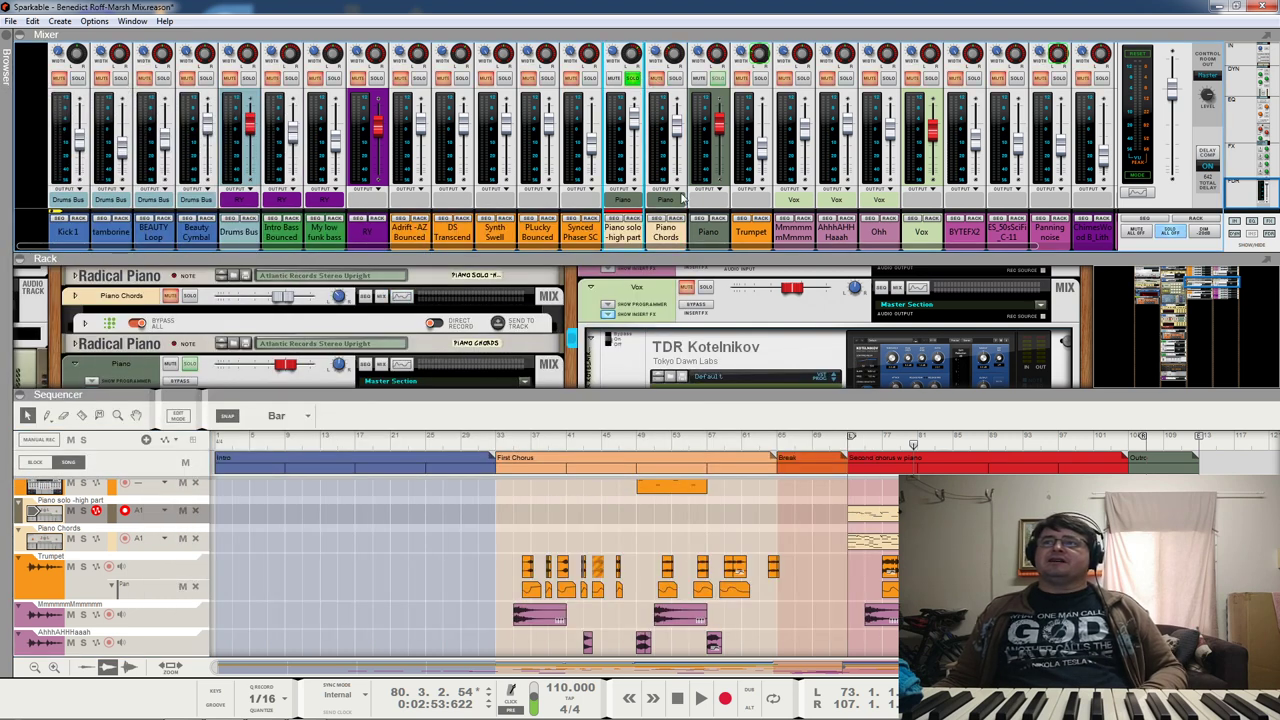
{"action": "key", "text": "space"}
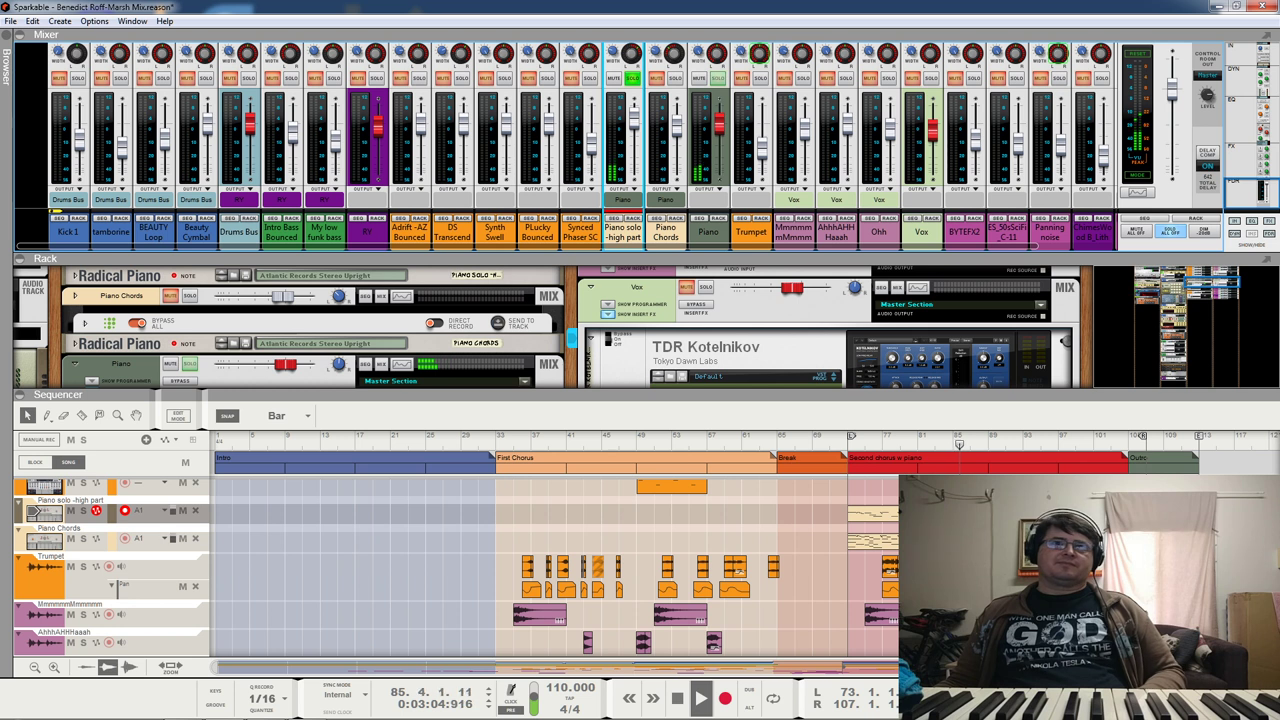
{"action": "key", "text": "space"}
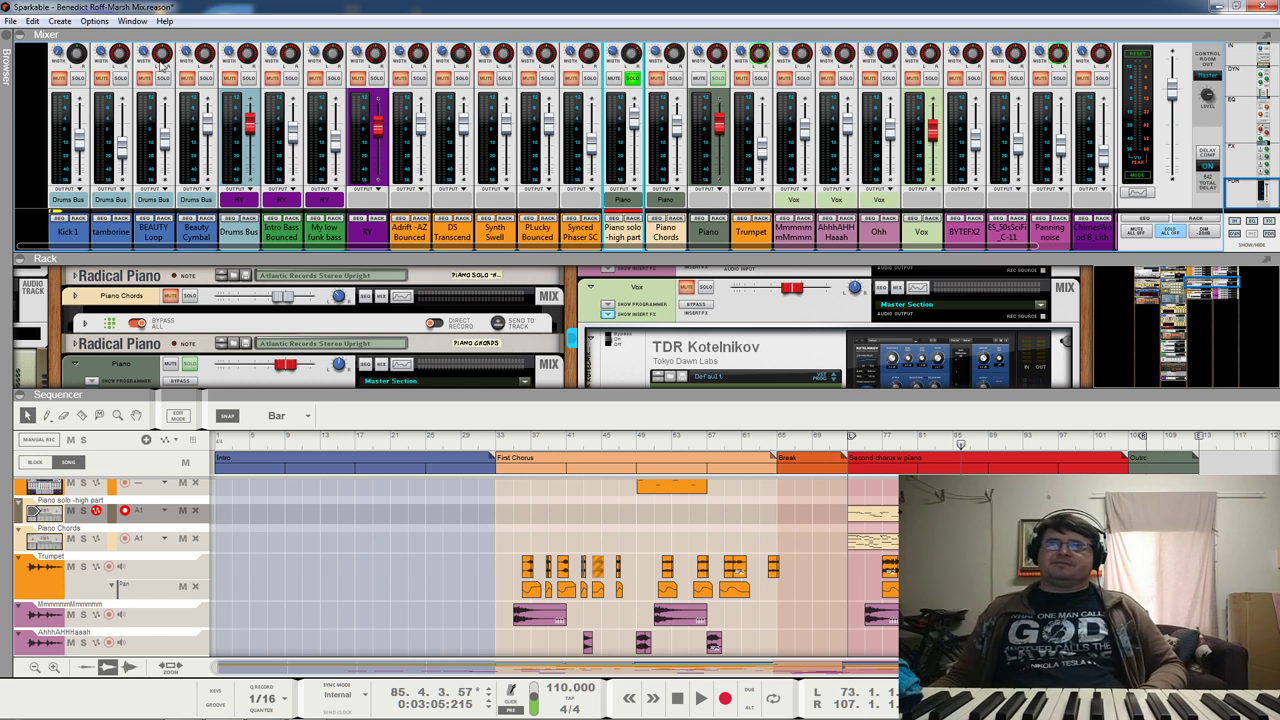
Step: Replace the high part's solo with a solo on the Piano bus and play both piano parts from bar 73
{"action": "left_click", "coordinate": [633, 78]}
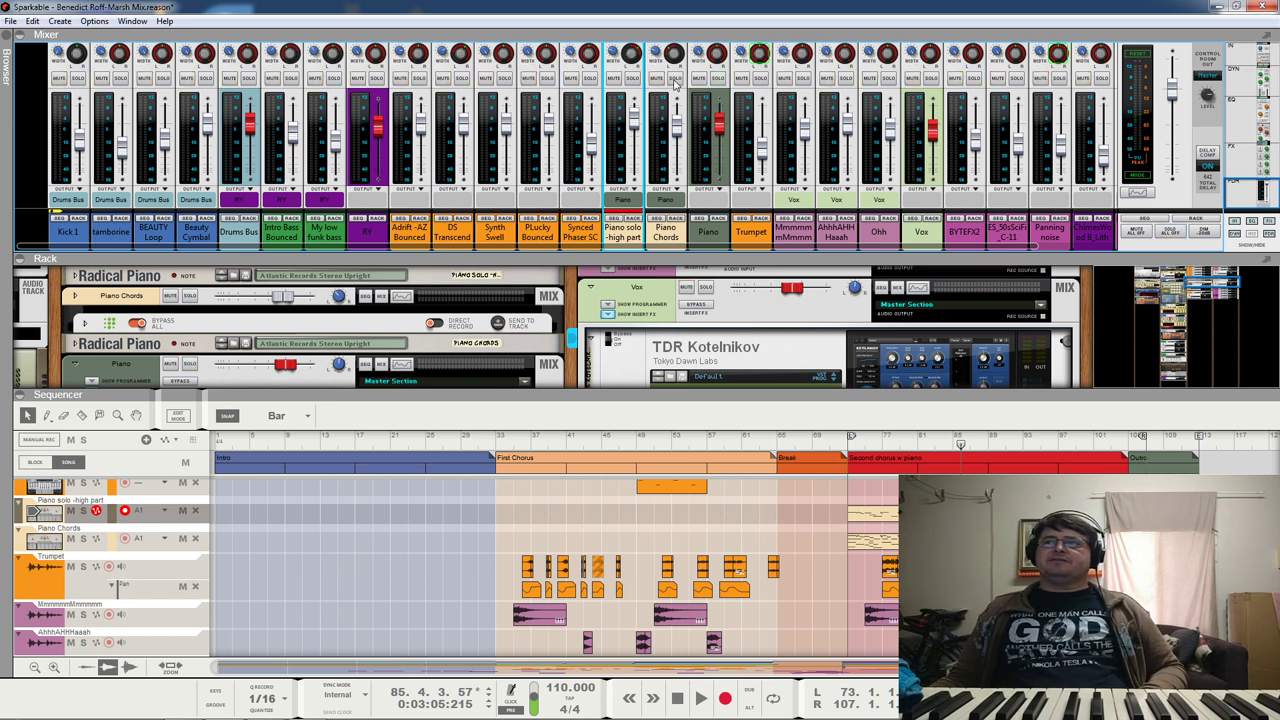
{"action": "left_click", "coordinate": [717, 78]}
{"action": "left_click", "coordinate": [850, 442]}
{"action": "key", "text": "space"}
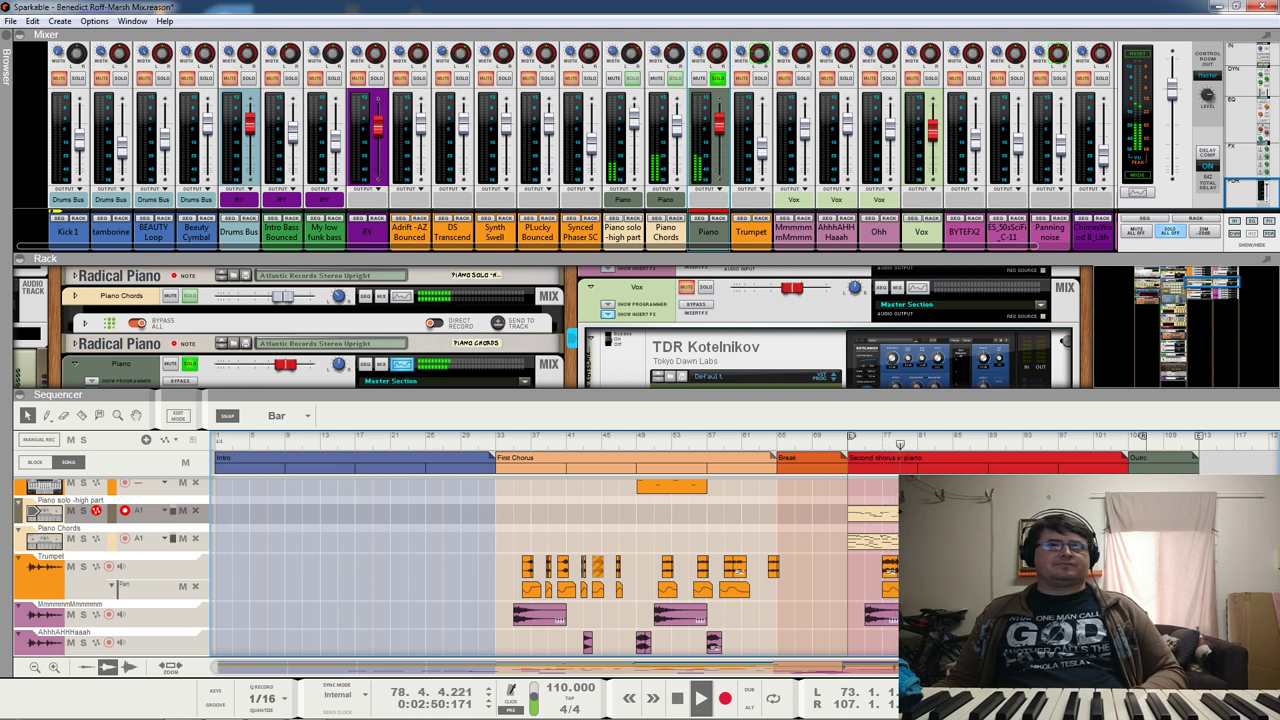
{"action": "key", "text": "space"}
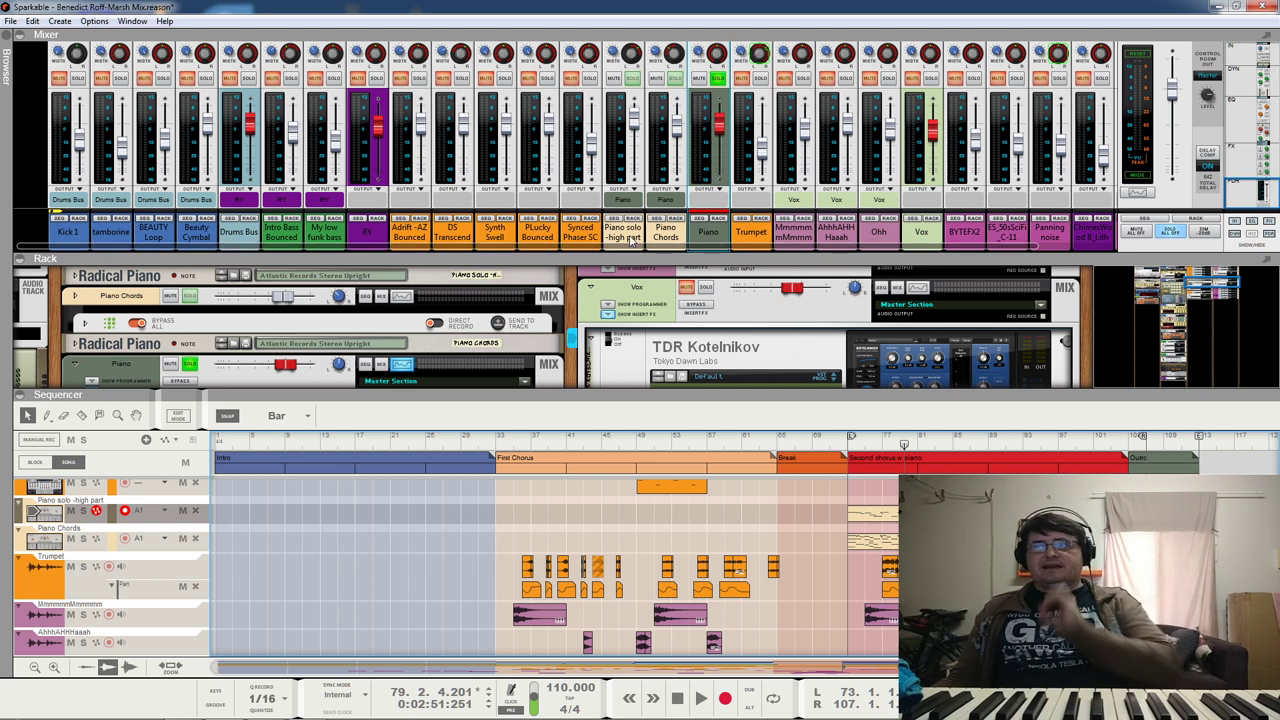
Step: Reopen the Spectrum EQ for Piano solo -high part, check its high mid band, and compare its curve with Piano Chords
{"action": "left_click", "coordinate": [633, 173]}
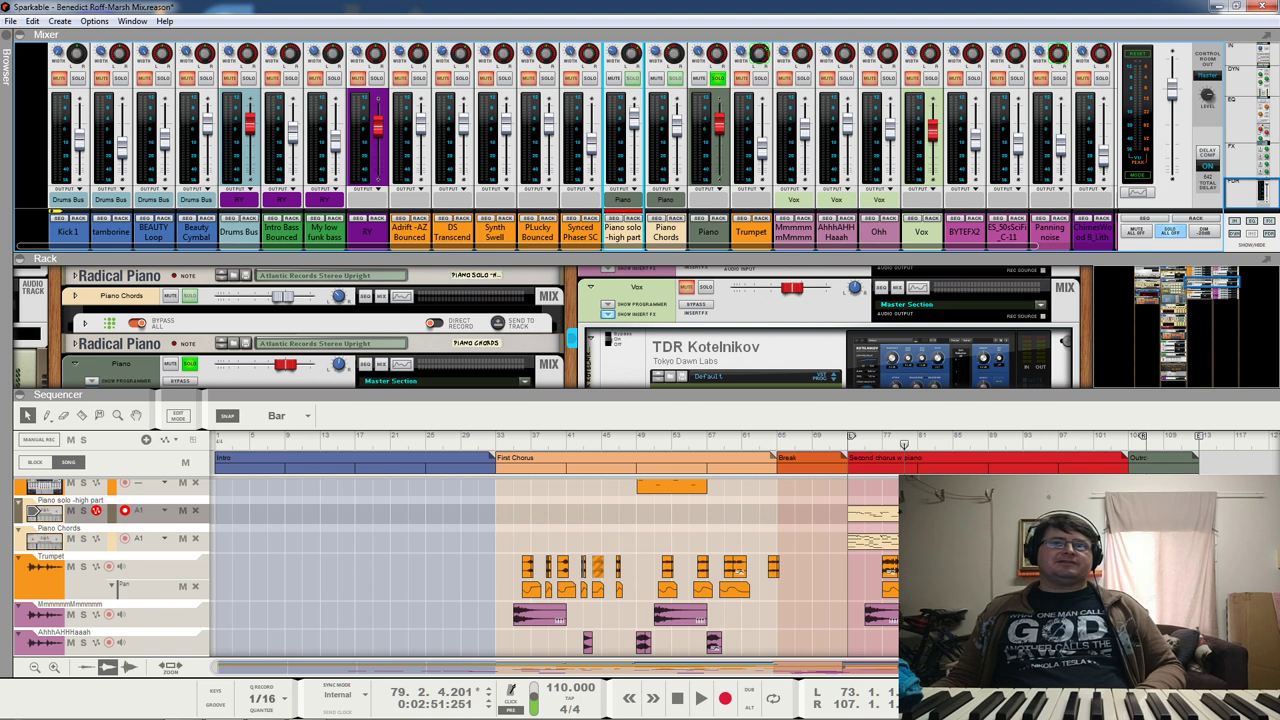
{"action": "mouse_move", "coordinate": [333, 125]}
{"action": "left_click_drag", "start_coordinate": [333, 125], "coordinate": [470, 12]}
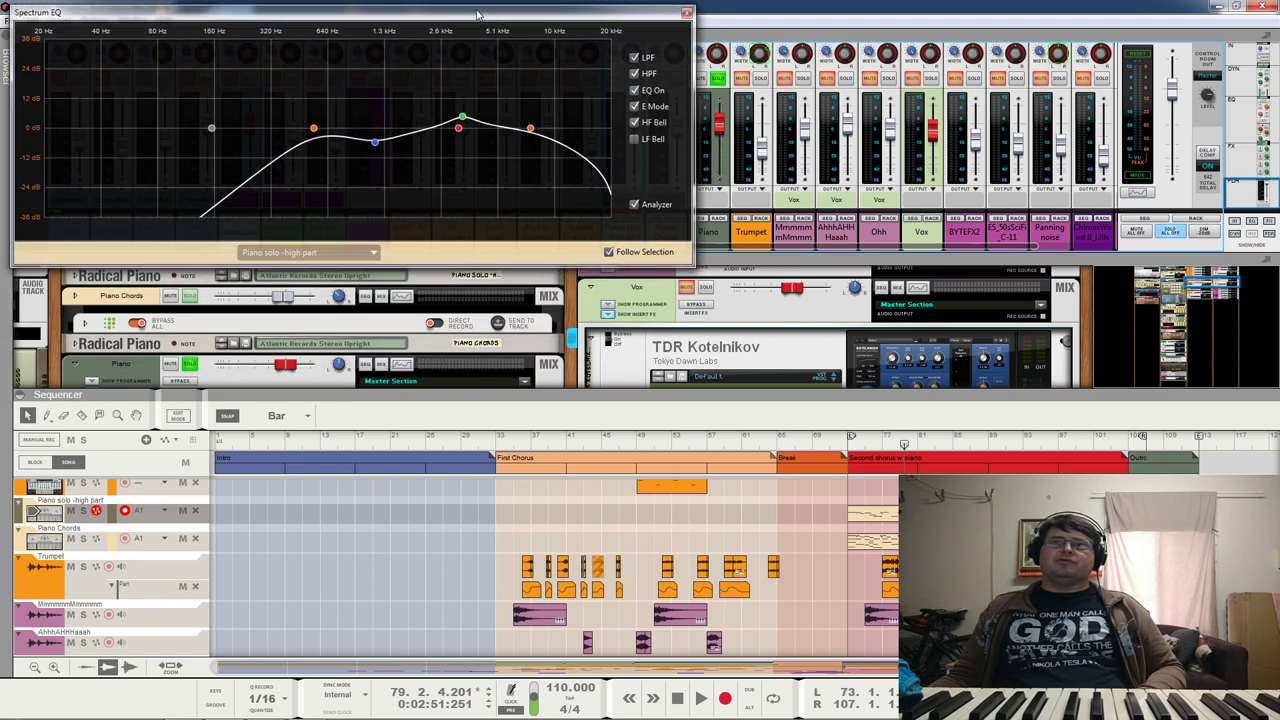
{"action": "left_click", "coordinate": [455, 118]}
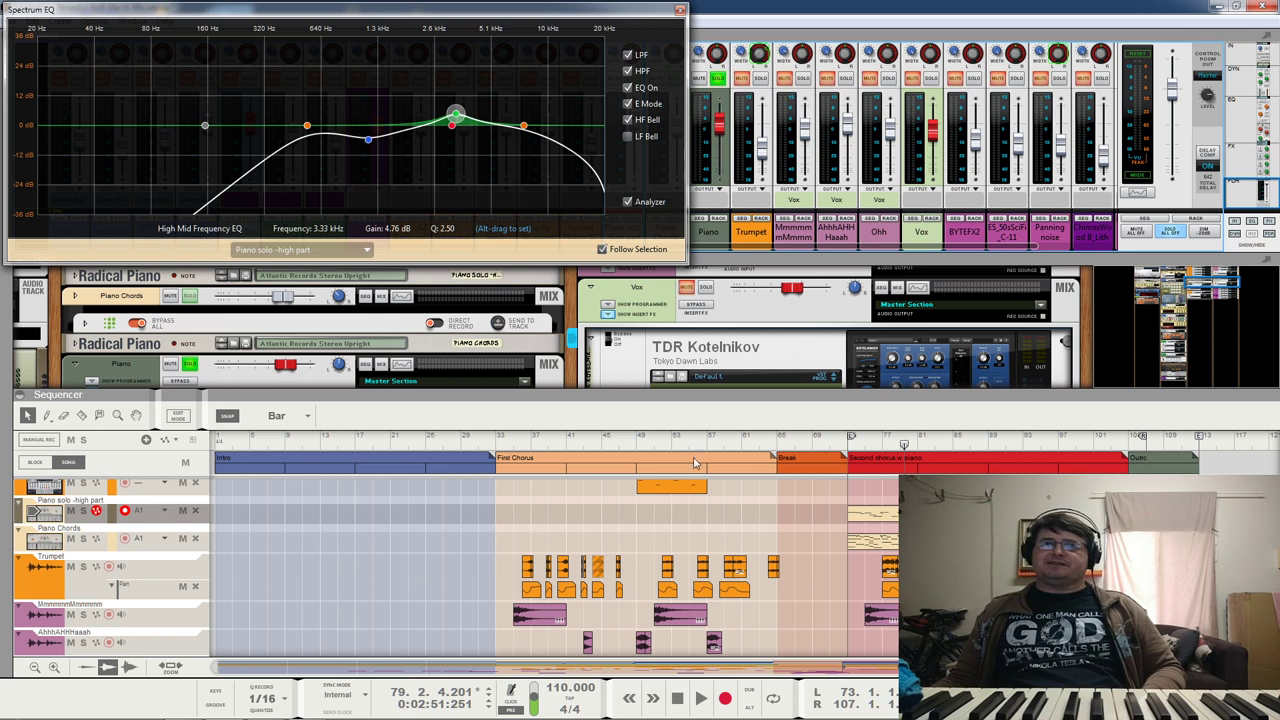
{"action": "left_click", "coordinate": [36, 546]}
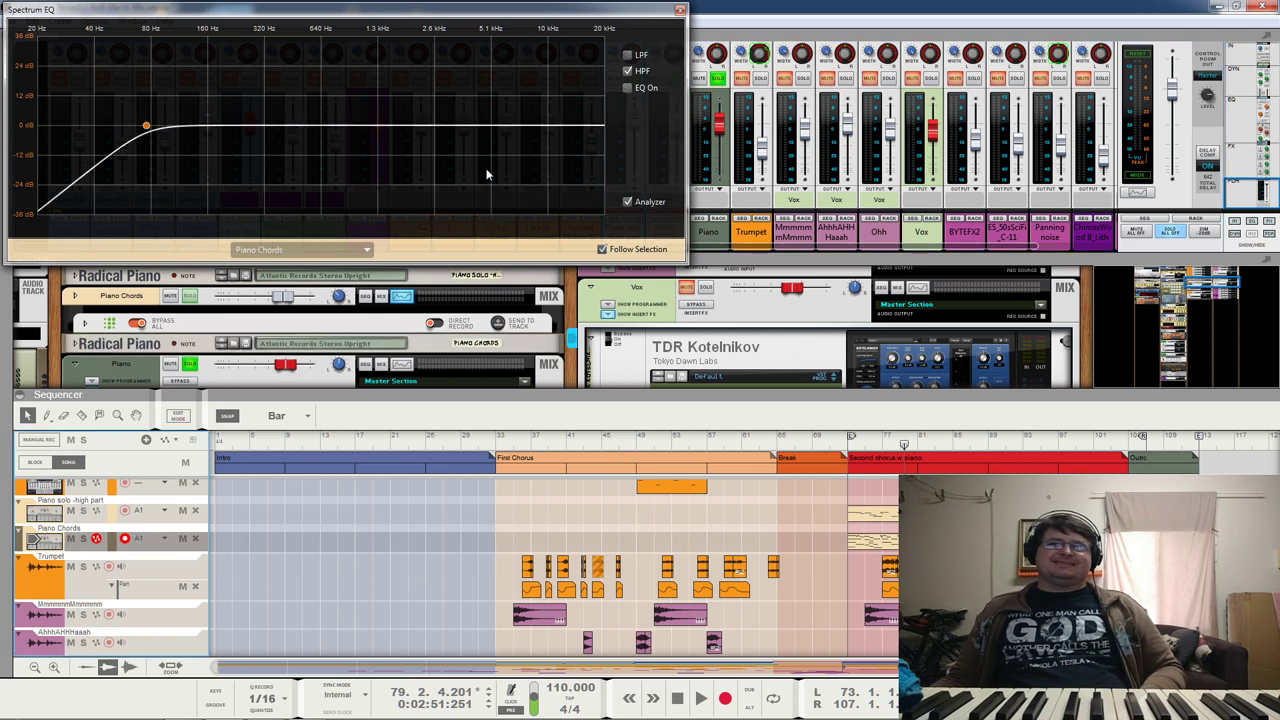
{"action": "left_click", "coordinate": [45, 515]}
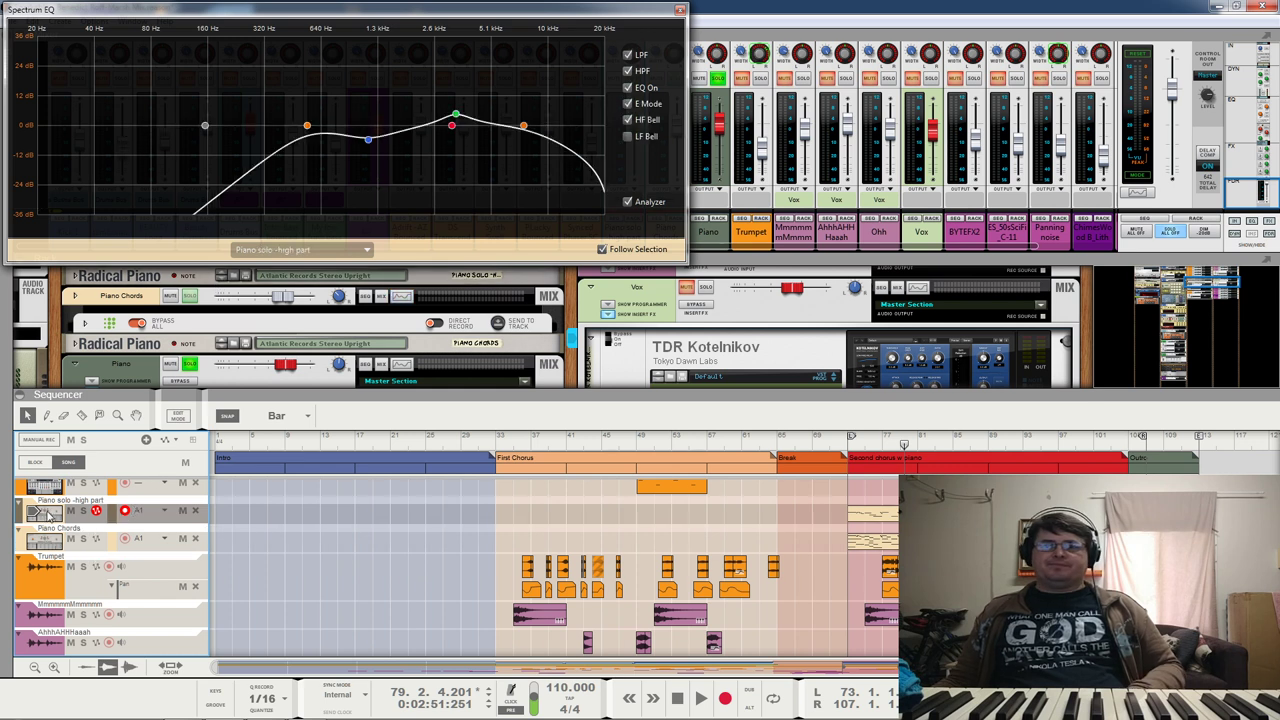
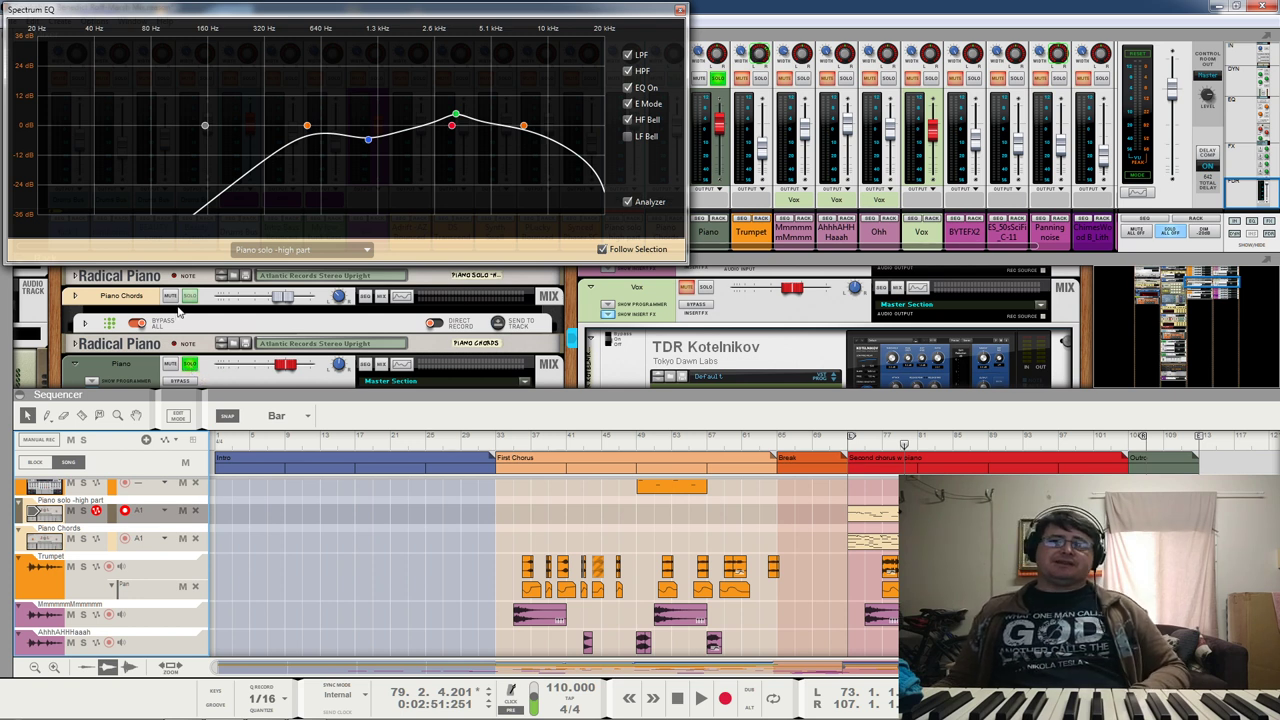
Step: Solo the Piano solo -high part channel in the rack and start playback to hear it alone
{"action": "scroll", "coordinate": [178, 318], "scroll_direction": "up", "scroll_amount": 2}
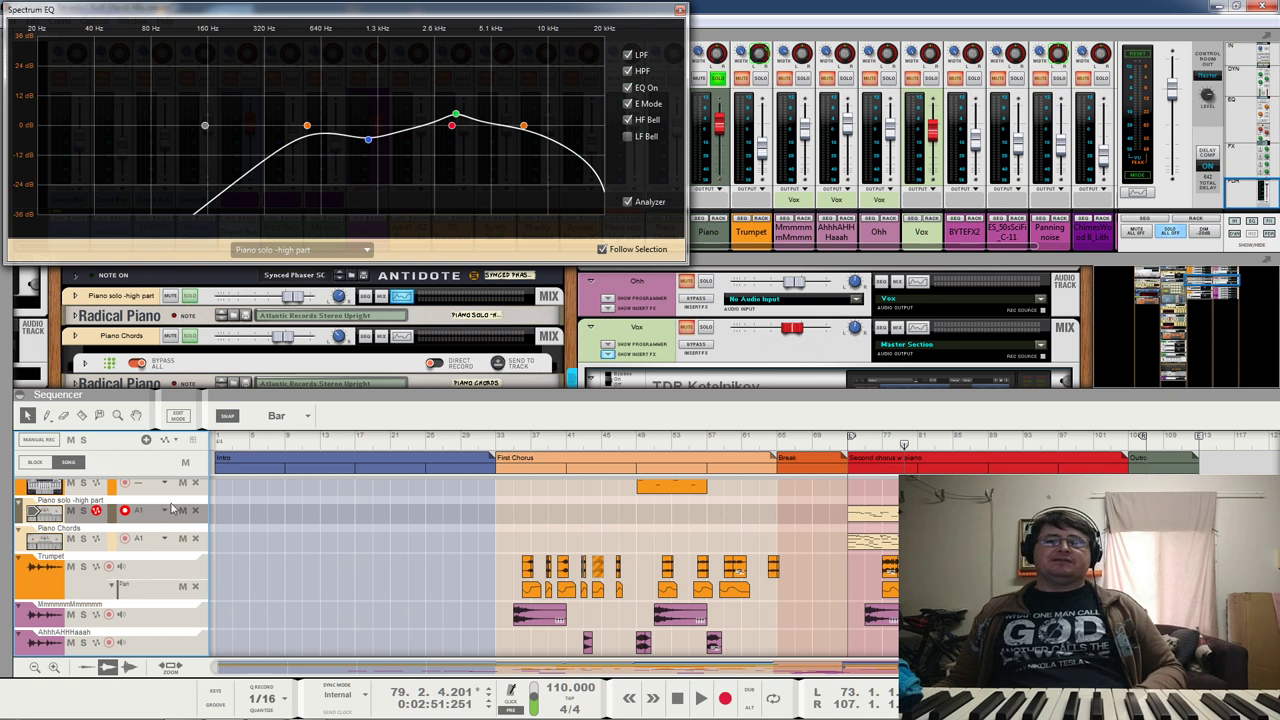
{"action": "scroll", "coordinate": [174, 508], "scroll_direction": "down", "scroll_amount": 3}
{"action": "scroll", "coordinate": [148, 520], "scroll_direction": "up", "scroll_amount": 5}
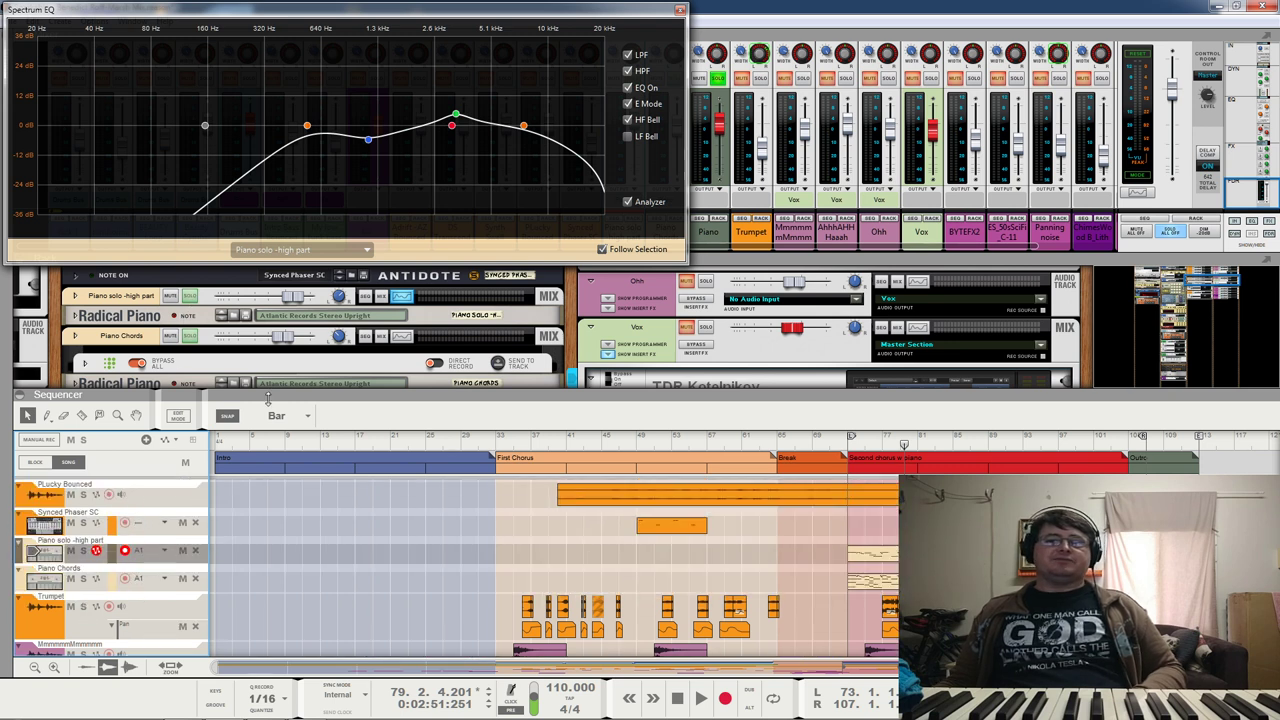
{"action": "left_click", "coordinate": [193, 300]}
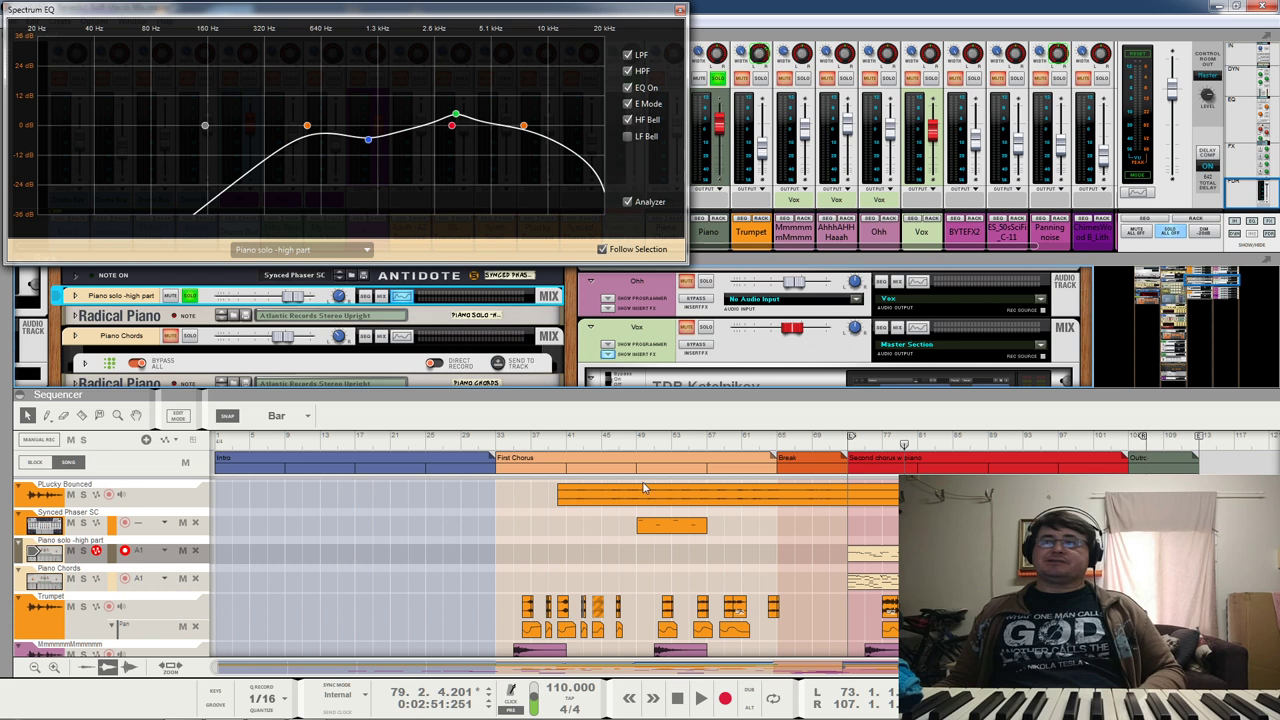
{"action": "key", "text": "space"}
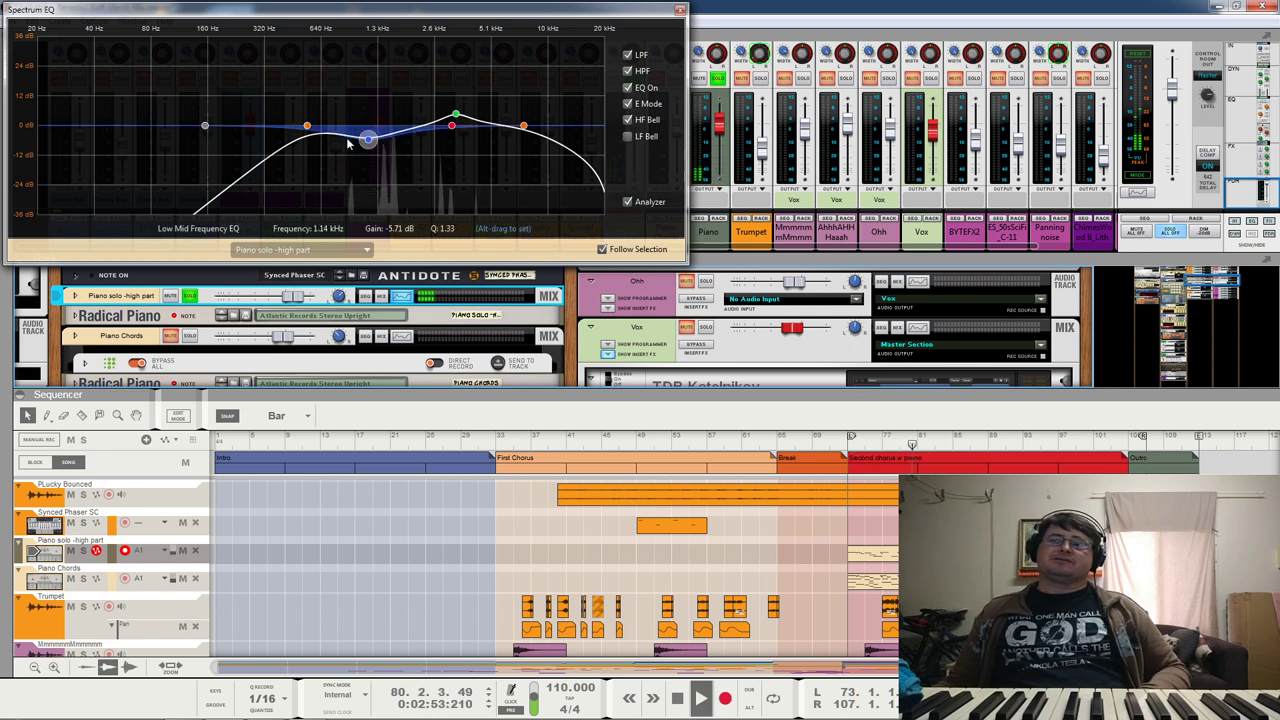
Step: Switch off the low-pass filter, high-pass filter and EQ on the Piano solo -high part channel during playback
{"action": "left_click", "coordinate": [307, 125]}
{"action": "left_click", "coordinate": [628, 55]}
{"action": "left_click", "coordinate": [628, 71]}
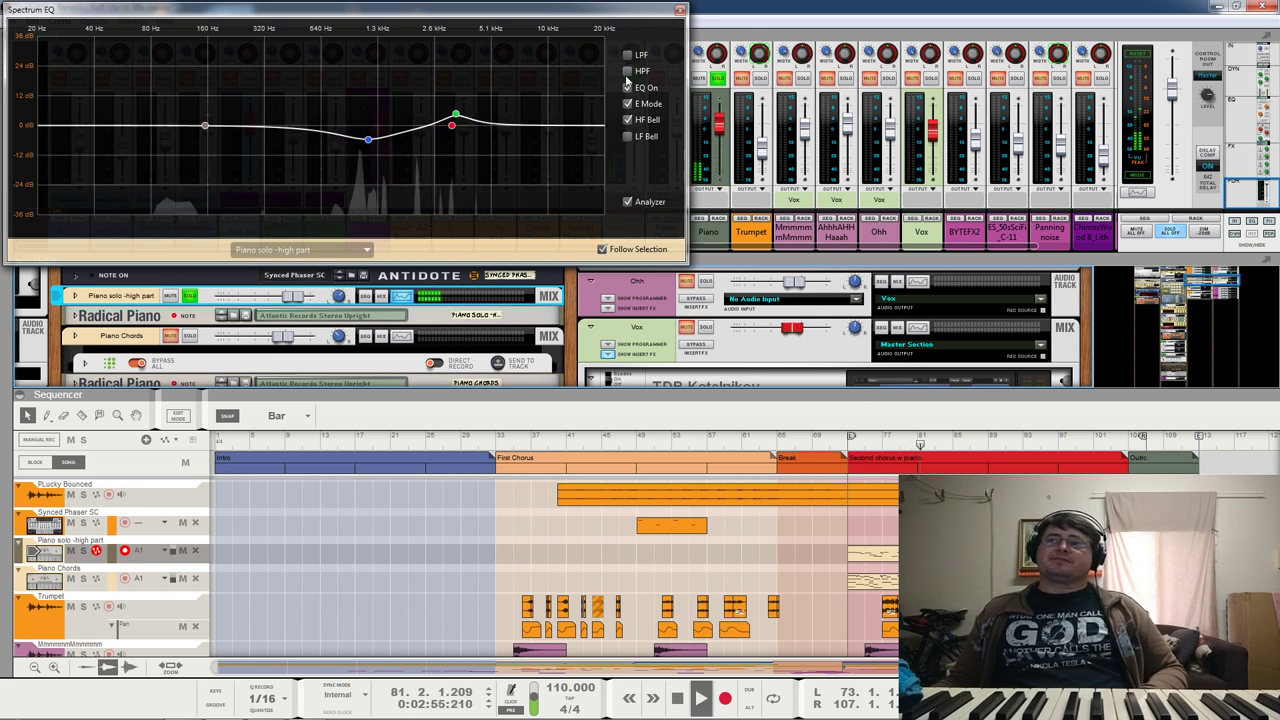
{"action": "left_click", "coordinate": [628, 88]}
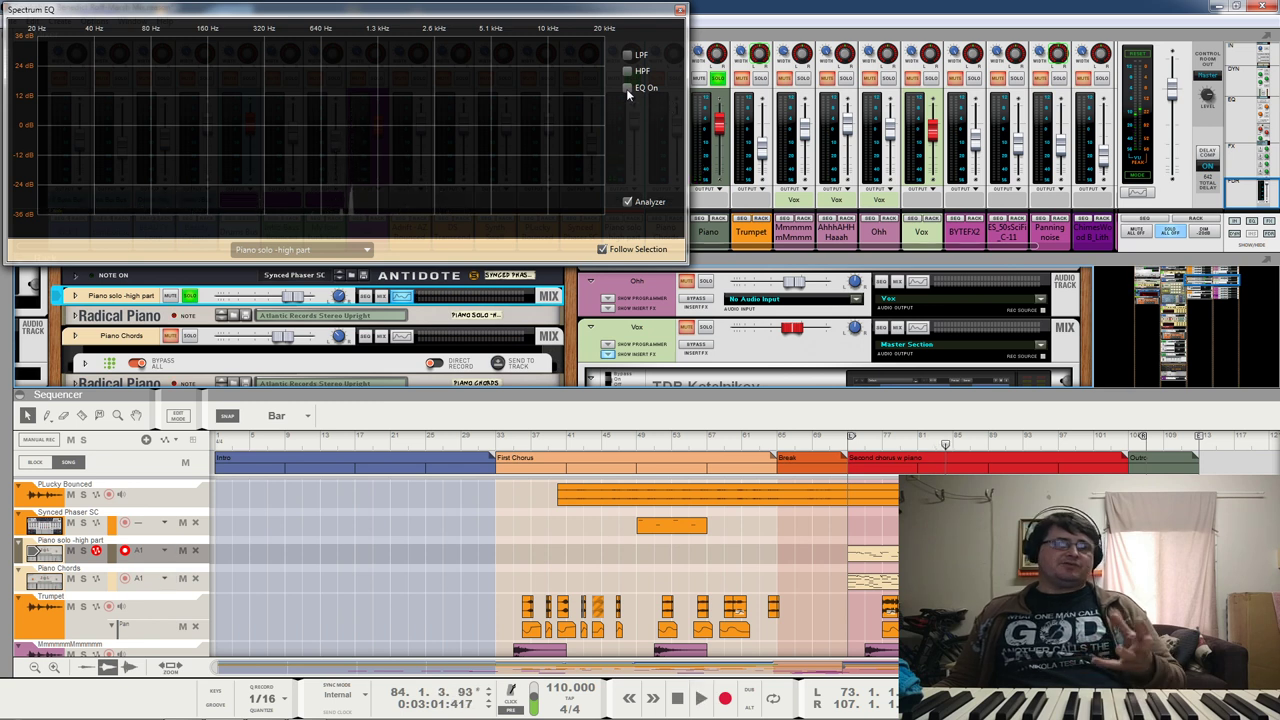
Step: Bring back the high-pass filter, the EQ and the low-pass filter one by one while auditioning the solo piano
{"action": "left_click", "coordinate": [628, 56]}
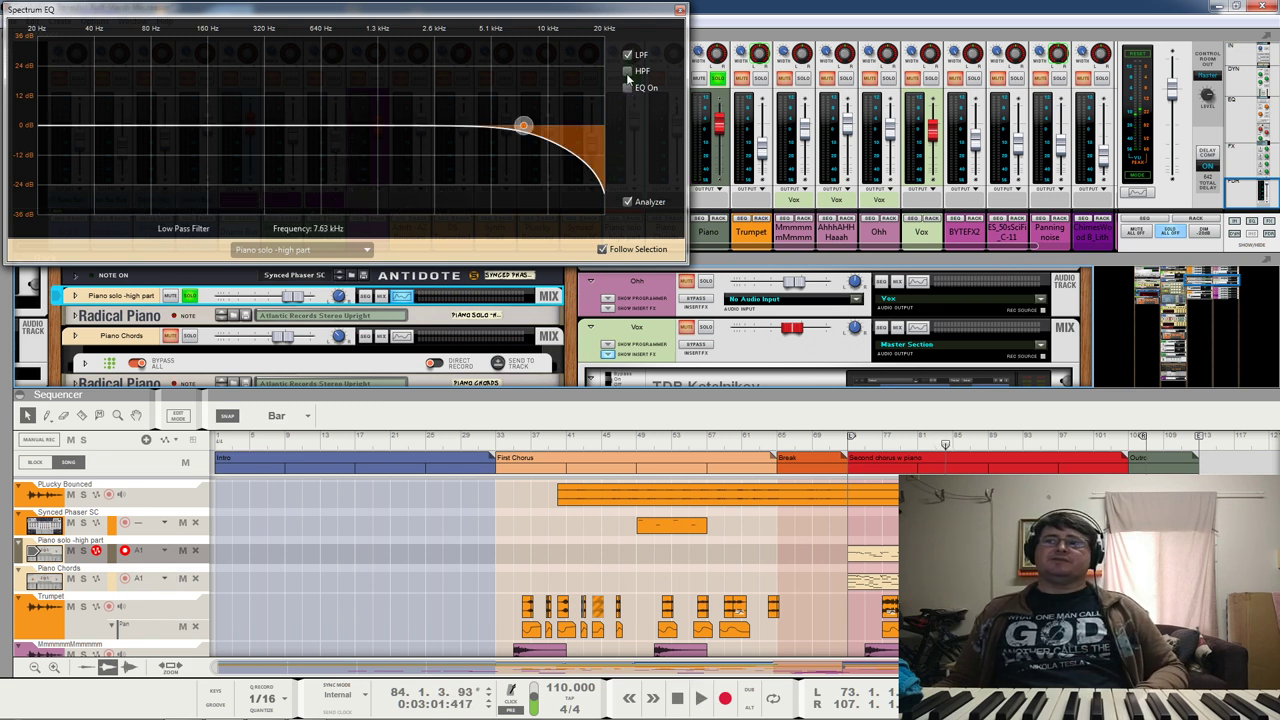
{"action": "left_click", "coordinate": [628, 56]}
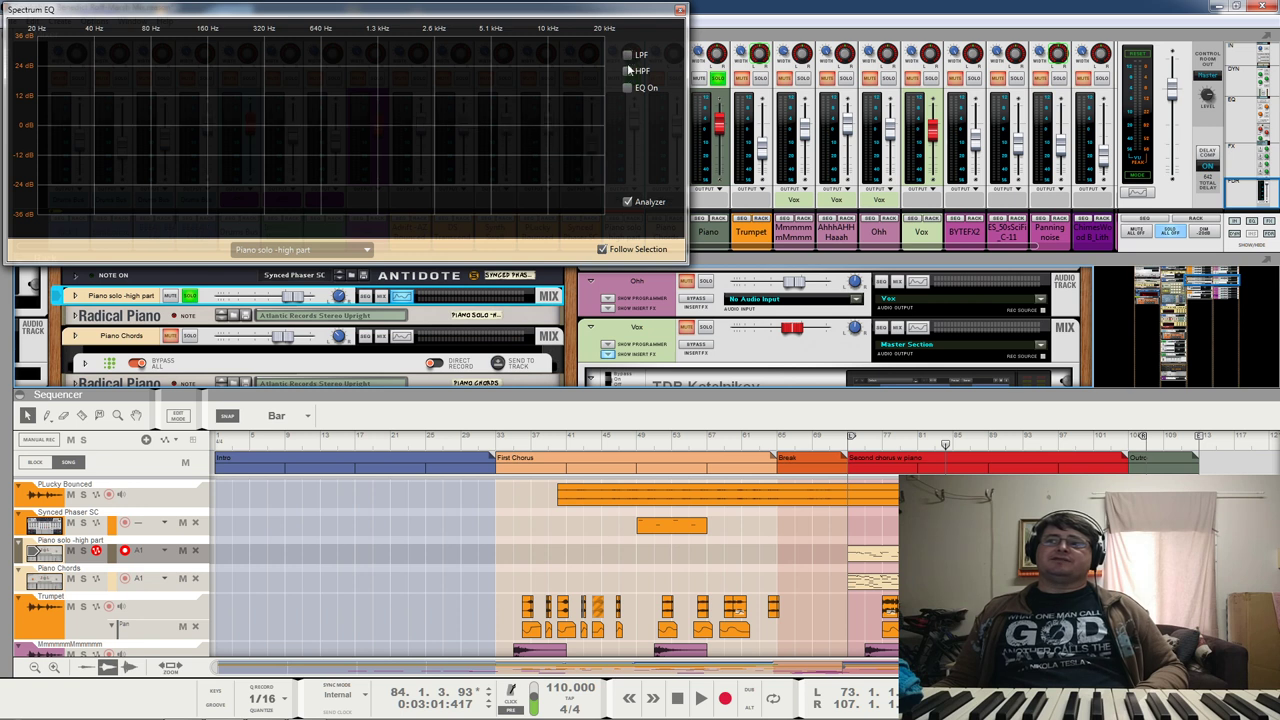
{"action": "left_click", "coordinate": [628, 72]}
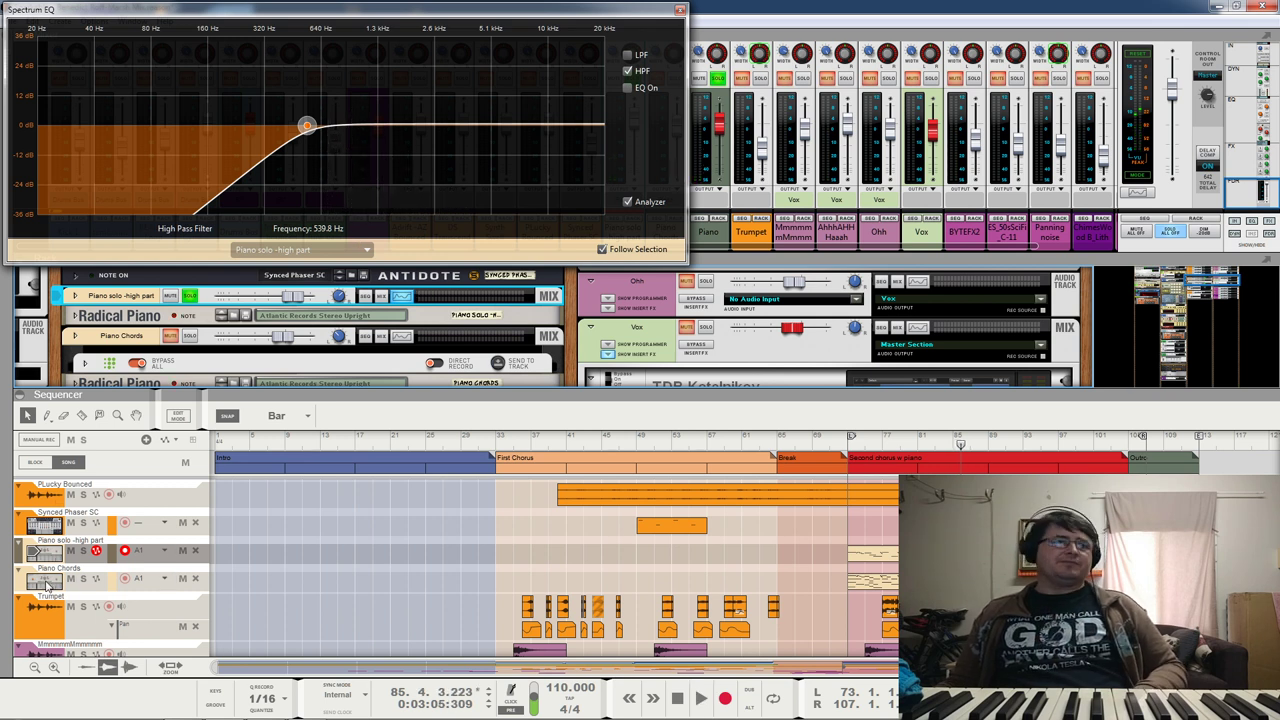
{"action": "key", "text": "space"}
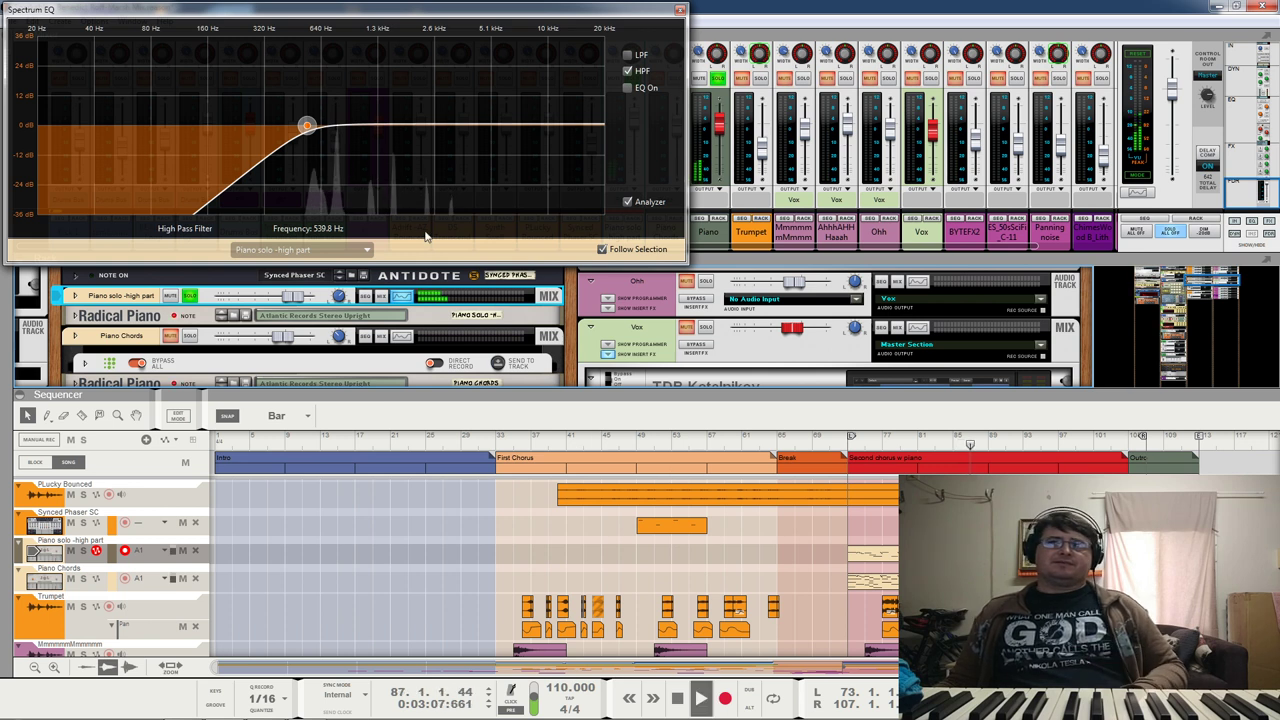
{"action": "left_click", "coordinate": [627, 88]}
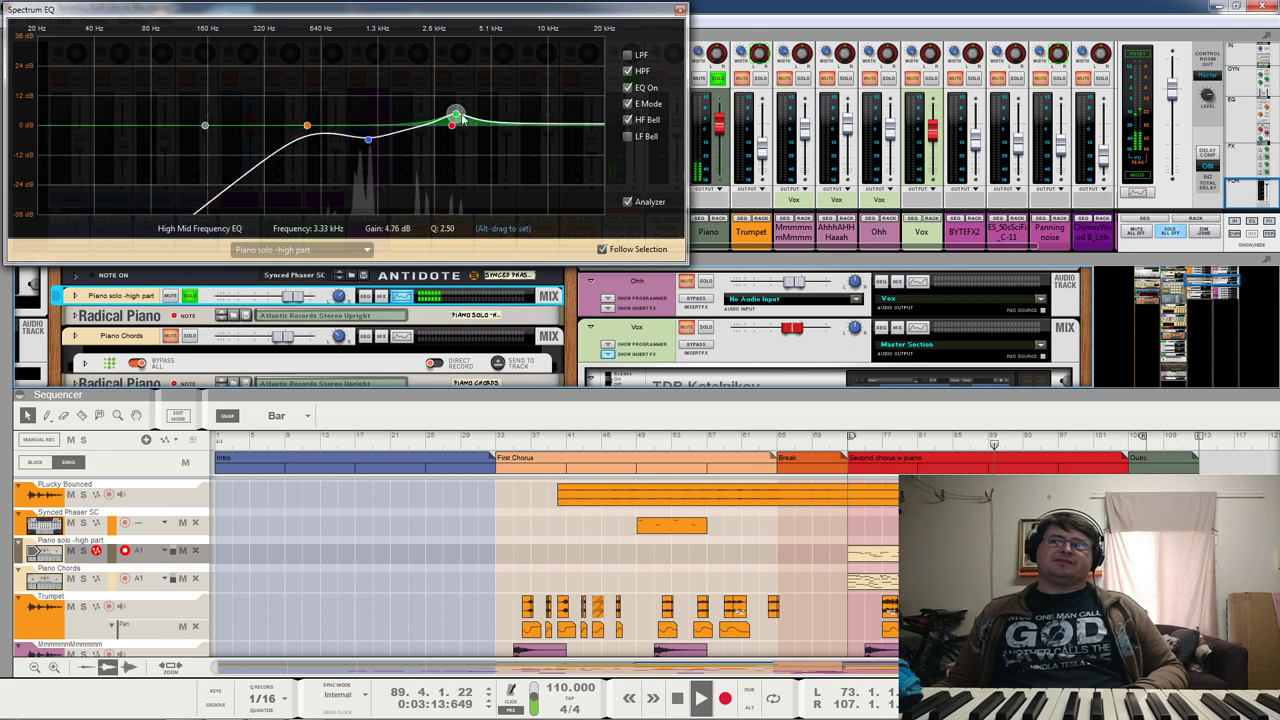
{"action": "left_click", "coordinate": [628, 58]}
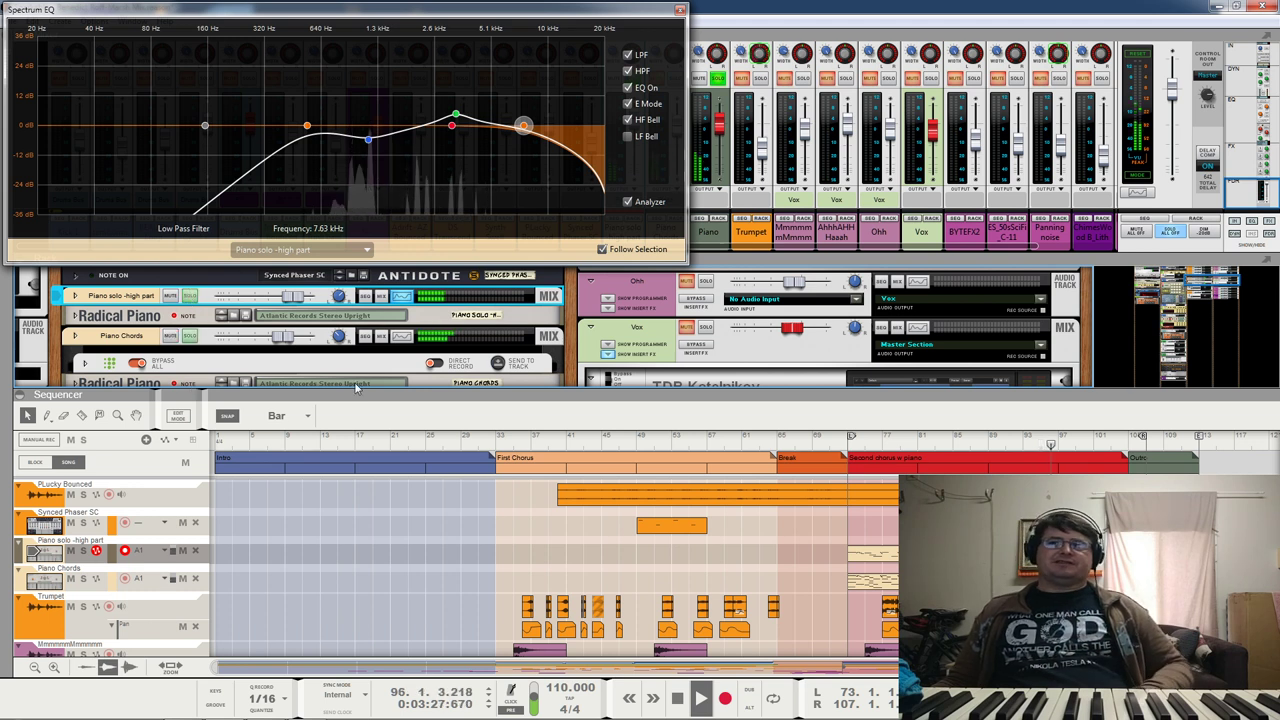
Step: Close the Spectrum EQ, select the Piano Chords channel and play the second chorus to check the piano channels' fader levels
{"action": "left_click", "coordinate": [679, 10]}
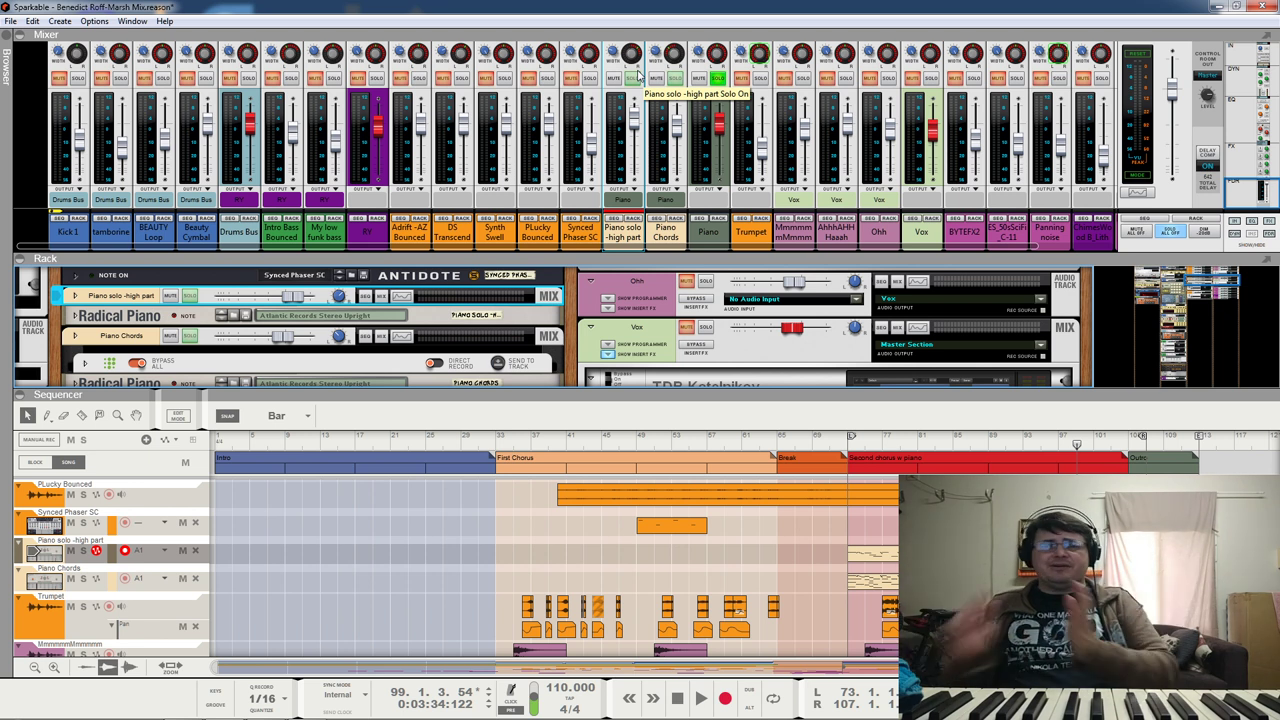
{"action": "left_click", "coordinate": [678, 245]}
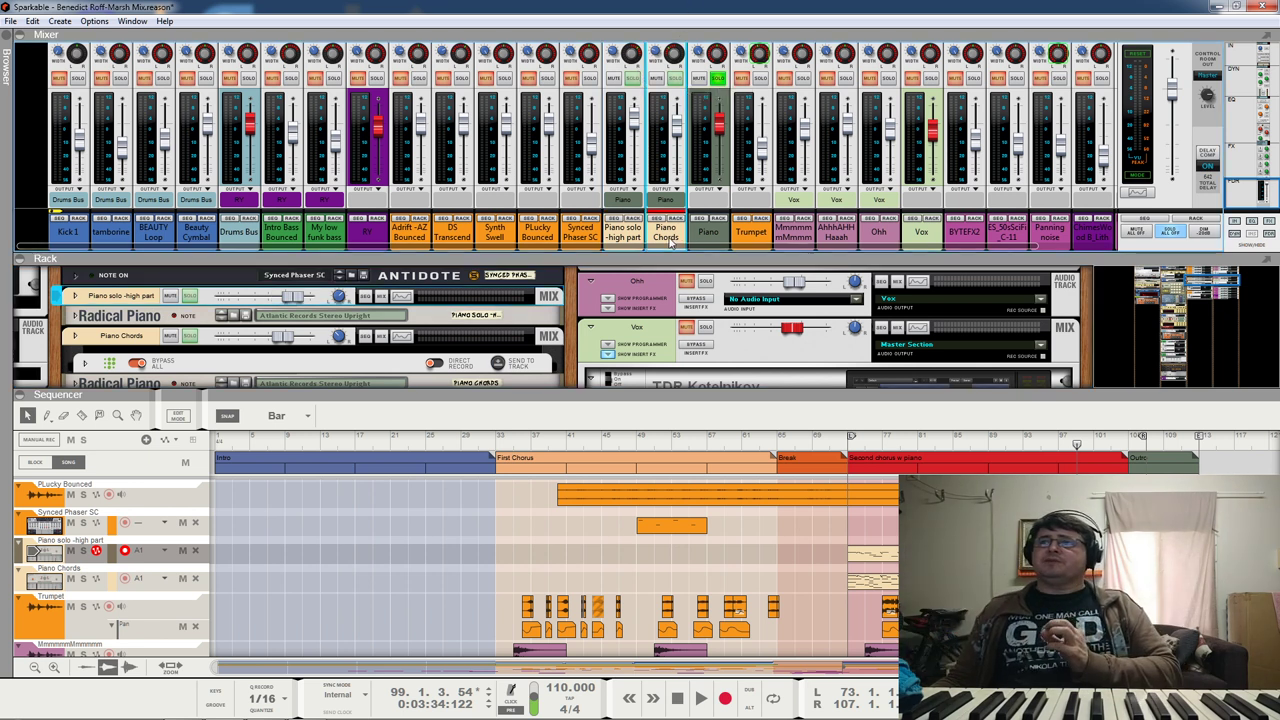
{"action": "mouse_move", "coordinate": [677, 51]}
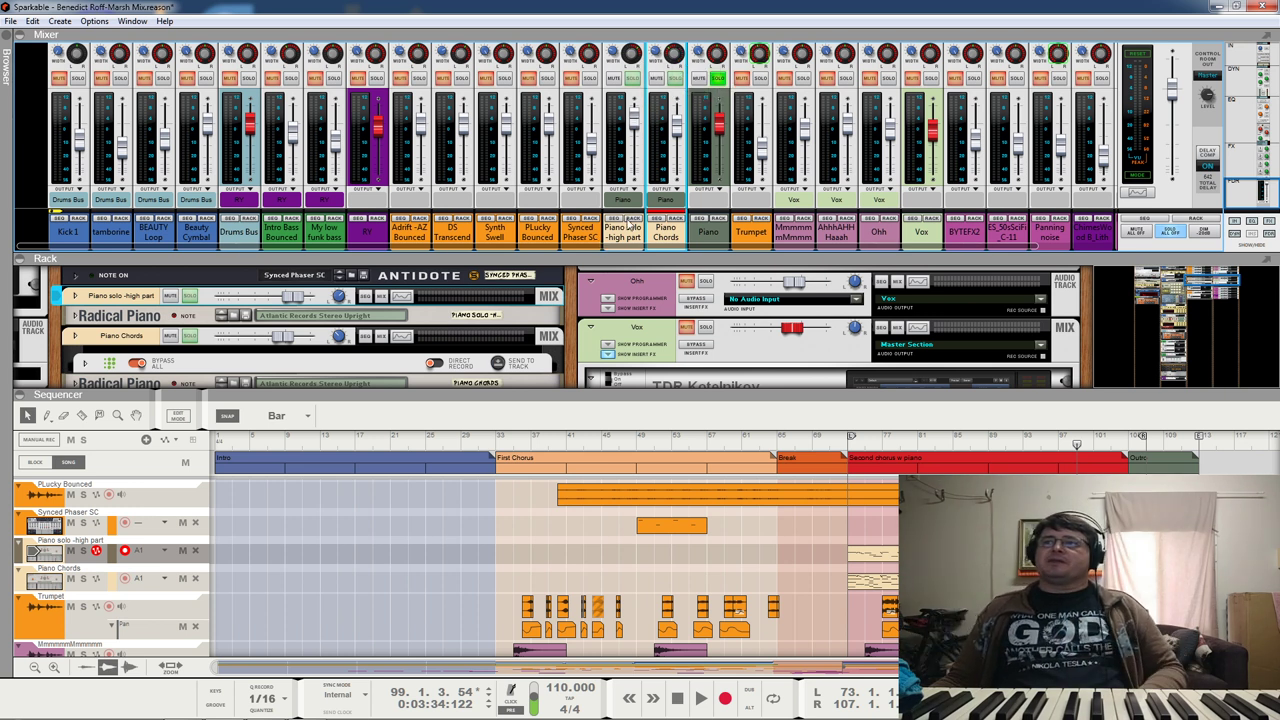
{"action": "key", "text": "space"}
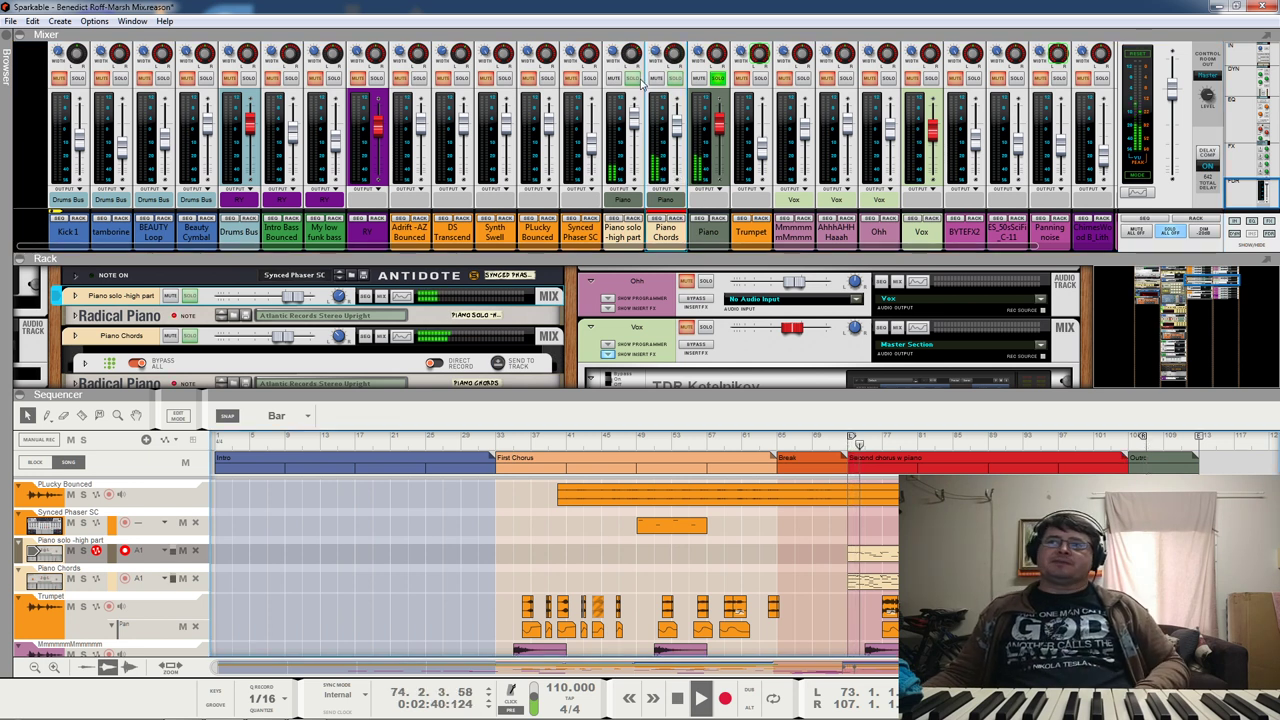
{"action": "mouse_move", "coordinate": [634, 124]}
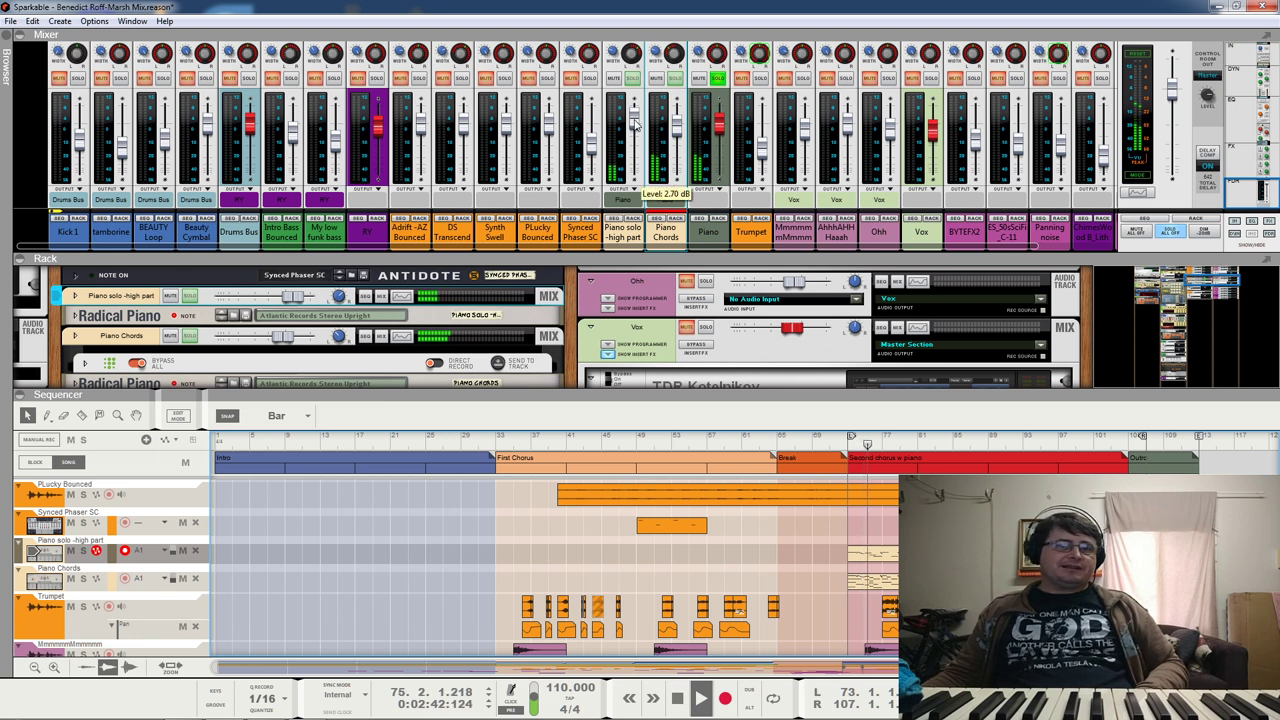
{"action": "mouse_move", "coordinate": [720, 125]}
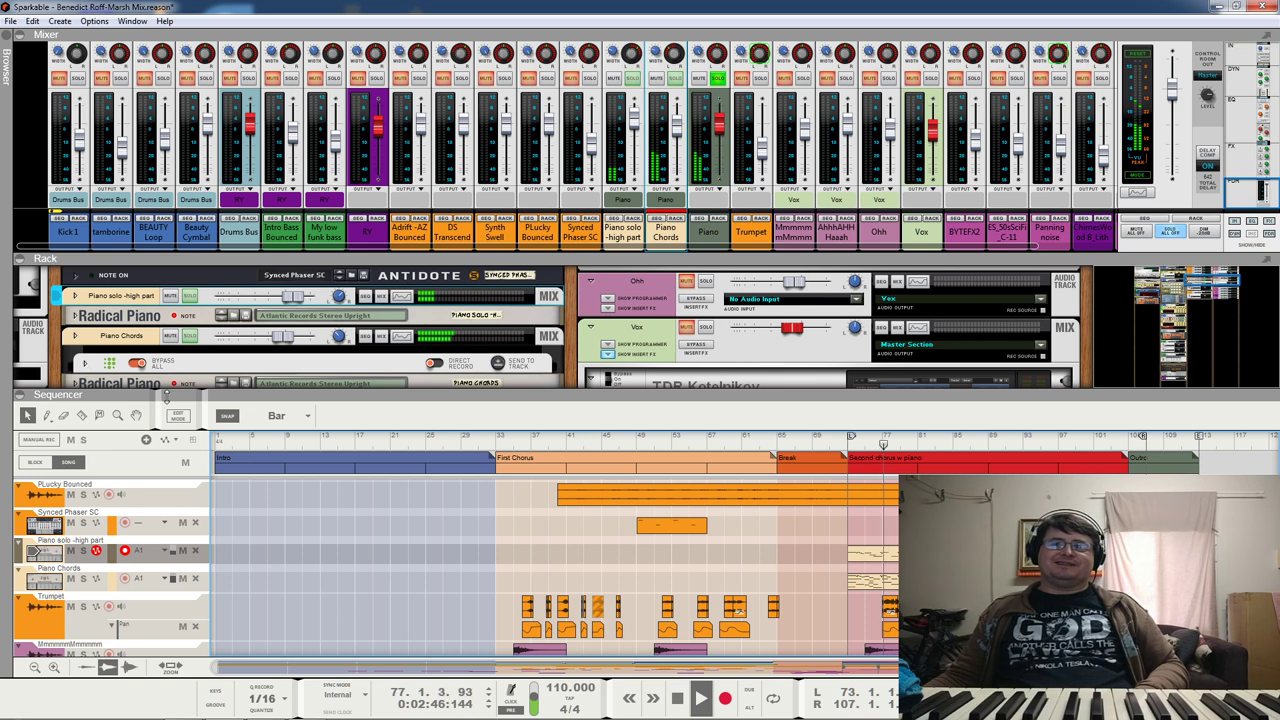
Step: Enlarge the rack area and open the TDR VOS SlickEQ insert of the Piano bus
{"action": "left_click_drag", "start_coordinate": [244, 392], "coordinate": [305, 480]}
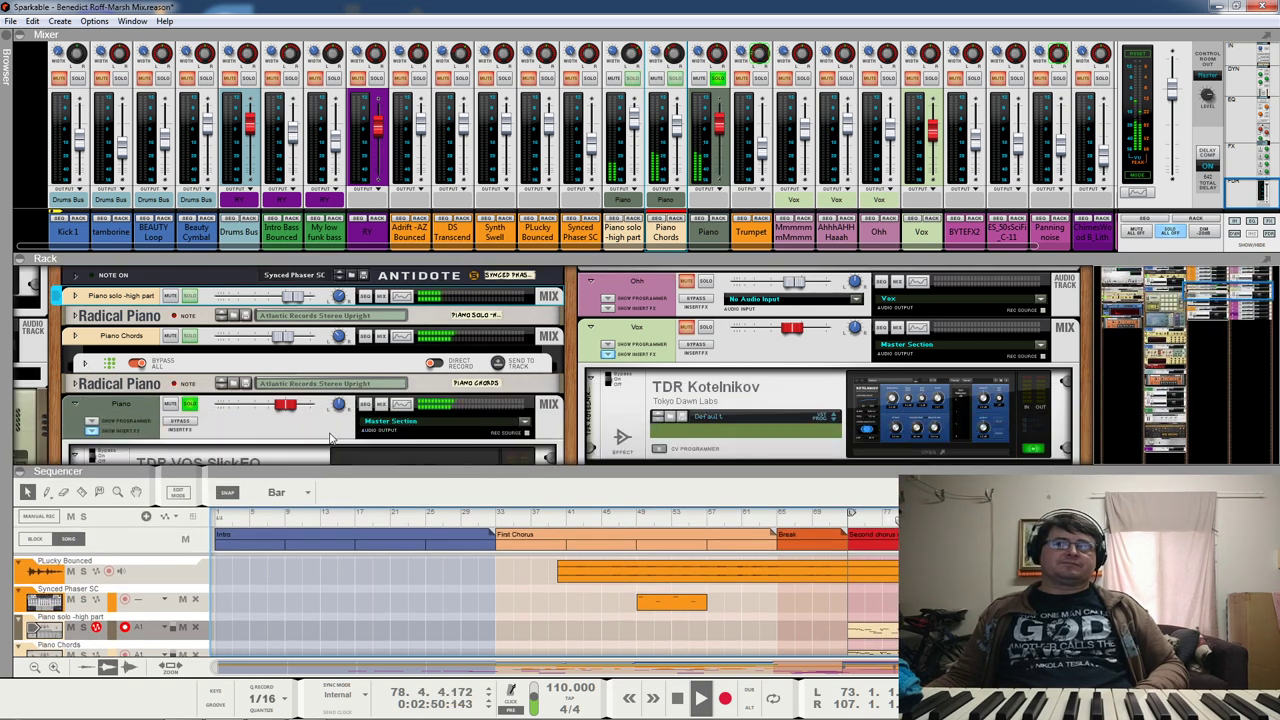
{"action": "scroll", "coordinate": [275, 393], "scroll_direction": "down", "scroll_amount": 2}
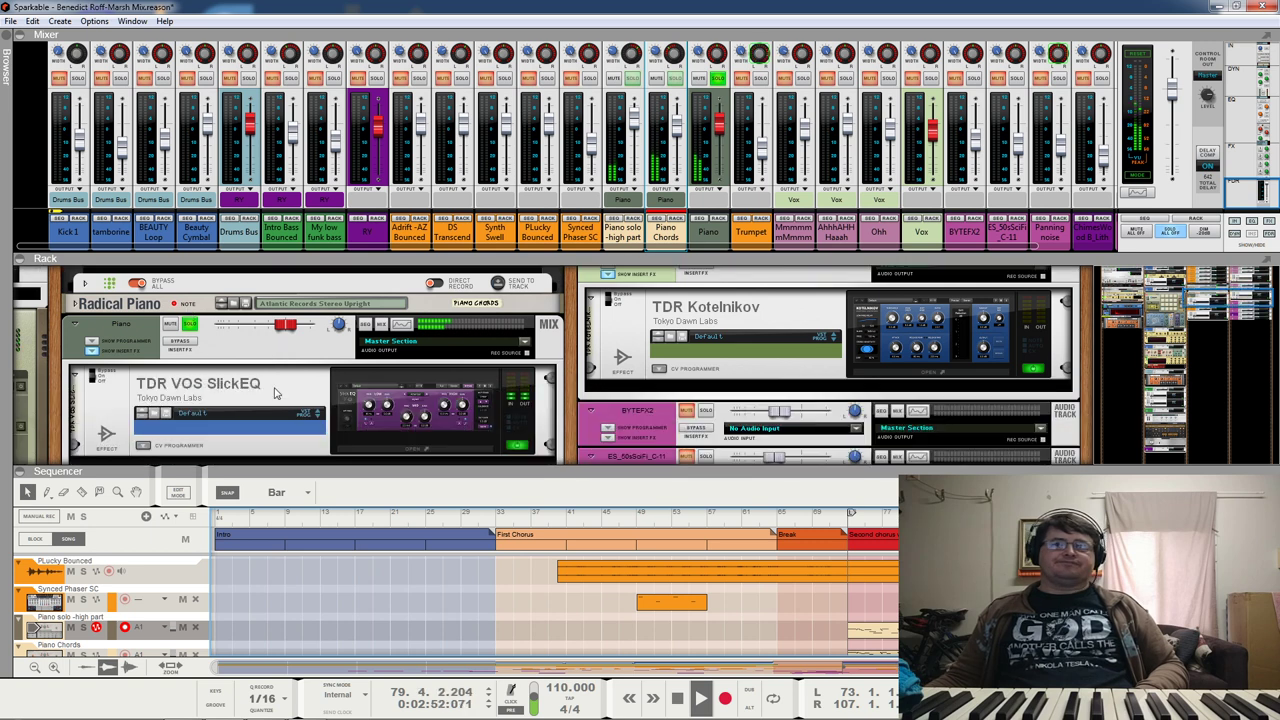
{"action": "scroll", "coordinate": [275, 393], "scroll_direction": "up", "scroll_amount": 3}
{"action": "scroll", "coordinate": [276, 393], "scroll_direction": "down", "scroll_amount": 4}
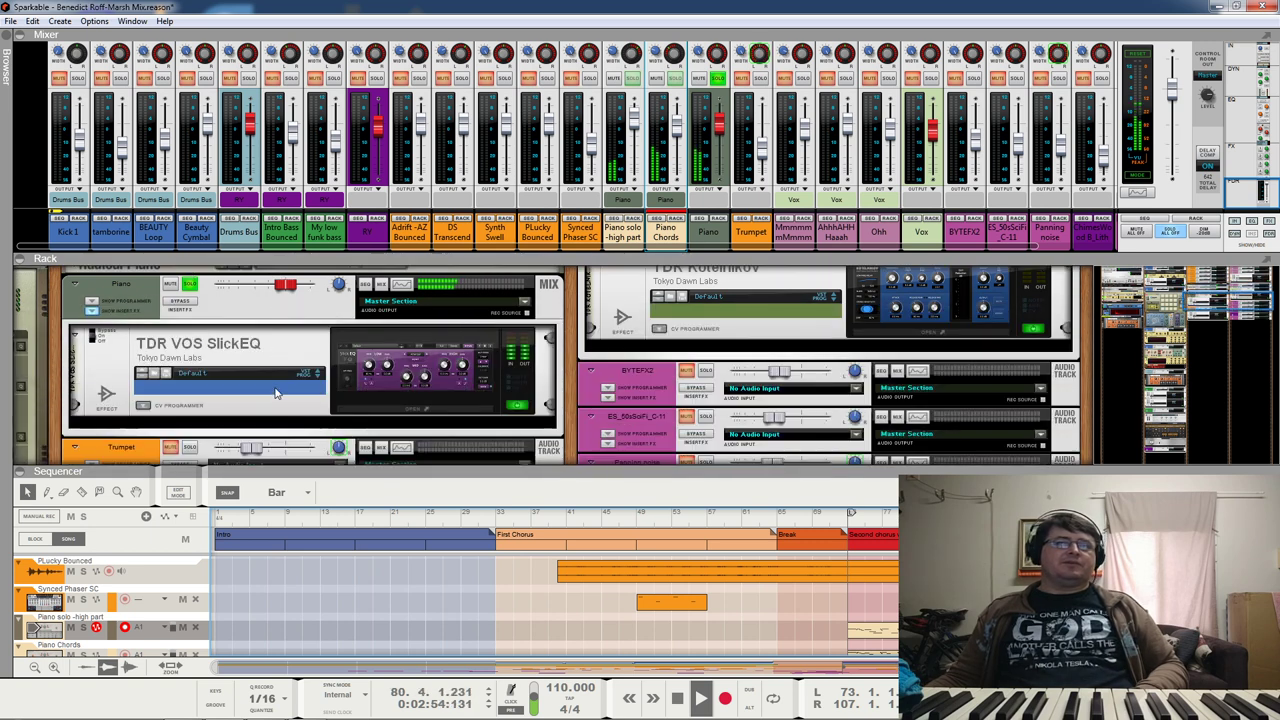
{"action": "left_click", "coordinate": [421, 376]}
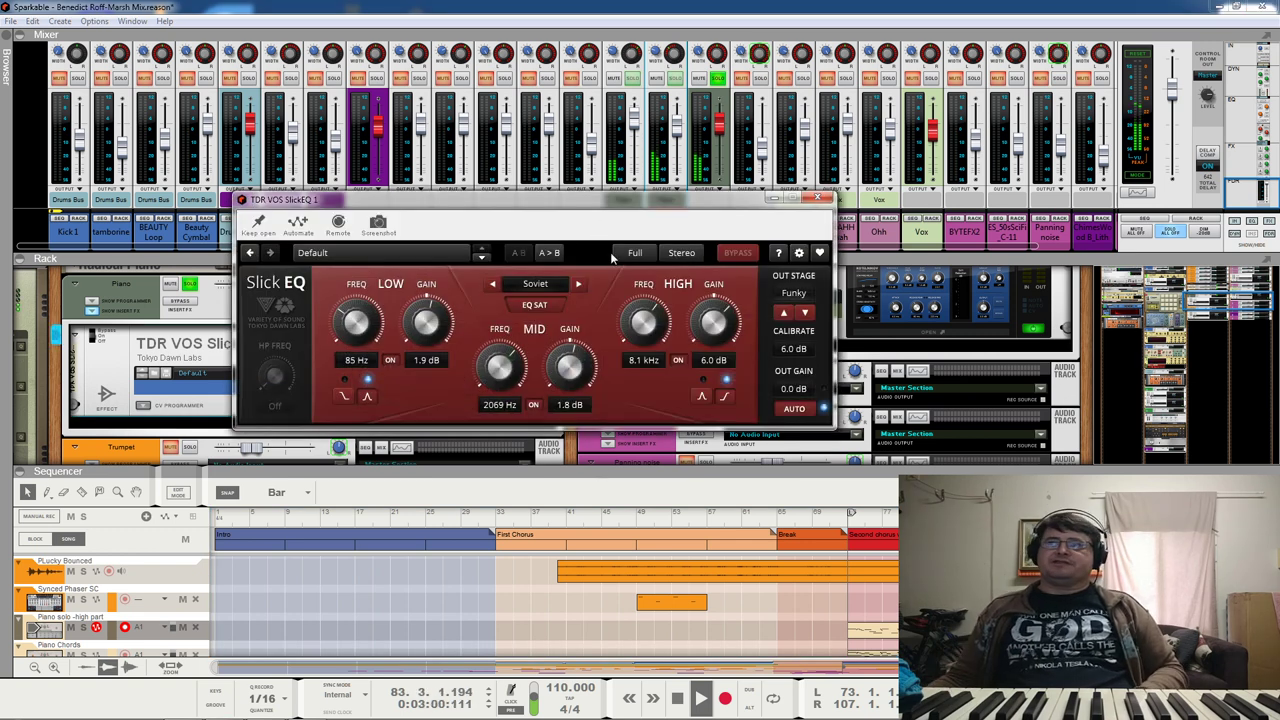
Step: Show the mixer's FX sends, then display the Piano bus in the Spectrum EQ with the SlickEQ window open below it
{"action": "left_click", "coordinate": [1266, 158]}
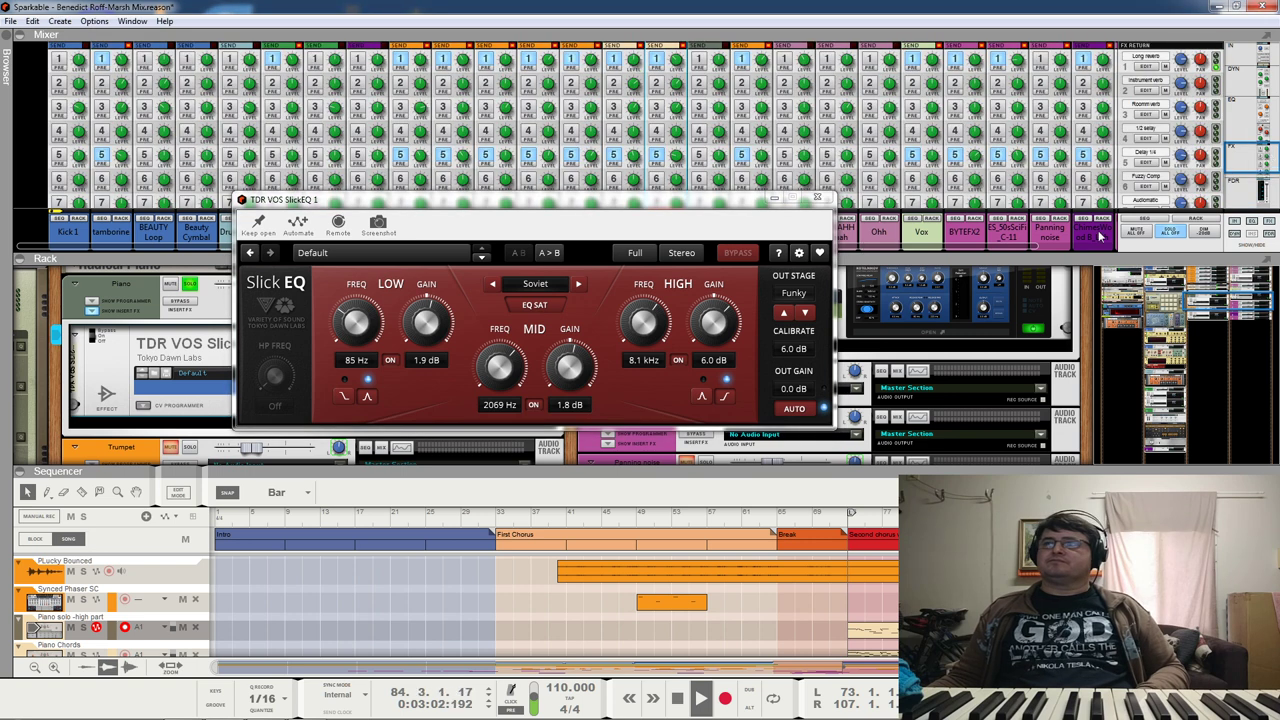
{"action": "key", "text": "F2"}
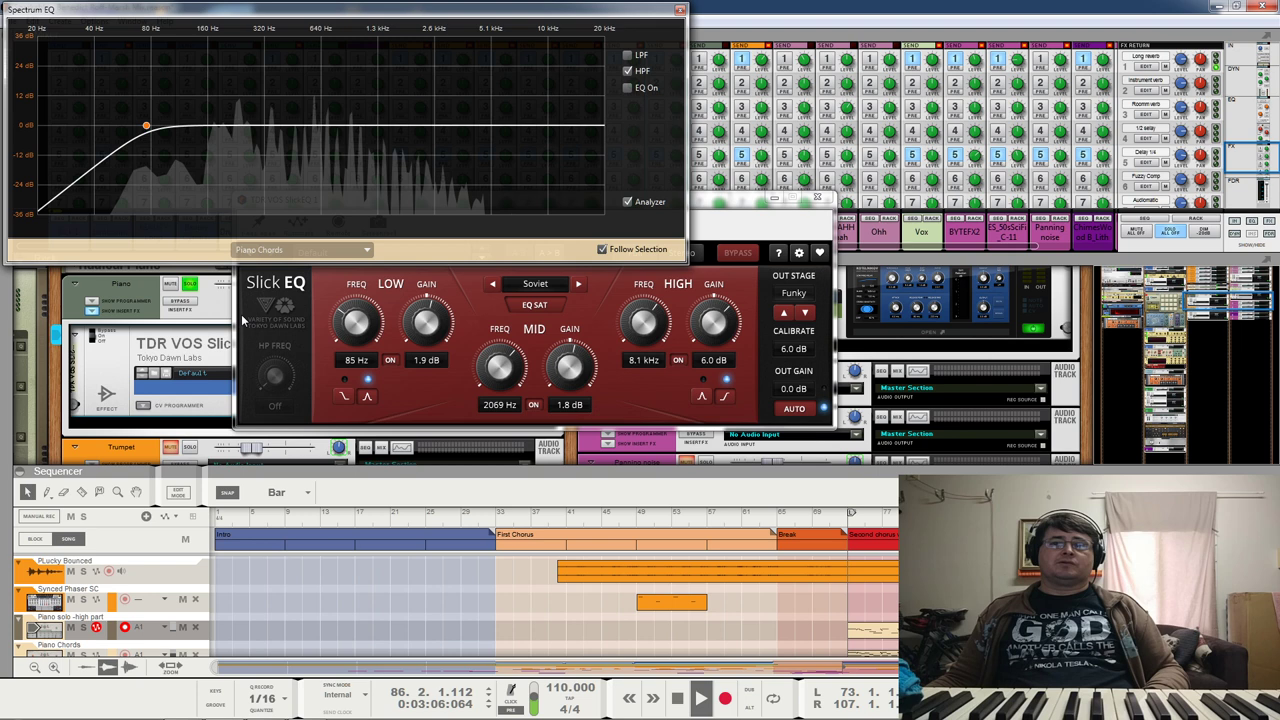
{"action": "left_click_drag", "start_coordinate": [750, 208], "coordinate": [741, 369]}
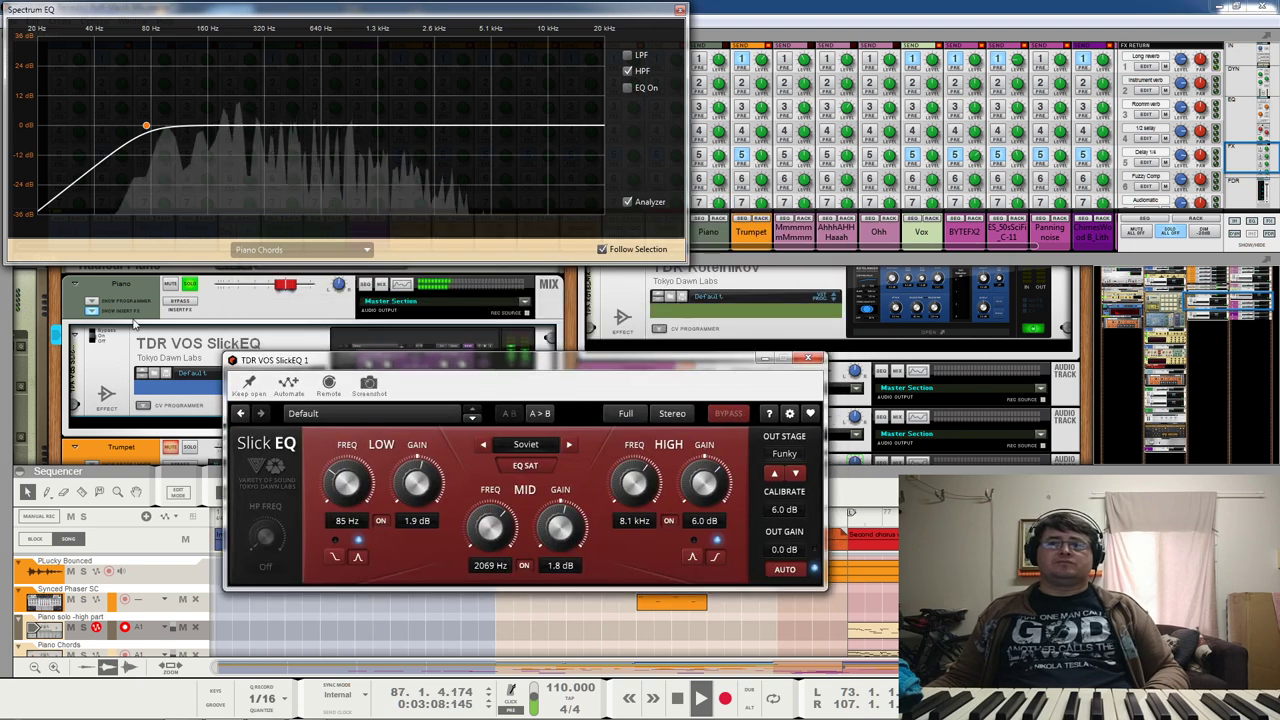
{"action": "left_click", "coordinate": [152, 289]}
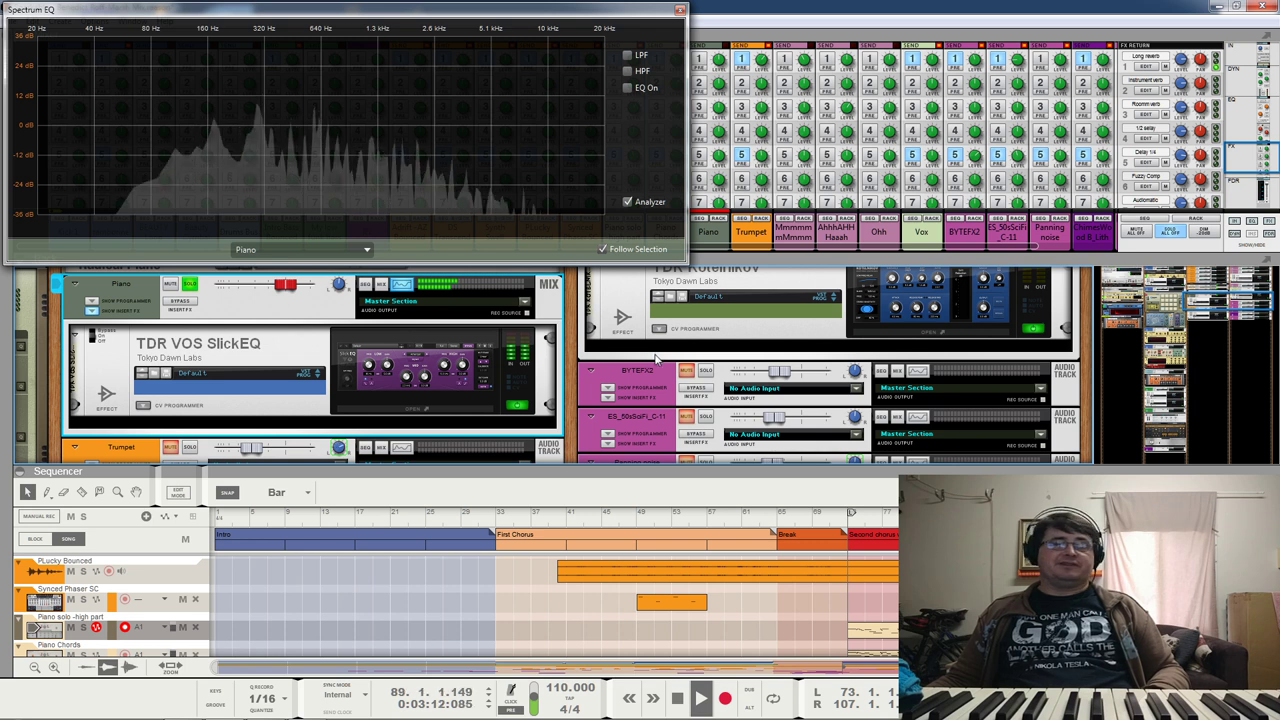
{"action": "scroll", "coordinate": [660, 340], "scroll_direction": "up", "scroll_amount": 2}
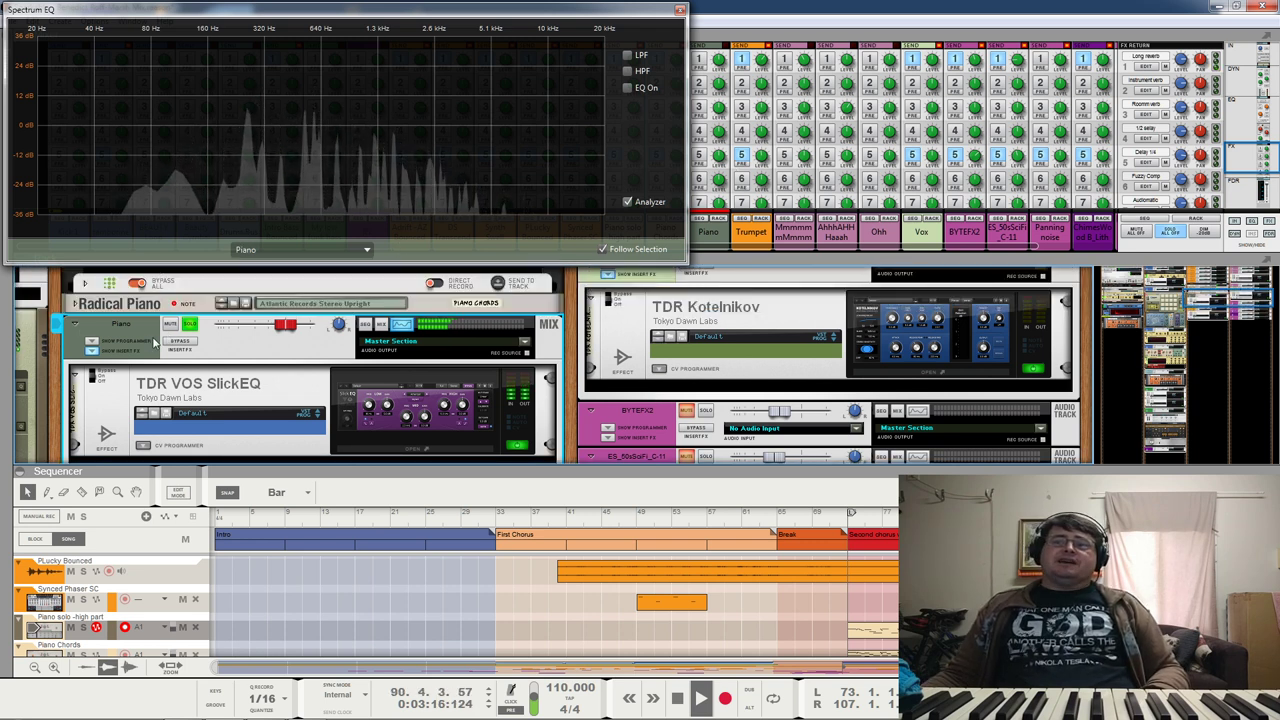
{"action": "left_click", "coordinate": [410, 449]}
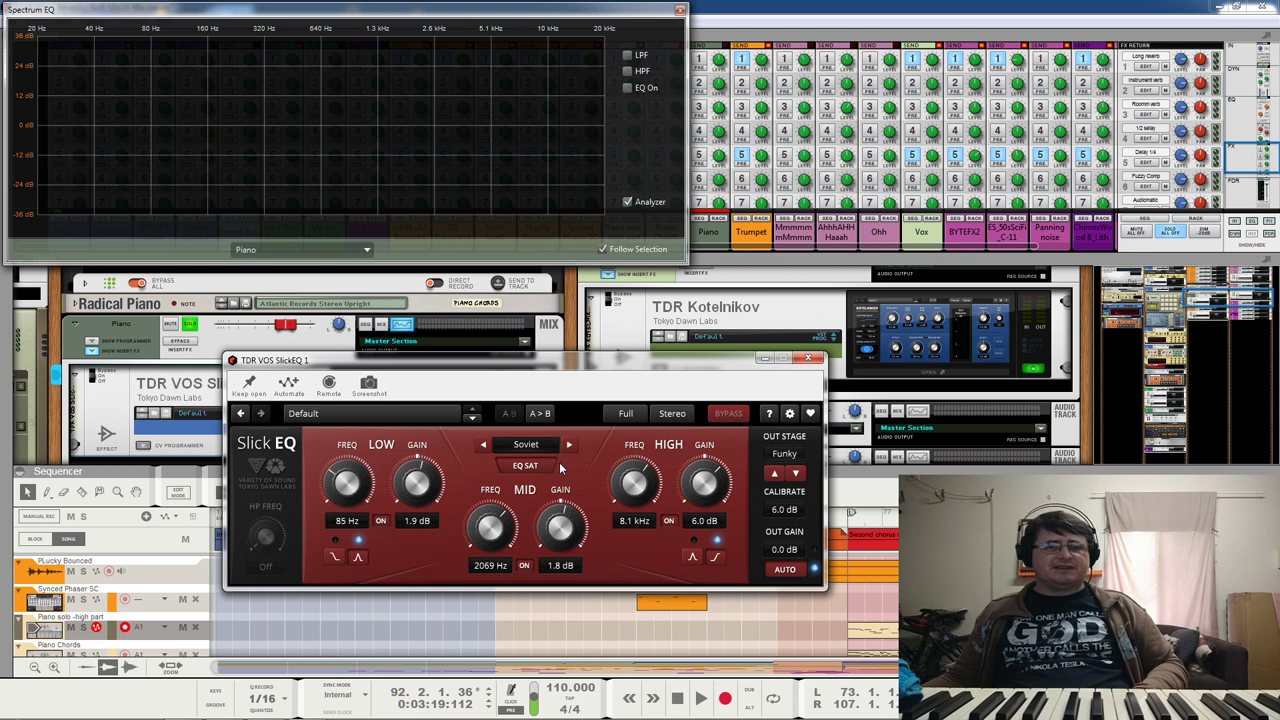
Step: Play the piano and switch SlickEQ's mid band off and on again to compare the sound
{"action": "key", "text": "space"}
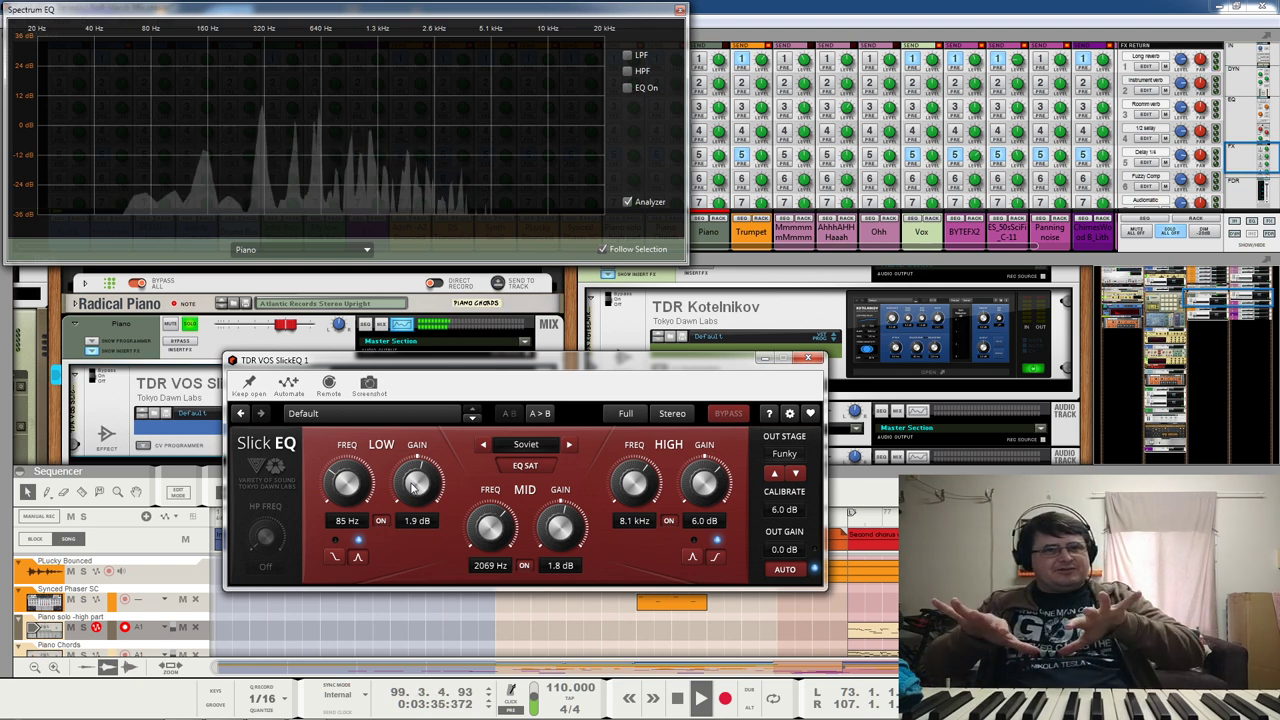
{"action": "left_click", "coordinate": [525, 566]}
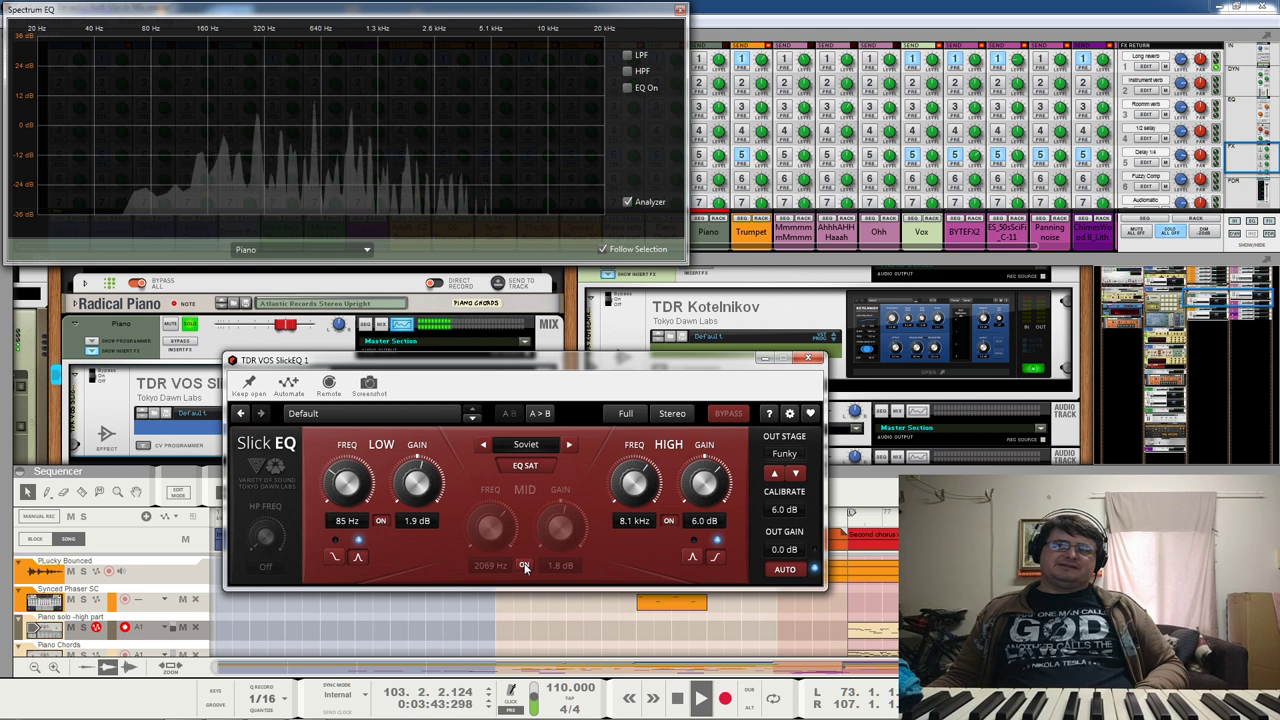
{"action": "left_click", "coordinate": [525, 566]}
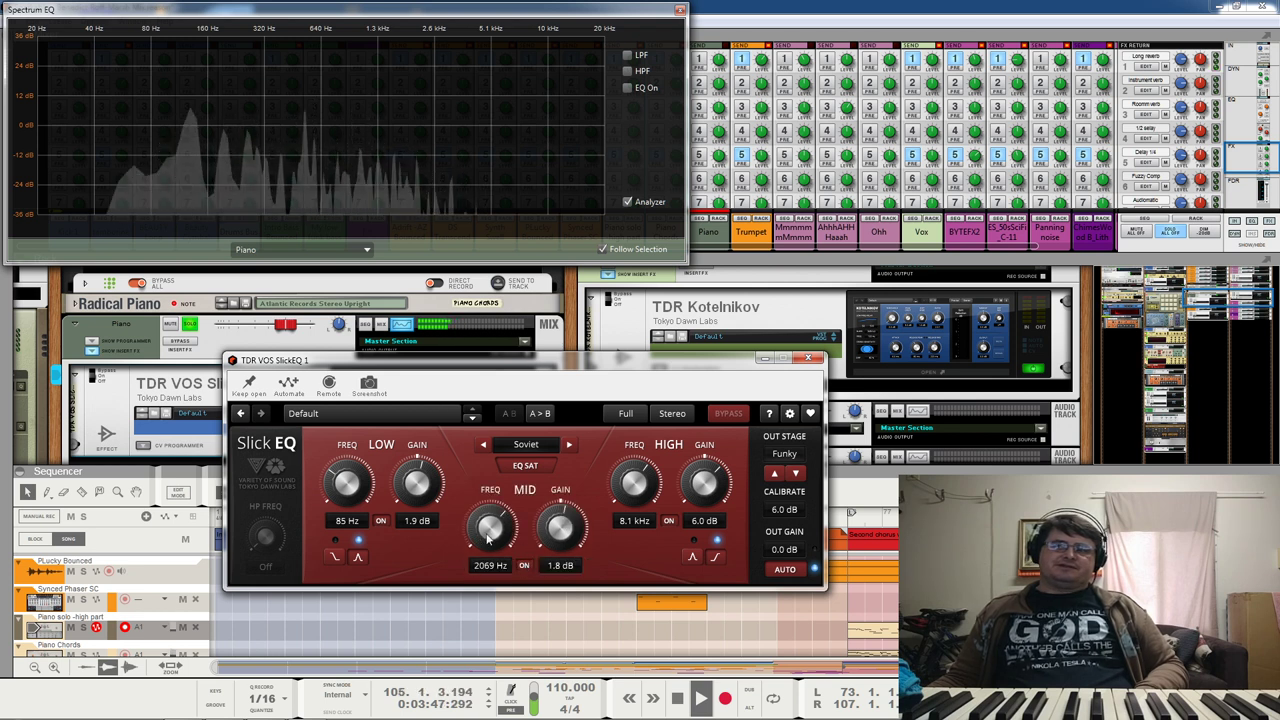
Step: Restart playback from the second chorus and switch off SlickEQ's high band
{"action": "key", "text": "space"}
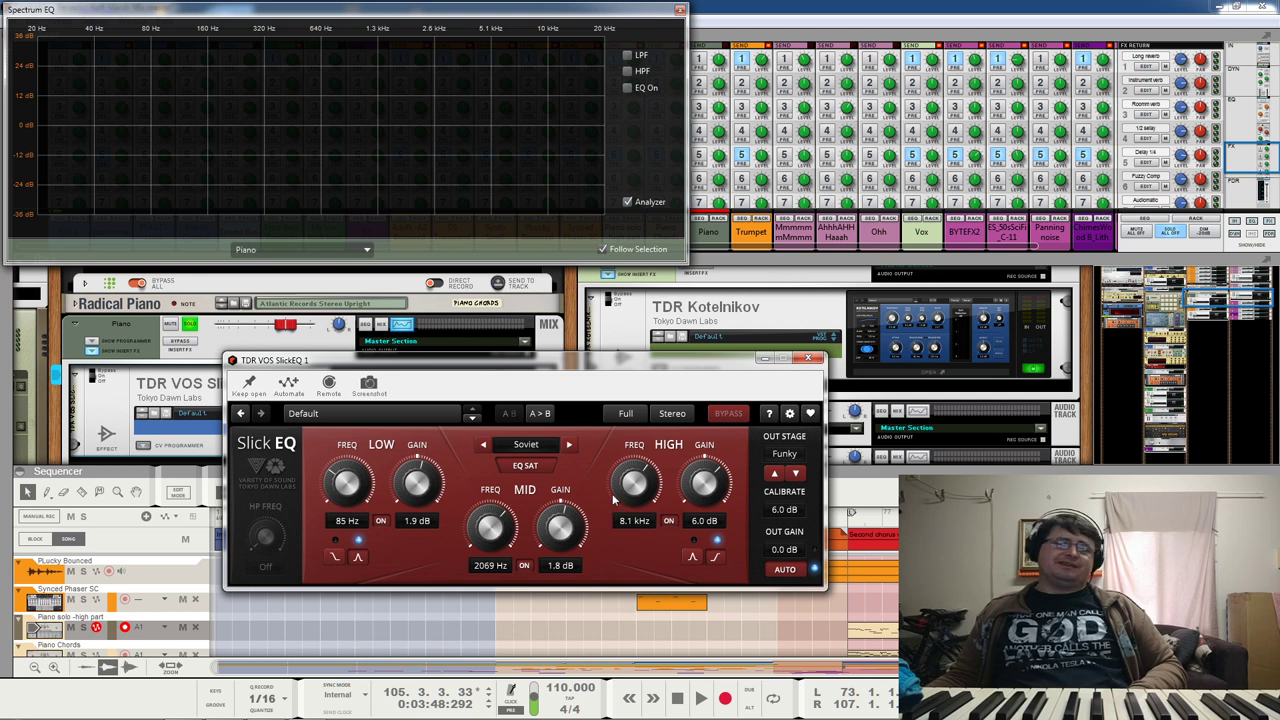
{"action": "key", "text": "space"}
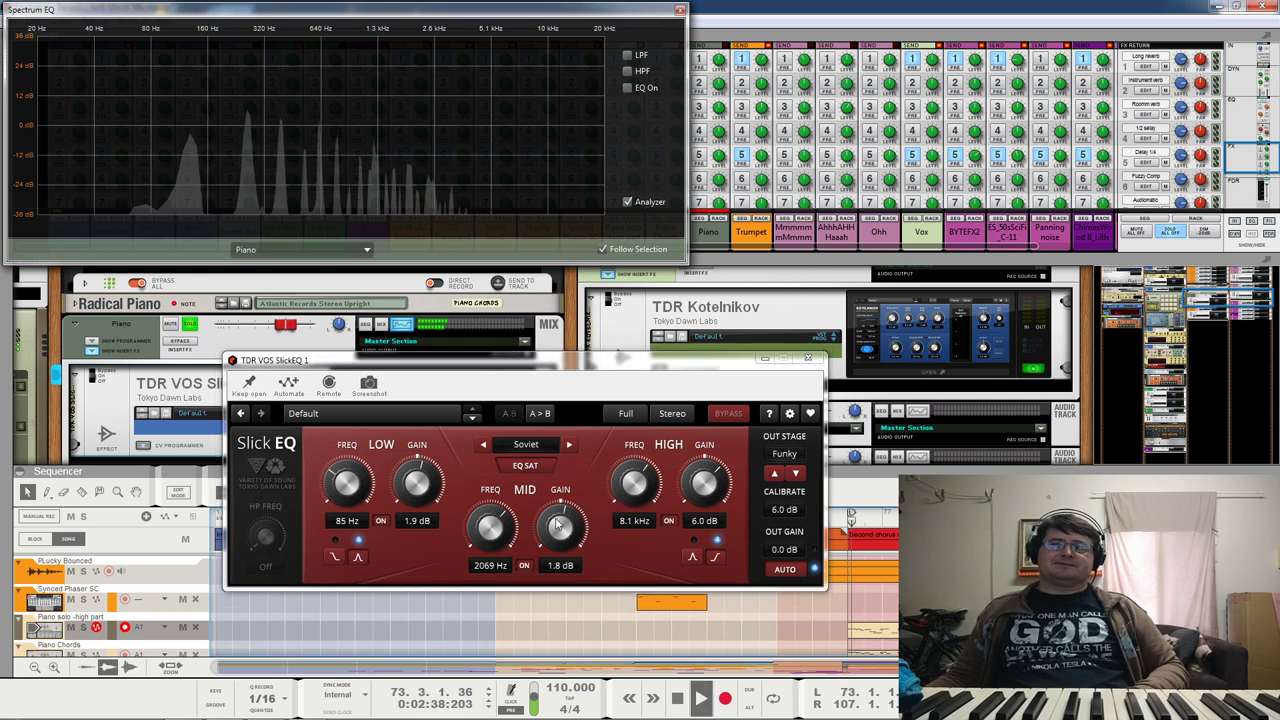
{"action": "left_click", "coordinate": [669, 520]}
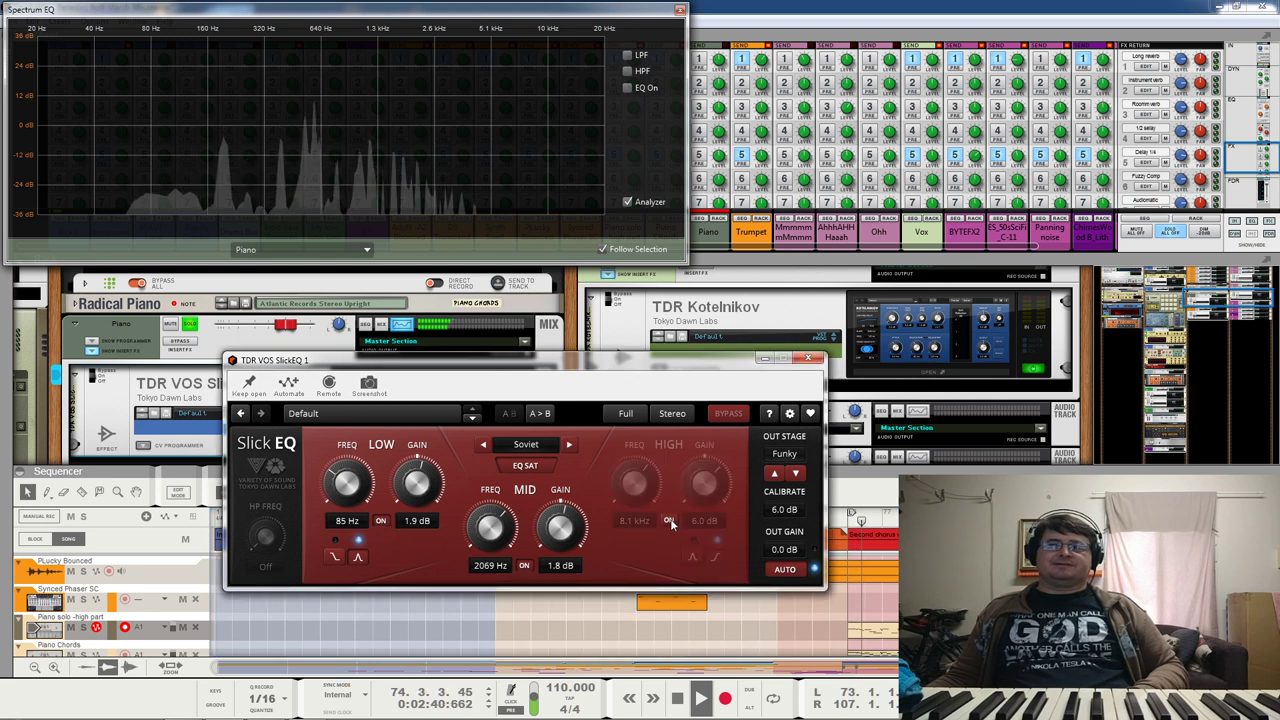
Step: Switch off SlickEQ's low and mid bands and play the piano with all three bands off
{"action": "left_click", "coordinate": [380, 521]}
{"action": "left_click", "coordinate": [523, 566]}
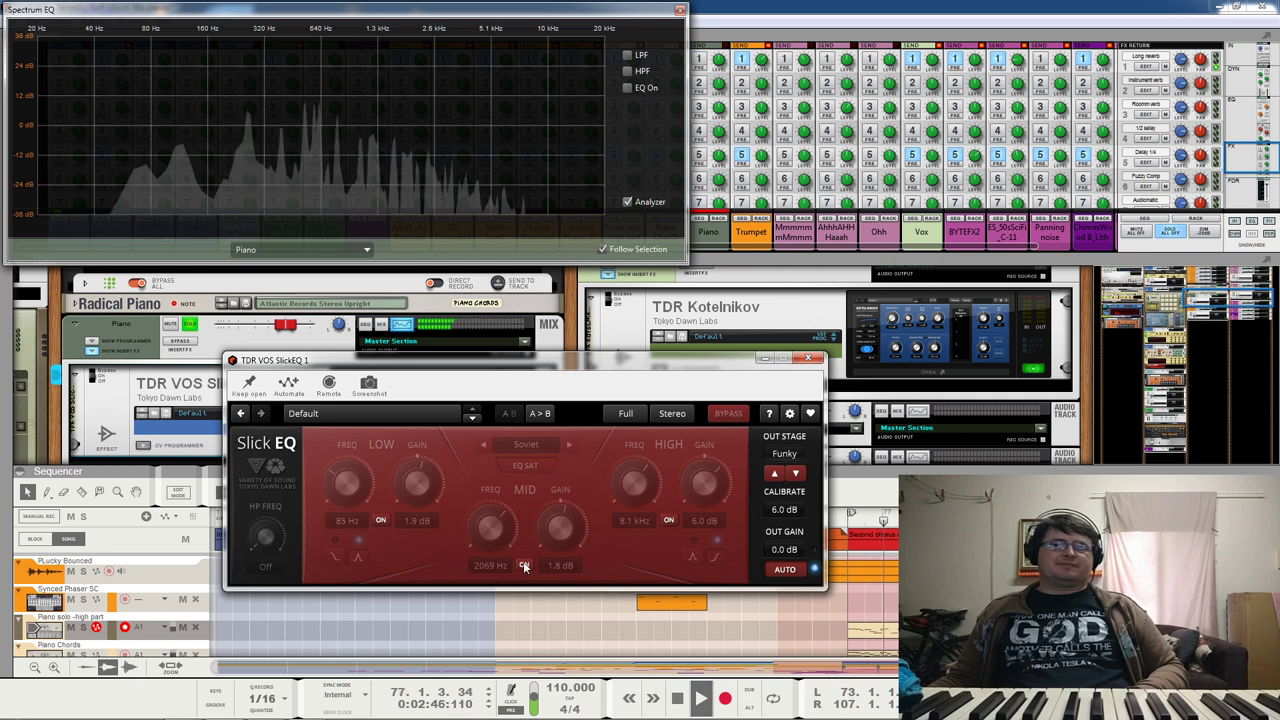
{"action": "left_click", "coordinate": [524, 566]}
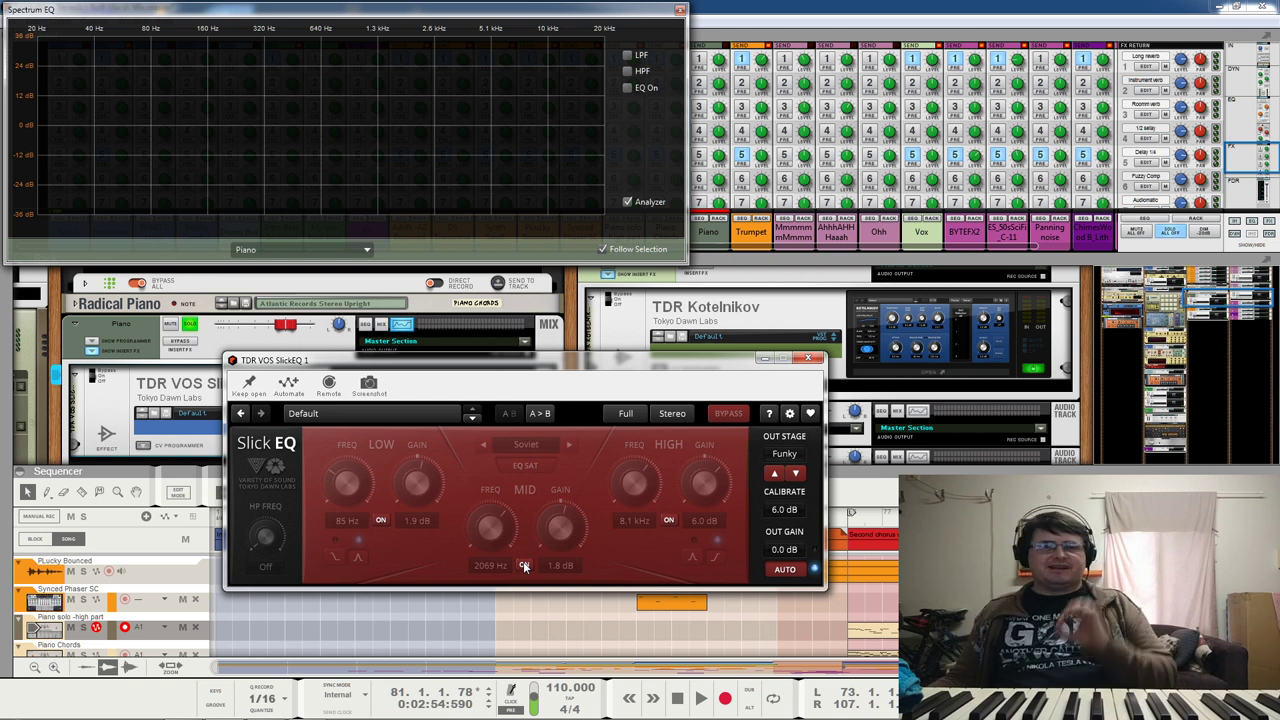
{"action": "left_click", "coordinate": [529, 567]}
{"action": "key", "text": "space"}
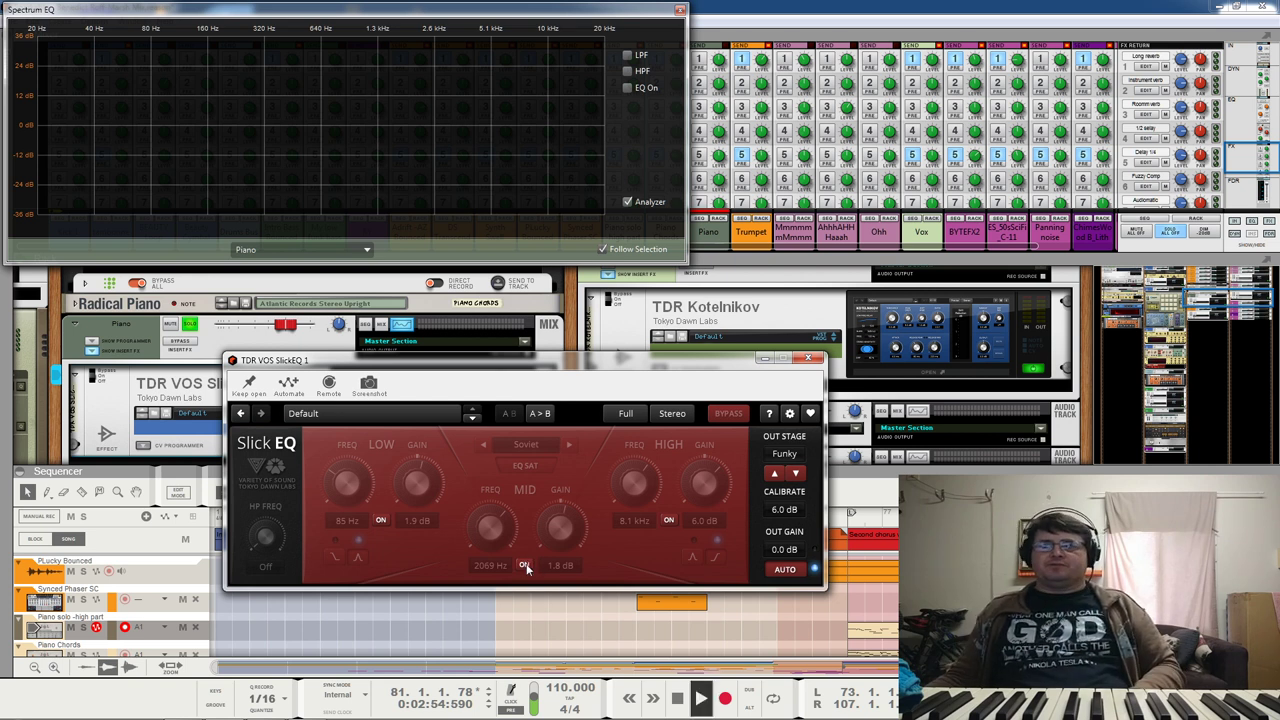
Step: Toggle SlickEQ's low band during playback to compare the piano with and without it, leaving the band on
{"action": "left_click", "coordinate": [379, 521]}
{"action": "left_click", "coordinate": [380, 522]}
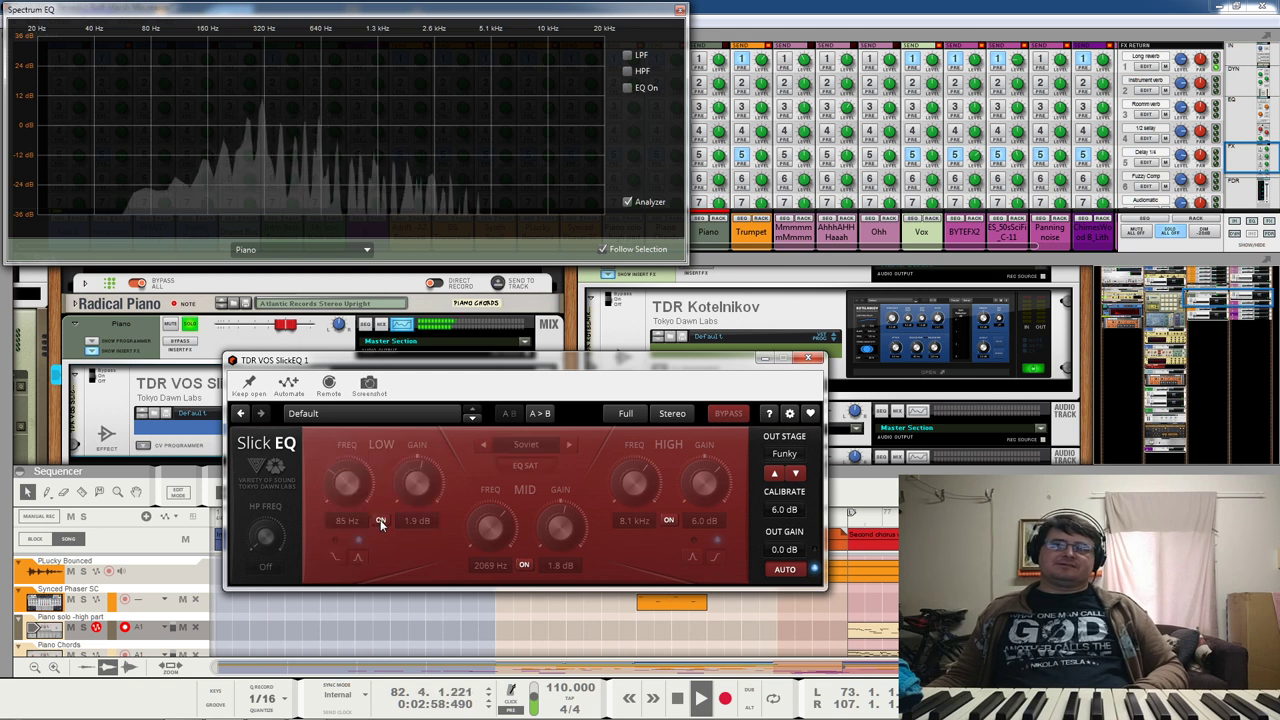
{"action": "left_click", "coordinate": [380, 522]}
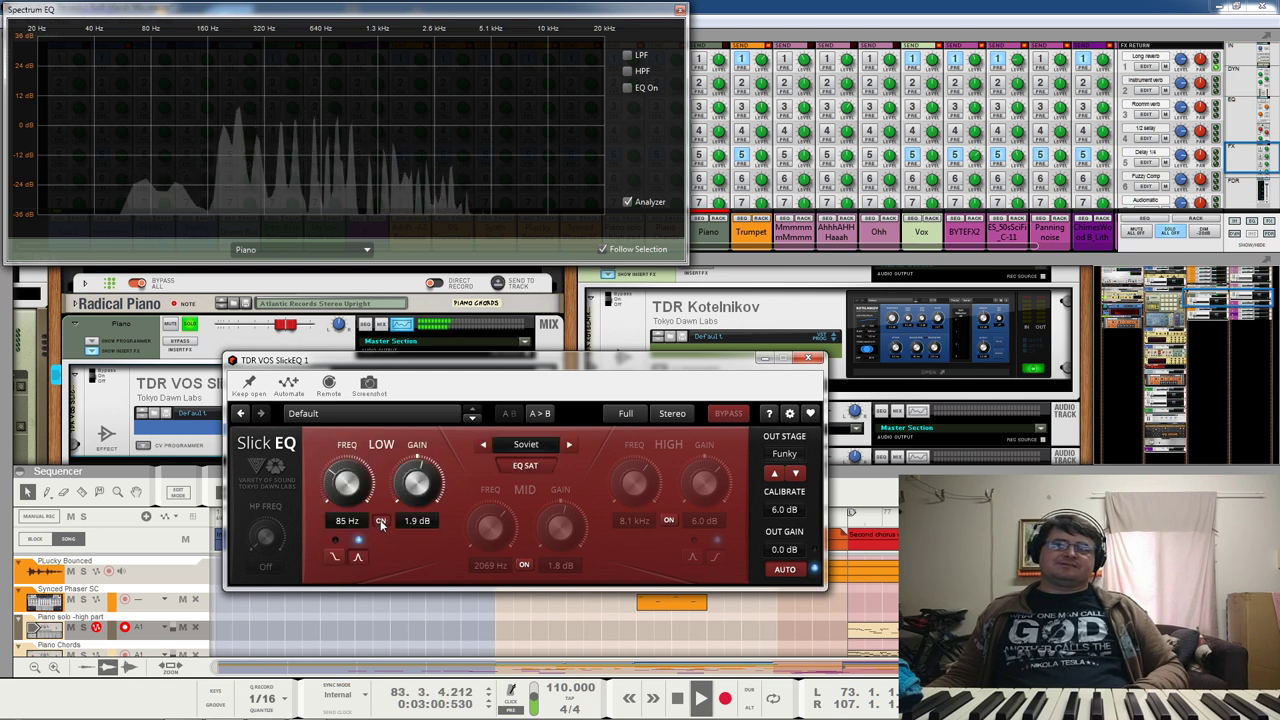
{"action": "left_click", "coordinate": [380, 522]}
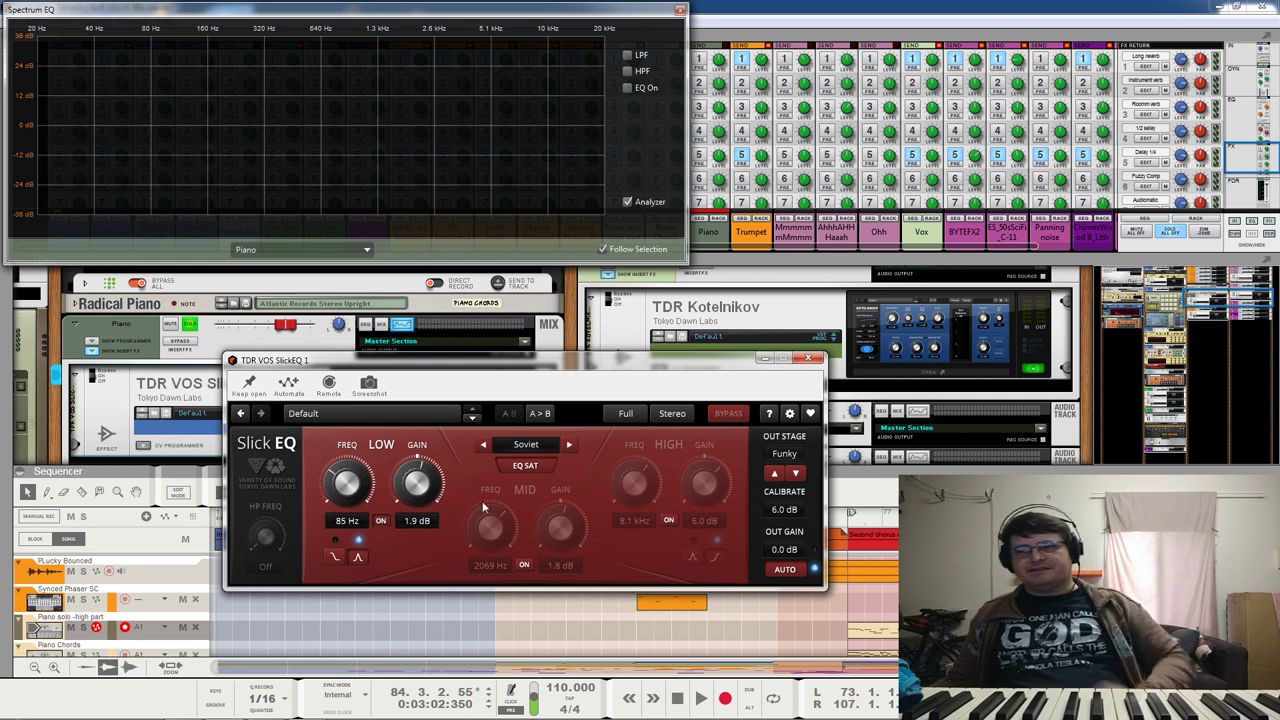
Step: Switch SlickEQ's high and mid bands back on, playing the piano to hear what each one adds
{"action": "left_click", "coordinate": [668, 520]}
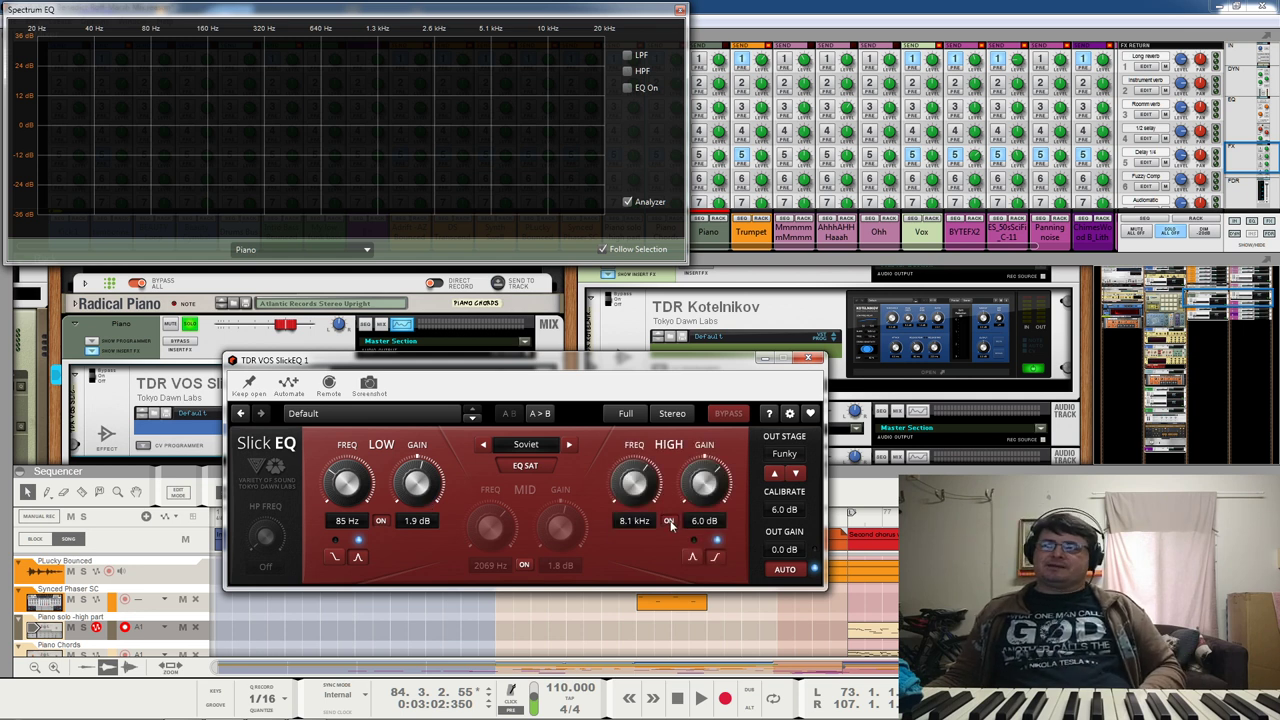
{"action": "key", "text": "space"}
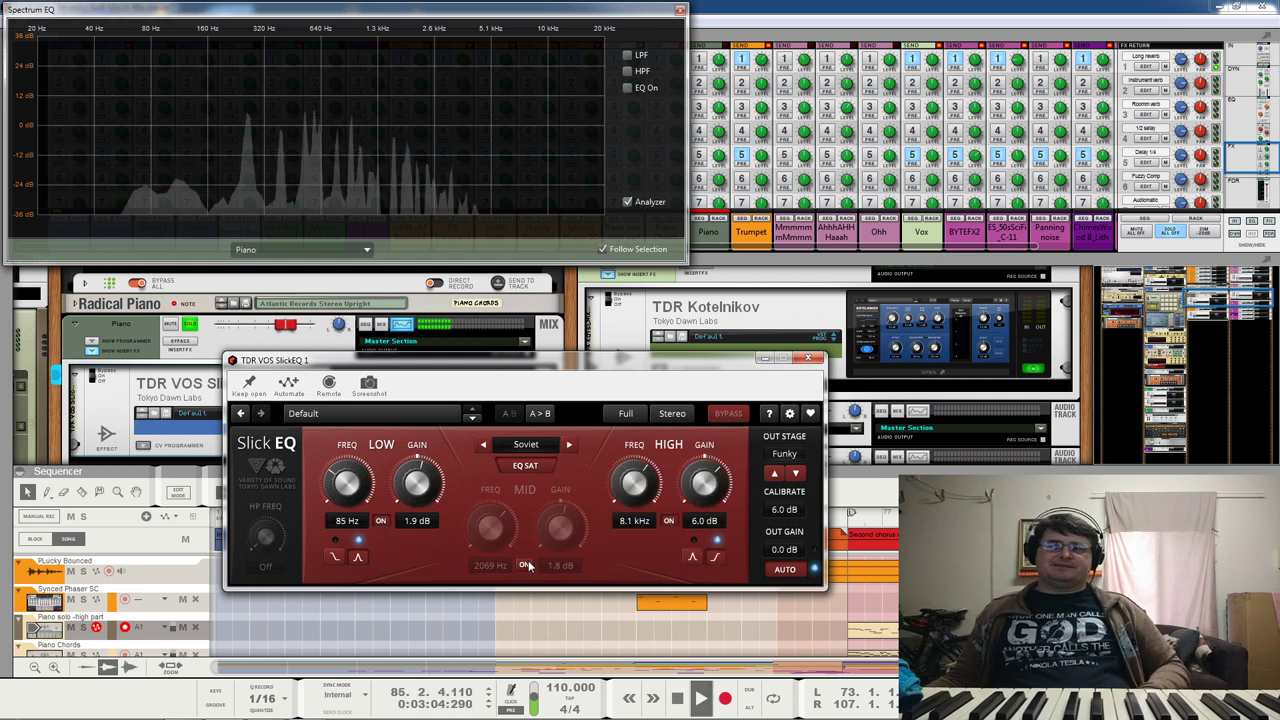
{"action": "key", "text": "space"}
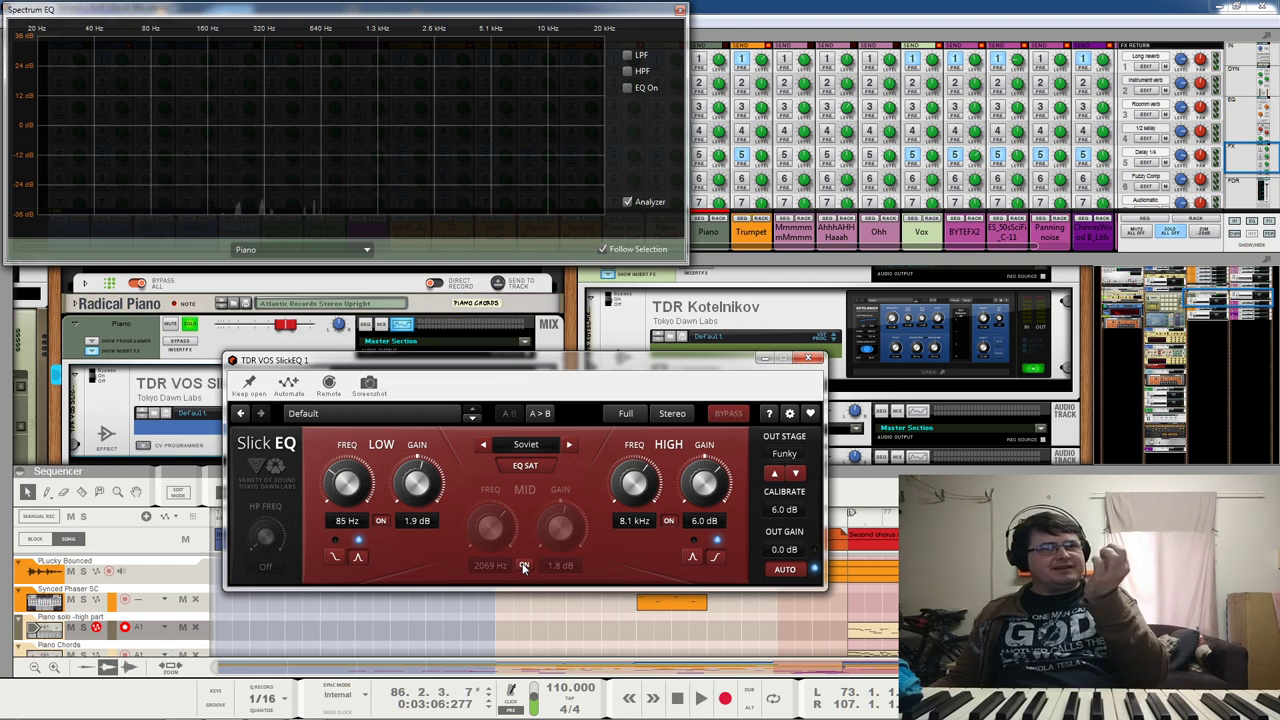
{"action": "left_click", "coordinate": [523, 566]}
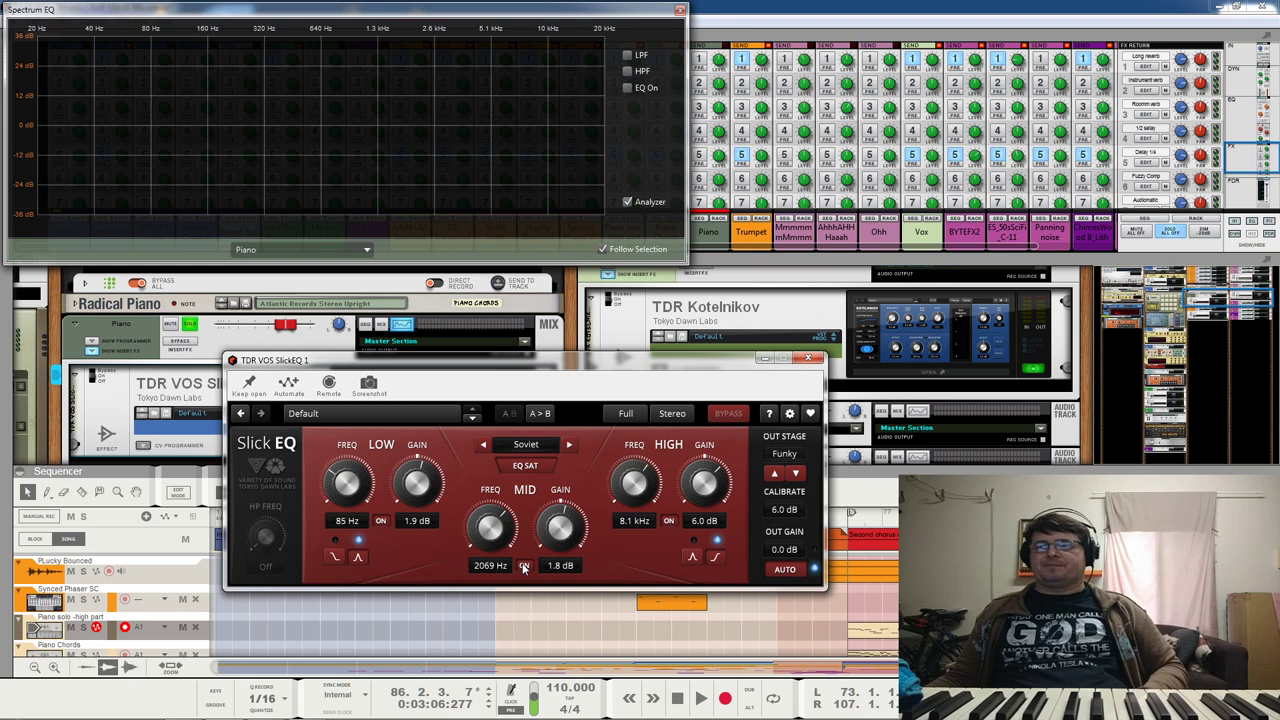
{"action": "key", "text": "space"}
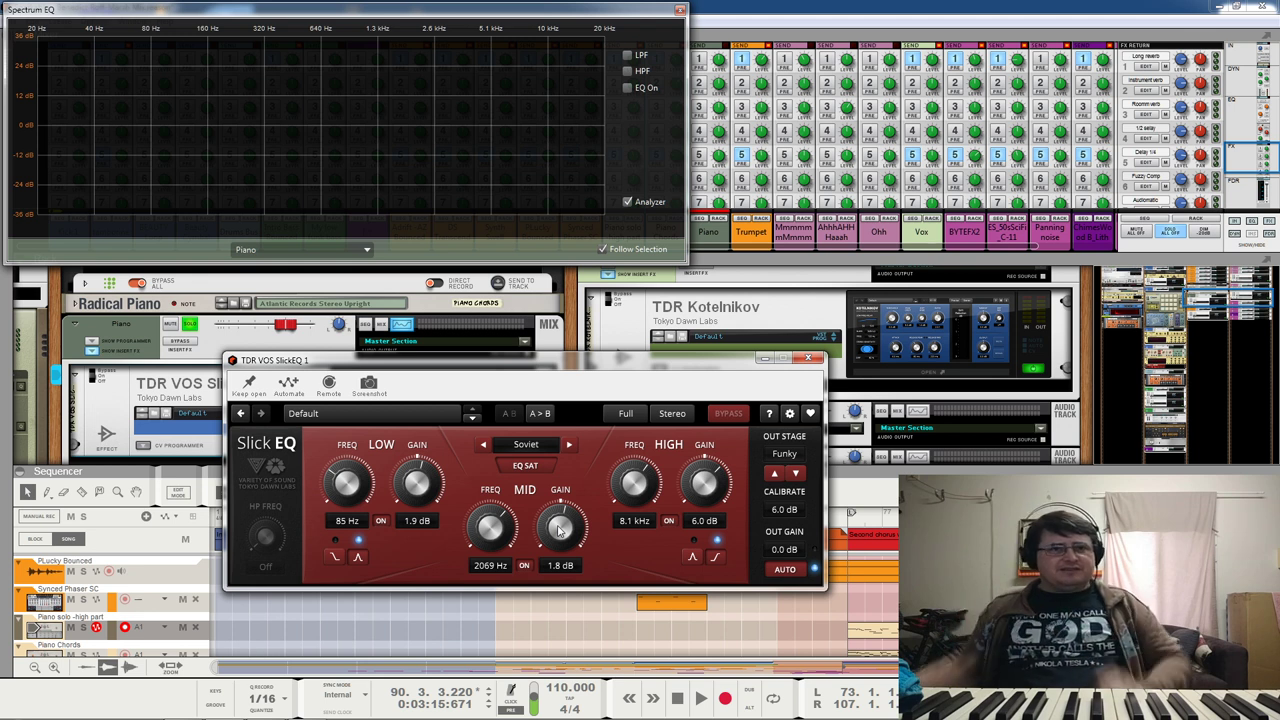
Step: Play the piano while cycling SlickEQ's EQ model through American and British and back around to Soviet
{"action": "key", "text": "space"}
{"action": "left_click", "coordinate": [570, 446]}
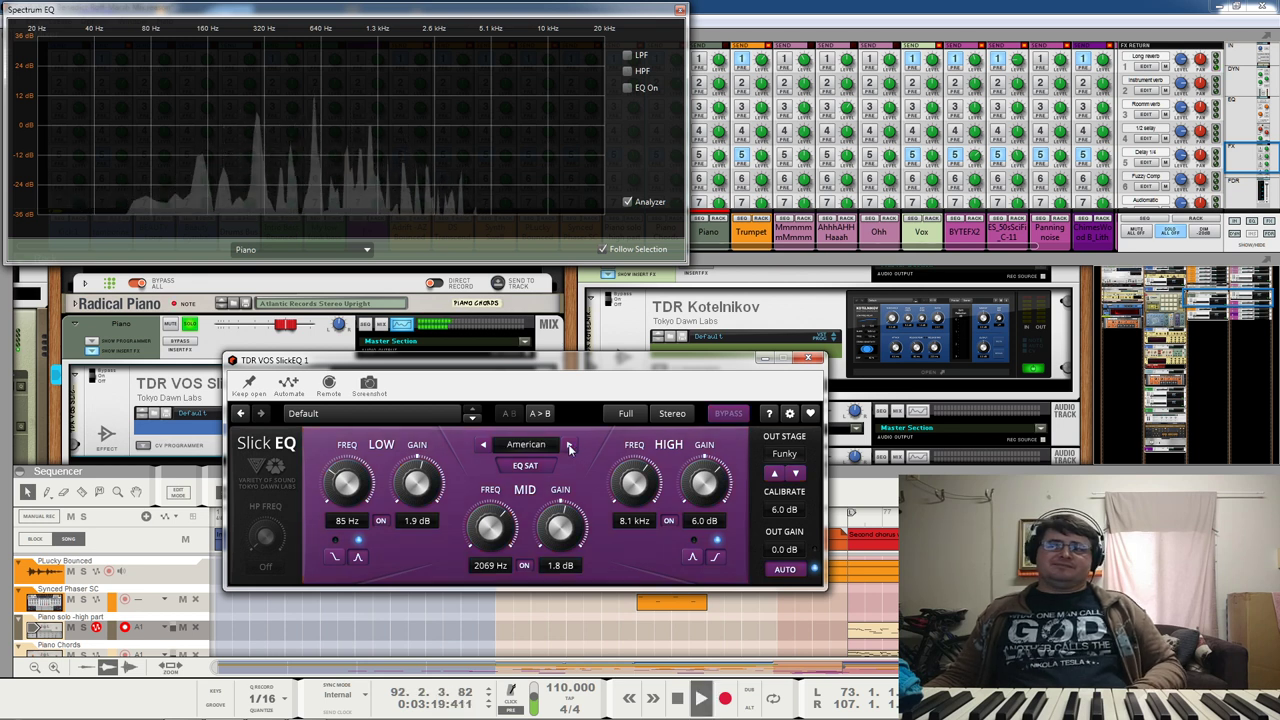
{"action": "left_click", "coordinate": [570, 446]}
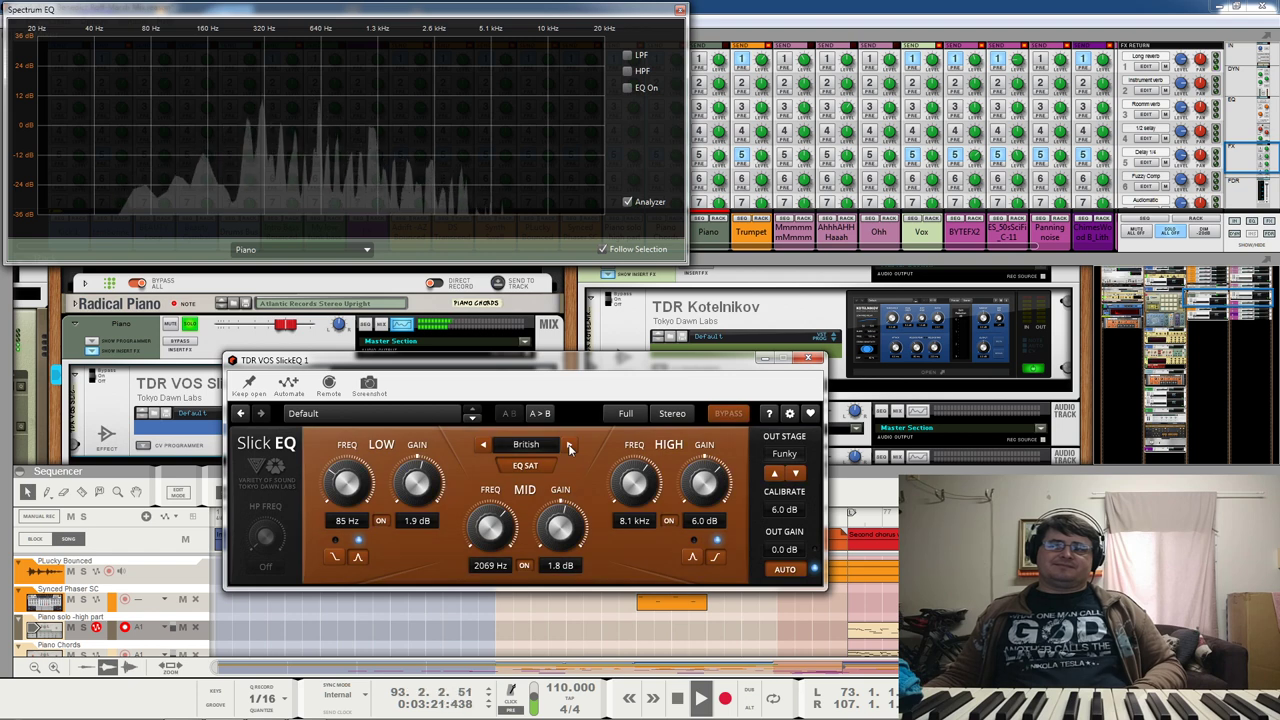
{"action": "left_click", "coordinate": [570, 446]}
{"action": "left_click", "coordinate": [570, 446]}
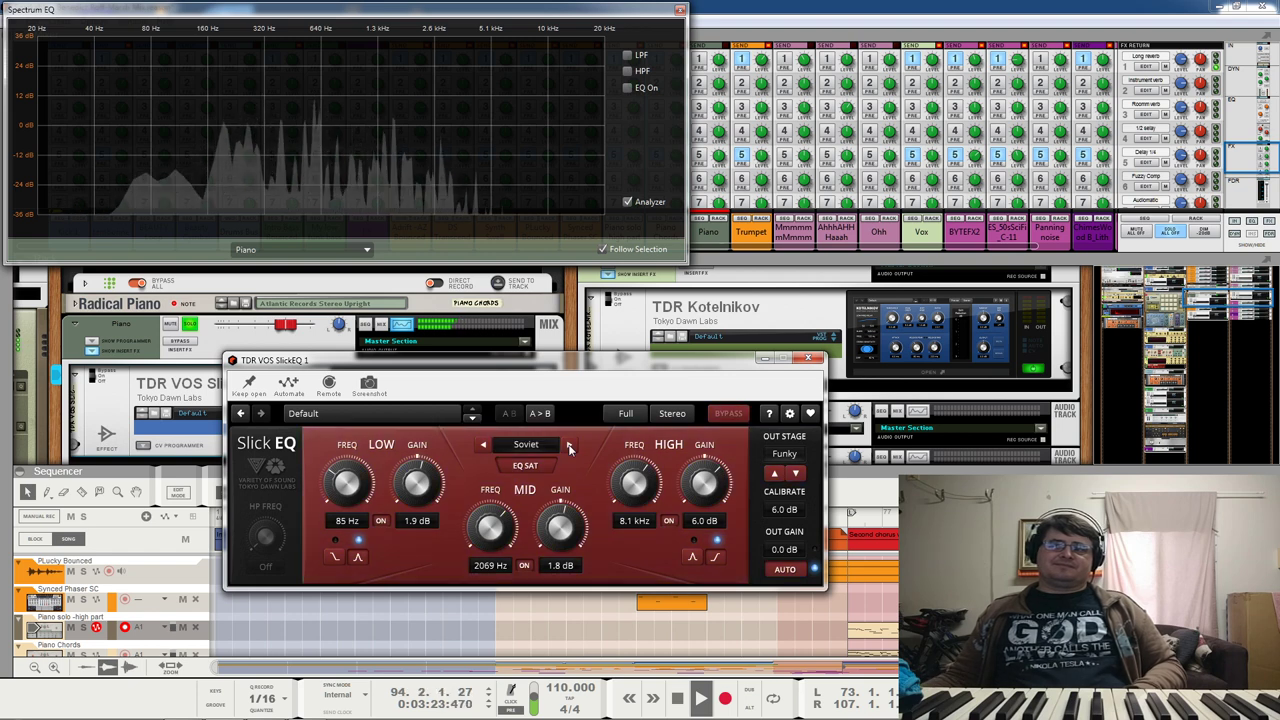
{"action": "key", "text": "space"}
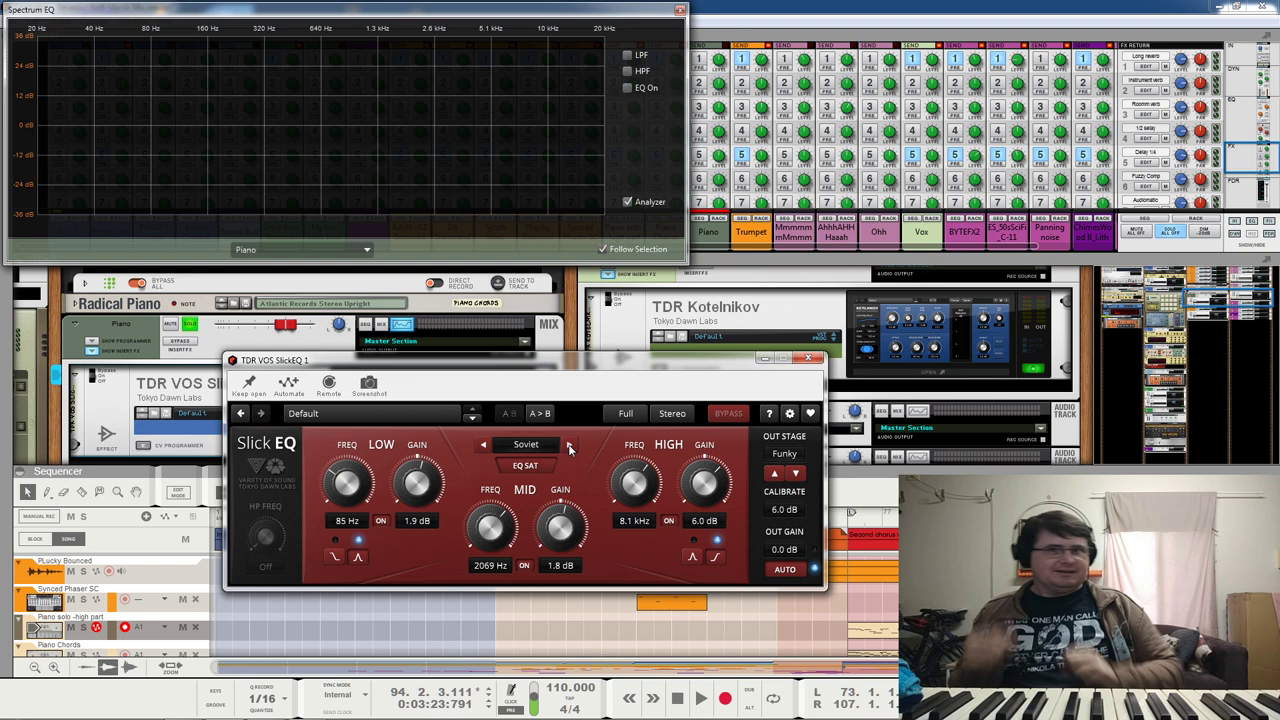
Step: Close the SlickEQ and Spectrum EQ windows and set the playback position to the second chorus at bar 73
{"action": "left_click", "coordinate": [808, 358]}
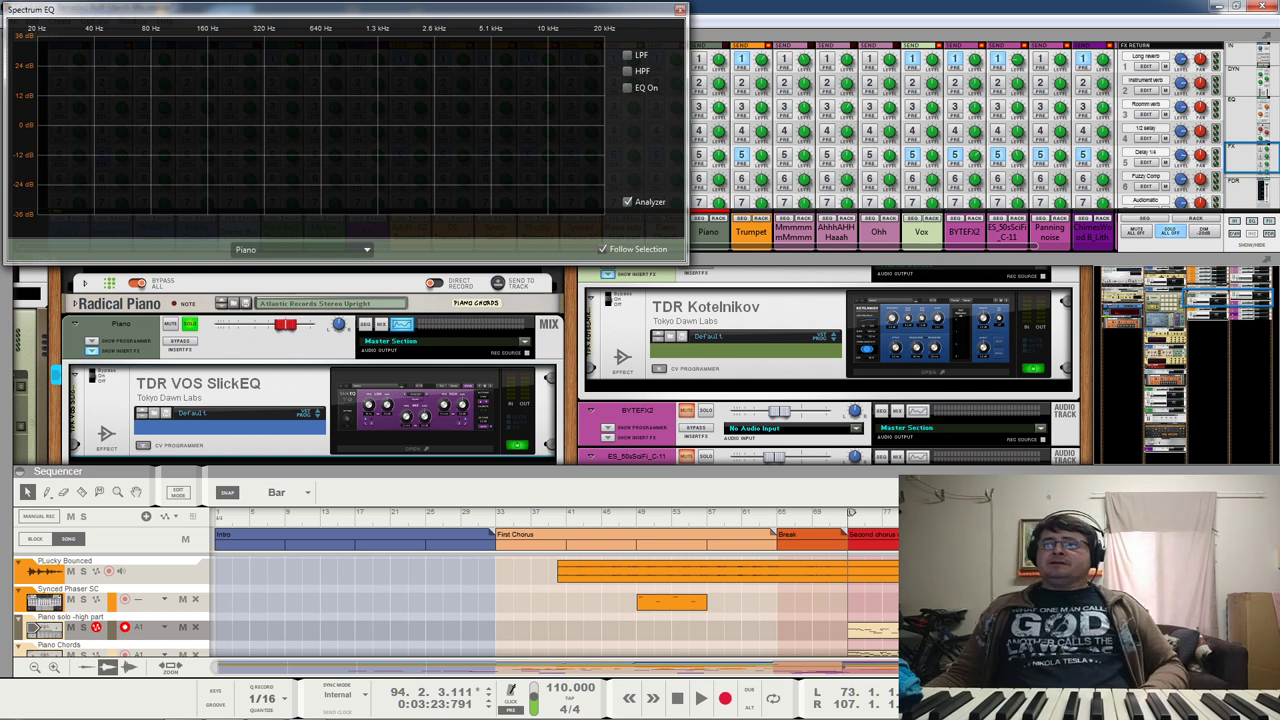
{"action": "left_click", "coordinate": [849, 515]}
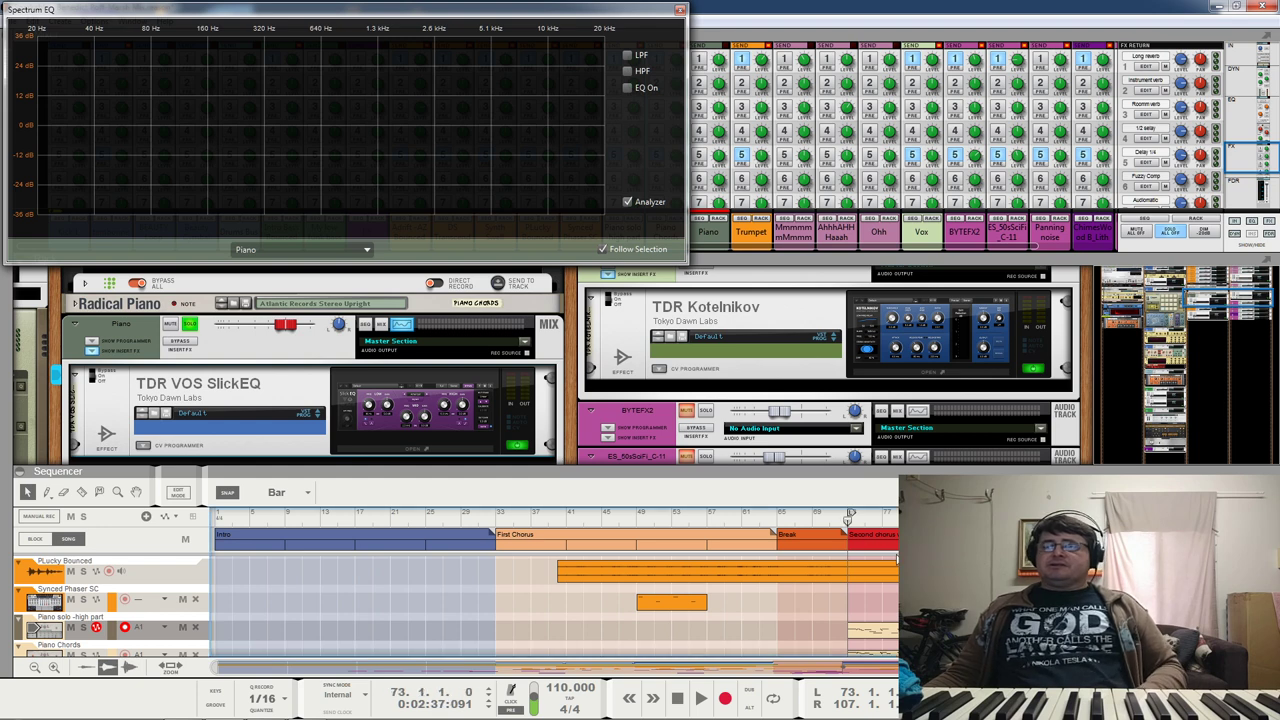
{"action": "left_click", "coordinate": [680, 10]}
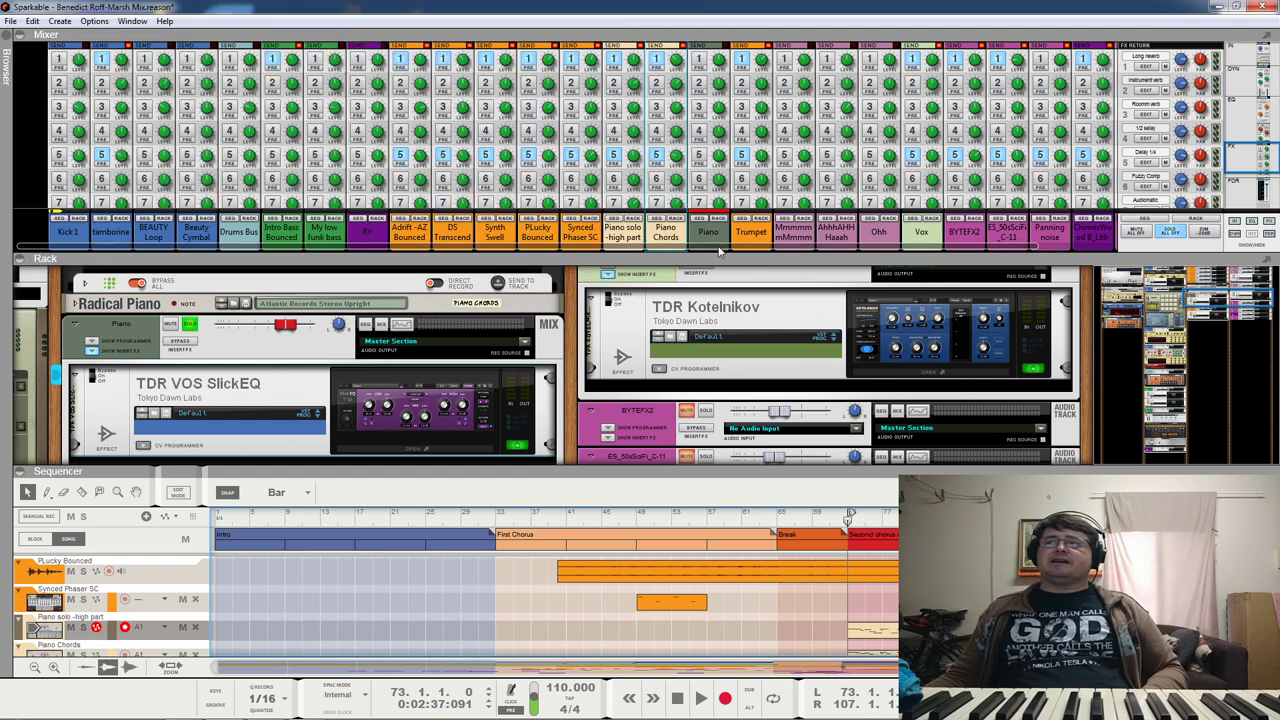
Step: Take the Piano bus out of solo and mute the Synced Phaser SC, PLucky Bounced, Synth Swell, DS Transcend, Adrift -AZ Bounced and RY channels
{"action": "scroll", "coordinate": [907, 197], "scroll_direction": "down", "scroll_amount": 5}
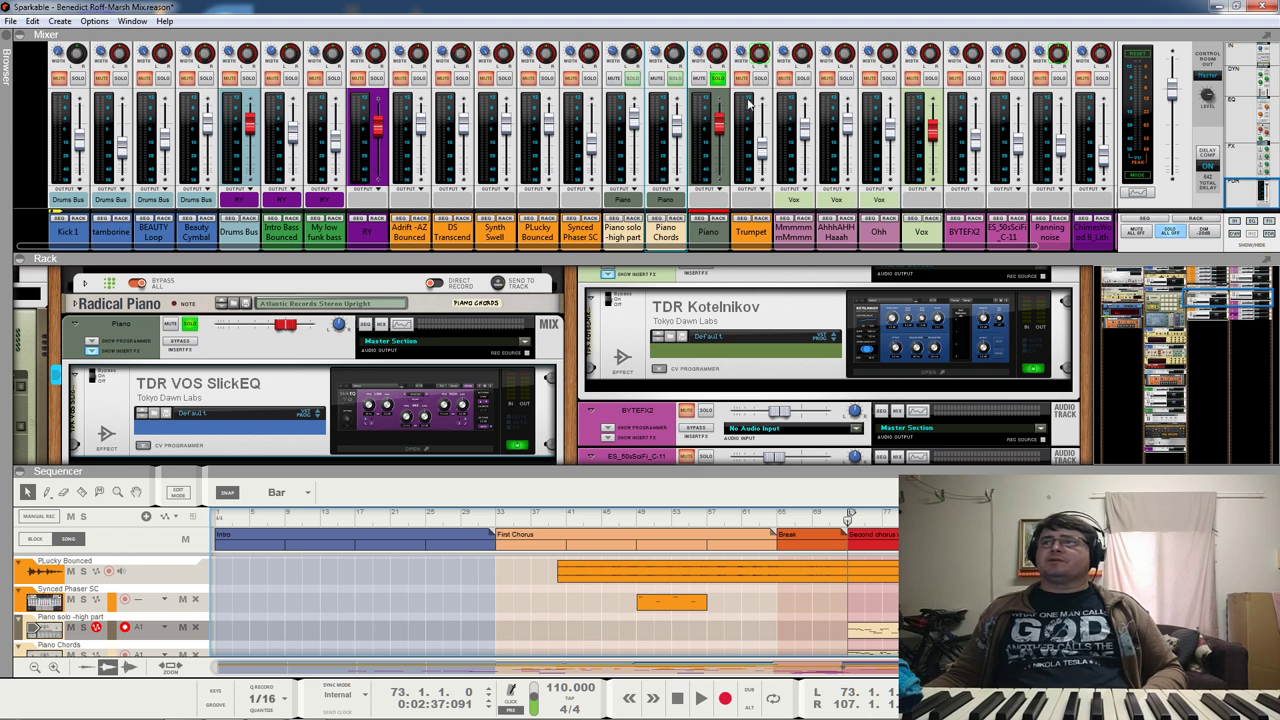
{"action": "left_click", "coordinate": [716, 79]}
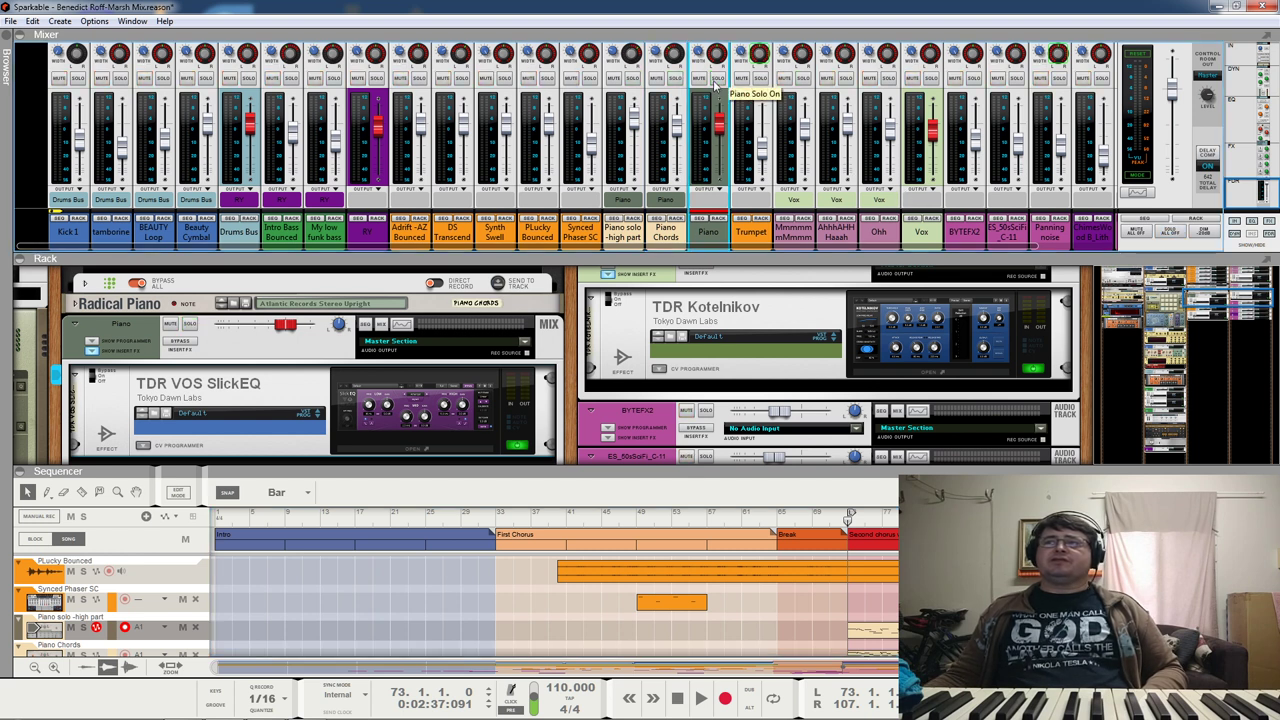
{"action": "left_click", "coordinate": [572, 78]}
{"action": "left_click", "coordinate": [528, 78]}
{"action": "left_click", "coordinate": [486, 78]}
{"action": "left_click", "coordinate": [443, 78]}
{"action": "left_click", "coordinate": [400, 78]}
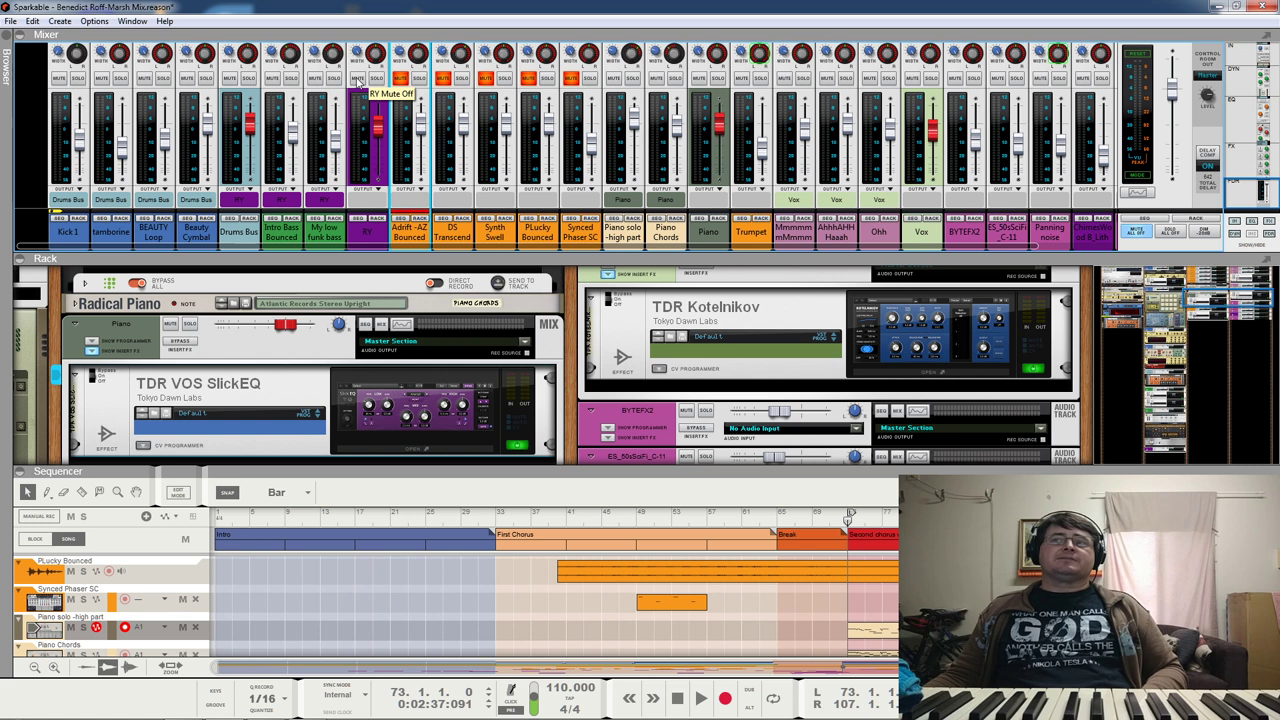
{"action": "left_click", "coordinate": [358, 79]}
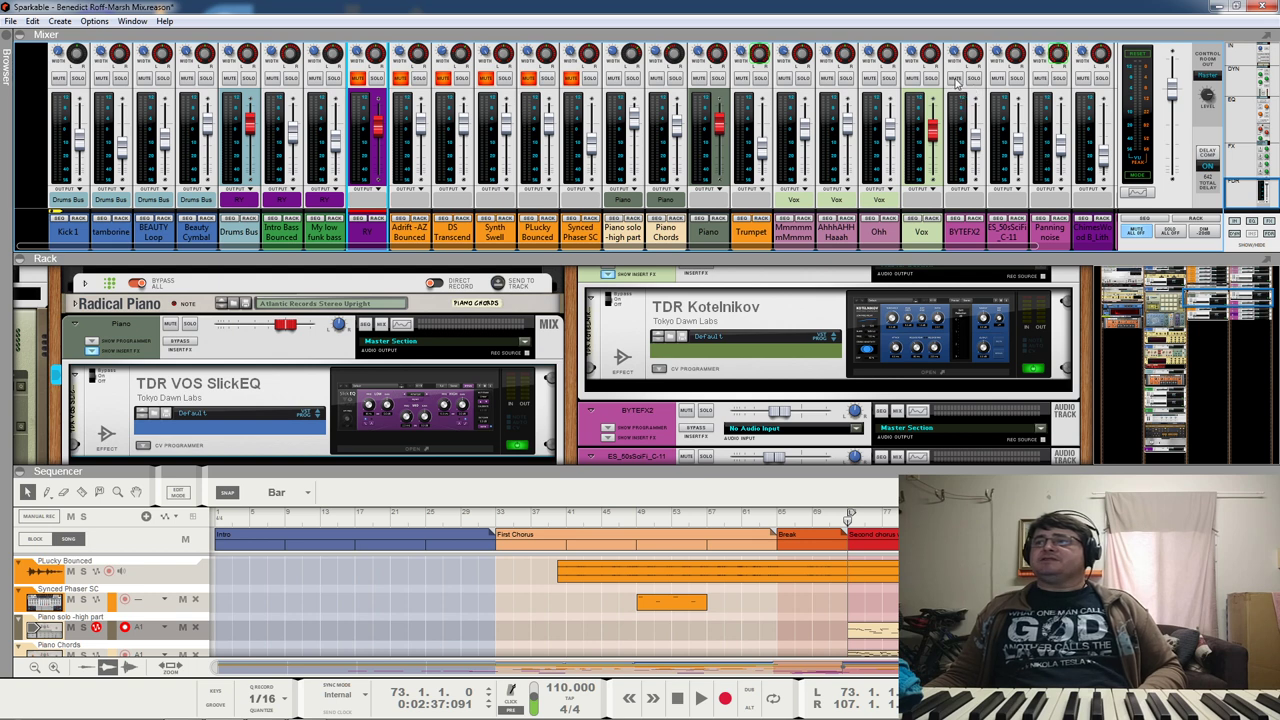
Step: Mute the BYTEFX2, ES_50sSciFi_C-11, Panning noise, chimes and Echo Blips channels in the mixer
{"action": "left_click", "coordinate": [957, 78]}
{"action": "left_click", "coordinate": [999, 78]}
{"action": "left_click", "coordinate": [1042, 78]}
{"action": "left_click", "coordinate": [1085, 78]}
{"action": "scroll", "coordinate": [1008, 243], "scroll_direction": "right", "scroll_amount": 2}
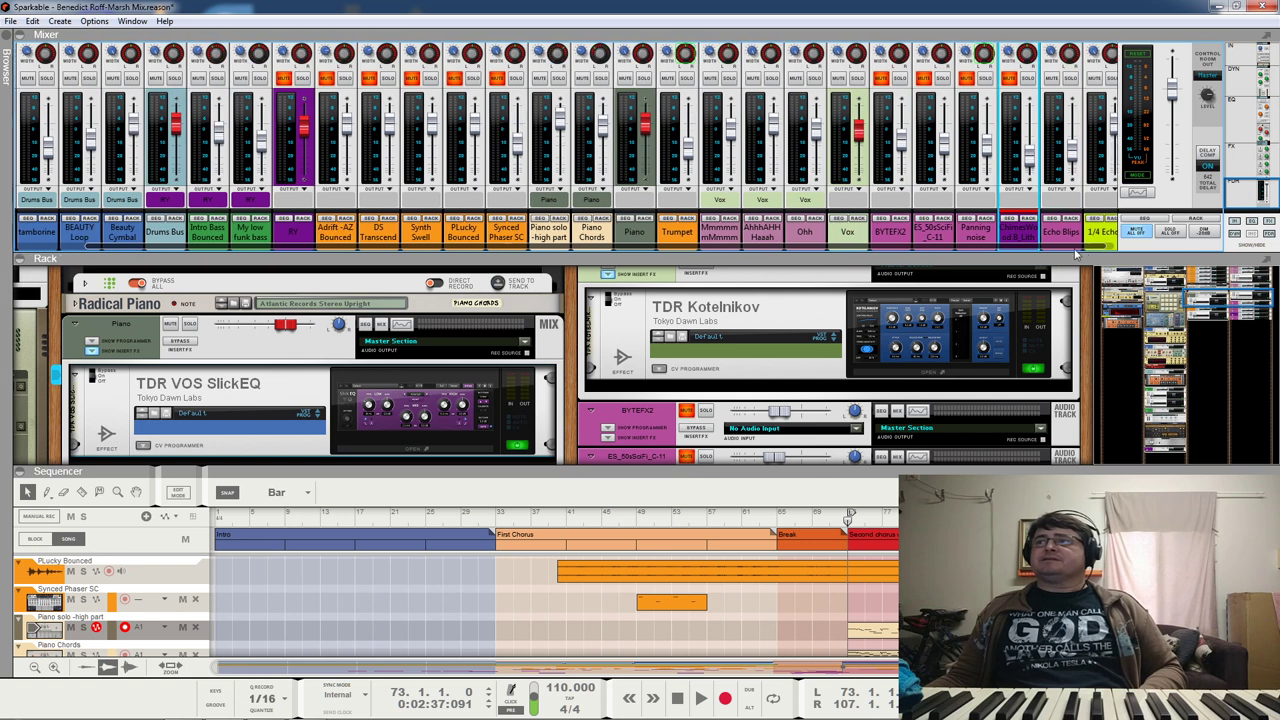
{"action": "left_click", "coordinate": [1044, 79]}
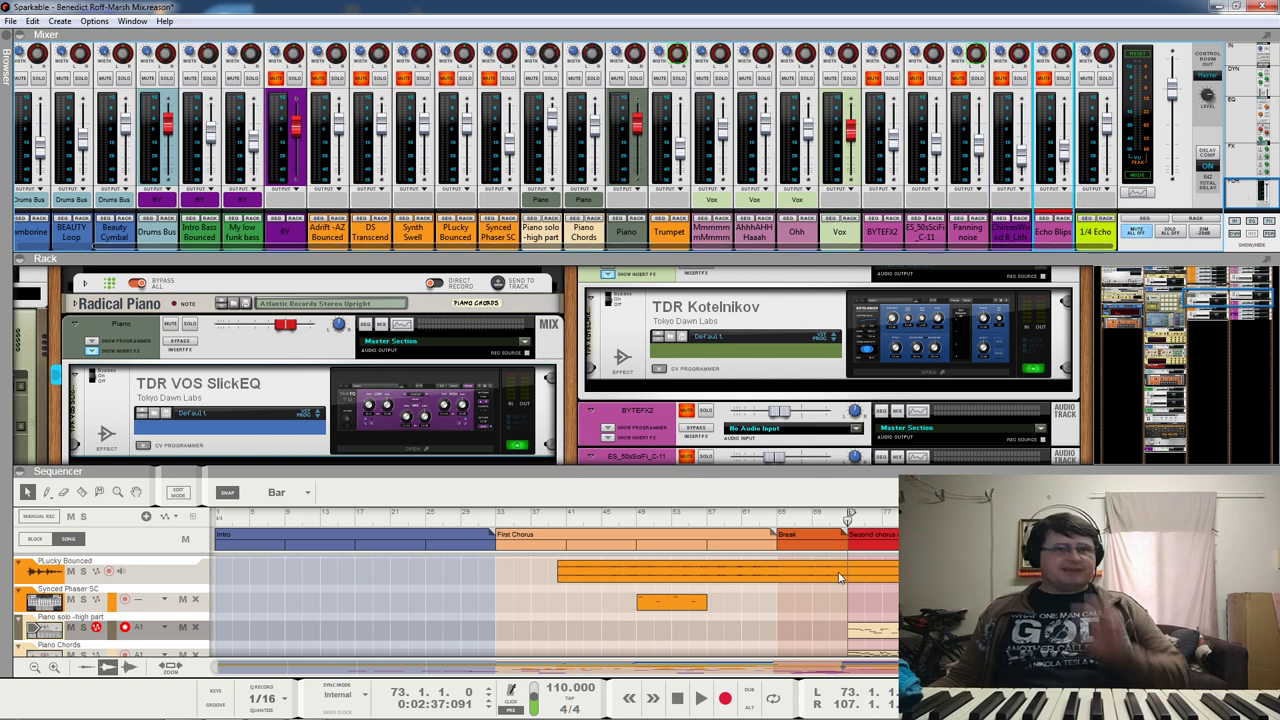
Step: Play the second chorus to hear the unmuted channels with the piano, and look over the trumpet and vocal tracks in the sequencer
{"action": "scroll", "coordinate": [850, 580], "scroll_direction": "down", "scroll_amount": 3}
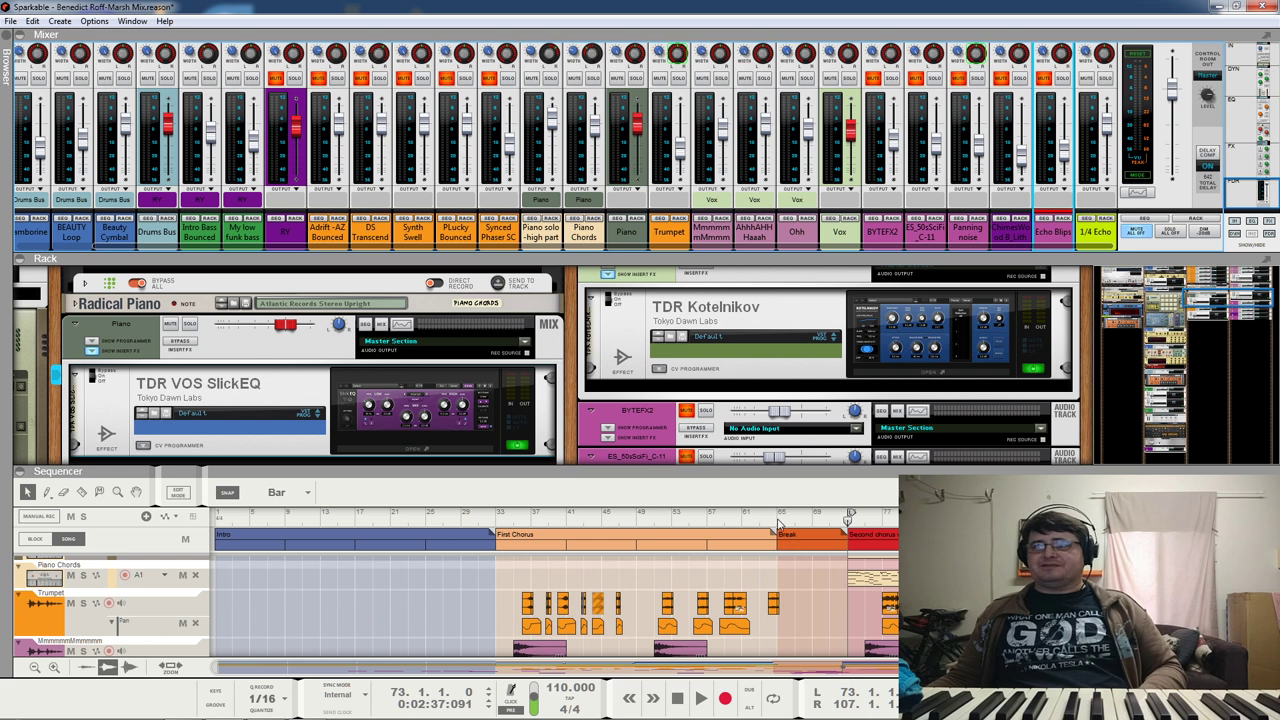
{"action": "key", "text": "space"}
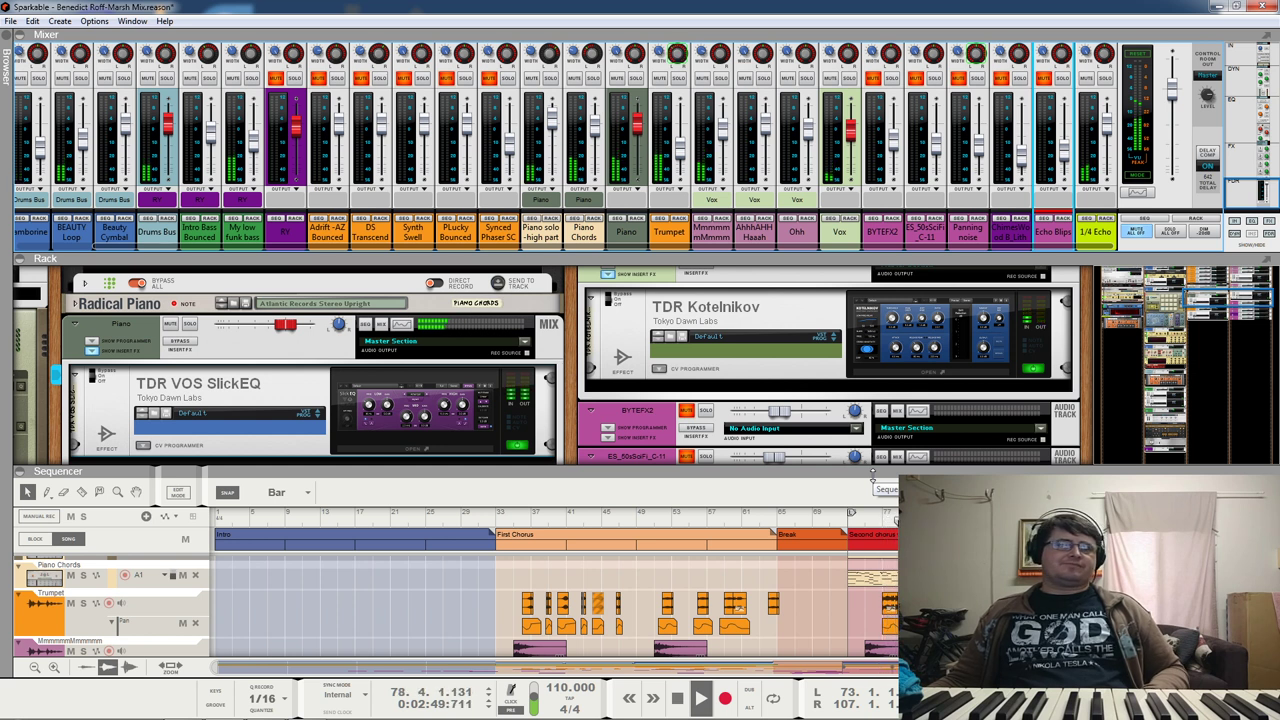
{"action": "left_click_drag", "start_coordinate": [598, 250], "coordinate": [518, 253]}
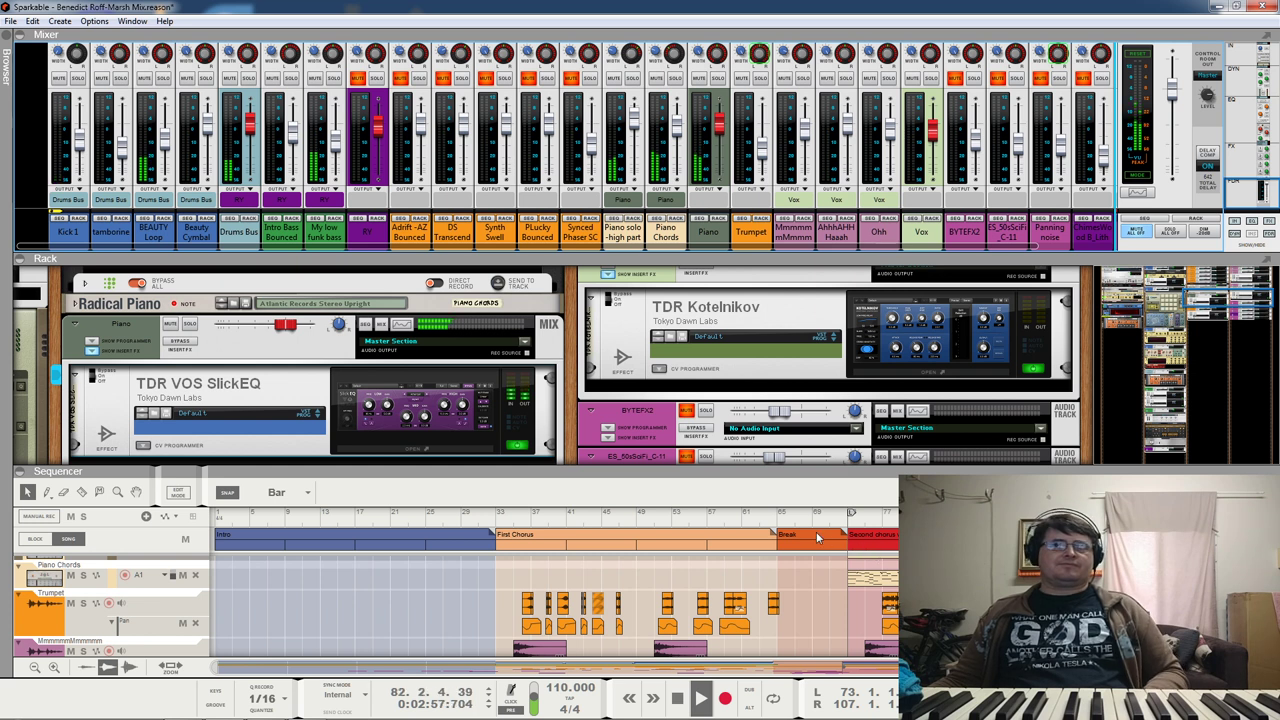
{"action": "key", "text": "space"}
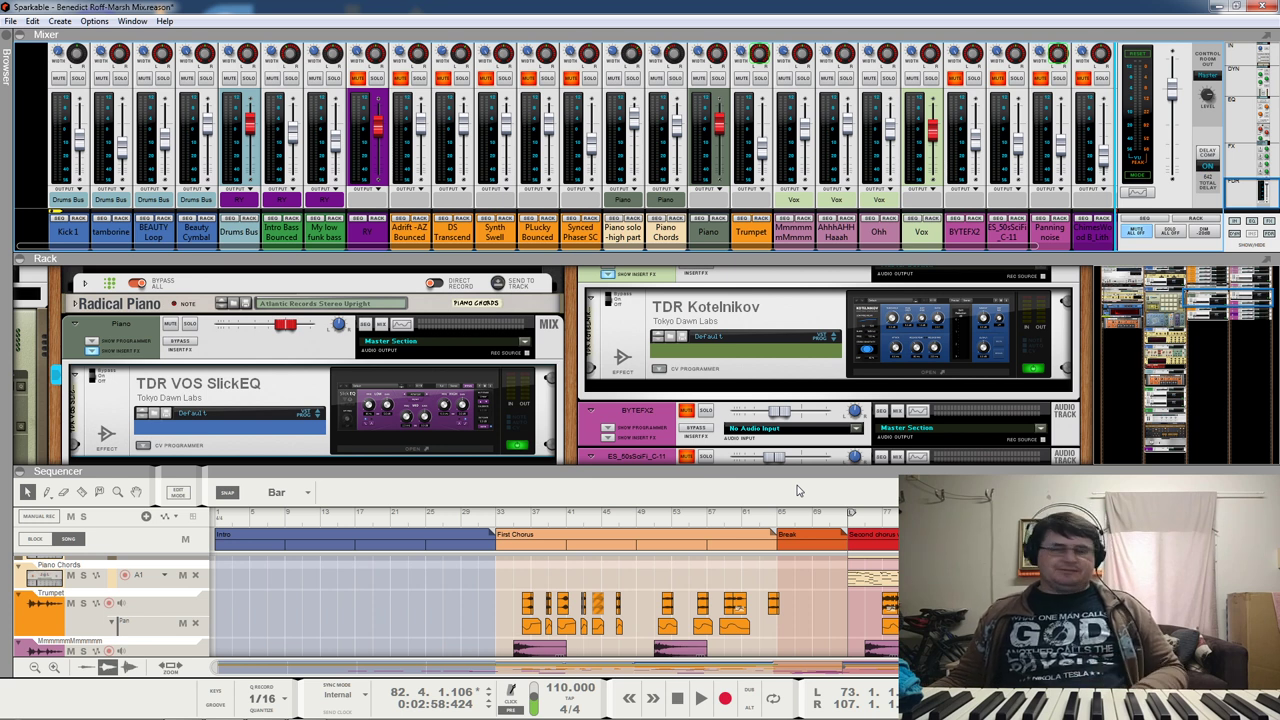
{"action": "key", "text": "space"}
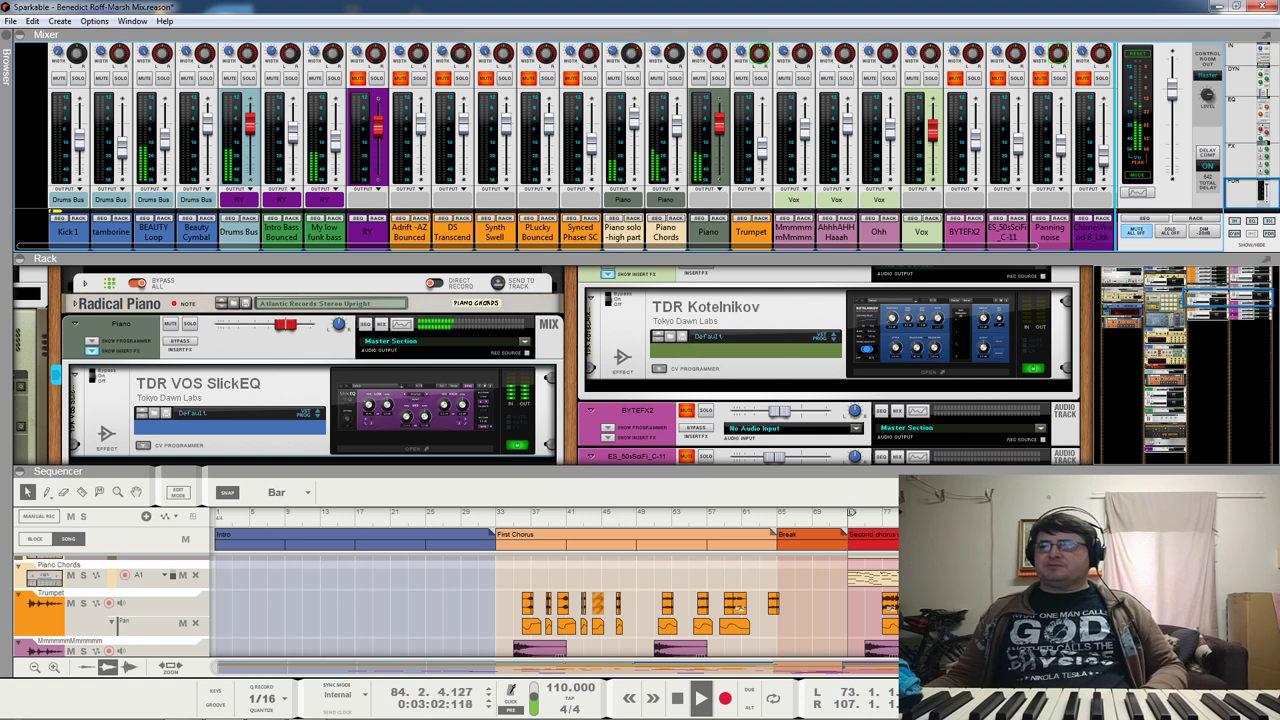
{"action": "scroll", "coordinate": [500, 600], "scroll_direction": "down", "scroll_amount": 3}
{"action": "scroll", "coordinate": [500, 600], "scroll_direction": "up", "scroll_amount": 2}
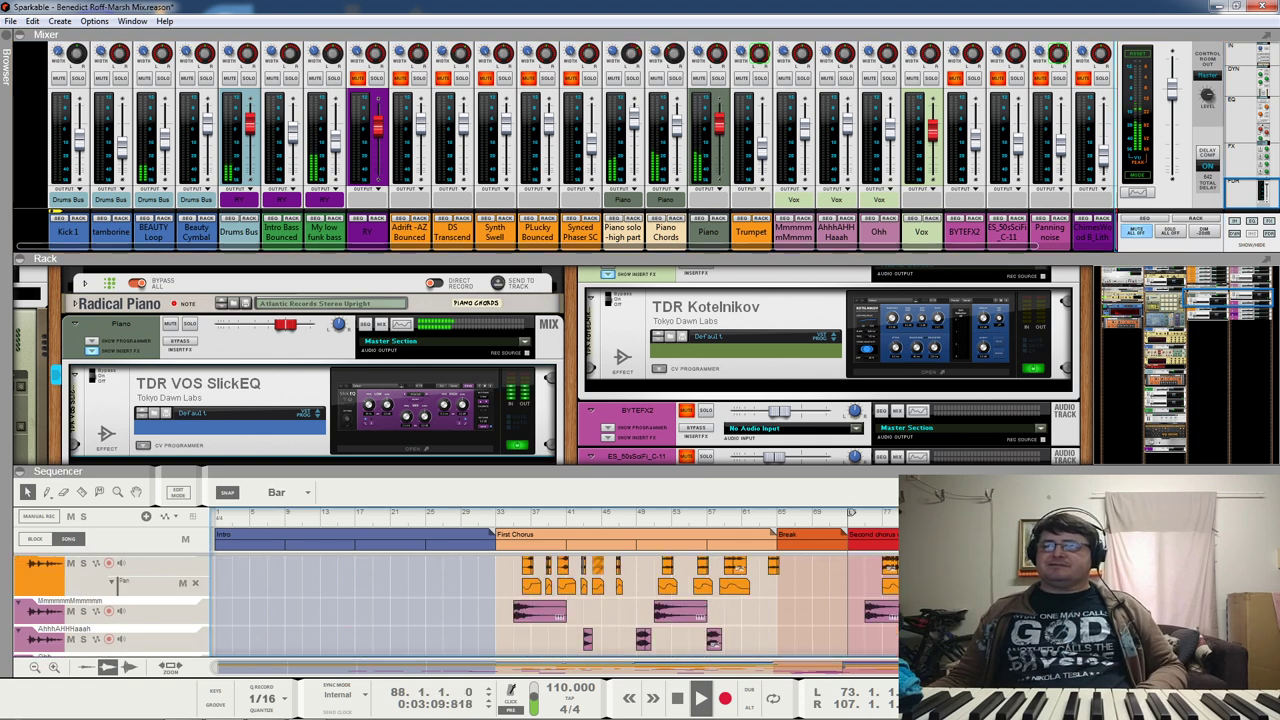
{"action": "scroll", "coordinate": [450, 600], "scroll_direction": "down", "scroll_amount": 1}
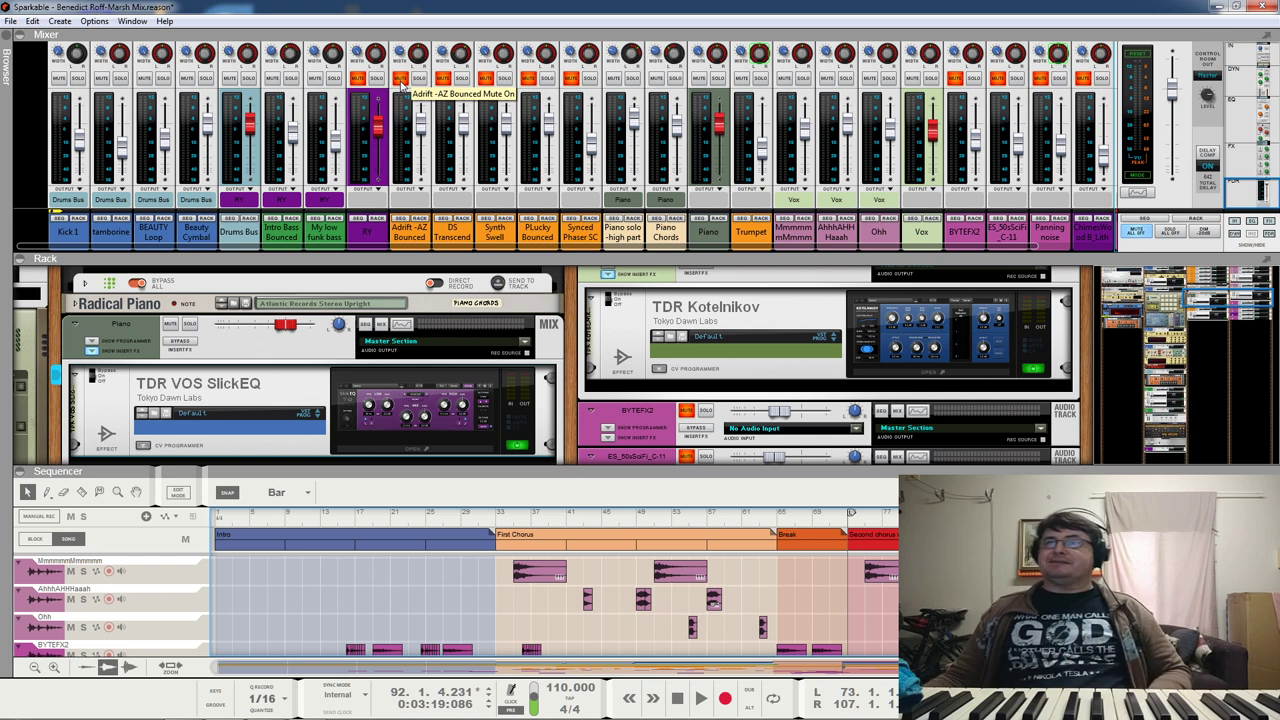
Step: Enlarge the sequencer area and select the DS Transcendence Bounced track
{"action": "scroll", "coordinate": [665, 605], "scroll_direction": "up", "scroll_amount": 5}
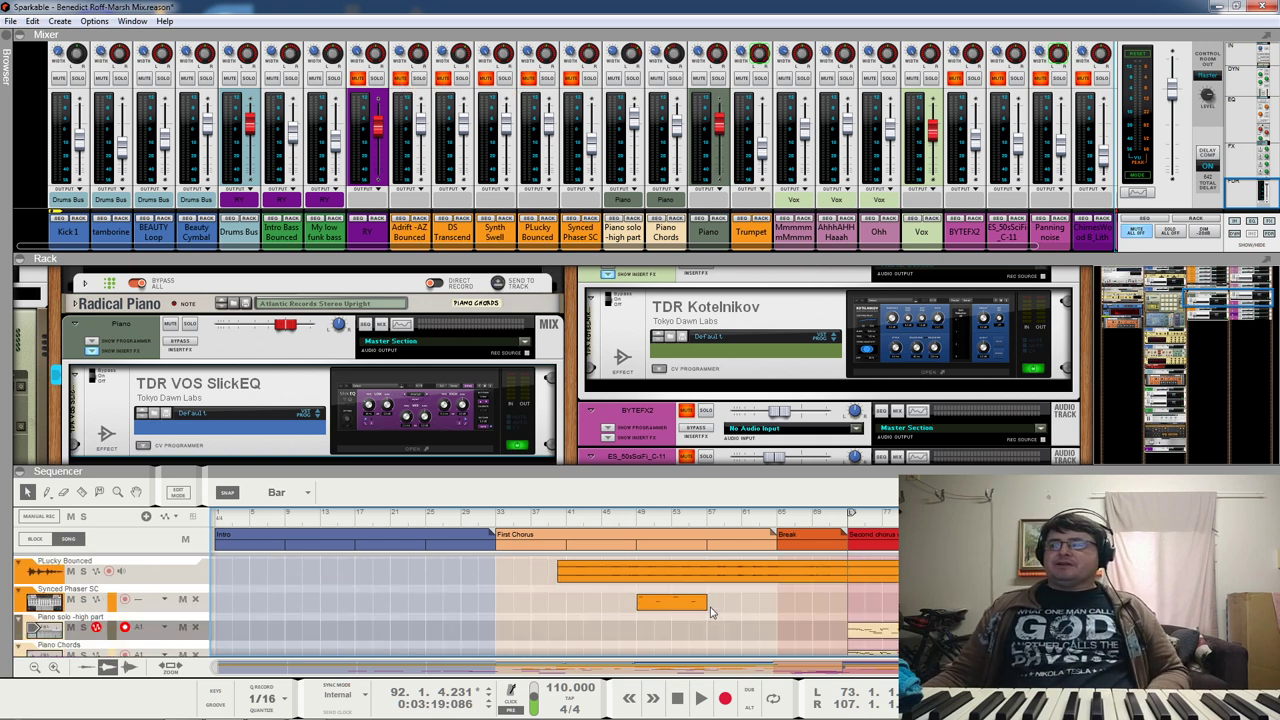
{"action": "left_click_drag", "start_coordinate": [617, 476], "coordinate": [626, 366]}
{"action": "scroll", "coordinate": [565, 470], "scroll_direction": "down", "scroll_amount": 5}
{"action": "scroll", "coordinate": [558, 485], "scroll_direction": "down", "scroll_amount": 2}
{"action": "scroll", "coordinate": [550, 500], "scroll_direction": "up", "scroll_amount": 10}
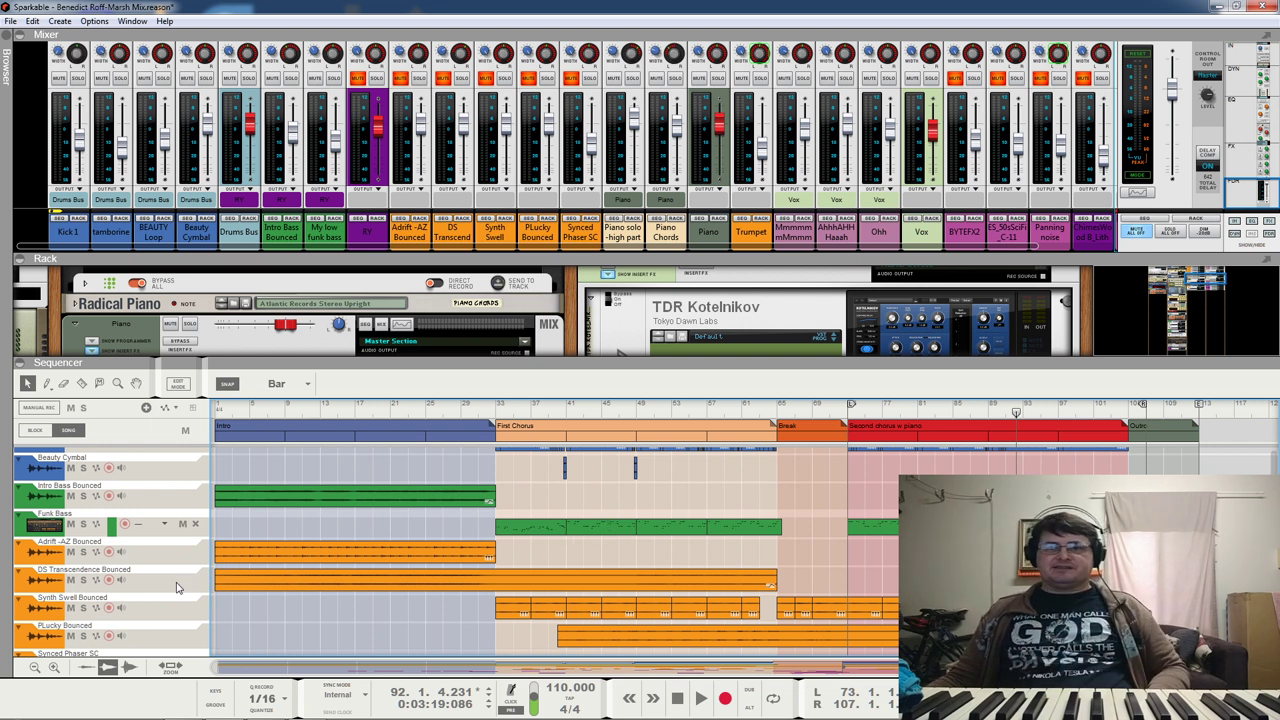
{"action": "scroll", "coordinate": [333, 604], "scroll_direction": "down", "scroll_amount": 3}
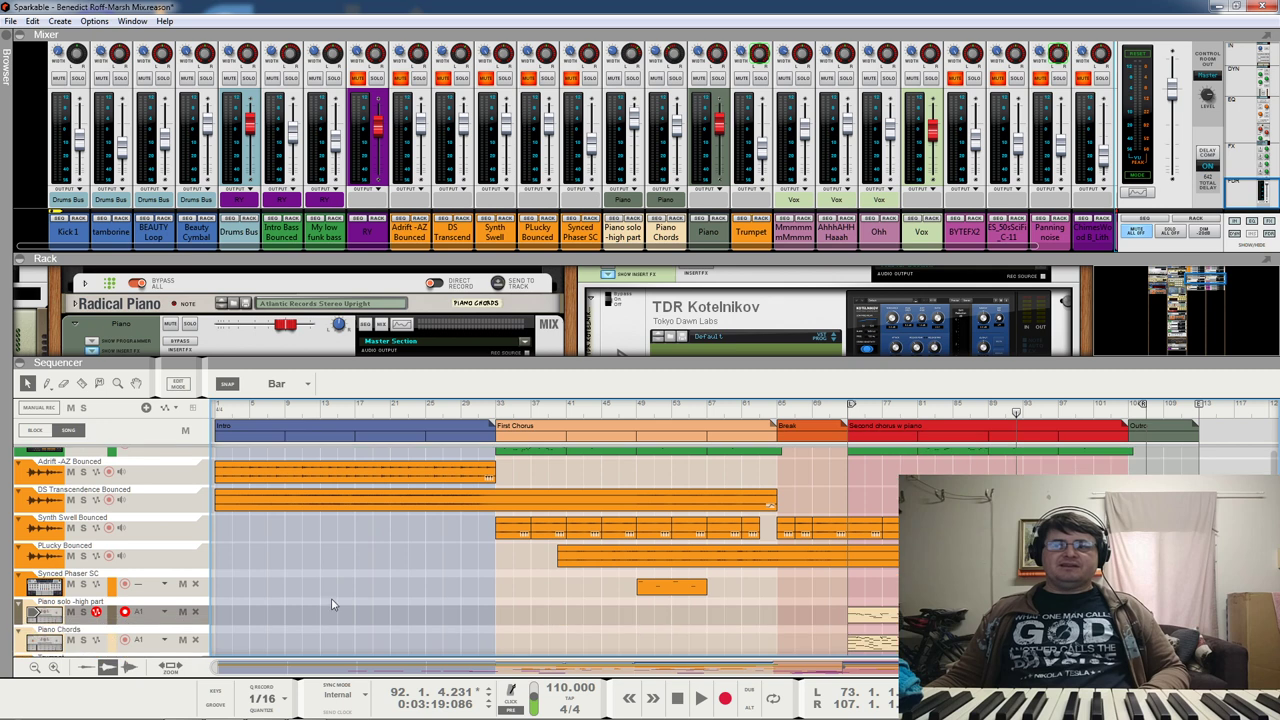
{"action": "left_click", "coordinate": [28, 500]}
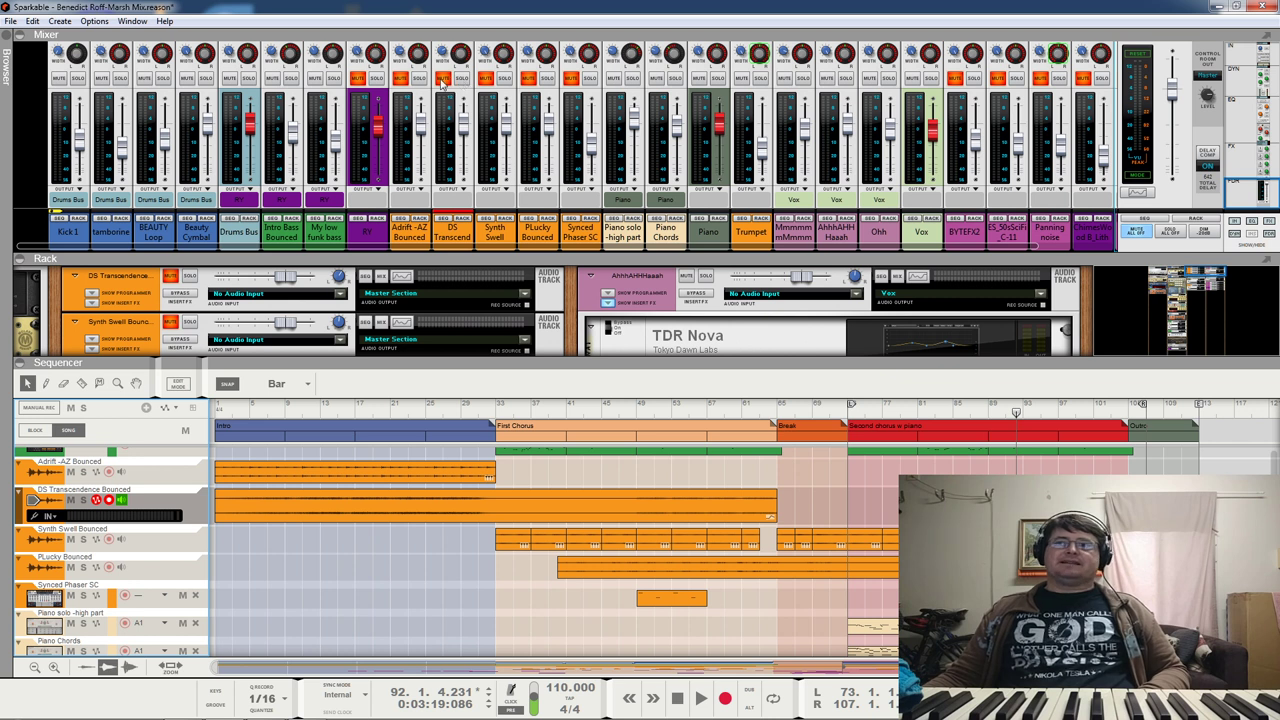
Step: Solo the DS Transcend channel and play the song from the start
{"action": "left_click", "coordinate": [462, 78]}
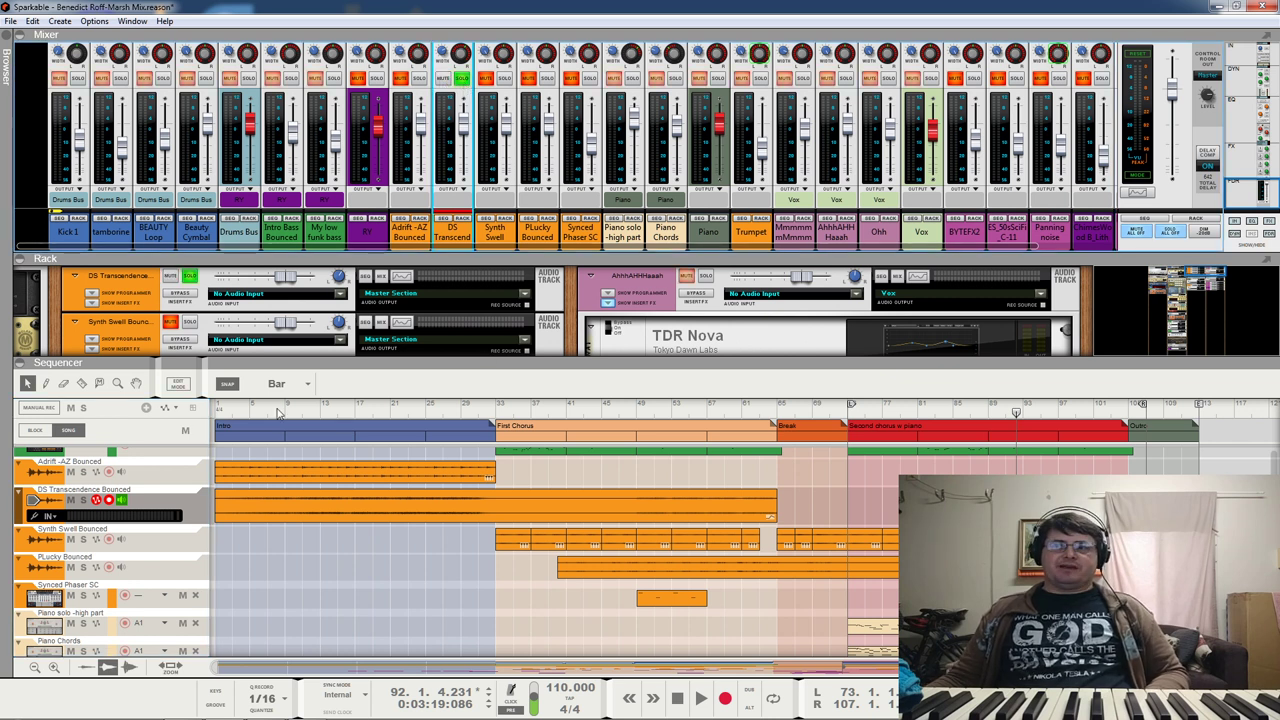
{"action": "key", "text": "KP_0"}
{"action": "key", "text": "KP_0"}
{"action": "key", "text": "space"}
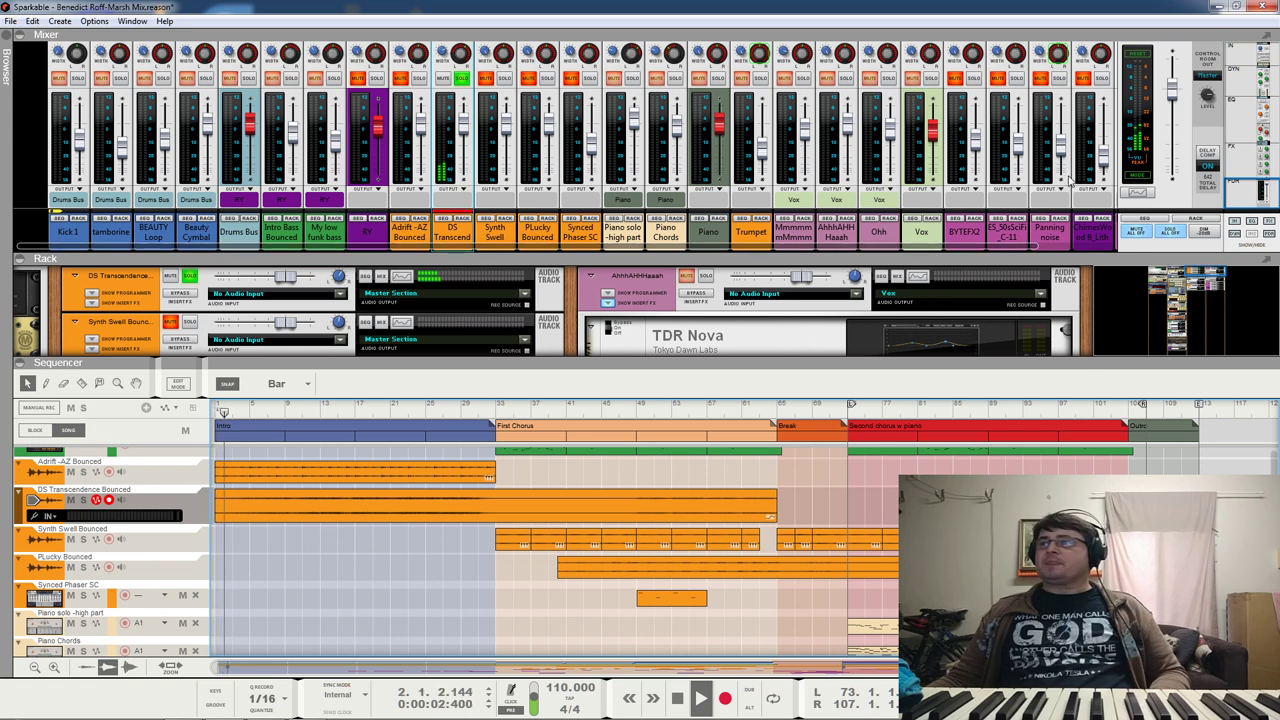
Step: Open the Spectrum EQ window, place it clear of the orange channels, and compare Adrift -AZ Bounced's EQ off and on
{"action": "scroll", "coordinate": [408, 132], "scroll_direction": "up", "scroll_amount": 5}
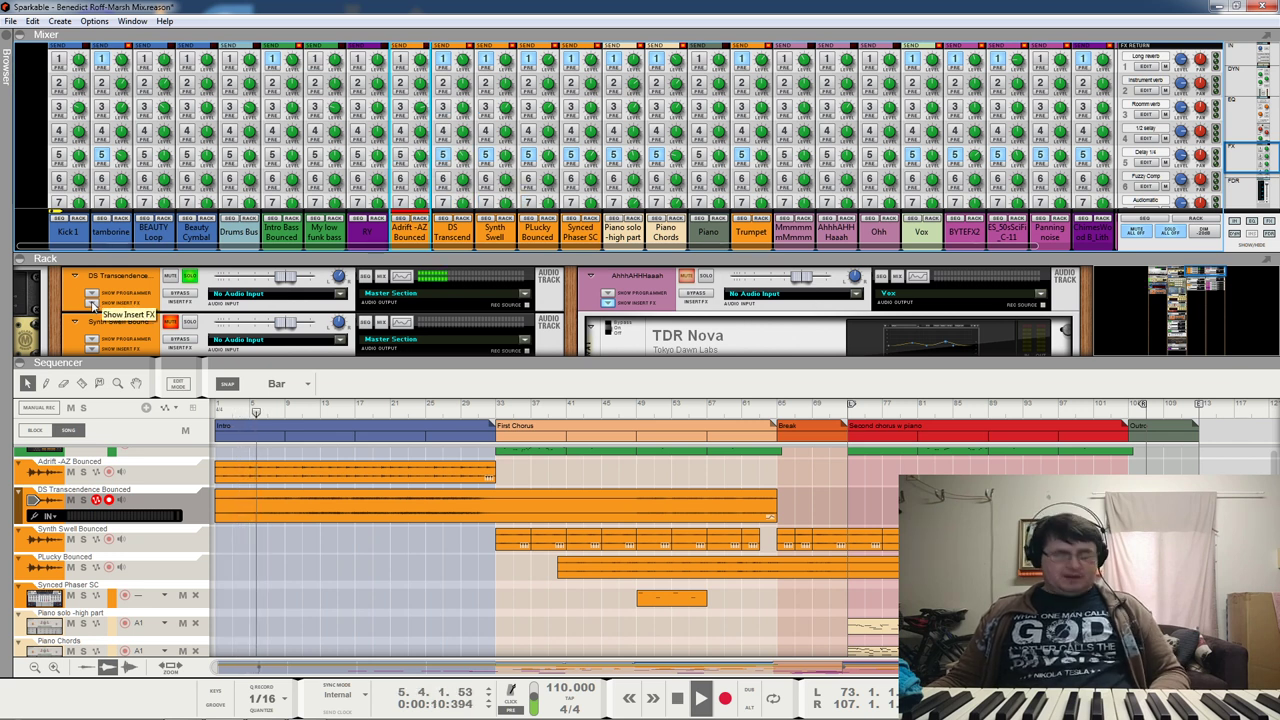
{"action": "key", "text": "F2"}
{"action": "left_click_drag", "start_coordinate": [365, 17], "coordinate": [952, 18]}
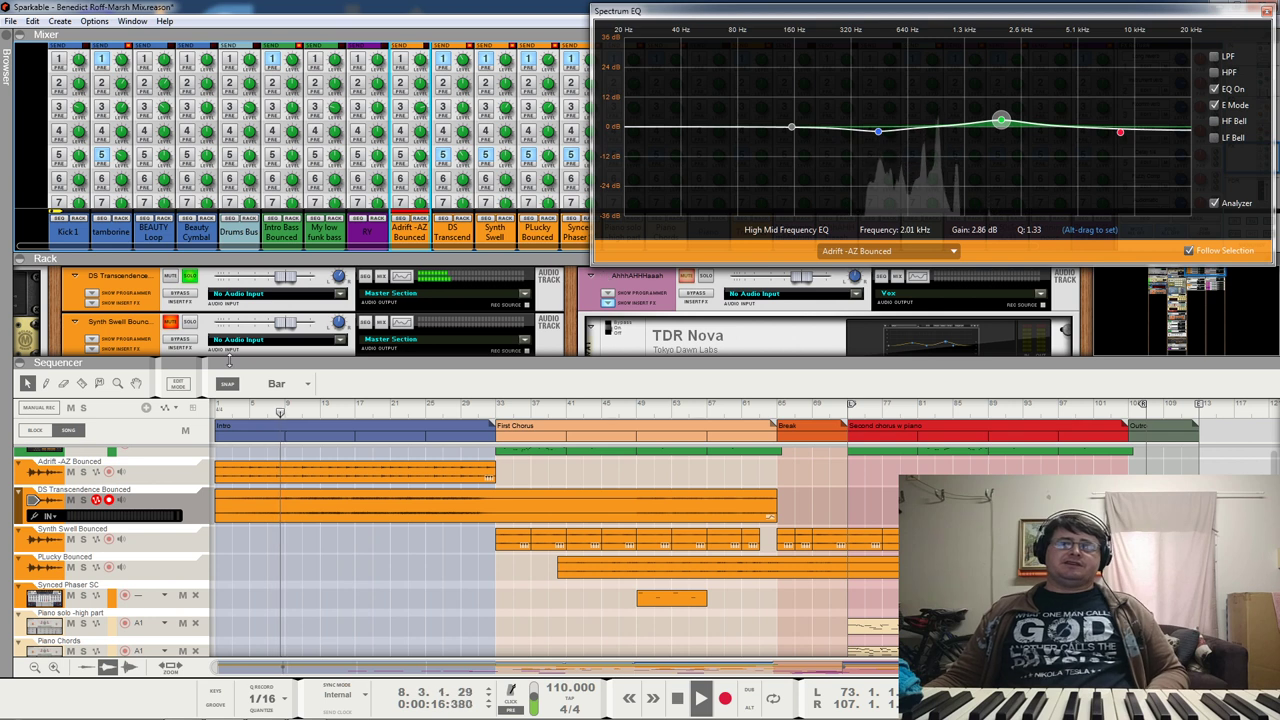
{"action": "left_click", "coordinate": [1218, 89]}
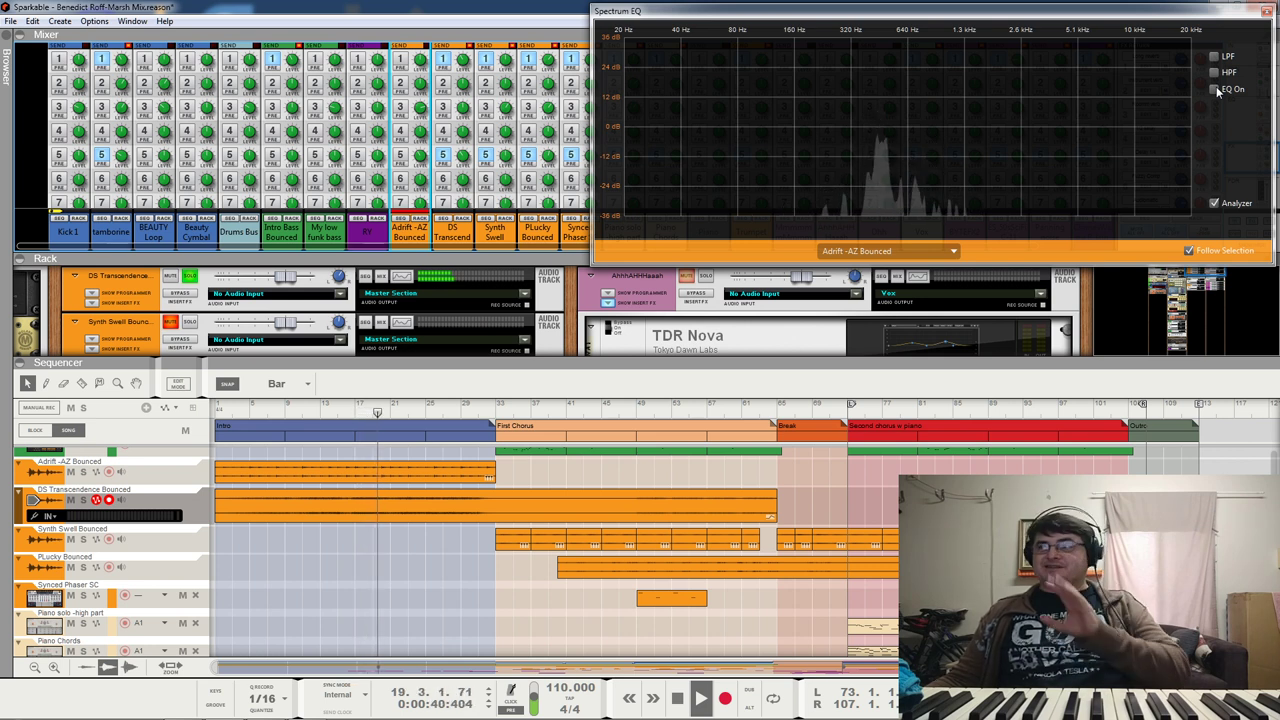
{"action": "left_click", "coordinate": [1214, 90]}
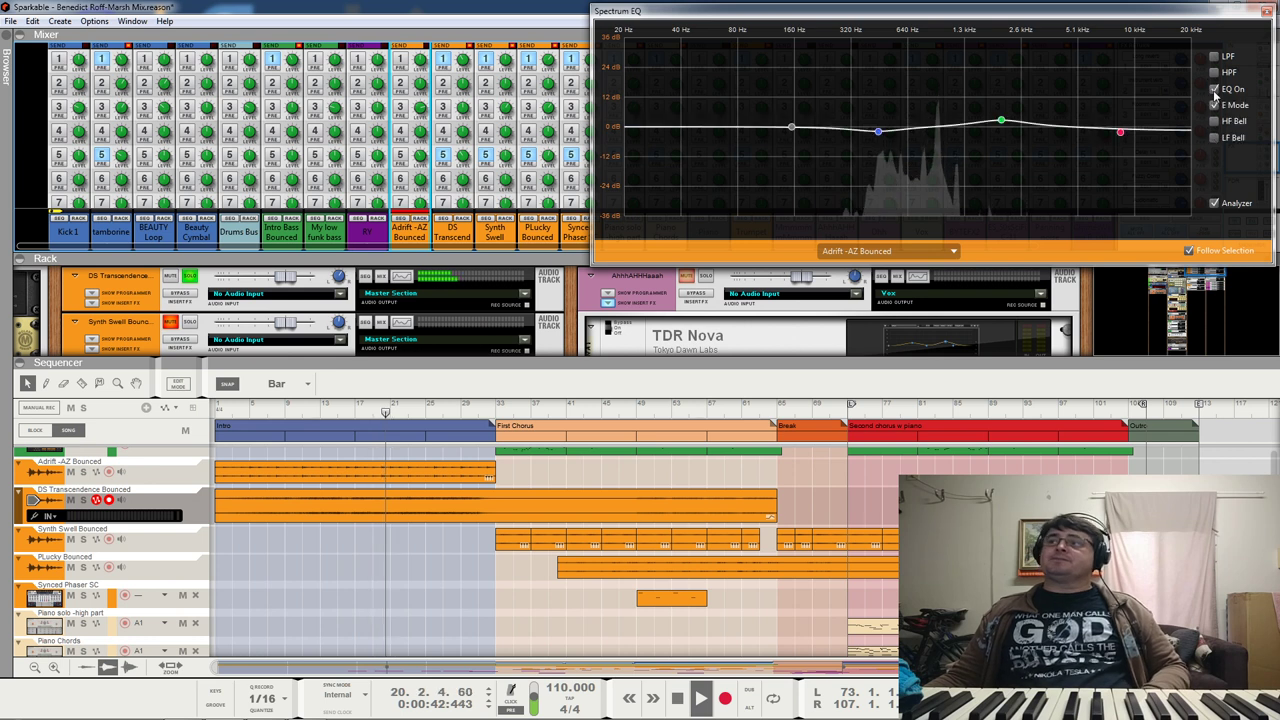
Step: Try raising Adrift -AZ Bounced's high mid EQ band to 5.08 dB at 2.05 kHz
{"action": "mouse_move", "coordinate": [877, 133]}
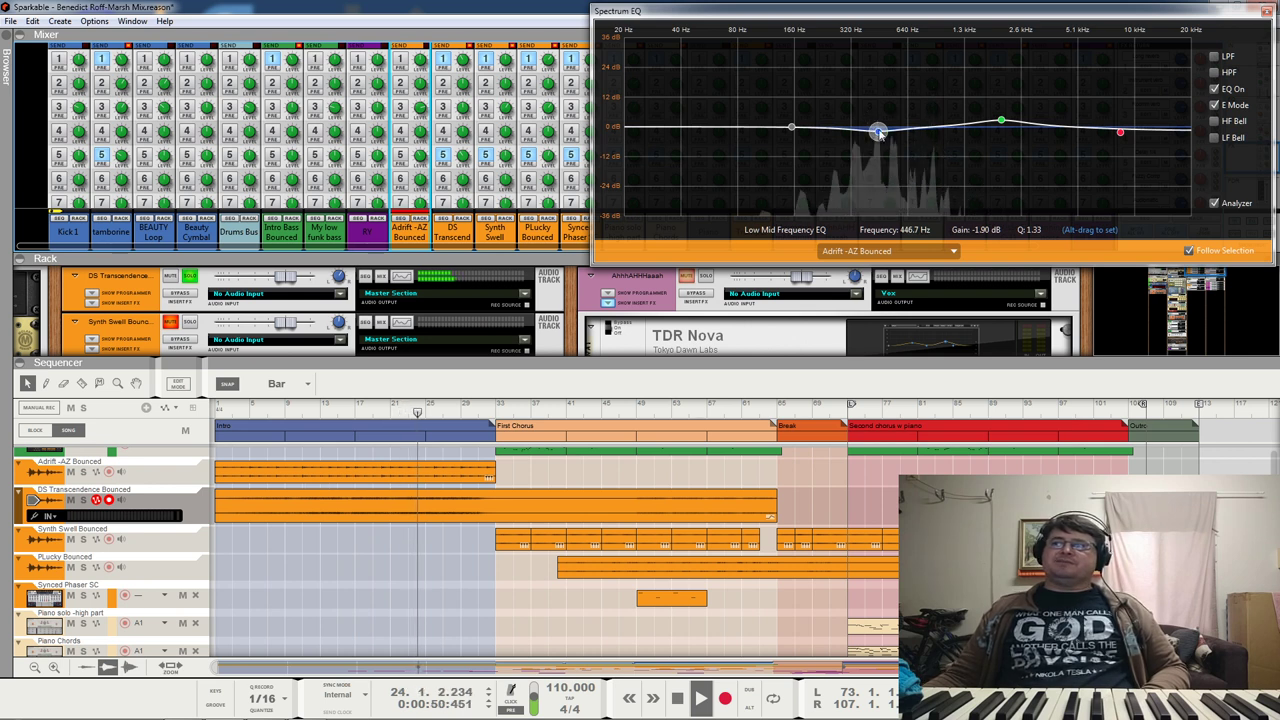
{"action": "left_click", "coordinate": [1001, 122]}
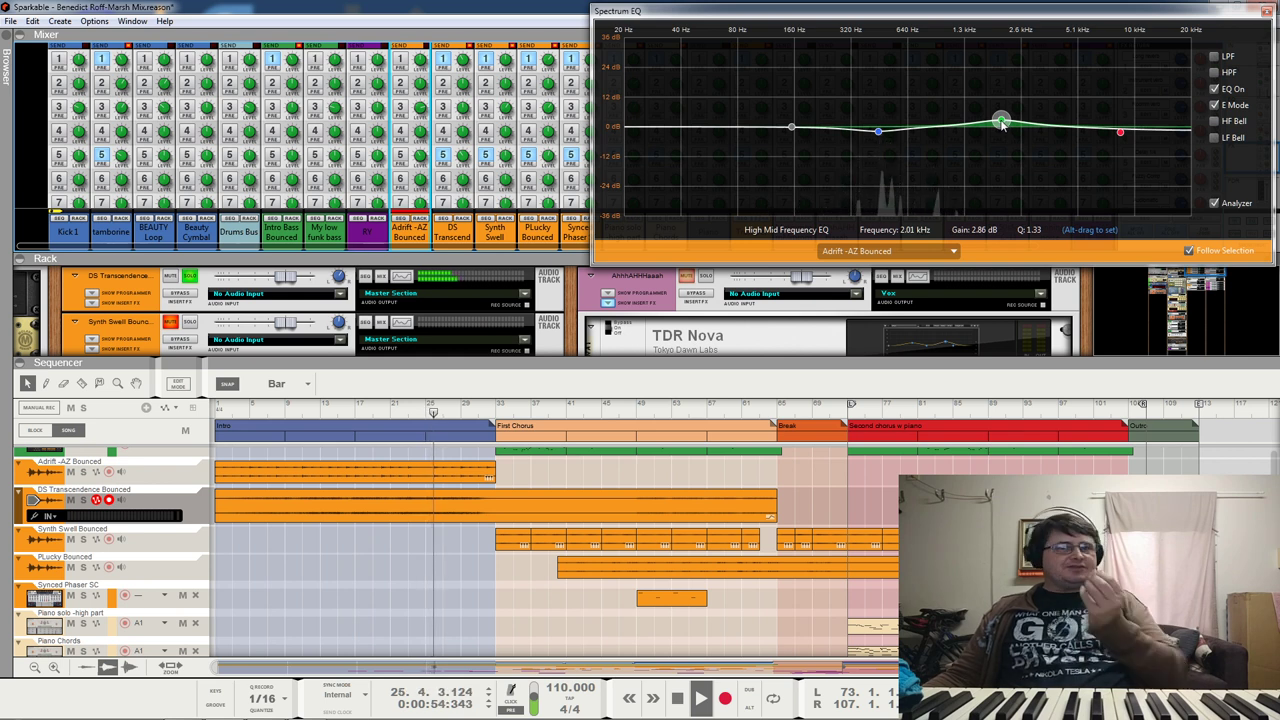
{"action": "mouse_move", "coordinate": [1002, 123]}
{"action": "left_mouse_down"}
{"action": "mouse_move", "coordinate": [1002, 57]}
{"action": "mouse_move", "coordinate": [1003, 174]}
{"action": "mouse_move", "coordinate": [1003, 115]}
{"action": "left_mouse_up"}
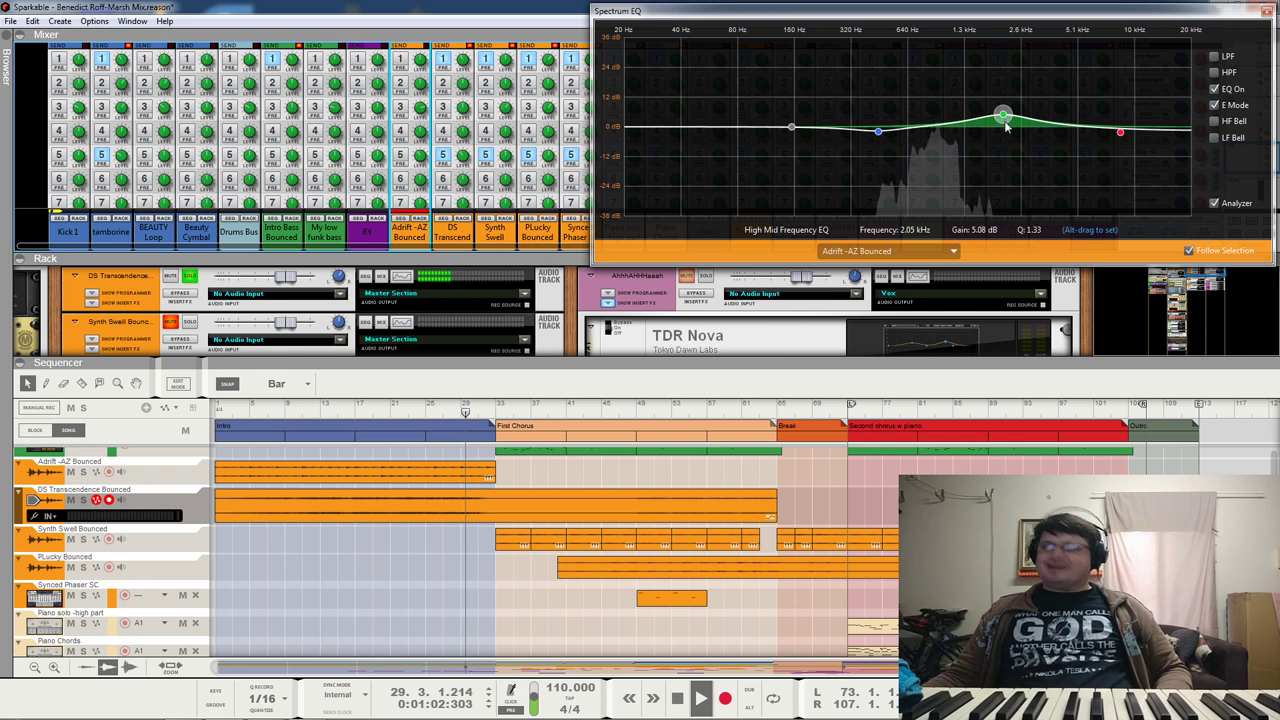
Step: Show the DS Transcendence Bounced EQ and play passages from the first chorus and the intro
{"action": "left_click", "coordinate": [119, 288]}
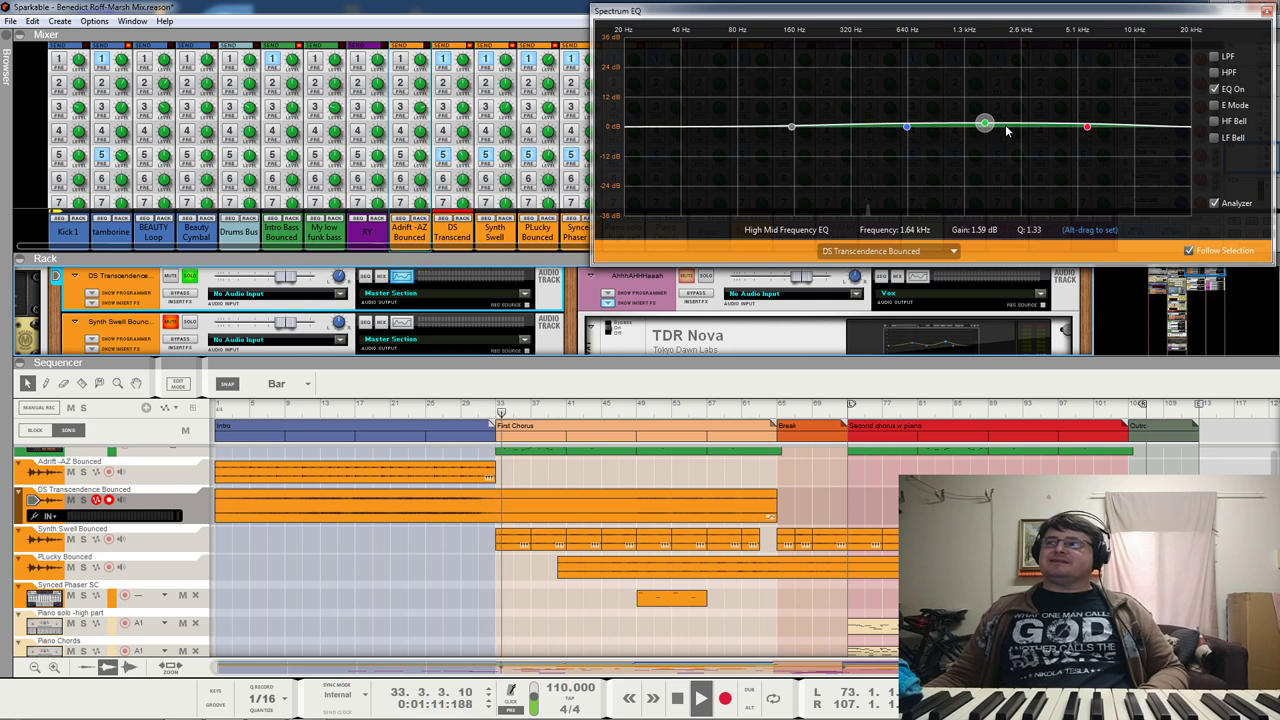
{"action": "left_click", "coordinate": [635, 412]}
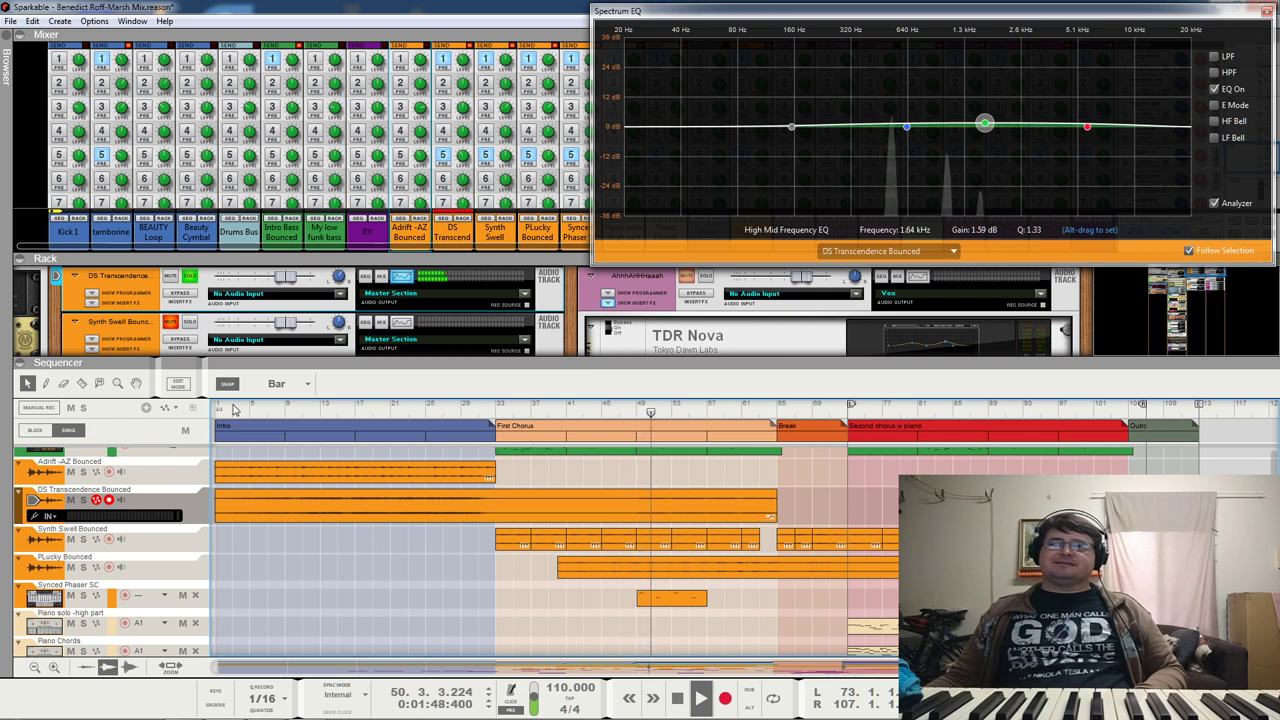
{"action": "left_click", "coordinate": [285, 412]}
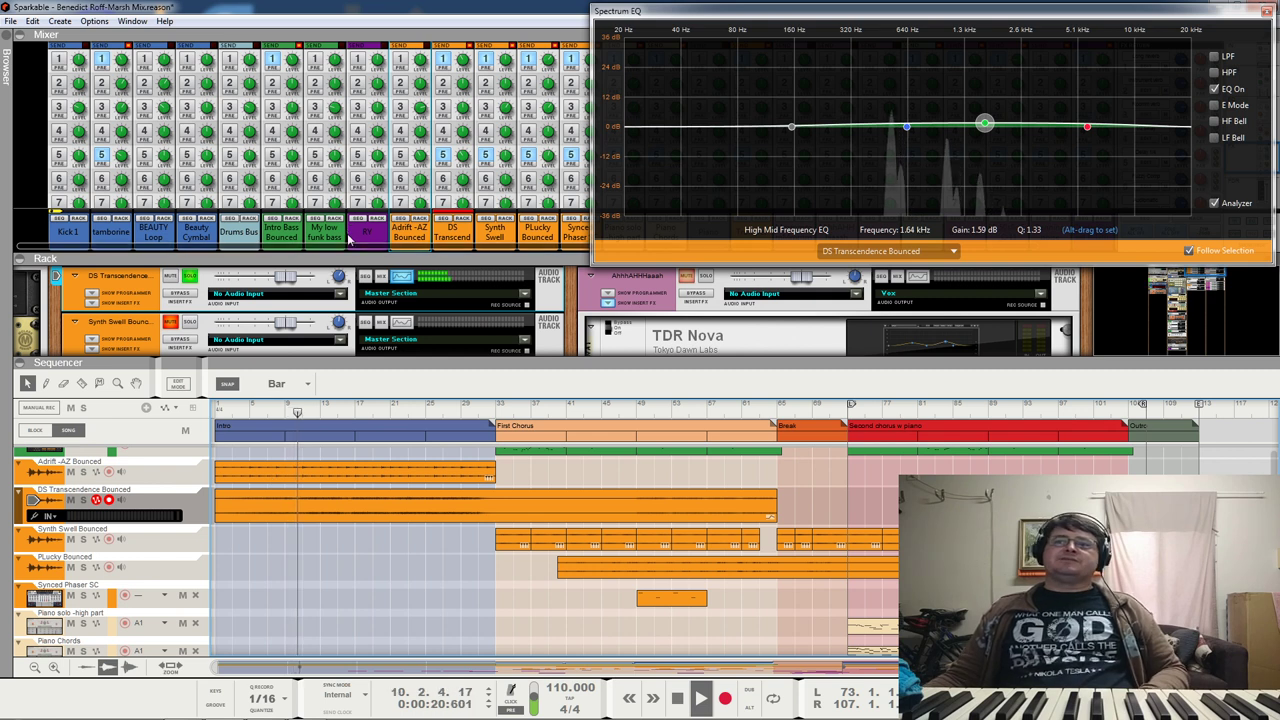
Step: Compare DS Transcend with effect send 5 off and on, and play a short intro passage
{"action": "left_click", "coordinate": [401, 155]}
{"action": "left_click", "coordinate": [449, 62]}
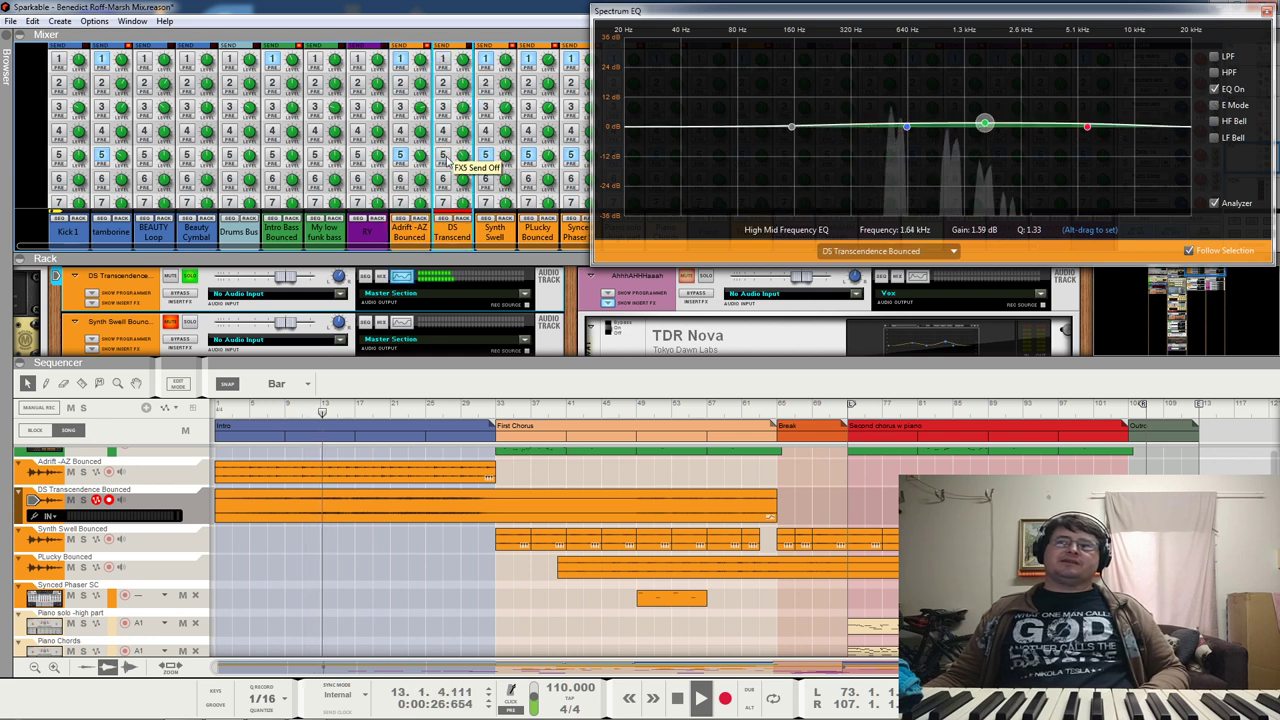
{"action": "left_click", "coordinate": [445, 155]}
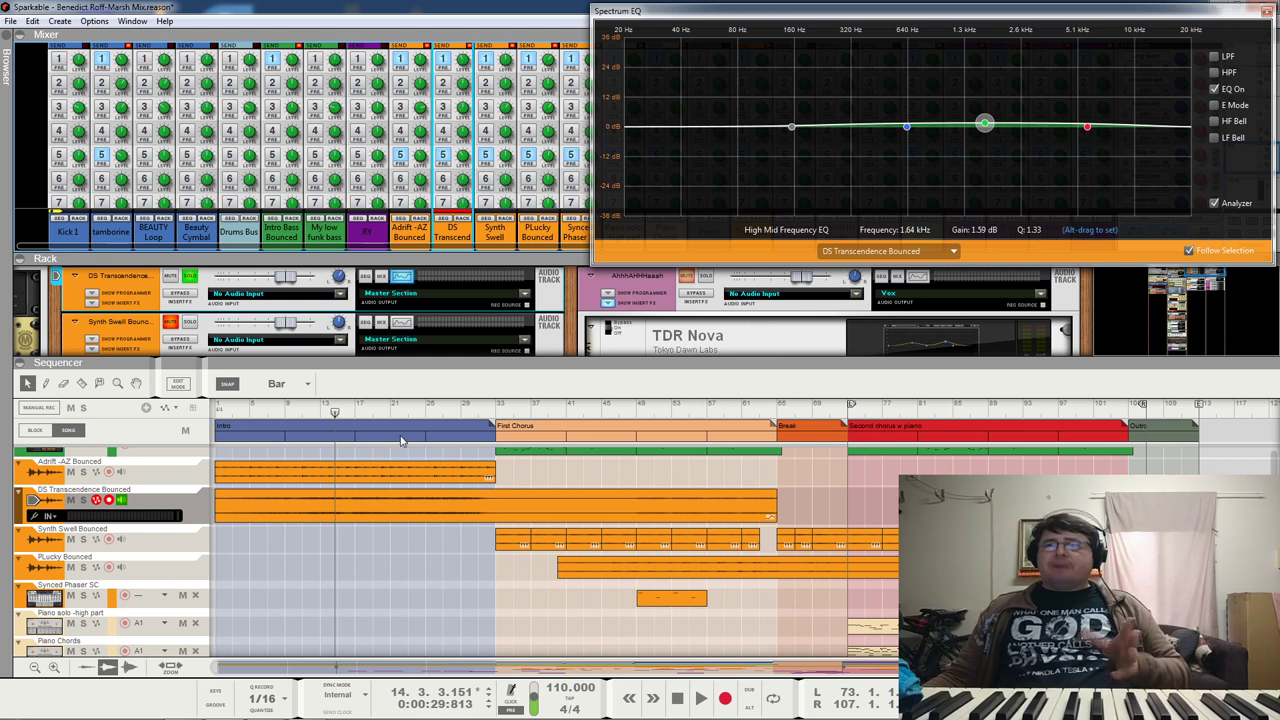
{"action": "key", "text": "space"}
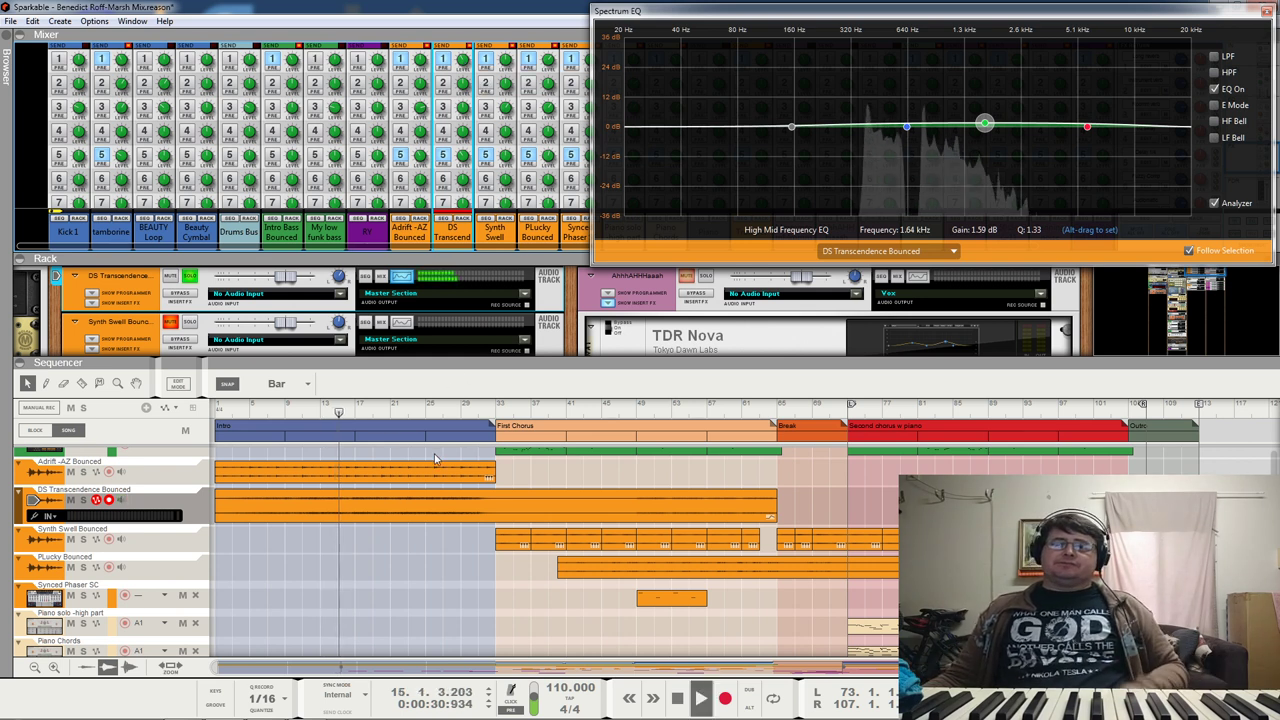
{"action": "key", "text": "space"}
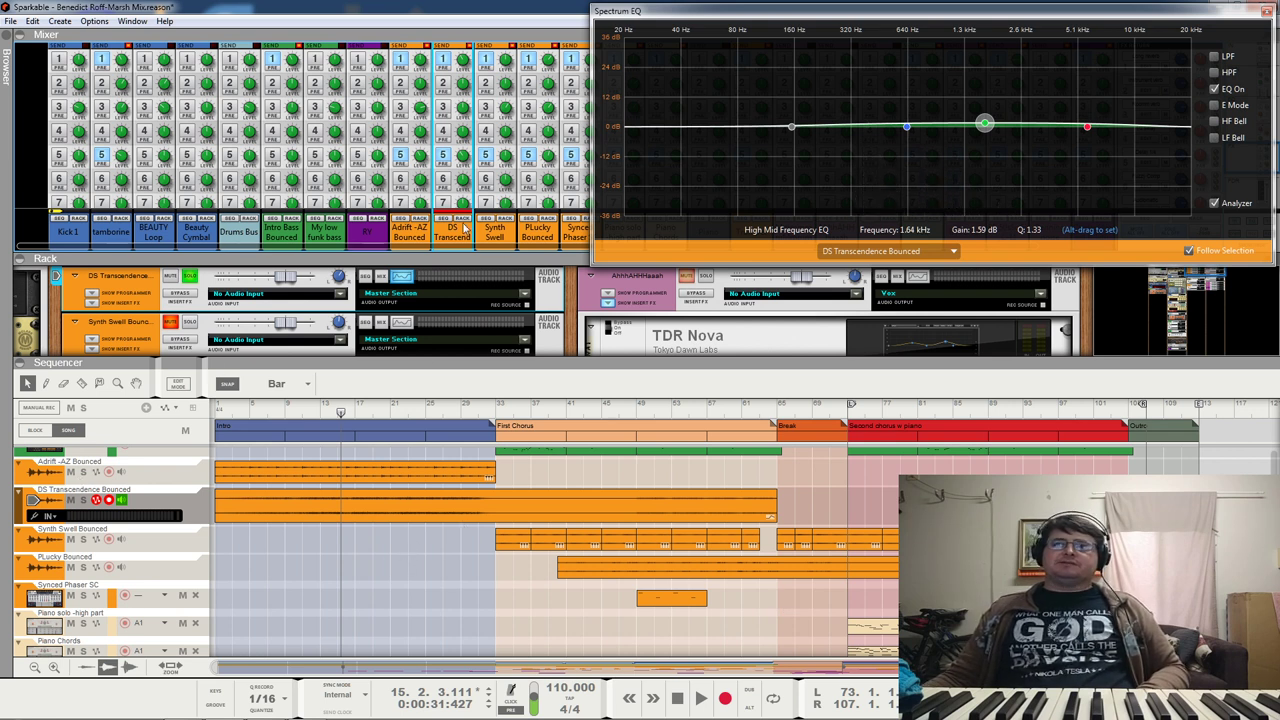
Step: Take DS Transcend out of solo, solo Adrift -AZ Bounced instead, and play the intro
{"action": "left_click", "coordinate": [415, 243]}
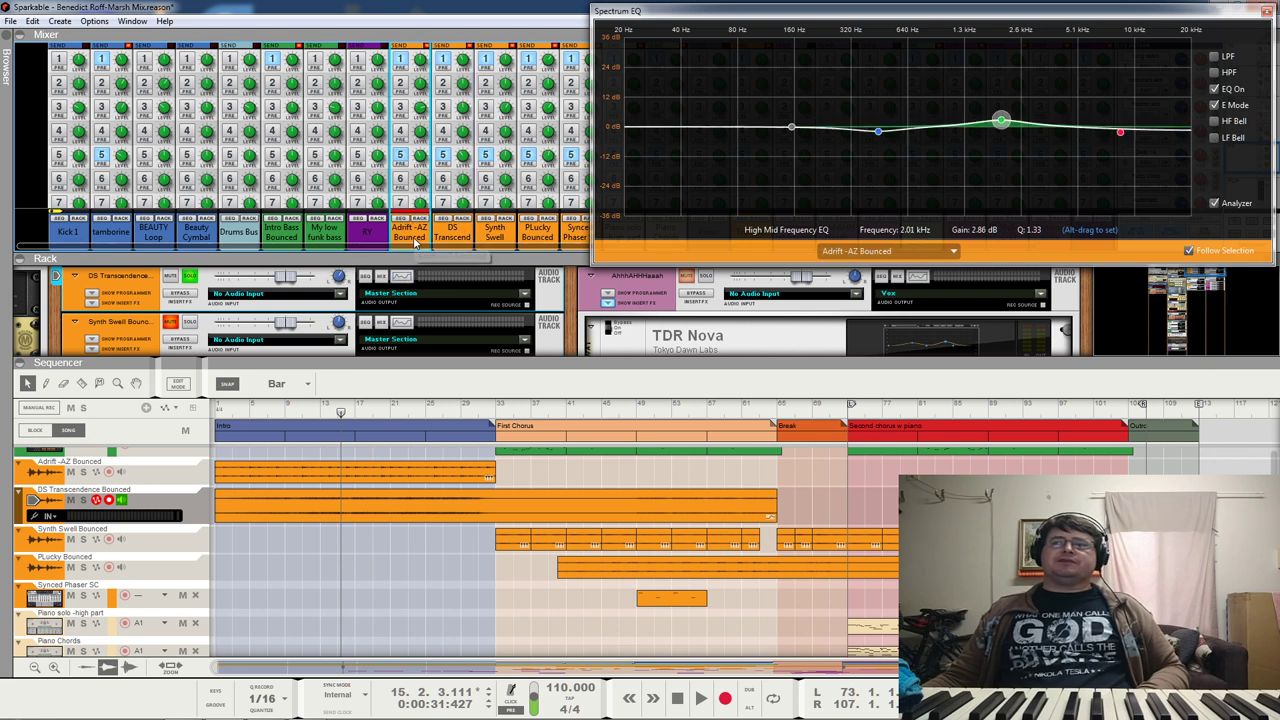
{"action": "scroll", "coordinate": [415, 243], "scroll_direction": "down", "scroll_amount": 5}
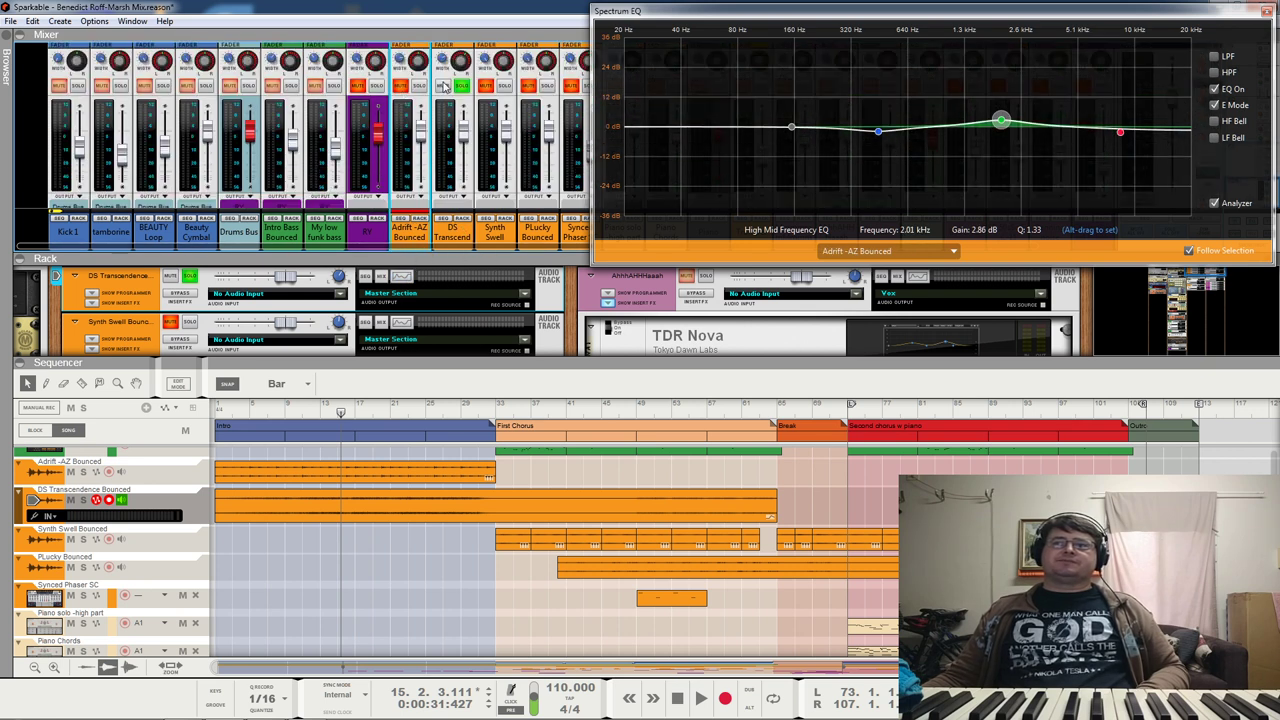
{"action": "left_click", "coordinate": [463, 88]}
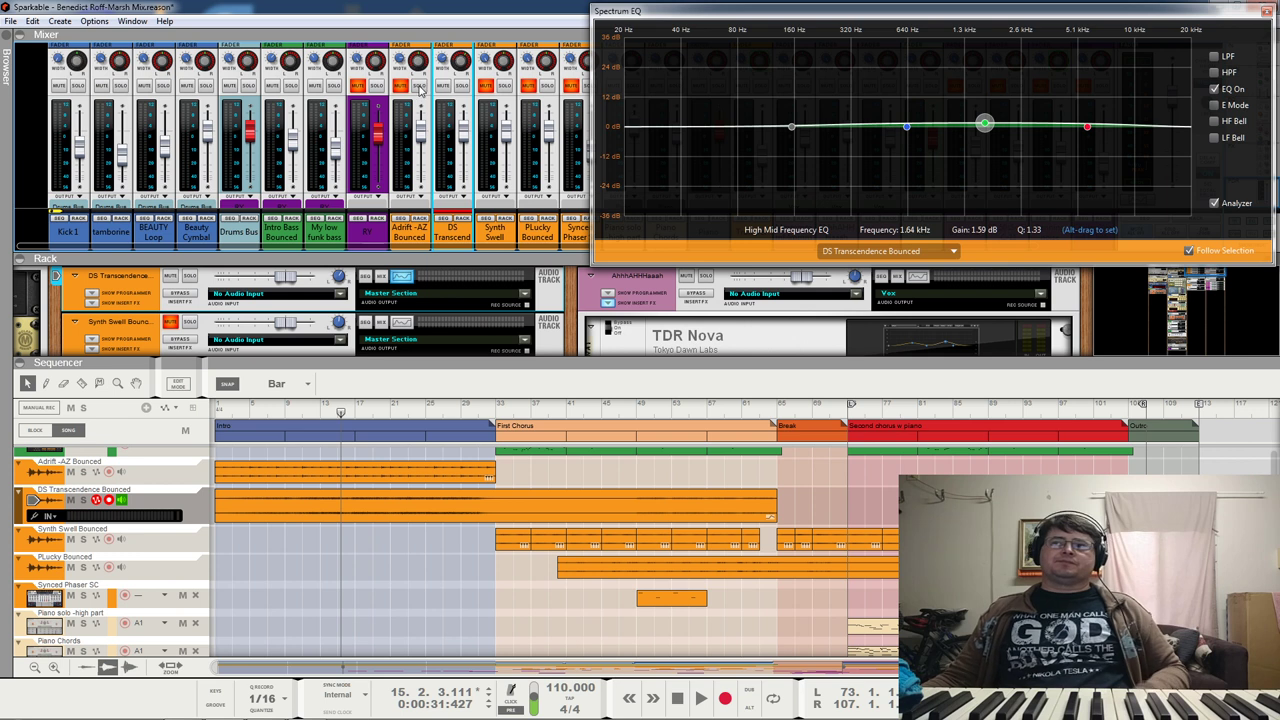
{"action": "left_click", "coordinate": [420, 87]}
{"action": "key", "text": "space"}
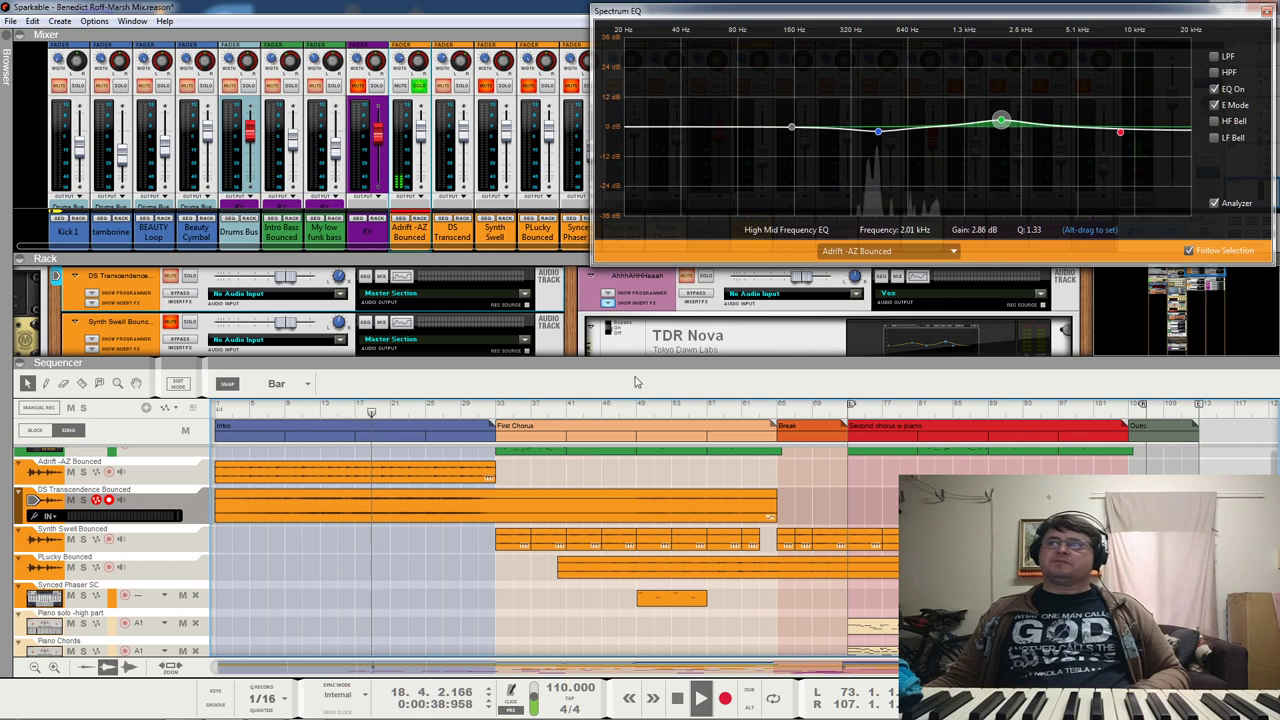
Step: Compare the soloed Adrift -AZ Bounced channel with its EQ bypassed and enabled during playback
{"action": "left_click", "coordinate": [1120, 131]}
{"action": "left_click", "coordinate": [1214, 89]}
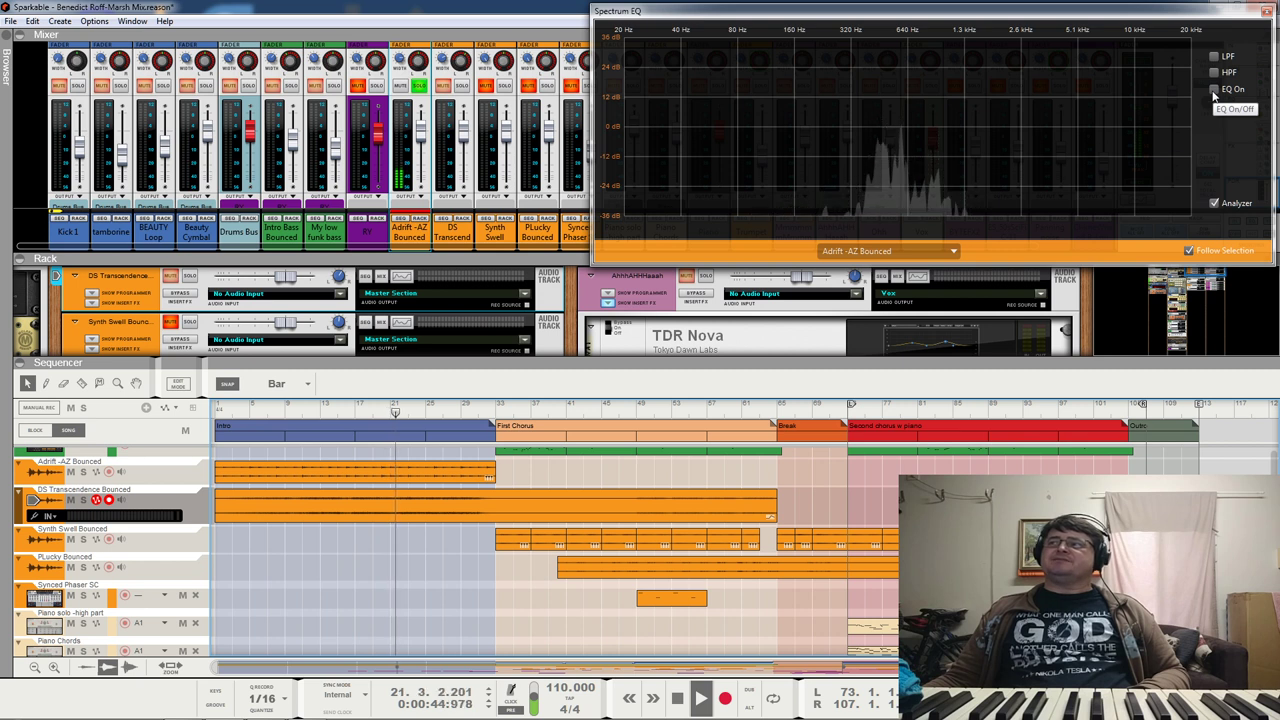
{"action": "left_click", "coordinate": [1214, 90]}
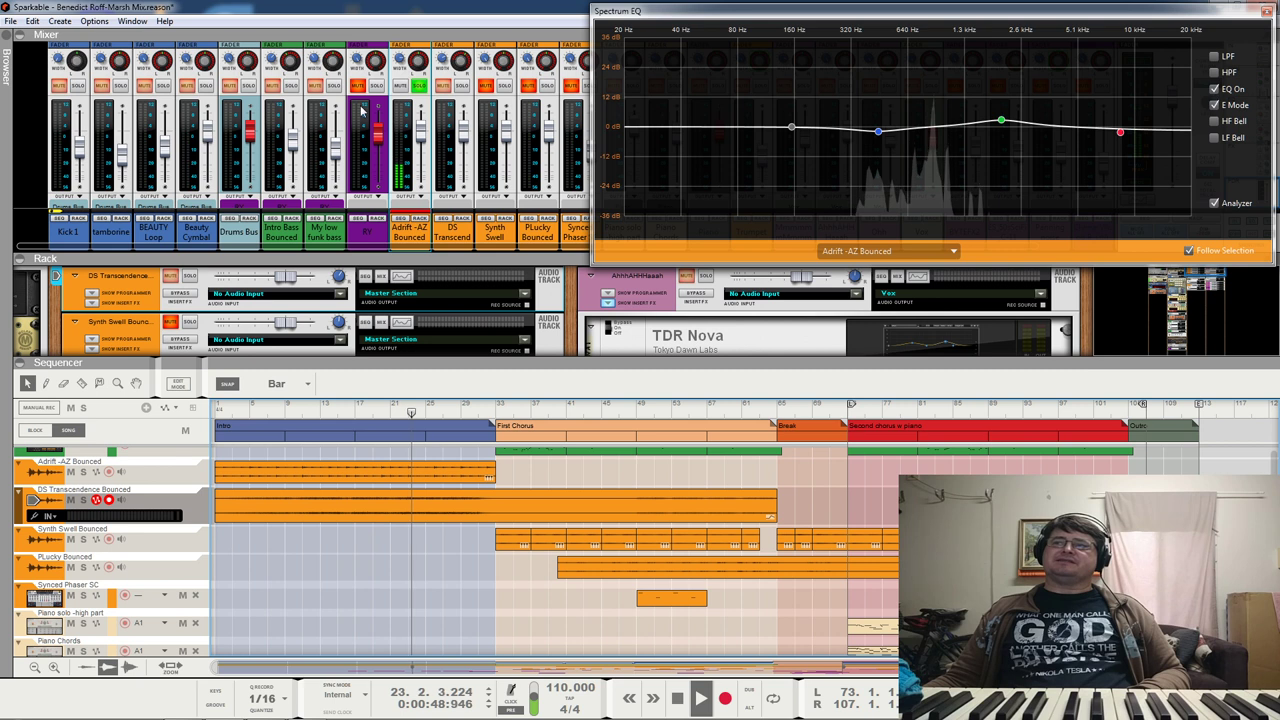
Step: Solo DS Transcend and Adrift -AZ Bounced together, listen to them in the intro, and stop playback
{"action": "left_click", "coordinate": [419, 87]}
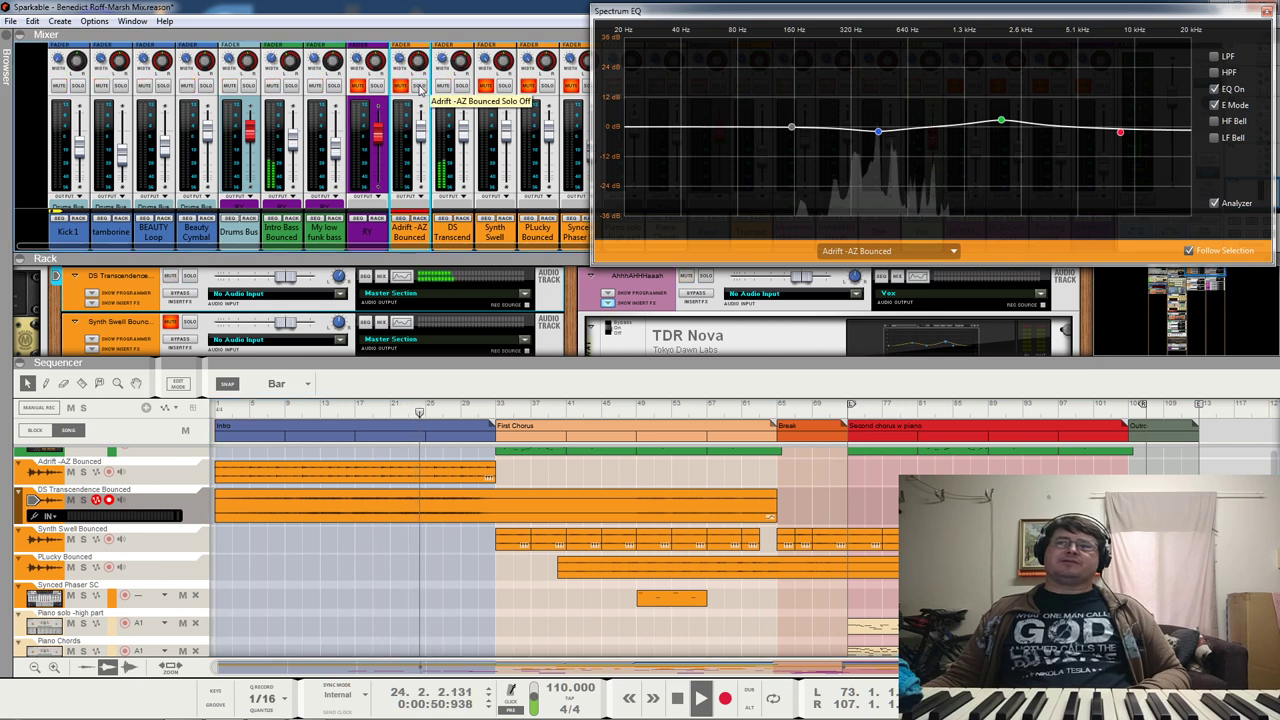
{"action": "left_click", "coordinate": [504, 87]}
{"action": "left_click", "coordinate": [461, 87]}
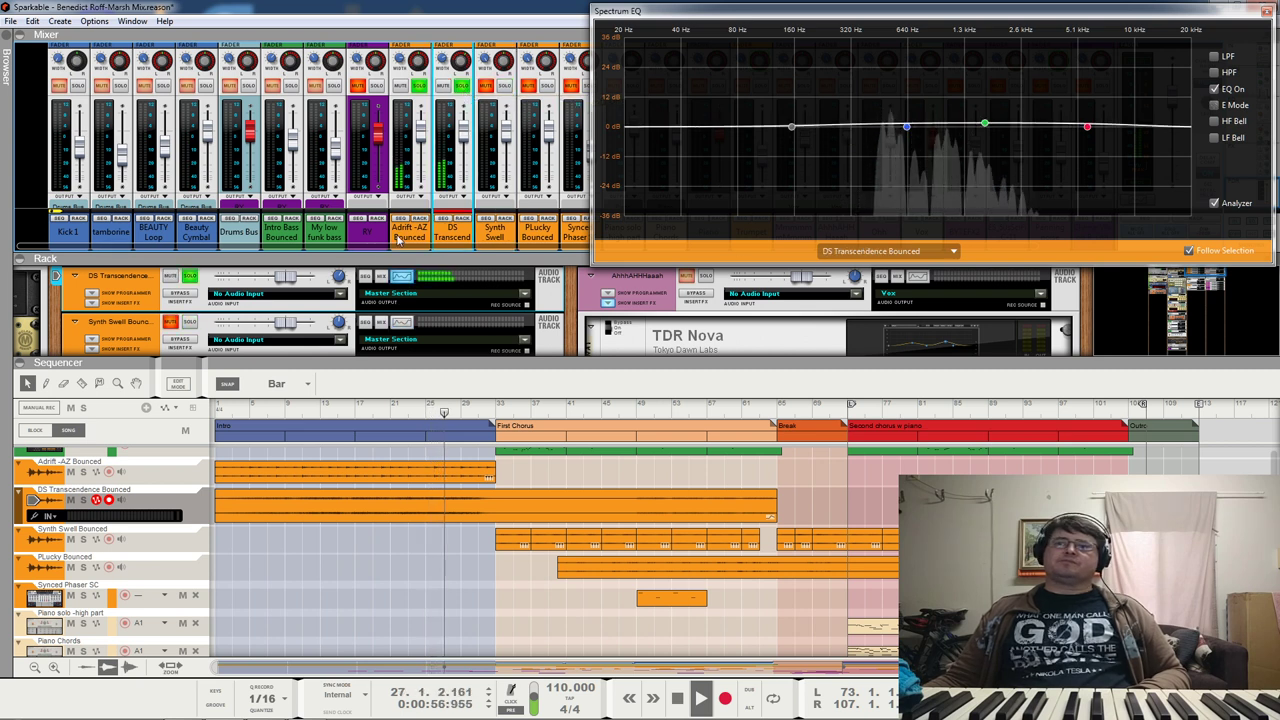
{"action": "left_click", "coordinate": [419, 87]}
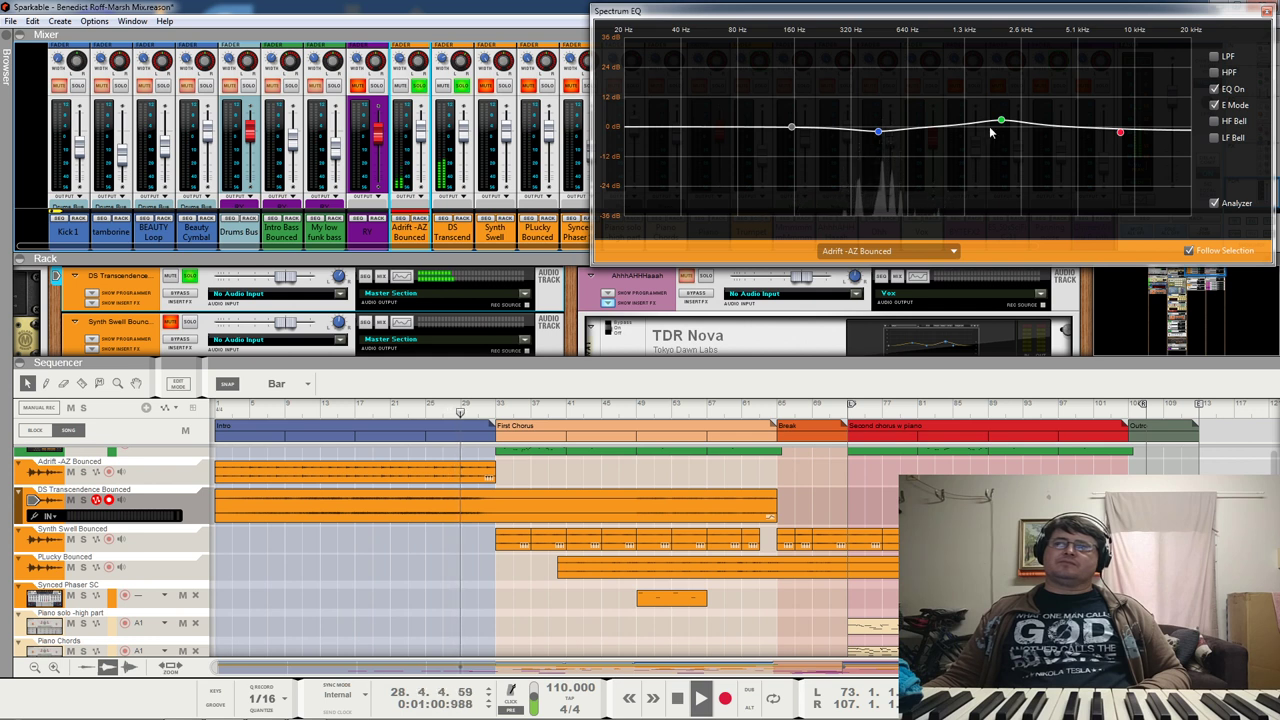
{"action": "key", "text": "space"}
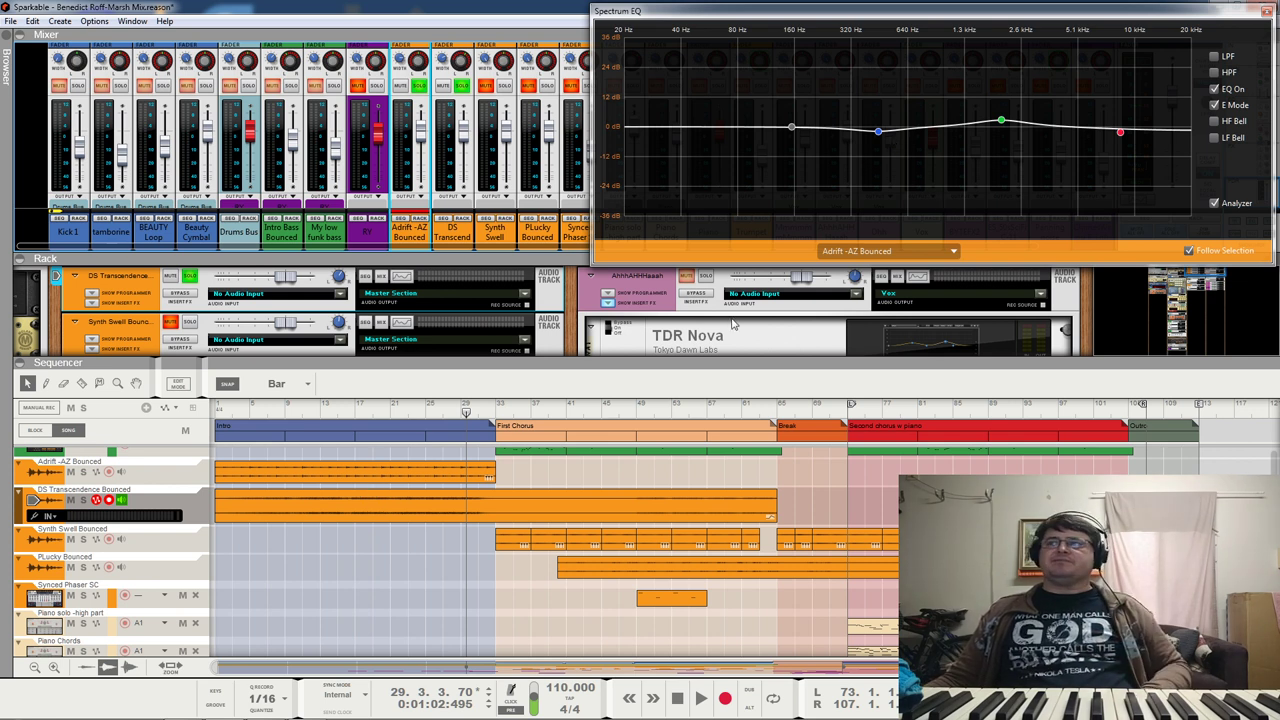
Step: Check Adrift -AZ Bounced's low mid EQ band and close the Spectrum EQ window
{"action": "left_click", "coordinate": [877, 131]}
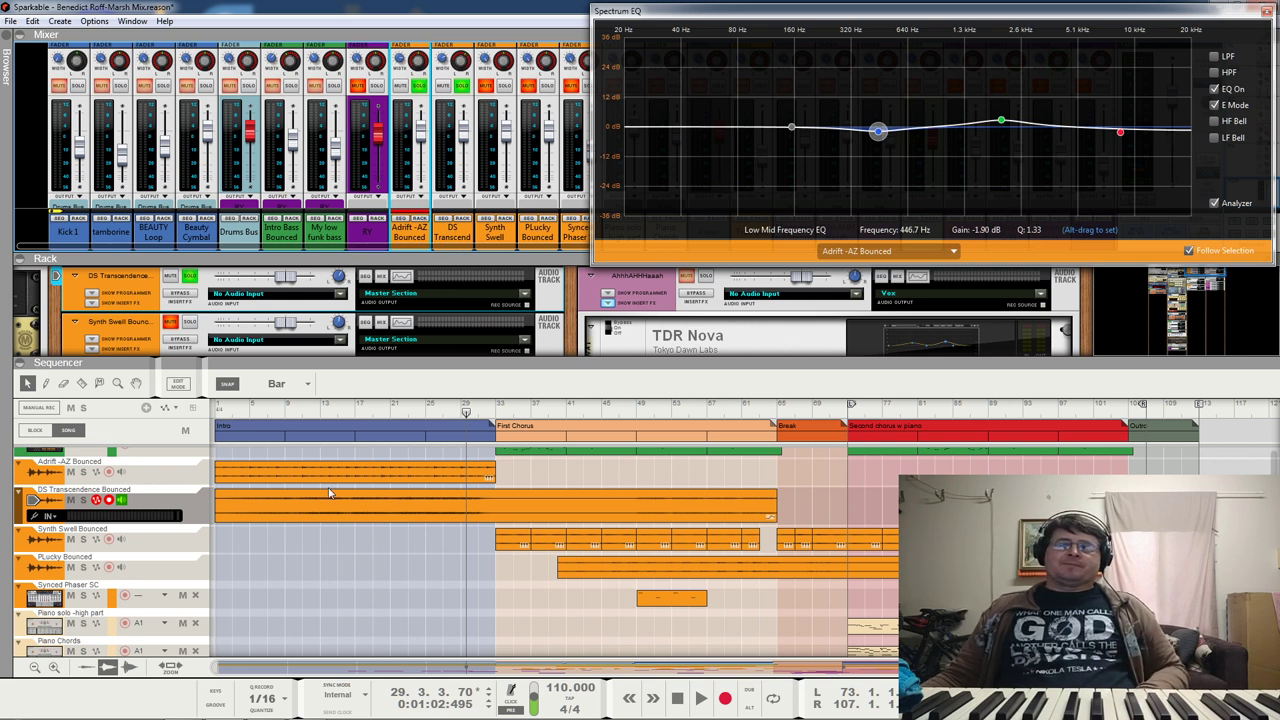
{"action": "scroll", "coordinate": [333, 476], "scroll_direction": "up", "scroll_amount": 2}
{"action": "scroll", "coordinate": [333, 471], "scroll_direction": "down", "scroll_amount": 2}
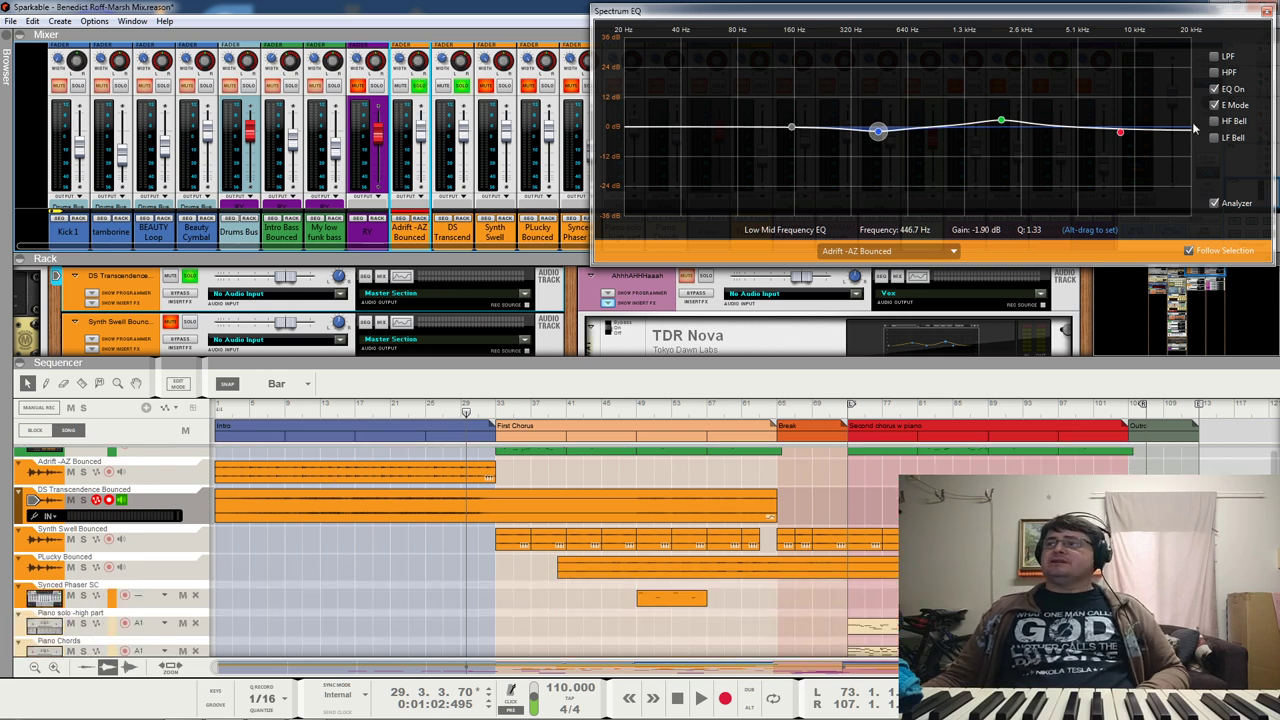
{"action": "left_click", "coordinate": [1266, 12]}
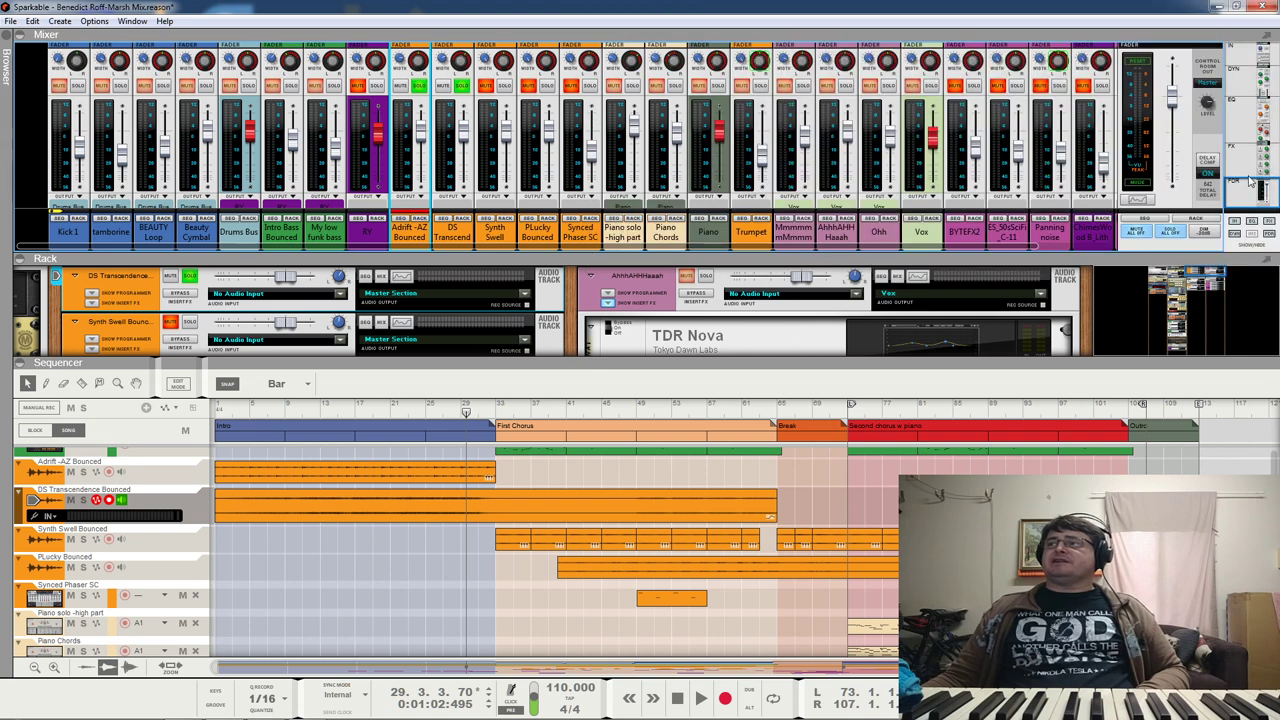
Step: Select the Synth Swell Bounced track in the sequencer and open its Spectrum EQ
{"action": "scroll", "coordinate": [1256, 170], "scroll_direction": "up", "scroll_amount": 5}
{"action": "scroll", "coordinate": [1256, 170], "scroll_direction": "down", "scroll_amount": 2}
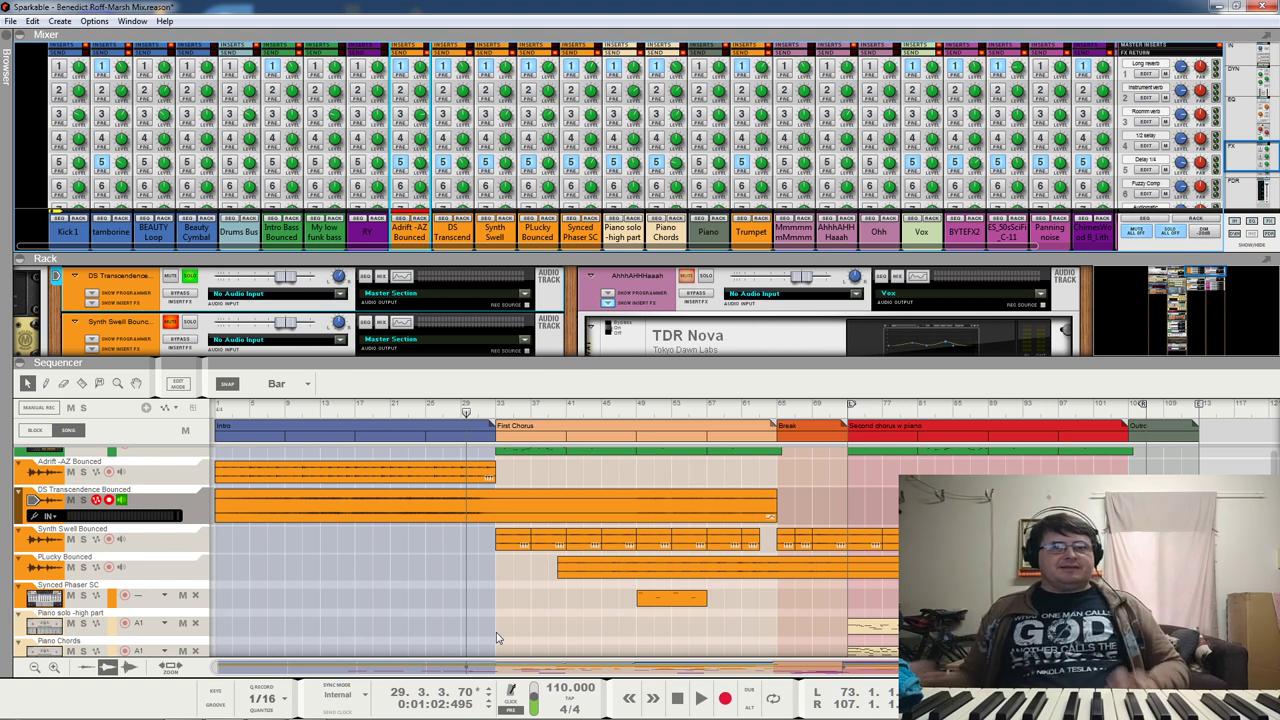
{"action": "scroll", "coordinate": [438, 573], "scroll_direction": "down", "scroll_amount": 3}
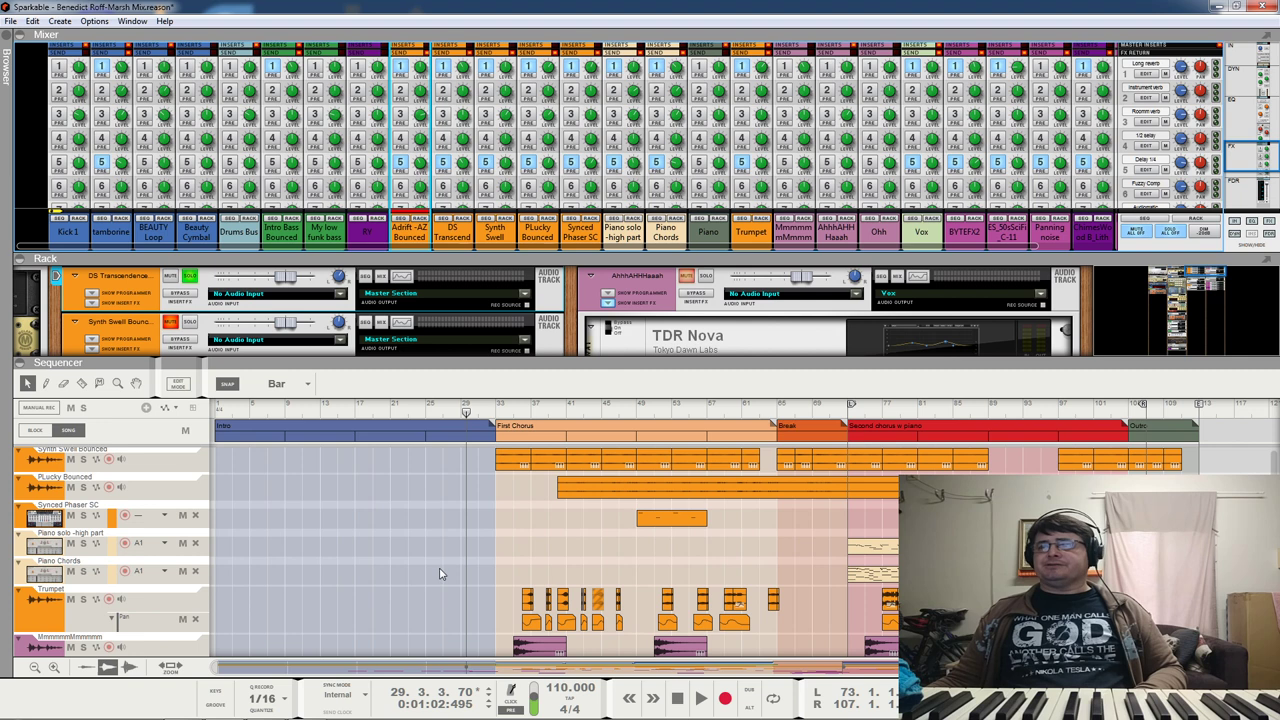
{"action": "scroll", "coordinate": [278, 545], "scroll_direction": "up", "scroll_amount": 4}
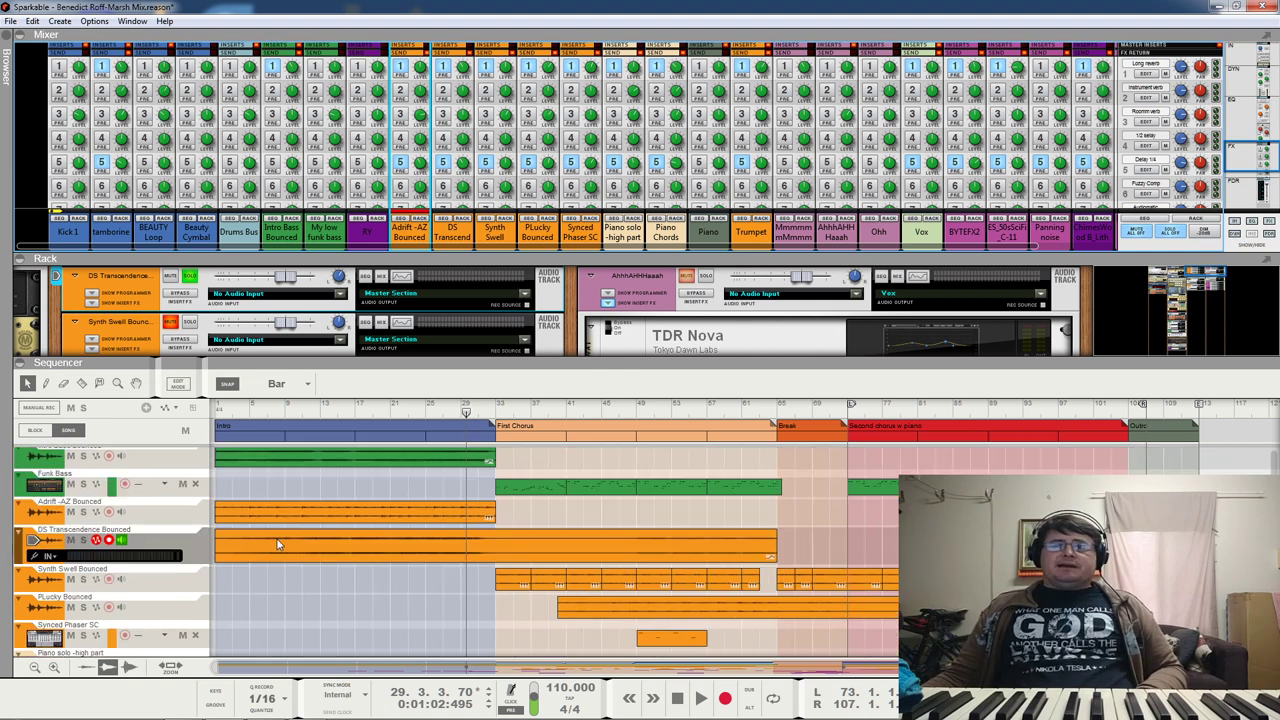
{"action": "scroll", "coordinate": [314, 545], "scroll_direction": "down", "scroll_amount": 3}
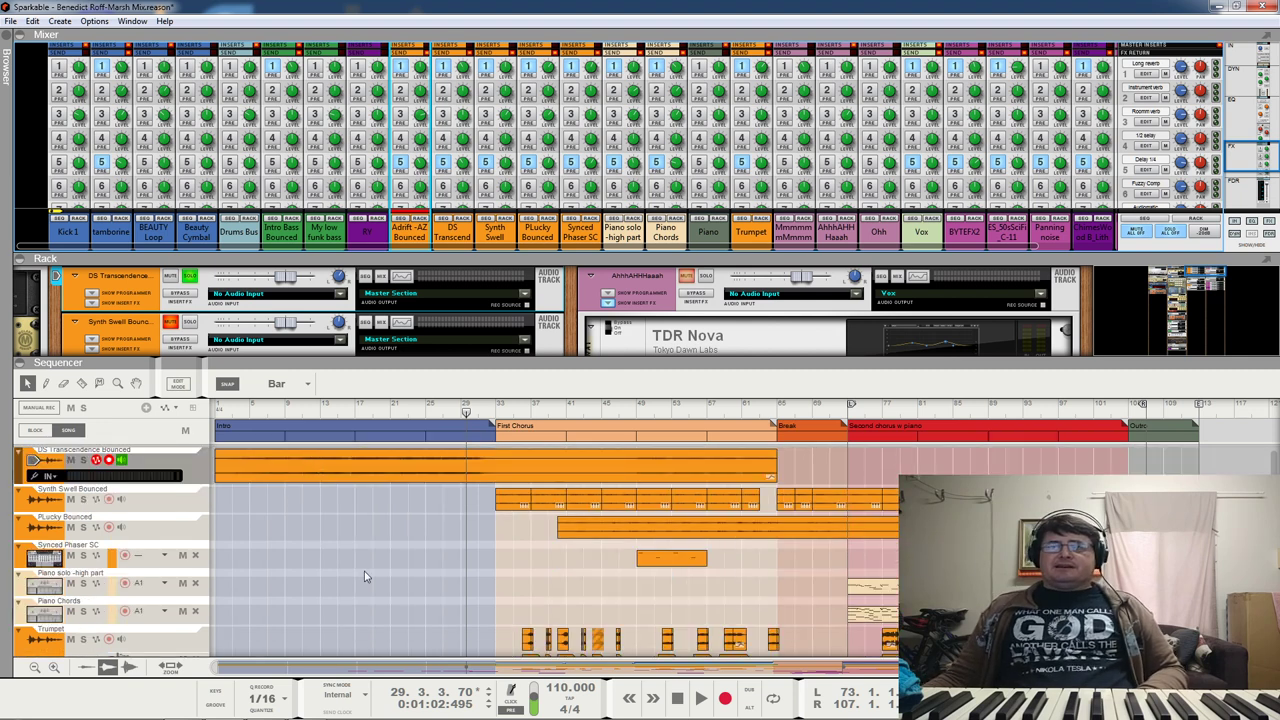
{"action": "left_click", "coordinate": [50, 506]}
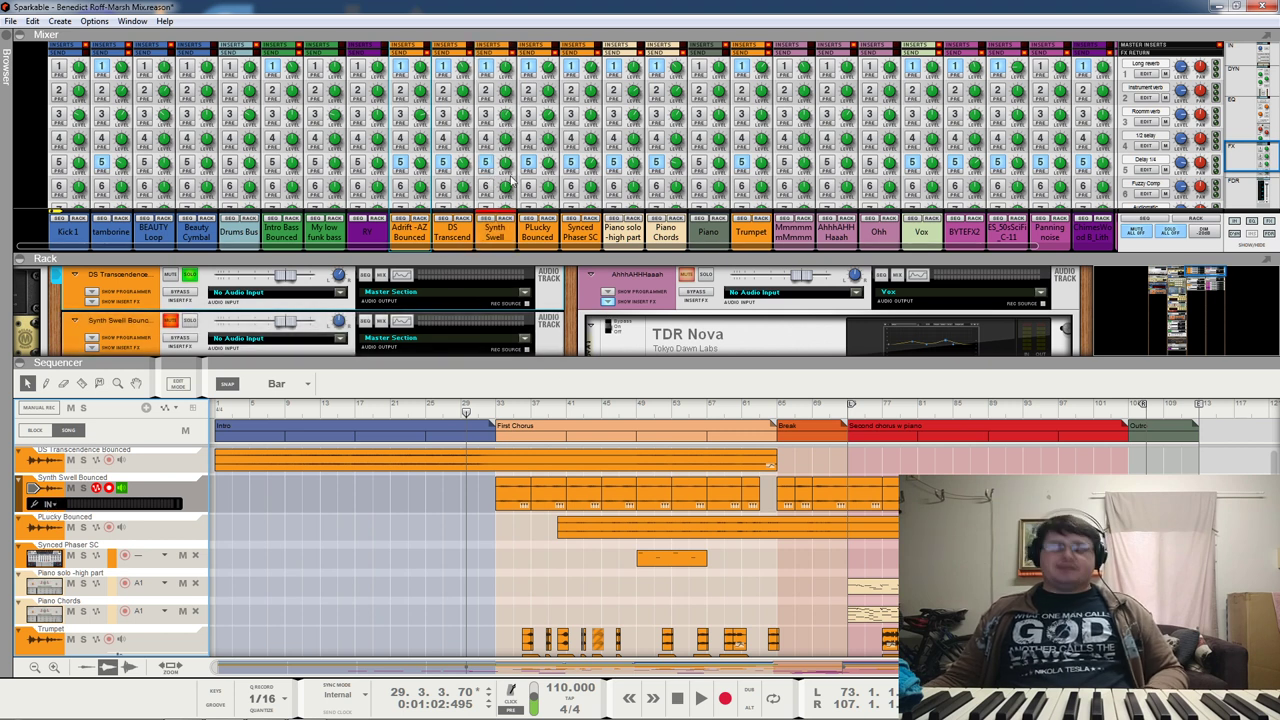
{"action": "key", "text": "F2"}
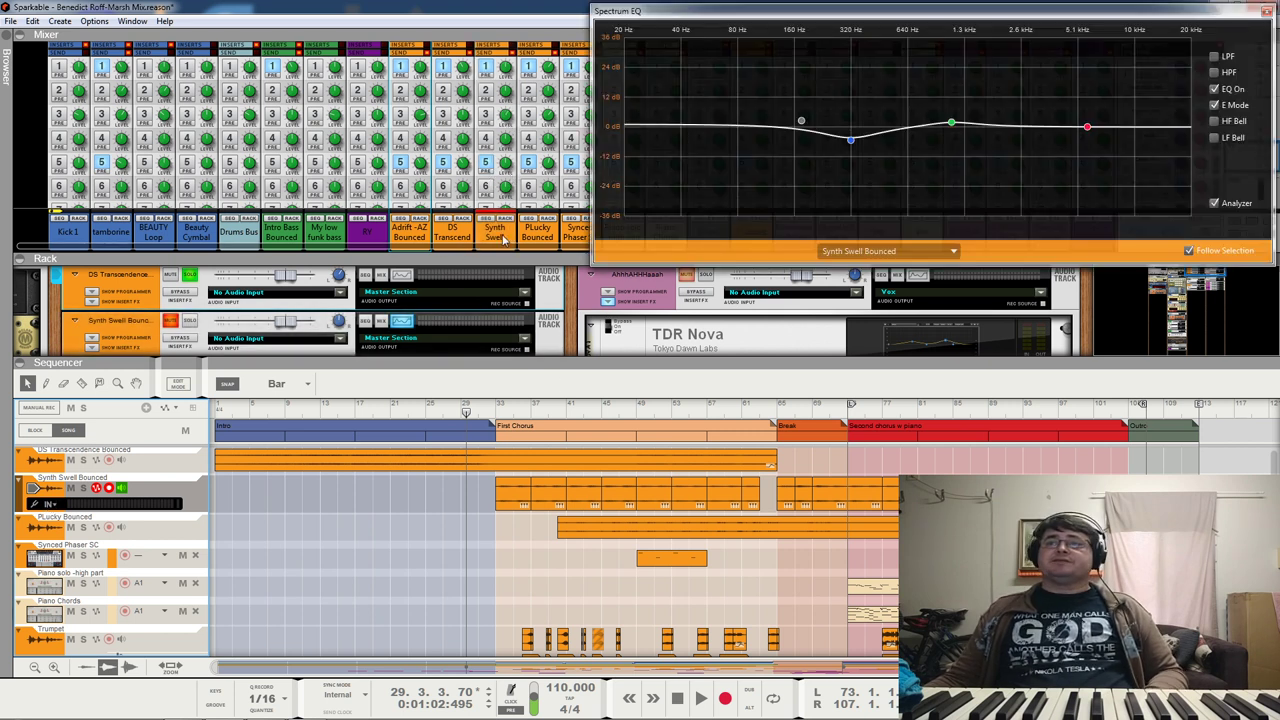
Step: Solo the Synth Swell channel and play it from the start of the First Chorus
{"action": "scroll", "coordinate": [500, 180], "scroll_direction": "down", "scroll_amount": 5}
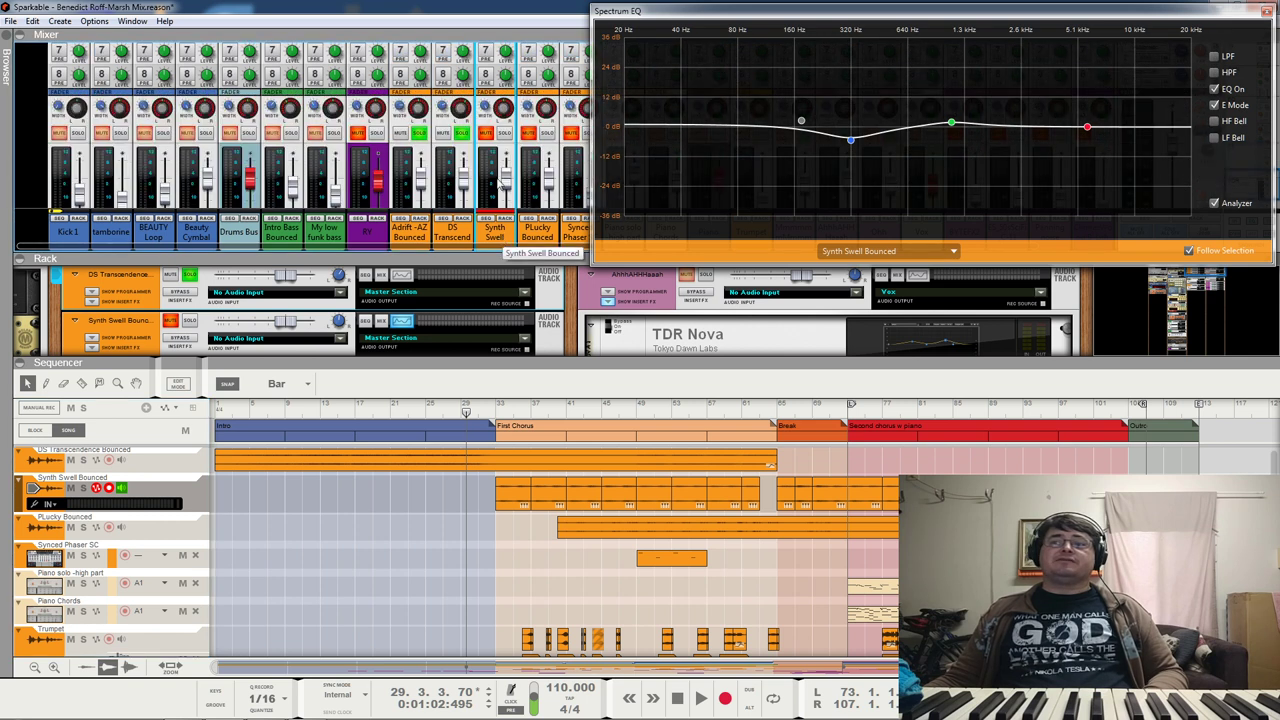
{"action": "key", "text": "Left"}
{"action": "key", "text": "Left"}
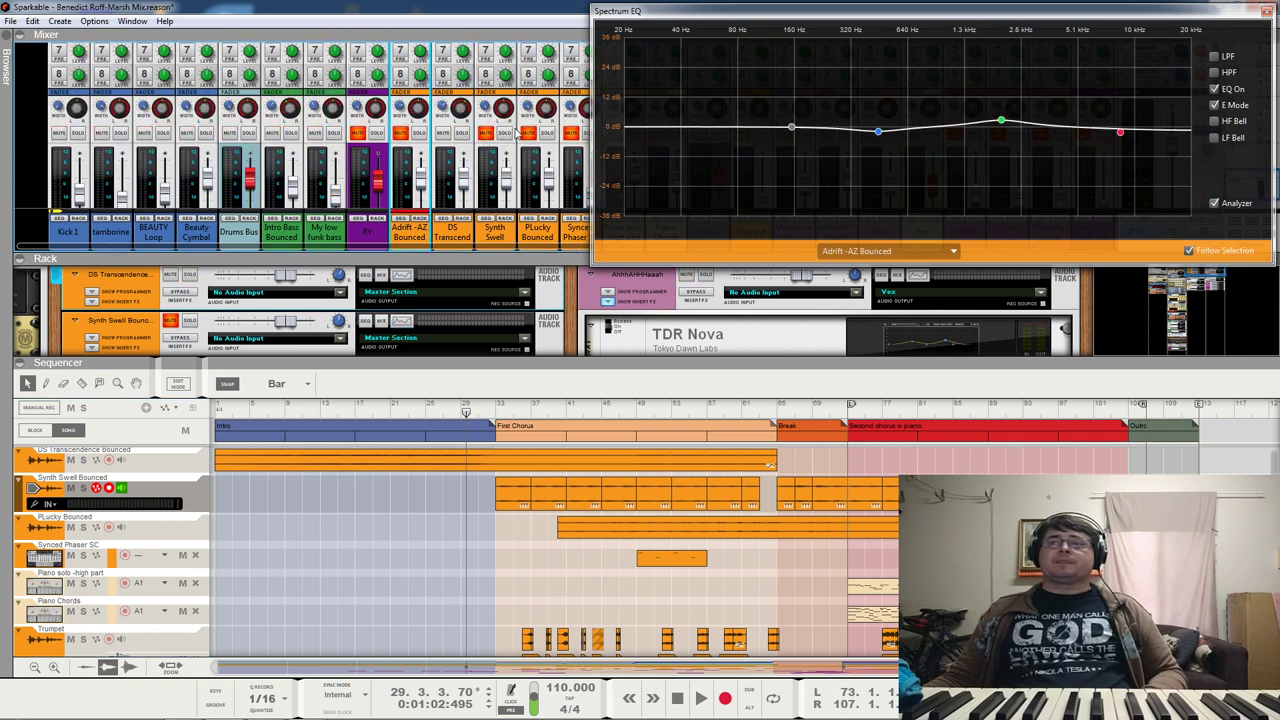
{"action": "left_click", "coordinate": [504, 133]}
{"action": "key", "text": "space"}
{"action": "left_click", "coordinate": [498, 411]}
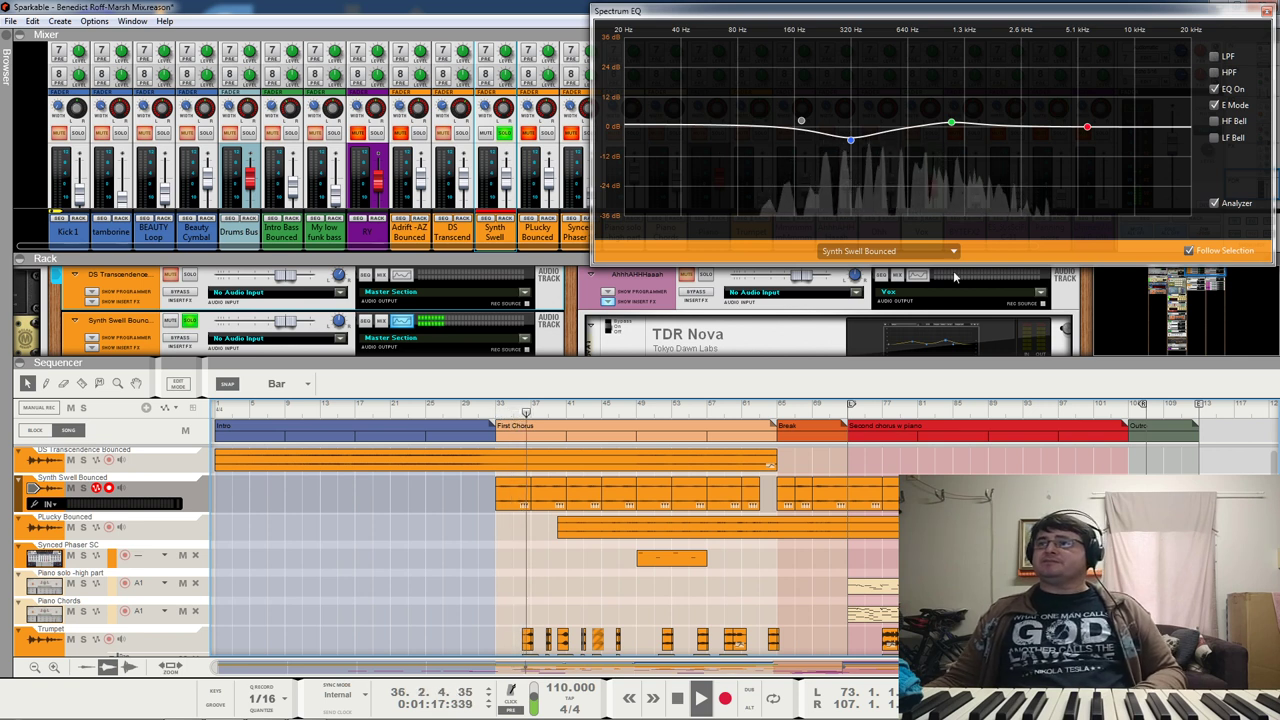
Step: Compare Synth Swell Bounced with its EQ bypassed and enabled during playback, check its high mid band, and stop playback
{"action": "left_click", "coordinate": [1215, 90]}
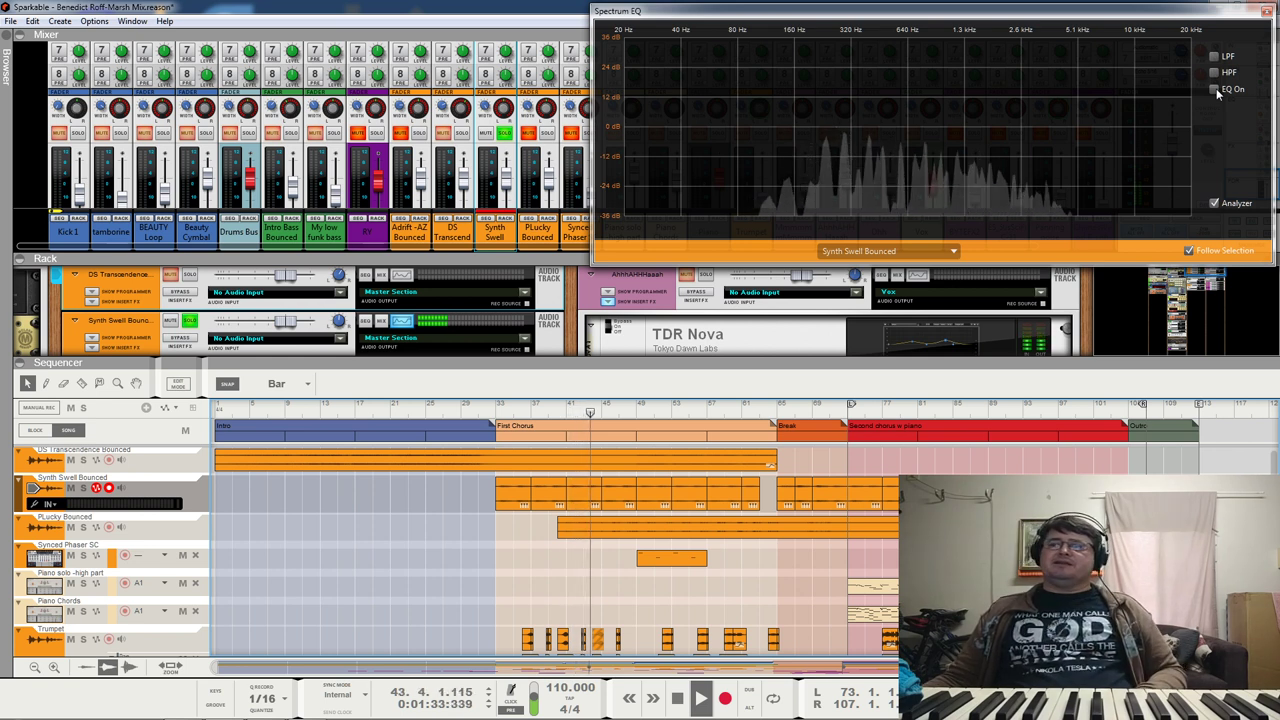
{"action": "left_click", "coordinate": [1215, 89]}
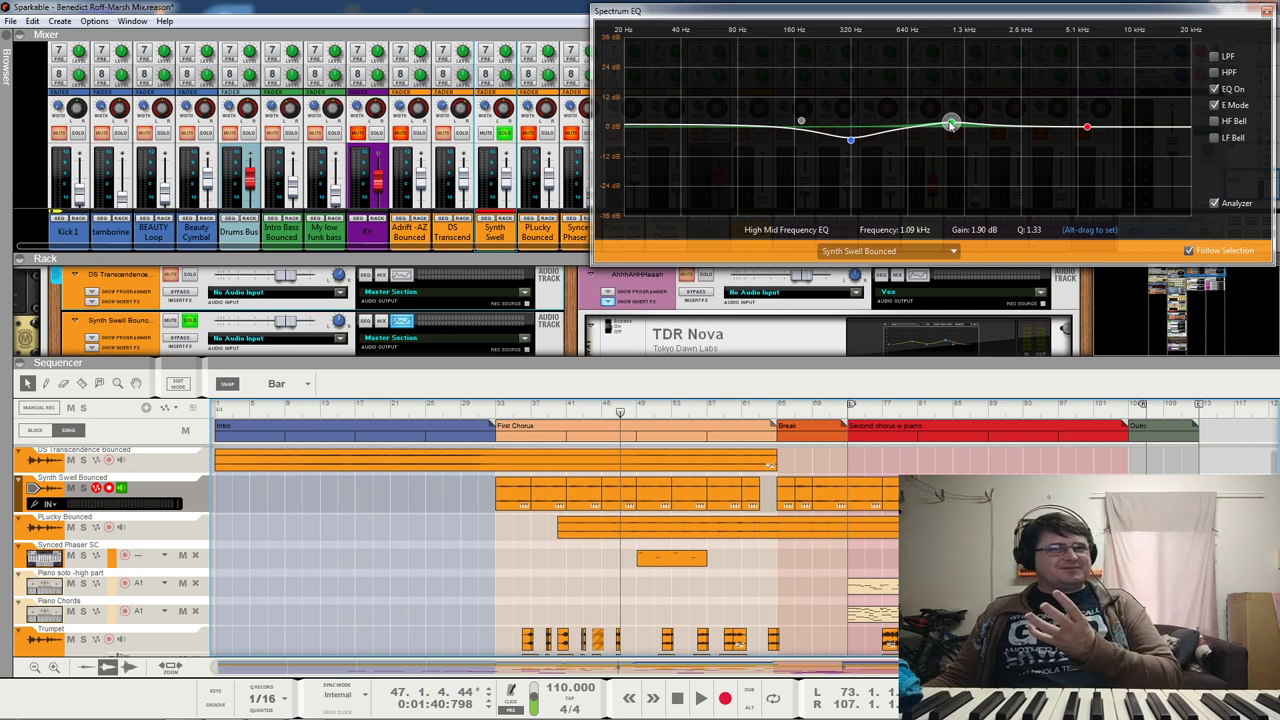
{"action": "key", "text": "space"}
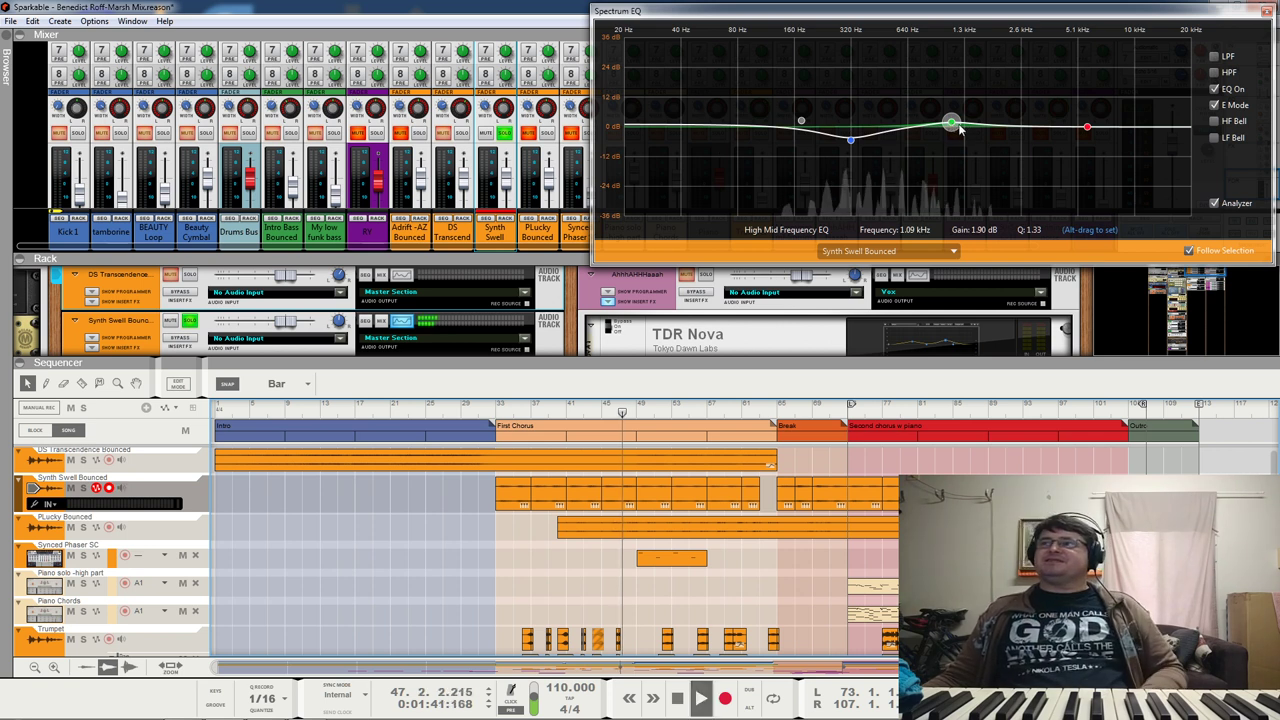
{"action": "key", "text": "space"}
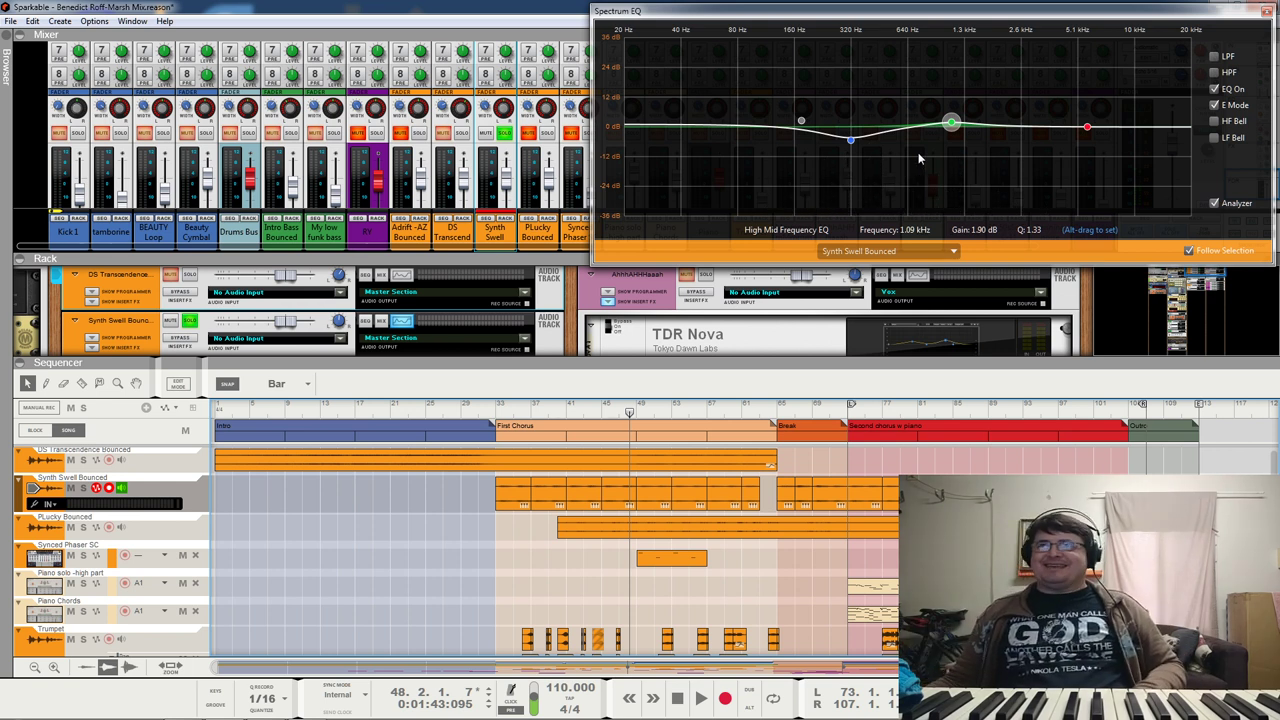
Step: Check Synth Swell Bounced's low mid EQ band, listen to the channel briefly again, and take it out of solo
{"action": "left_click", "coordinate": [849, 140]}
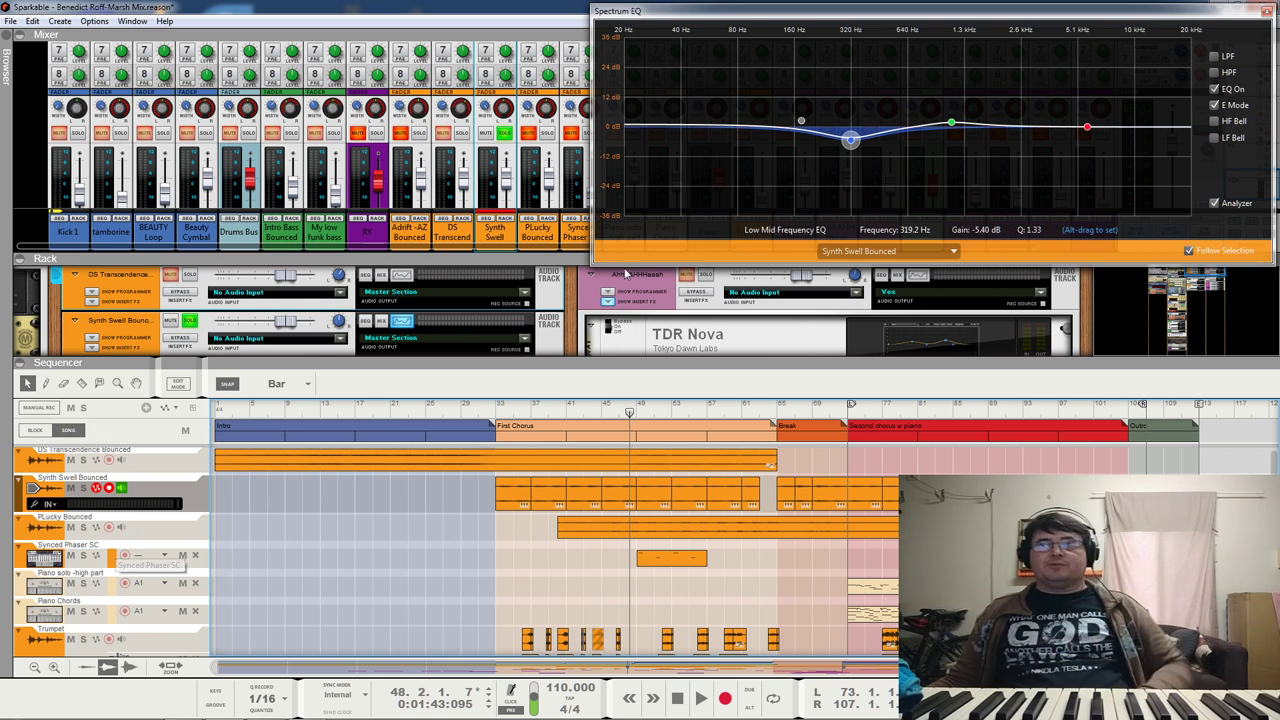
{"action": "key", "text": "space"}
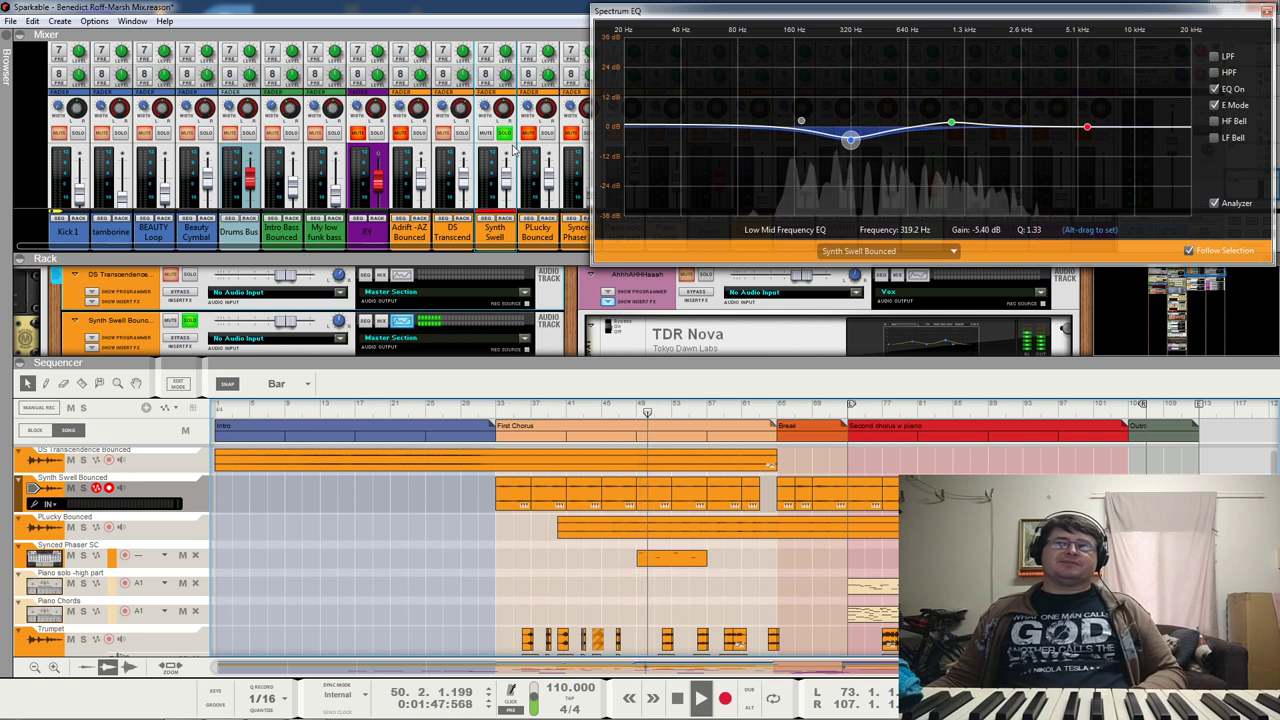
{"action": "key", "text": "space"}
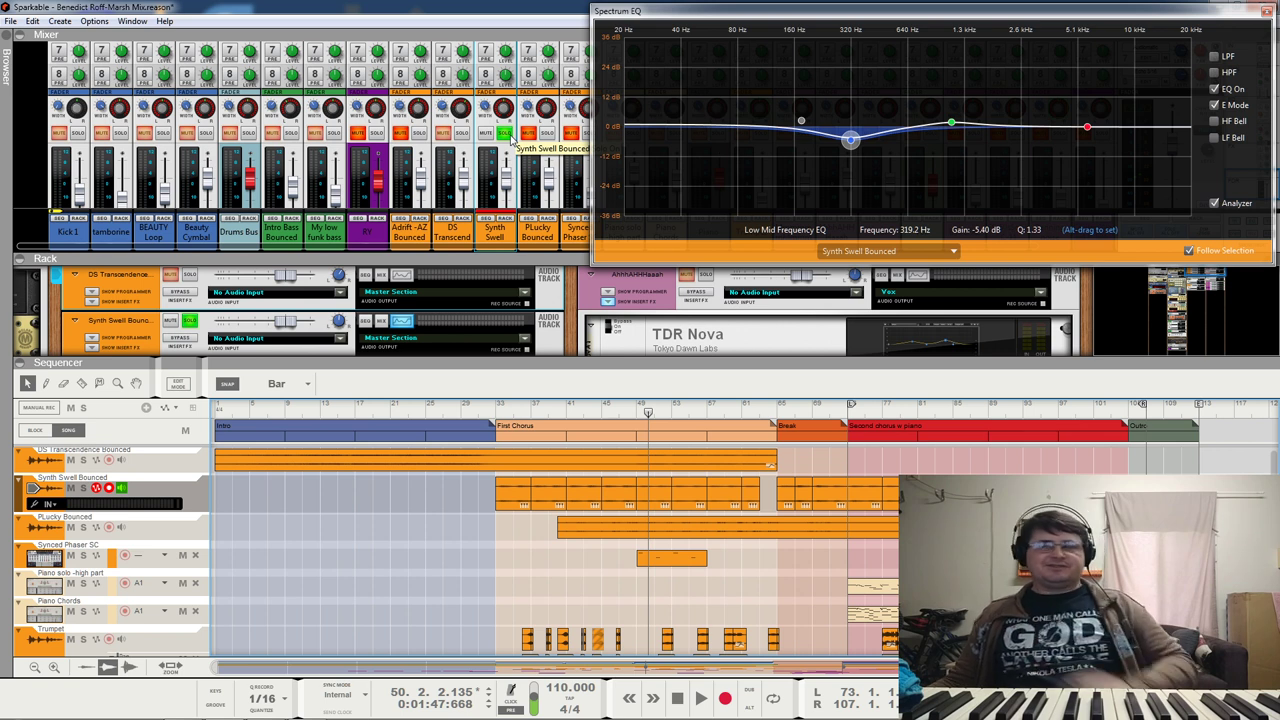
{"action": "left_click", "coordinate": [505, 133]}
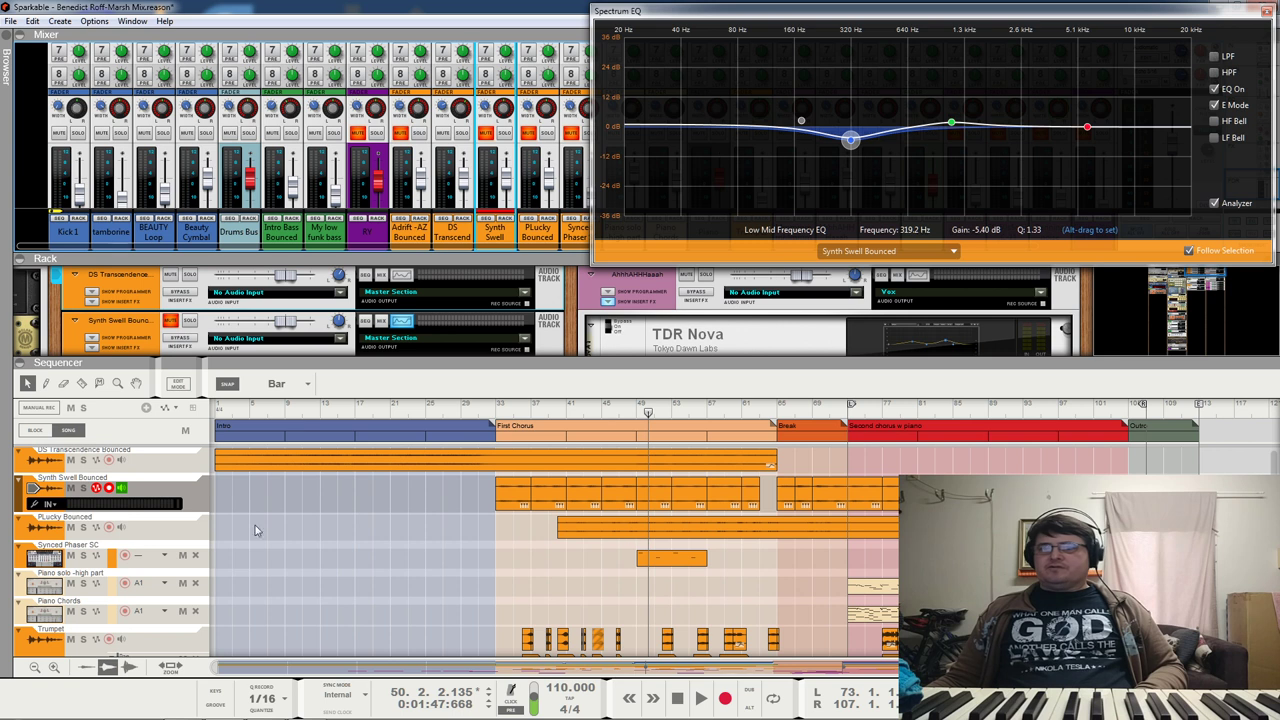
Step: Review the EQ curves of the Synced Phaser SC and PLucky Bounced tracks and close the Spectrum EQ window
{"action": "left_click", "coordinate": [56, 556]}
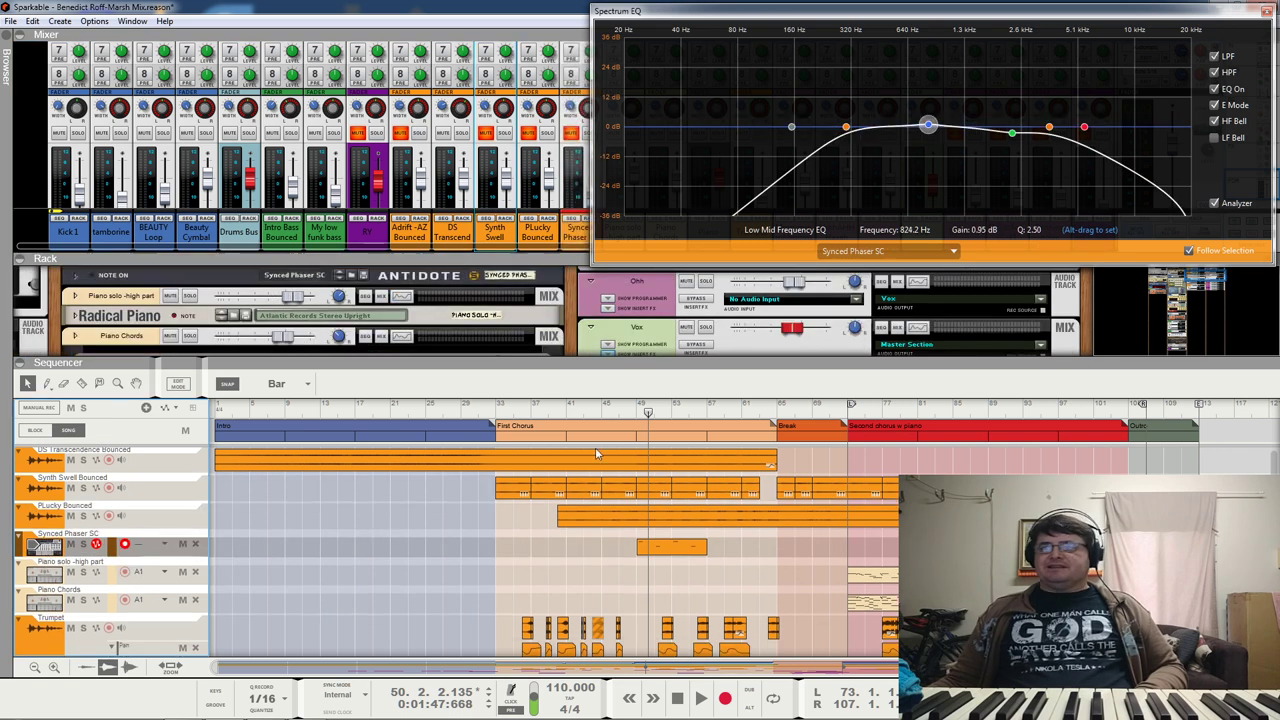
{"action": "left_click", "coordinate": [636, 411]}
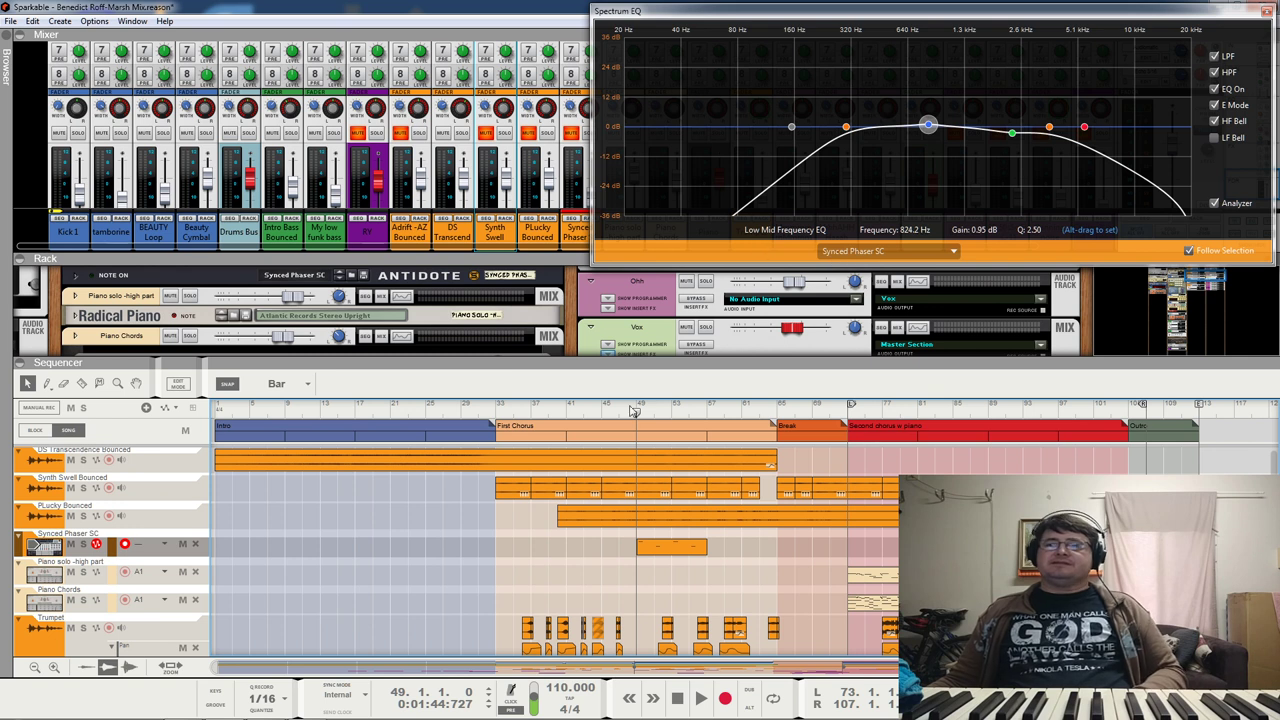
{"action": "left_click", "coordinate": [50, 515]}
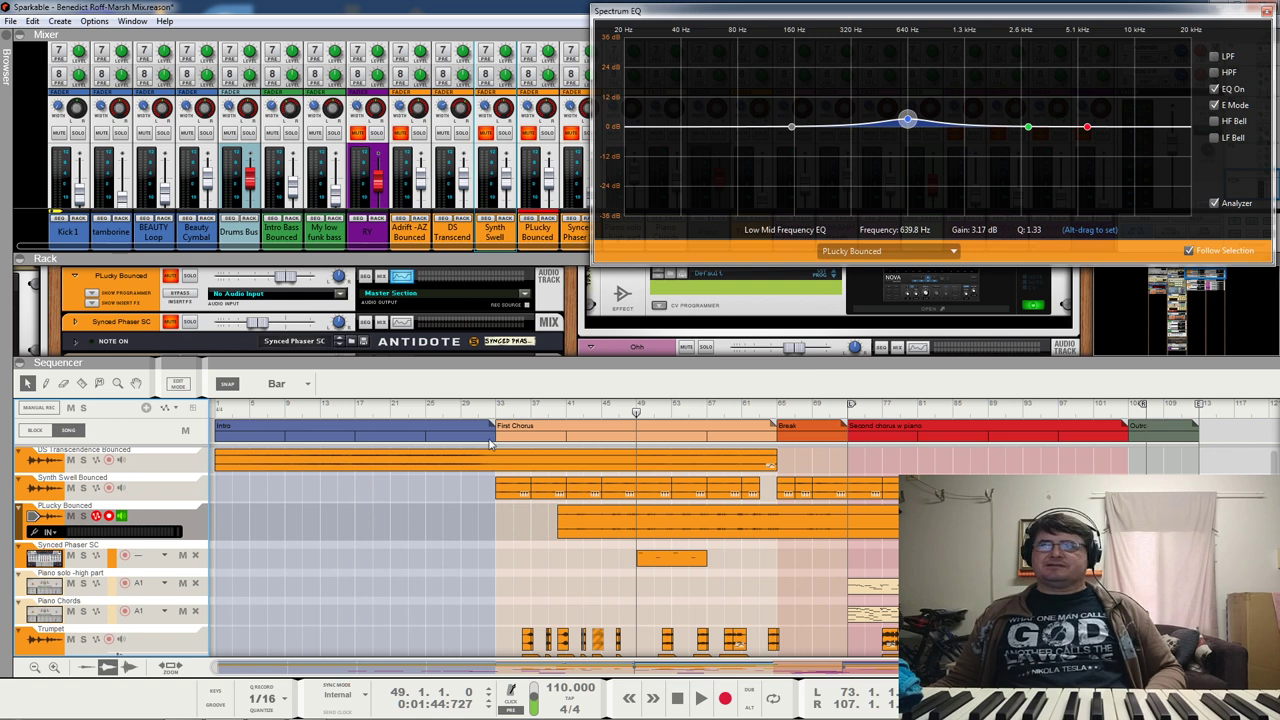
{"action": "left_click", "coordinate": [1263, 11]}
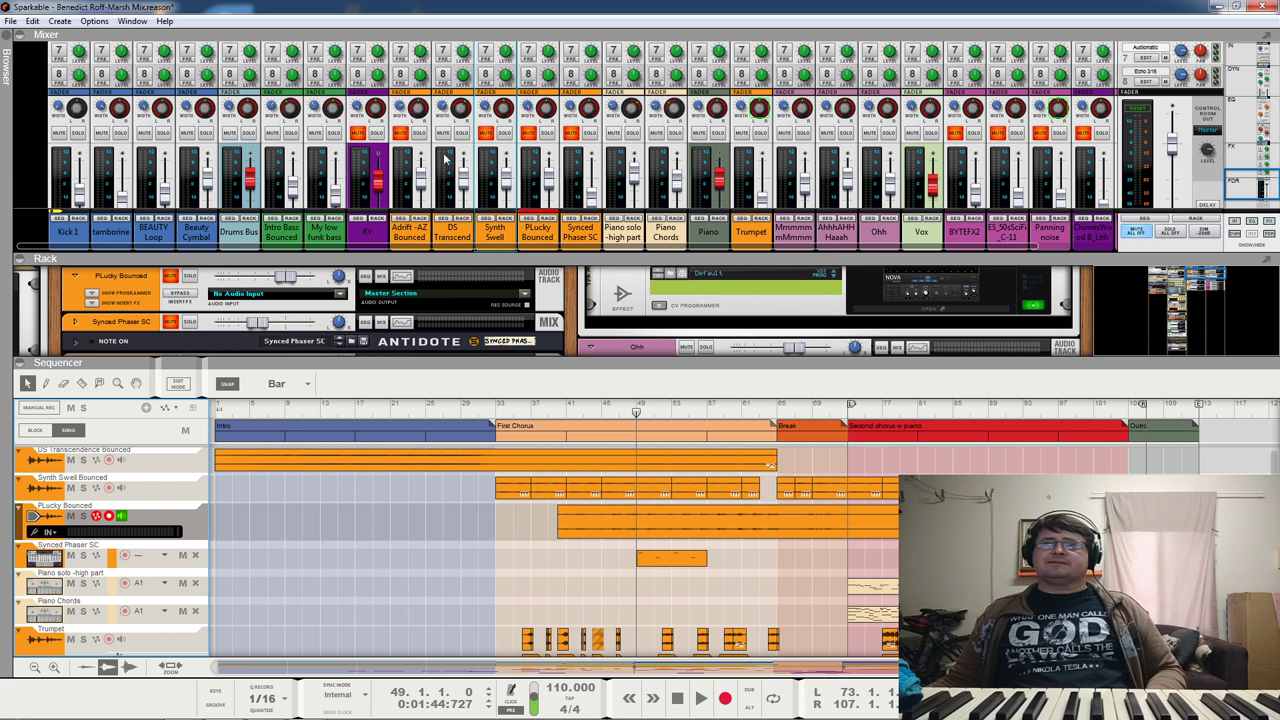
Step: Unmute the Adrift -AZ Bounced, Synth Swell, PLucky Bounced and Synced Phaser SC mixer channels
{"action": "left_click", "coordinate": [403, 136]}
{"action": "left_click", "coordinate": [486, 138]}
{"action": "left_click", "coordinate": [529, 134]}
{"action": "left_click", "coordinate": [569, 133]}
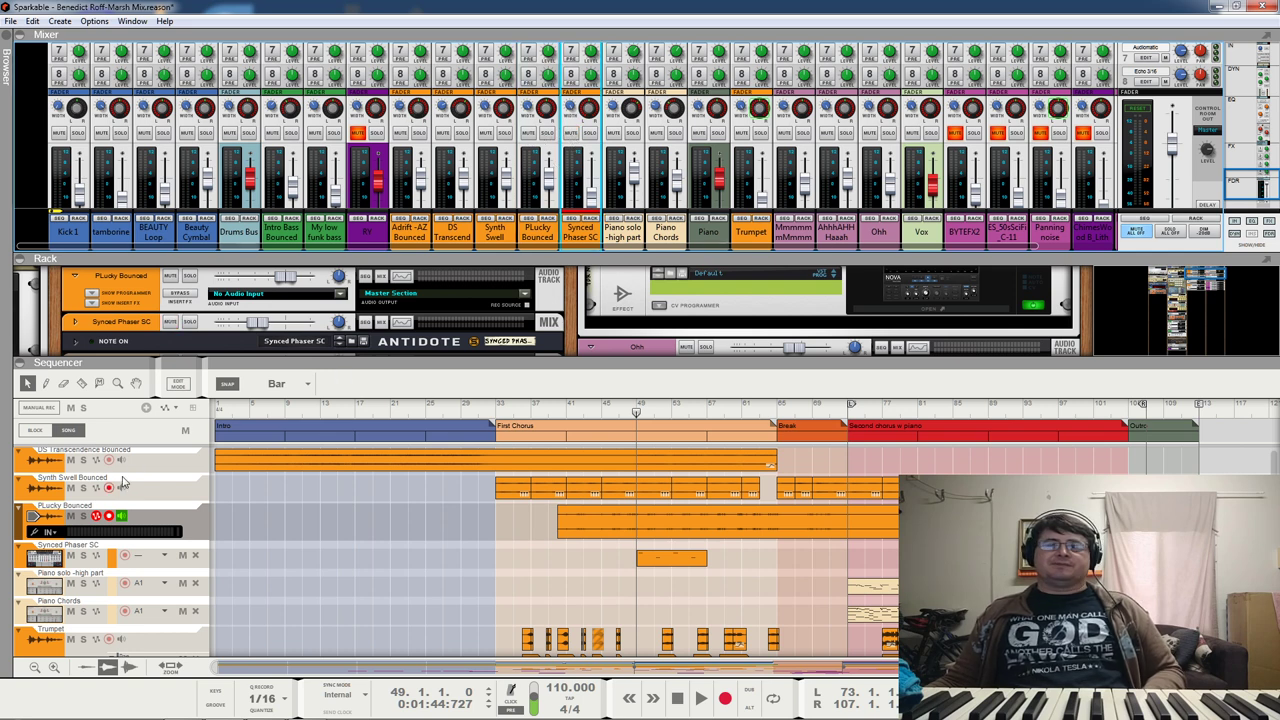
Step: Solo the PLucky Bounced channel and play it from bar 41 in the First Chorus
{"action": "left_click", "coordinate": [547, 133]}
{"action": "key", "text": "space"}
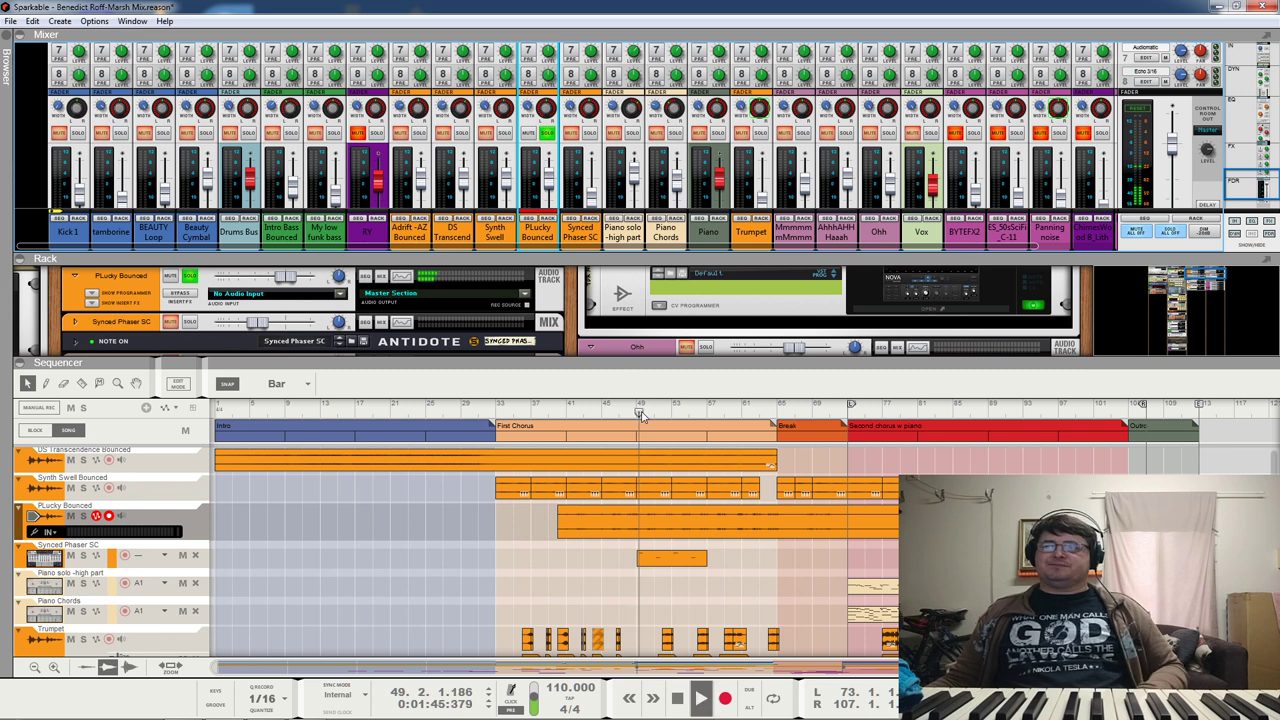
{"action": "left_click", "coordinate": [566, 415]}
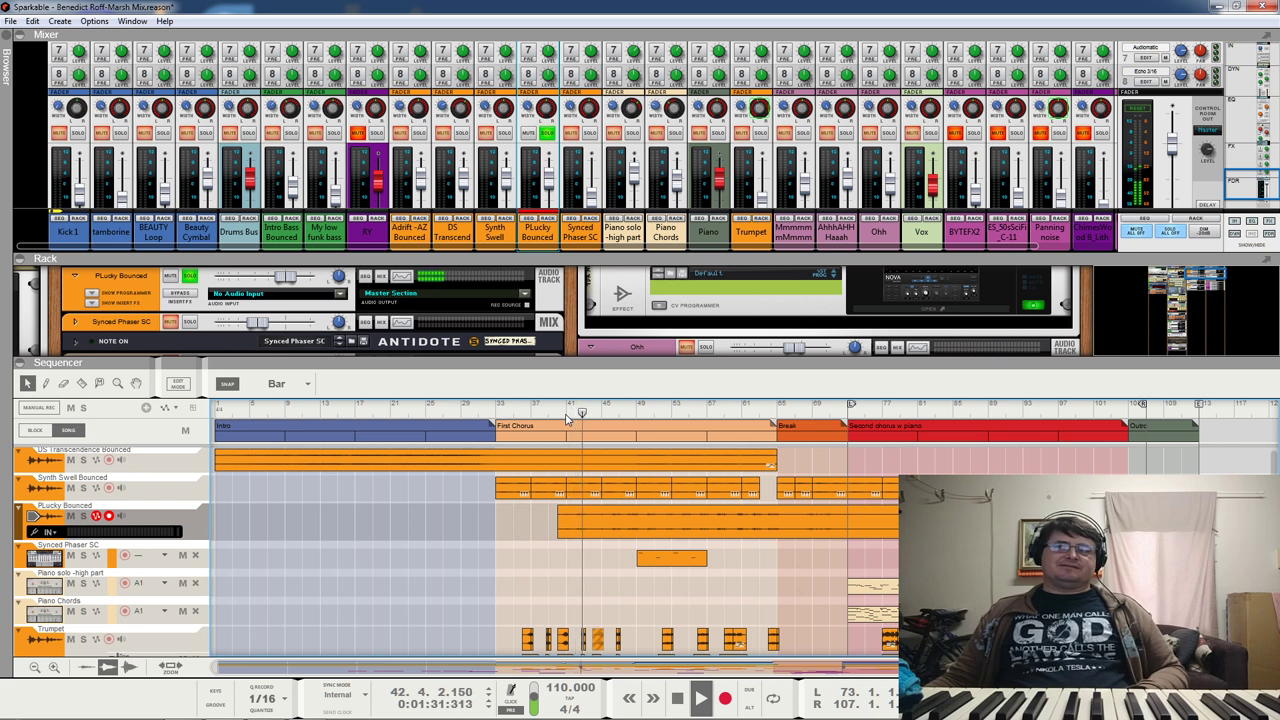
Step: Open PLucky Bounced's Spectrum EQ and compare the channel with EQ bypassed and enabled during playback
{"action": "key", "text": "F2"}
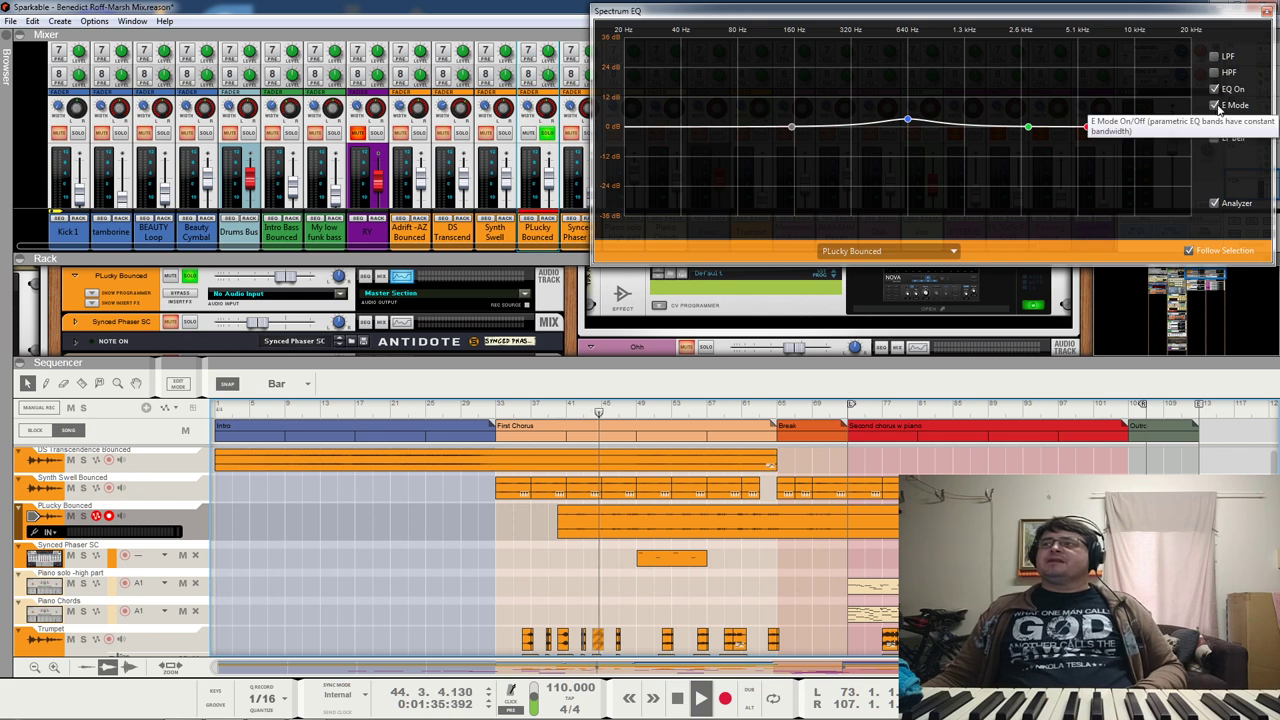
{"action": "left_click", "coordinate": [1215, 90]}
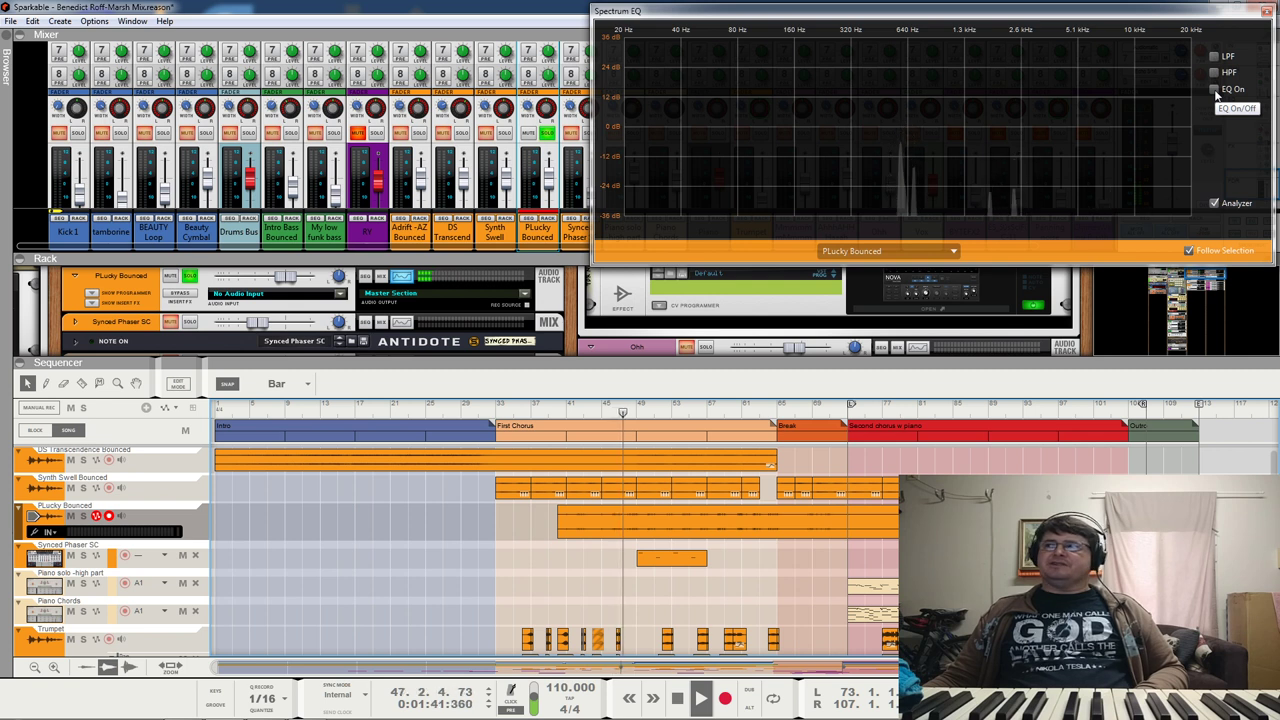
{"action": "left_click", "coordinate": [1215, 90]}
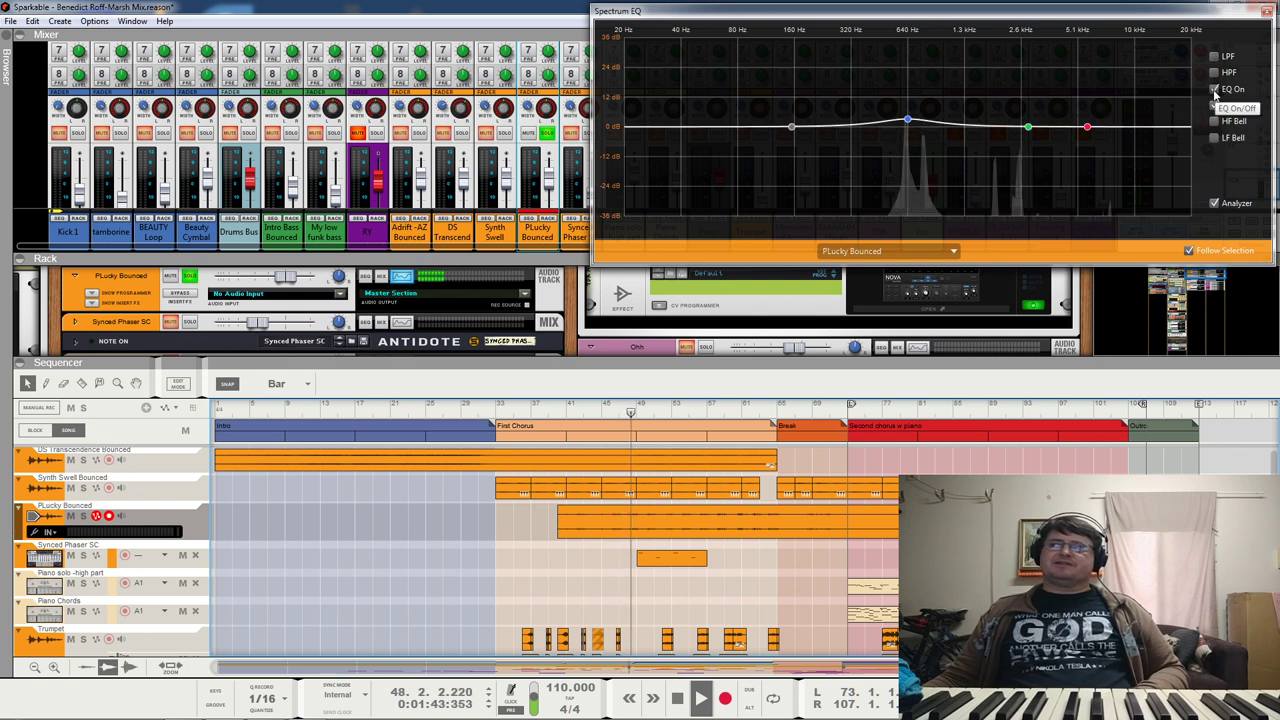
Step: Move the Spectrum EQ window clear of the mixer and examine the PLucky Bounced sends and the Echo Blips and 1/4 Echo channels
{"action": "left_click_drag", "start_coordinate": [1229, 39], "coordinate": [1102, 292]}
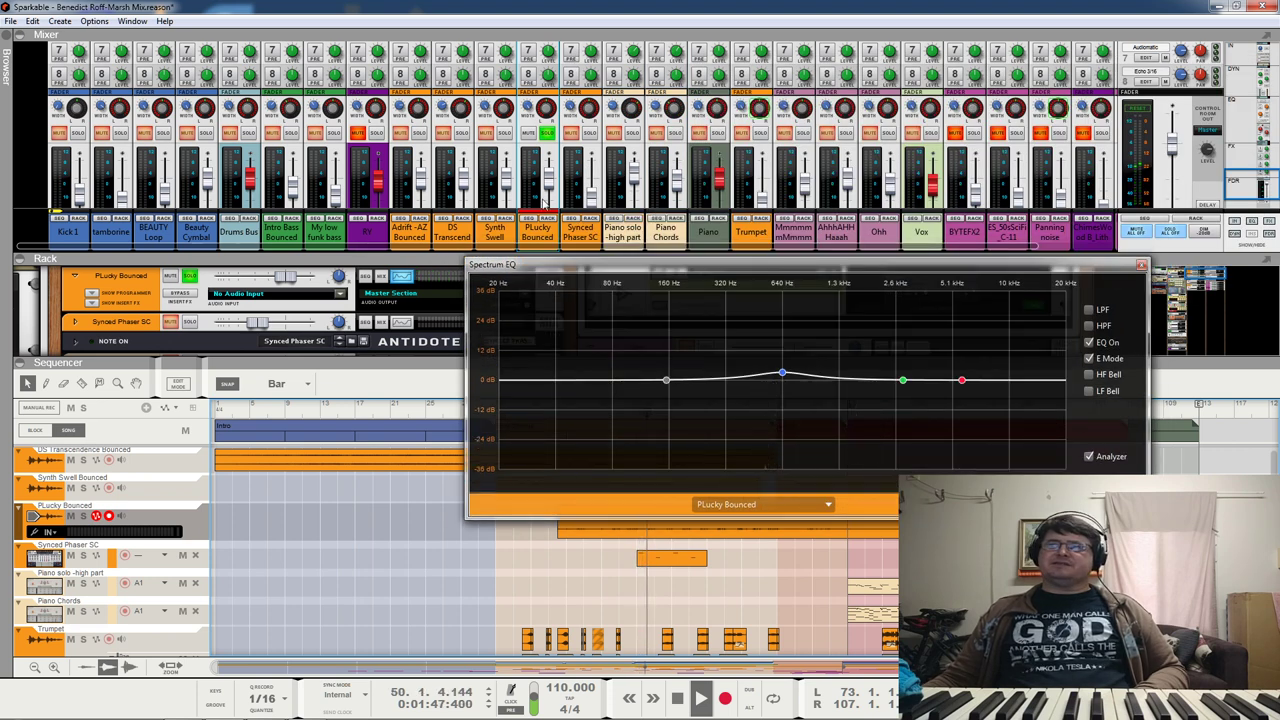
{"action": "scroll", "coordinate": [626, 60], "scroll_direction": "up", "scroll_amount": 5}
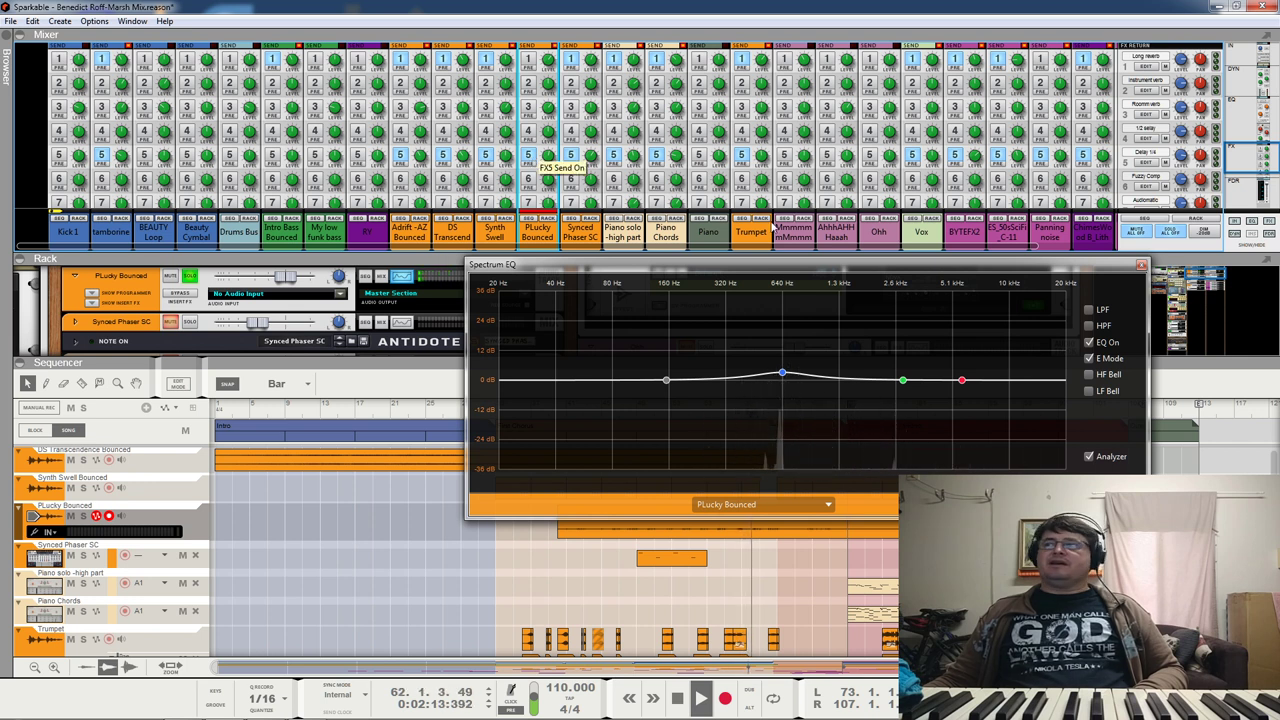
{"action": "left_click_drag", "start_coordinate": [926, 246], "coordinate": [1100, 255]}
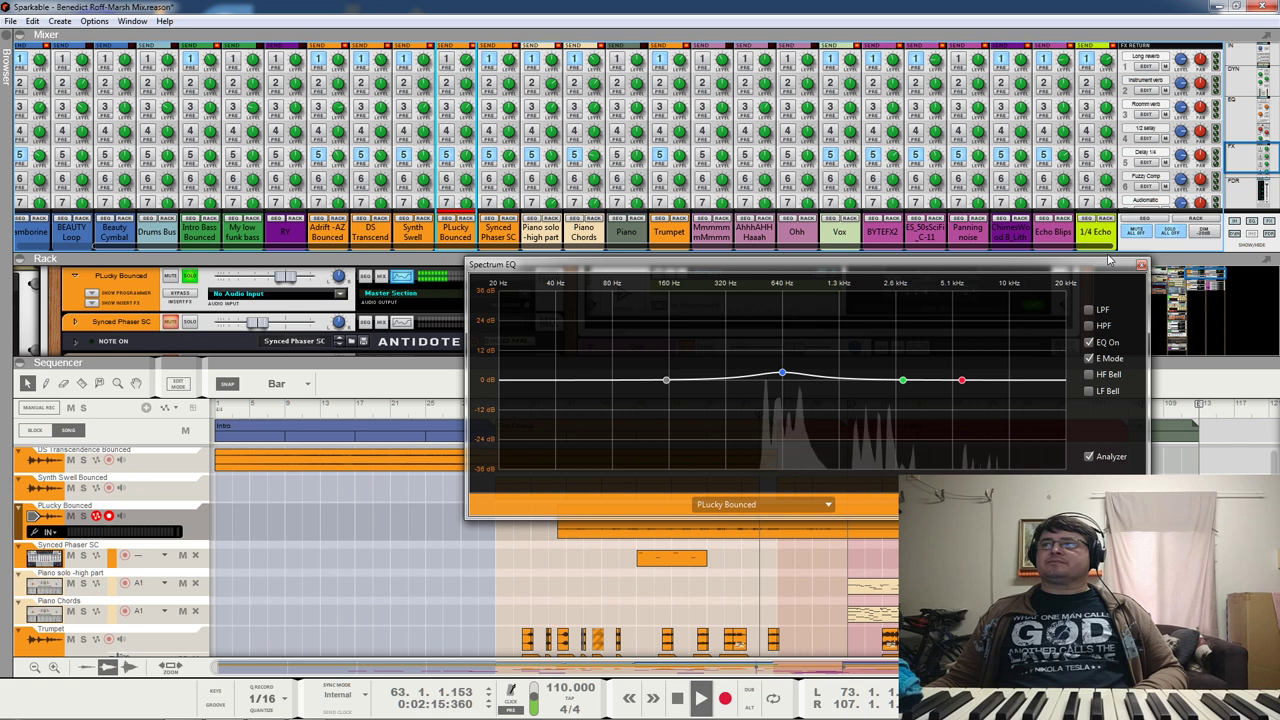
{"action": "scroll", "coordinate": [1085, 120], "scroll_direction": "down", "scroll_amount": 5}
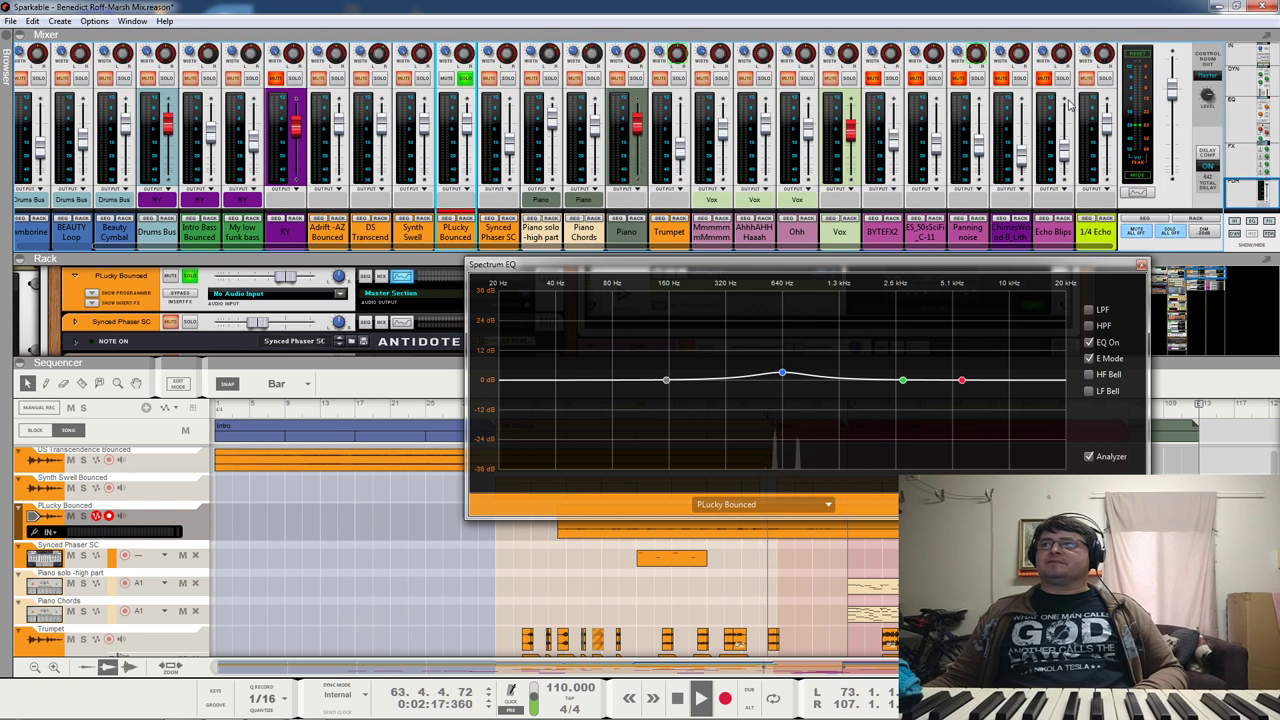
{"action": "left_click", "coordinate": [1243, 172]}
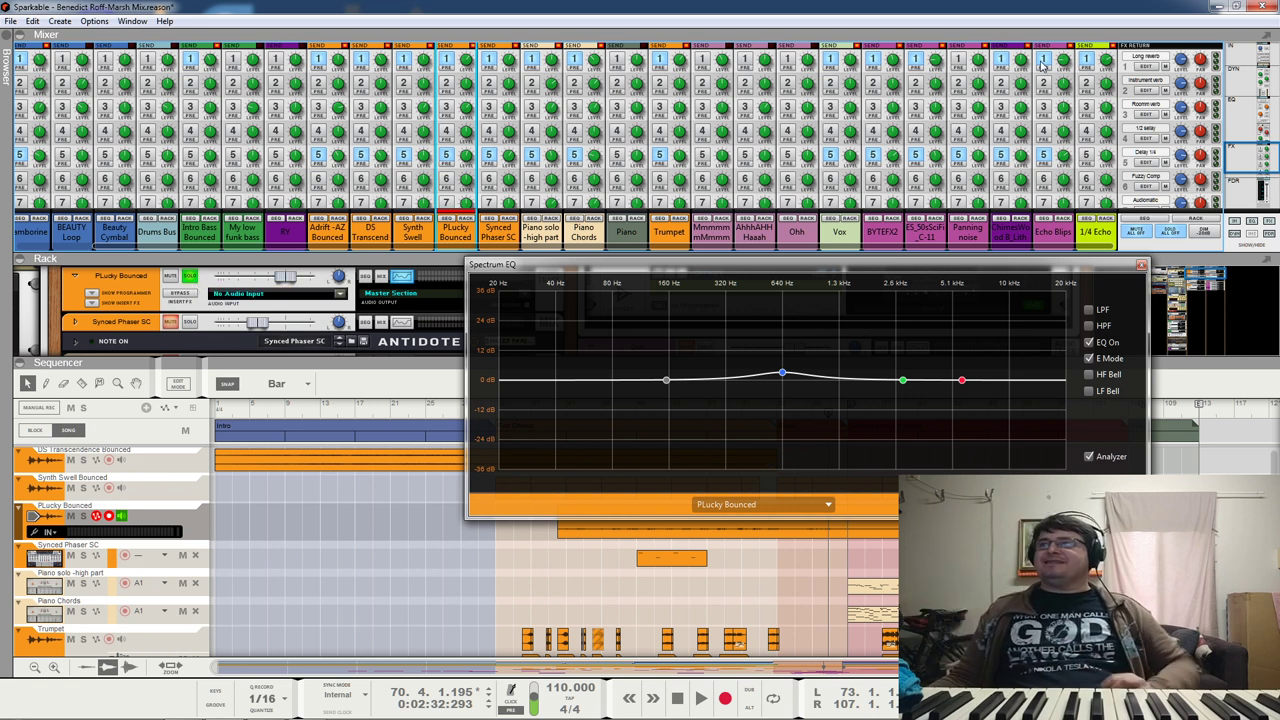
{"action": "left_click", "coordinate": [1268, 188]}
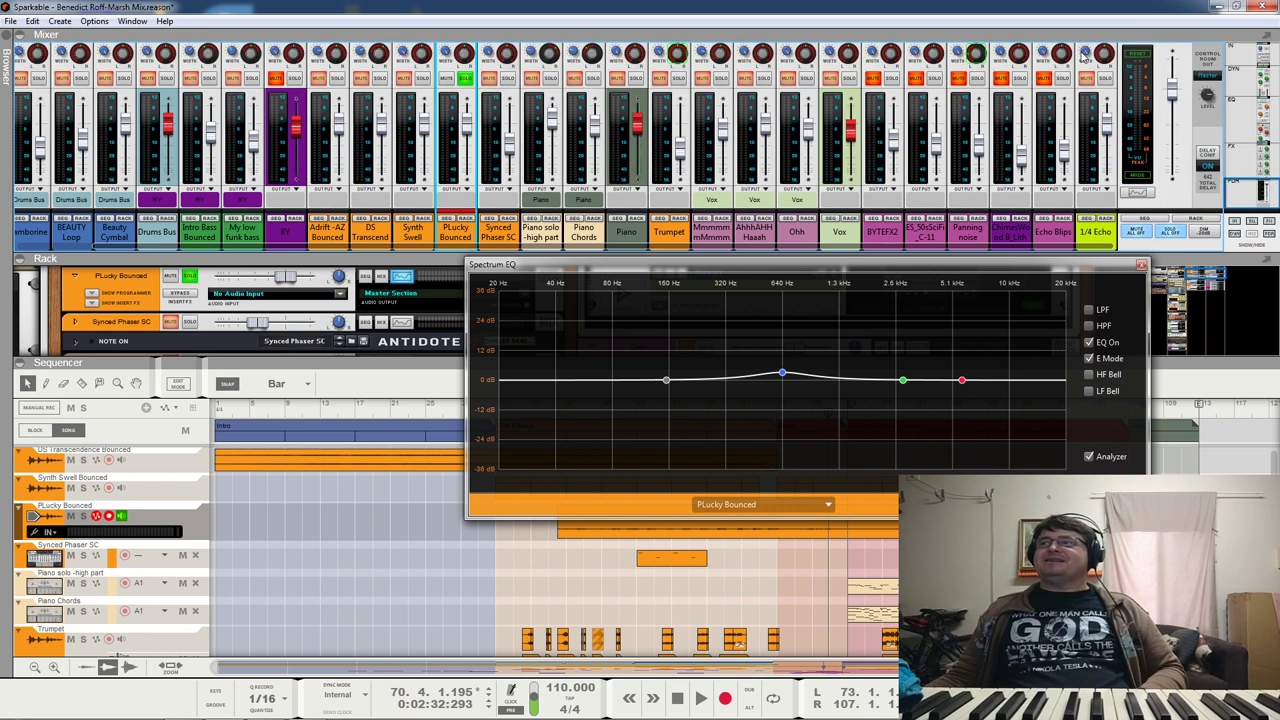
Step: Solo 1/4 Echo alongside PLucky Bounced, listen during playback, and take both channels out of solo
{"action": "left_click", "coordinate": [1105, 80]}
{"action": "key", "text": "space"}
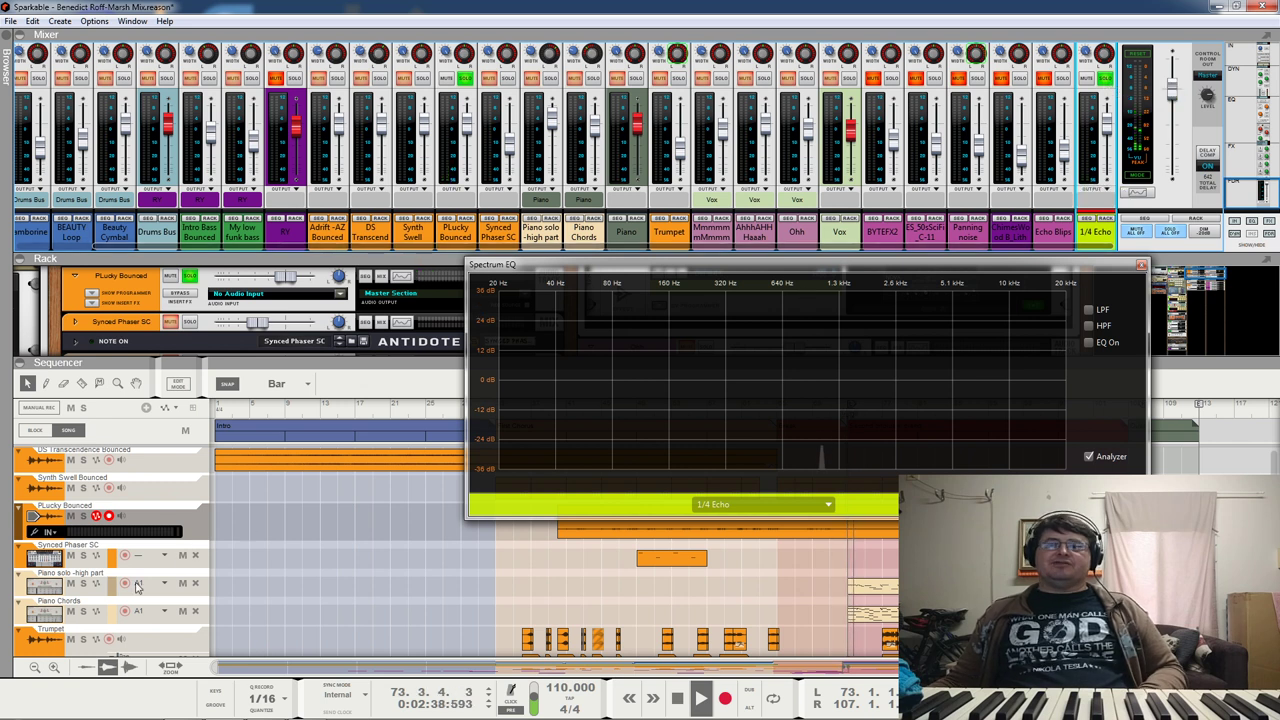
{"action": "left_click", "coordinate": [466, 80]}
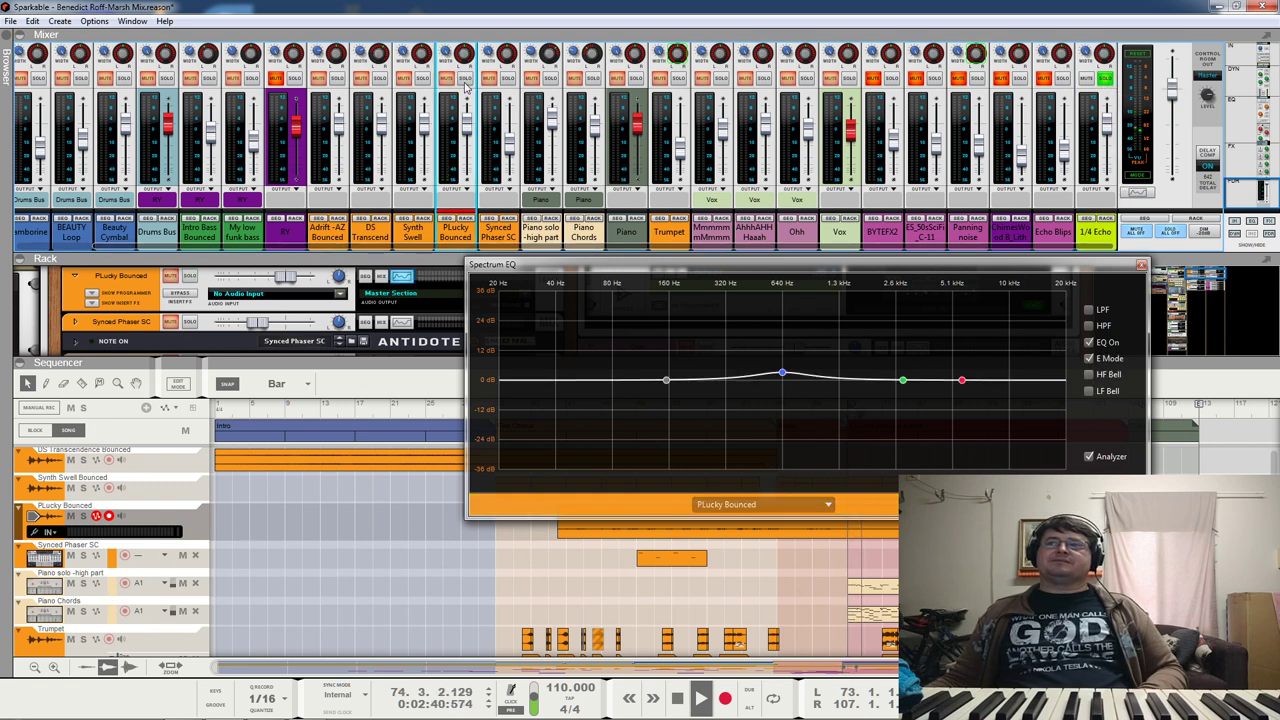
{"action": "left_click", "coordinate": [1106, 82]}
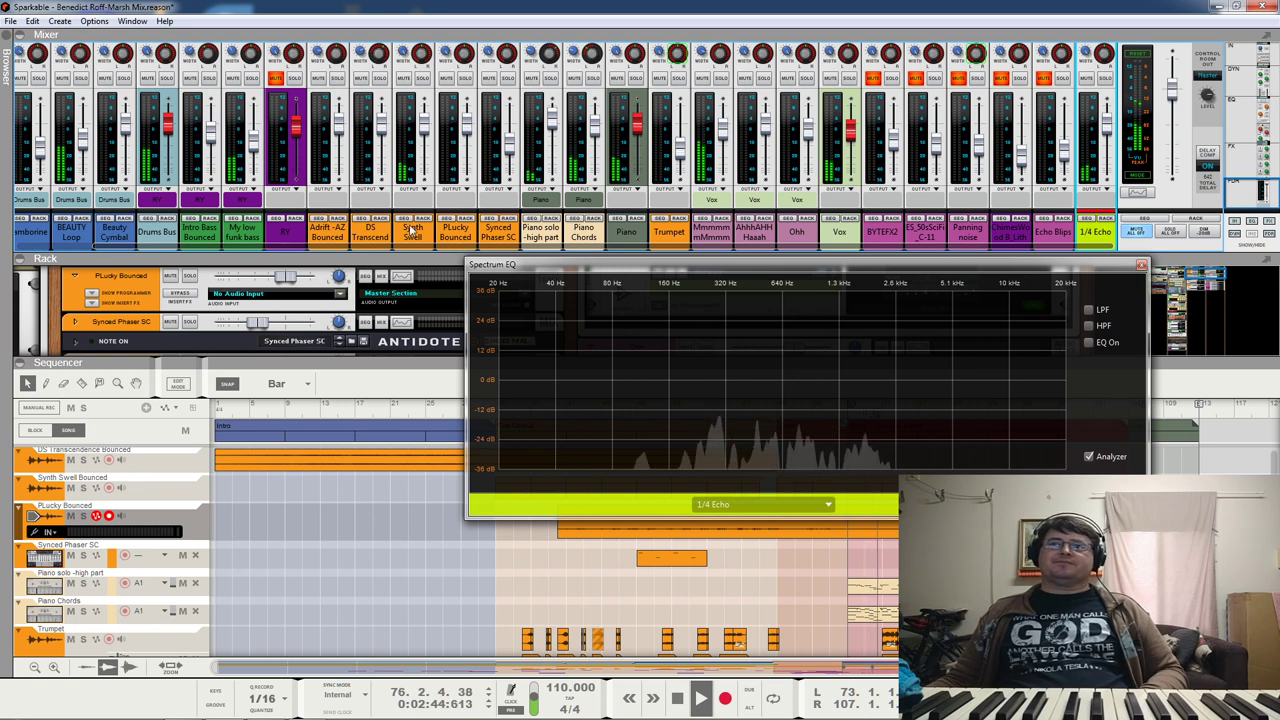
Step: Show PLucky Bounced's EQ, move its window clear of the timeline, and listen to the full mix from bar 81
{"action": "left_click", "coordinate": [451, 234]}
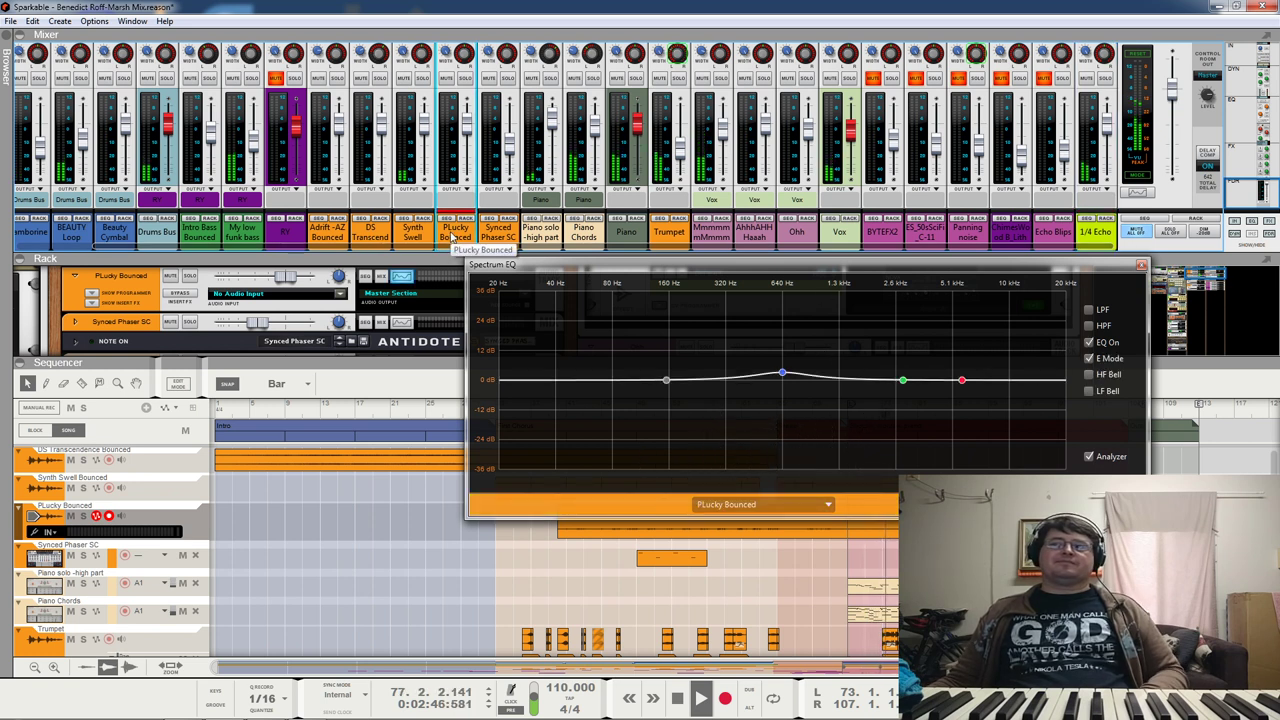
{"action": "left_click_drag", "start_coordinate": [982, 276], "coordinate": [624, 133]}
{"action": "left_click", "coordinate": [920, 413]}
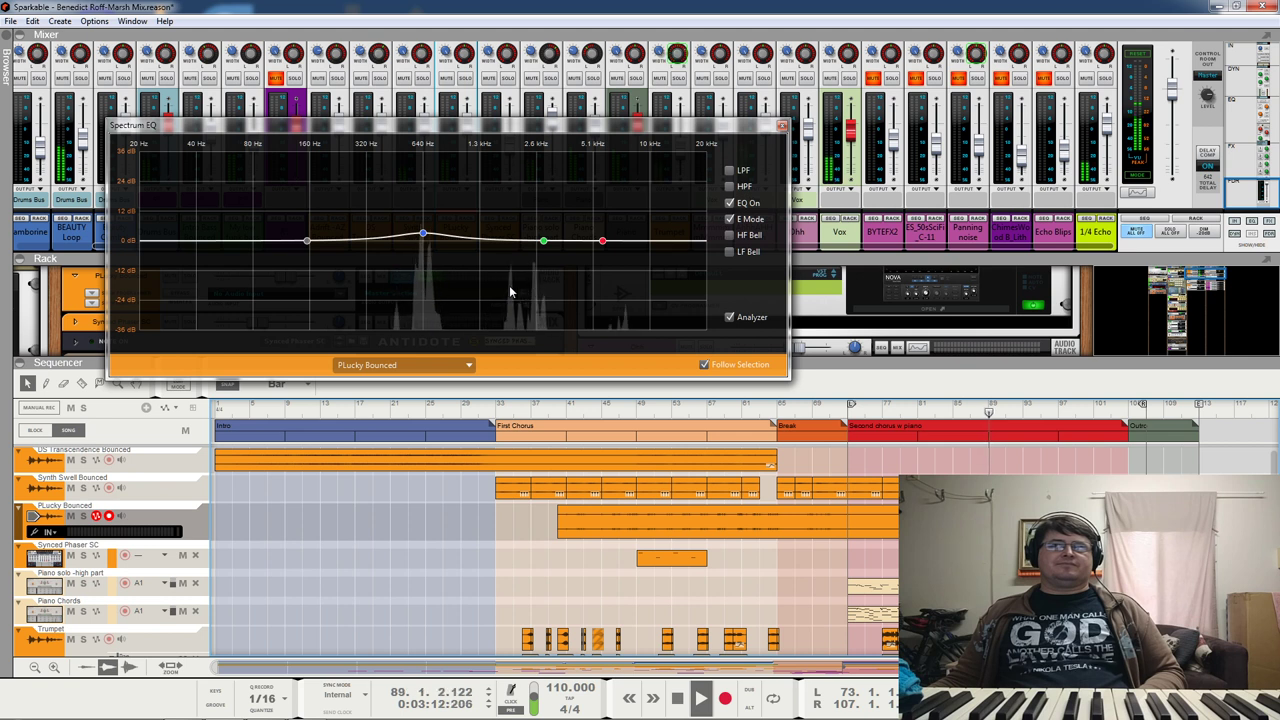
{"action": "key", "text": "space"}
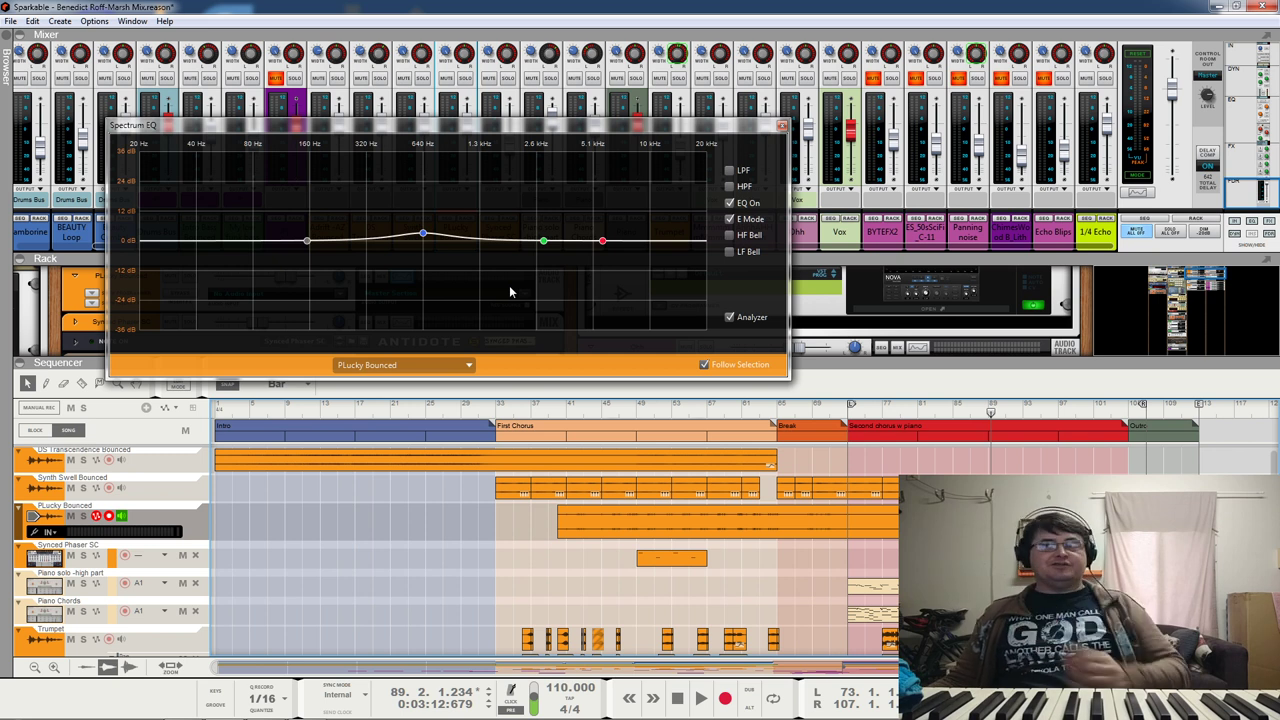
Step: Boost PLucky Bounced's high frequency EQ band by 20 dB at 5.20 kHz and resume playback of the mix
{"action": "mouse_move", "coordinate": [421, 234]}
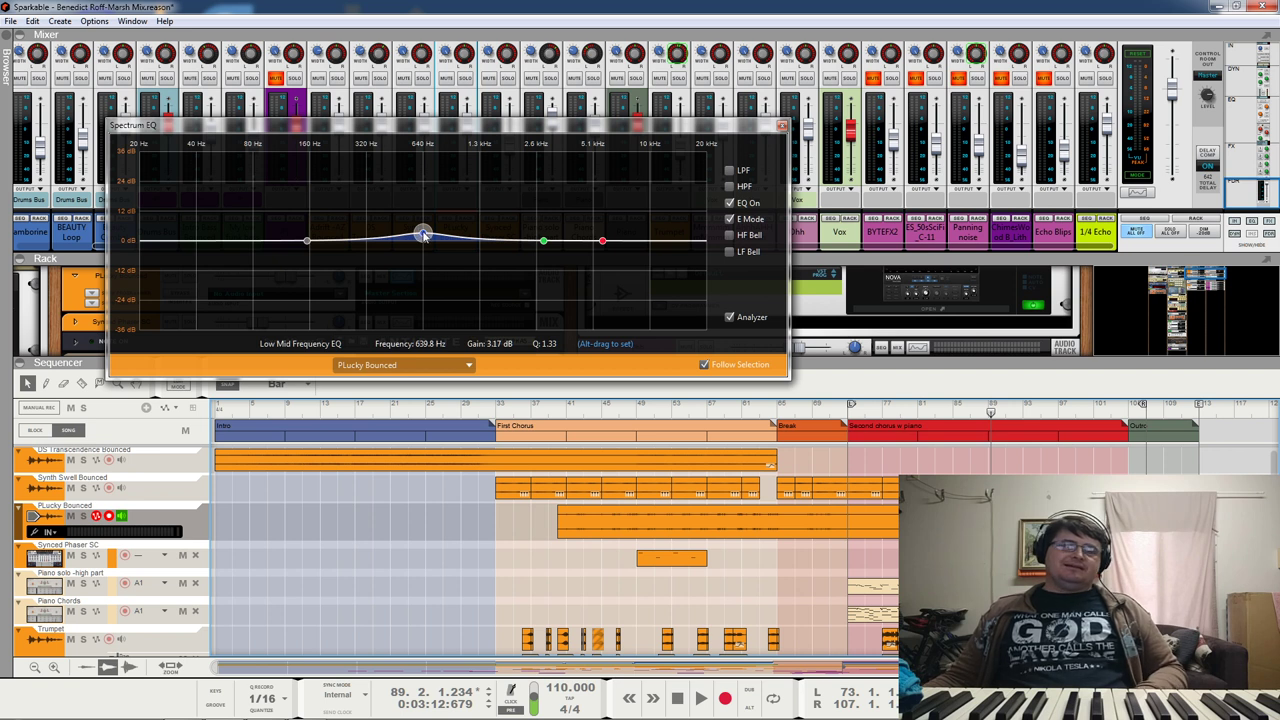
{"action": "left_click_drag", "start_coordinate": [602, 241], "coordinate": [594, 190]}
{"action": "key", "text": "space"}
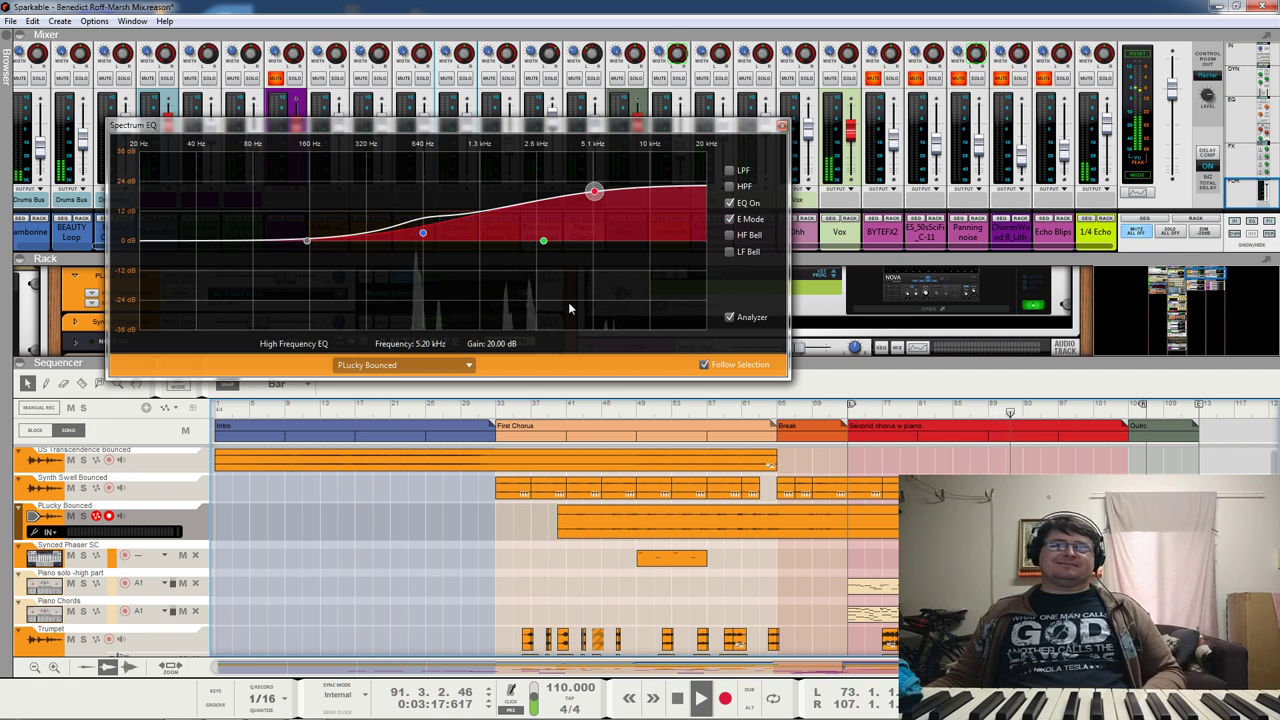
Step: Undo PLucky Bounced's high frequency EQ boost, listen to the mix again, and close the Spectrum EQ window
{"action": "key", "text": "space"}
{"action": "key", "text": "ctrl+z"}
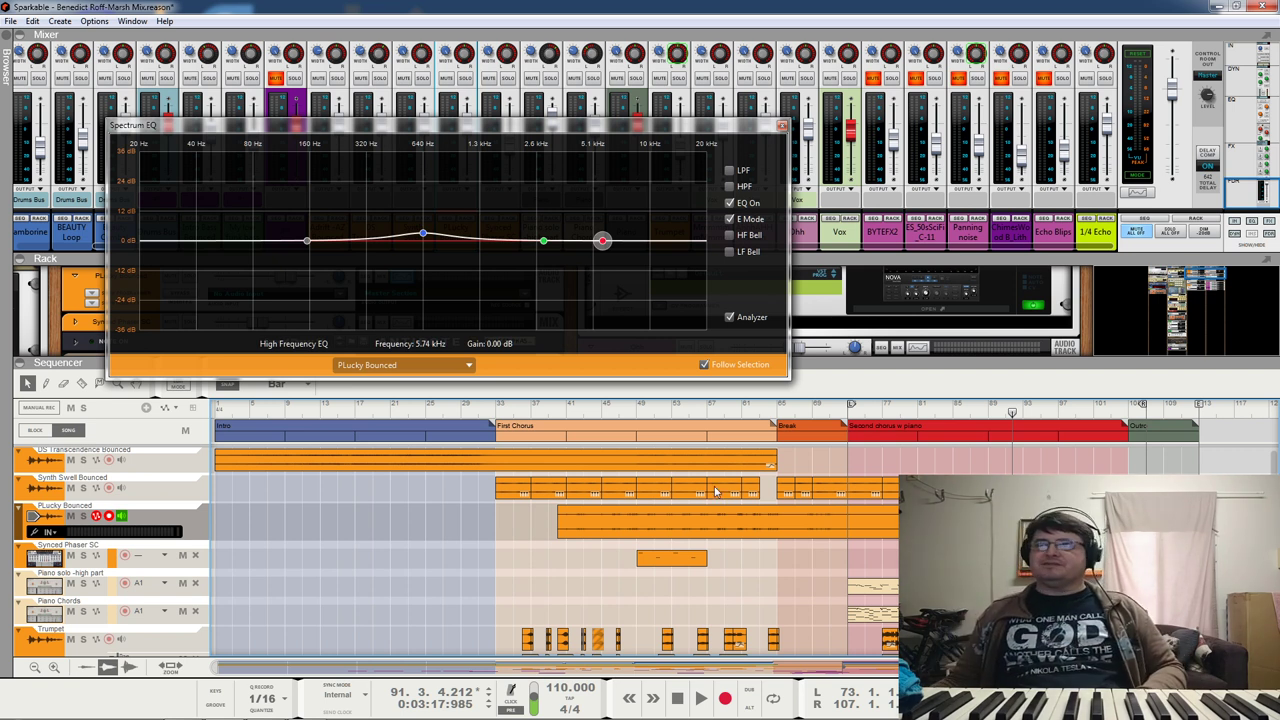
{"action": "left_click", "coordinate": [422, 235]}
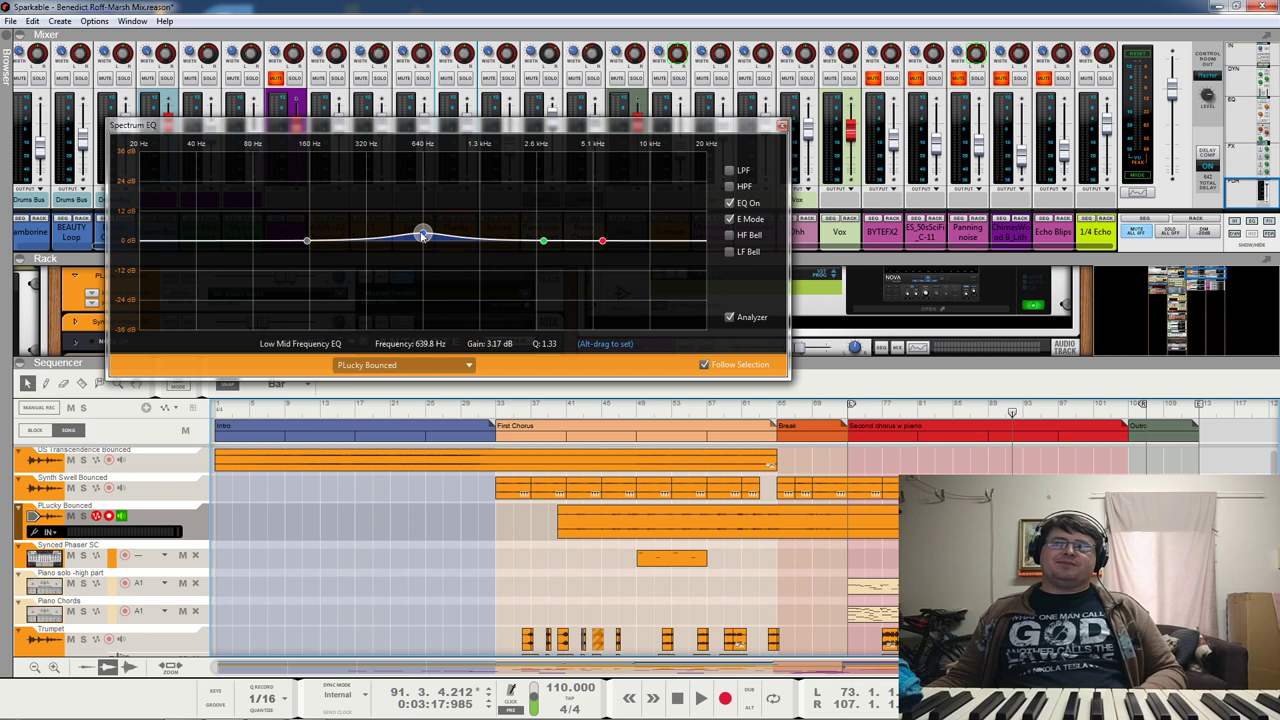
{"action": "key", "text": "space"}
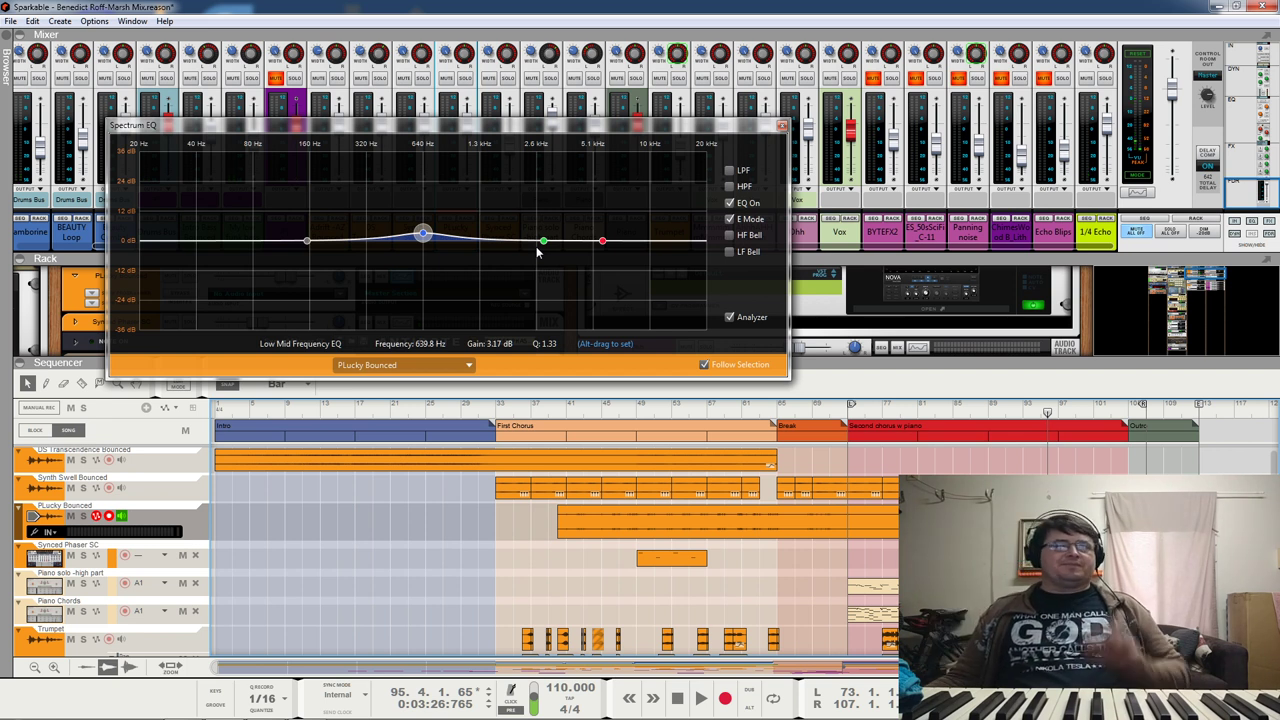
{"action": "left_click", "coordinate": [781, 127]}
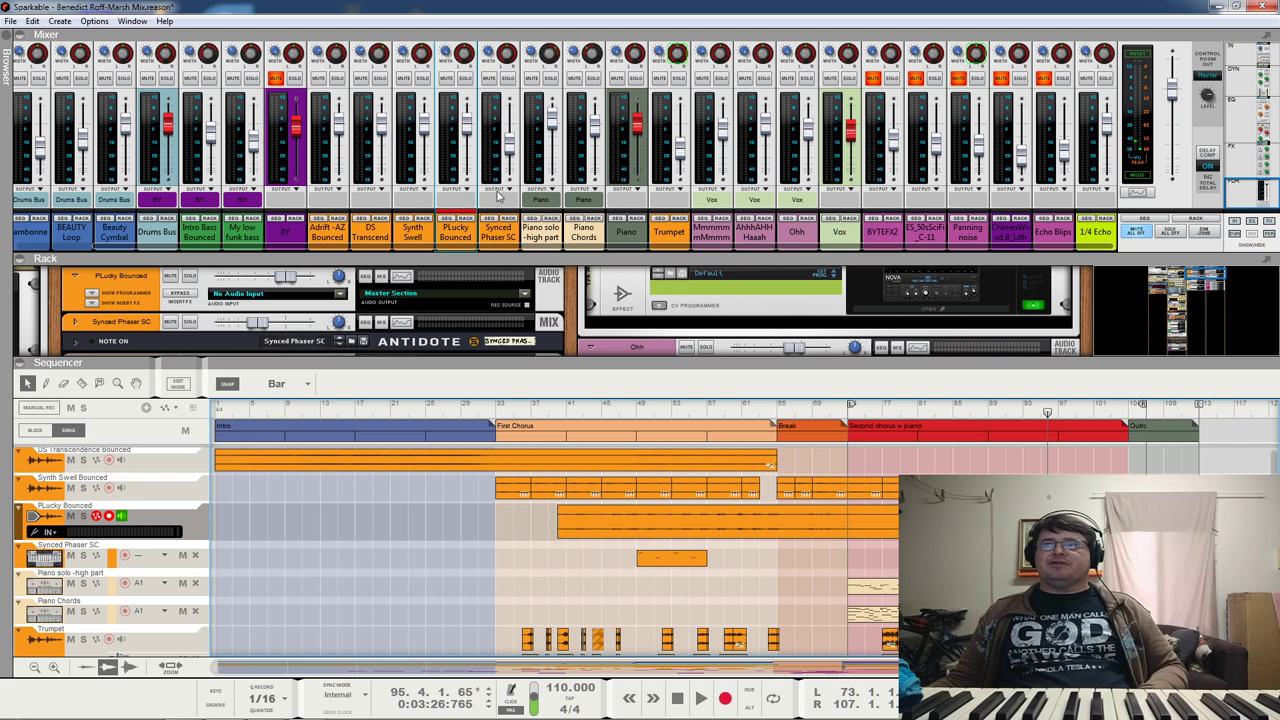
Step: Solo the Synced Phaser SC channel, listen to it, and examine its Antidote synth in the rack before folding the device
{"action": "scroll", "coordinate": [858, 530], "scroll_direction": "up", "scroll_amount": 2}
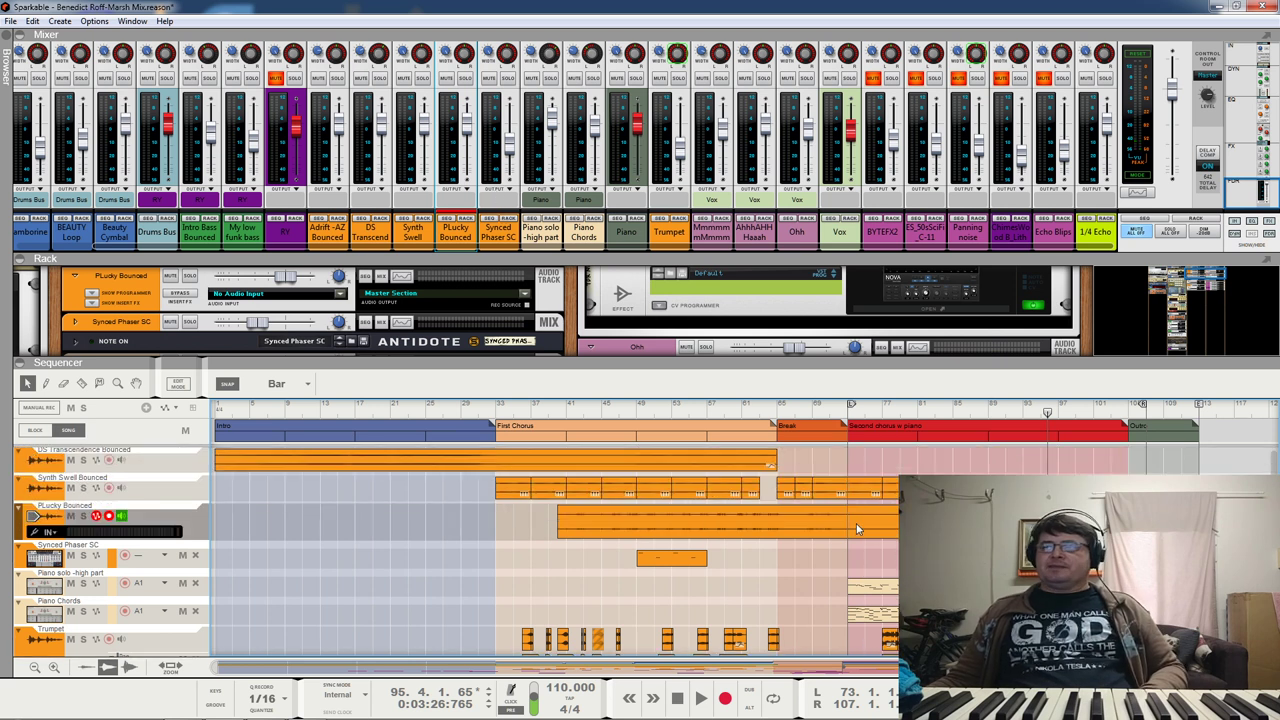
{"action": "scroll", "coordinate": [858, 530], "scroll_direction": "down", "scroll_amount": 1}
{"action": "left_click", "coordinate": [40, 519]}
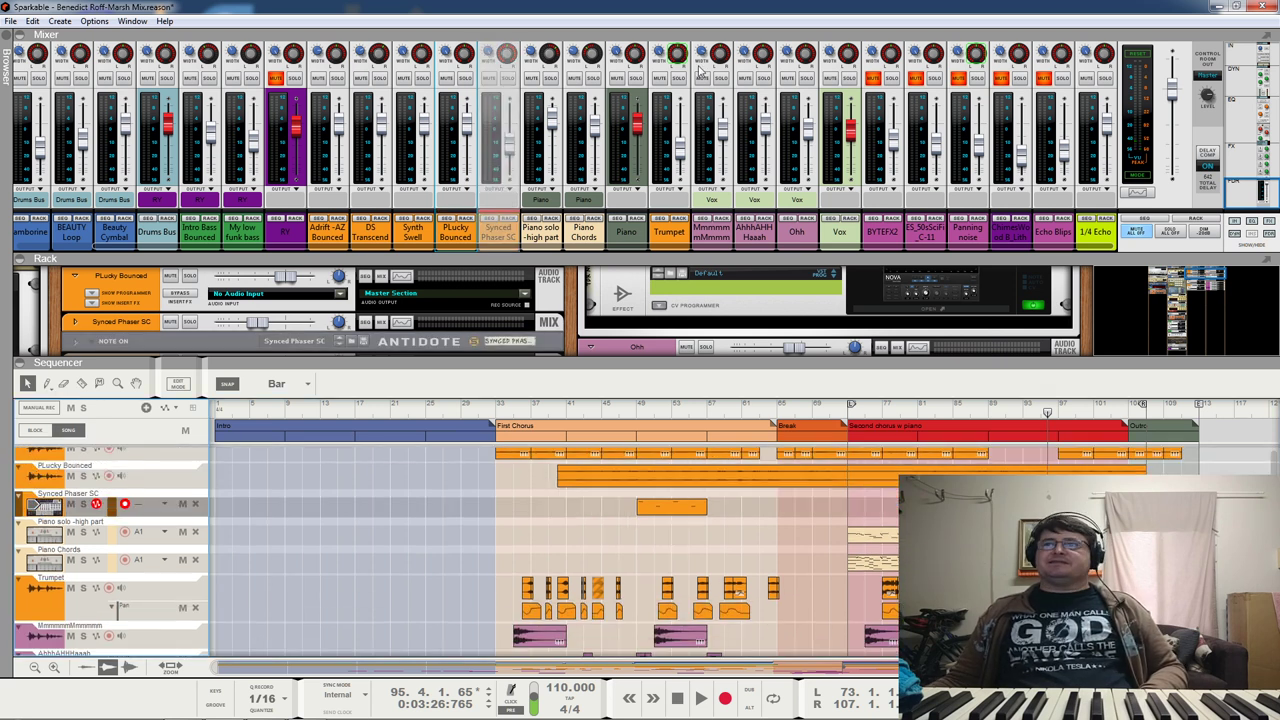
{"action": "left_click", "coordinate": [510, 79]}
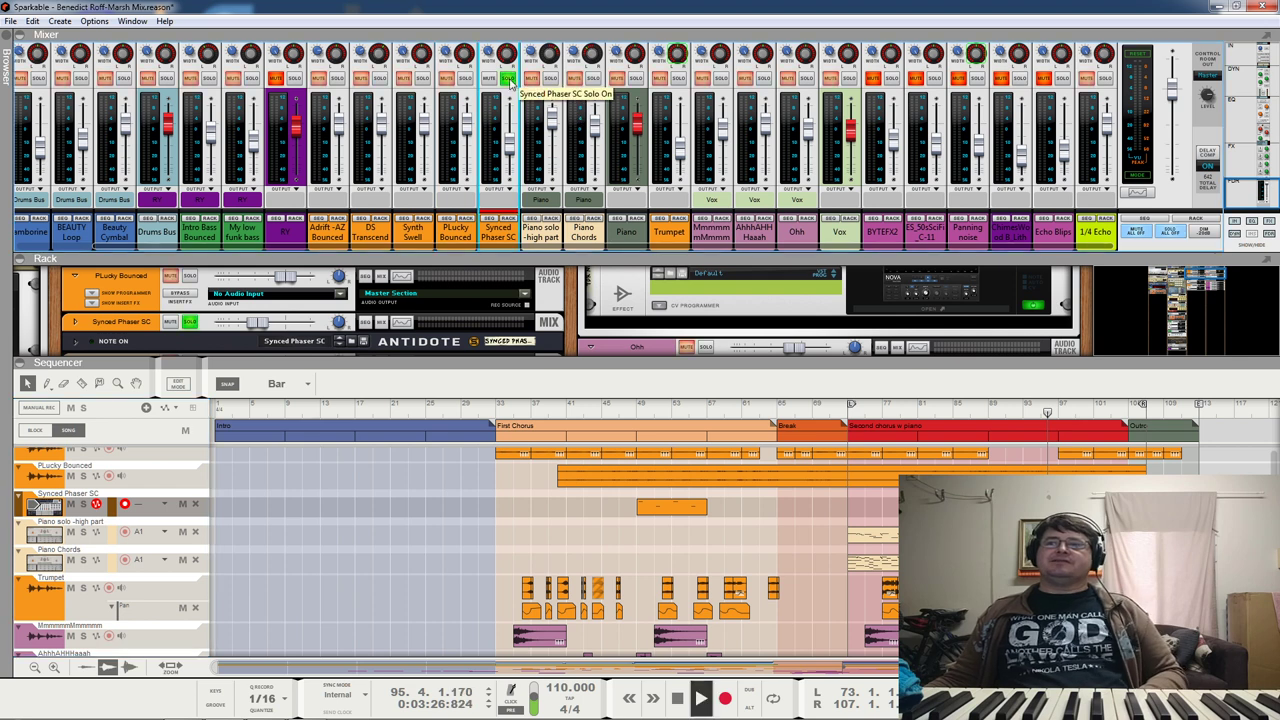
{"action": "scroll", "coordinate": [75, 348], "scroll_direction": "down", "scroll_amount": 5}
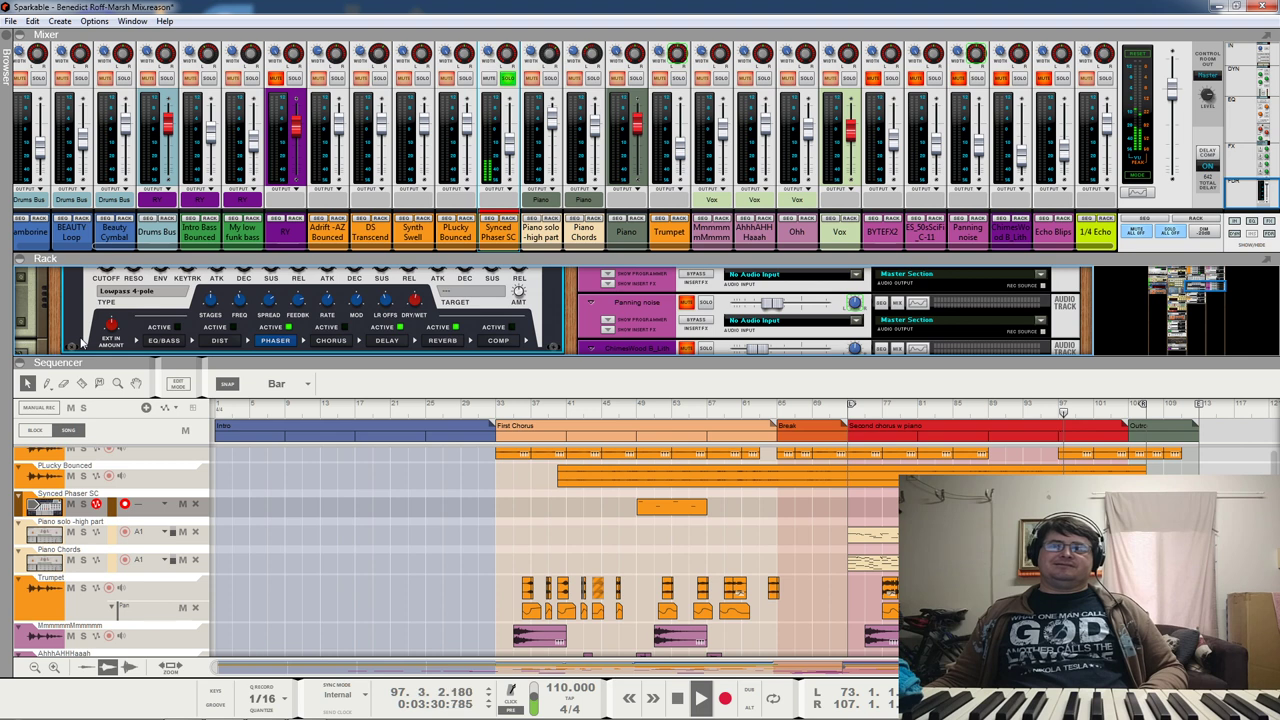
{"action": "scroll", "coordinate": [82, 343], "scroll_direction": "up", "scroll_amount": 5}
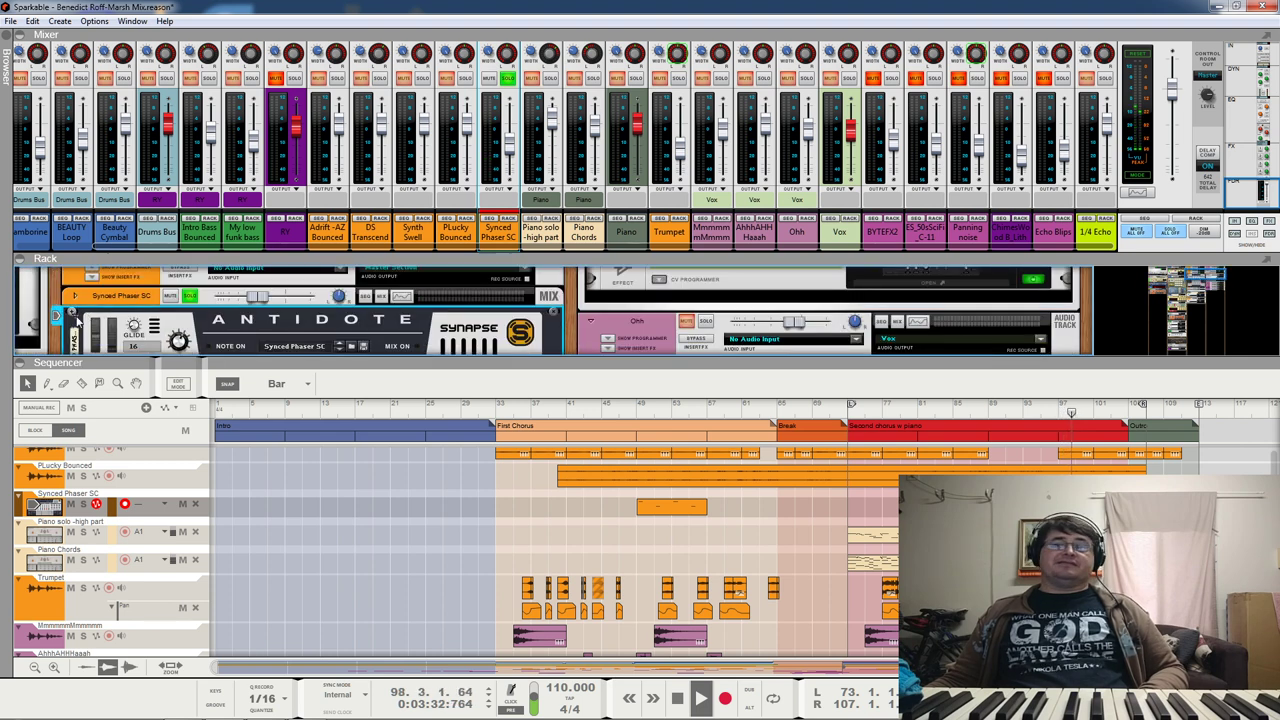
{"action": "left_click", "coordinate": [76, 317]}
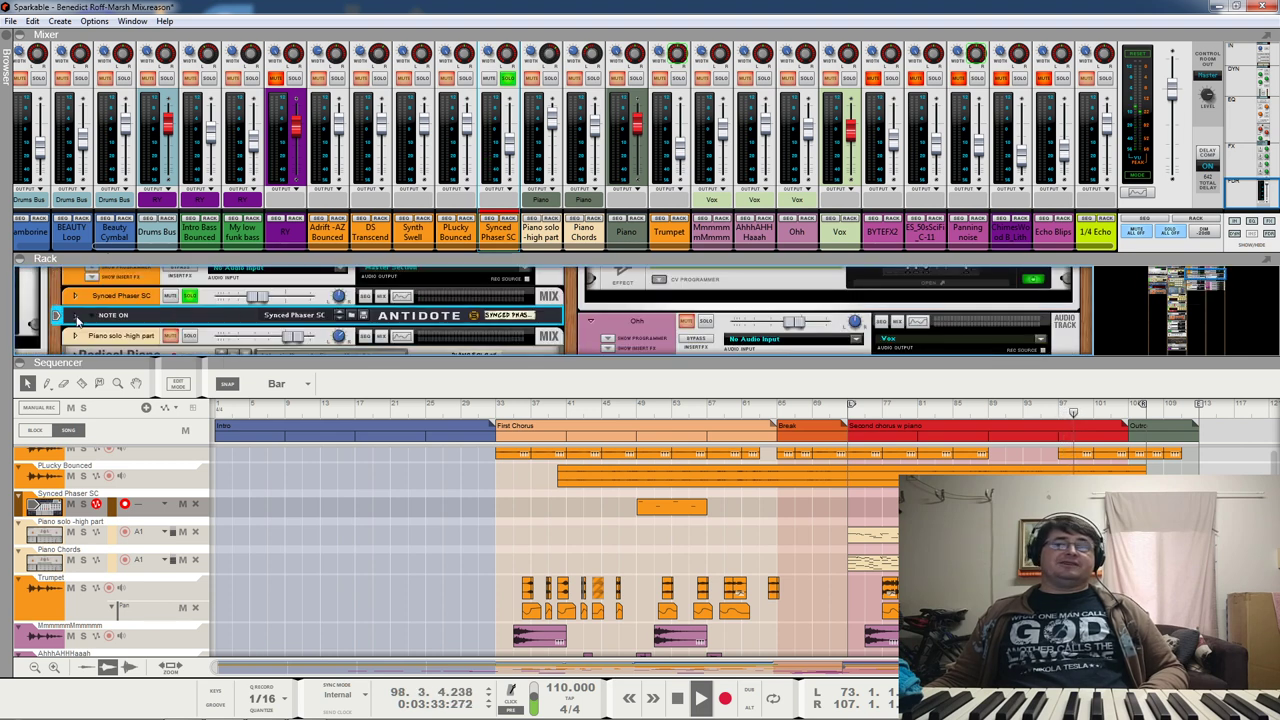
Step: Show Synced Phaser SC's Spectrum EQ and switch off its low pass filter, high pass filter and EQ during playback
{"action": "left_click", "coordinate": [189, 296]}
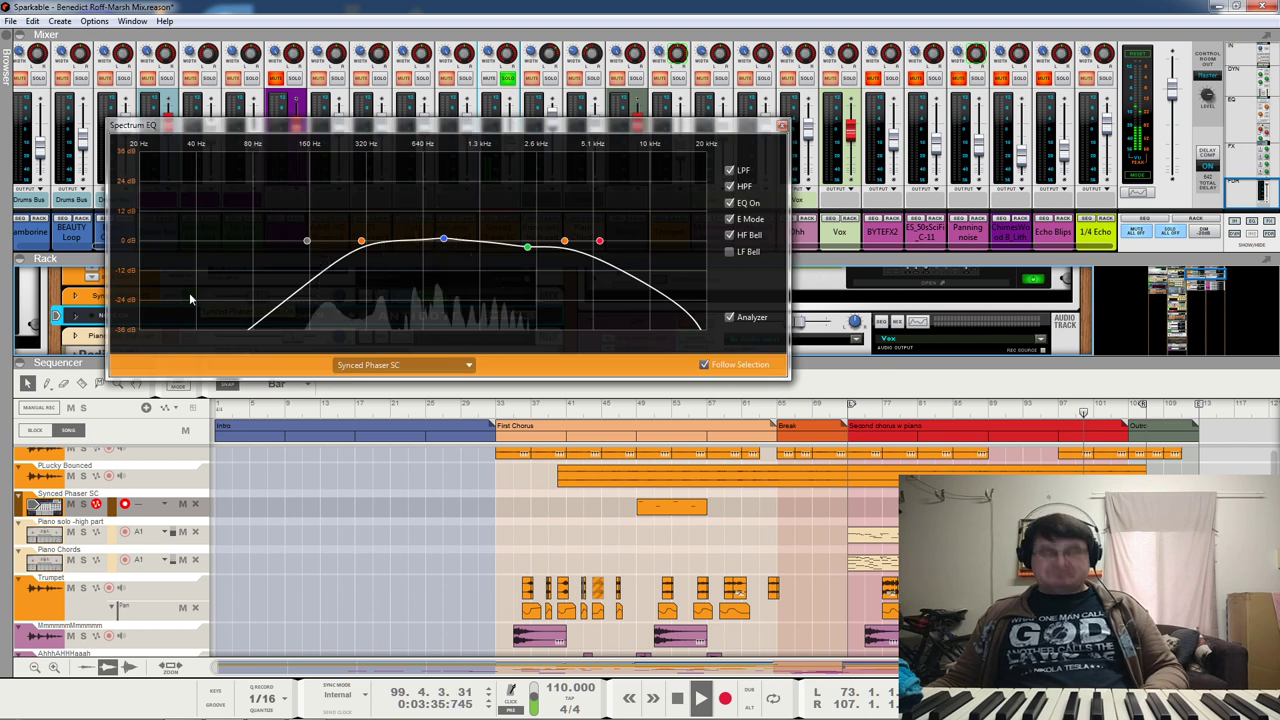
{"action": "left_click", "coordinate": [729, 171]}
{"action": "left_click", "coordinate": [729, 187]}
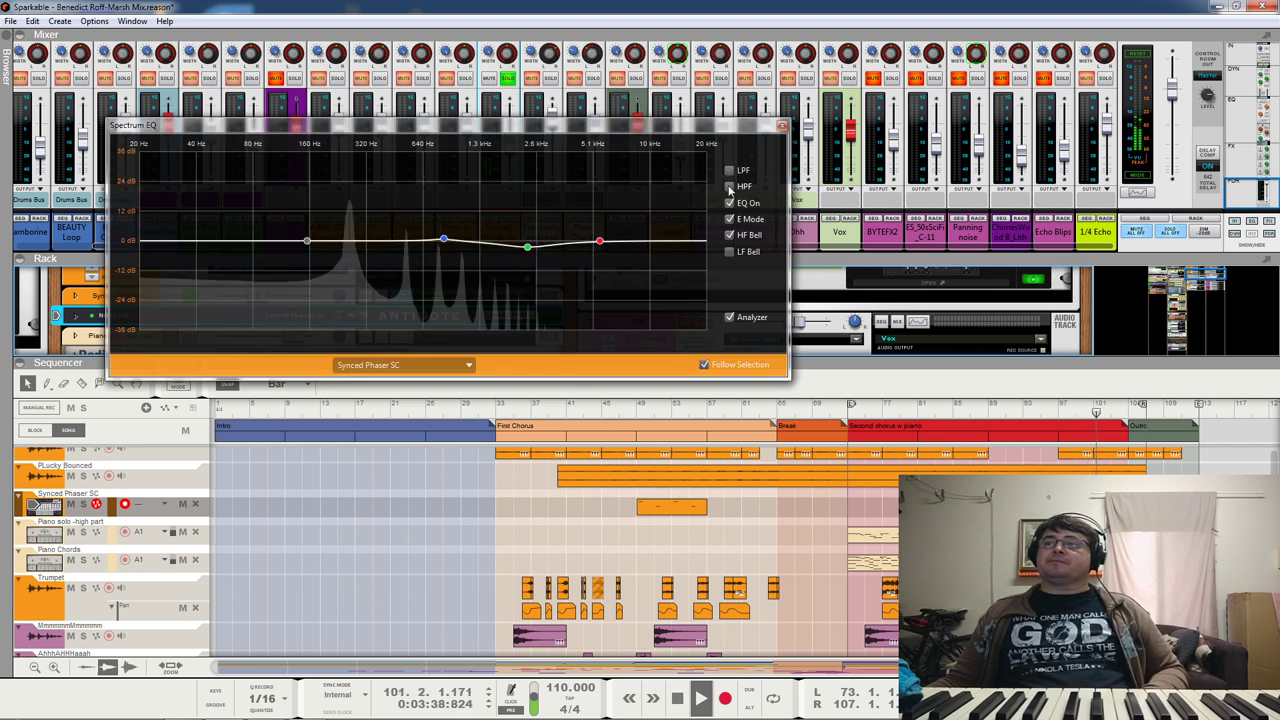
{"action": "left_click", "coordinate": [729, 202]}
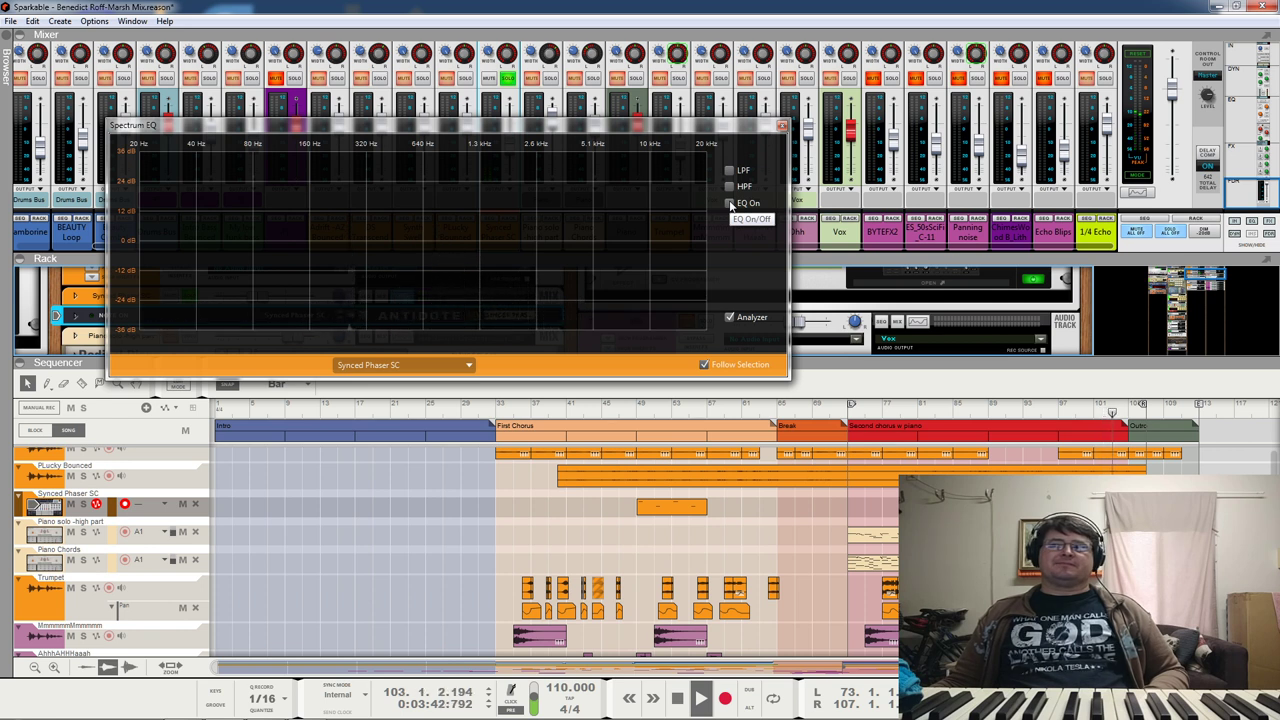
{"action": "key", "text": "space"}
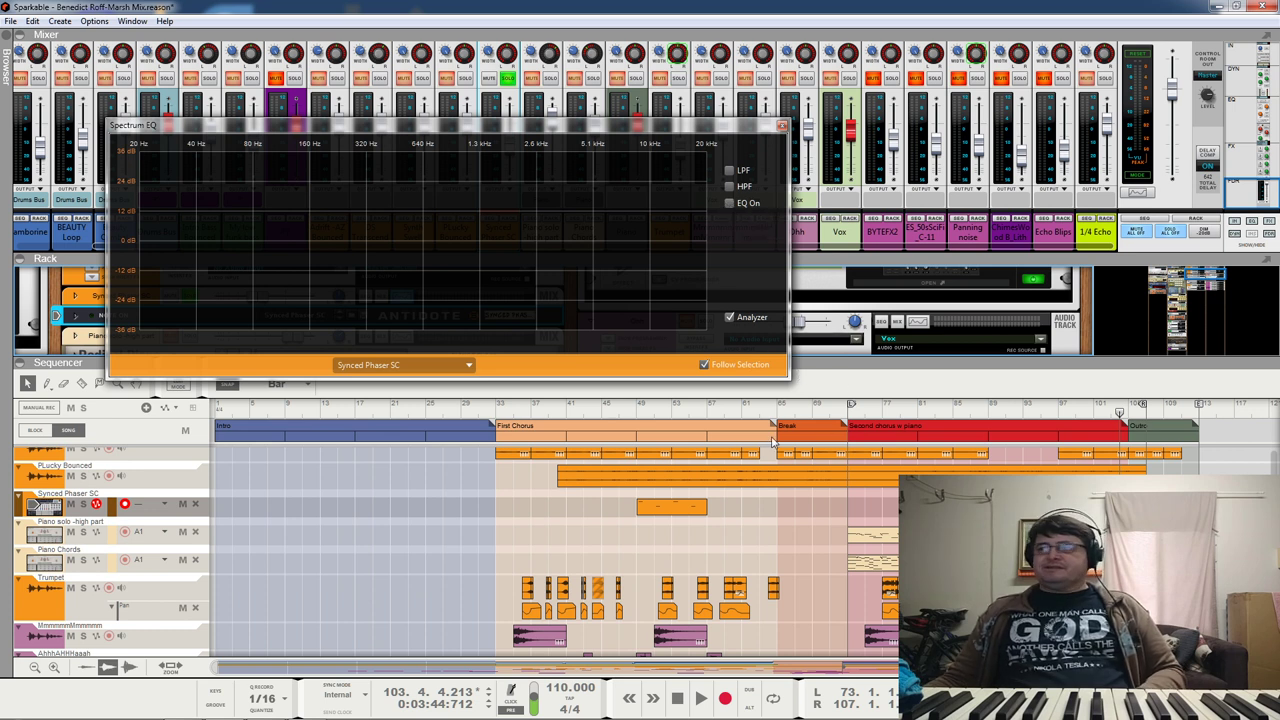
Step: Listen to the unfiltered Synced Phaser SC from about bar 49, soloed and unsoloed, leaving its EQ window clear of the timeline
{"action": "left_click", "coordinate": [640, 410]}
{"action": "key", "text": "space"}
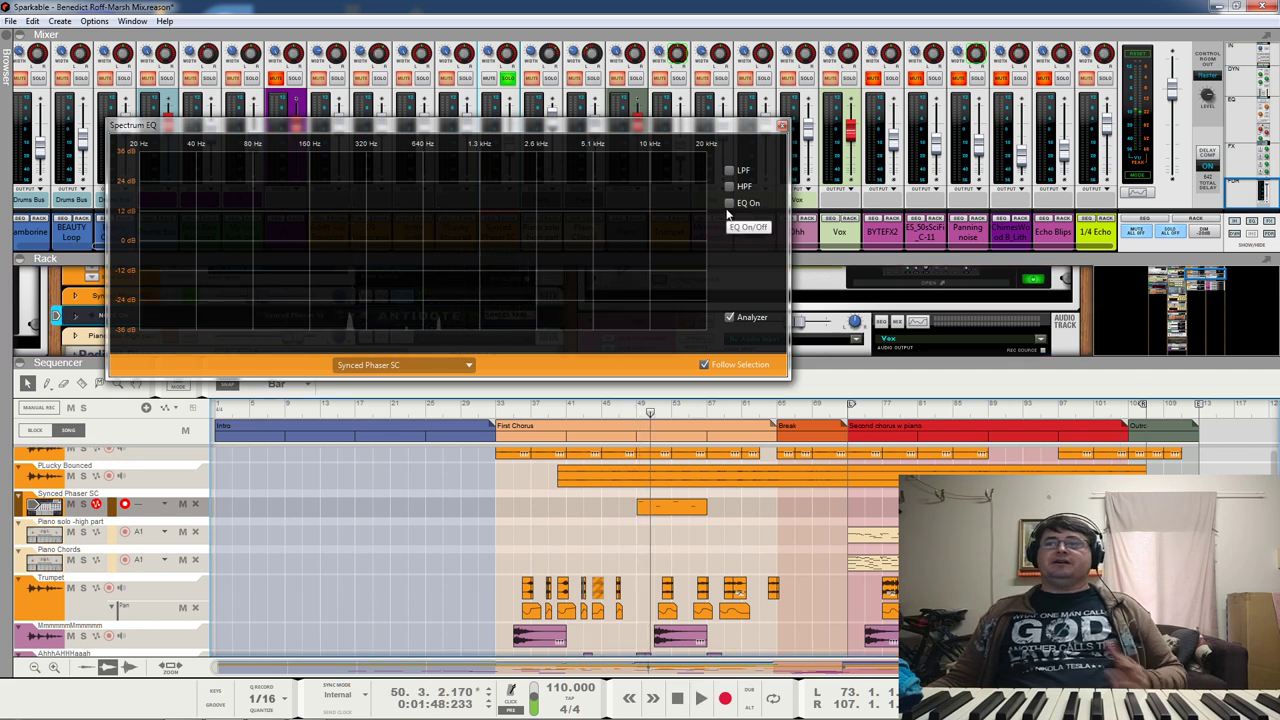
{"action": "left_click_drag", "start_coordinate": [701, 124], "coordinate": [908, 324]}
{"action": "left_click", "coordinate": [508, 79]}
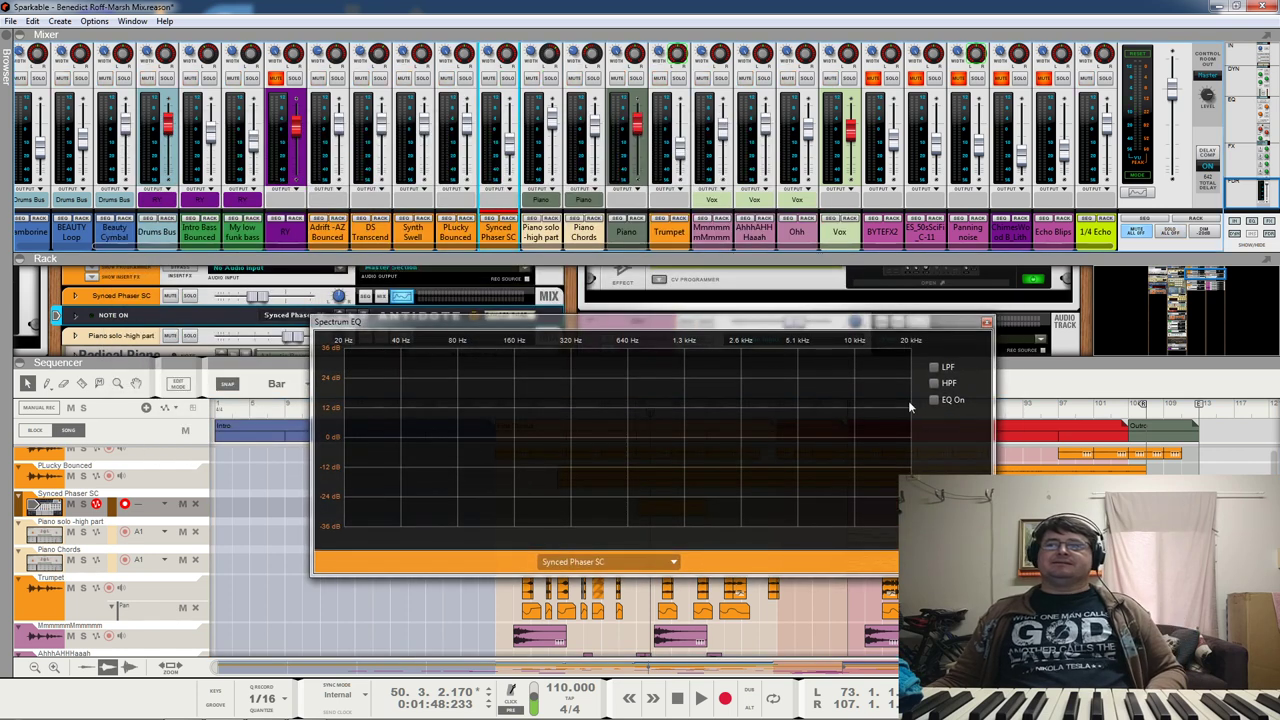
{"action": "left_click_drag", "start_coordinate": [697, 322], "coordinate": [447, 136]}
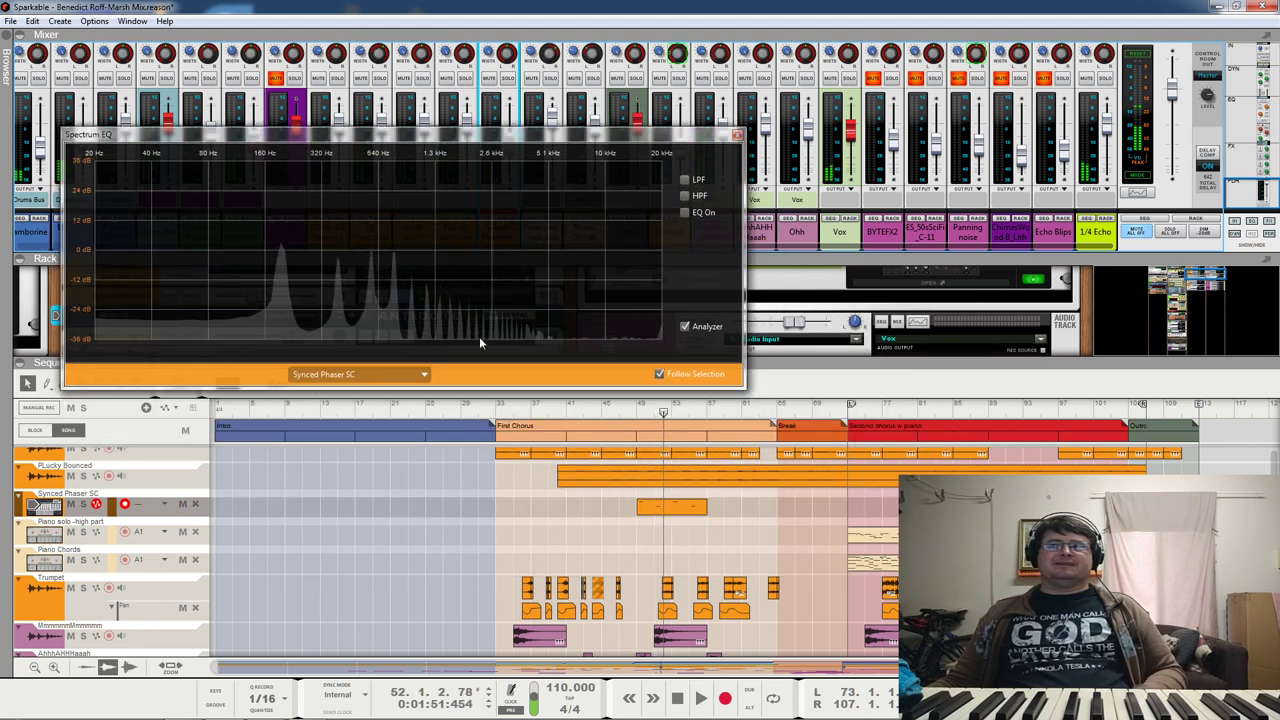
Step: Re-enable Synced Phaser SC's EQ, low pass and high pass filters, and play the mix from about bar 49
{"action": "left_click", "coordinate": [685, 213]}
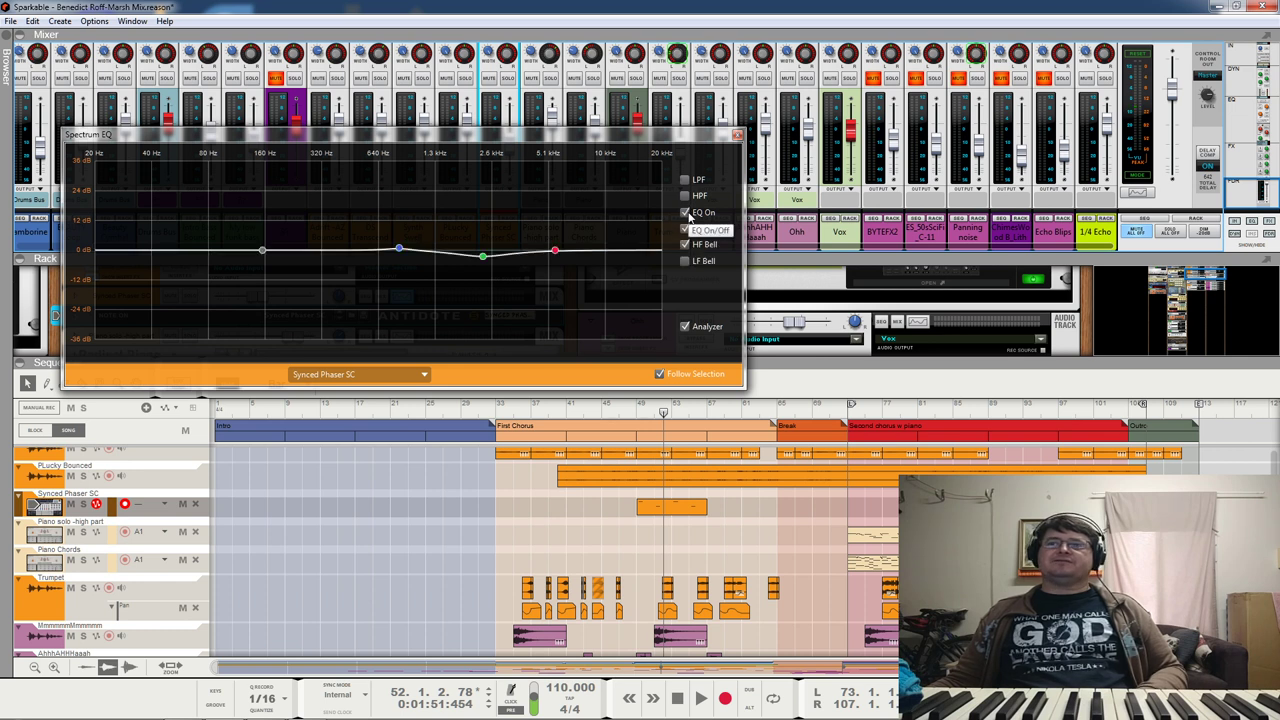
{"action": "left_click", "coordinate": [685, 179]}
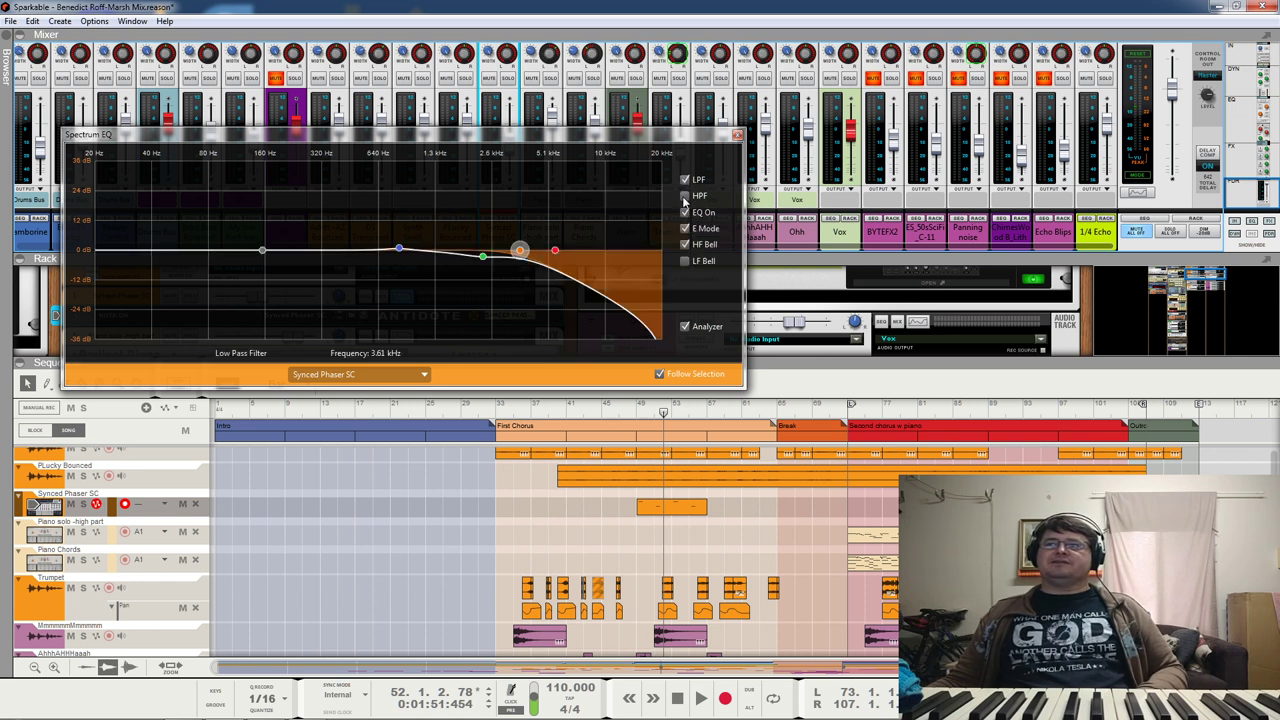
{"action": "left_click", "coordinate": [685, 195]}
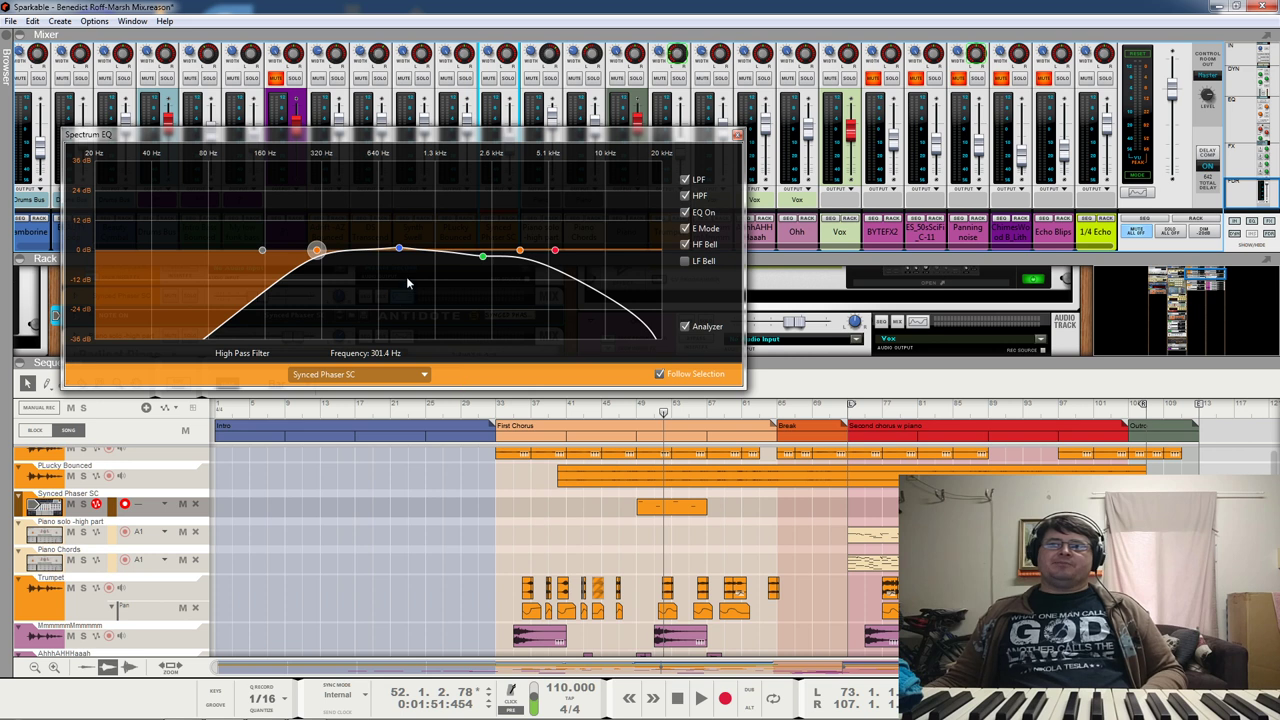
{"action": "left_click", "coordinate": [637, 411]}
{"action": "key", "text": "space"}
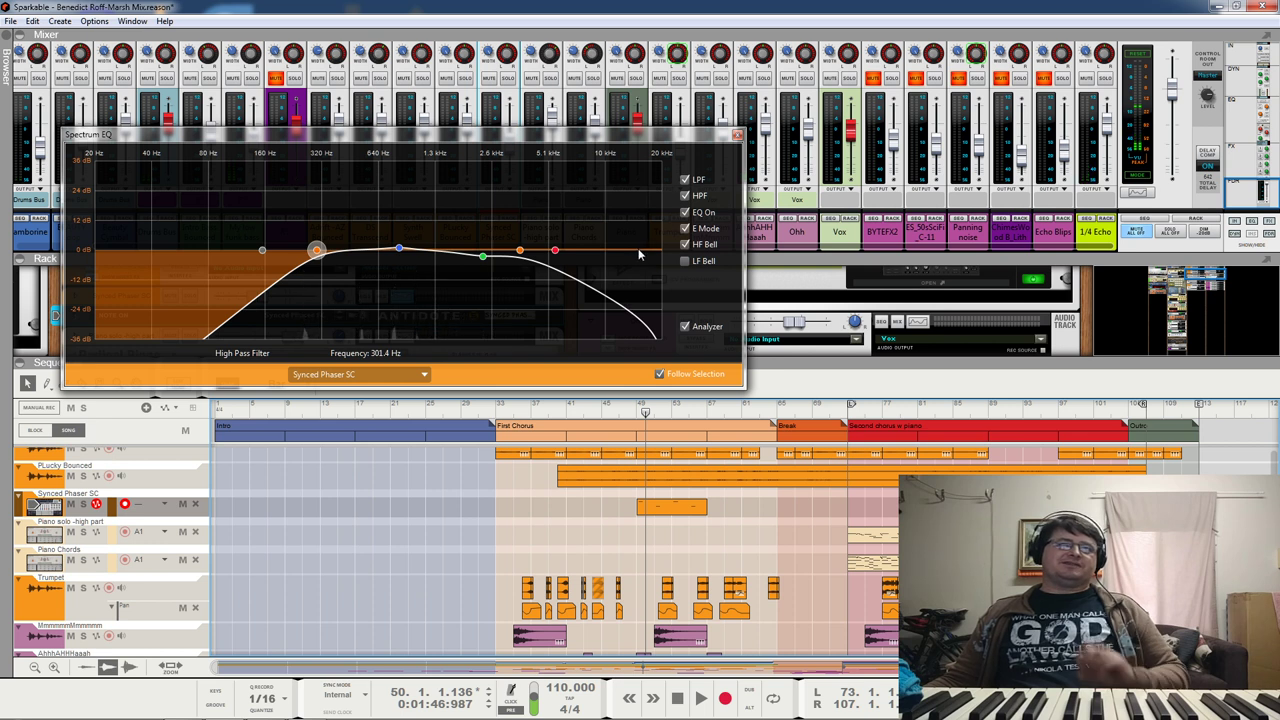
Step: Replay from about bar 49 and examine Synced Phaser SC's high mid, low pass and low mid EQ bands
{"action": "left_click", "coordinate": [637, 412]}
{"action": "key", "text": "space"}
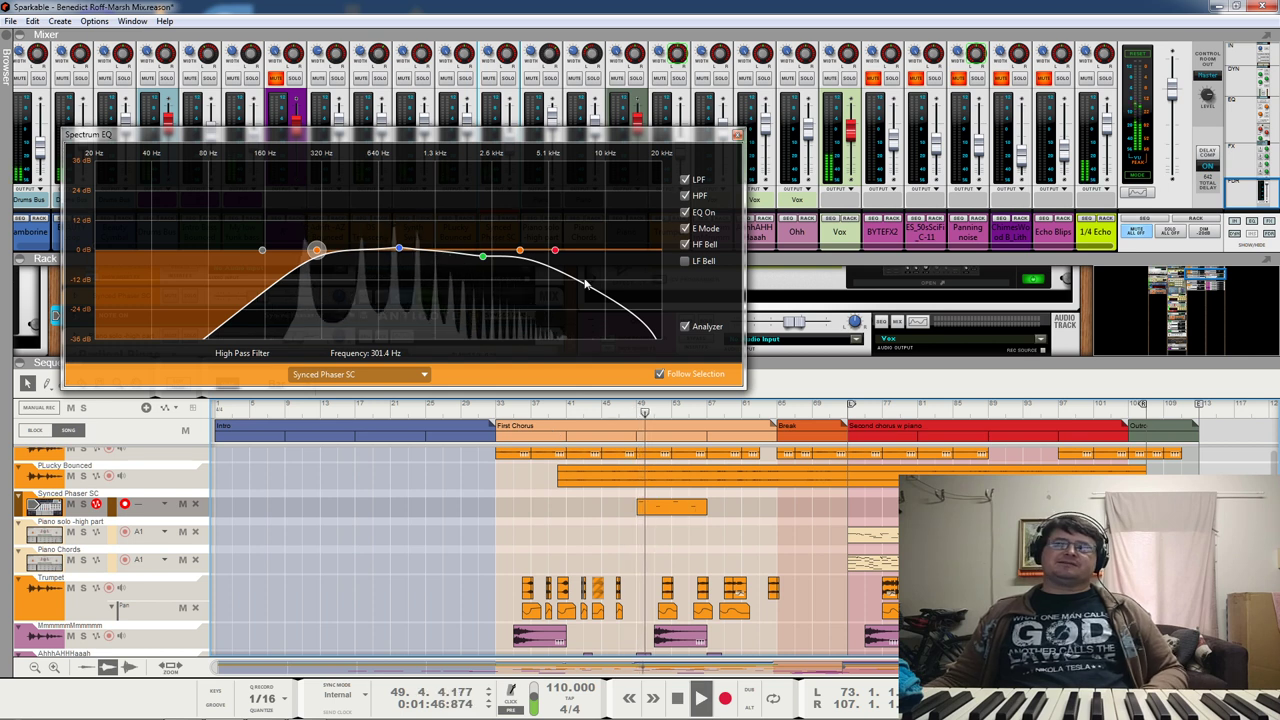
{"action": "left_click", "coordinate": [483, 257]}
{"action": "key", "text": "space"}
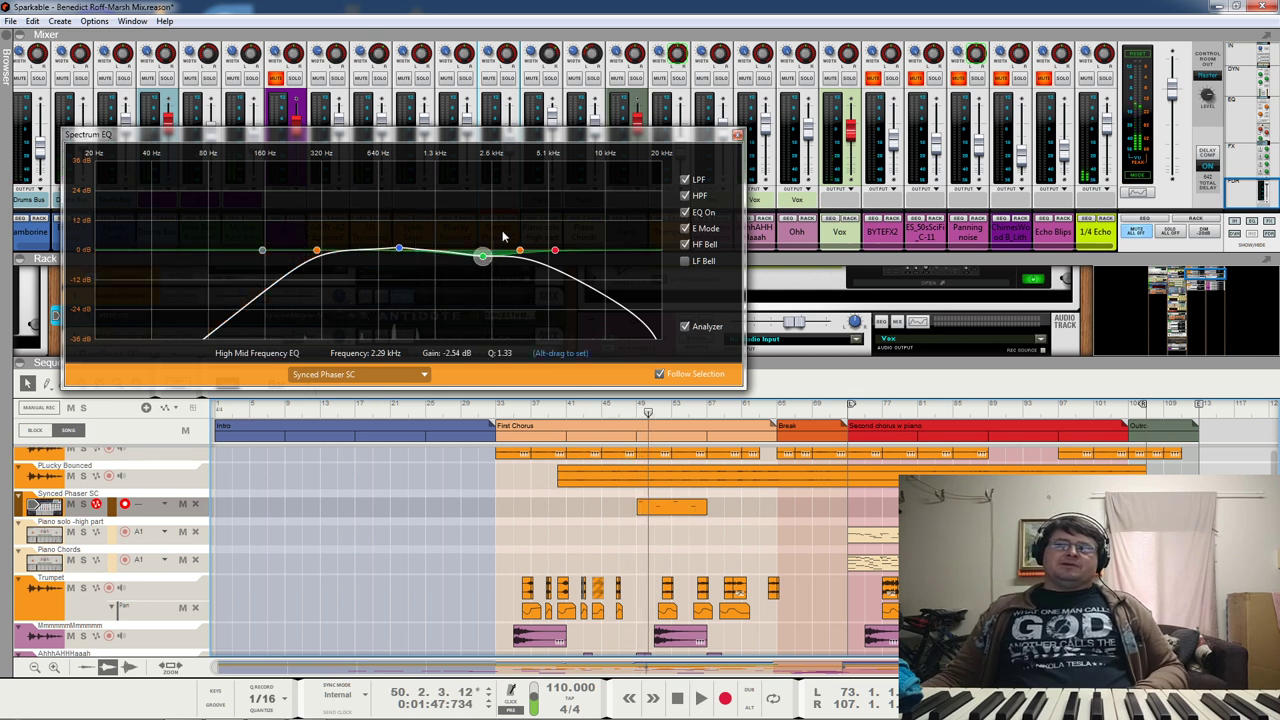
{"action": "left_click", "coordinate": [520, 250]}
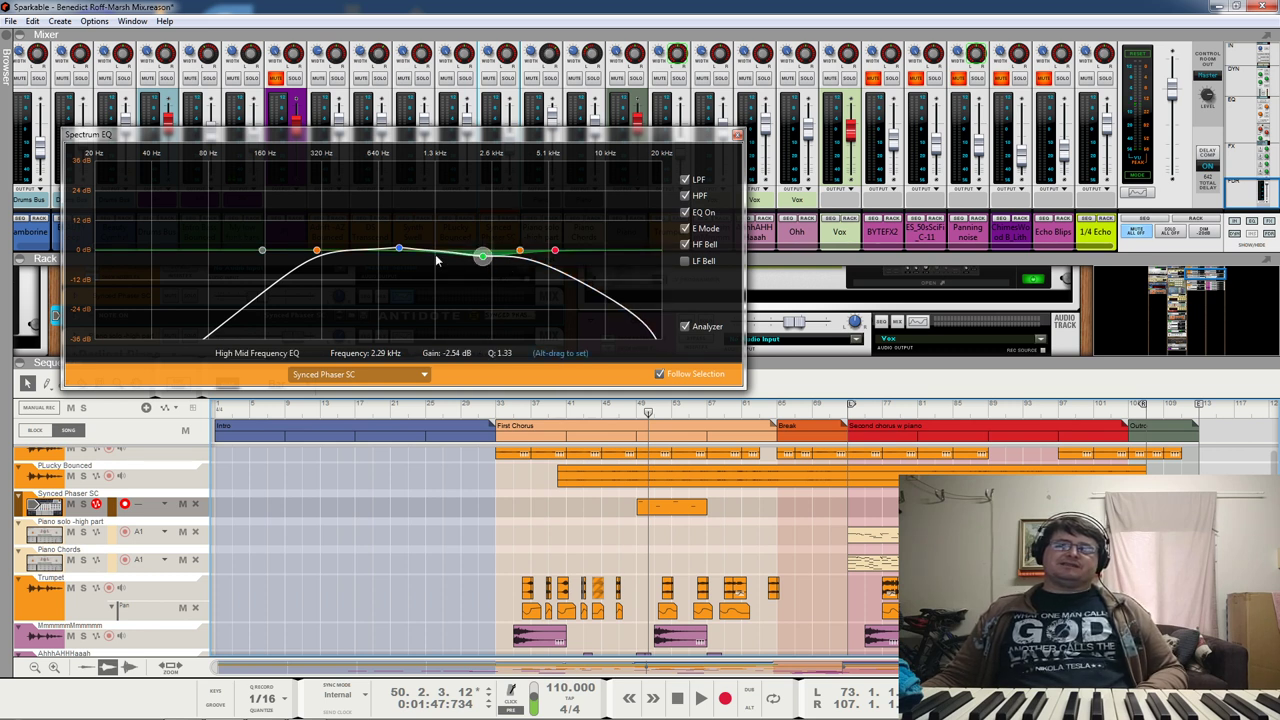
{"action": "left_click", "coordinate": [398, 251]}
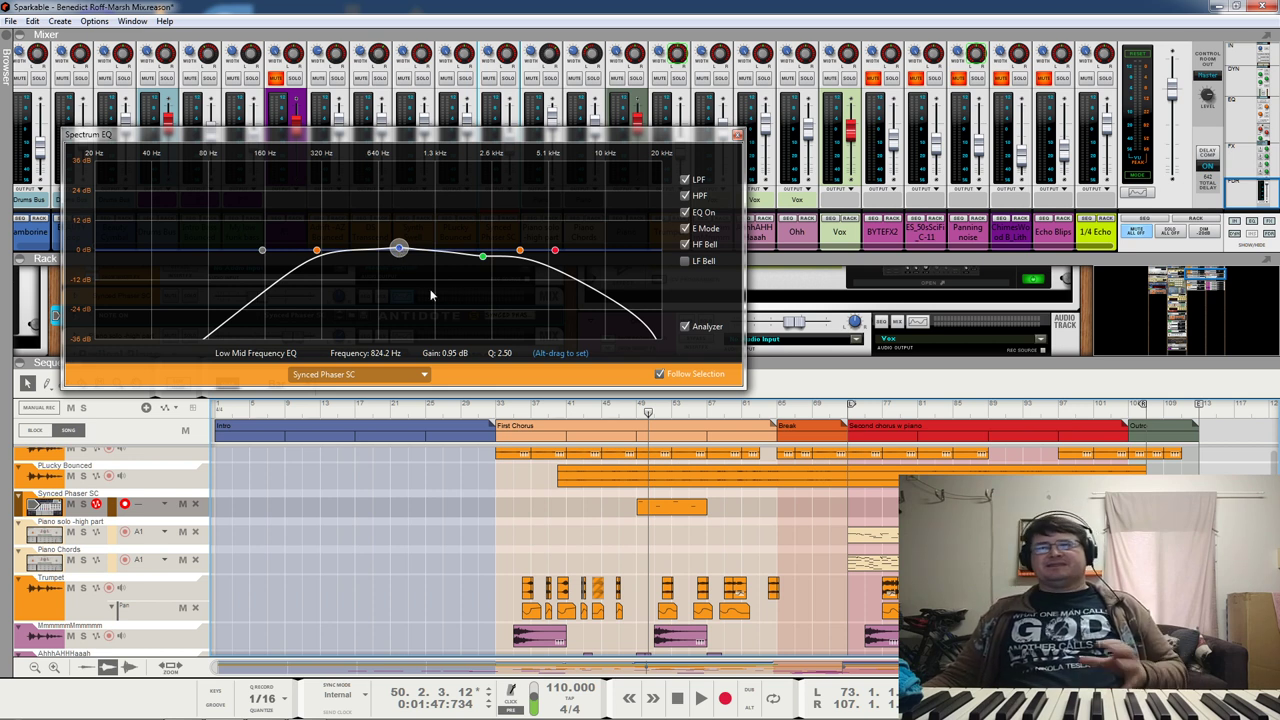
Step: Listen to Synced Phaser SC in the second chorus from about bar 88, and close its Spectrum EQ window
{"action": "left_click", "coordinate": [990, 414]}
{"action": "key", "text": "space"}
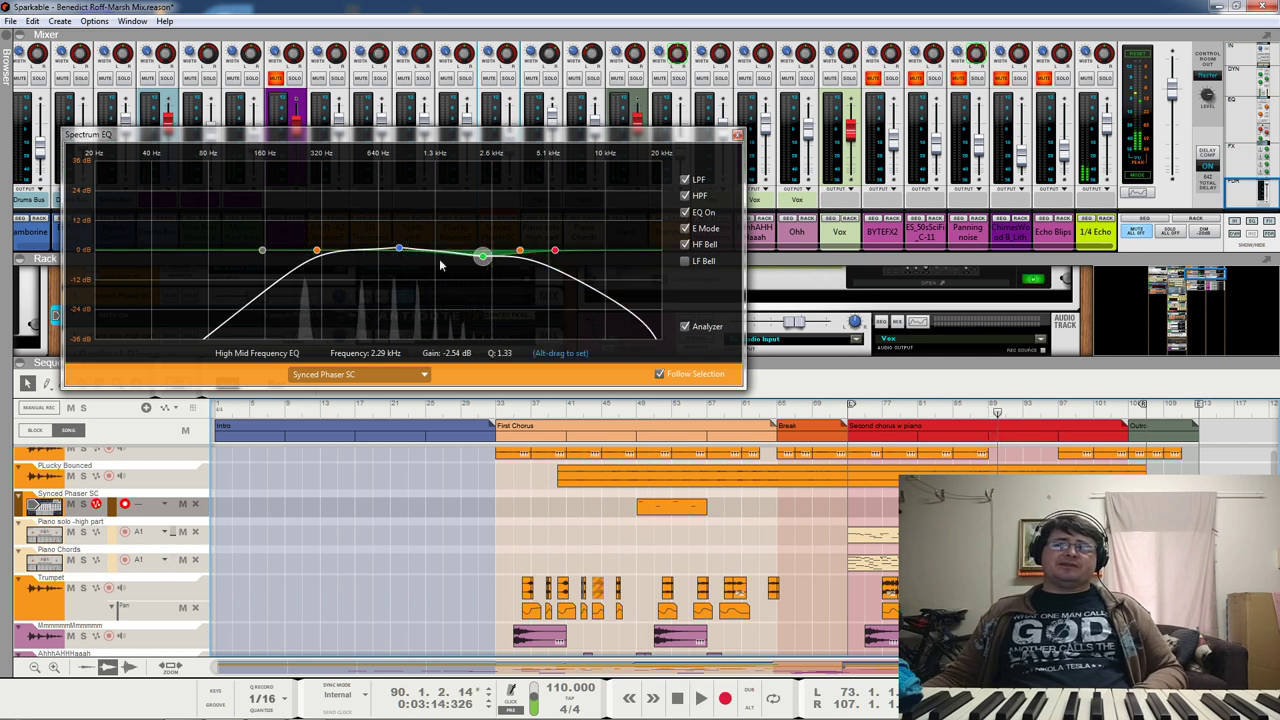
{"action": "left_click", "coordinate": [983, 414]}
{"action": "key", "text": "space"}
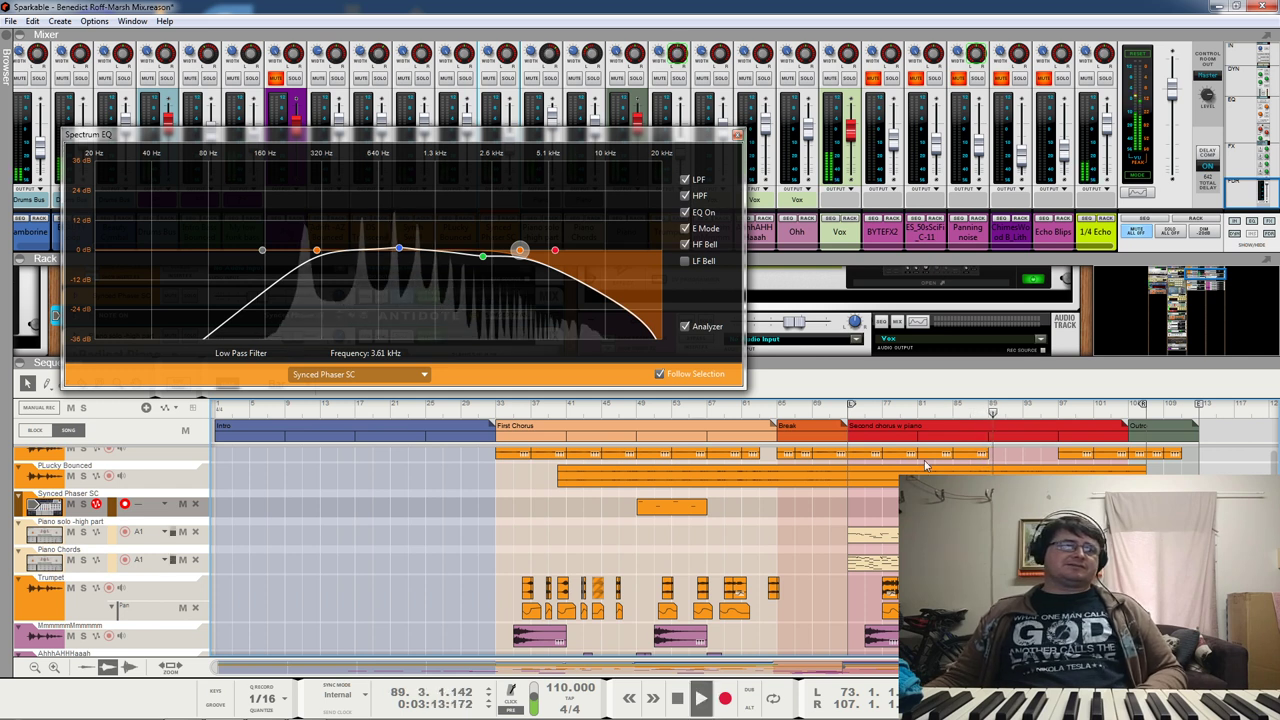
{"action": "key", "text": "space"}
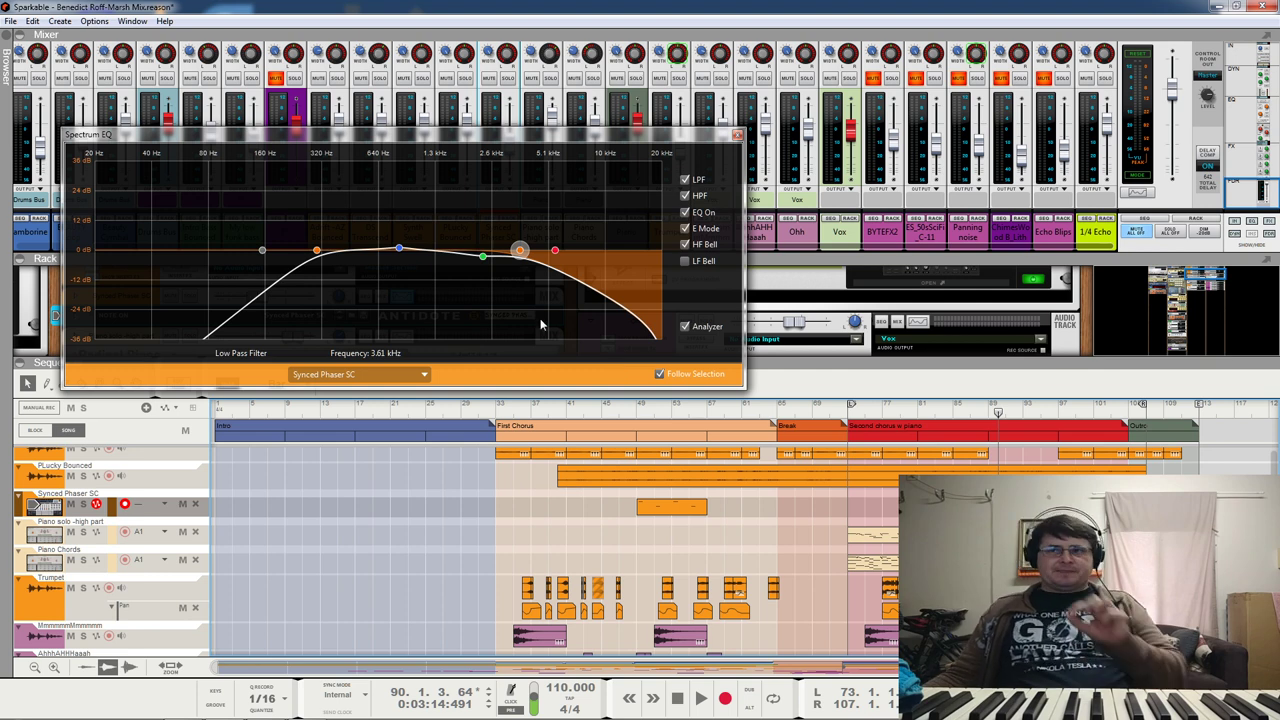
{"action": "left_click", "coordinate": [738, 138]}
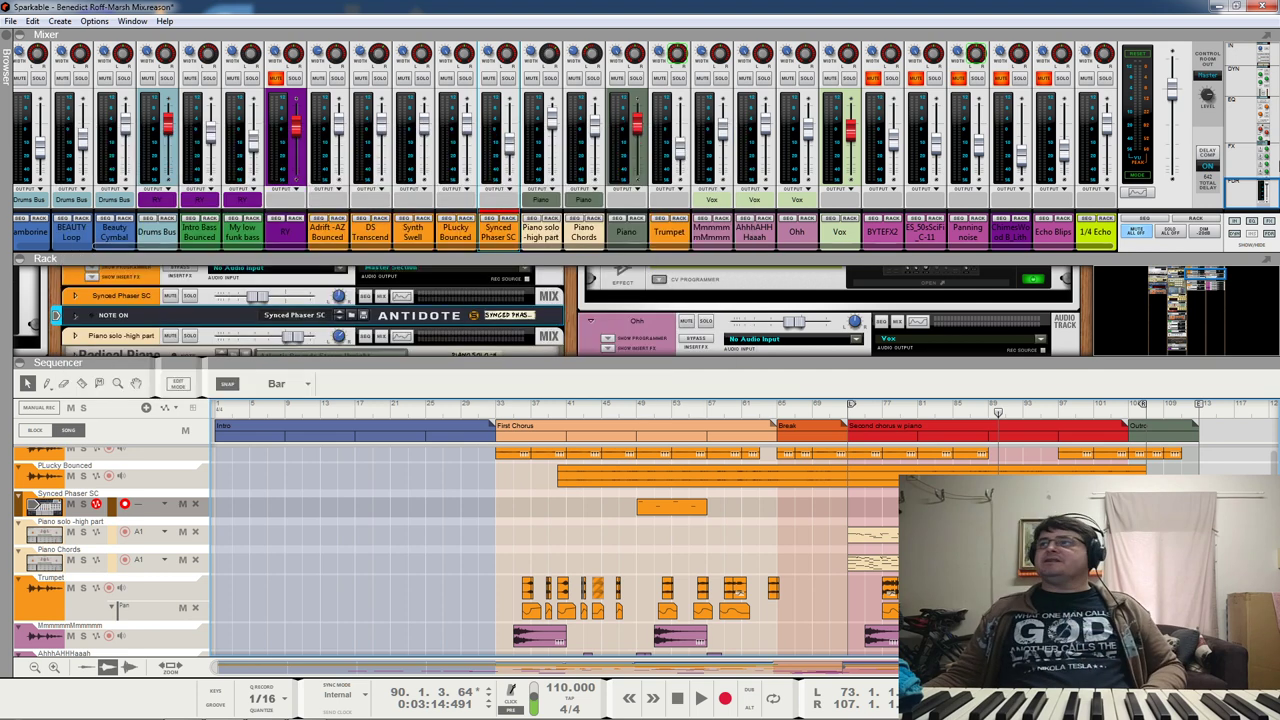
Step: Examine the mixer's effect sends and the sequencer tracks, listen to the second chorus, and return to the channel faders
{"action": "scroll", "coordinate": [403, 178], "scroll_direction": "up", "scroll_amount": 5}
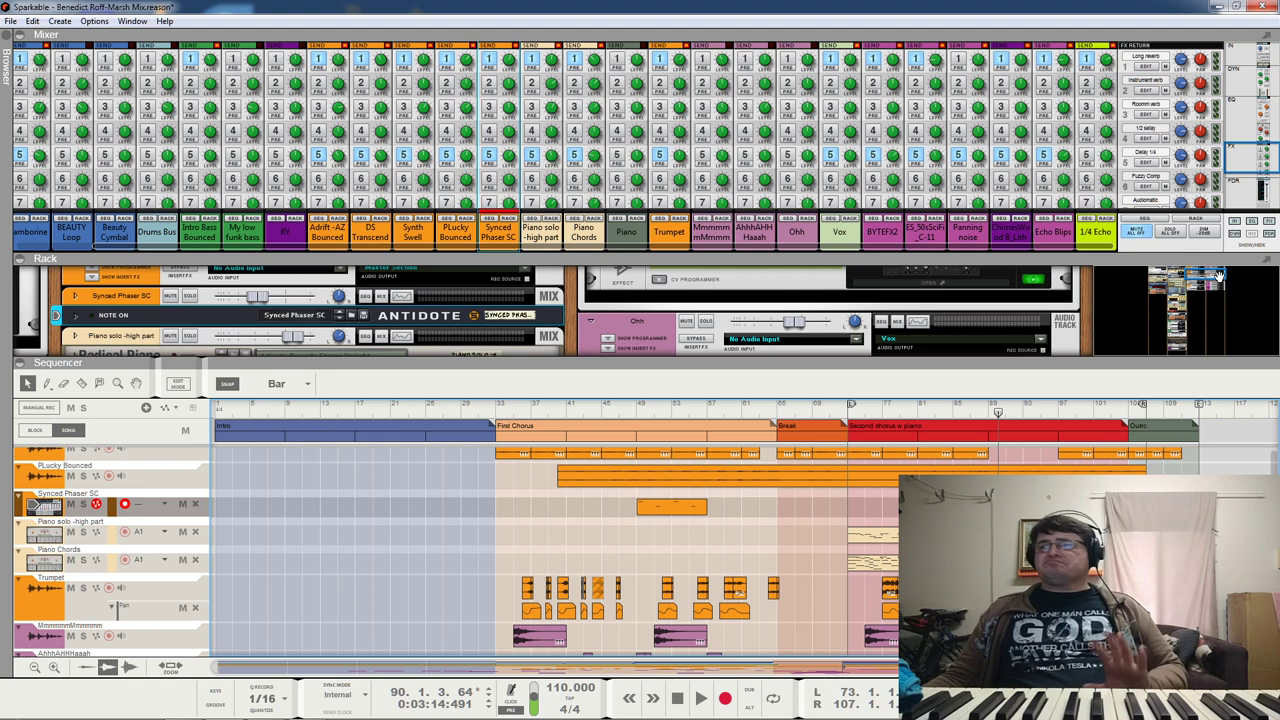
{"action": "scroll", "coordinate": [436, 550], "scroll_direction": "up", "scroll_amount": 2}
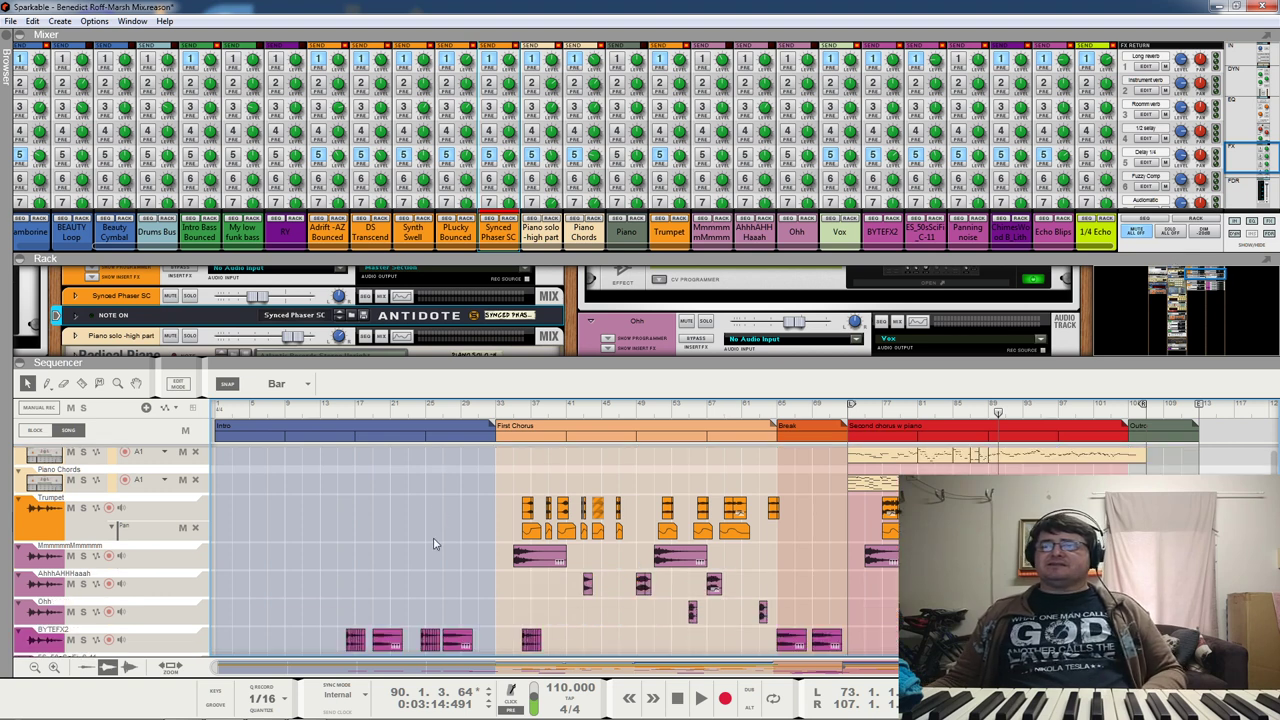
{"action": "key", "text": "space"}
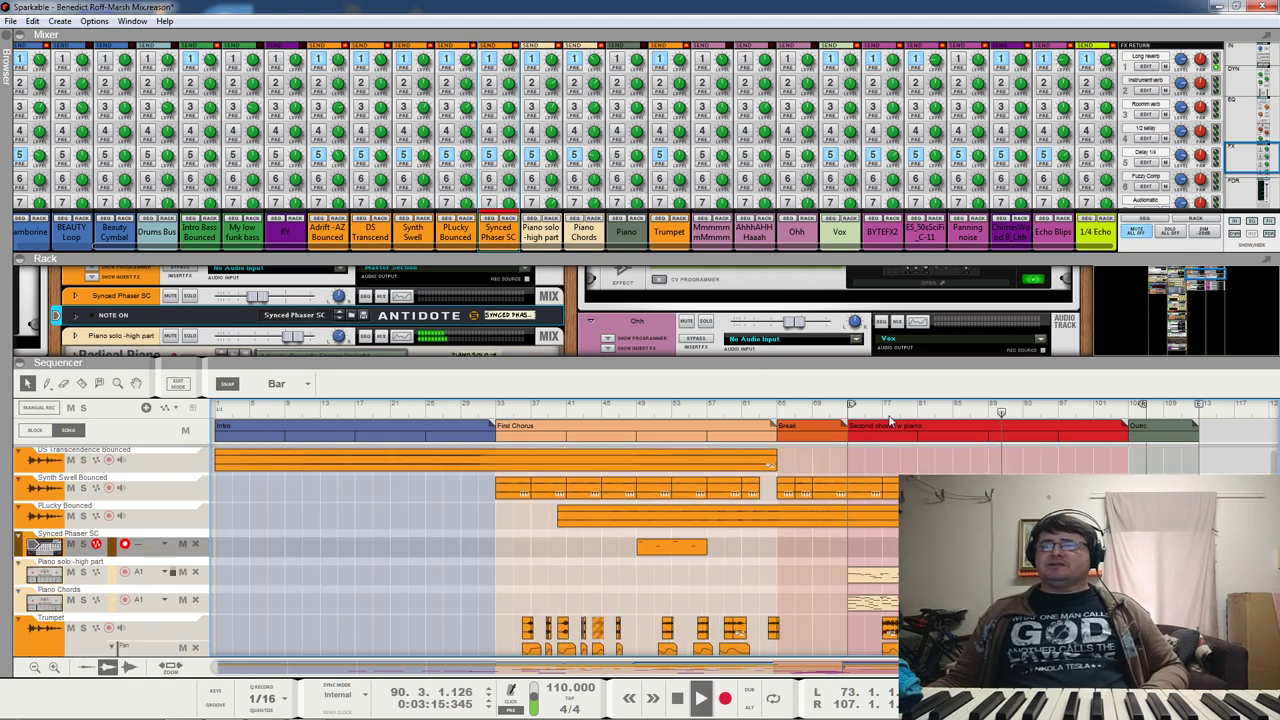
{"action": "left_click", "coordinate": [1264, 242]}
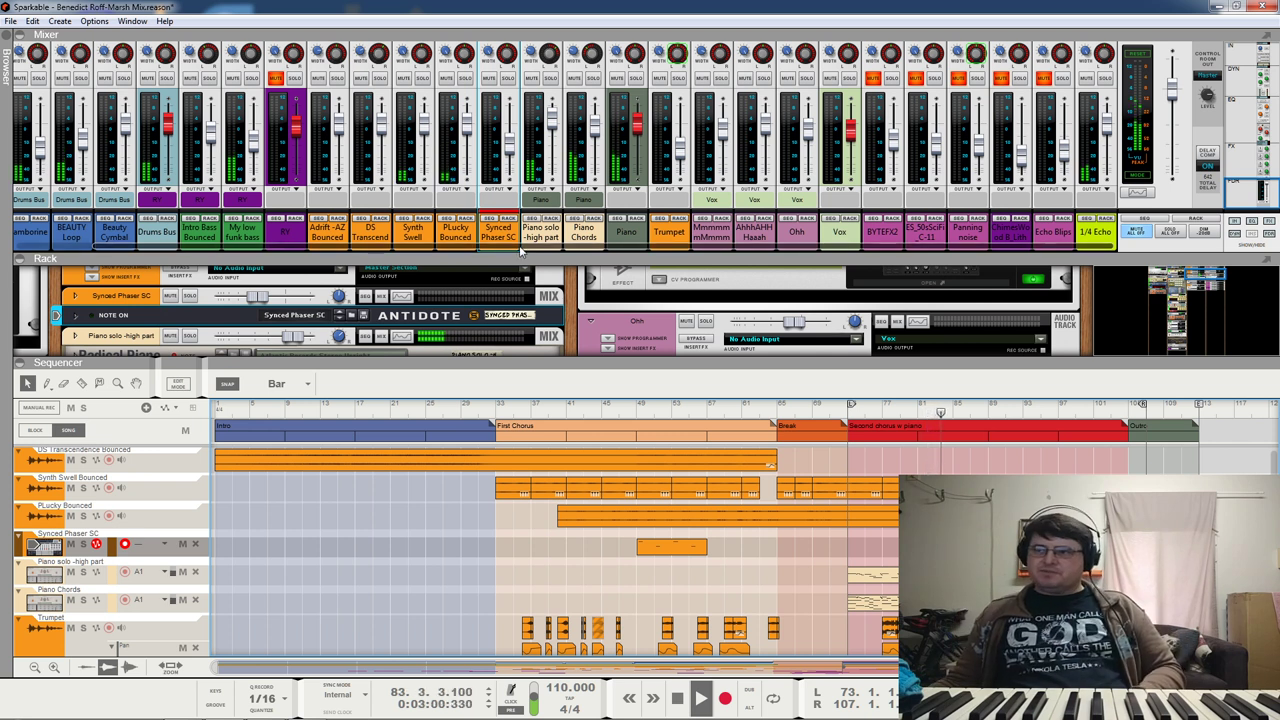
Step: Stop playback, then unmute and solo the purple bus channel that carries the drums and bass
{"action": "key", "text": "space"}
{"action": "left_click", "coordinate": [278, 80]}
{"action": "left_click", "coordinate": [296, 79]}
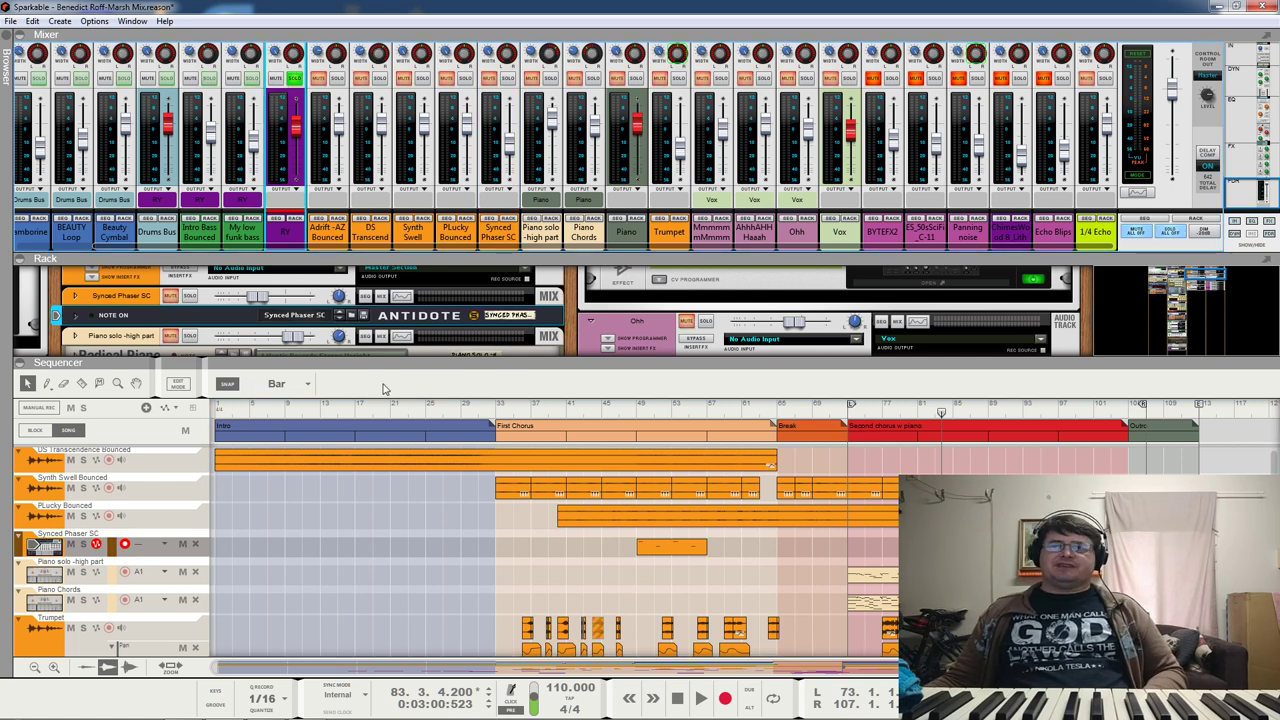
{"action": "scroll", "coordinate": [555, 512], "scroll_direction": "up", "scroll_amount": 10}
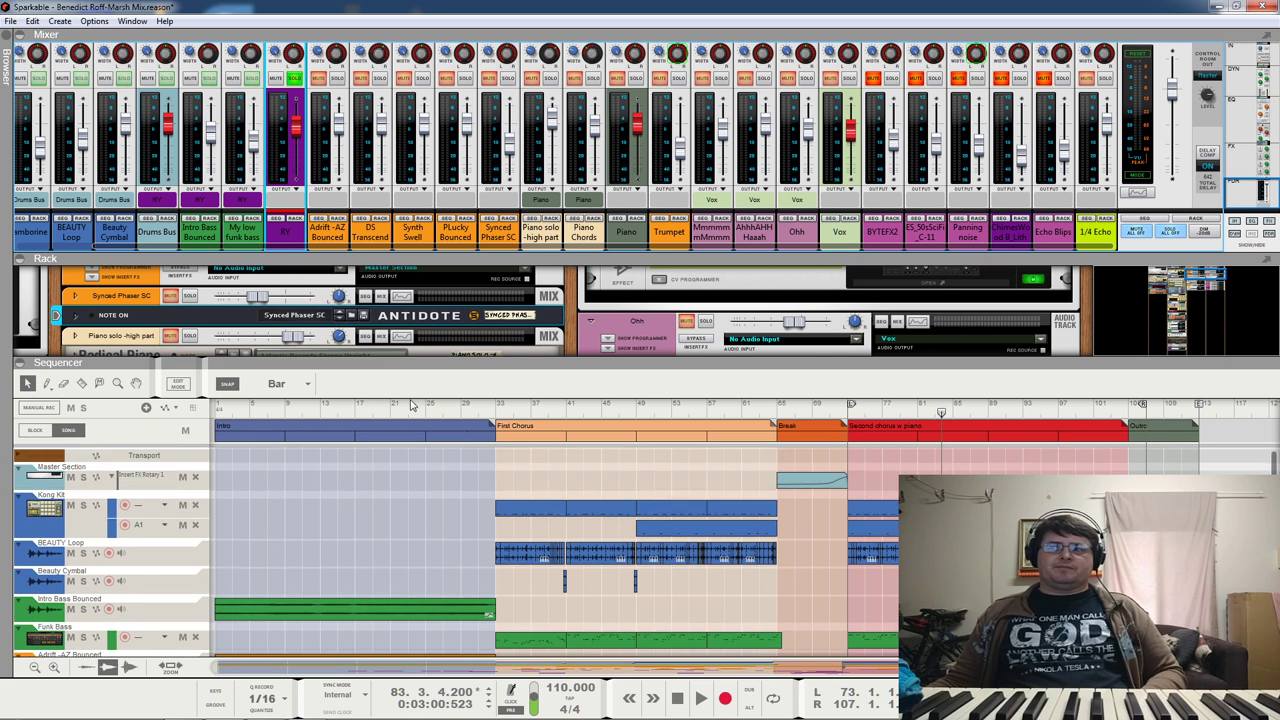
Step: Listen to the soloed RY bus from bar 33 of the first chorus, unsolo it to hear the full mix, and stop playback
{"action": "left_click", "coordinate": [215, 411]}
{"action": "scroll", "coordinate": [276, 572], "scroll_direction": "down", "scroll_amount": 1}
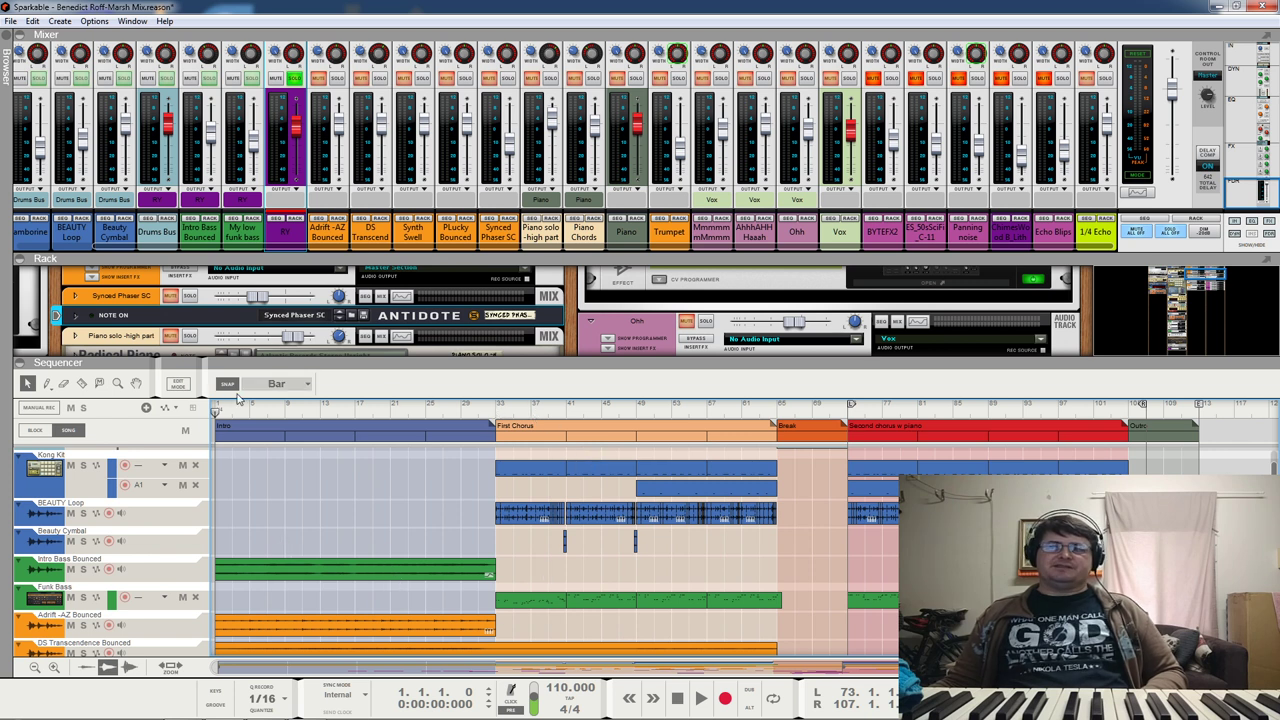
{"action": "left_click", "coordinate": [494, 413]}
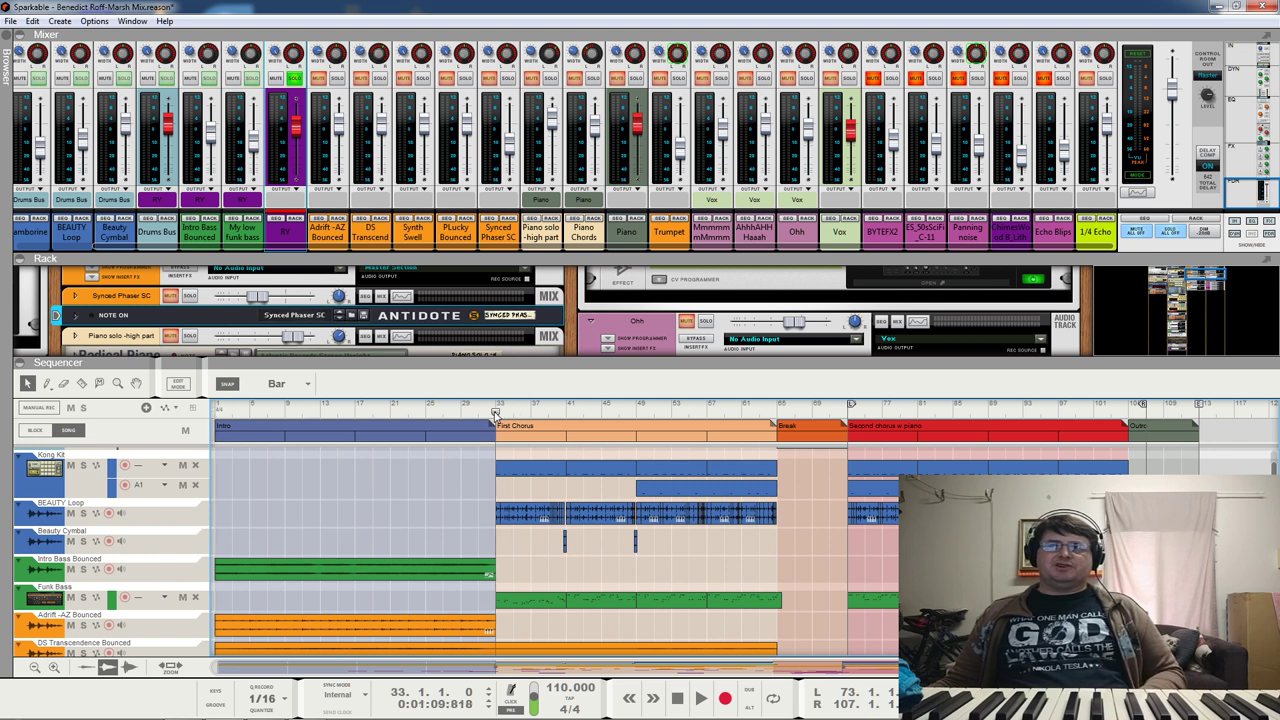
{"action": "key", "text": "space"}
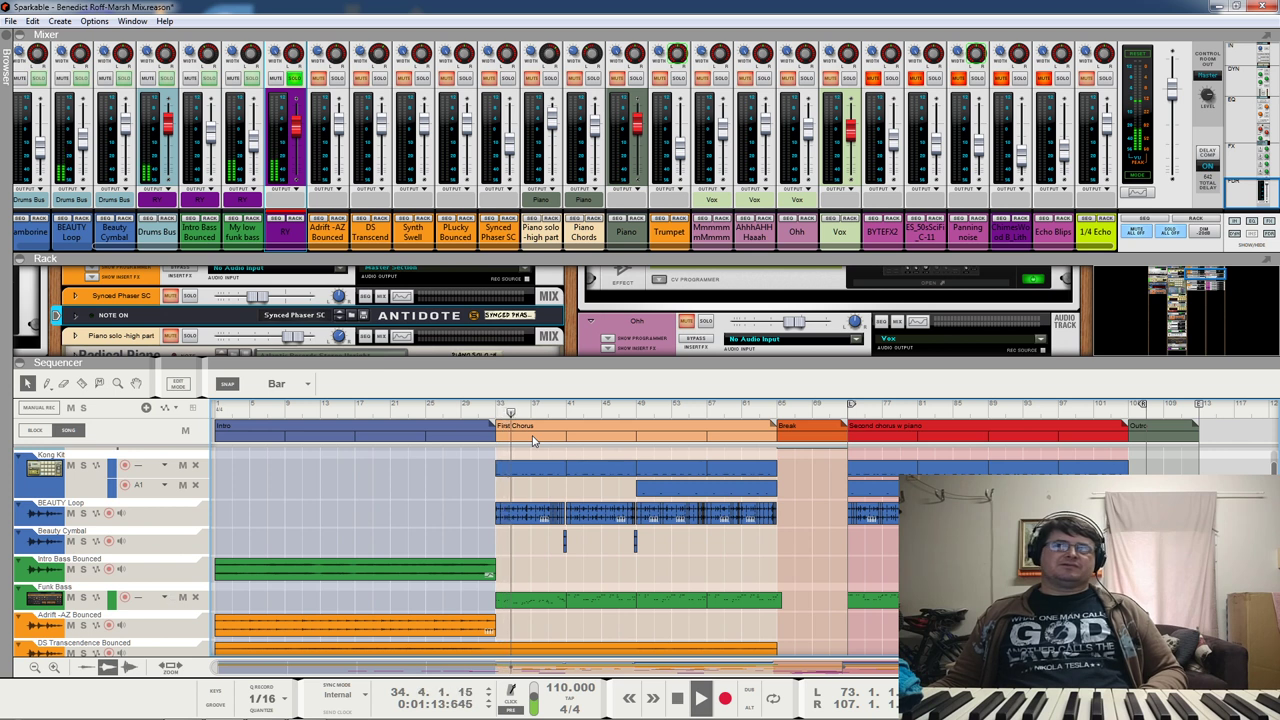
{"action": "left_click", "coordinate": [295, 78]}
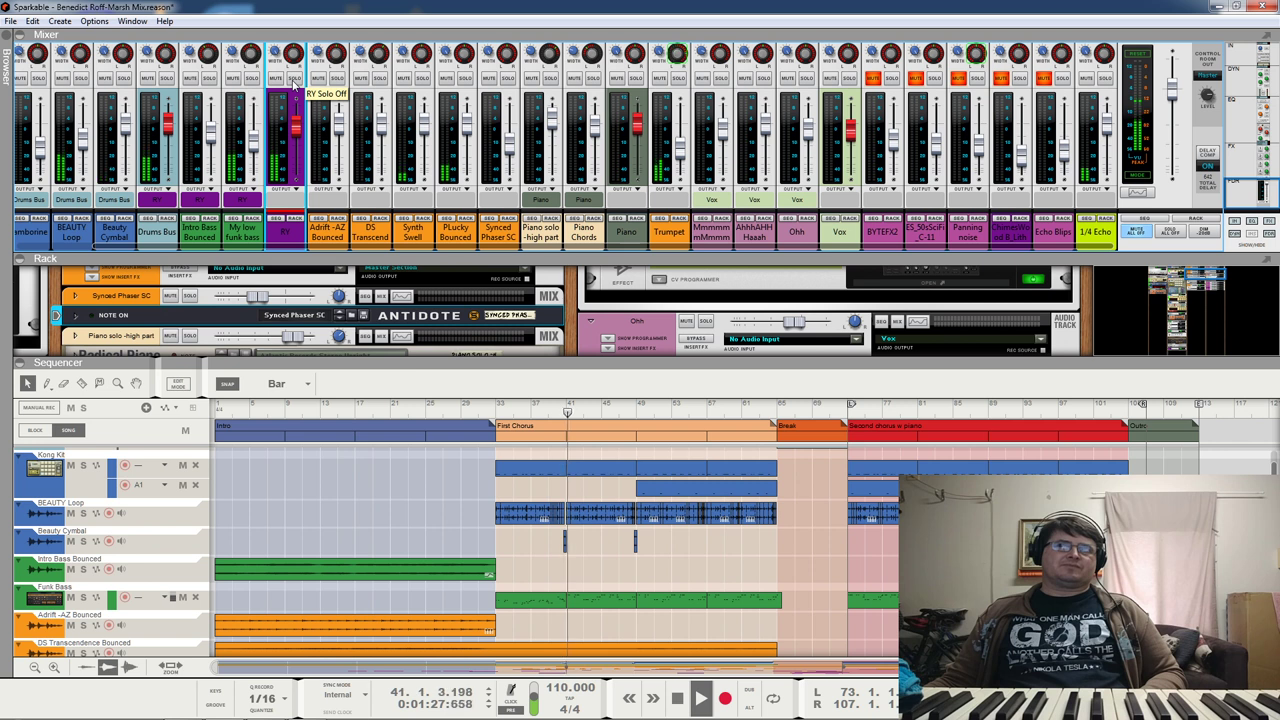
{"action": "key", "text": "space"}
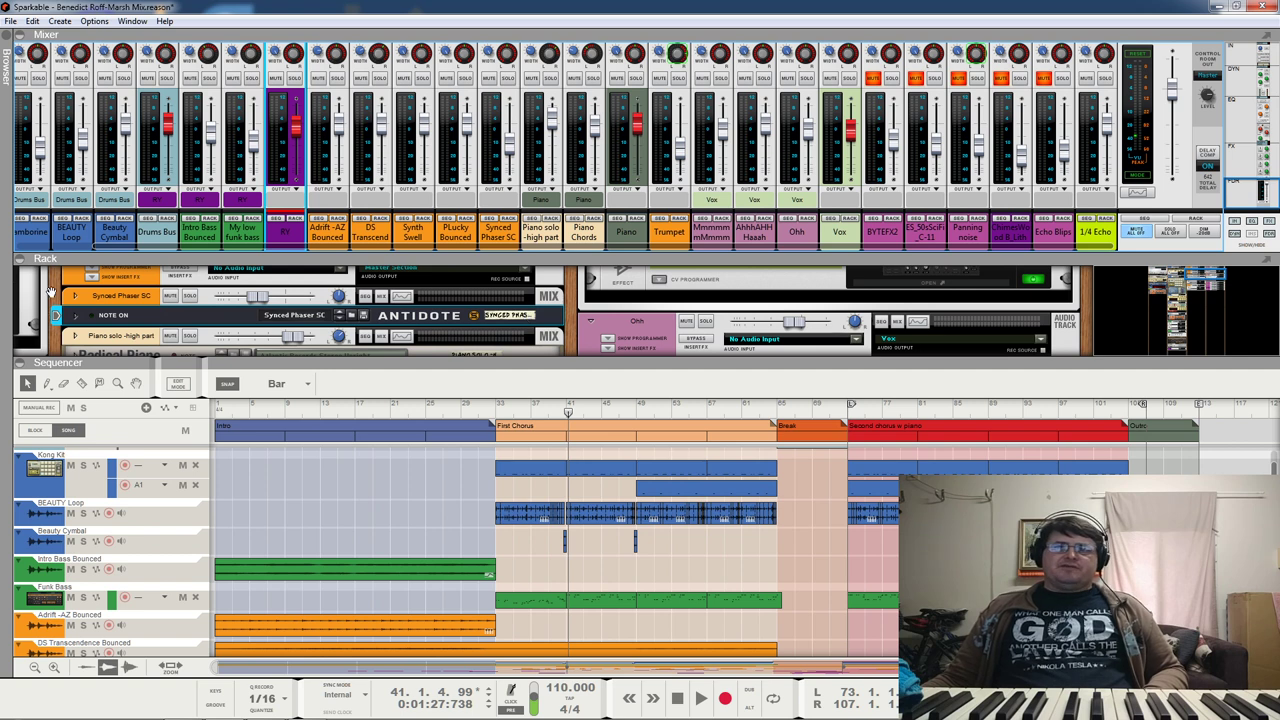
Step: Examine the MClass Maximizer in the rack while playing the full mix from bar 41
{"action": "scroll", "coordinate": [1072, 312], "scroll_direction": "down", "scroll_amount": 10}
{"action": "scroll", "coordinate": [1072, 312], "scroll_direction": "down", "scroll_amount": 5}
{"action": "scroll", "coordinate": [1127, 285], "scroll_direction": "down", "scroll_amount": 6}
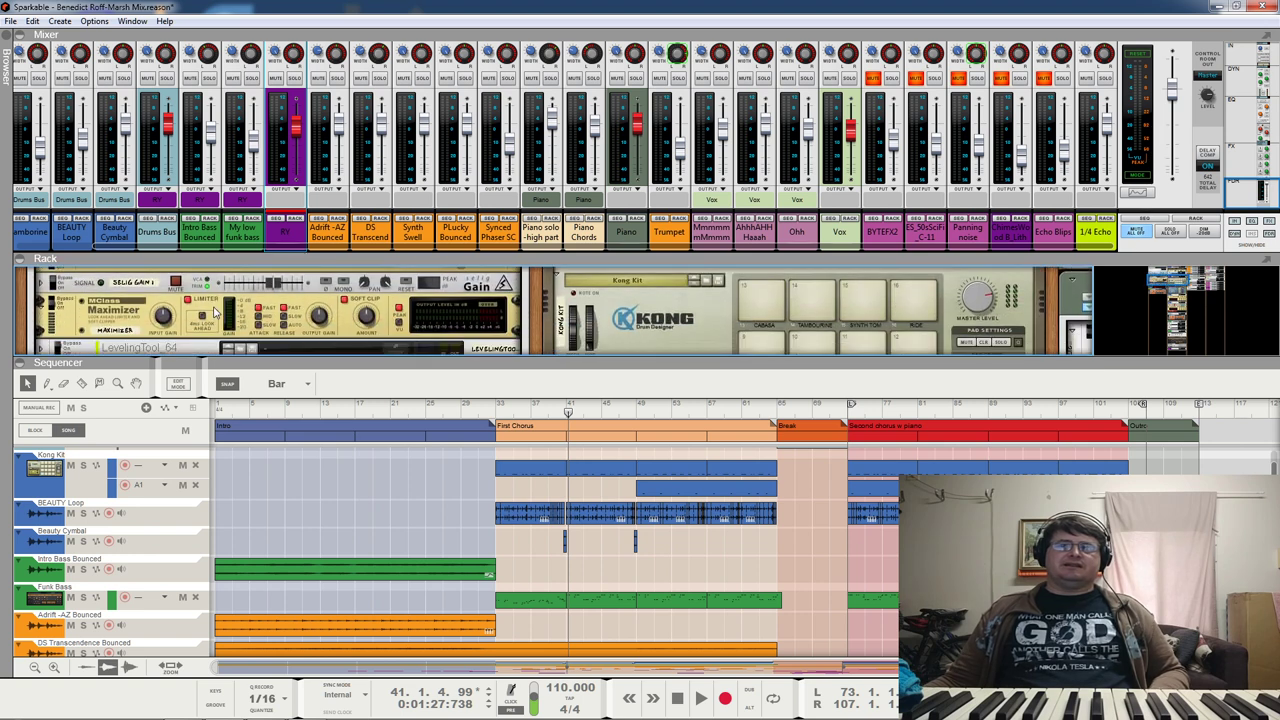
{"action": "key", "text": "space"}
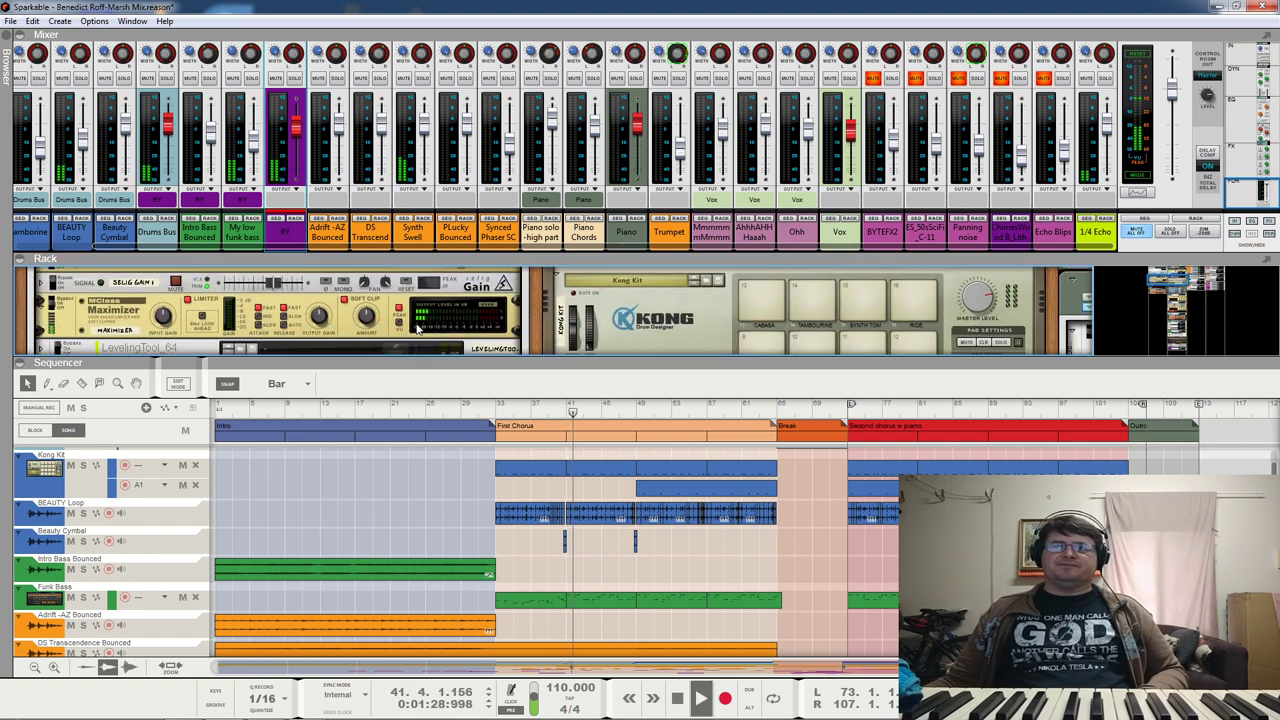
{"action": "mouse_move", "coordinate": [178, 320]}
{"action": "left_click_drag", "start_coordinate": [178, 320], "coordinate": [183, 313]}
{"action": "left_click_drag", "start_coordinate": [185, 308], "coordinate": [207, 281]}
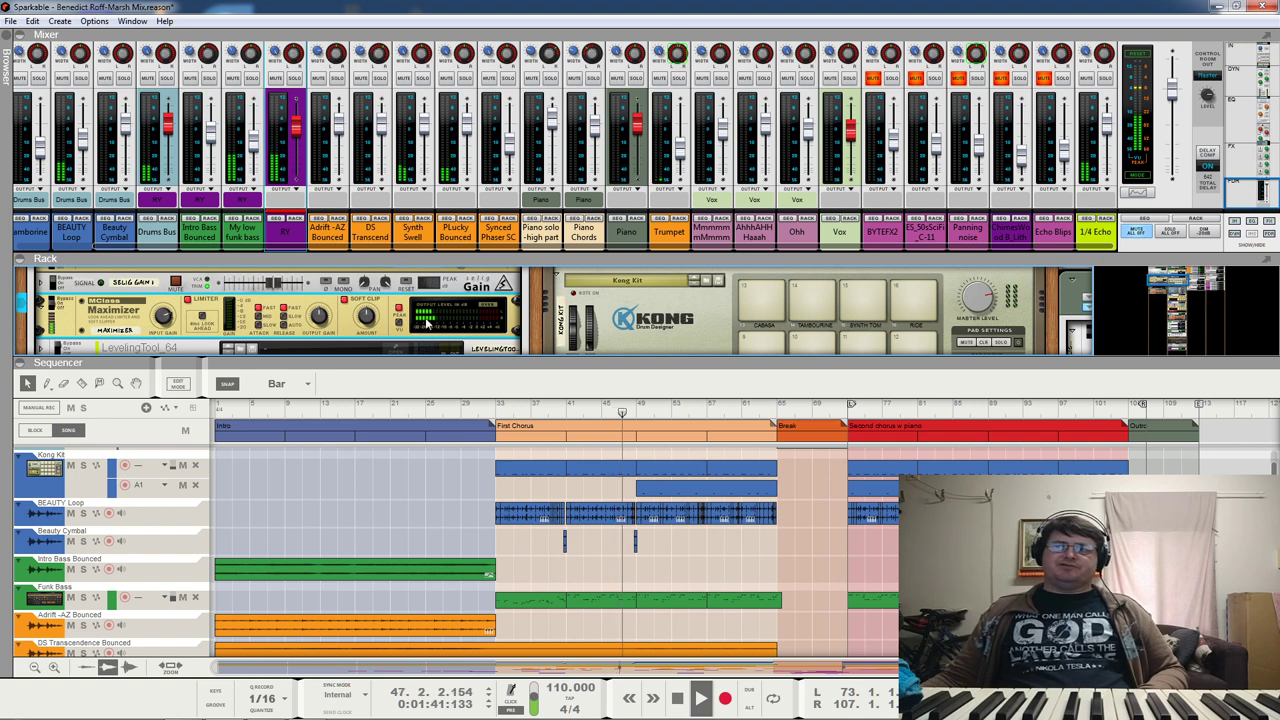
Step: Examine the master compressor during a short playback around bar 49, and return to the channel faders
{"action": "left_click_drag", "start_coordinate": [1248, 197], "coordinate": [1266, 88]}
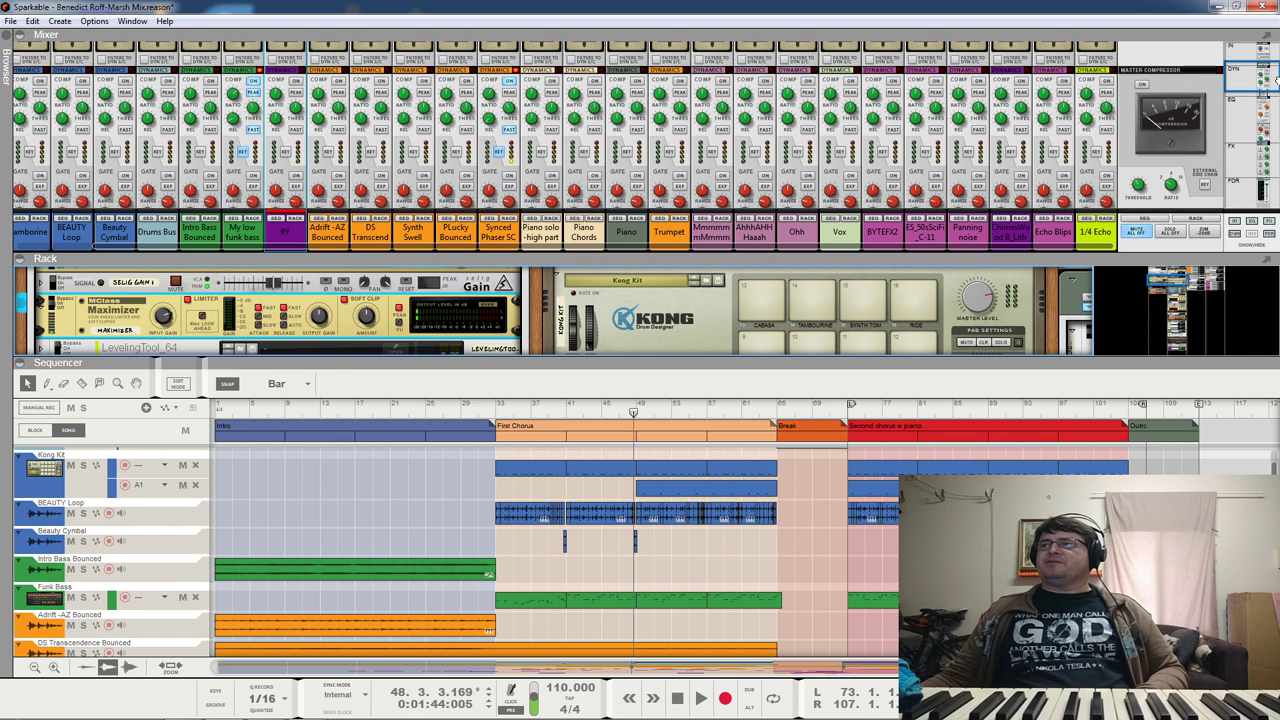
{"action": "key", "text": "space"}
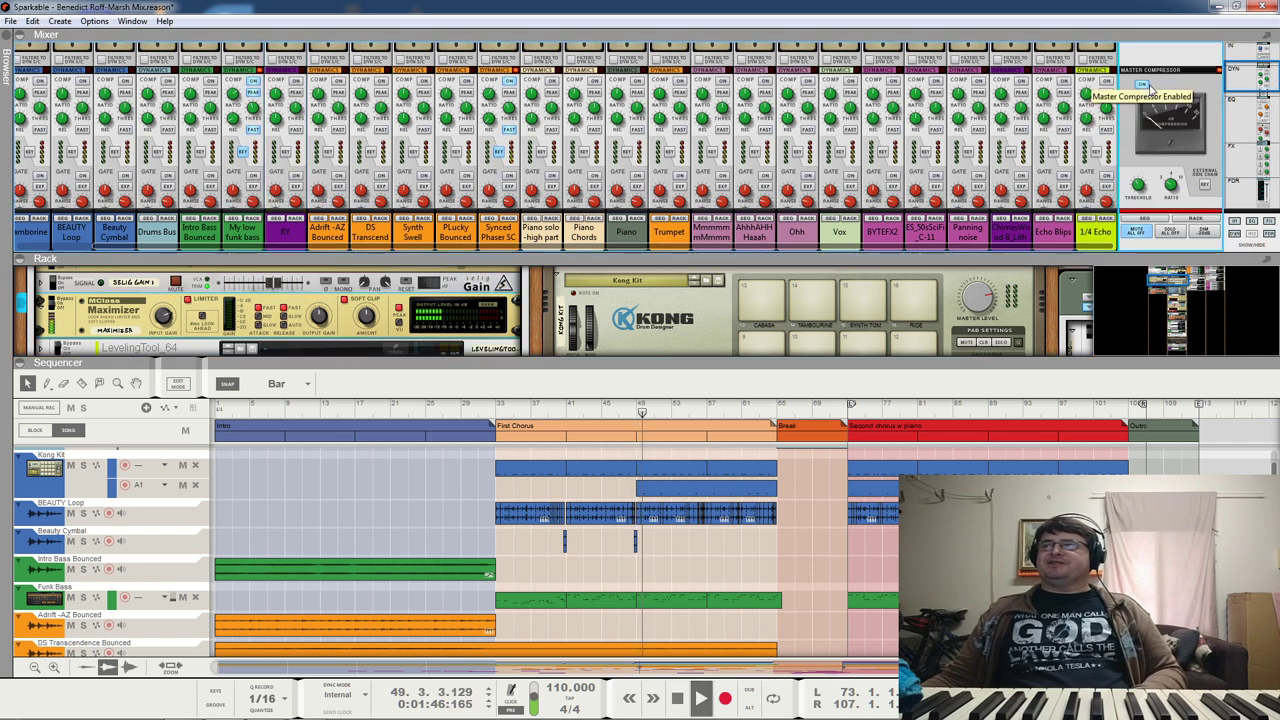
{"action": "left_click_drag", "start_coordinate": [1249, 76], "coordinate": [1262, 240]}
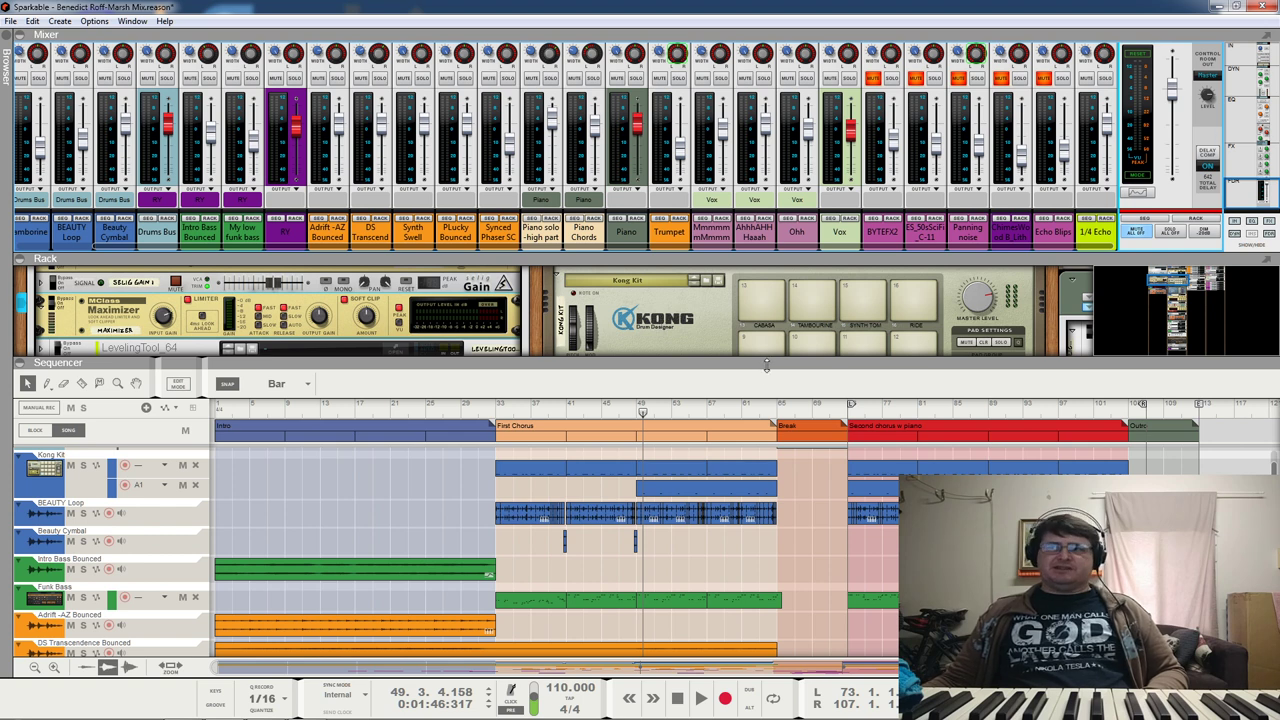
Step: Replay the first chorus from bar 33, soloing and muting the RY bus in turn to compare it with the full mix
{"action": "scroll", "coordinate": [693, 330], "scroll_direction": "down", "scroll_amount": 5}
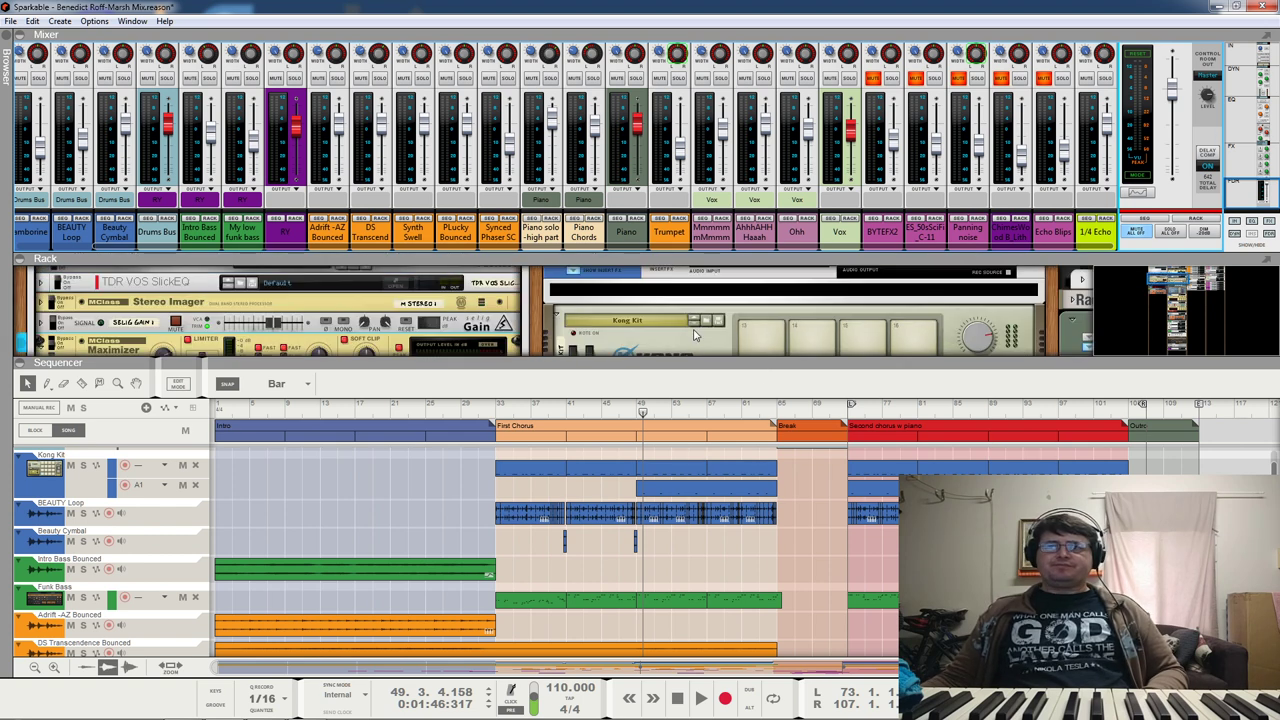
{"action": "left_click", "coordinate": [491, 411]}
{"action": "key", "text": "space"}
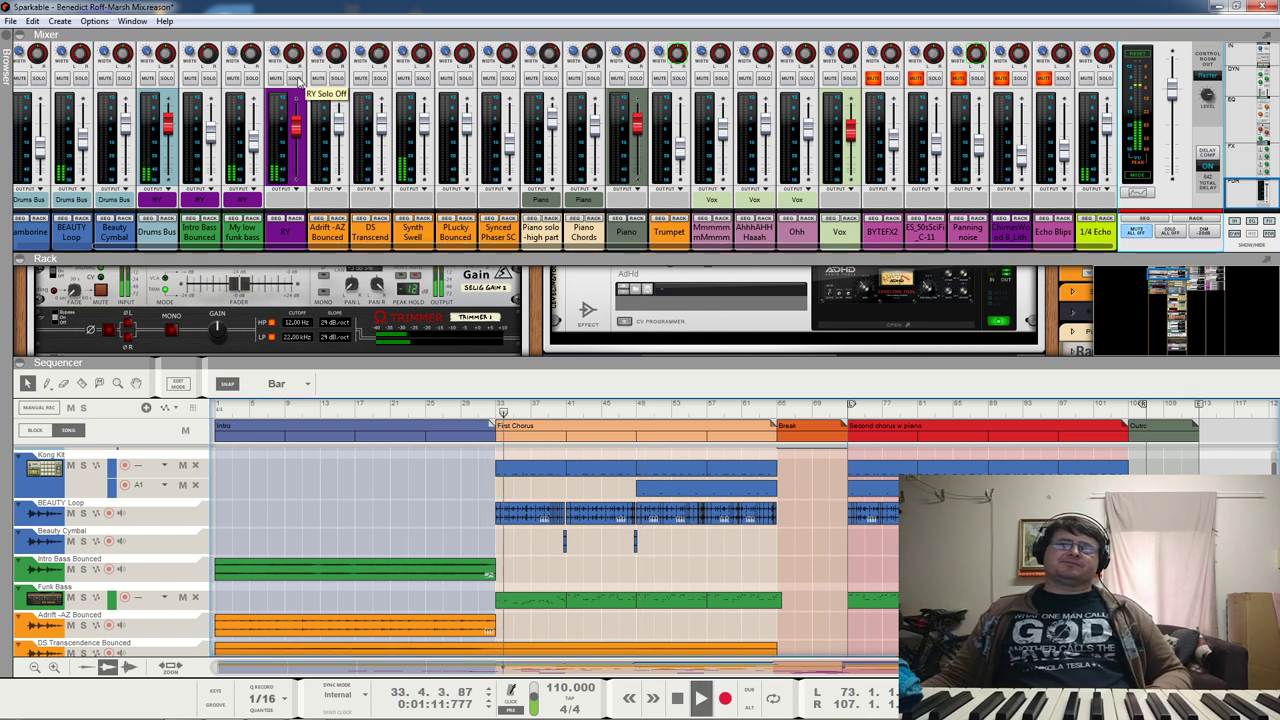
{"action": "left_click", "coordinate": [296, 80]}
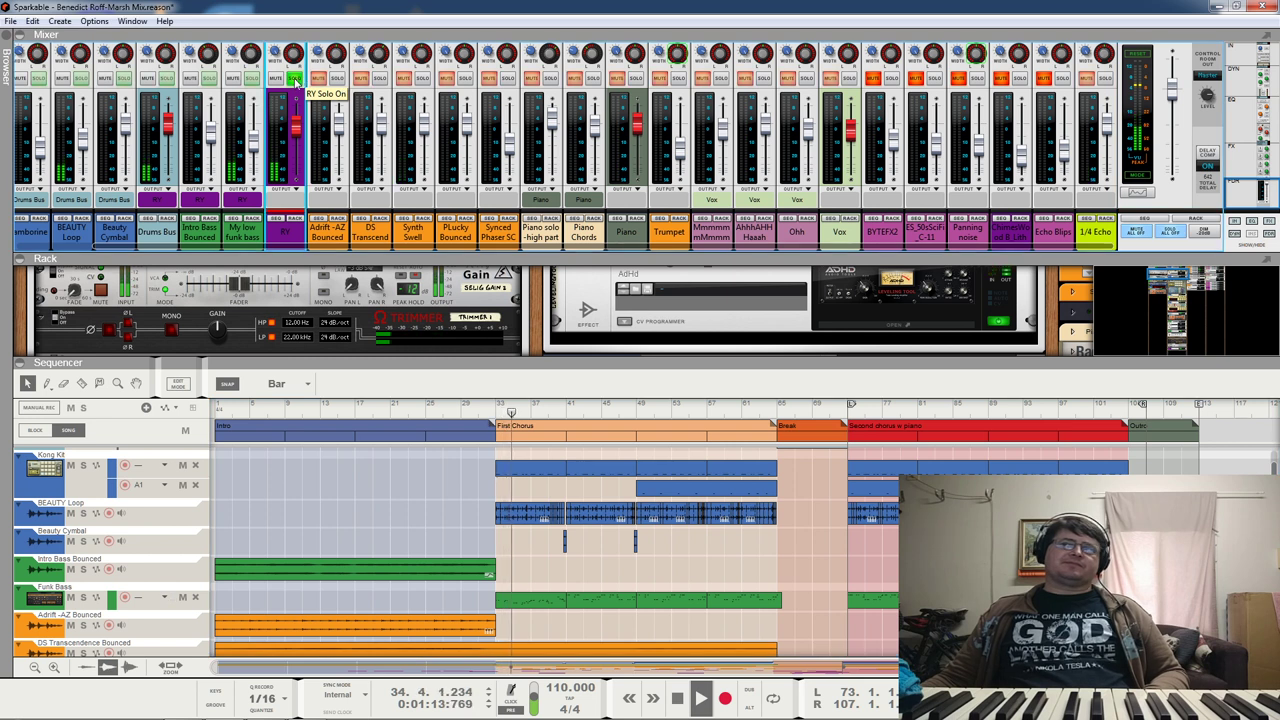
{"action": "left_click", "coordinate": [275, 78]}
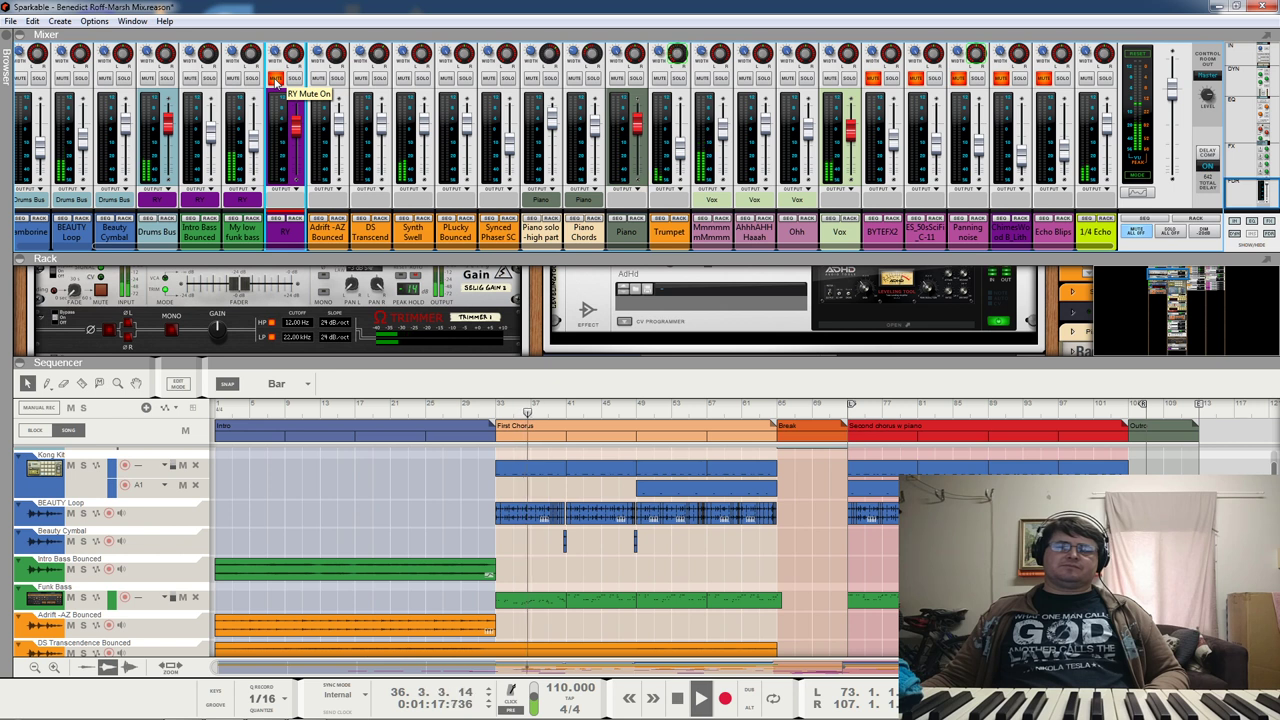
{"action": "left_click", "coordinate": [274, 81]}
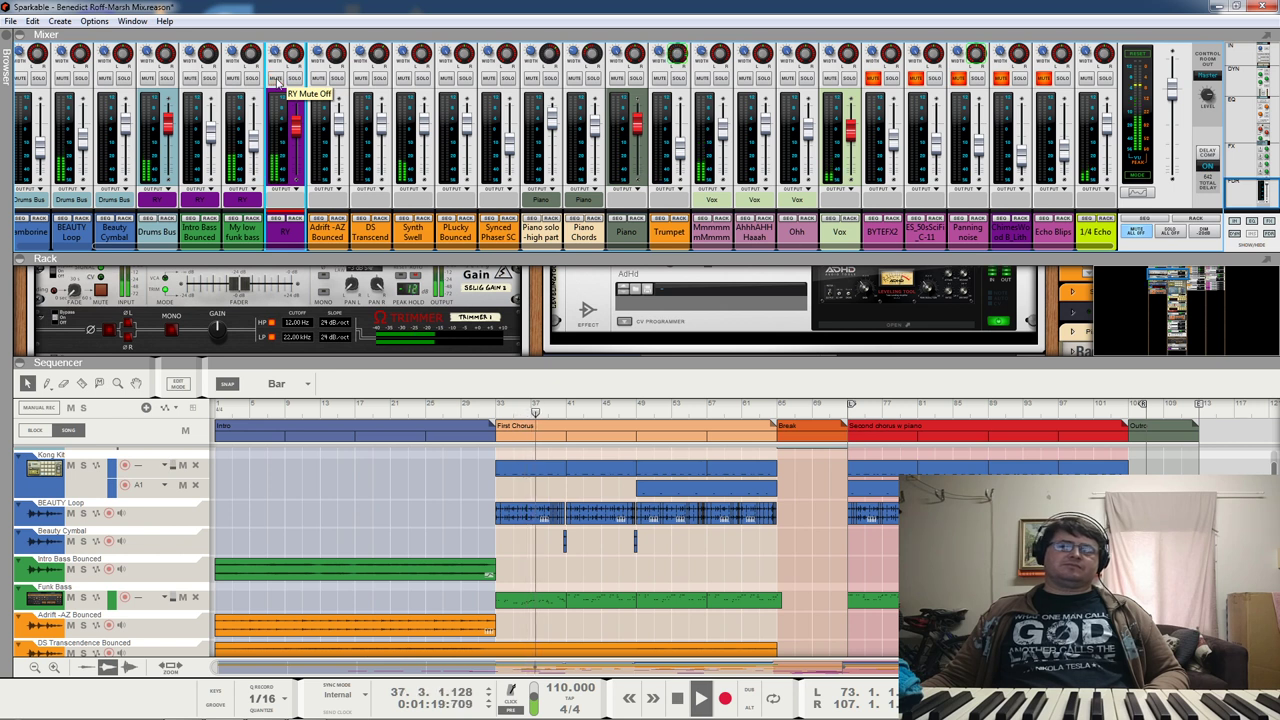
Step: Play the second chorus from bar 73, muting and unmuting the RY bus twice to compare the mix, and stop playback
{"action": "left_click", "coordinate": [848, 405]}
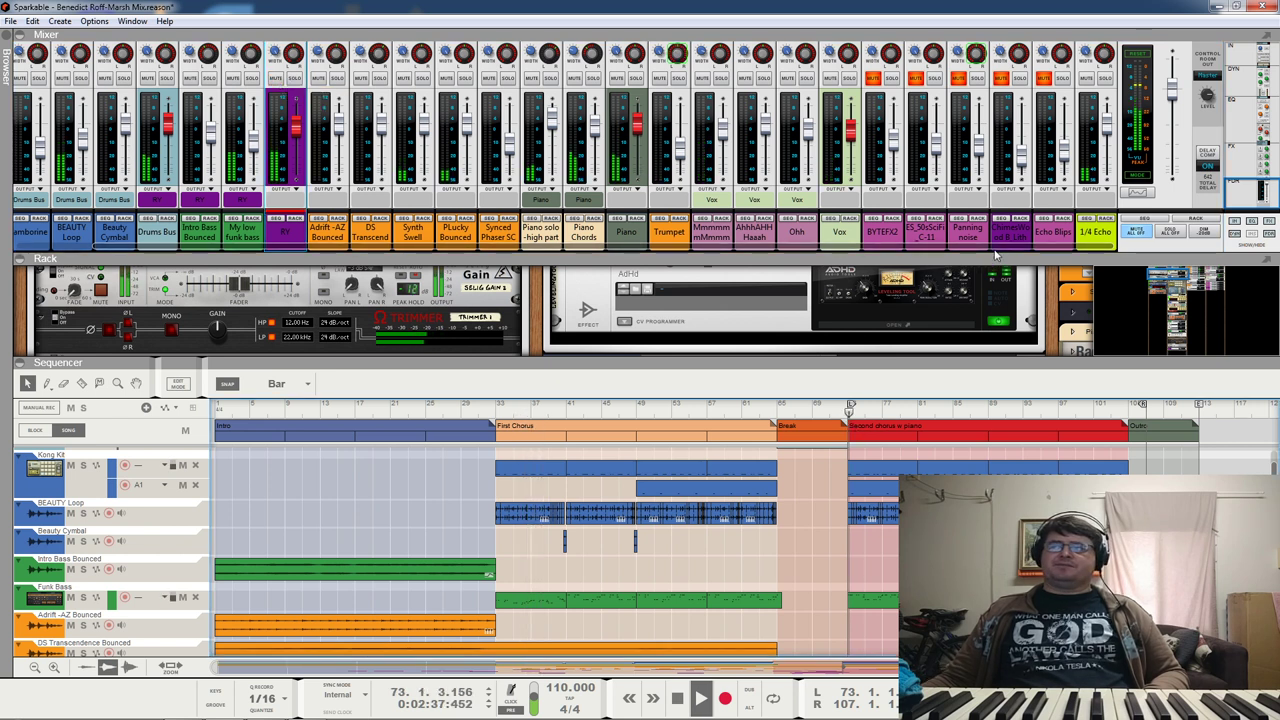
{"action": "left_click", "coordinate": [276, 79]}
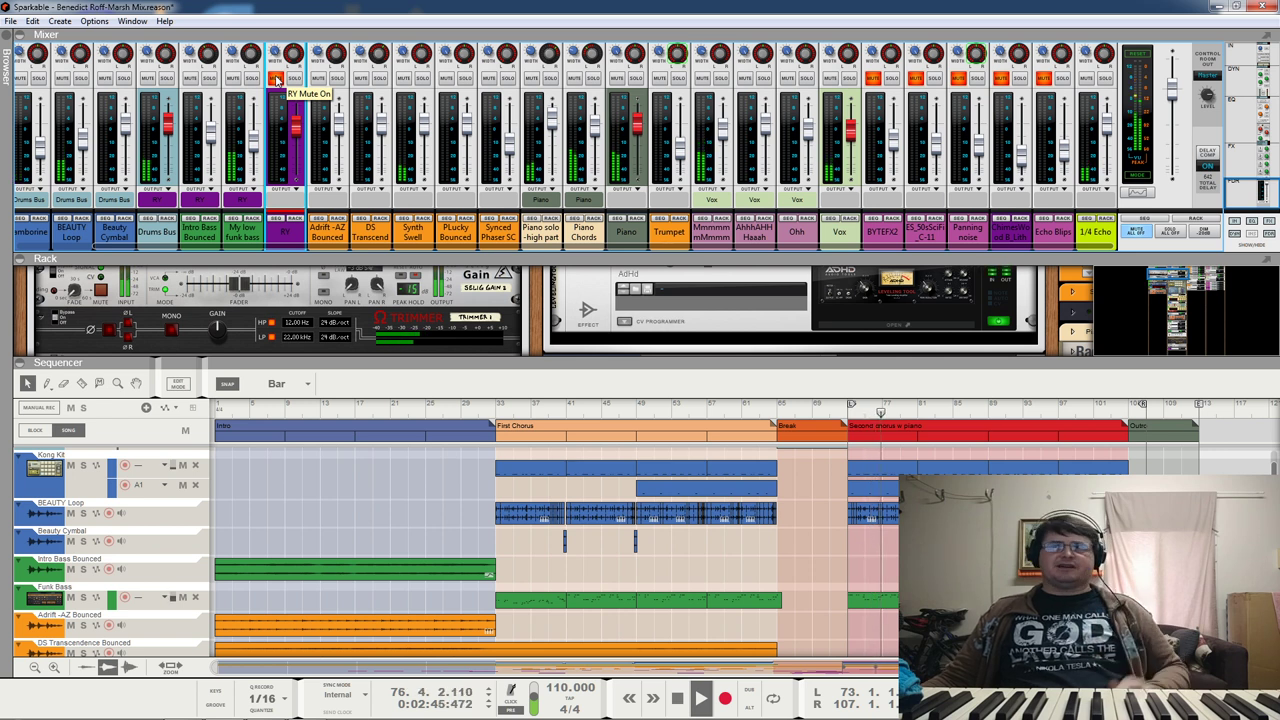
{"action": "left_click", "coordinate": [276, 79]}
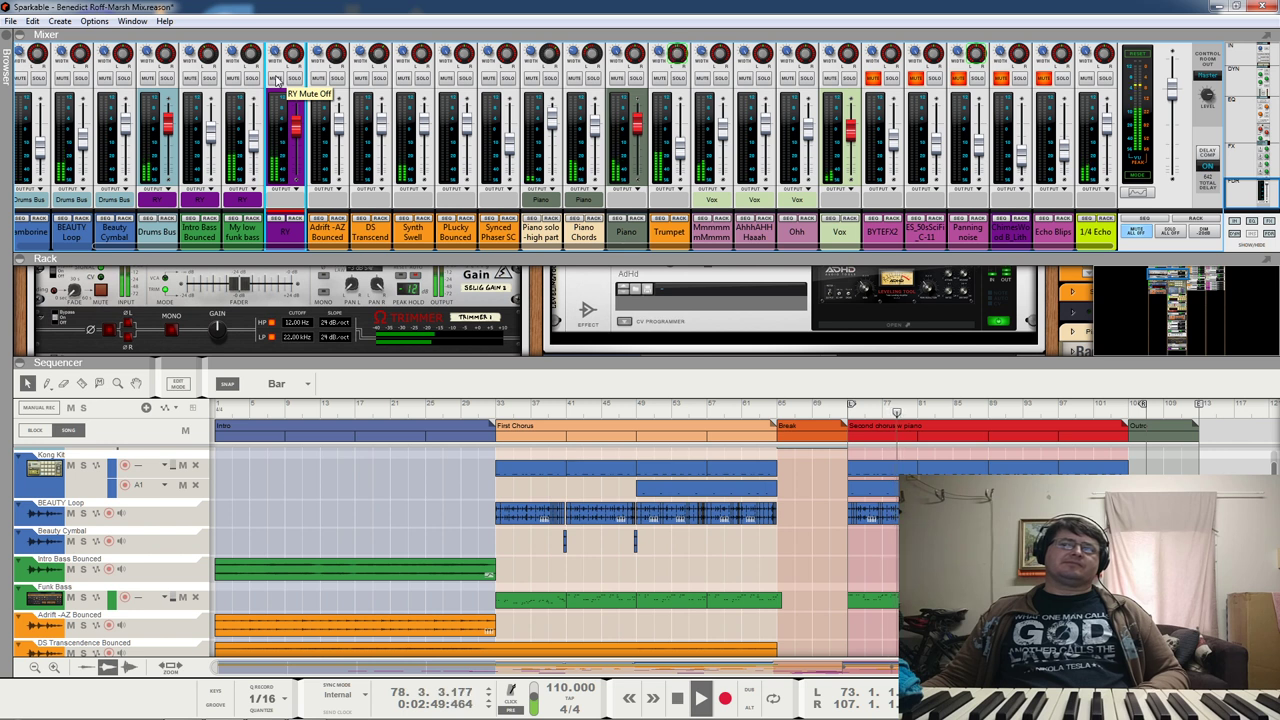
{"action": "left_click", "coordinate": [276, 79]}
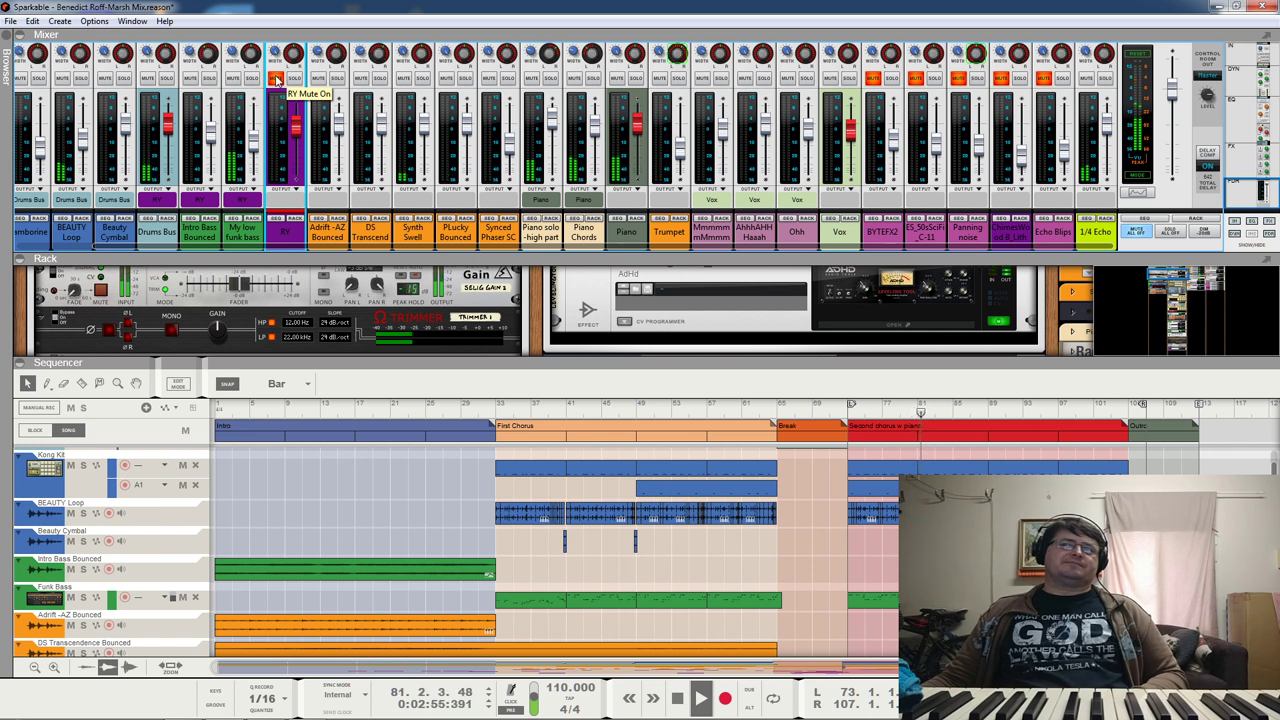
{"action": "left_click", "coordinate": [276, 79]}
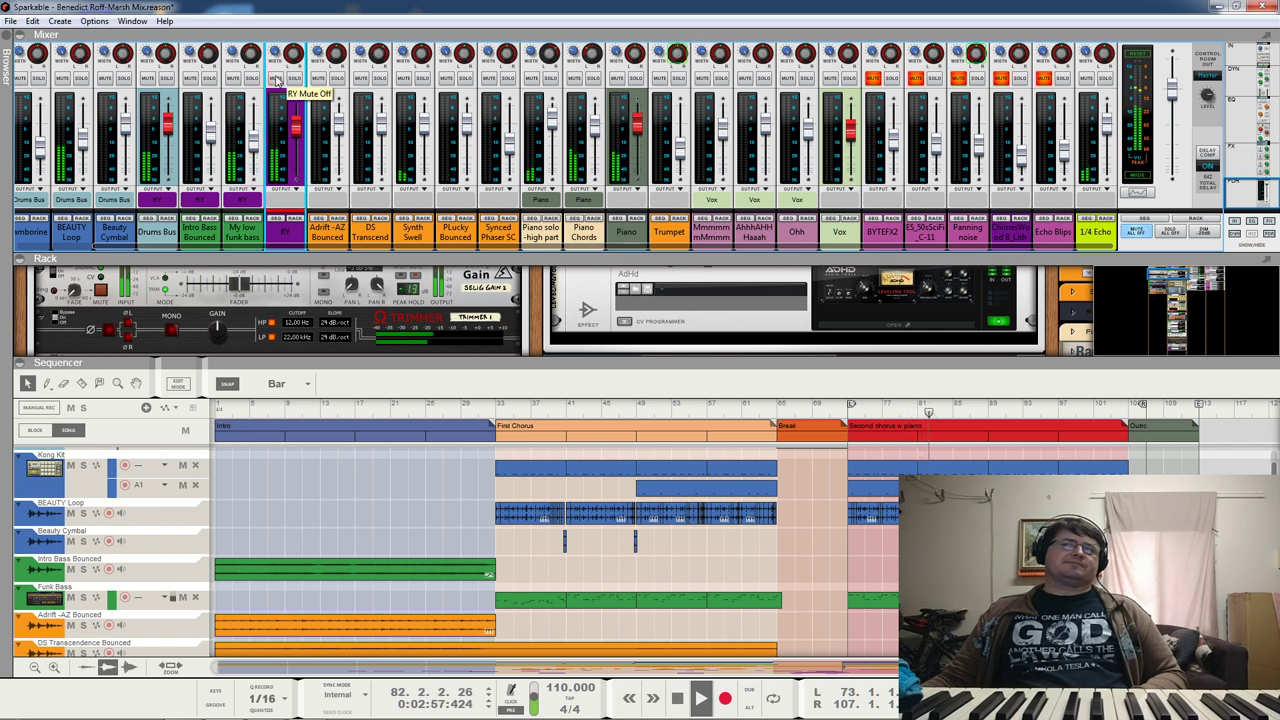
{"action": "key", "text": "space"}
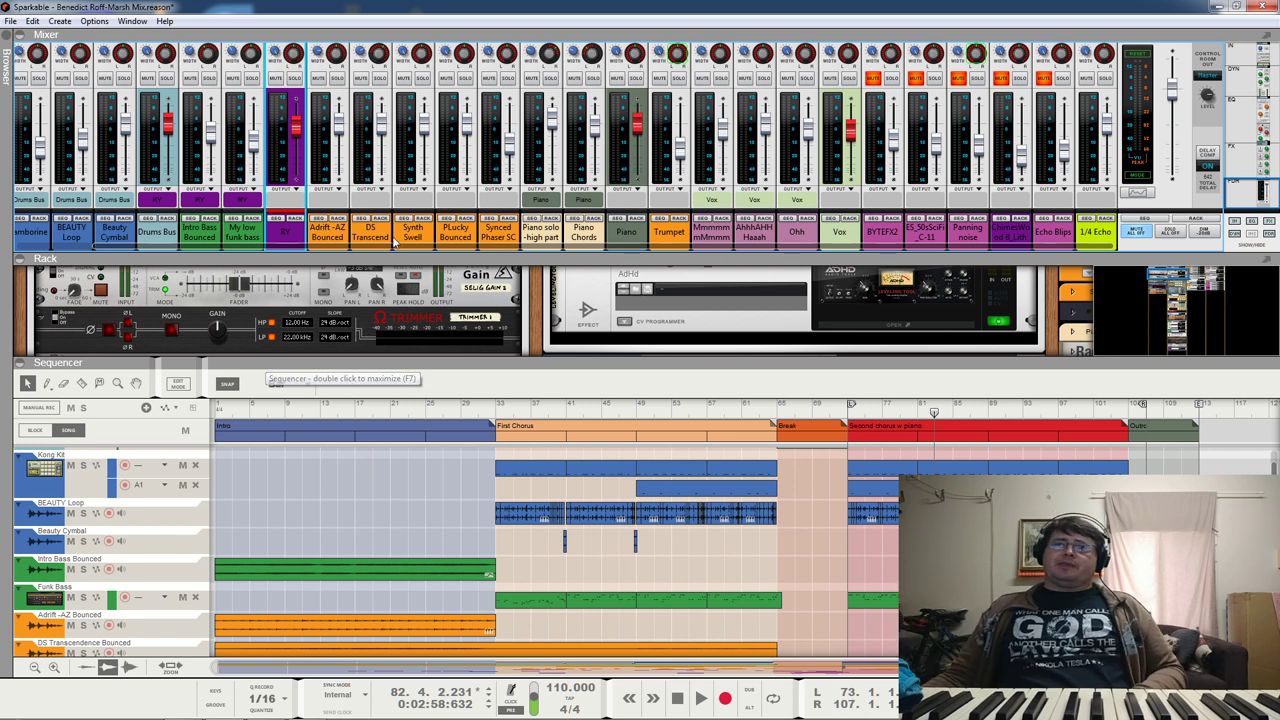
Step: Resume playback from about bar 82 and toggle the RY bus's solo and mute once more, leaving both off
{"action": "left_click", "coordinate": [275, 78]}
{"action": "left_click", "coordinate": [296, 79]}
{"action": "left_click", "coordinate": [292, 80]}
{"action": "key", "text": "space"}
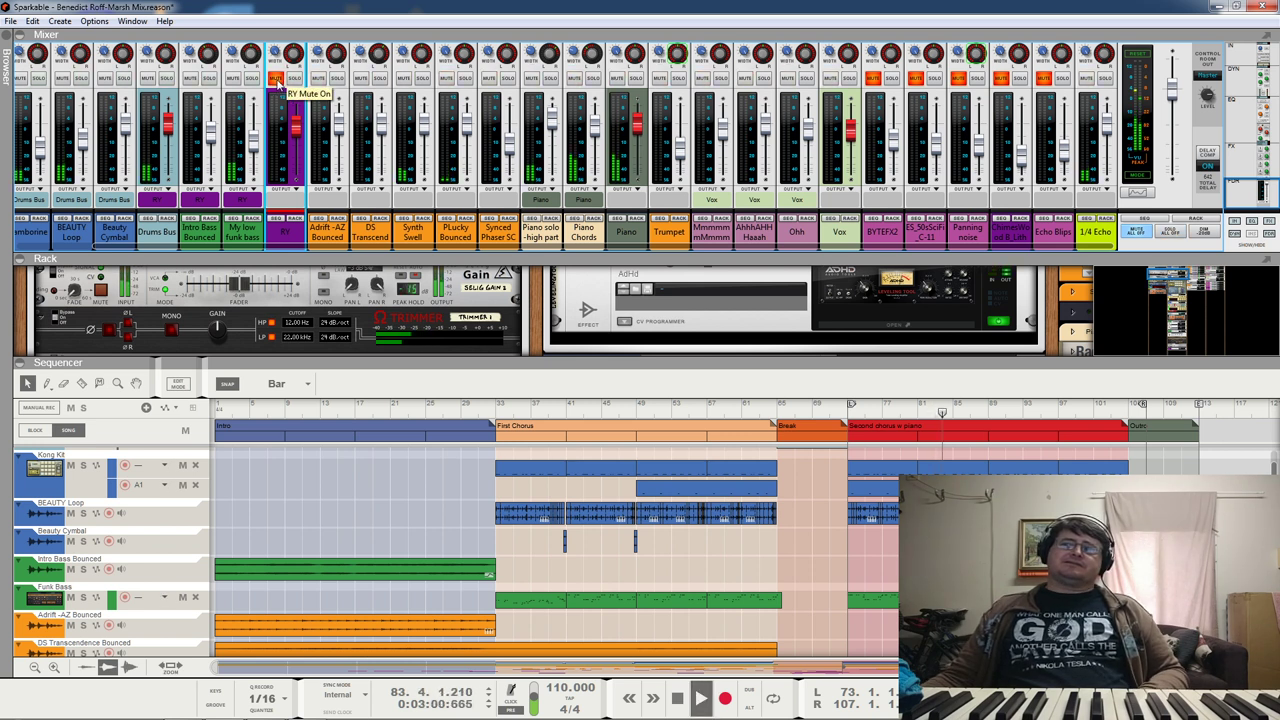
{"action": "left_click", "coordinate": [277, 82]}
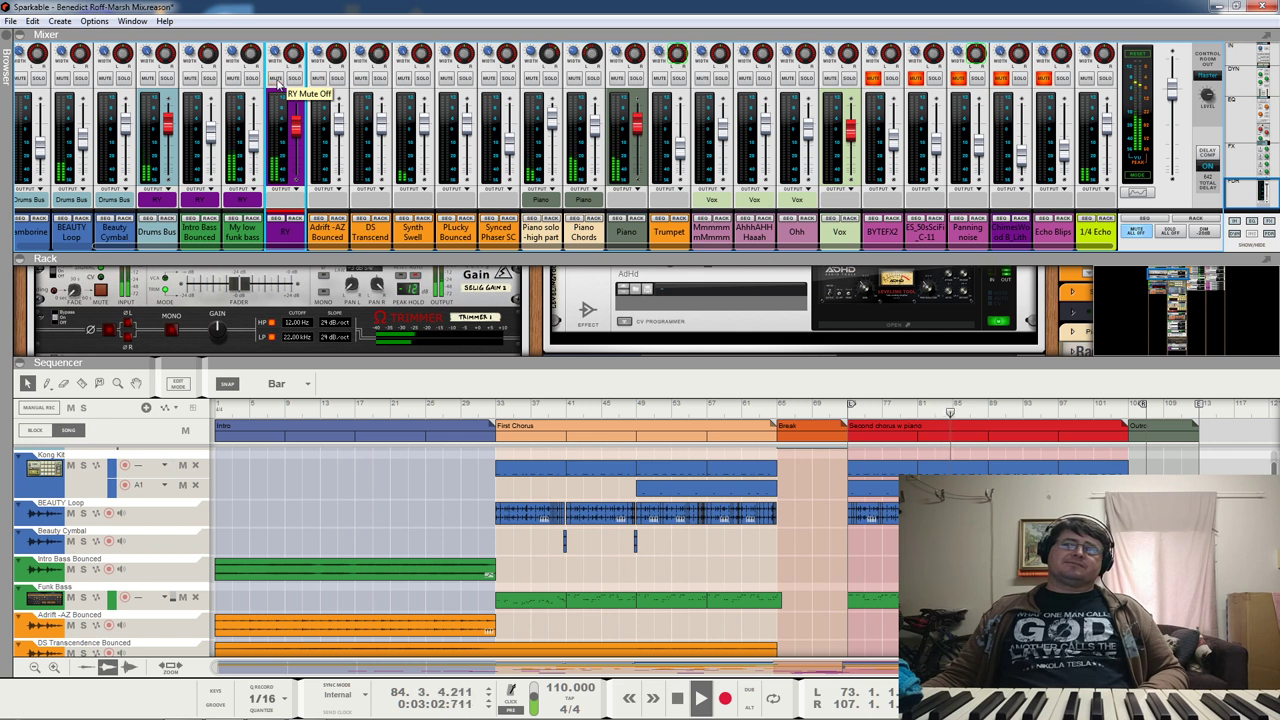
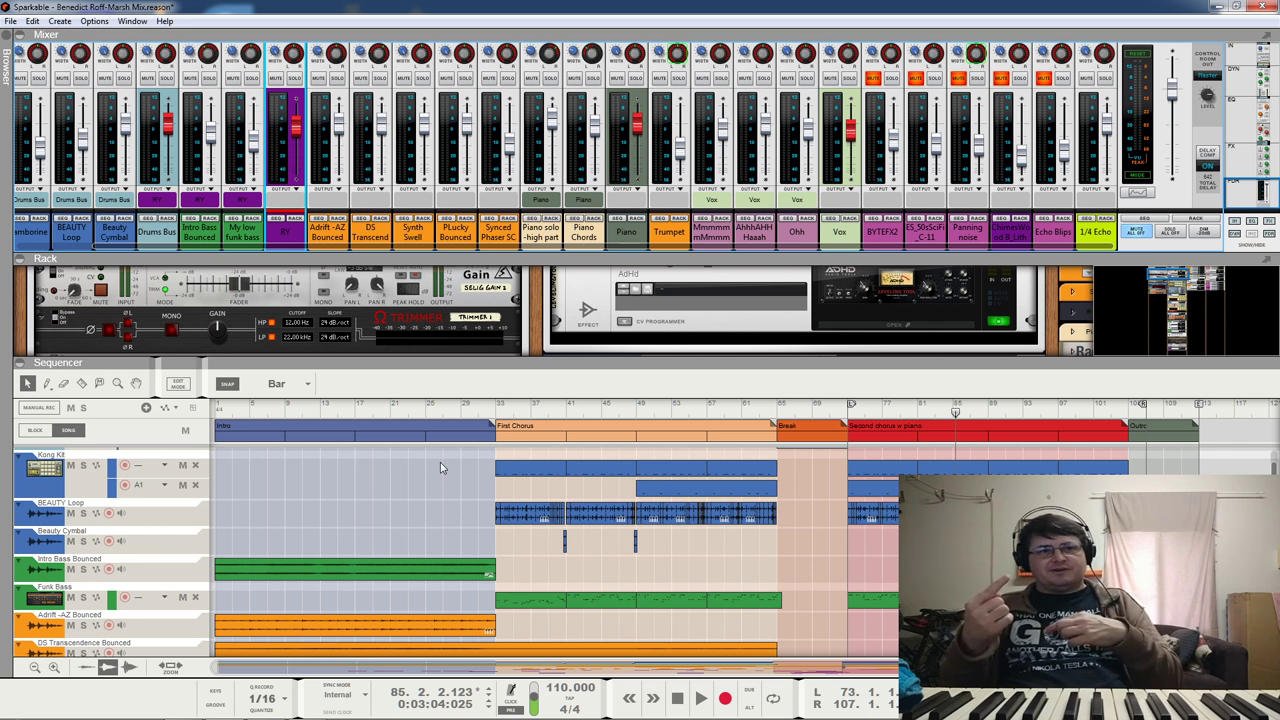
Step: Solo the Intro Bass Bounced channel and play it from the start of the song
{"action": "left_click", "coordinate": [495, 408]}
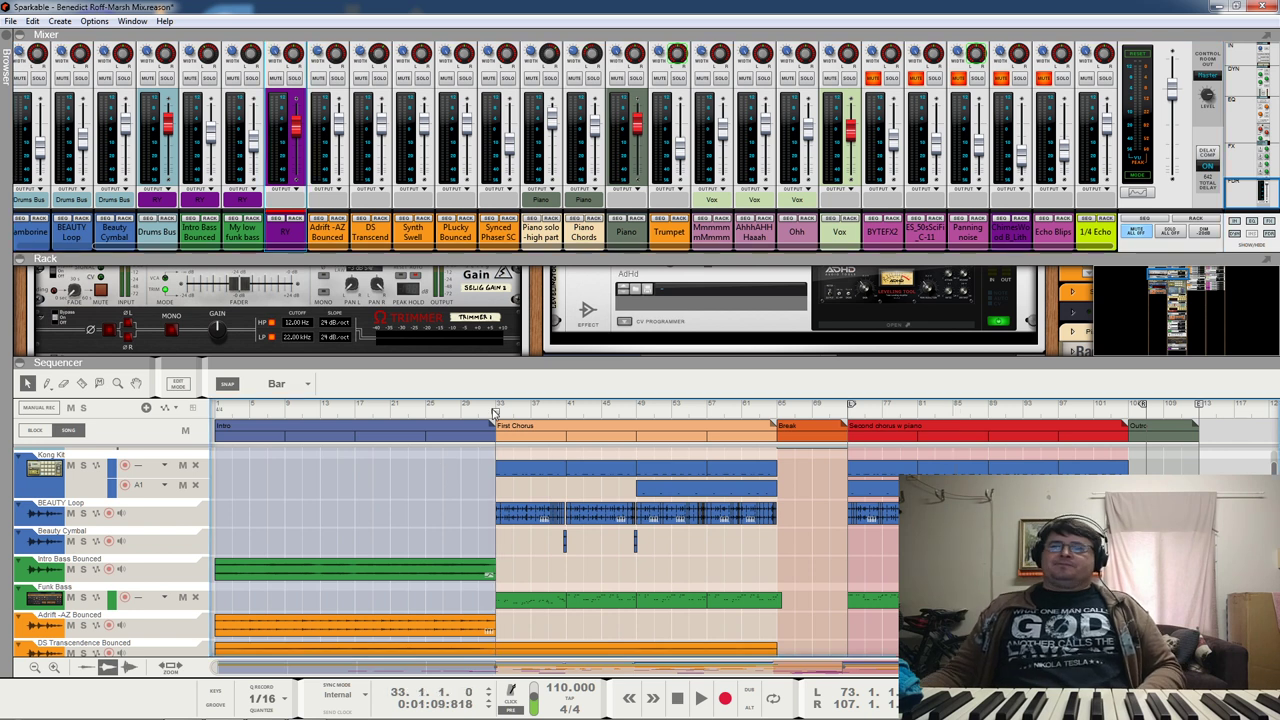
{"action": "key", "text": "Home"}
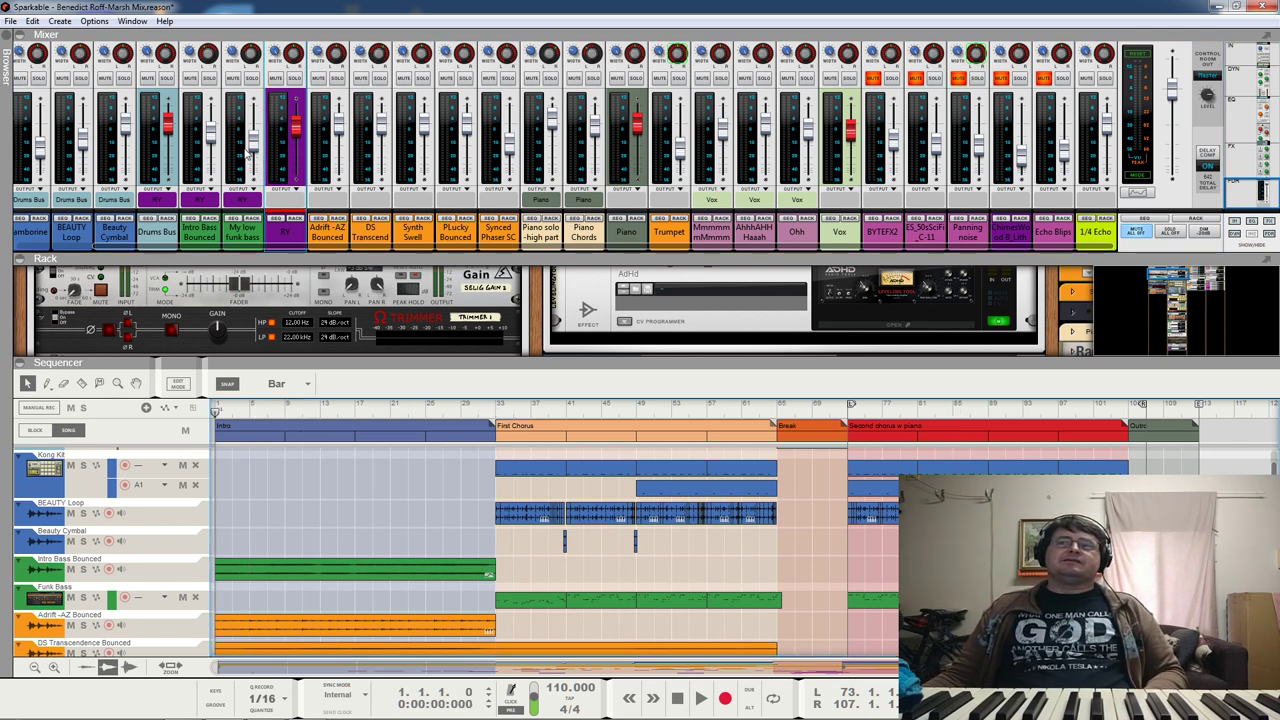
{"action": "left_click", "coordinate": [207, 79]}
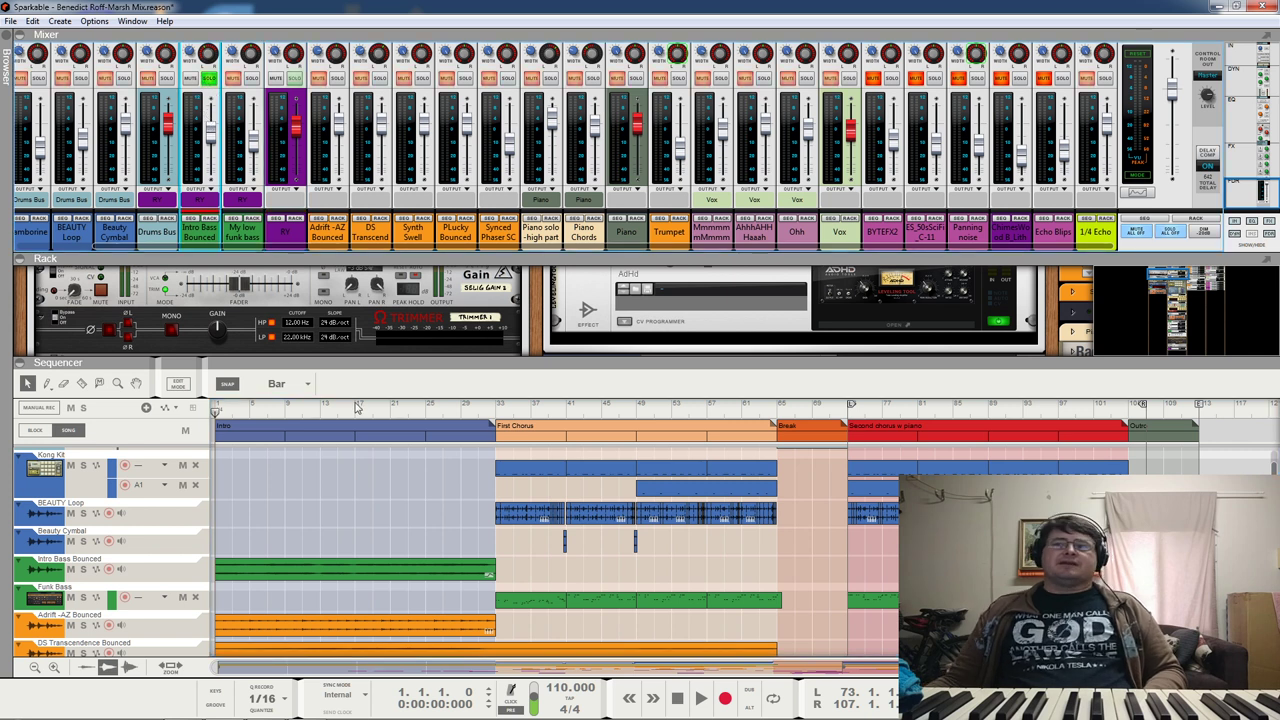
{"action": "key", "text": "space"}
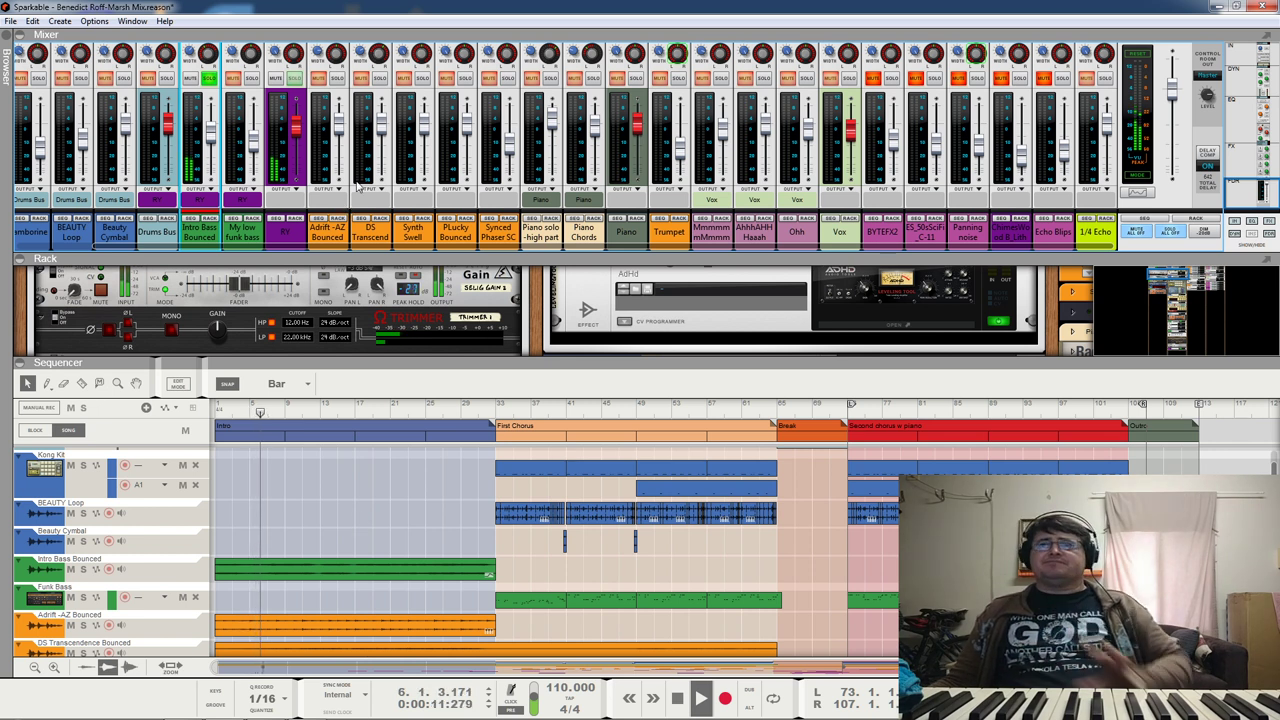
Step: Briefly solo DS Transcendence Bounced alongside the intro bass, and open its Spectrum EQ
{"action": "left_click", "coordinate": [379, 79]}
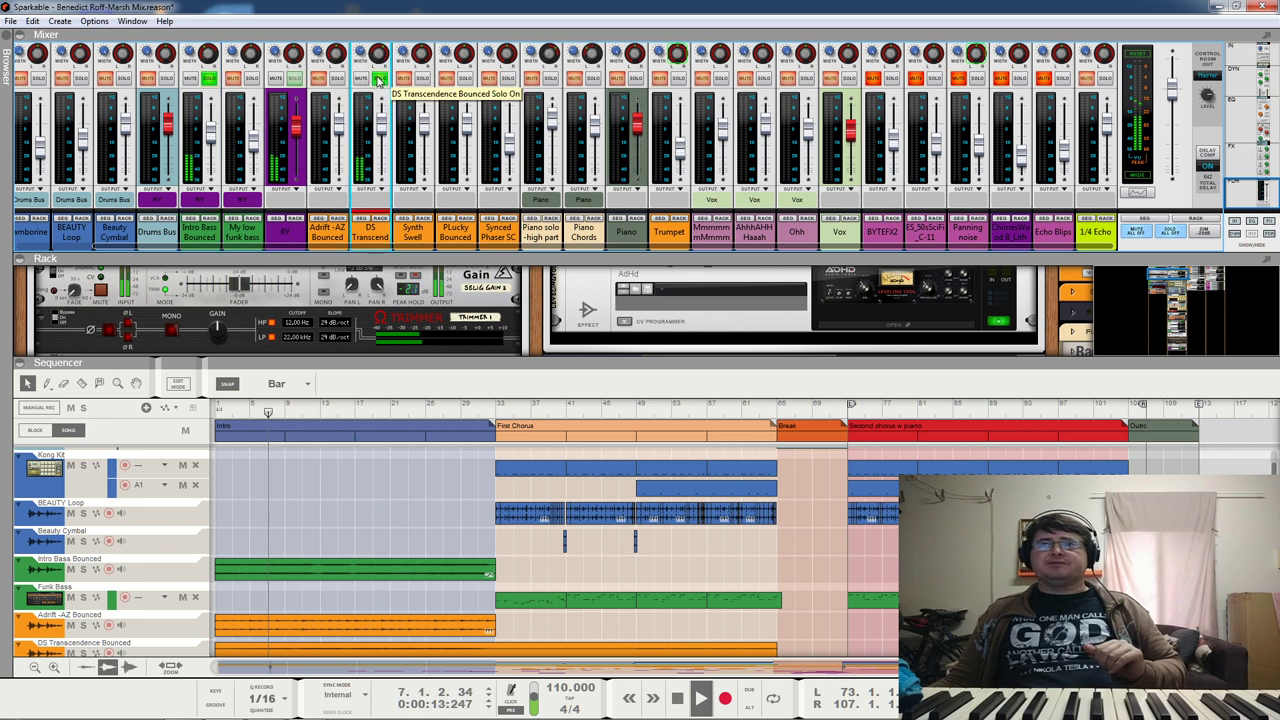
{"action": "left_click", "coordinate": [370, 231]}
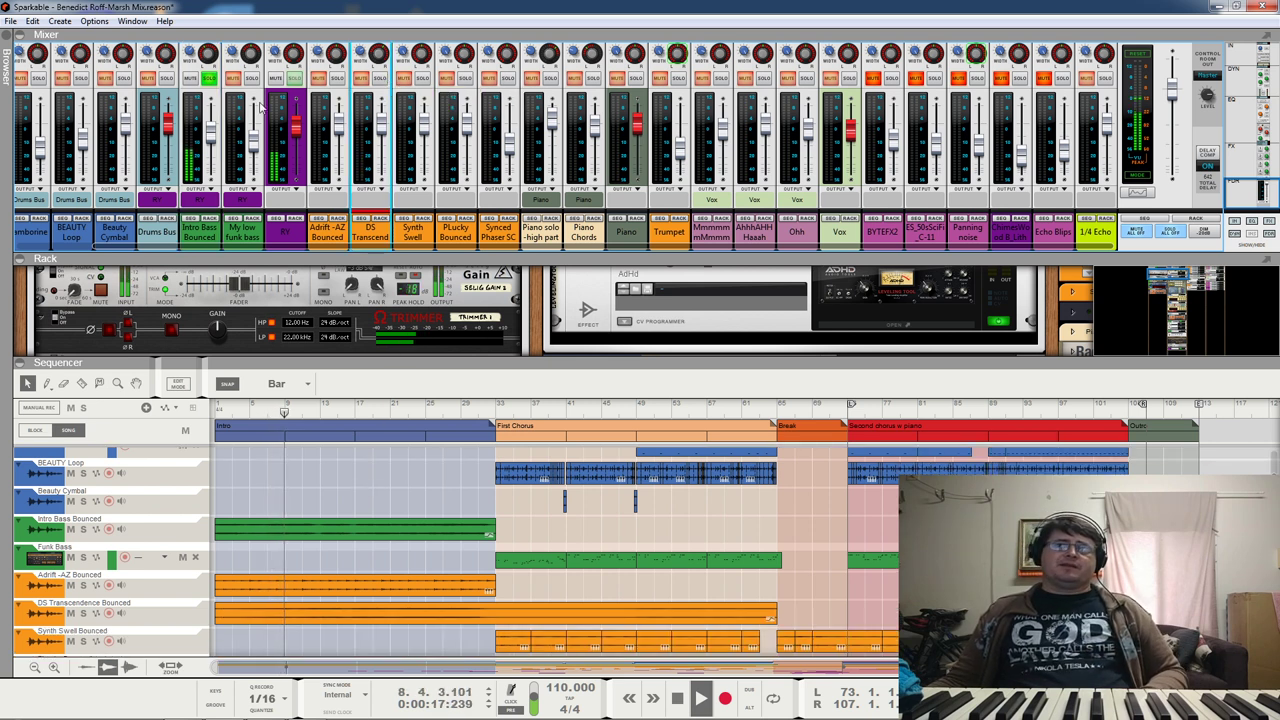
{"action": "key", "text": "F2"}
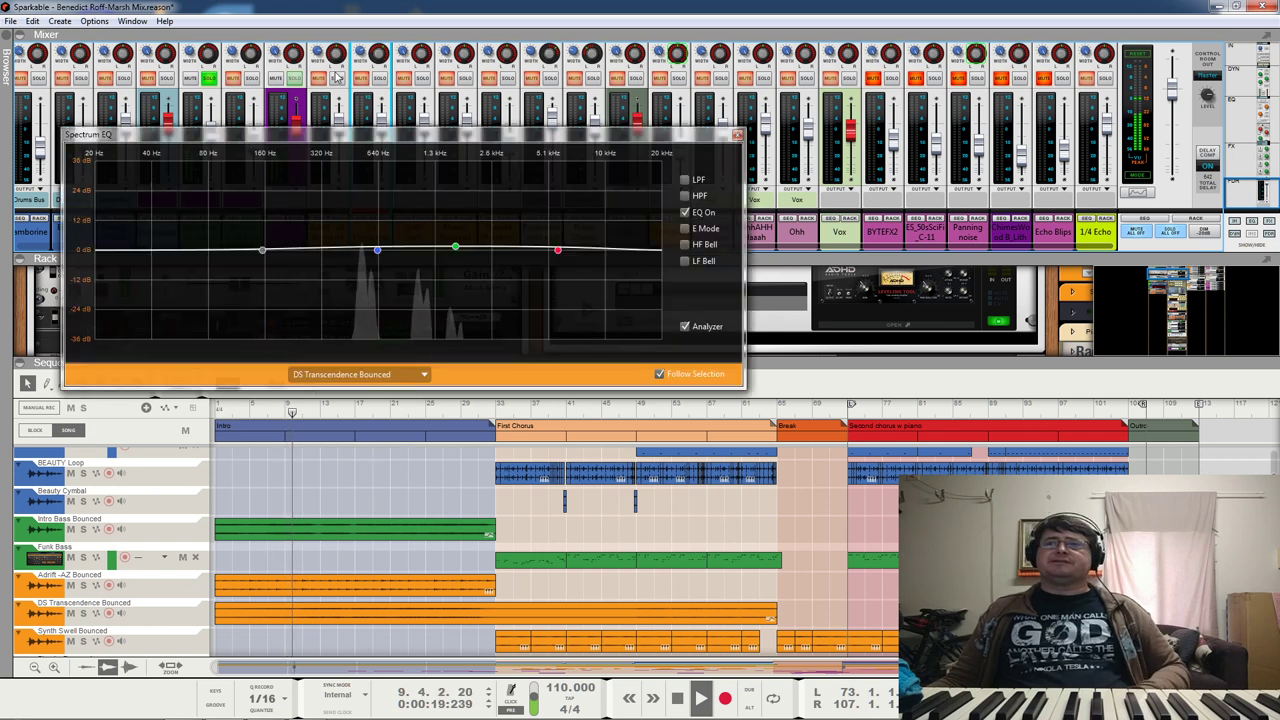
Step: View Intro Bass Bounced in the Spectrum EQ before closing it, and check the channel's effect sends
{"action": "left_click", "coordinate": [50, 526]}
{"action": "left_click_drag", "start_coordinate": [480, 138], "coordinate": [487, 63]}
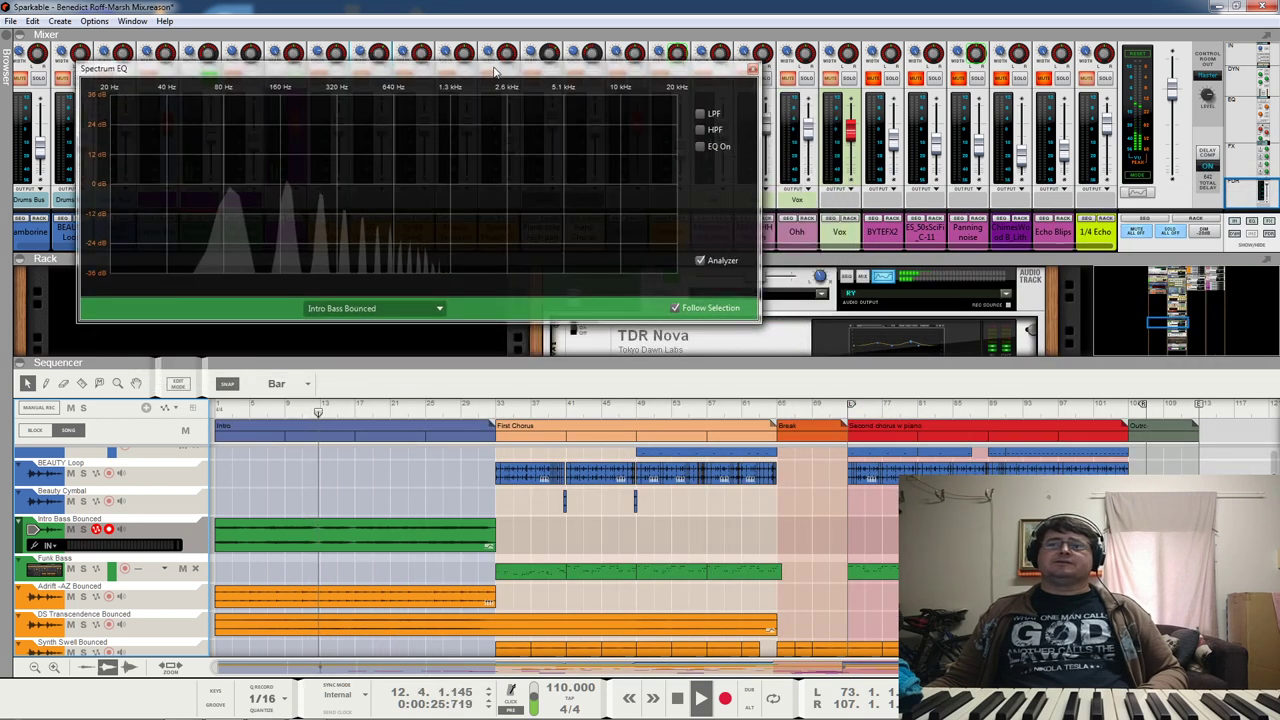
{"action": "left_click", "coordinate": [753, 69]}
{"action": "left_click", "coordinate": [1268, 156]}
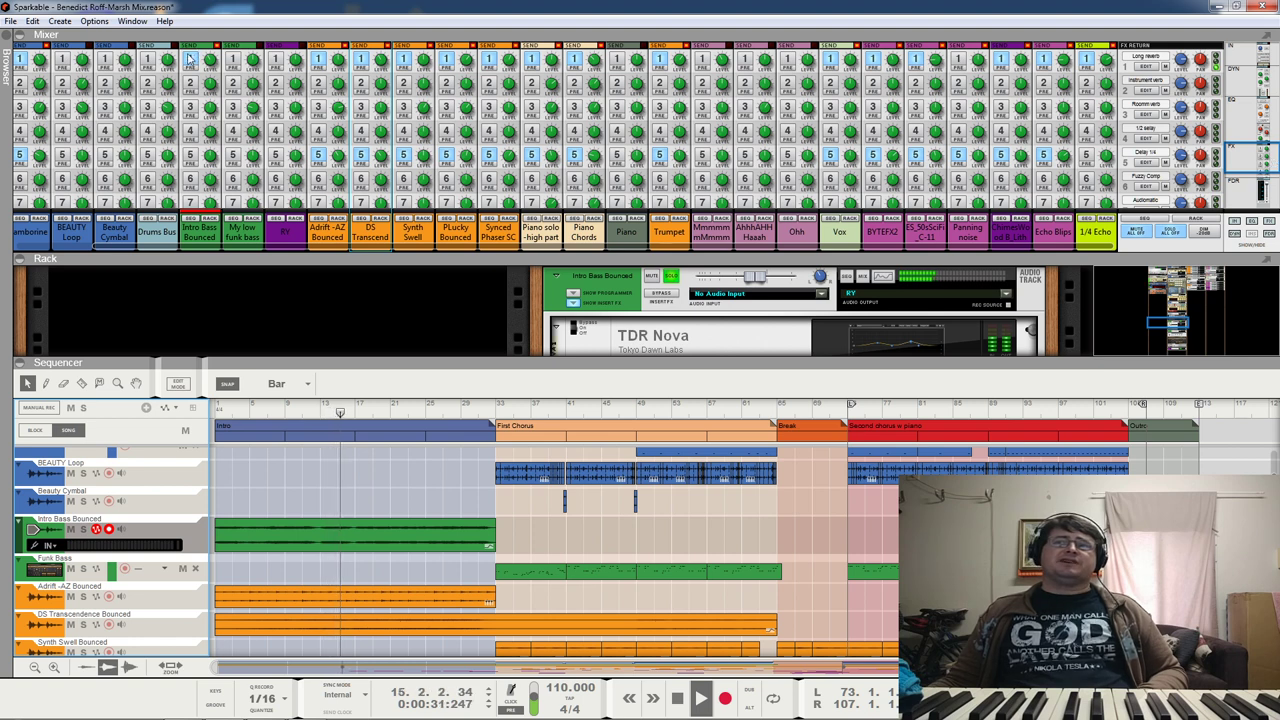
{"action": "left_click", "coordinate": [1243, 198]}
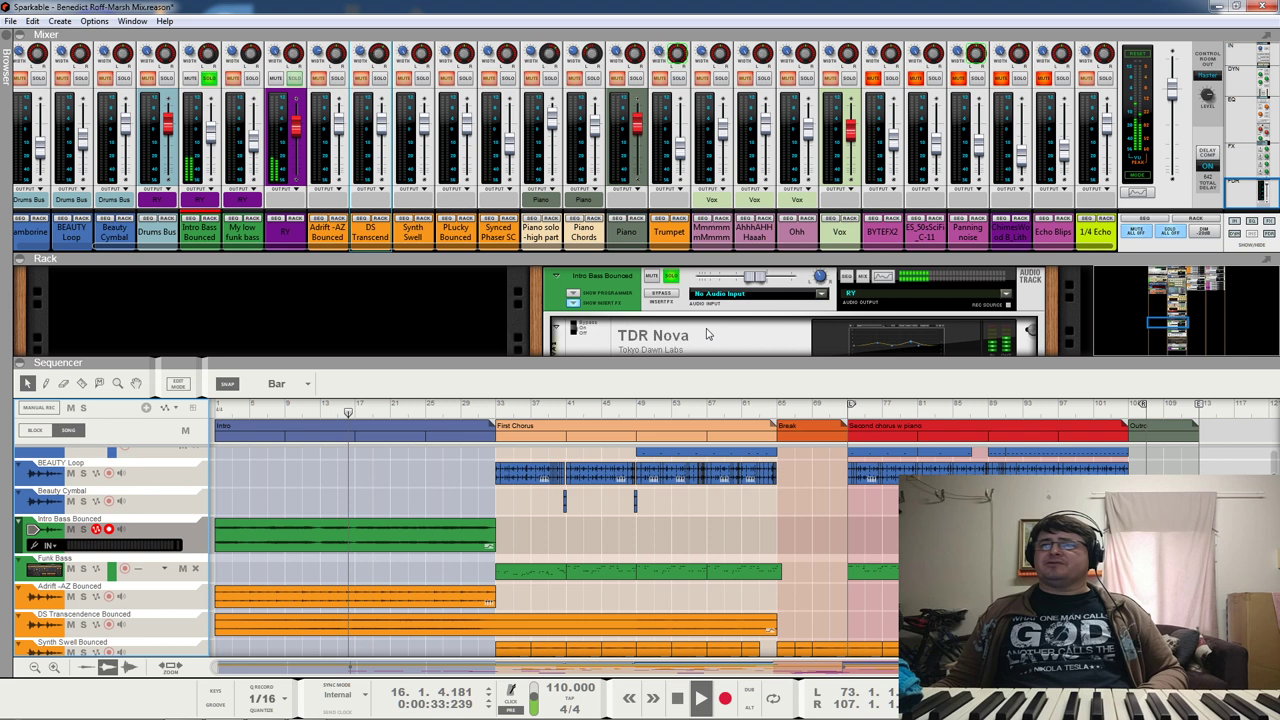
Step: Enlarge the rack area and open the TDR Nova and TDR Kotelnikov inserts of the Intro Bass Bounced channel
{"action": "scroll", "coordinate": [862, 313], "scroll_direction": "down", "scroll_amount": 2}
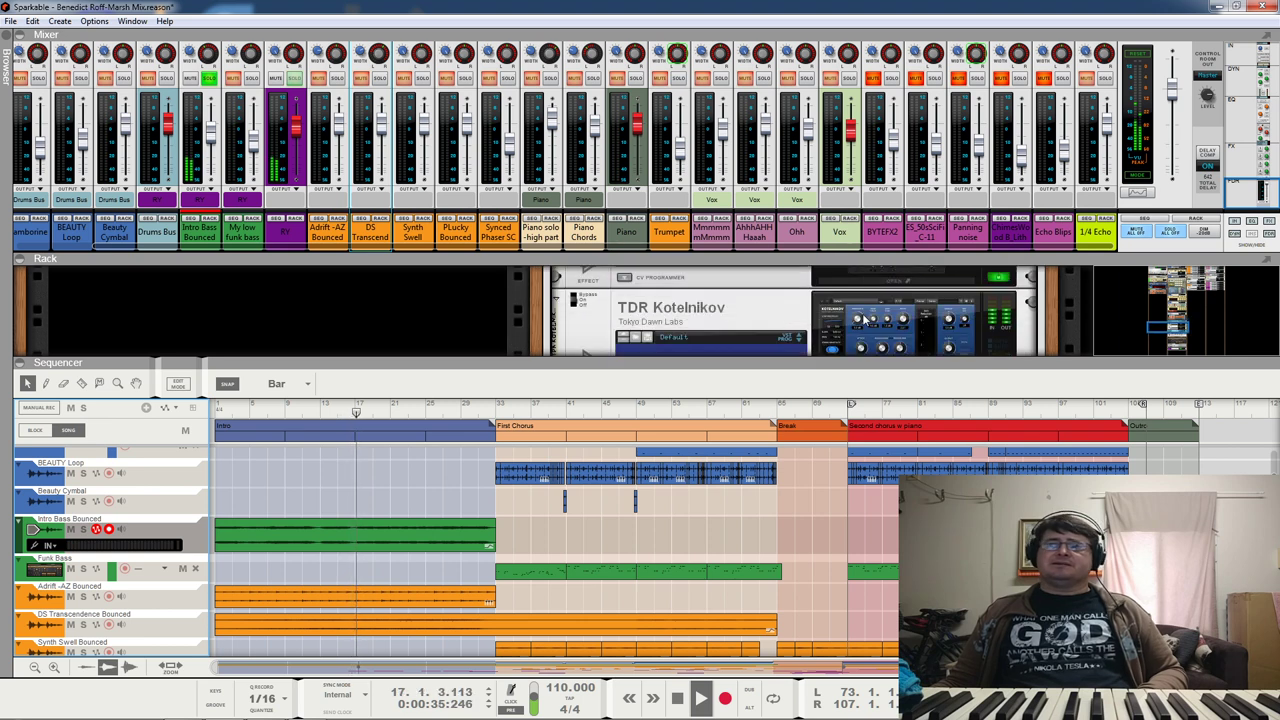
{"action": "scroll", "coordinate": [790, 330], "scroll_direction": "up", "scroll_amount": 2}
{"action": "left_click_drag", "start_coordinate": [723, 364], "coordinate": [723, 503]}
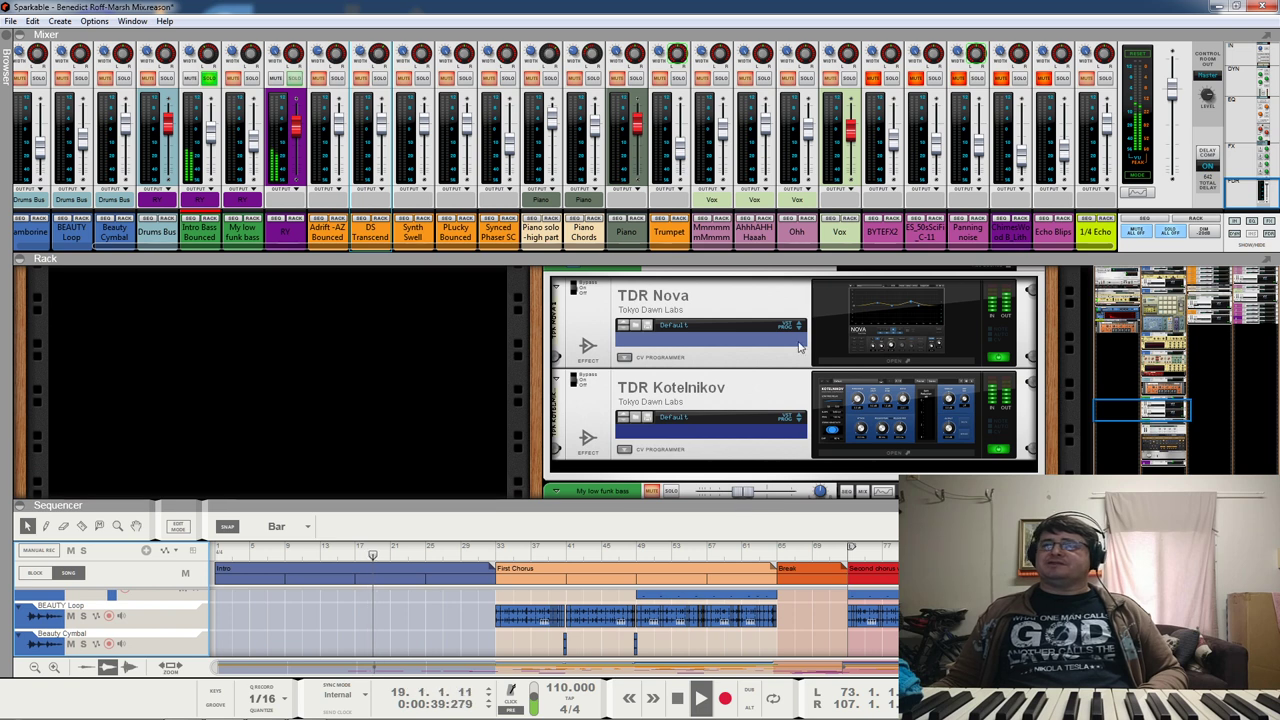
{"action": "scroll", "coordinate": [850, 370], "scroll_direction": "up", "scroll_amount": 1}
{"action": "left_click", "coordinate": [913, 346]}
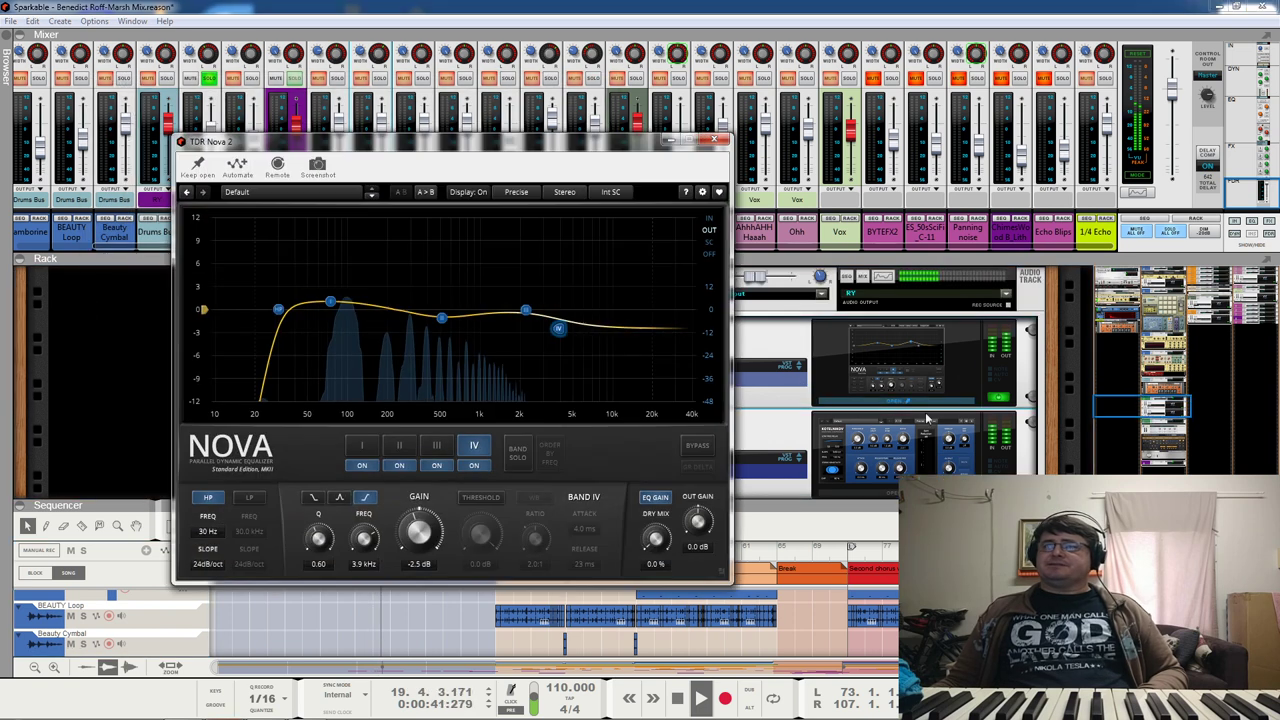
{"action": "left_click", "coordinate": [875, 440]}
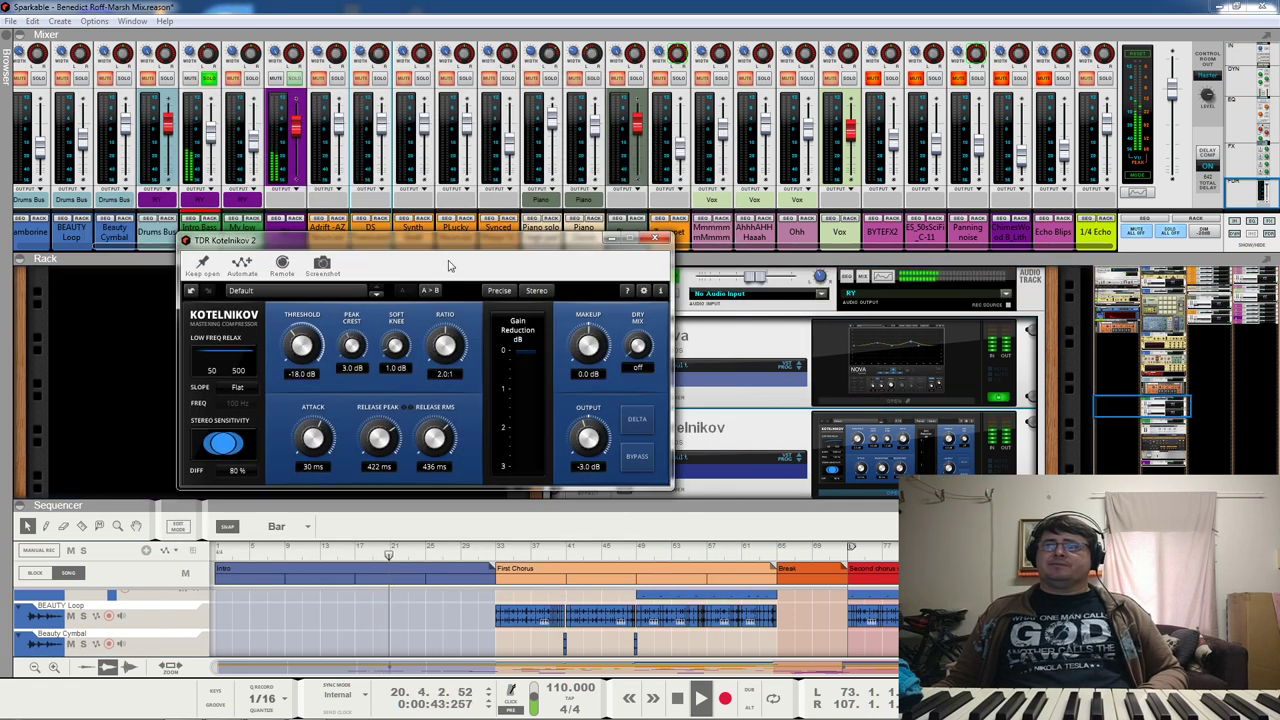
Step: Set the TDR Kotelnikov and TDR Nova windows to stay open and arrange them side by side
{"action": "left_click", "coordinate": [203, 263]}
{"action": "left_click_drag", "start_coordinate": [307, 245], "coordinate": [822, 430]}
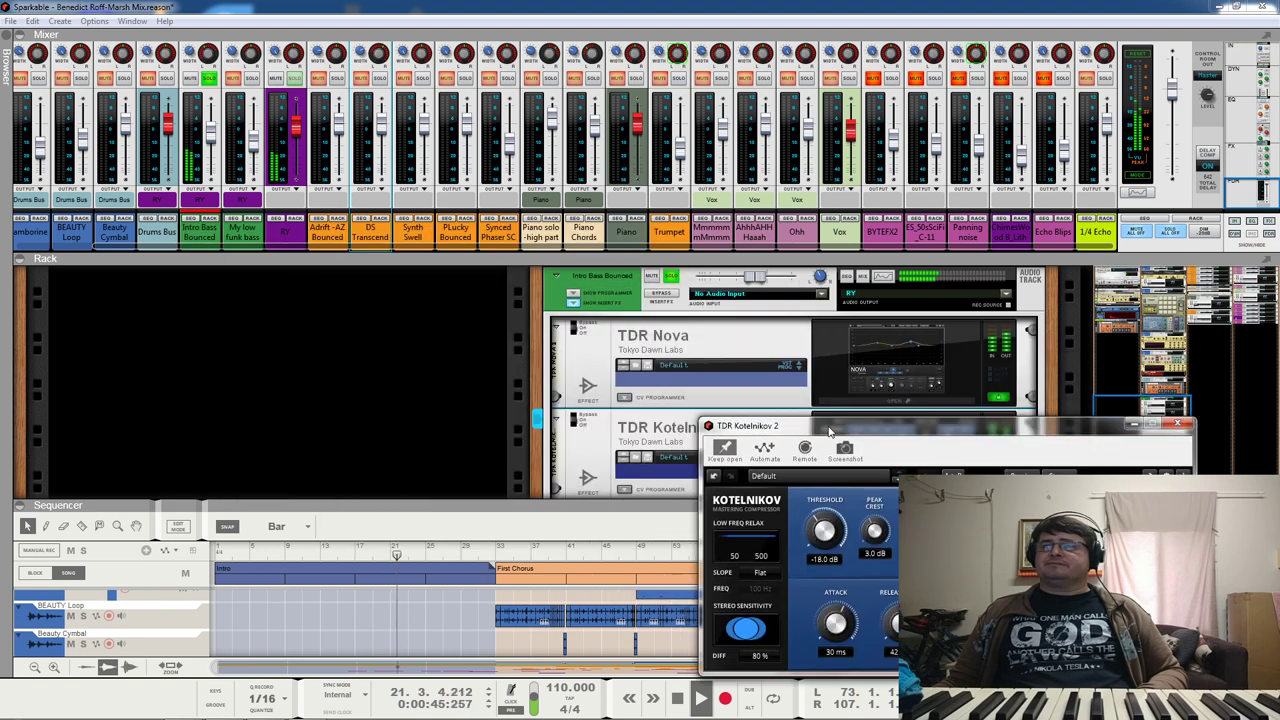
{"action": "left_click", "coordinate": [902, 340]}
{"action": "left_click", "coordinate": [197, 163]}
{"action": "left_click_drag", "start_coordinate": [287, 149], "coordinate": [244, 109]}
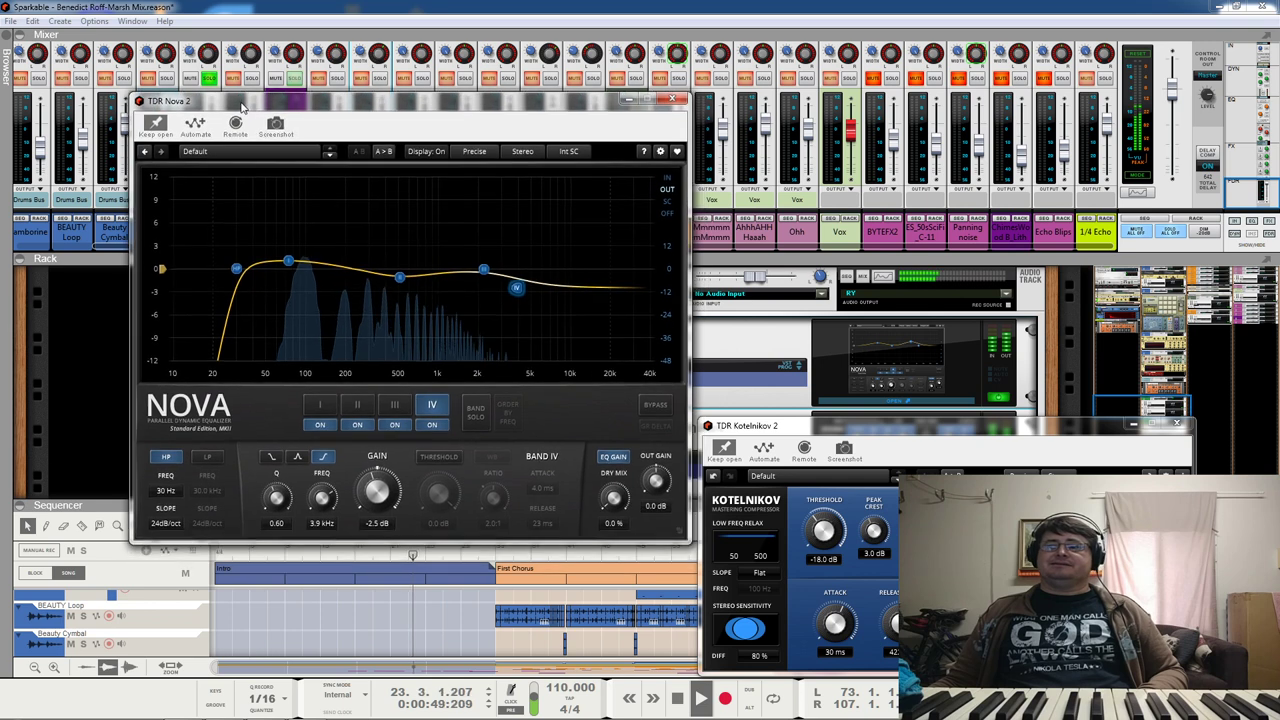
{"action": "left_click_drag", "start_coordinate": [758, 428], "coordinate": [757, 106]}
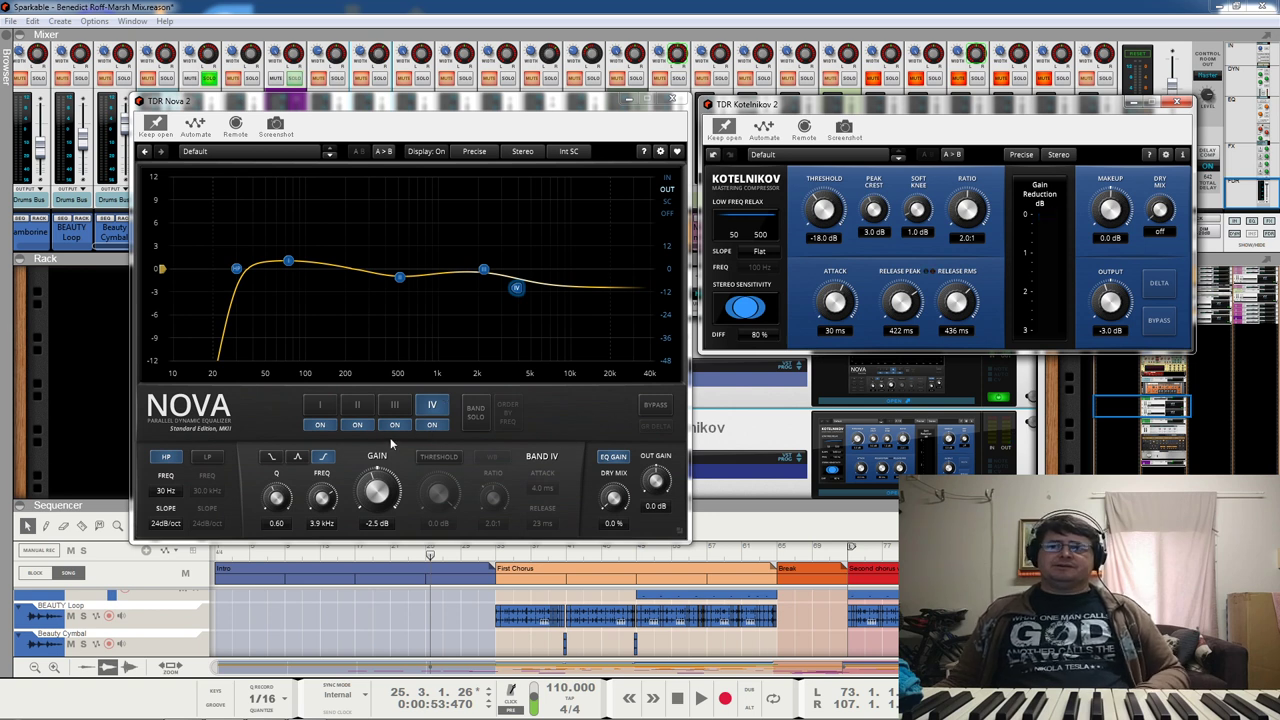
Step: Bypass both TDR Nova and TDR Kotelnikov and play the intro bass from the start of the song
{"action": "left_click", "coordinate": [654, 405]}
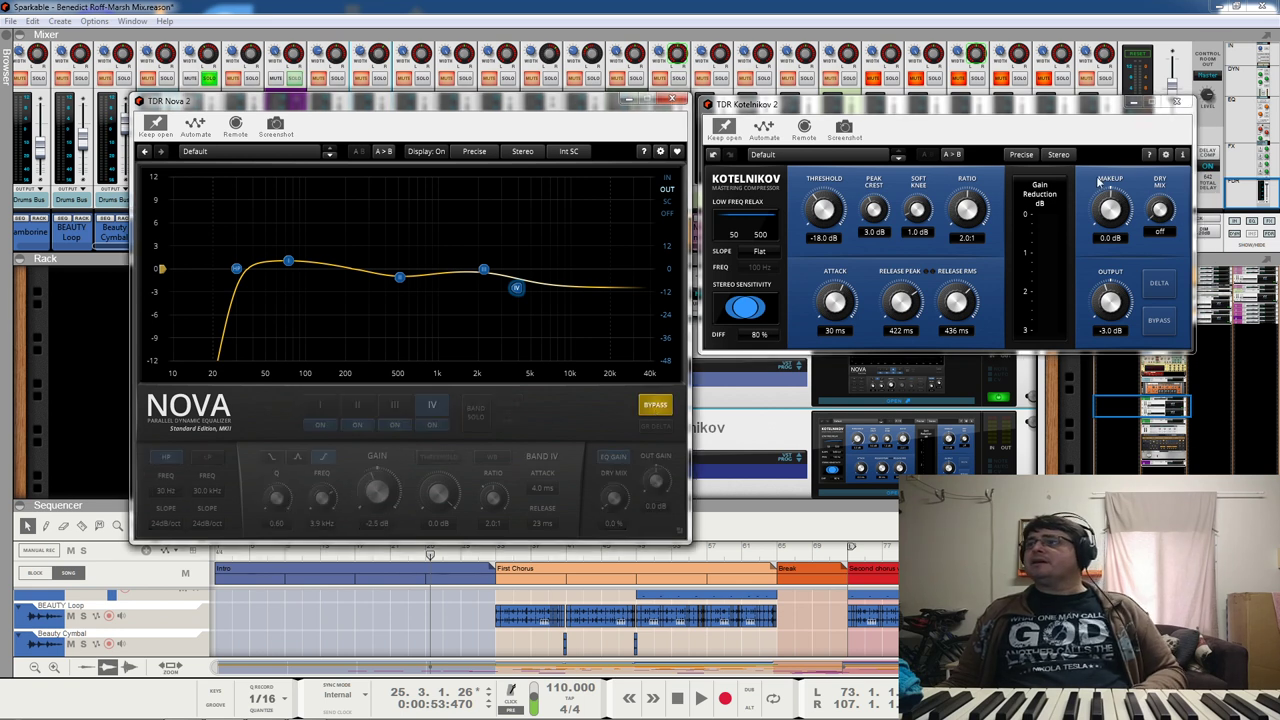
{"action": "left_click", "coordinate": [1155, 320]}
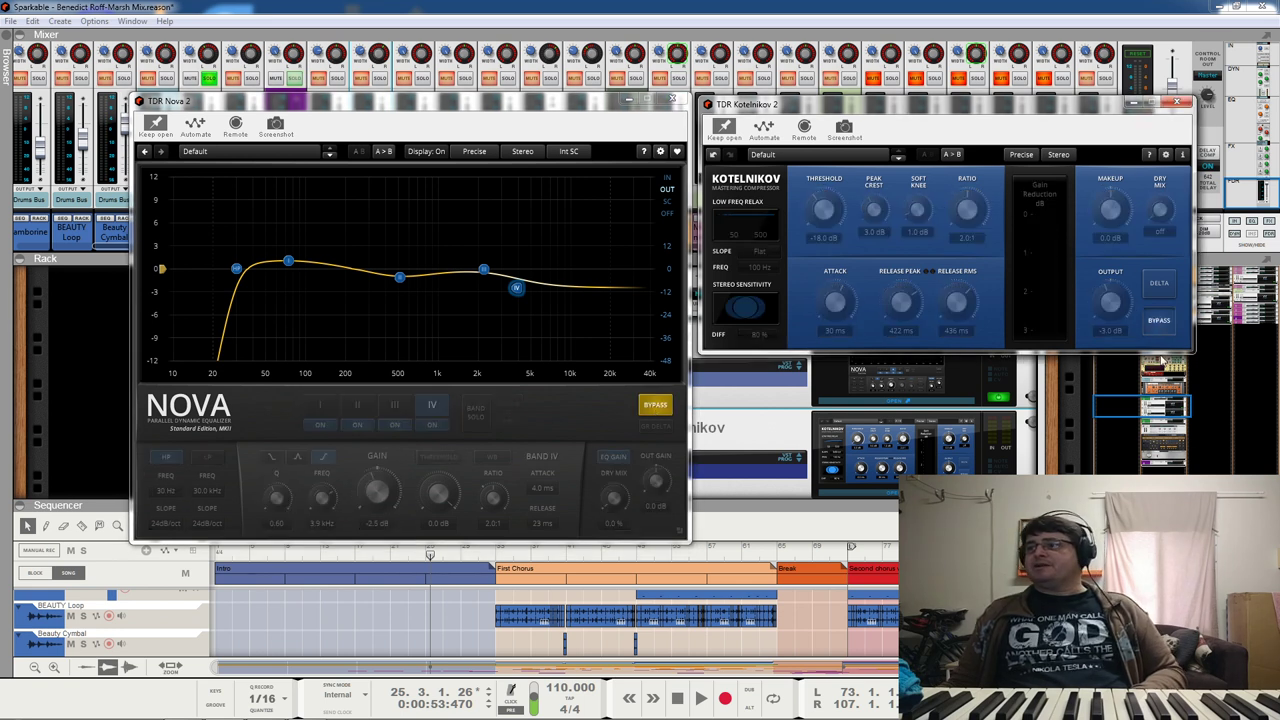
{"action": "key", "text": "space"}
{"action": "key", "text": "Home"}
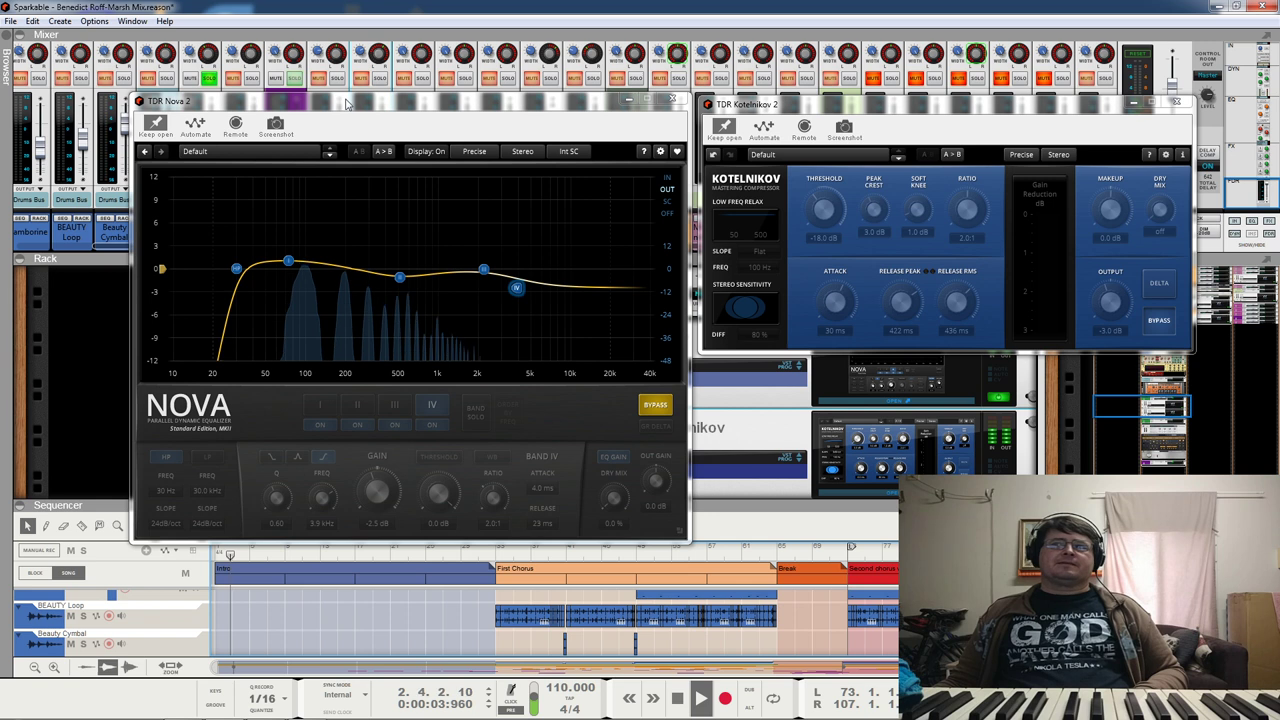
Step: Move the TDR Nova window clear of the mixer channels and audition the unprocessed intro bass together with DS Transcendence Bounced
{"action": "left_click_drag", "start_coordinate": [350, 108], "coordinate": [382, 279]}
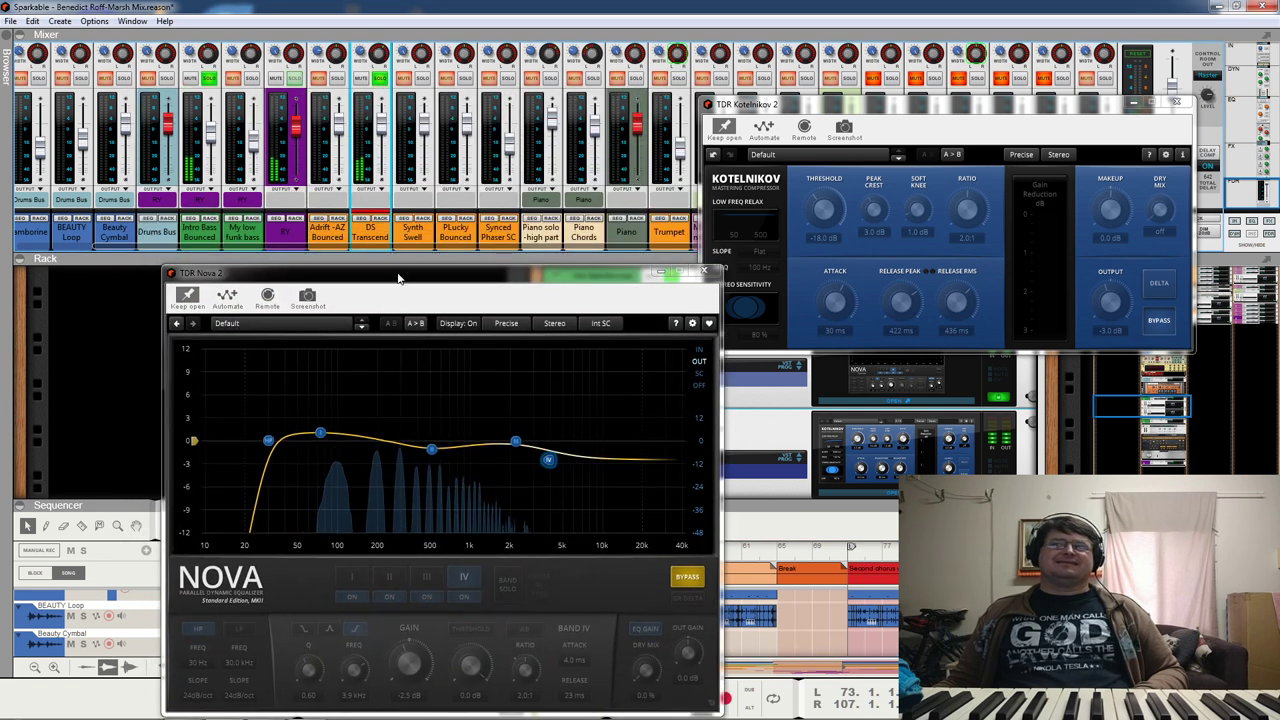
{"action": "left_click_drag", "start_coordinate": [403, 274], "coordinate": [393, 198]}
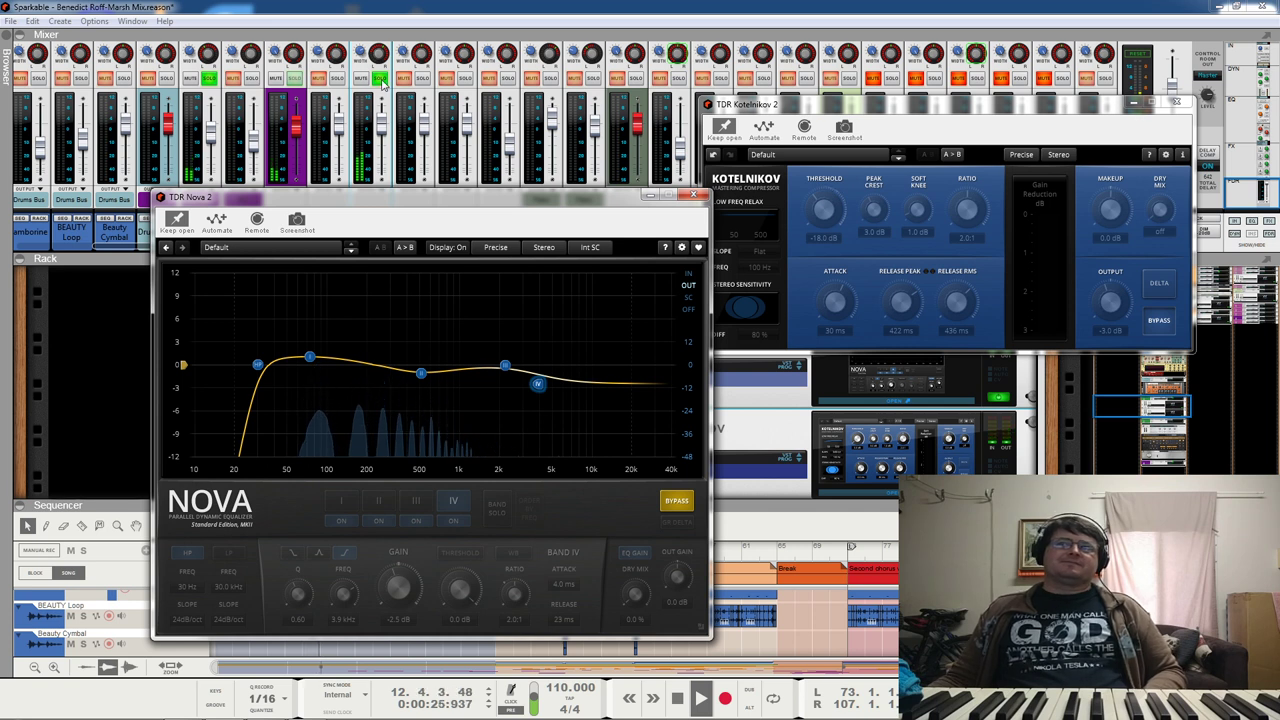
{"action": "key", "text": "space"}
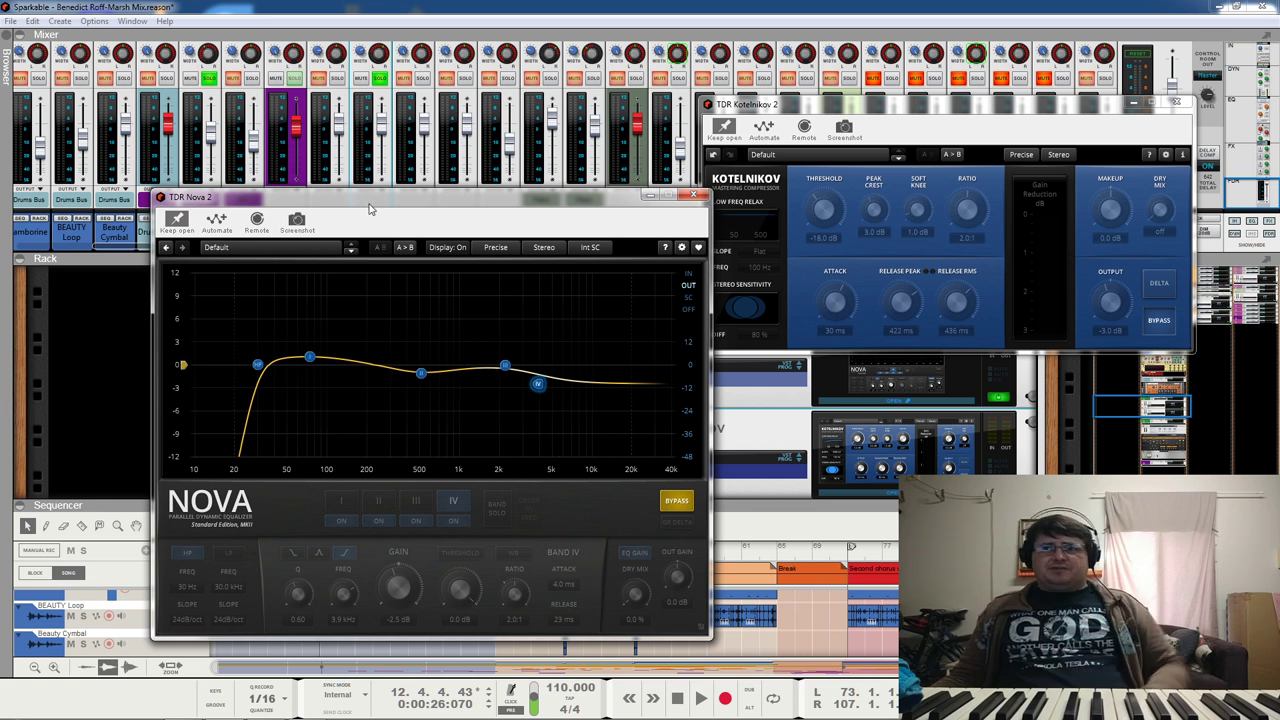
{"action": "key", "text": "space"}
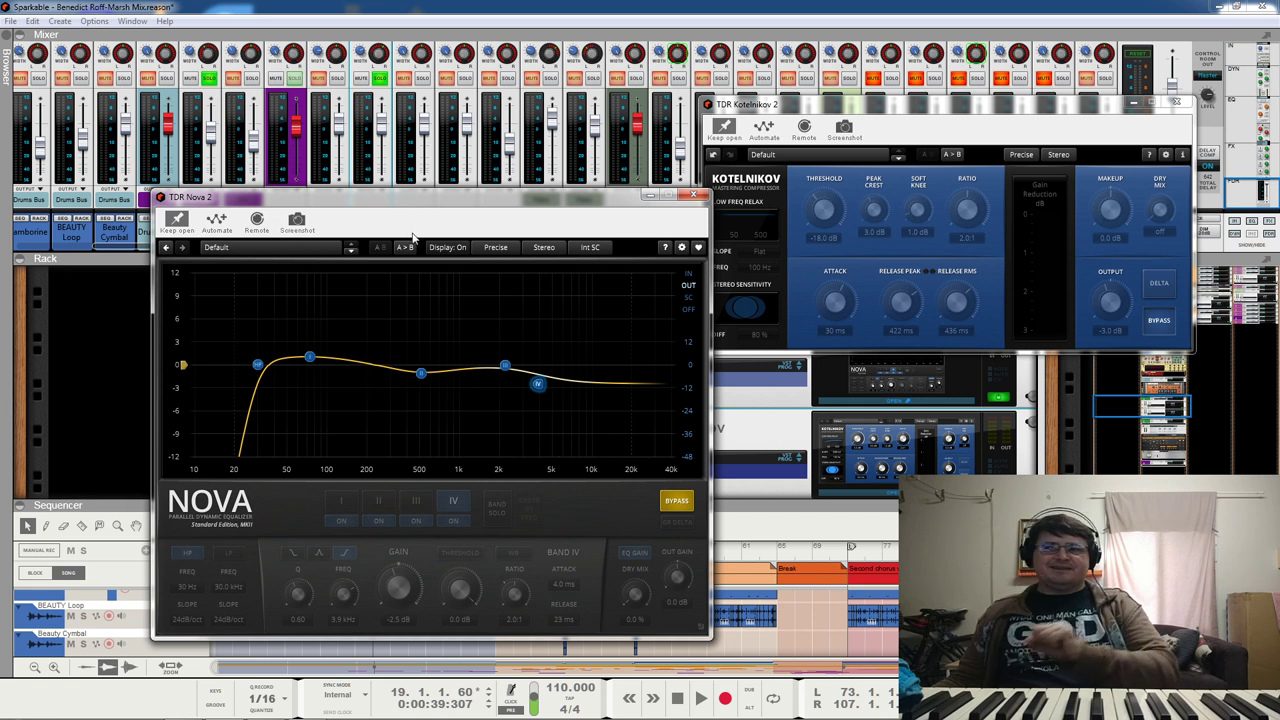
{"action": "key", "text": "space"}
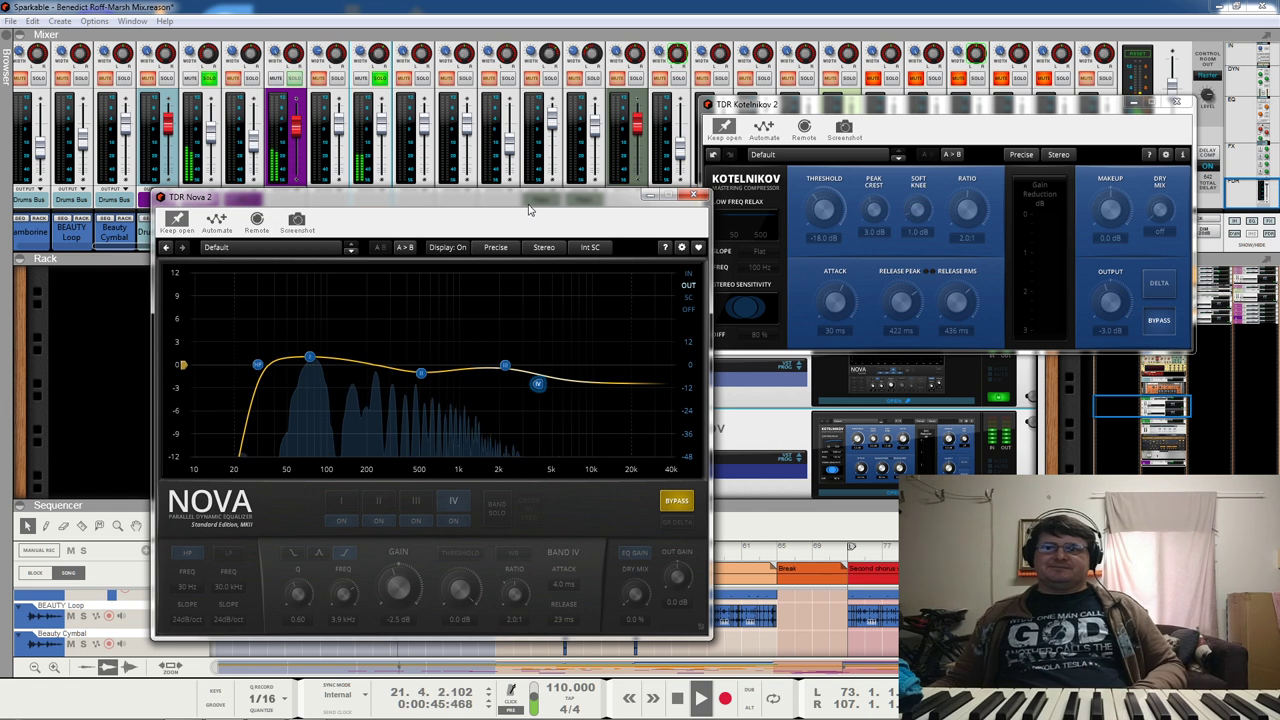
Step: Compare the intro bass with TDR Nova active and bypassed, leaving Nova active, and stop playback
{"action": "left_click", "coordinate": [676, 500]}
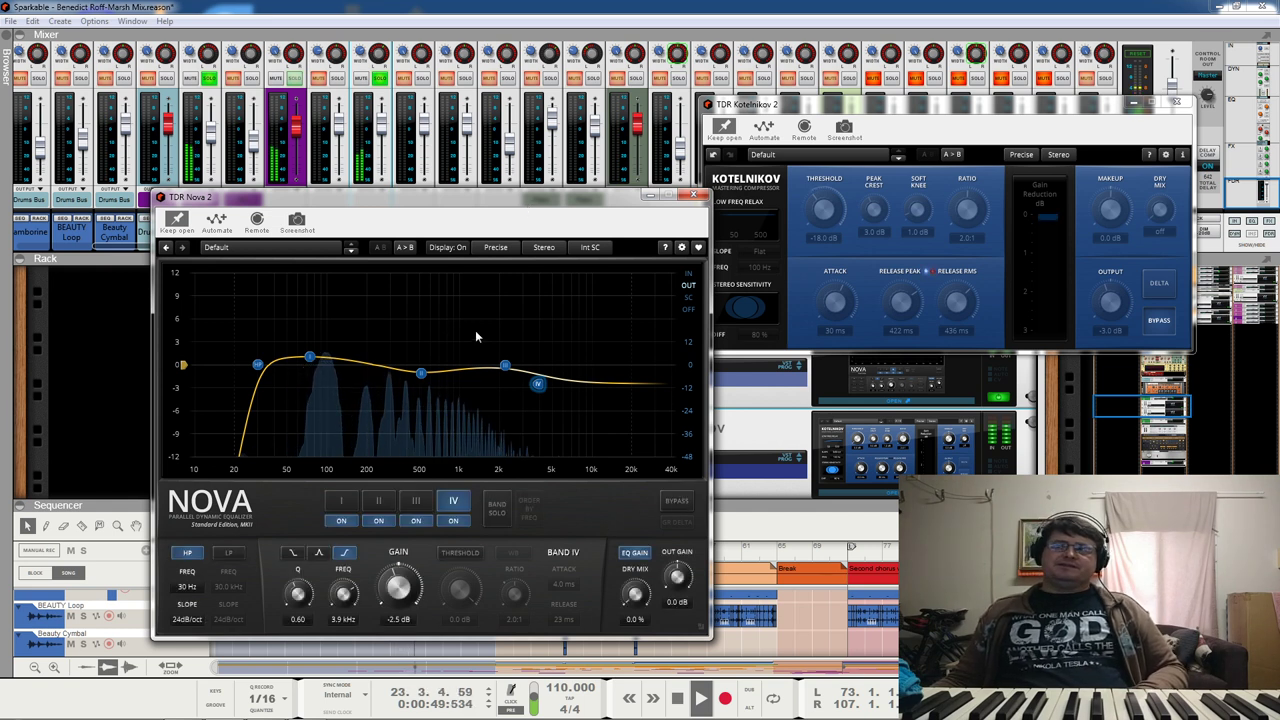
{"action": "left_click", "coordinate": [677, 503]}
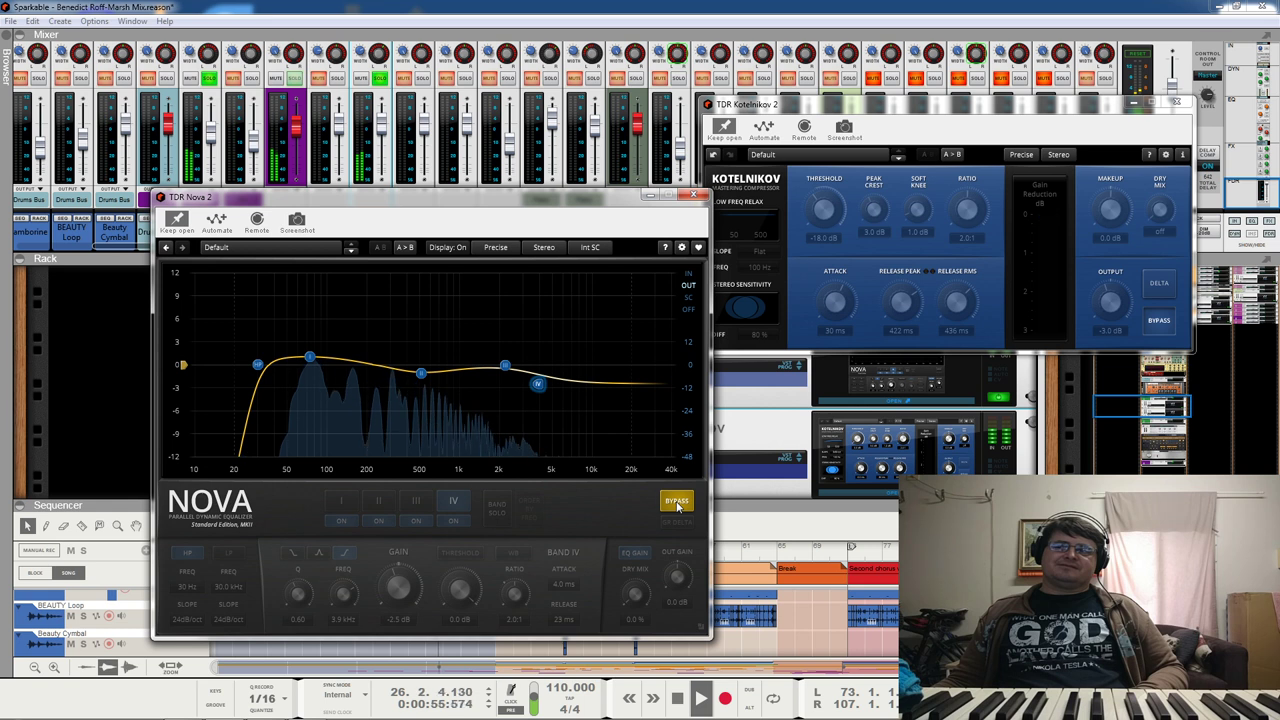
{"action": "left_click", "coordinate": [677, 503]}
{"action": "left_click", "coordinate": [677, 503]}
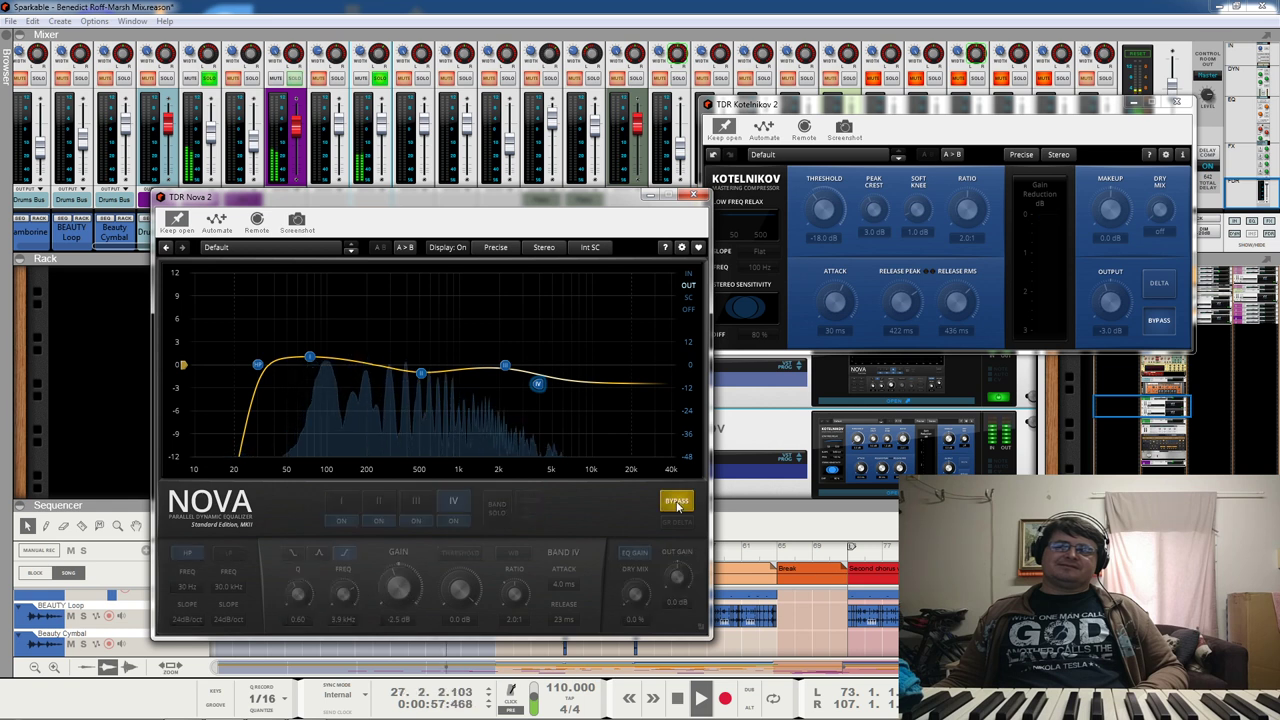
{"action": "left_click", "coordinate": [677, 503]}
{"action": "key", "text": "space"}
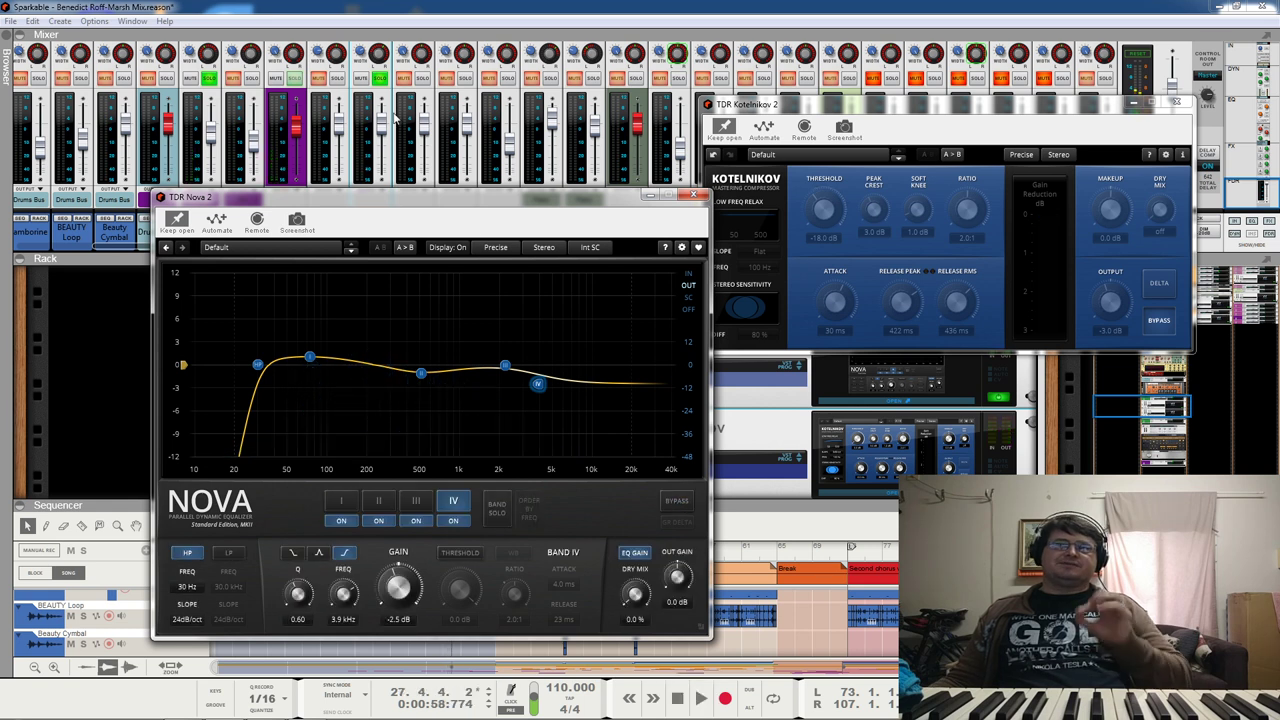
Step: Resume playback with only the intro bass soloed and briefly bypass TDR Nova for another comparison
{"action": "key", "text": "space"}
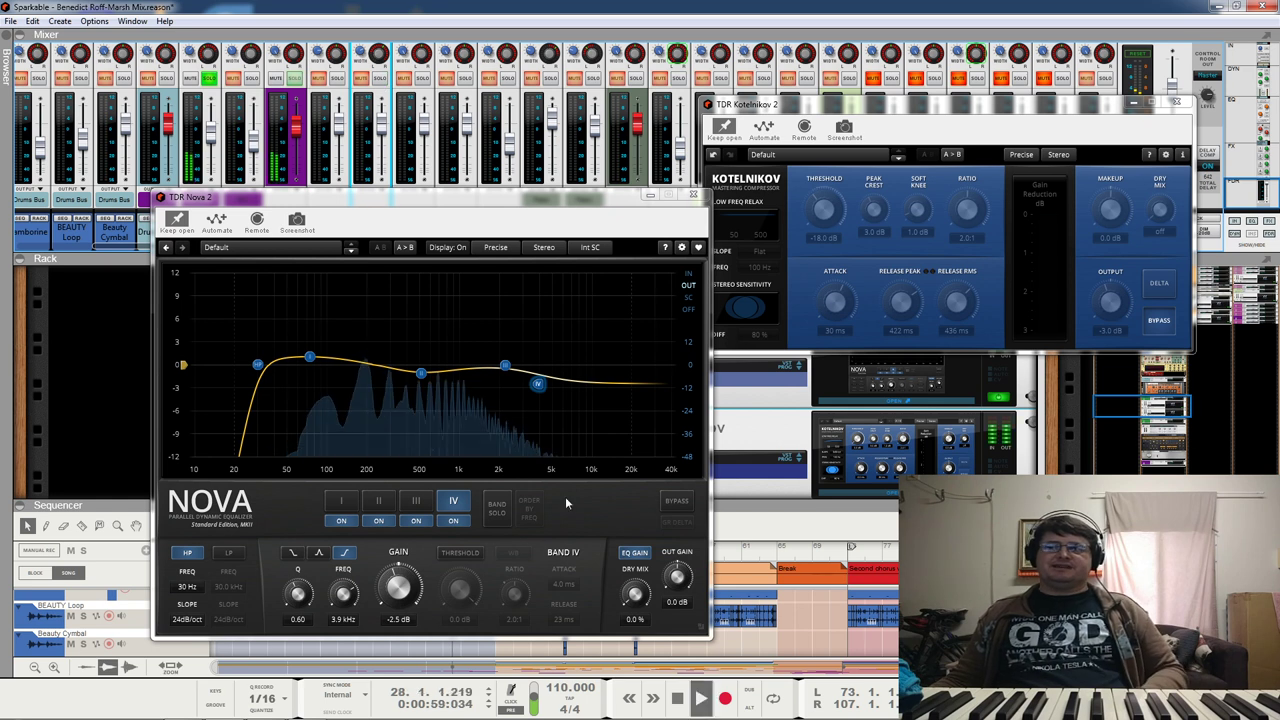
{"action": "left_click", "coordinate": [677, 503]}
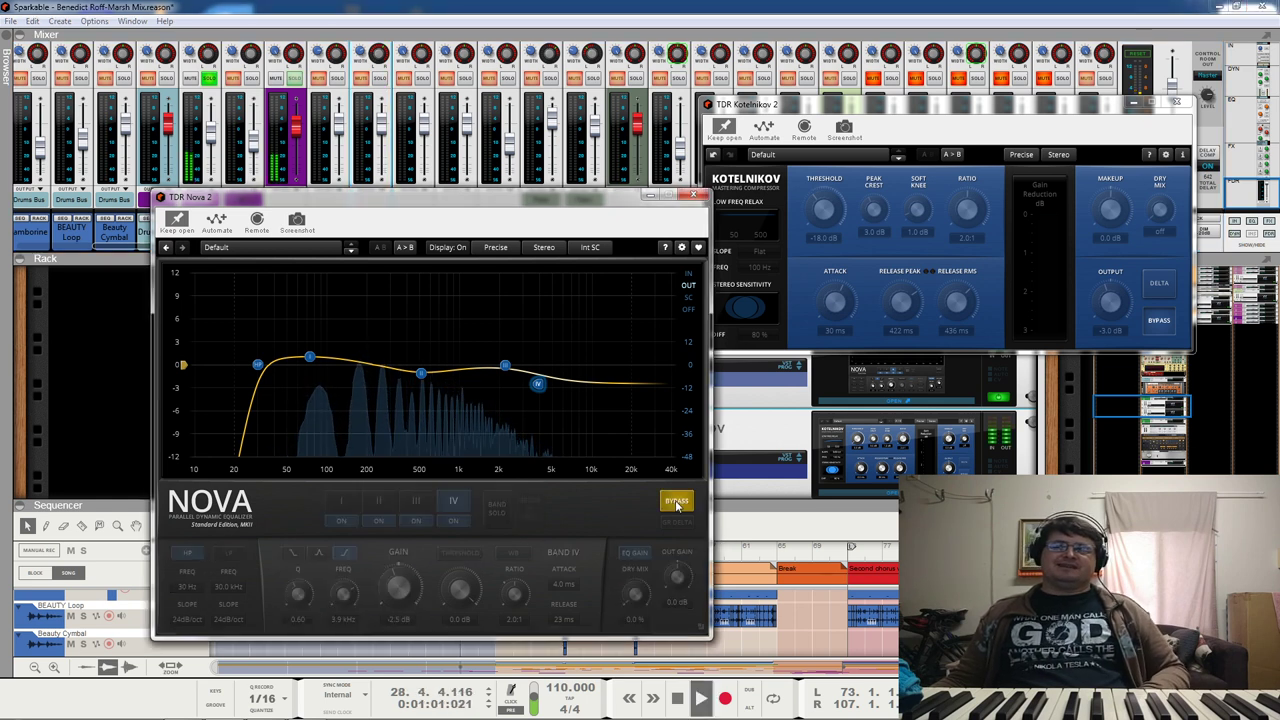
{"action": "left_click", "coordinate": [677, 503]}
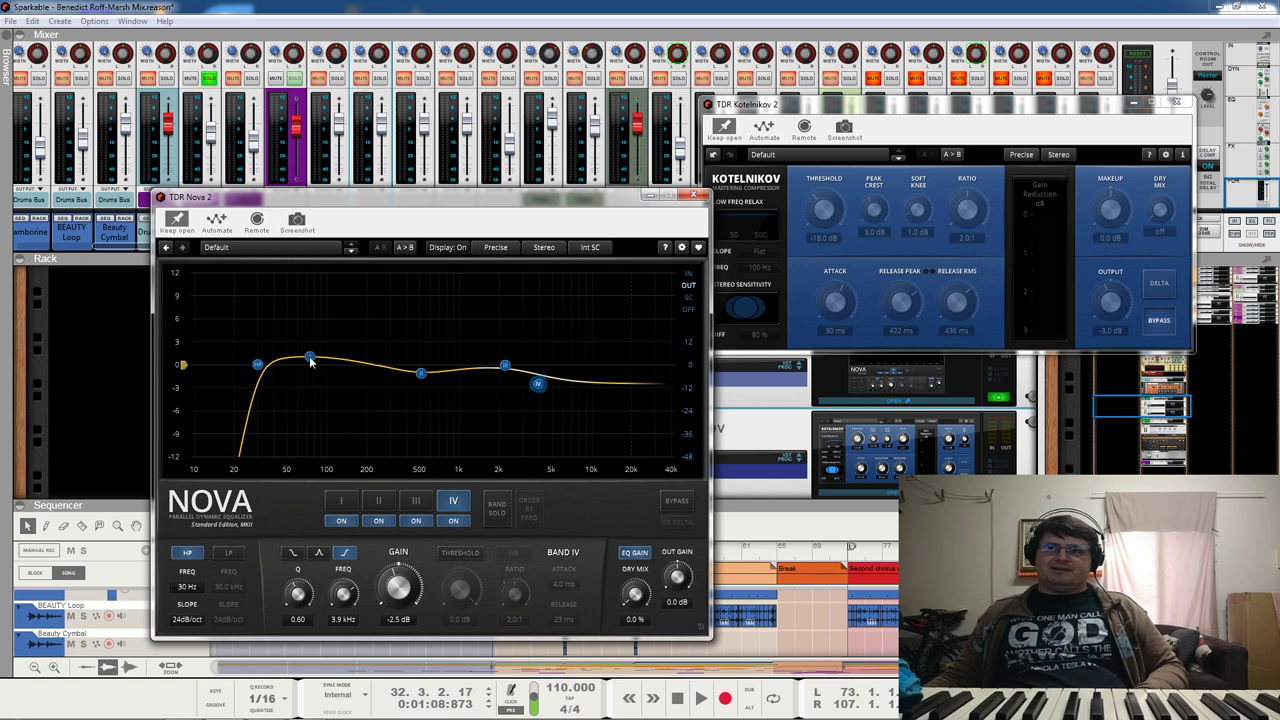
Step: Review the settings of TDR Nova's bands I and II
{"action": "left_click", "coordinate": [377, 501]}
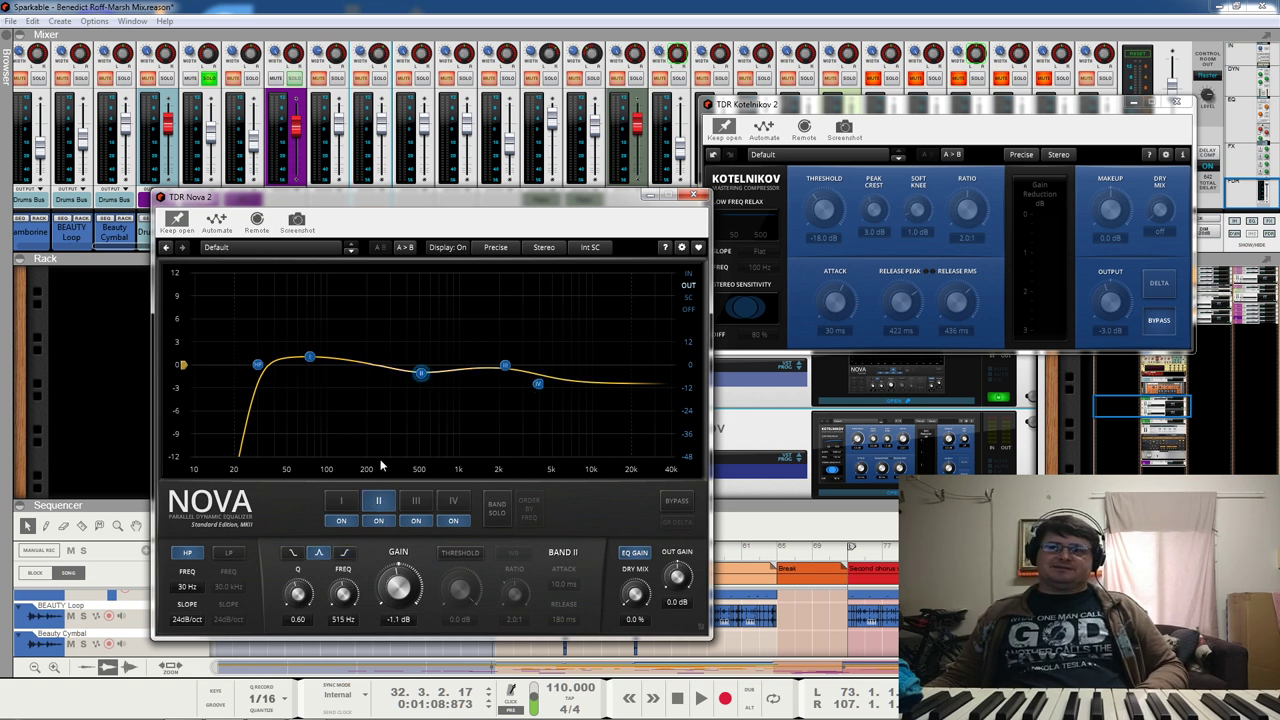
{"action": "left_click", "coordinate": [342, 502]}
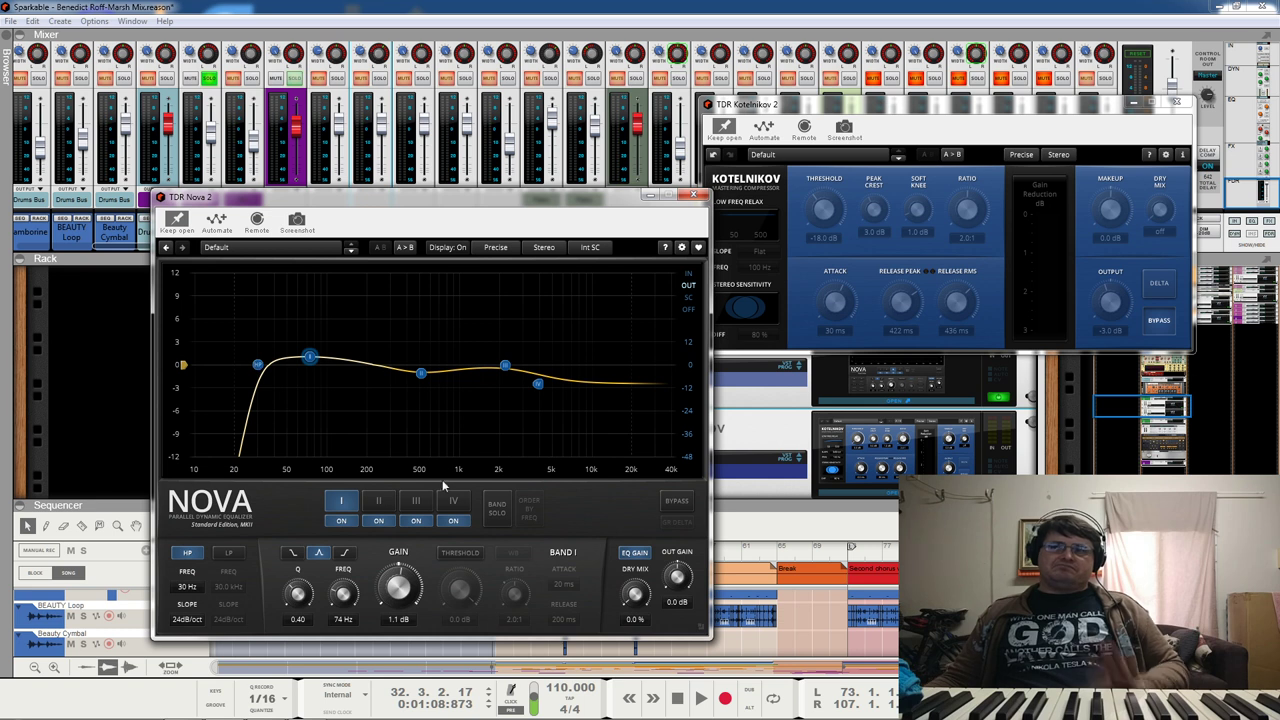
{"action": "left_click", "coordinate": [421, 375]}
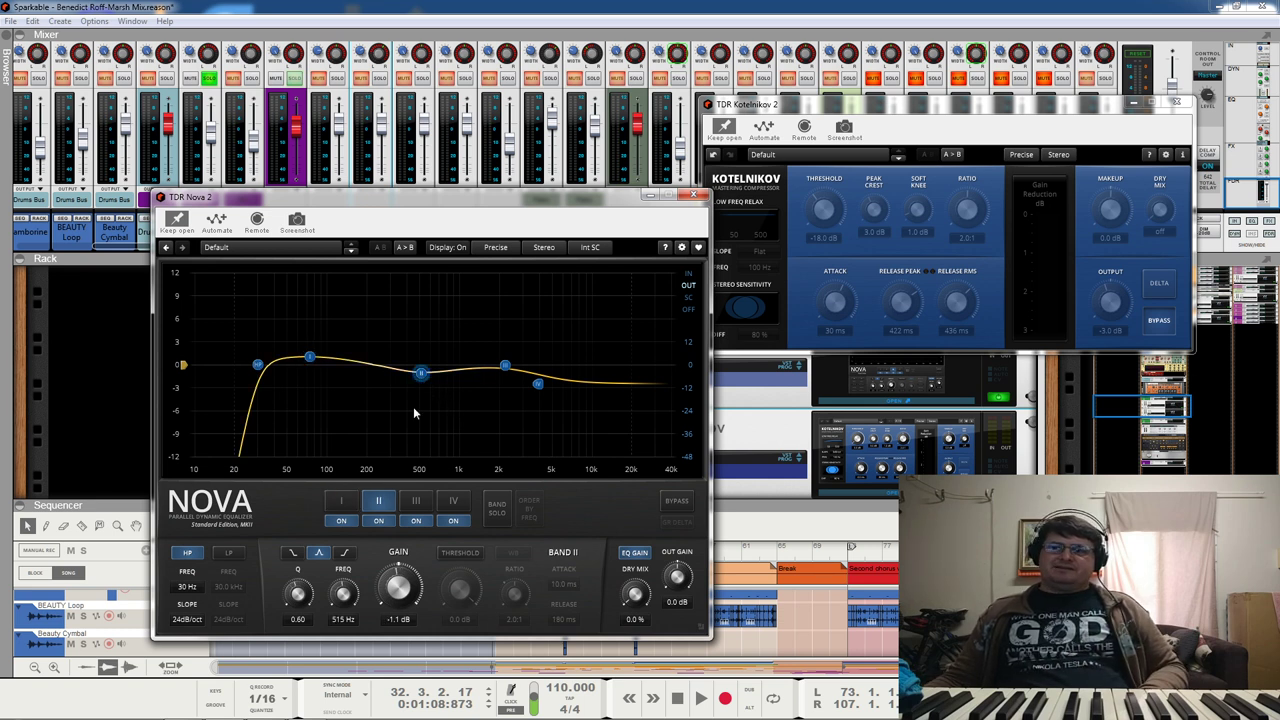
Step: Play from the song's start and try boosting TDR Nova's band II by 11.9 dB, then 4.6 dB, around 500 Hz against bypass
{"action": "key", "text": "space"}
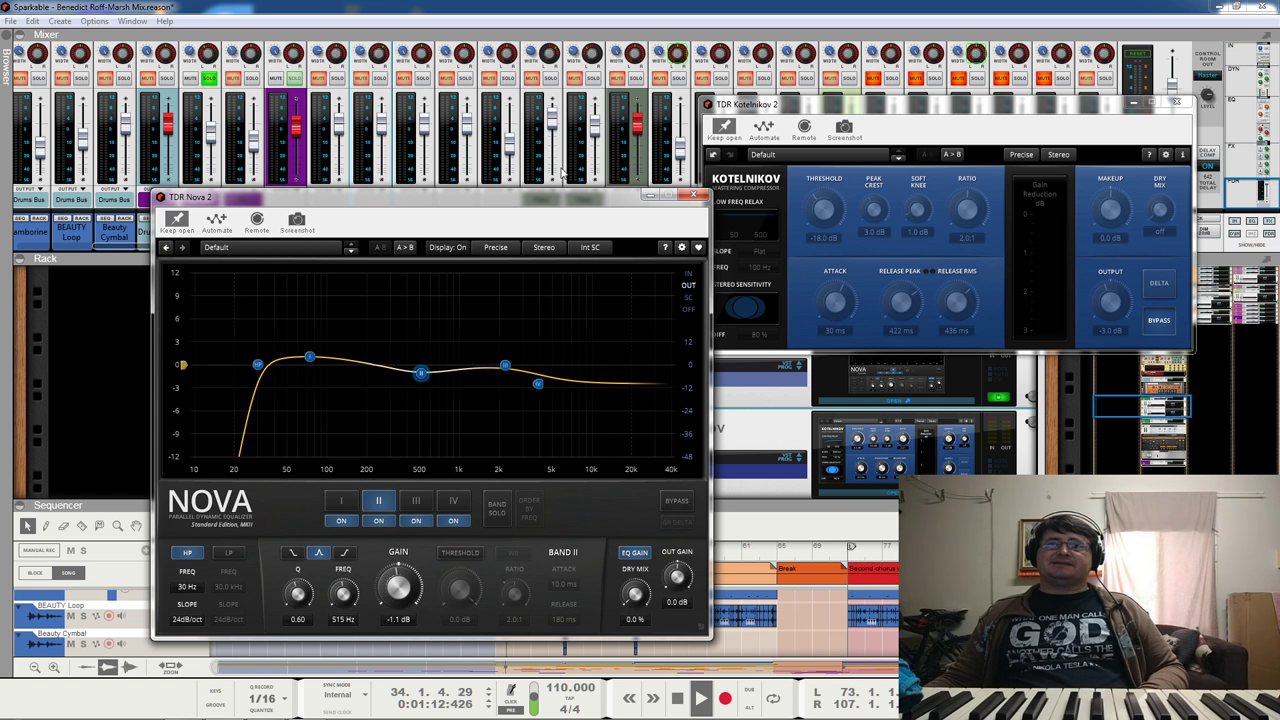
{"action": "key", "text": "Home"}
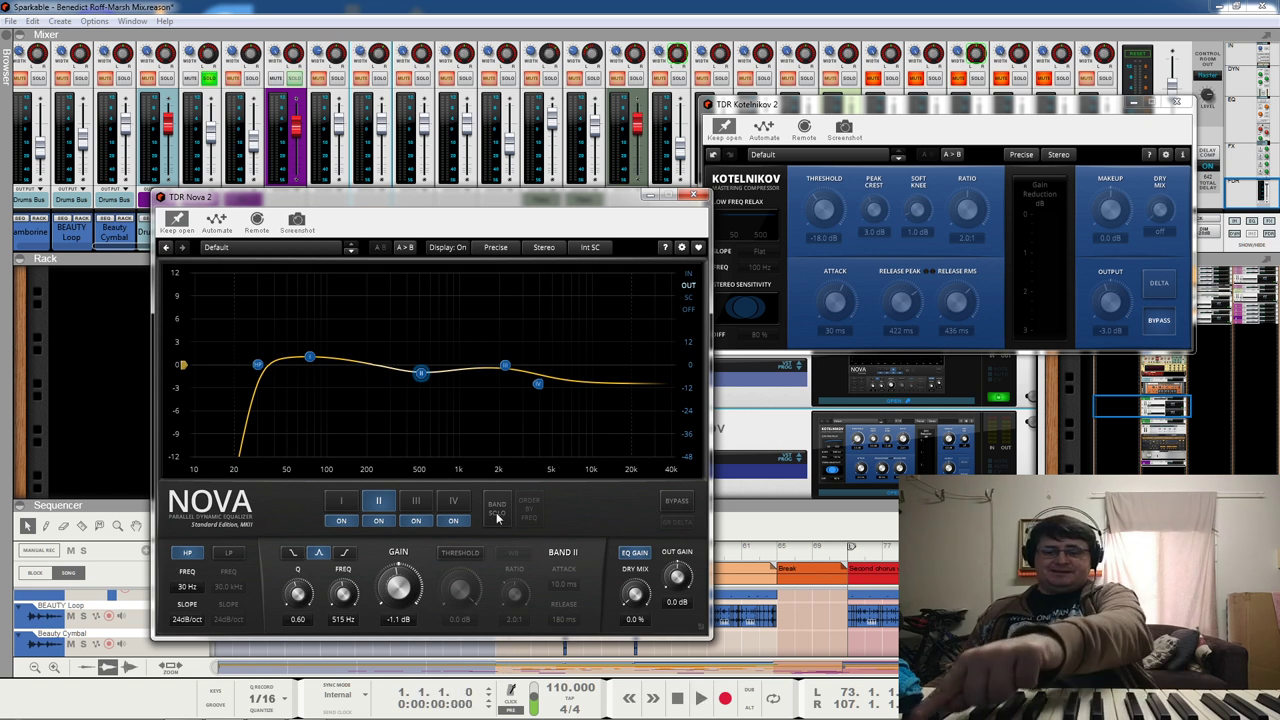
{"action": "key", "text": "space"}
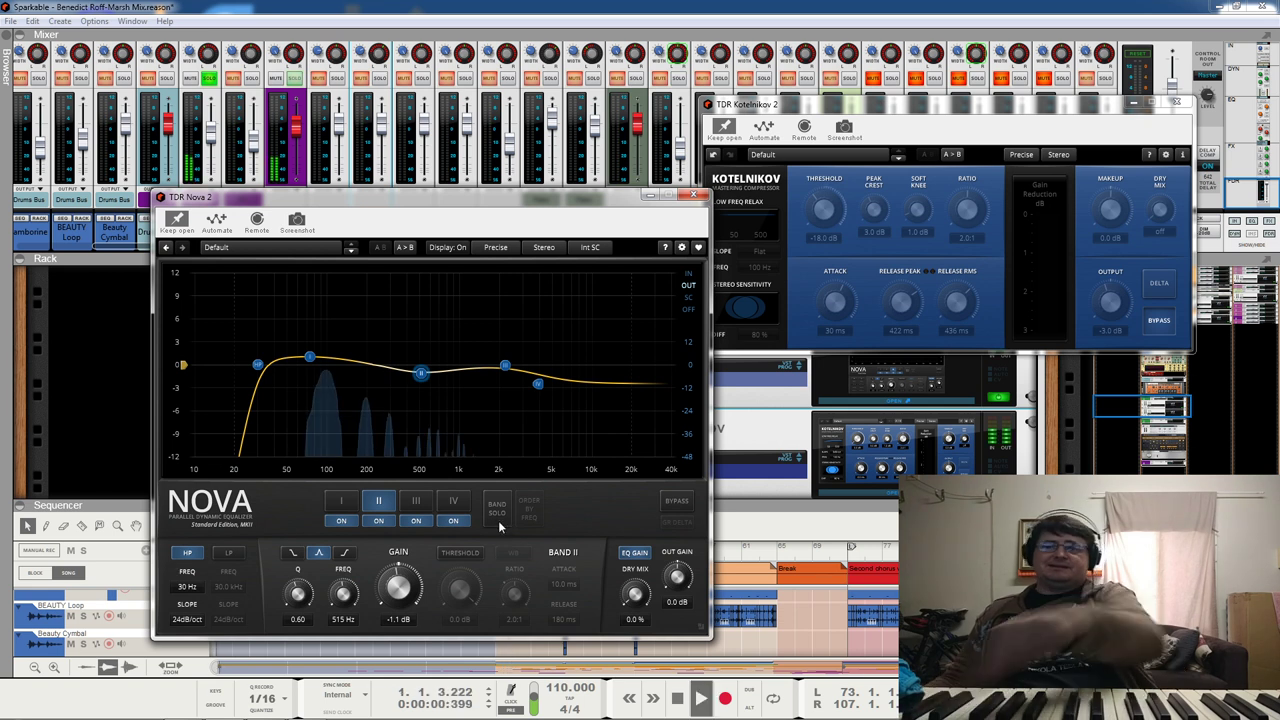
{"action": "left_click", "coordinate": [677, 503]}
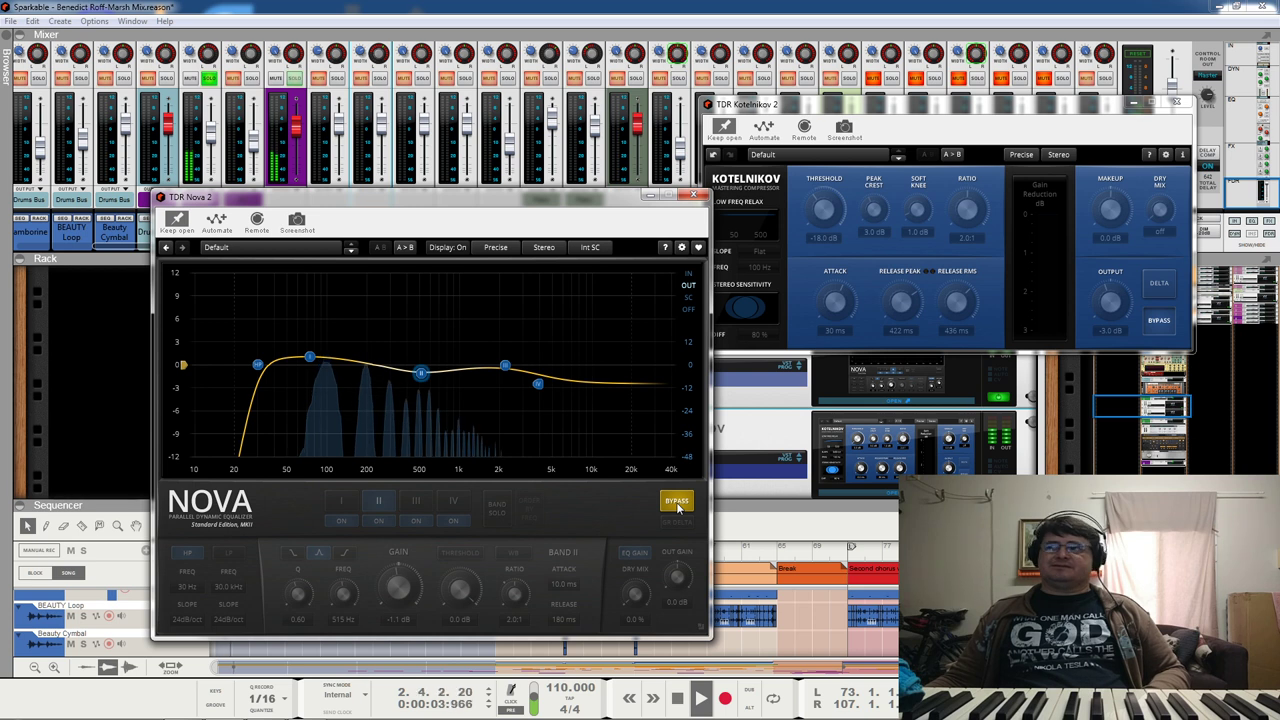
{"action": "left_click_drag", "start_coordinate": [420, 373], "coordinate": [424, 280]}
{"action": "left_click", "coordinate": [674, 501]}
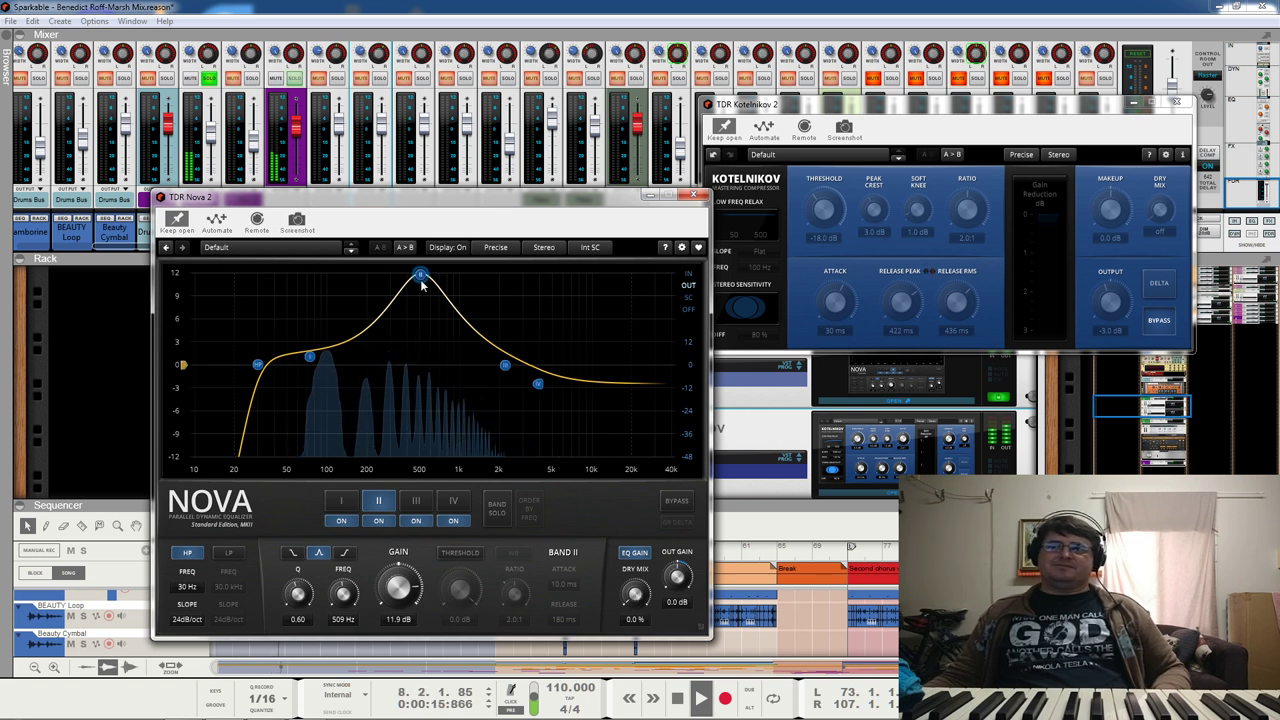
{"action": "left_click_drag", "start_coordinate": [421, 281], "coordinate": [422, 292]}
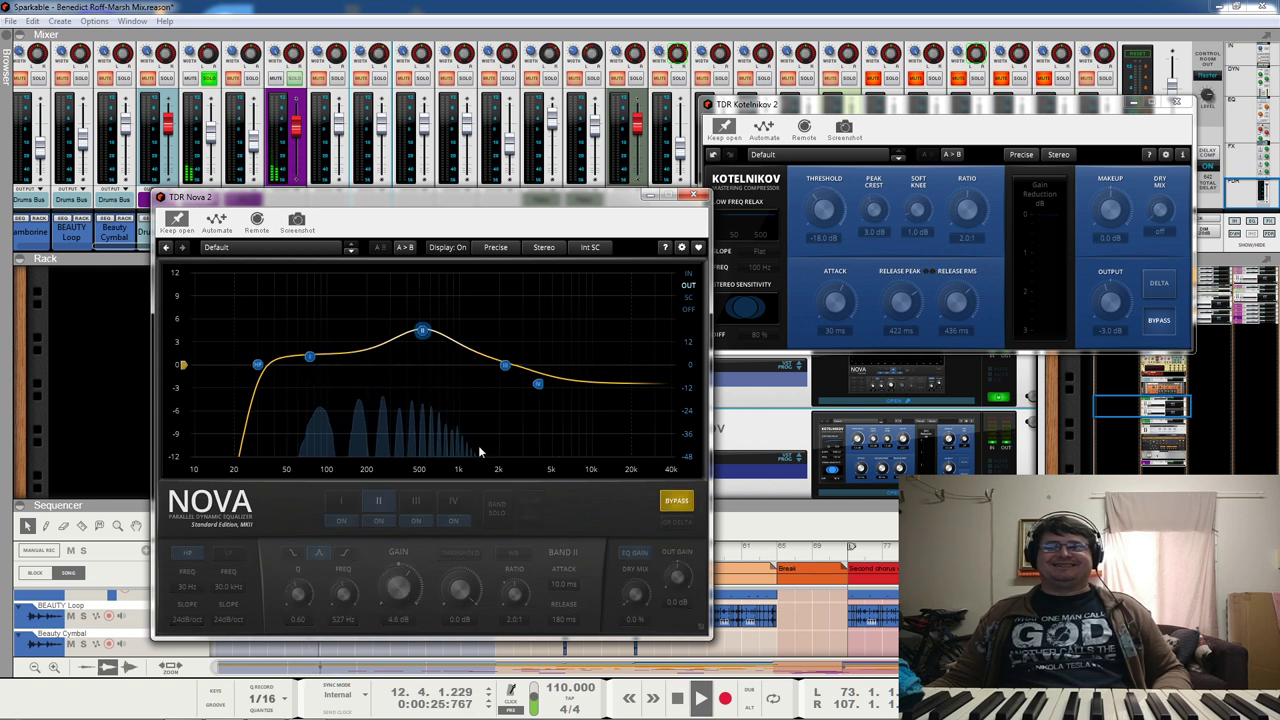
Step: Set TDR Nova's band II to -1.4 dB at 498 Hz, then select band III and resume playback
{"action": "left_click_drag", "start_coordinate": [421, 303], "coordinate": [418, 379]}
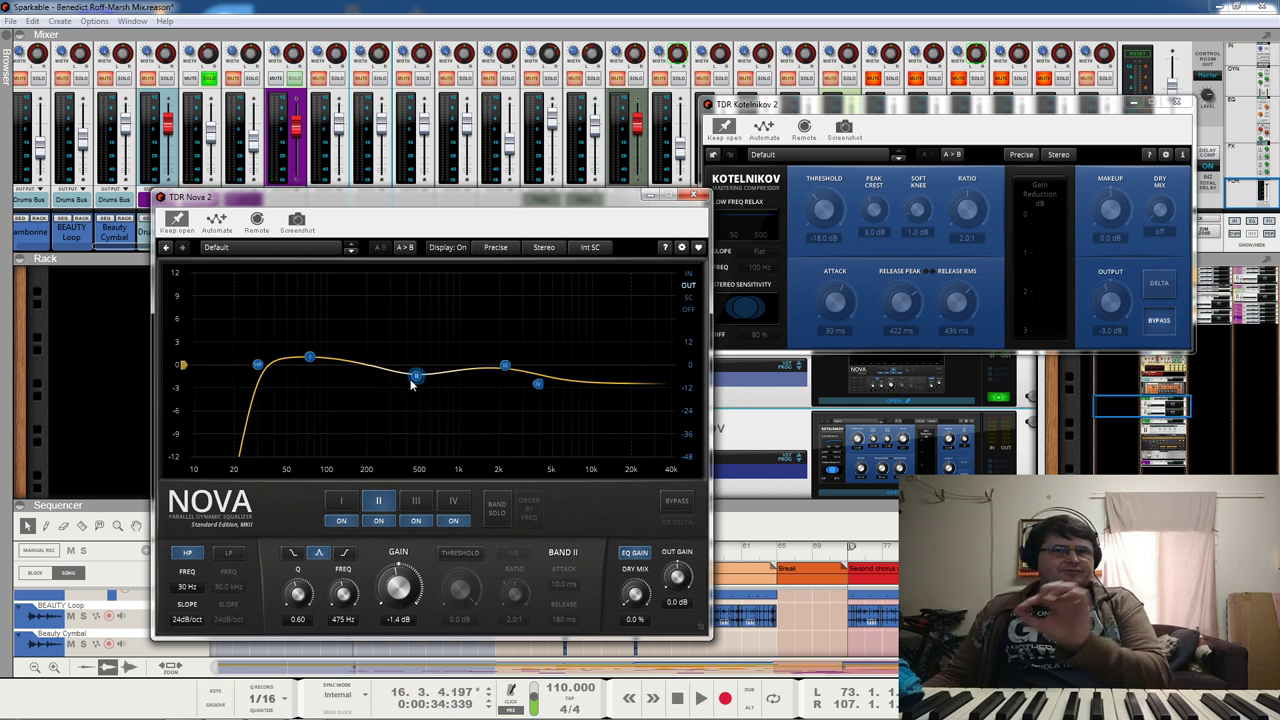
{"action": "left_click_drag", "start_coordinate": [418, 382], "coordinate": [421, 382]}
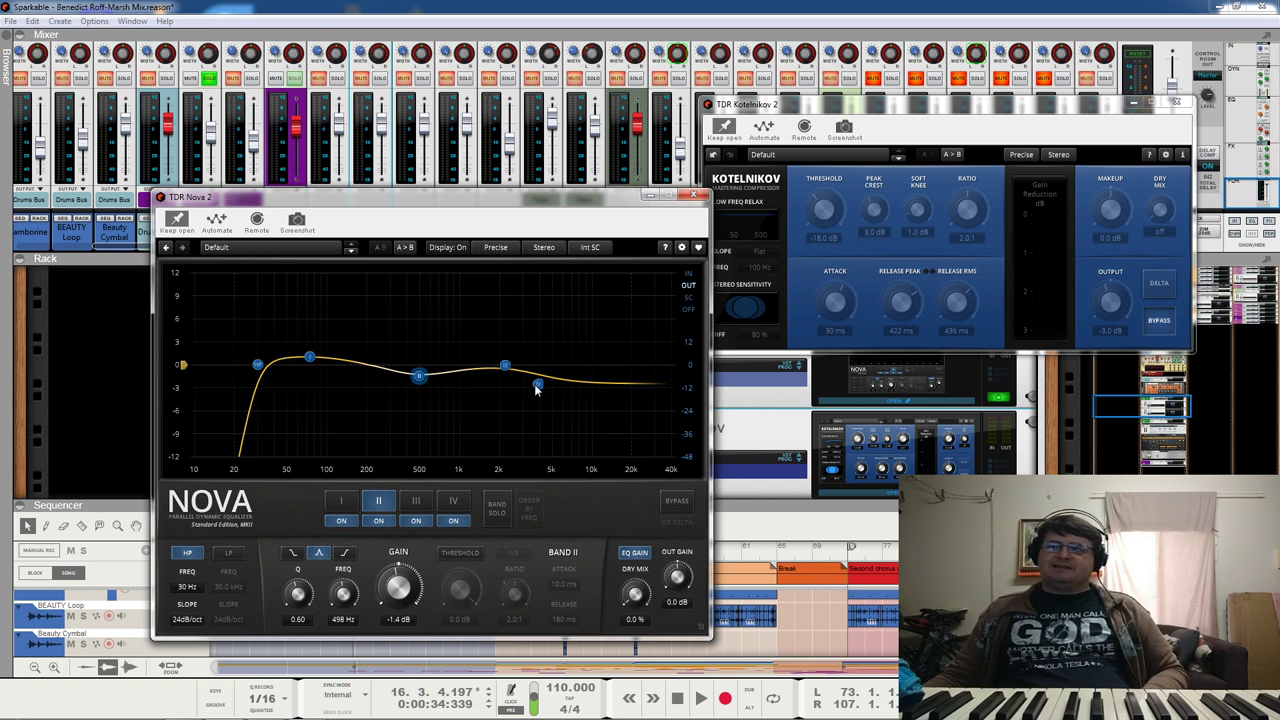
{"action": "left_click", "coordinate": [504, 368]}
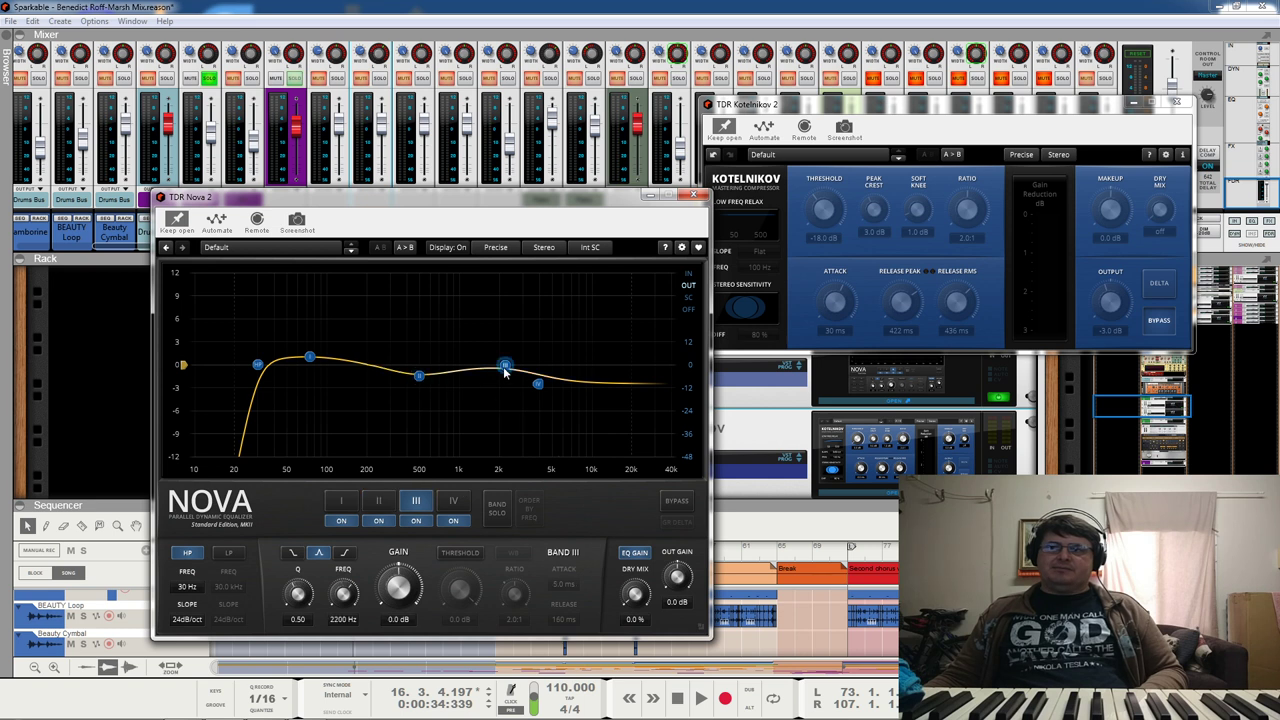
{"action": "key", "text": "space"}
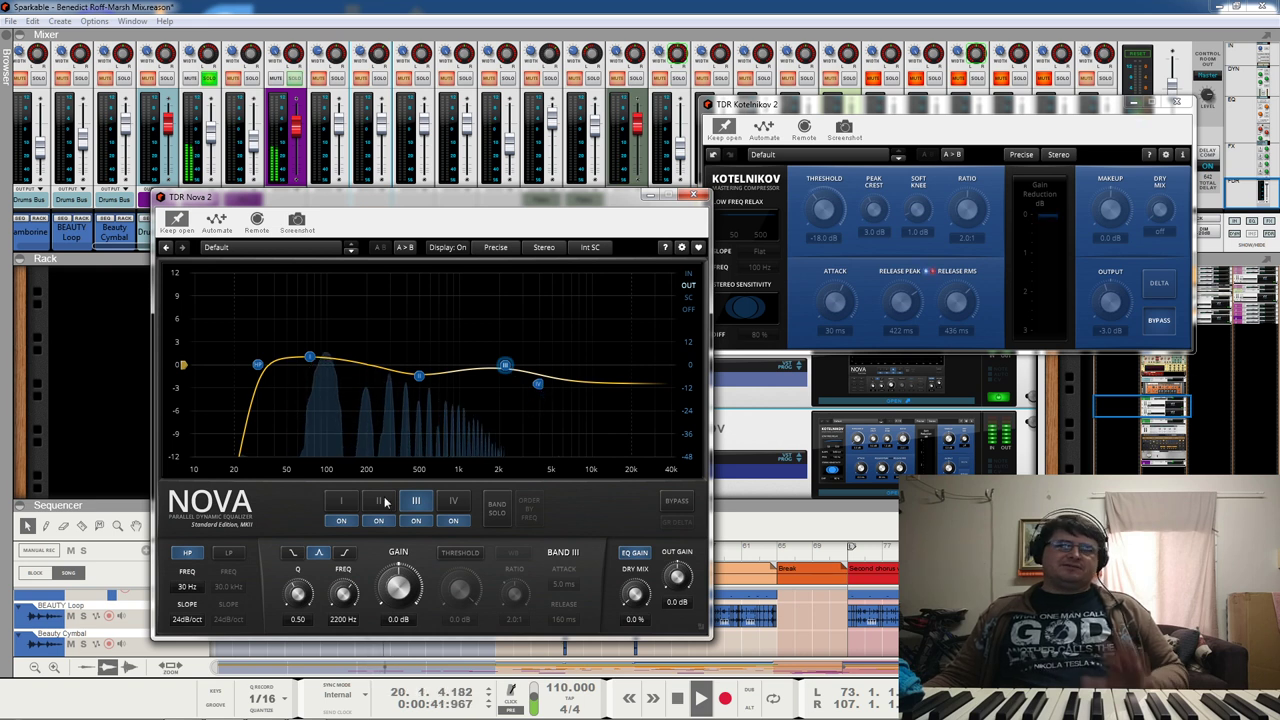
Step: Solo the DS Transcend channel alongside the intro bass and briefly bypass TDR Nova to compare in context
{"action": "left_click", "coordinate": [295, 78]}
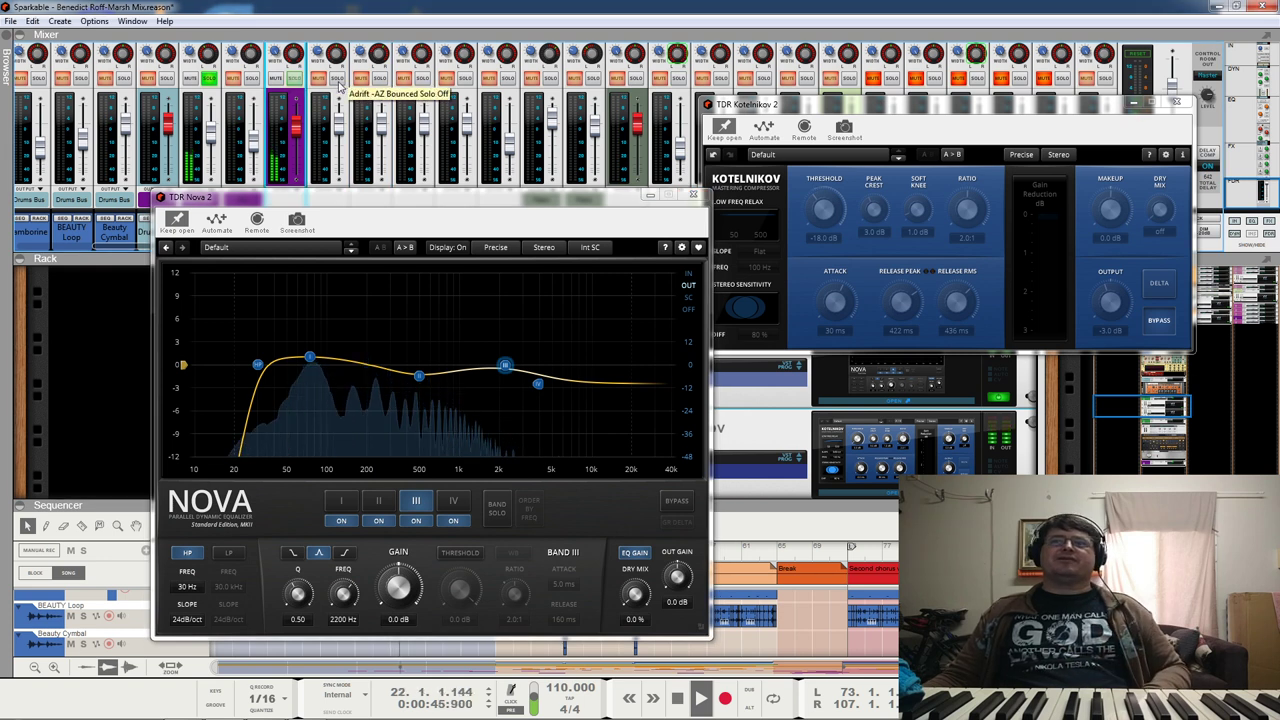
{"action": "left_click_drag", "start_coordinate": [385, 203], "coordinate": [436, 243]}
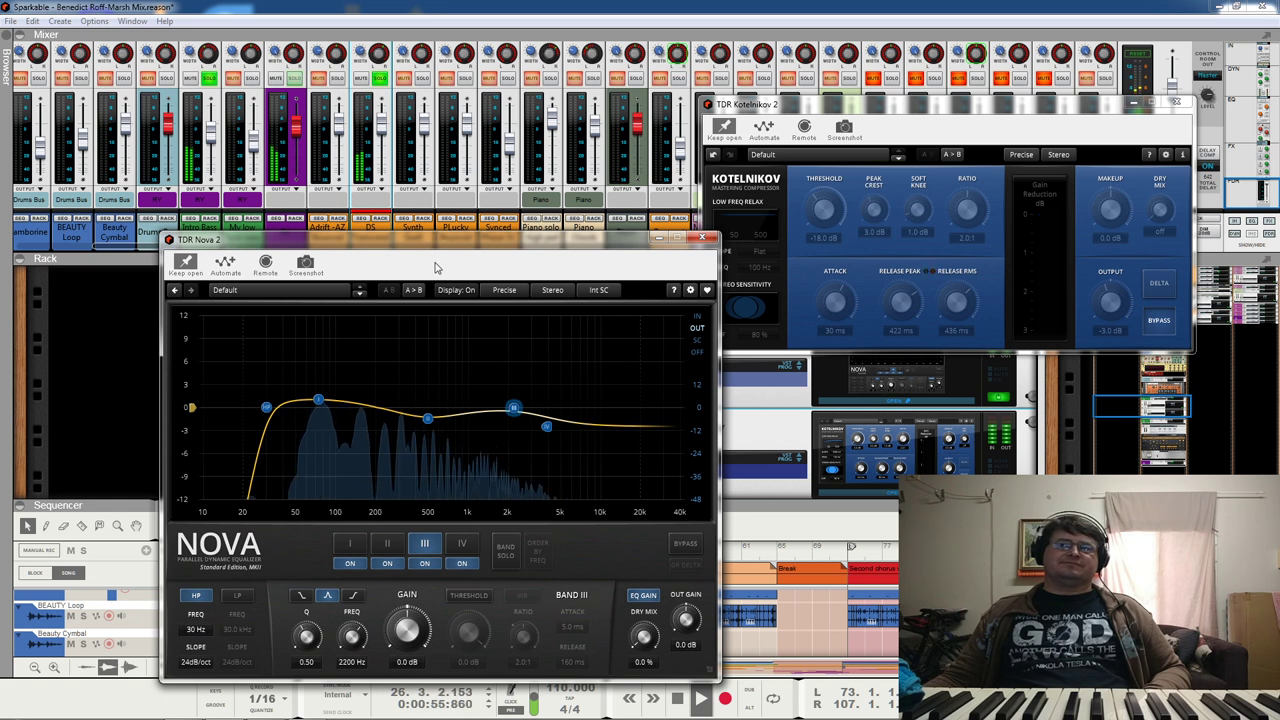
{"action": "left_click", "coordinate": [684, 545]}
{"action": "left_click", "coordinate": [684, 546]}
Step: Take TDR Kotelnikov out of bypass on the intro bass and place the two plugin windows side by side
{"action": "left_click", "coordinate": [1148, 286]}
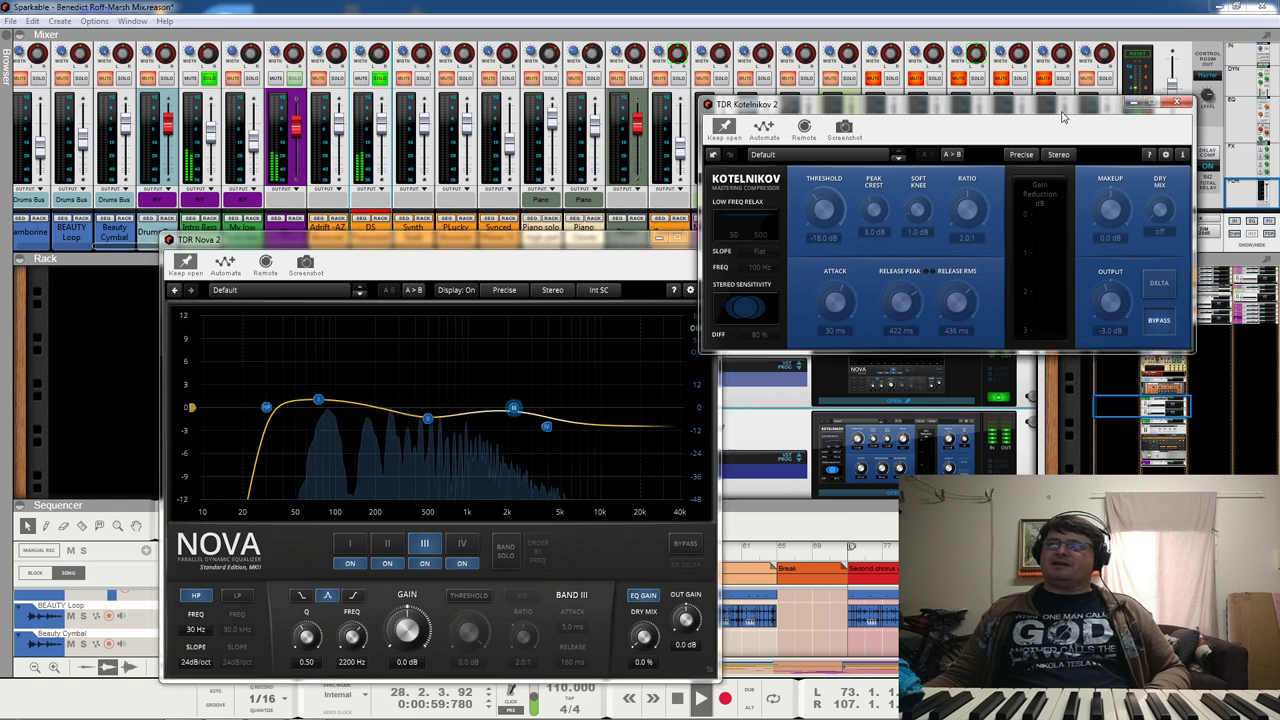
{"action": "left_click", "coordinate": [1157, 320]}
{"action": "left_click_drag", "start_coordinate": [604, 257], "coordinate": [478, 200]}
{"action": "left_click_drag", "start_coordinate": [813, 105], "coordinate": [767, 285]}
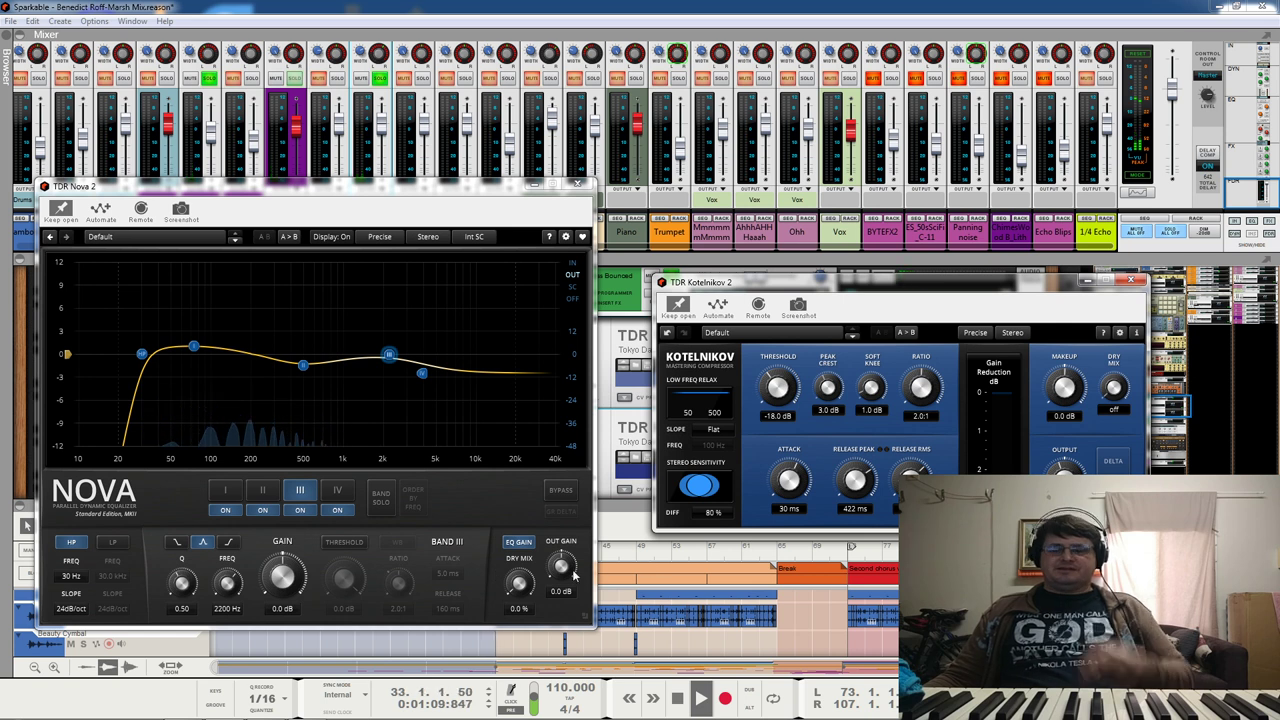
Step: Play from the song's start and compare TDR Kotelnikov bypassed and active
{"action": "key", "text": "Home"}
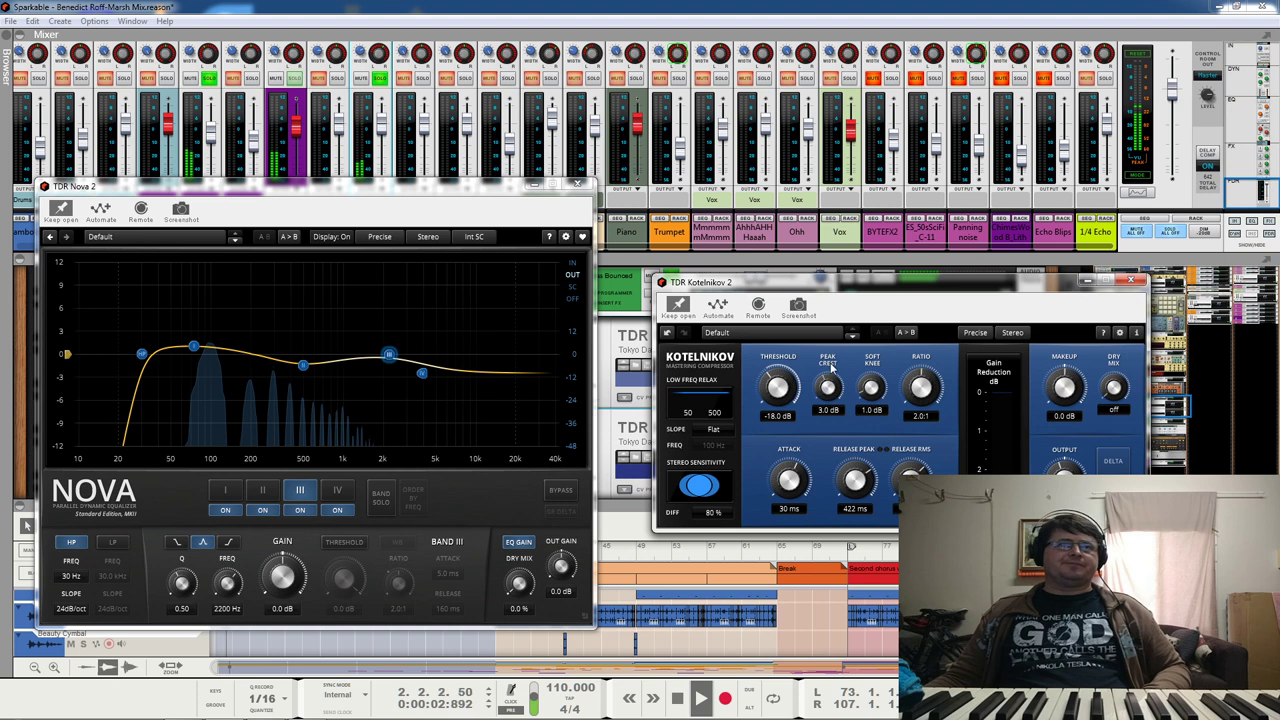
{"action": "left_click_drag", "start_coordinate": [828, 297], "coordinate": [796, 224]}
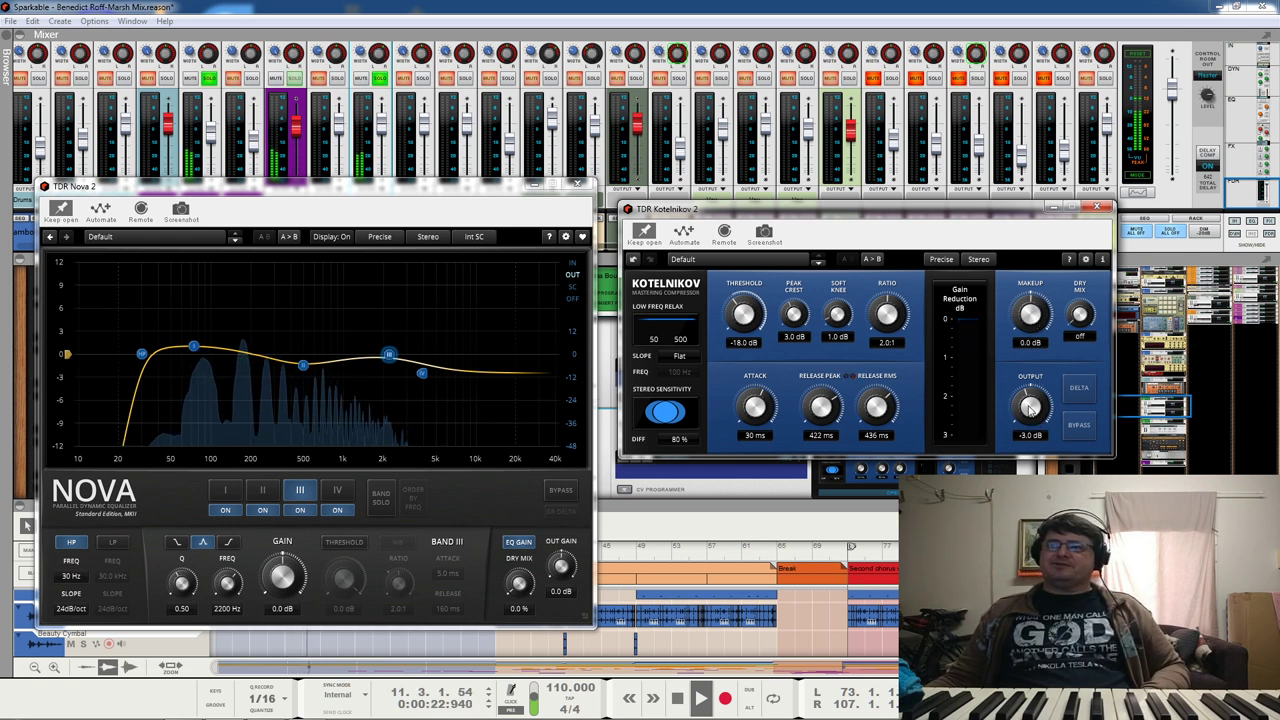
{"action": "left_click", "coordinate": [1086, 432]}
{"action": "left_click", "coordinate": [1088, 437]}
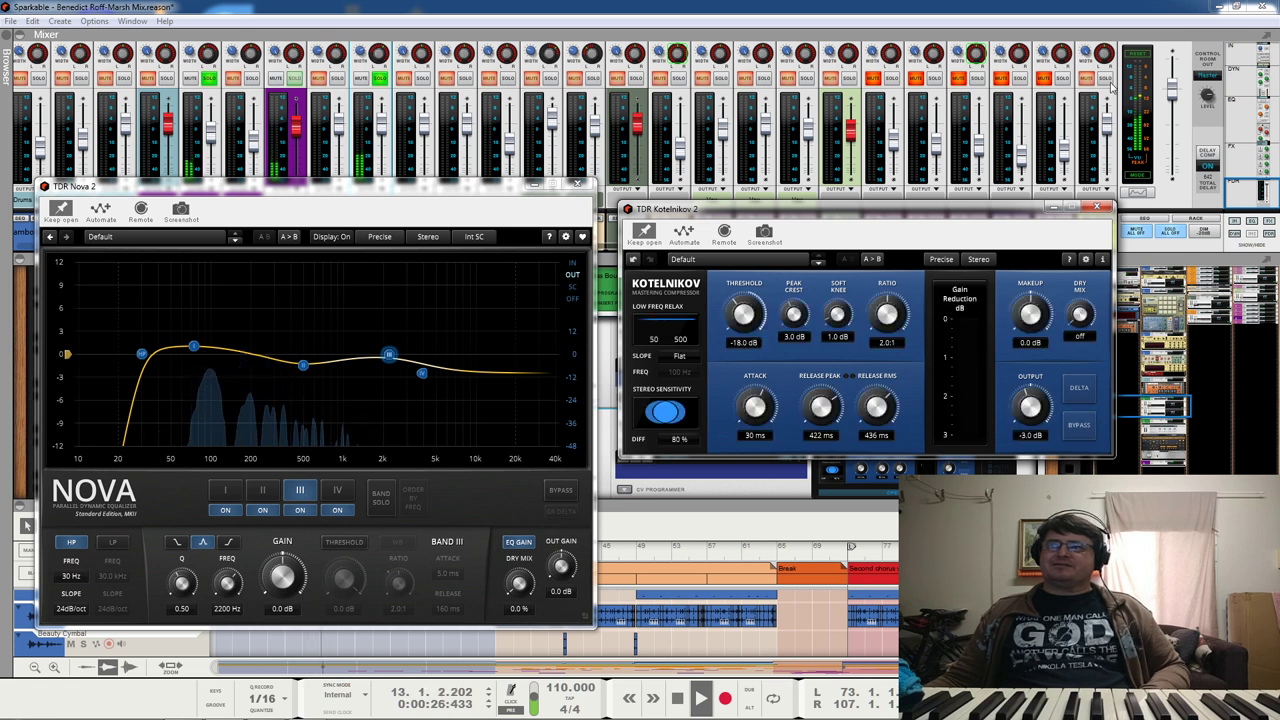
Step: Close both plugin windows, compare the intro bass with its insert effects bypassed and active, and stop playback
{"action": "left_click", "coordinate": [1096, 210]}
{"action": "left_click", "coordinate": [577, 184]}
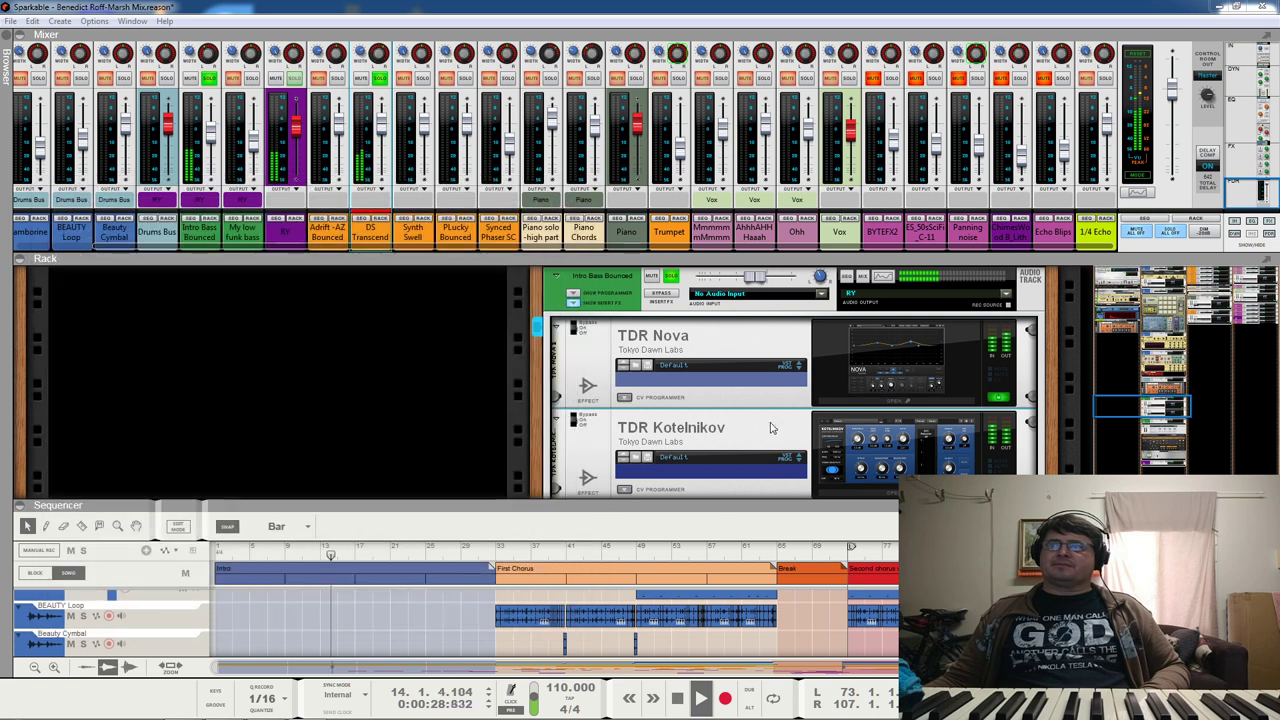
{"action": "left_click", "coordinate": [1018, 395]}
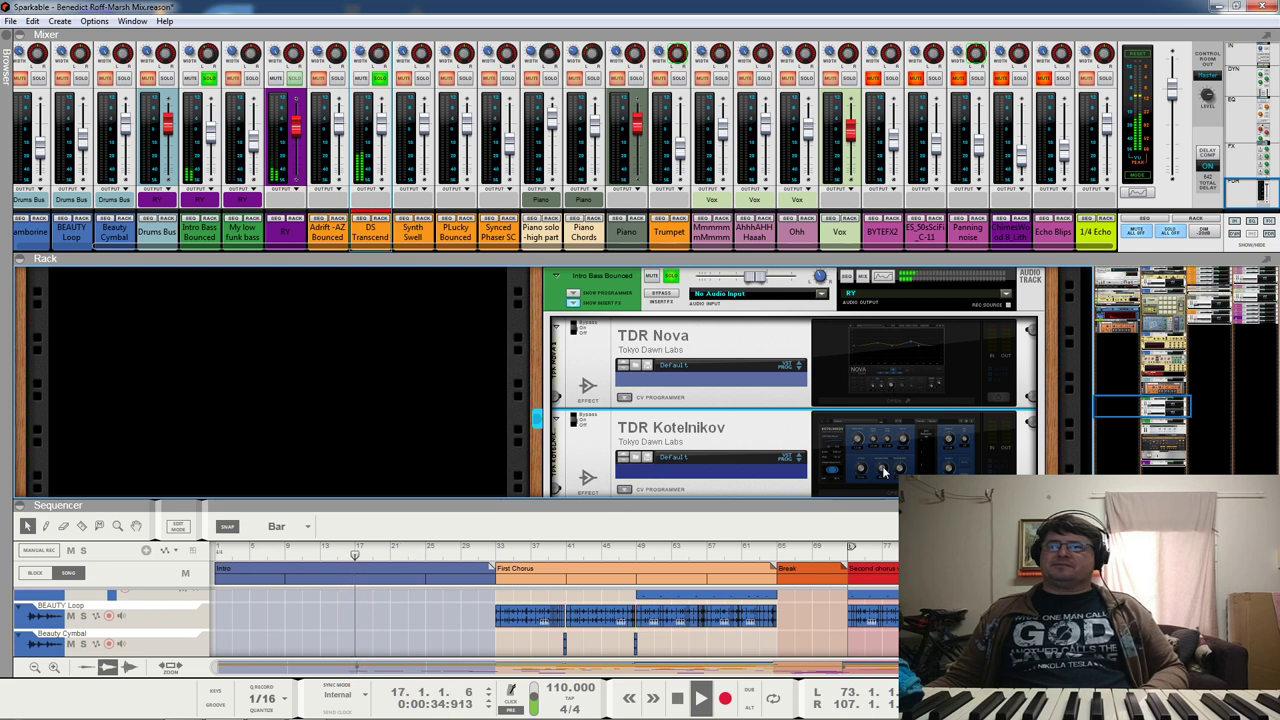
{"action": "left_click", "coordinate": [1005, 399]}
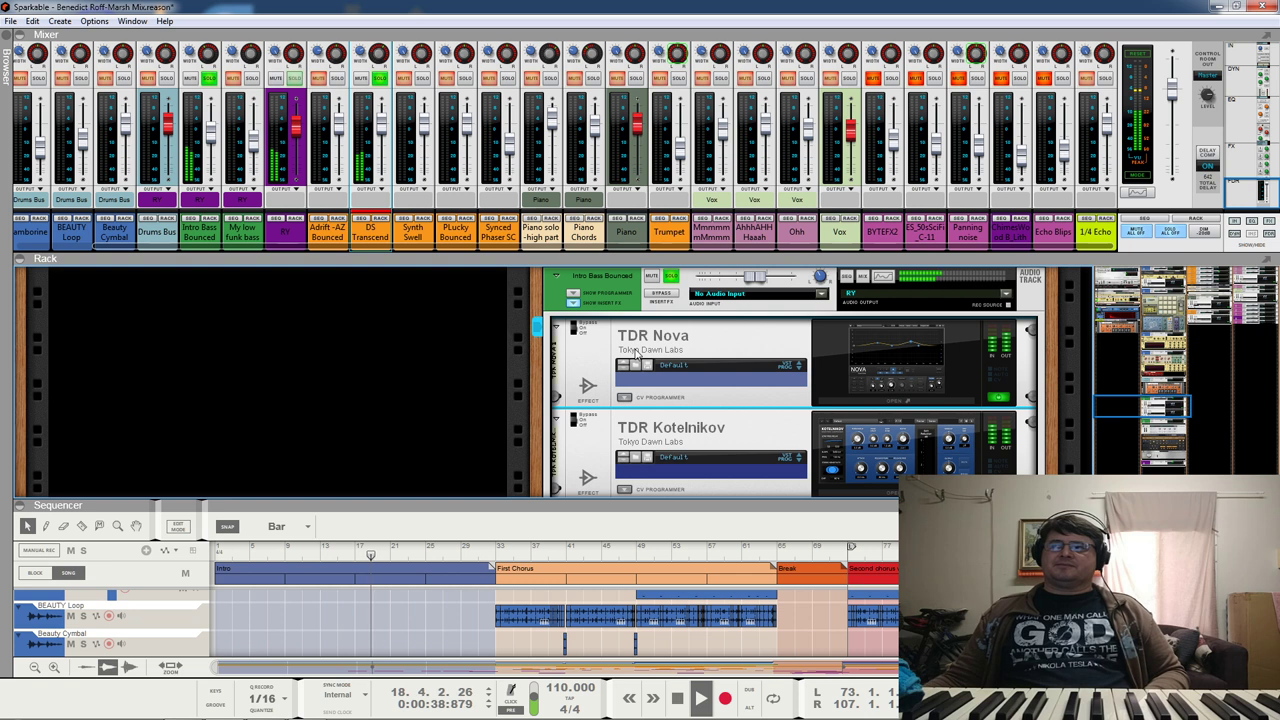
{"action": "key", "text": "space"}
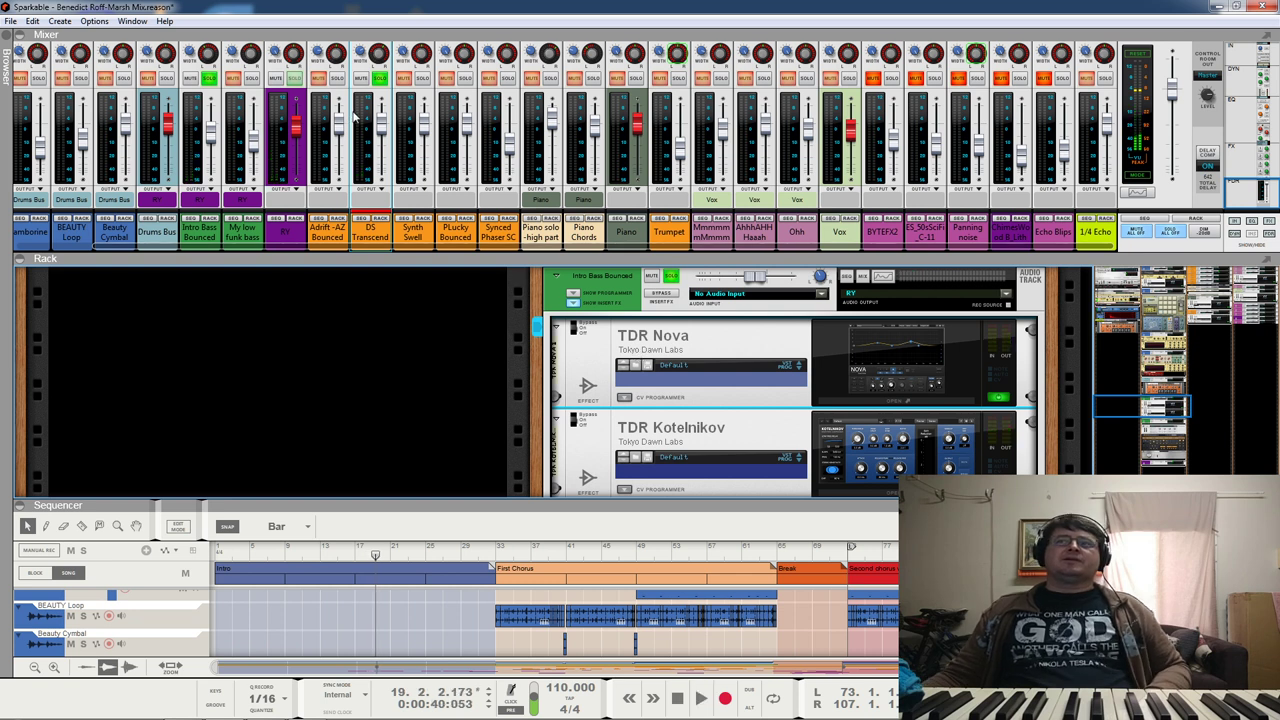
Step: Clear the intro bass and DS Transcend solos, then play from bar 32 with the RY bus soloed
{"action": "left_click", "coordinate": [287, 80]}
{"action": "left_click", "coordinate": [208, 80]}
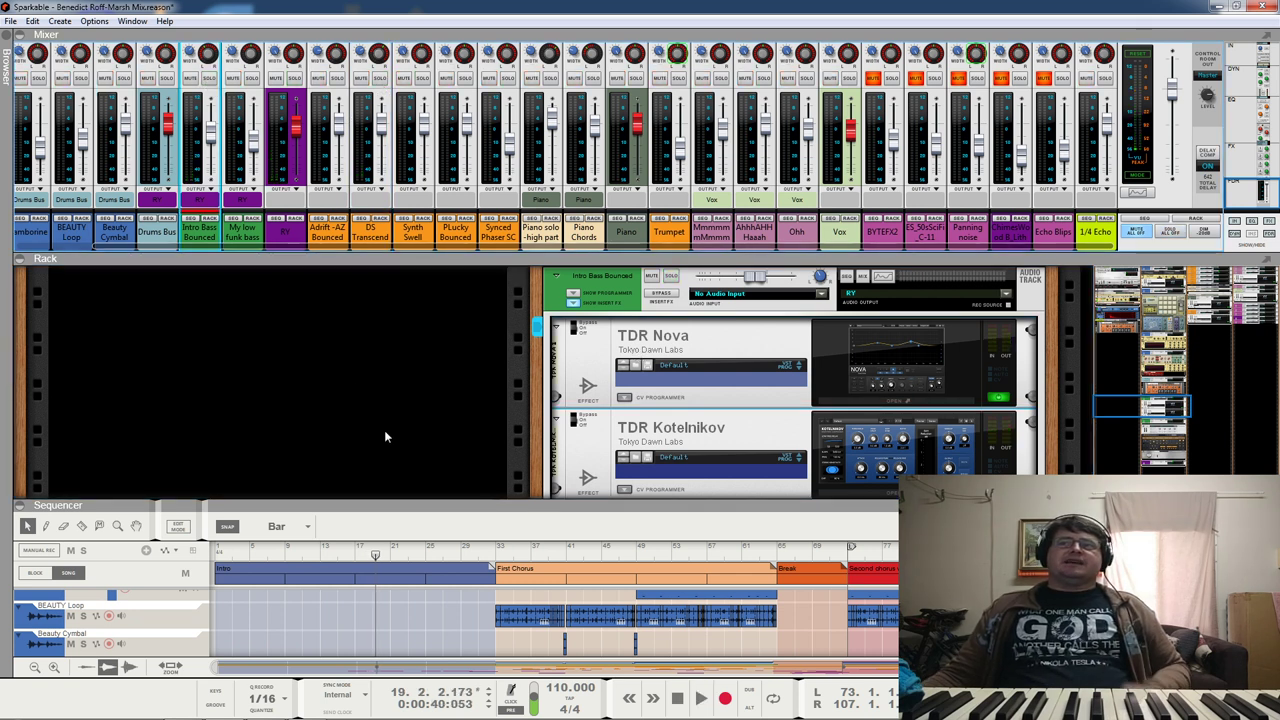
{"action": "left_click", "coordinate": [487, 554]}
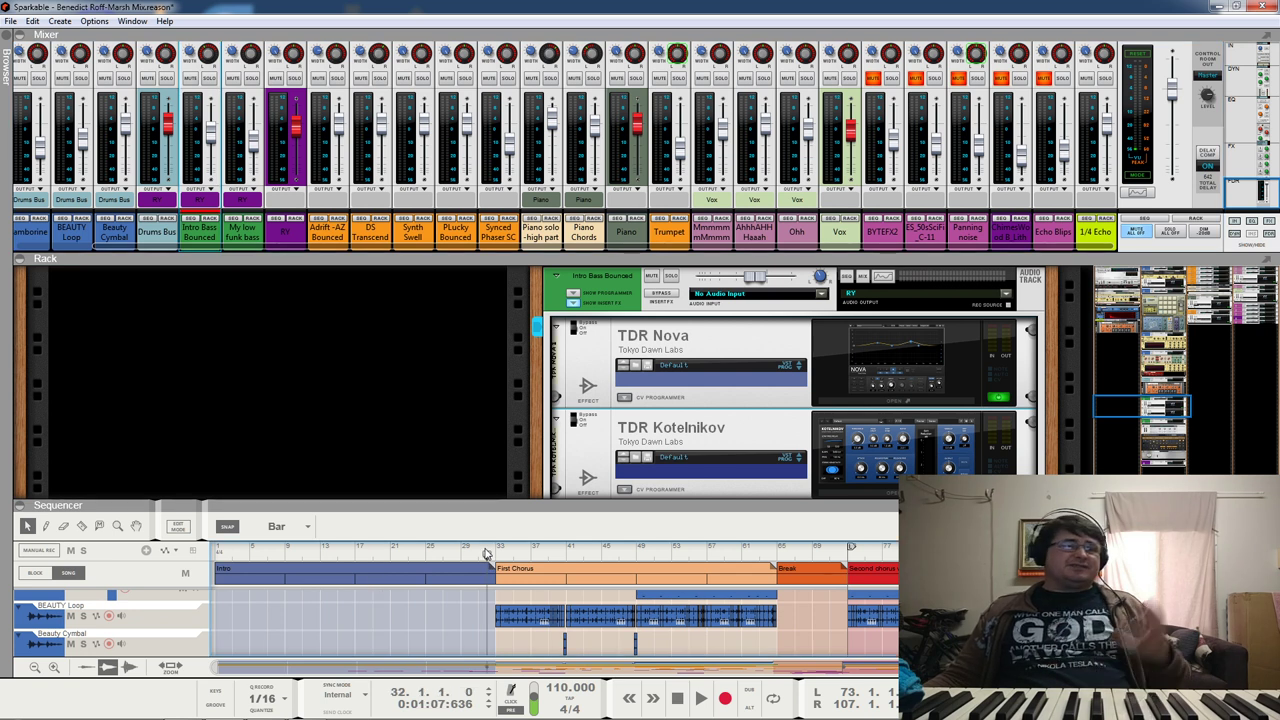
{"action": "scroll", "coordinate": [493, 566], "scroll_direction": "down", "scroll_amount": 3}
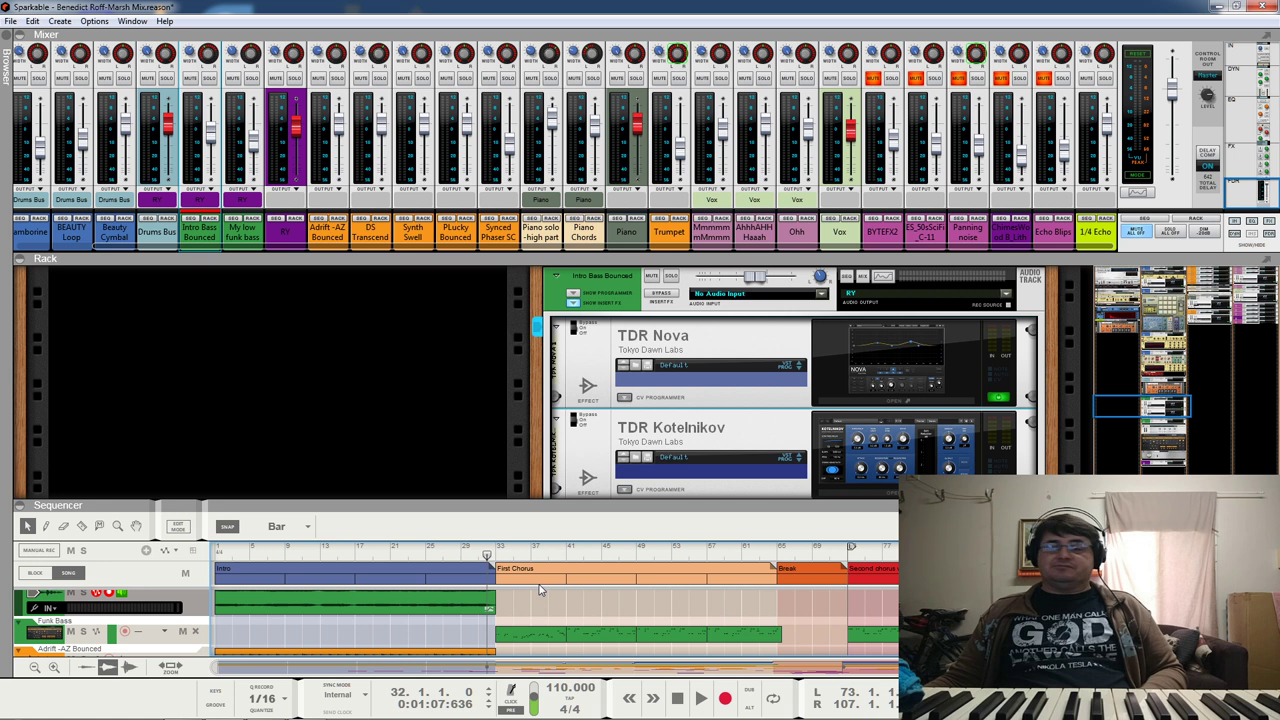
{"action": "key", "text": "space"}
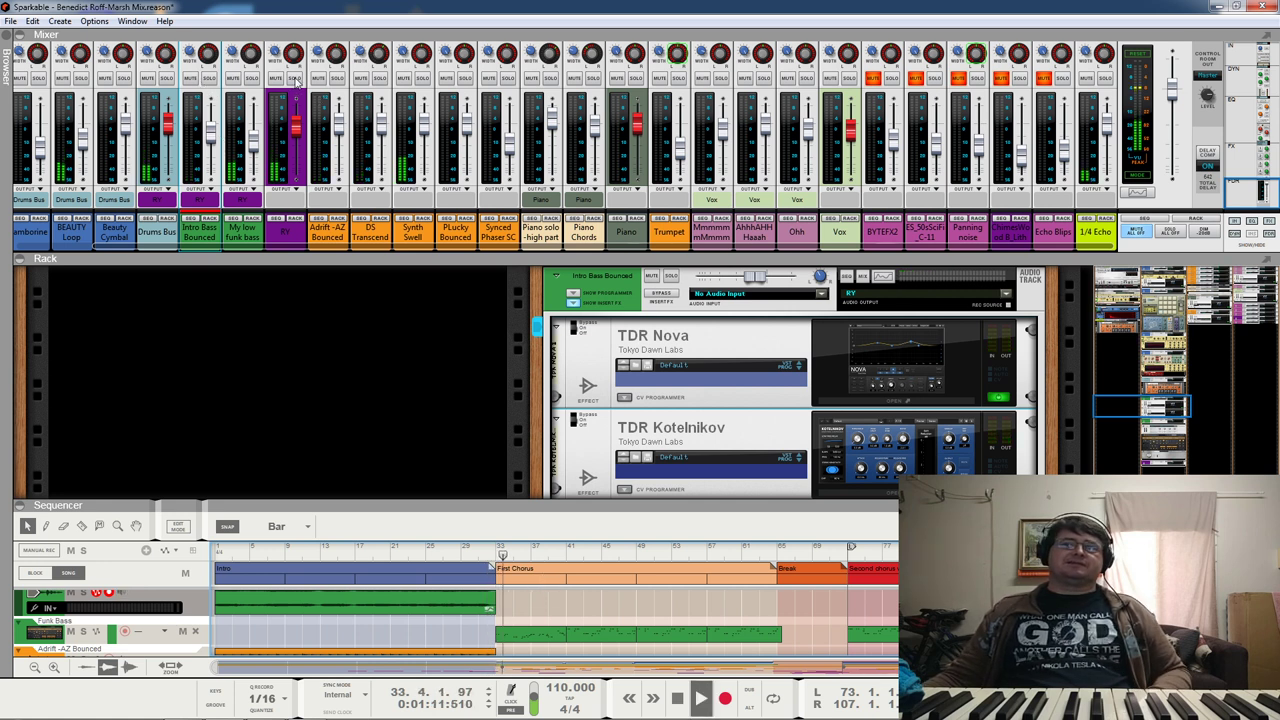
{"action": "left_click", "coordinate": [295, 79]}
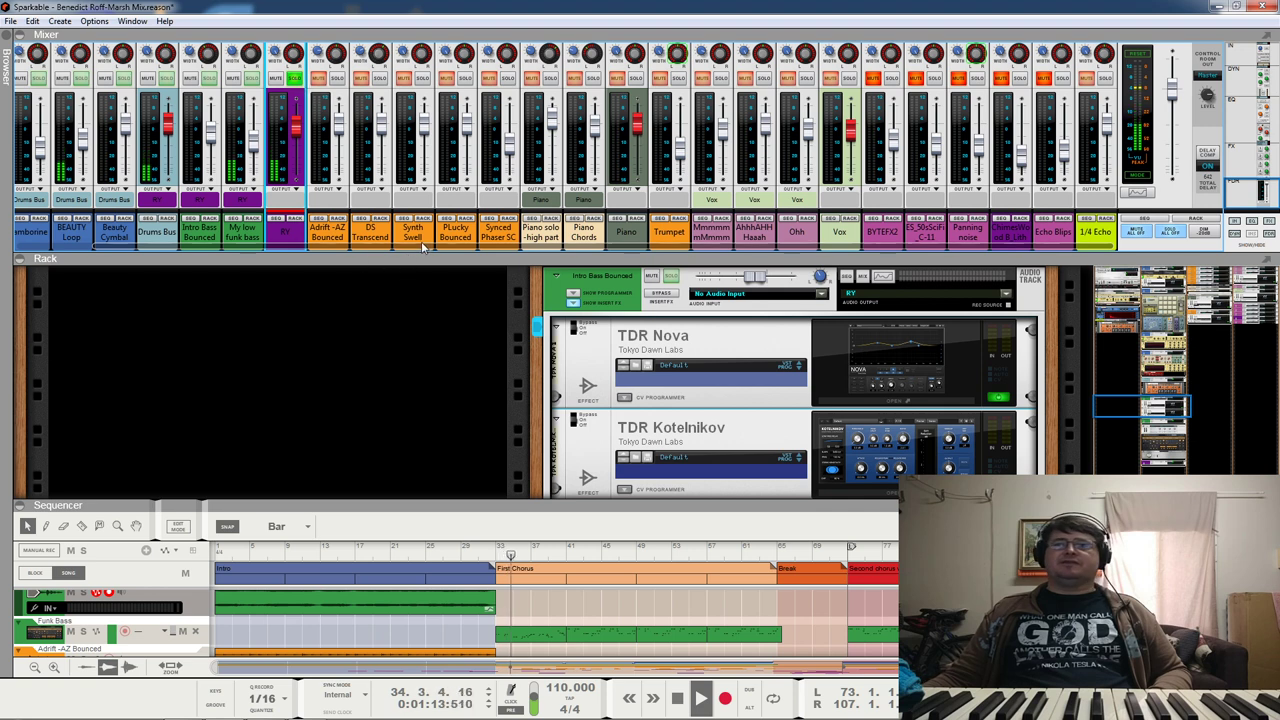
Step: Solo the BEAUTY Loop channel instead of the RY bus and play it on its own
{"action": "left_click_drag", "start_coordinate": [420, 248], "coordinate": [318, 258]}
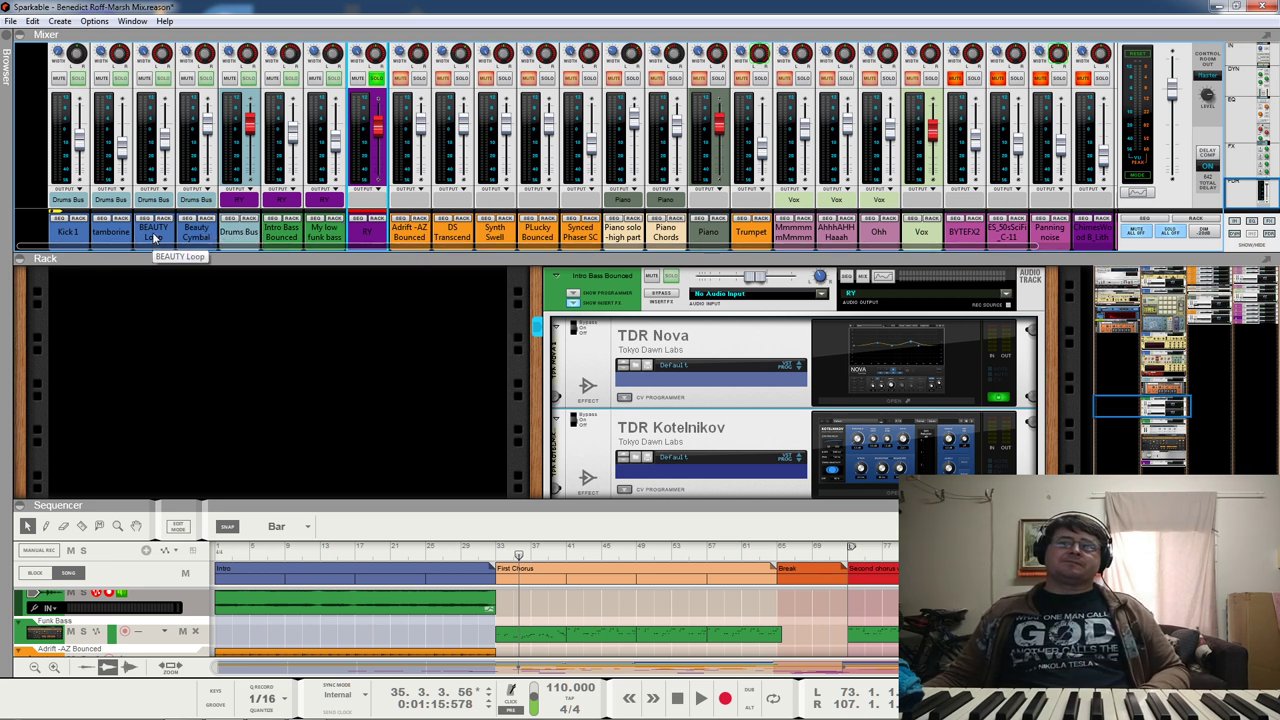
{"action": "left_click", "coordinate": [157, 107]}
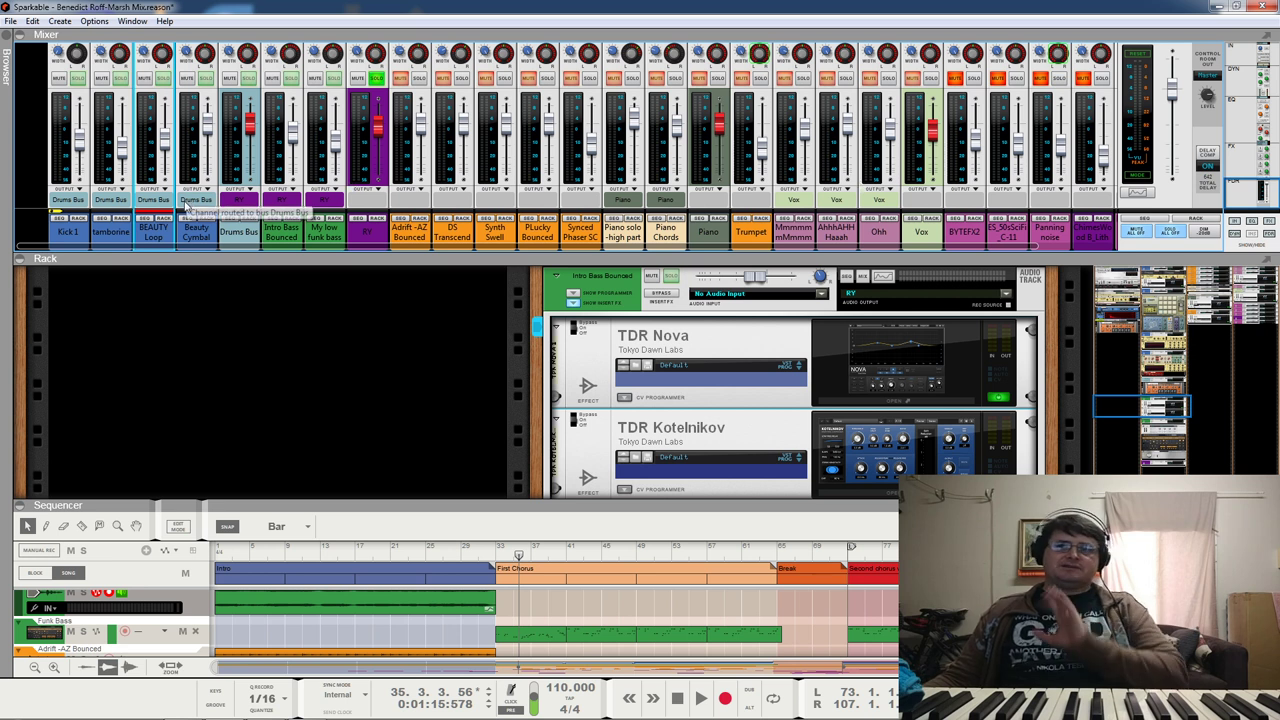
{"action": "left_click", "coordinate": [163, 78]}
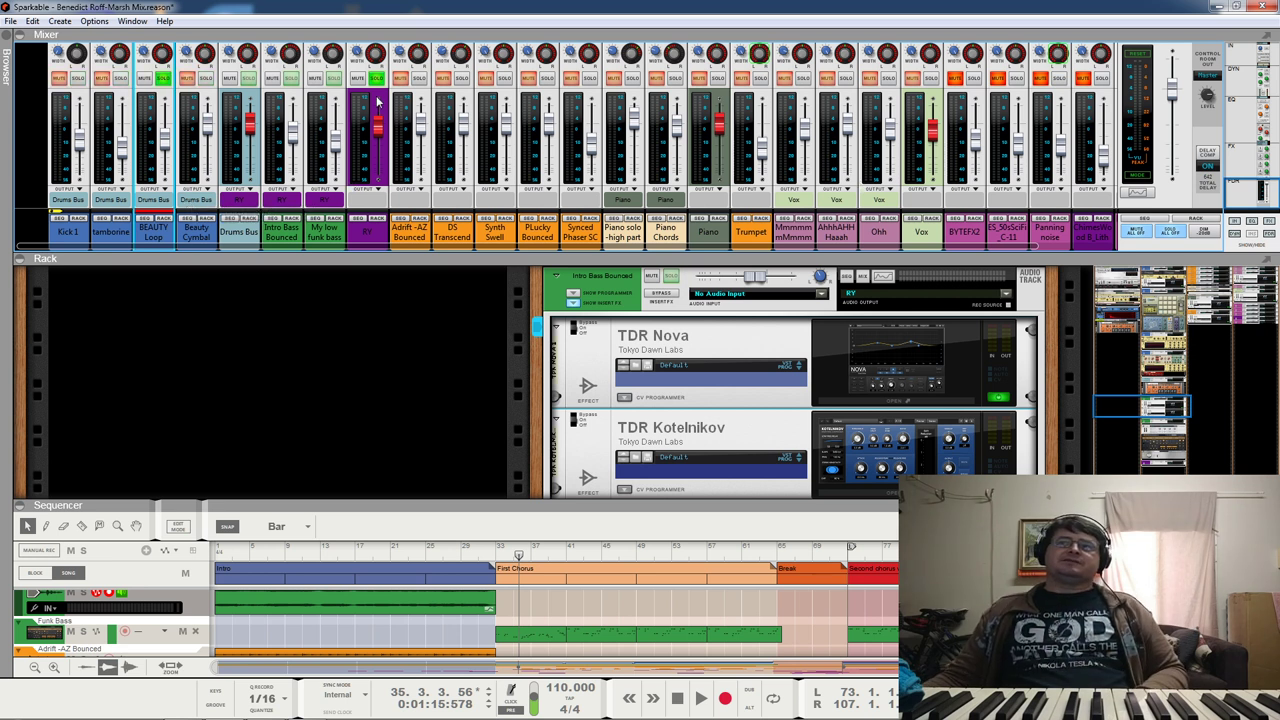
{"action": "left_click", "coordinate": [376, 79]}
{"action": "key", "text": "space"}
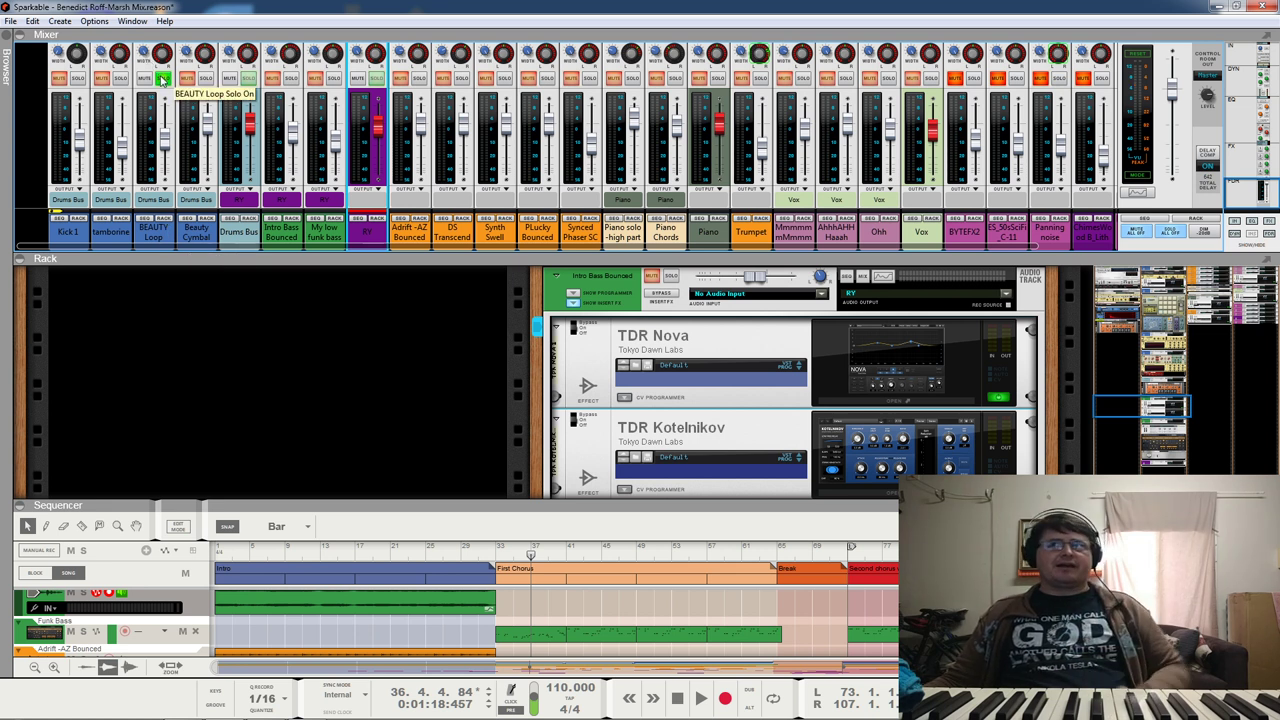
Step: Resume playback, show BEAUTY Loop in the Spectrum EQ, and turn off its EQ, LPF and HPF
{"action": "key", "text": "space"}
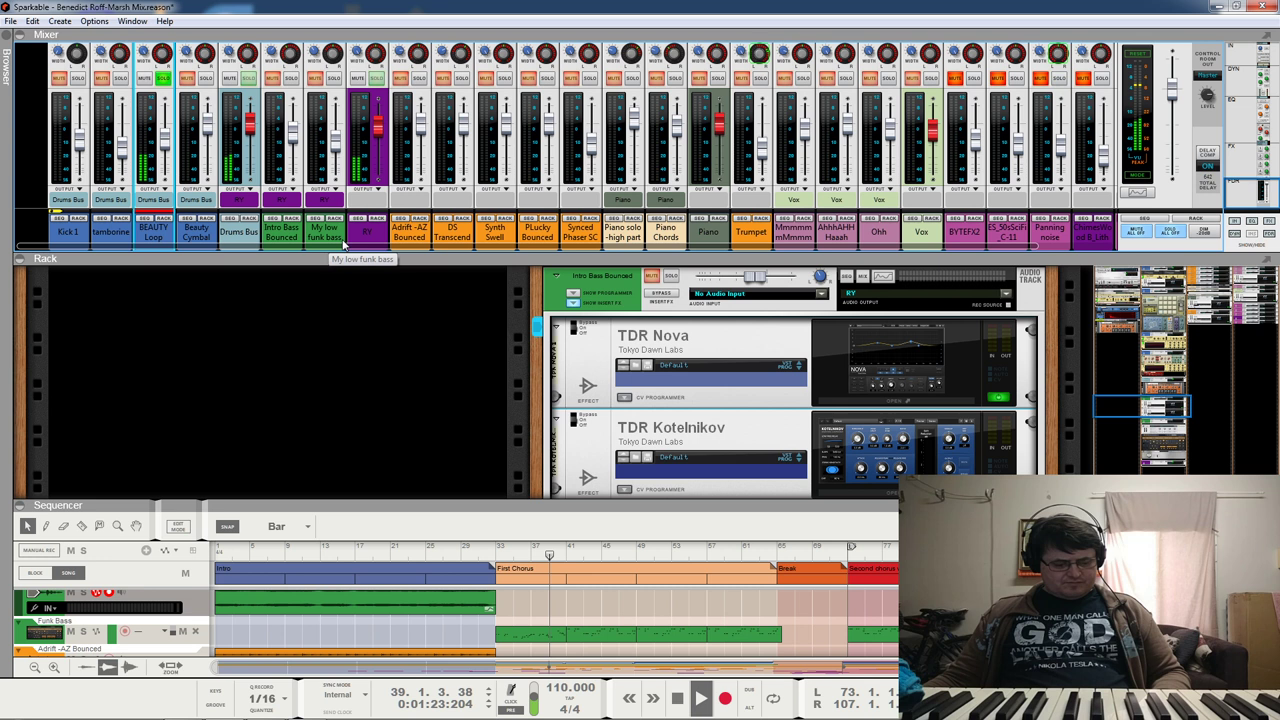
{"action": "key", "text": "F2"}
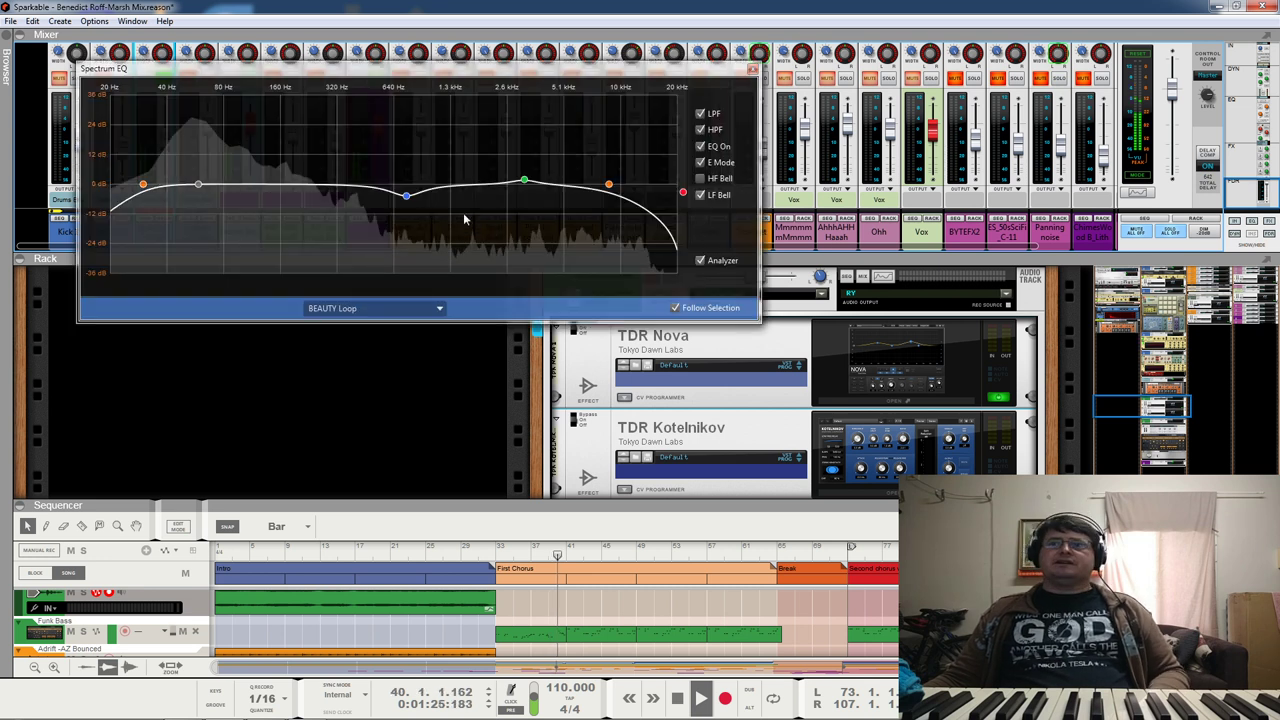
{"action": "left_click", "coordinate": [701, 146]}
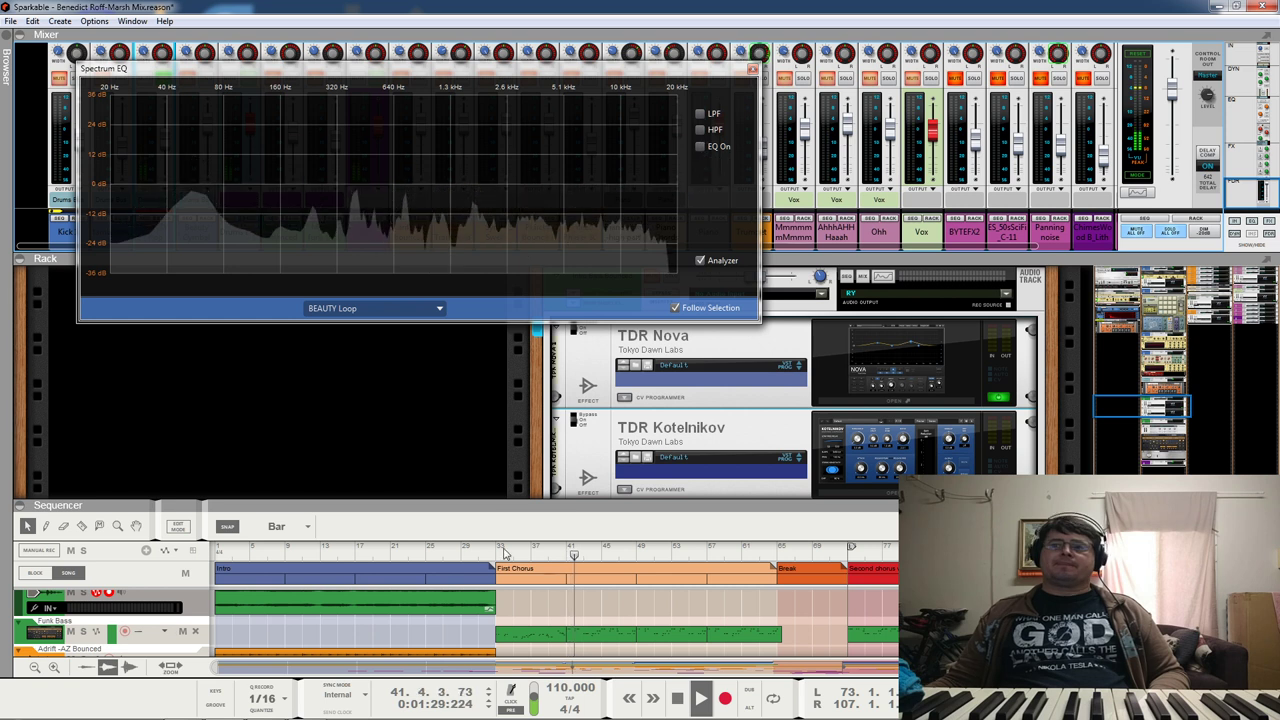
Step: Examine the BEAUTY Loop clips around bars 47 to 49 in the sequencer and play the passage from bar 48
{"action": "scroll", "coordinate": [531, 650], "scroll_direction": "down", "scroll_amount": 3}
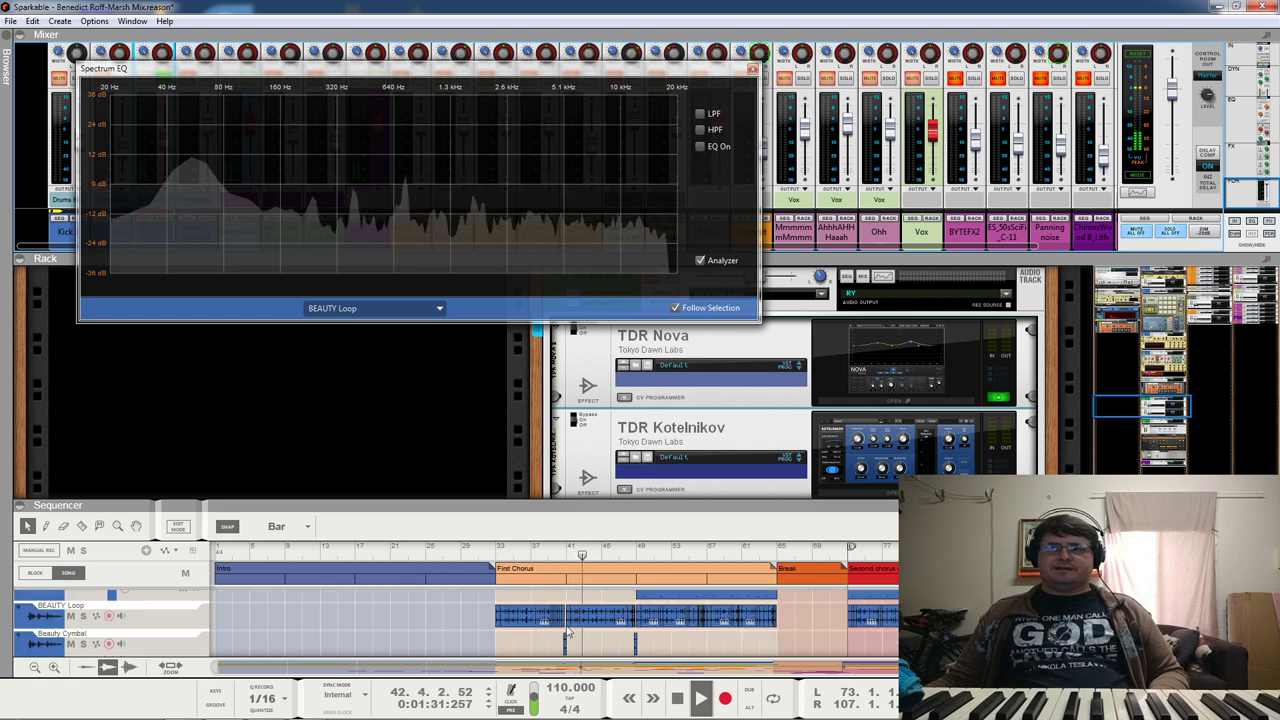
{"action": "left_click", "coordinate": [608, 618]}
{"action": "double_click", "coordinate": [608, 618]}
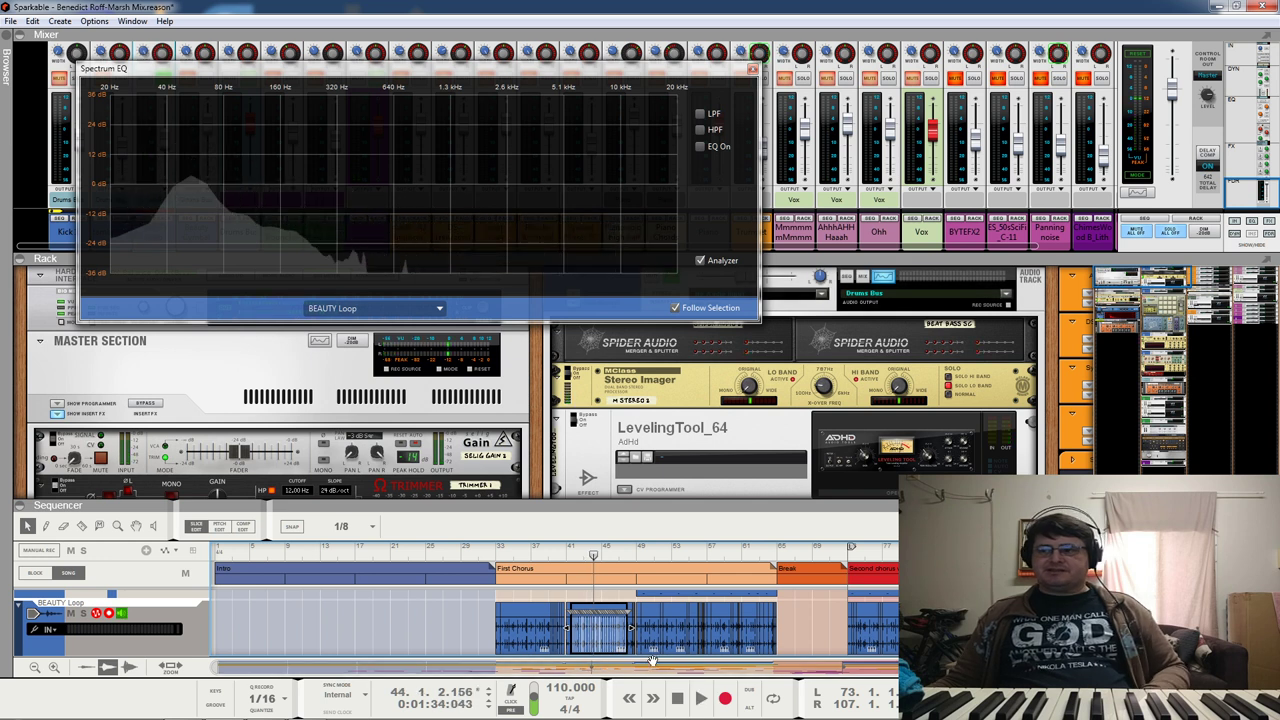
{"action": "double_click", "coordinate": [422, 593]}
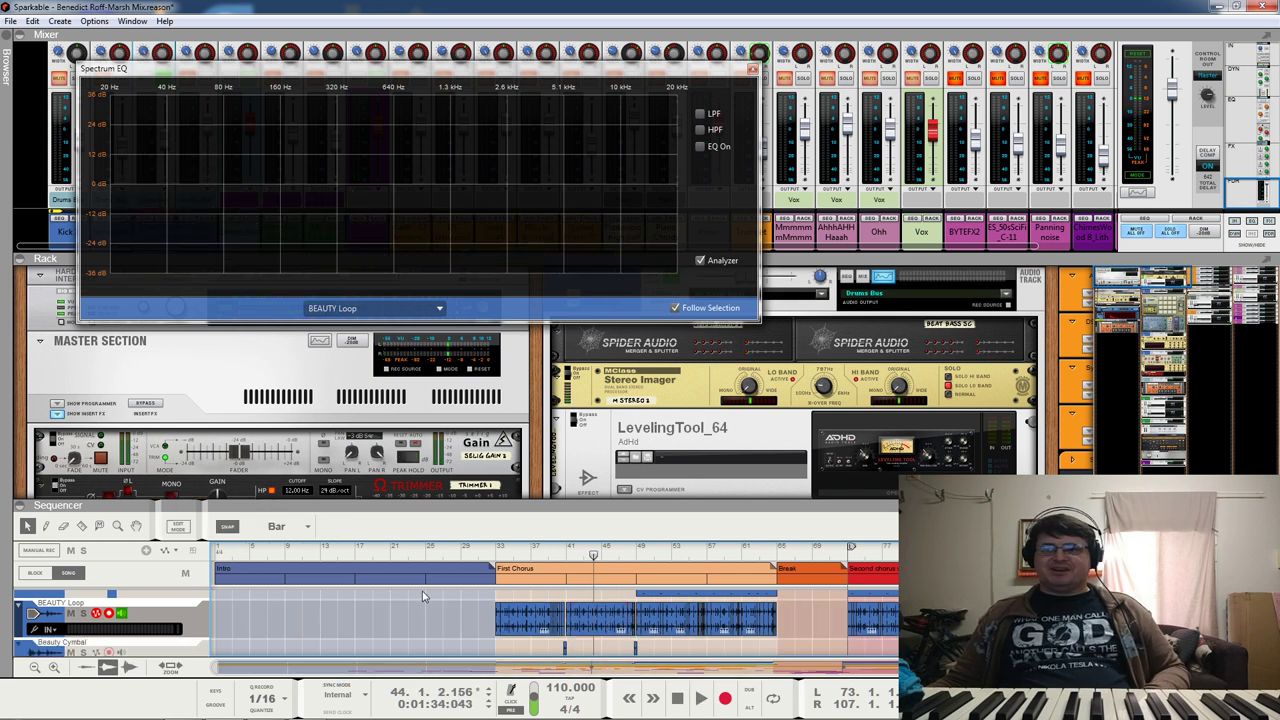
{"action": "double_click", "coordinate": [583, 621]}
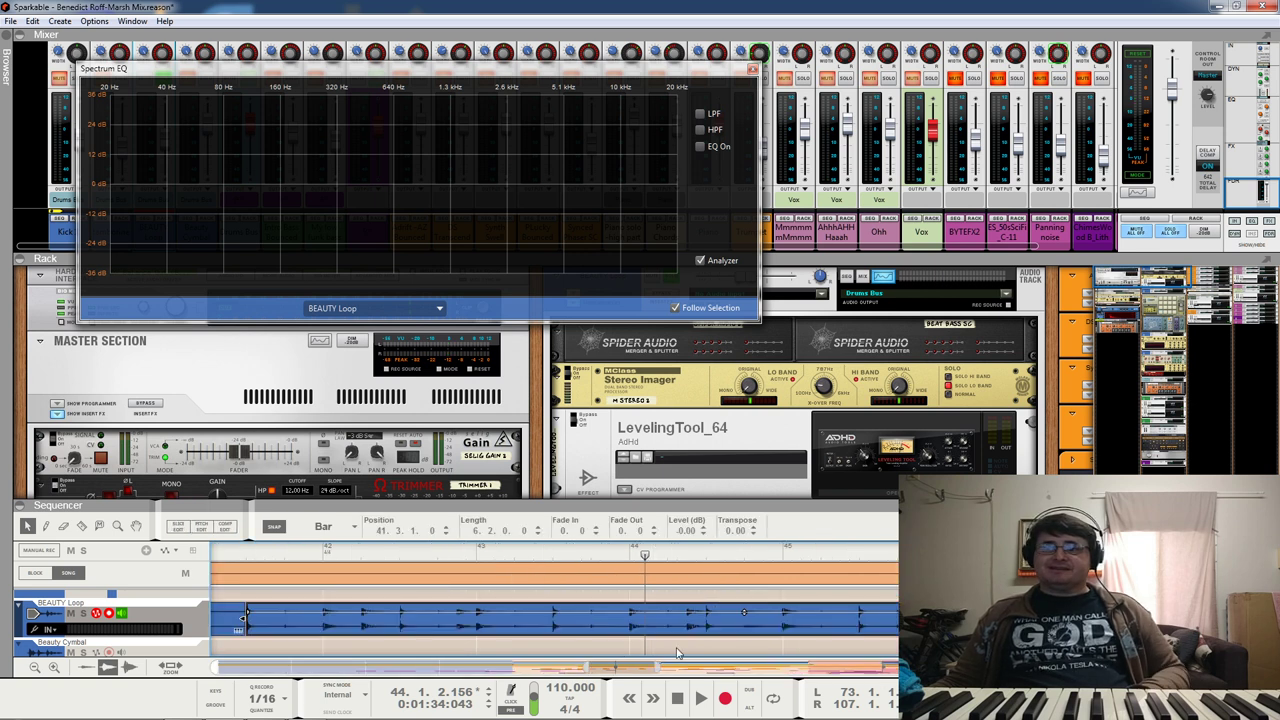
{"action": "left_click_drag", "start_coordinate": [612, 667], "coordinate": [675, 670]}
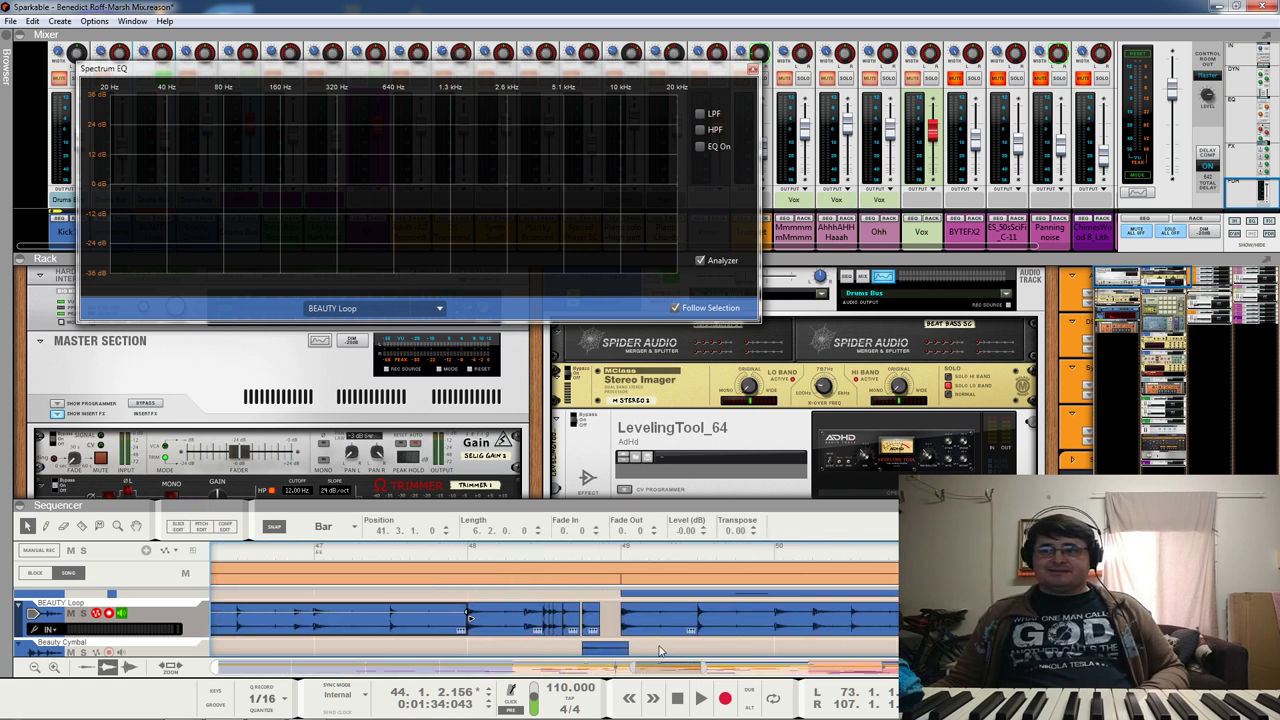
{"action": "left_click", "coordinate": [470, 556]}
{"action": "key", "text": "space"}
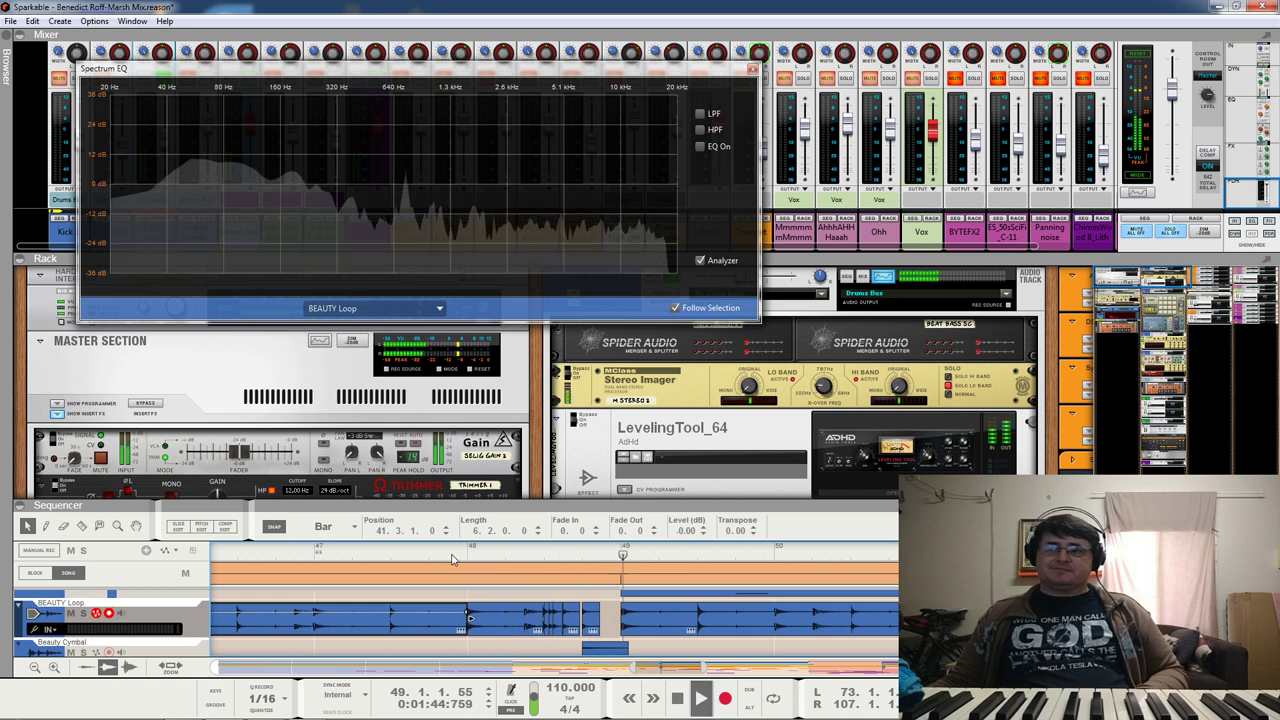
{"action": "left_click", "coordinate": [480, 556]}
{"action": "left_click", "coordinate": [312, 556]}
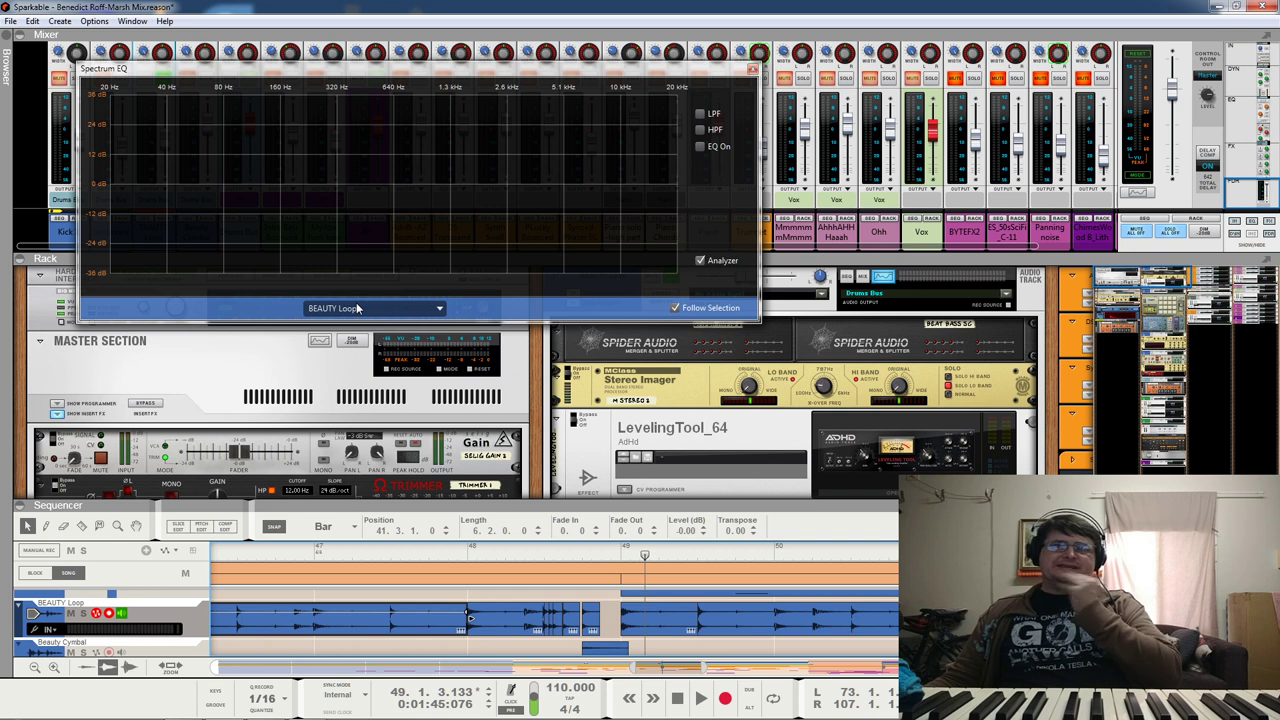
Step: Close the Spectrum EQ, flip the rack to its rear cabling, and select the MClass Stereo Imager on BEAUTY Loop
{"action": "left_click_drag", "start_coordinate": [629, 75], "coordinate": [763, 271]}
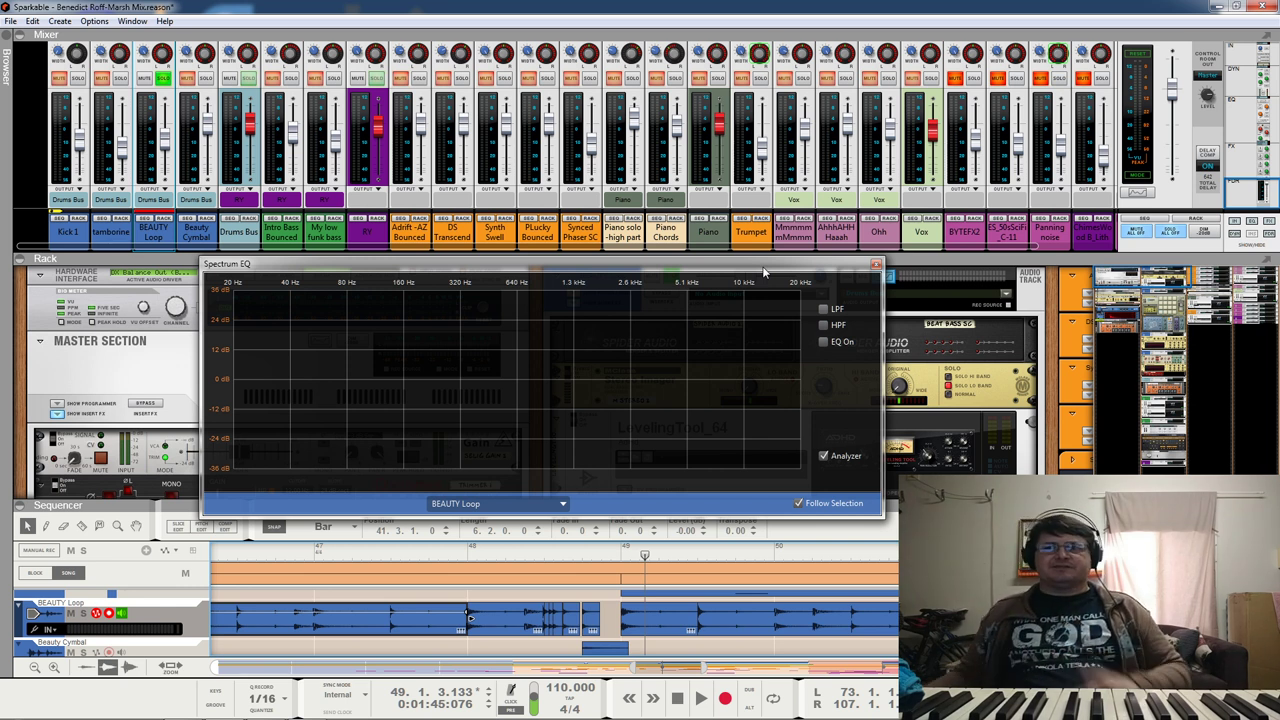
{"action": "left_click_drag", "start_coordinate": [603, 270], "coordinate": [0, 60]}
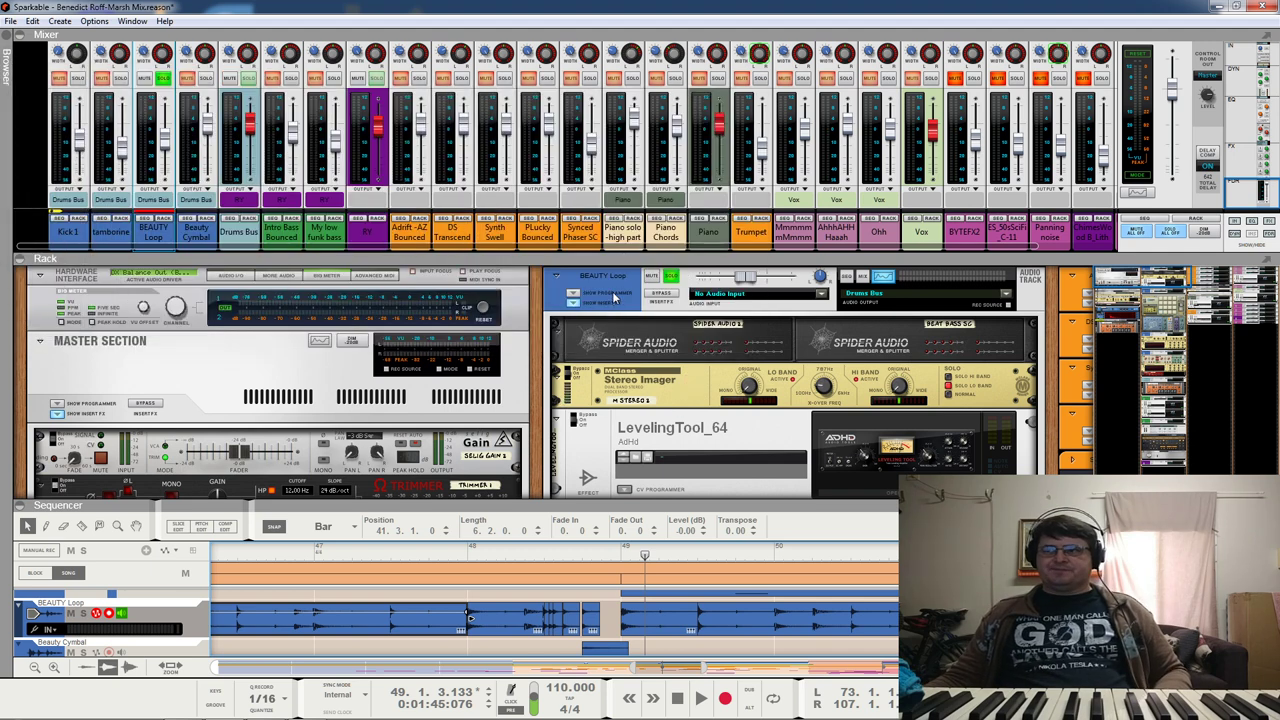
{"action": "key", "text": "Tab"}
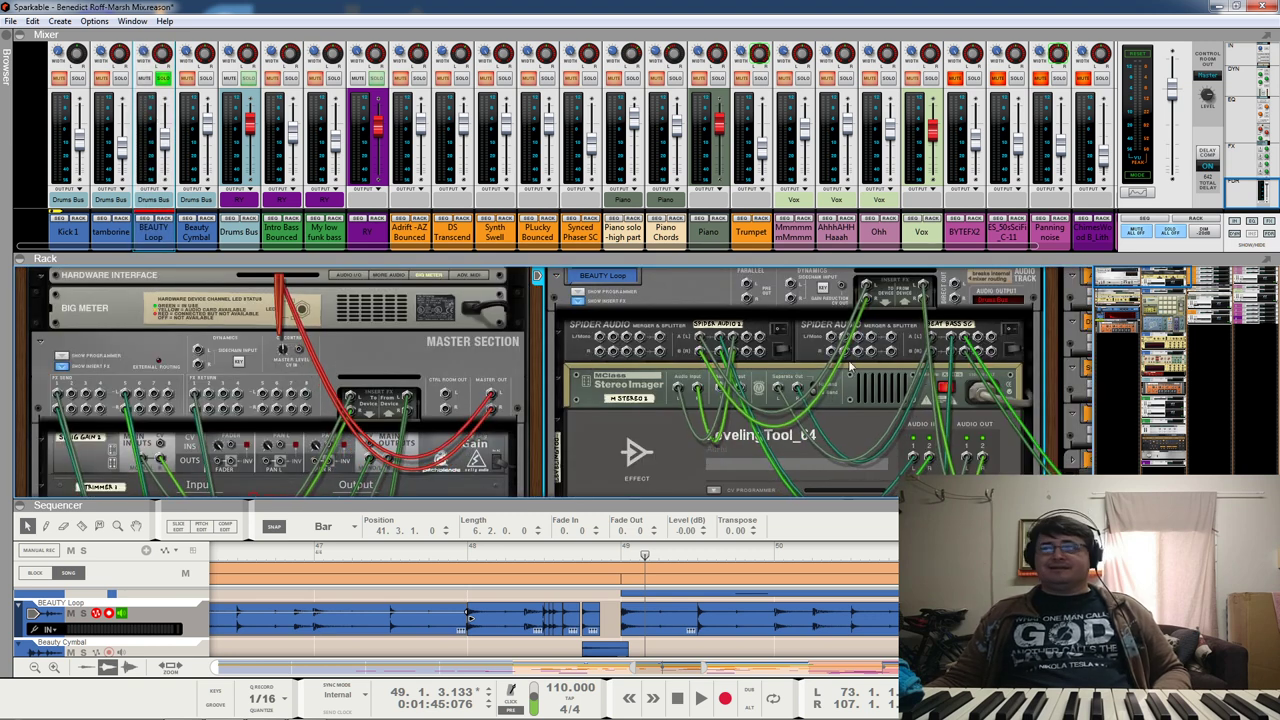
{"action": "left_click_drag", "start_coordinate": [1160, 281], "coordinate": [1204, 286]}
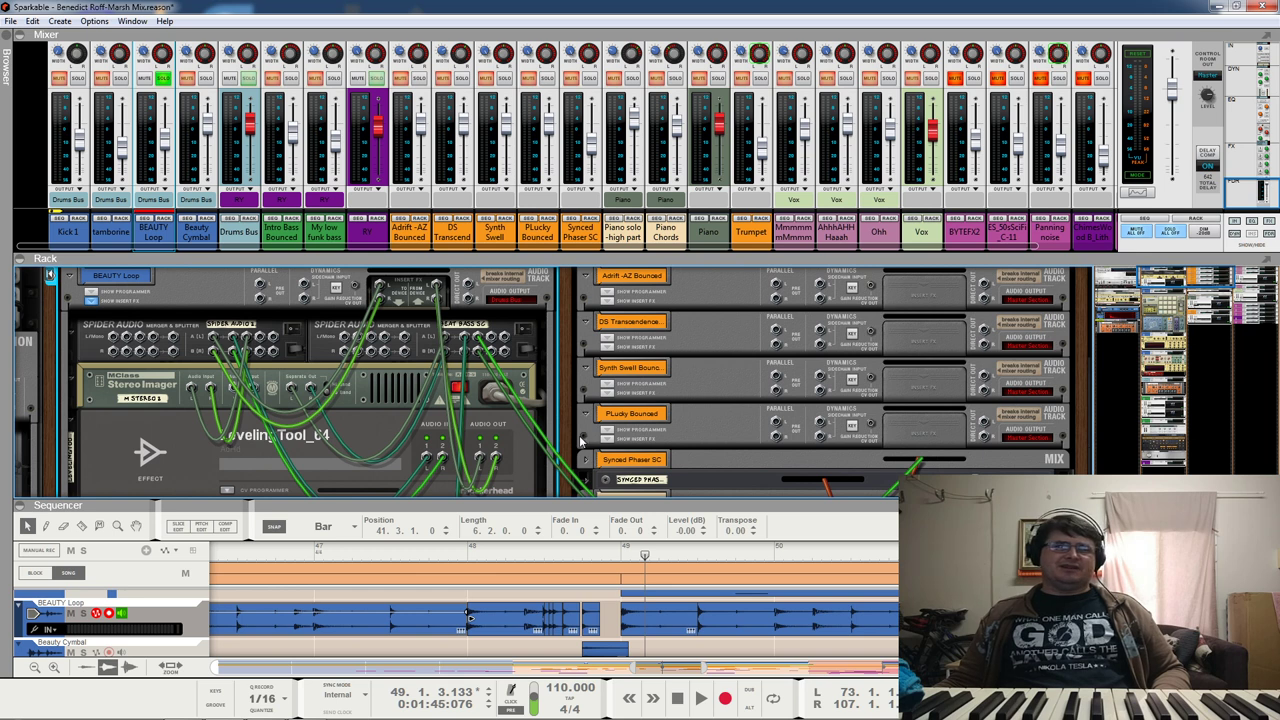
{"action": "left_click", "coordinate": [384, 390]}
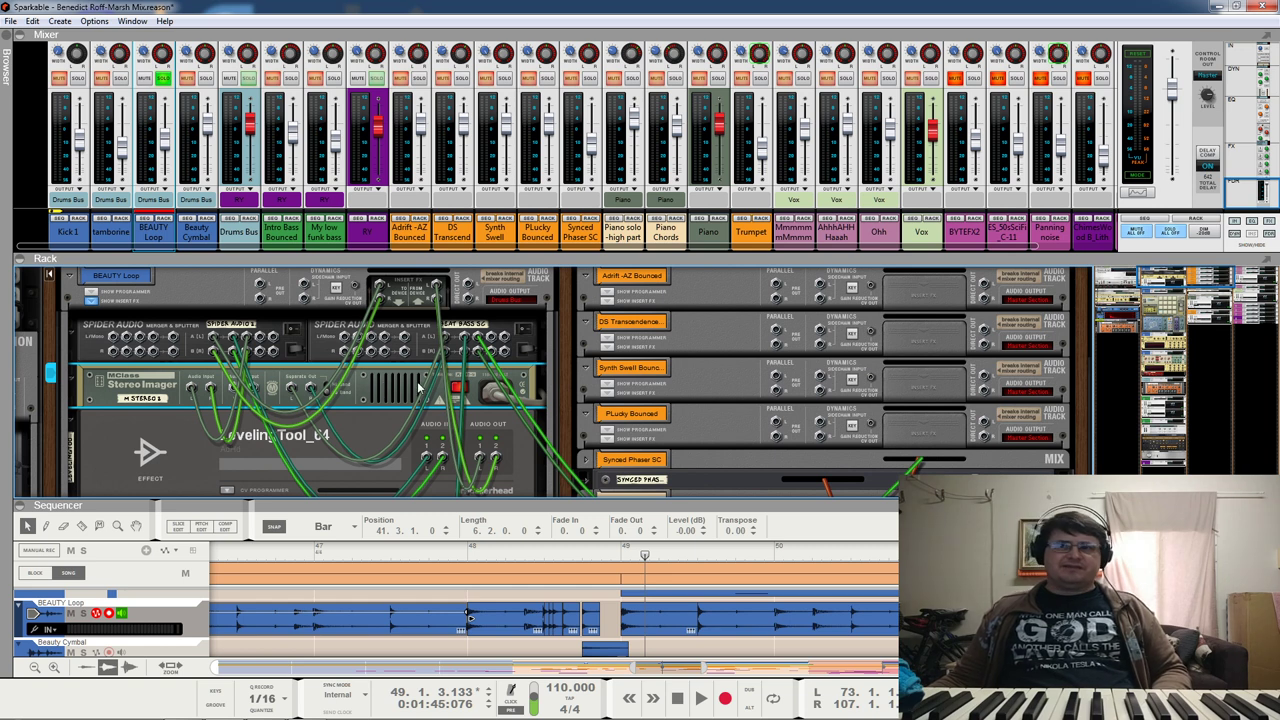
Step: Flip the rack to its front, open BEAUTY Loop's LevelingTool_64 interface, play from bar 49 and move the plug-in window off its device
{"action": "key", "text": "Tab"}
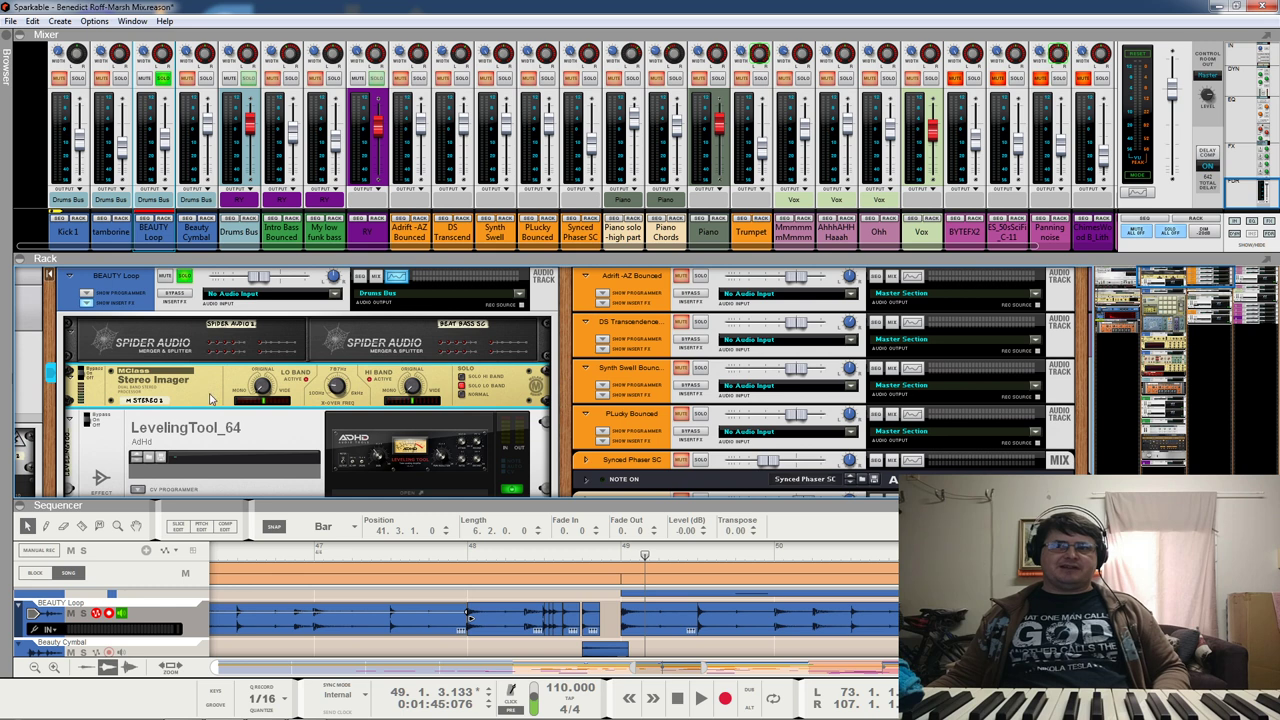
{"action": "scroll", "coordinate": [208, 398], "scroll_direction": "down", "scroll_amount": 1}
{"action": "left_click", "coordinate": [380, 413]}
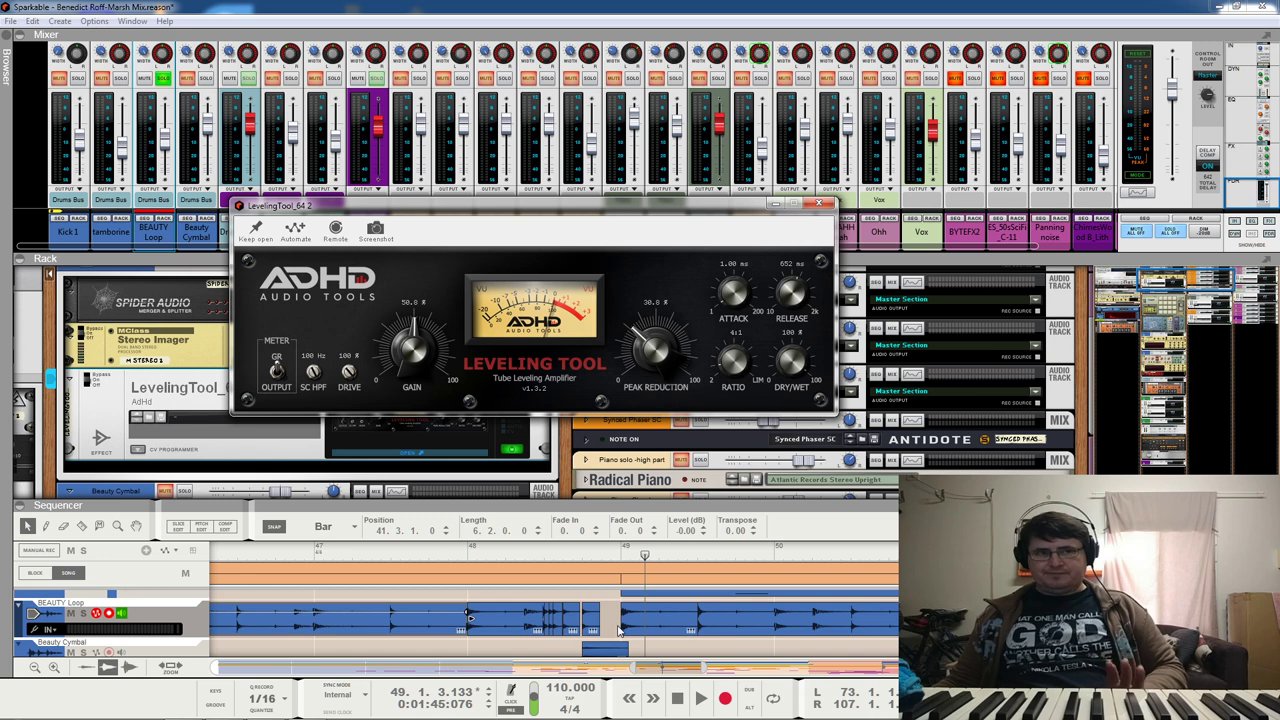
{"action": "left_click", "coordinate": [621, 557]}
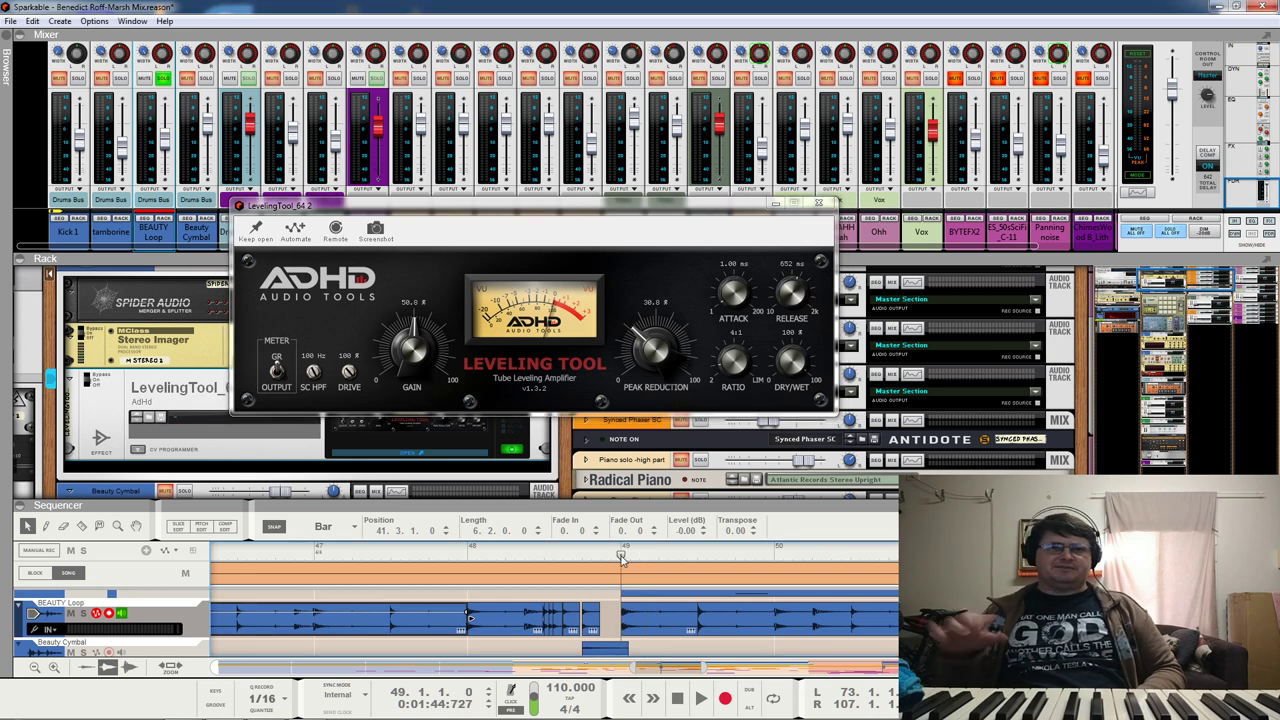
{"action": "key", "text": "space"}
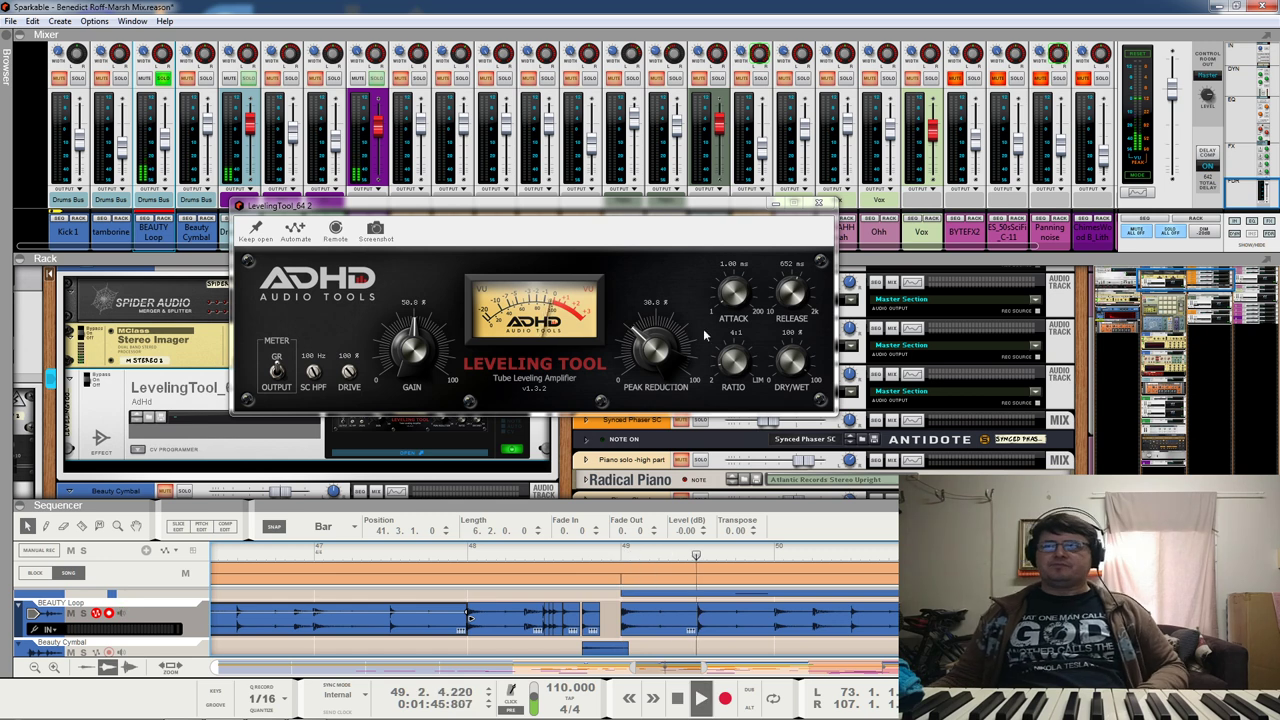
{"action": "left_click_drag", "start_coordinate": [498, 205], "coordinate": [865, 264]}
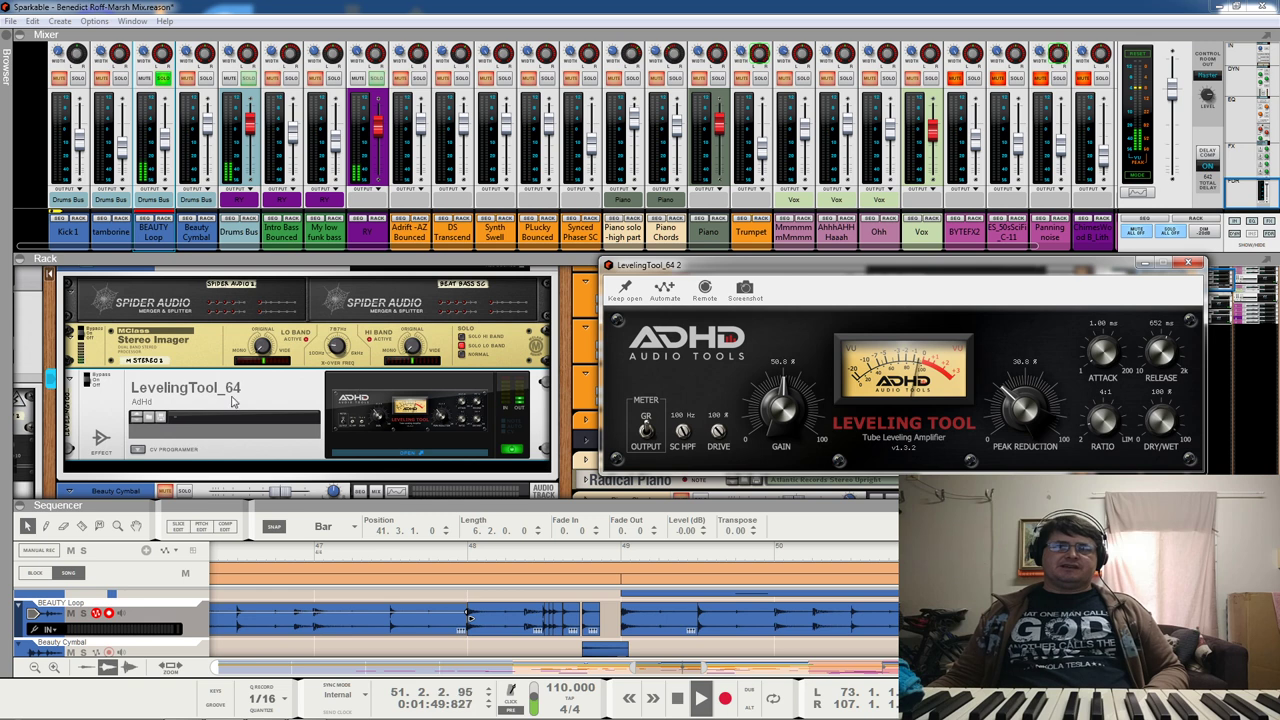
Step: Keep the LevelingTool window open and switch the device off and on during playback to compare its effect on BEAUTY Loop
{"action": "left_click", "coordinate": [407, 557]}
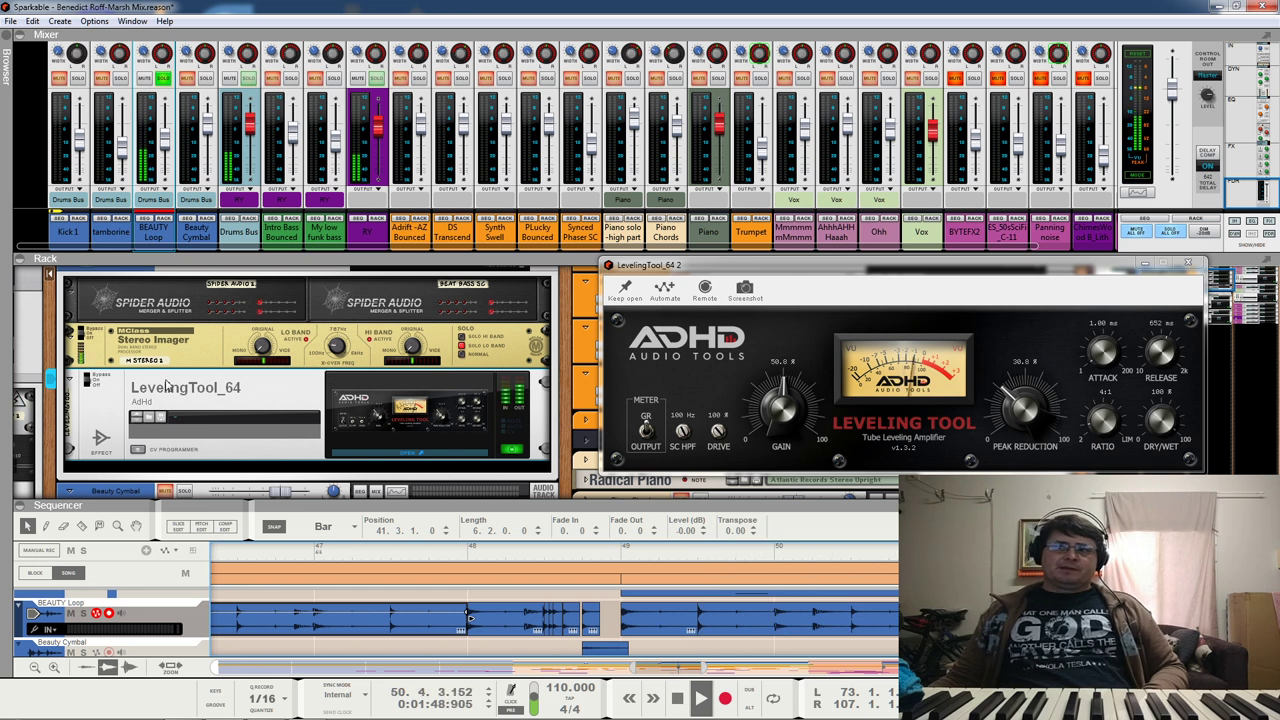
{"action": "left_click", "coordinate": [92, 379]}
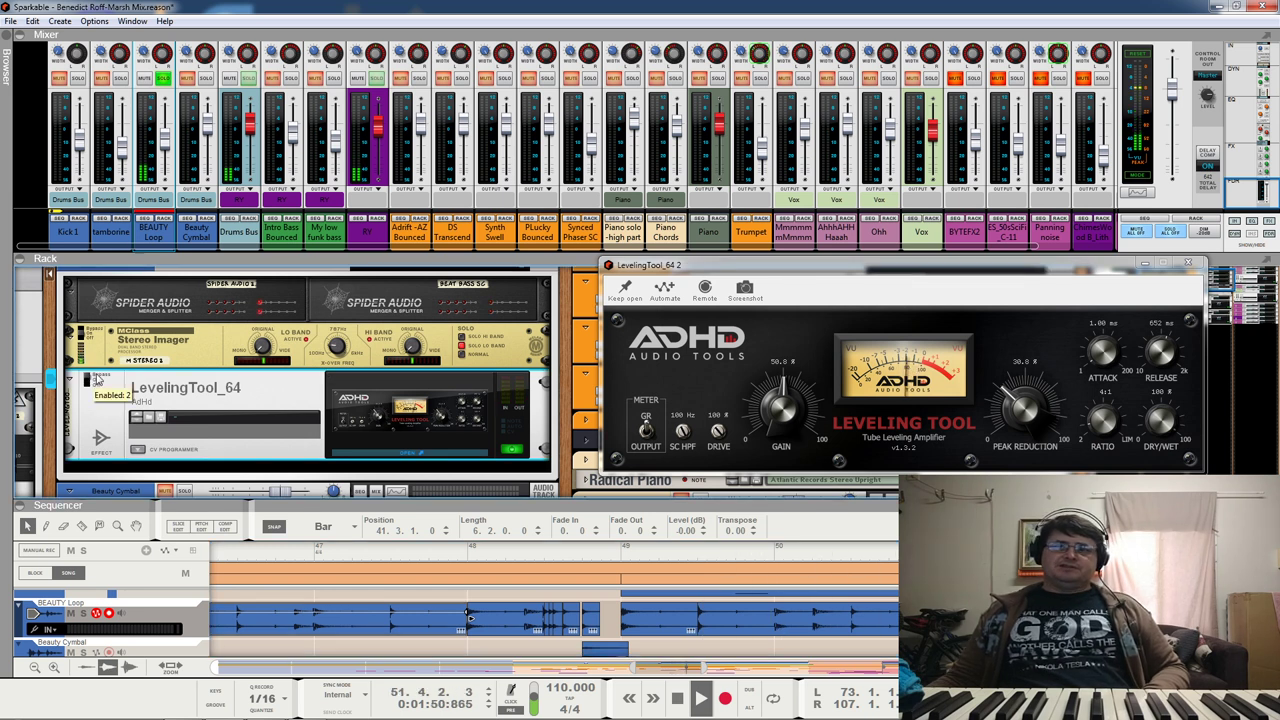
{"action": "left_click", "coordinate": [601, 372]}
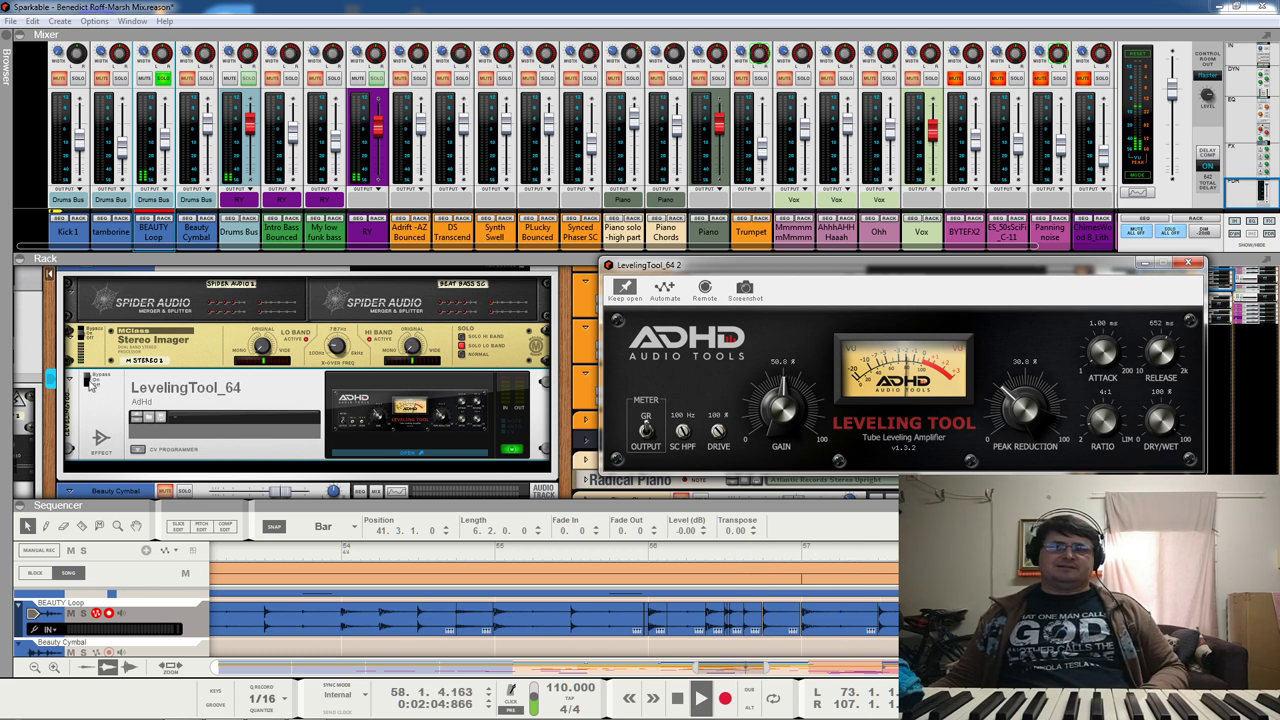
{"action": "left_click", "coordinate": [91, 386]}
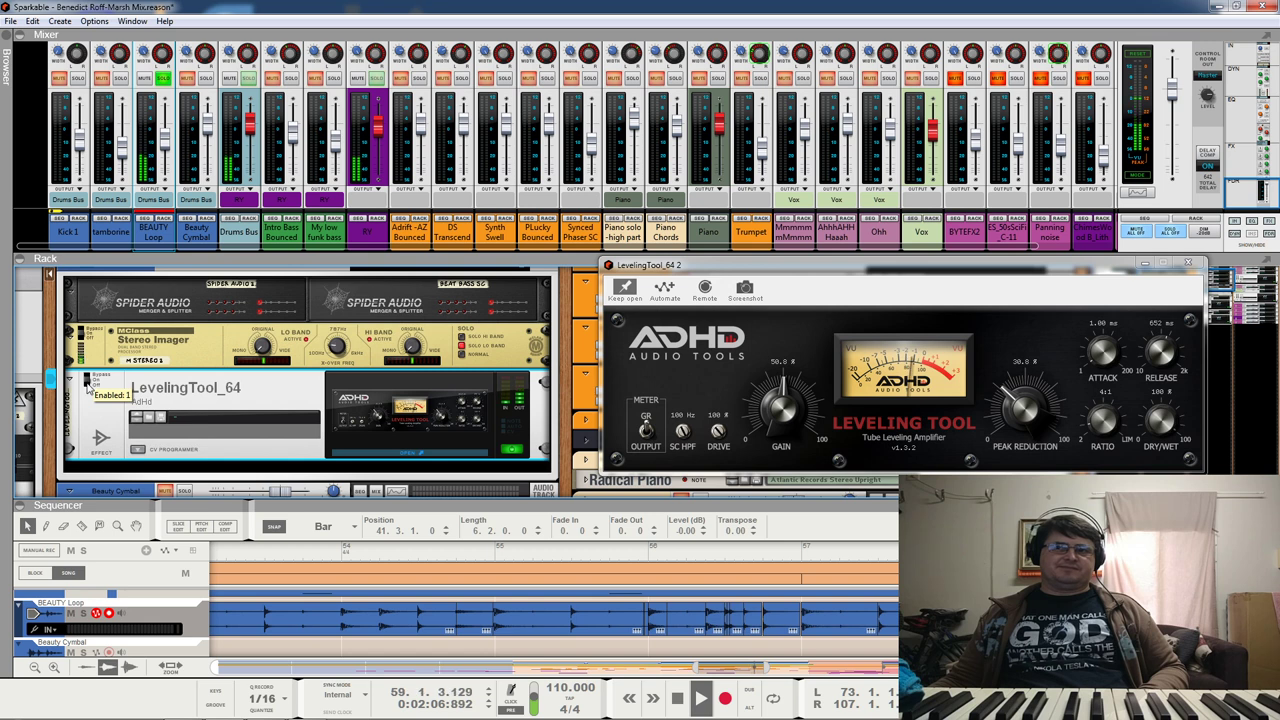
{"action": "left_click_drag", "start_coordinate": [883, 273], "coordinate": [420, 285]}
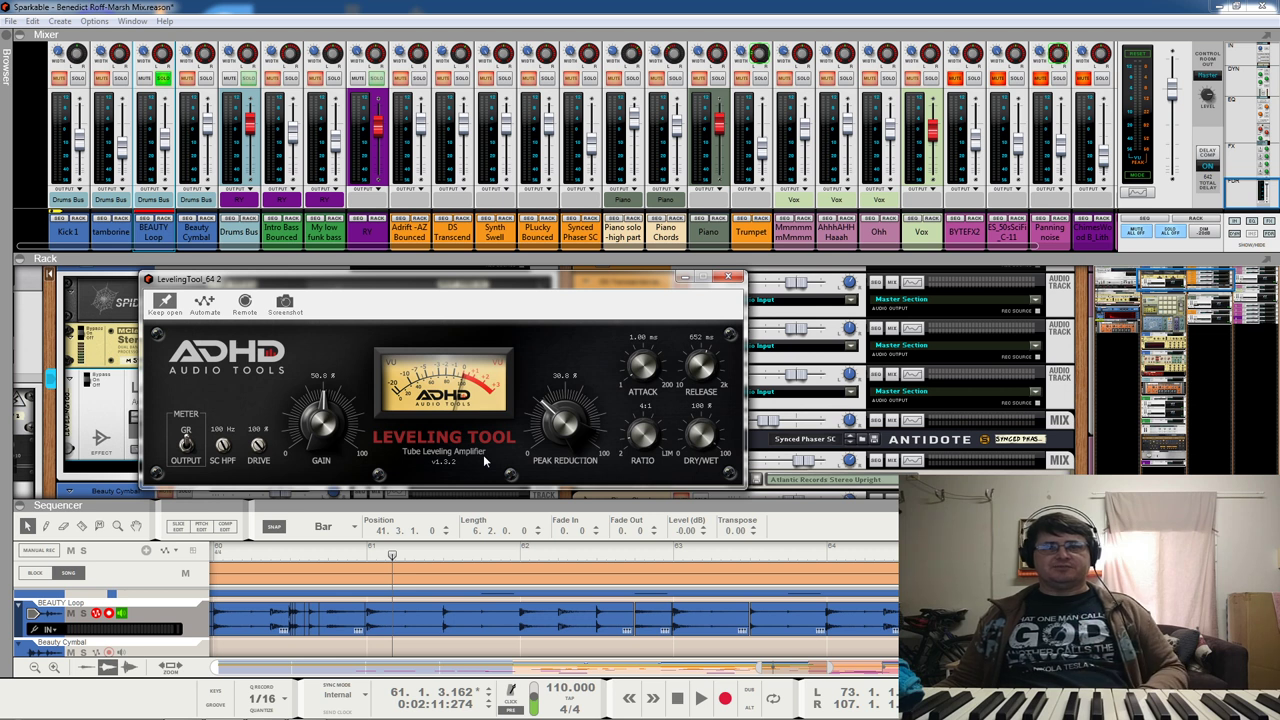
Step: Audition the BEAUTY Loop passage from bar 61 while watching the LevelingTool meter
{"action": "key", "text": "space"}
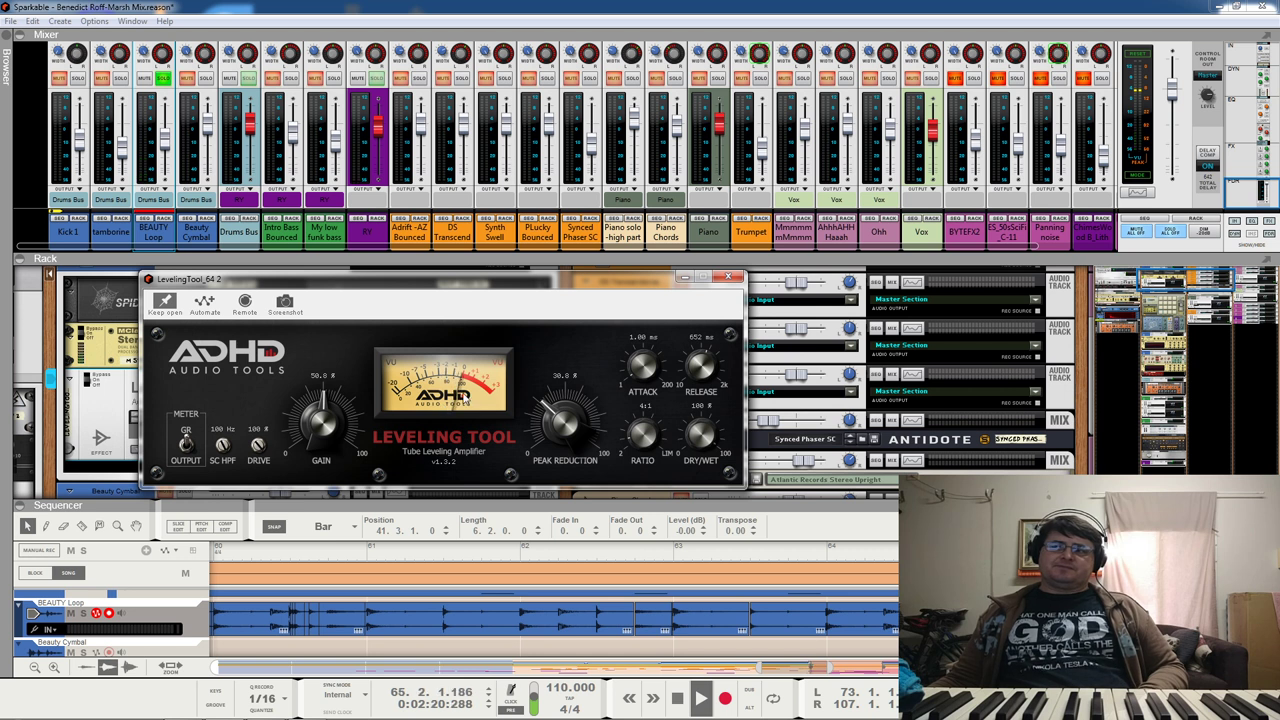
{"action": "left_click_drag", "start_coordinate": [680, 548], "coordinate": [220, 570]}
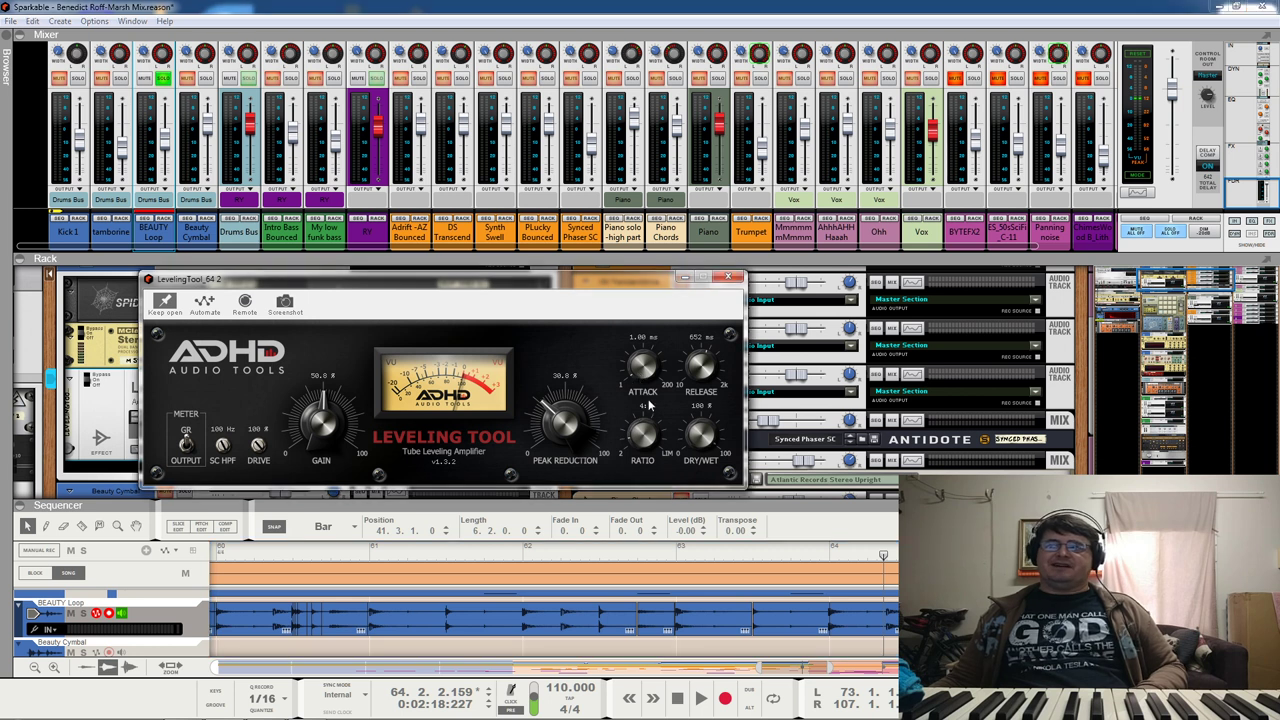
{"action": "key", "text": "space"}
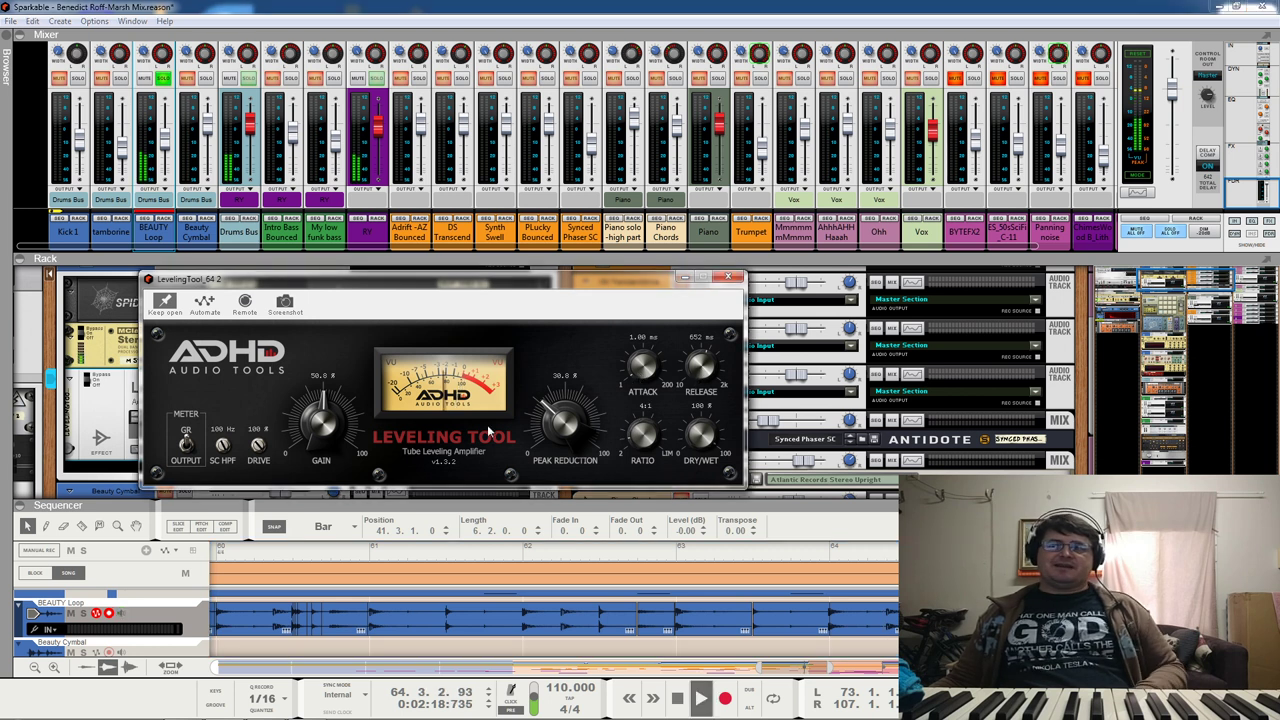
{"action": "key", "text": "space"}
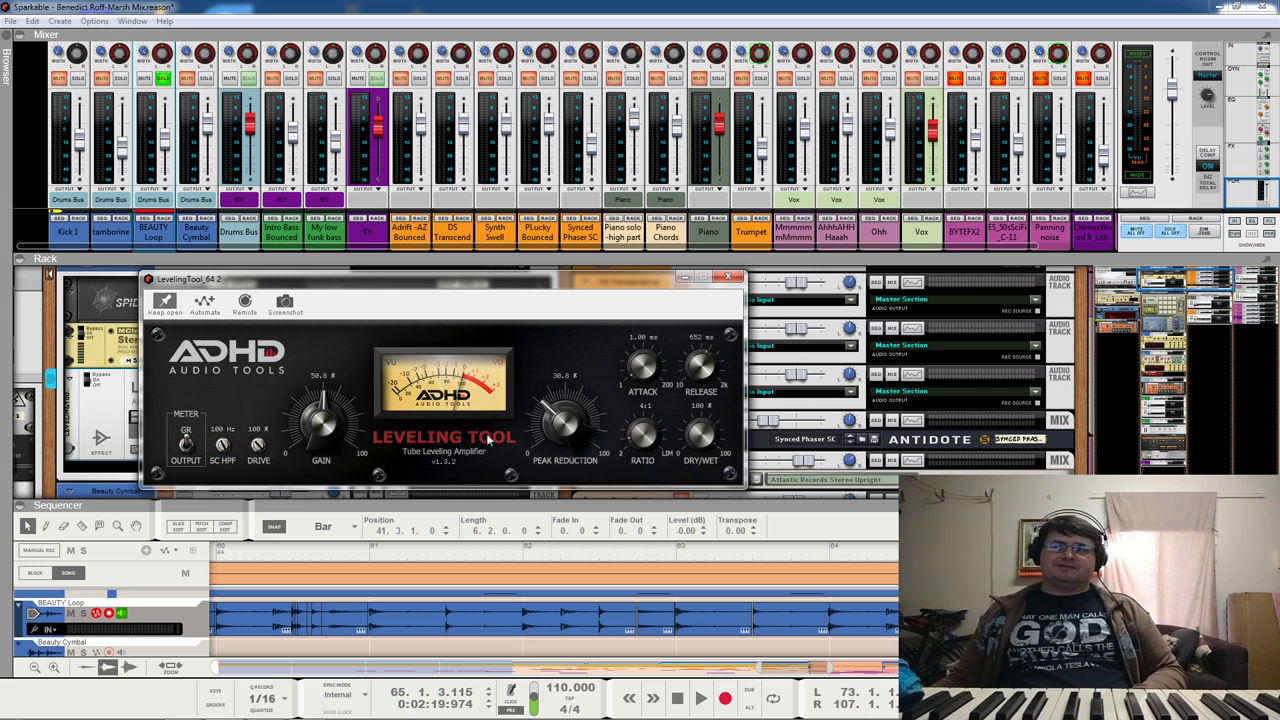
{"action": "left_click", "coordinate": [376, 550]}
{"action": "key", "text": "space"}
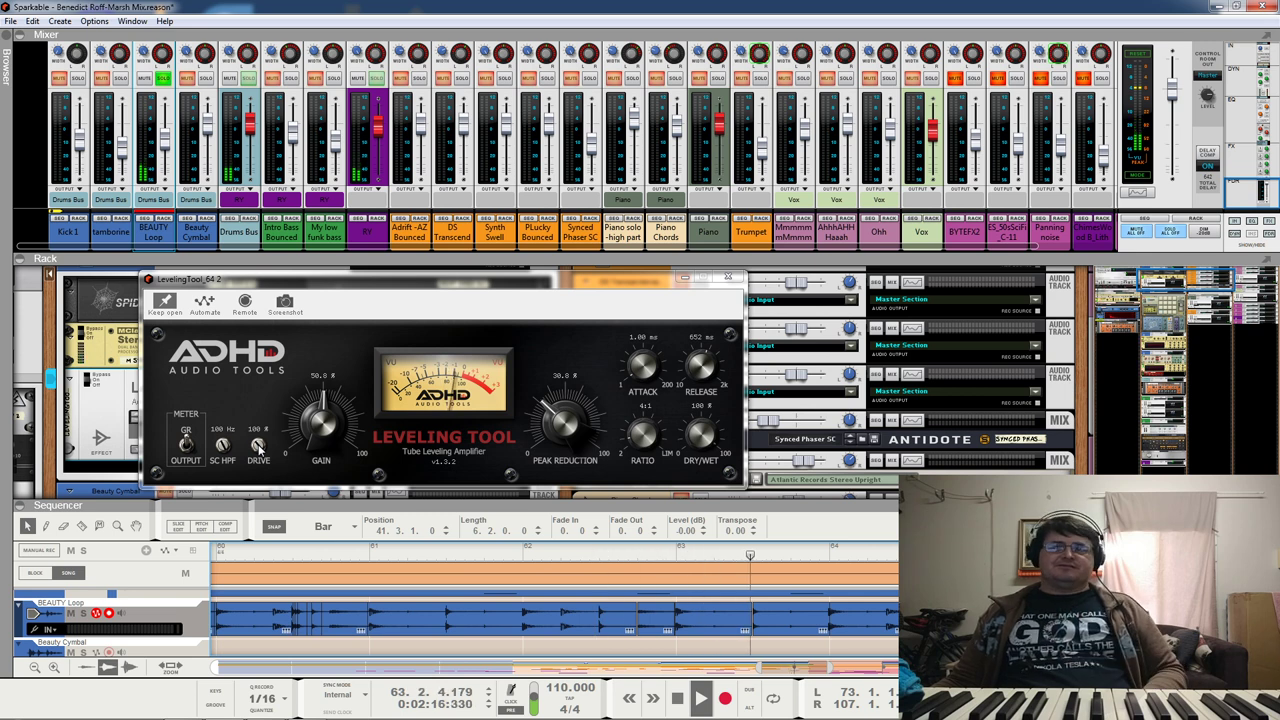
Step: Close the LevelingTool window, zoom the sequencer out to the song sections, and play from the start of the First Chorus
{"action": "left_click", "coordinate": [726, 278]}
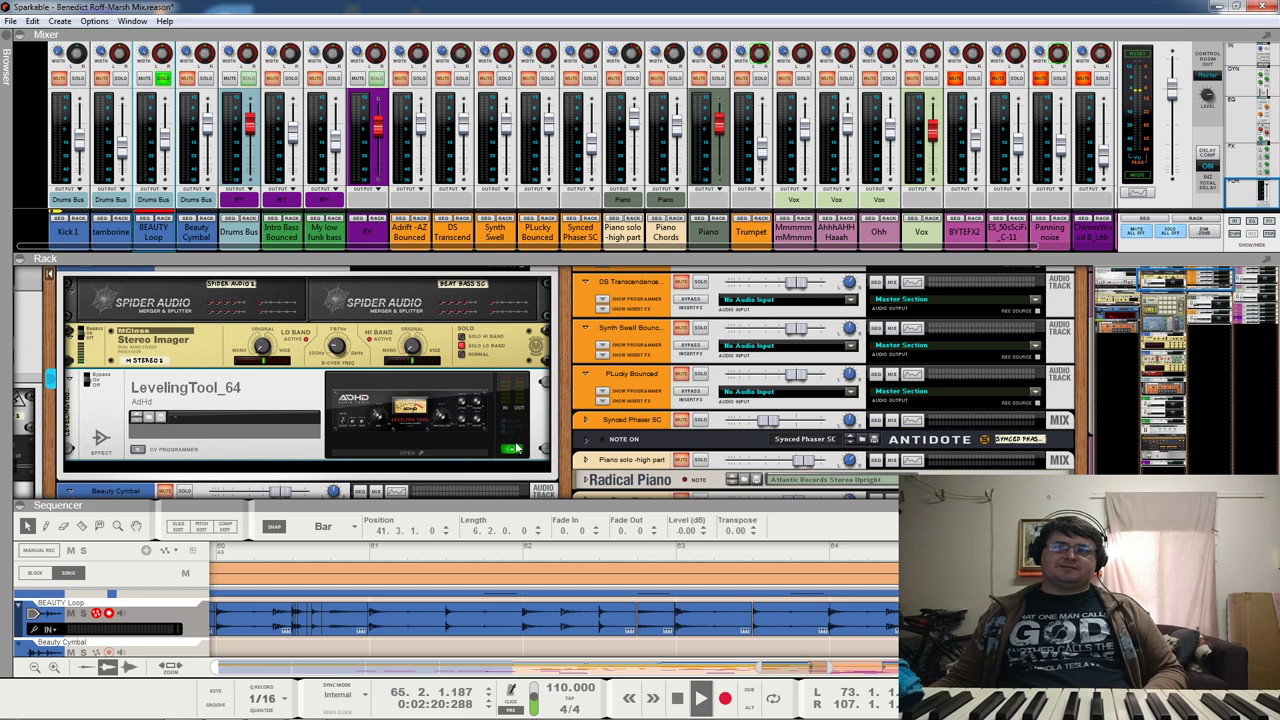
{"action": "mouse_move", "coordinate": [272, 550]}
{"action": "left_mouse_down"}
{"action": "mouse_move", "coordinate": [216, 552]}
{"action": "mouse_move", "coordinate": [232, 553]}
{"action": "left_mouse_up"}
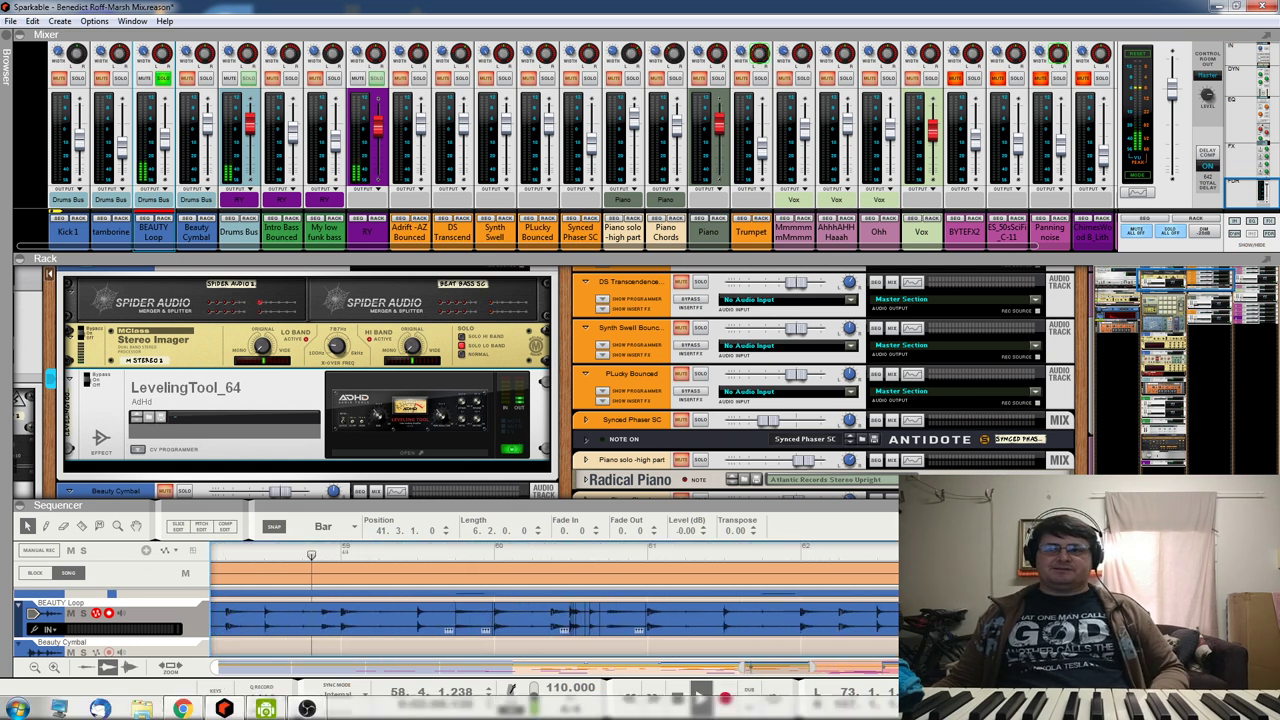
{"action": "key", "text": "Escape"}
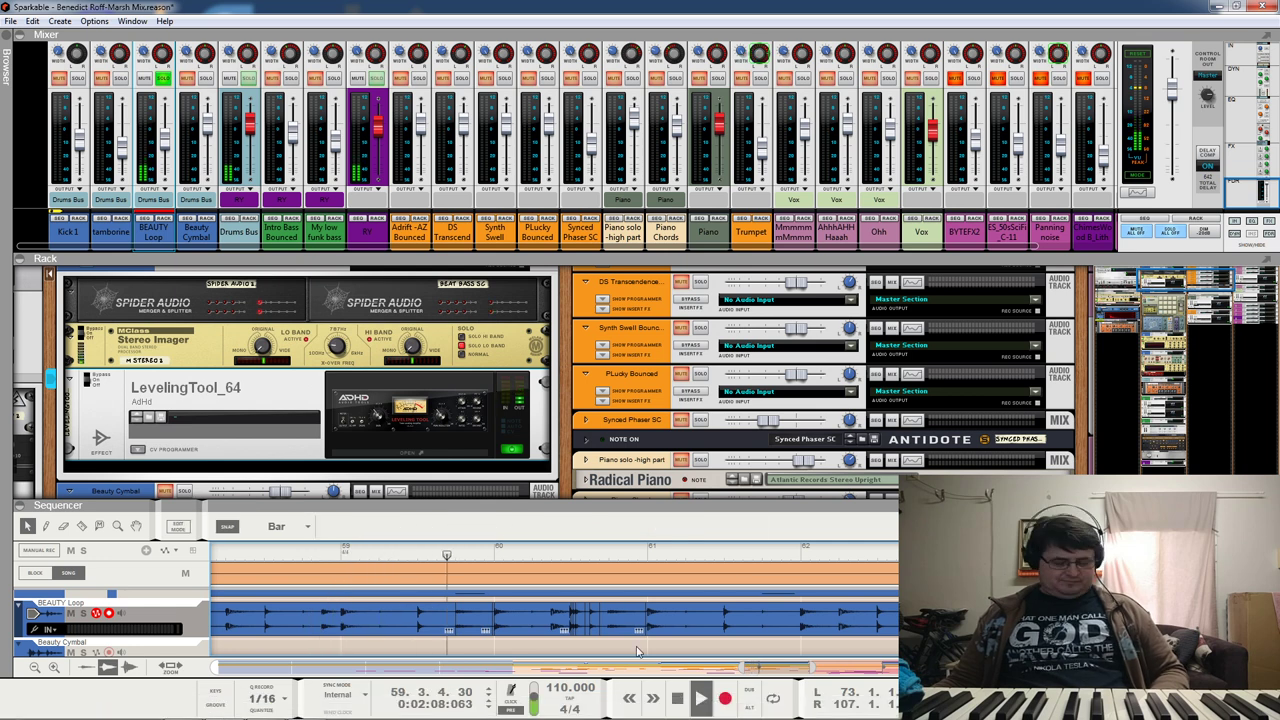
{"action": "scroll", "coordinate": [727, 665], "scroll_direction": "down", "scroll_amount": 5}
{"action": "left_click", "coordinate": [498, 550]}
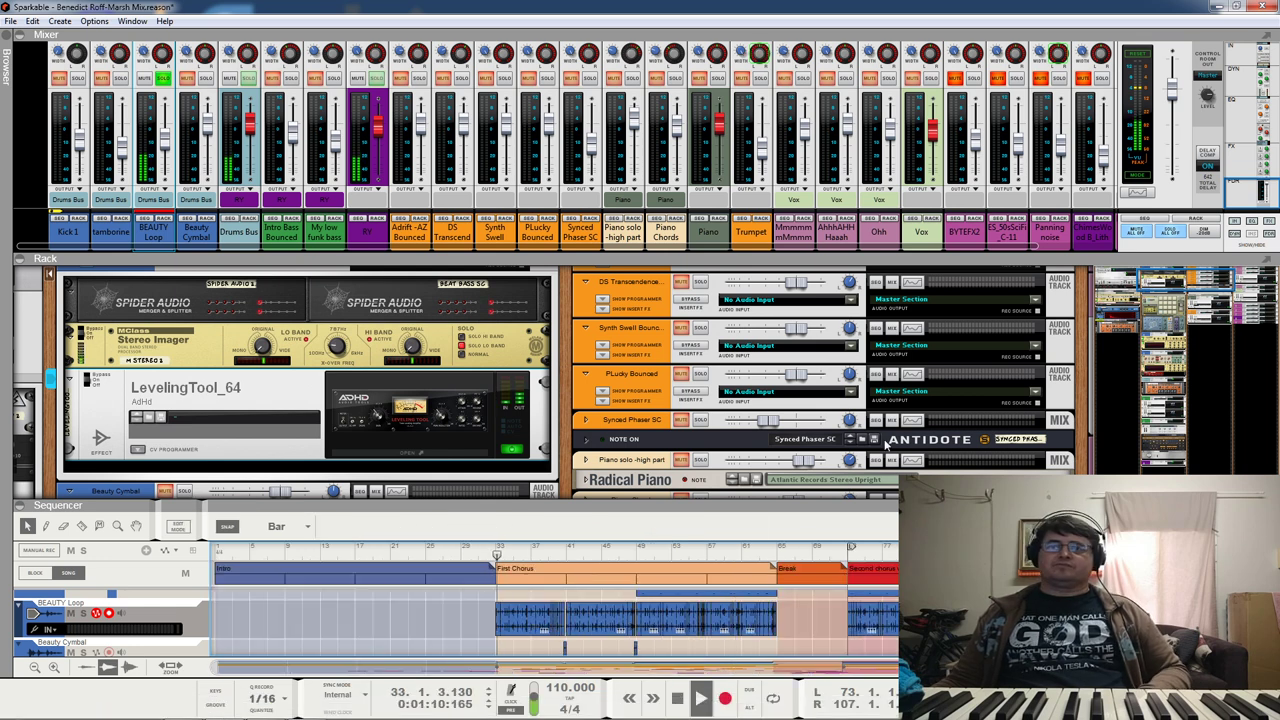
Step: Replay BEAUTY Loop in the First Chorus from bar 39 and again from bar 33
{"action": "left_click", "coordinate": [513, 455]}
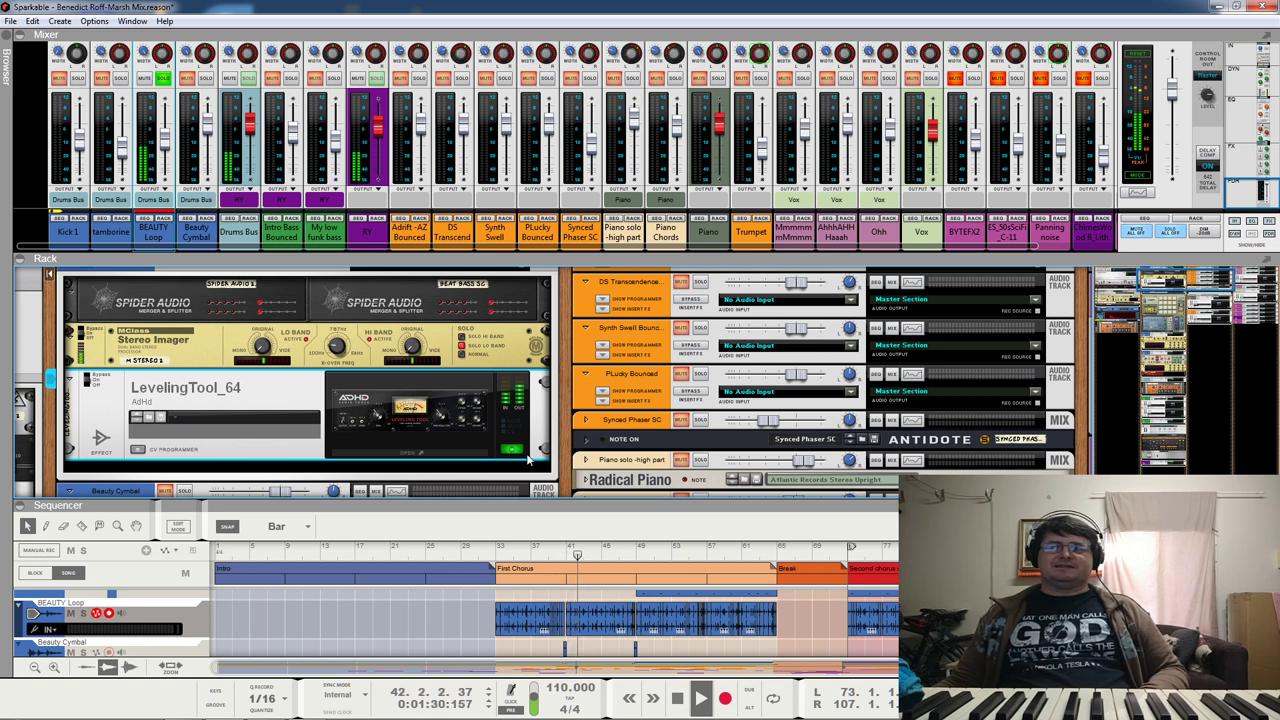
{"action": "left_click", "coordinate": [557, 557]}
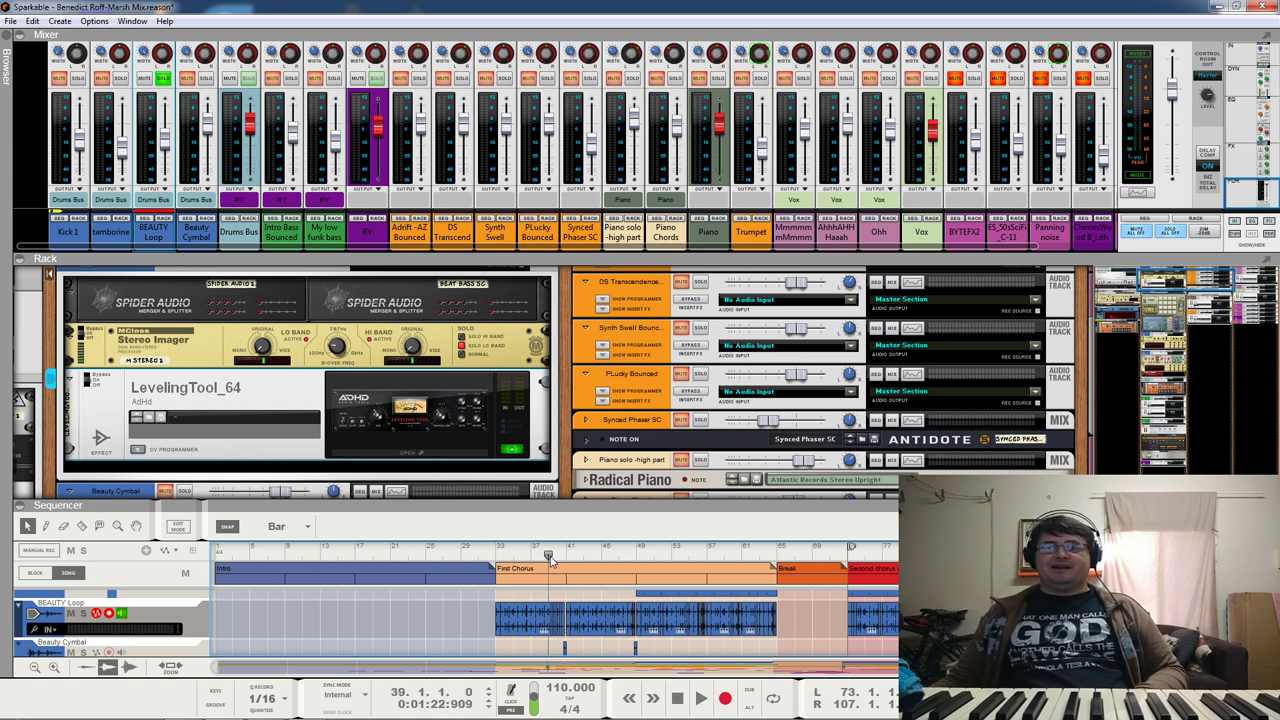
{"action": "key", "text": "space"}
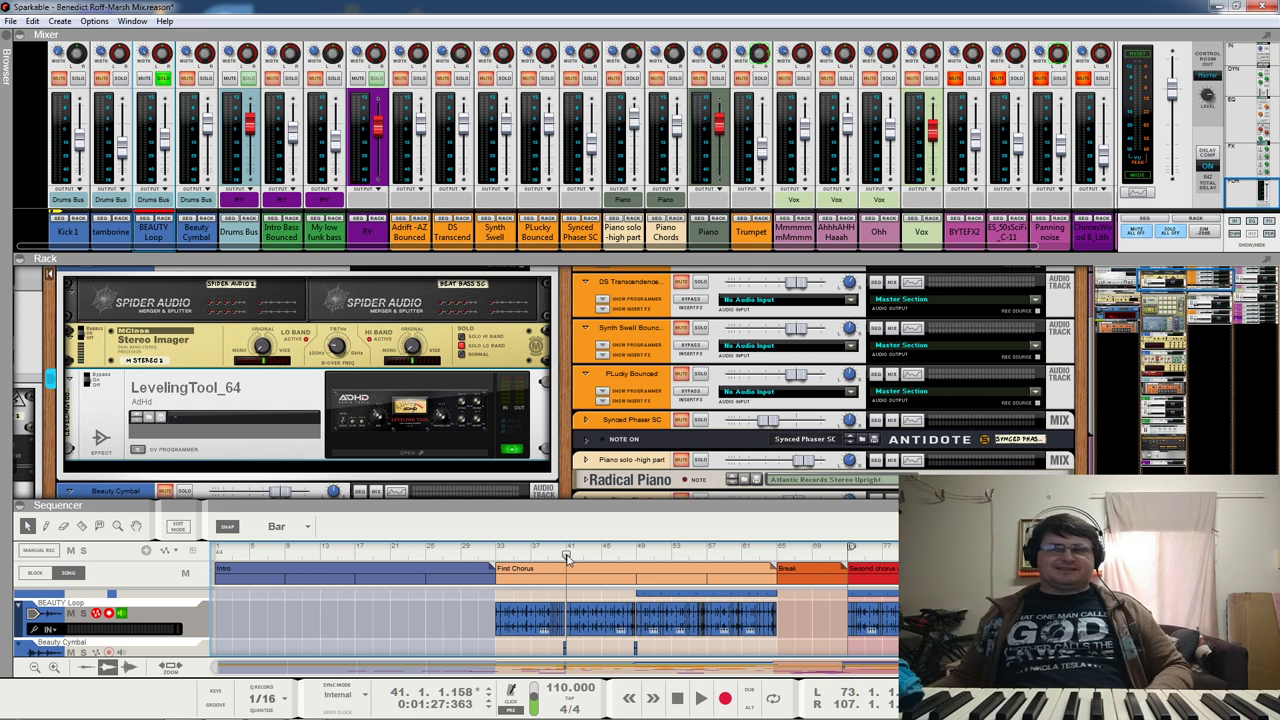
{"action": "left_click", "coordinate": [540, 555]}
{"action": "left_click", "coordinate": [496, 556]}
{"action": "key", "text": "space"}
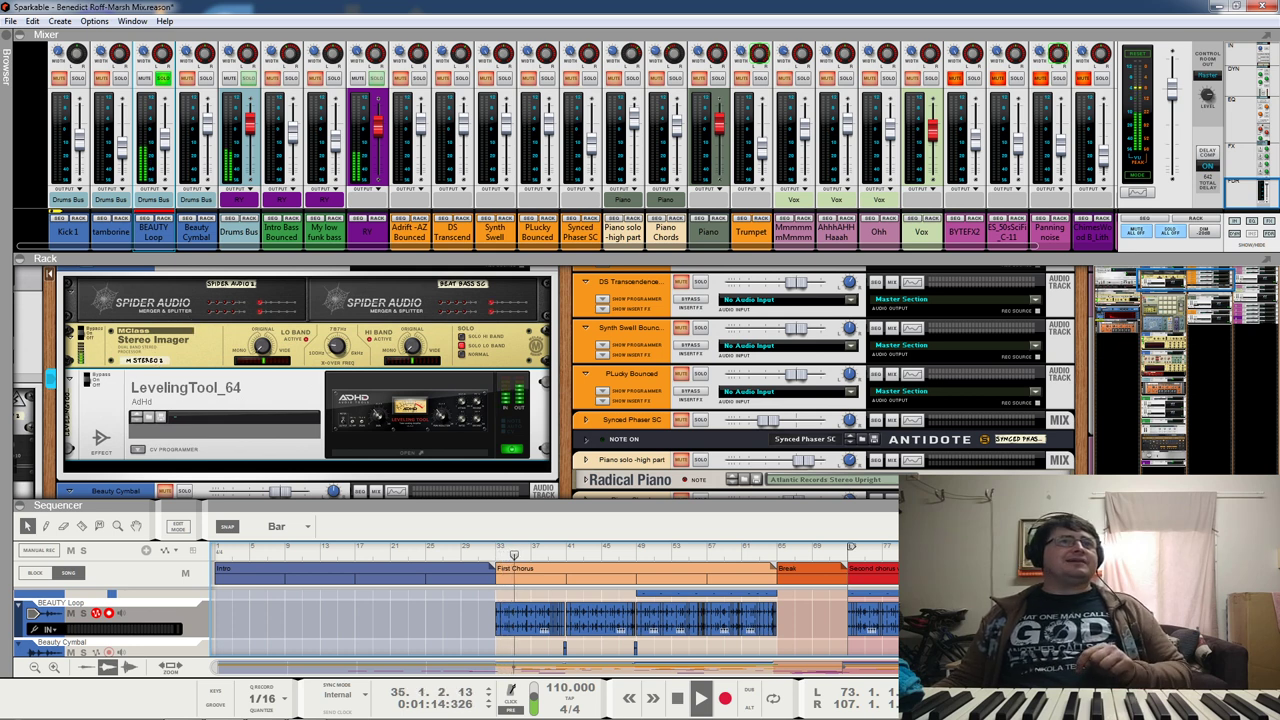
Step: Examine BEAUTY Loop's frequency content in the Spectrum EQ during playback and close the analyzer
{"action": "key", "text": "F2"}
{"action": "left_click_drag", "start_coordinate": [665, 122], "coordinate": [642, 83]}
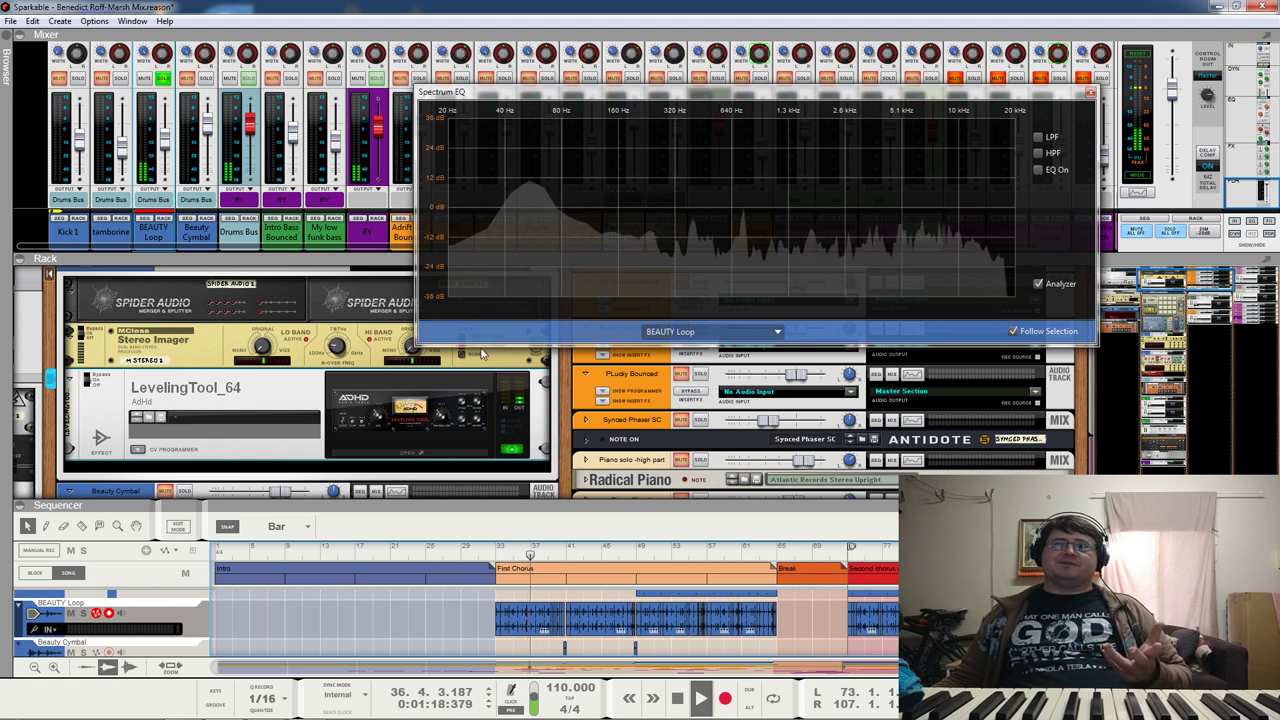
{"action": "left_click", "coordinate": [1090, 93]}
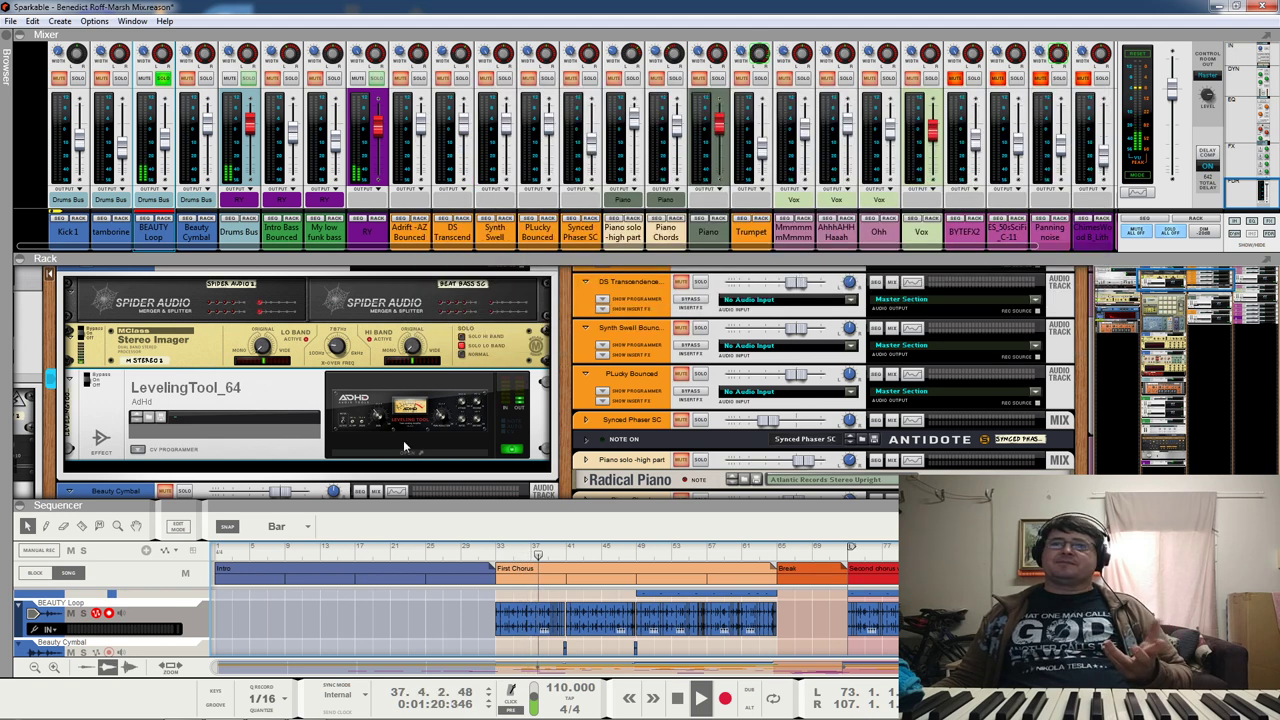
Step: Enable BEAUTY Loop's FX1 send to the long reverb and play the First Chorus onward from bar 41
{"action": "scroll", "coordinate": [162, 124], "scroll_direction": "up", "scroll_amount": 6}
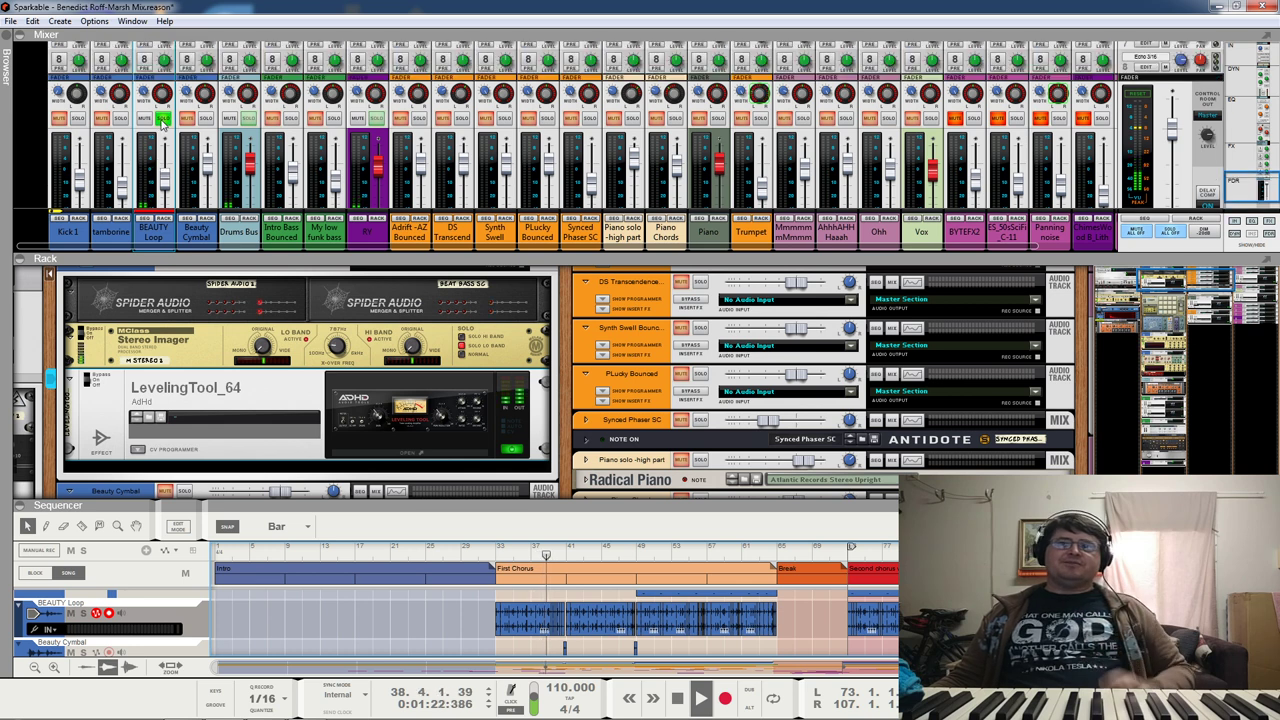
{"action": "scroll", "coordinate": [162, 124], "scroll_direction": "up", "scroll_amount": 3}
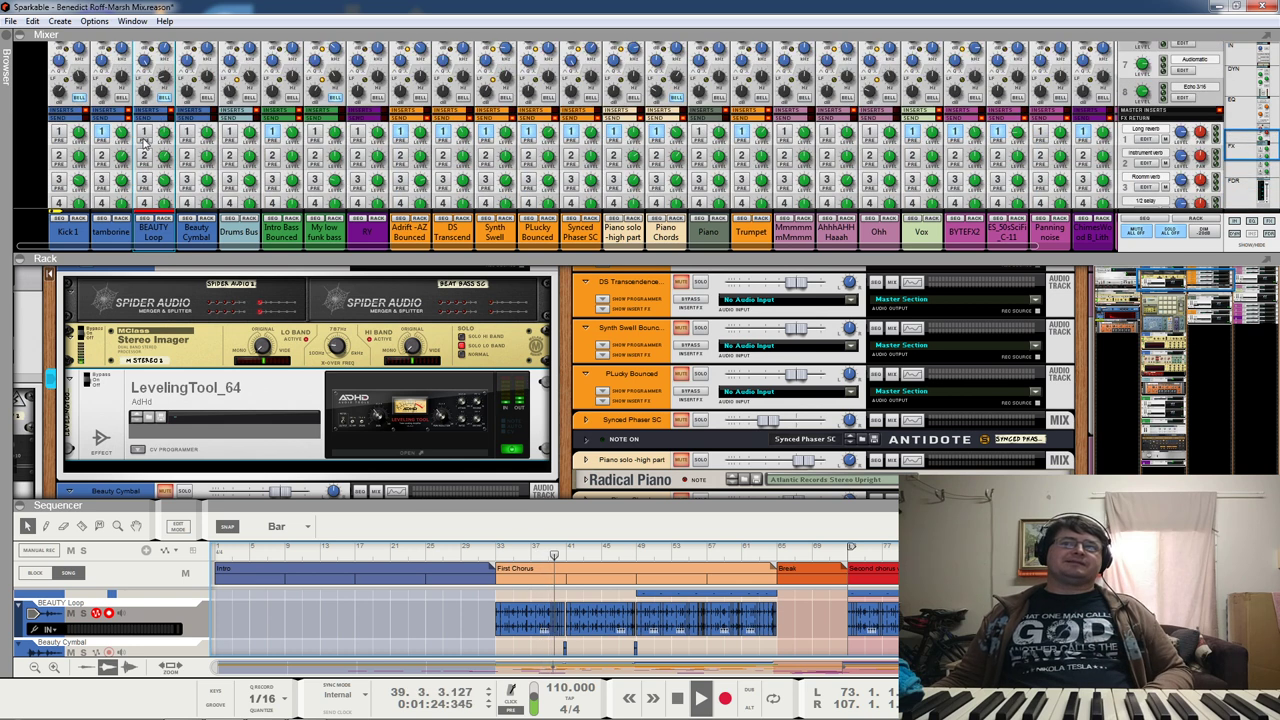
{"action": "scroll", "coordinate": [145, 133], "scroll_direction": "down", "scroll_amount": 3}
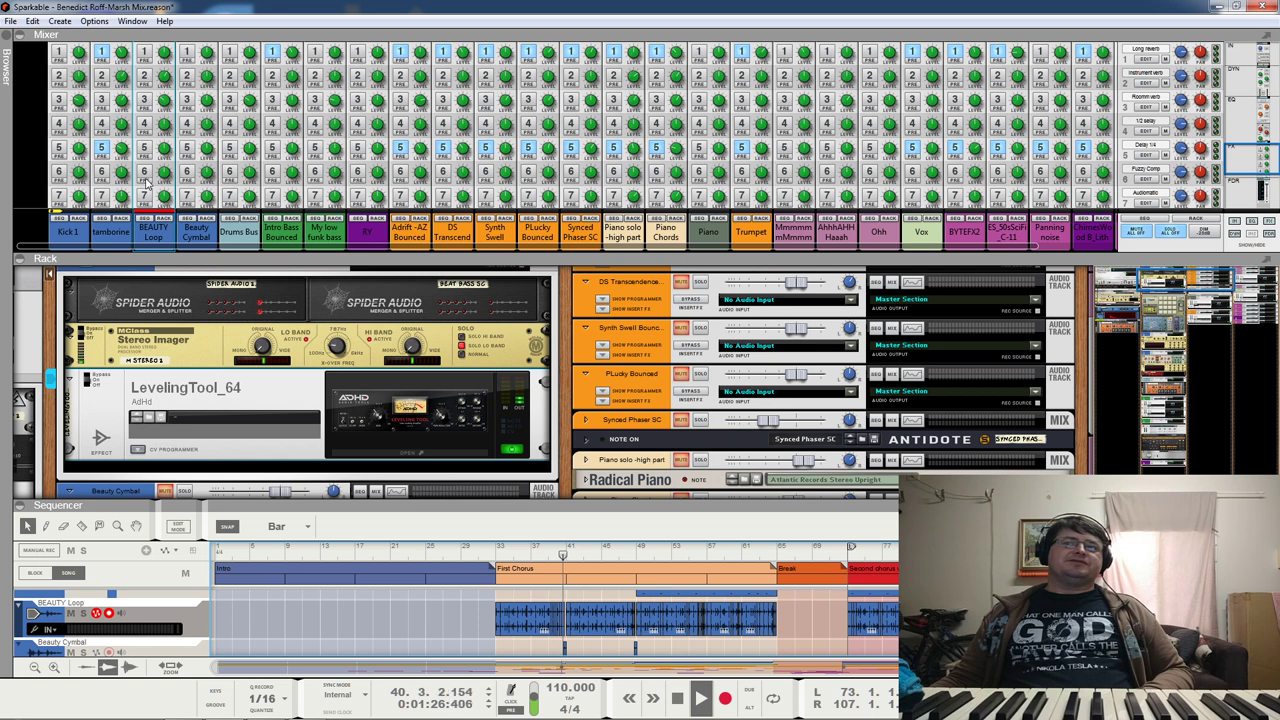
{"action": "key", "text": "space"}
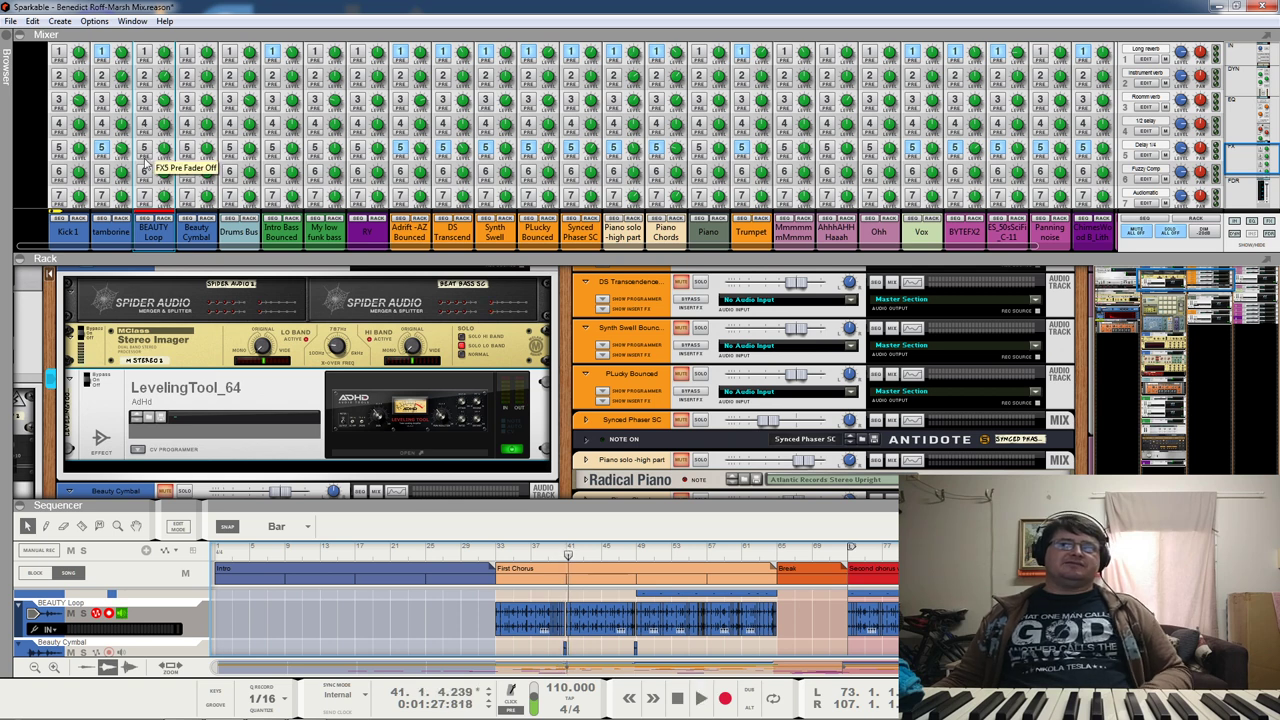
{"action": "scroll", "coordinate": [143, 170], "scroll_direction": "up", "scroll_amount": 1}
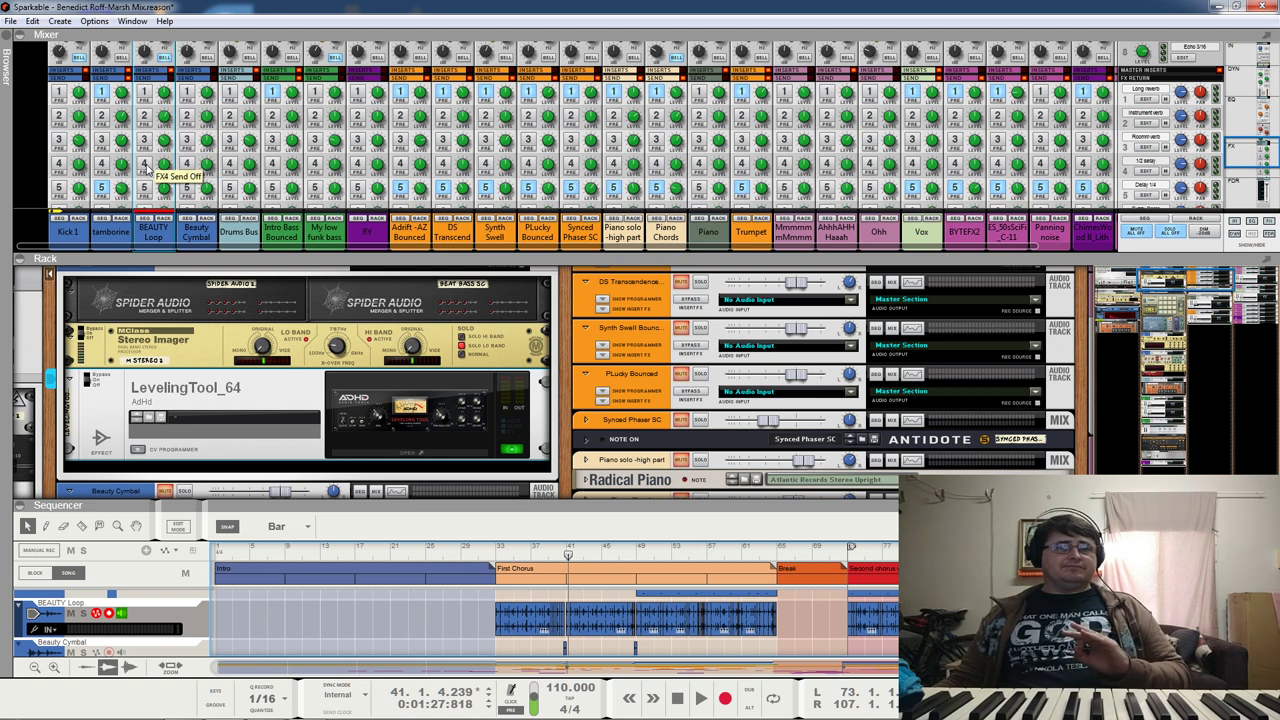
{"action": "left_click", "coordinate": [144, 93]}
{"action": "key", "text": "space"}
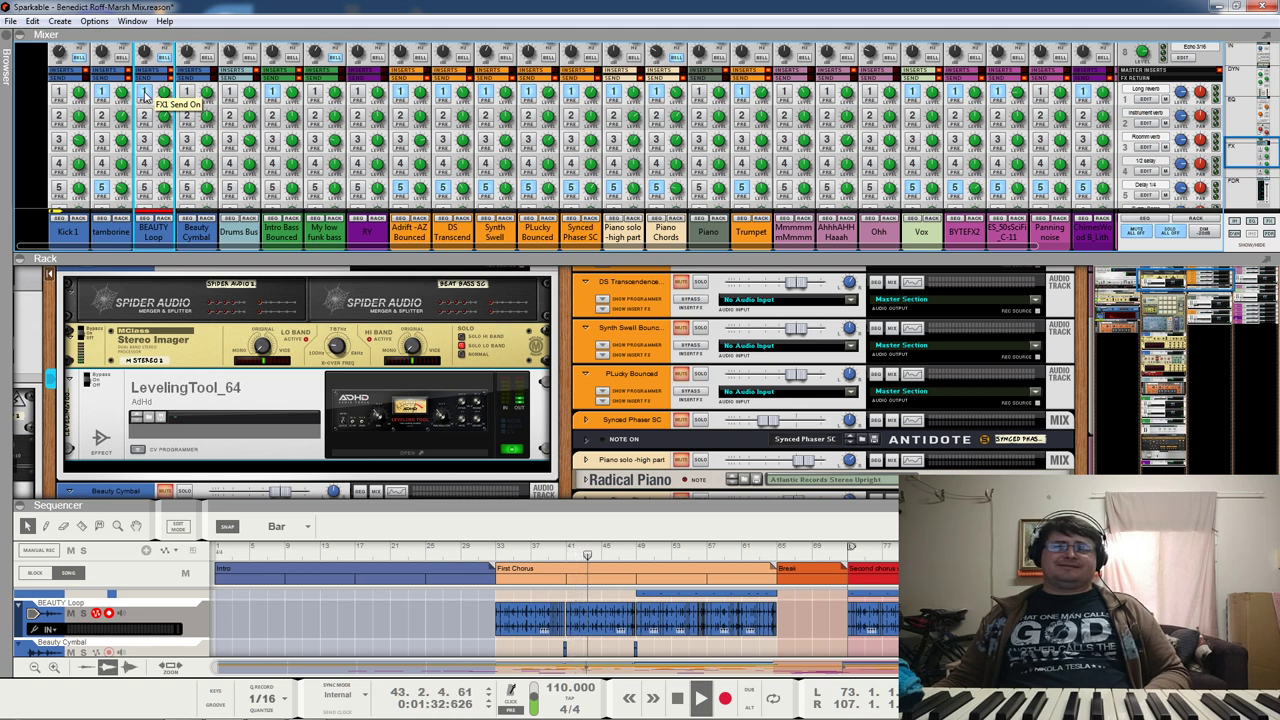
Step: Replay BEAUTY Loop from near the start of the First Chorus and turn off its FX1 send
{"action": "key", "text": "space"}
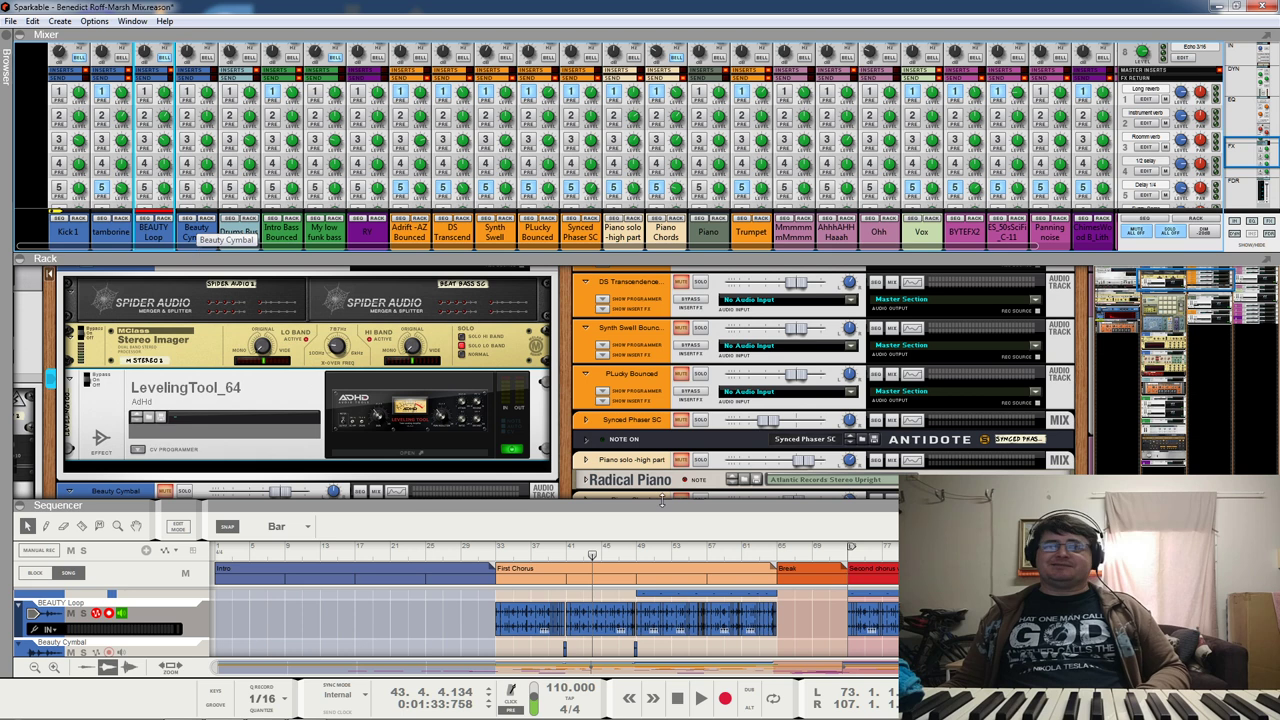
{"action": "left_click", "coordinate": [510, 556]}
{"action": "key", "text": "space"}
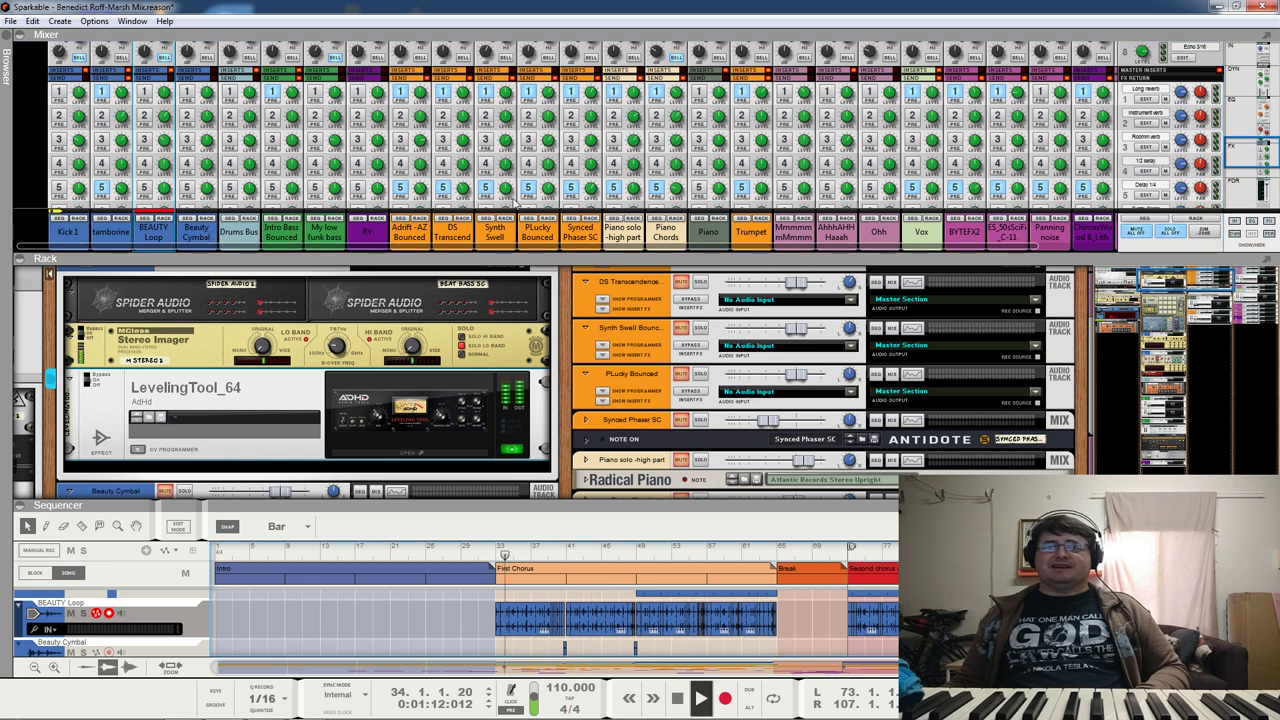
{"action": "left_click", "coordinate": [146, 93]}
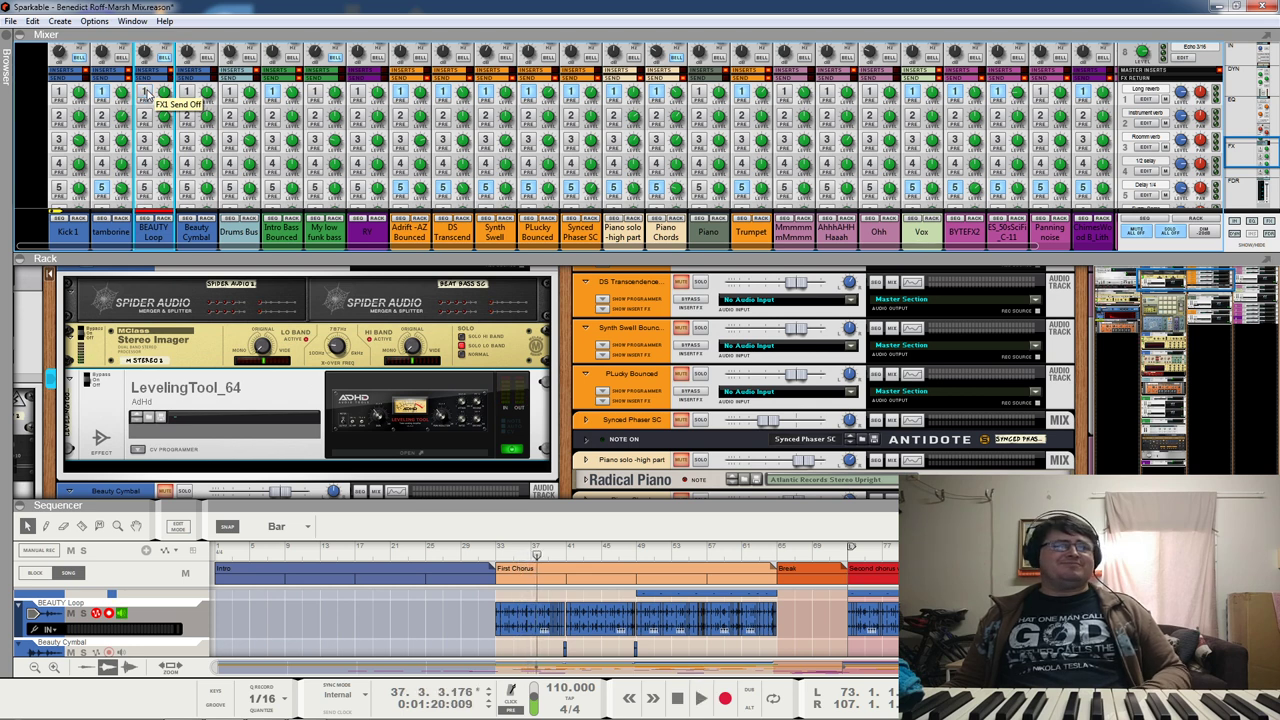
{"action": "scroll", "coordinate": [252, 204], "scroll_direction": "down", "scroll_amount": 1}
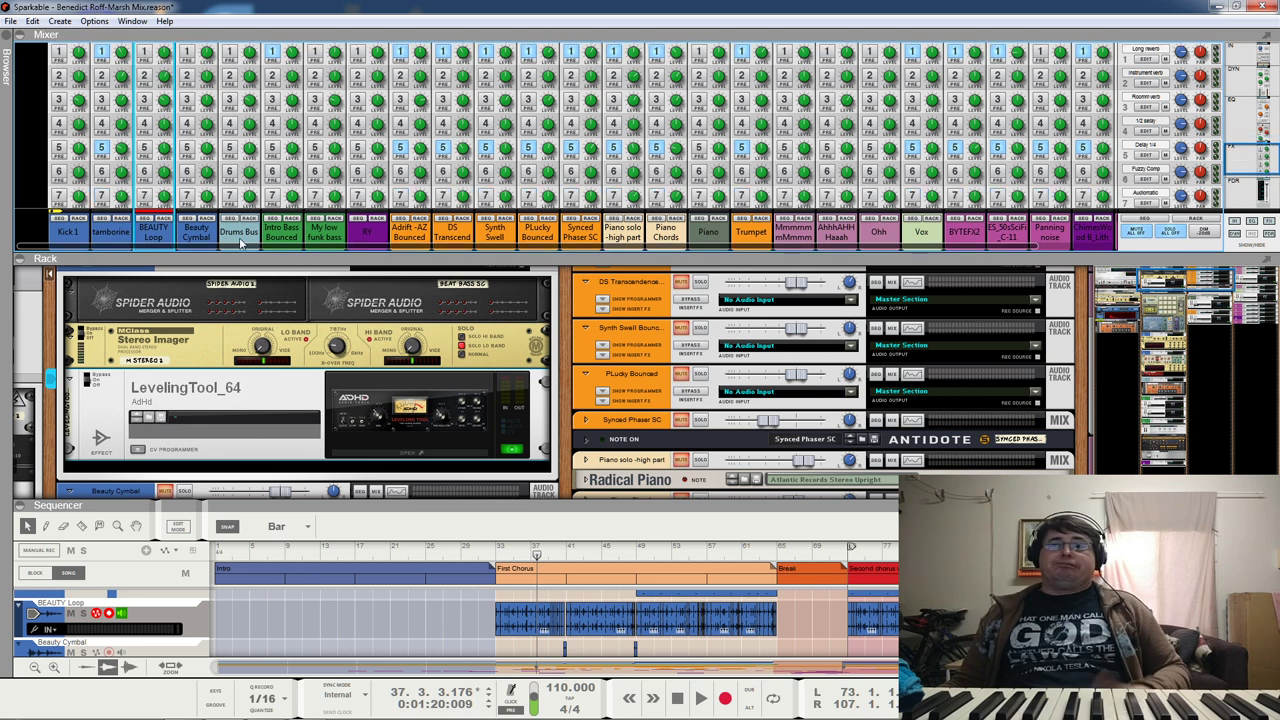
Step: Clear BEAUTY Loop's solo, solo the Drums Bus instead, and play the First Chorus from bar 37
{"action": "scroll", "coordinate": [237, 240], "scroll_direction": "up", "scroll_amount": 1}
{"action": "scroll", "coordinate": [237, 240], "scroll_direction": "down", "scroll_amount": 1}
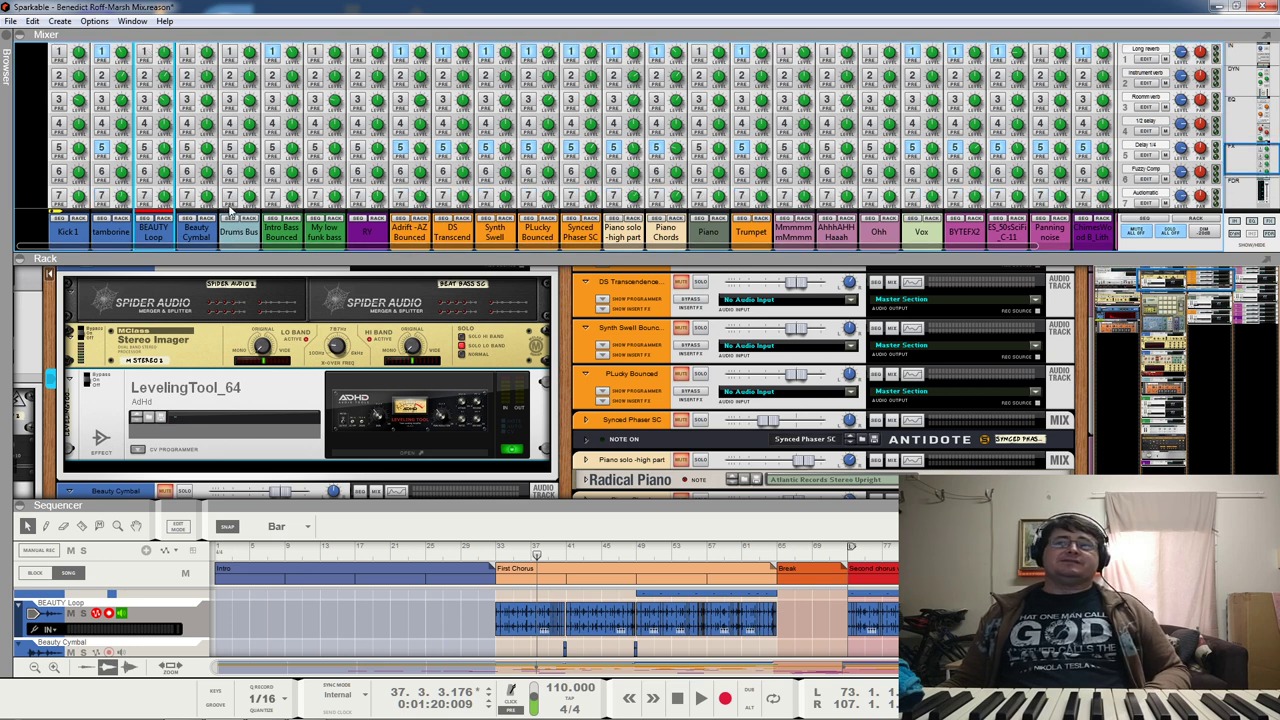
{"action": "scroll", "coordinate": [150, 193], "scroll_direction": "down", "scroll_amount": 3}
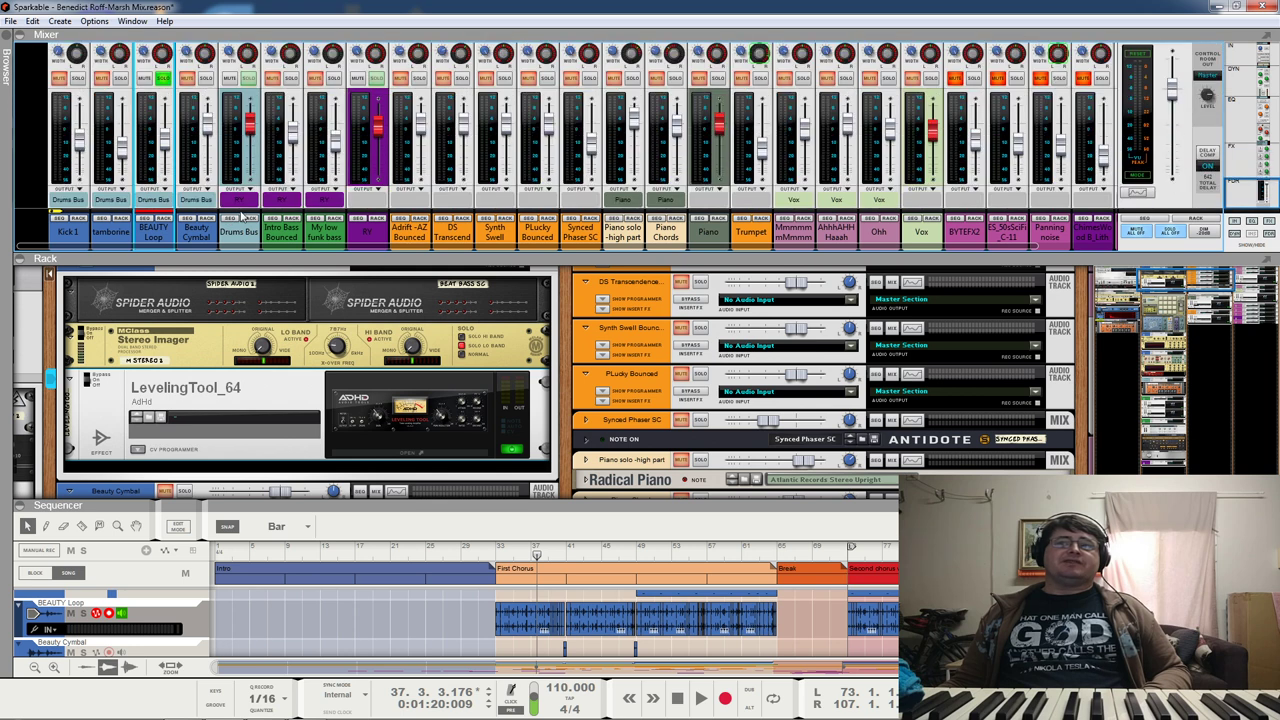
{"action": "left_click", "coordinate": [162, 79]}
{"action": "left_click", "coordinate": [248, 78]}
{"action": "key", "text": "space"}
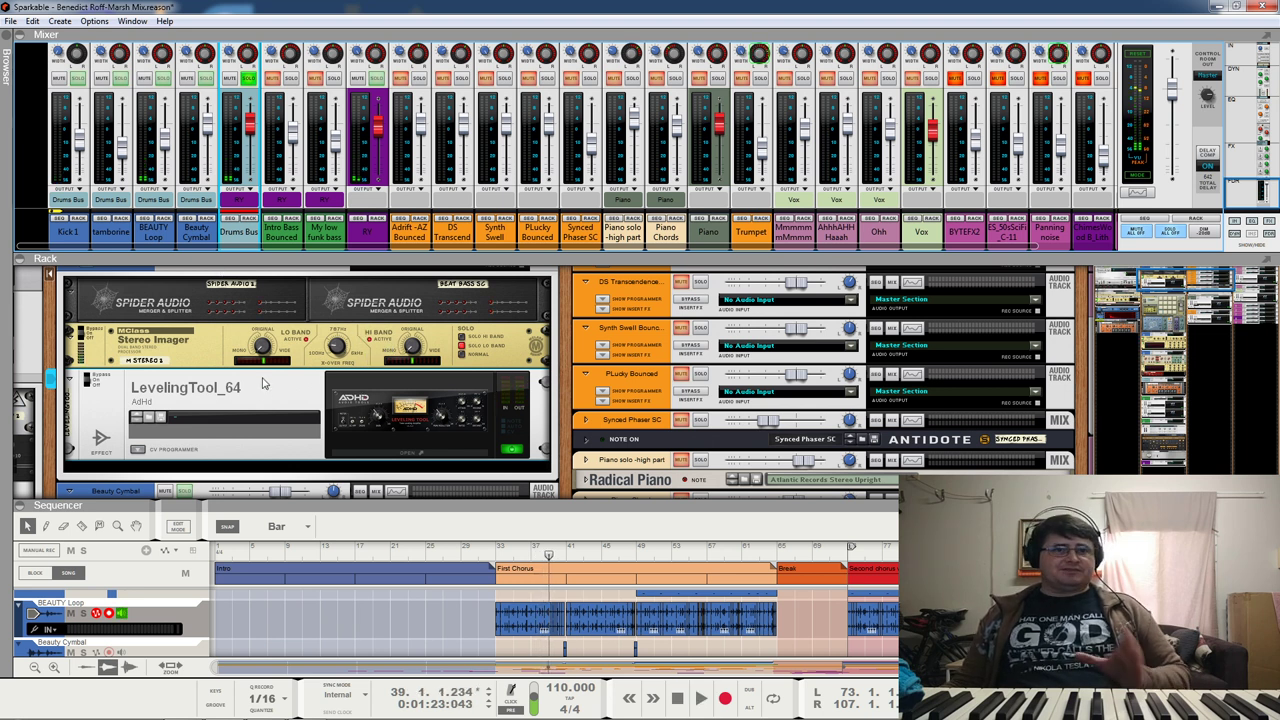
Step: Inspect the Drums Bus in the Spectrum EQ, close the window, and locate the bus's The Echo insert in the rack
{"action": "key", "text": "F2"}
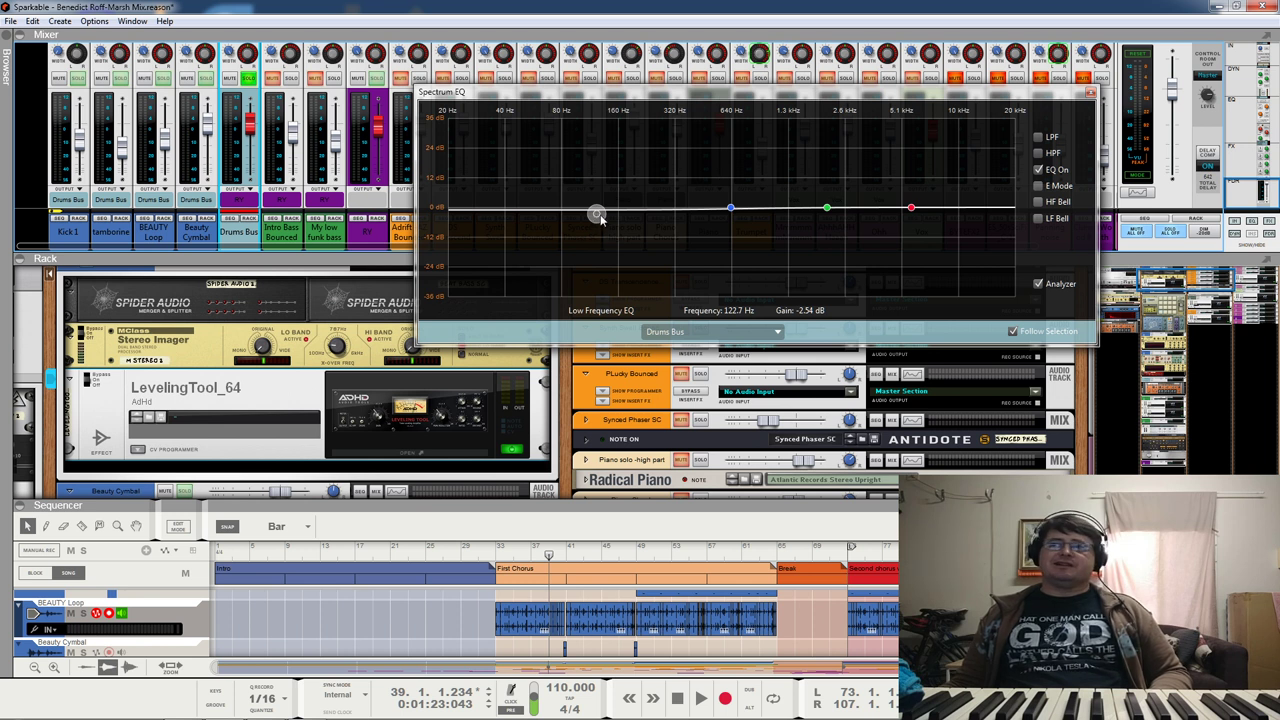
{"action": "left_click", "coordinate": [1091, 93]}
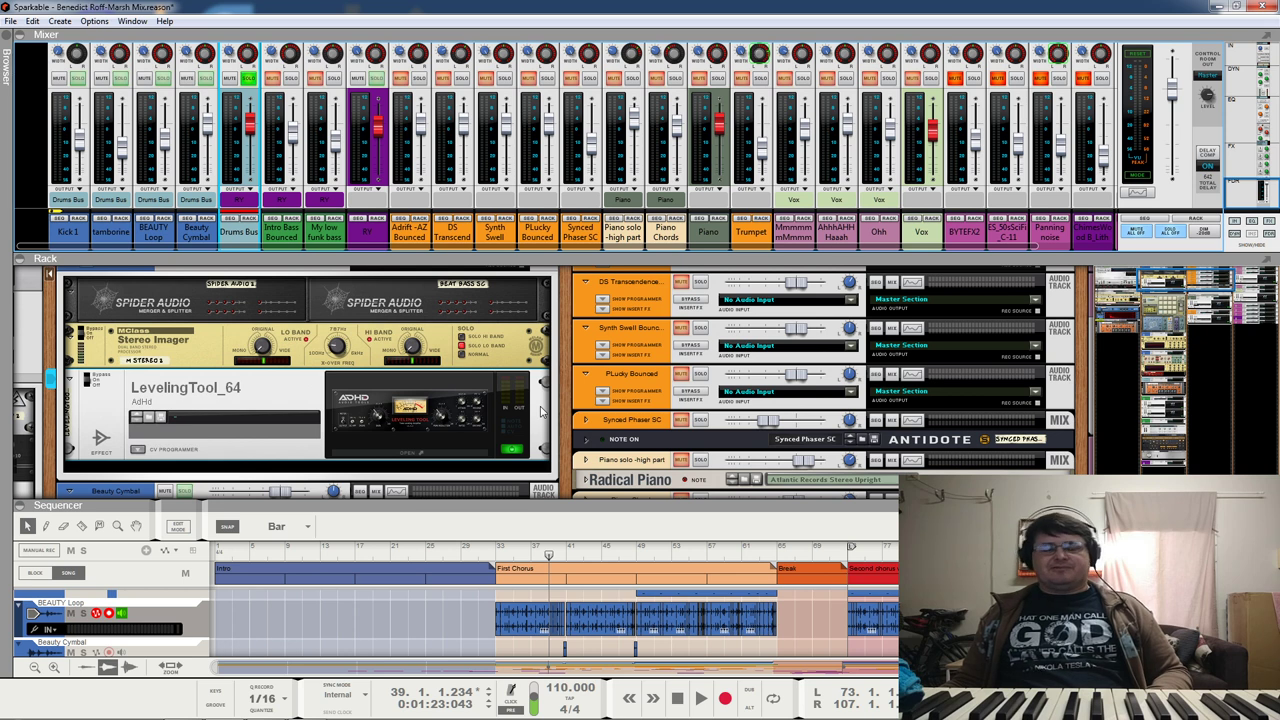
{"action": "scroll", "coordinate": [494, 336], "scroll_direction": "down", "scroll_amount": 4}
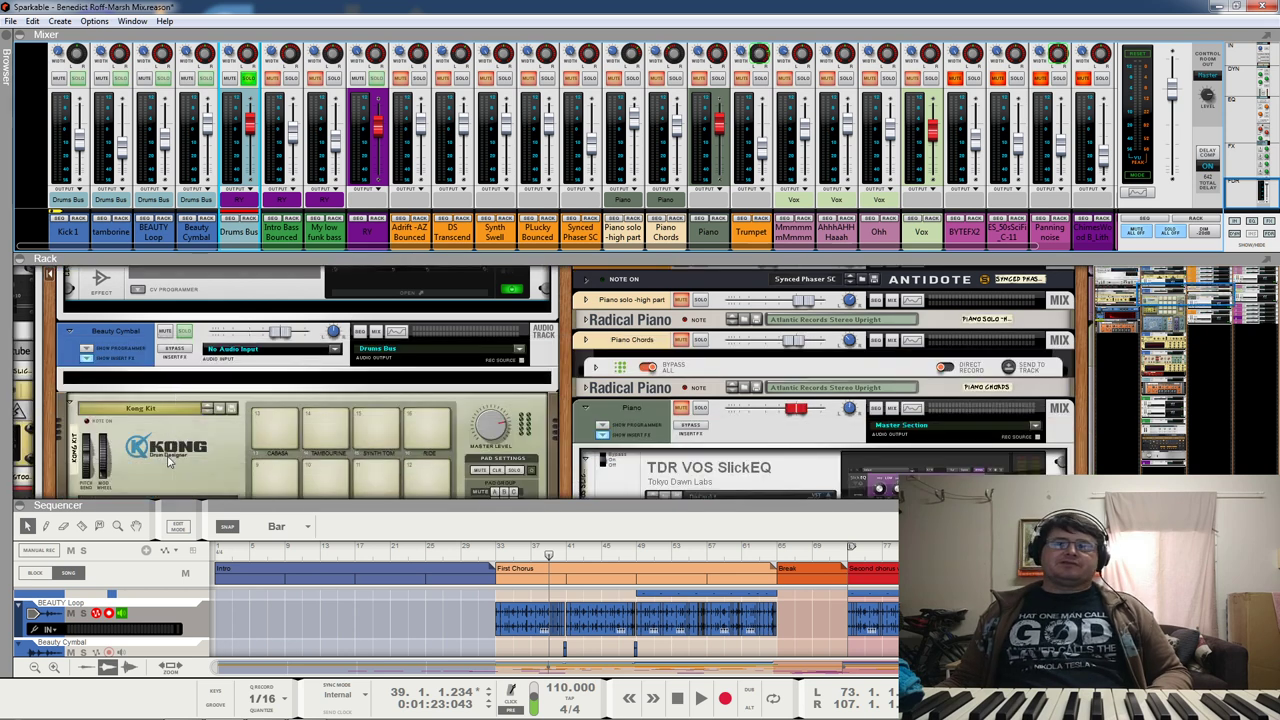
{"action": "scroll", "coordinate": [164, 437], "scroll_direction": "down", "scroll_amount": 2}
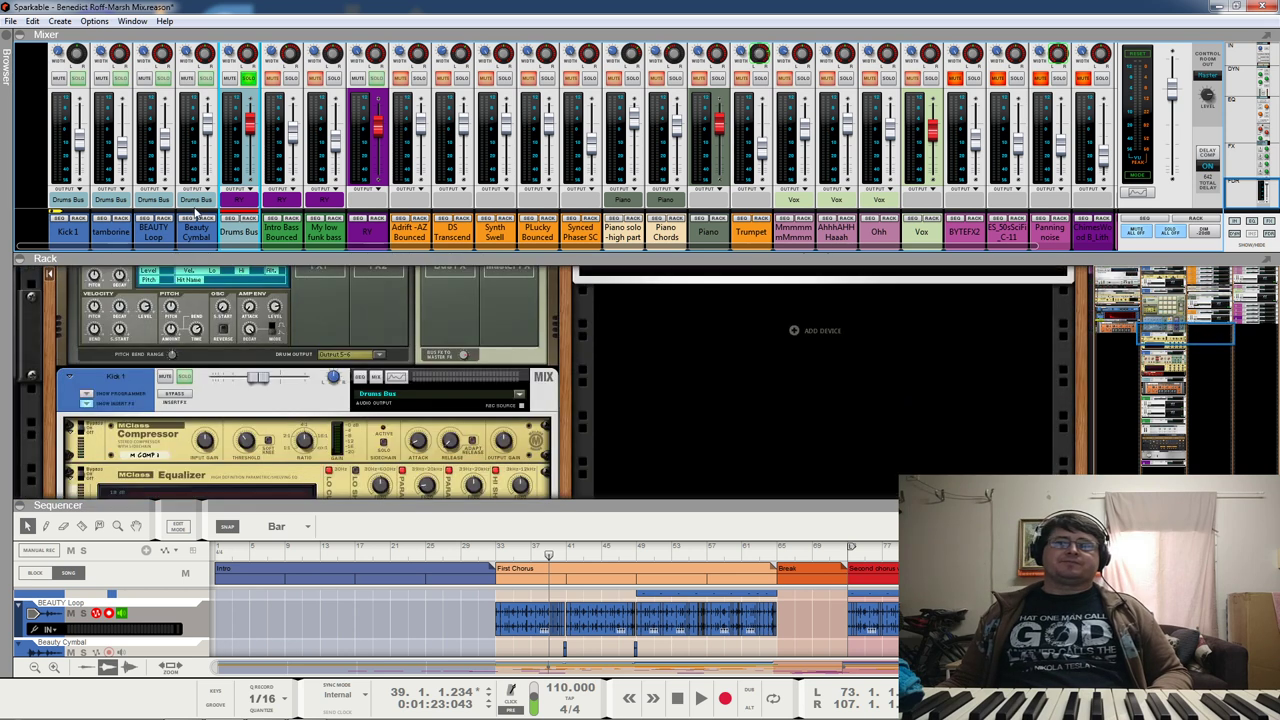
{"action": "scroll", "coordinate": [248, 330], "scroll_direction": "down", "scroll_amount": 4}
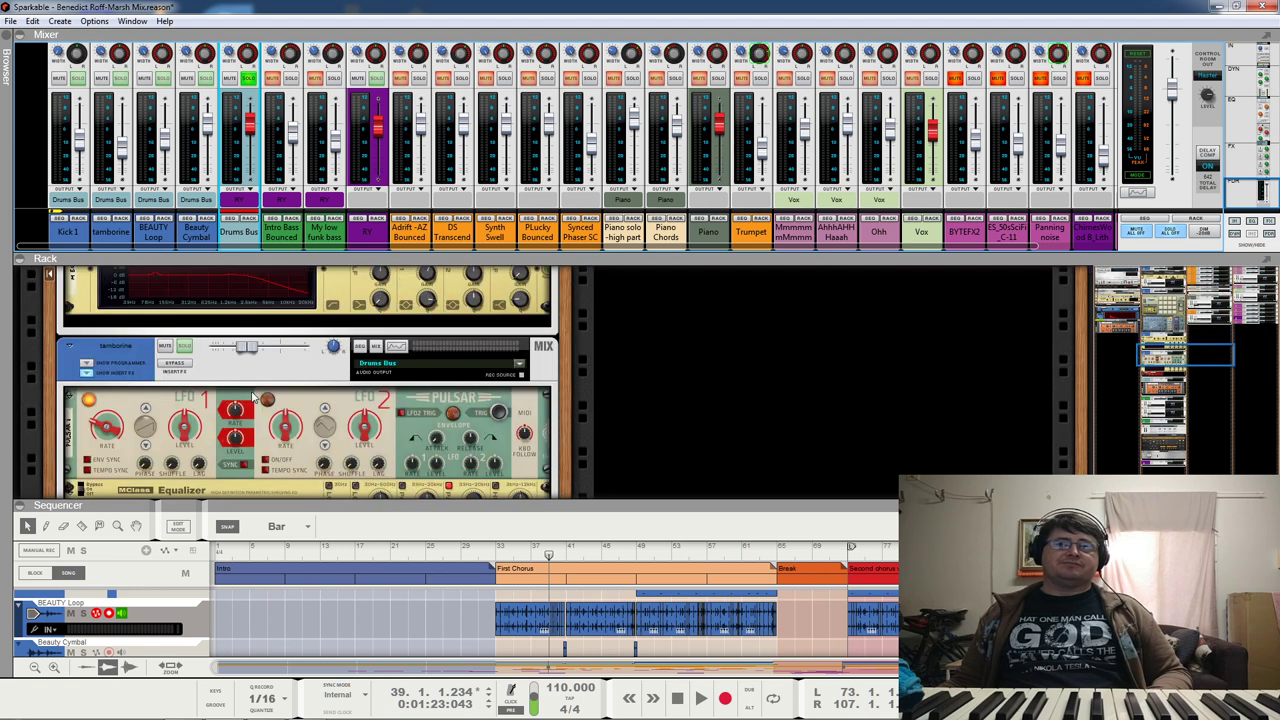
{"action": "scroll", "coordinate": [251, 390], "scroll_direction": "down", "scroll_amount": 5}
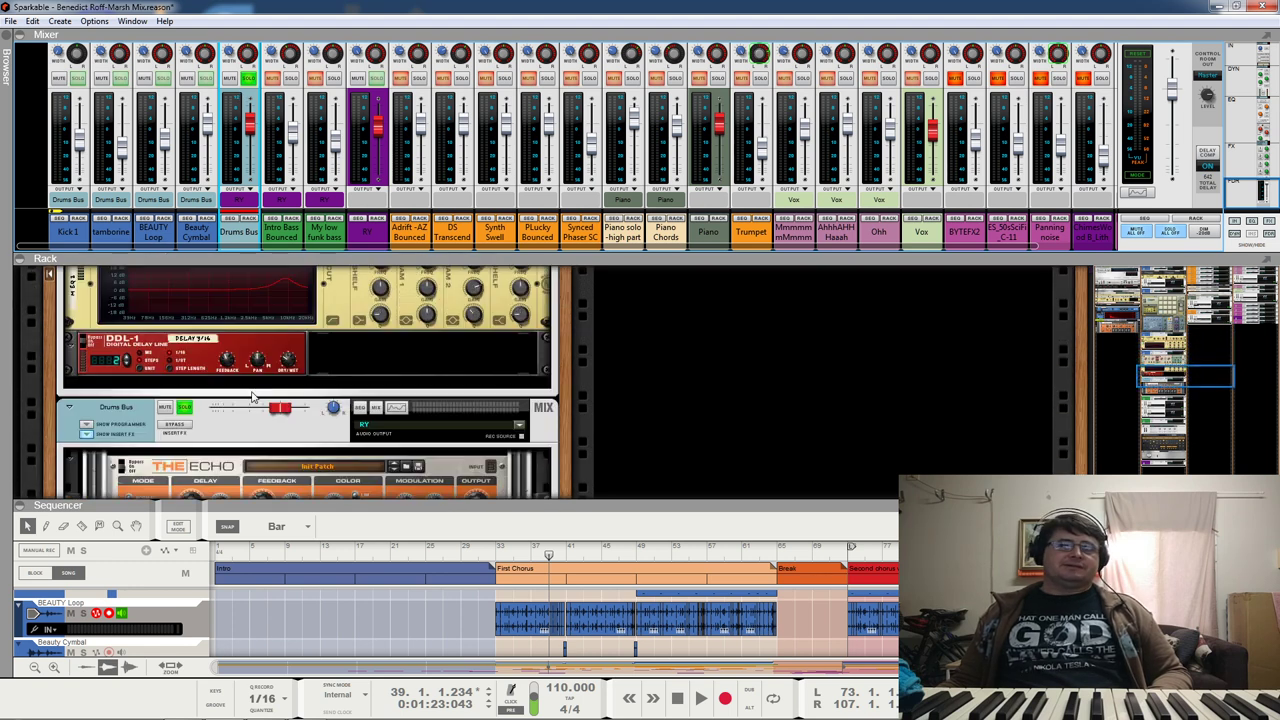
{"action": "left_click", "coordinate": [240, 311]}
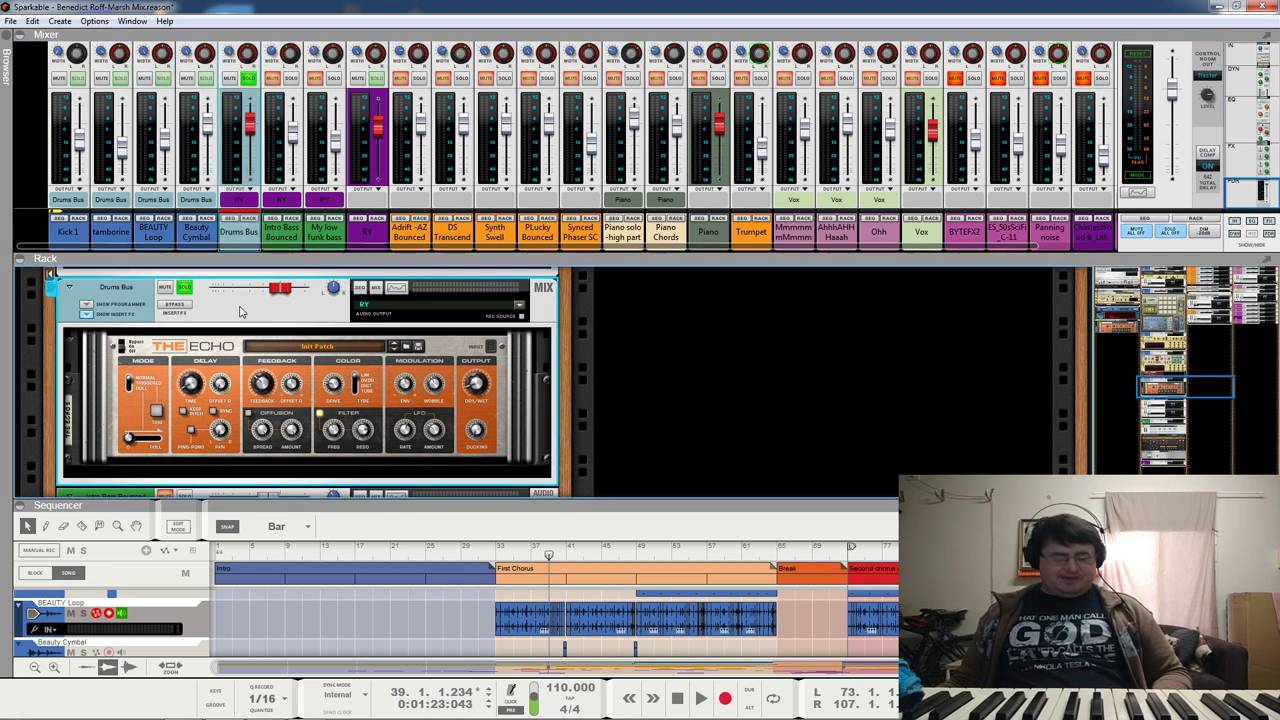
Step: Play the soloed Drums Bus from bar 39 while examining The Echo's output settings and insert bypass
{"action": "key", "text": "space"}
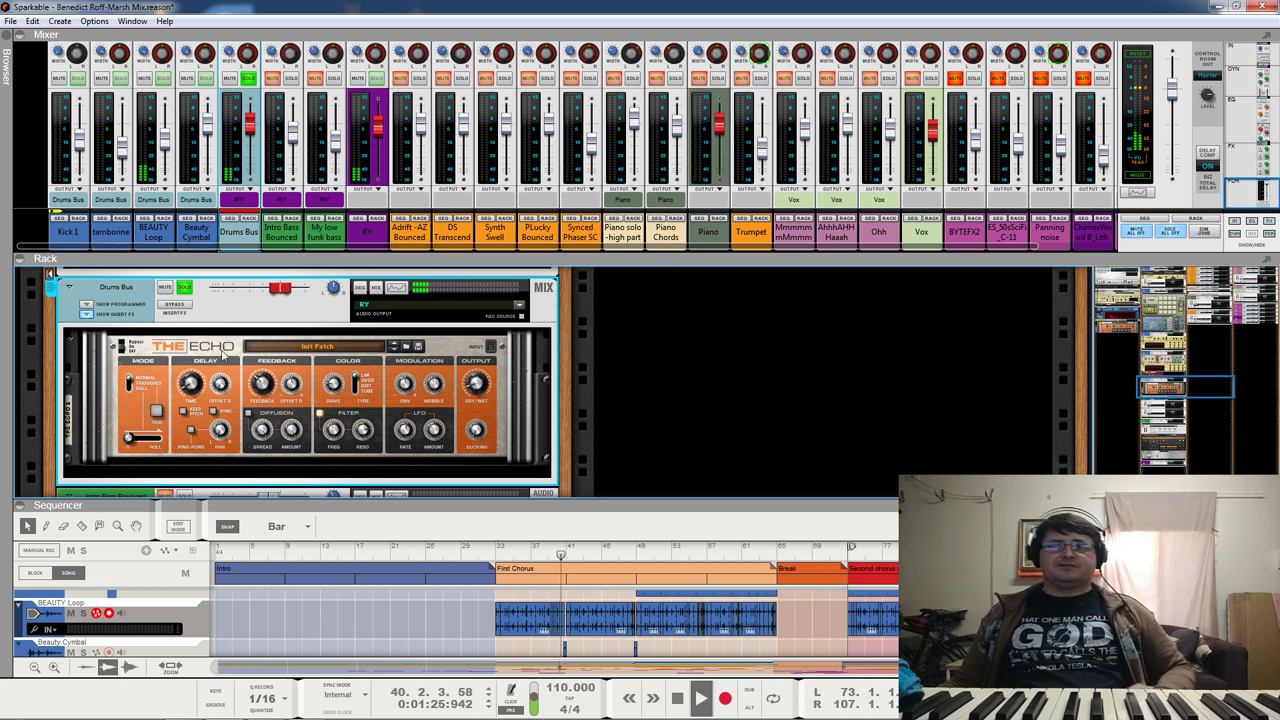
{"action": "left_click", "coordinate": [480, 348]}
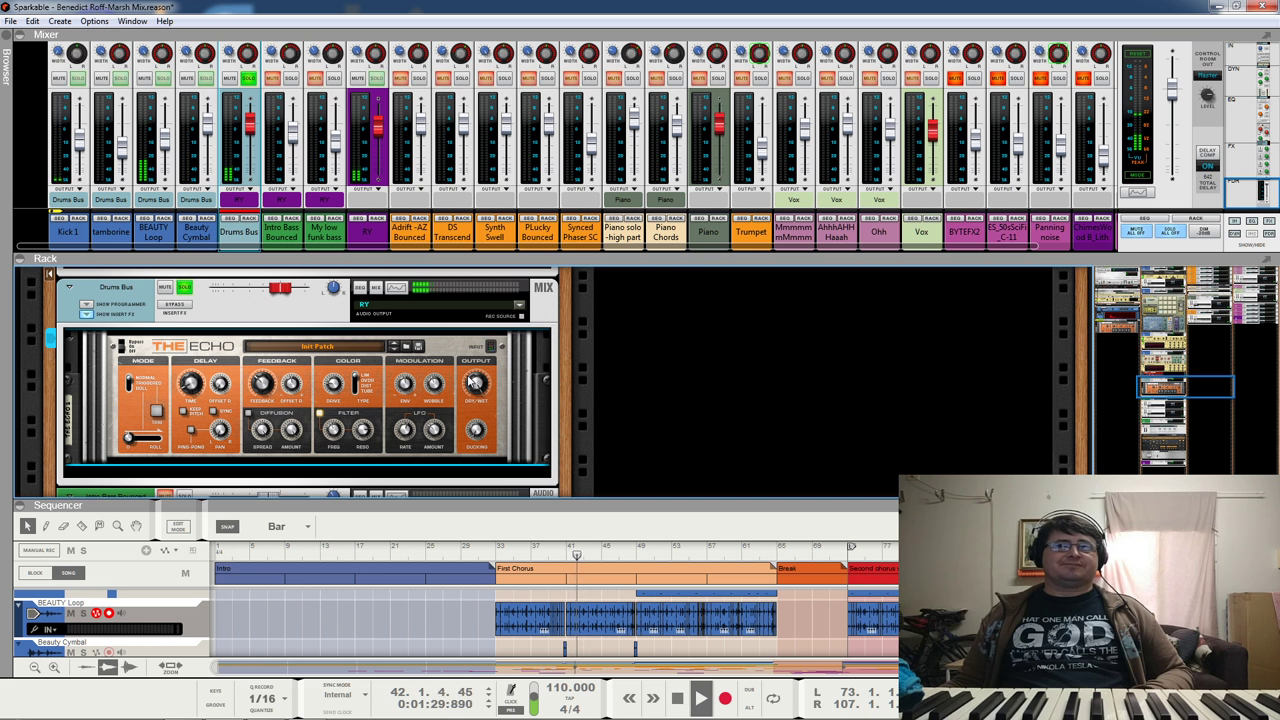
{"action": "mouse_move", "coordinate": [472, 382]}
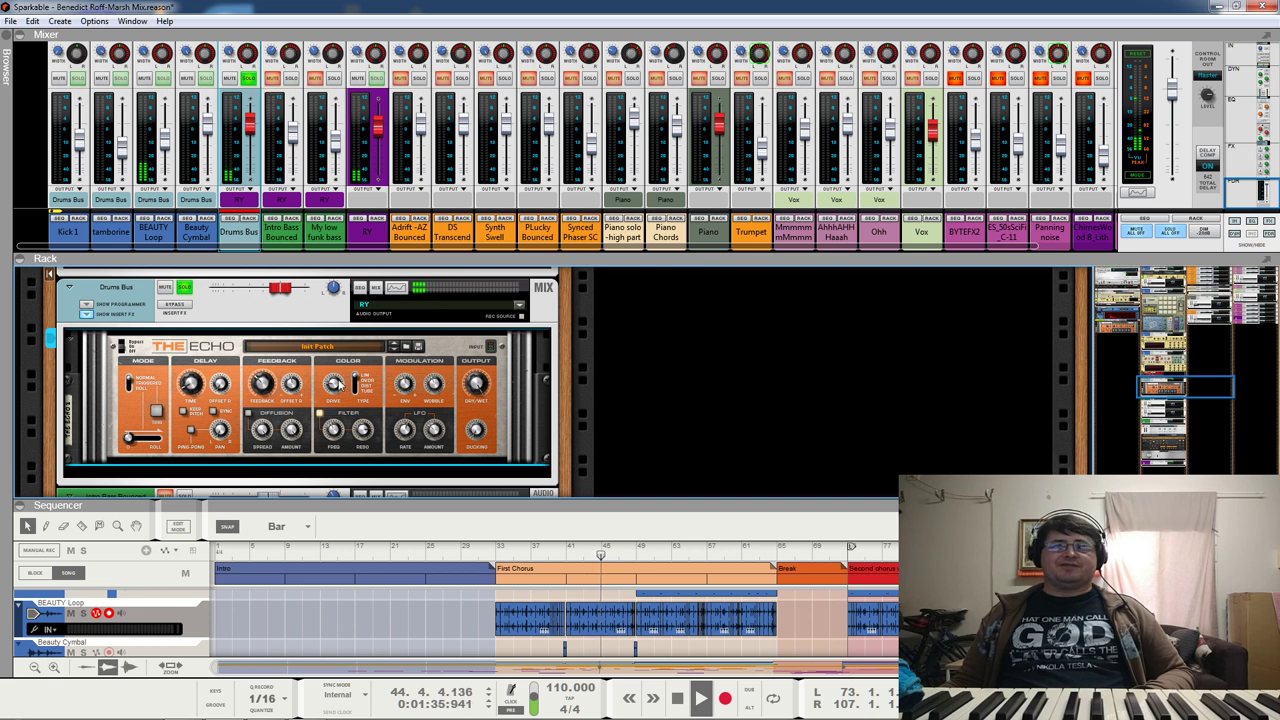
{"action": "left_click", "coordinate": [177, 305]}
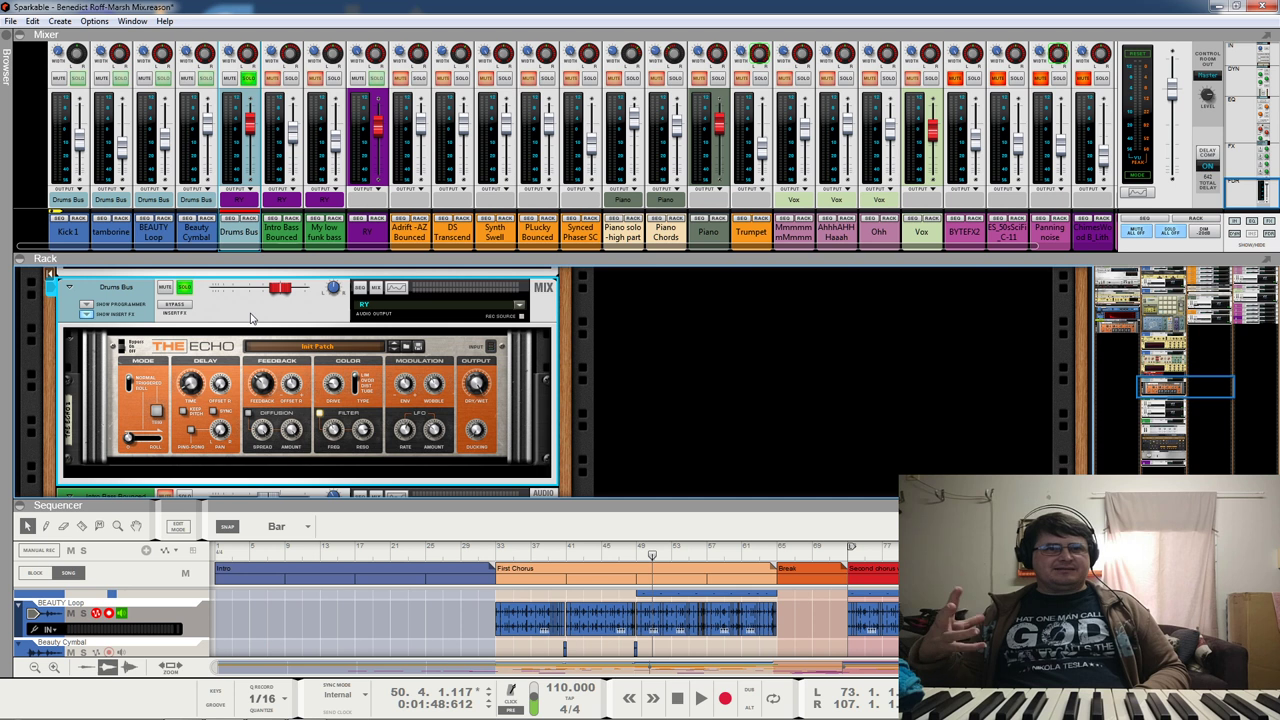
Step: Continue the Drums Bus playback from bar 50 while examining The Echo's dry/wet, delay time, feedback and filter settings
{"action": "key", "text": "space"}
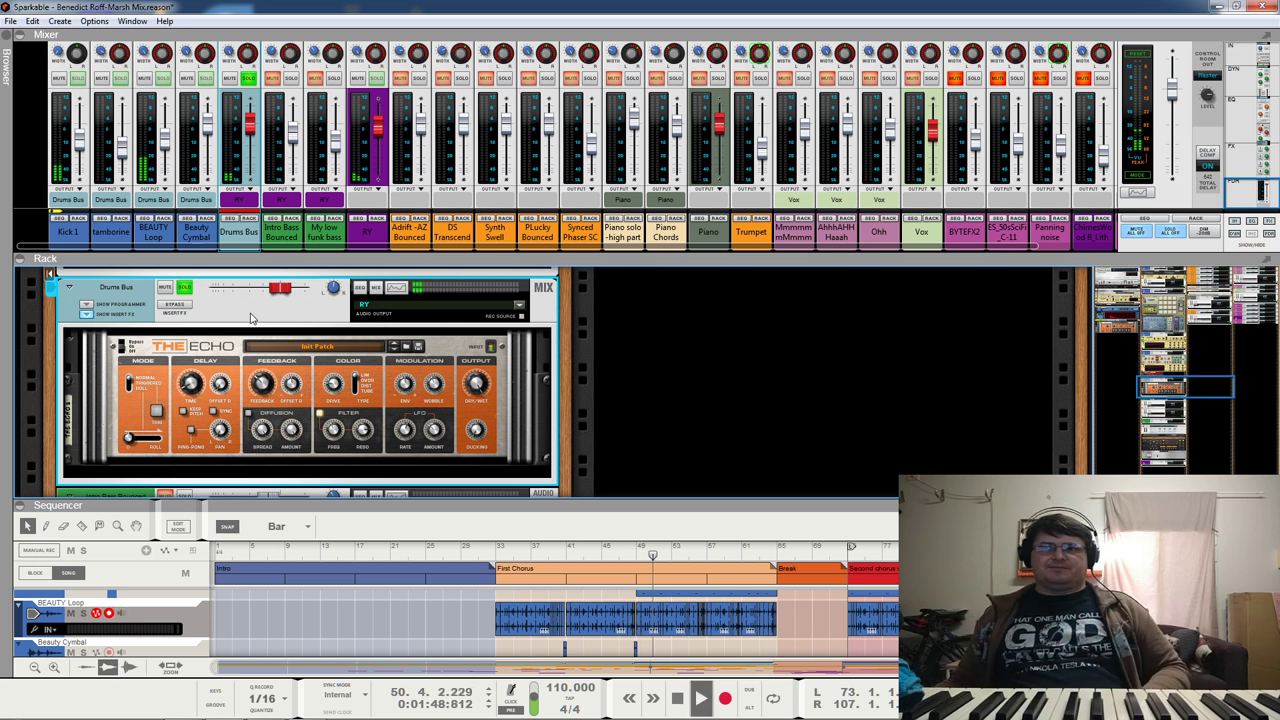
{"action": "left_click_drag", "start_coordinate": [479, 387], "coordinate": [516, 520]}
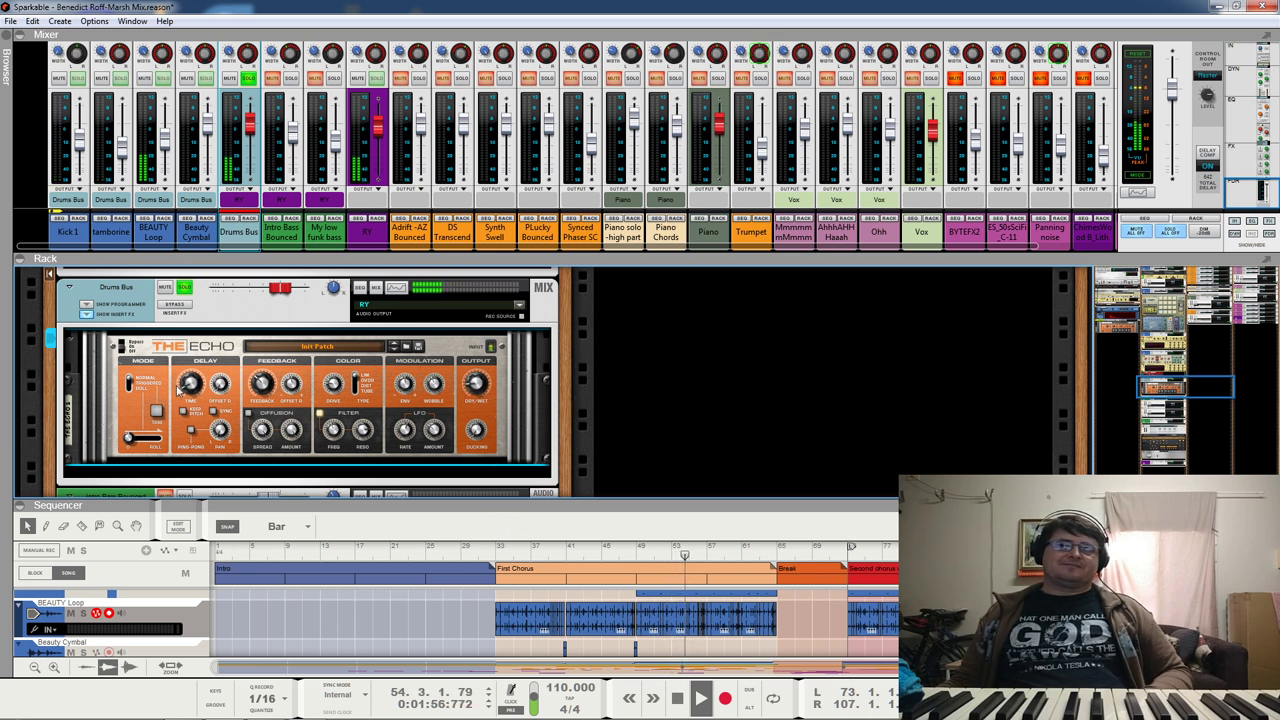
{"action": "mouse_move", "coordinate": [190, 385]}
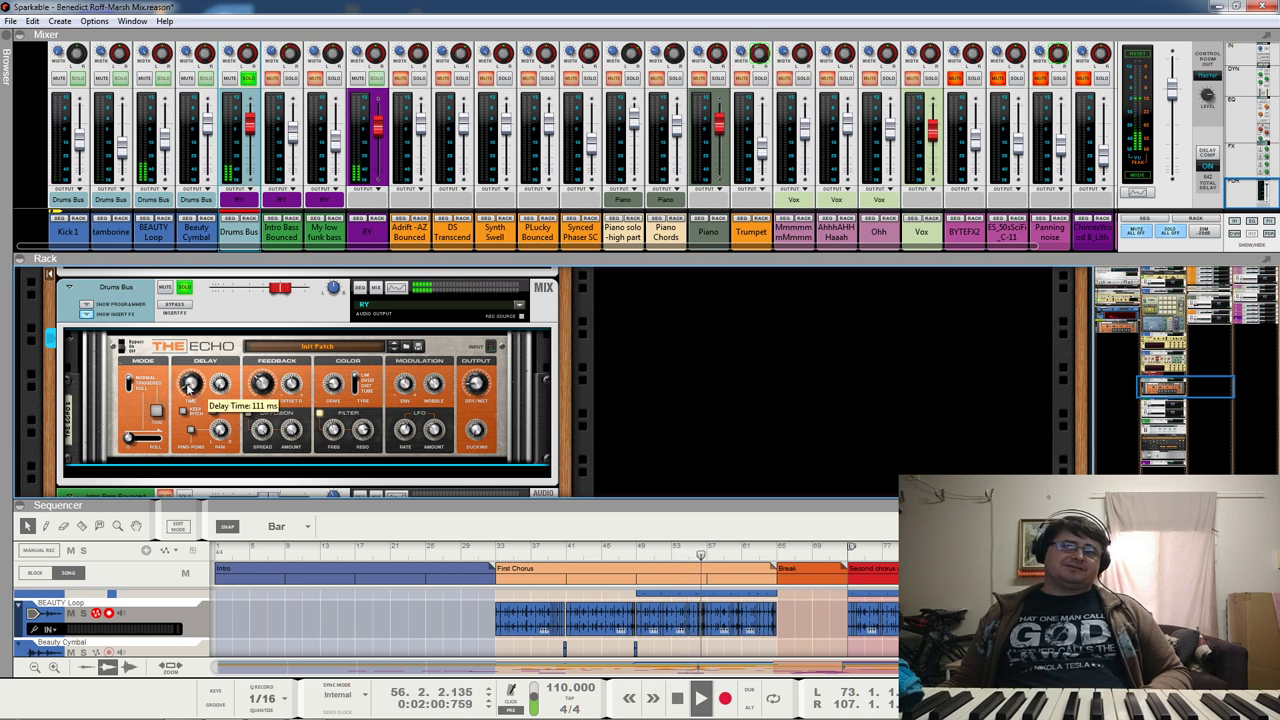
{"action": "mouse_move", "coordinate": [265, 390]}
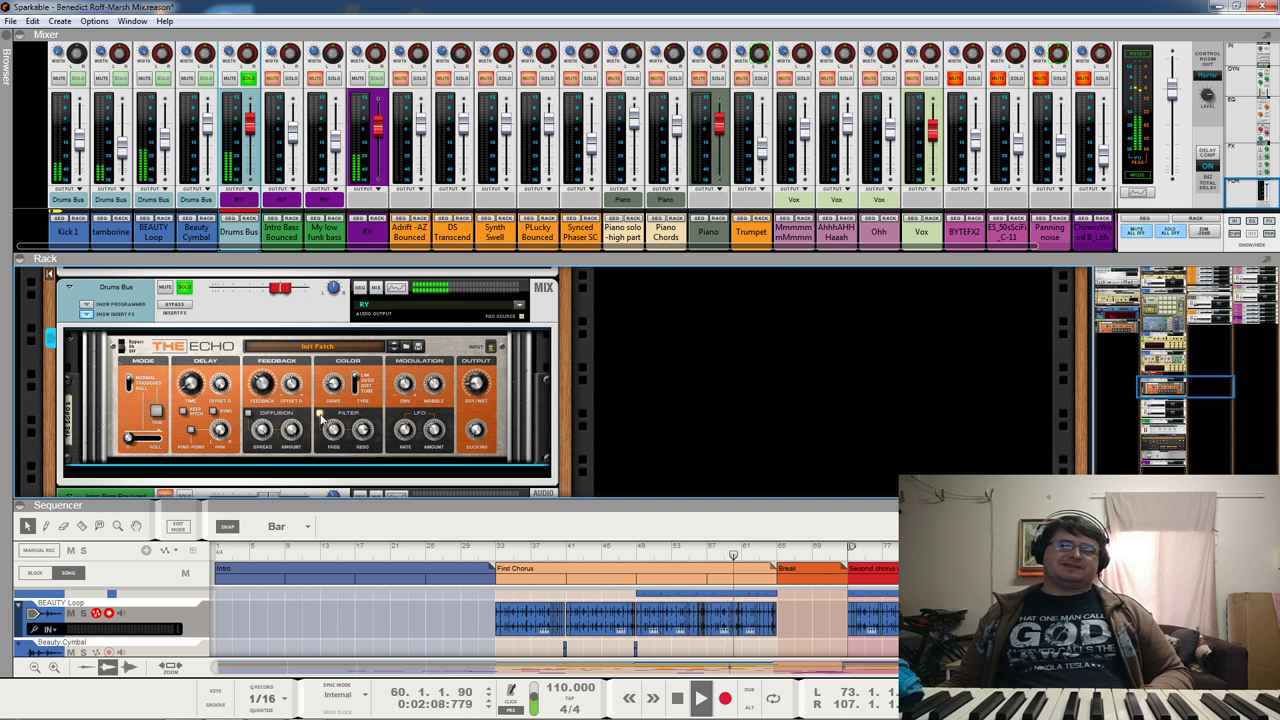
{"action": "left_click", "coordinate": [319, 413]}
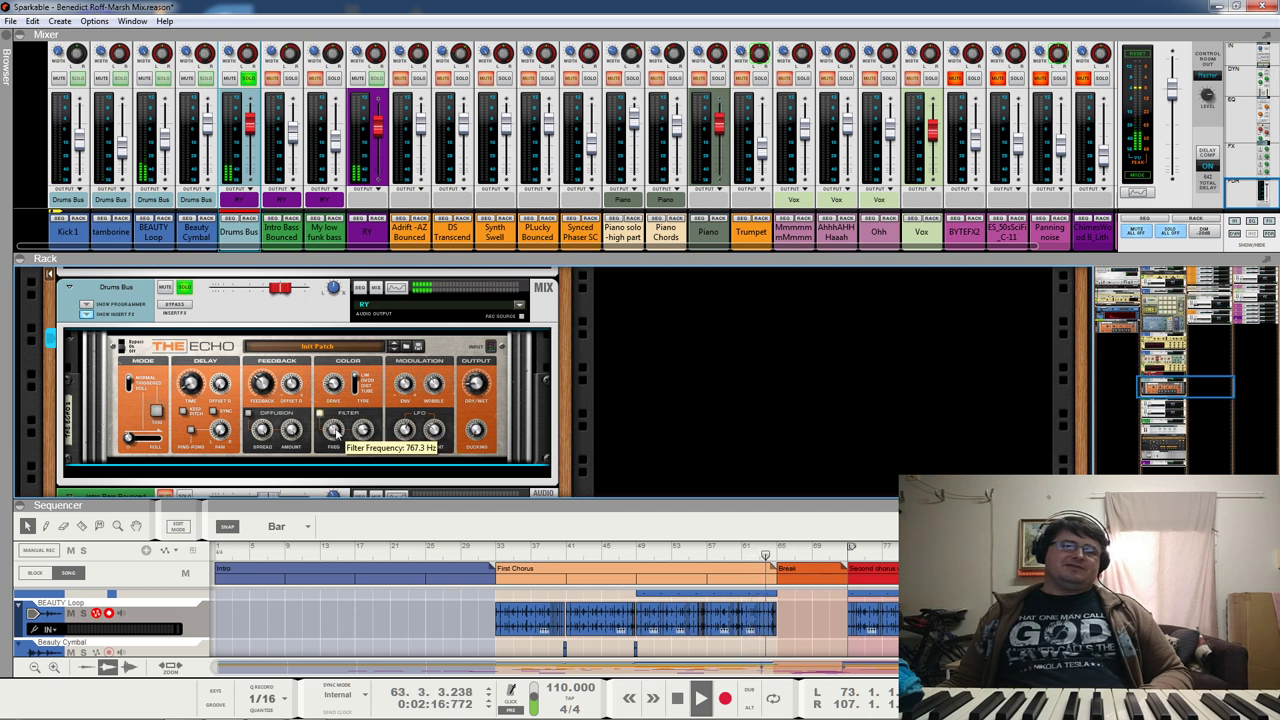
{"action": "key", "text": "space"}
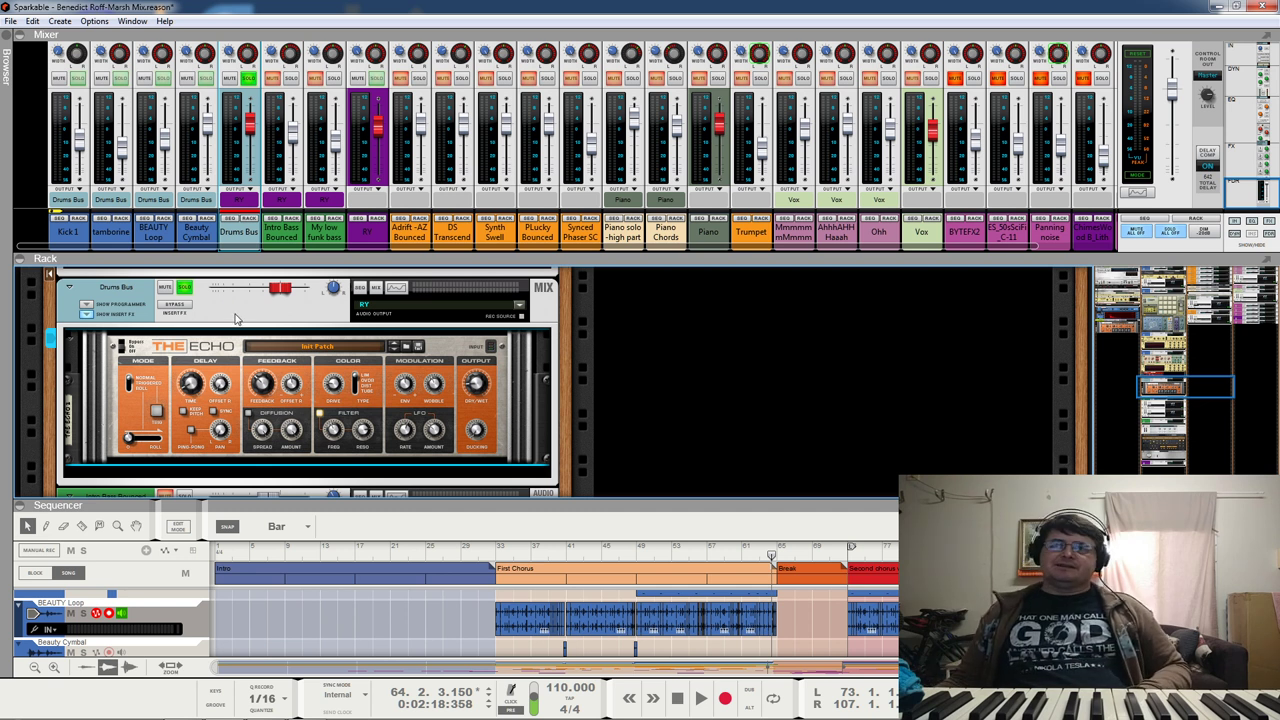
Step: Solo the RY bus instead of the Drums Bus and compare the First Chorus with the Drums Bus inserts bypassed and active
{"action": "left_click", "coordinate": [184, 289]}
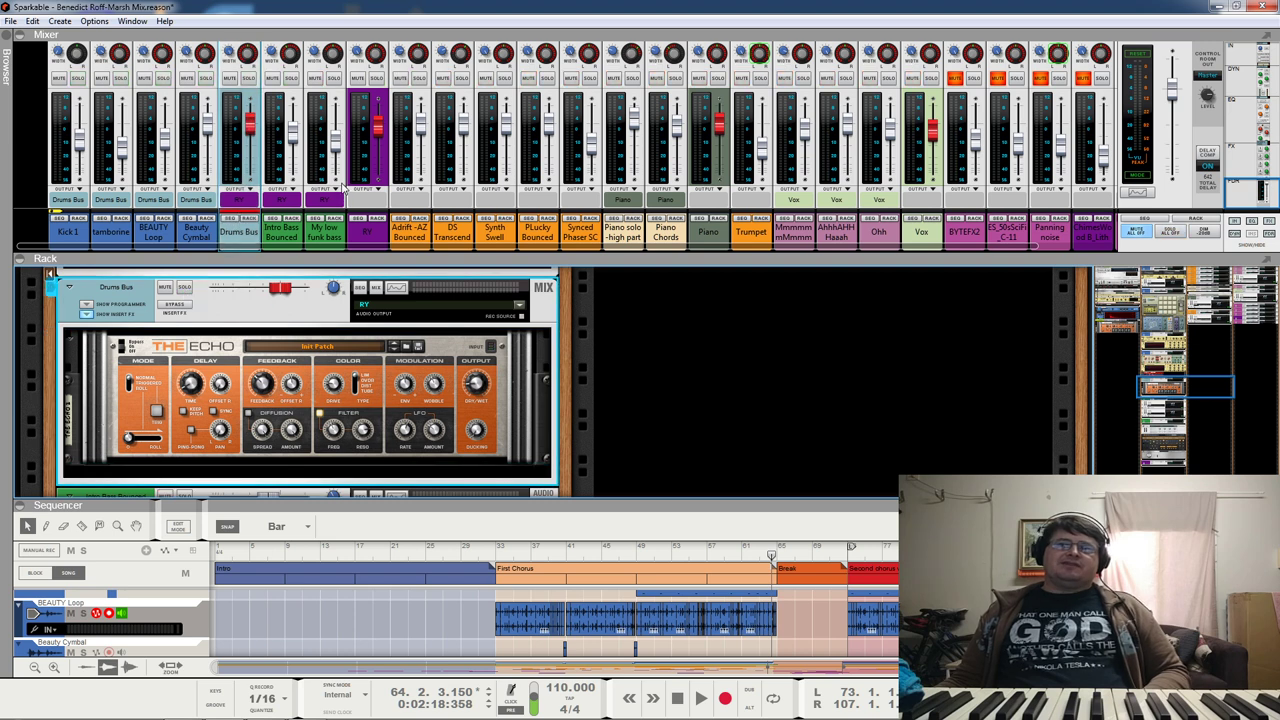
{"action": "left_click", "coordinate": [377, 79]}
{"action": "key", "text": "space"}
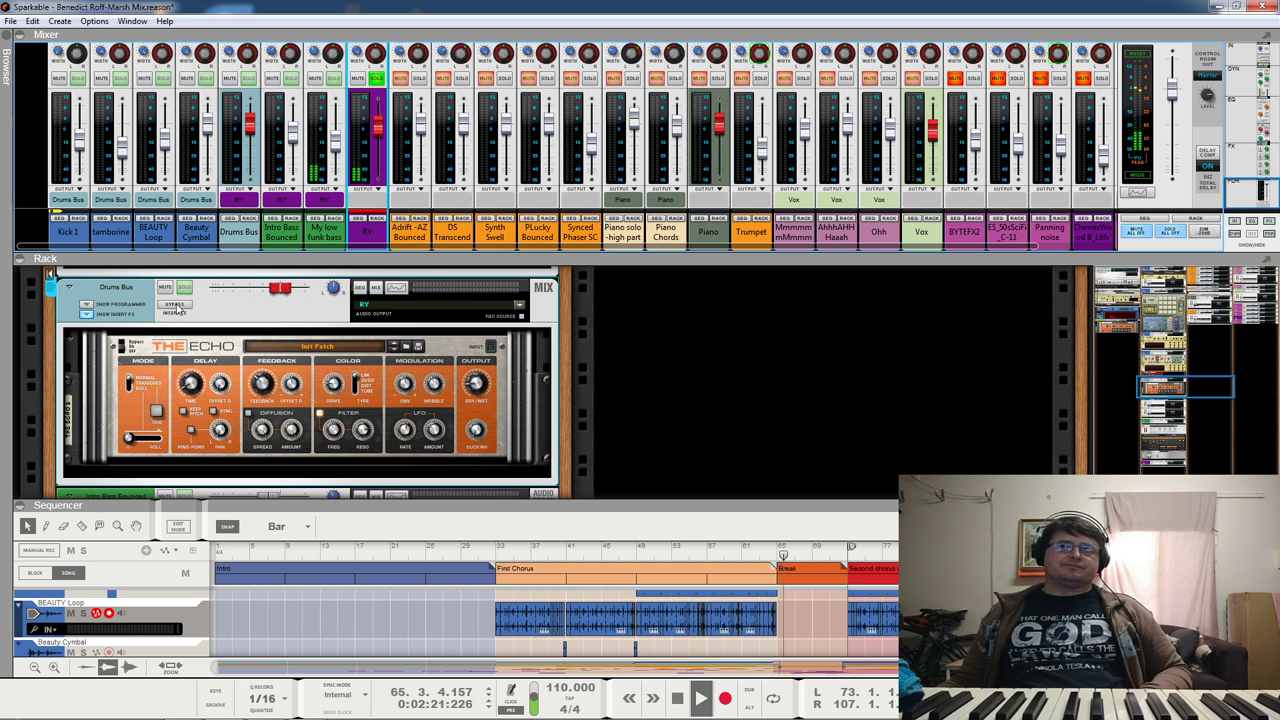
{"action": "left_click", "coordinate": [498, 548]}
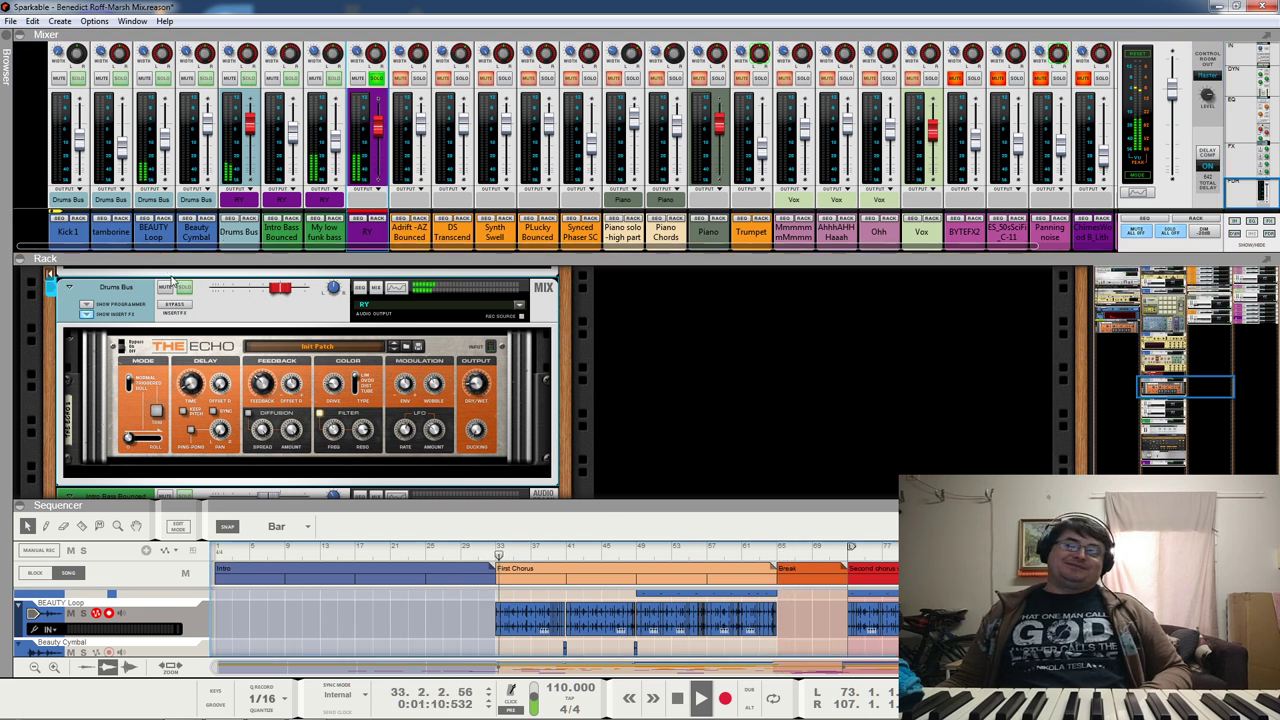
{"action": "left_click", "coordinate": [176, 313]}
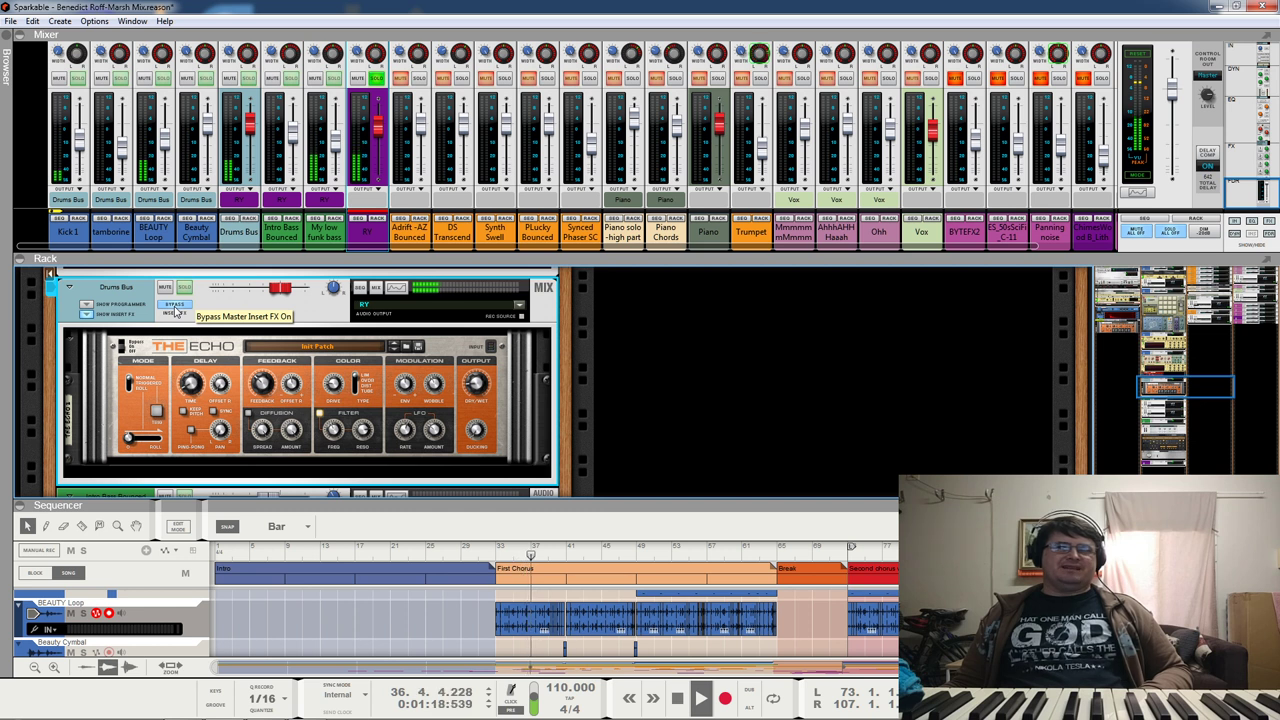
{"action": "left_click", "coordinate": [175, 311]}
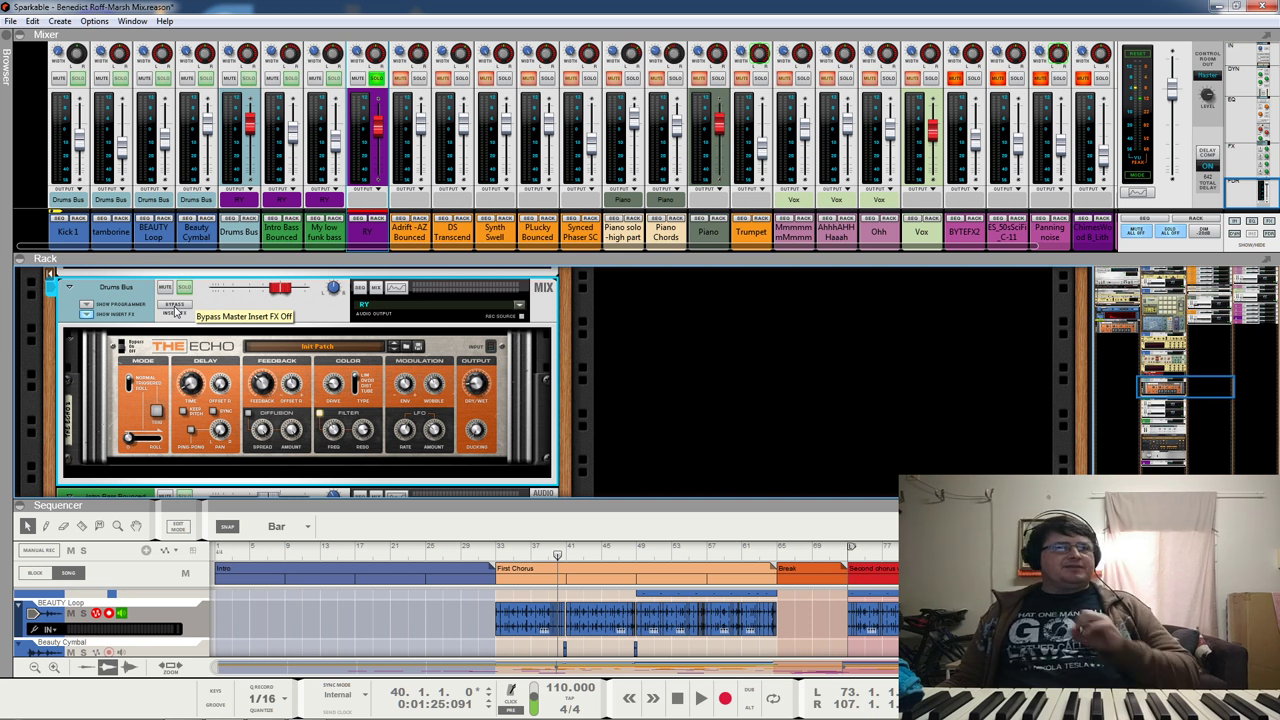
Step: Clear the RY solo and compare the First Chorus in the full mix with the Drums Bus inserts bypassed and active
{"action": "left_click", "coordinate": [378, 80]}
{"action": "left_click", "coordinate": [505, 557]}
{"action": "left_click", "coordinate": [175, 306]}
{"action": "key", "text": "space"}
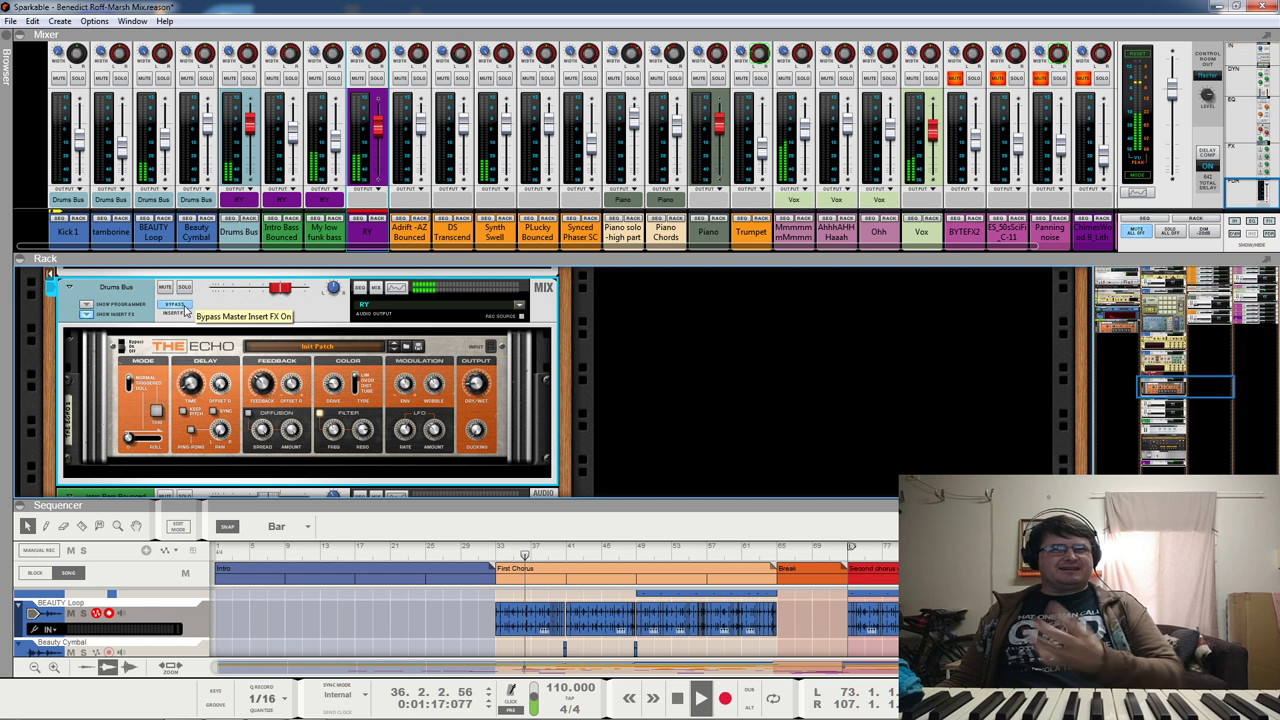
{"action": "left_click", "coordinate": [184, 312]}
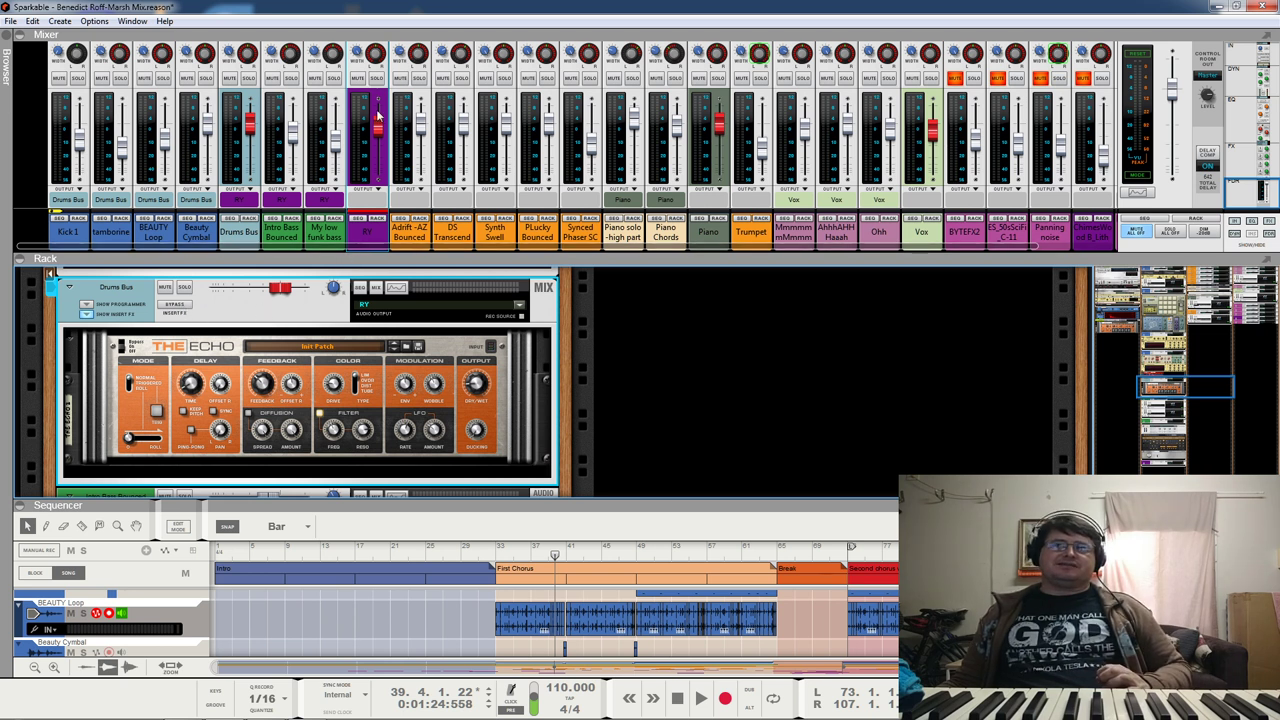
Step: Play the full mix from bar 39 and select the BEAUTY Loop channel in the mixer
{"action": "left_click", "coordinate": [252, 236]}
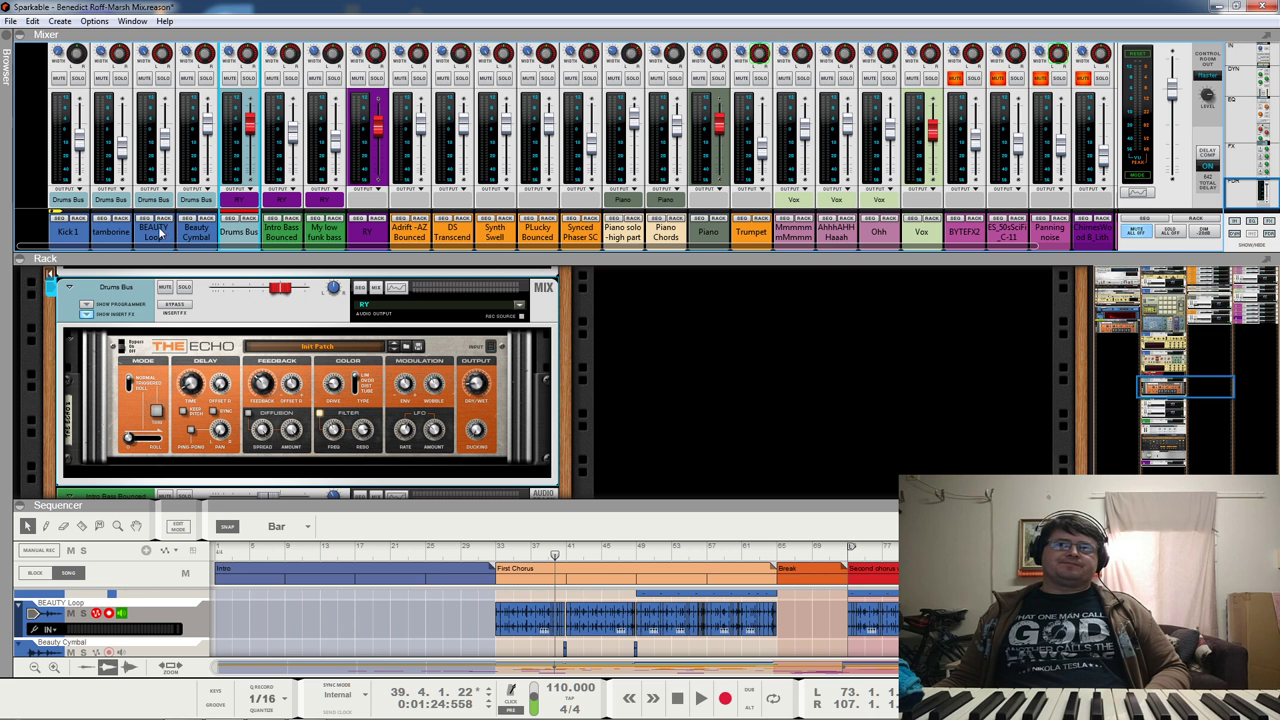
{"action": "key", "text": "space"}
{"action": "key", "text": "space"}
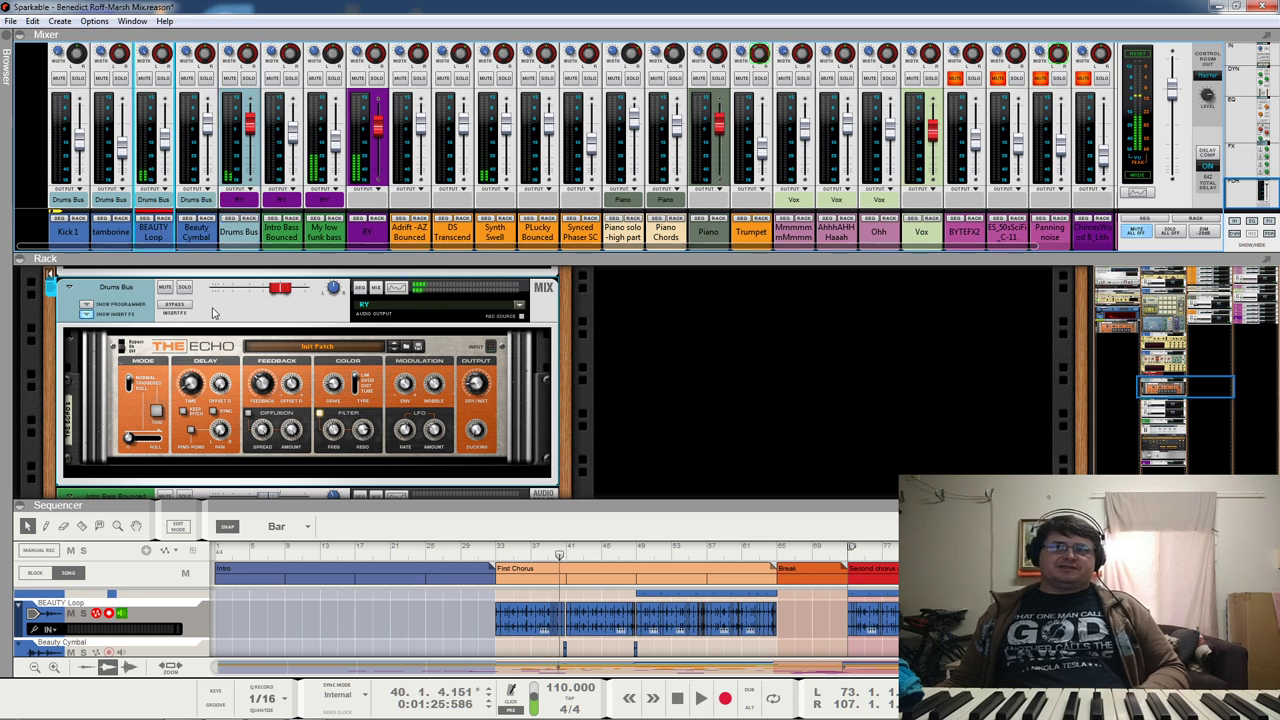
{"action": "key", "text": "space"}
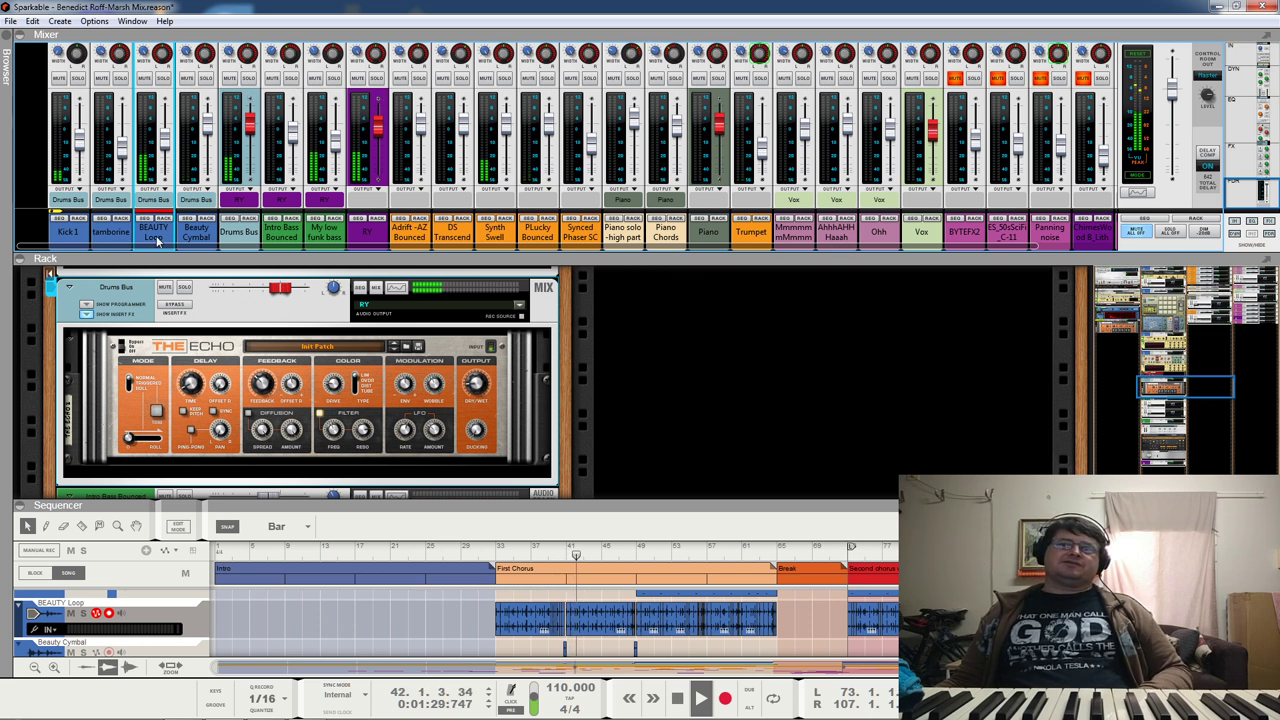
Step: Compare BEAUTY Loop in the full mix with its LevelingTool_64 compressor switched off and on
{"action": "scroll", "coordinate": [132, 310], "scroll_direction": "up", "scroll_amount": 5}
{"action": "scroll", "coordinate": [130, 340], "scroll_direction": "up", "scroll_amount": 10}
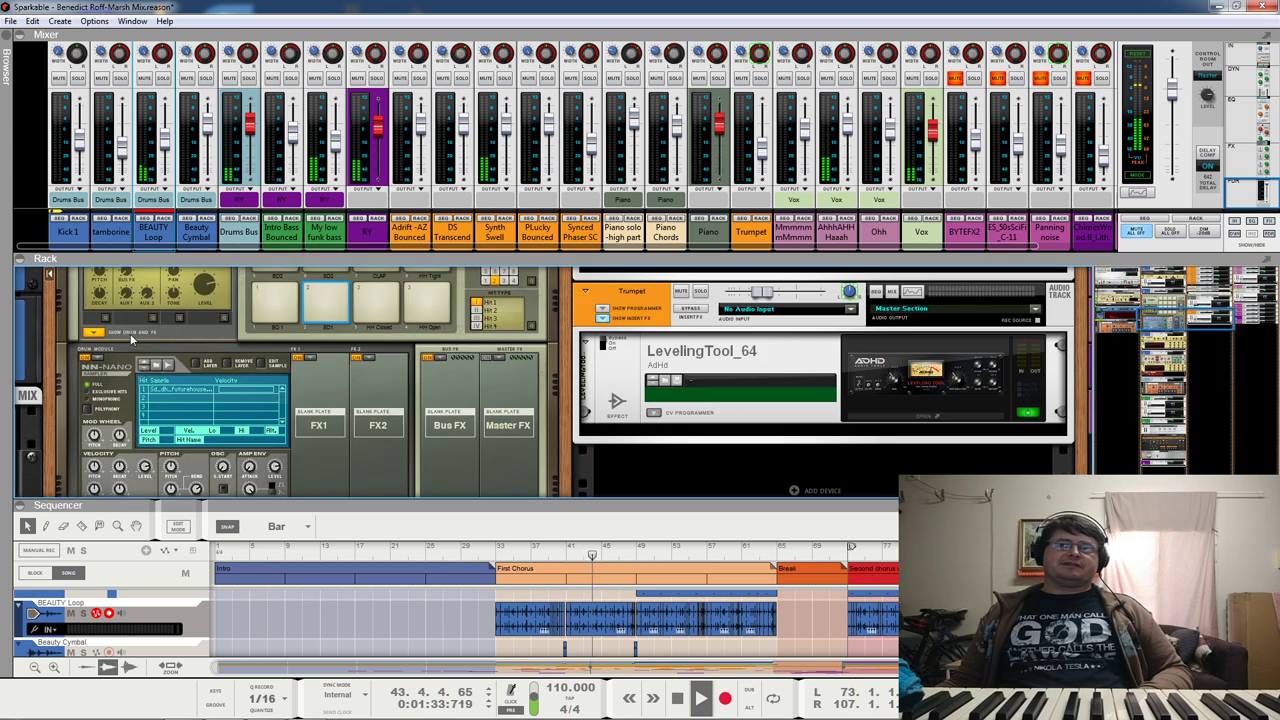
{"action": "scroll", "coordinate": [130, 340], "scroll_direction": "up", "scroll_amount": 10}
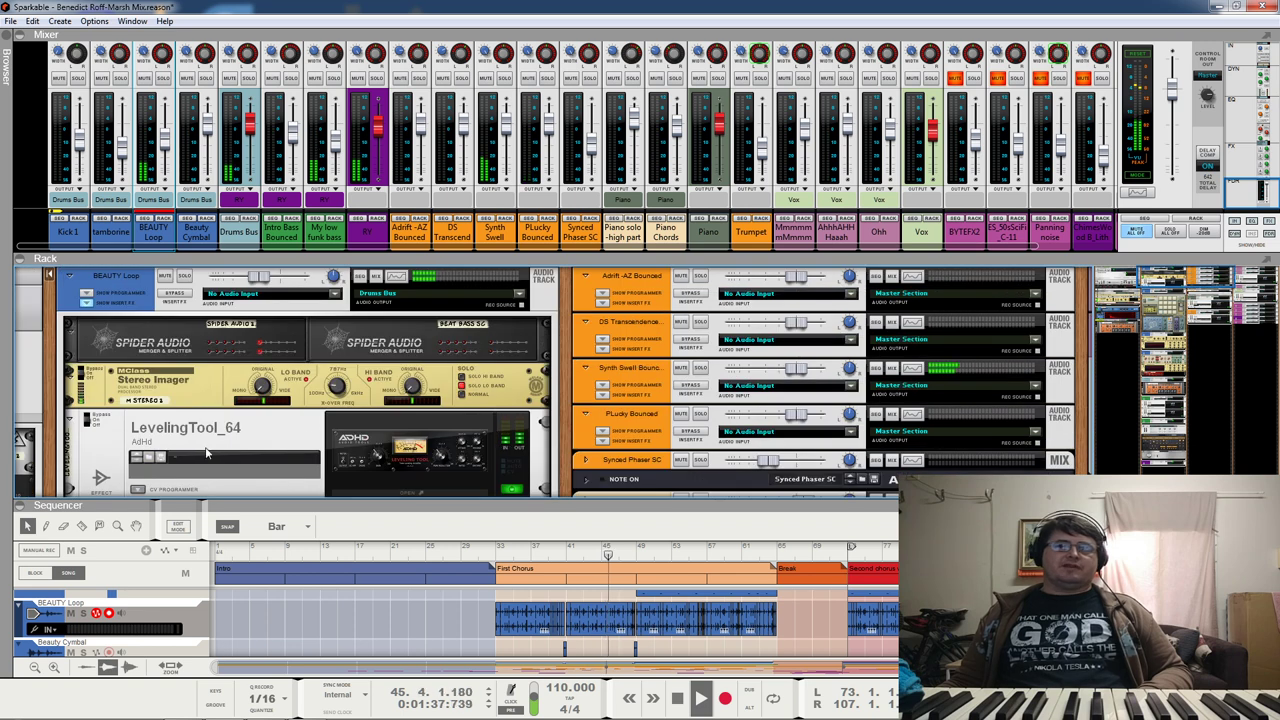
{"action": "scroll", "coordinate": [513, 452], "scroll_direction": "down", "scroll_amount": 1}
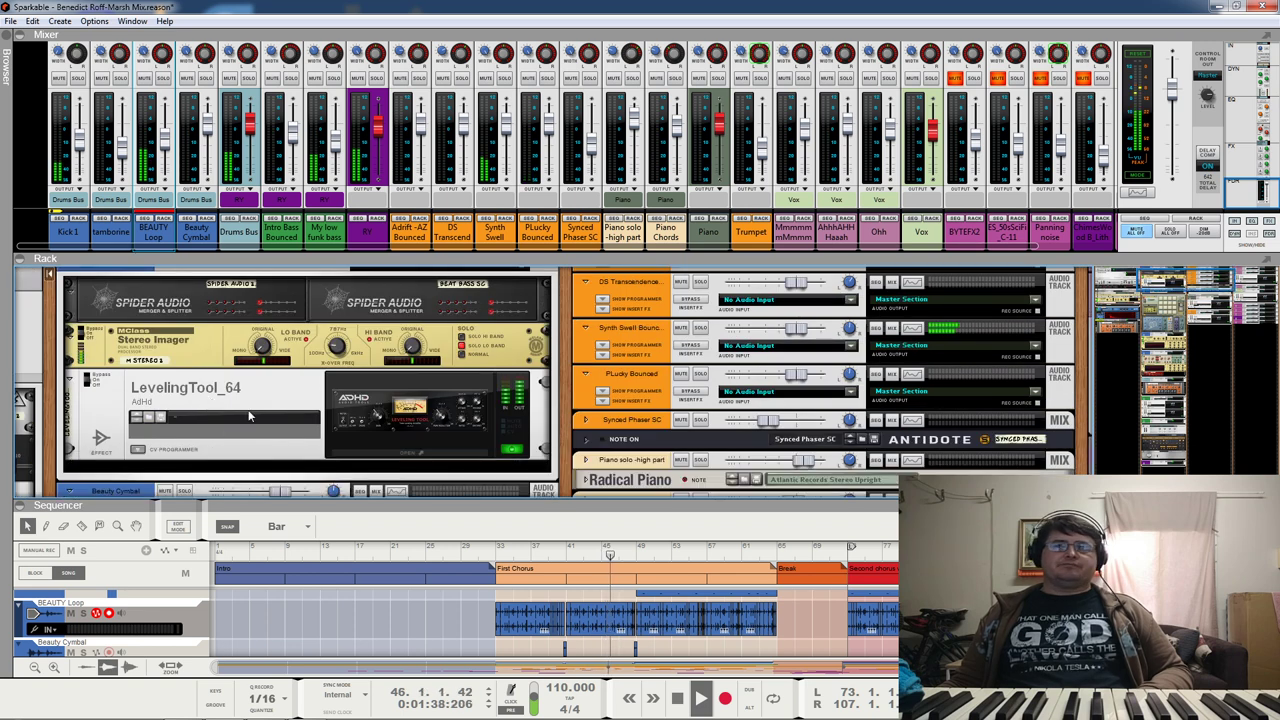
{"action": "left_click", "coordinate": [513, 451]}
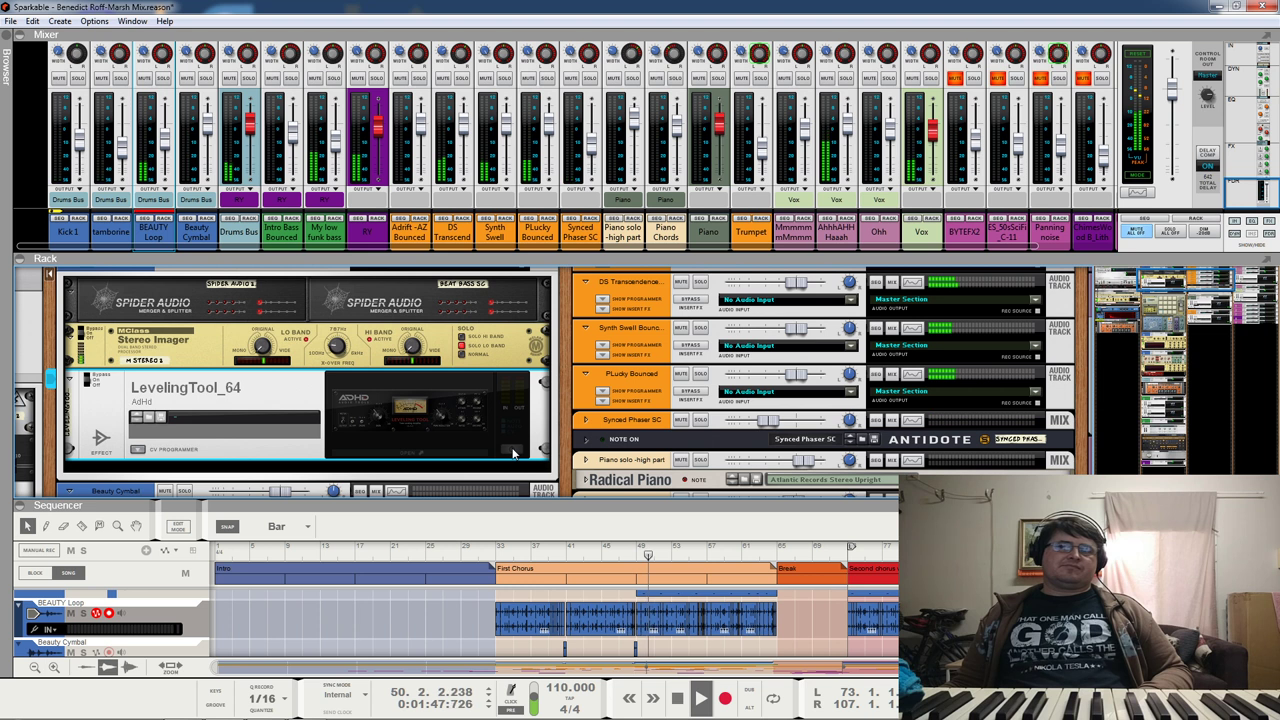
{"action": "left_click", "coordinate": [513, 451]}
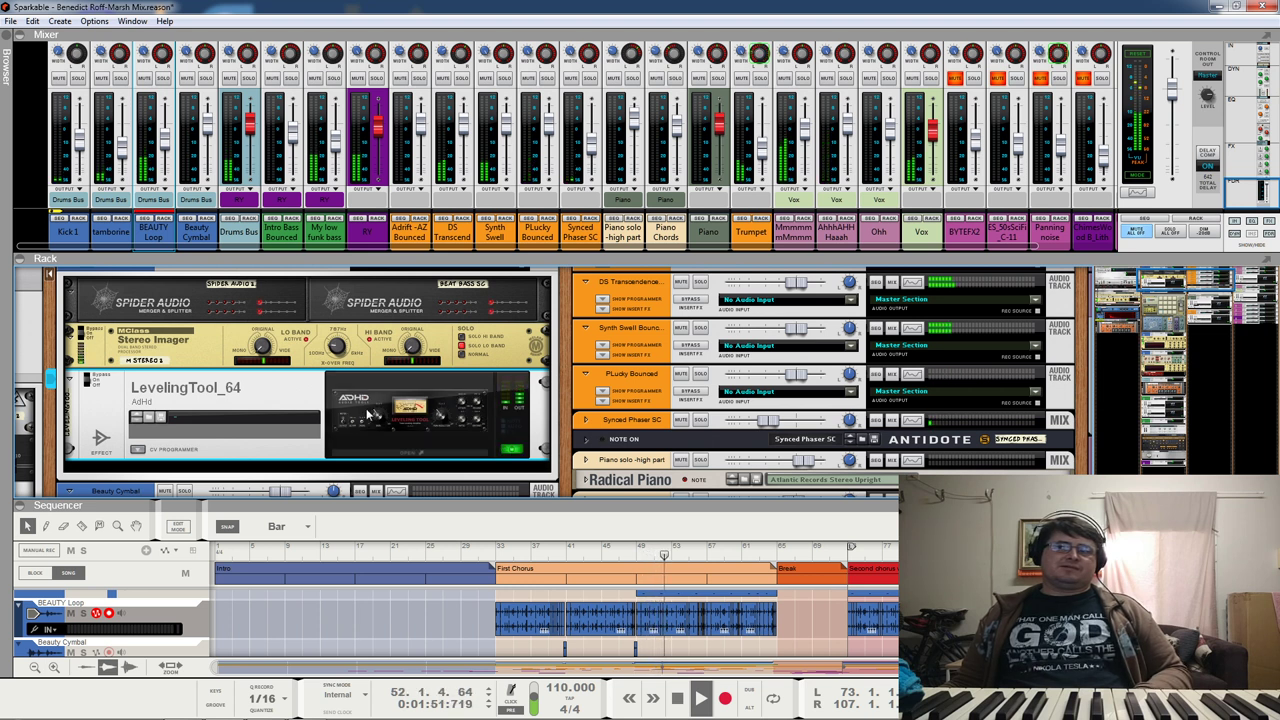
Step: Resume the full mix in the First Chorus, audition BEAUTY Loop soloed, and clear its solo
{"action": "key", "text": "space"}
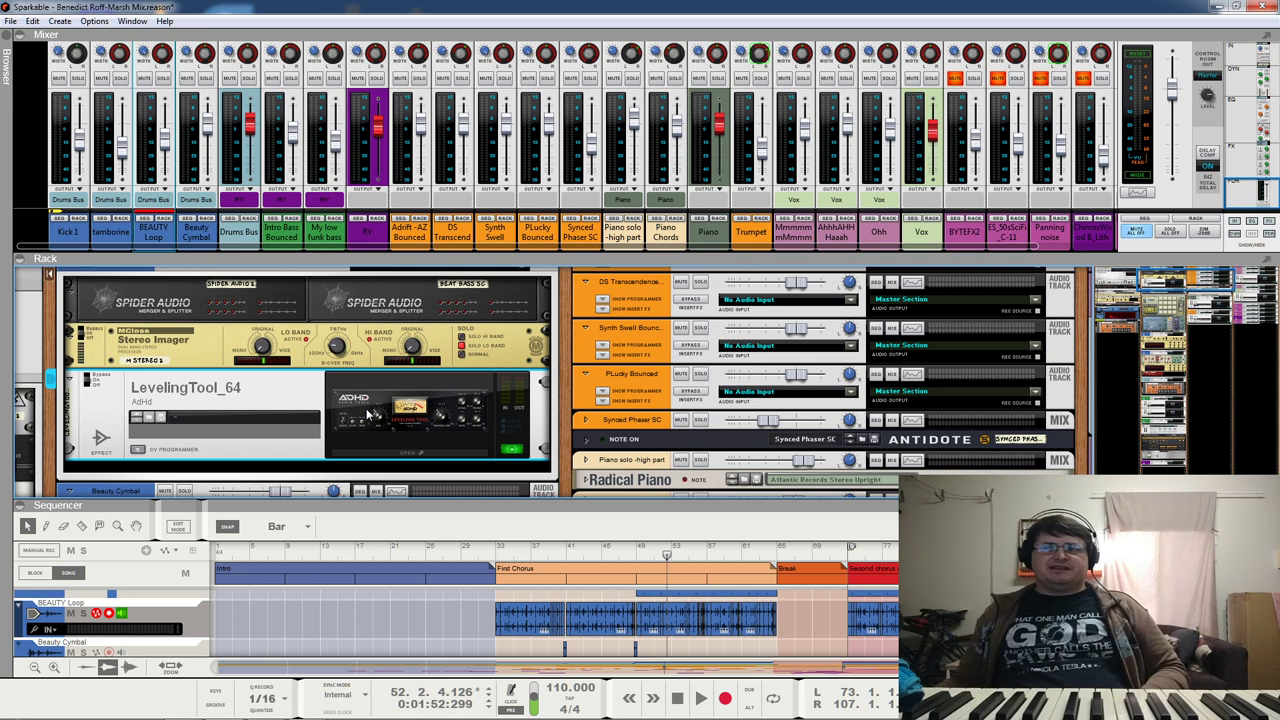
{"action": "key", "text": "space"}
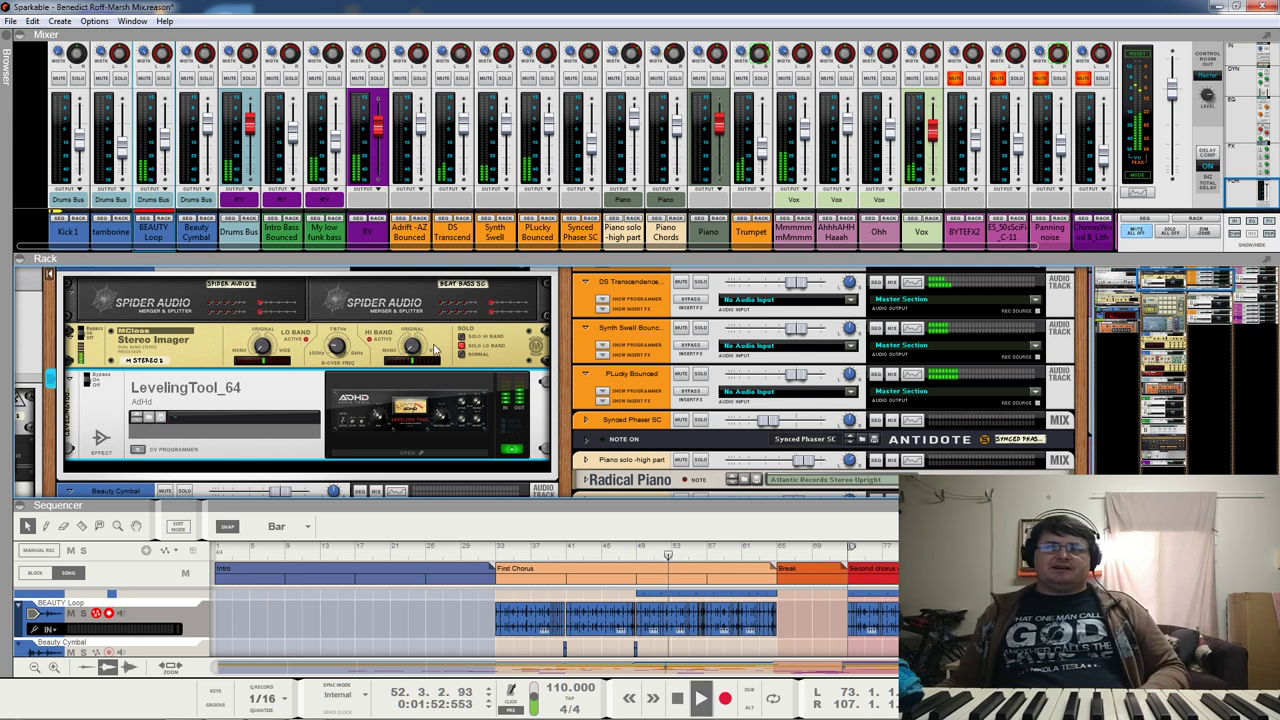
{"action": "left_click", "coordinate": [161, 80]}
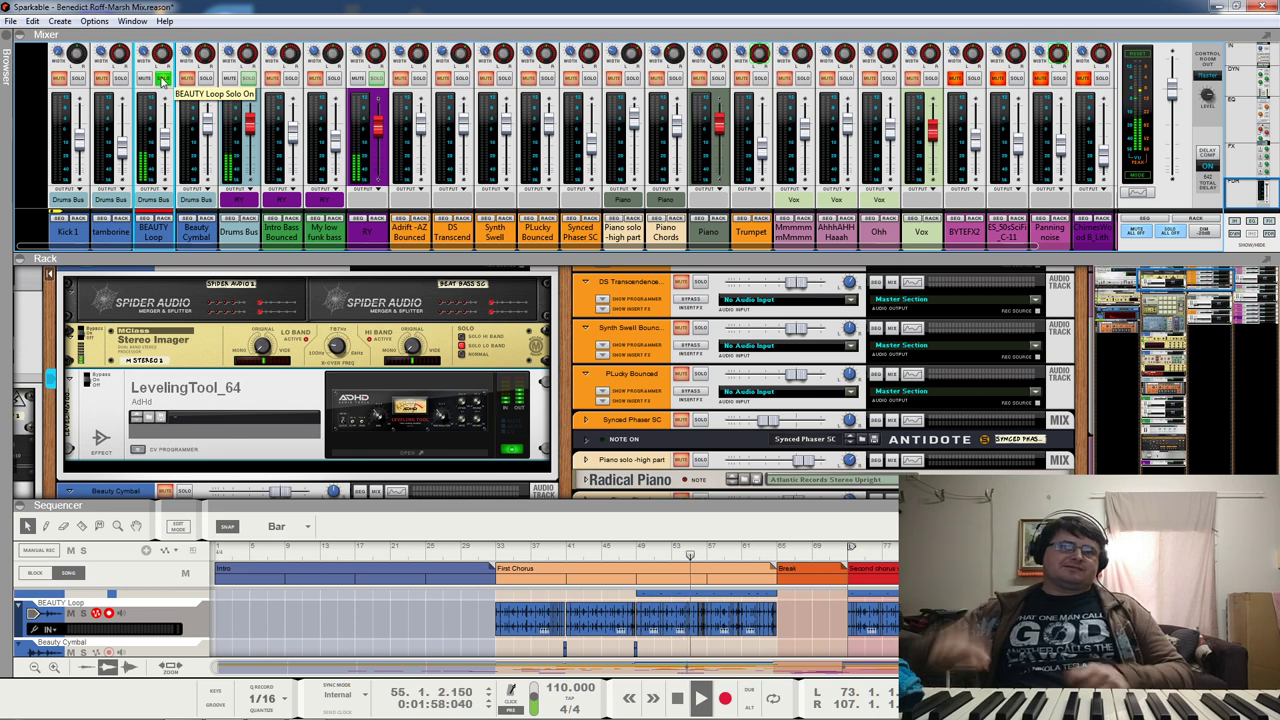
{"action": "left_click", "coordinate": [161, 80]}
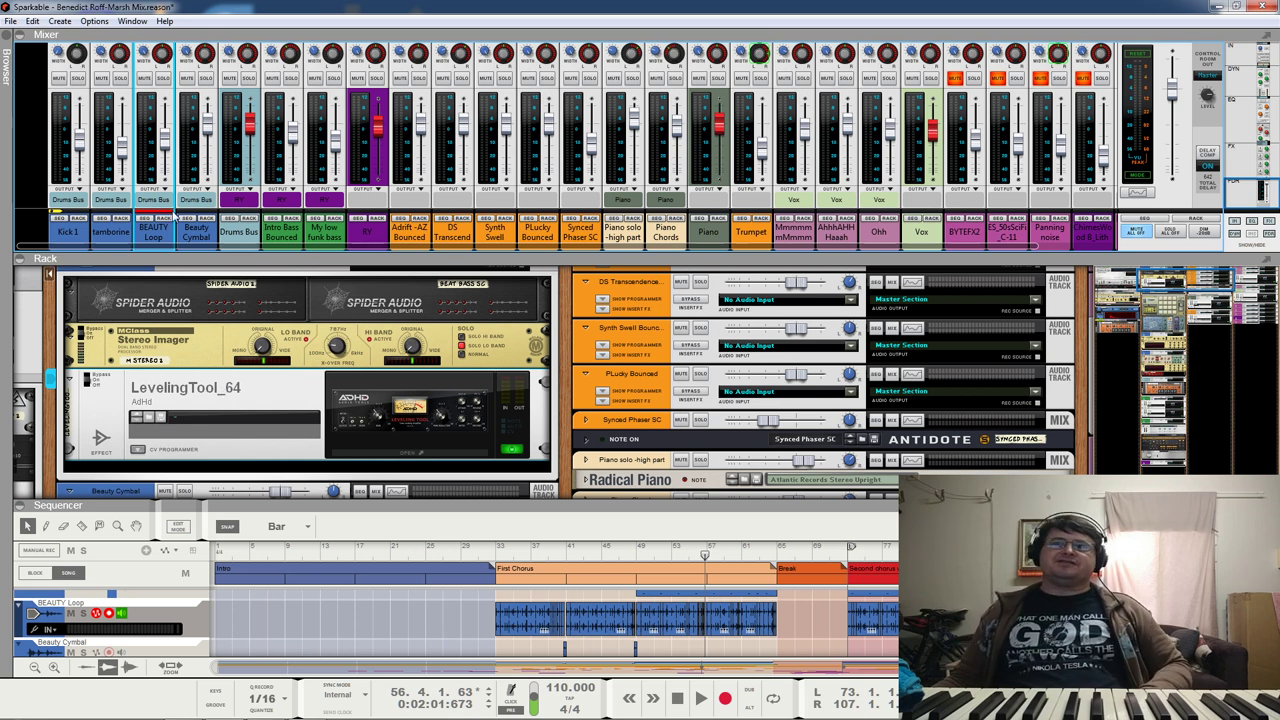
Step: Play the full mix from bar 40 while viewing the Beauty Cymbal channel in the Spectrum EQ, and close the EQ window
{"action": "left_click", "coordinate": [565, 558]}
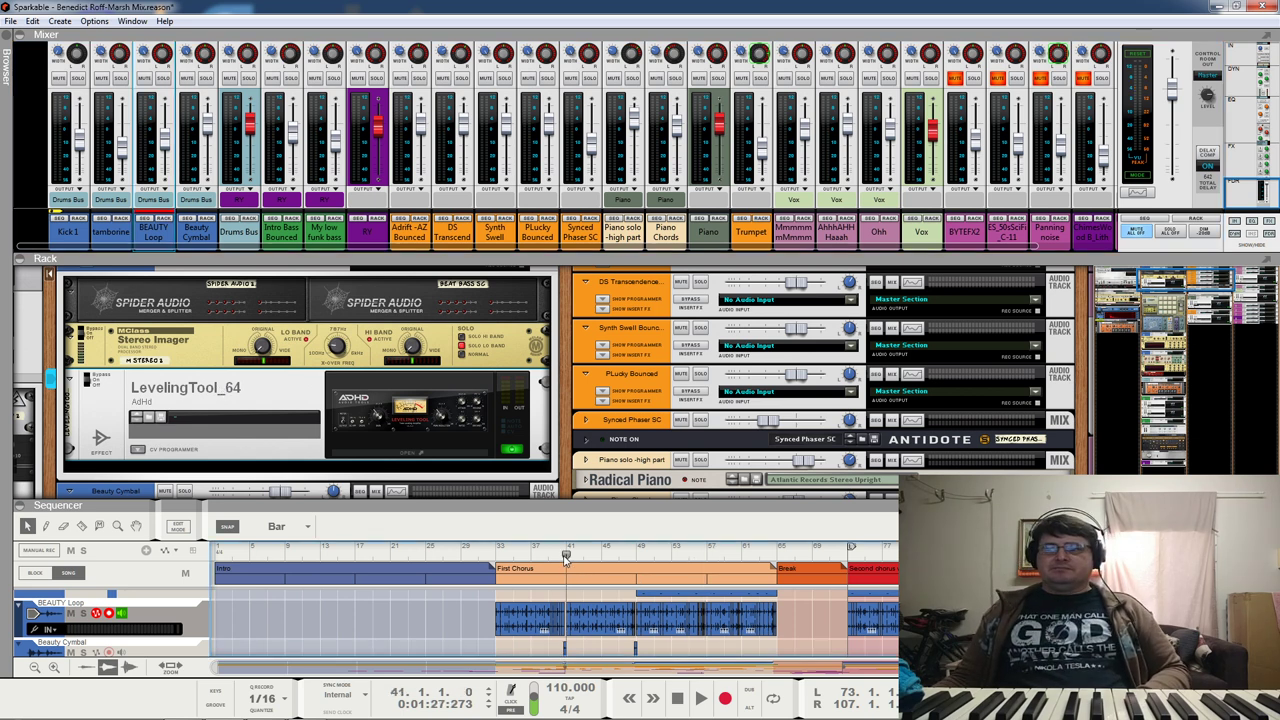
{"action": "left_click", "coordinate": [557, 557]}
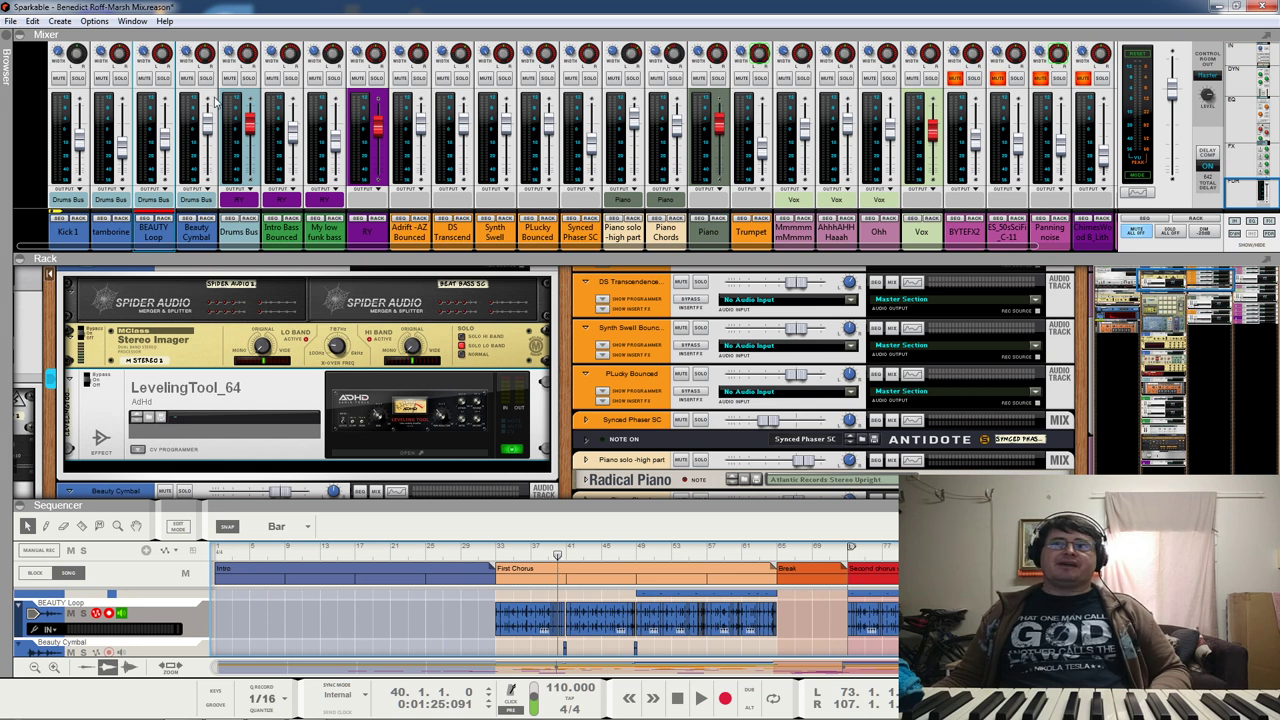
{"action": "key", "text": "F2"}
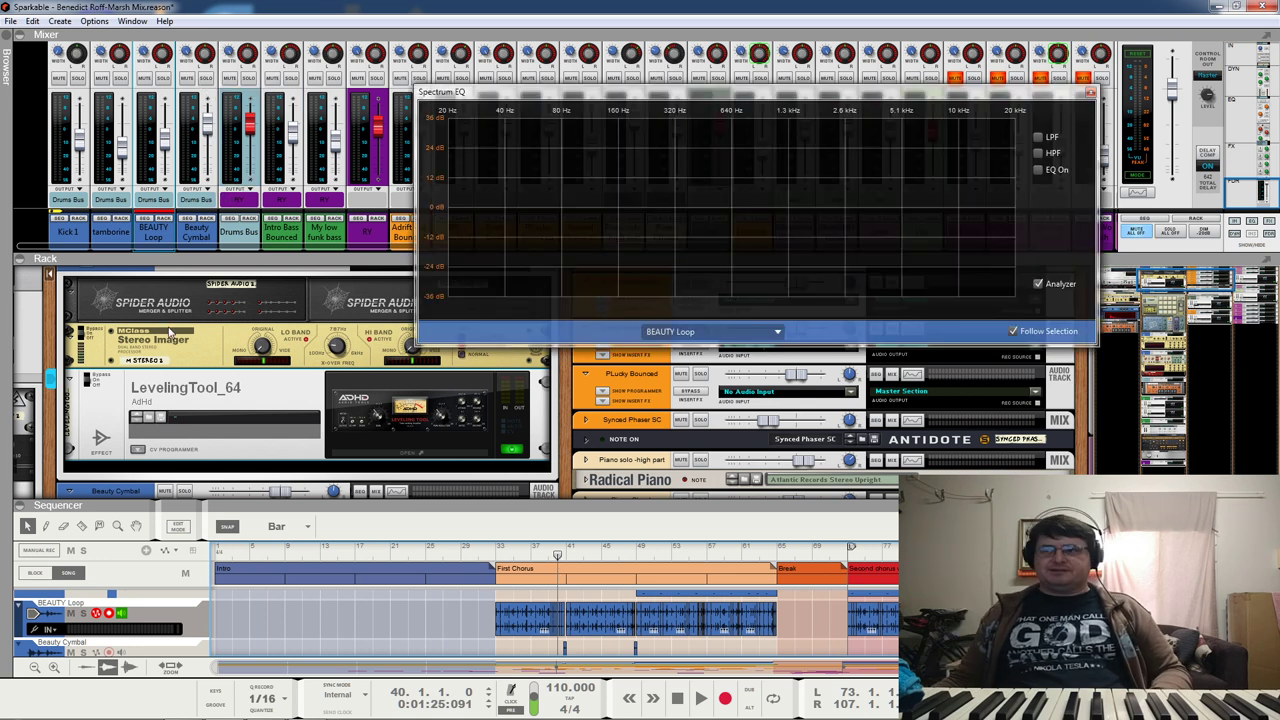
{"action": "left_click", "coordinate": [391, 465]}
{"action": "key", "text": "space"}
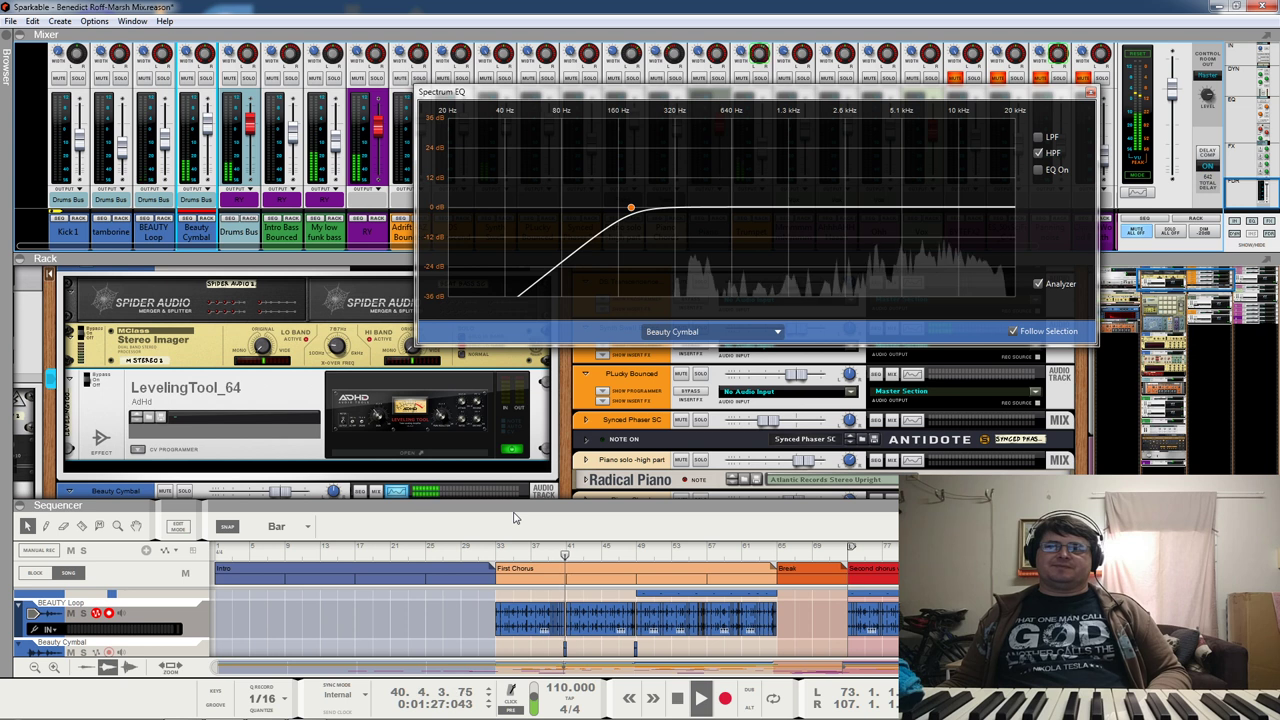
{"action": "left_click", "coordinate": [557, 555]}
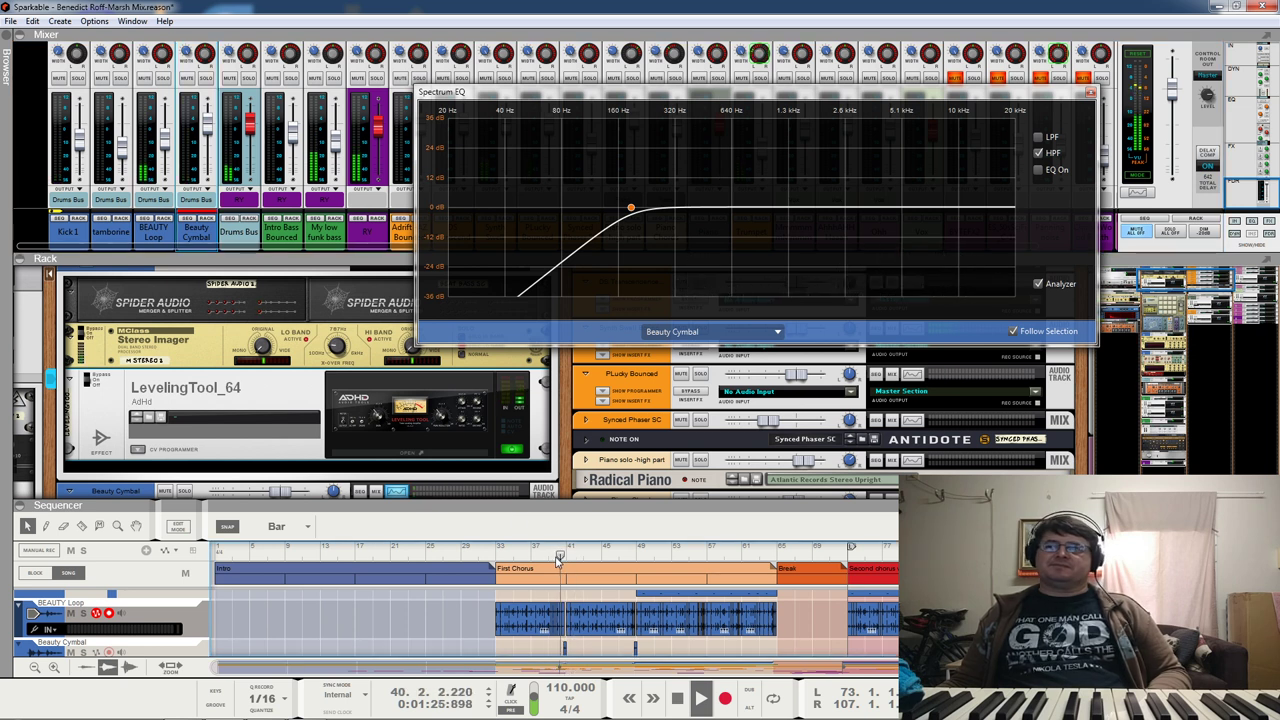
{"action": "key", "text": "space"}
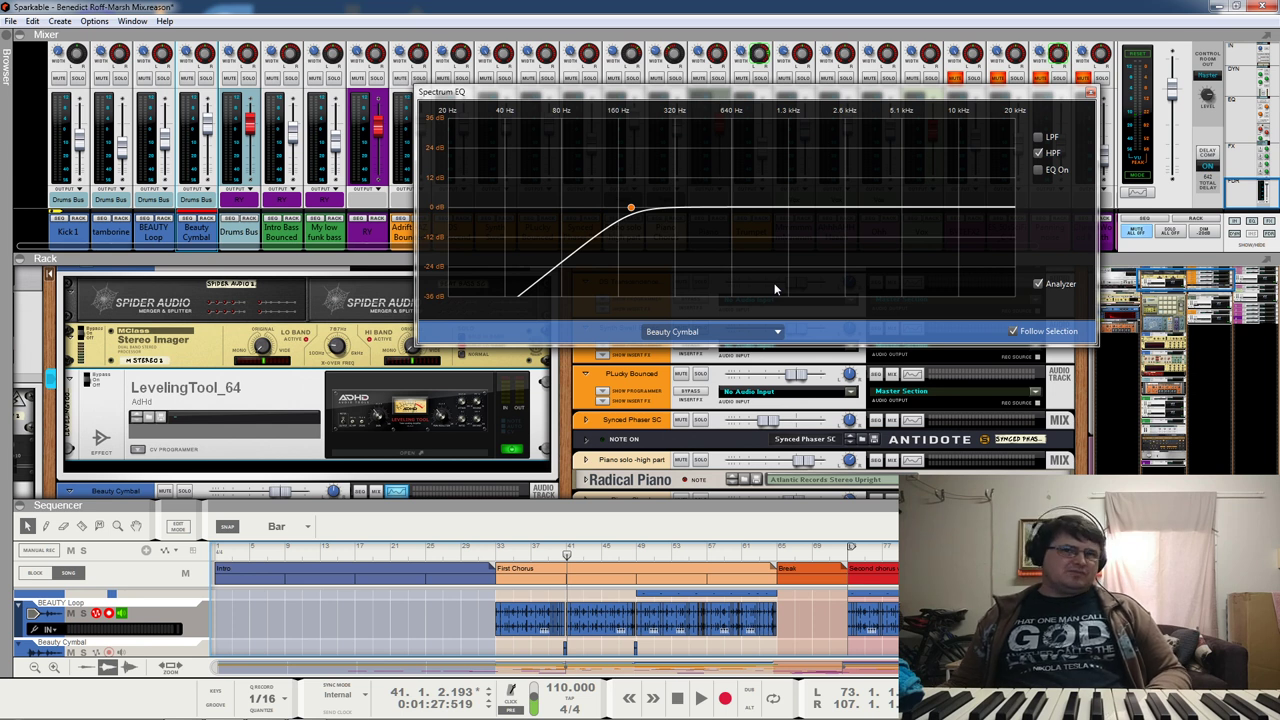
{"action": "left_click", "coordinate": [1091, 93]}
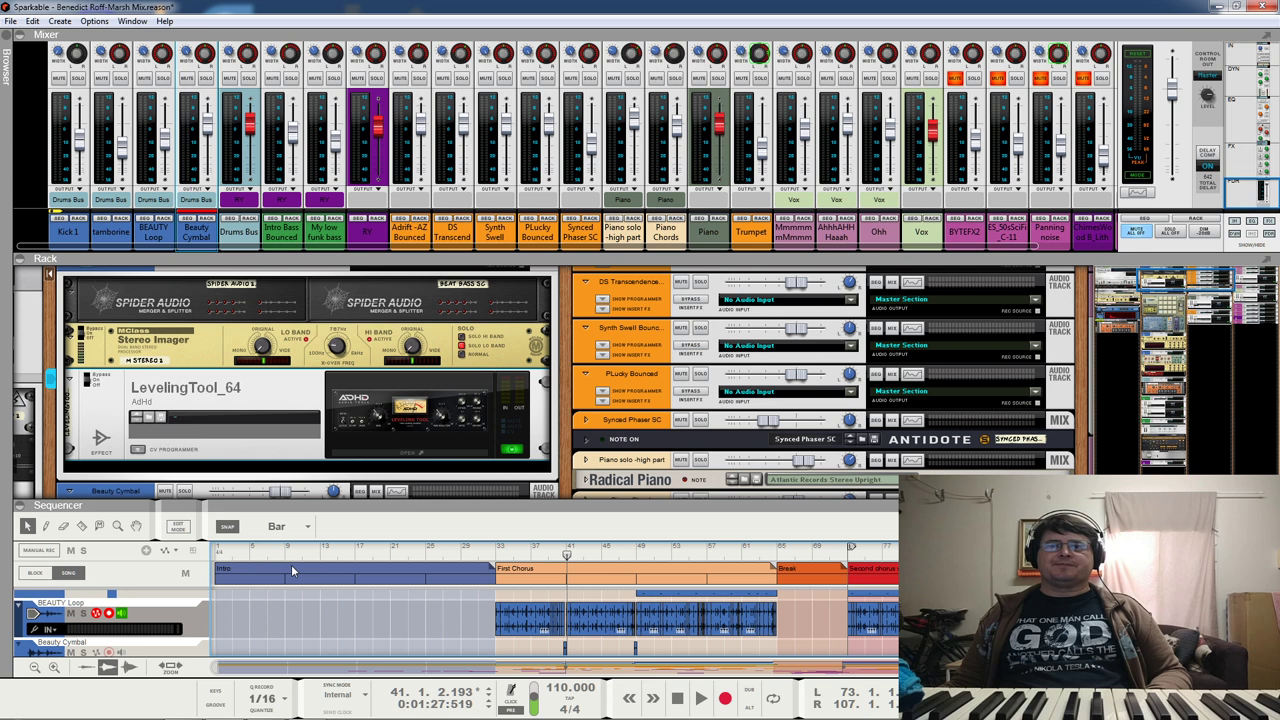
Step: Solo the tamborine channel and audition it from the middle of the First Chorus
{"action": "scroll", "coordinate": [338, 616], "scroll_direction": "down", "scroll_amount": 1}
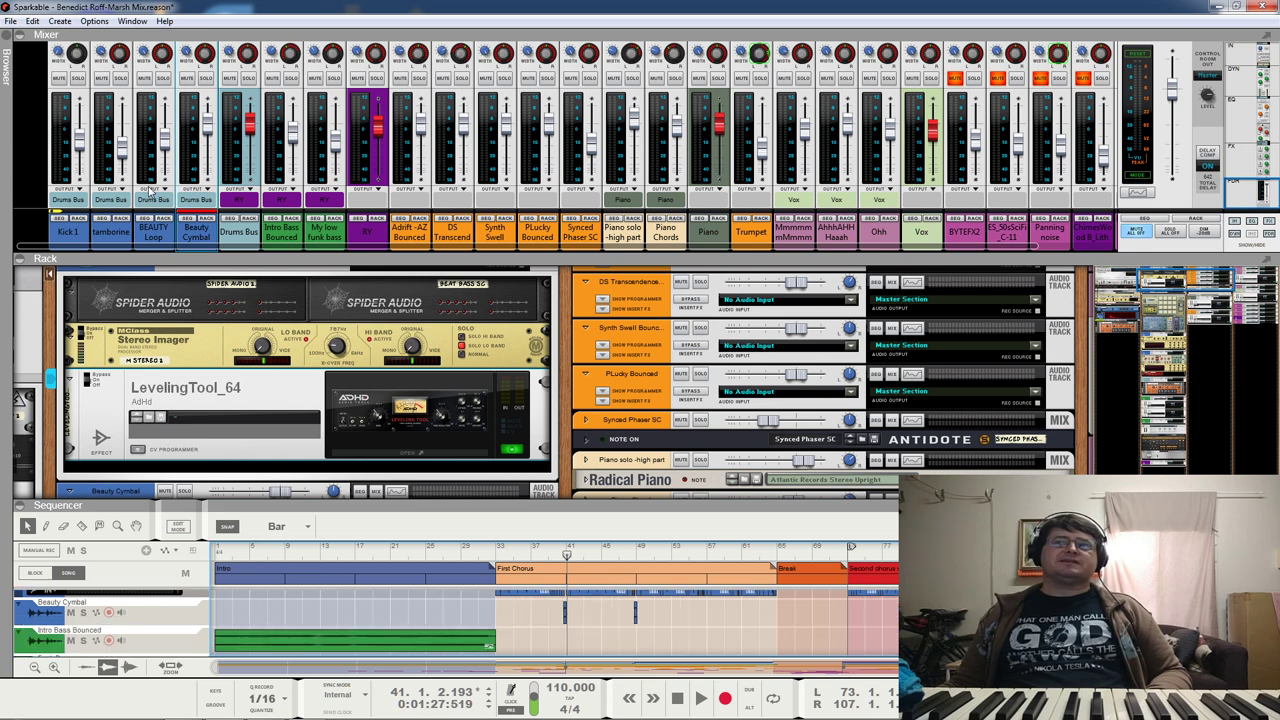
{"action": "left_click", "coordinate": [120, 79]}
{"action": "scroll", "coordinate": [350, 572], "scroll_direction": "down", "scroll_amount": 6}
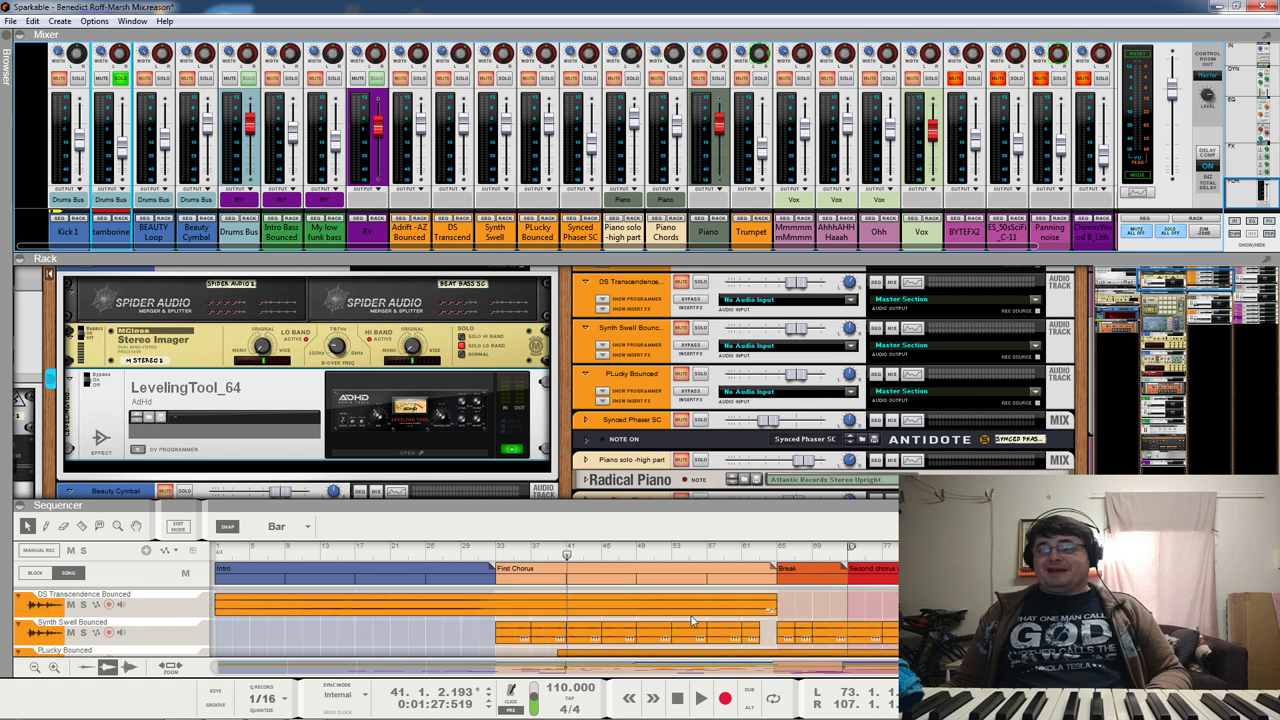
{"action": "scroll", "coordinate": [618, 584], "scroll_direction": "down", "scroll_amount": 5}
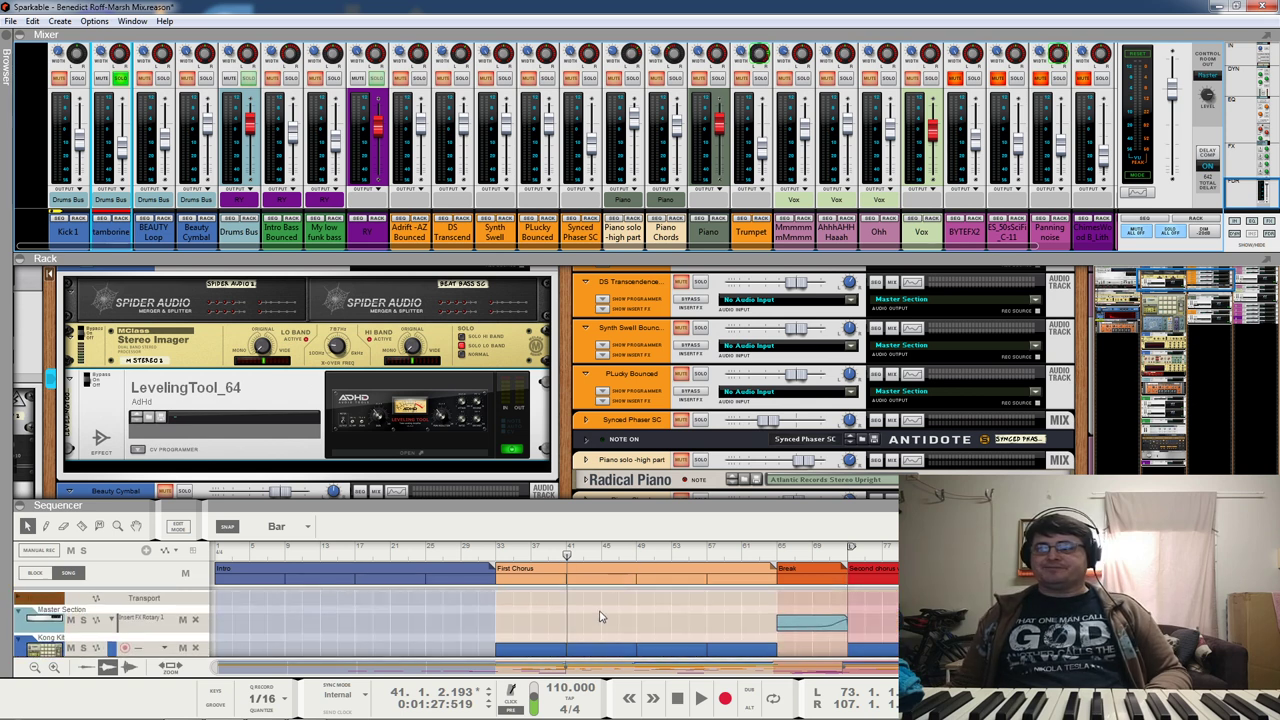
{"action": "scroll", "coordinate": [600, 617], "scroll_direction": "up", "scroll_amount": 10}
{"action": "scroll", "coordinate": [600, 617], "scroll_direction": "up", "scroll_amount": 2}
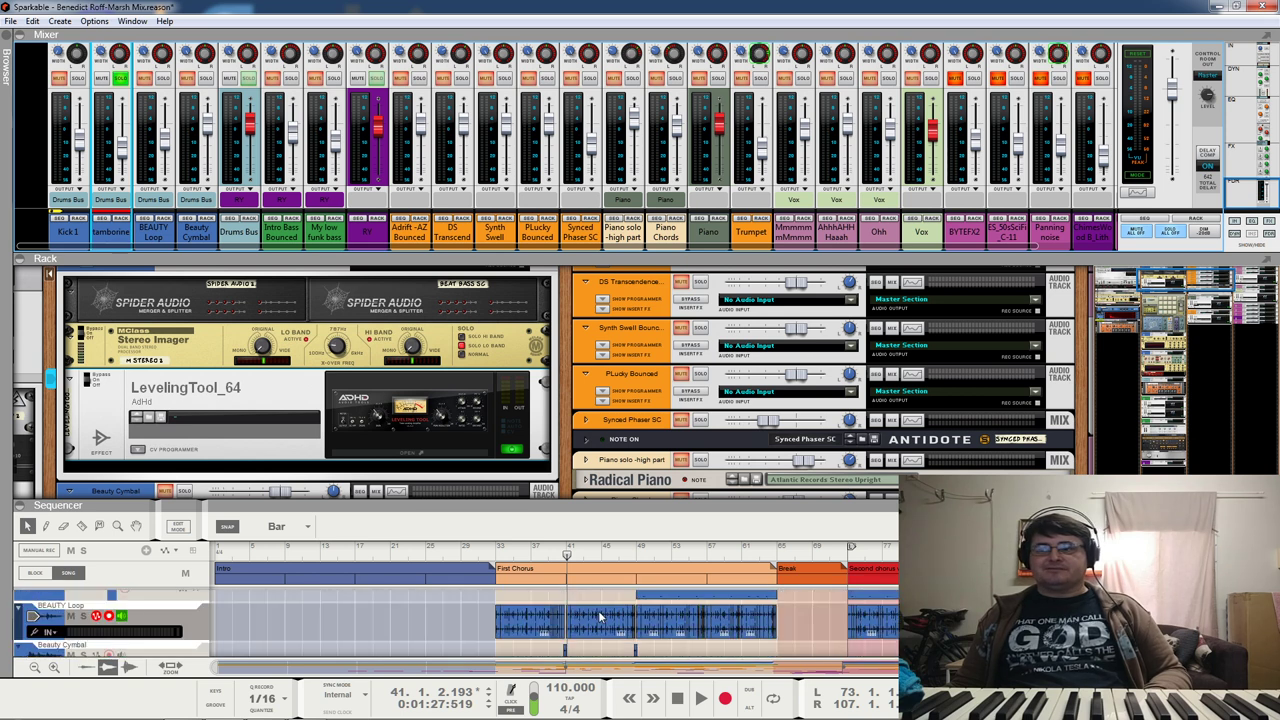
{"action": "left_click", "coordinate": [638, 558]}
{"action": "key", "text": "space"}
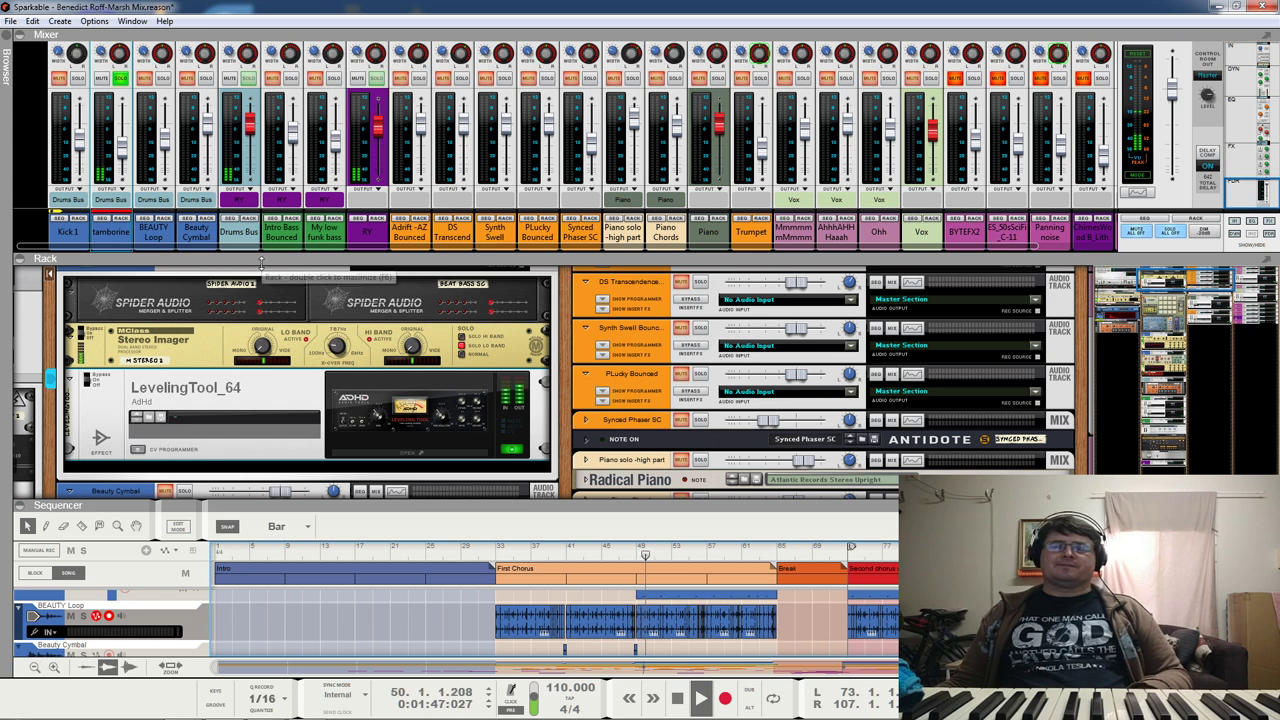
{"action": "key", "text": "space"}
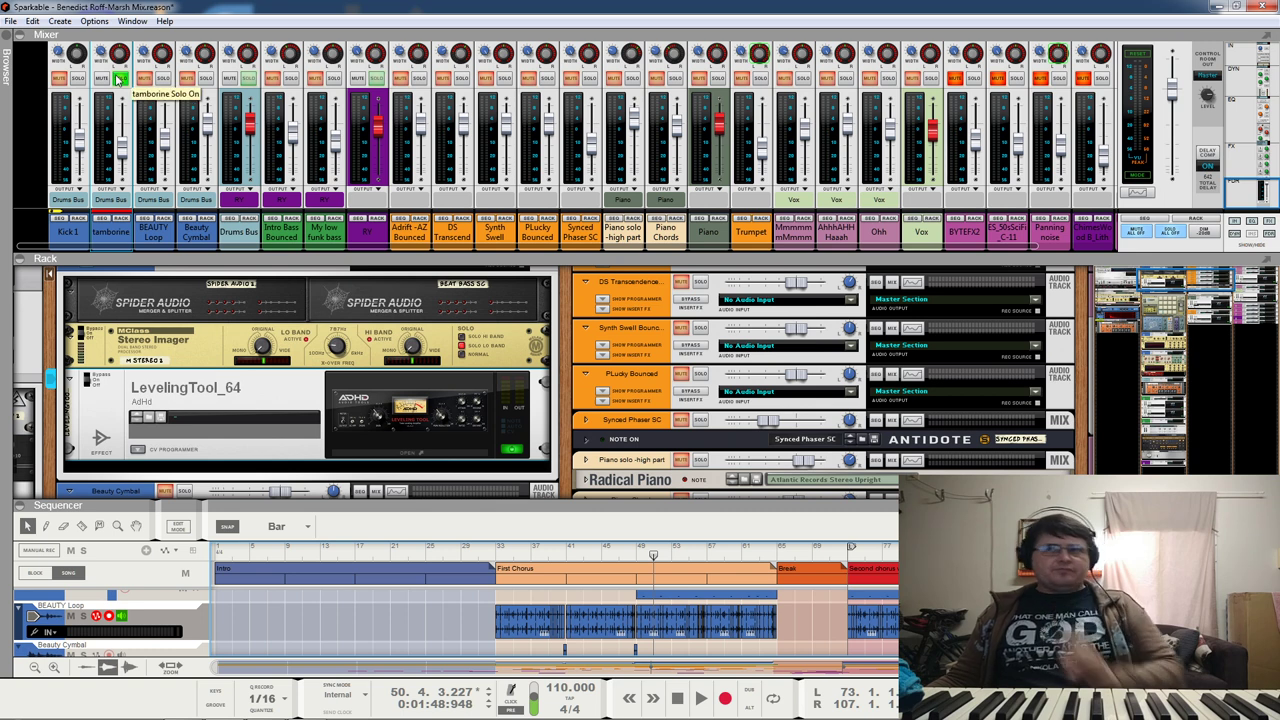
Step: Select the 1/4 Echo channel and check the mixer's FX sends and returns before going back to the faders
{"action": "left_click_drag", "start_coordinate": [186, 250], "coordinate": [463, 258]}
{"action": "left_click", "coordinate": [1111, 242]}
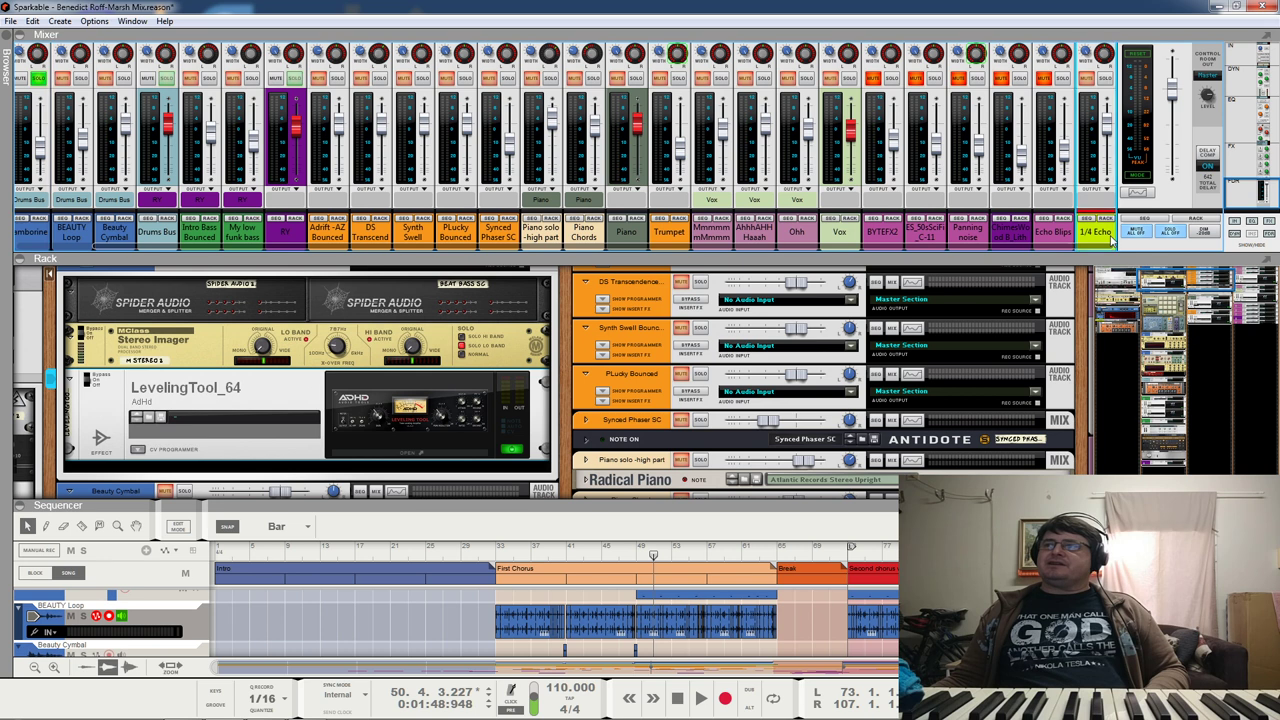
{"action": "left_click", "coordinate": [1263, 152]}
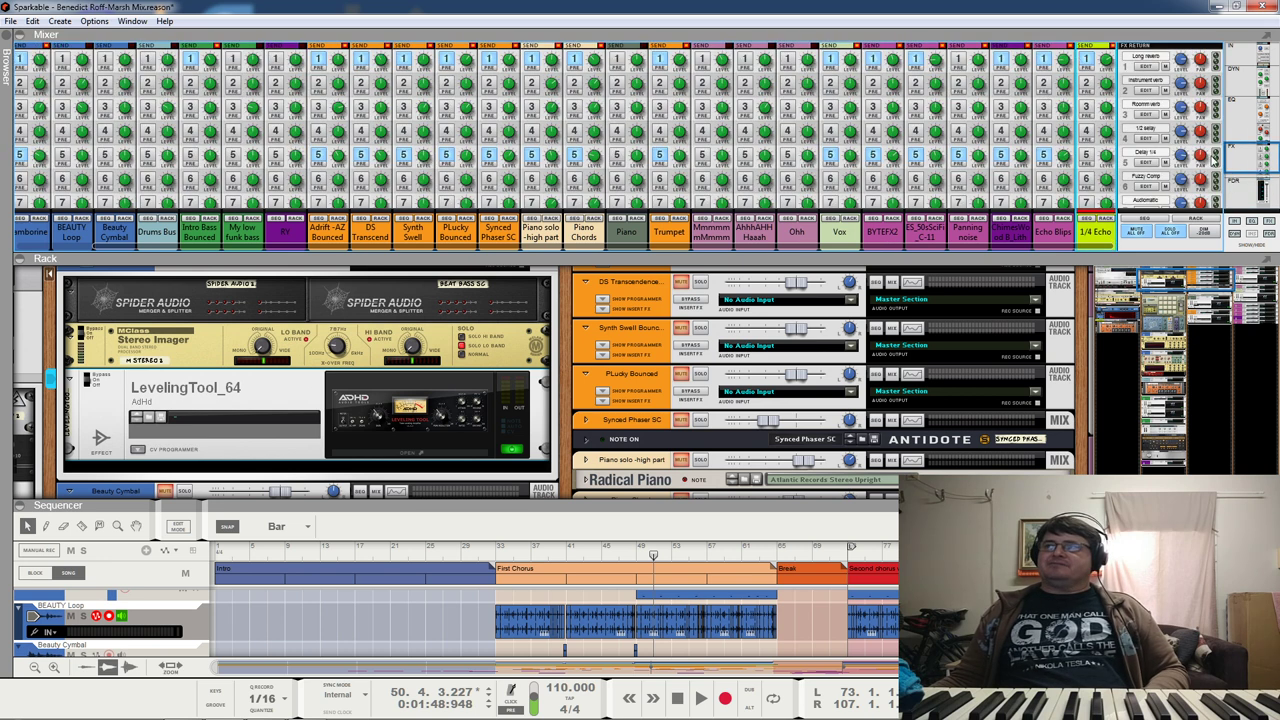
{"action": "left_click", "coordinate": [1240, 175]}
{"action": "scroll", "coordinate": [1141, 250], "scroll_direction": "left", "scroll_amount": 2}
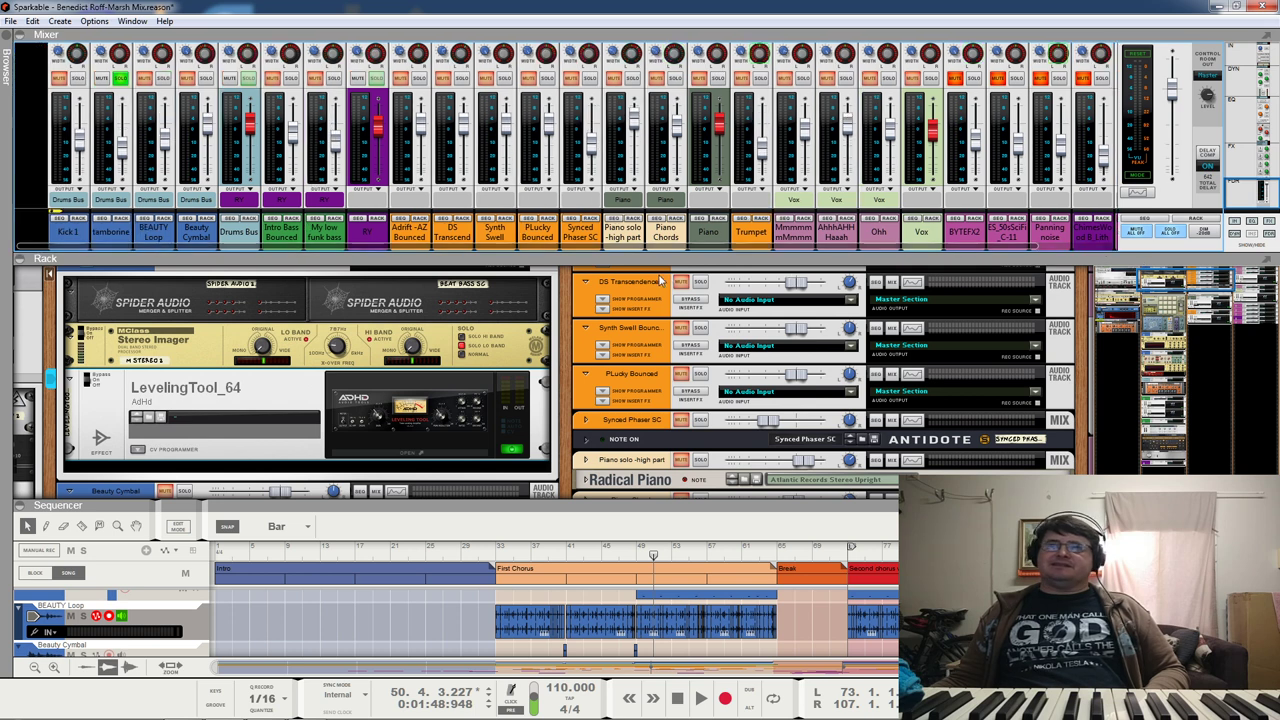
Step: Clear the tamborine solo and examine its spectrum in the Spectrum EQ while the full mix plays
{"action": "left_click", "coordinate": [119, 79]}
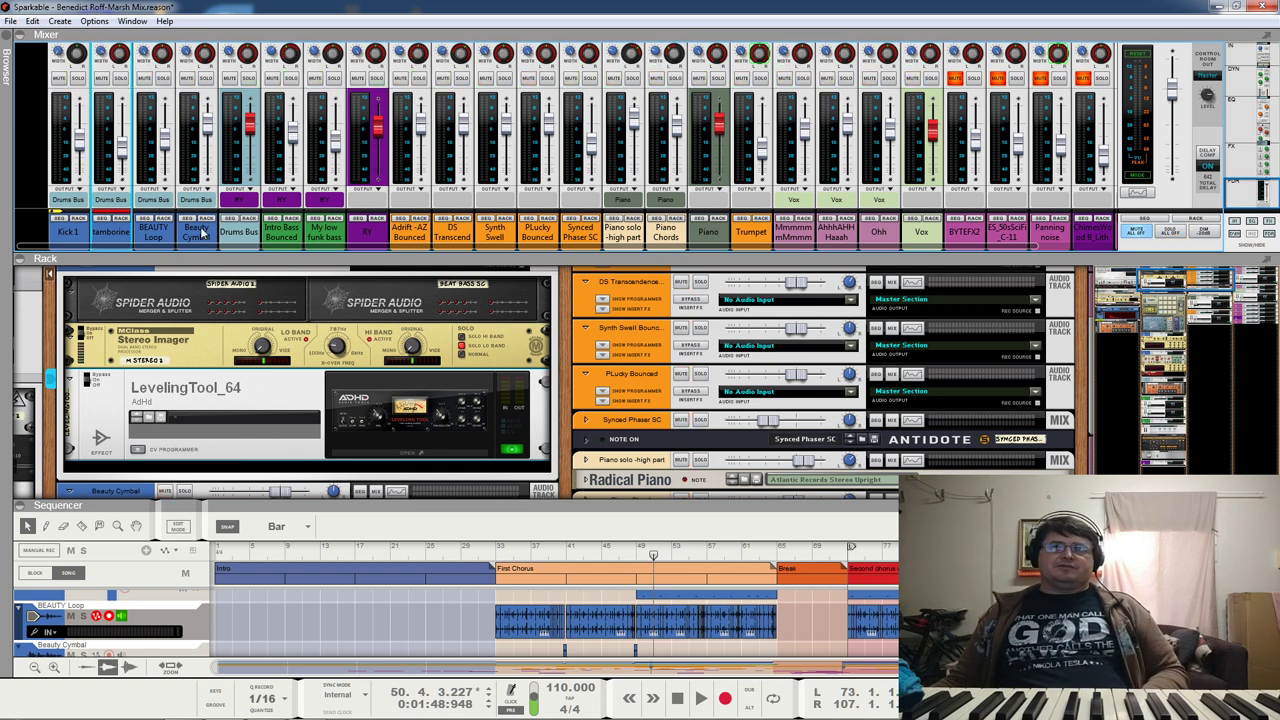
{"action": "key", "text": "space"}
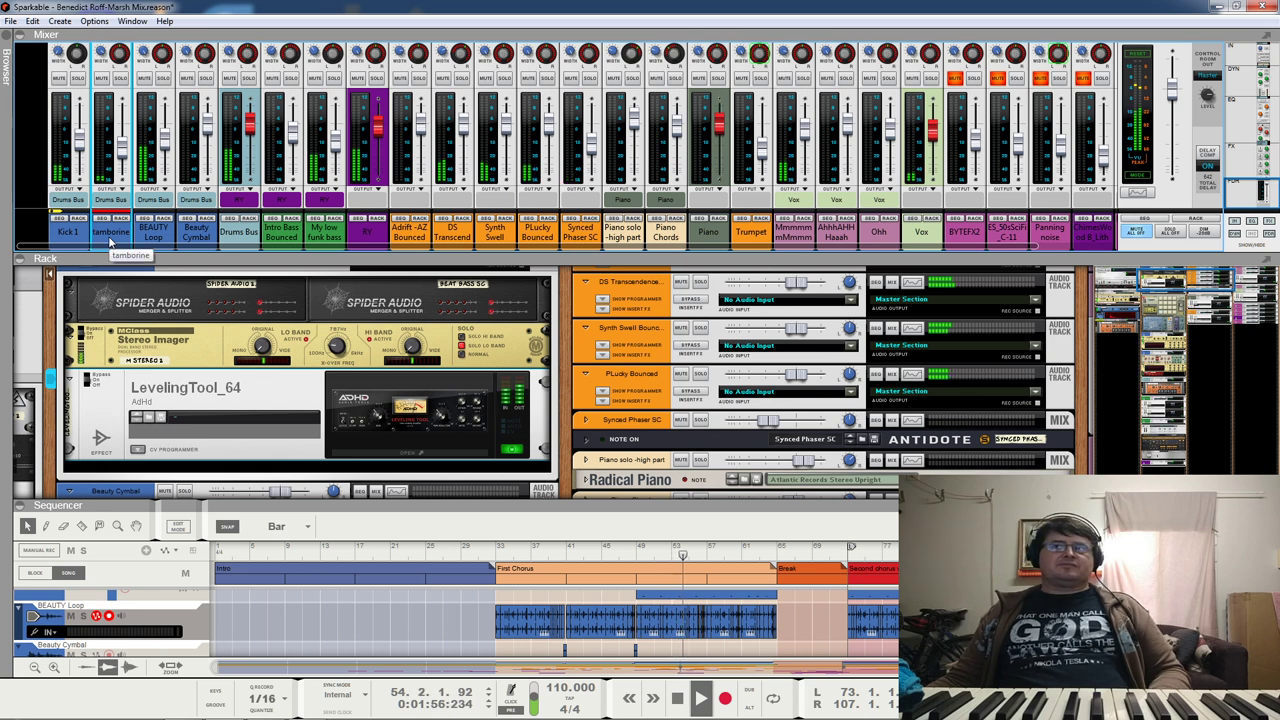
{"action": "key", "text": "F2"}
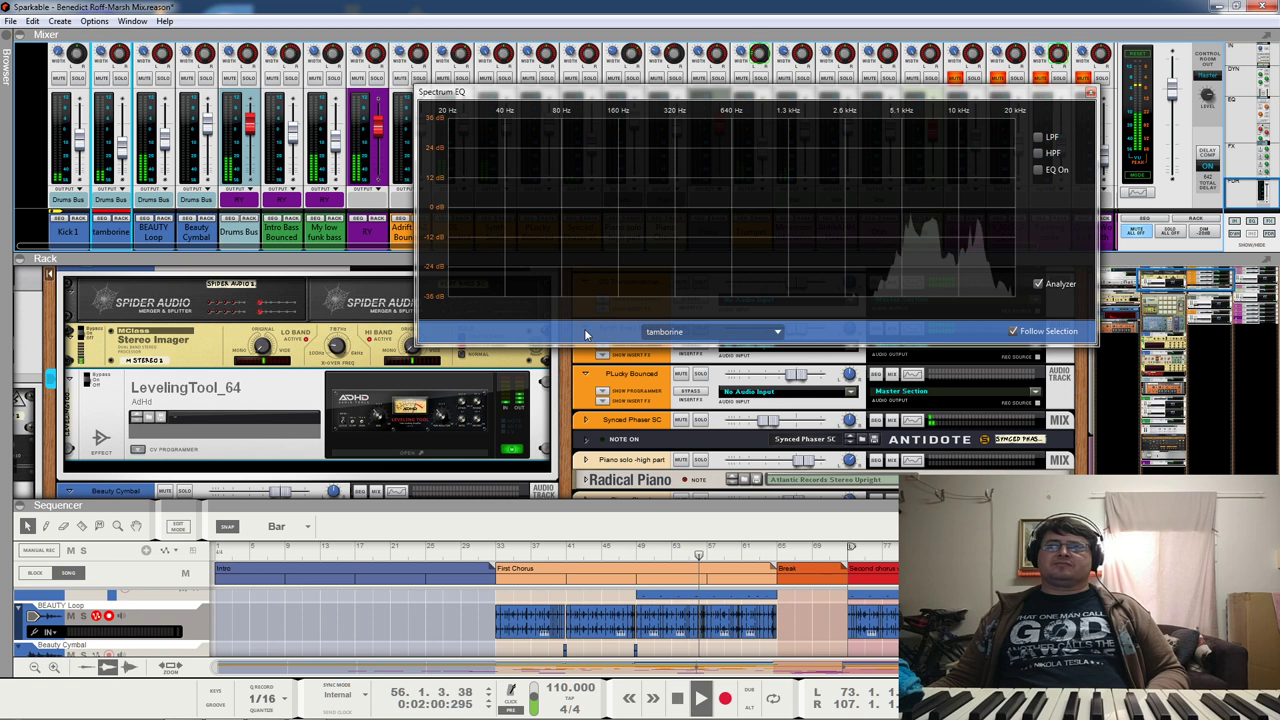
{"action": "key", "text": "space"}
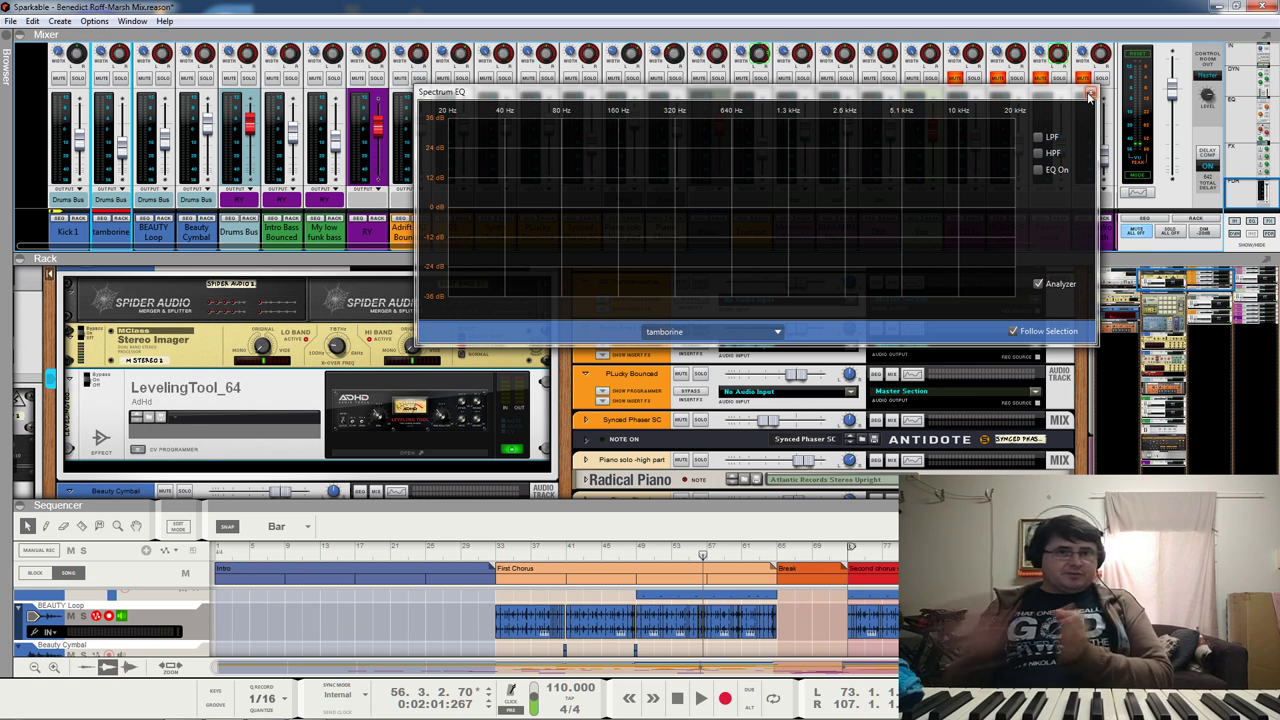
{"action": "left_click", "coordinate": [1090, 94]}
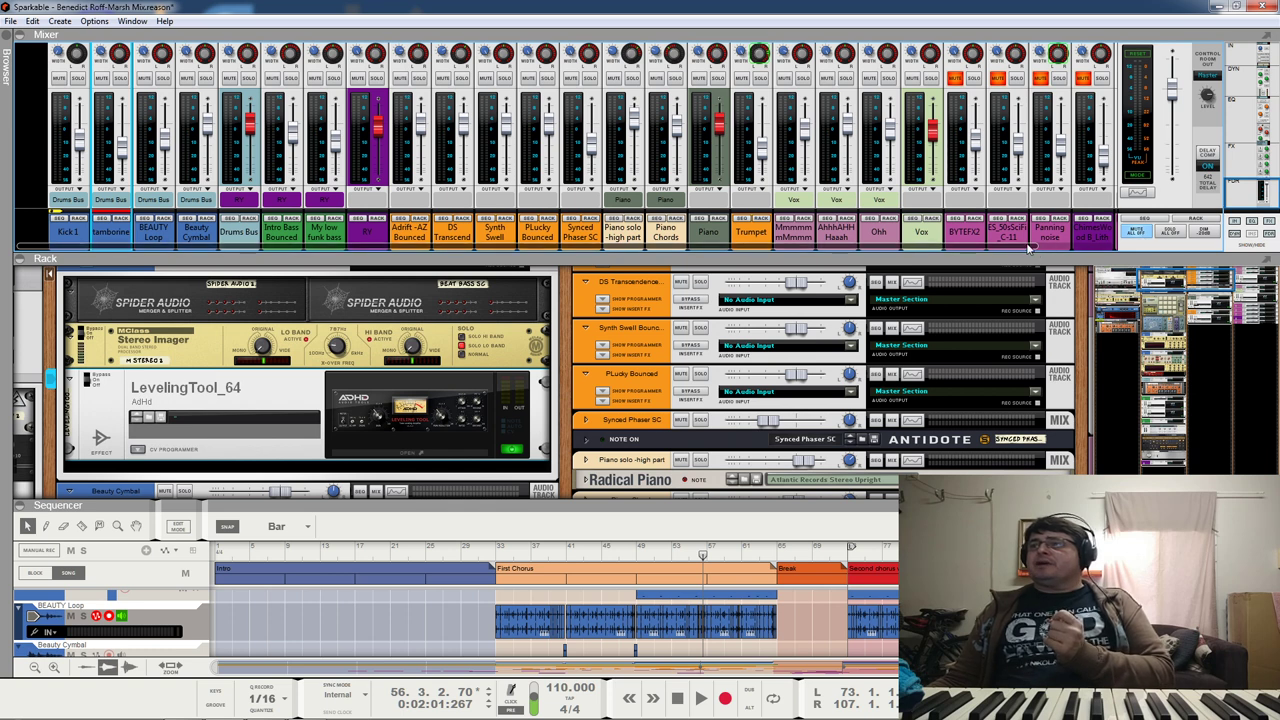
Step: Bring up the 1/4 Echo channel's The Echo device in the rack and inspect its dry/wet balance
{"action": "left_click_drag", "start_coordinate": [1030, 249], "coordinate": [1137, 250]}
{"action": "left_click", "coordinate": [1112, 237]}
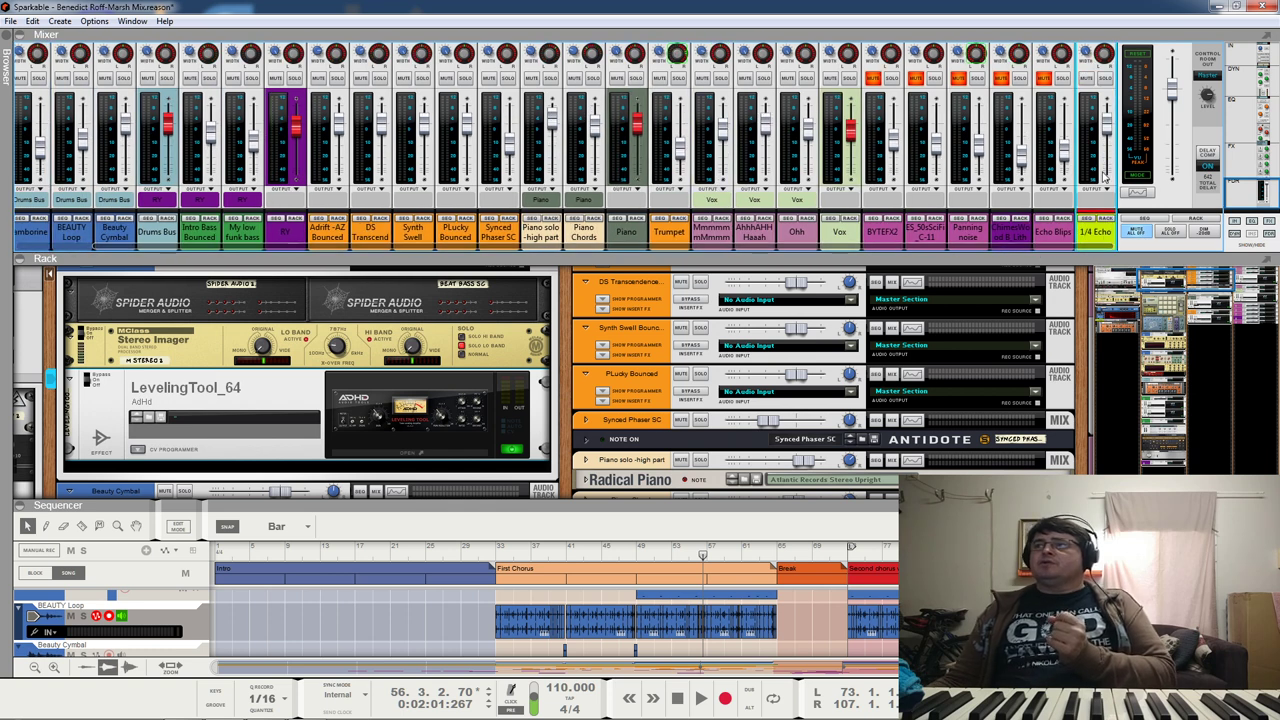
{"action": "left_click", "coordinate": [1162, 290]}
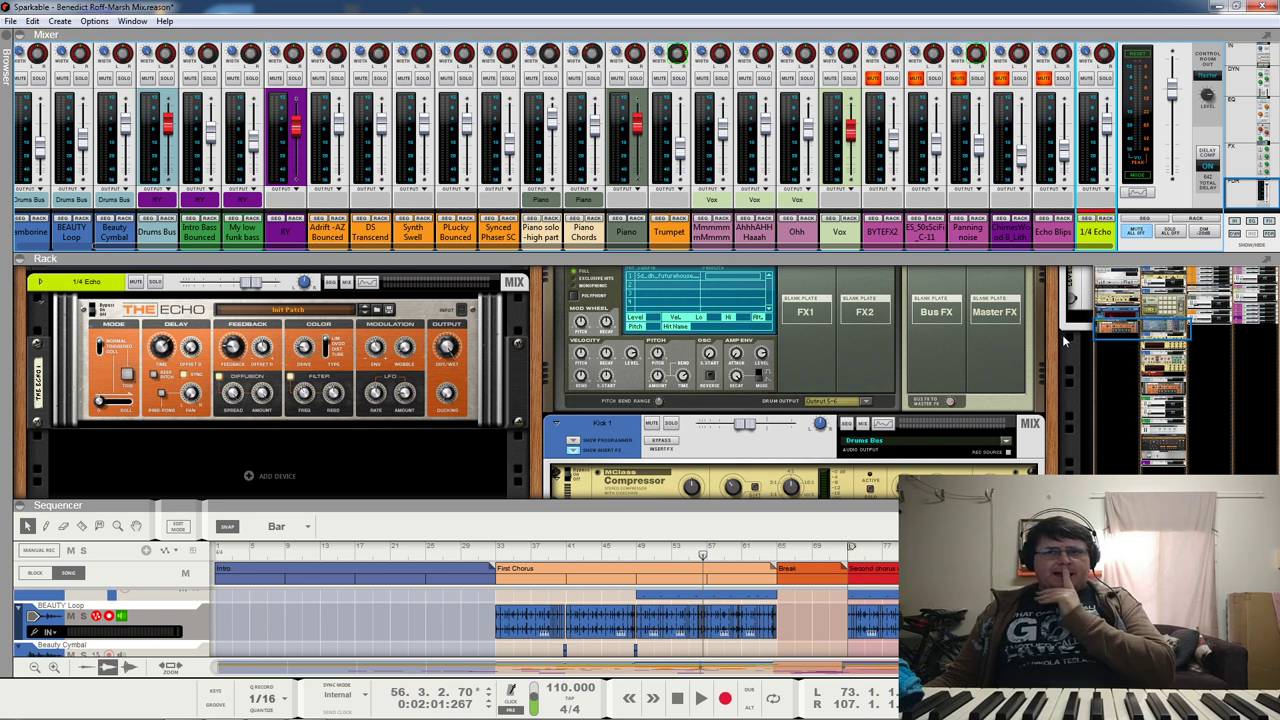
{"action": "left_click", "coordinate": [456, 354]}
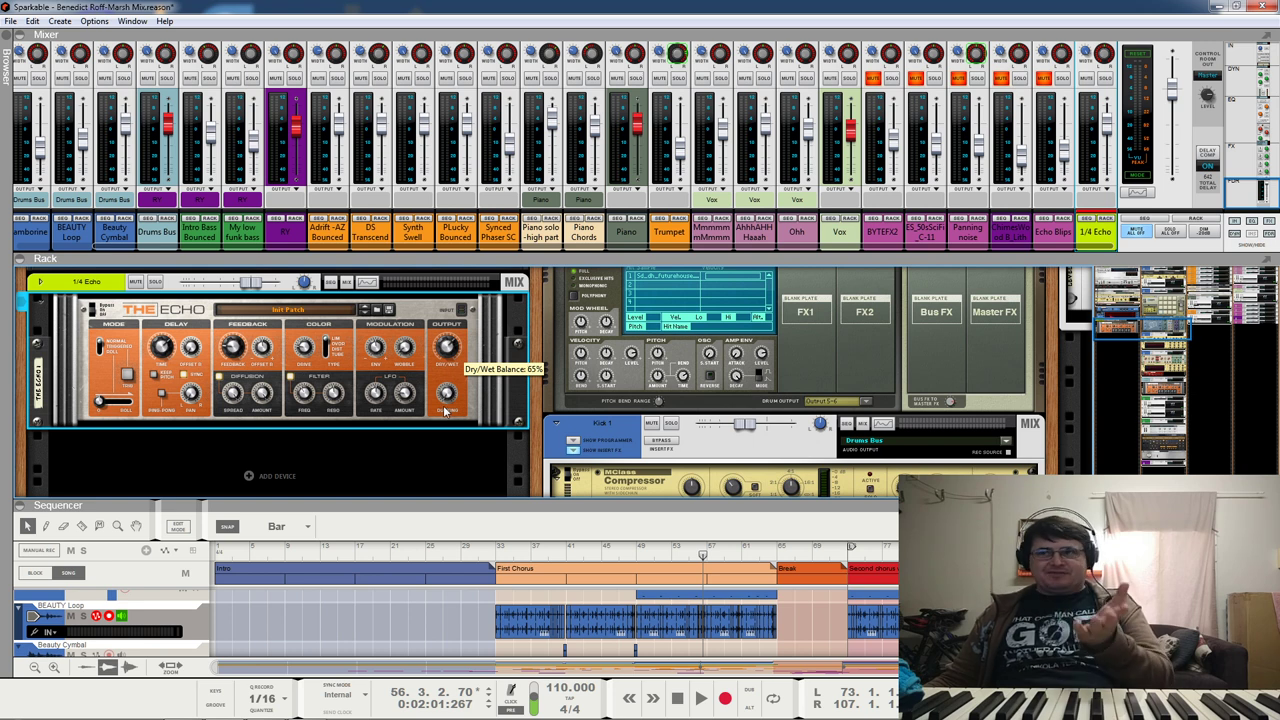
{"action": "left_click_drag", "start_coordinate": [446, 411], "coordinate": [452, 264]}
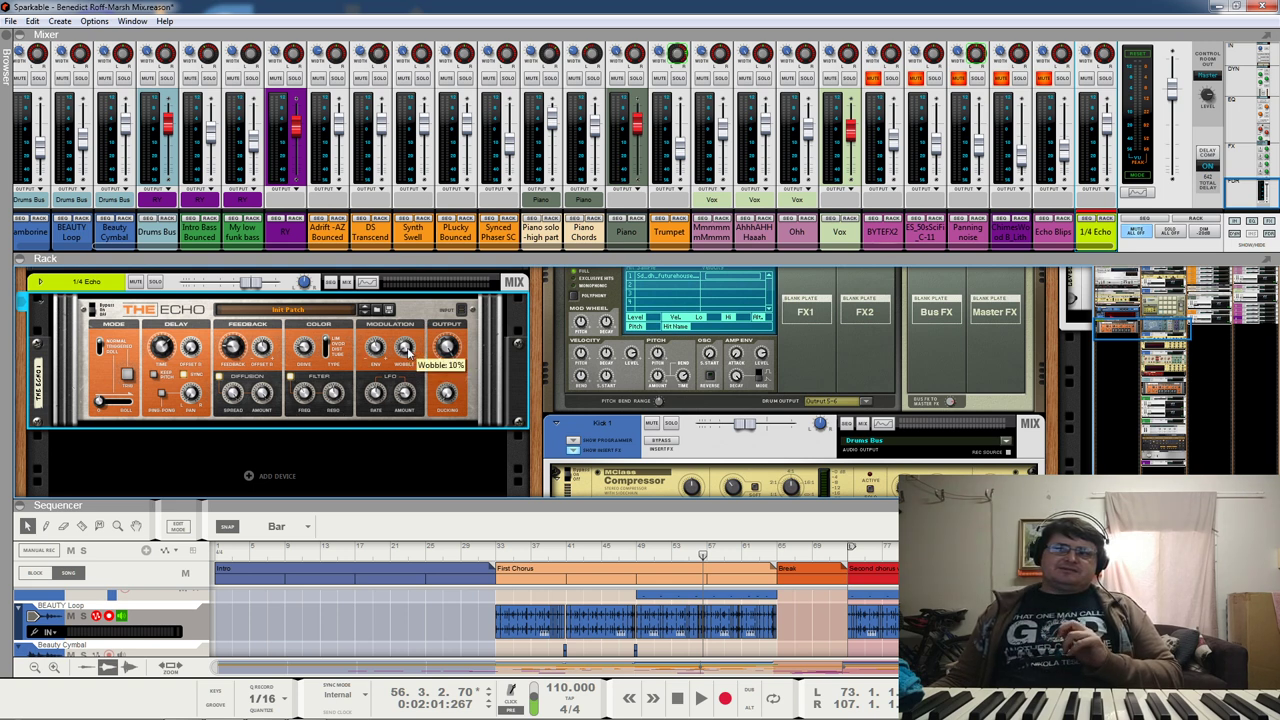
{"action": "mouse_move", "coordinate": [404, 396]}
{"action": "mouse_move", "coordinate": [407, 358]}
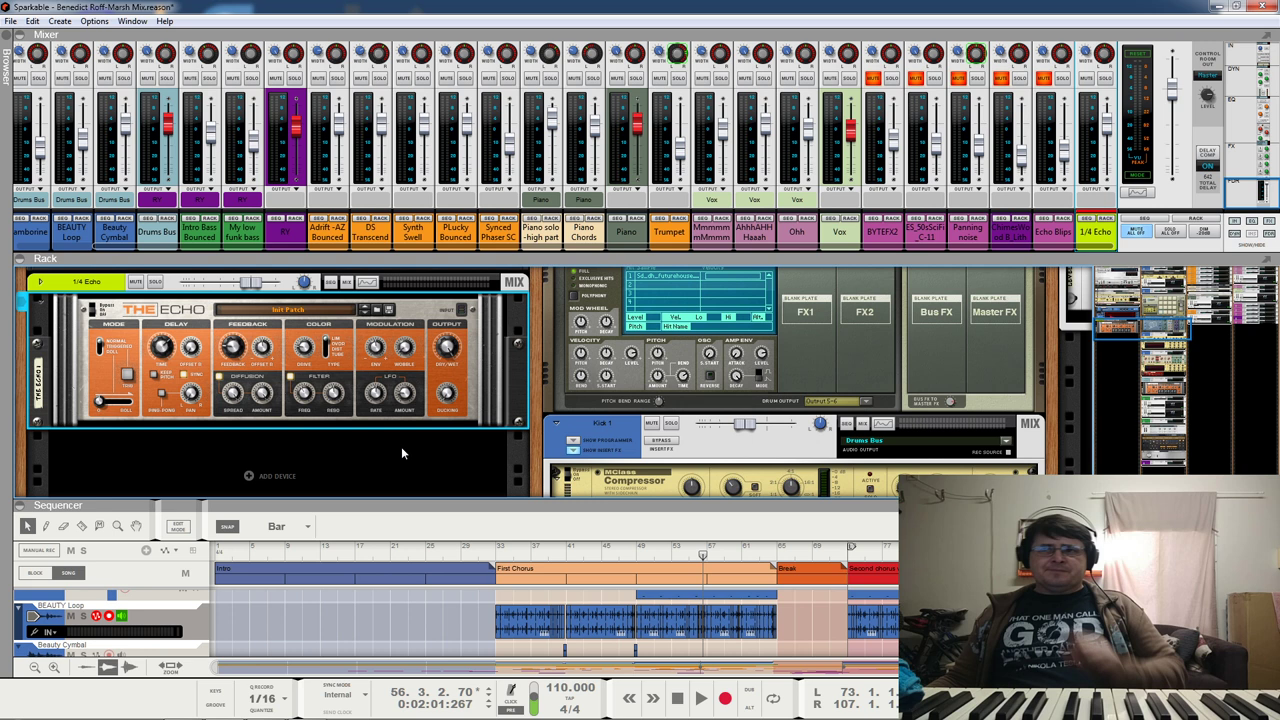
Step: Open the Spectrum EQ on the tamborine channel, play the song, and switch the channel's EQ on
{"action": "left_click", "coordinate": [514, 286]}
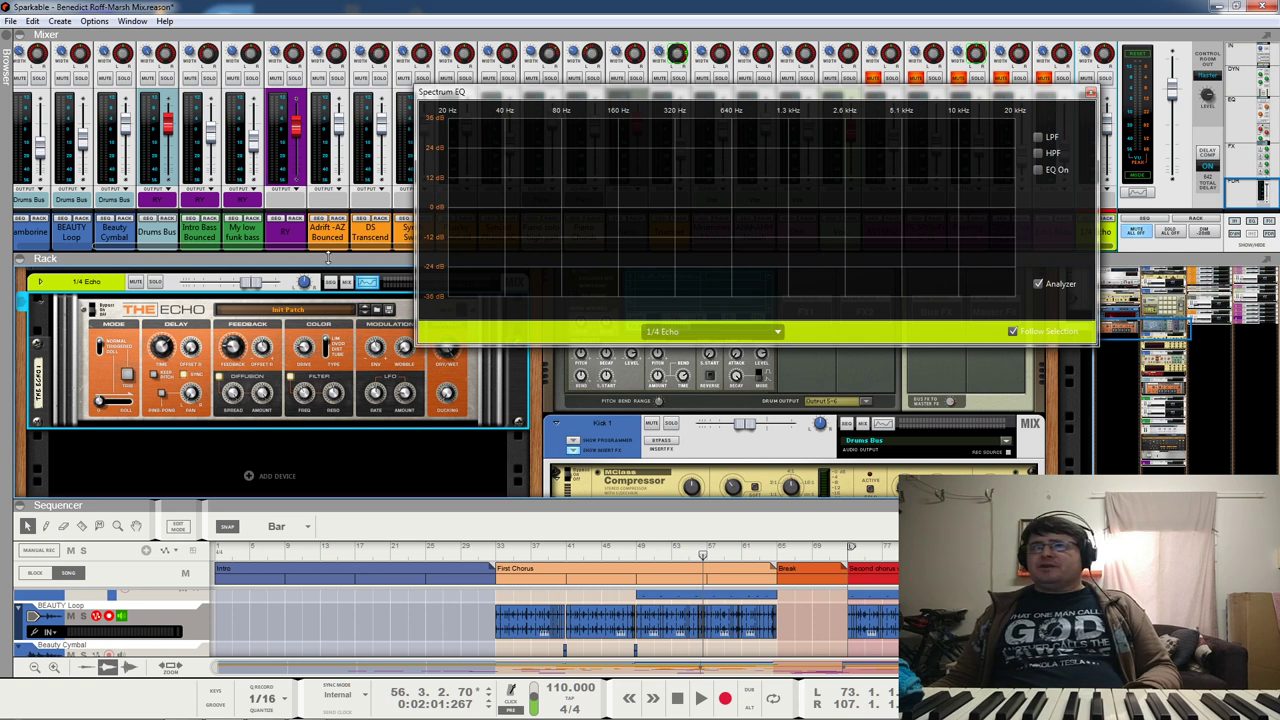
{"action": "left_click", "coordinate": [35, 236]}
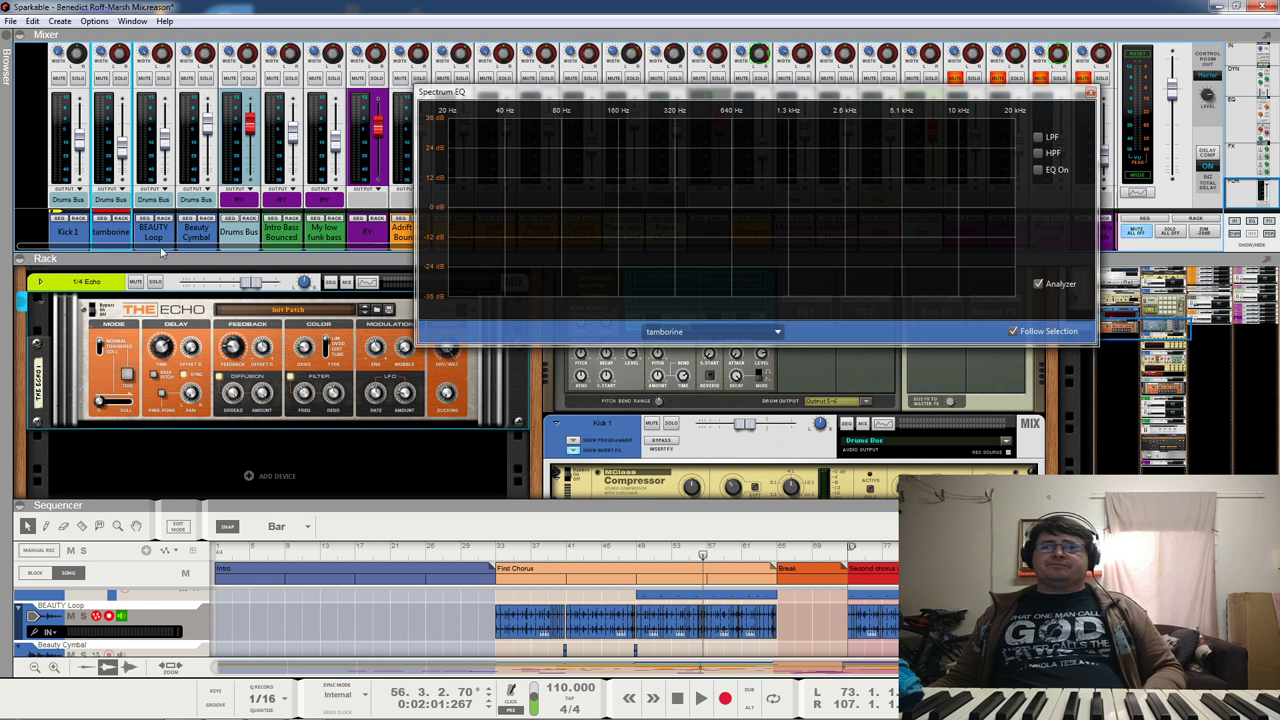
{"action": "key", "text": "space"}
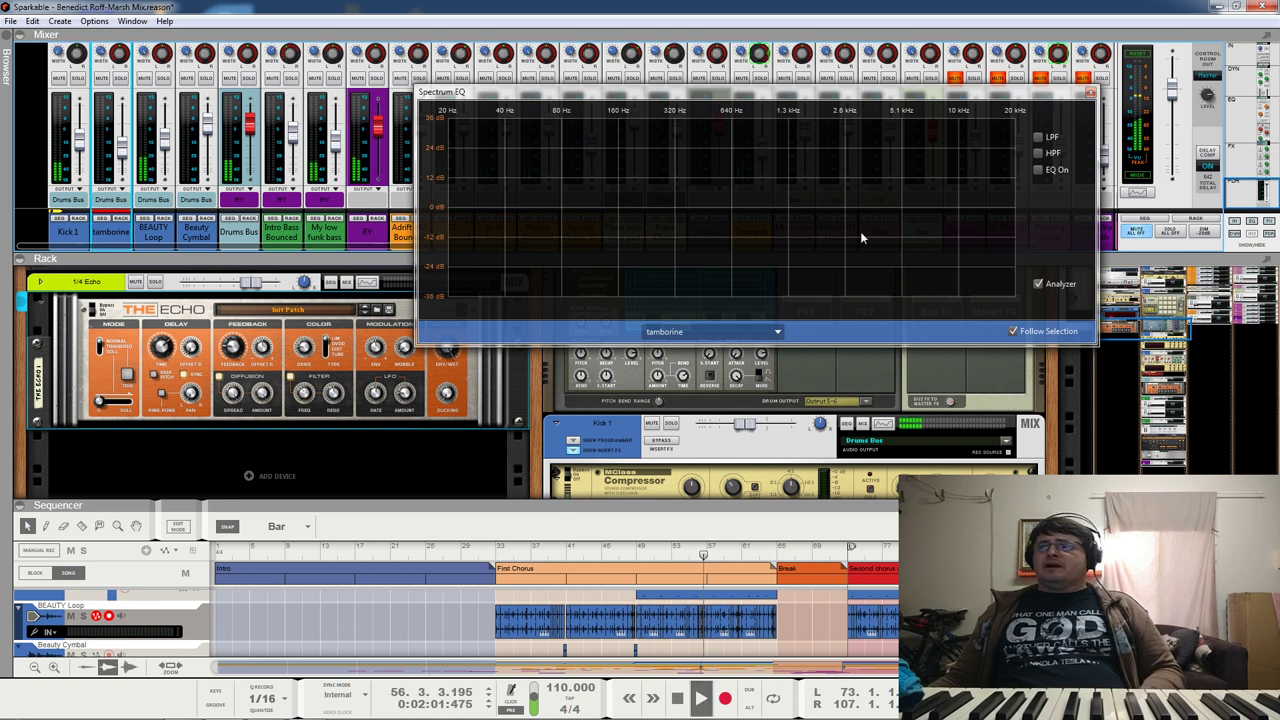
{"action": "left_click", "coordinate": [1039, 170]}
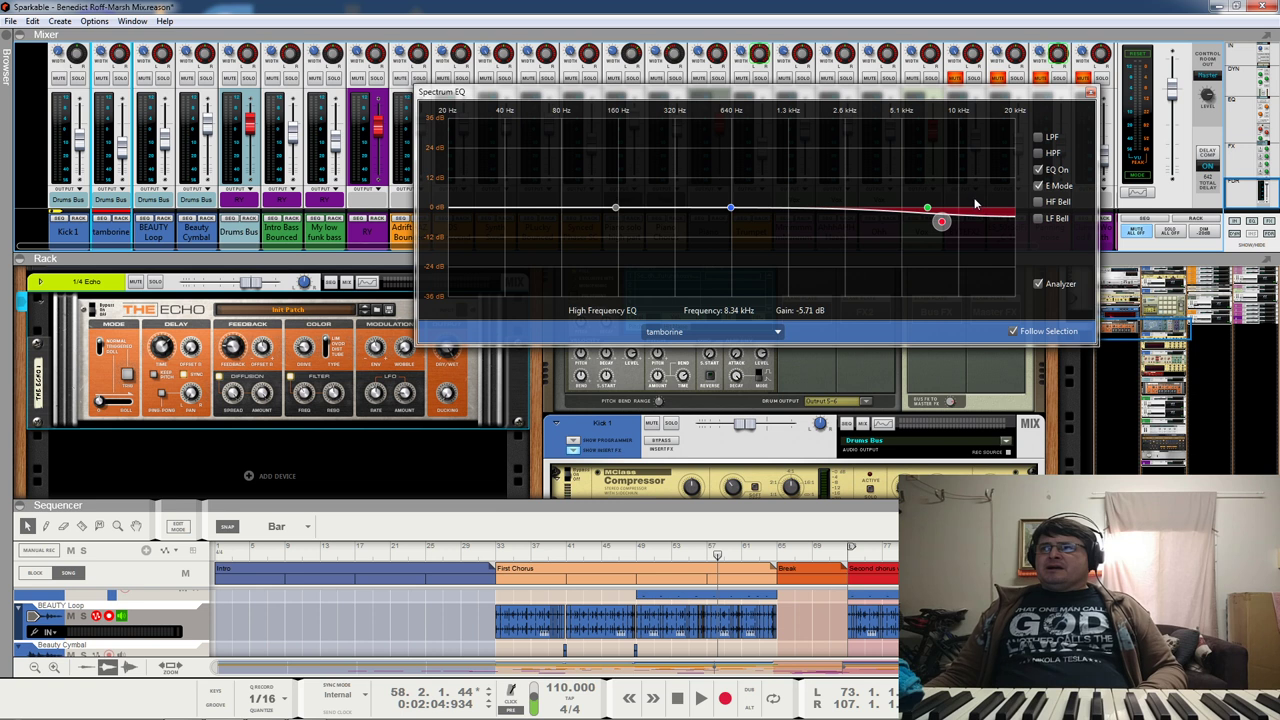
Step: Try a high-frequency bell boost of about 7.94 dB at 8.57 kHz, reset its gain to 0 dB, and close the Spectrum EQ
{"action": "left_click_drag", "start_coordinate": [941, 222], "coordinate": [904, 207]}
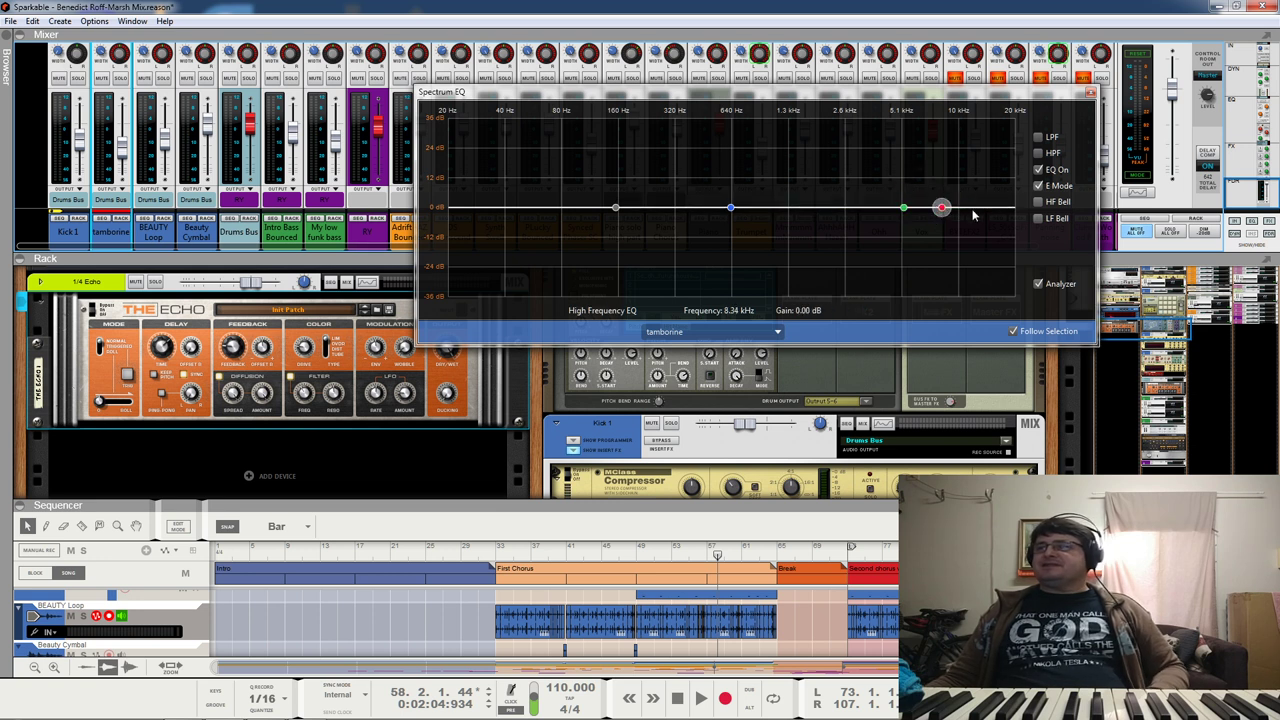
{"action": "mouse_move", "coordinate": [944, 211]}
{"action": "left_mouse_down"}
{"action": "mouse_move", "coordinate": [983, 178]}
{"action": "mouse_move", "coordinate": [929, 192]}
{"action": "mouse_move", "coordinate": [996, 184]}
{"action": "mouse_move", "coordinate": [924, 199]}
{"action": "mouse_move", "coordinate": [968, 190]}
{"action": "mouse_move", "coordinate": [946, 195]}
{"action": "left_mouse_up"}
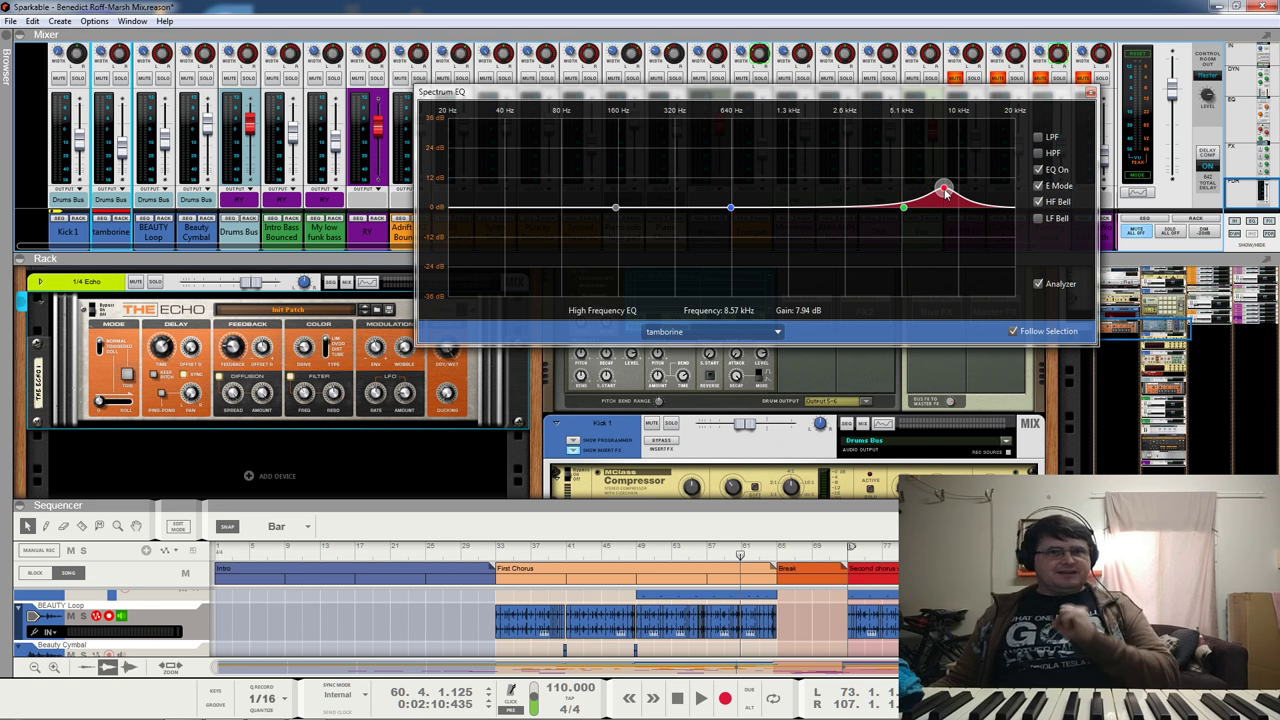
{"action": "double_click", "coordinate": [944, 190]}
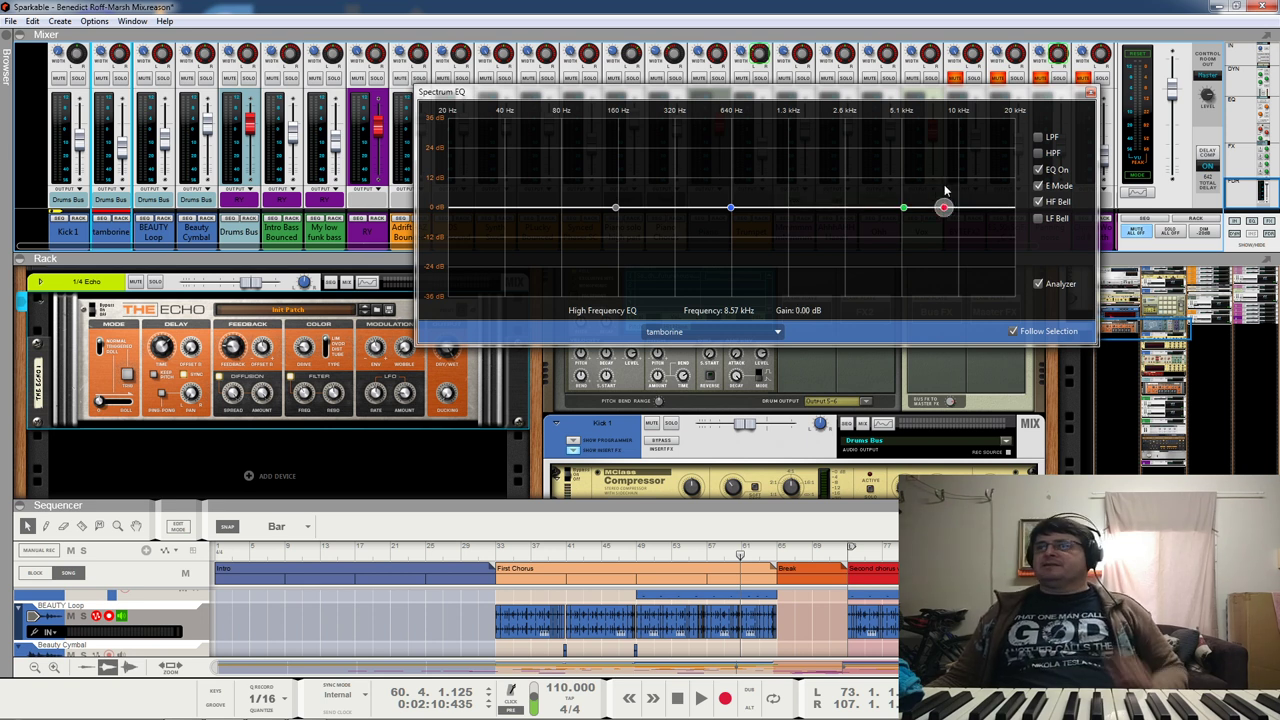
{"action": "left_click", "coordinate": [1091, 93]}
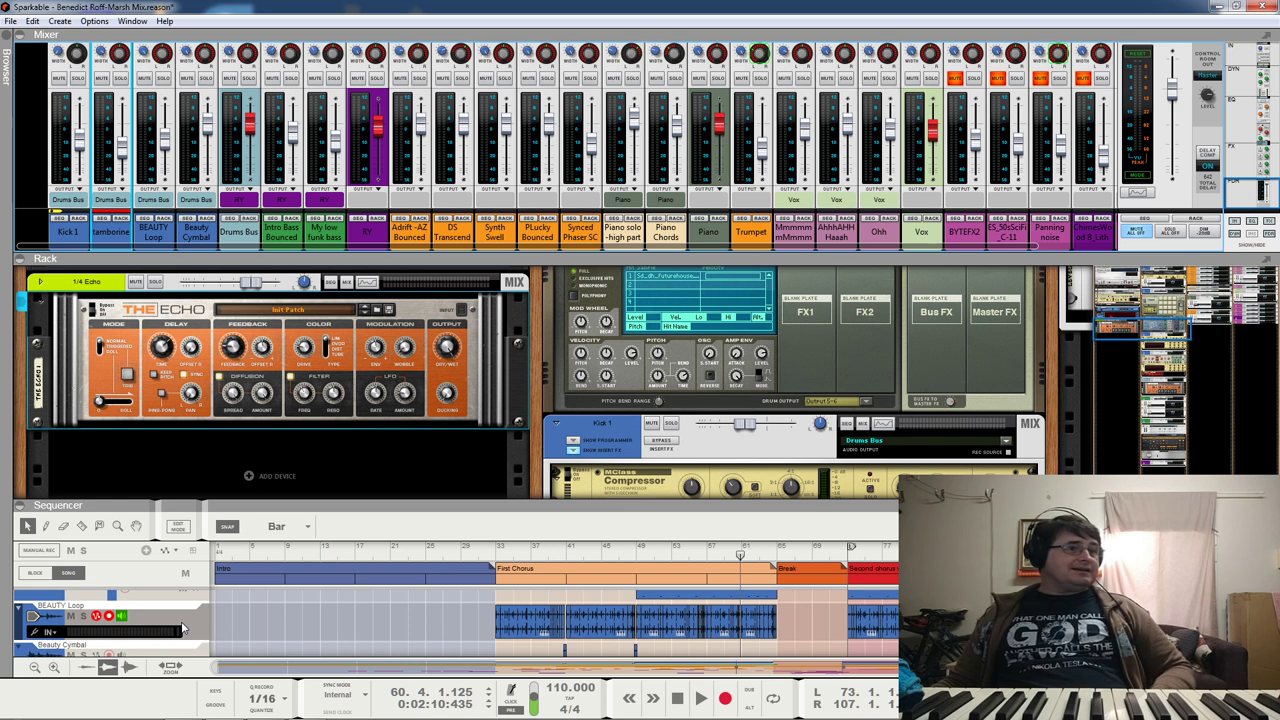
Step: Select the Kong Kit track in the sequencer
{"action": "scroll", "coordinate": [112, 620], "scroll_direction": "up", "scroll_amount": 3}
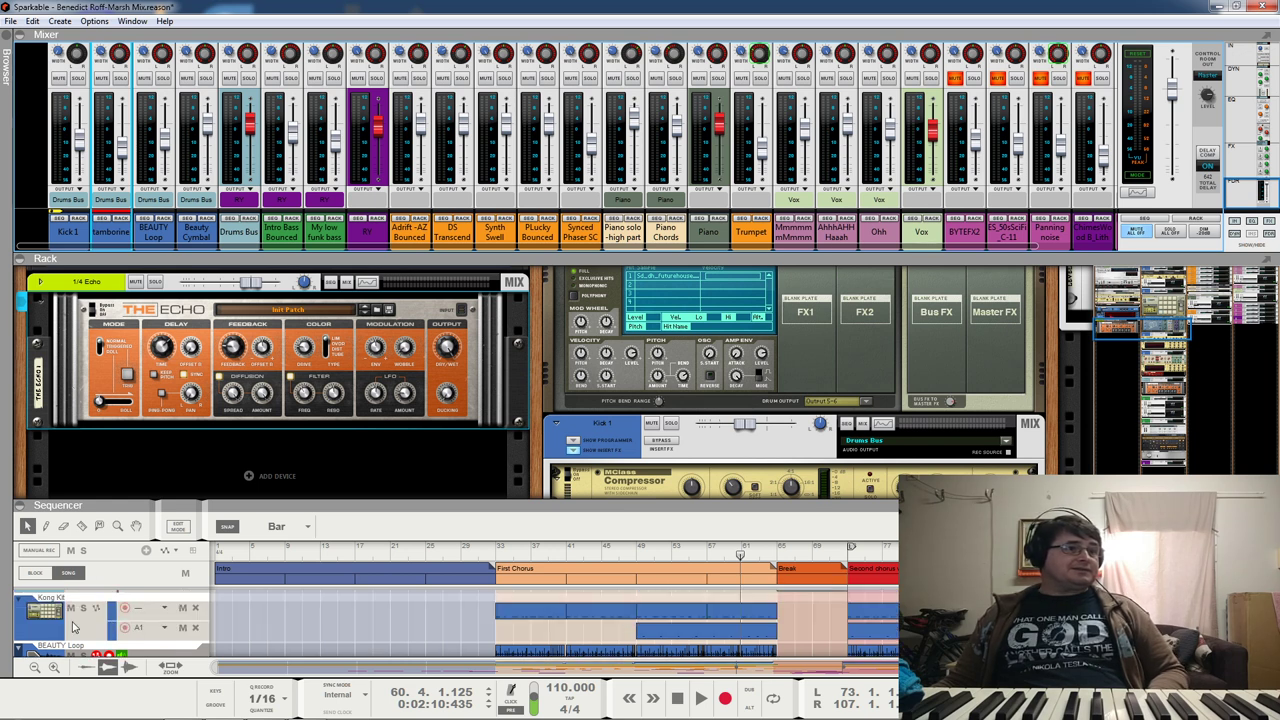
{"action": "scroll", "coordinate": [55, 620], "scroll_direction": "down", "scroll_amount": 3}
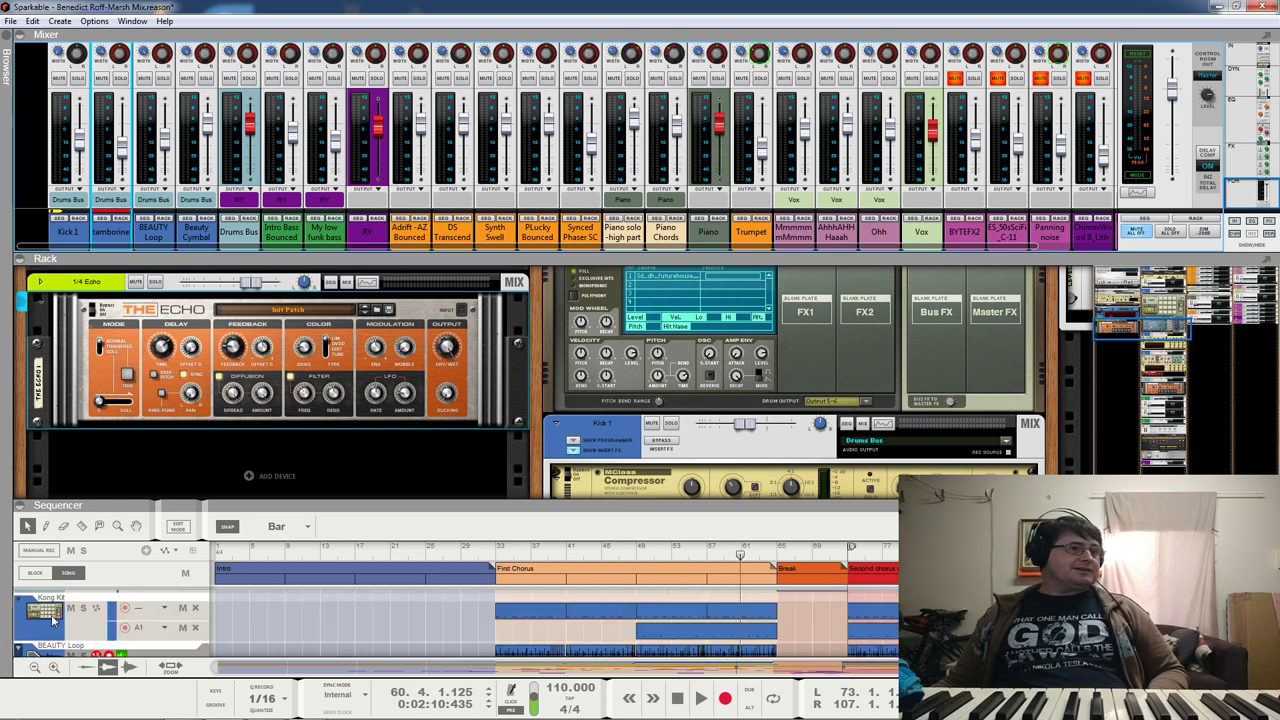
{"action": "left_click", "coordinate": [55, 627]}
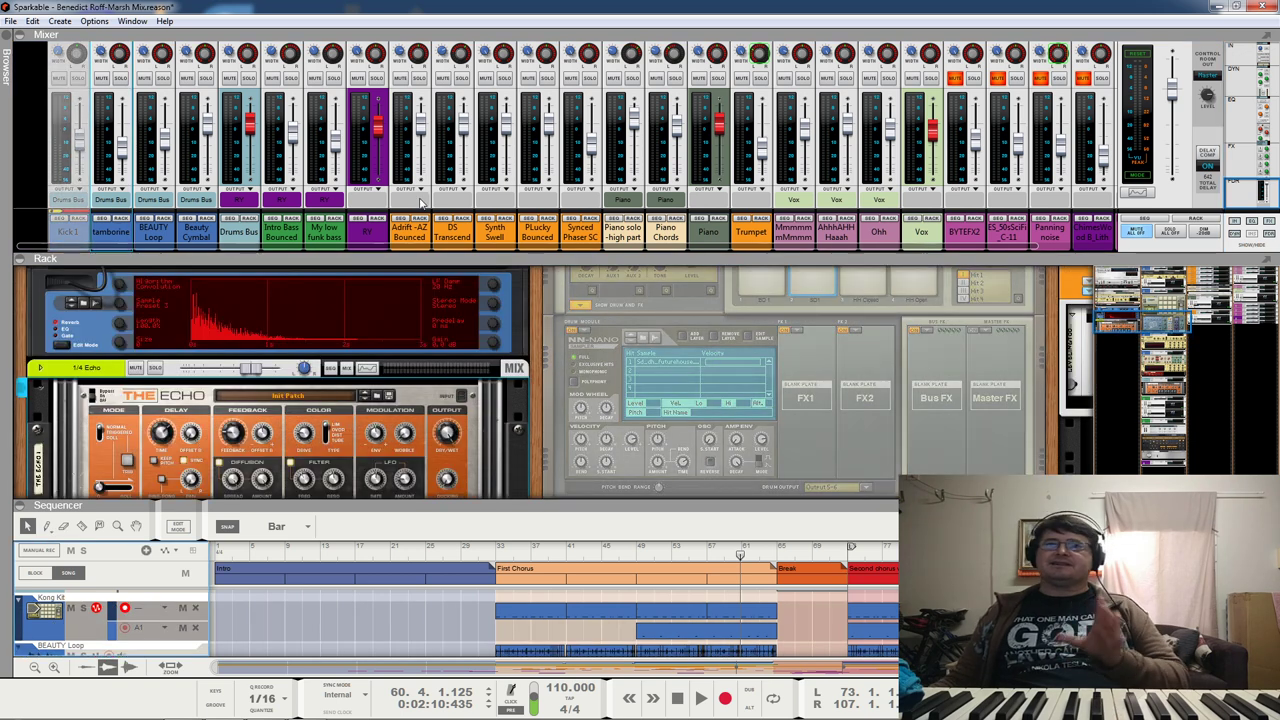
Step: Select the tamborine mix channel in the rack and enlarge the rack area to show all its insert effects
{"action": "scroll", "coordinate": [740, 345], "scroll_direction": "down", "scroll_amount": 3}
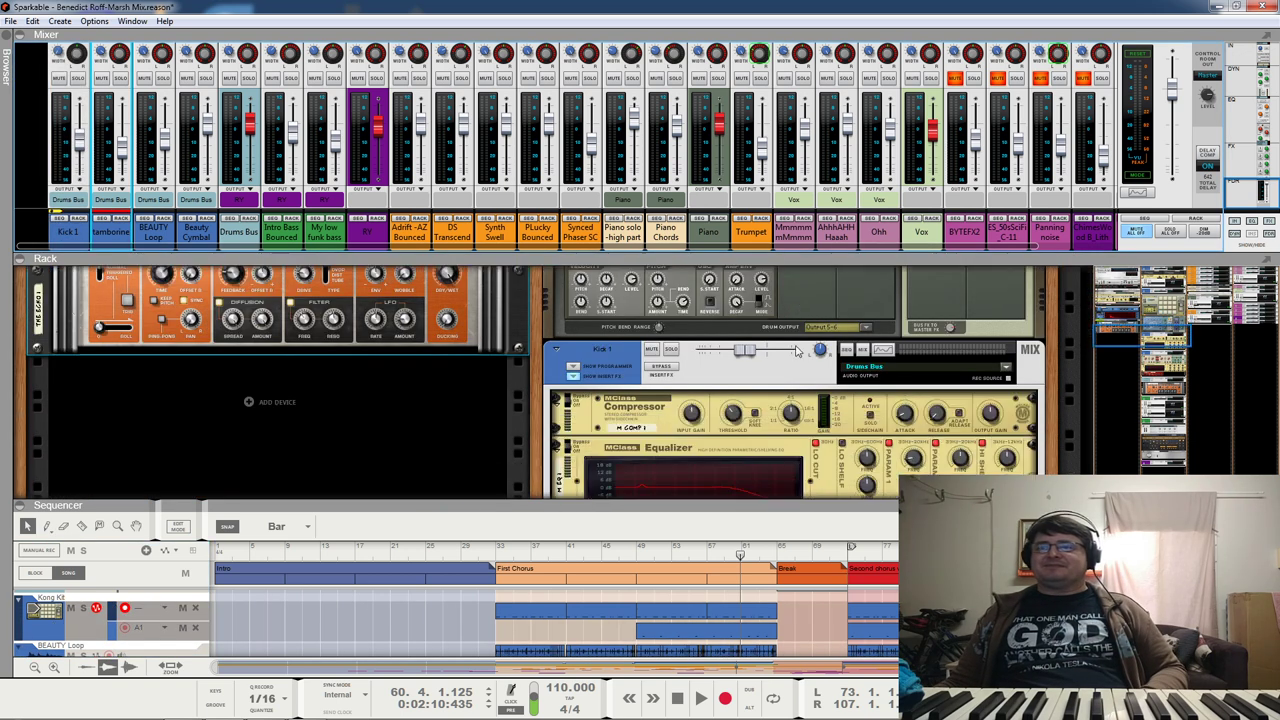
{"action": "scroll", "coordinate": [763, 347], "scroll_direction": "down", "scroll_amount": 3}
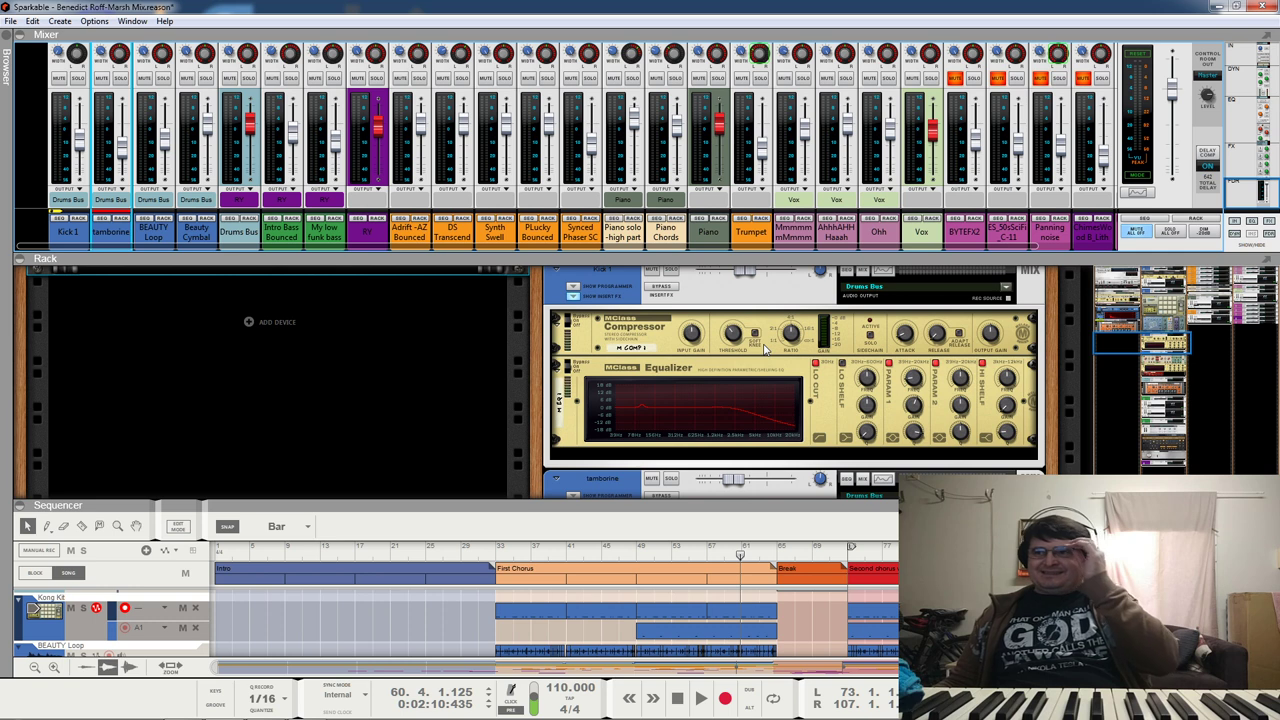
{"action": "scroll", "coordinate": [763, 343], "scroll_direction": "down", "scroll_amount": 1}
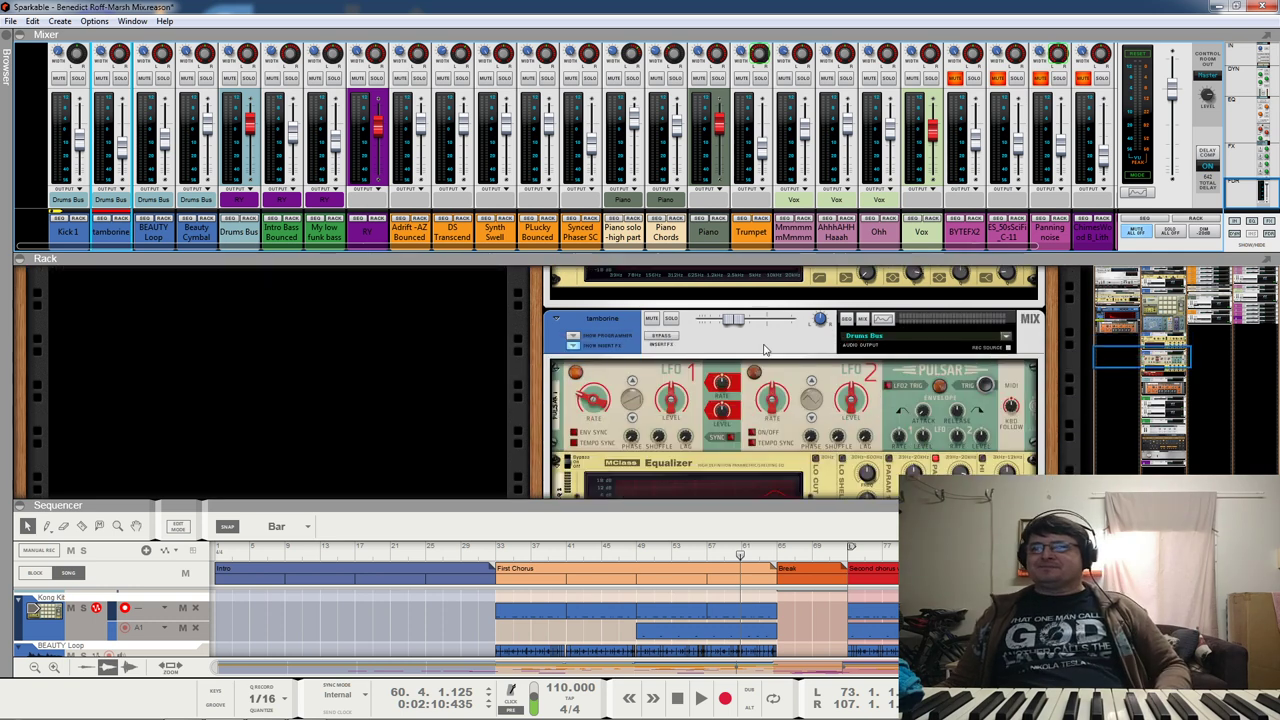
{"action": "scroll", "coordinate": [604, 333], "scroll_direction": "down", "scroll_amount": 1}
{"action": "left_click", "coordinate": [606, 294]}
{"action": "left_click_drag", "start_coordinate": [659, 507], "coordinate": [660, 550]}
{"action": "left_click_drag", "start_coordinate": [674, 258], "coordinate": [692, 152]}
{"action": "scroll", "coordinate": [716, 360], "scroll_direction": "up", "scroll_amount": 2}
{"action": "scroll", "coordinate": [716, 360], "scroll_direction": "down", "scroll_amount": 1}
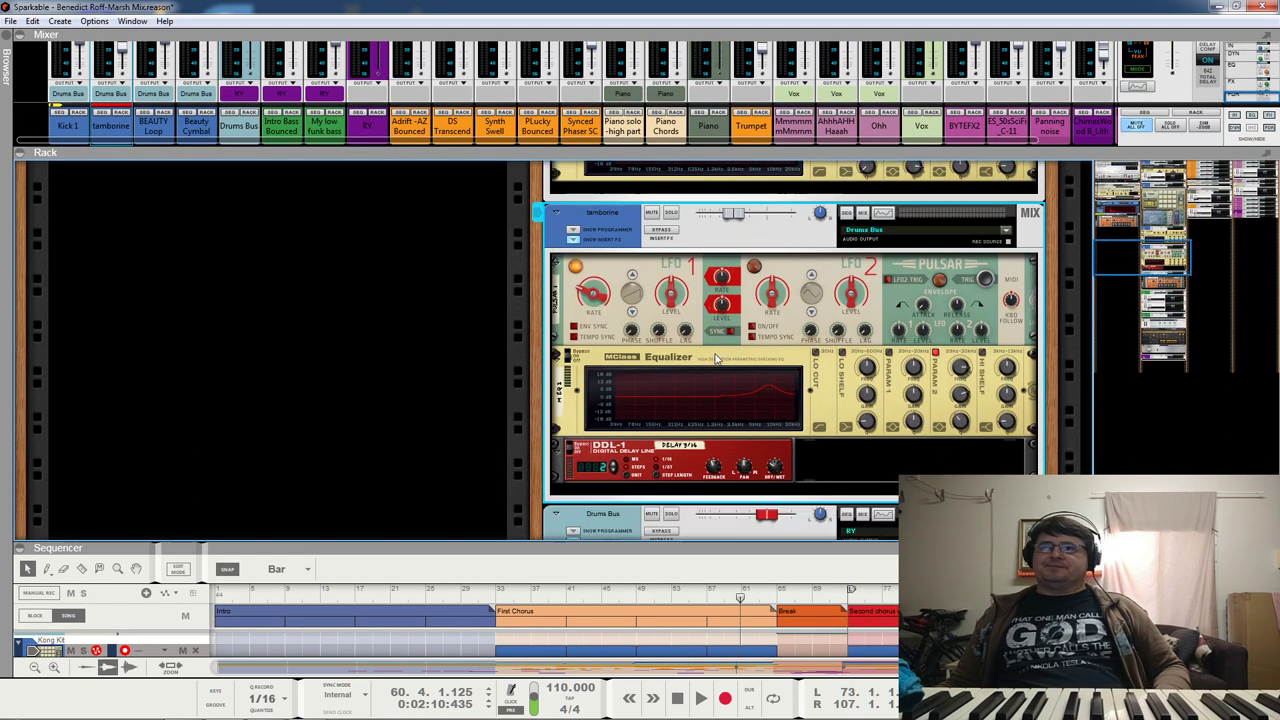
Step: Solo the tamborine channel and play it from about bar 49
{"action": "left_click", "coordinate": [672, 213]}
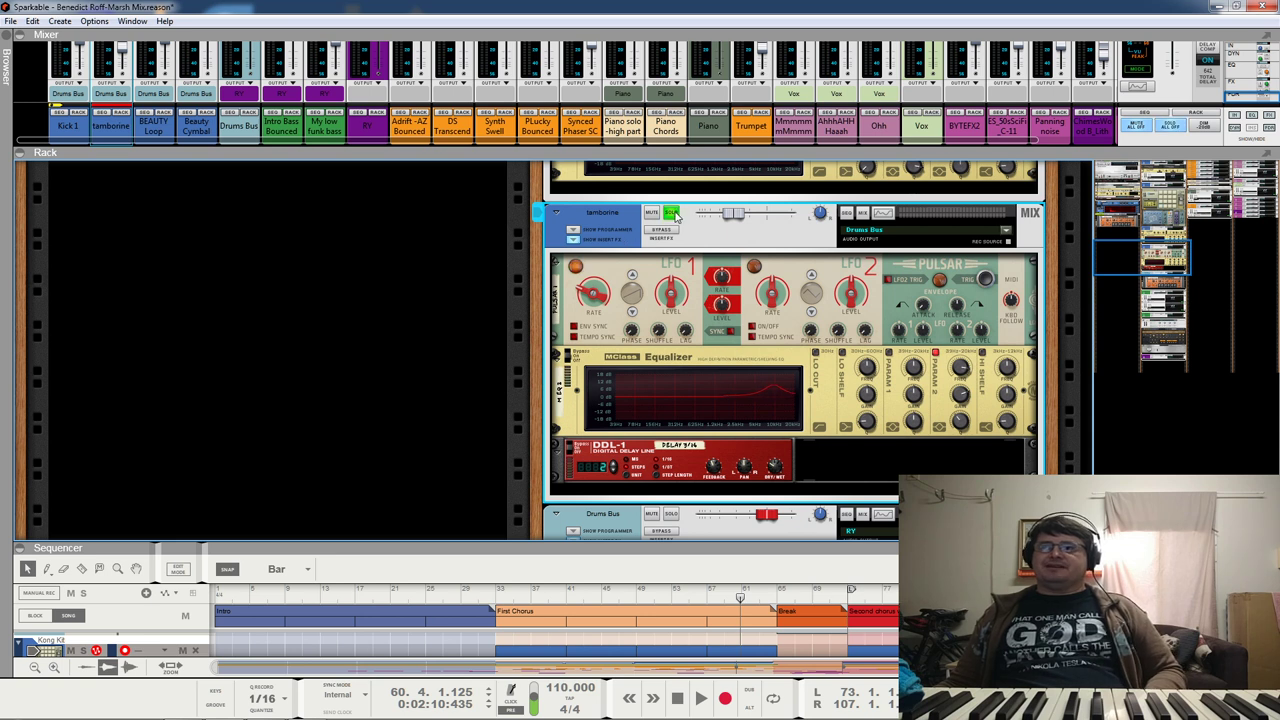
{"action": "key", "text": "space"}
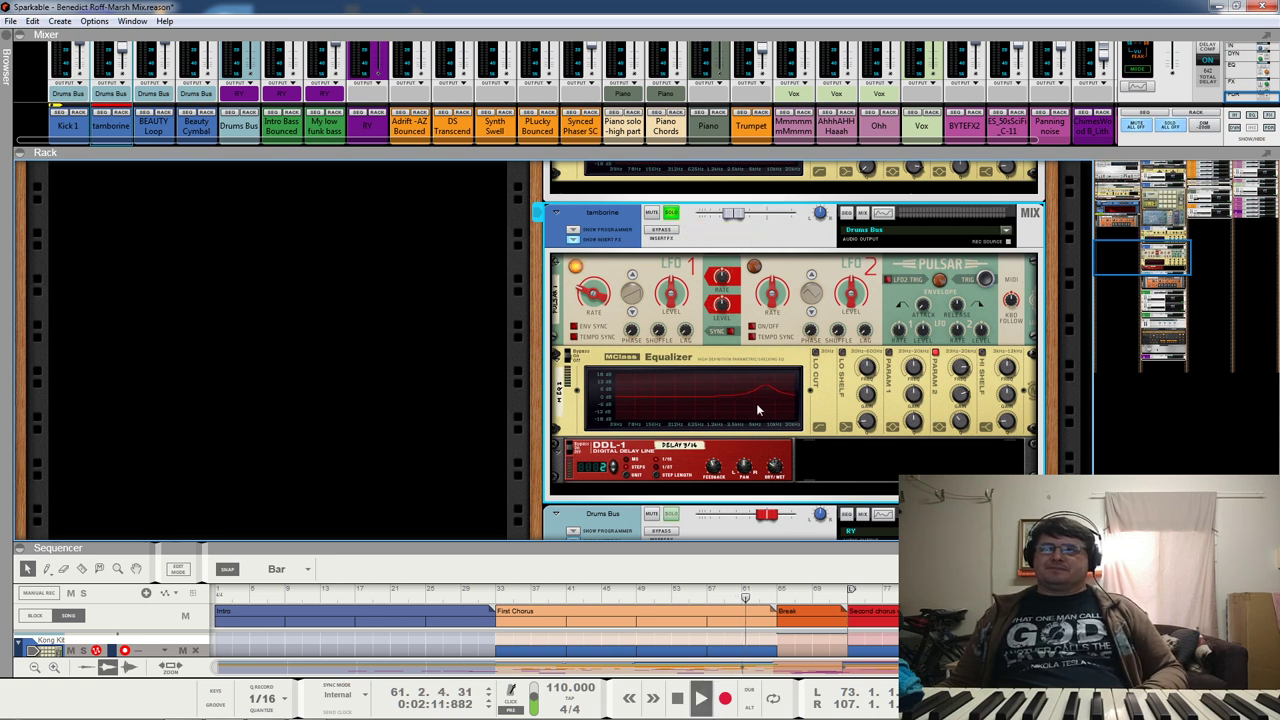
{"action": "left_click", "coordinate": [636, 598]}
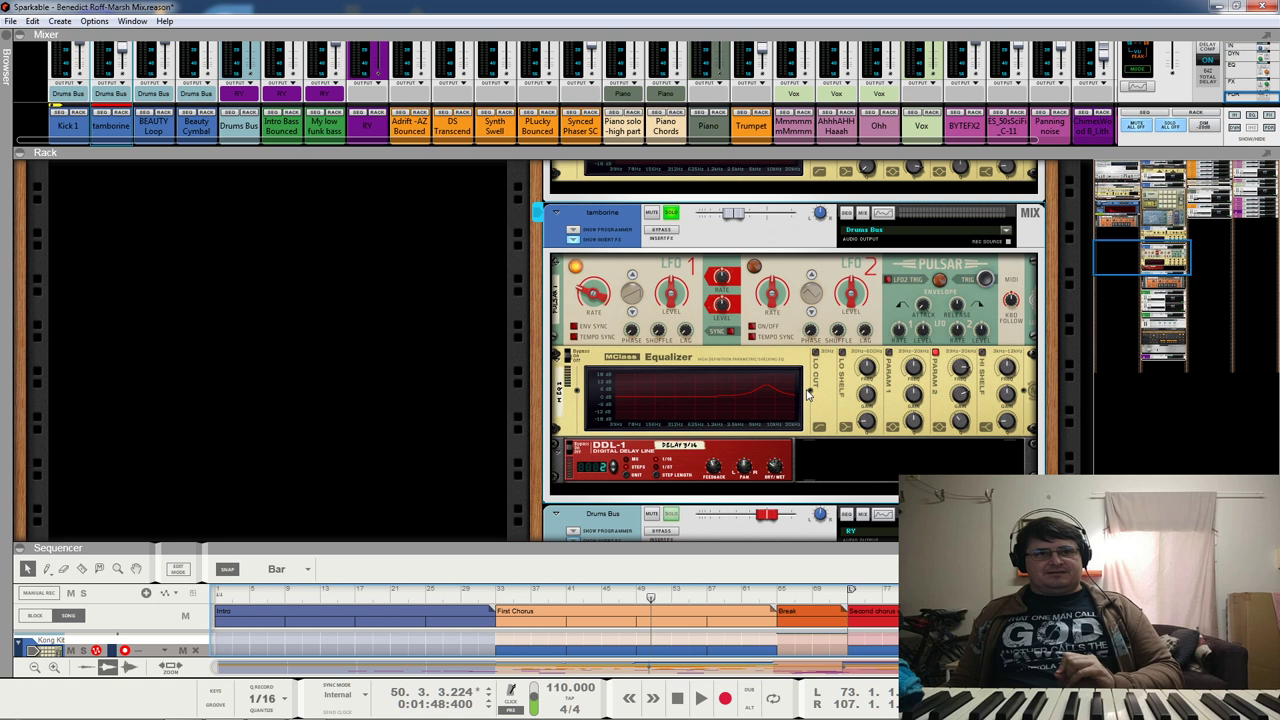
Step: Step through the LFO 1 waveforms on the tamborine's Pulsar
{"action": "left_click", "coordinate": [632, 313]}
{"action": "left_click", "coordinate": [632, 275]}
{"action": "left_click", "coordinate": [632, 275]}
{"action": "left_click", "coordinate": [632, 275]}
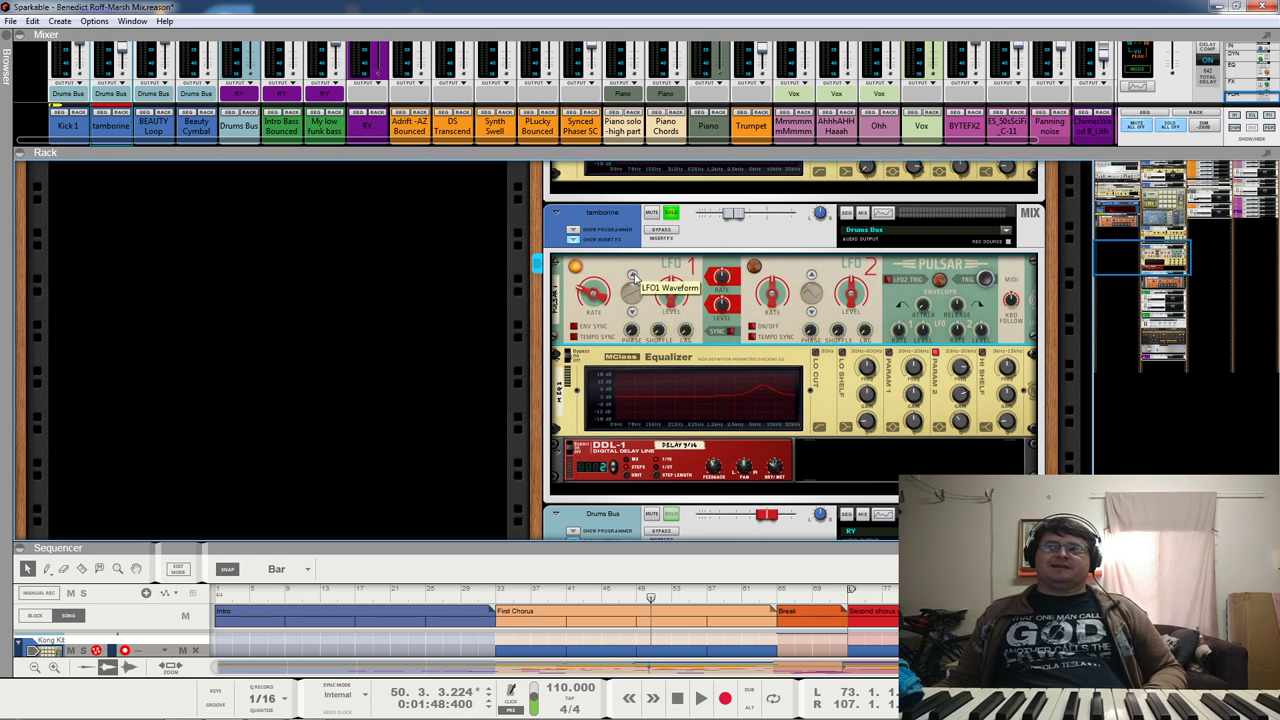
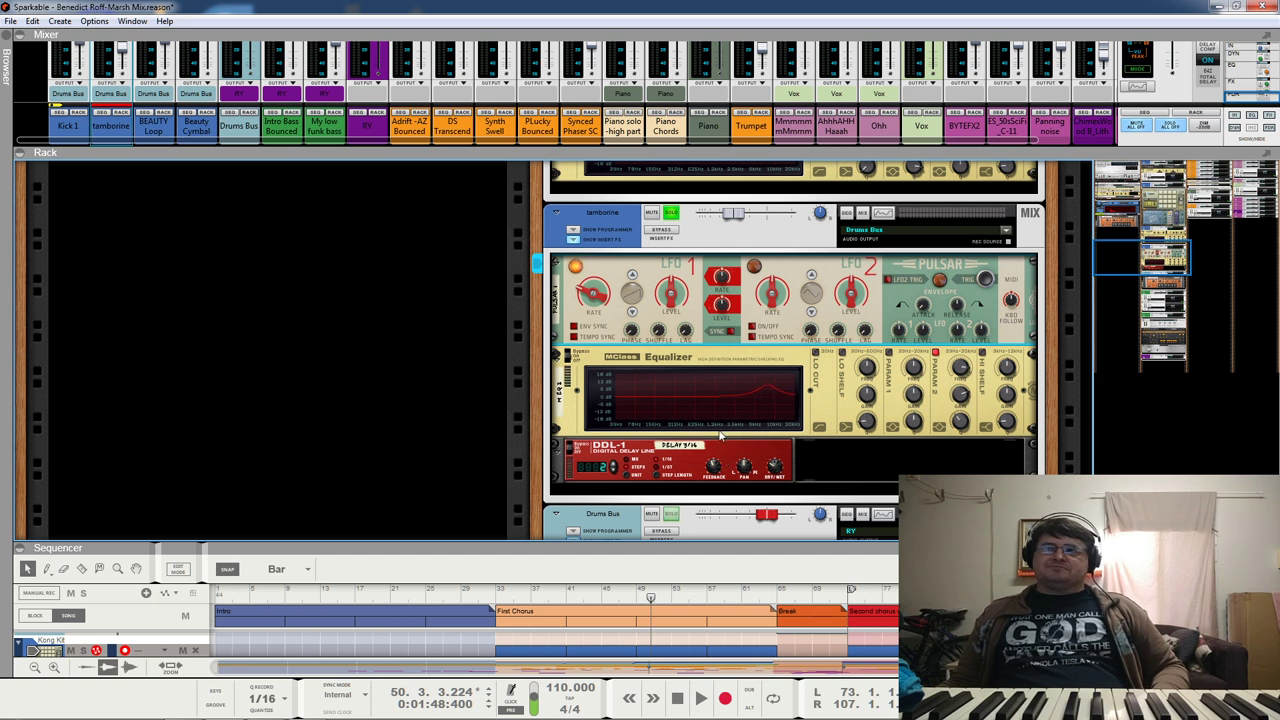
Step: Audition the soloed tamborine while checking its DDL-1 delay insert's bypass switch and settings
{"action": "scroll", "coordinate": [760, 430], "scroll_direction": "down", "scroll_amount": 1}
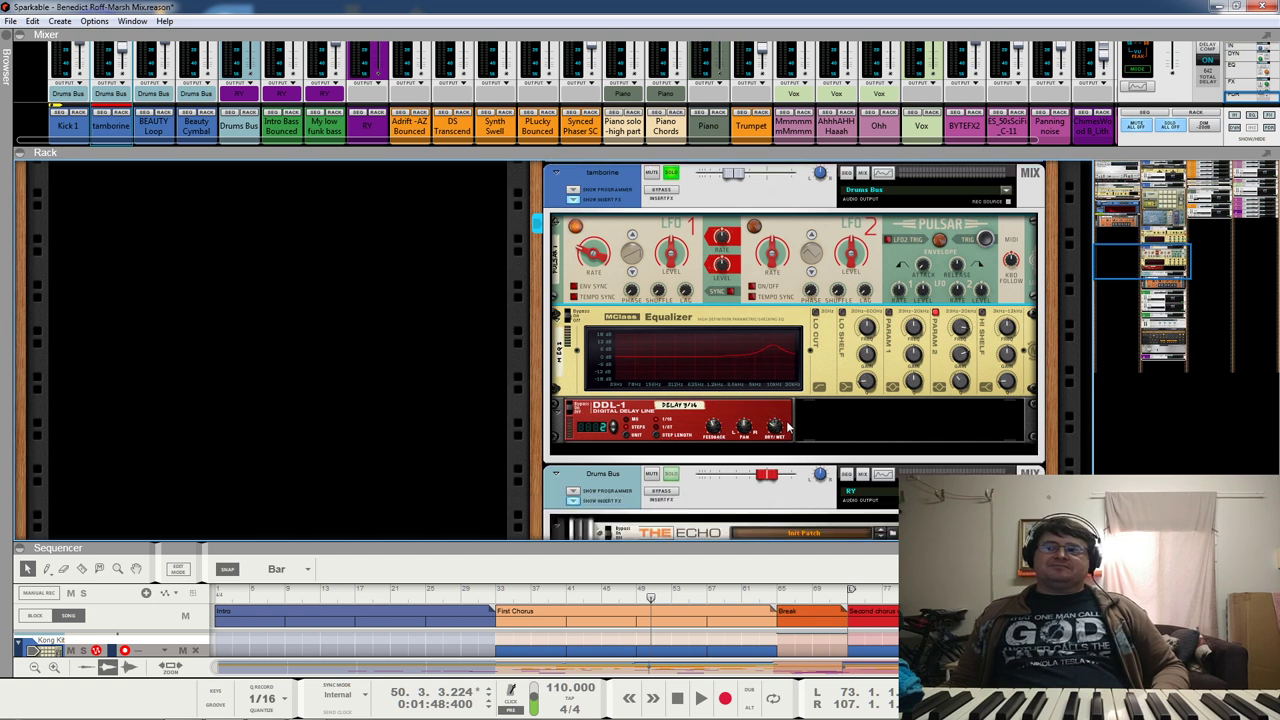
{"action": "key", "text": "space"}
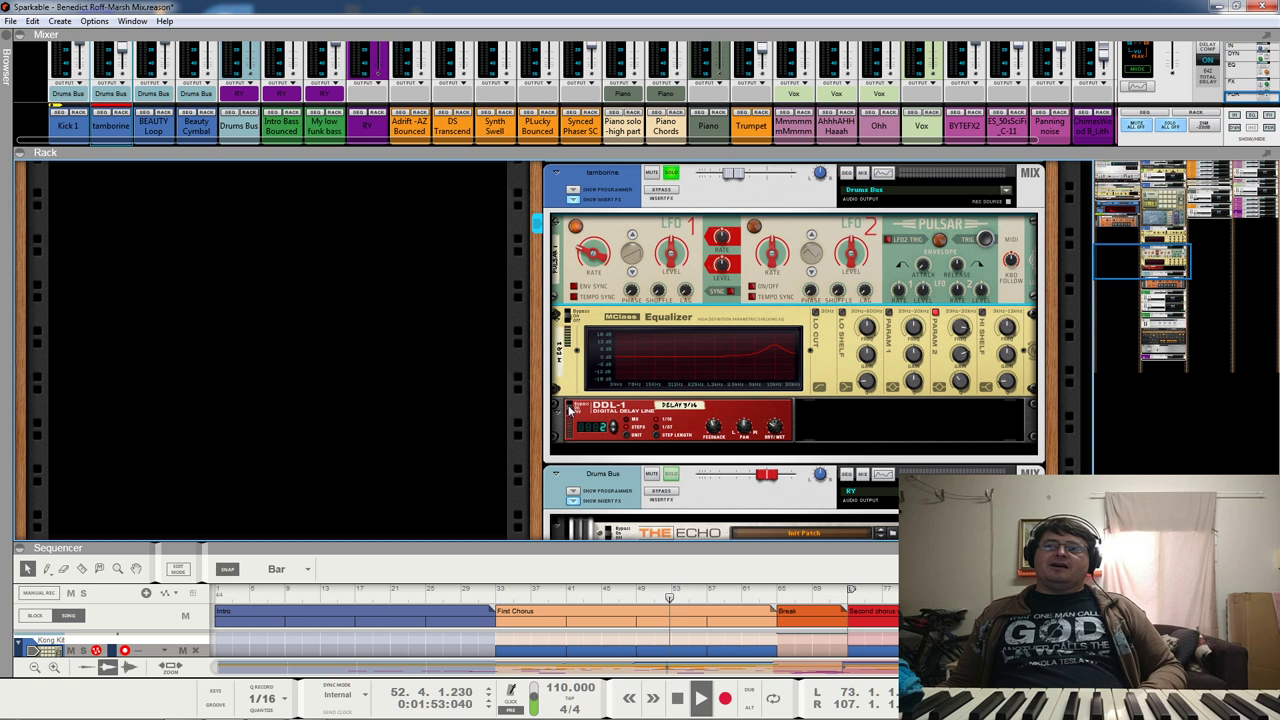
{"action": "key", "text": "space"}
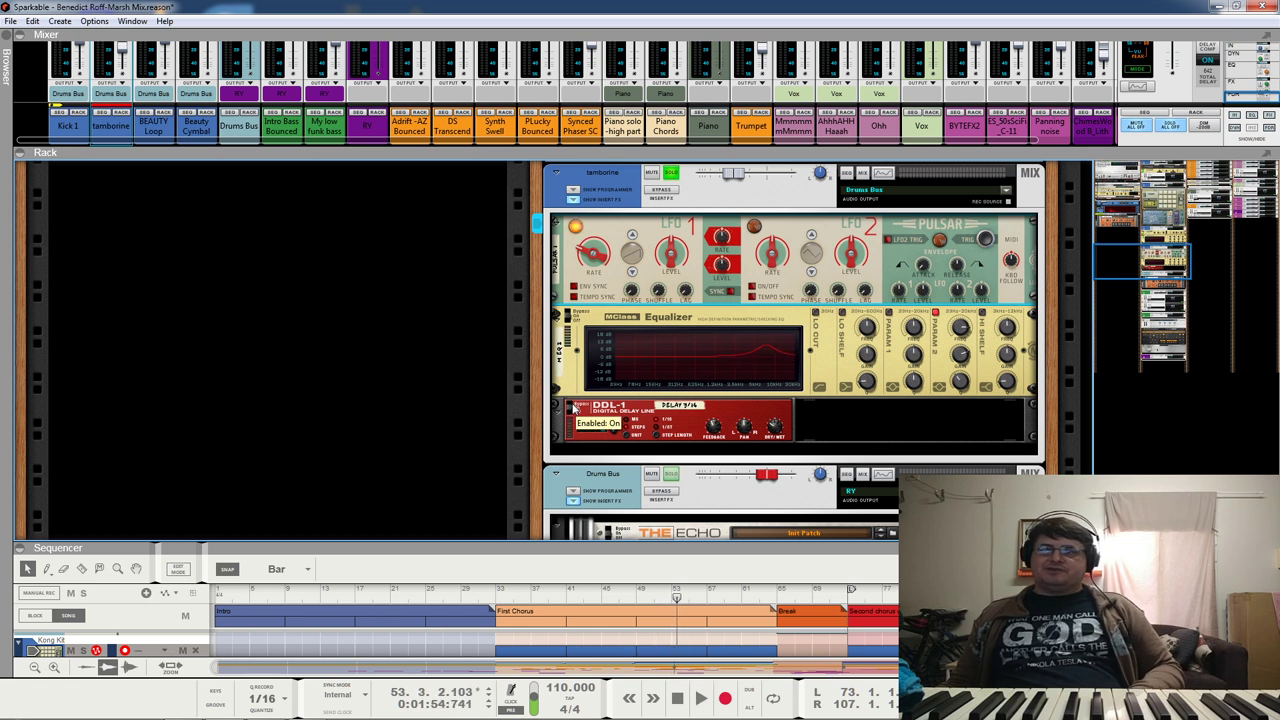
{"action": "left_click", "coordinate": [576, 410]}
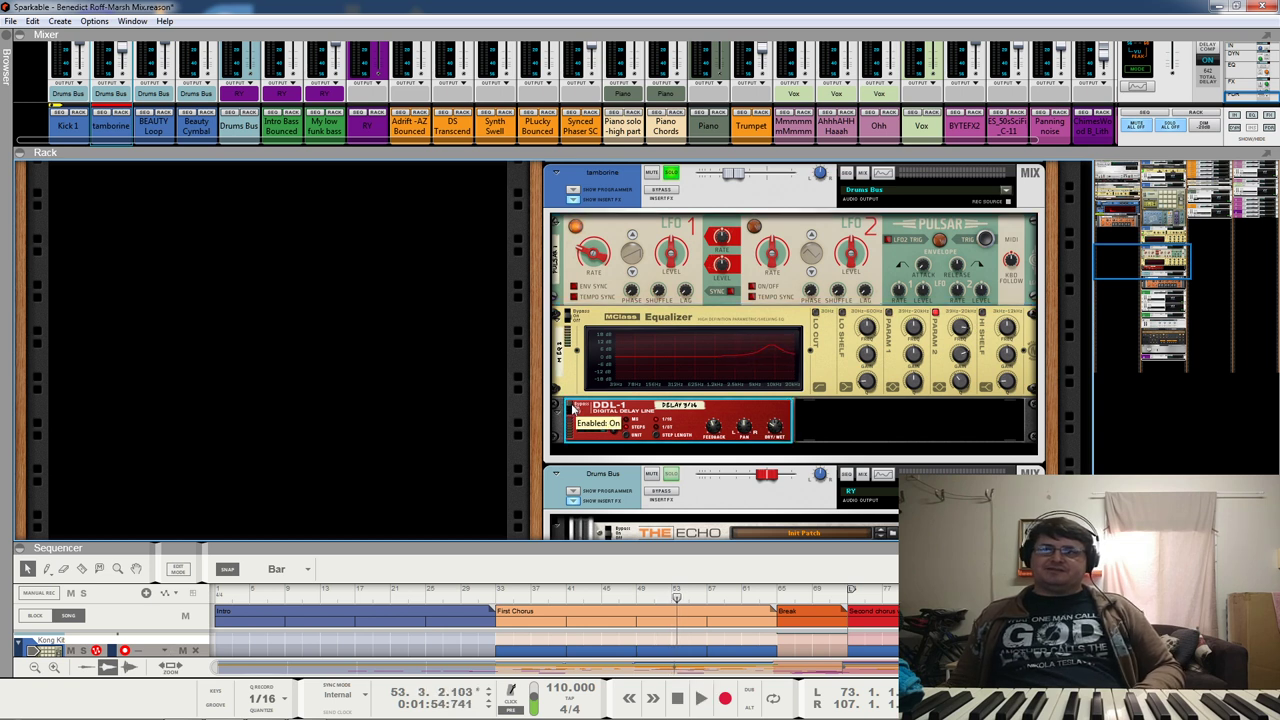
{"action": "left_click", "coordinate": [1035, 147]}
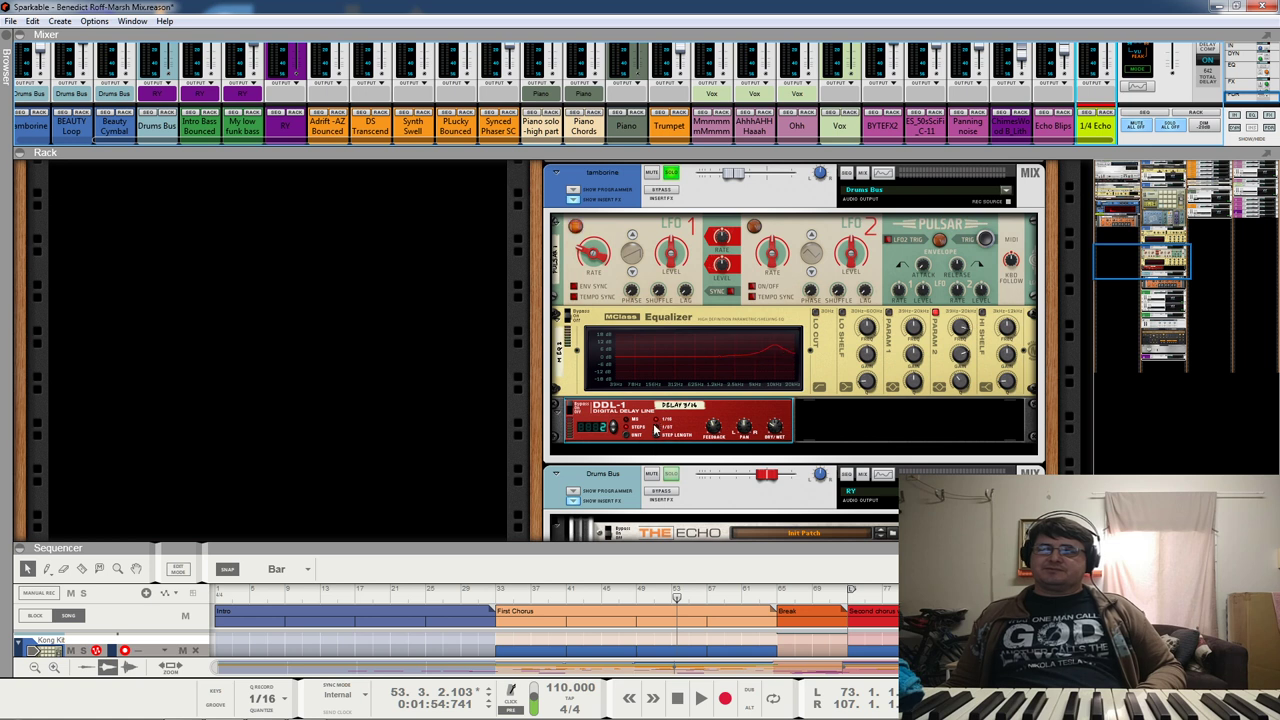
{"action": "left_click", "coordinate": [572, 414]}
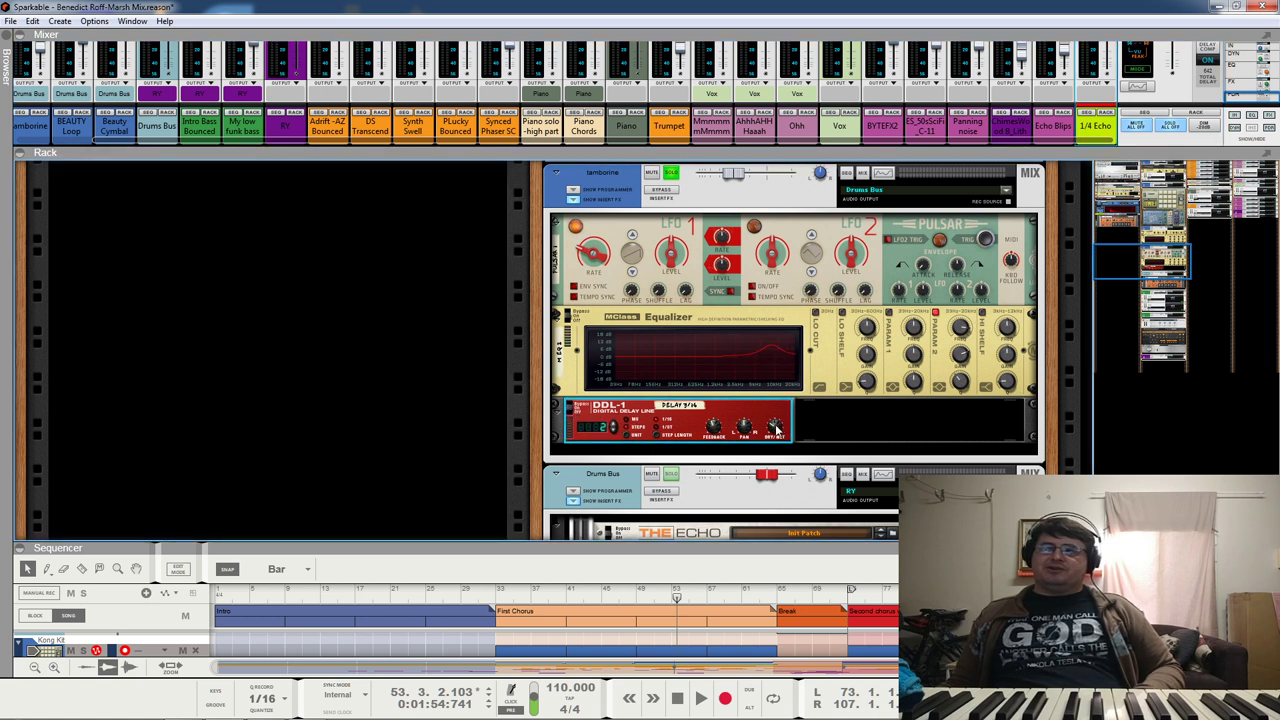
{"action": "key", "text": "space"}
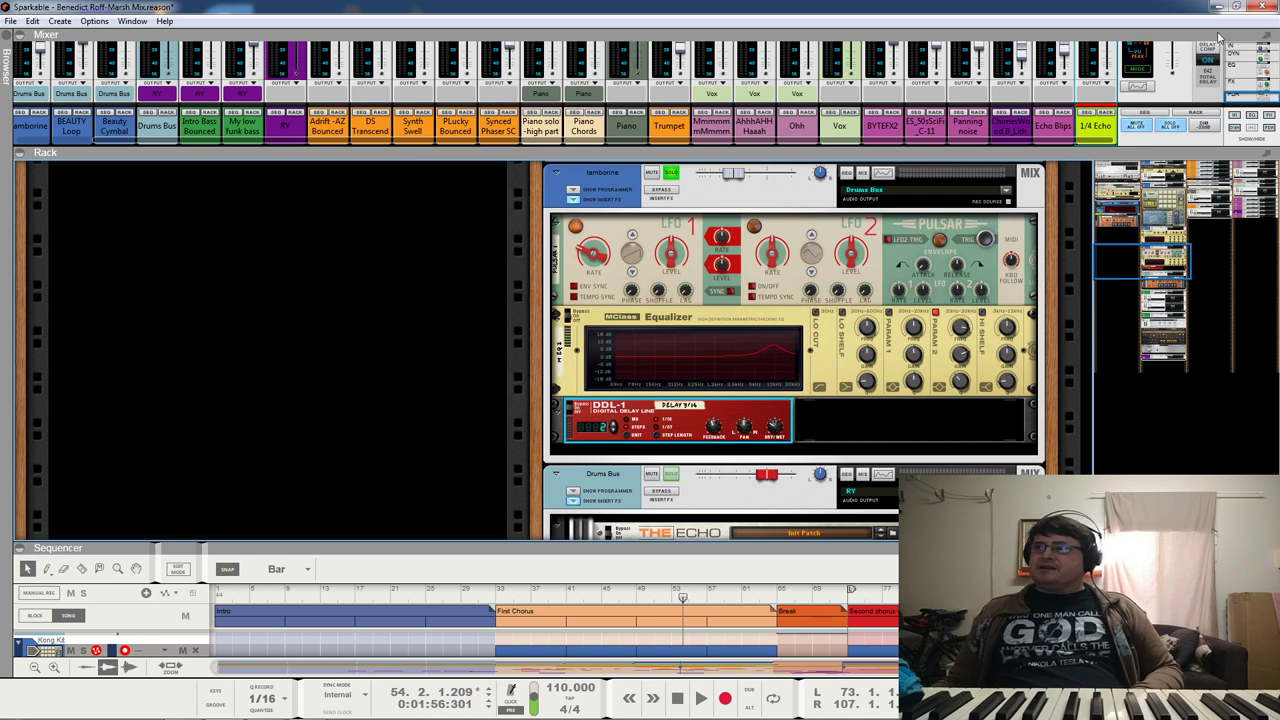
Step: Replay the soloed tamborine from about bar 49 and turn its solo off
{"action": "scroll", "coordinate": [1247, 92], "scroll_direction": "up", "scroll_amount": 5}
{"action": "scroll", "coordinate": [1265, 88], "scroll_direction": "down", "scroll_amount": 5}
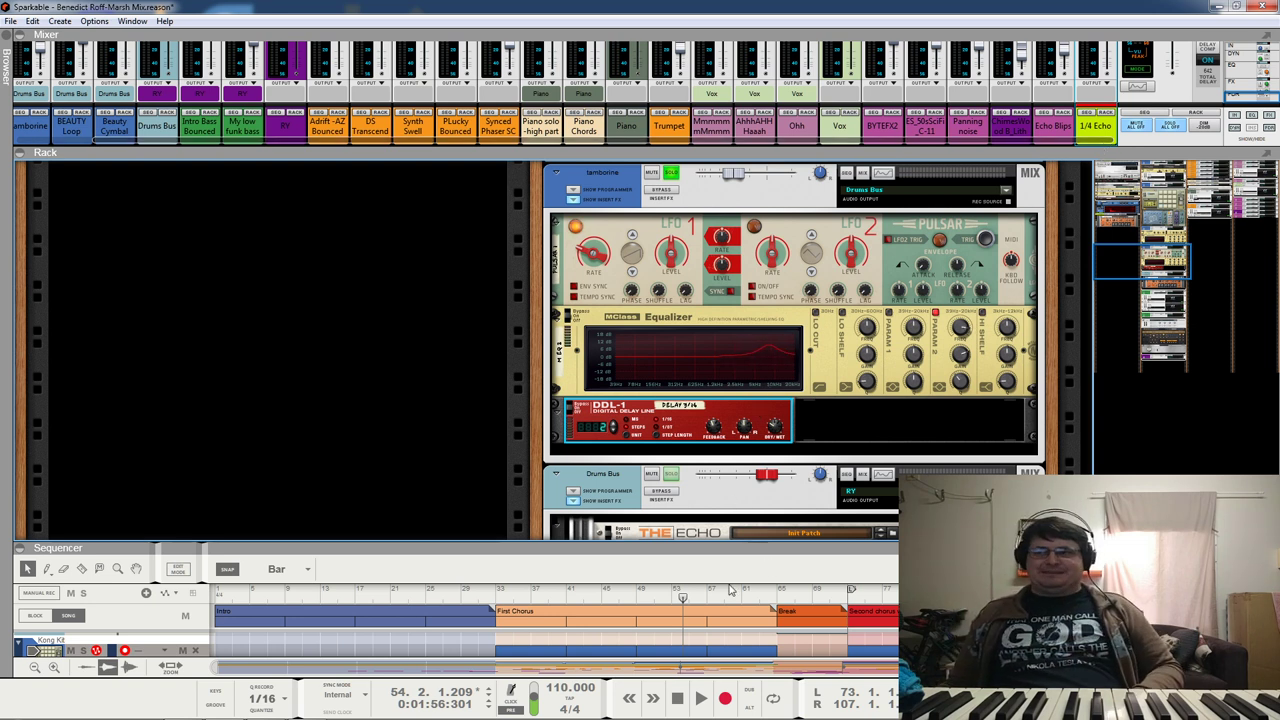
{"action": "left_click", "coordinate": [637, 599]}
{"action": "key", "text": "space"}
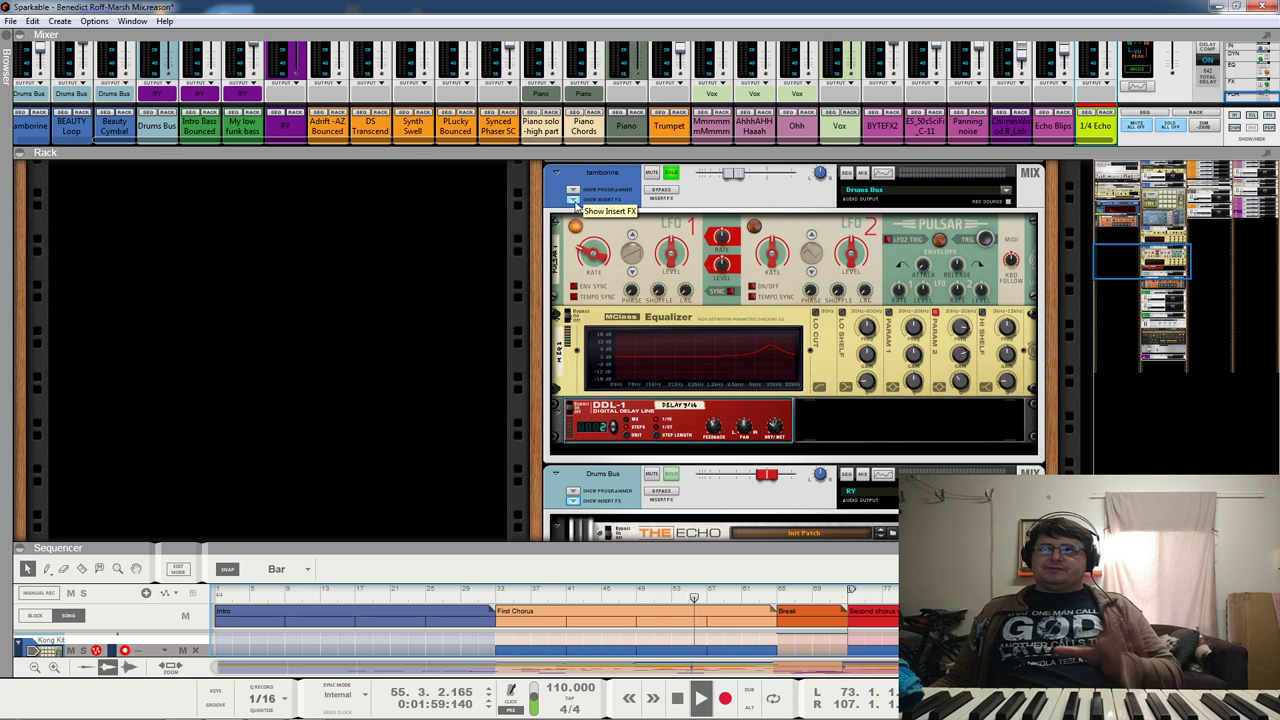
{"action": "left_click", "coordinate": [671, 174]}
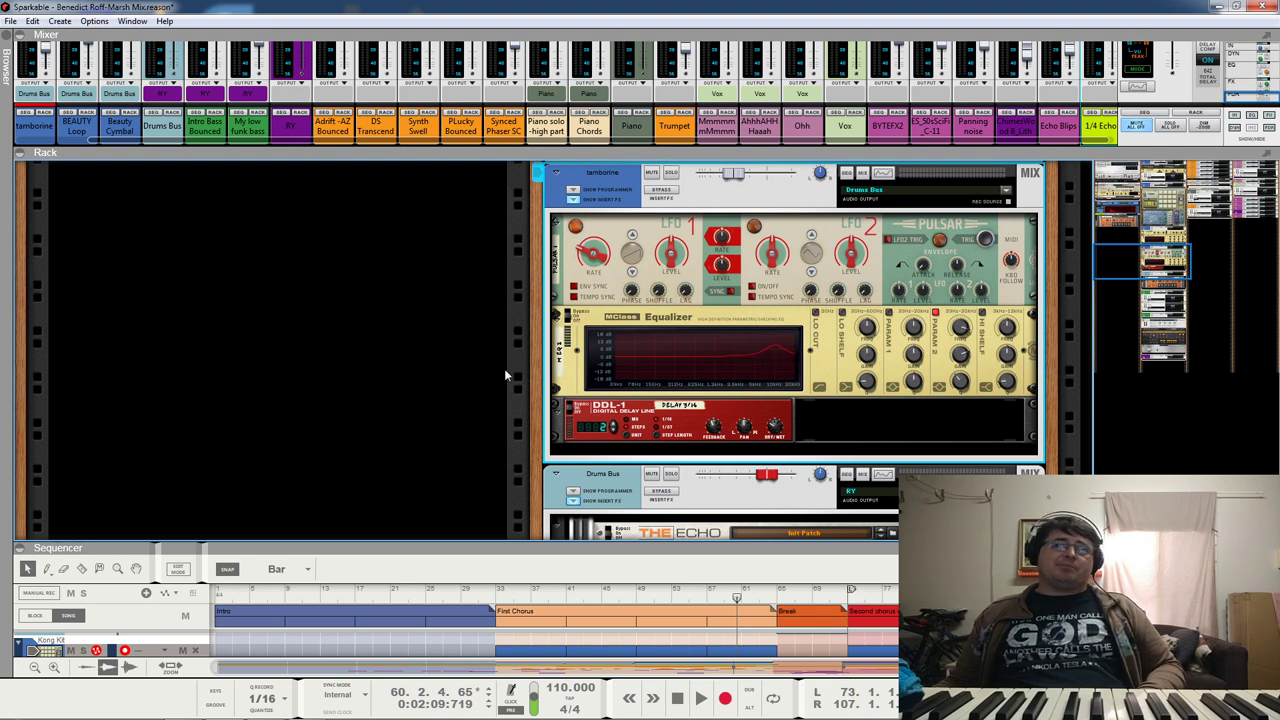
Step: Solo the Kick 1 channel in the rack
{"action": "scroll", "coordinate": [500, 366], "scroll_direction": "up", "scroll_amount": 5}
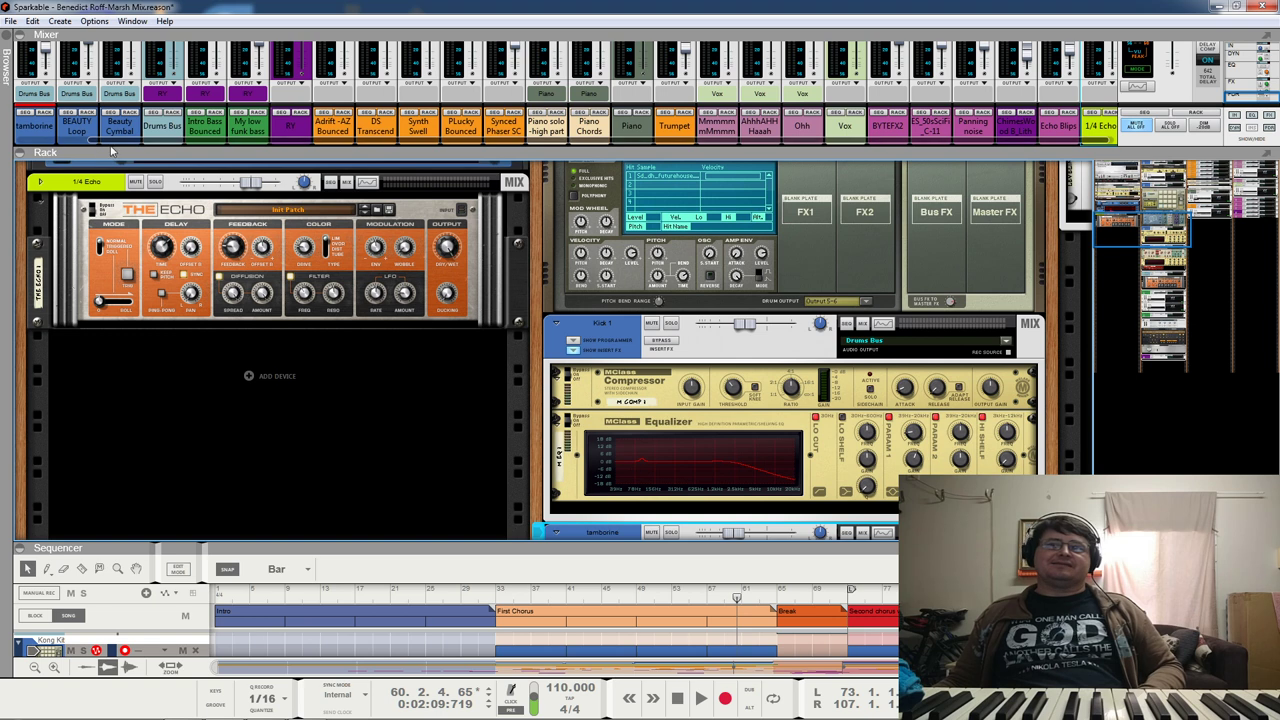
{"action": "scroll", "coordinate": [68, 127], "scroll_direction": "left", "scroll_amount": 2}
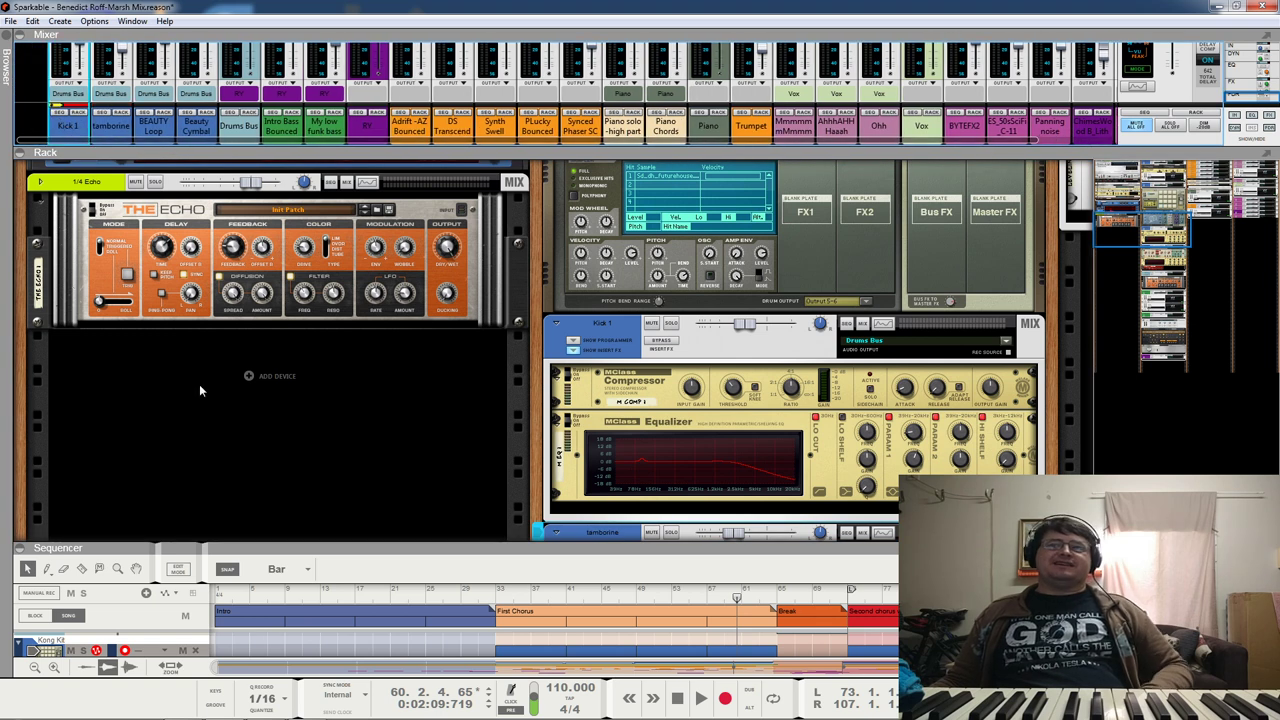
{"action": "left_click", "coordinate": [670, 324]}
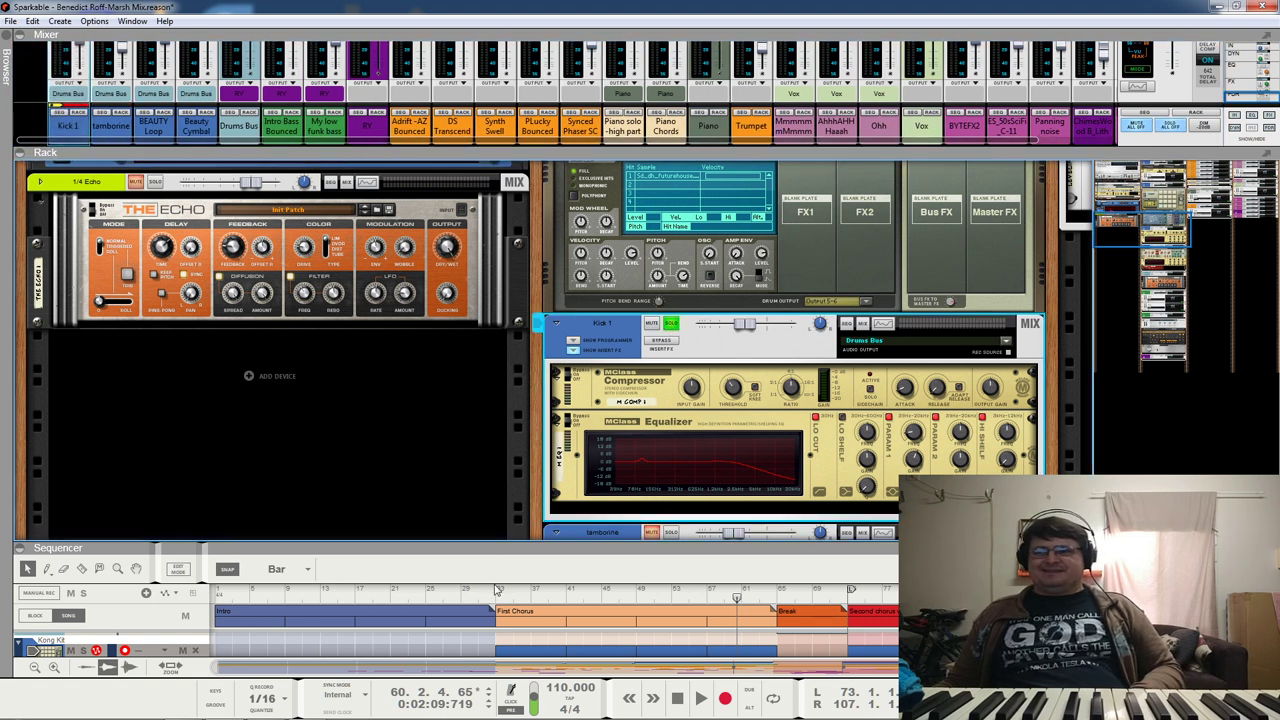
Step: Enlarge the sequencer area and play the soloed Kick 1 from bar 33, at the start of the First Chorus
{"action": "scroll", "coordinate": [492, 590], "scroll_direction": "down", "scroll_amount": 2}
{"action": "scroll", "coordinate": [492, 590], "scroll_direction": "down", "scroll_amount": 2}
{"action": "left_click_drag", "start_coordinate": [598, 550], "coordinate": [525, 468]}
{"action": "left_click", "coordinate": [492, 519]}
{"action": "key", "text": "space"}
{"action": "left_click", "coordinate": [604, 343]}
{"action": "scroll", "coordinate": [604, 343], "scroll_direction": "down", "scroll_amount": 3}
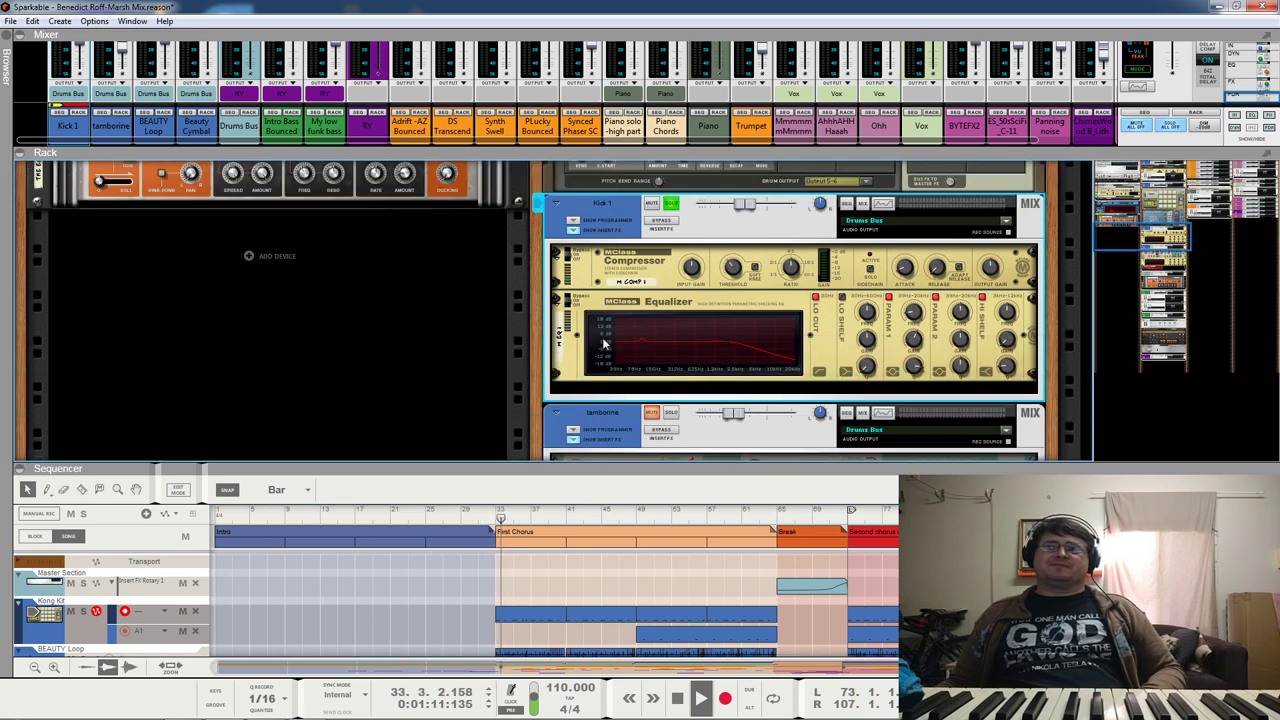
Step: Examine the kick's Kong Drum Designer source and its compressor and equalizer inserts during playback, finishing with playback stopped
{"action": "scroll", "coordinate": [604, 343], "scroll_direction": "up", "scroll_amount": 15}
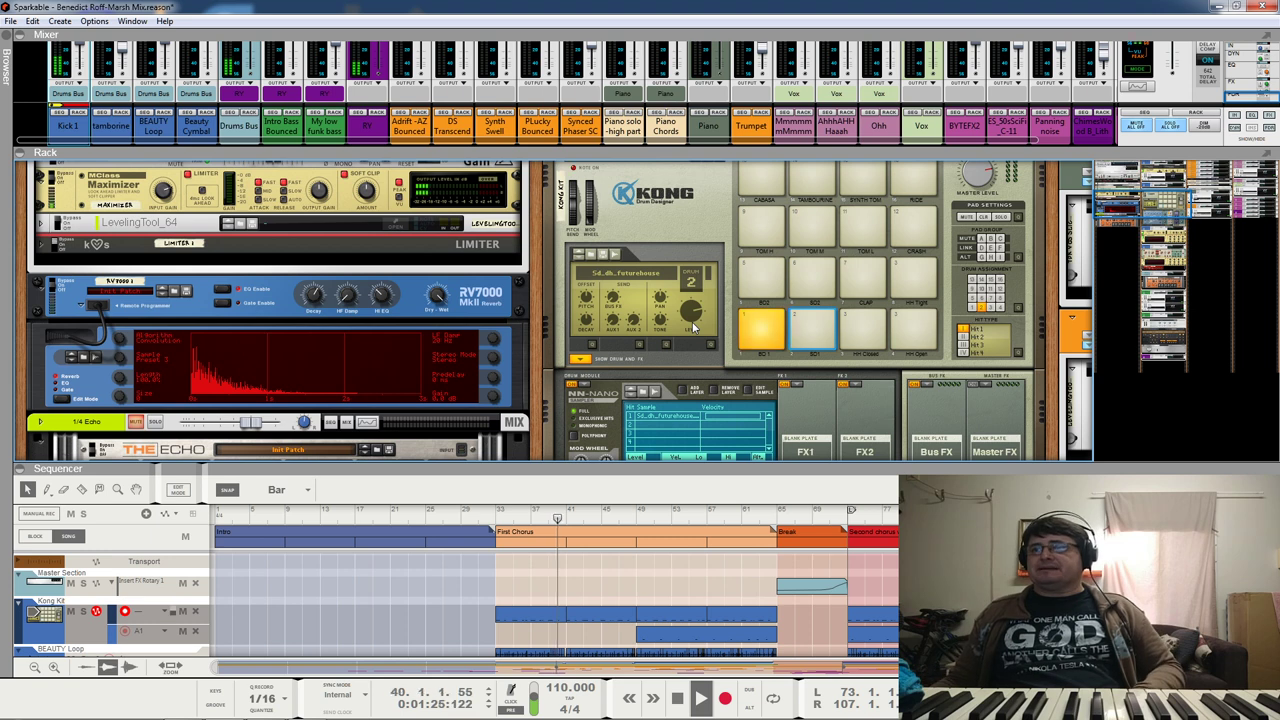
{"action": "scroll", "coordinate": [693, 327], "scroll_direction": "down", "scroll_amount": 5}
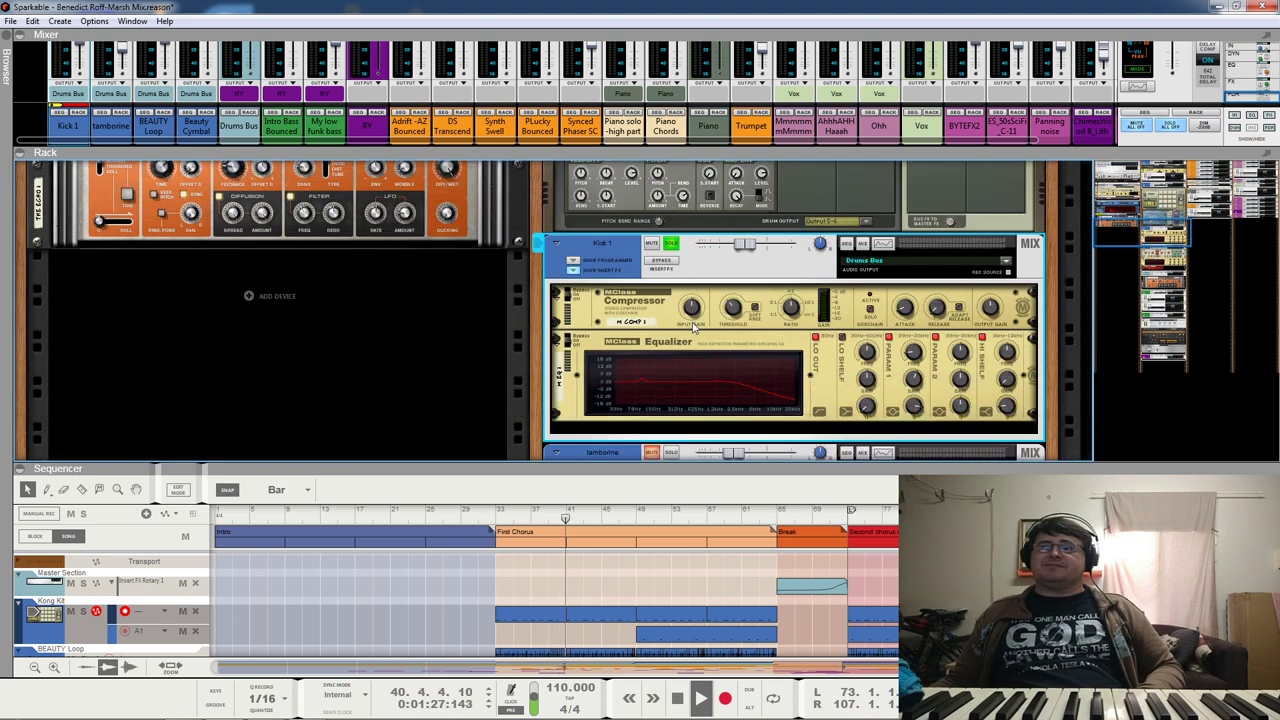
{"action": "scroll", "coordinate": [692, 321], "scroll_direction": "down", "scroll_amount": 1}
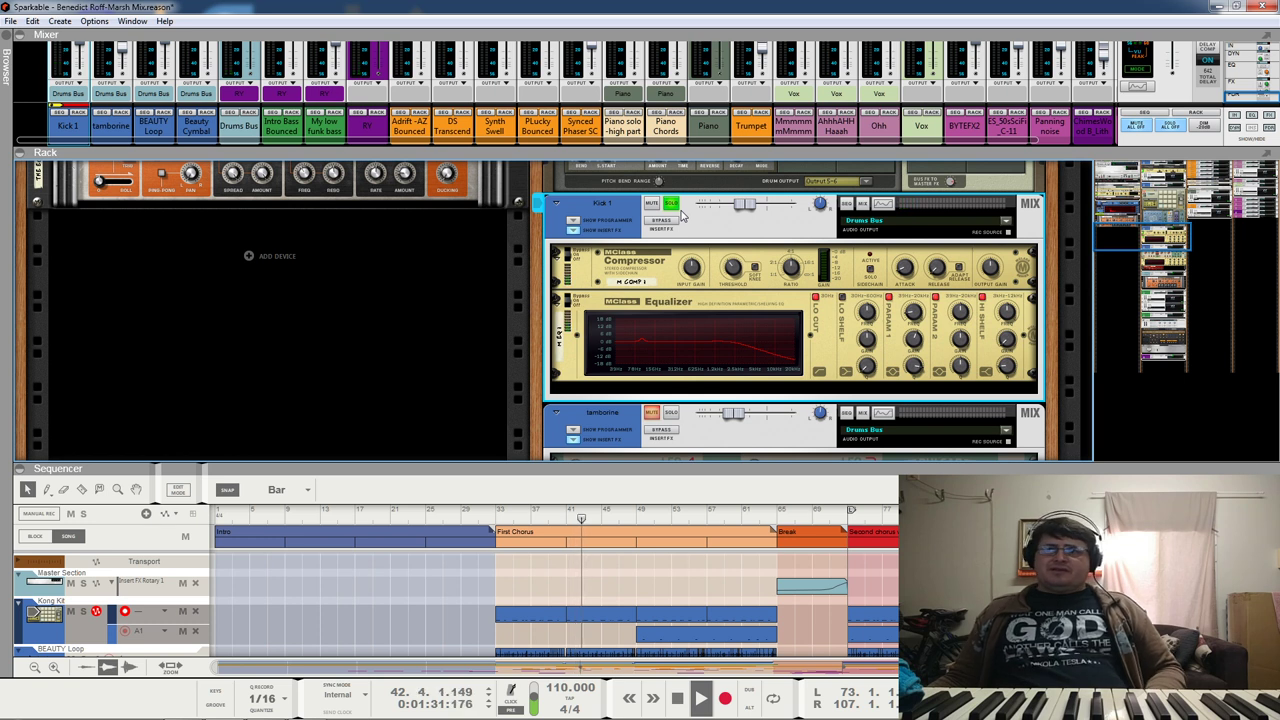
{"action": "key", "text": "space"}
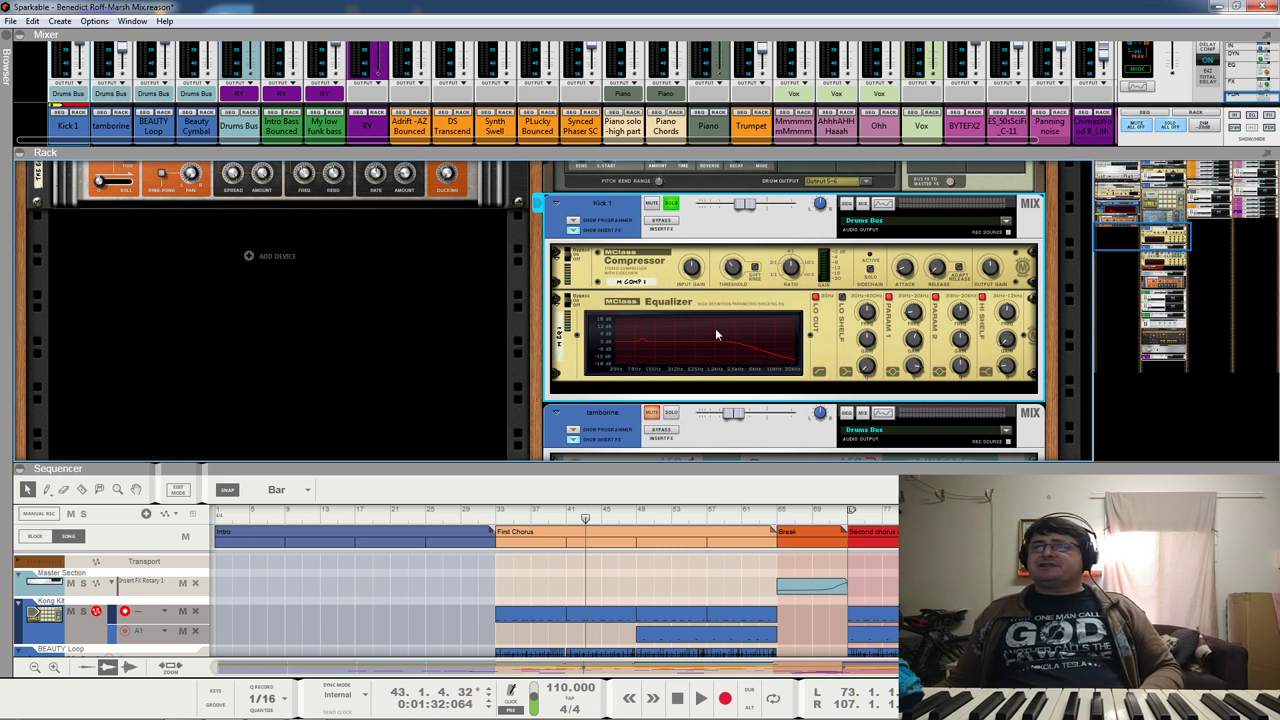
Step: Replay the soloed kick from bar 33 and open the Kong Kit clip at the start of the First Chorus for editing
{"action": "left_click", "coordinate": [1002, 272]}
{"action": "key", "text": "space"}
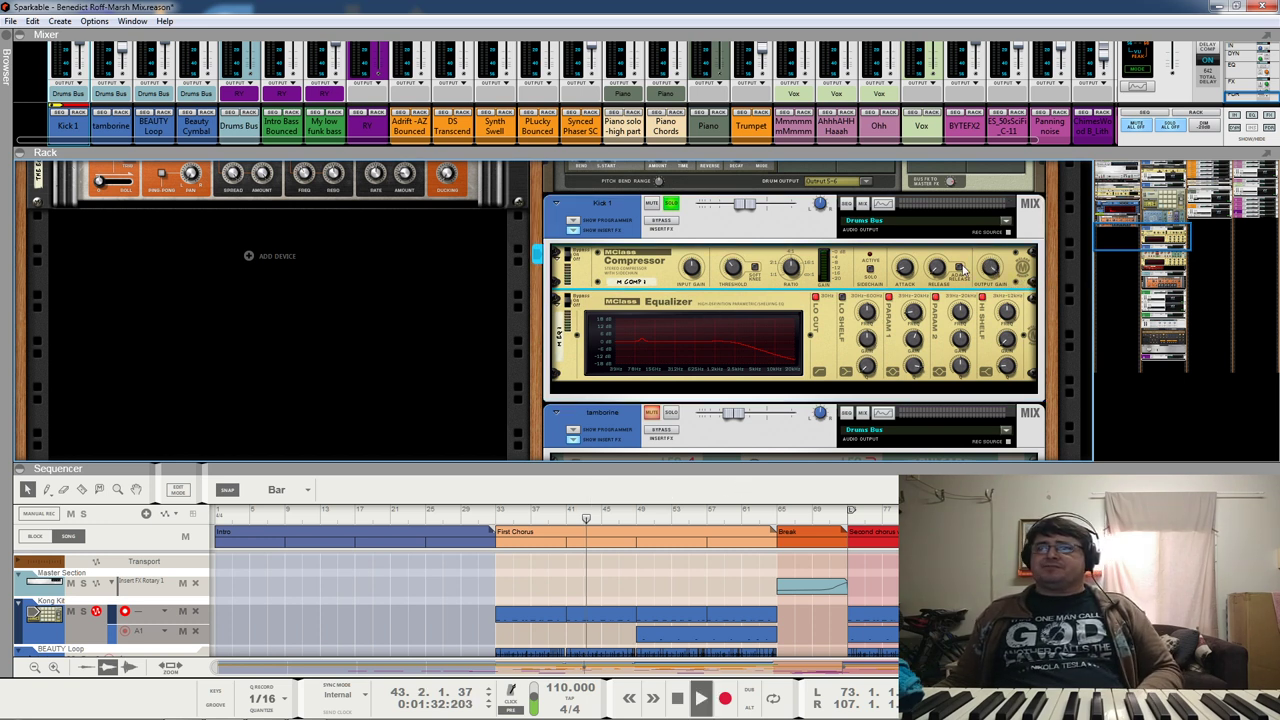
{"action": "left_click", "coordinate": [503, 522]}
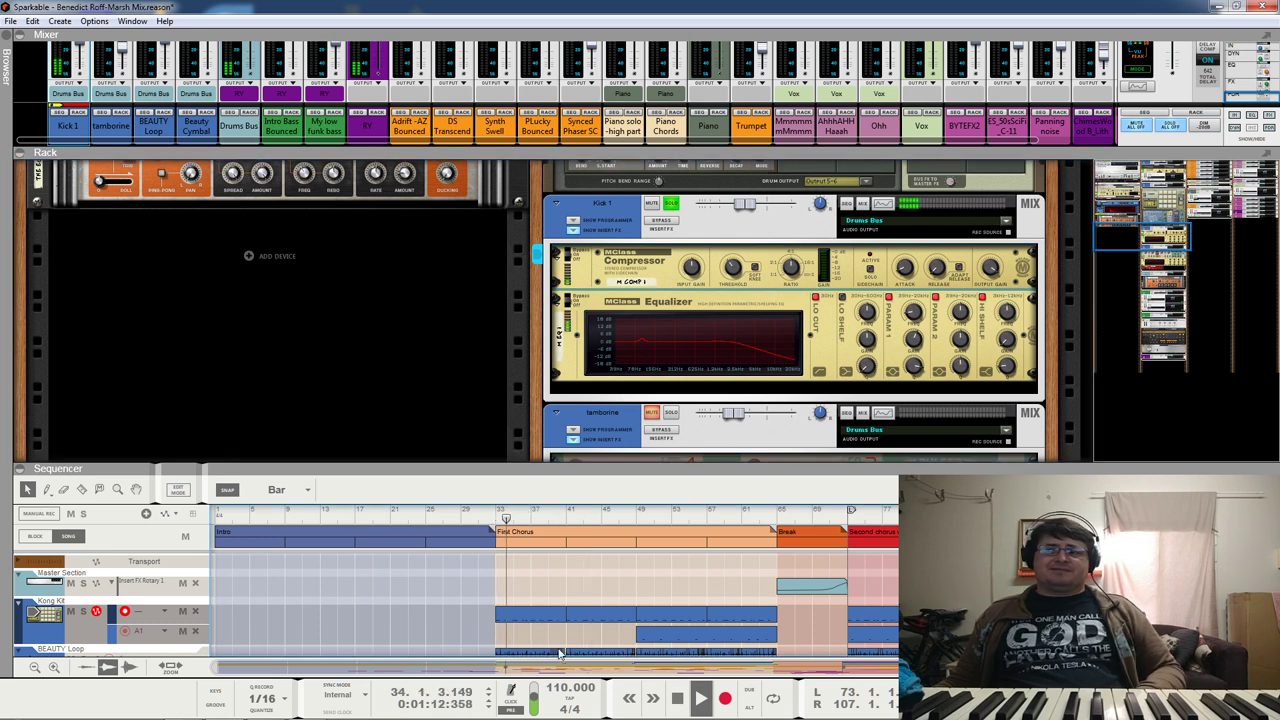
{"action": "left_click", "coordinate": [548, 615]}
{"action": "double_click", "coordinate": [548, 615]}
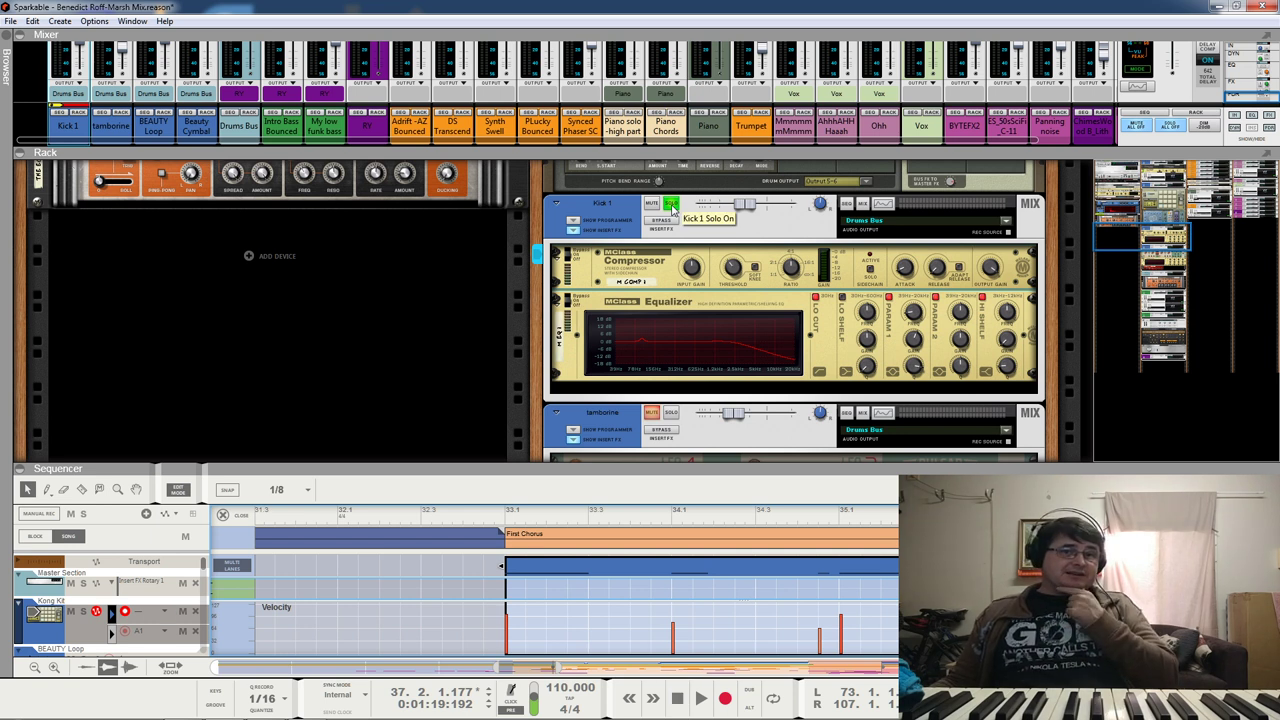
Step: Turn off Kick 1's solo and play the full mix from just before bar 33
{"action": "left_click", "coordinate": [672, 206]}
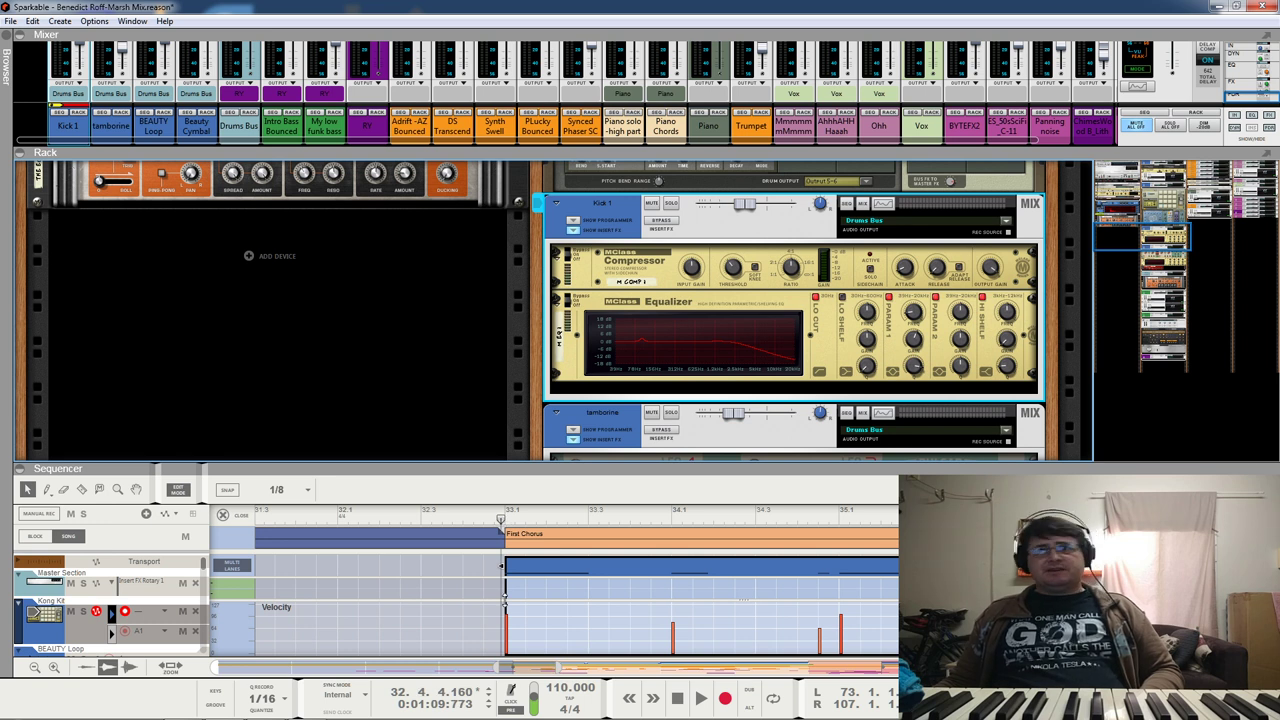
{"action": "key", "text": "space"}
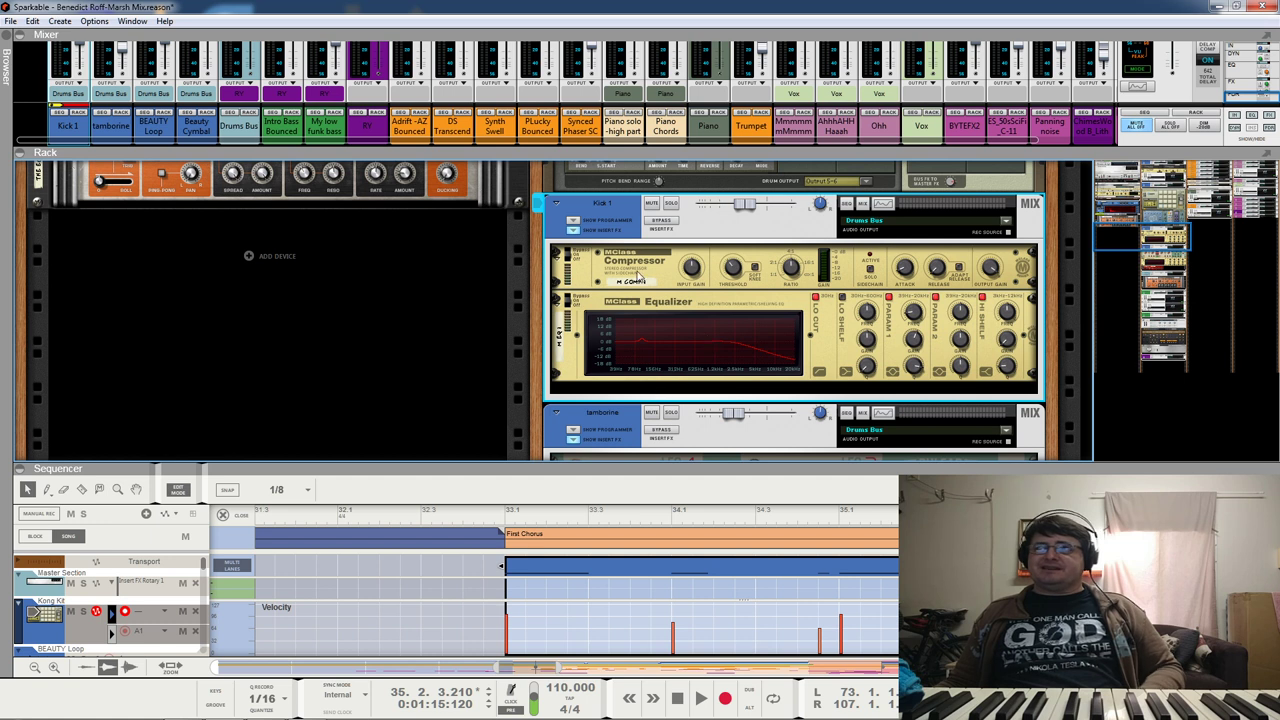
{"action": "key", "text": "space"}
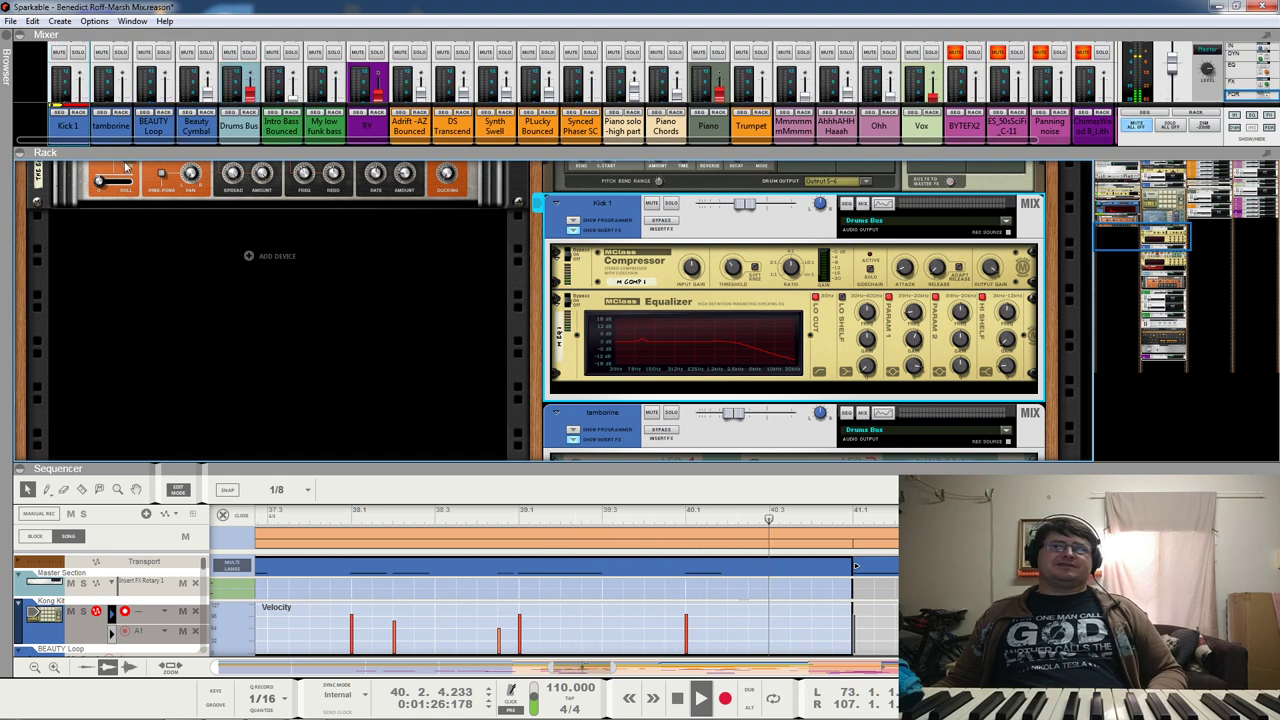
Step: Examine the mixer's channel strip sections and output routing while the full mix plays, finishing with playback stopped
{"action": "scroll", "coordinate": [126, 163], "scroll_direction": "down", "scroll_amount": 1}
{"action": "scroll", "coordinate": [130, 125], "scroll_direction": "up", "scroll_amount": 3}
{"action": "scroll", "coordinate": [130, 110], "scroll_direction": "up", "scroll_amount": 5}
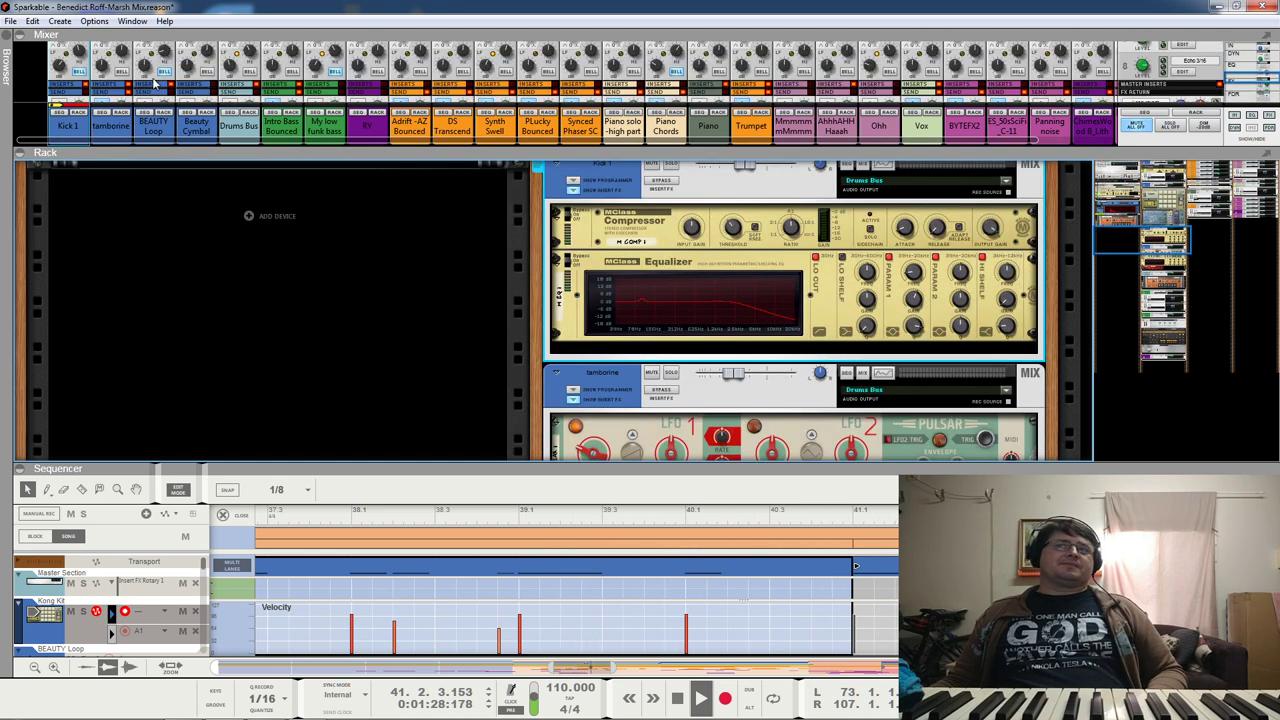
{"action": "scroll", "coordinate": [157, 88], "scroll_direction": "down", "scroll_amount": 6}
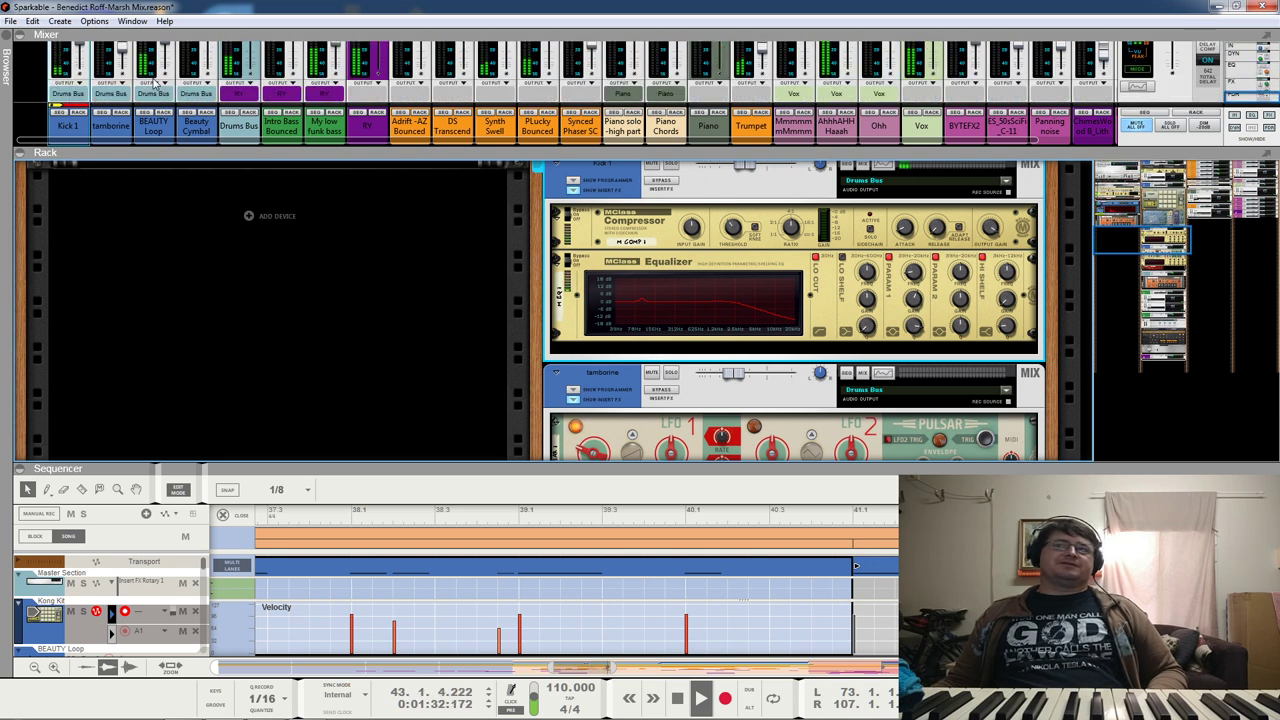
{"action": "key", "text": "space"}
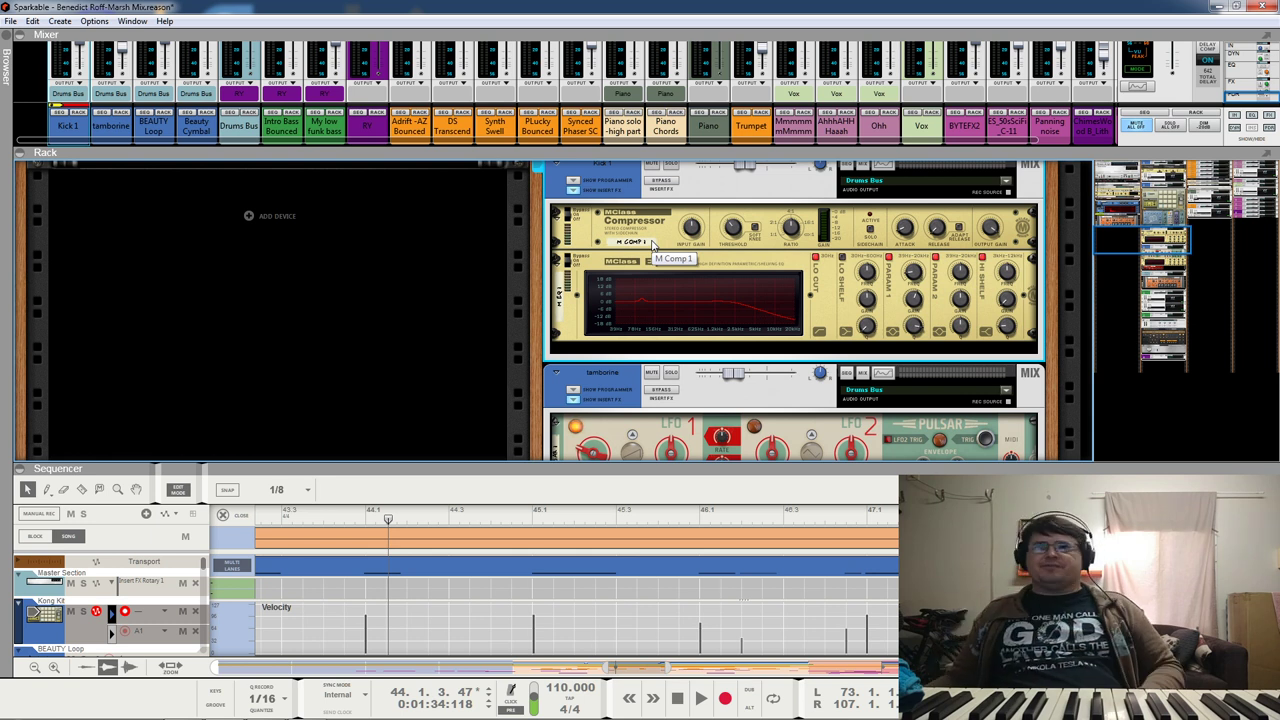
Step: Enlarge the mixer area, solo BEAUTY Loop and Kick 1 together, and start playback
{"action": "scroll", "coordinate": [153, 132], "scroll_direction": "down", "scroll_amount": 5}
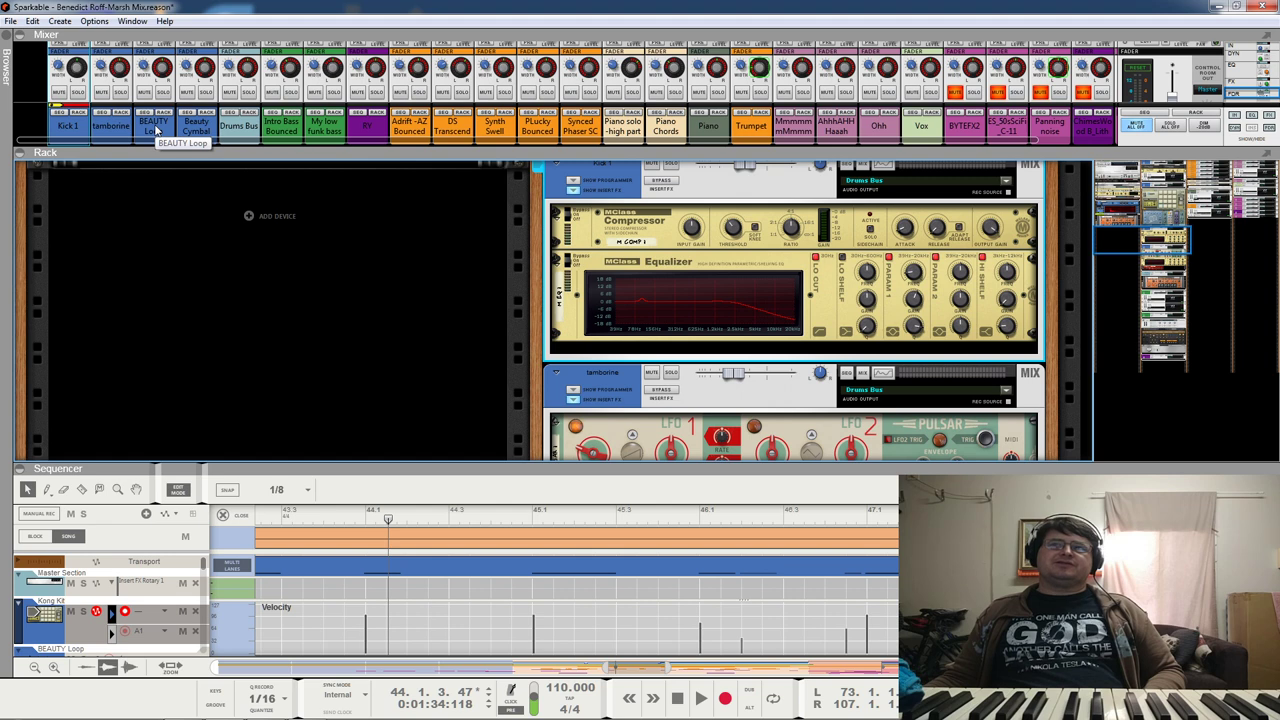
{"action": "left_click_drag", "start_coordinate": [1004, 155], "coordinate": [1010, 266]}
{"action": "left_click", "coordinate": [164, 123]}
{"action": "left_click", "coordinate": [80, 122]}
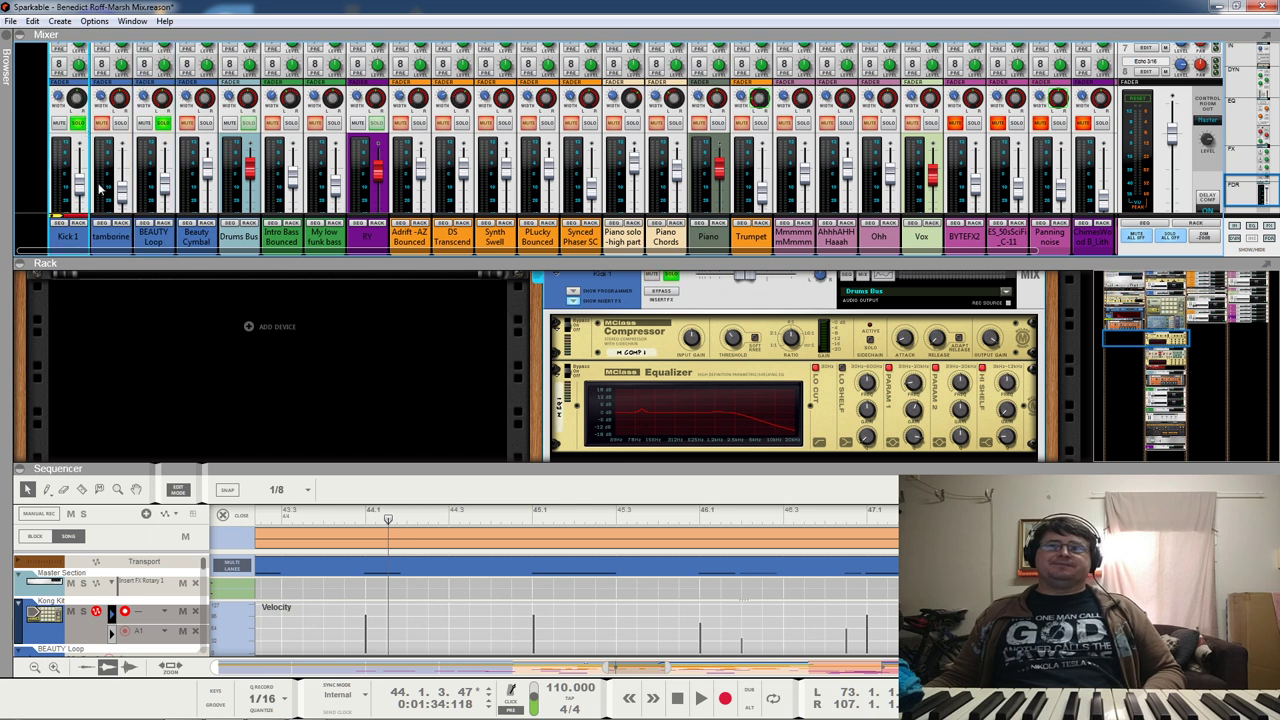
{"action": "key", "text": "space"}
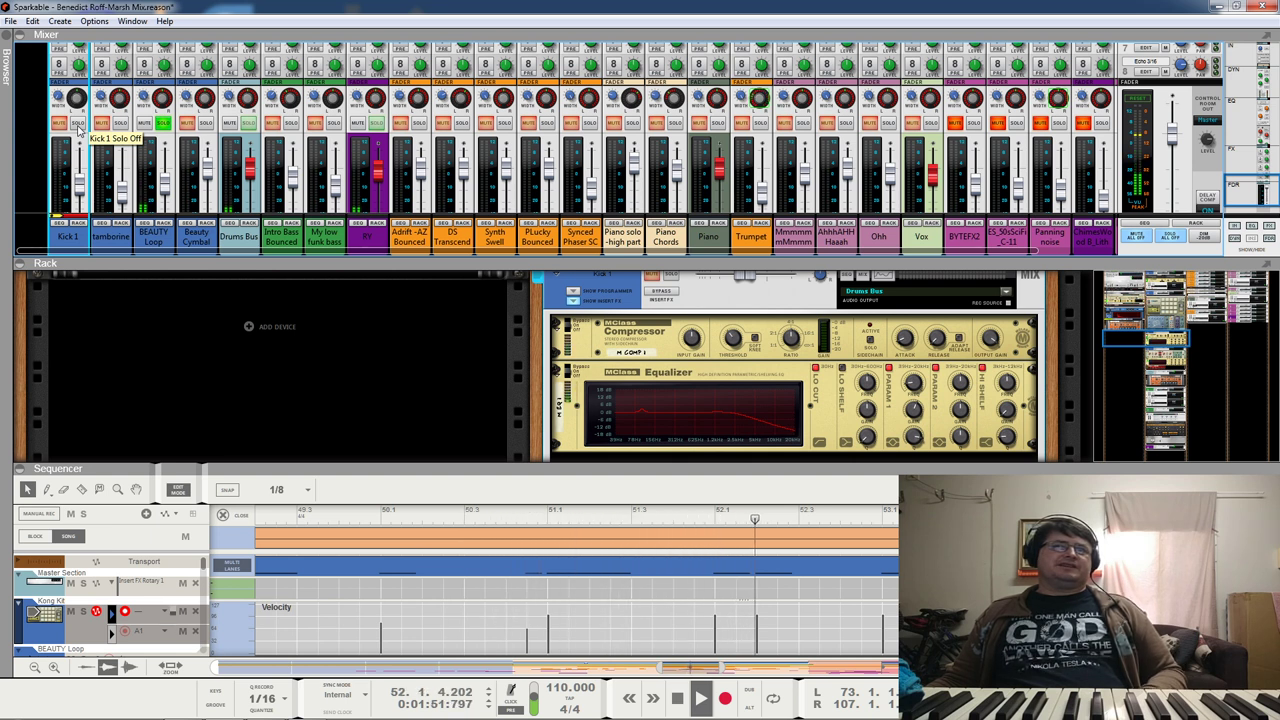
Step: Compare BEAUTY Loop with and without the kick, and audition Kick 1's equalizer with its Hi Shelf band off and on
{"action": "left_click", "coordinate": [78, 123]}
{"action": "left_click", "coordinate": [162, 123]}
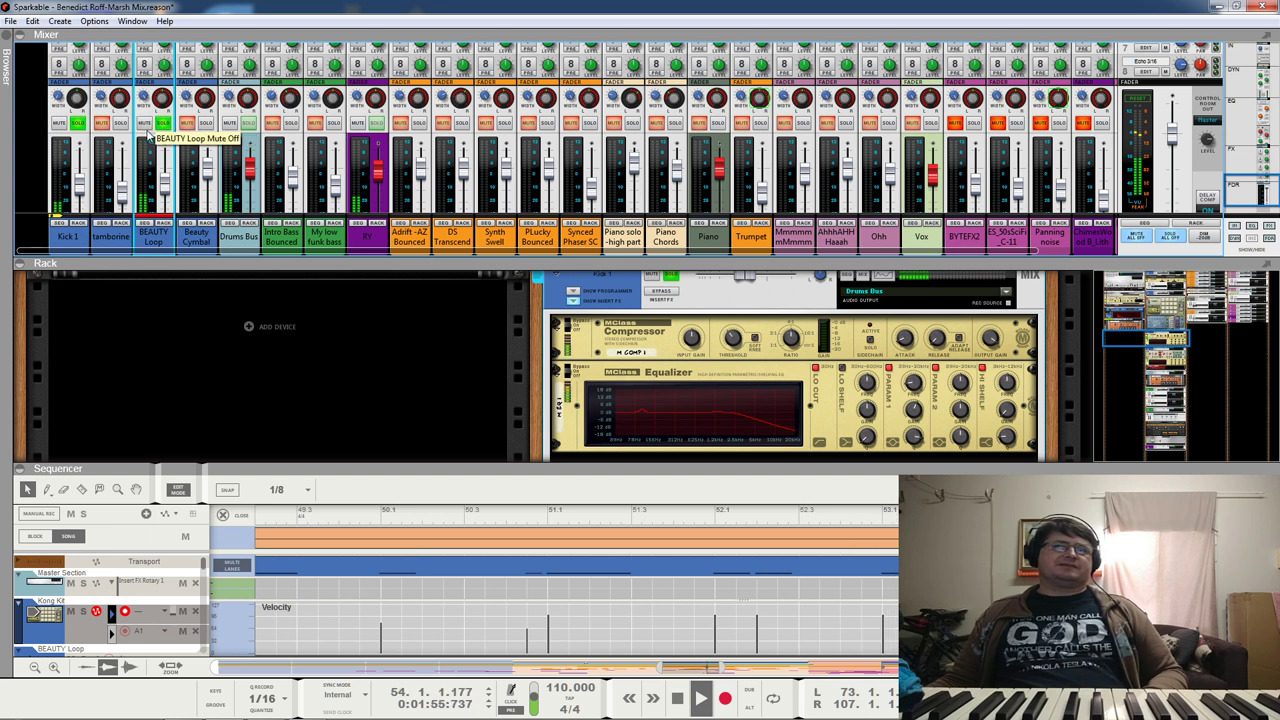
{"action": "left_click", "coordinate": [983, 374]}
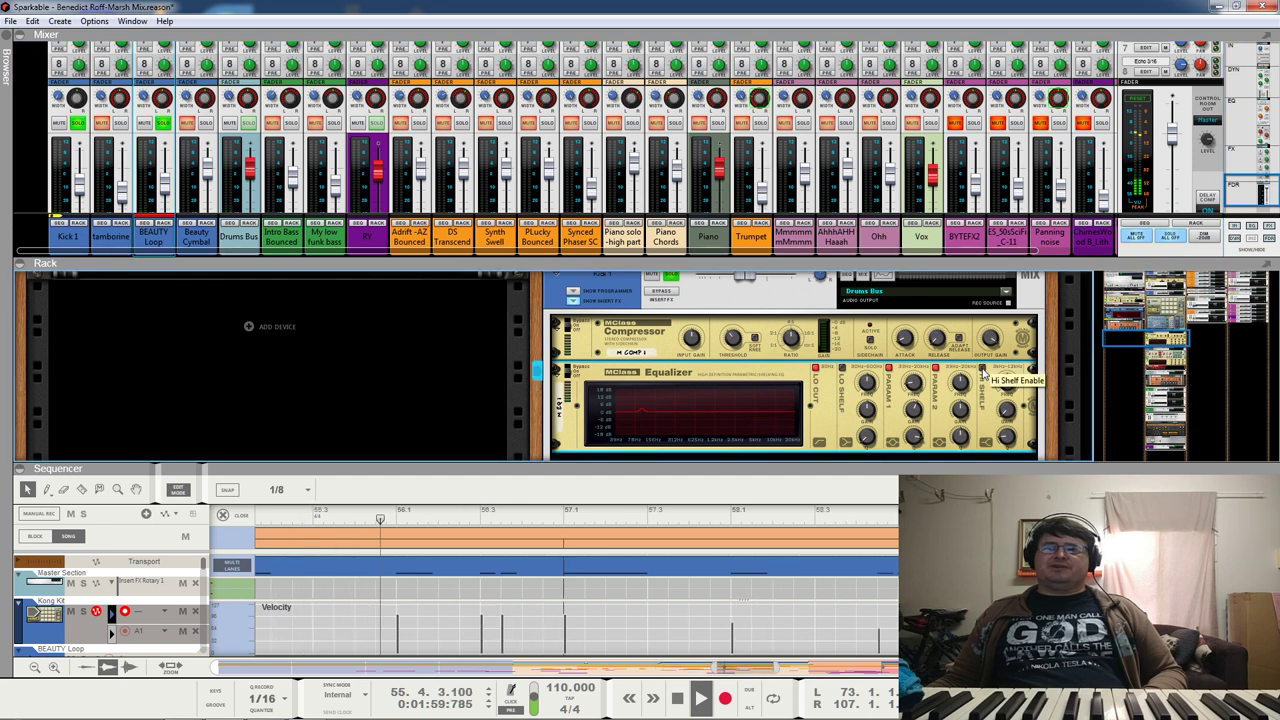
{"action": "left_click", "coordinate": [983, 374]}
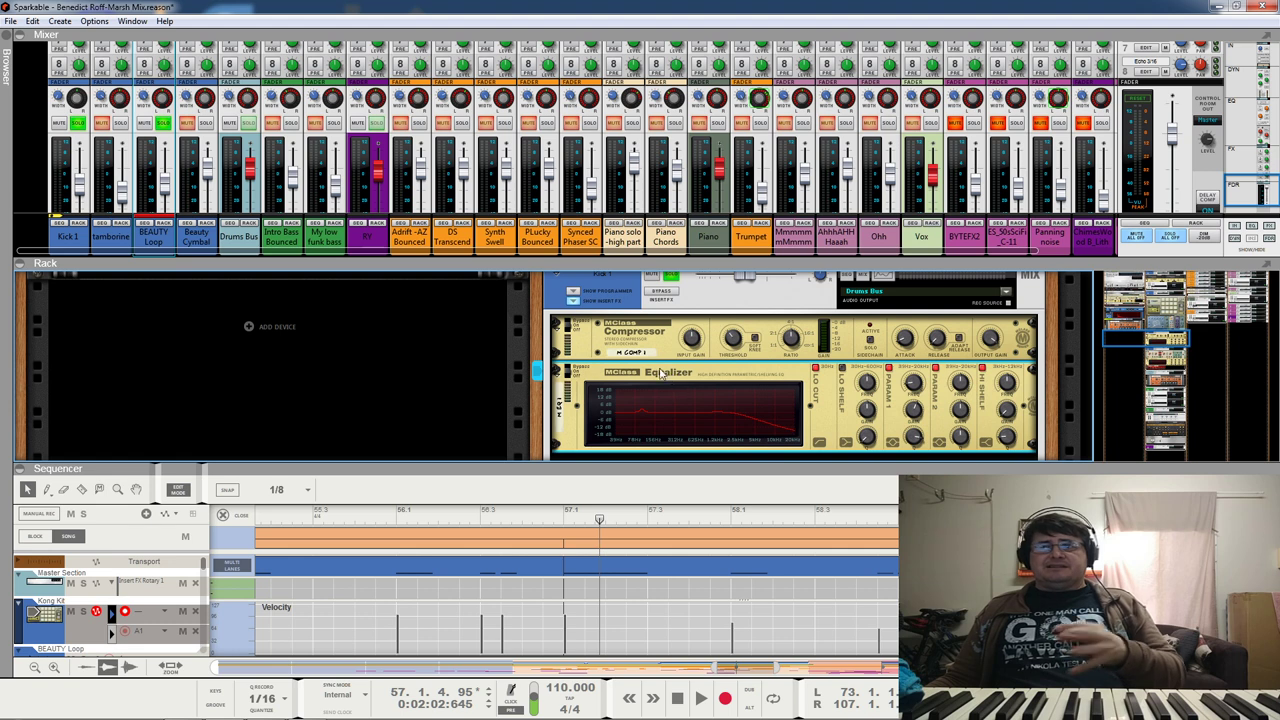
Step: Turn off the BEAUTY Loop and Kick 1 solos and locate My low funk bass's Combinator and Monotone synthesizer in the rack
{"action": "left_click", "coordinate": [123, 145]}
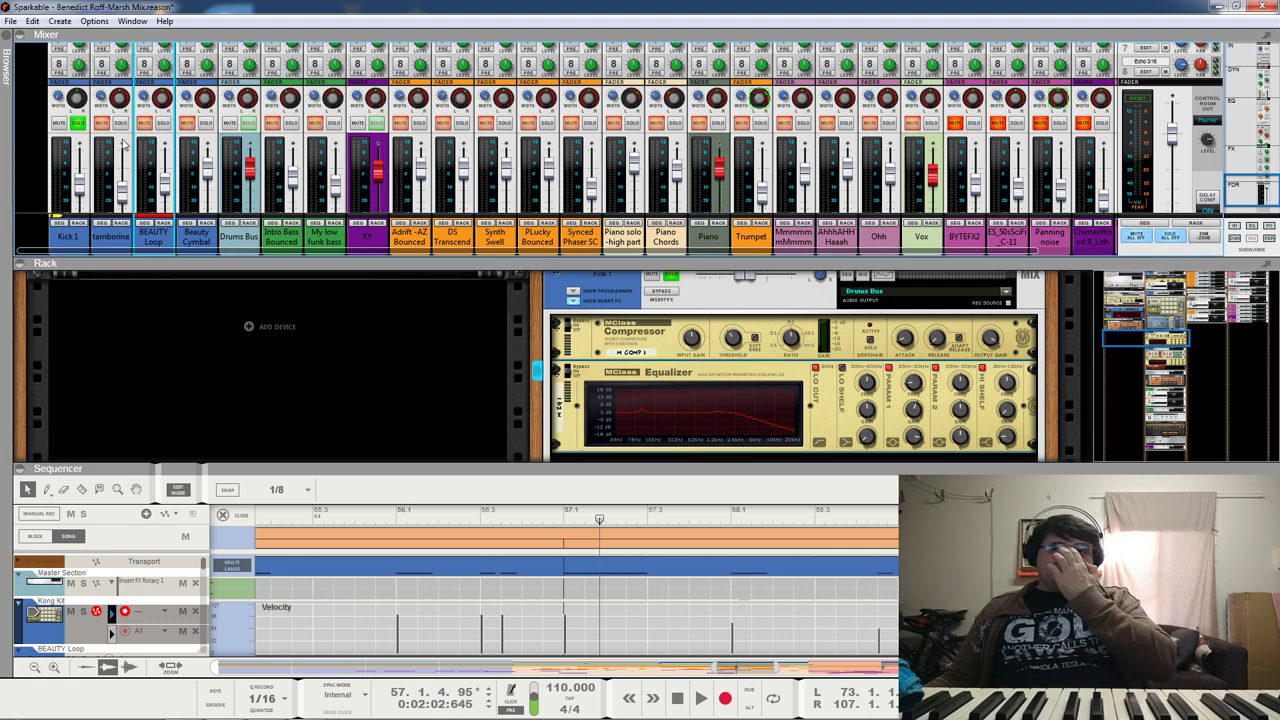
{"action": "left_click", "coordinate": [86, 122]}
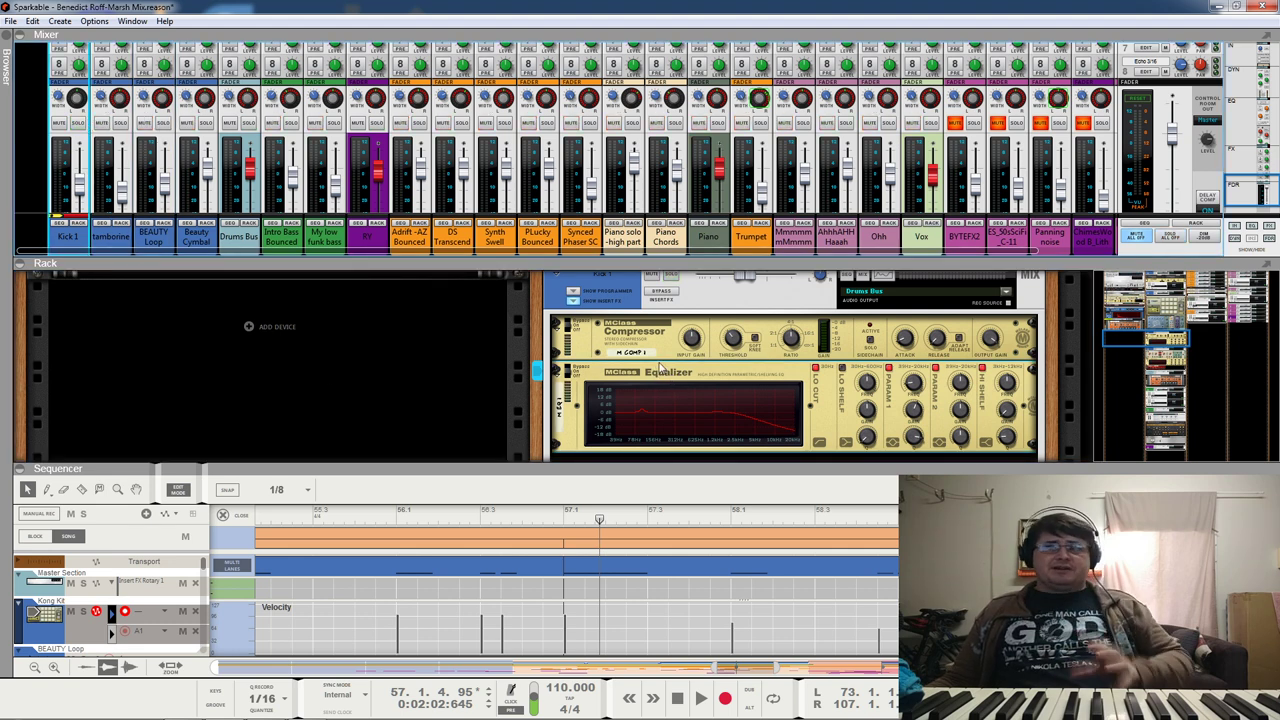
{"action": "scroll", "coordinate": [700, 370], "scroll_direction": "down", "scroll_amount": 5}
{"action": "scroll", "coordinate": [709, 365], "scroll_direction": "down", "scroll_amount": 10}
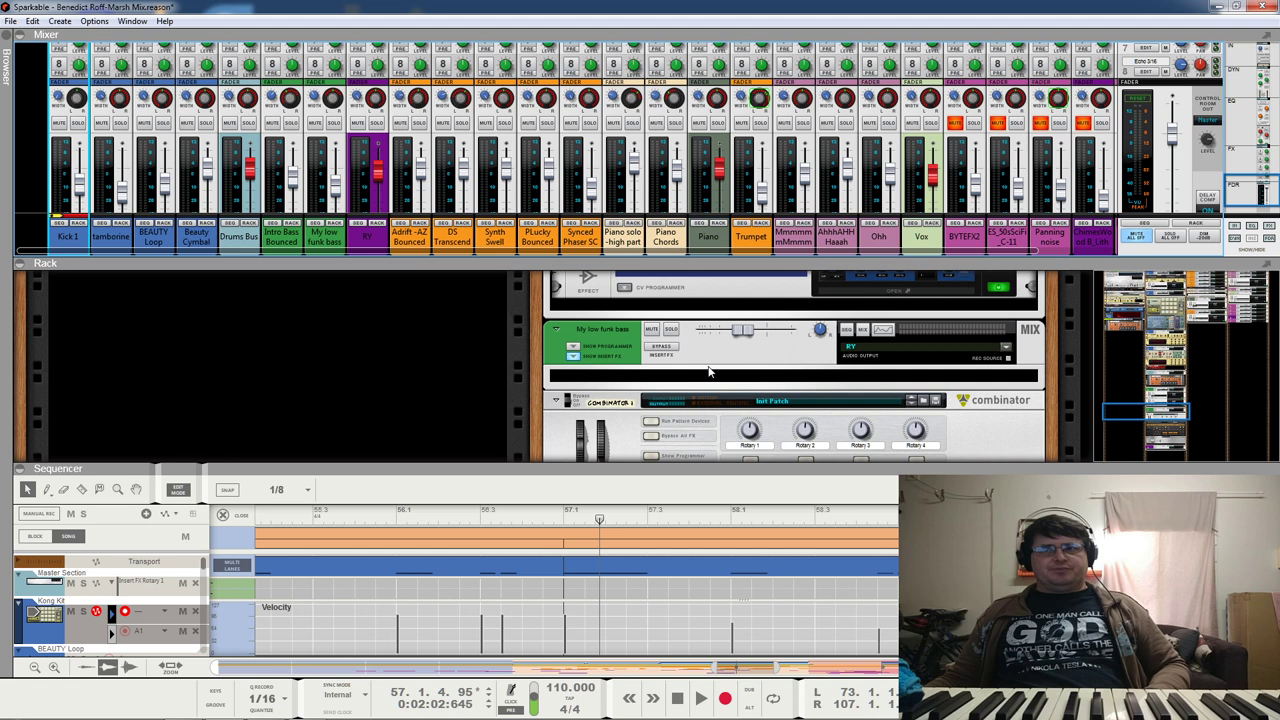
{"action": "scroll", "coordinate": [638, 440], "scroll_direction": "down", "scroll_amount": 5}
{"action": "scroll", "coordinate": [562, 410], "scroll_direction": "up", "scroll_amount": 3}
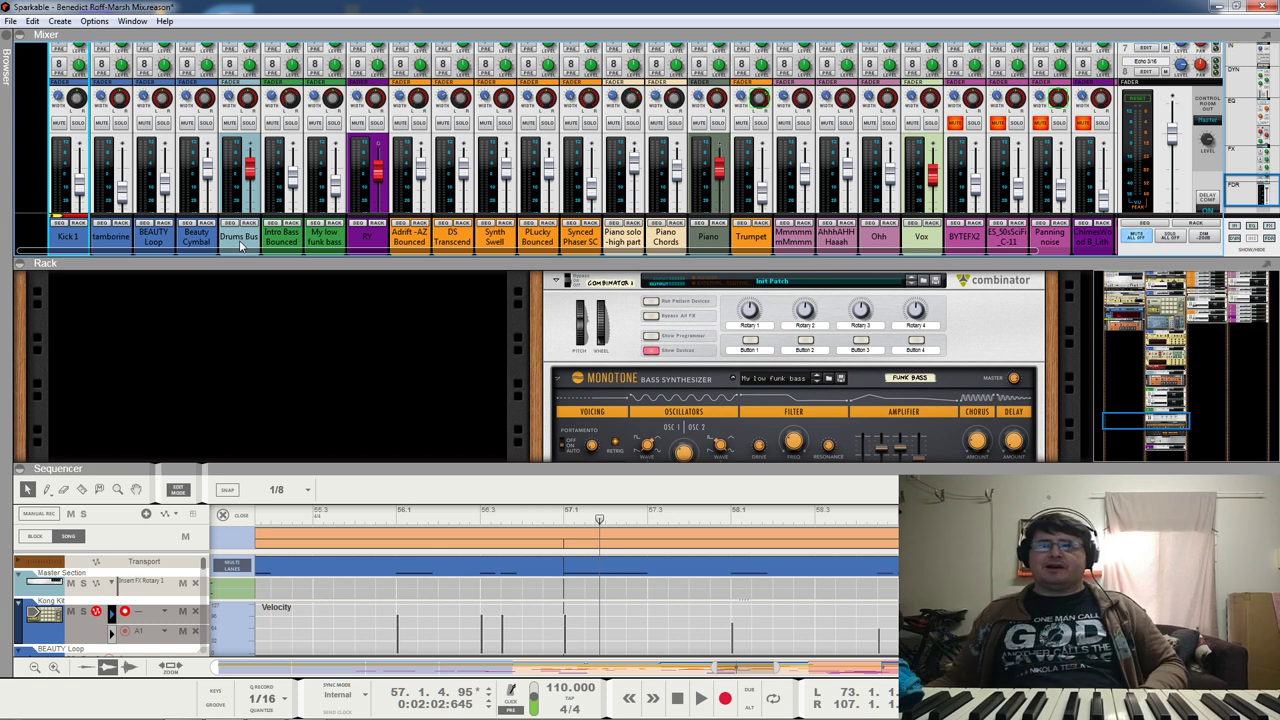
Step: Select the My low funk bass mixer channel and the matching Funk Bass sequencer track
{"action": "scroll", "coordinate": [607, 206], "scroll_direction": "down", "scroll_amount": 2}
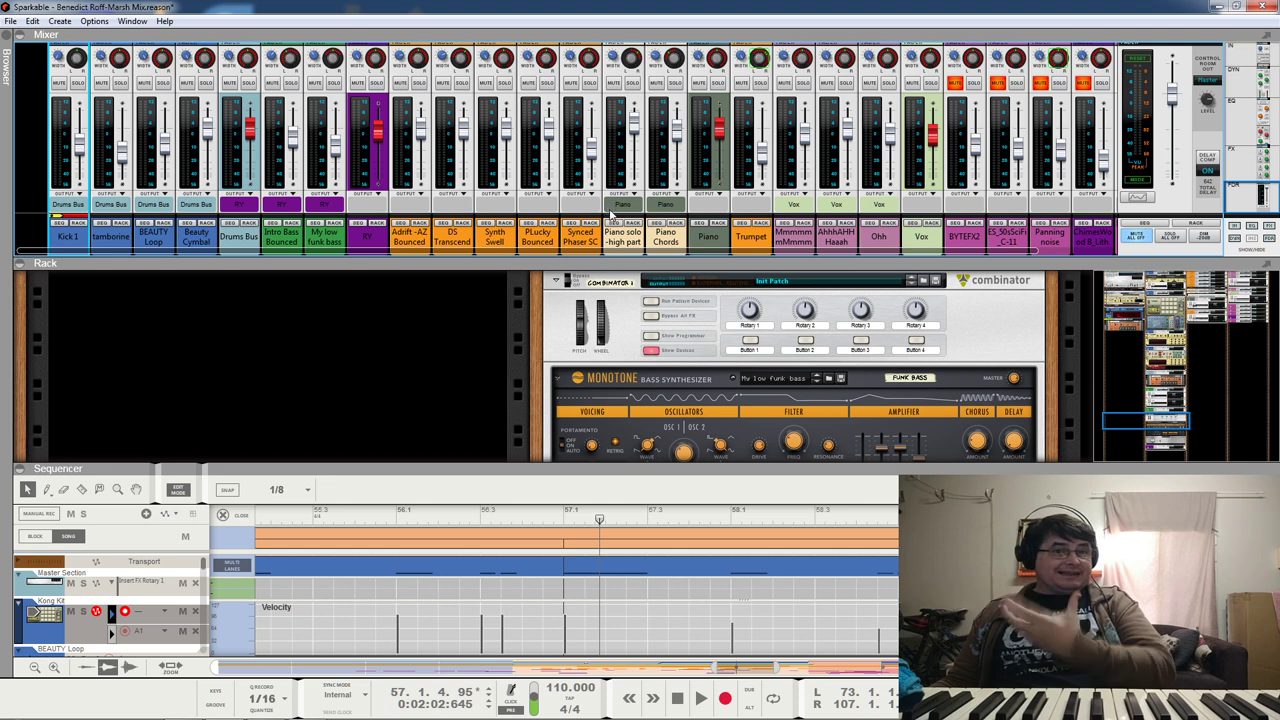
{"action": "left_click_drag", "start_coordinate": [588, 262], "coordinate": [600, 258]}
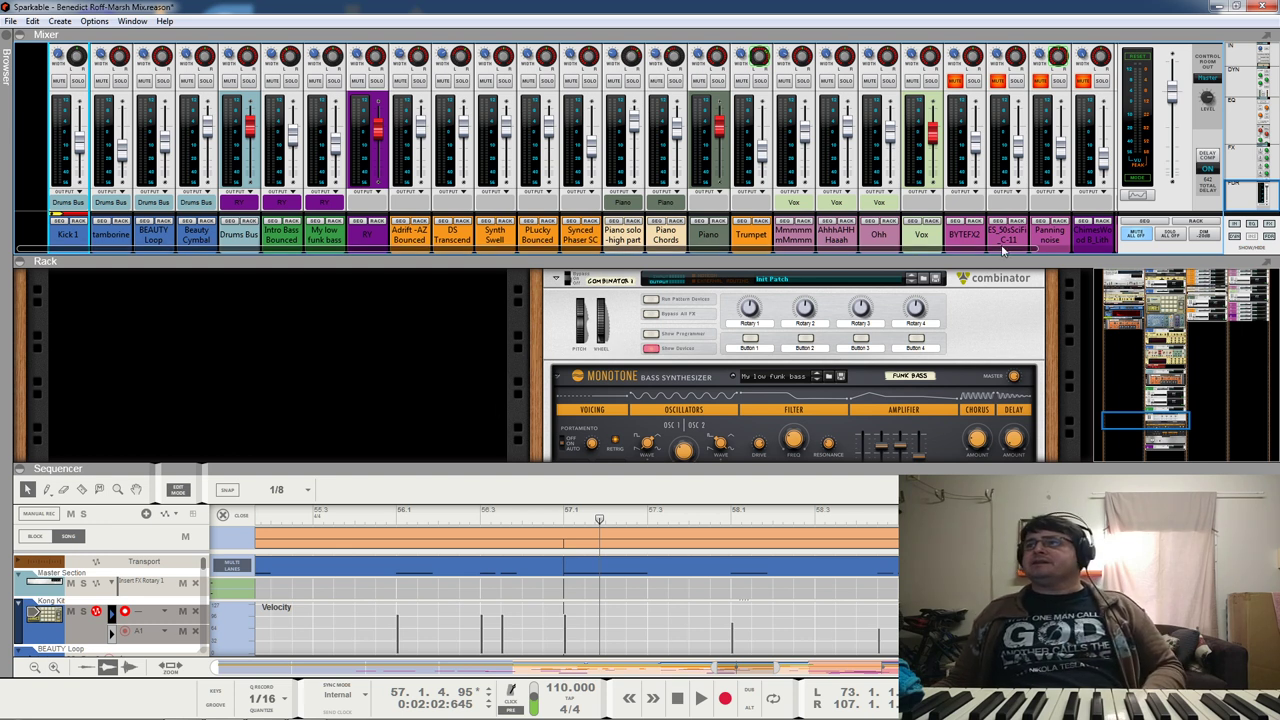
{"action": "left_click", "coordinate": [324, 238]}
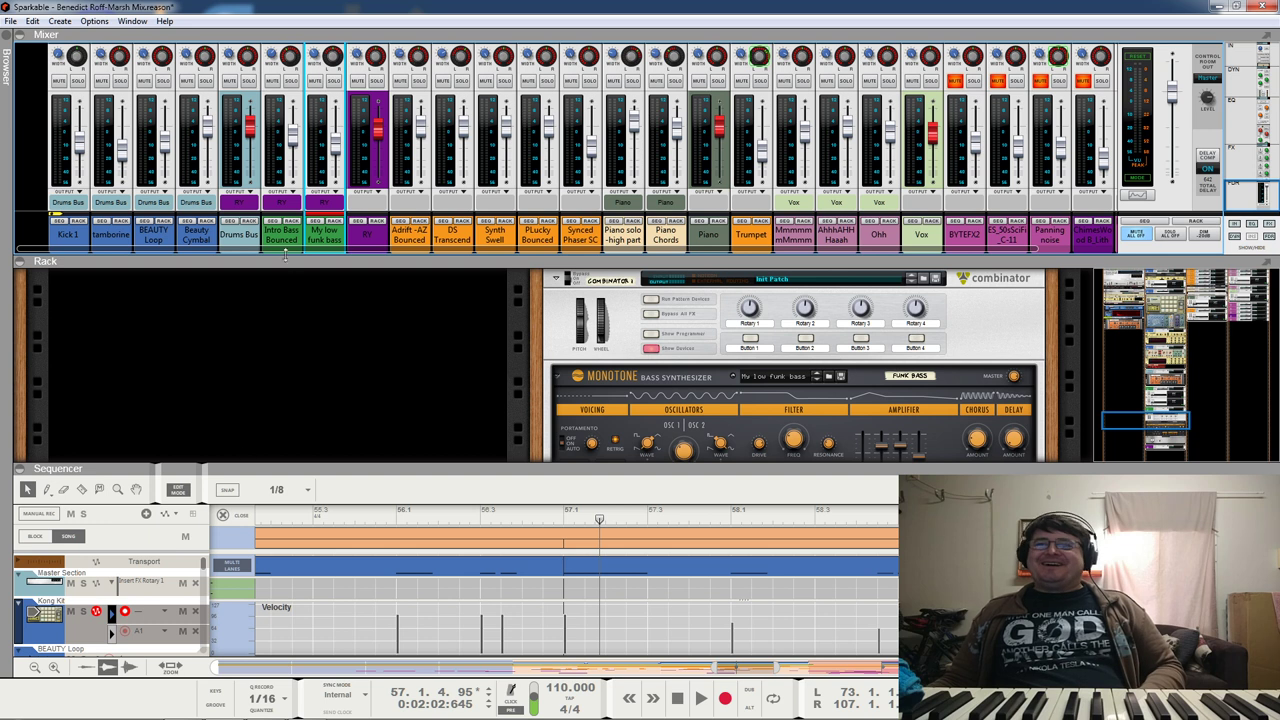
{"action": "scroll", "coordinate": [60, 590], "scroll_direction": "down", "scroll_amount": 3}
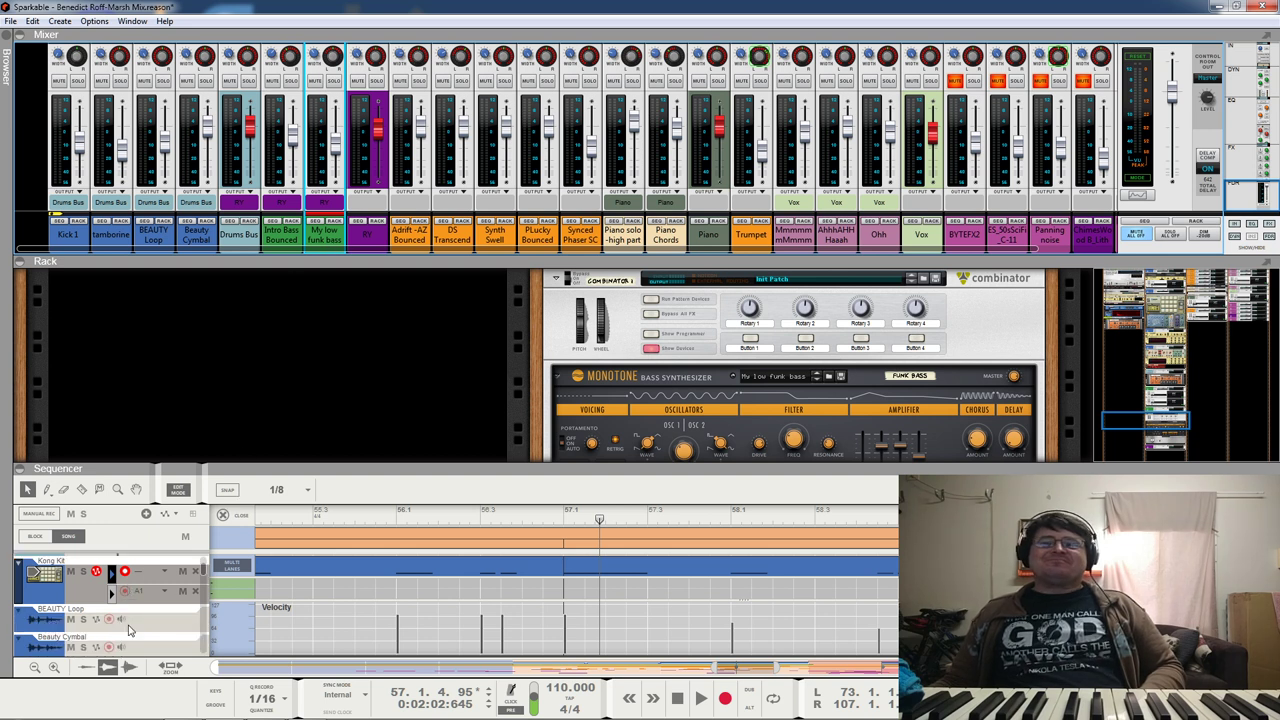
{"action": "scroll", "coordinate": [48, 590], "scroll_direction": "down", "scroll_amount": 2}
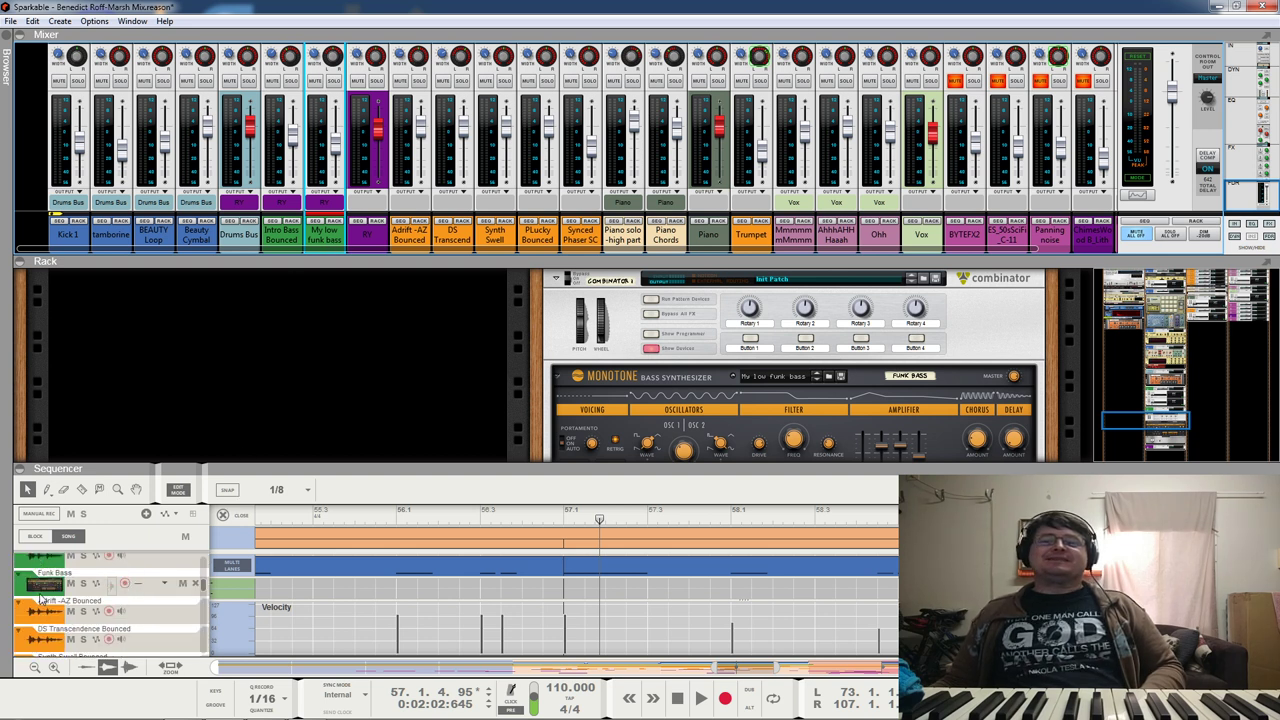
{"action": "left_click", "coordinate": [48, 583]}
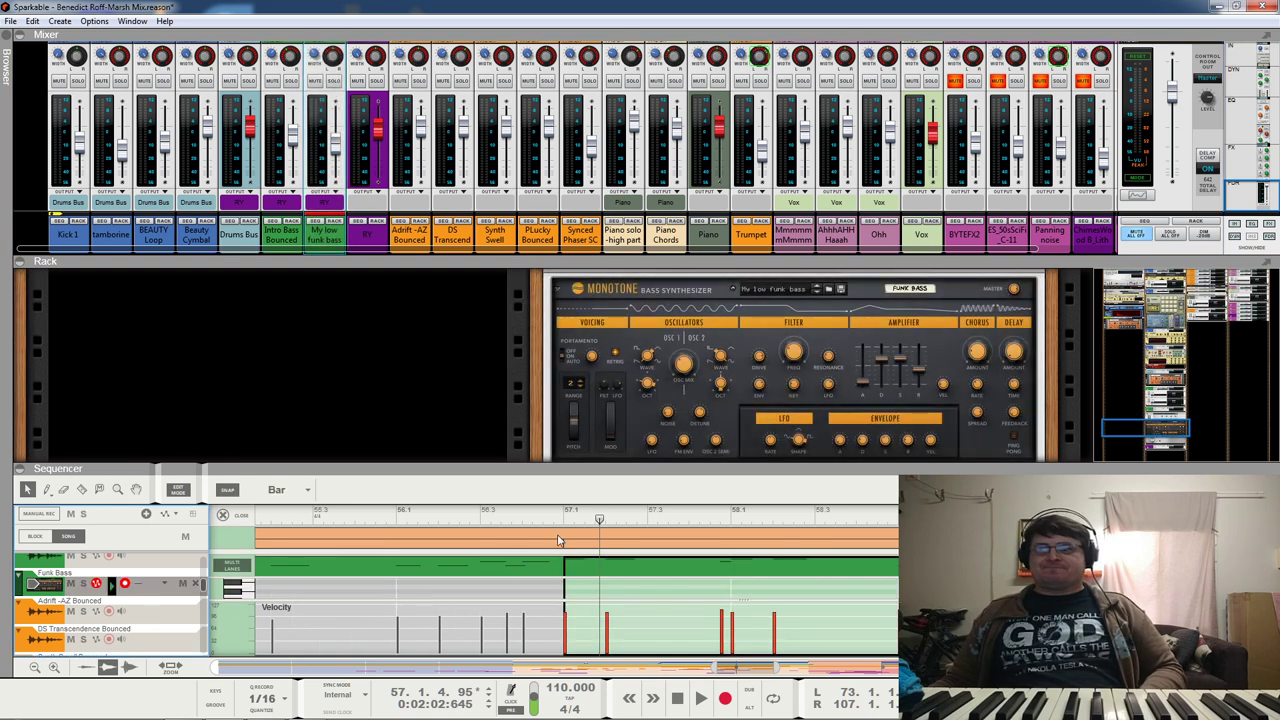
Step: Close the clip editor and play the full mix from bar 32
{"action": "left_click", "coordinate": [222, 514]}
{"action": "left_click", "coordinate": [486, 519]}
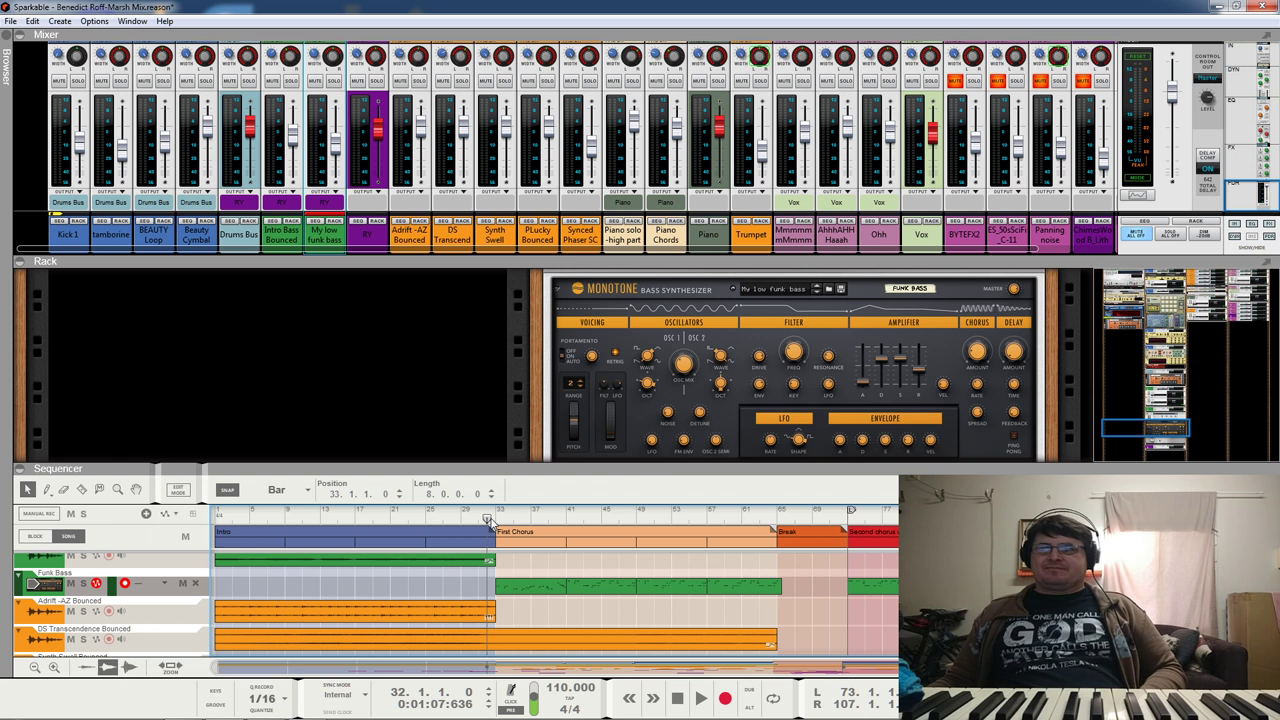
{"action": "key", "text": "space"}
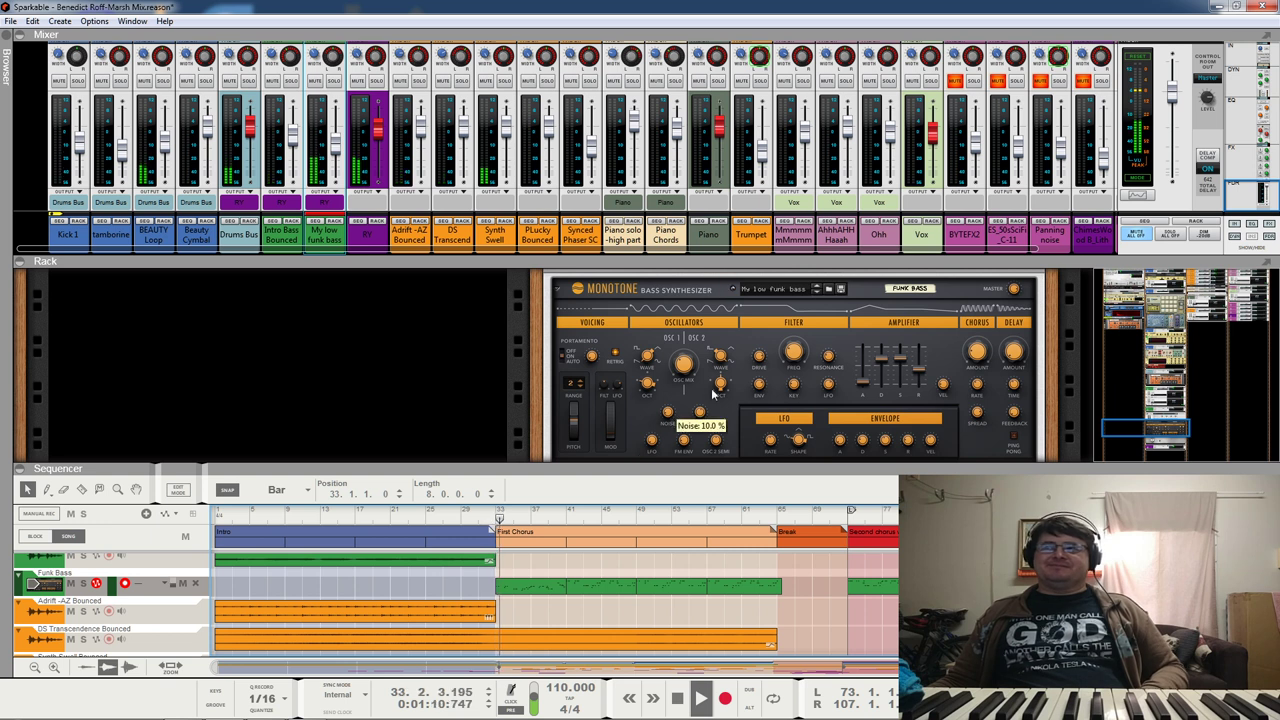
Step: Solo My low funk bass during playback and check the bypass switch on its Saturation Knob device
{"action": "left_click", "coordinate": [333, 81]}
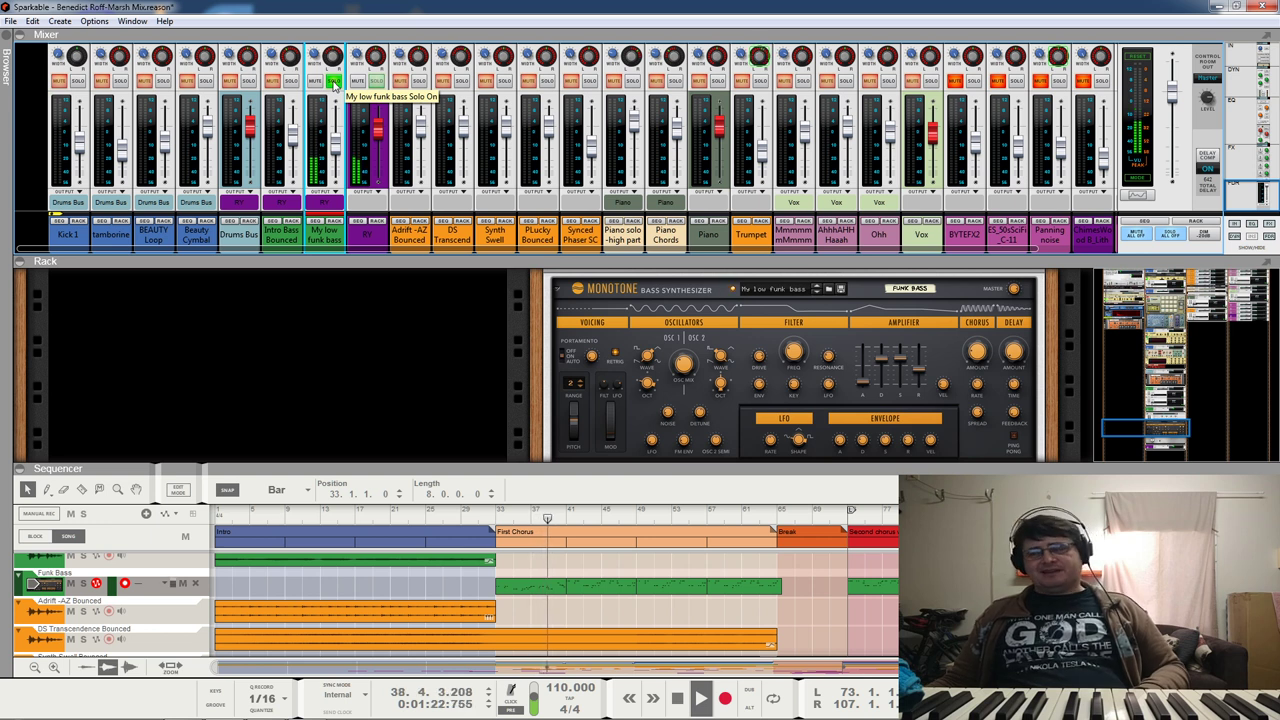
{"action": "scroll", "coordinate": [827, 390], "scroll_direction": "down", "scroll_amount": 2}
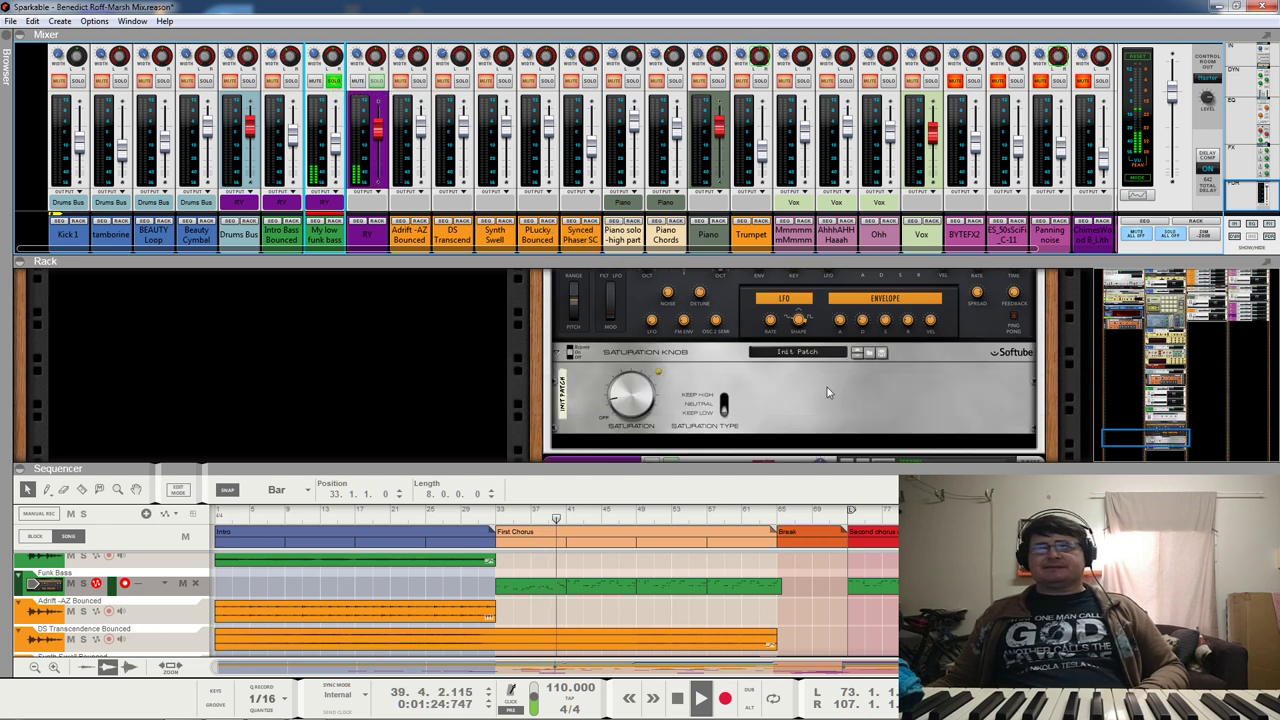
{"action": "left_click", "coordinate": [570, 352]}
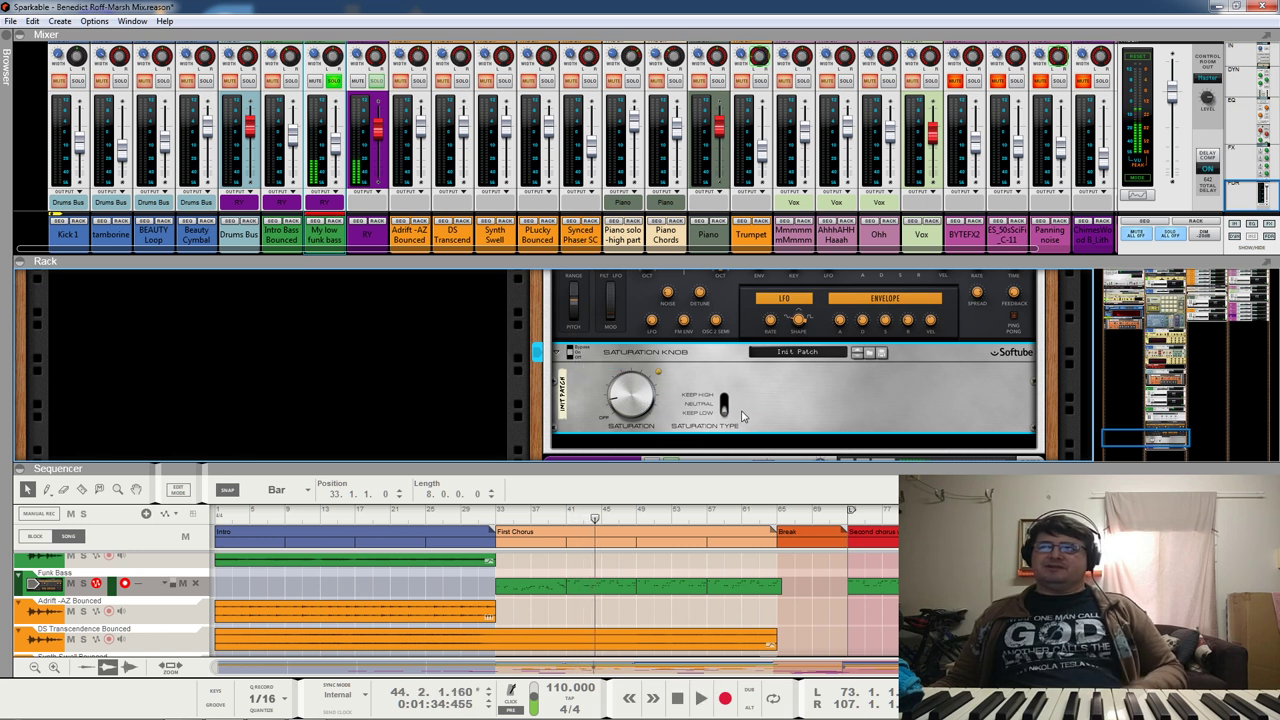
Step: Examine My low funk bass's device chain in the rack, from the Combinator through the Monotone synthesizer to the Saturation Knob
{"action": "scroll", "coordinate": [741, 417], "scroll_direction": "up", "scroll_amount": 3}
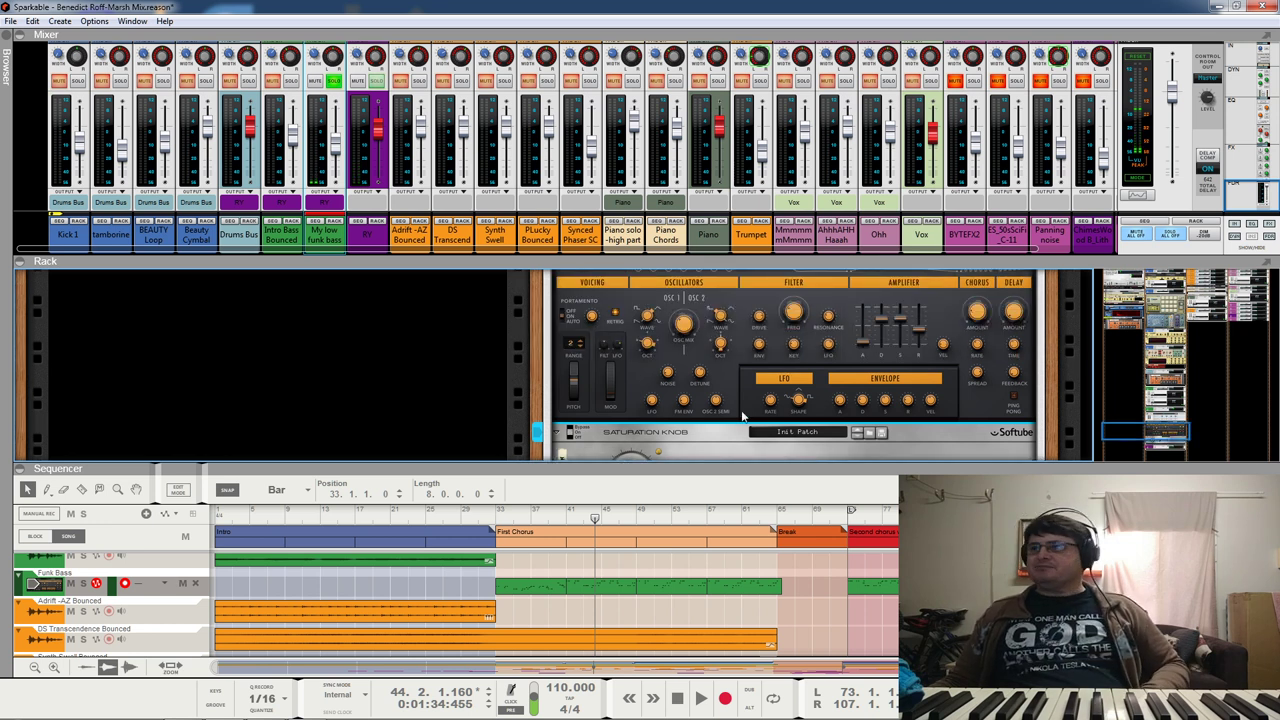
{"action": "scroll", "coordinate": [742, 417], "scroll_direction": "up", "scroll_amount": 3}
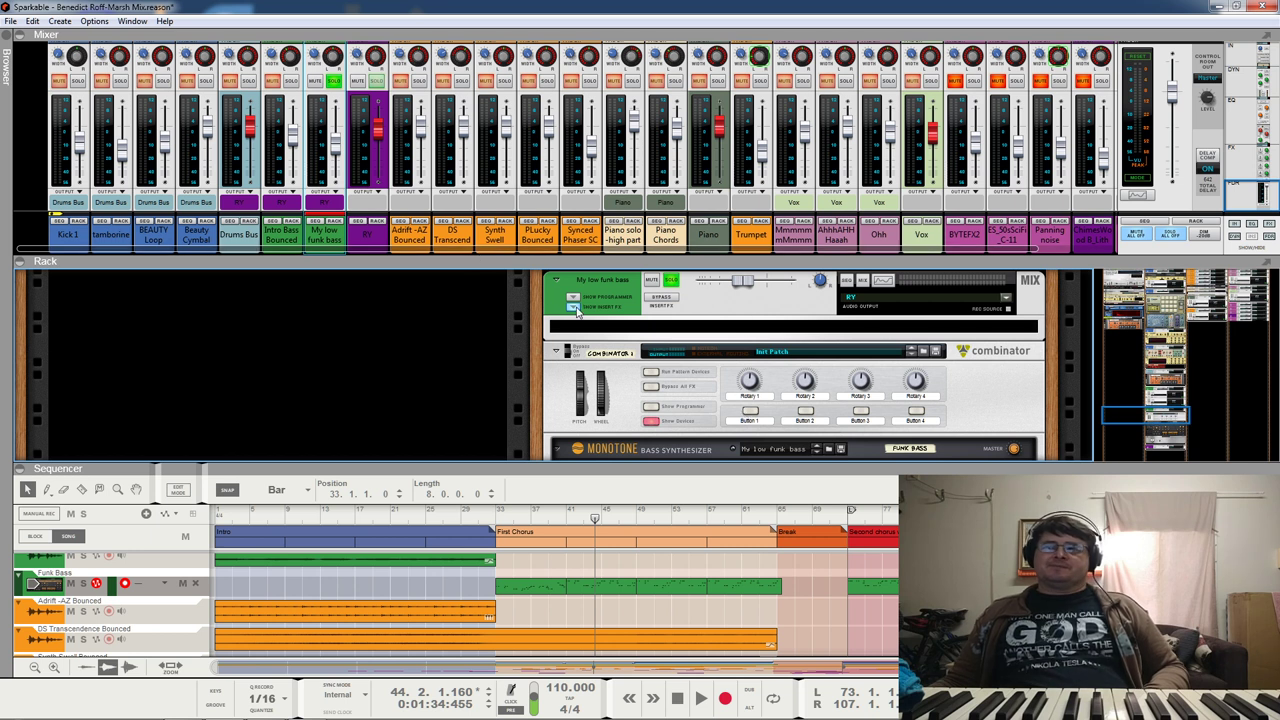
{"action": "scroll", "coordinate": [613, 367], "scroll_direction": "down", "scroll_amount": 1}
{"action": "scroll", "coordinate": [613, 367], "scroll_direction": "down", "scroll_amount": 7}
{"action": "scroll", "coordinate": [612, 366], "scroll_direction": "up", "scroll_amount": 4}
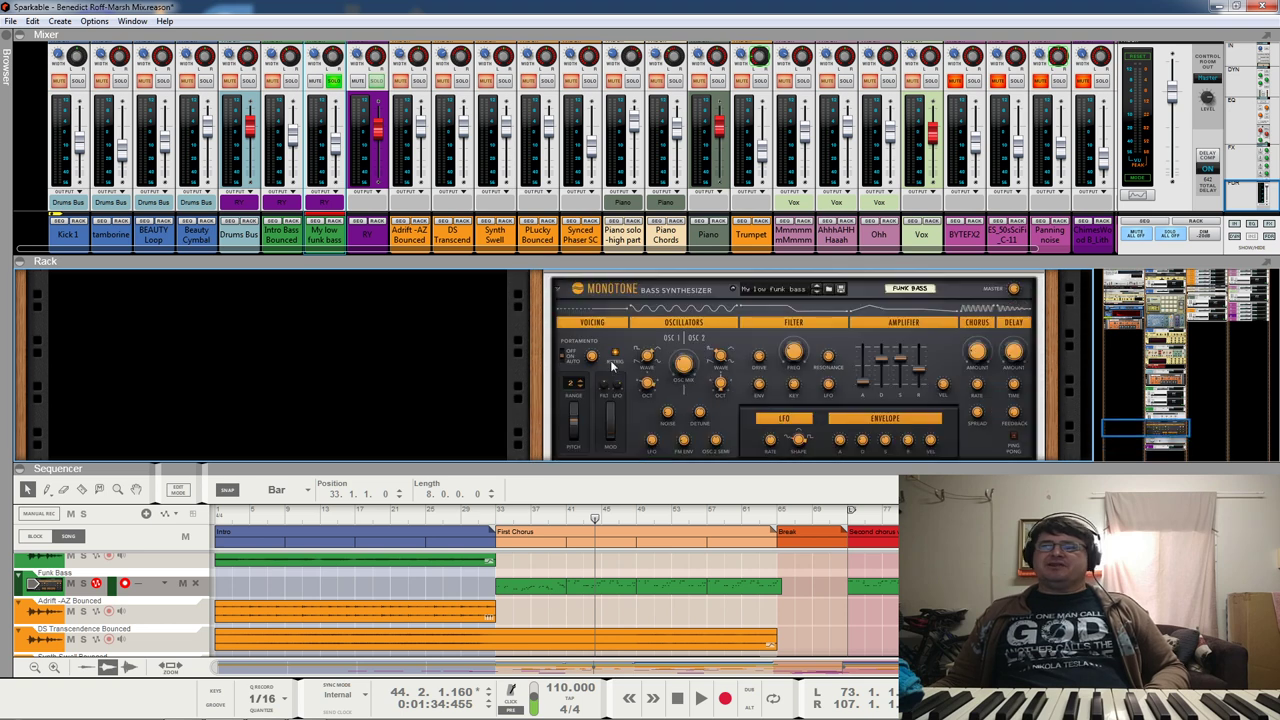
{"action": "scroll", "coordinate": [613, 367], "scroll_direction": "up", "scroll_amount": 2}
{"action": "scroll", "coordinate": [613, 367], "scroll_direction": "up", "scroll_amount": 1}
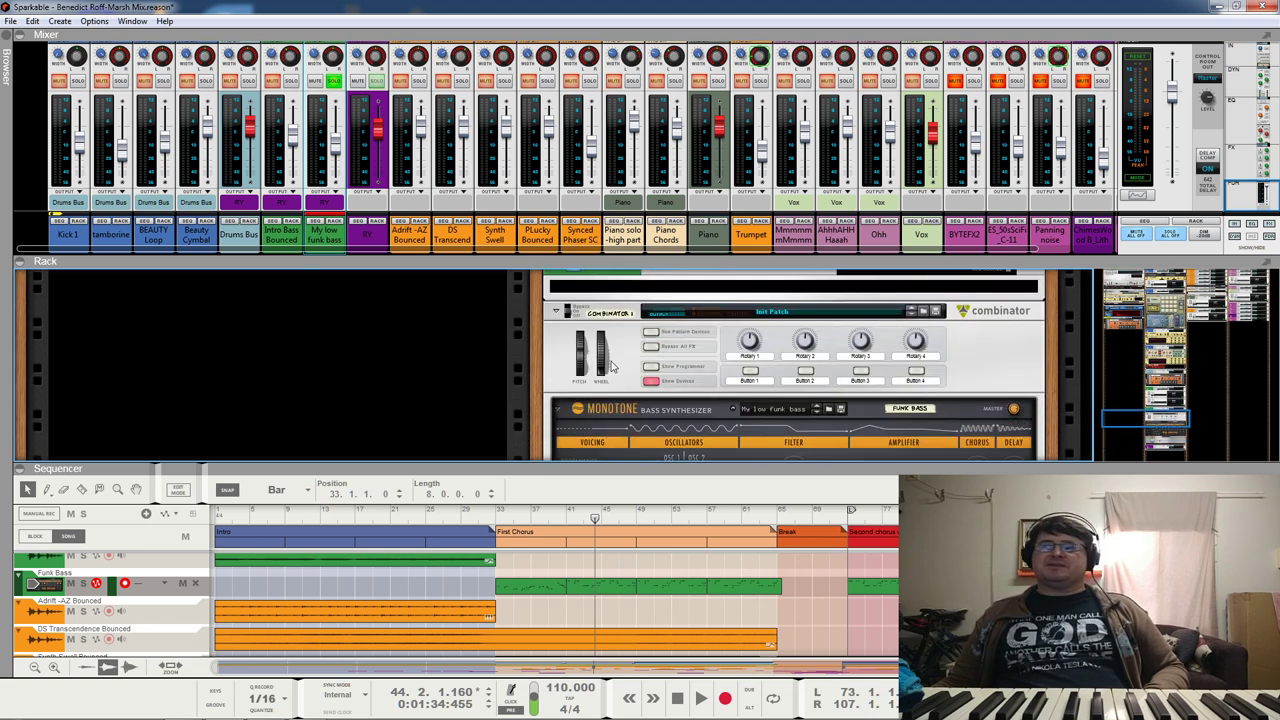
{"action": "scroll", "coordinate": [613, 367], "scroll_direction": "down", "scroll_amount": 2}
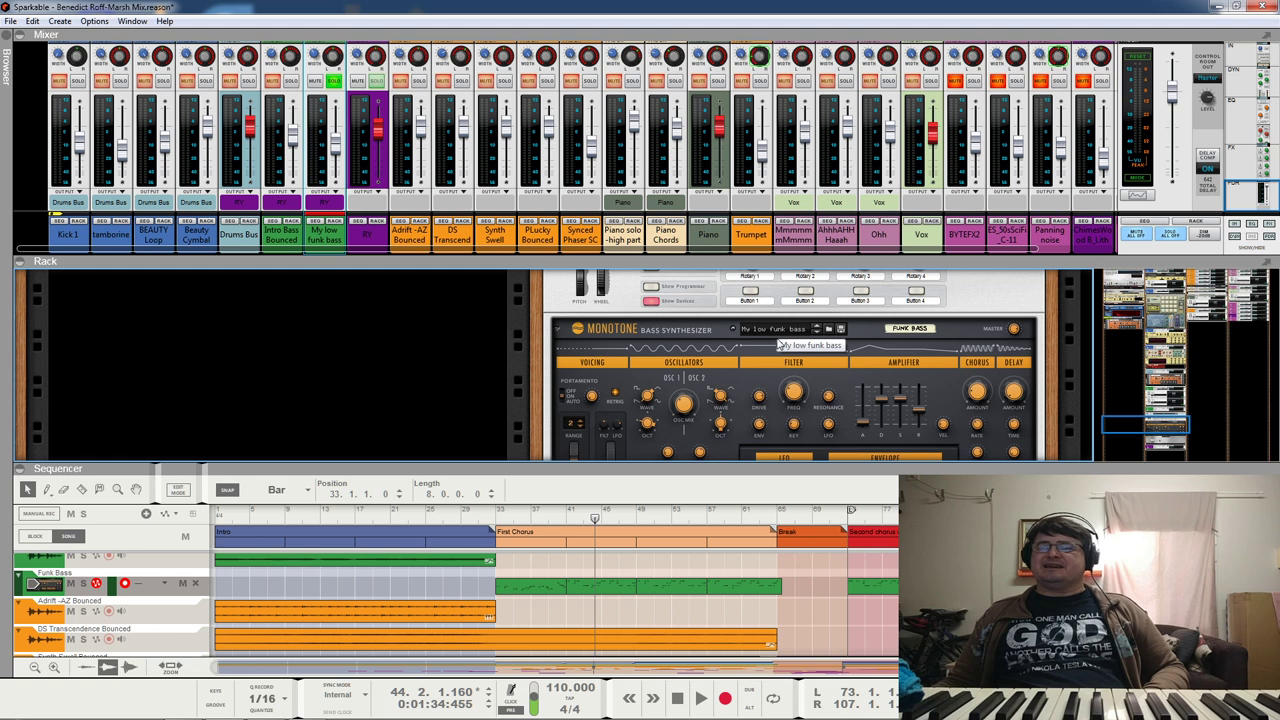
{"action": "scroll", "coordinate": [779, 344], "scroll_direction": "up", "scroll_amount": 3}
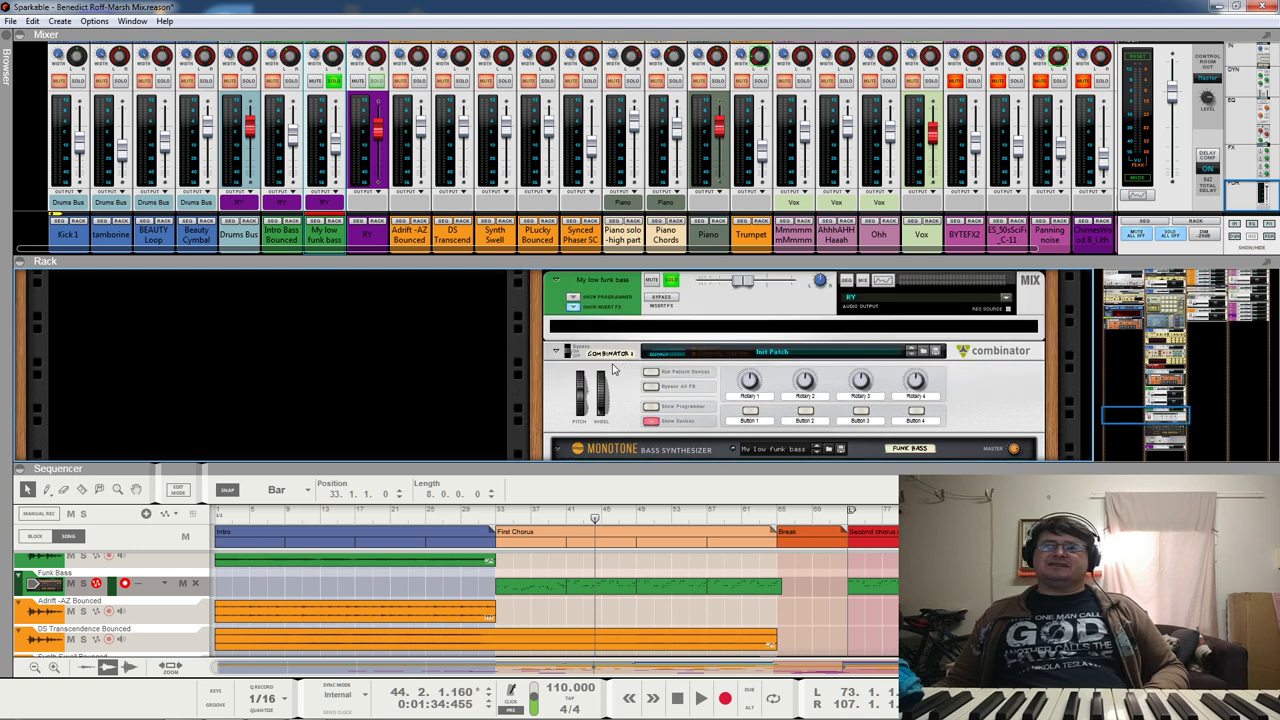
{"action": "scroll", "coordinate": [613, 367], "scroll_direction": "down", "scroll_amount": 5}
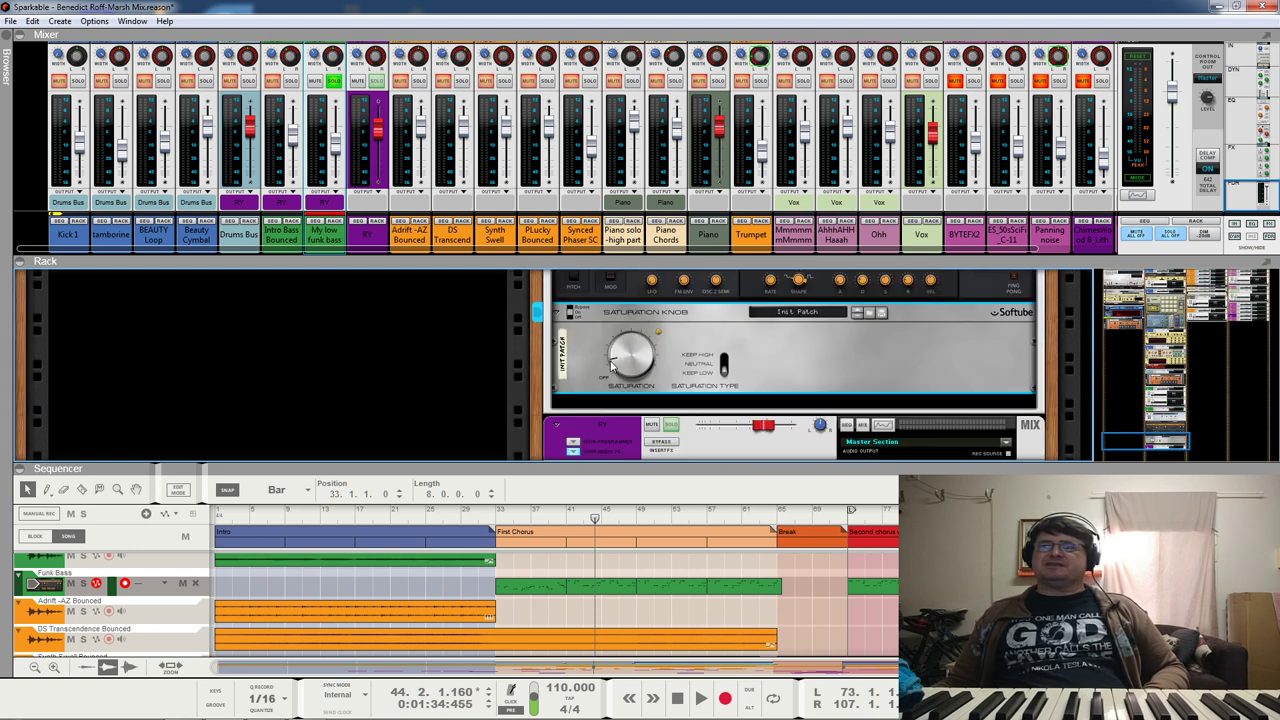
{"action": "scroll", "coordinate": [613, 367], "scroll_direction": "up", "scroll_amount": 3}
{"action": "scroll", "coordinate": [613, 367], "scroll_direction": "down", "scroll_amount": 3}
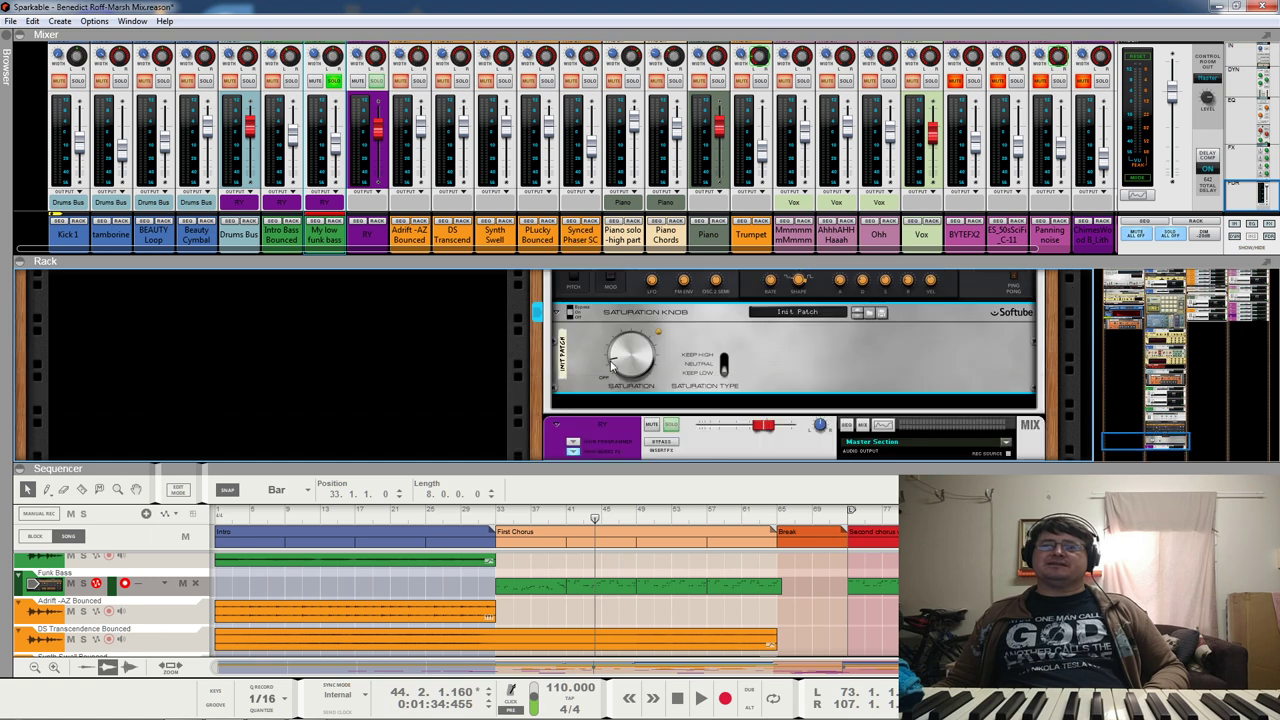
Step: Hide the insert effects of My low funk bass and fold its mix channel device and the RY one in the rack
{"action": "scroll", "coordinate": [613, 367], "scroll_direction": "up", "scroll_amount": 3}
{"action": "scroll", "coordinate": [612, 367], "scroll_direction": "up", "scroll_amount": 2}
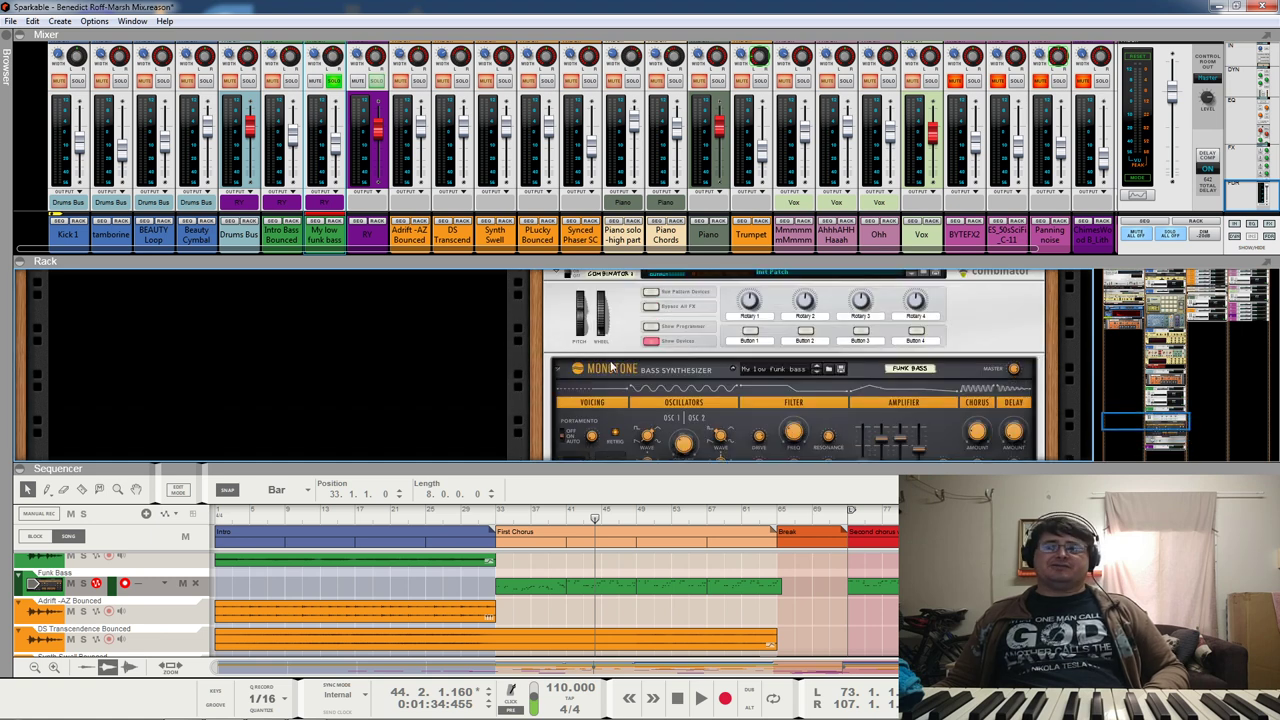
{"action": "scroll", "coordinate": [613, 367], "scroll_direction": "up", "scroll_amount": 3}
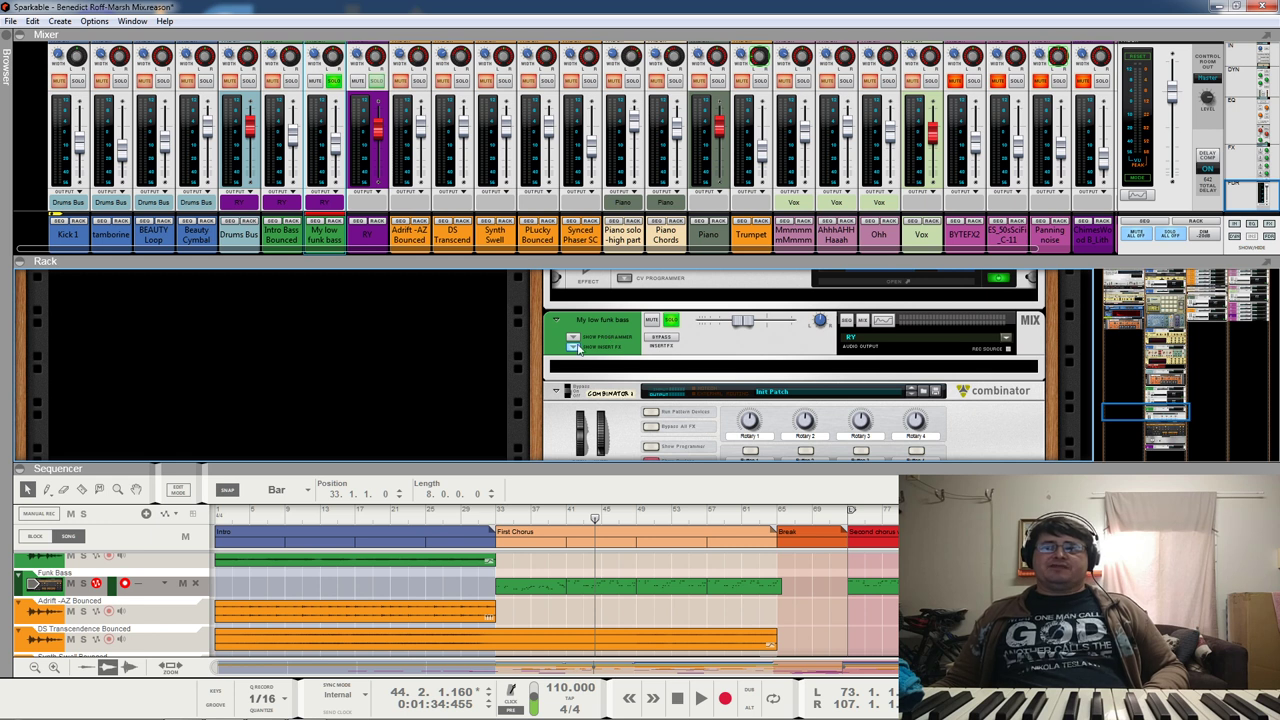
{"action": "left_click", "coordinate": [577, 347]}
{"action": "left_click", "coordinate": [557, 324]}
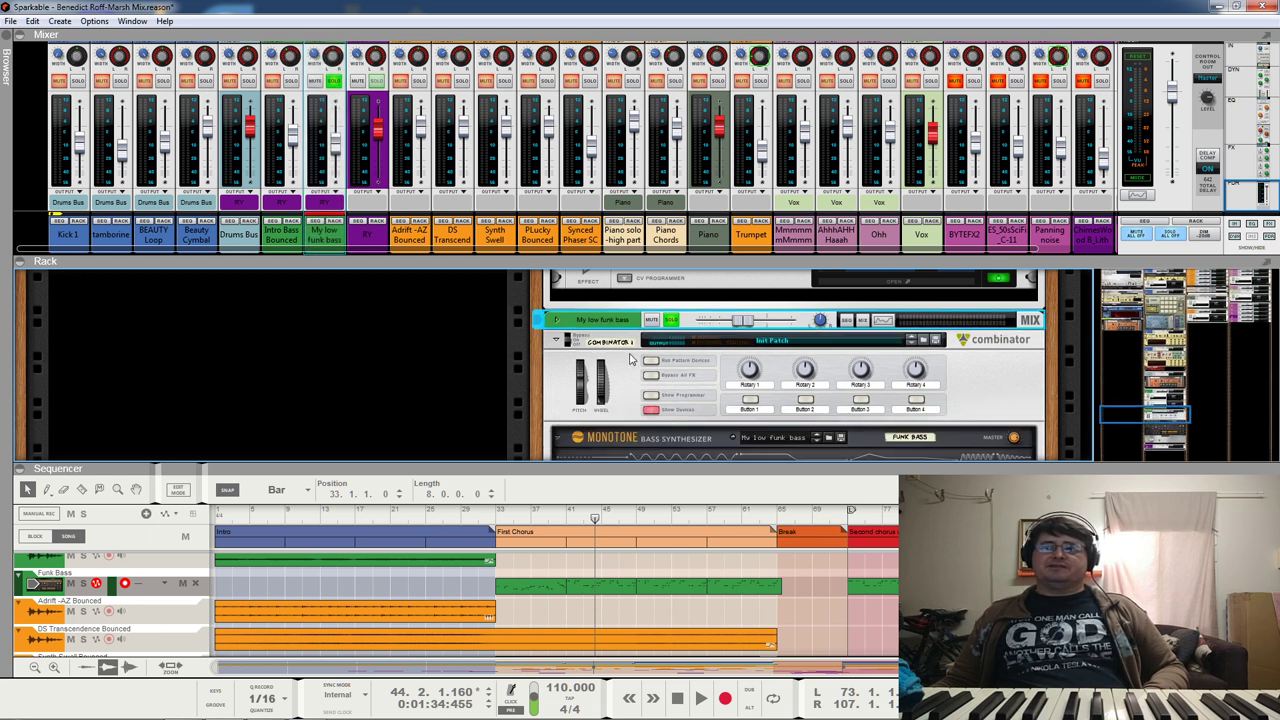
{"action": "scroll", "coordinate": [597, 395], "scroll_direction": "down", "scroll_amount": 5}
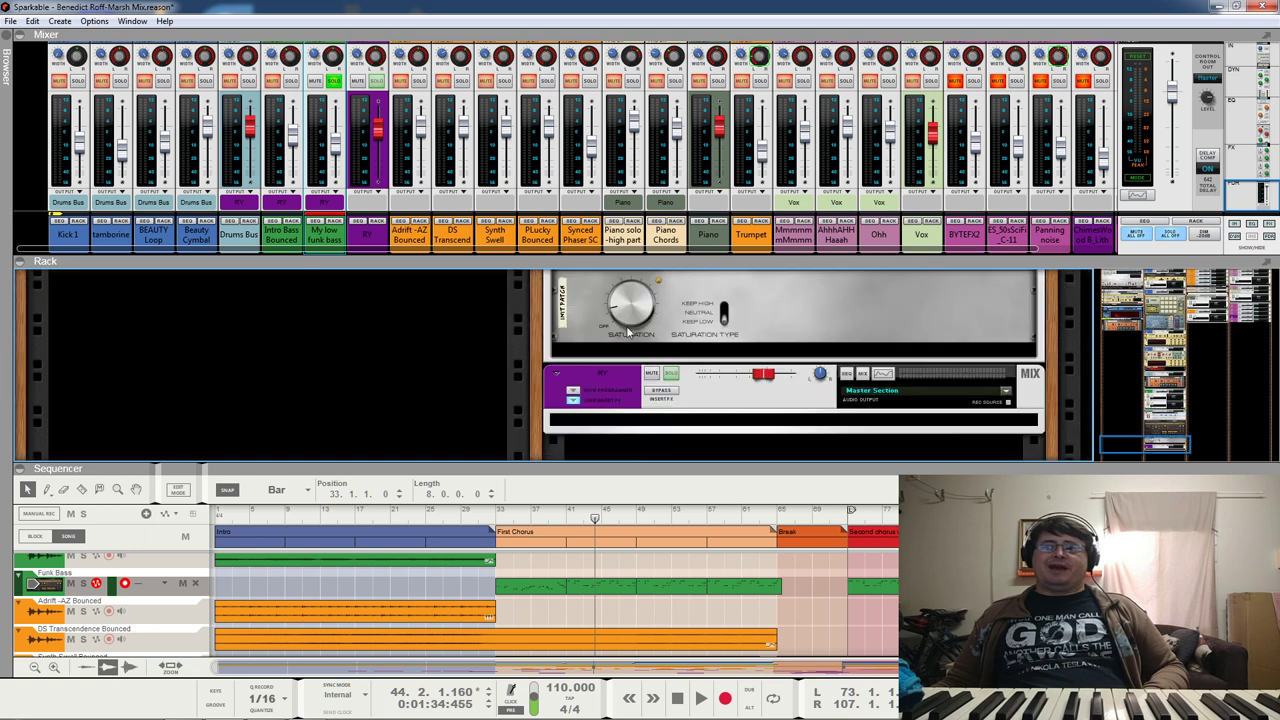
Step: Review how the Monotone synthesizer and Saturation Knob sit together inside My low funk bass's Combinator
{"action": "scroll", "coordinate": [628, 332], "scroll_direction": "up", "scroll_amount": 4}
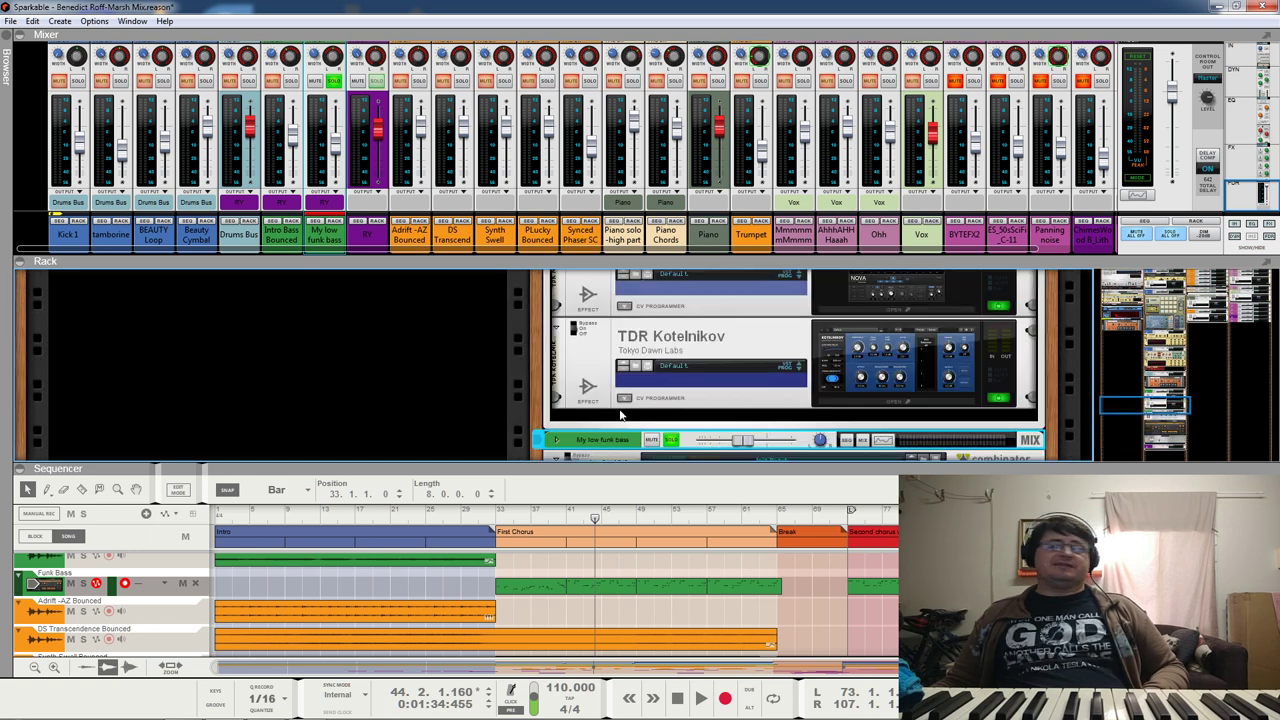
{"action": "scroll", "coordinate": [620, 414], "scroll_direction": "down", "scroll_amount": 2}
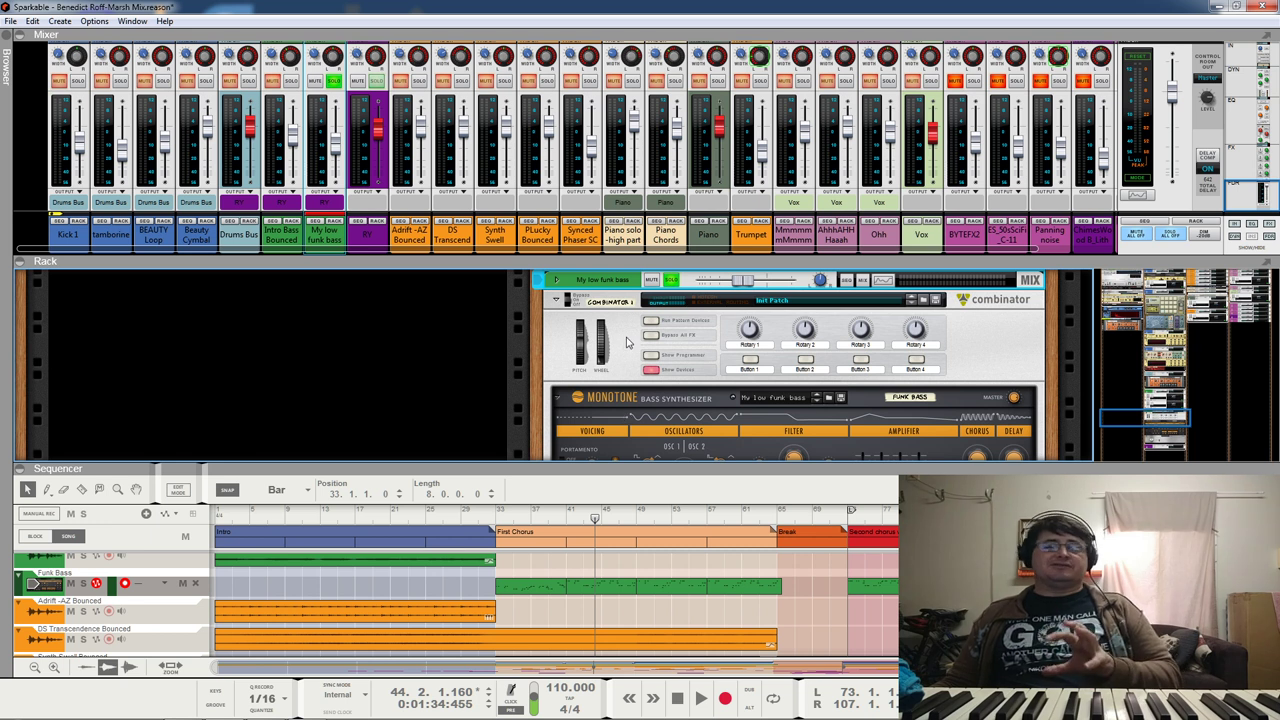
{"action": "scroll", "coordinate": [627, 342], "scroll_direction": "down", "scroll_amount": 4}
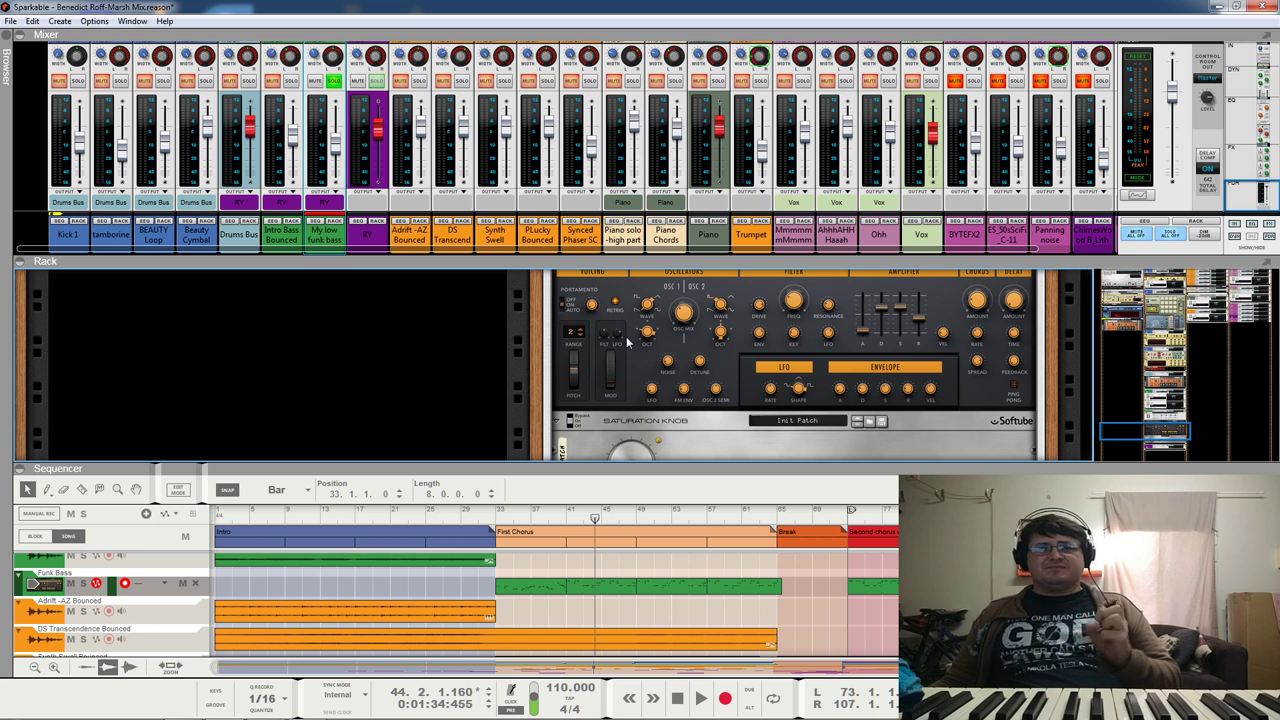
{"action": "scroll", "coordinate": [628, 342], "scroll_direction": "down", "scroll_amount": 2}
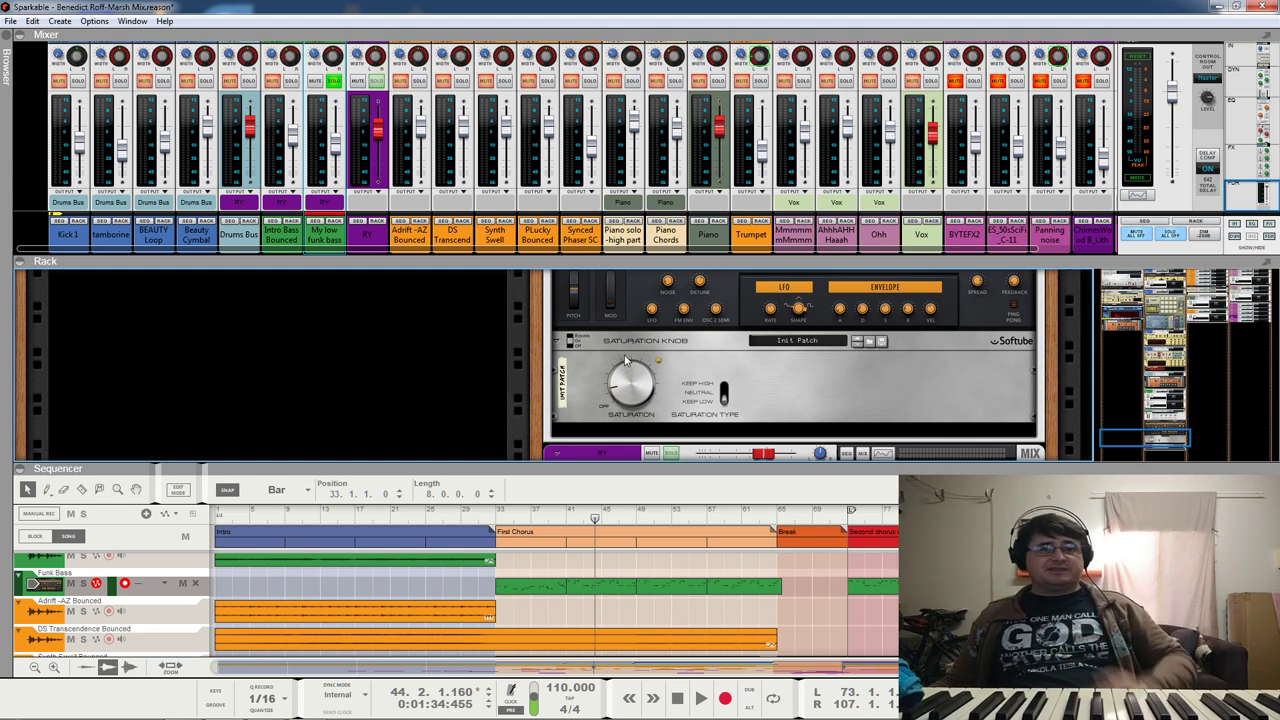
{"action": "scroll", "coordinate": [626, 360], "scroll_direction": "up", "scroll_amount": 2}
{"action": "scroll", "coordinate": [626, 360], "scroll_direction": "up", "scroll_amount": 2}
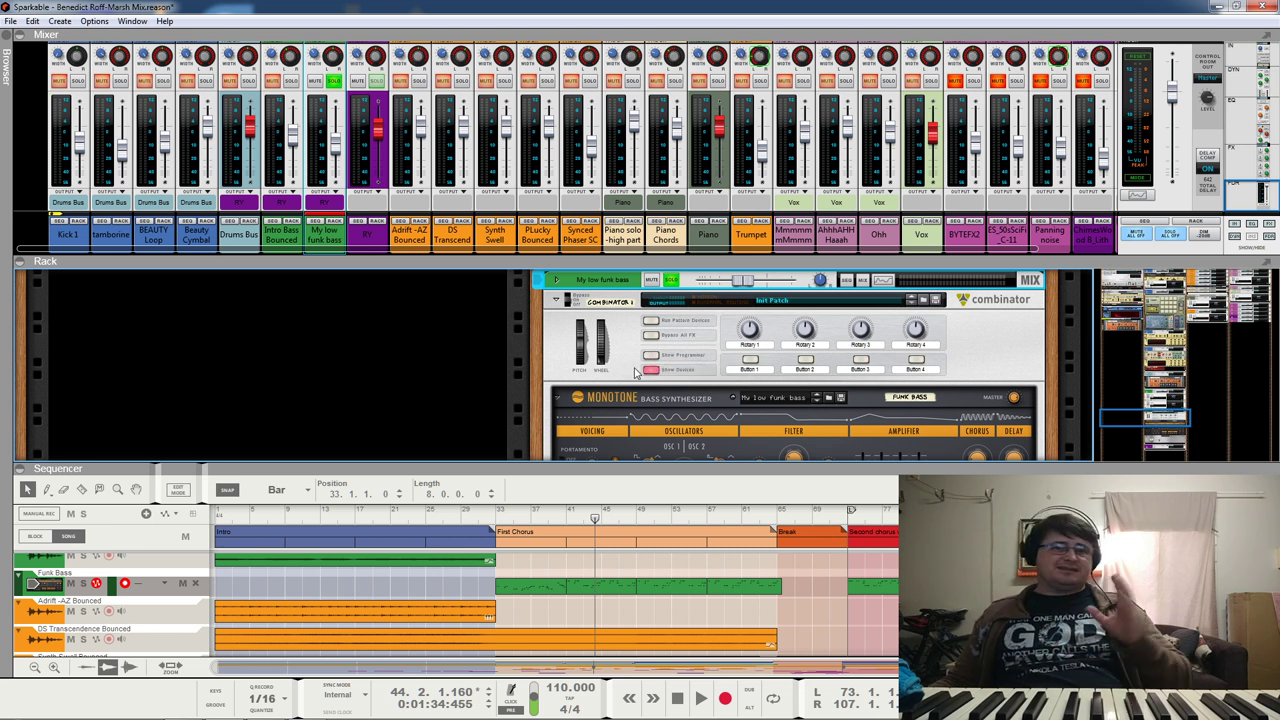
{"action": "scroll", "coordinate": [634, 373], "scroll_direction": "down", "scroll_amount": 5}
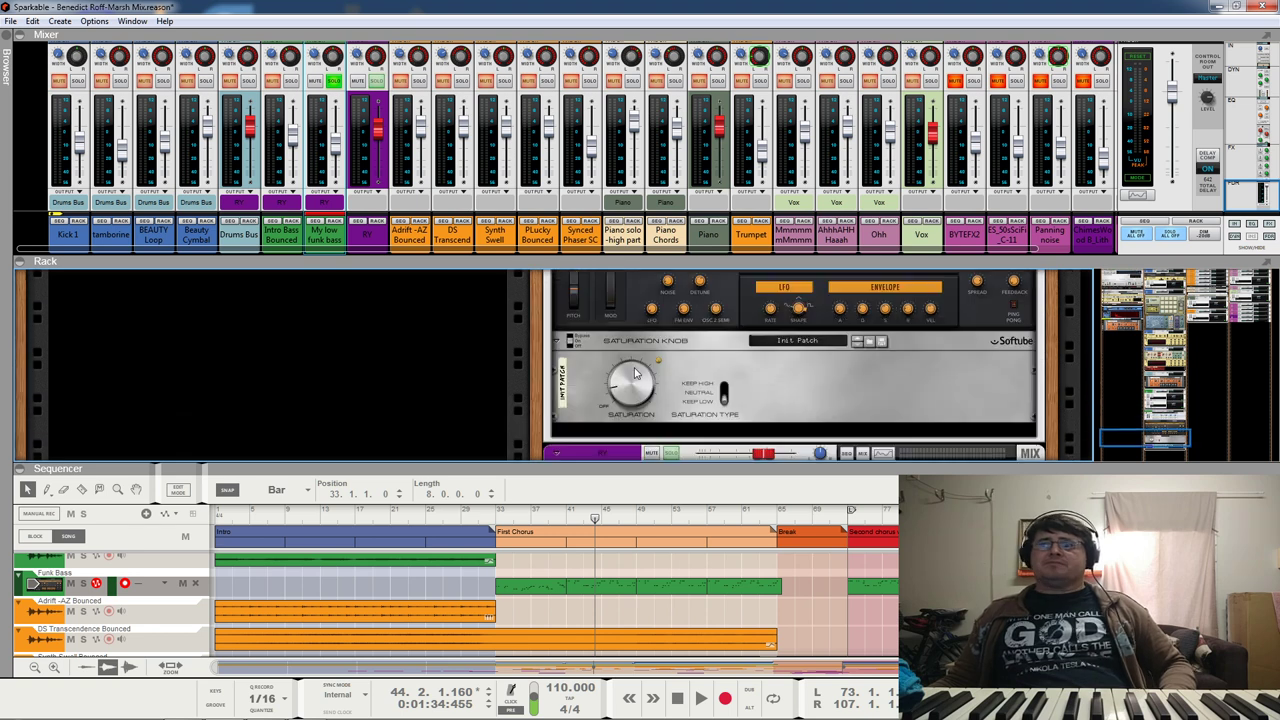
{"action": "scroll", "coordinate": [634, 373], "scroll_direction": "up", "scroll_amount": 5}
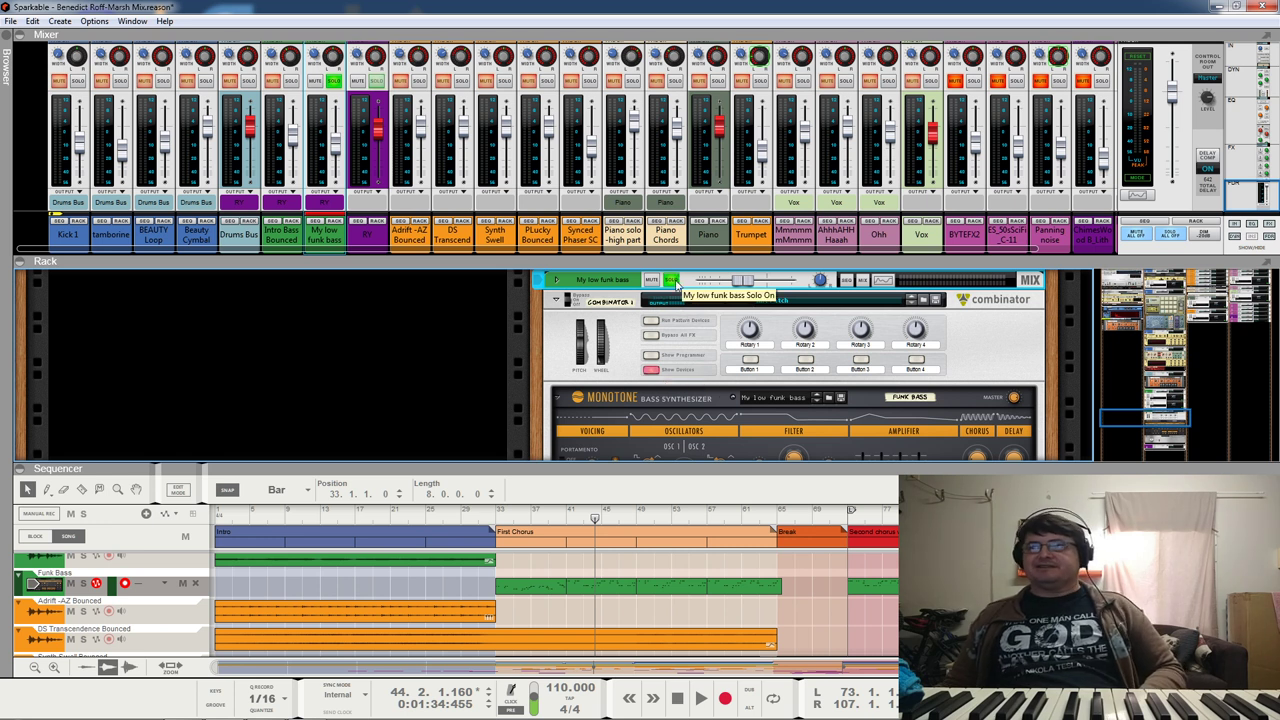
Step: Play the soloed My low funk bass, open its Spectrum EQ and switch the channel EQ off for comparison
{"action": "key", "text": "space"}
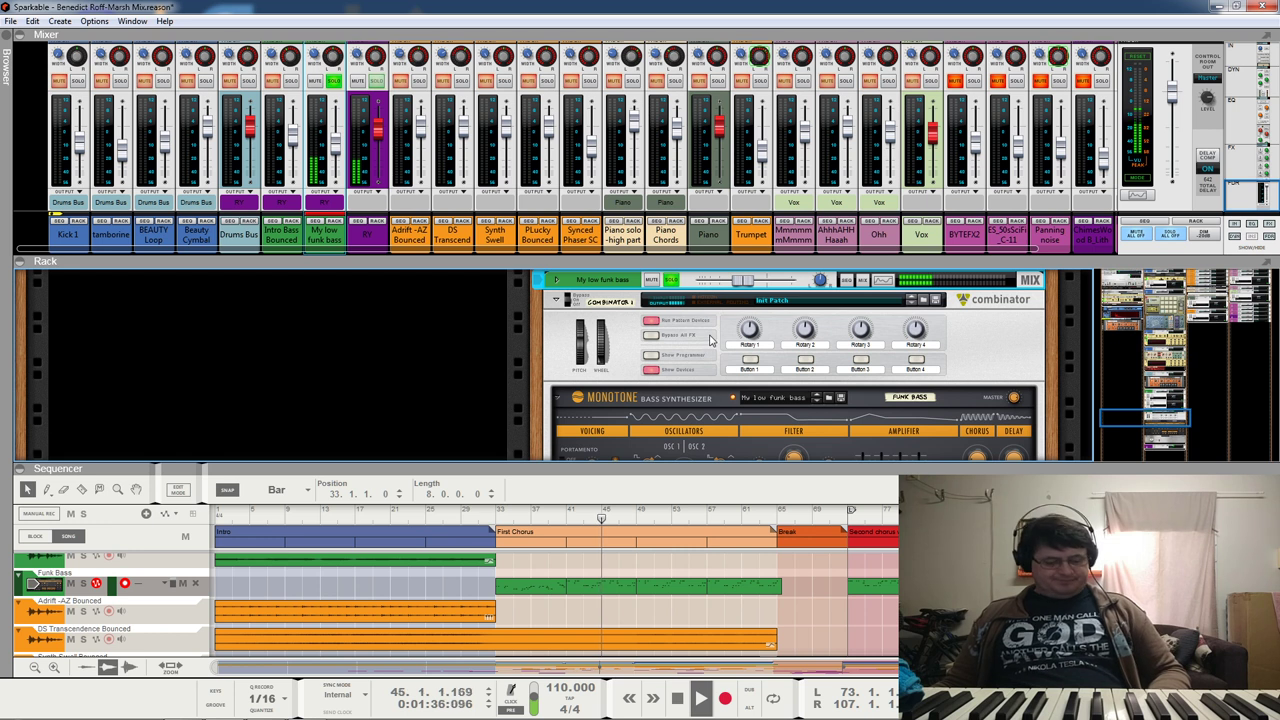
{"action": "key", "text": "F2"}
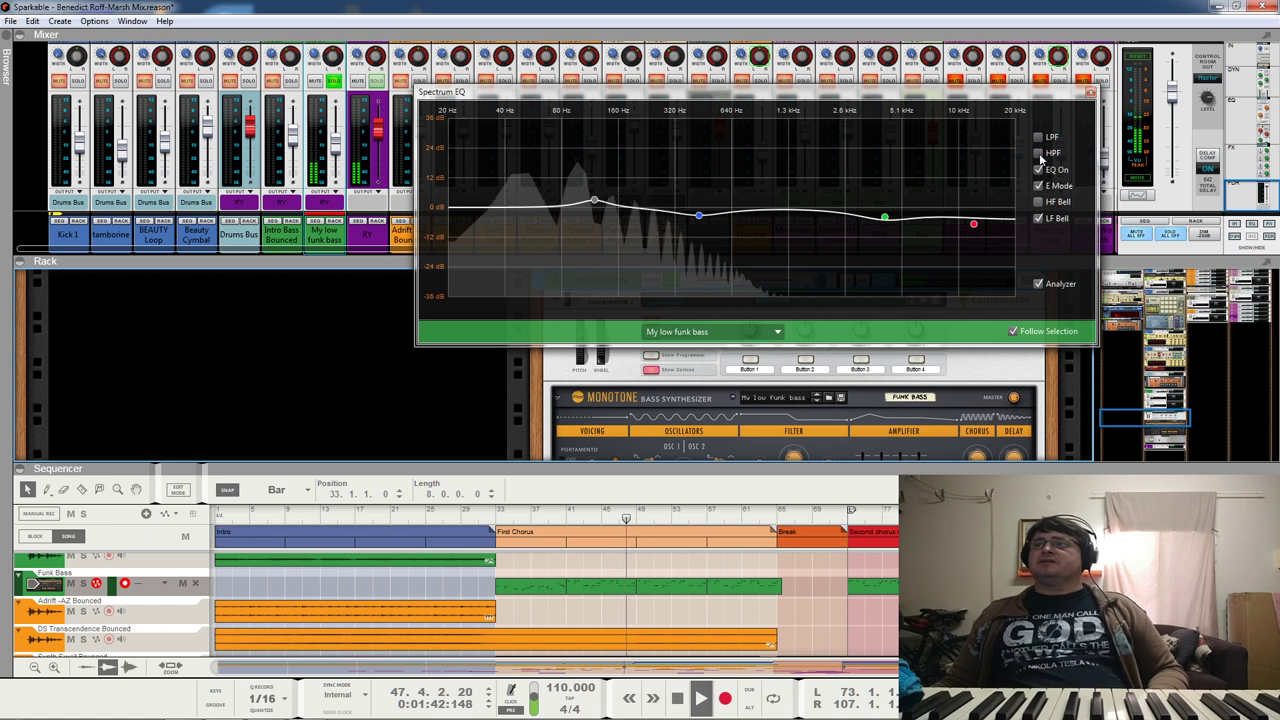
{"action": "left_click", "coordinate": [1039, 169]}
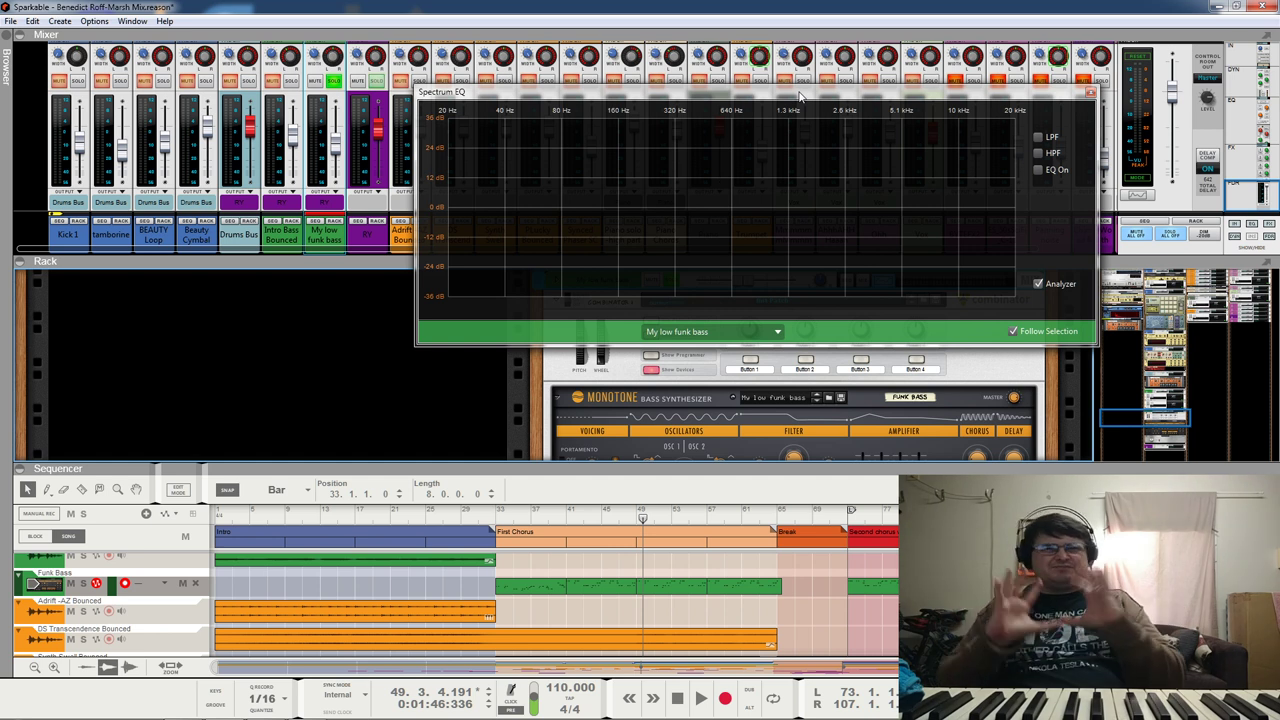
{"action": "key", "text": "space"}
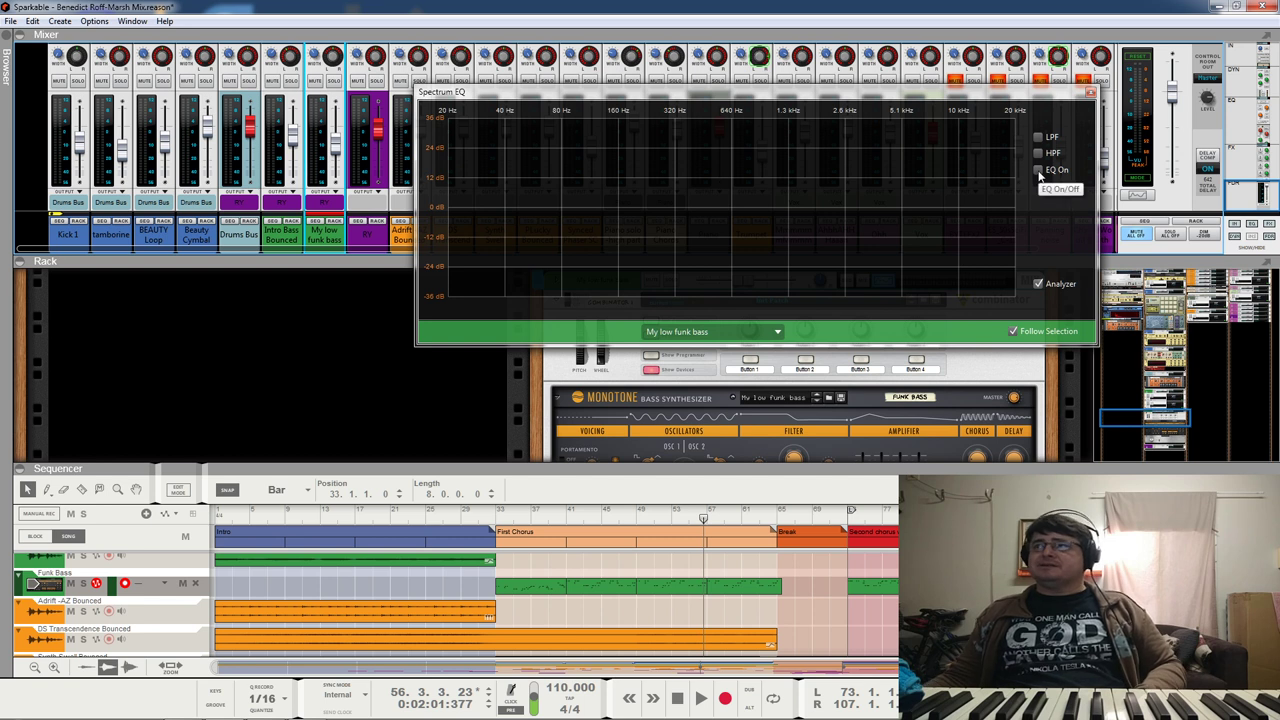
Step: Try the low-pass filter on My low funk bass, leave it off, and enable the high-pass filter and channel EQ
{"action": "left_click", "coordinate": [1039, 137]}
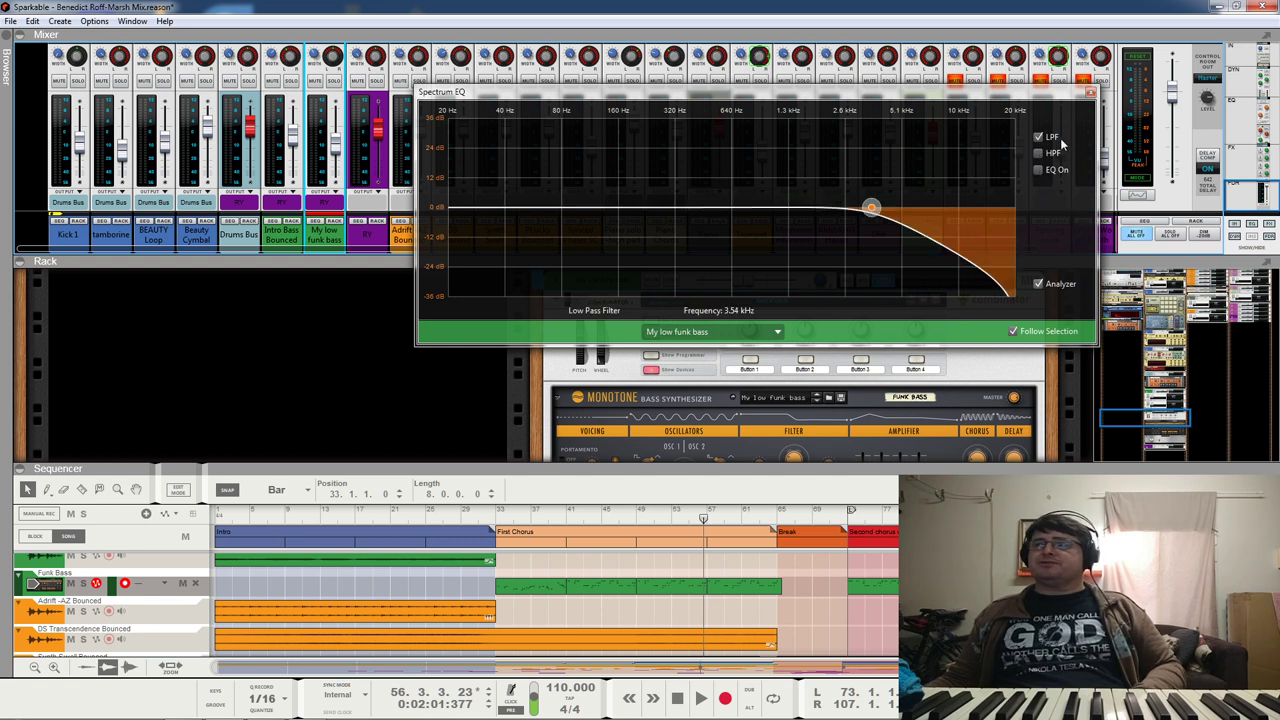
{"action": "left_click", "coordinate": [1039, 137]}
{"action": "left_click", "coordinate": [1039, 152]}
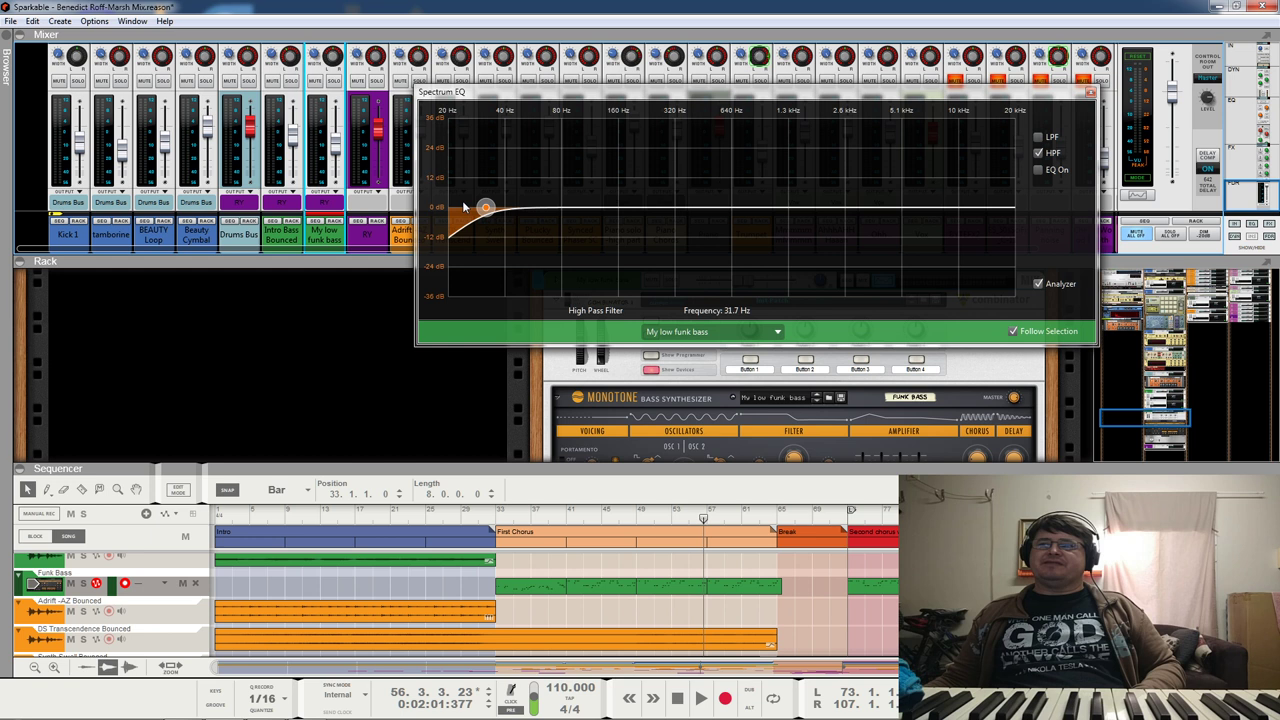
{"action": "key", "text": "space"}
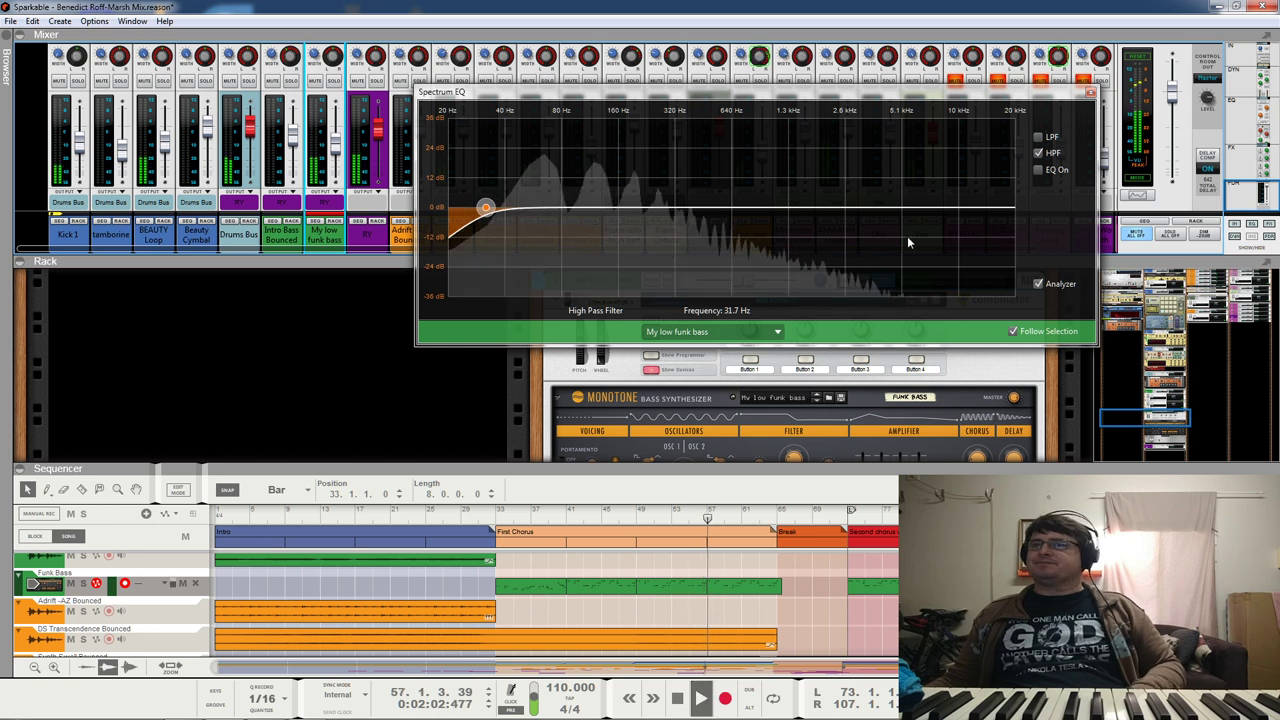
{"action": "left_click", "coordinate": [1039, 169]}
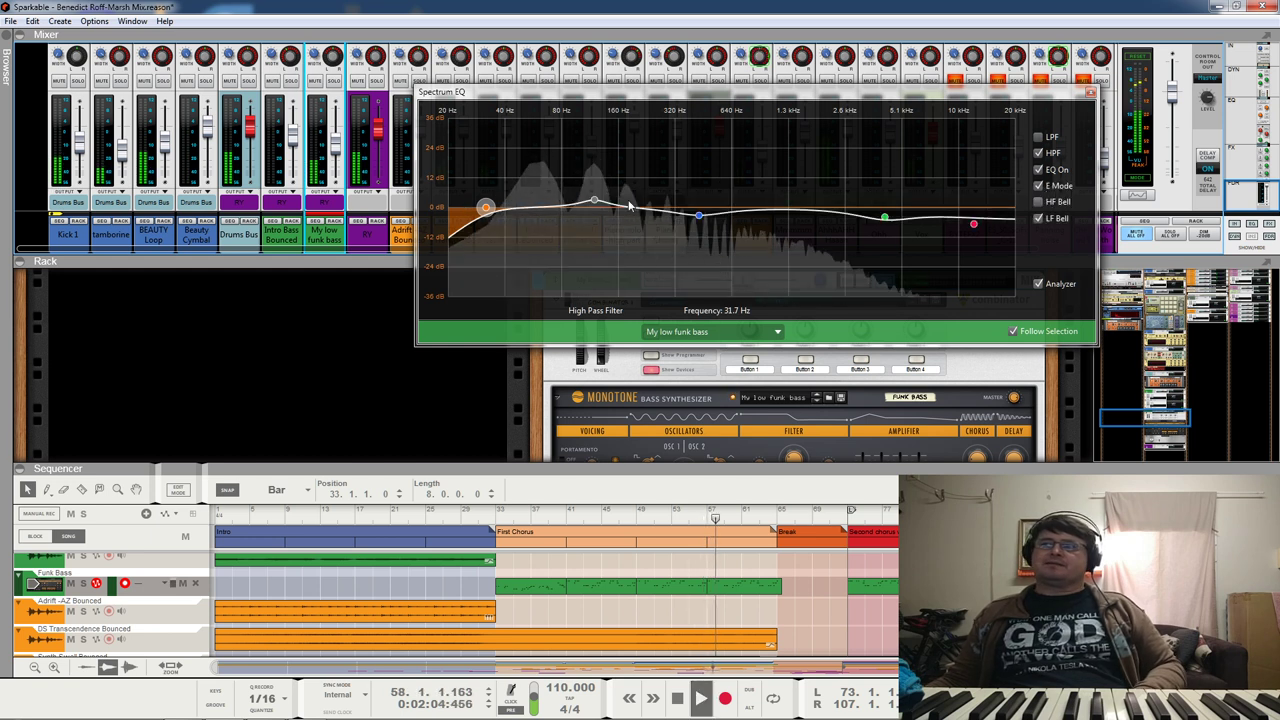
Step: Select the low-frequency EQ band of My low funk bass and play the mix briefly to check its spectrum
{"action": "left_click", "coordinate": [594, 202]}
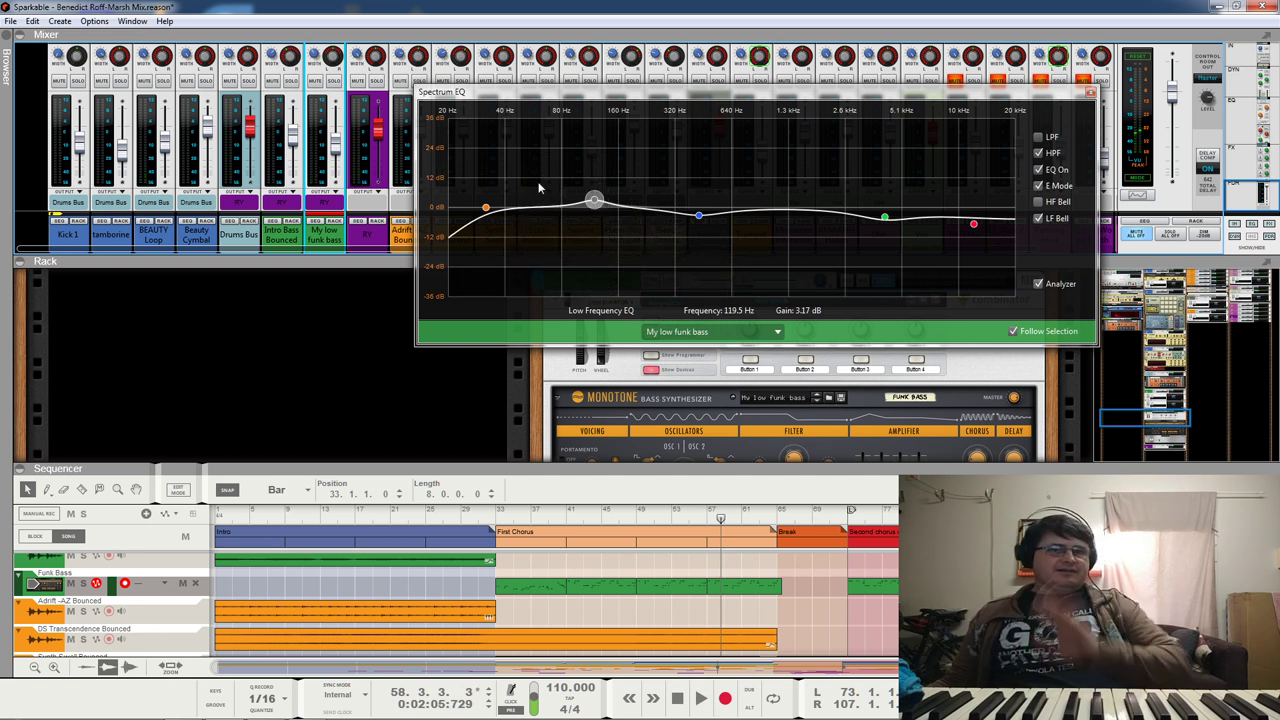
{"action": "key", "text": "space"}
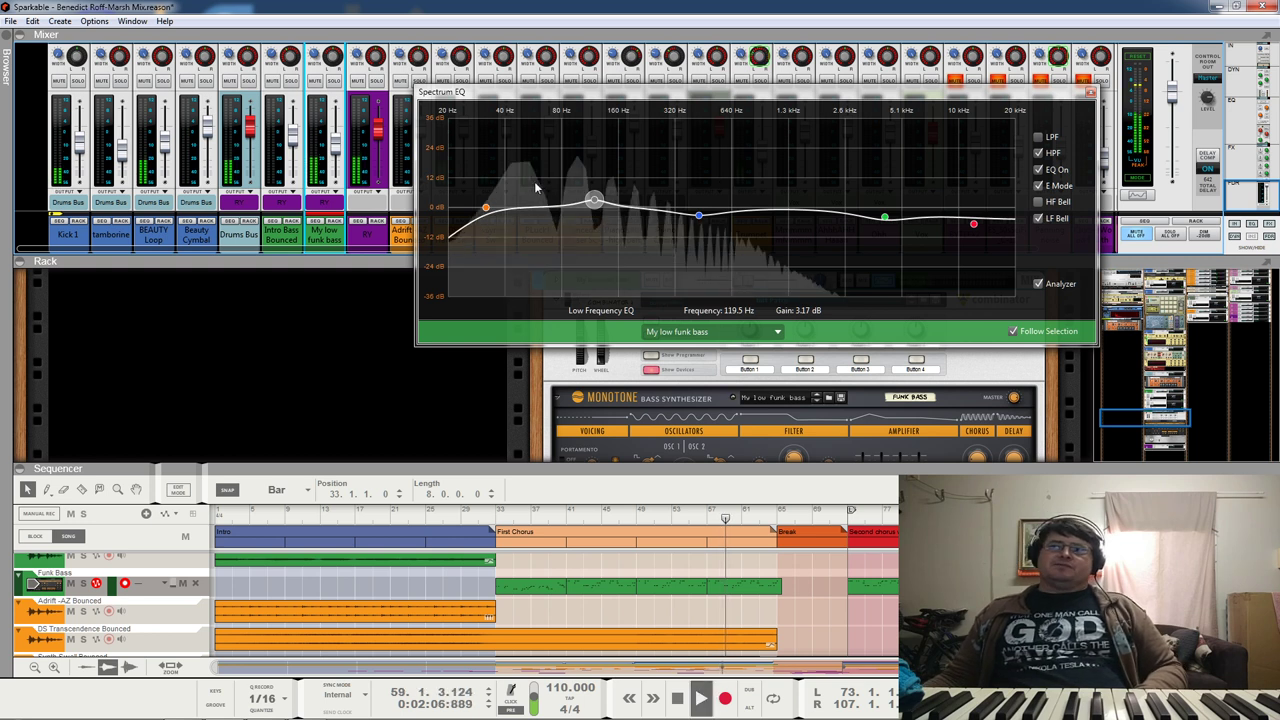
{"action": "key", "text": "space"}
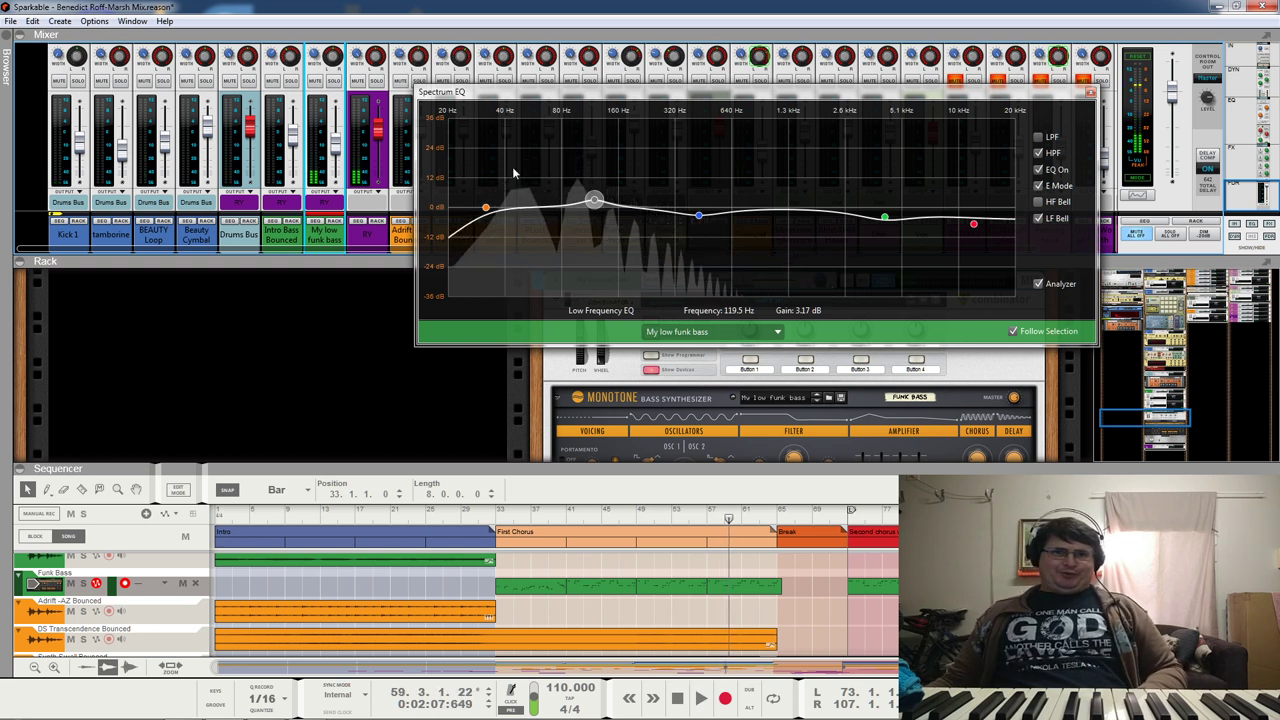
Step: Try moving the low-frequency band to about 47.3 Hz with 6.35 dB of gain, and undo the move
{"action": "left_click_drag", "start_coordinate": [594, 200], "coordinate": [521, 193]}
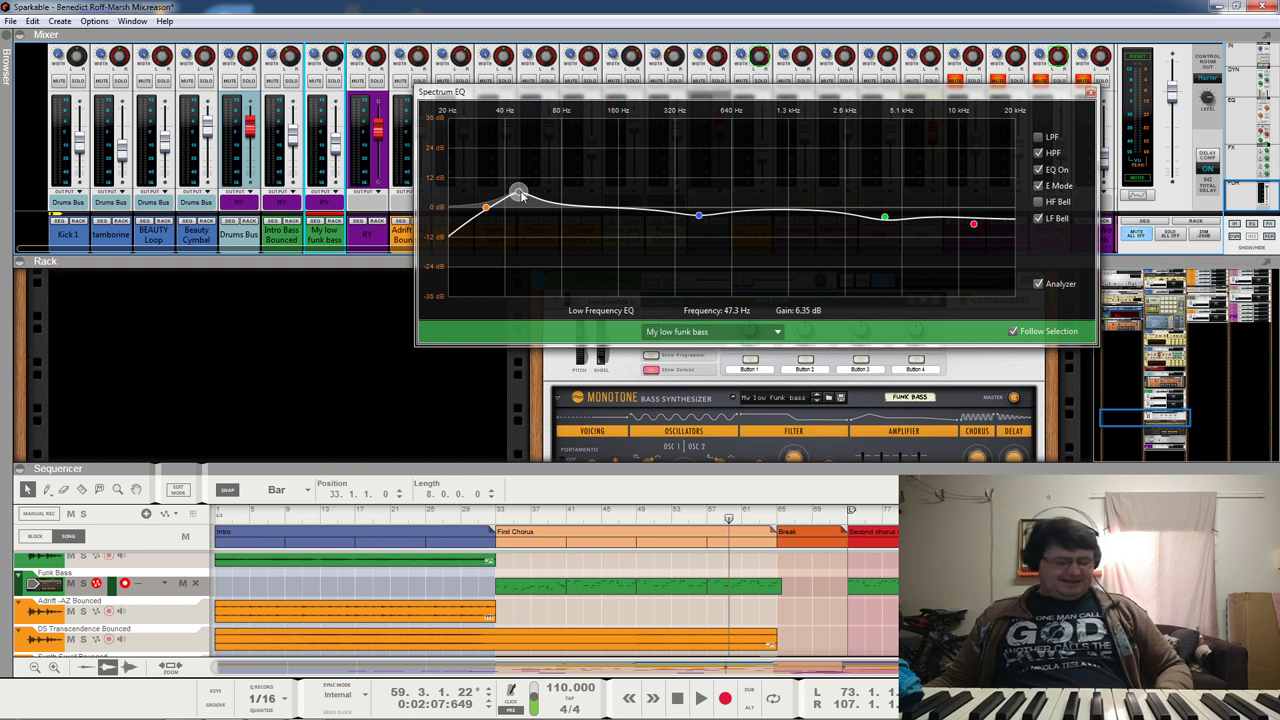
{"action": "key", "text": "ctrl+z"}
{"action": "key", "text": "ctrl+z"}
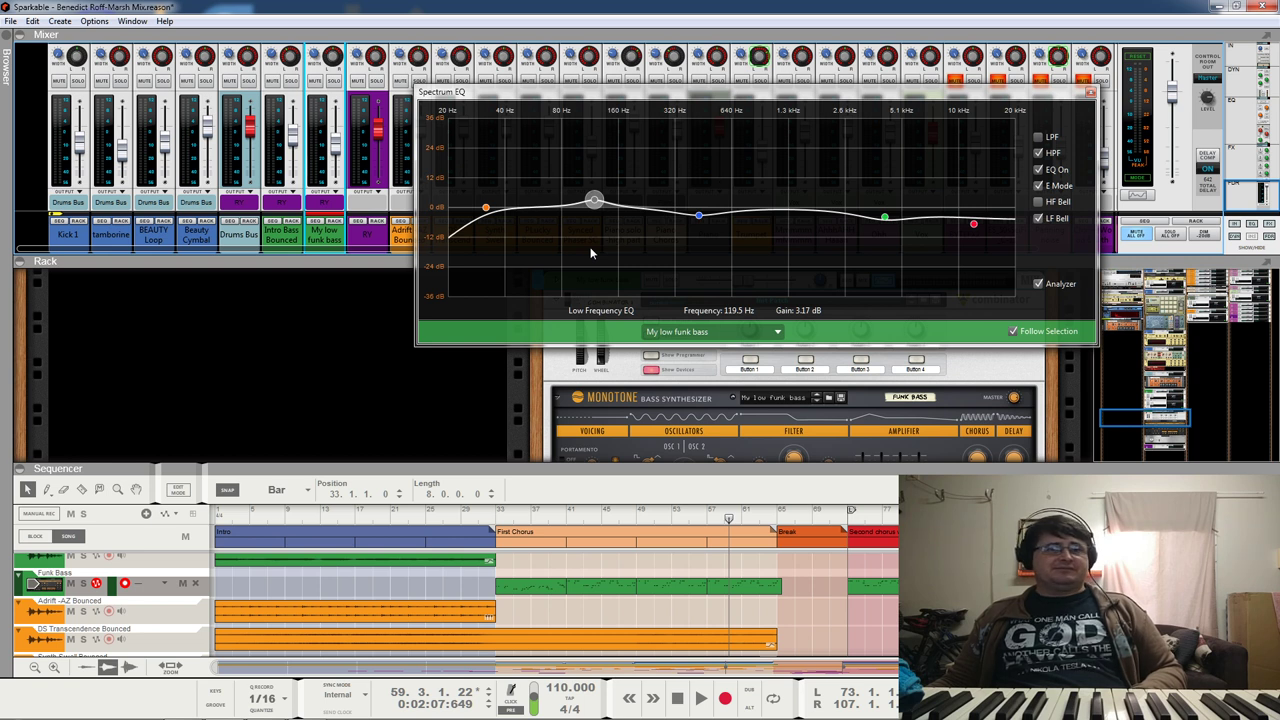
Step: Audition the end of the first chorus in short passages with My low funk bass's EQ curve in view
{"action": "key", "text": "space"}
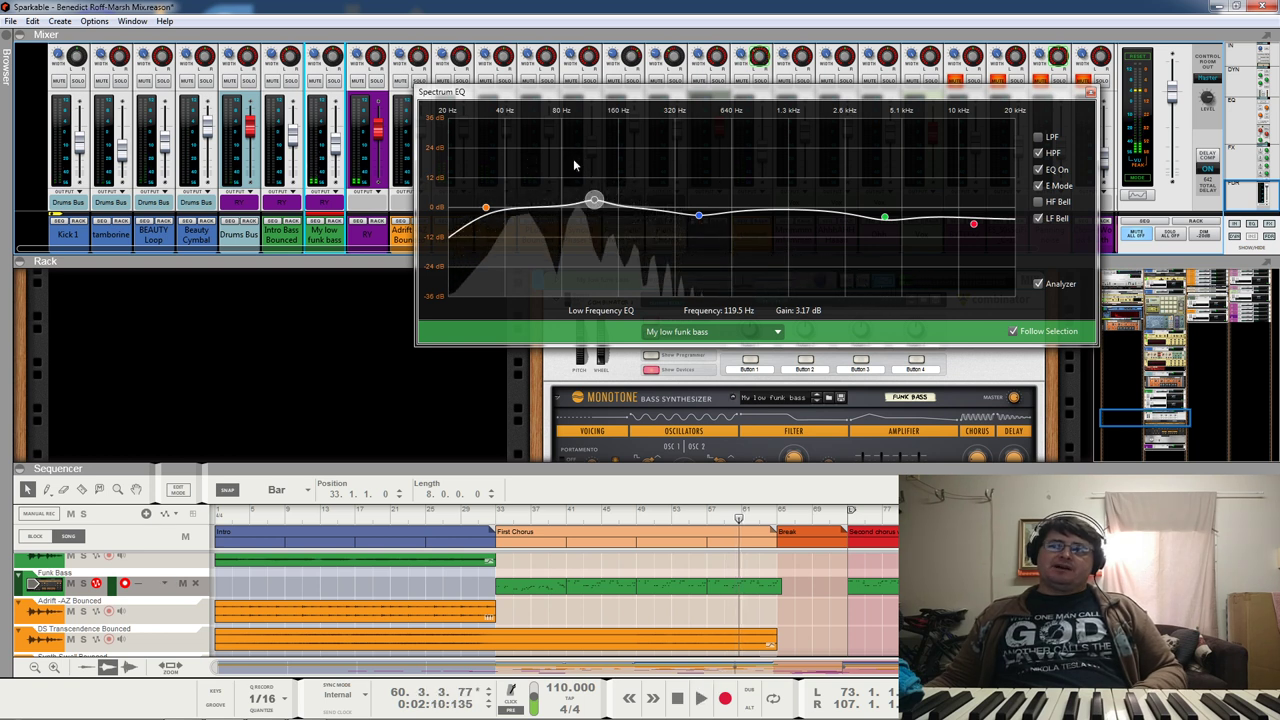
{"action": "key", "text": "space"}
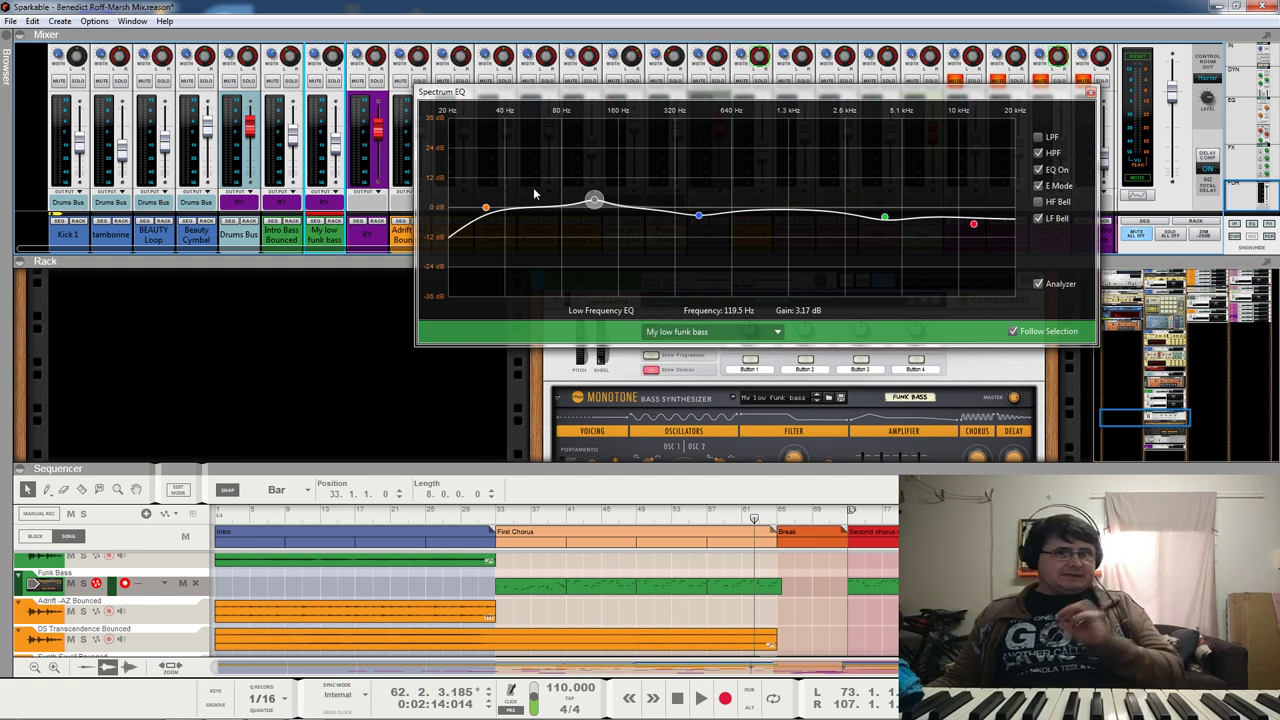
{"action": "key", "text": "space"}
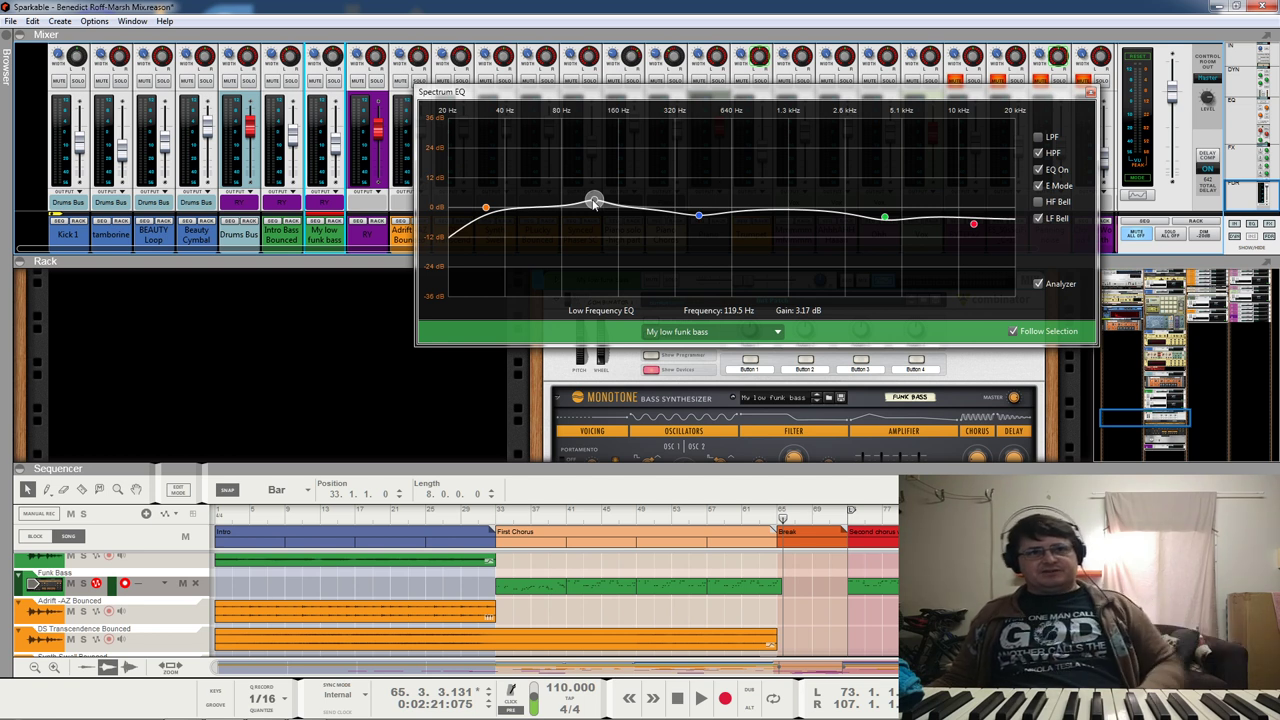
Step: Audition the first chorus in short passages while selecting My low funk bass's low-mid EQ band
{"action": "key", "text": "space"}
{"action": "left_click", "coordinate": [699, 216]}
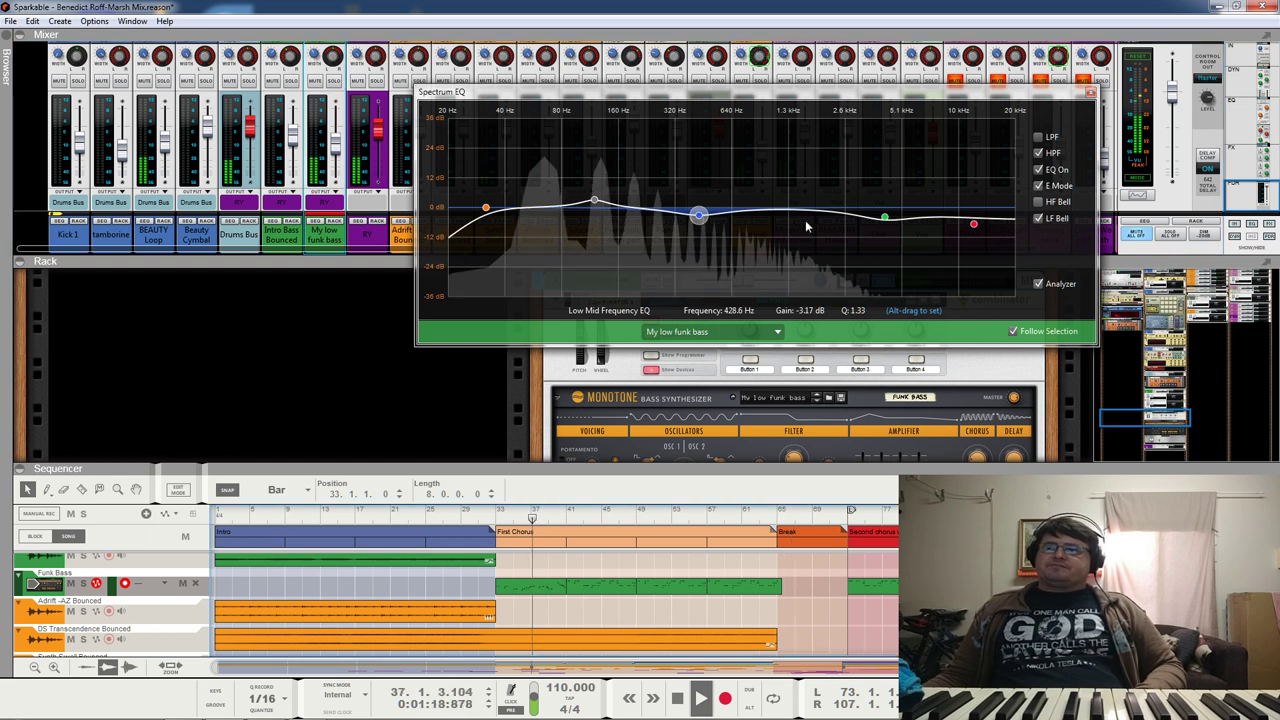
{"action": "mouse_move", "coordinate": [699, 218]}
{"action": "left_mouse_down"}
{"action": "mouse_move", "coordinate": [703, 172]}
{"action": "mouse_move", "coordinate": [697, 215]}
{"action": "left_mouse_up"}
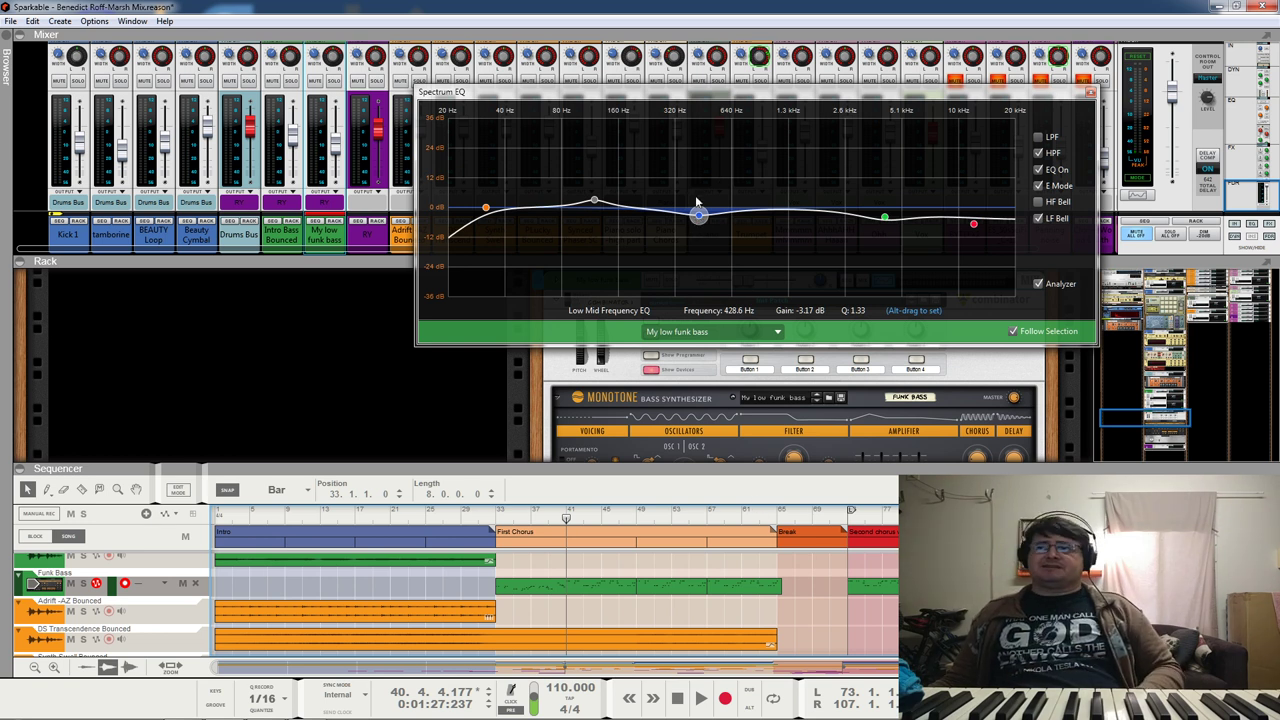
{"action": "key", "text": "space"}
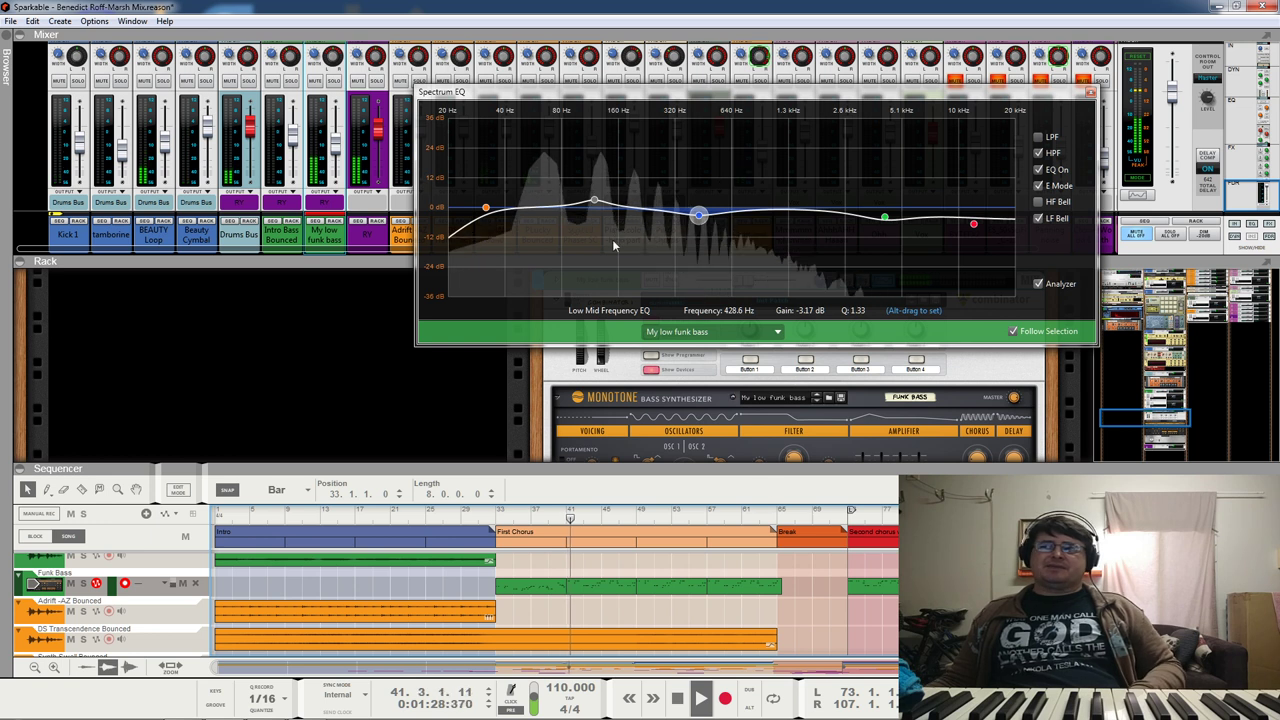
{"action": "key", "text": "space"}
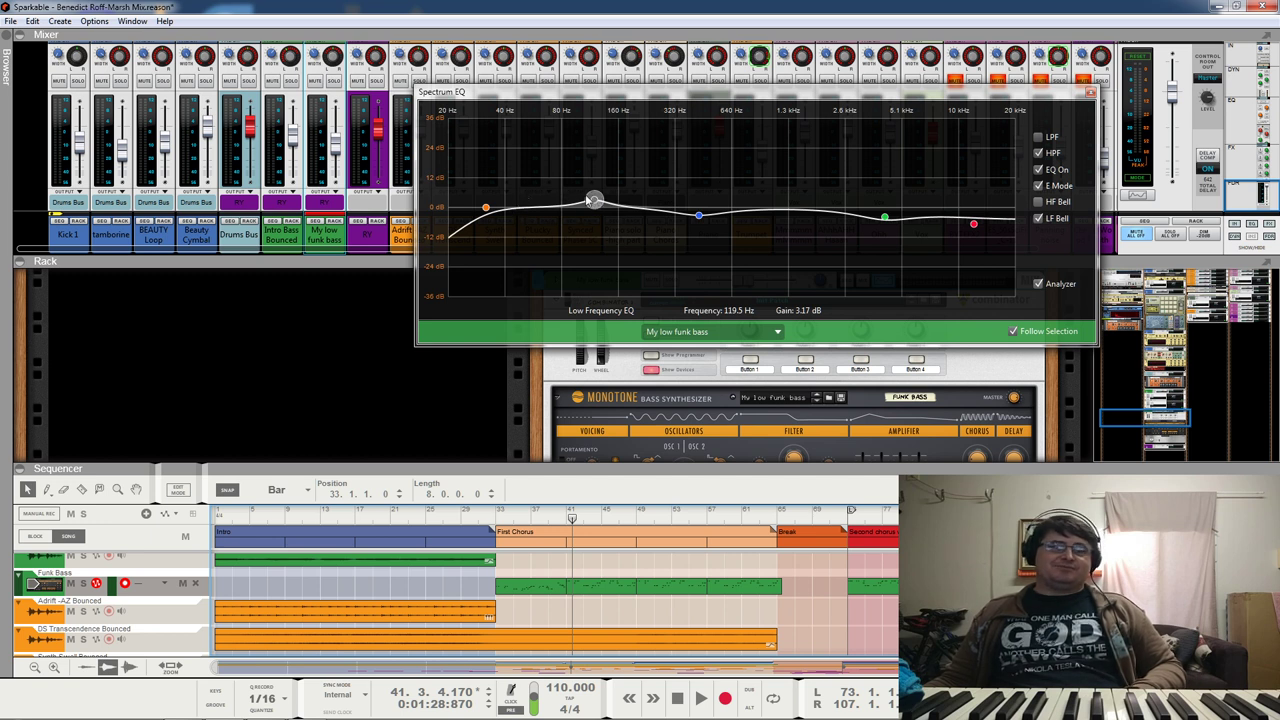
{"action": "key", "text": "space"}
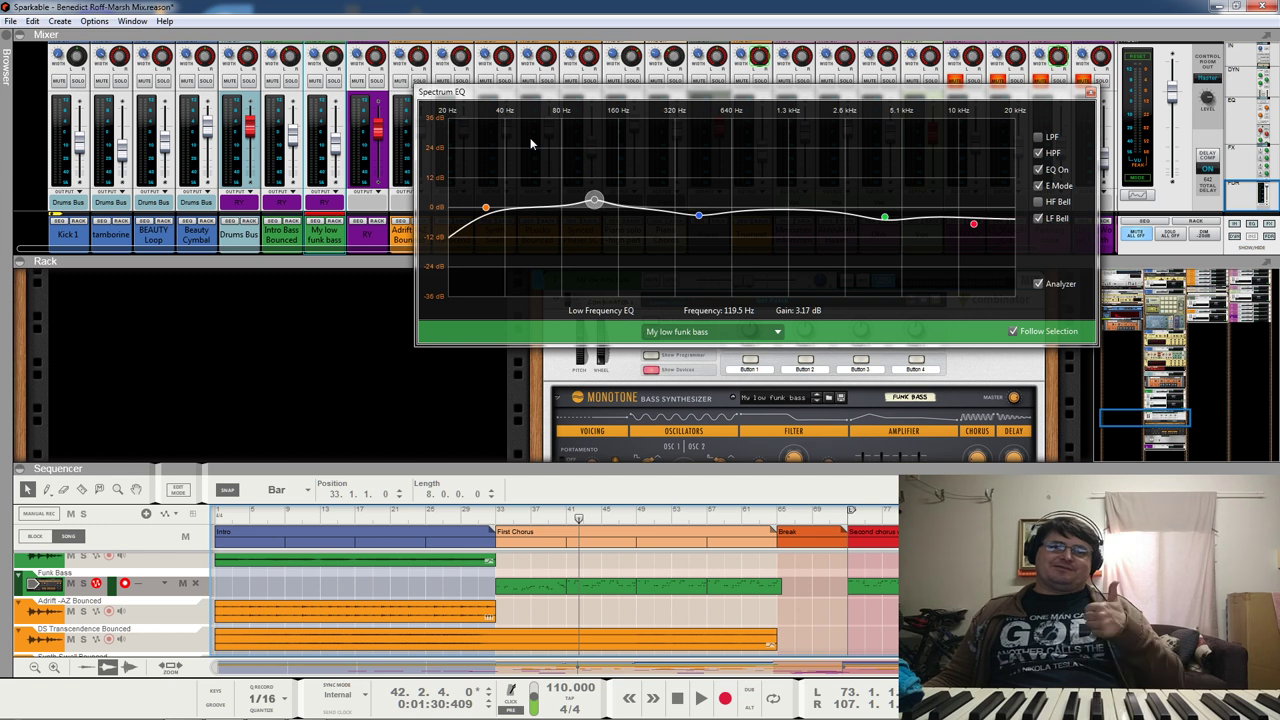
{"action": "left_click", "coordinate": [698, 216]}
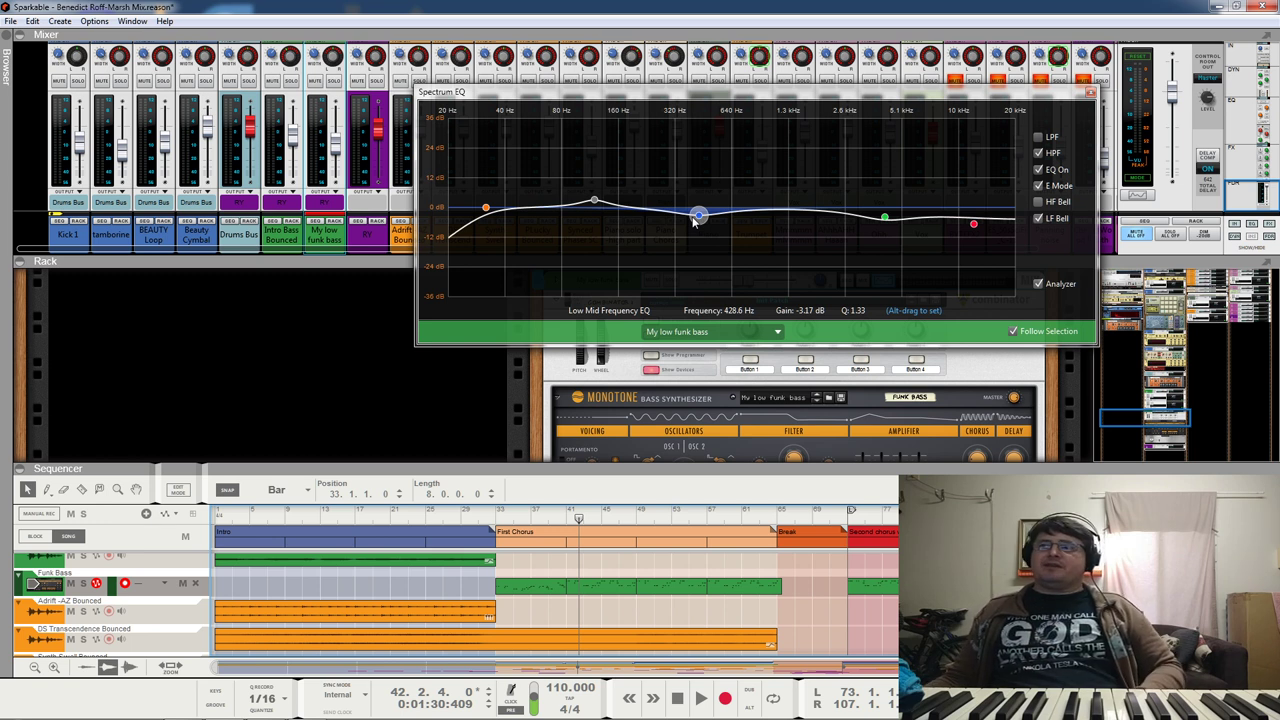
{"action": "key", "text": "space"}
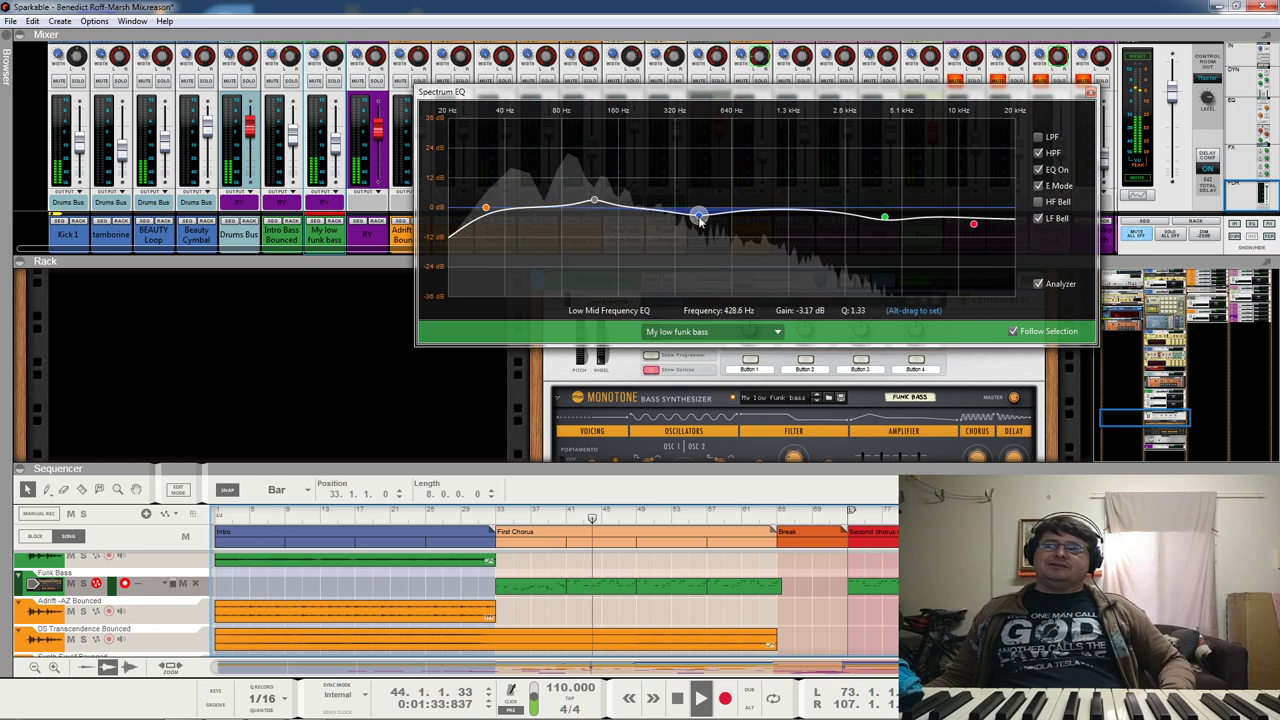
Step: Try raising My low funk bass's low-mid band to -0.32 dB at 420.8 Hz, and restore its cut
{"action": "left_click_drag", "start_coordinate": [700, 220], "coordinate": [698, 211]}
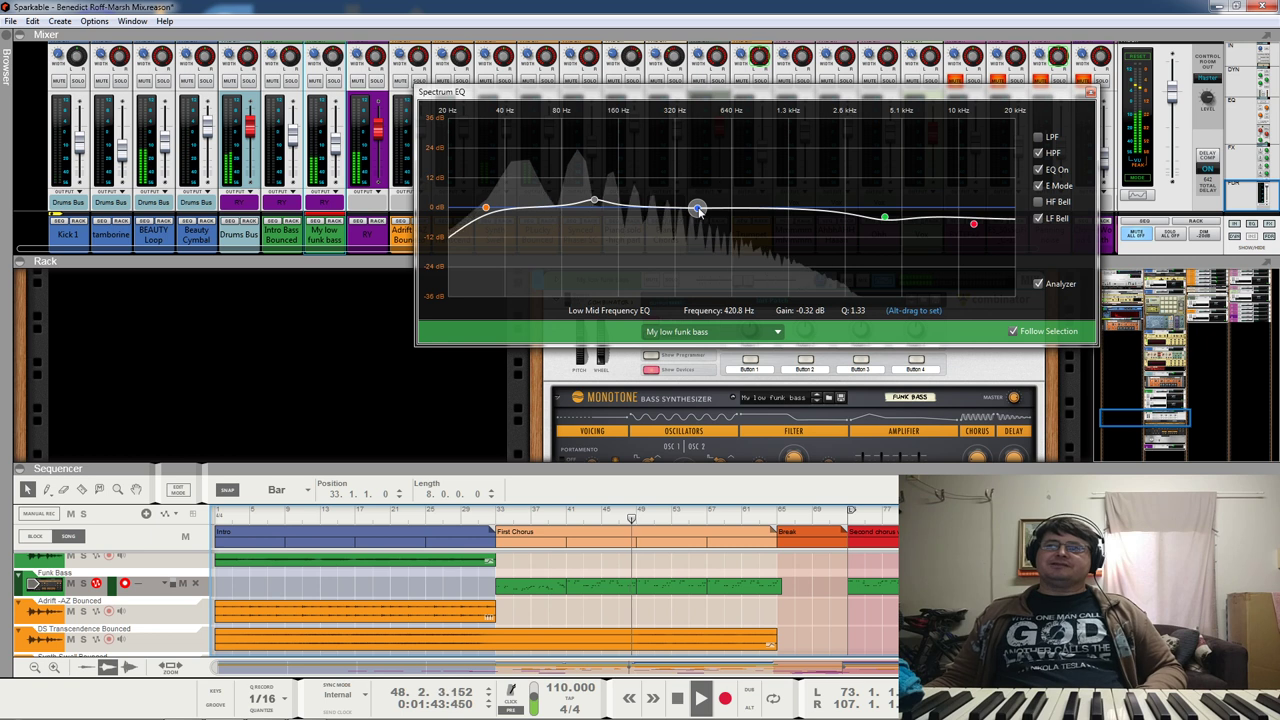
{"action": "left_click", "coordinate": [697, 209]}
{"action": "left_click_drag", "start_coordinate": [697, 209], "coordinate": [699, 214]}
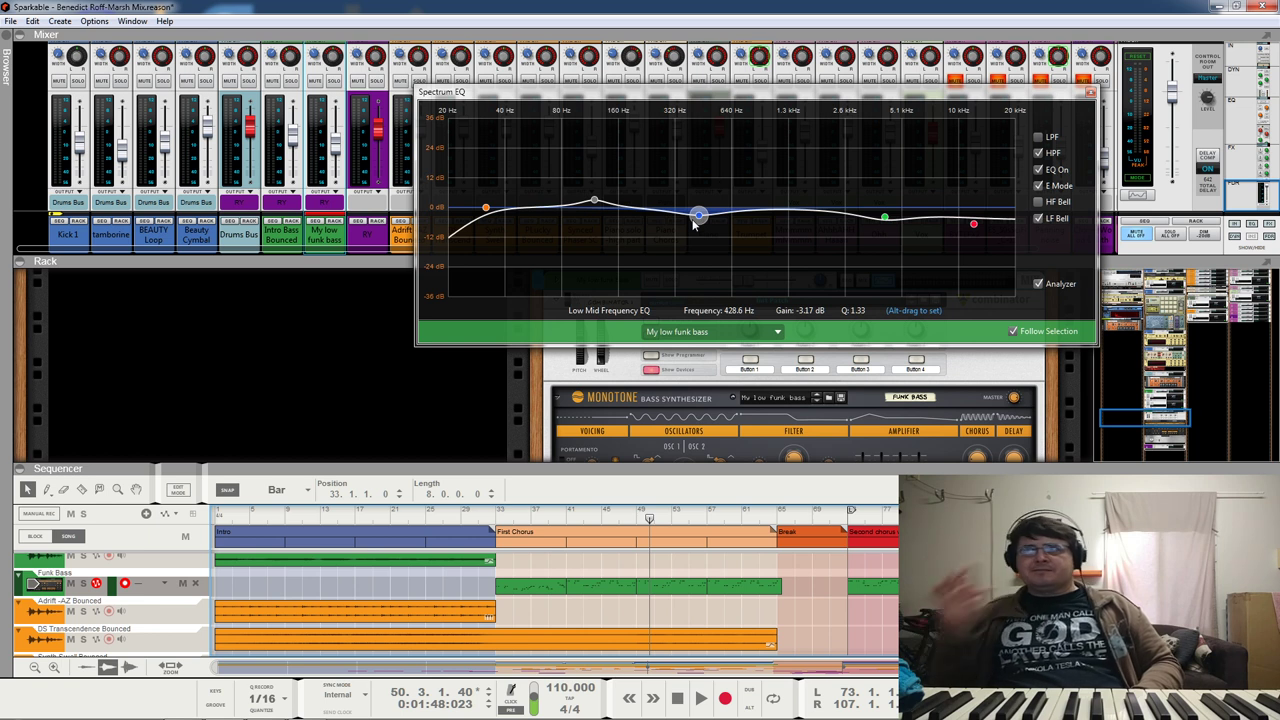
Step: During playback, try boosting My low funk bass's high-mid band at 4.16 kHz to 20 dB, and restore its cut
{"action": "key", "text": "space"}
{"action": "left_click", "coordinate": [885, 218]}
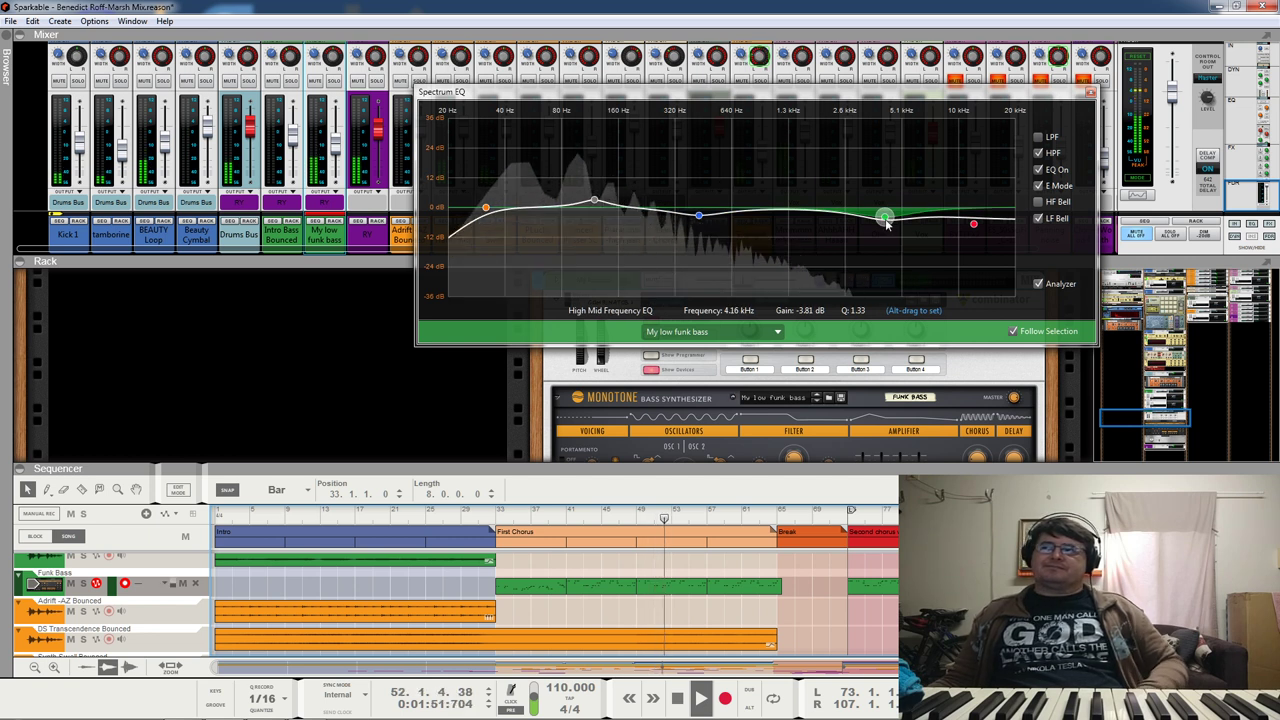
{"action": "left_click_drag", "start_coordinate": [885, 218], "coordinate": [885, 159]}
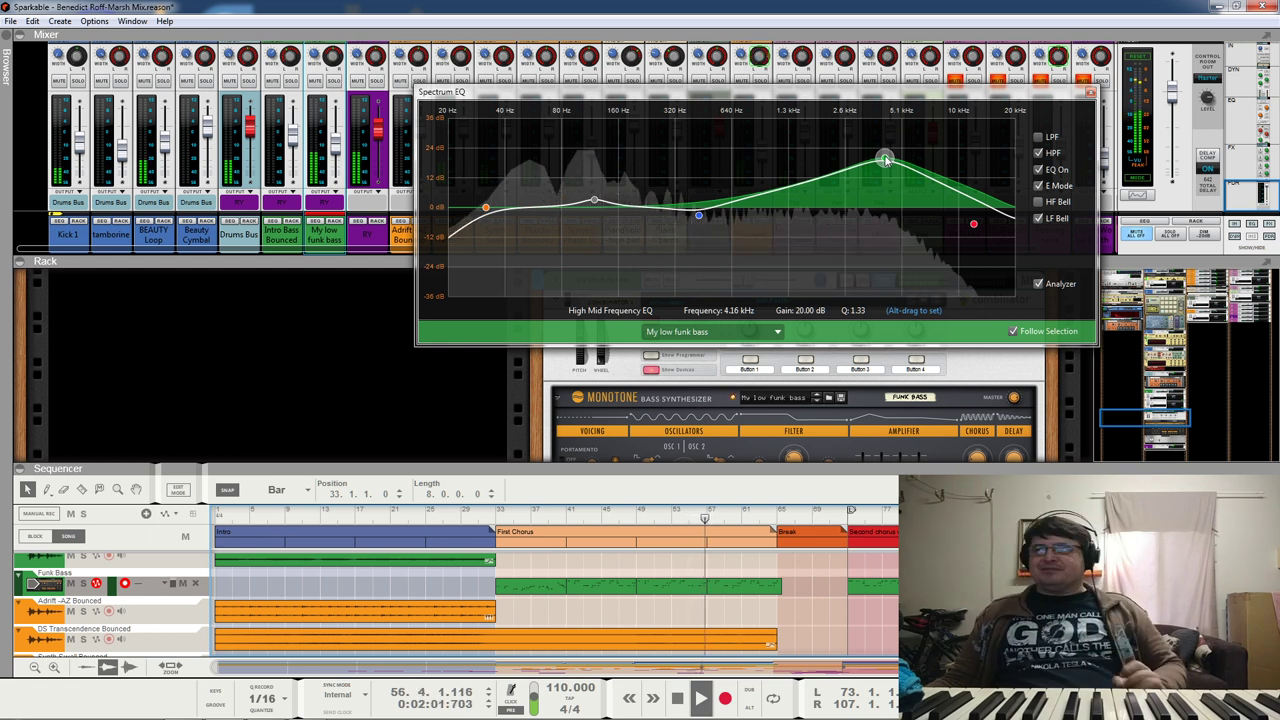
{"action": "left_click_drag", "start_coordinate": [885, 160], "coordinate": [871, 203]}
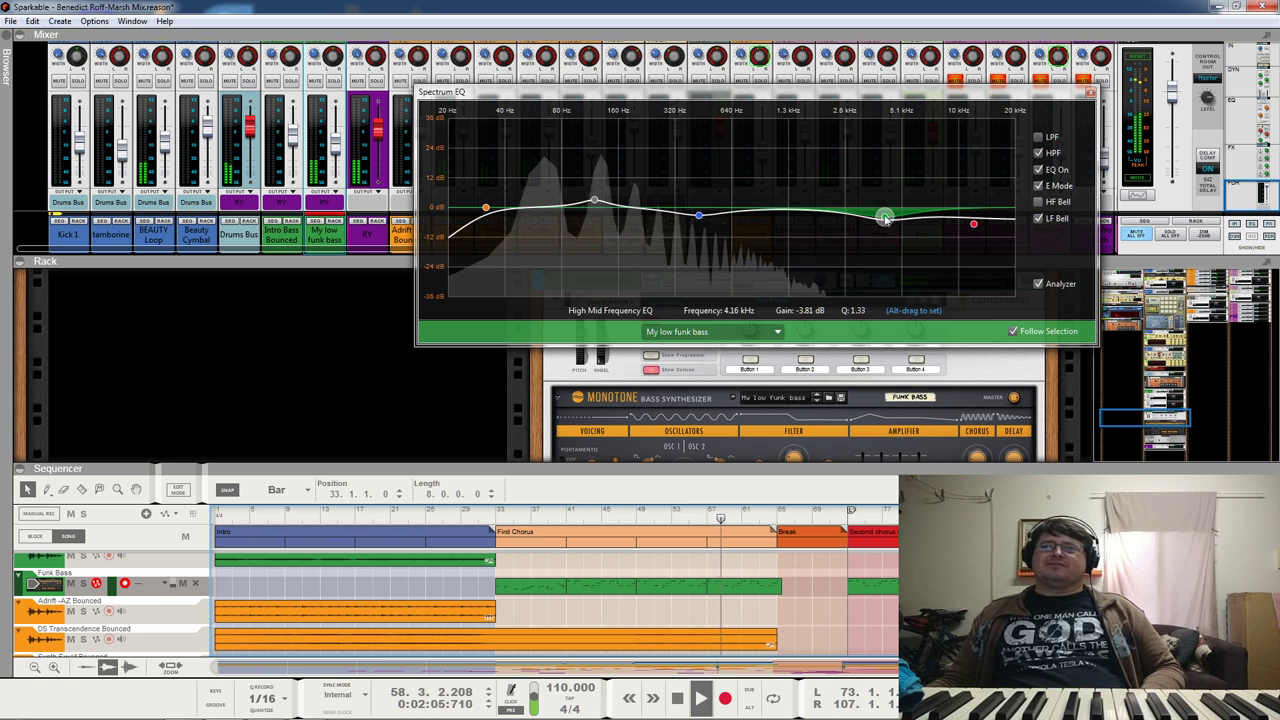
Step: Compare My low funk bass with its channel EQ switched off and back on, and inspect the EQ bands
{"action": "left_click", "coordinate": [1038, 169]}
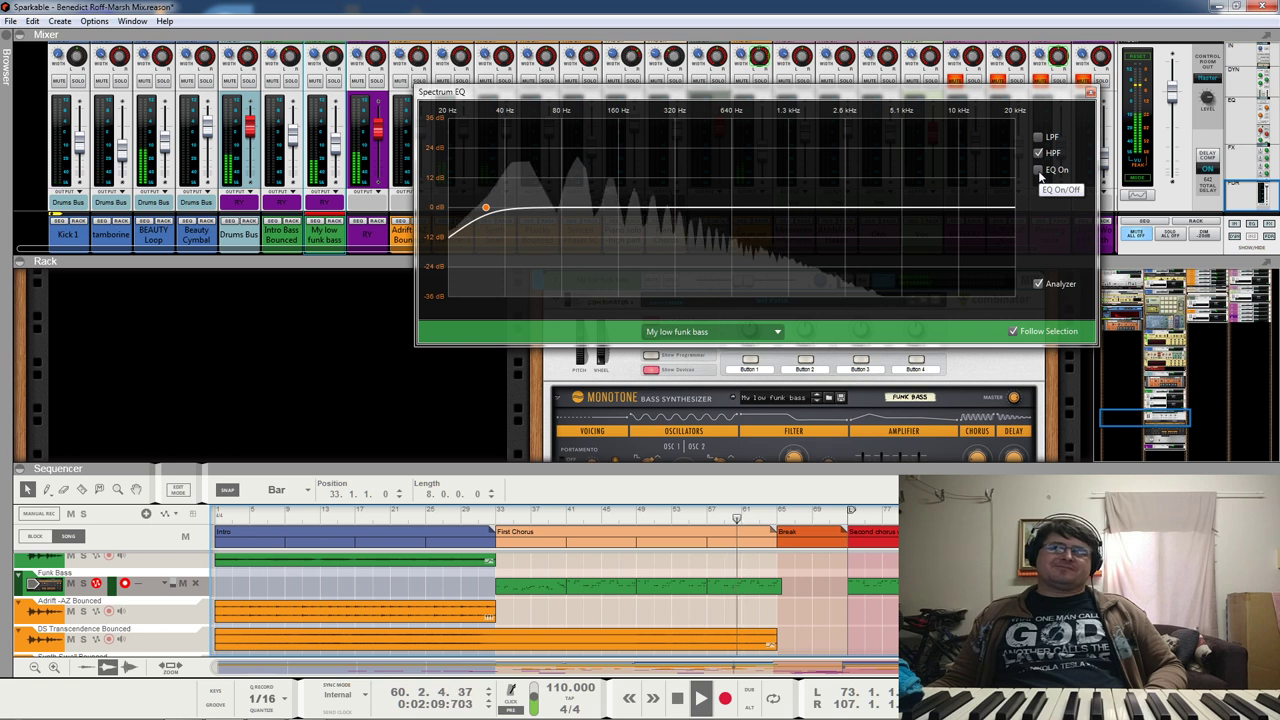
{"action": "left_click", "coordinate": [1038, 169]}
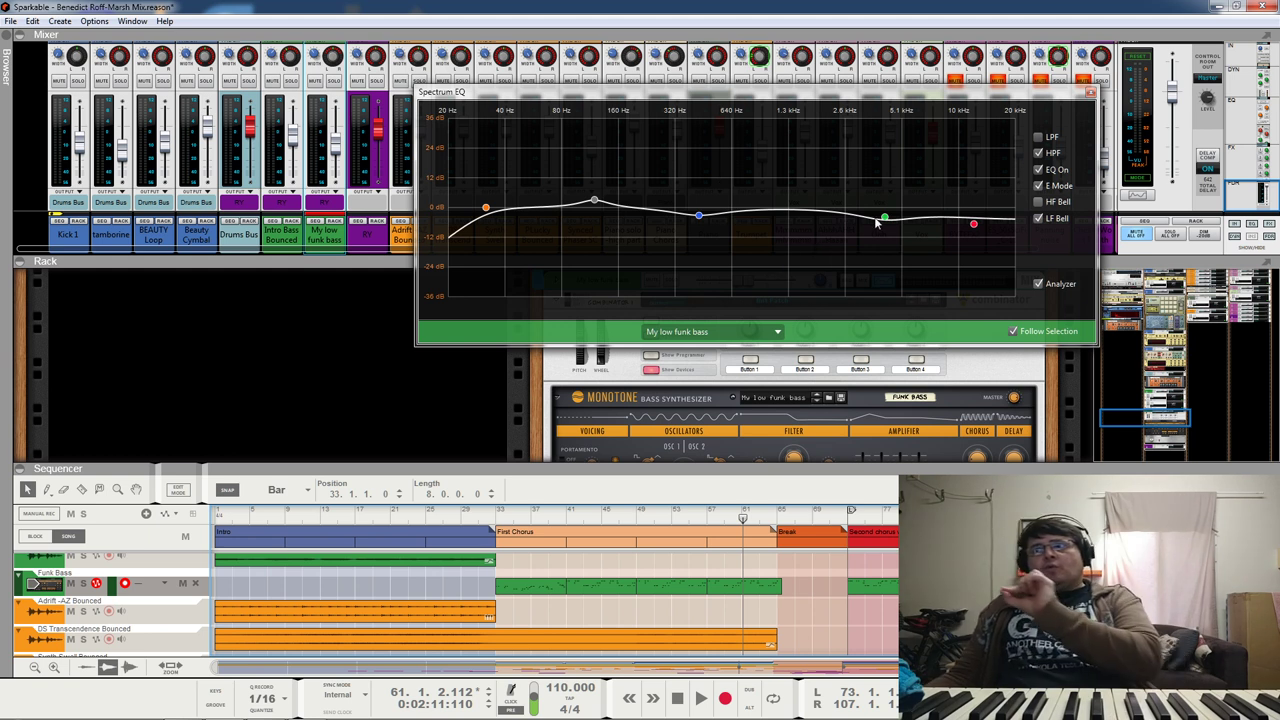
{"action": "mouse_move", "coordinate": [884, 220]}
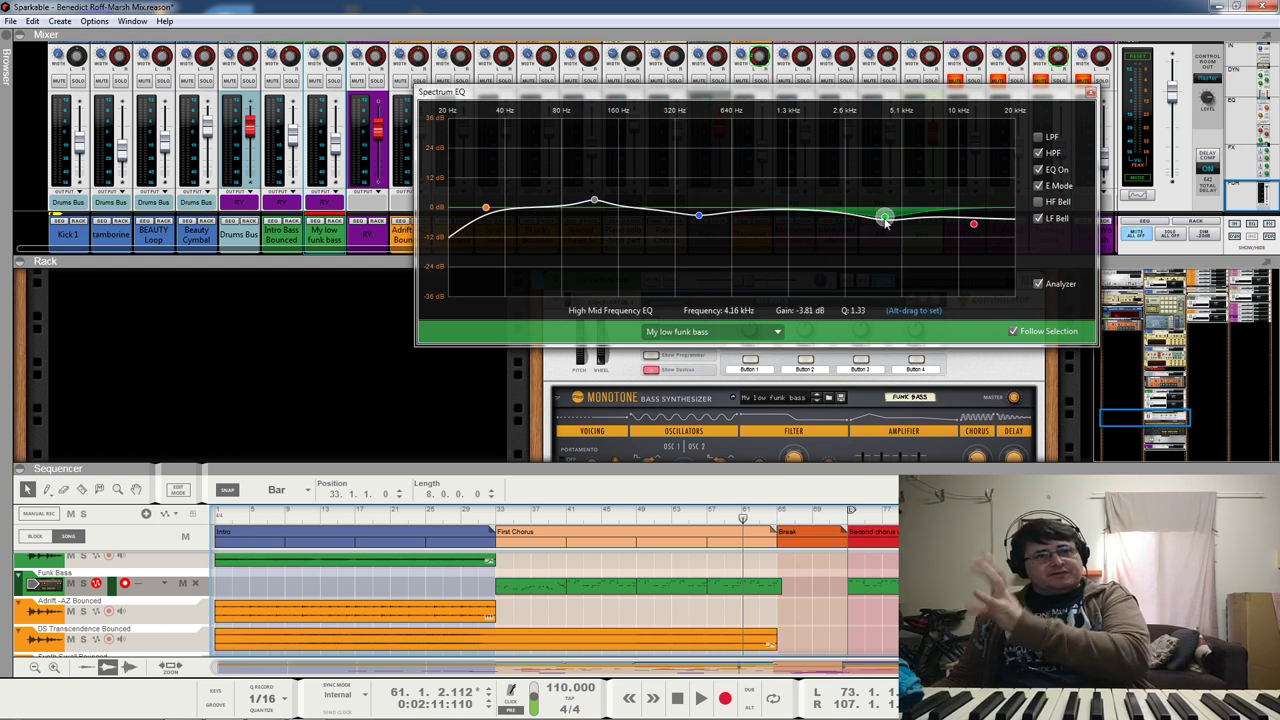
{"action": "mouse_move", "coordinate": [593, 198]}
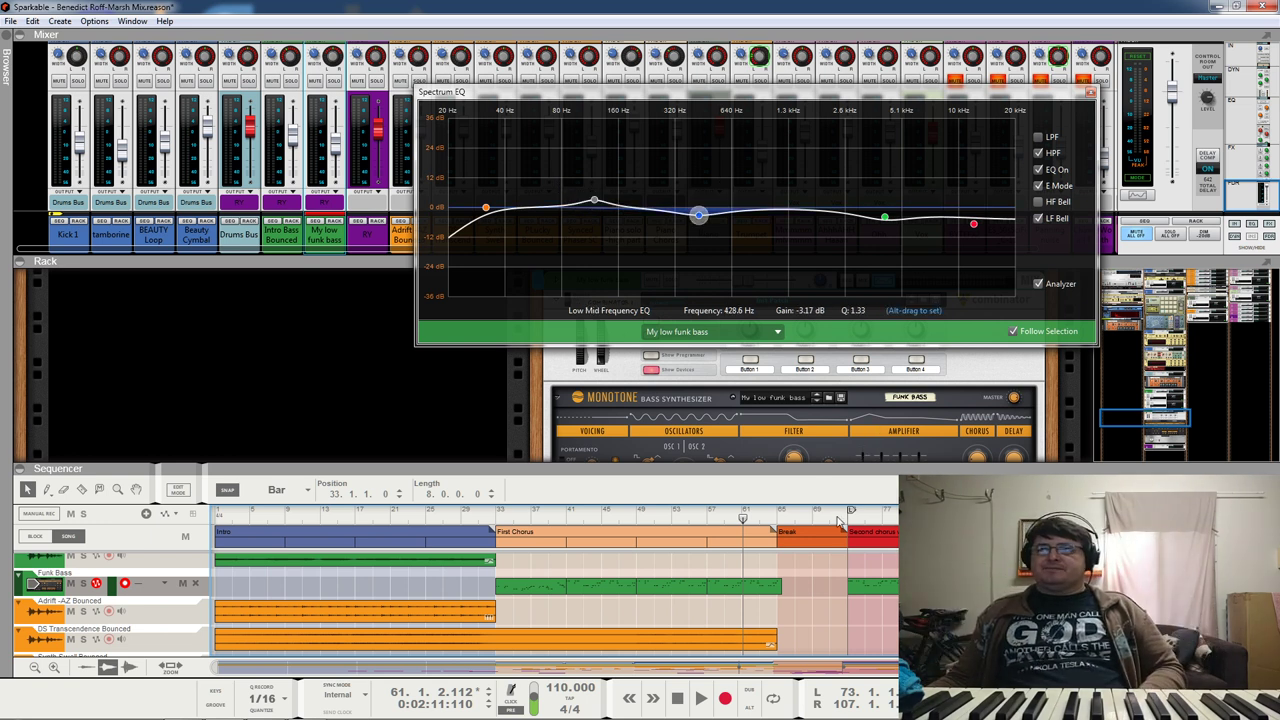
Step: Audition the second chorus from bar 73 in short passages and close the Spectrum EQ window
{"action": "key", "text": "space"}
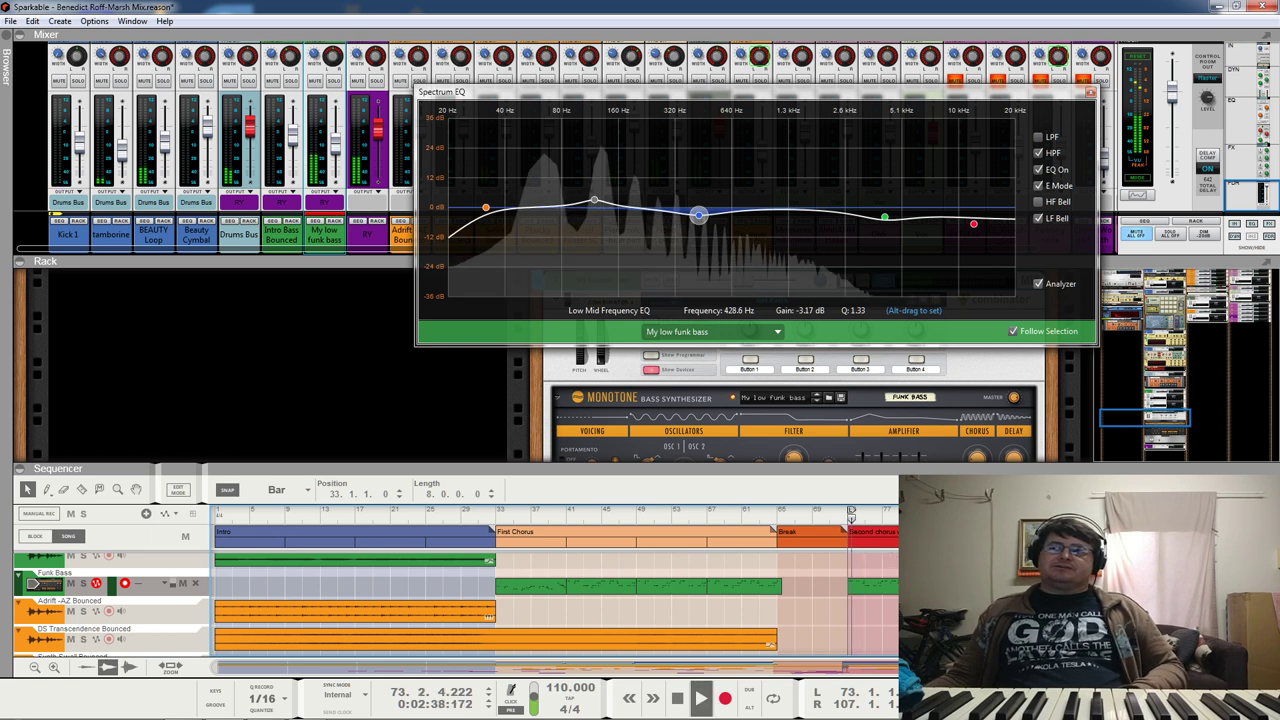
{"action": "left_click", "coordinate": [1090, 92]}
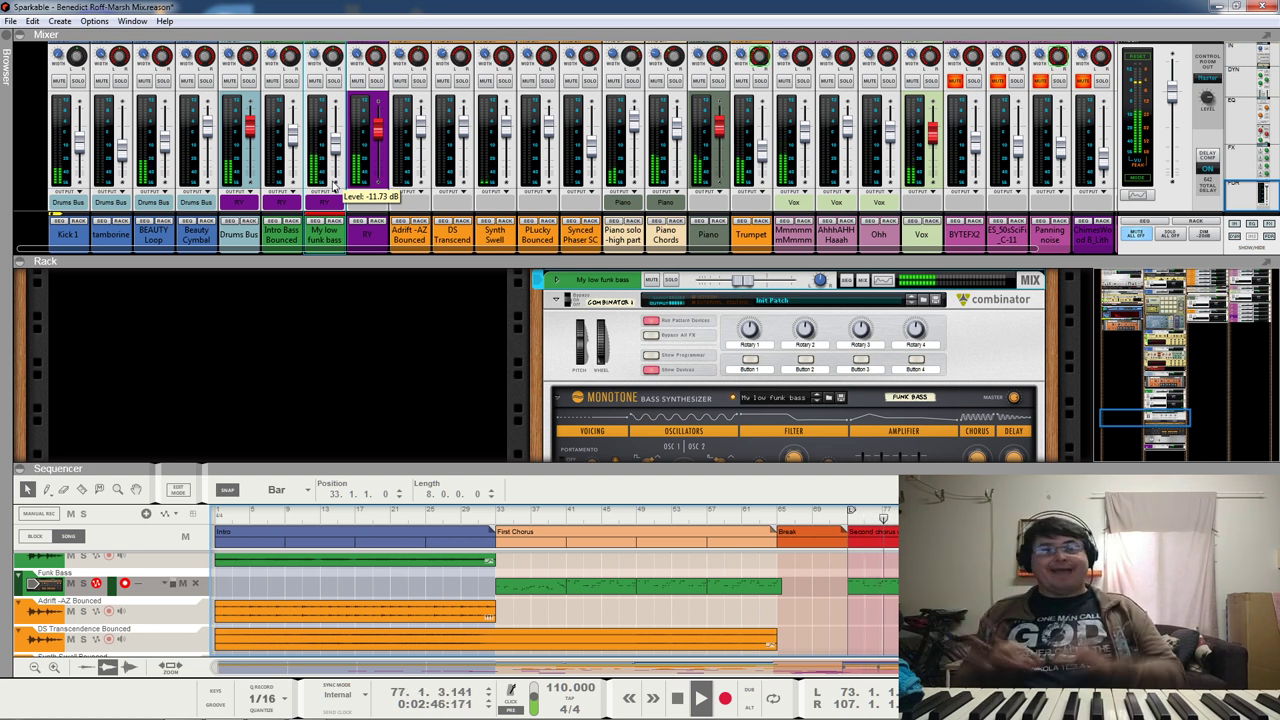
{"action": "key", "text": "space"}
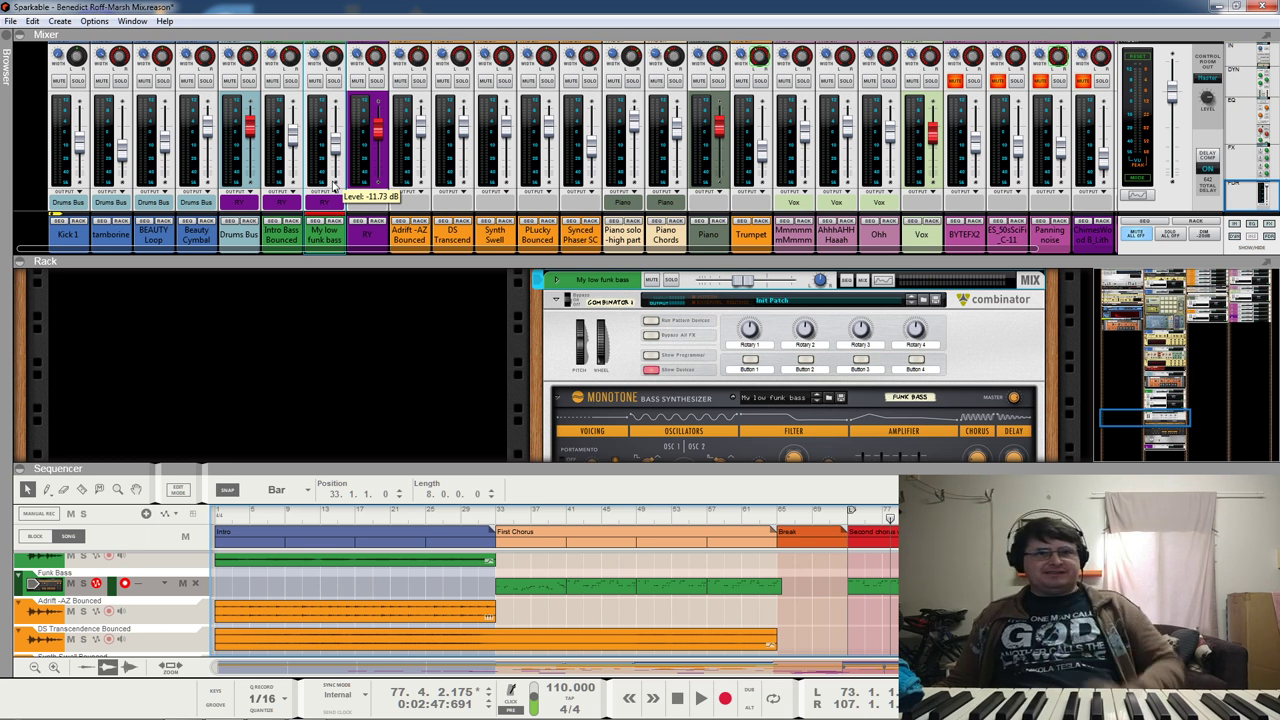
{"action": "key", "text": "space"}
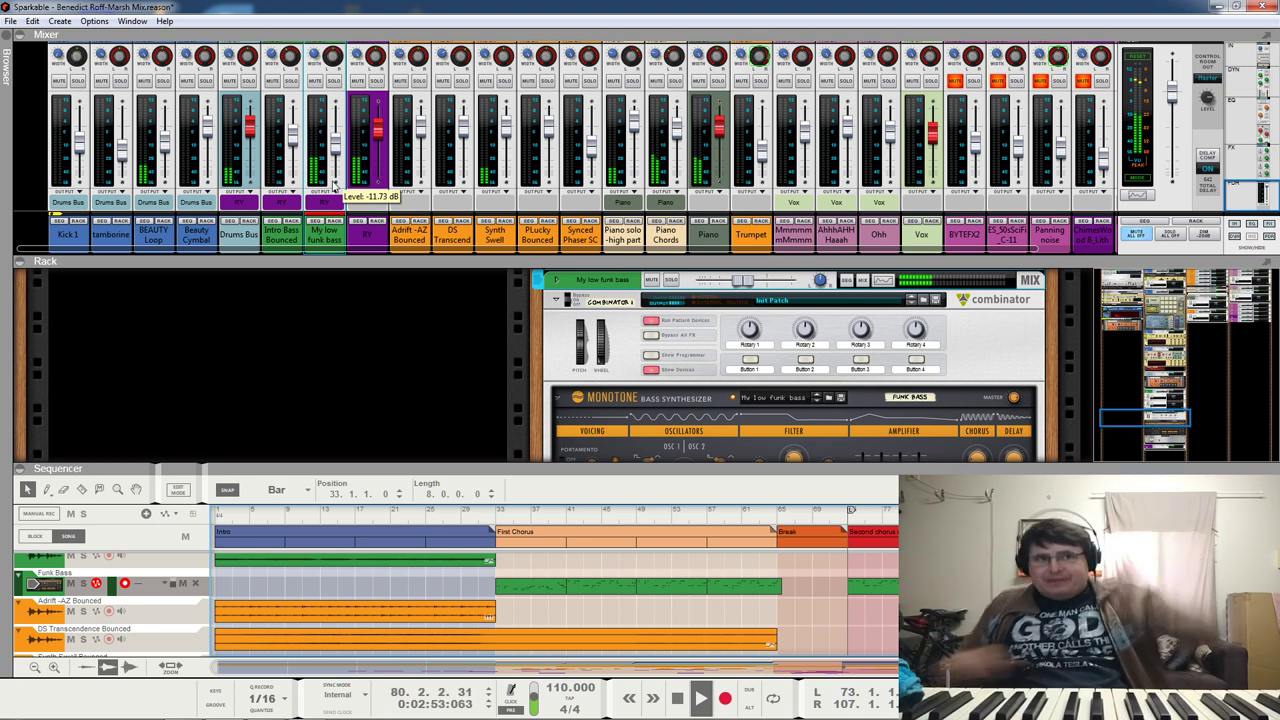
{"action": "key", "text": "space"}
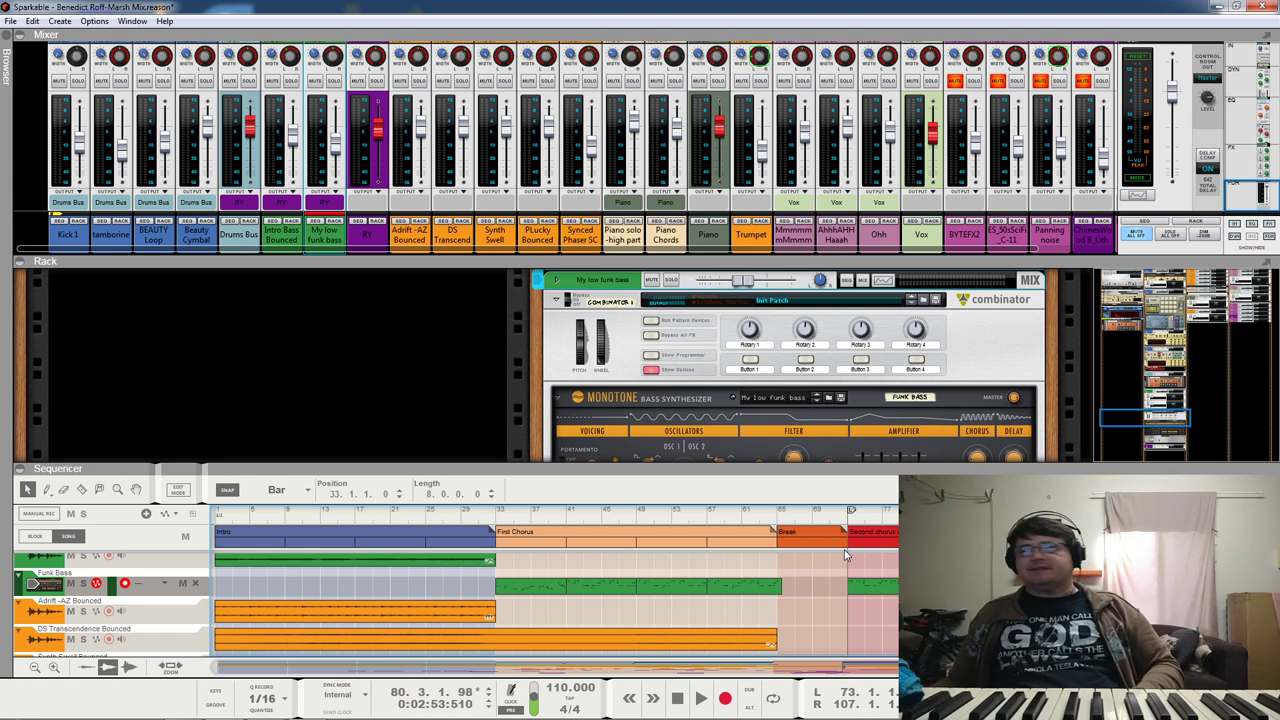
Step: Unmute the BYTEFX2, ES_50sSciFi_C-11, Panning noise and ChimesWood B_Lith channels
{"action": "scroll", "coordinate": [118, 556], "scroll_direction": "down", "scroll_amount": 10}
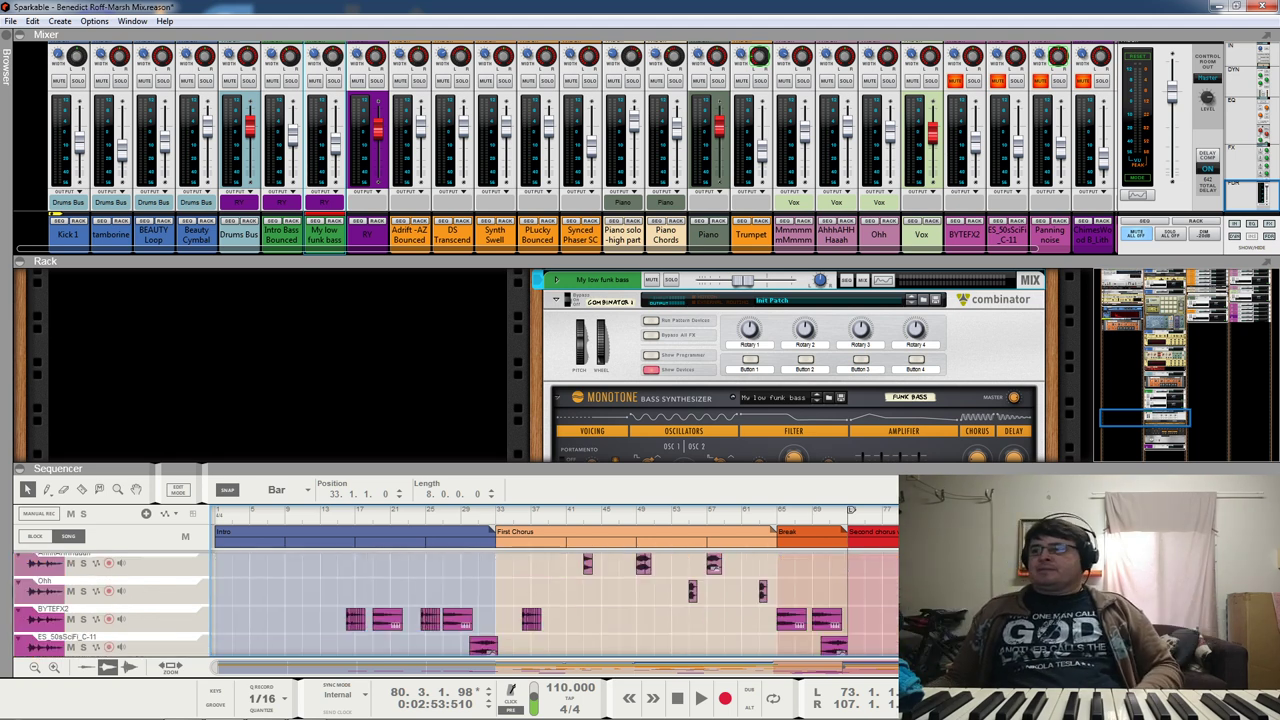
{"action": "left_click", "coordinate": [955, 82]}
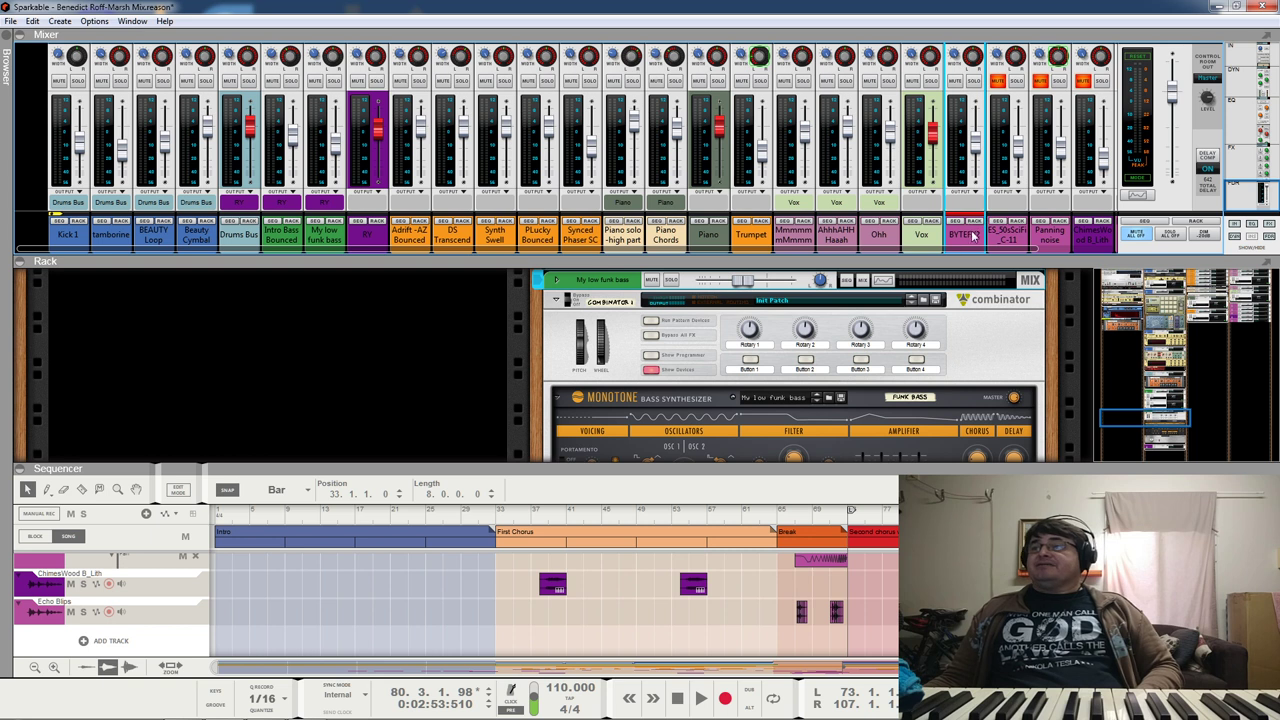
{"action": "key", "text": "space"}
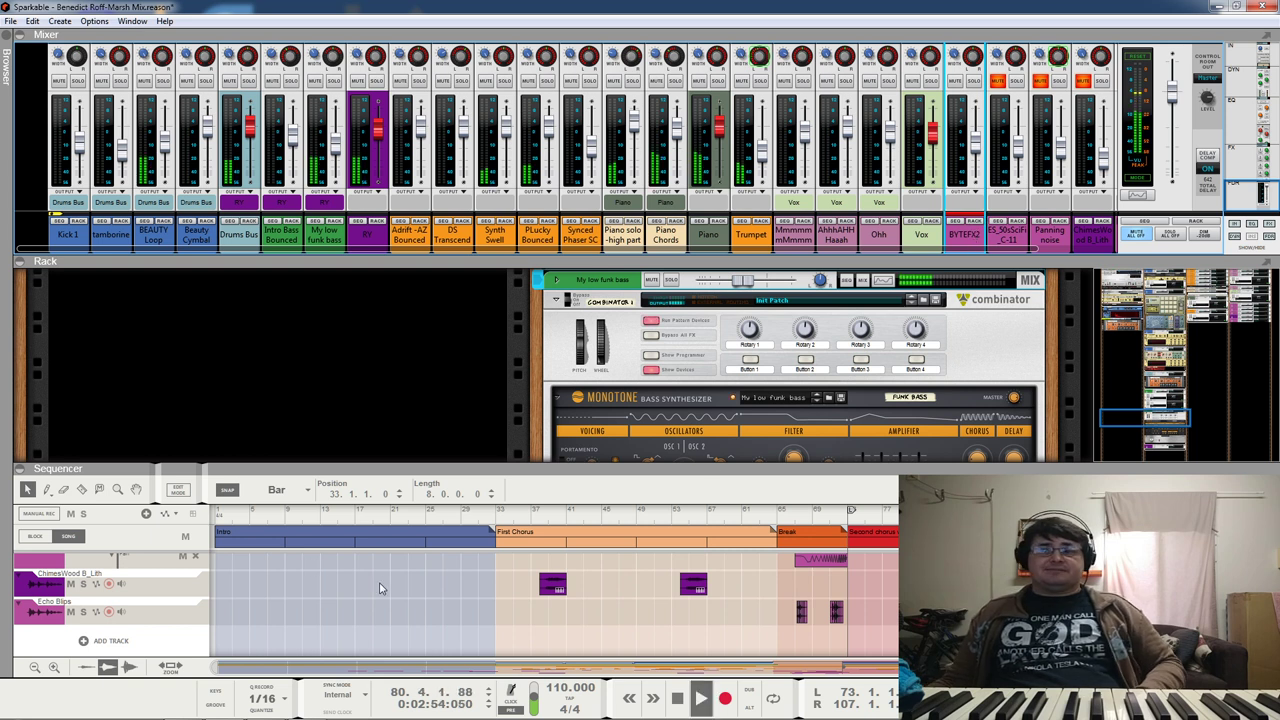
{"action": "key", "text": "space"}
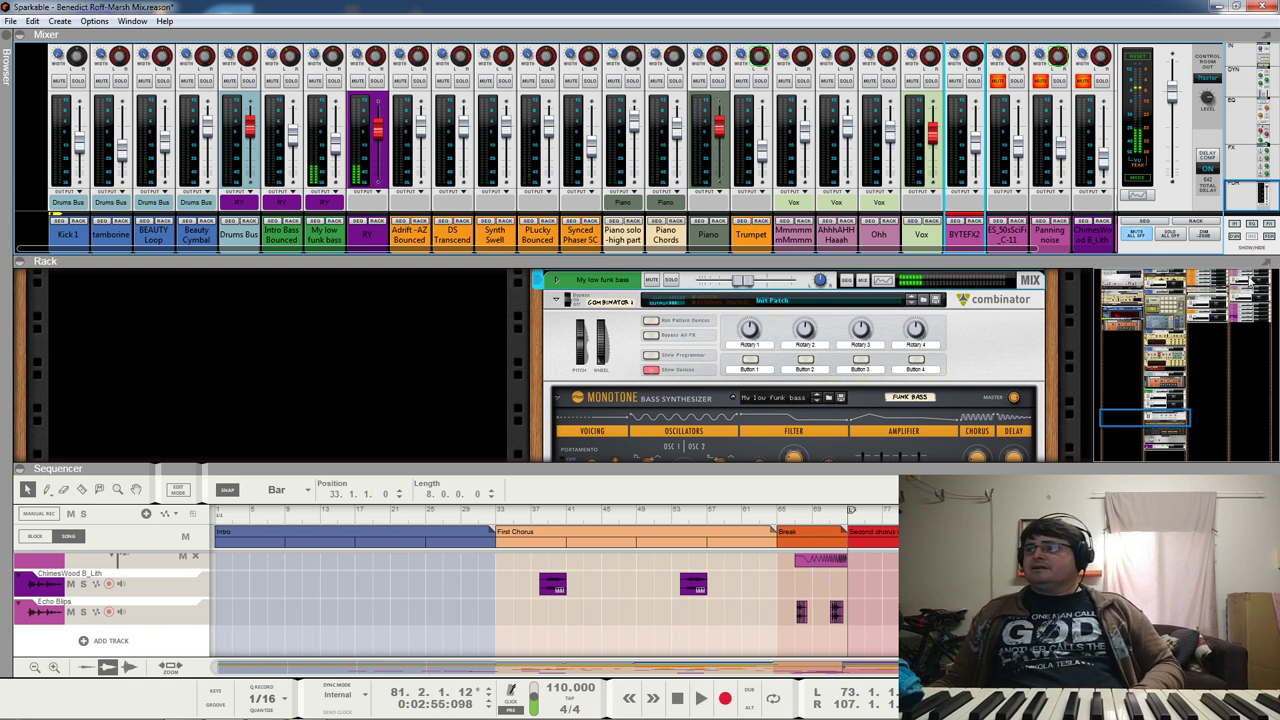
{"action": "left_click", "coordinate": [1248, 283]}
{"action": "left_click_drag", "start_coordinate": [1250, 283], "coordinate": [1275, 310]}
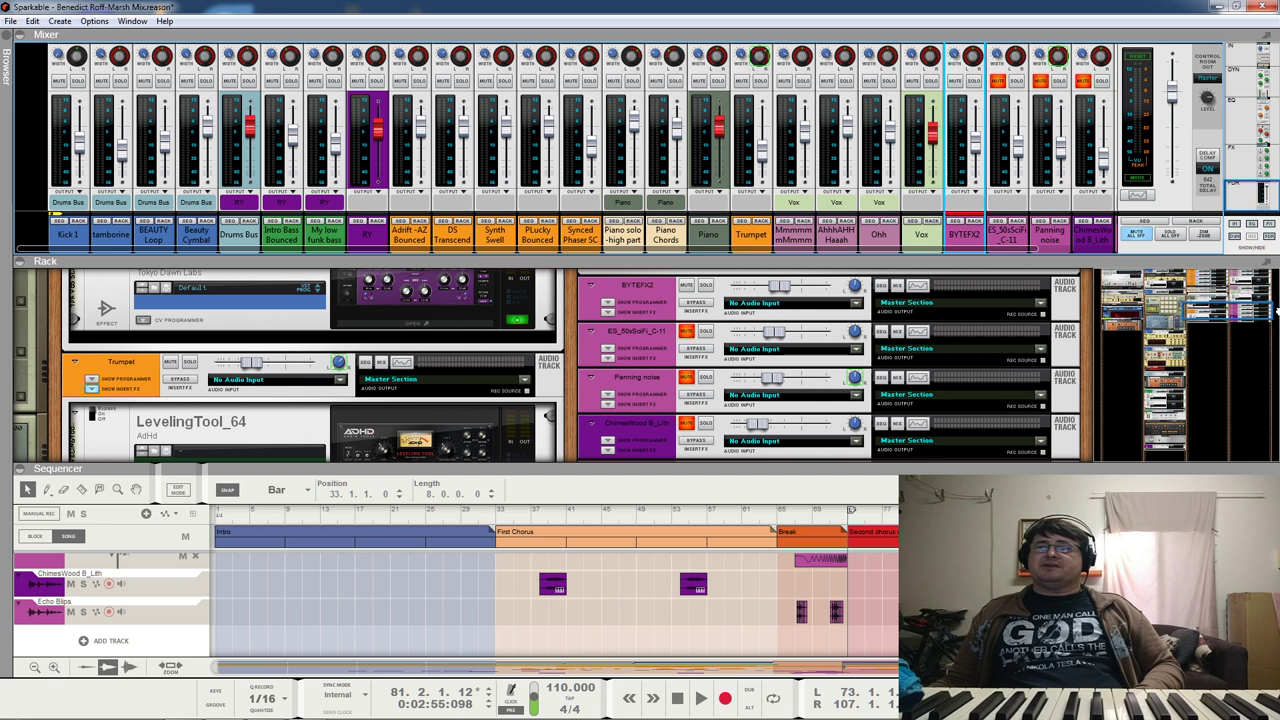
{"action": "left_click", "coordinate": [686, 331]}
{"action": "left_click", "coordinate": [686, 377]}
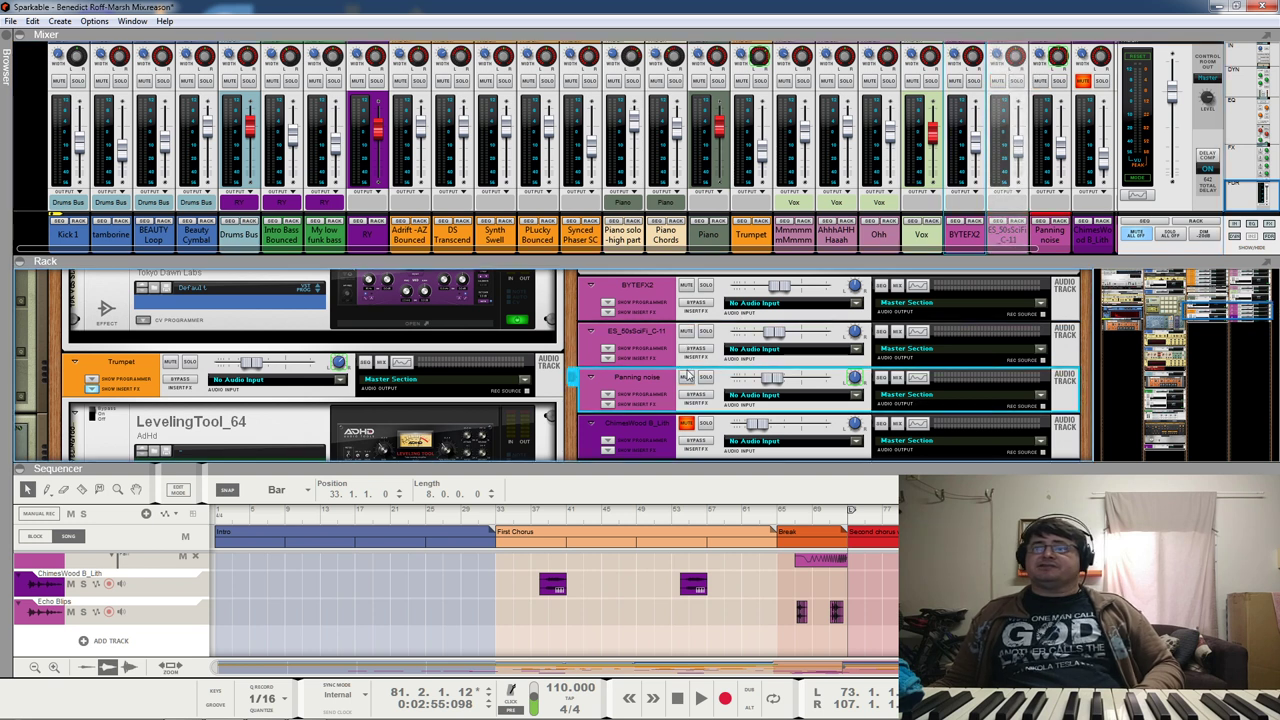
{"action": "left_click", "coordinate": [686, 423]}
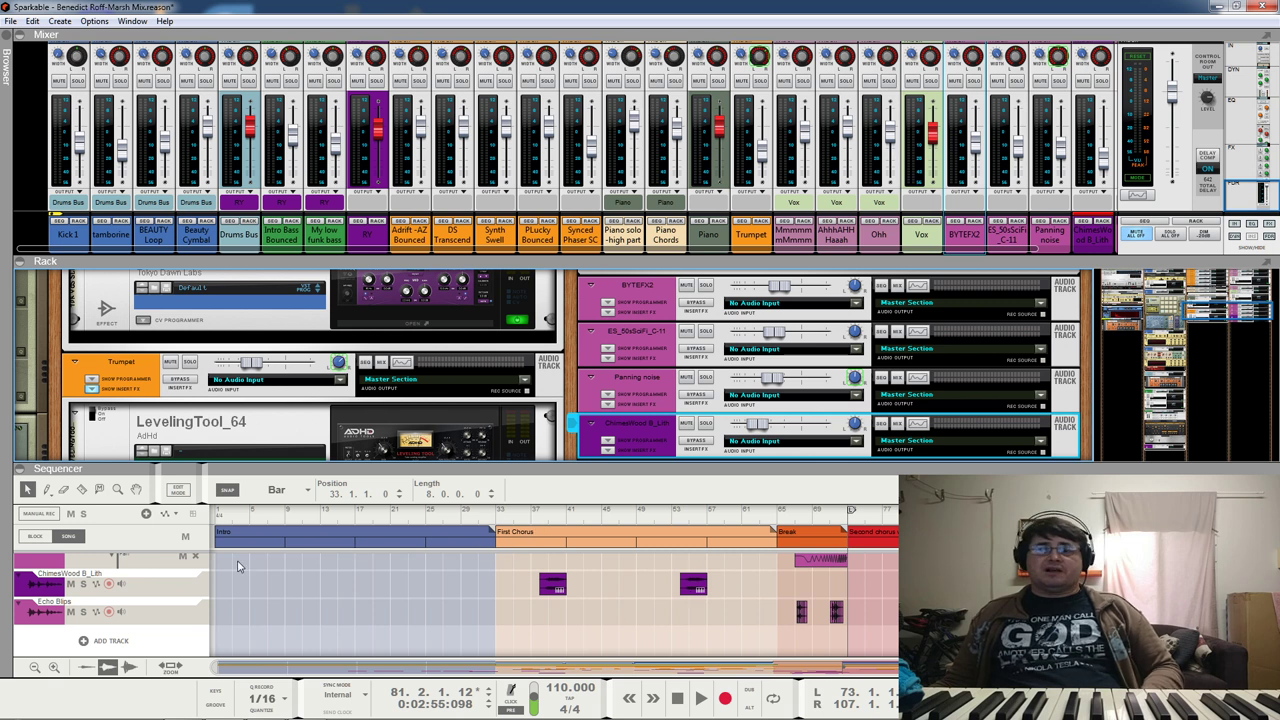
Step: Clear the remaining channel mutes, collapse the mixer and enlarge the sequencer to show the effects tracks beneath their rack devices
{"action": "scroll", "coordinate": [69, 592], "scroll_direction": "up", "scroll_amount": 1}
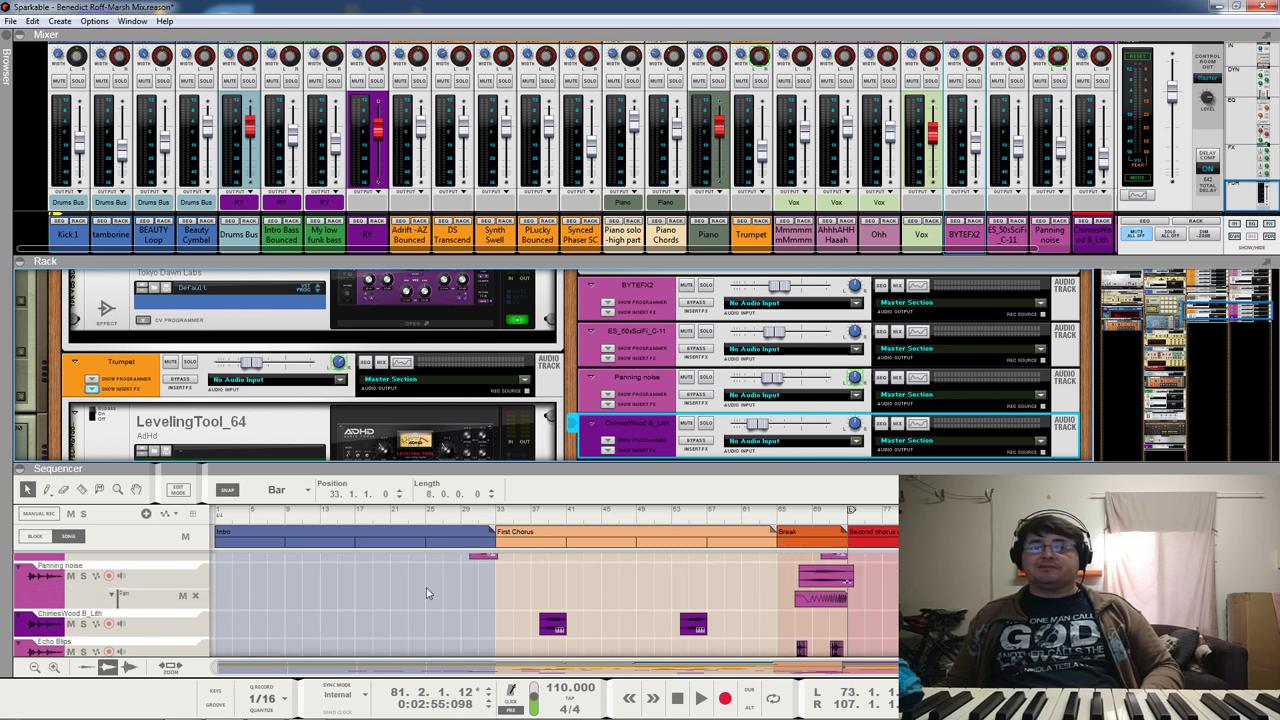
{"action": "scroll", "coordinate": [156, 572], "scroll_direction": "up", "scroll_amount": 1}
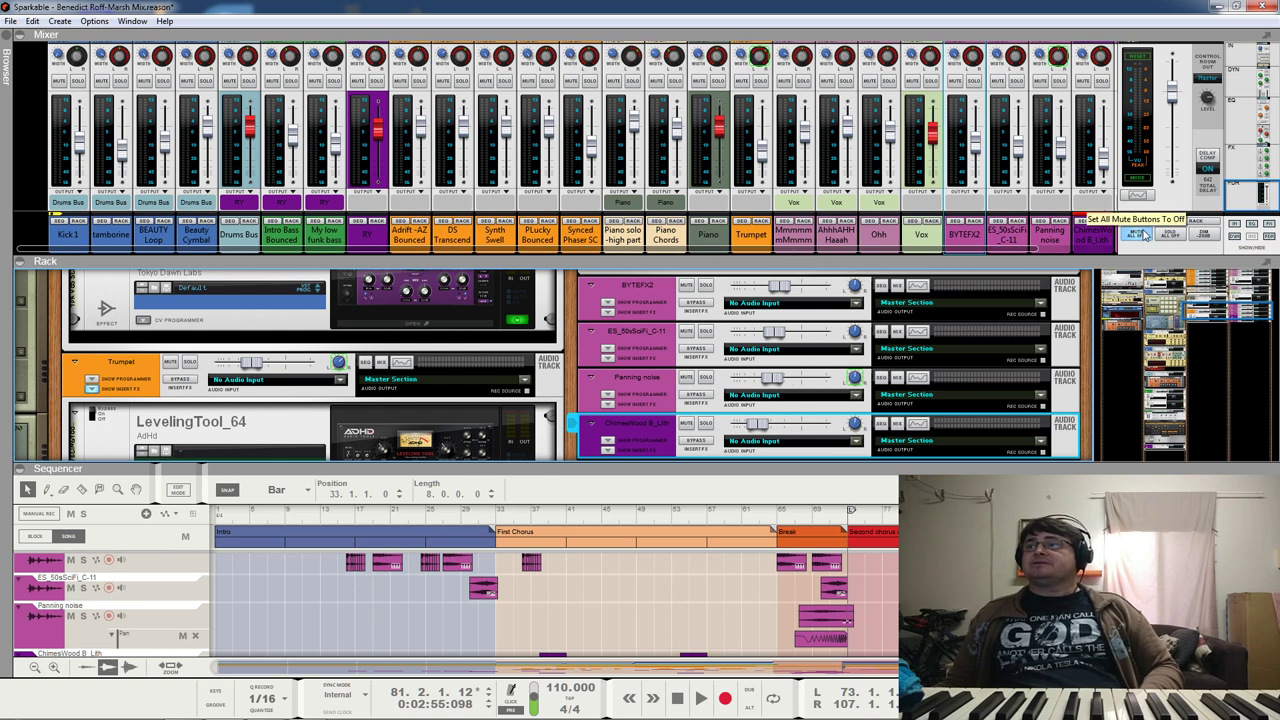
{"action": "scroll", "coordinate": [1106, 255], "scroll_direction": "right", "scroll_amount": 2}
{"action": "left_click", "coordinate": [1115, 255]}
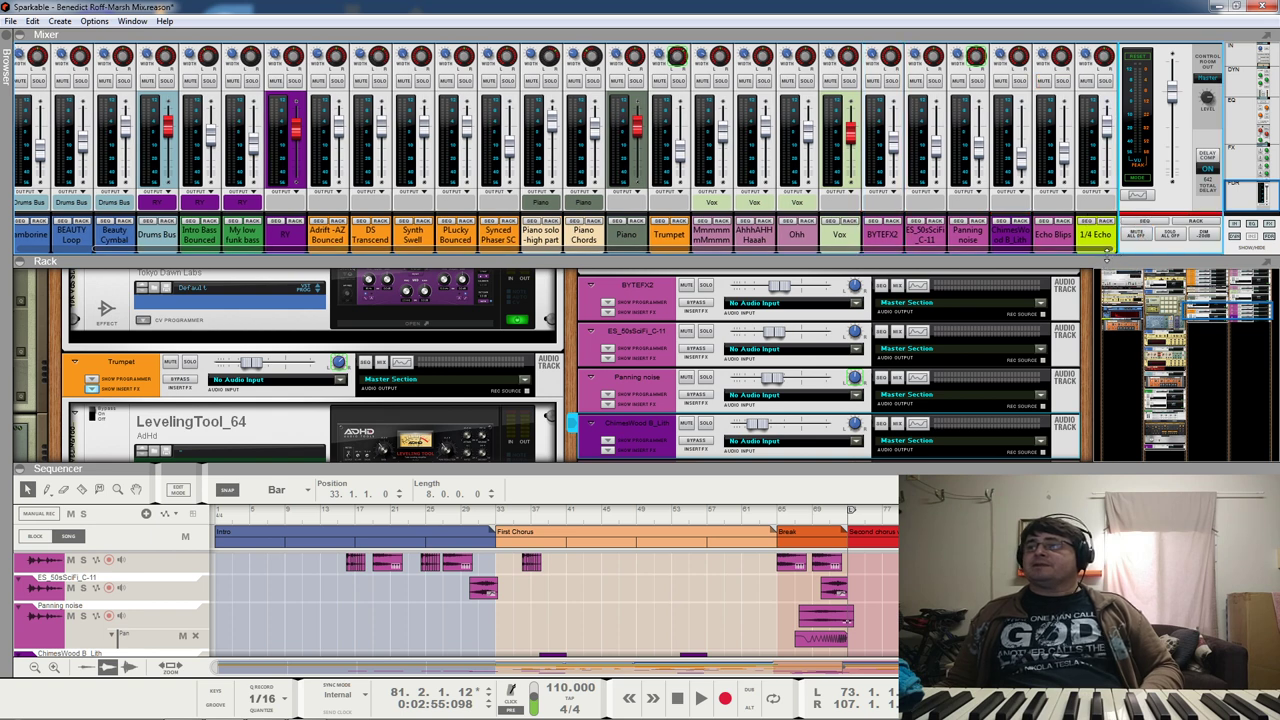
{"action": "left_click_drag", "start_coordinate": [1106, 258], "coordinate": [1125, 4]}
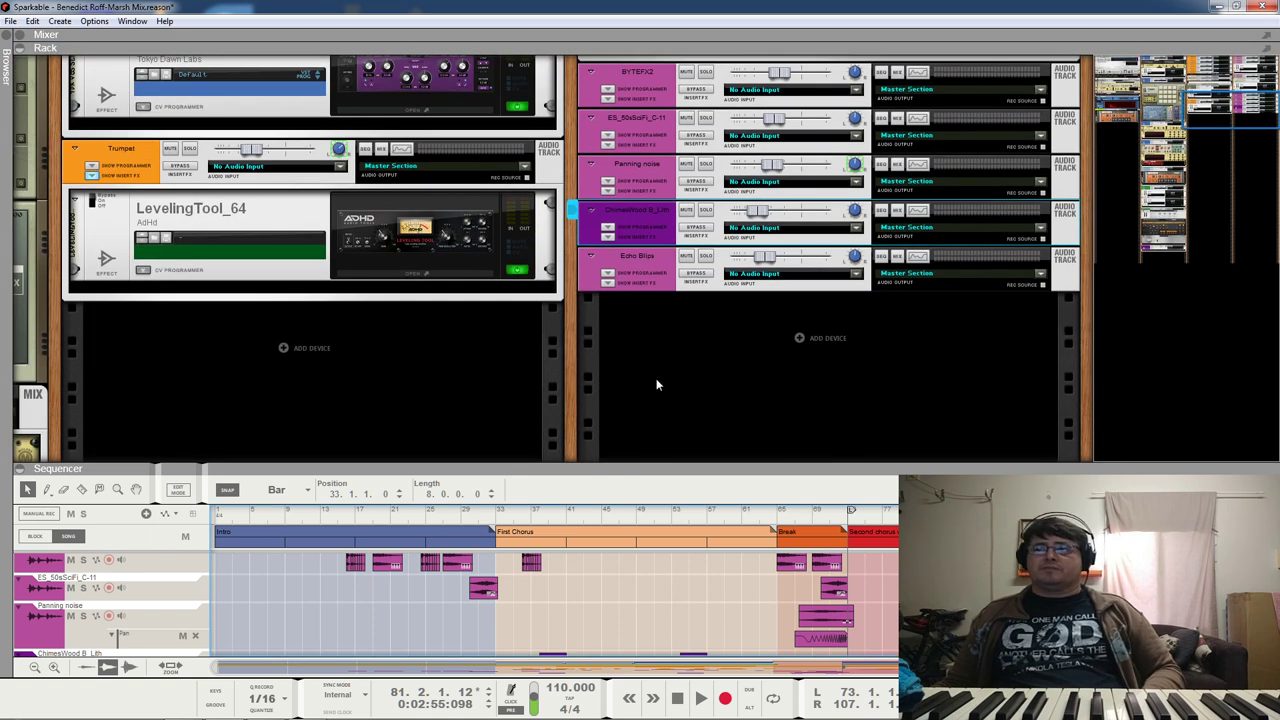
{"action": "left_click_drag", "start_coordinate": [669, 467], "coordinate": [690, 352]}
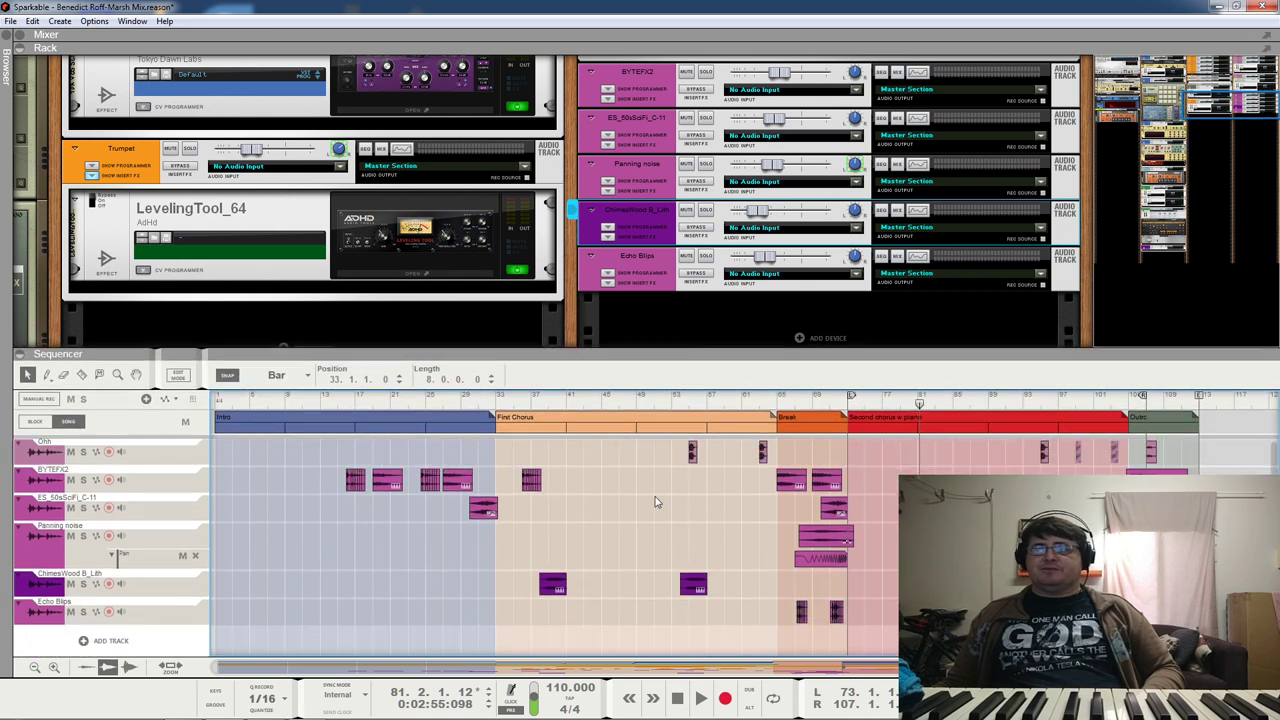
Step: Select the BYTEFX2 track, play from bar 16 in the intro and solo its channel
{"action": "left_click", "coordinate": [97, 487]}
{"action": "left_click_drag", "start_coordinate": [355, 404], "coordinate": [346, 404]}
{"action": "key", "text": "space"}
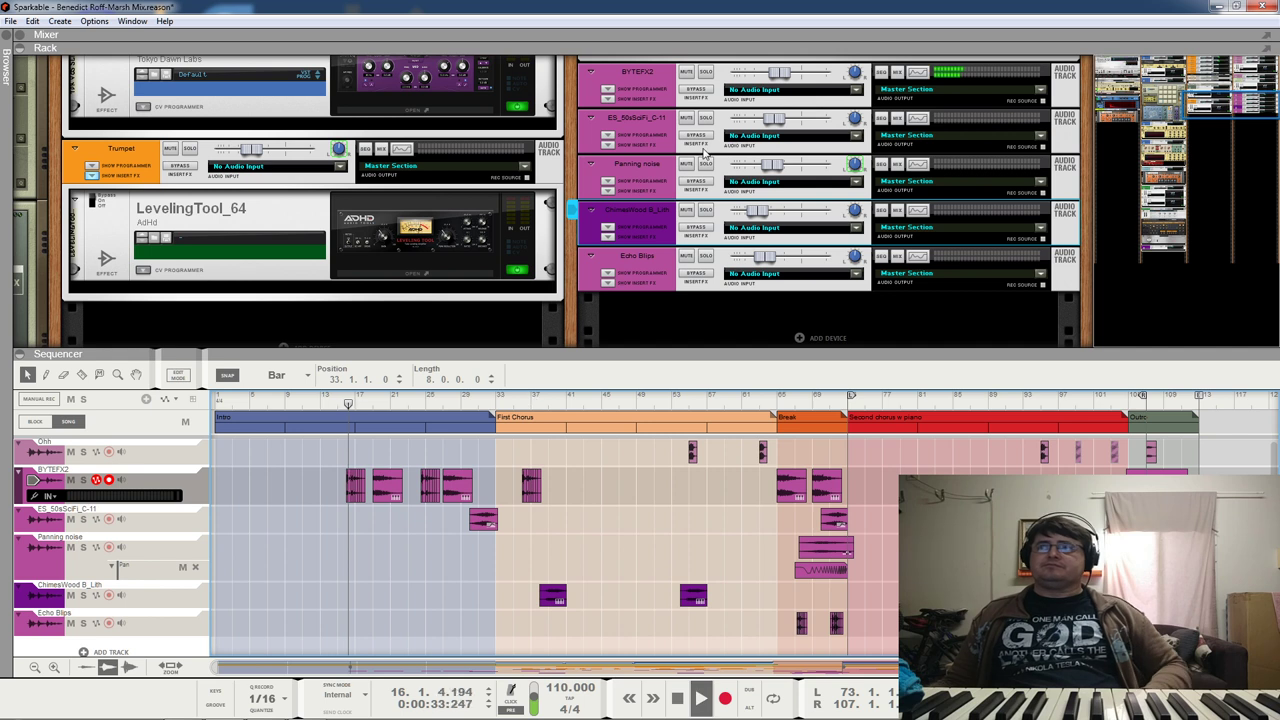
{"action": "left_click", "coordinate": [705, 73]}
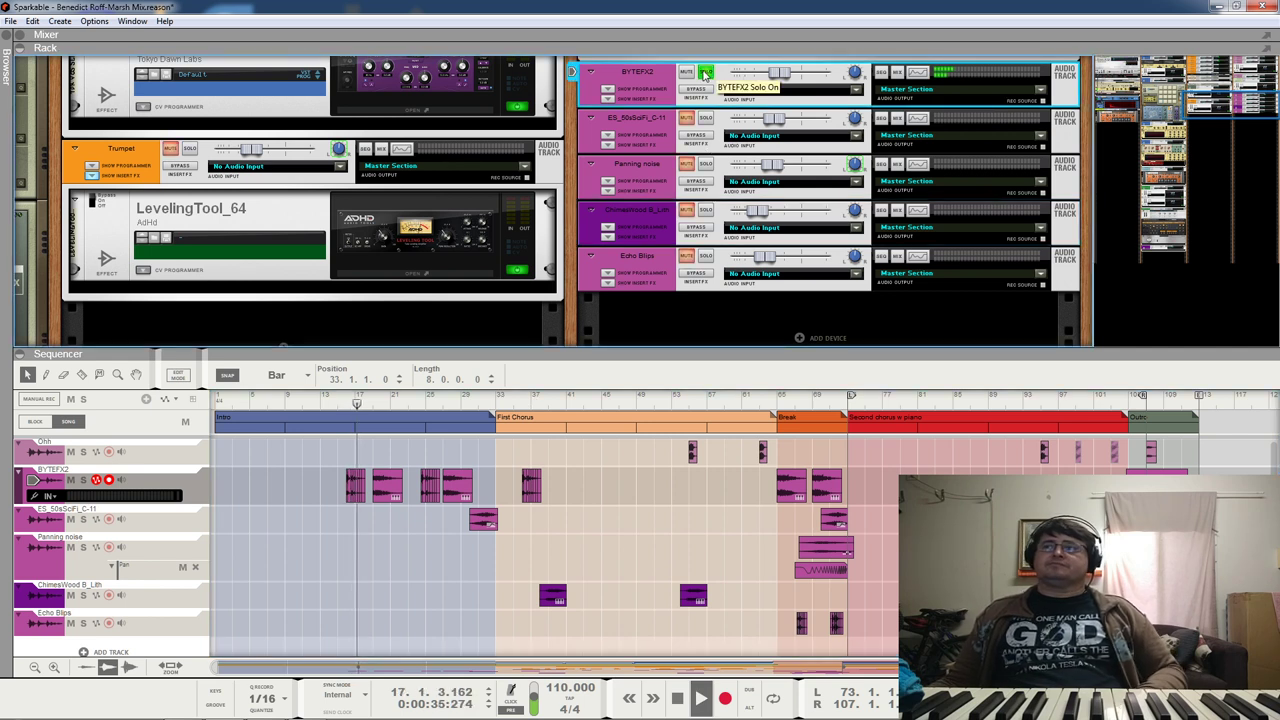
Step: Open the BYTEFX2 channel's Spectrum EQ, move its window clear of the solo buttons, and audition the soloed track from bar 16
{"action": "left_click", "coordinate": [918, 72]}
{"action": "left_click_drag", "start_coordinate": [748, 93], "coordinate": [309, 19]}
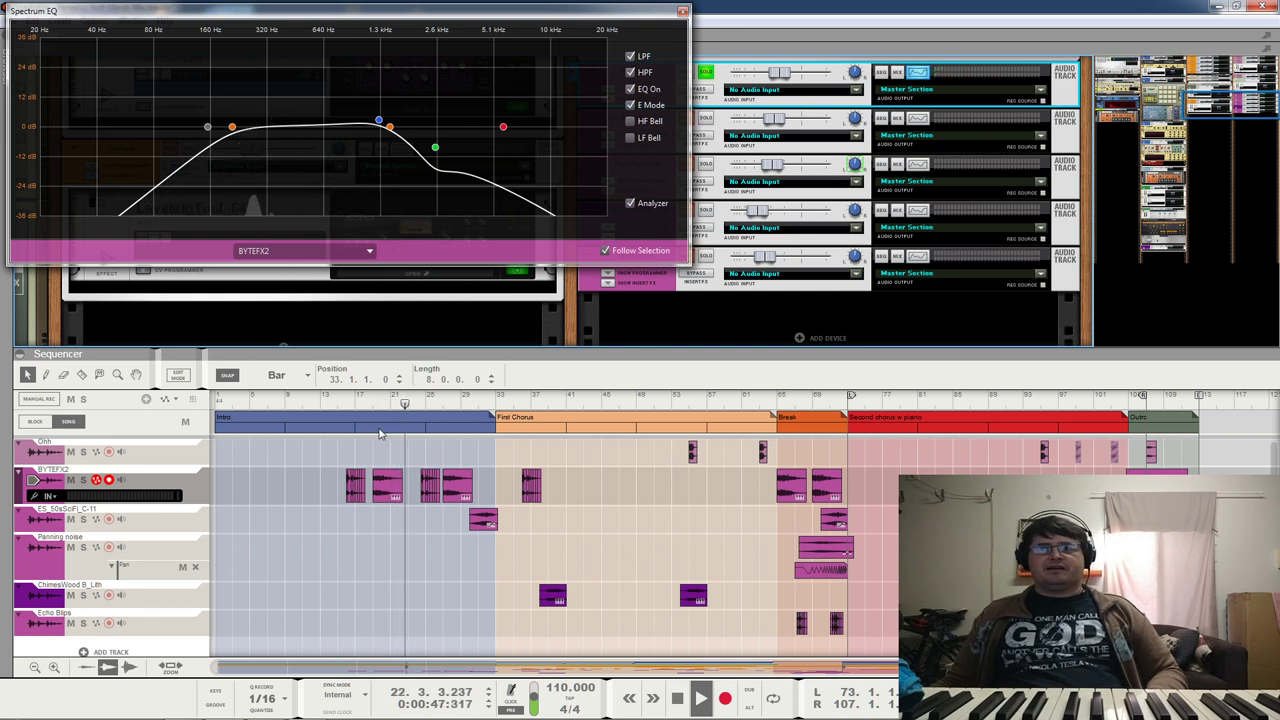
{"action": "left_click", "coordinate": [347, 404]}
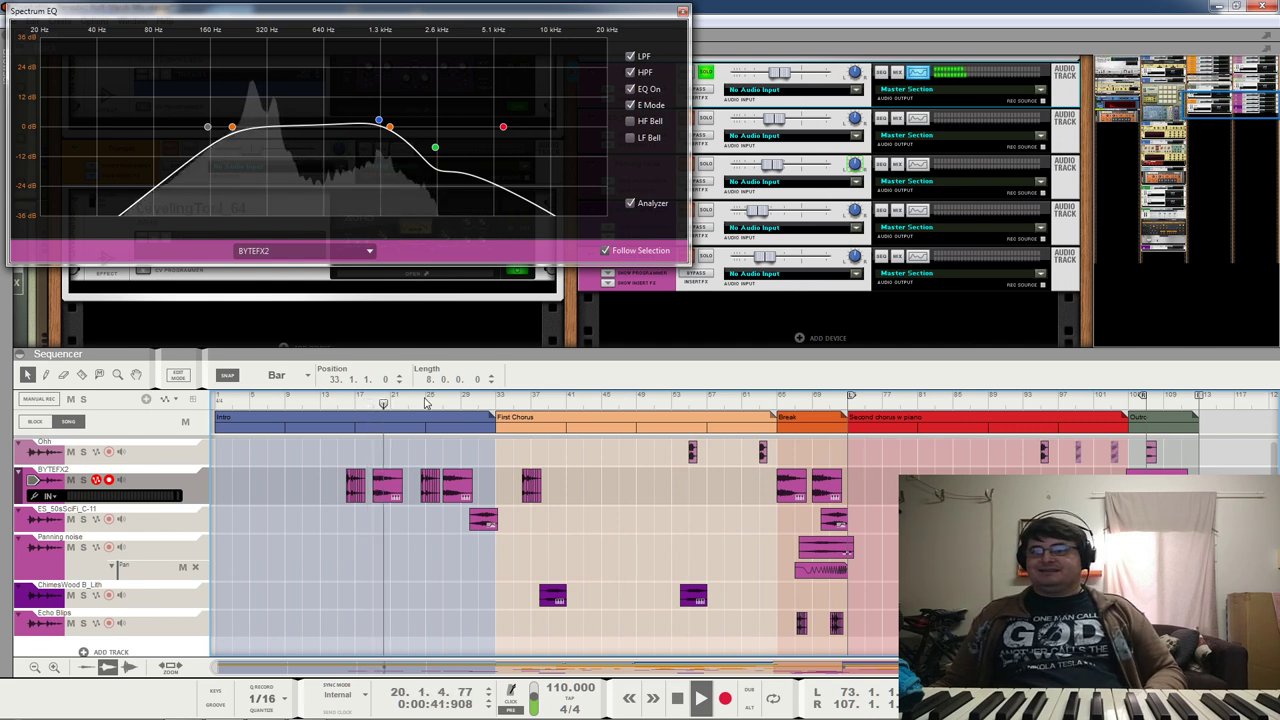
{"action": "key", "text": "space"}
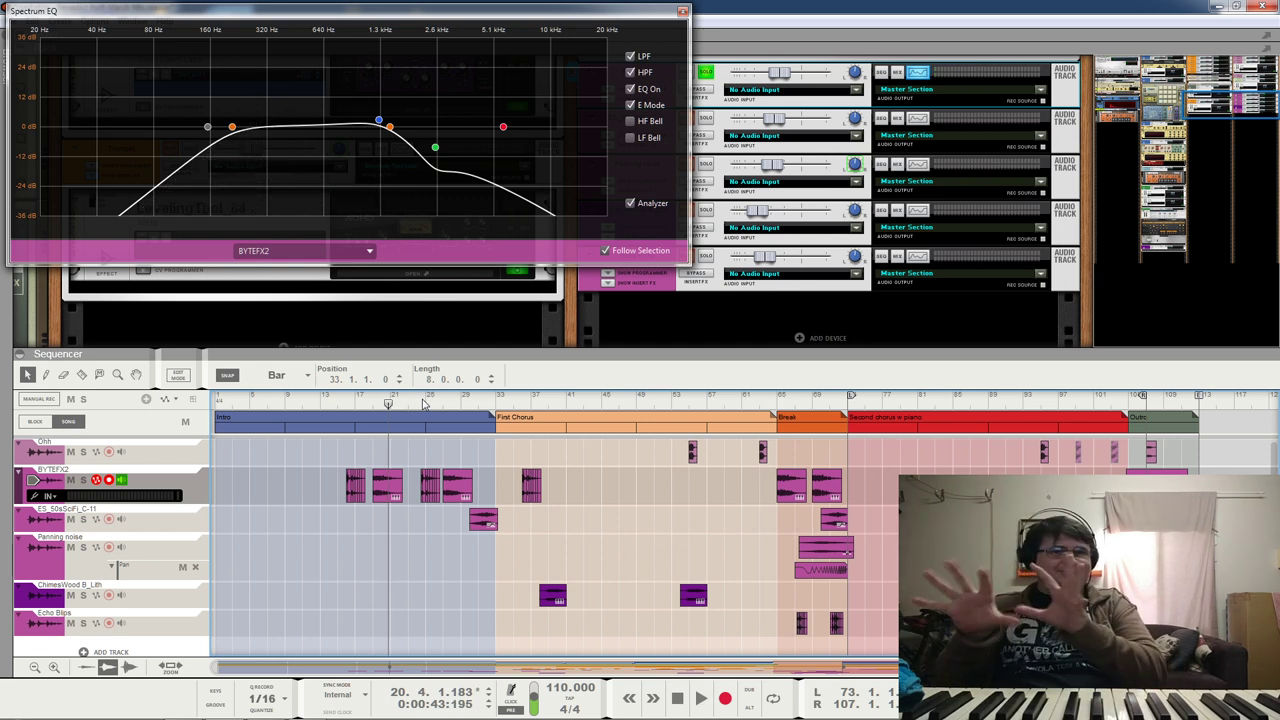
{"action": "left_click", "coordinate": [345, 405]}
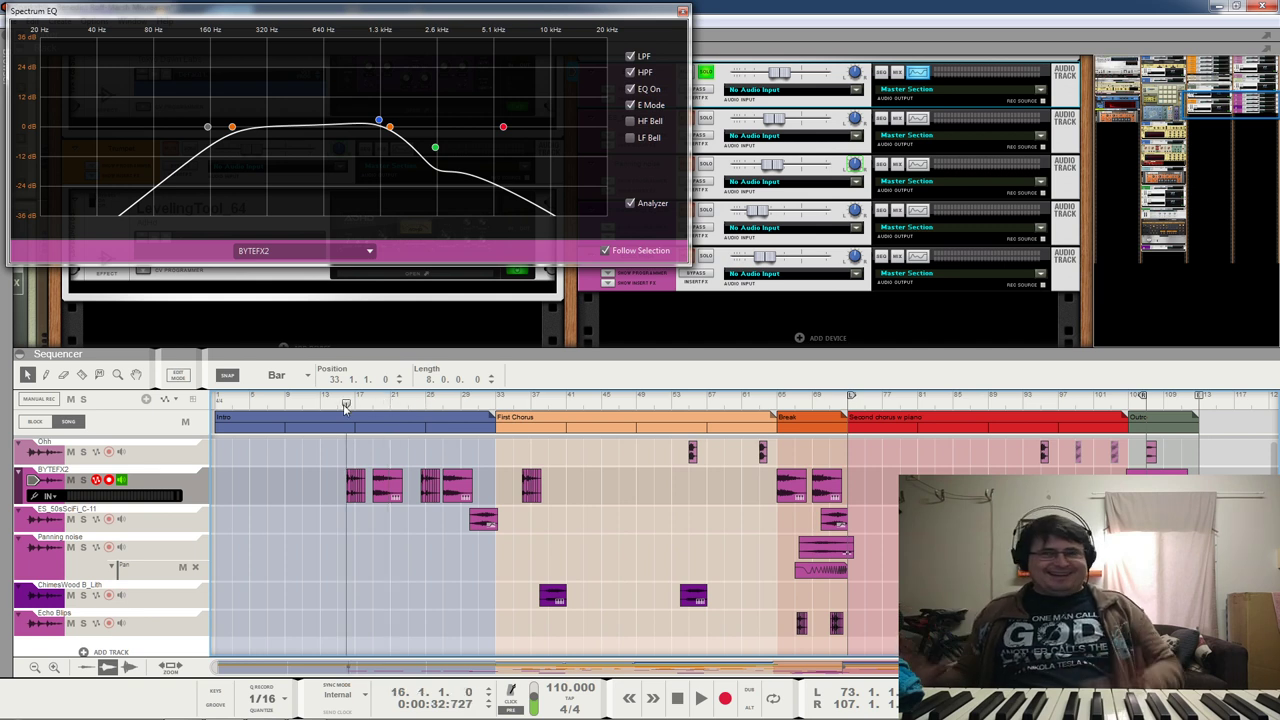
{"action": "key", "text": "space"}
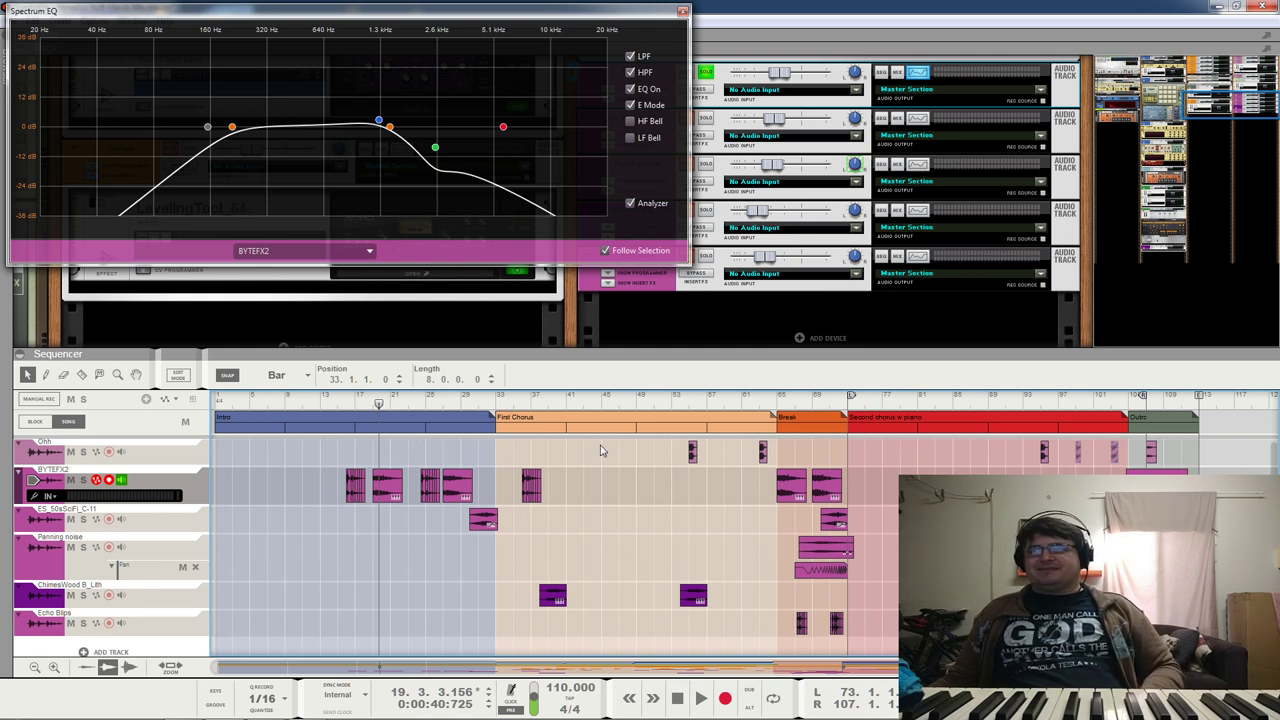
Step: Audition the soloed BYTEFX2 effect at the start of the Break section and again from bar 17 in the intro
{"action": "left_click", "coordinate": [781, 398]}
{"action": "key", "text": "space"}
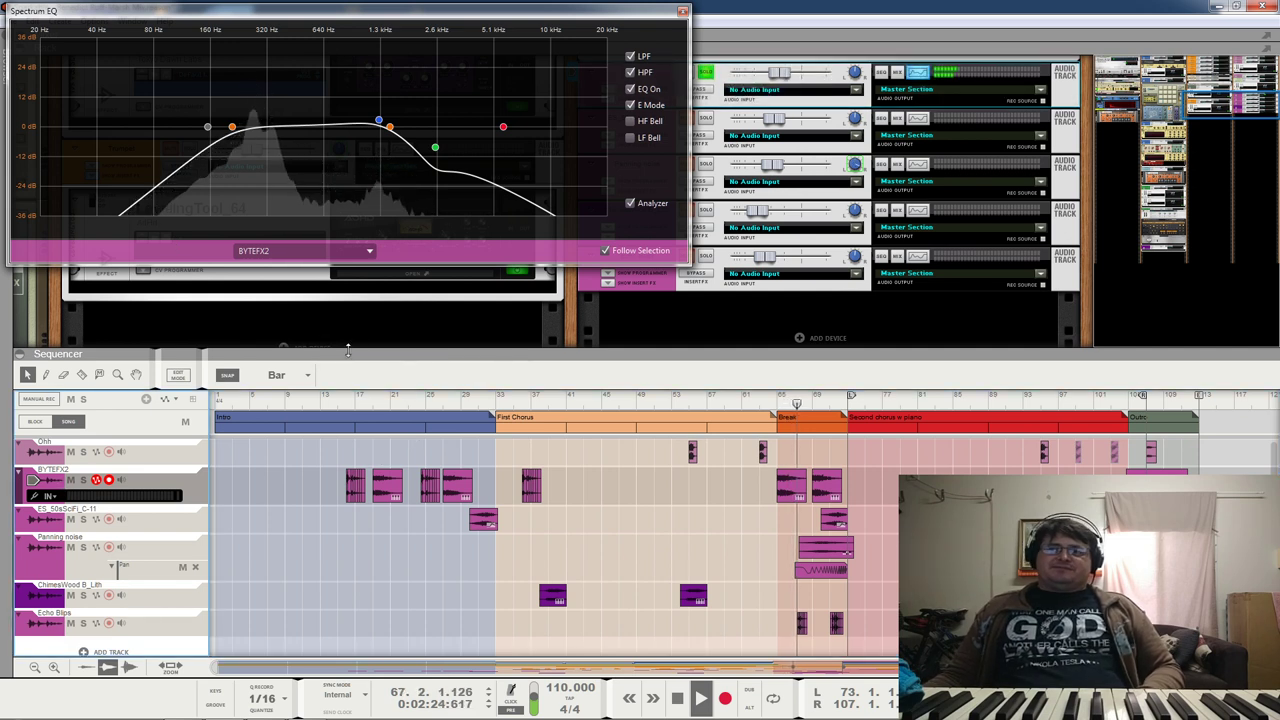
{"action": "key", "text": "space"}
{"action": "left_click", "coordinate": [368, 403]}
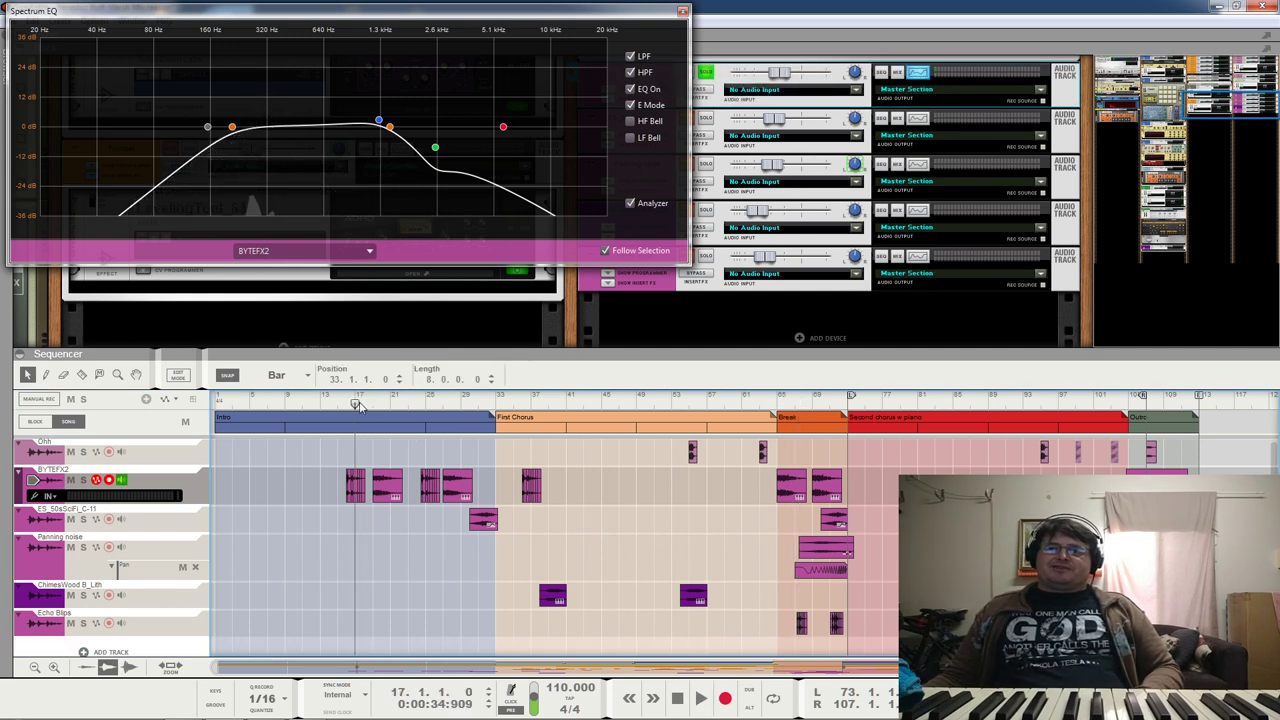
{"action": "key", "text": "space"}
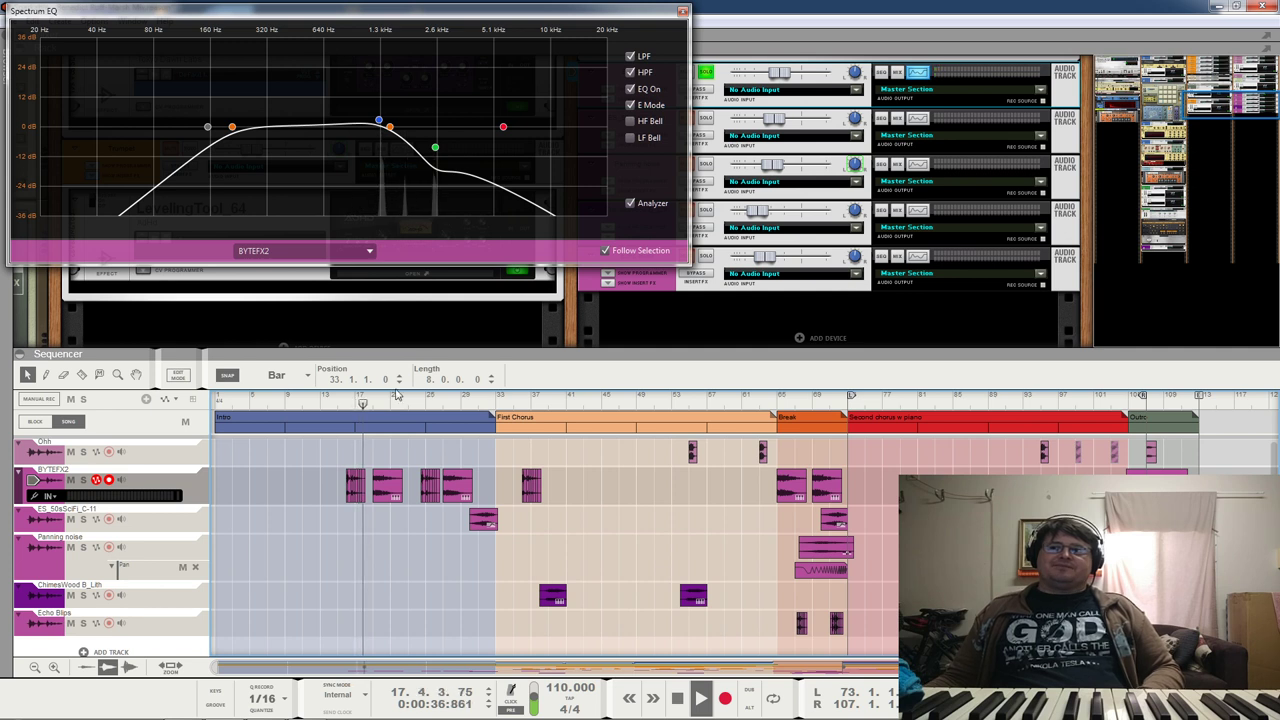
Step: Compare BYTEFX2 from bar 16 with its EQ, high-pass and low-pass filters switched off, and switch all three back on
{"action": "left_click", "coordinate": [435, 147]}
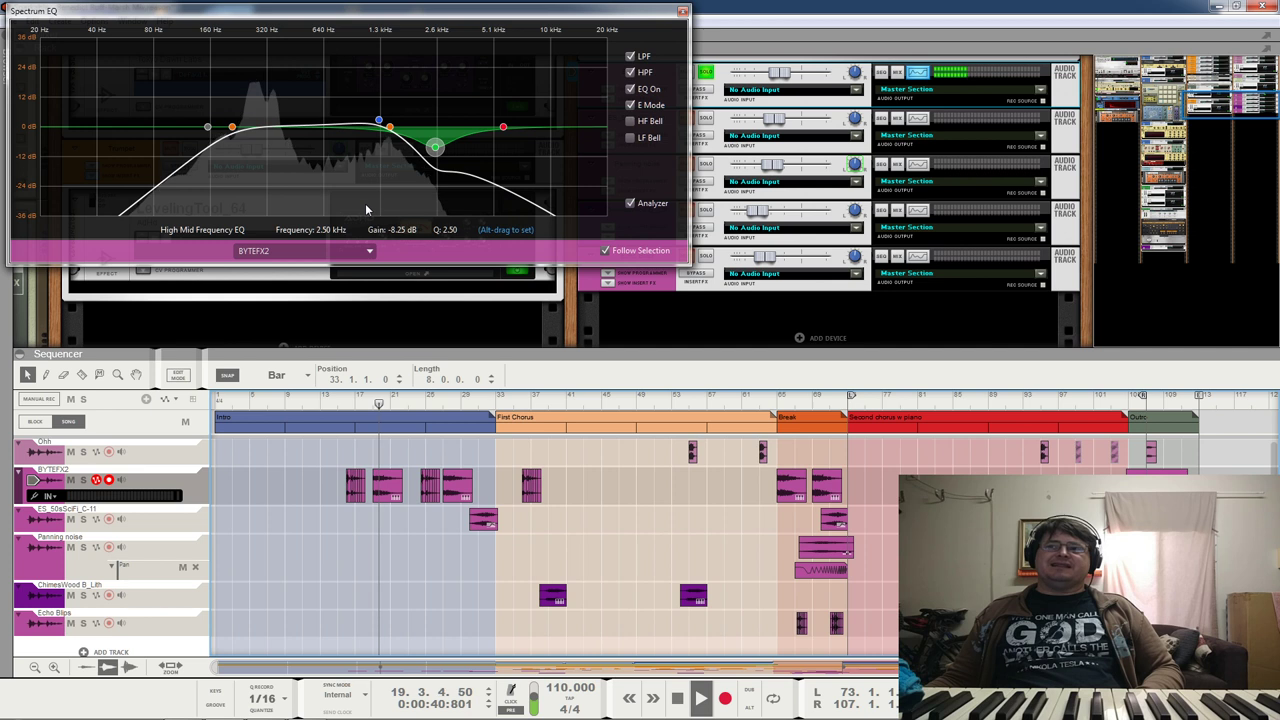
{"action": "left_click", "coordinate": [630, 89]}
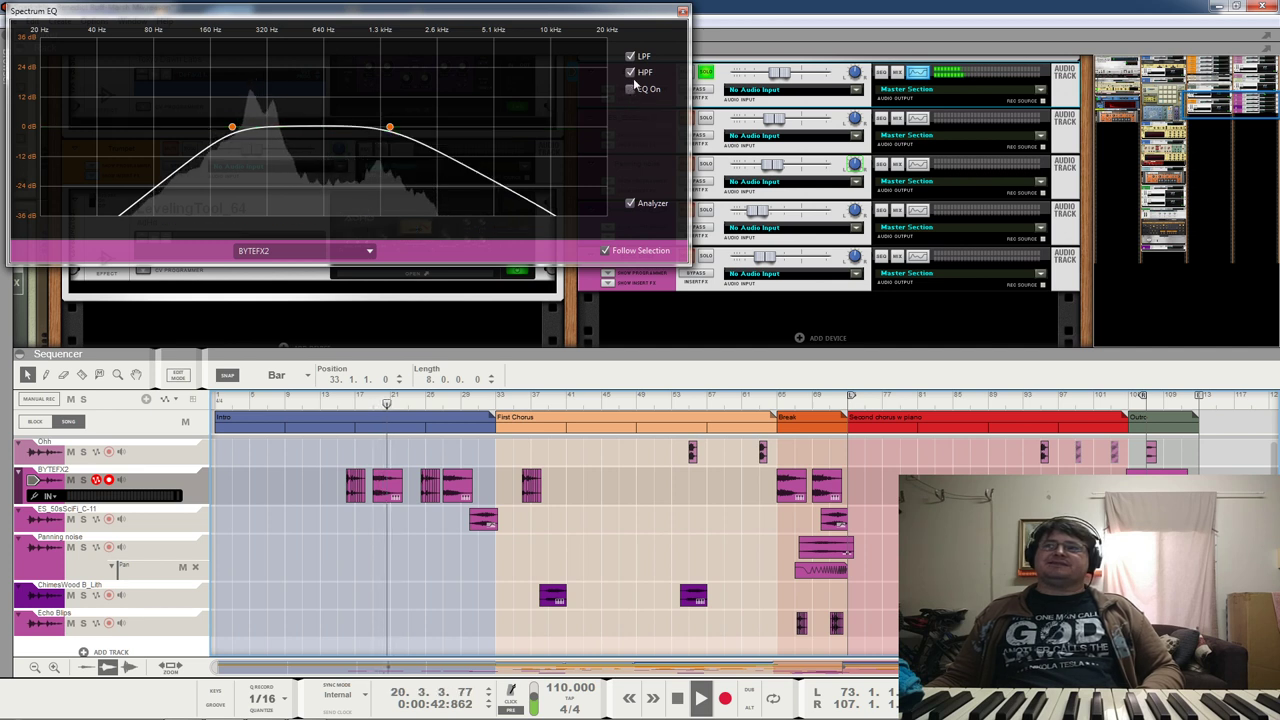
{"action": "left_click", "coordinate": [630, 72]}
{"action": "left_click", "coordinate": [630, 56]}
{"action": "left_click", "coordinate": [346, 402]}
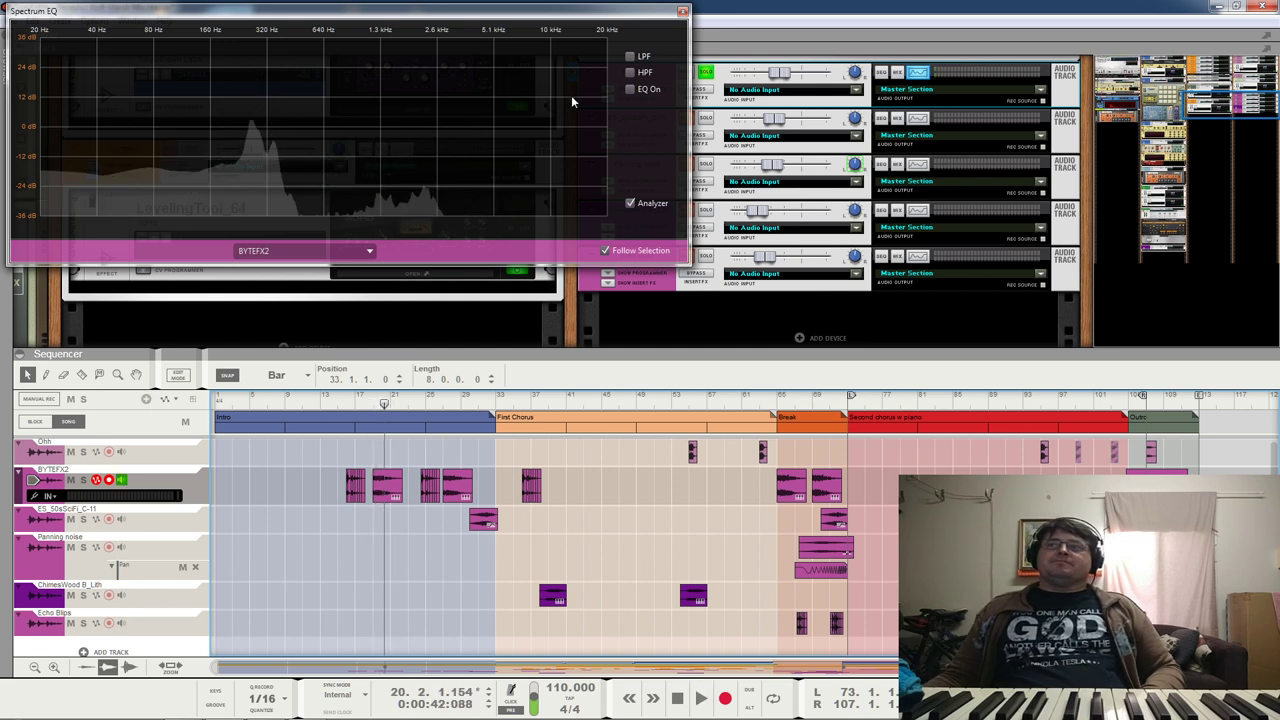
{"action": "left_click", "coordinate": [631, 72]}
{"action": "left_click", "coordinate": [630, 89]}
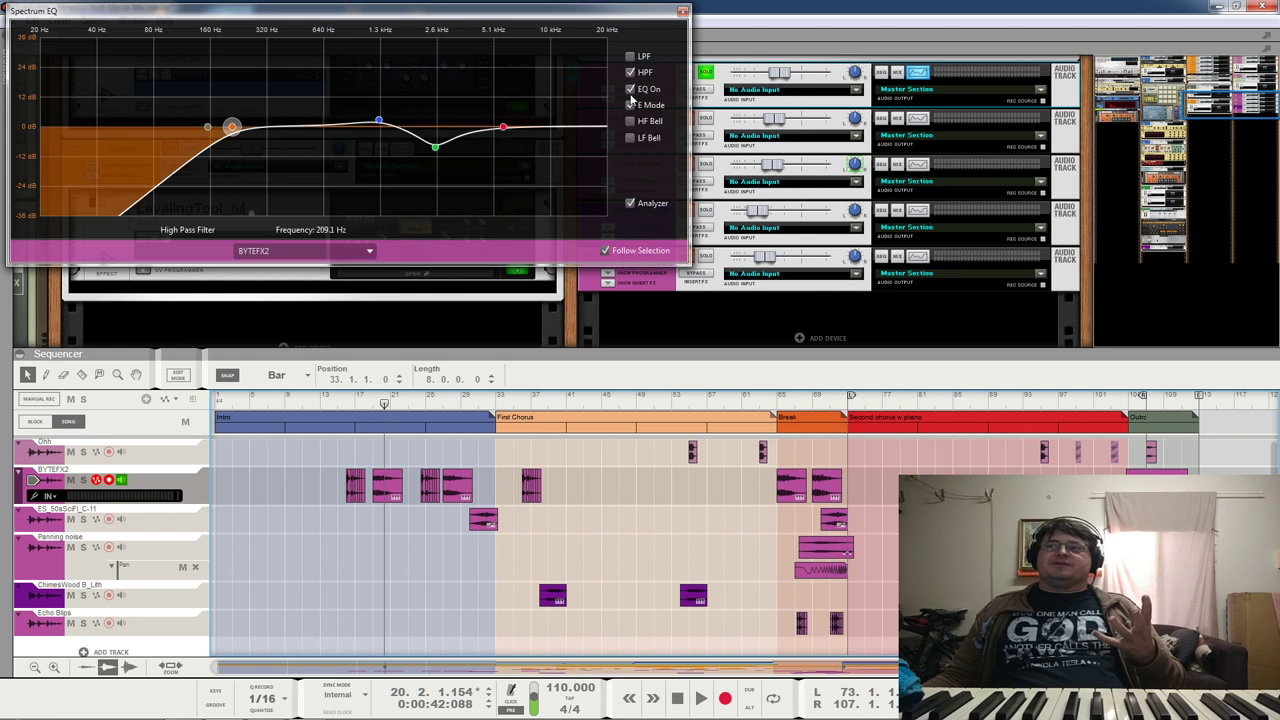
{"action": "left_click", "coordinate": [630, 57]}
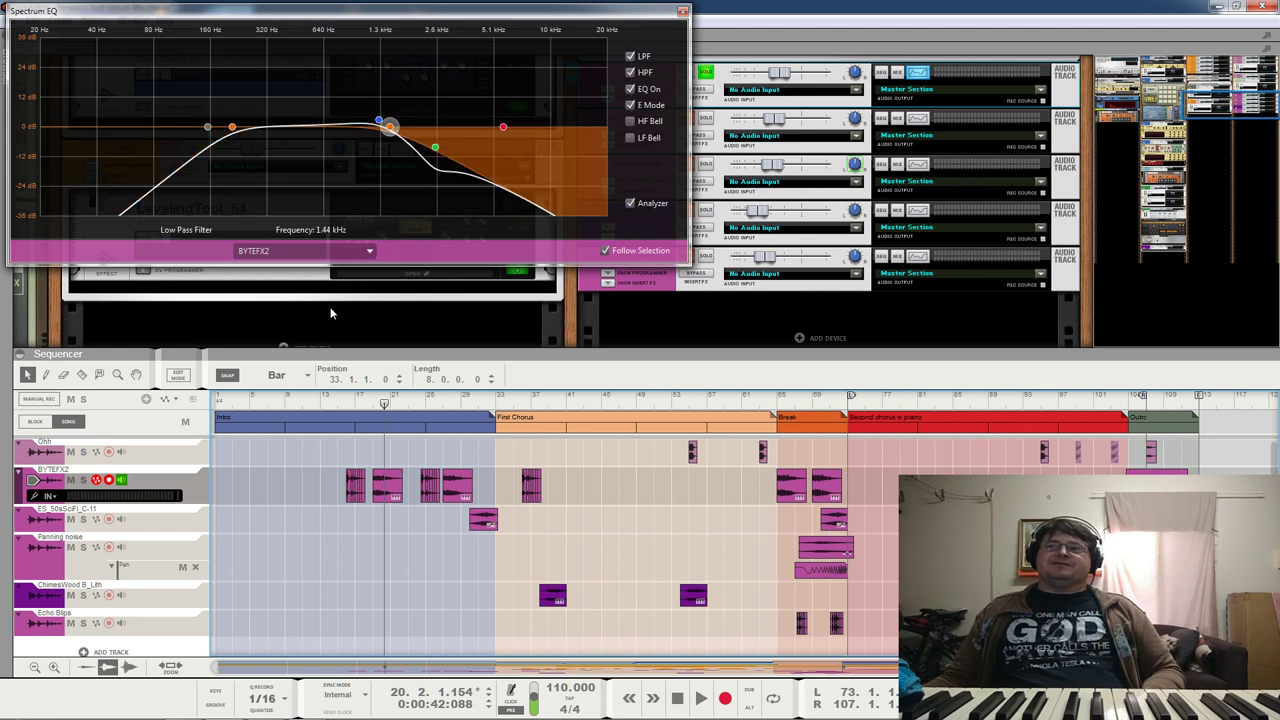
Step: Unsolo BYTEFX2 and play from bar 15 to hear the effect within the full mix
{"action": "left_click", "coordinate": [338, 405]}
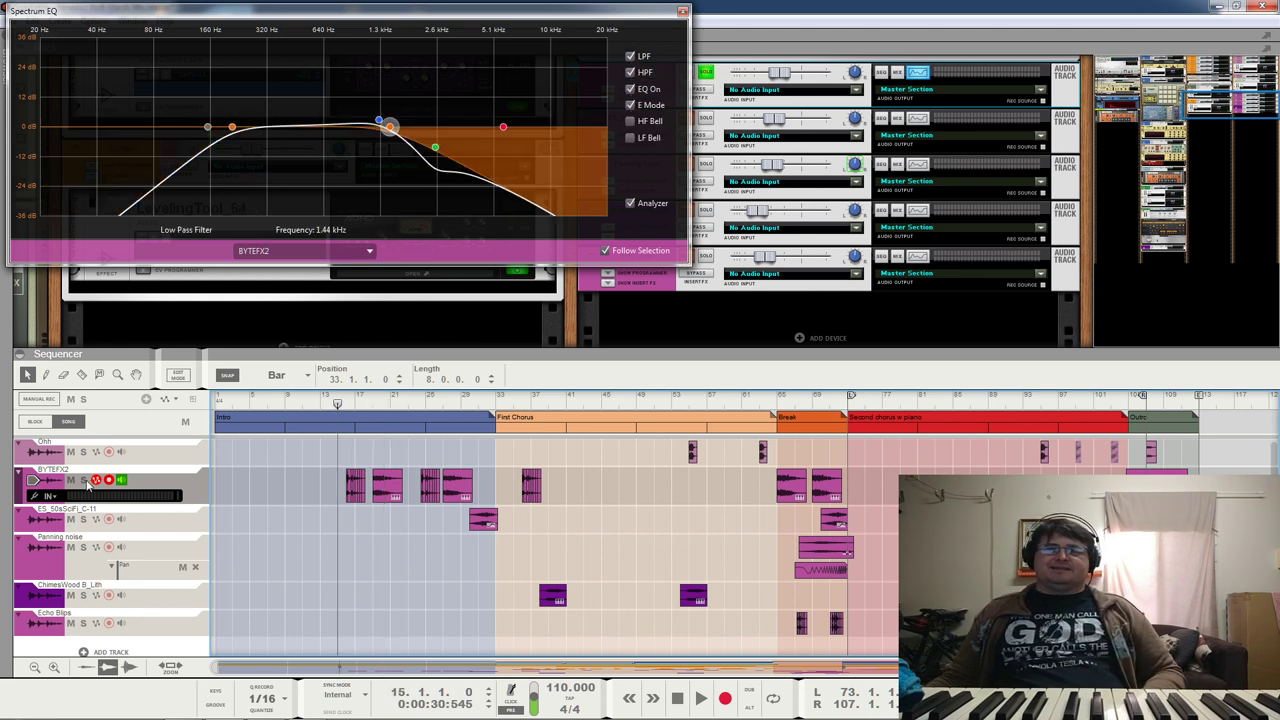
{"action": "left_click", "coordinate": [706, 72]}
{"action": "key", "text": "space"}
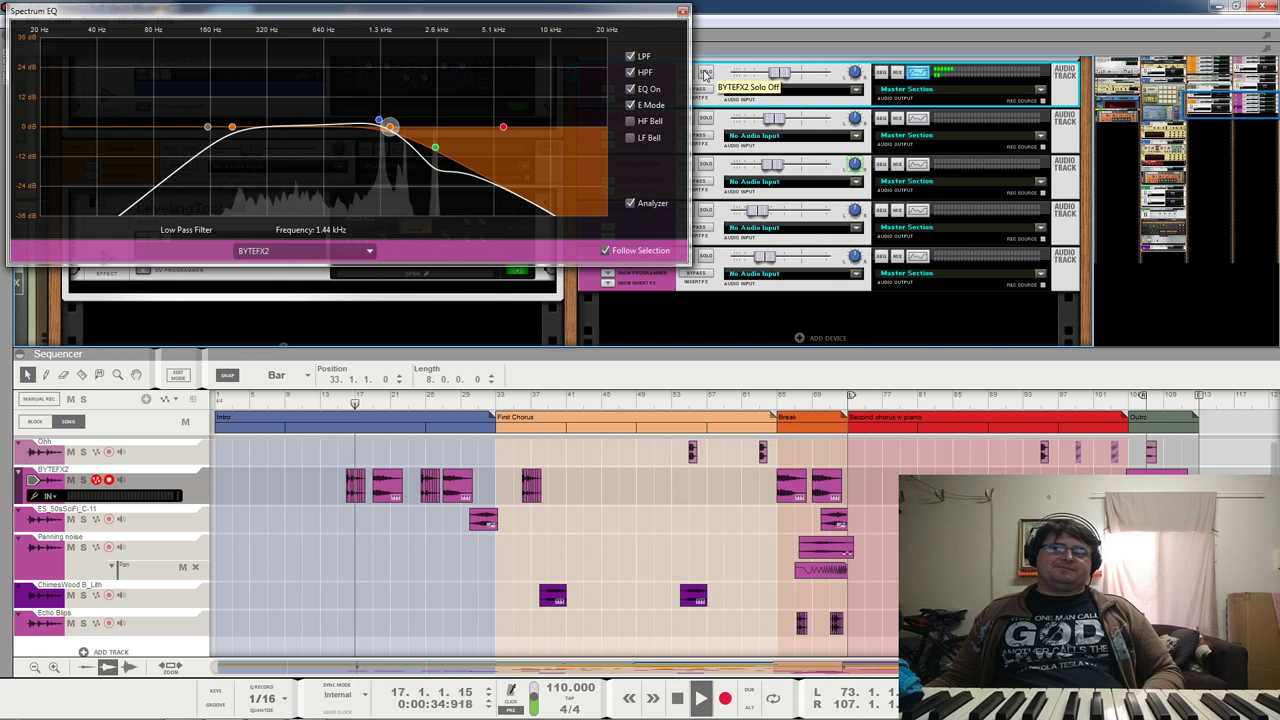
{"action": "key", "text": "space"}
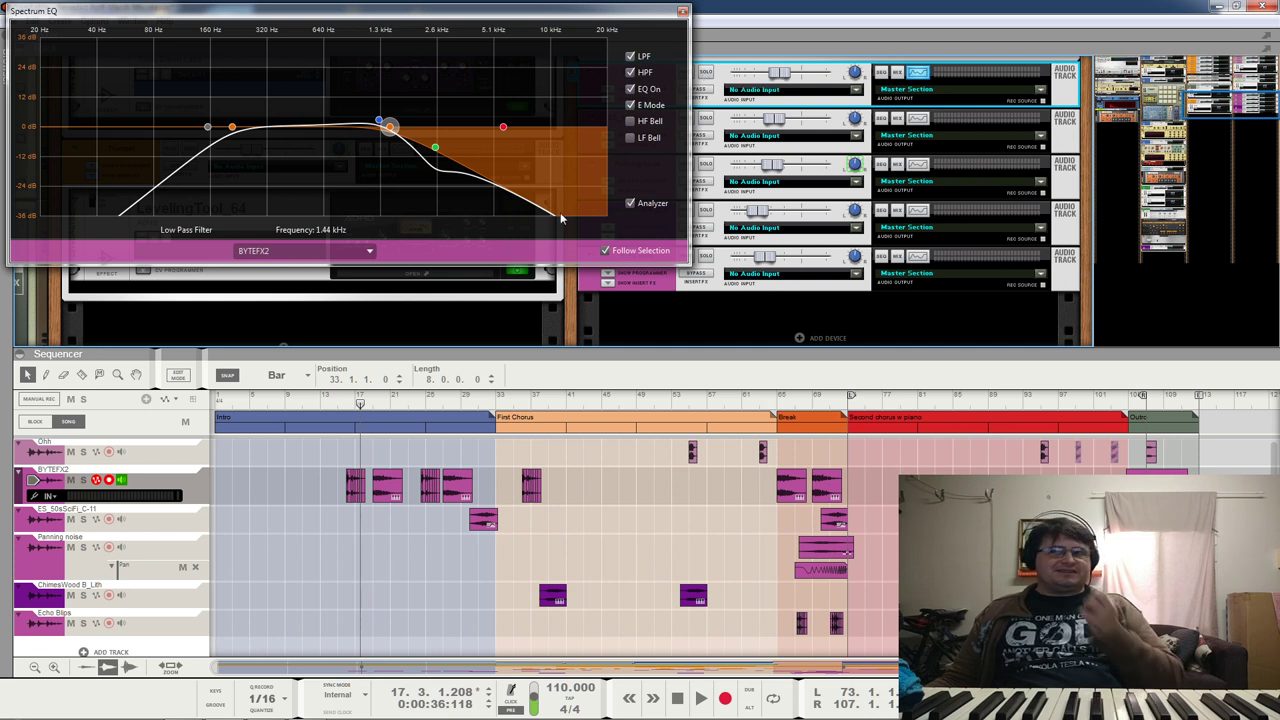
Step: Select the ES_50sSciFi_C-11 track, solo its channel and audition it from bar 30
{"action": "left_click", "coordinate": [35, 527]}
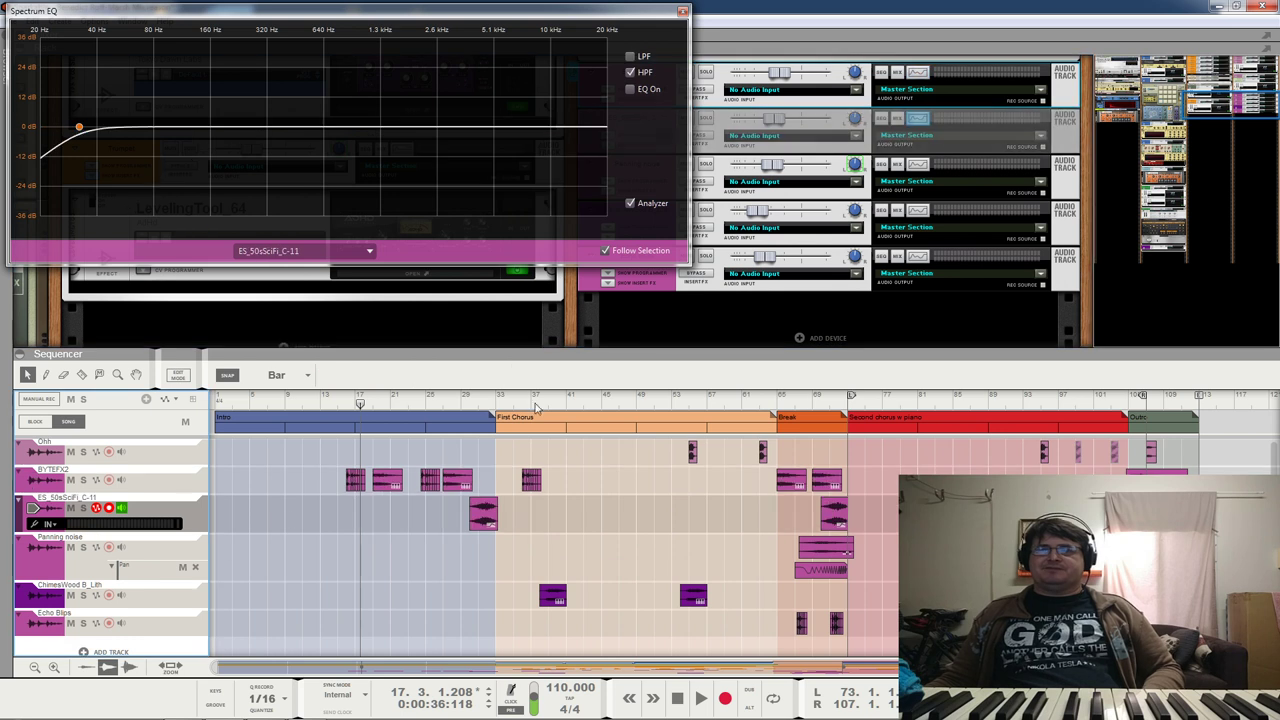
{"action": "left_click", "coordinate": [478, 404]}
{"action": "left_click_drag", "start_coordinate": [477, 407], "coordinate": [470, 409]}
{"action": "left_click", "coordinate": [707, 120]}
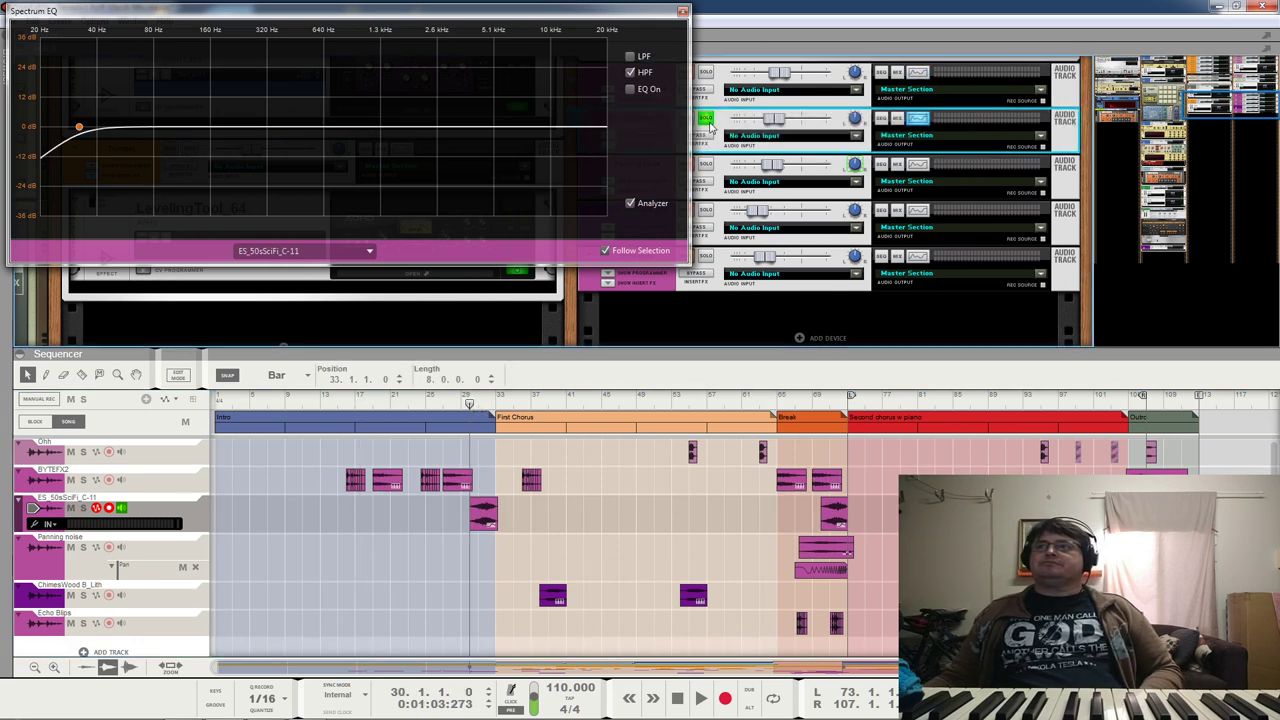
{"action": "key", "text": "space"}
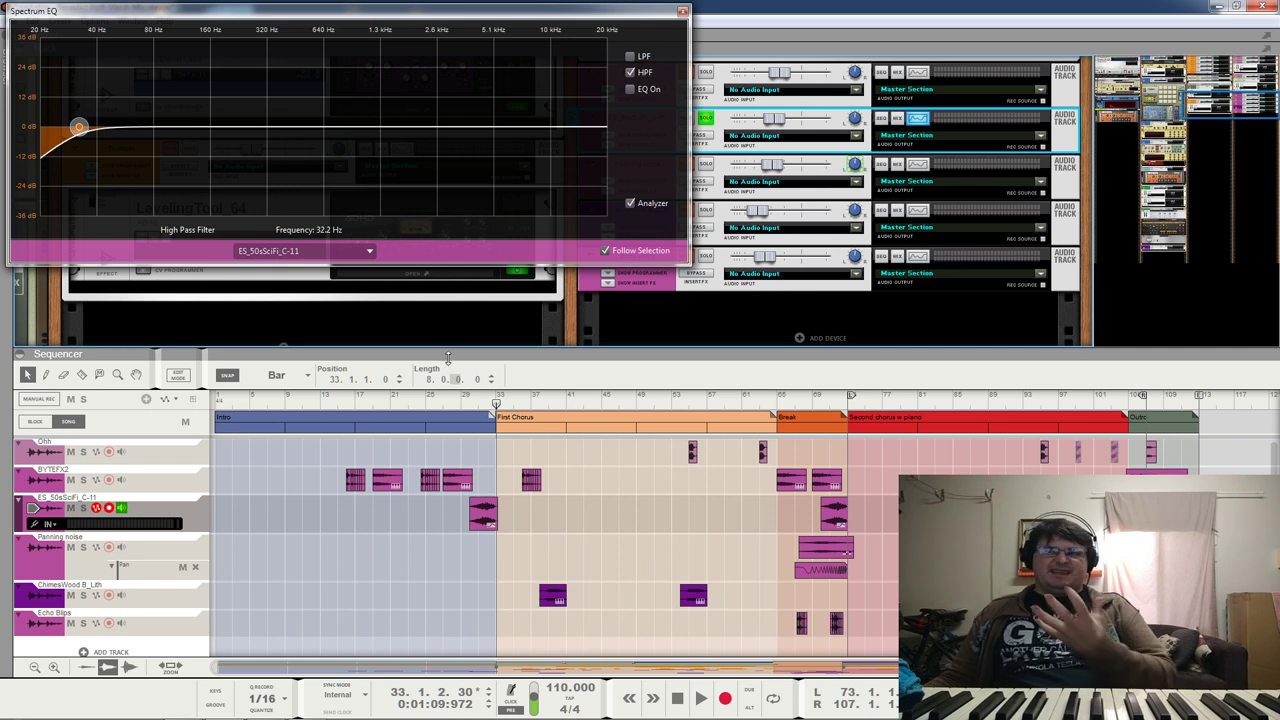
Step: Unsolo ES_50sSciFi_C-11 and replay bar 30 onward with the full mix
{"action": "left_click", "coordinate": [471, 405]}
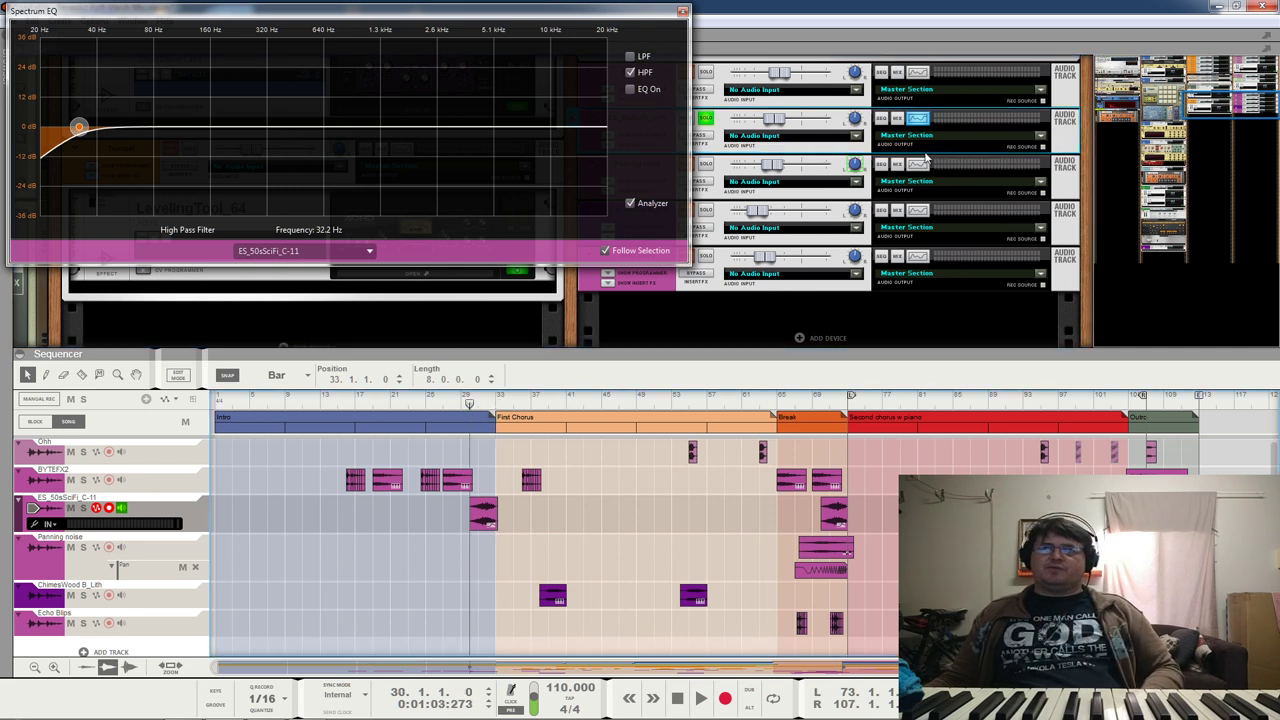
{"action": "left_click", "coordinate": [703, 120]}
{"action": "key", "text": "space"}
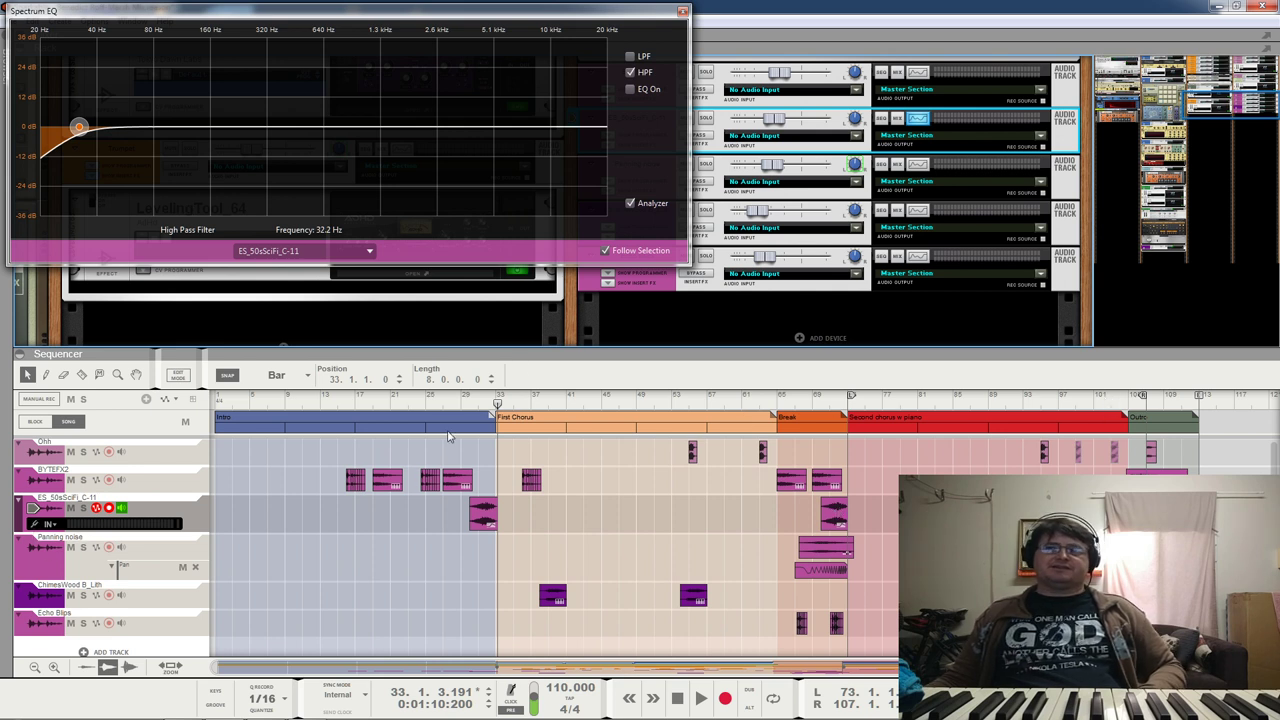
Step: Select the Panning noise track, solo its channel and audition it in the Break section
{"action": "left_click", "coordinate": [57, 558]}
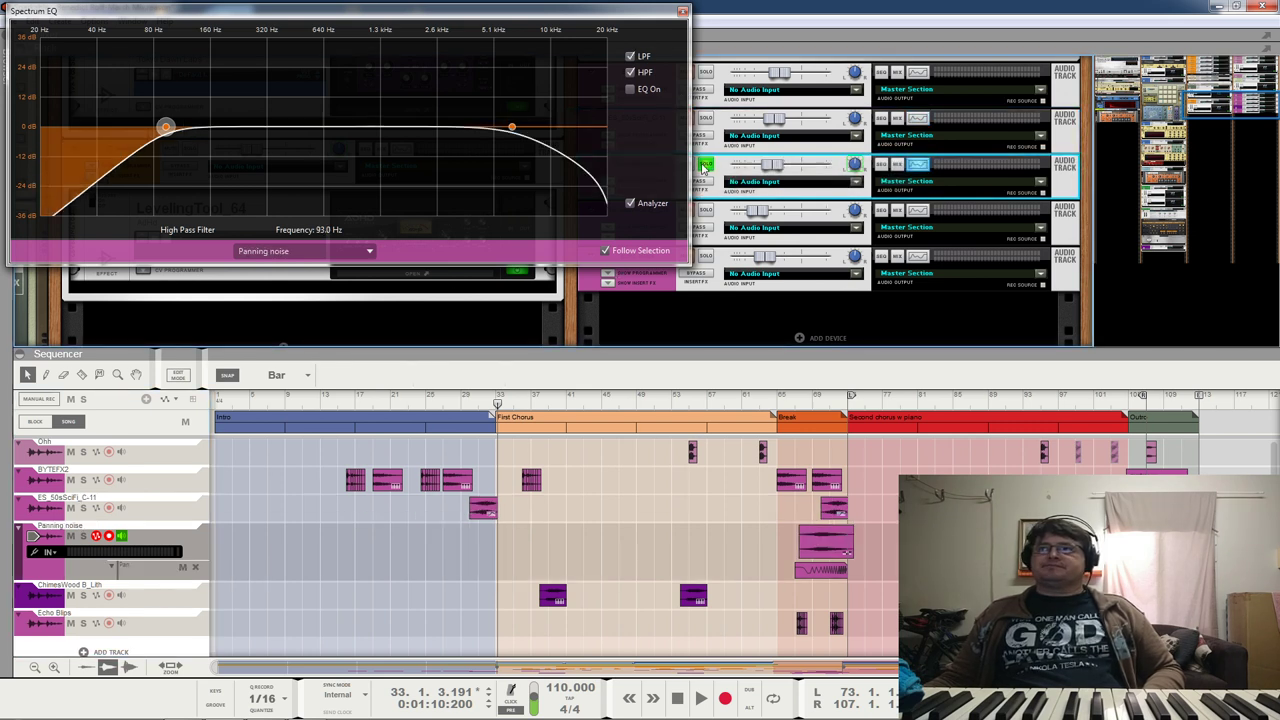
{"action": "scroll", "coordinate": [548, 449], "scroll_direction": "down", "scroll_amount": 1}
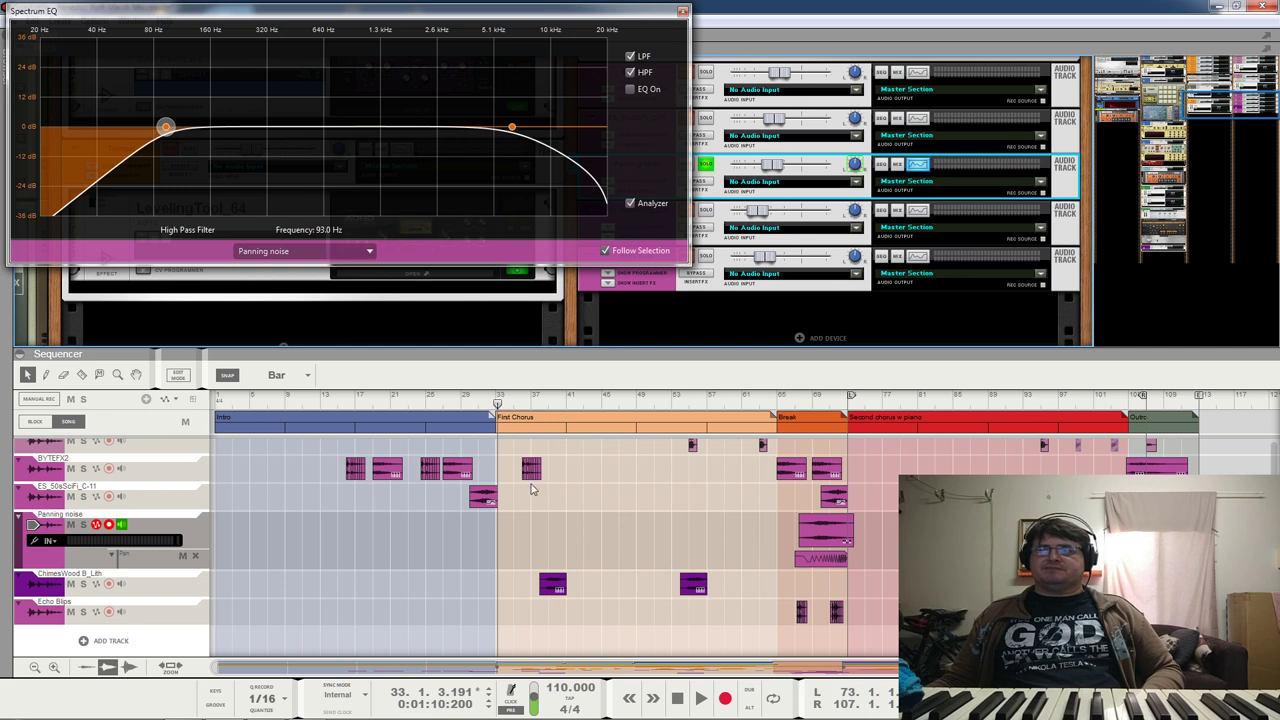
{"action": "left_click", "coordinate": [799, 401]}
{"action": "key", "text": "space"}
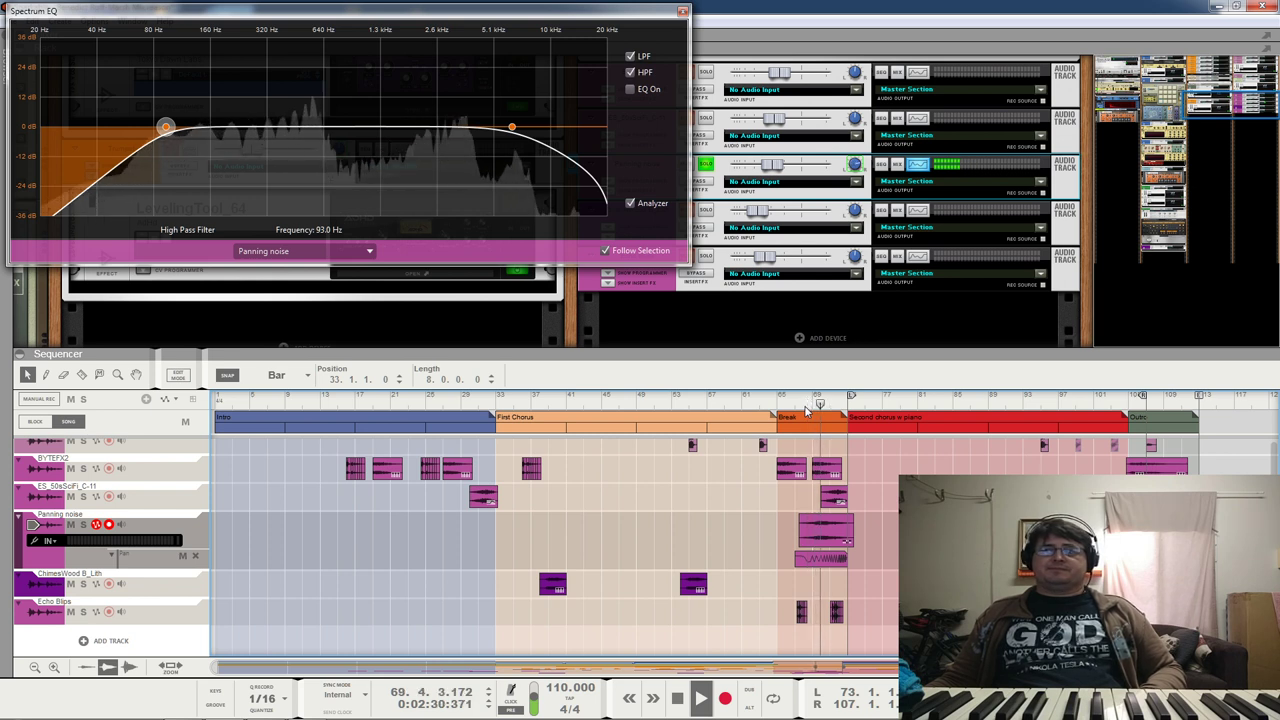
Step: Compare Panning noise with its high-pass and low-pass filters off, replaying the Break section, and re-enable both filters
{"action": "left_click", "coordinate": [630, 72]}
{"action": "left_click", "coordinate": [631, 57]}
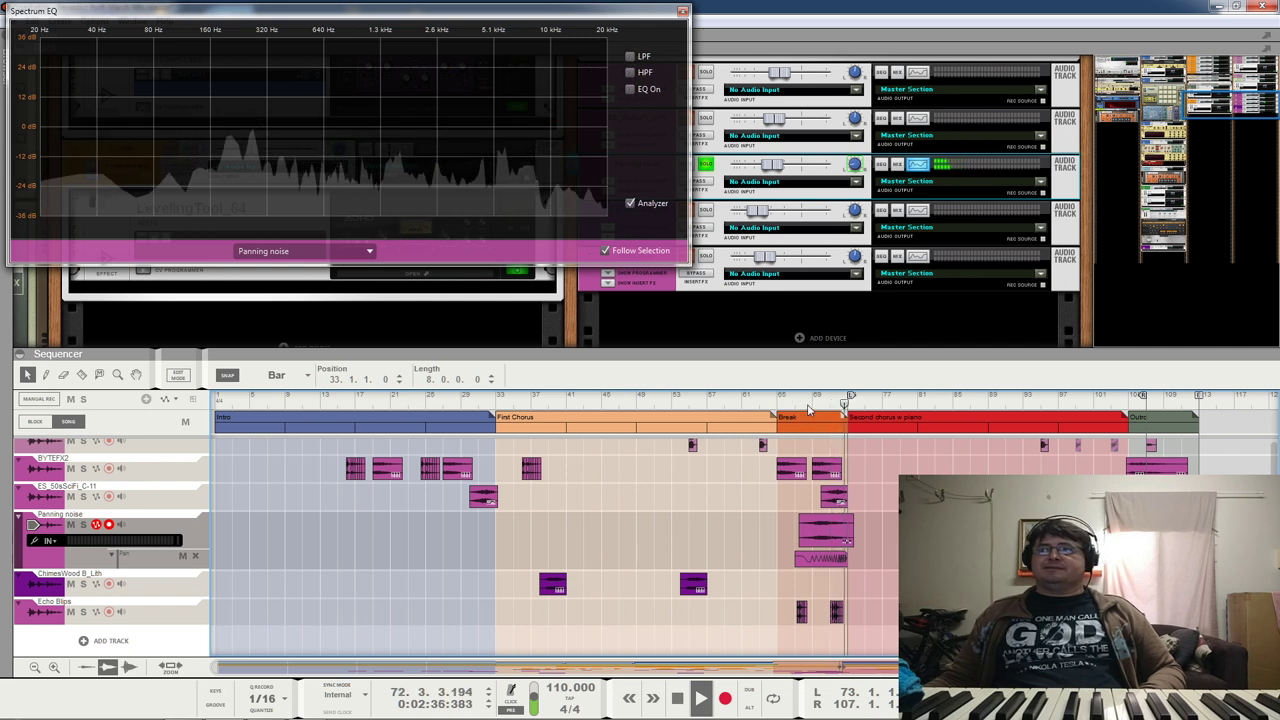
{"action": "left_click", "coordinate": [812, 405]}
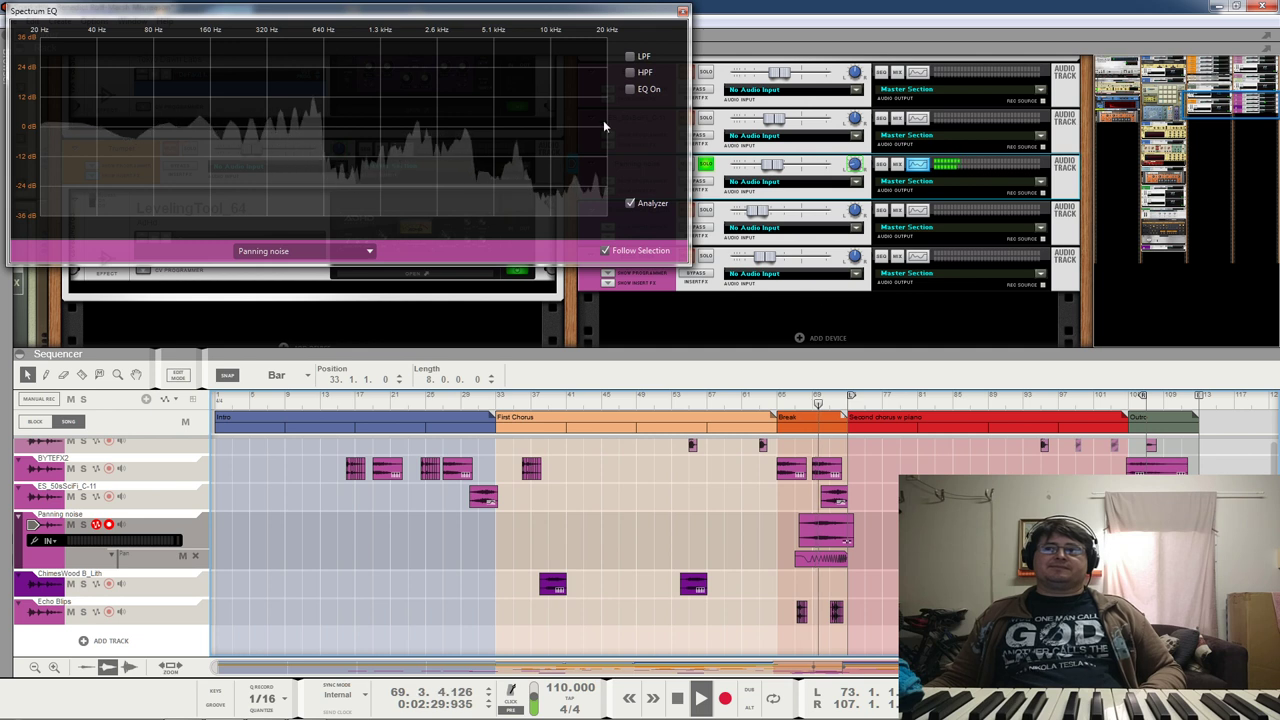
{"action": "left_click", "coordinate": [630, 72]}
{"action": "left_click", "coordinate": [631, 57]}
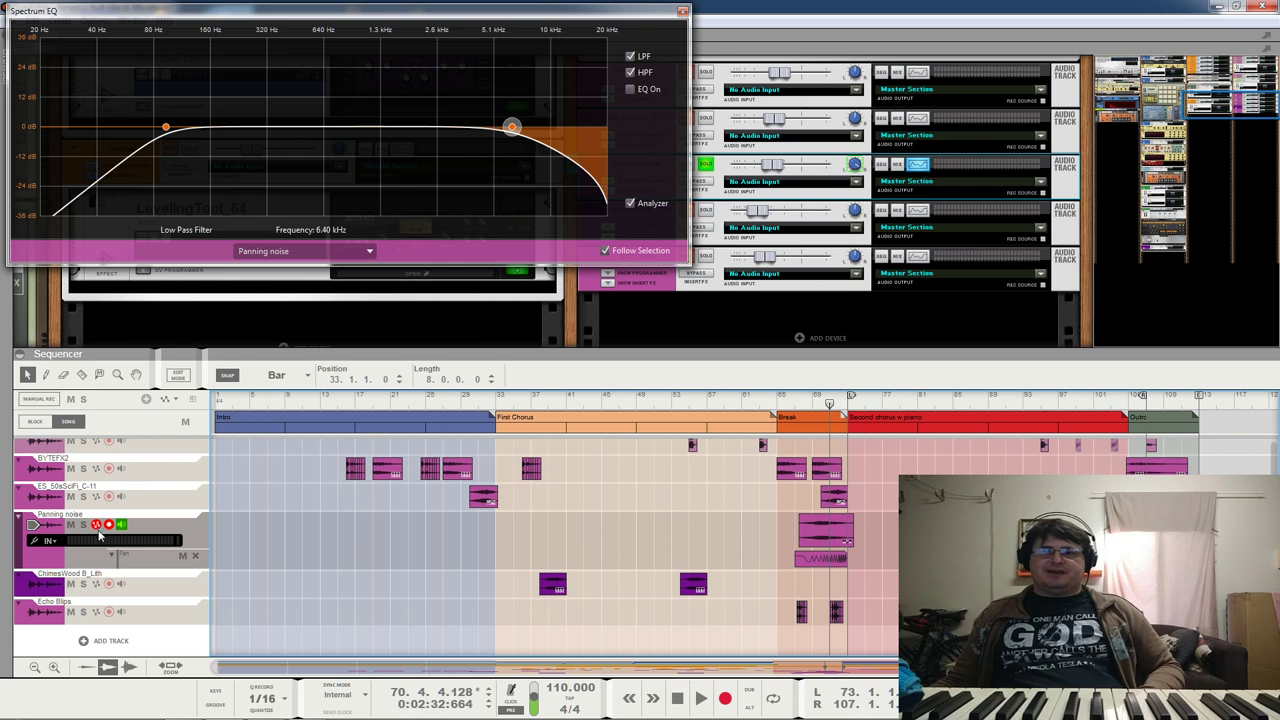
Step: Select and solo ChimesWood B_Lith, audition it from bar 38 in the first chorus, and replay it unsoloed in the mix
{"action": "left_click", "coordinate": [708, 215]}
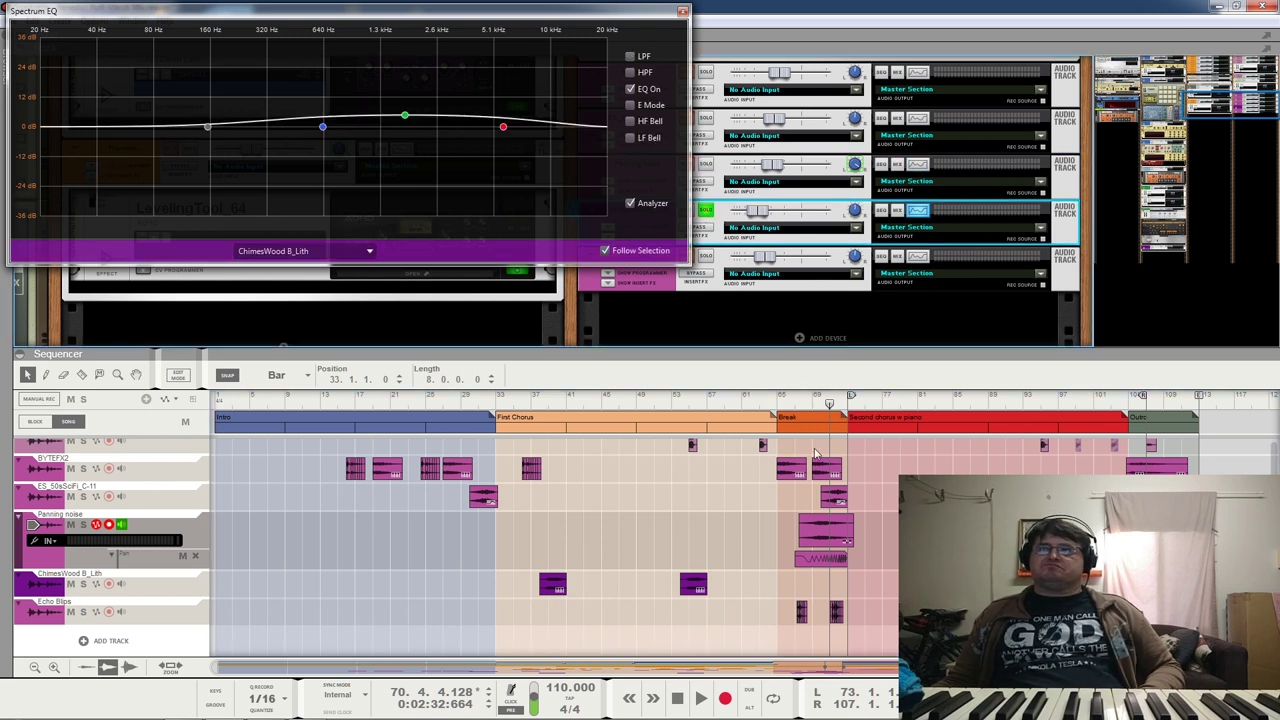
{"action": "left_click", "coordinate": [42, 590]}
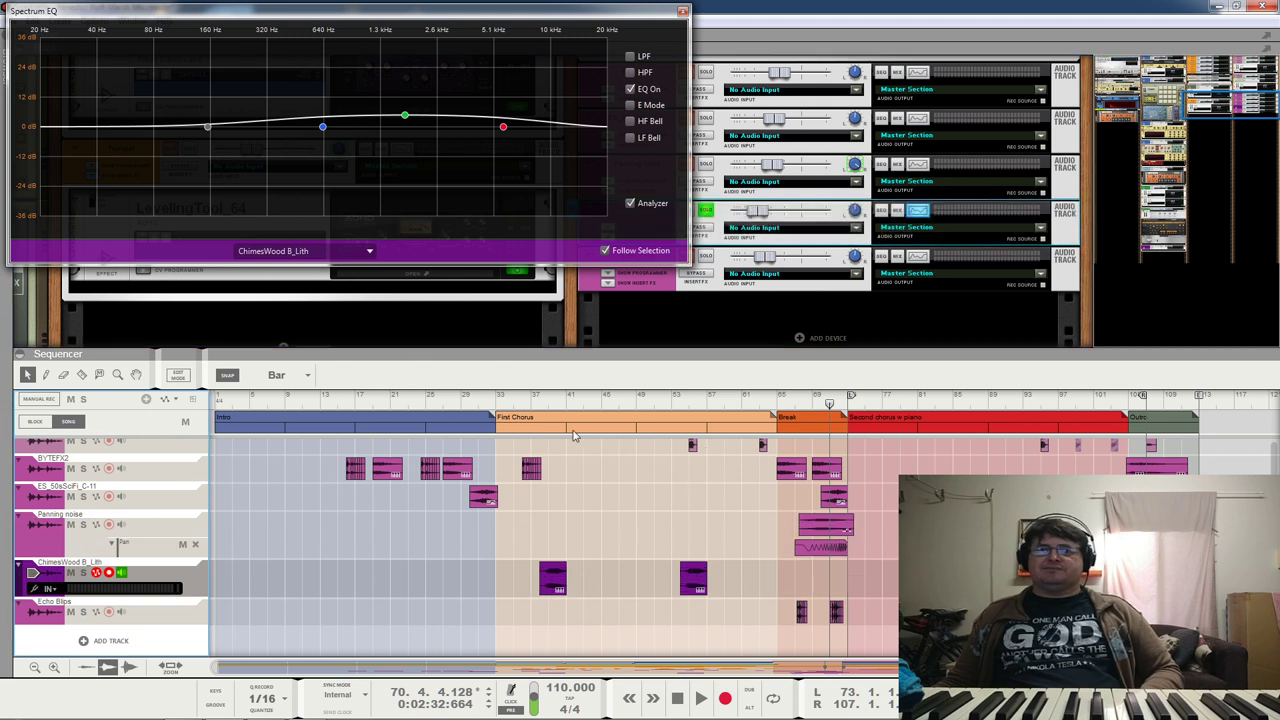
{"action": "left_click", "coordinate": [540, 401]}
{"action": "key", "text": "space"}
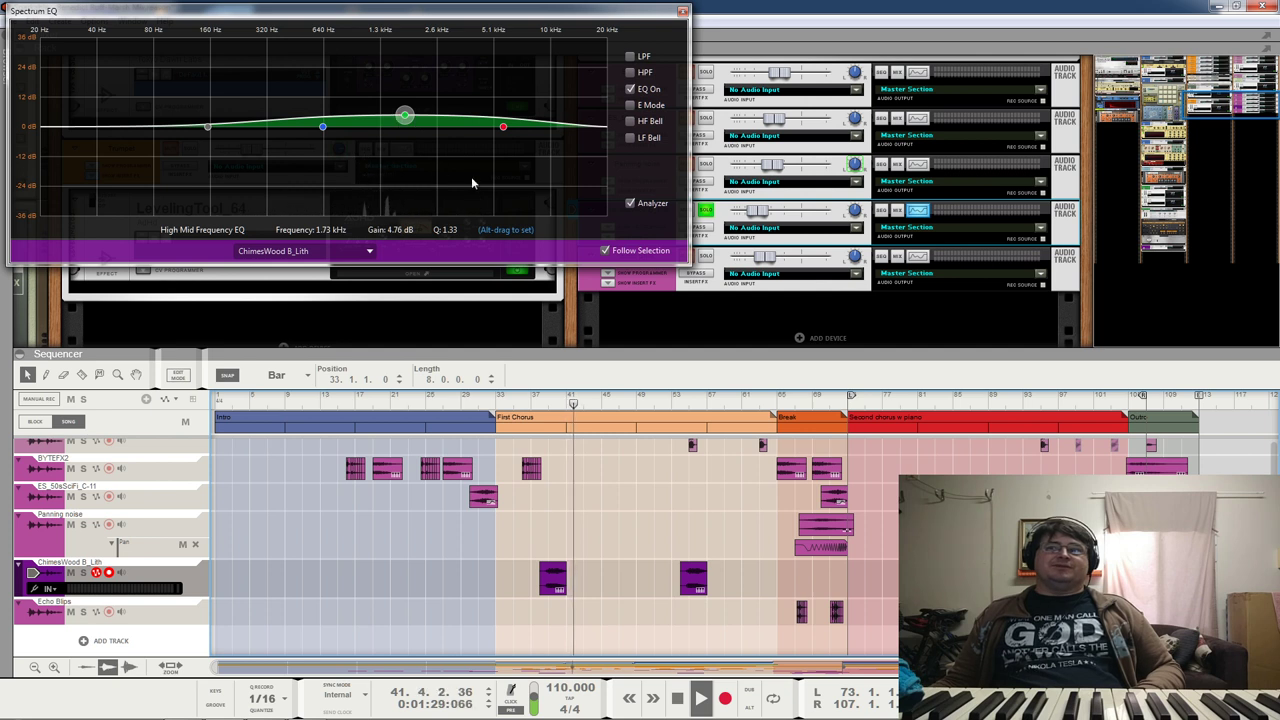
{"action": "left_click", "coordinate": [540, 402]}
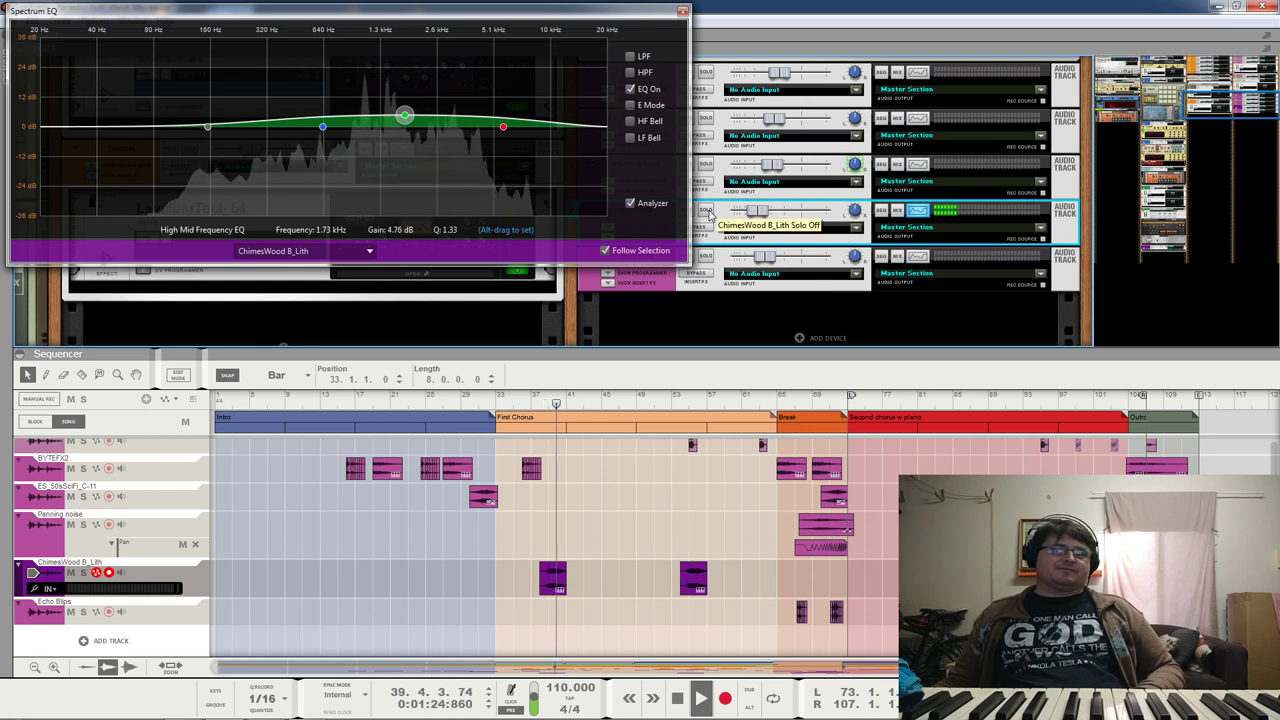
Step: Select the Echo Blips track and audition it from bar 67, first in the full mix and again soloed
{"action": "left_click", "coordinate": [165, 616]}
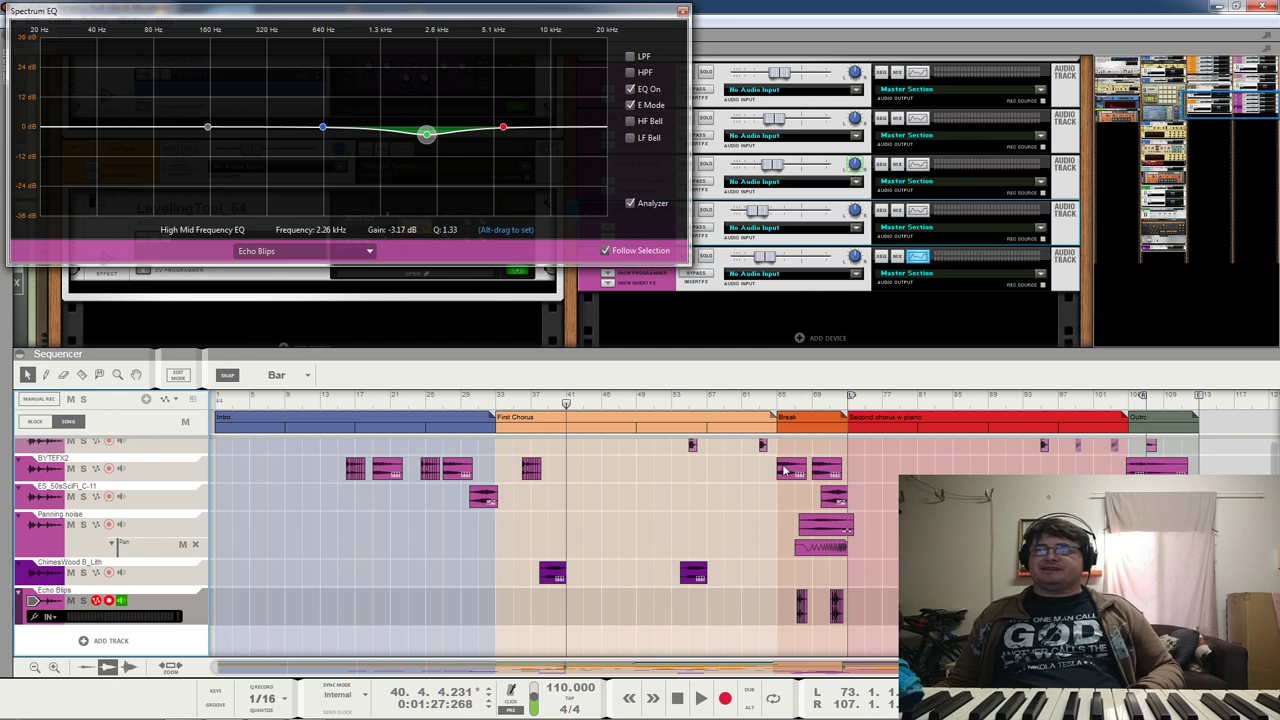
{"action": "left_click", "coordinate": [795, 407]}
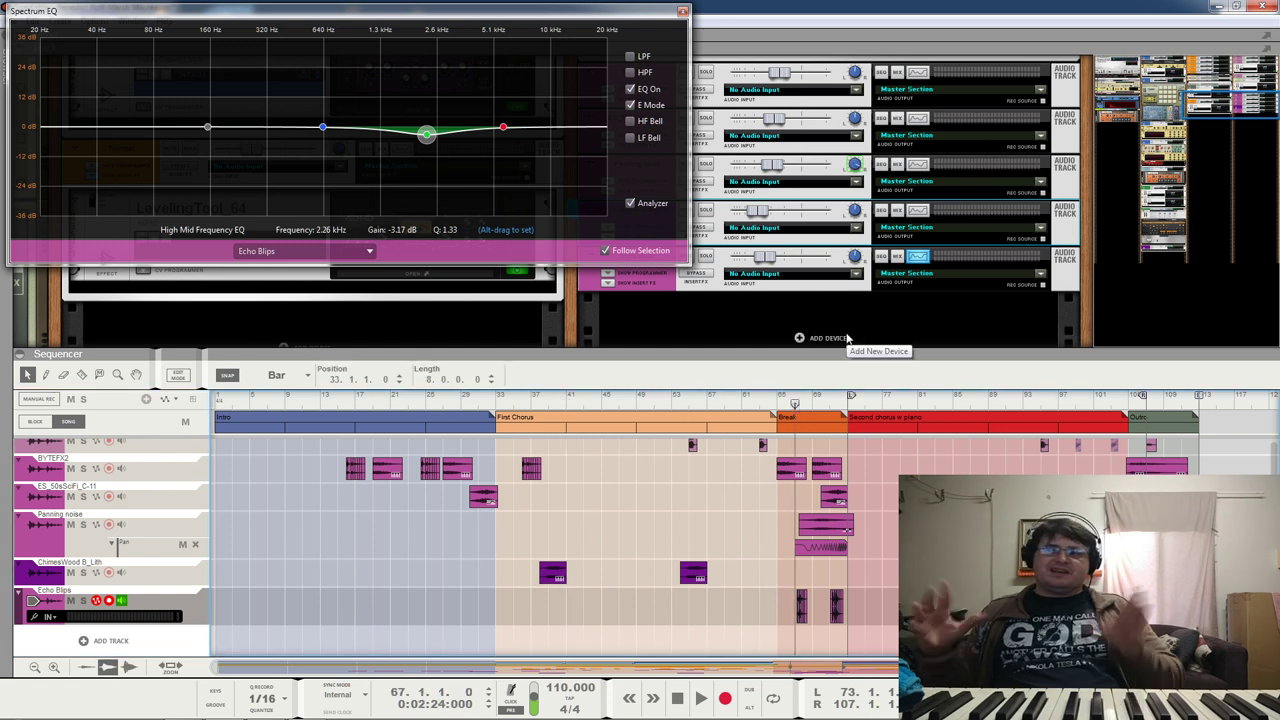
{"action": "key", "text": "space"}
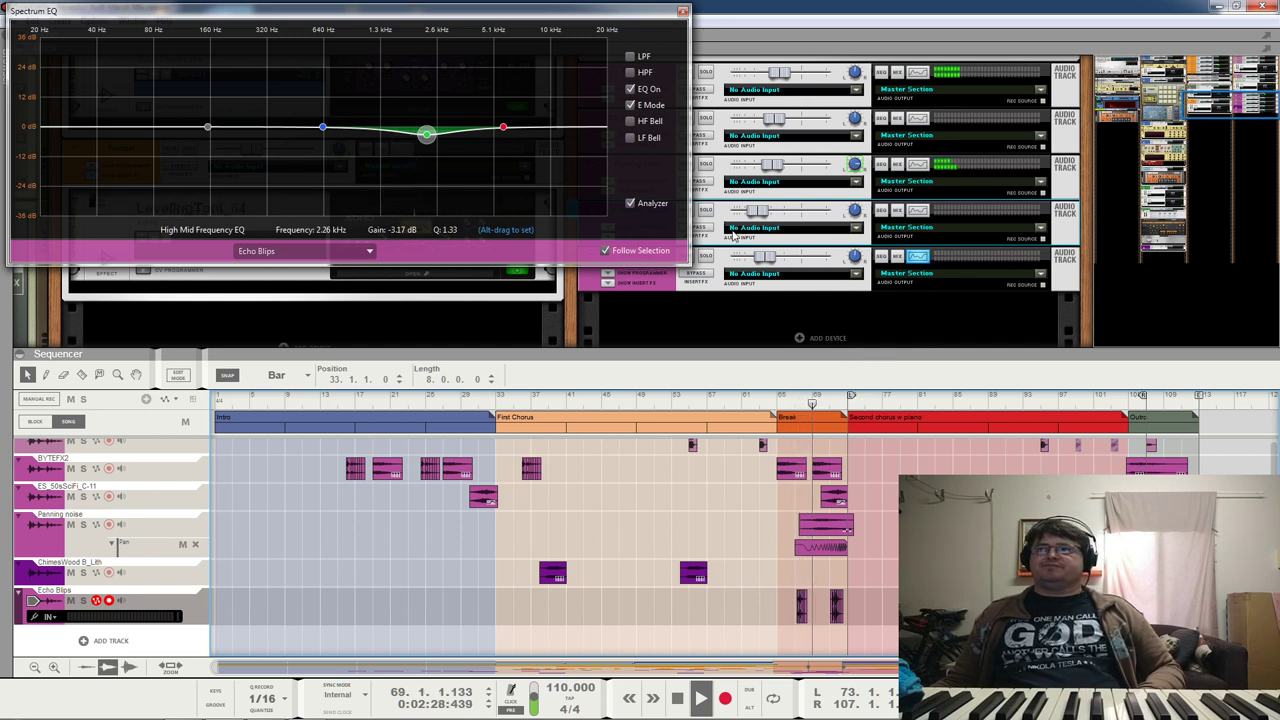
{"action": "left_click", "coordinate": [795, 403]}
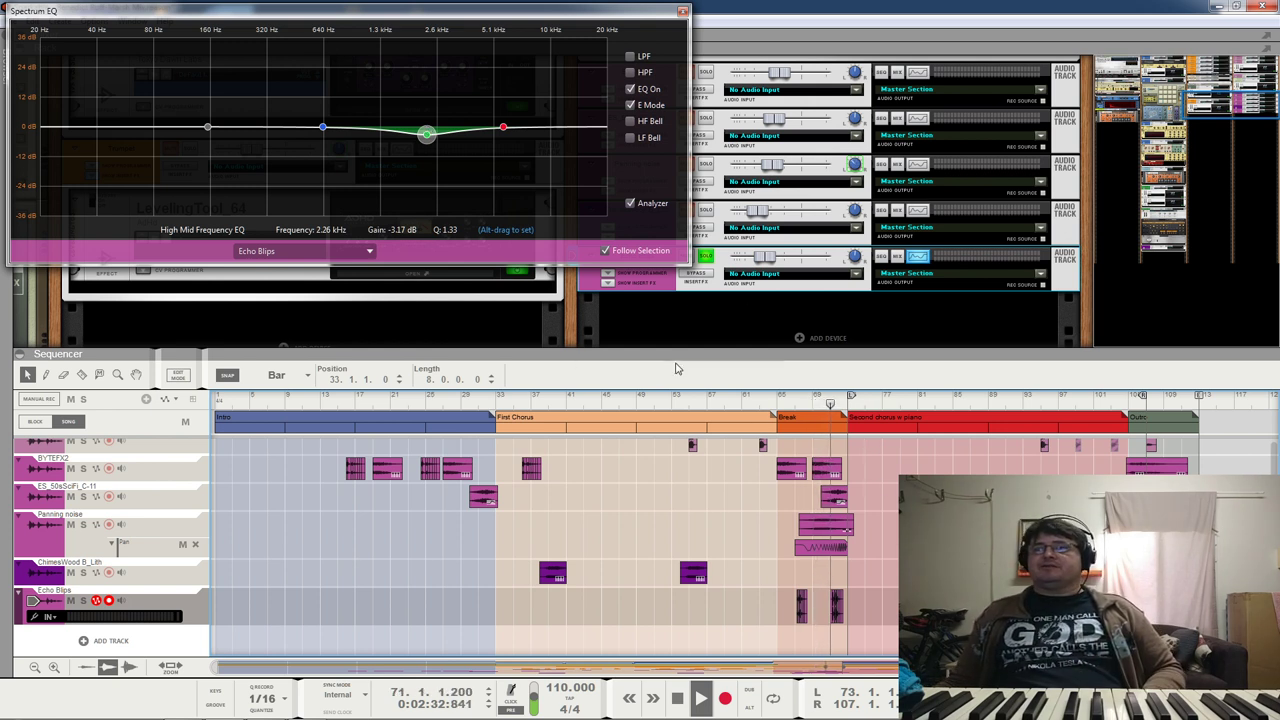
Step: Unsolo Echo Blips, replay it in the full mix from bar 71, and close the Spectrum EQ window
{"action": "left_click", "coordinate": [707, 257]}
{"action": "left_click", "coordinate": [829, 405]}
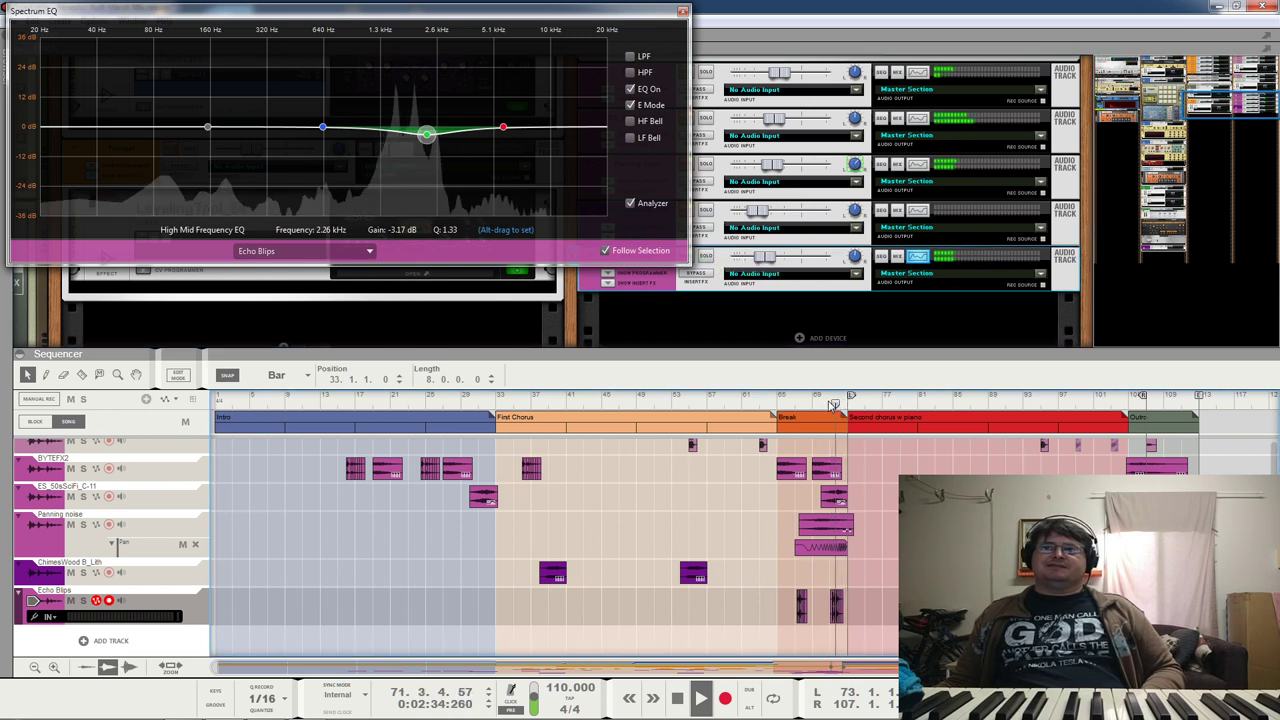
{"action": "key", "text": "space"}
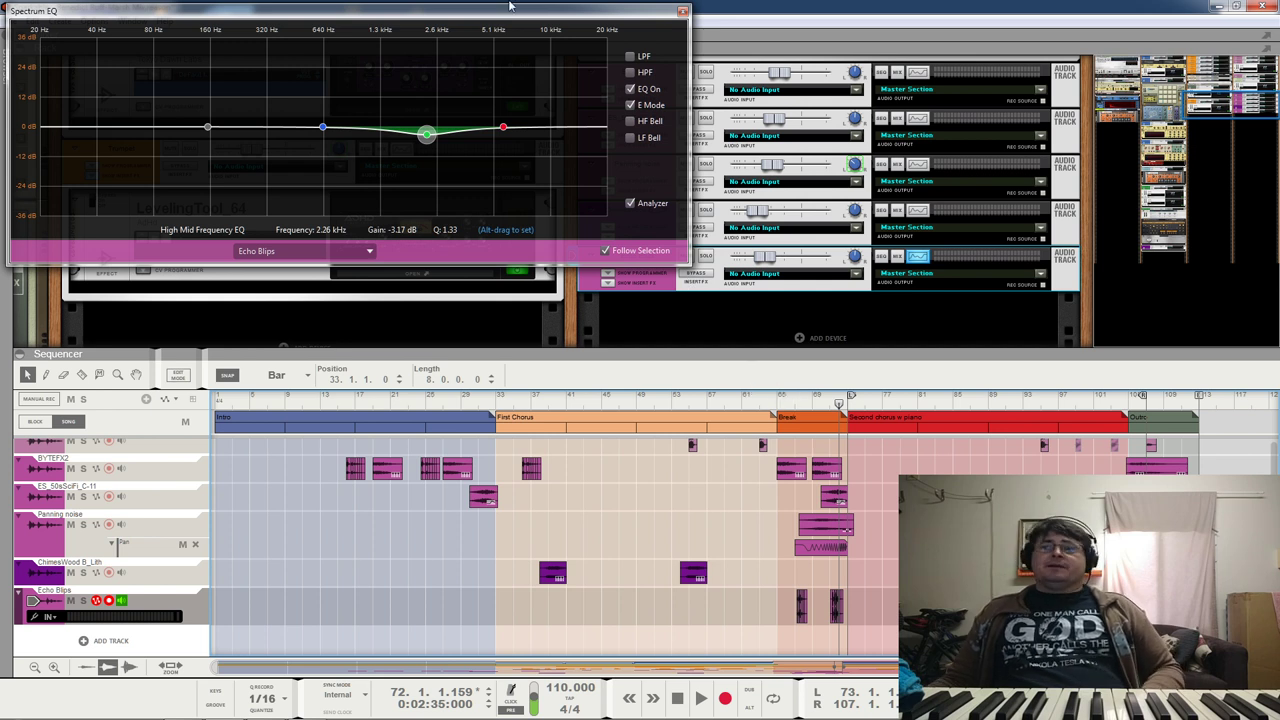
{"action": "left_click", "coordinate": [682, 12]}
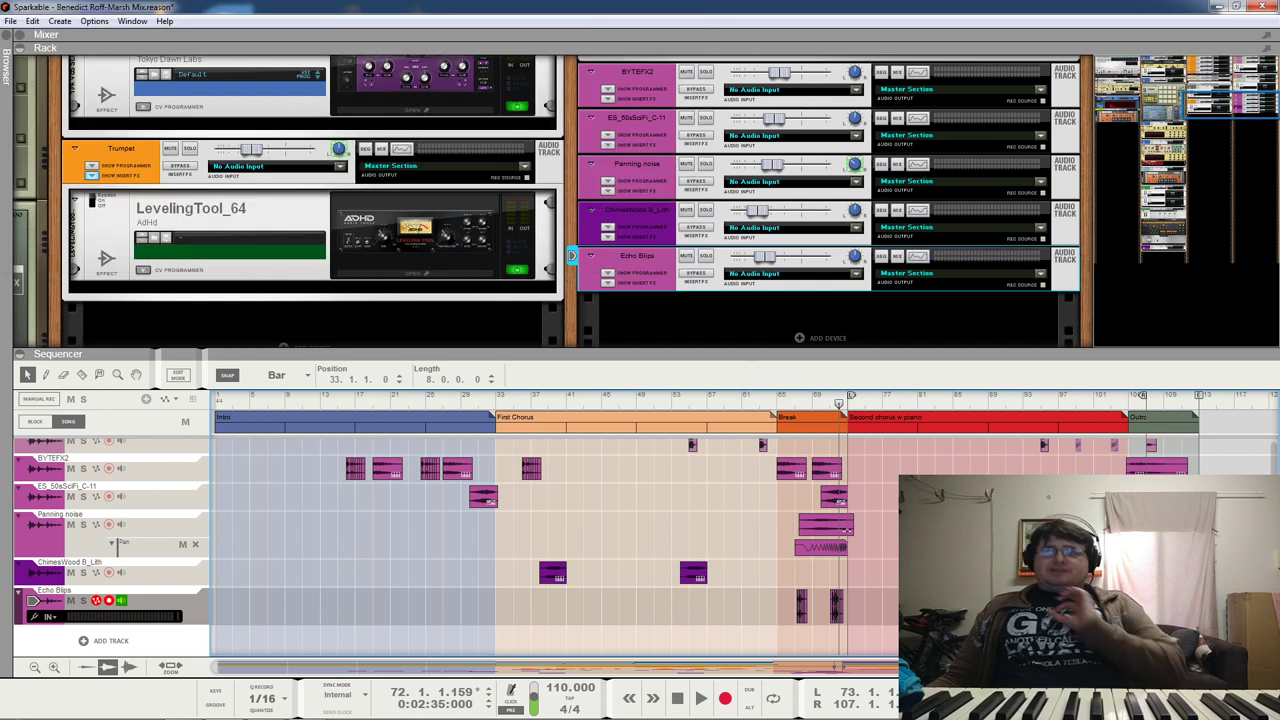
Step: Audition the full mix from bar 63 and again from early in the first chorus
{"action": "scroll", "coordinate": [450, 548], "scroll_direction": "up", "scroll_amount": 8}
{"action": "left_click", "coordinate": [763, 410]}
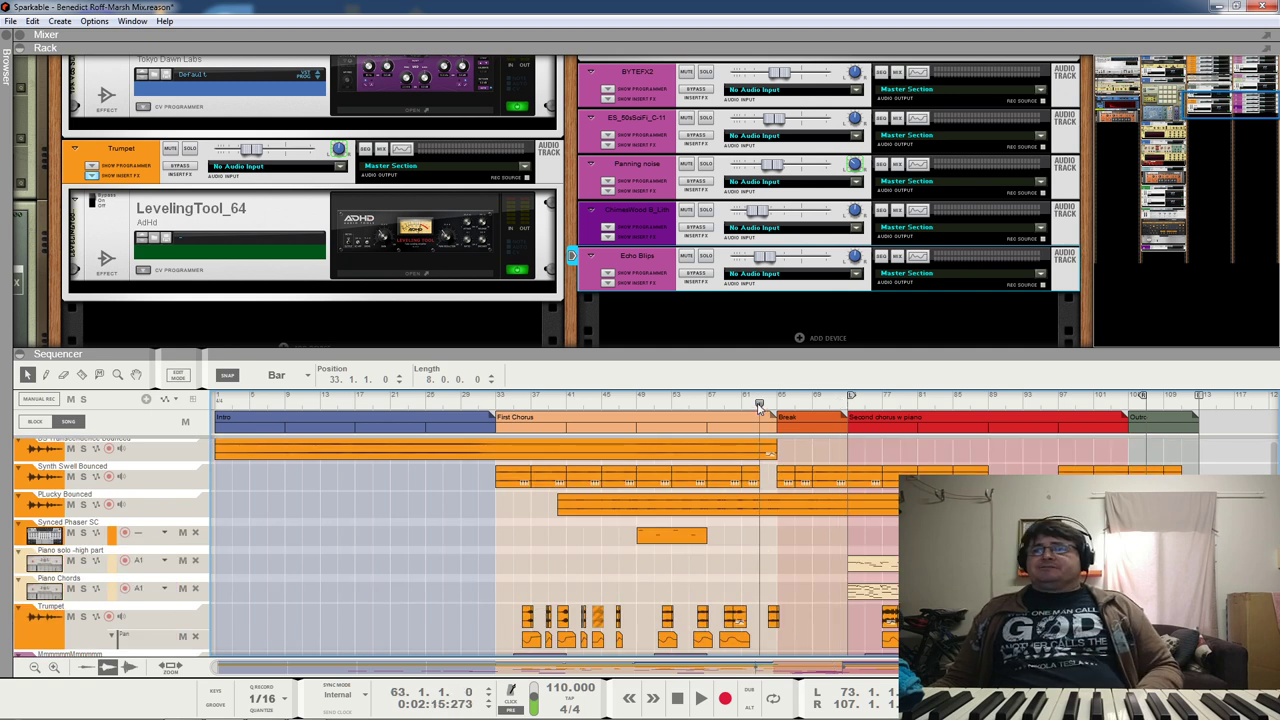
{"action": "key", "text": "space"}
{"action": "scroll", "coordinate": [600, 440], "scroll_direction": "down", "scroll_amount": 8}
{"action": "left_click", "coordinate": [531, 404]}
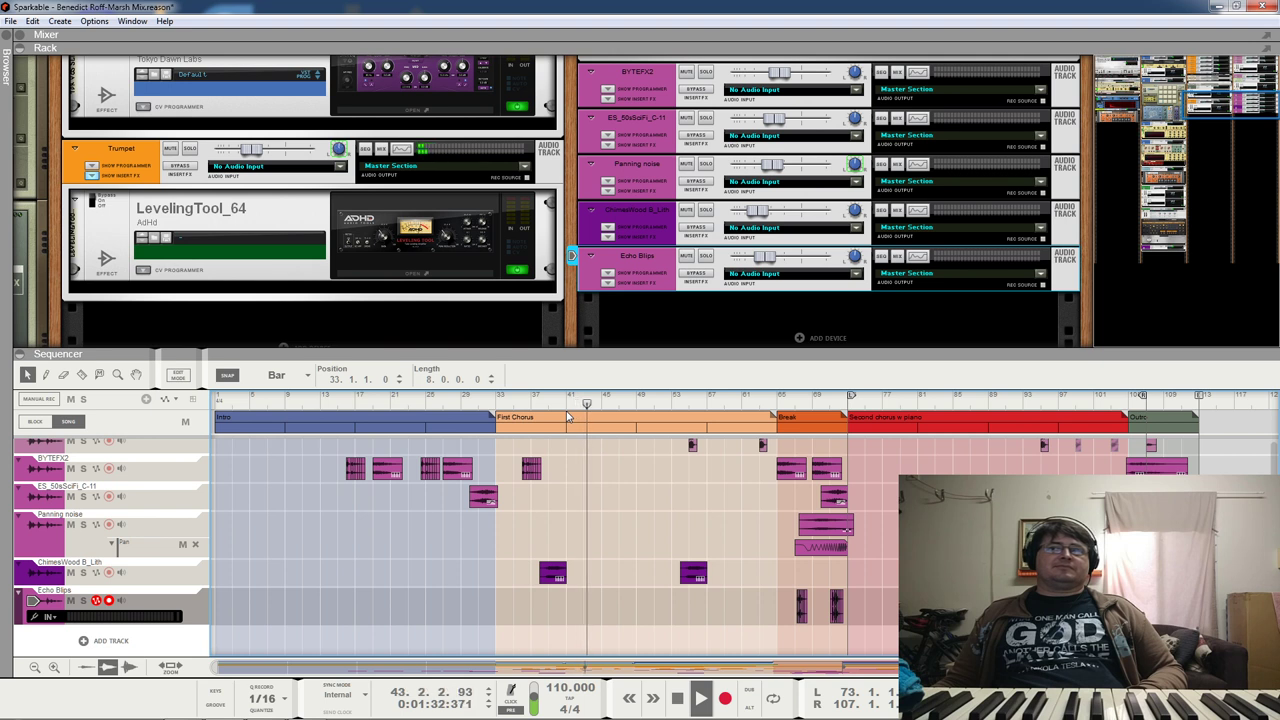
{"action": "key", "text": "space"}
{"action": "scroll", "coordinate": [597, 540], "scroll_direction": "up", "scroll_amount": 3}
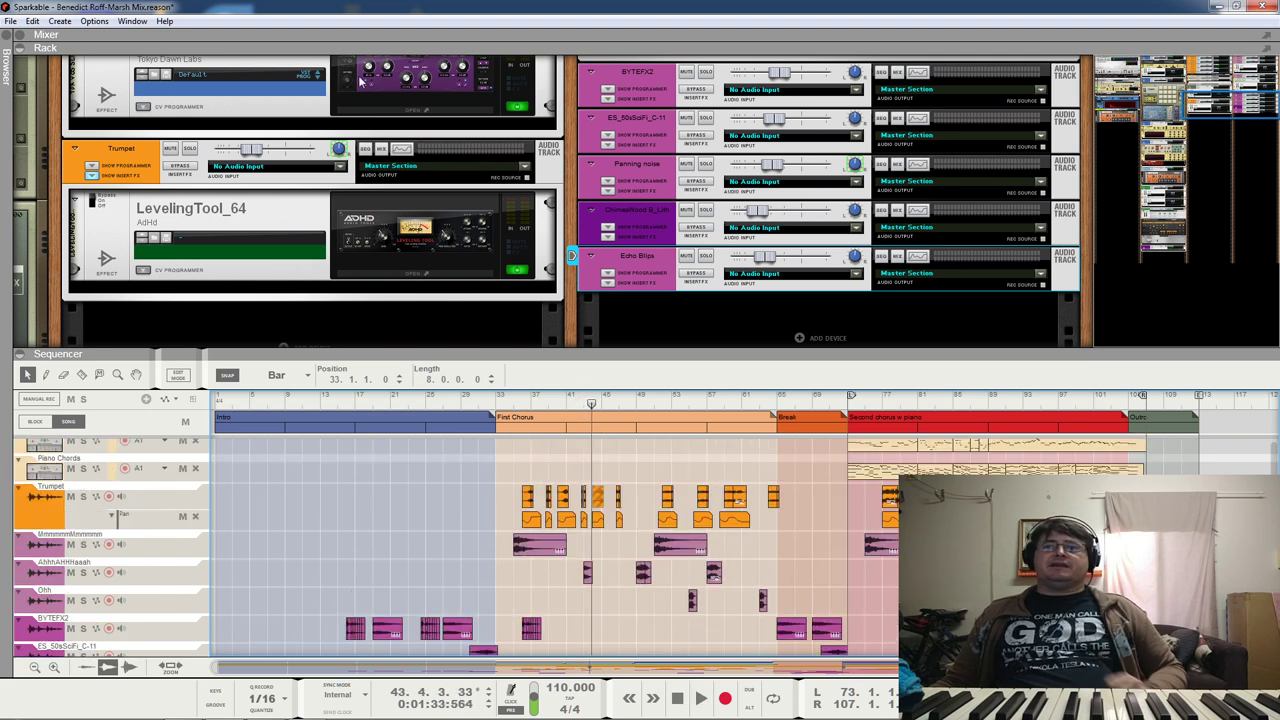
{"action": "scroll", "coordinate": [597, 555], "scroll_direction": "up", "scroll_amount": 5}
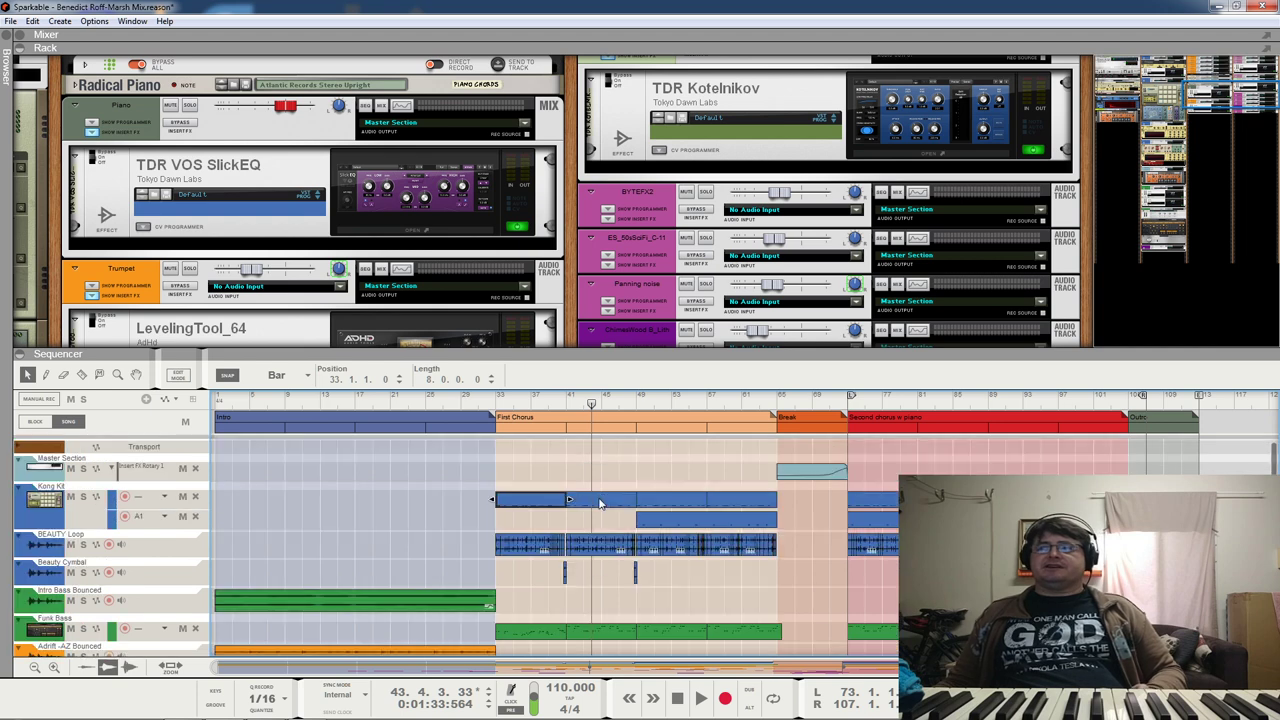
Step: Close the Spectrum EQ window, expand the mixer to its fader section, and collapse the rack to enlarge the sequencer
{"action": "key", "text": "F2"}
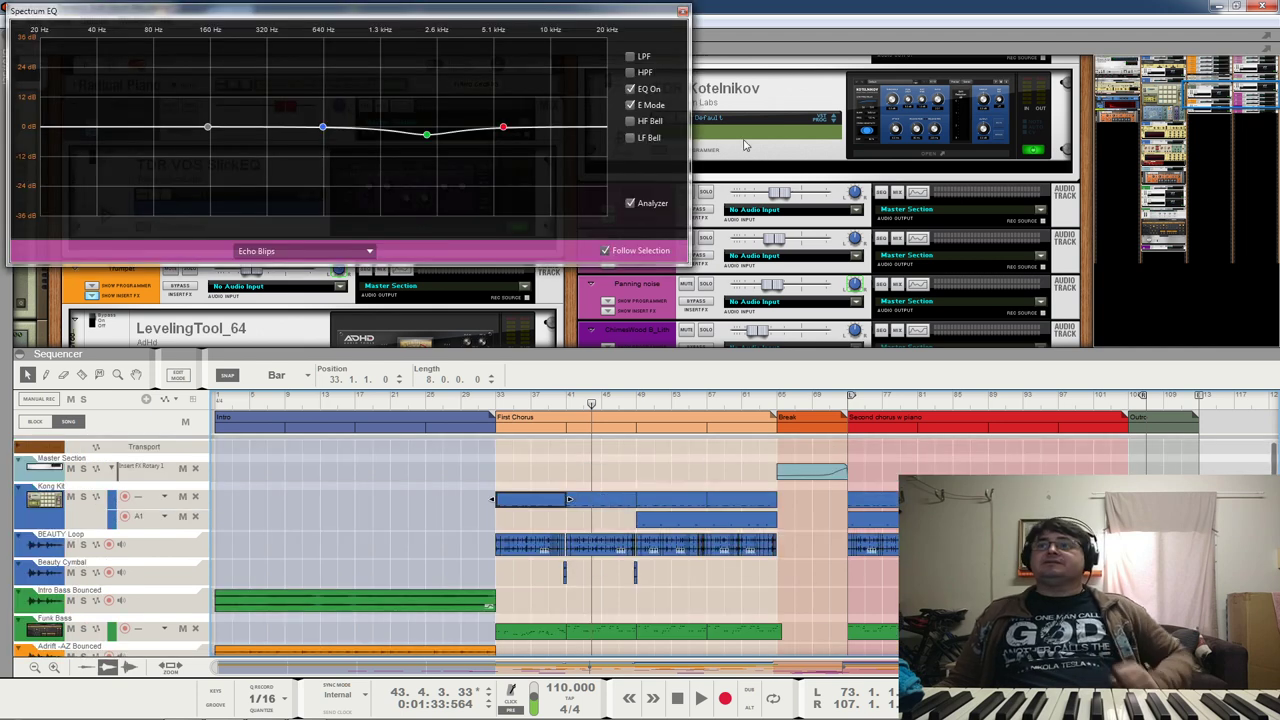
{"action": "left_click", "coordinate": [682, 12]}
{"action": "left_click_drag", "start_coordinate": [698, 42], "coordinate": [718, 342]}
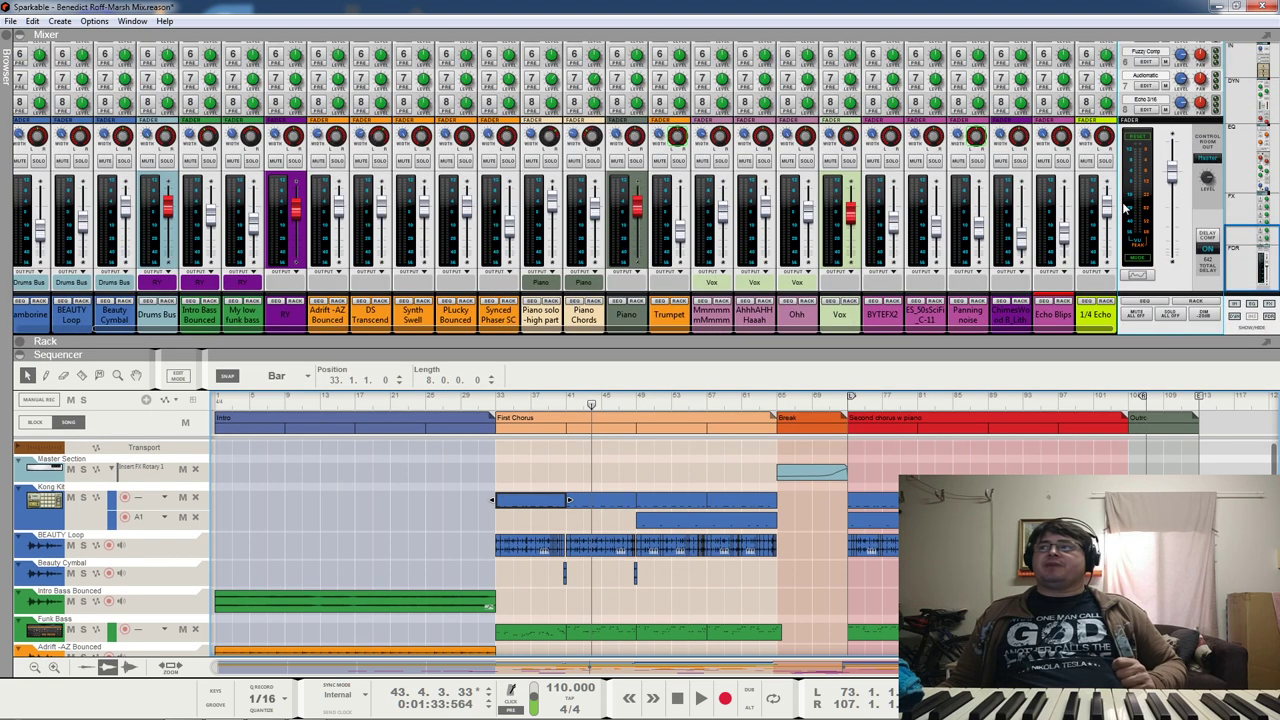
{"action": "scroll", "coordinate": [1097, 275], "scroll_direction": "up", "scroll_amount": 1}
{"action": "scroll", "coordinate": [1097, 275], "scroll_direction": "down", "scroll_amount": 1}
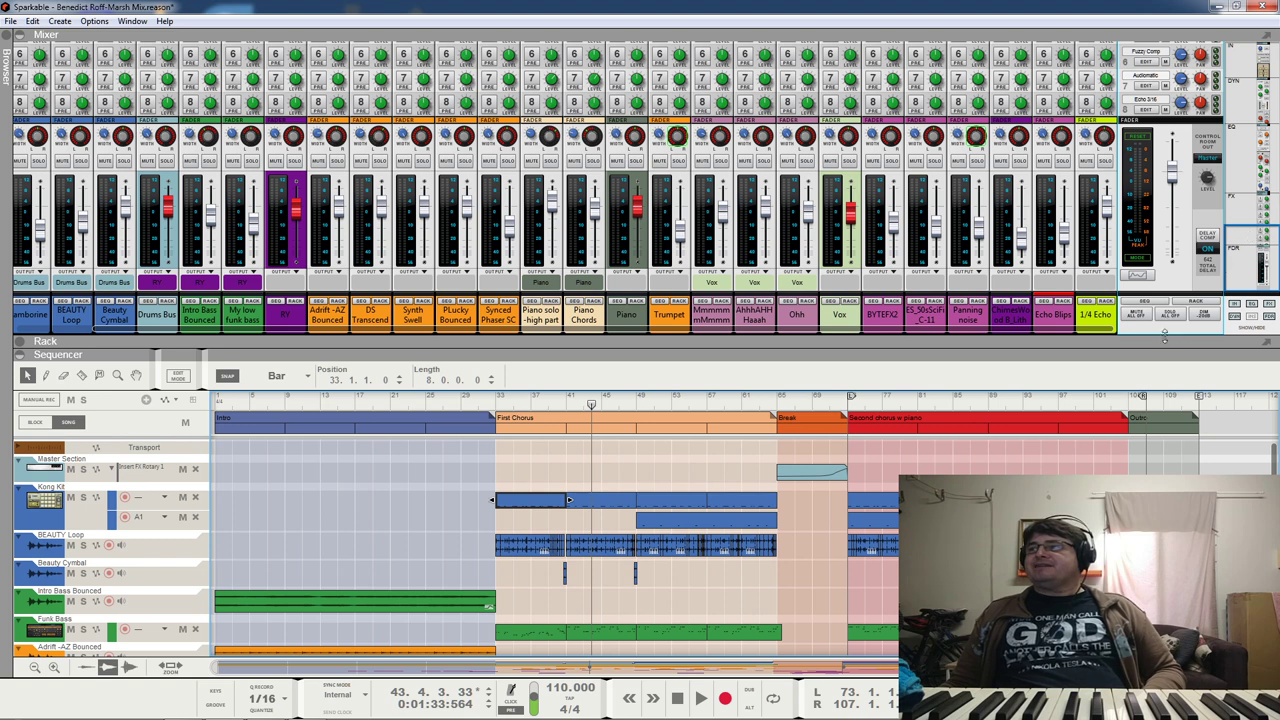
{"action": "left_click_drag", "start_coordinate": [1167, 335], "coordinate": [1183, 280]}
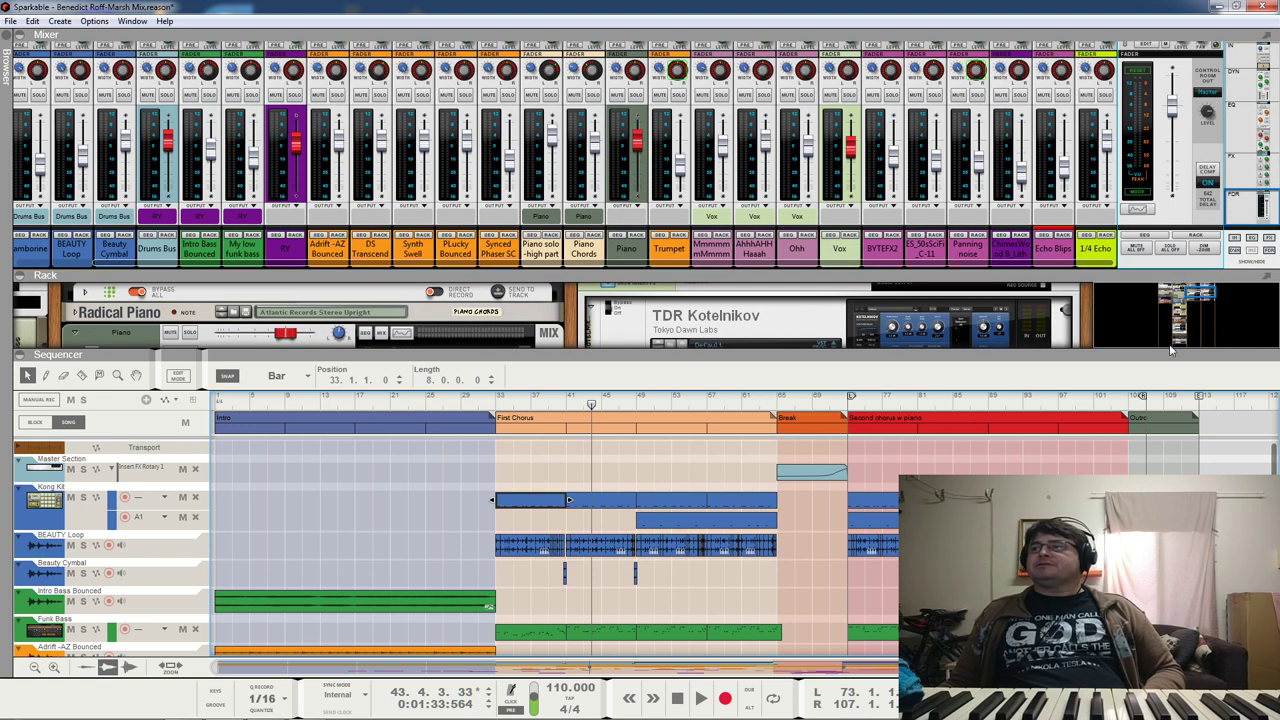
{"action": "left_click_drag", "start_coordinate": [1178, 330], "coordinate": [1179, 303]}
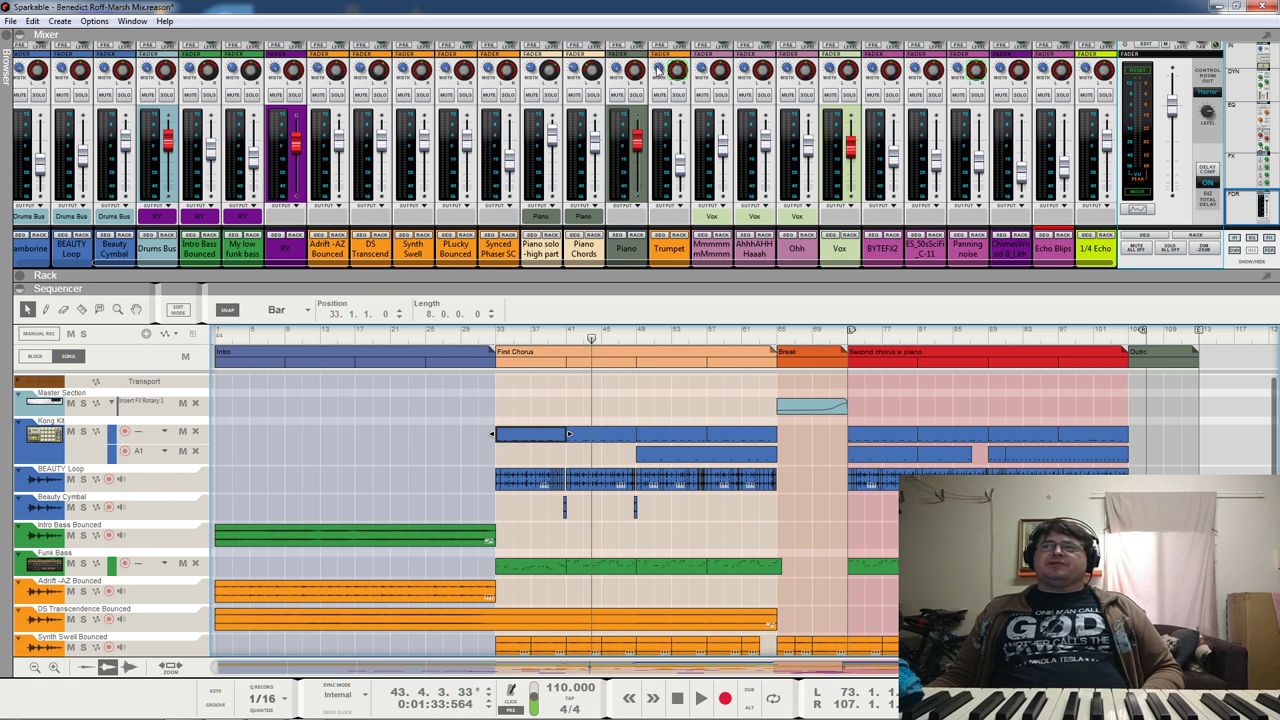
Step: Play the first chorus from bar 43 with the mixer's panning and level controls in view
{"action": "key", "text": "space"}
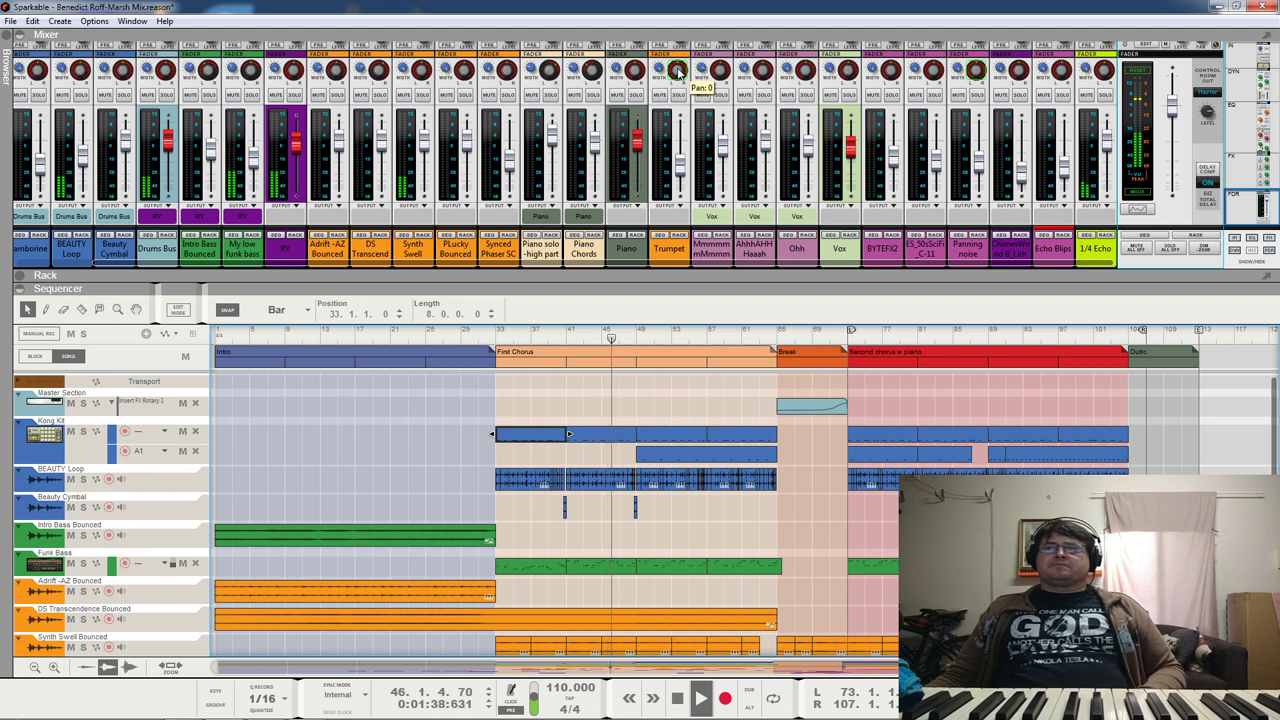
{"action": "scroll", "coordinate": [594, 435], "scroll_direction": "down", "scroll_amount": 4}
{"action": "scroll", "coordinate": [594, 435], "scroll_direction": "up", "scroll_amount": 4}
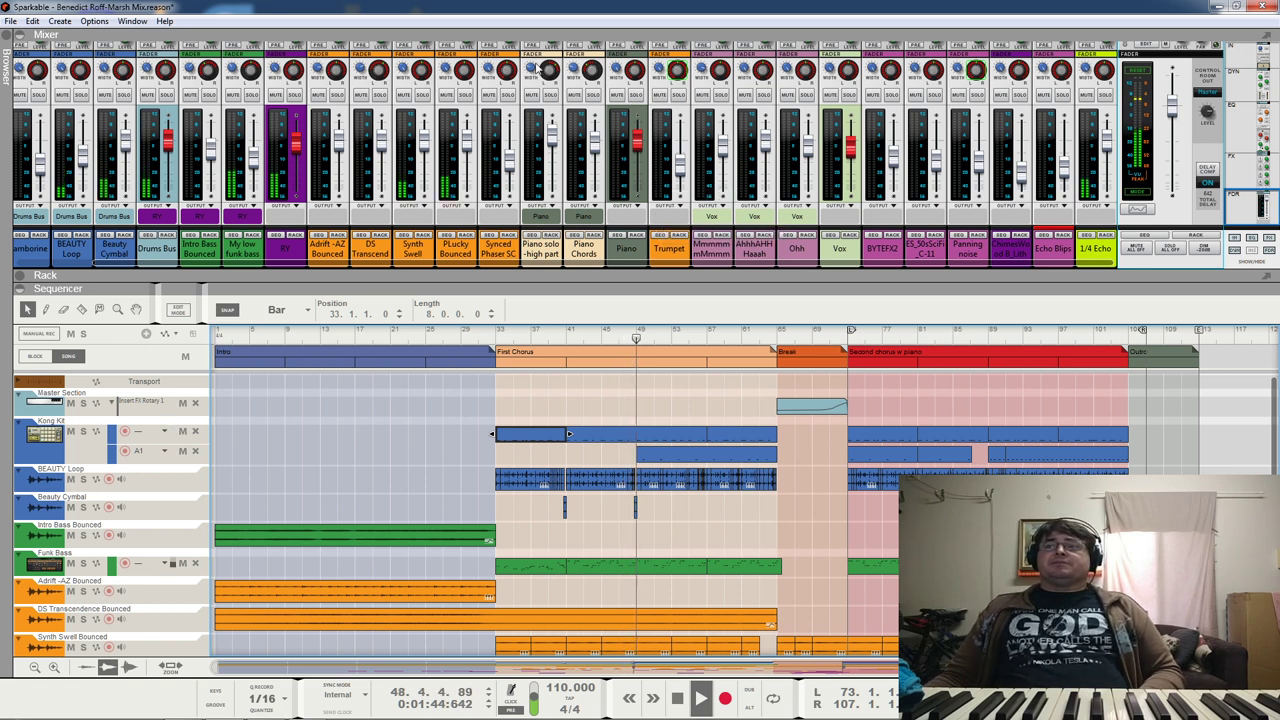
{"action": "key", "text": "space"}
Step: Select the DS Transcendence channel and audition the intro from bar 1
{"action": "left_click", "coordinate": [379, 74]}
{"action": "left_click", "coordinate": [215, 337]}
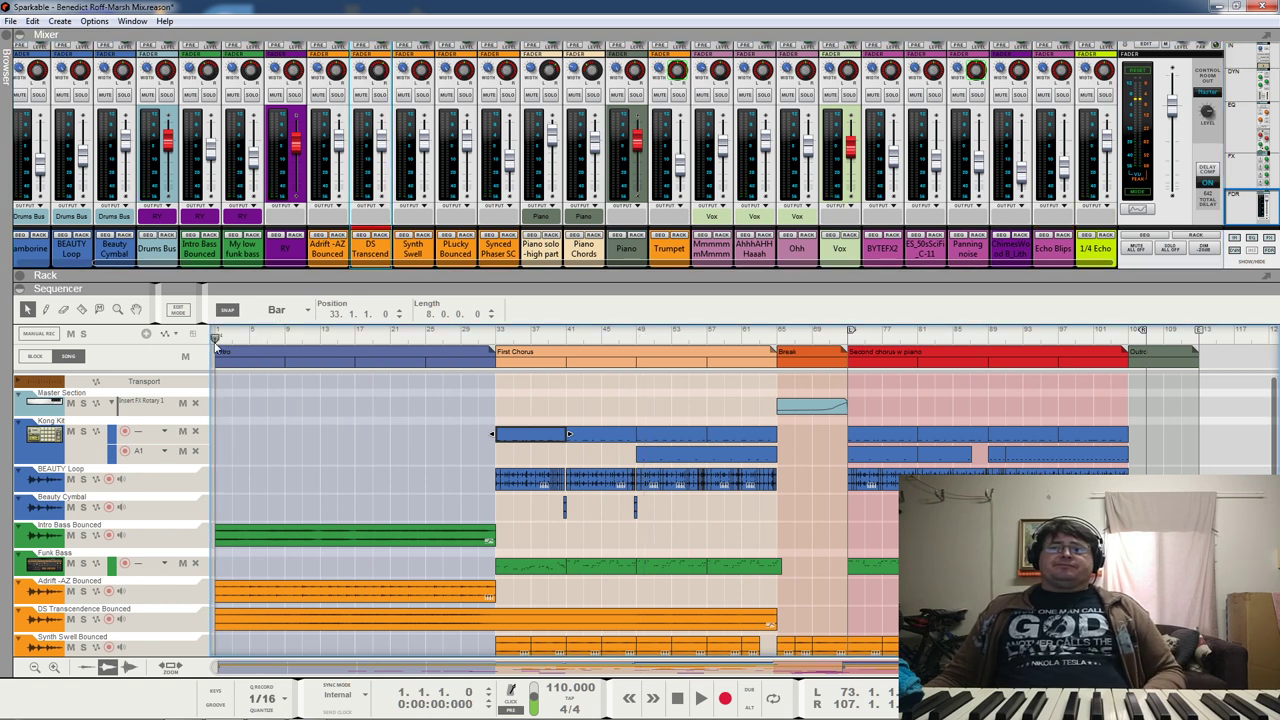
{"action": "key", "text": "space"}
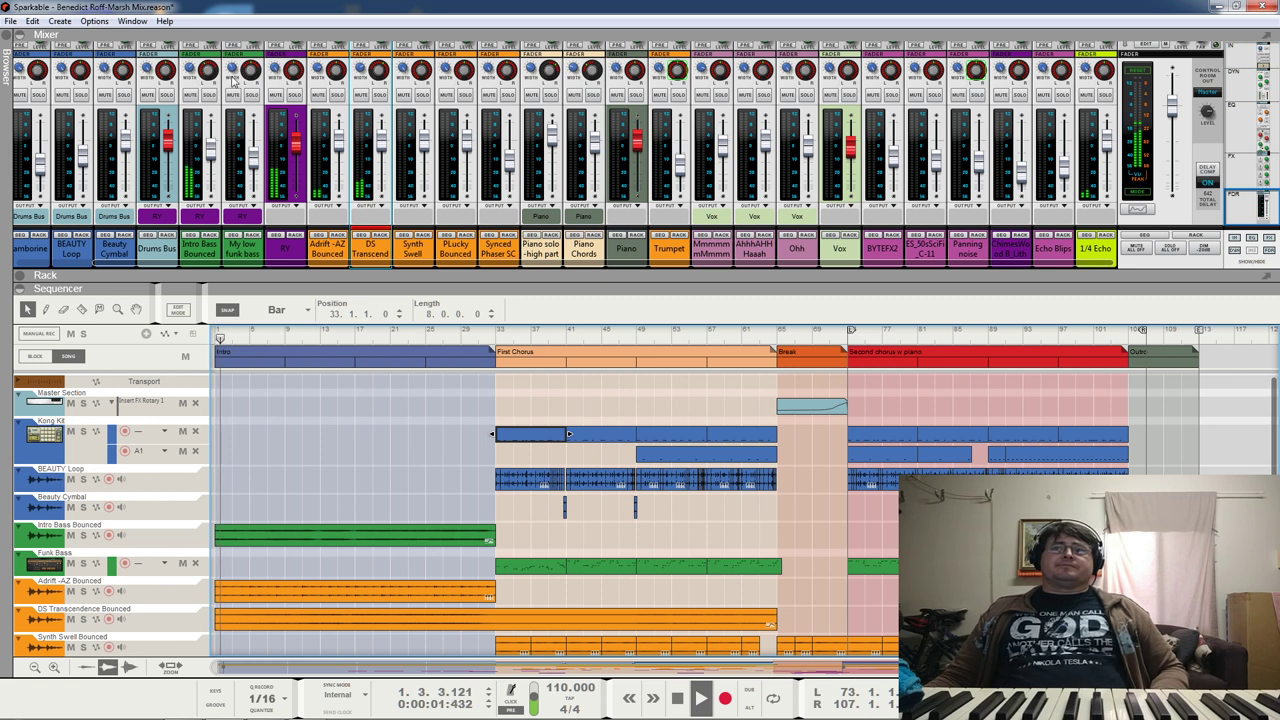
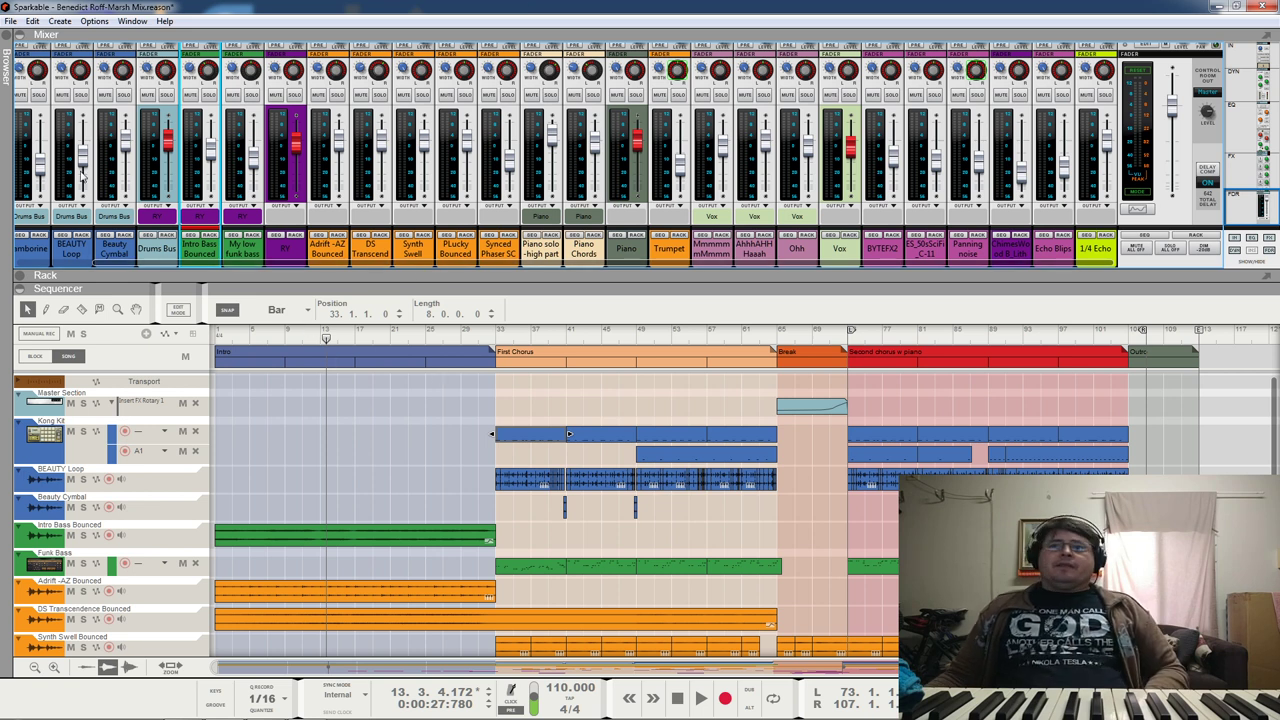
Step: Select the Master Section's automation clip in the Break, and play from bar 69 with the master inserts shown in the rack
{"action": "left_click_drag", "start_coordinate": [172, 265], "coordinate": [160, 265]}
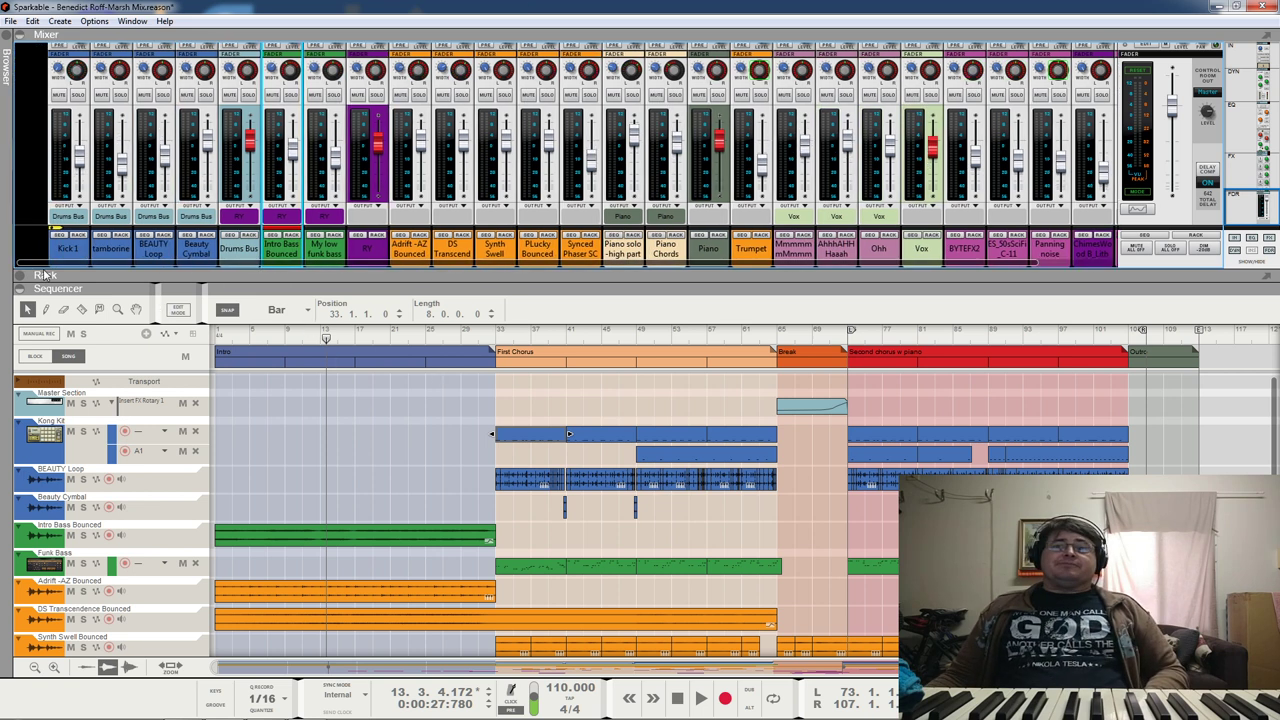
{"action": "left_click", "coordinate": [801, 408]}
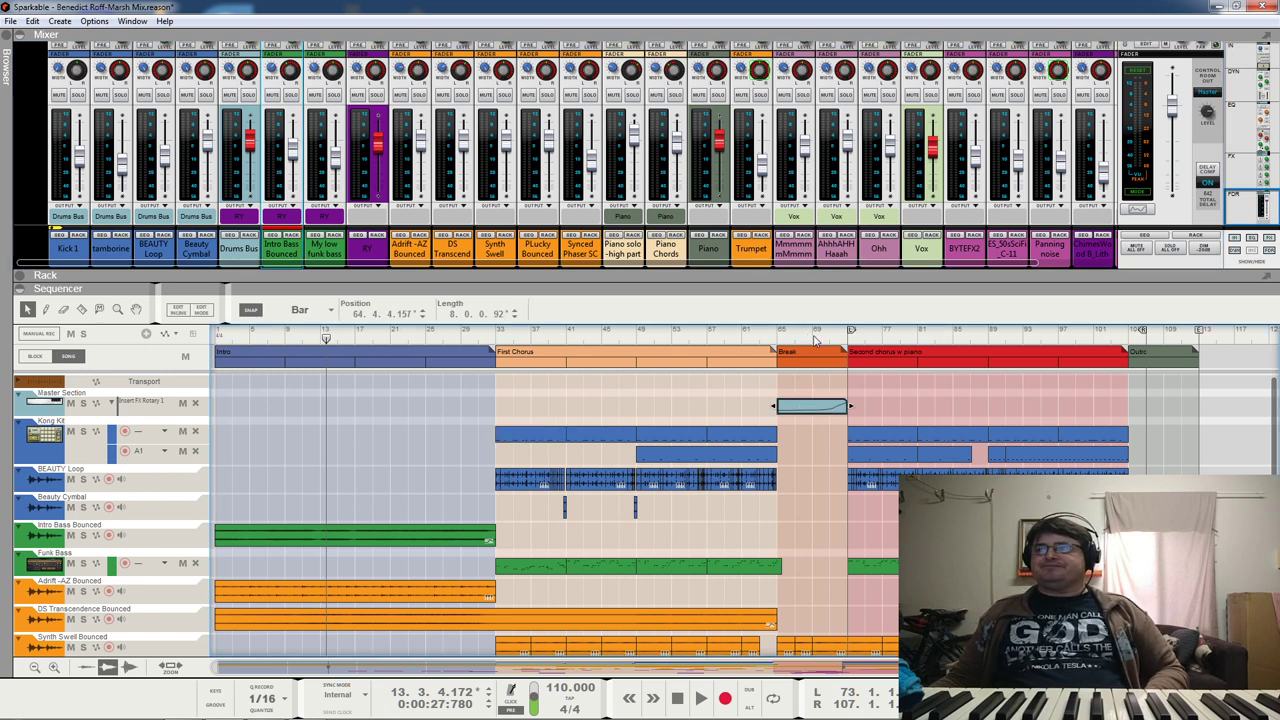
{"action": "left_click_drag", "start_coordinate": [1032, 276], "coordinate": [1035, 4]}
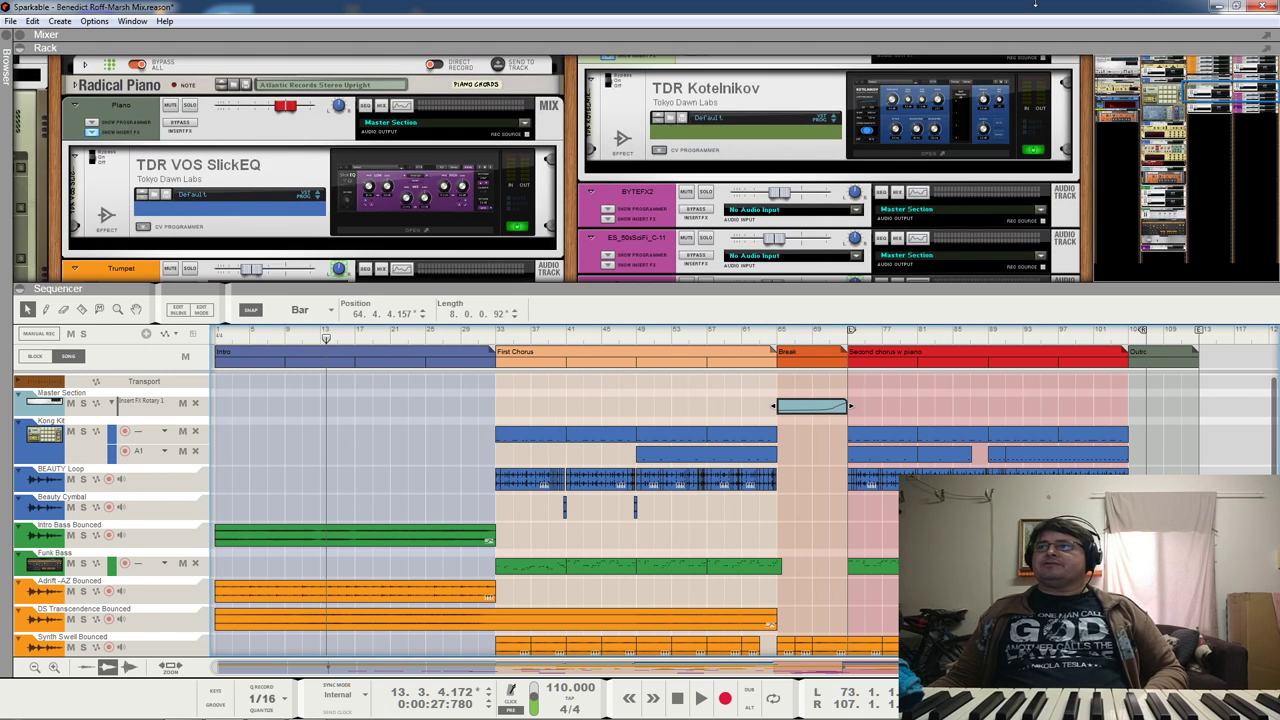
{"action": "left_click_drag", "start_coordinate": [1209, 91], "coordinate": [1117, 50]}
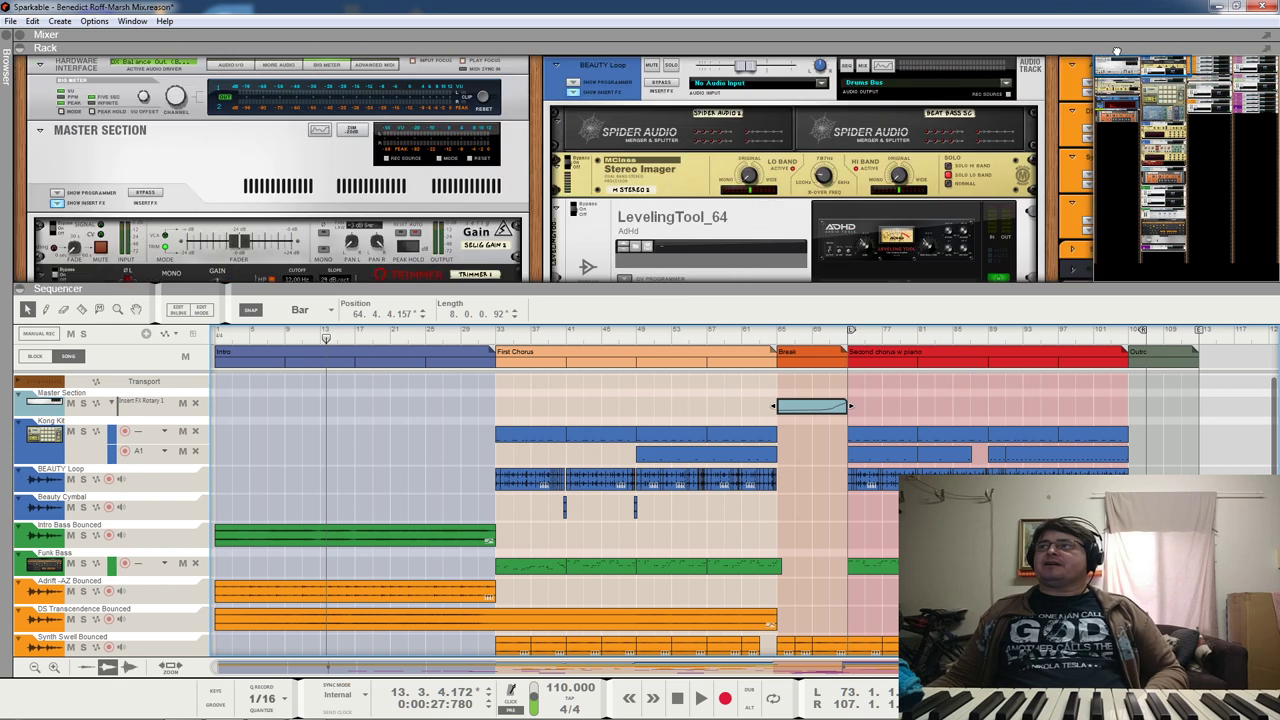
{"action": "scroll", "coordinate": [318, 278], "scroll_direction": "down", "scroll_amount": 3}
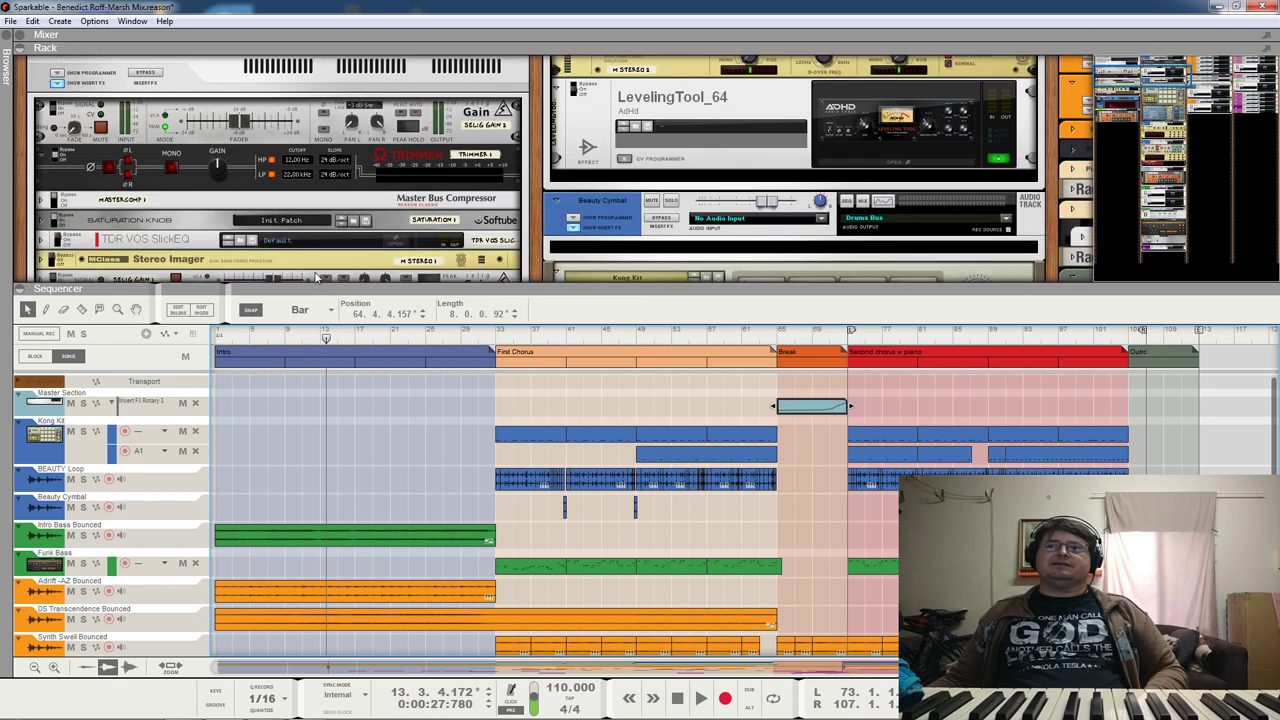
{"action": "left_click", "coordinate": [812, 342]}
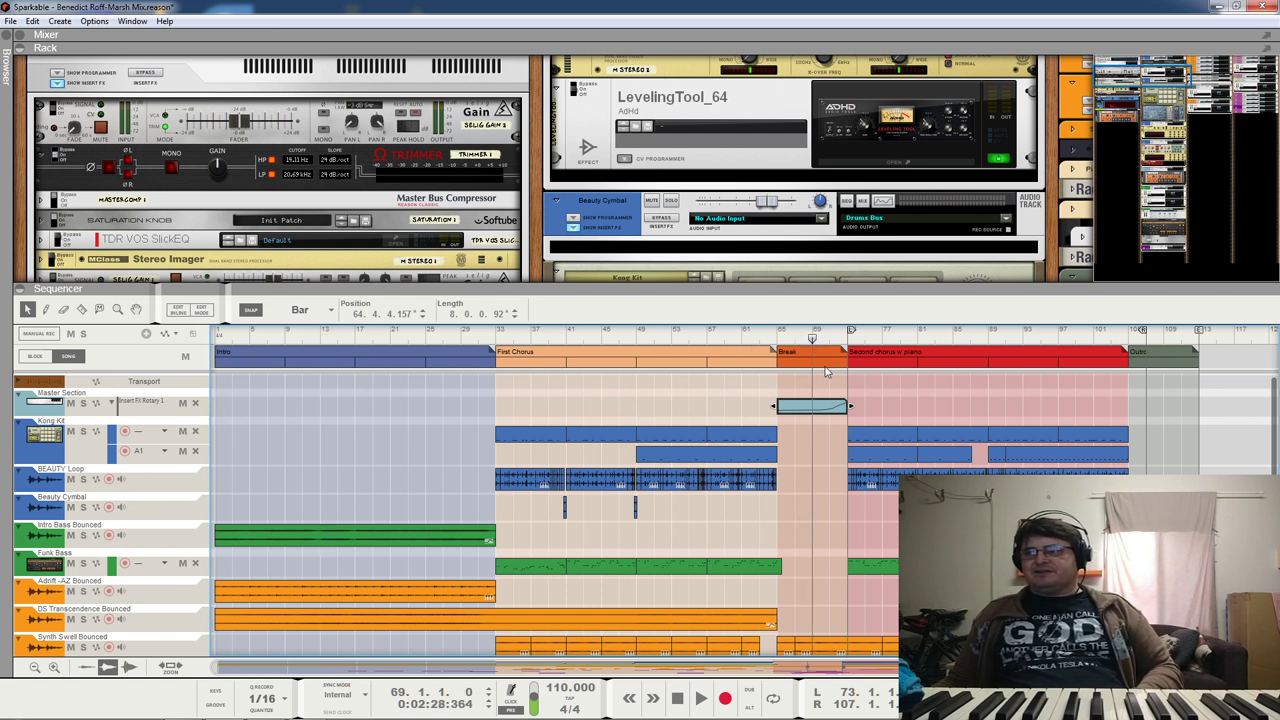
{"action": "key", "text": "space"}
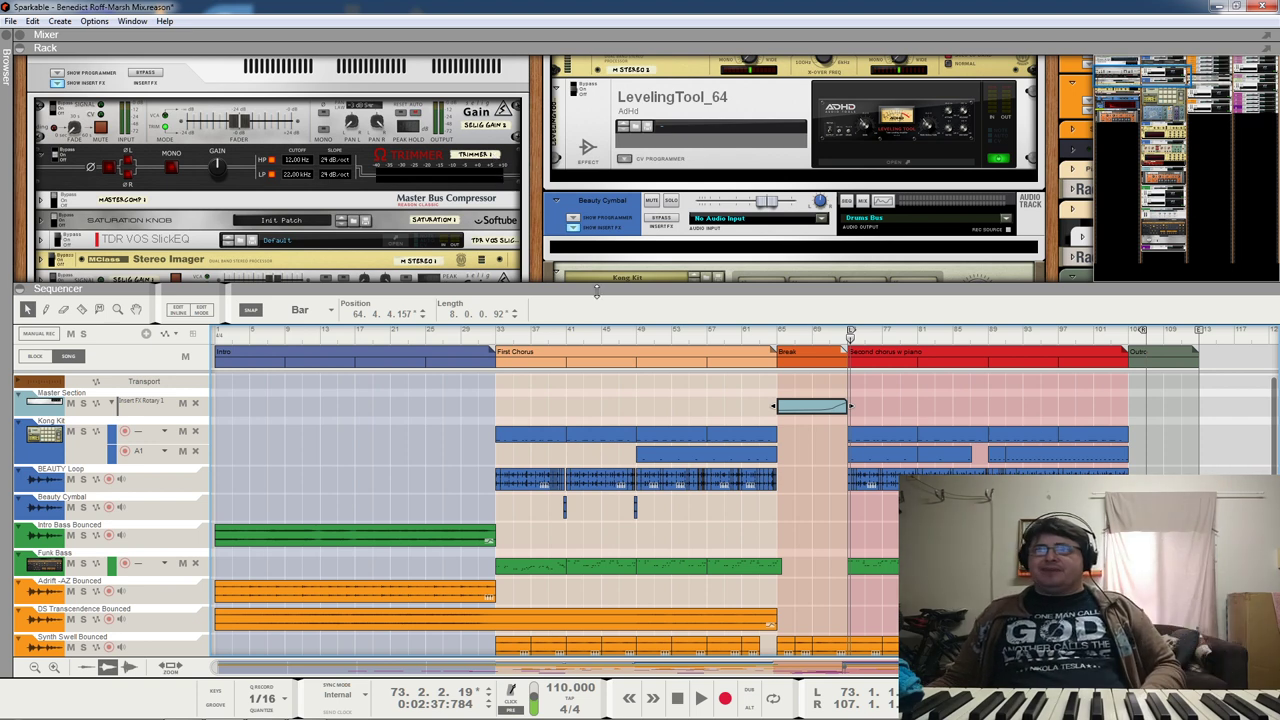
Step: Expand the mixer to review all channels through 1/4 Echo, and collapse it again
{"action": "left_click", "coordinate": [36, 36]}
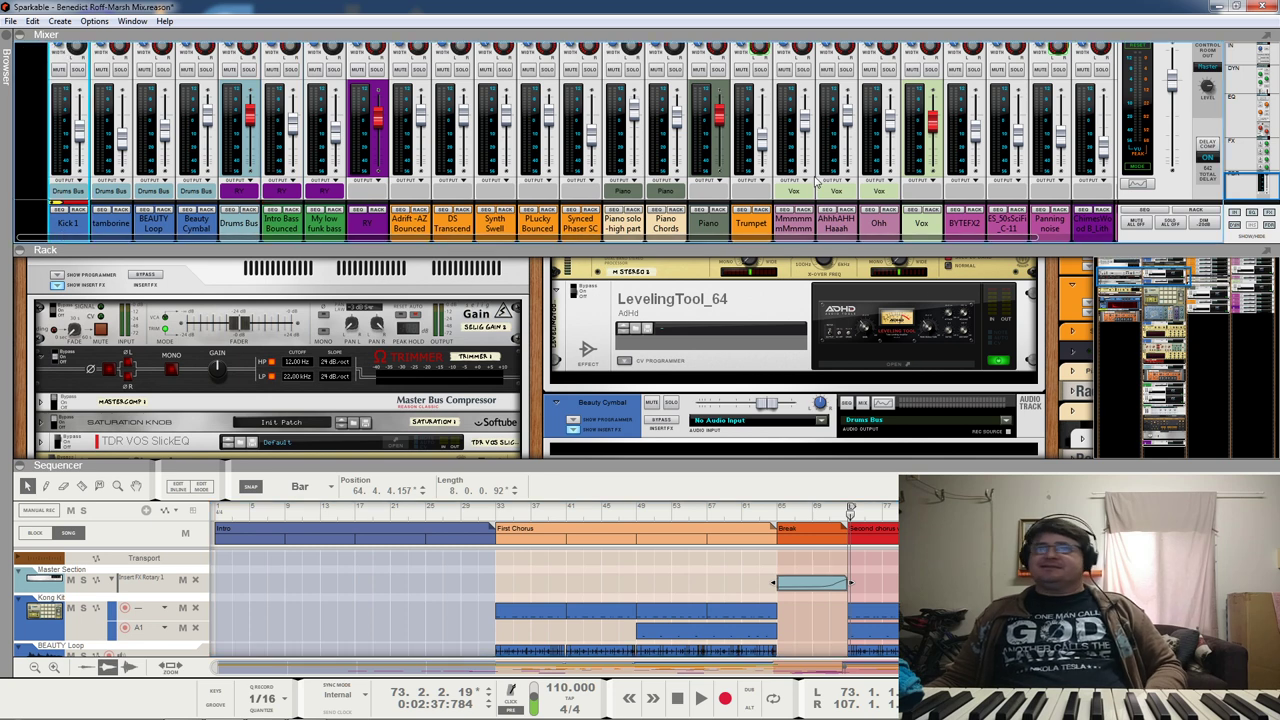
{"action": "scroll", "coordinate": [1112, 230], "scroll_direction": "right", "scroll_amount": 2}
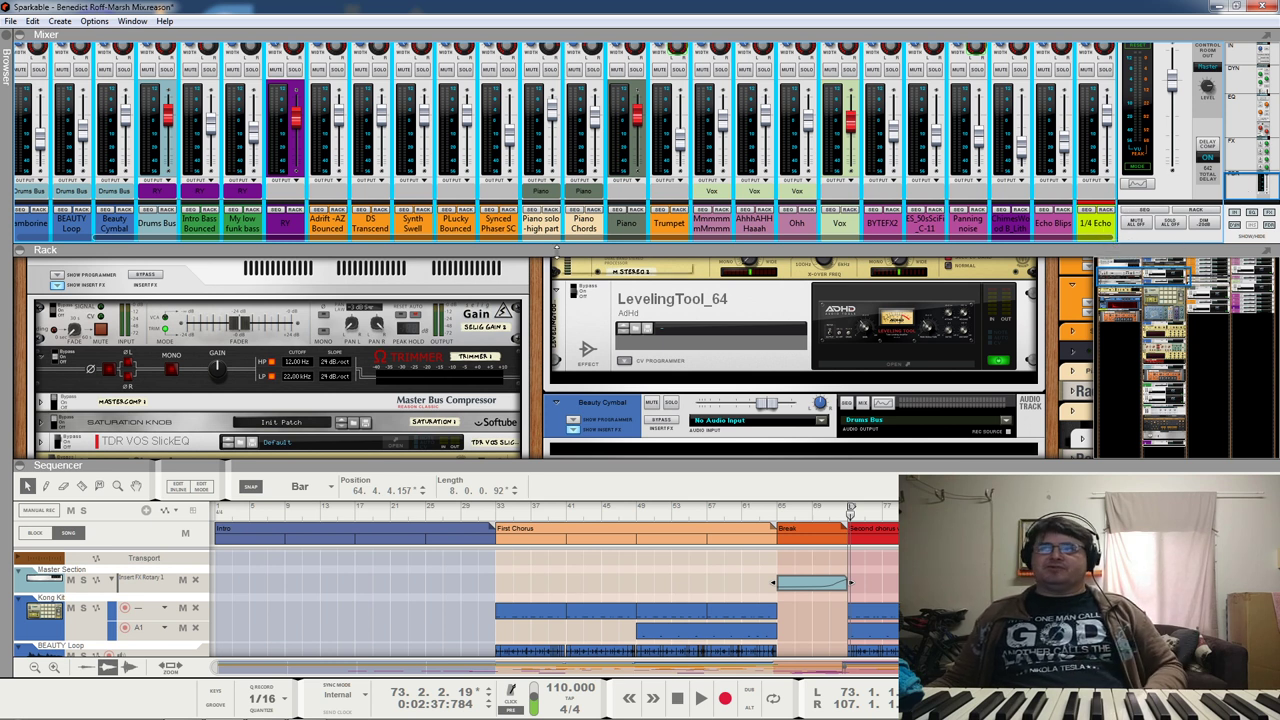
{"action": "left_click", "coordinate": [19, 36]}
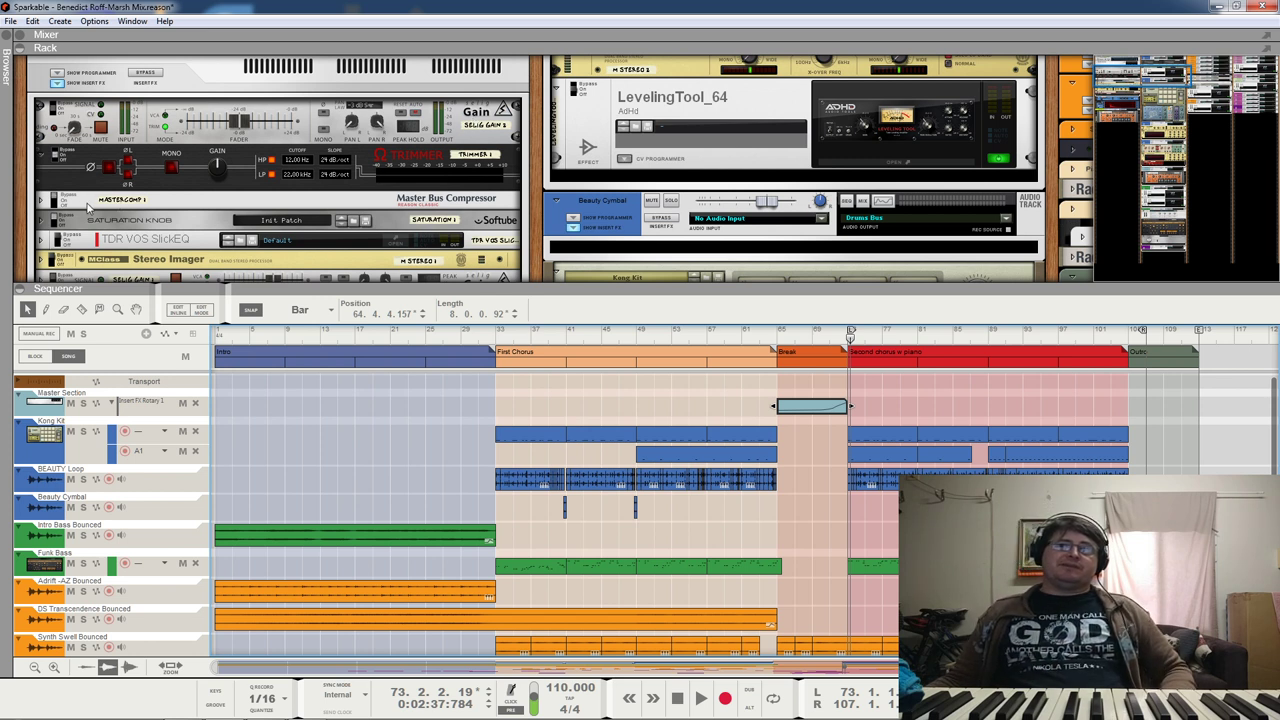
Step: Enlarge the rack to show the Master Section's full insert chain from Gain to Limiter
{"action": "scroll", "coordinate": [90, 208], "scroll_direction": "down", "scroll_amount": 2}
{"action": "left_click_drag", "start_coordinate": [438, 291], "coordinate": [438, 517]}
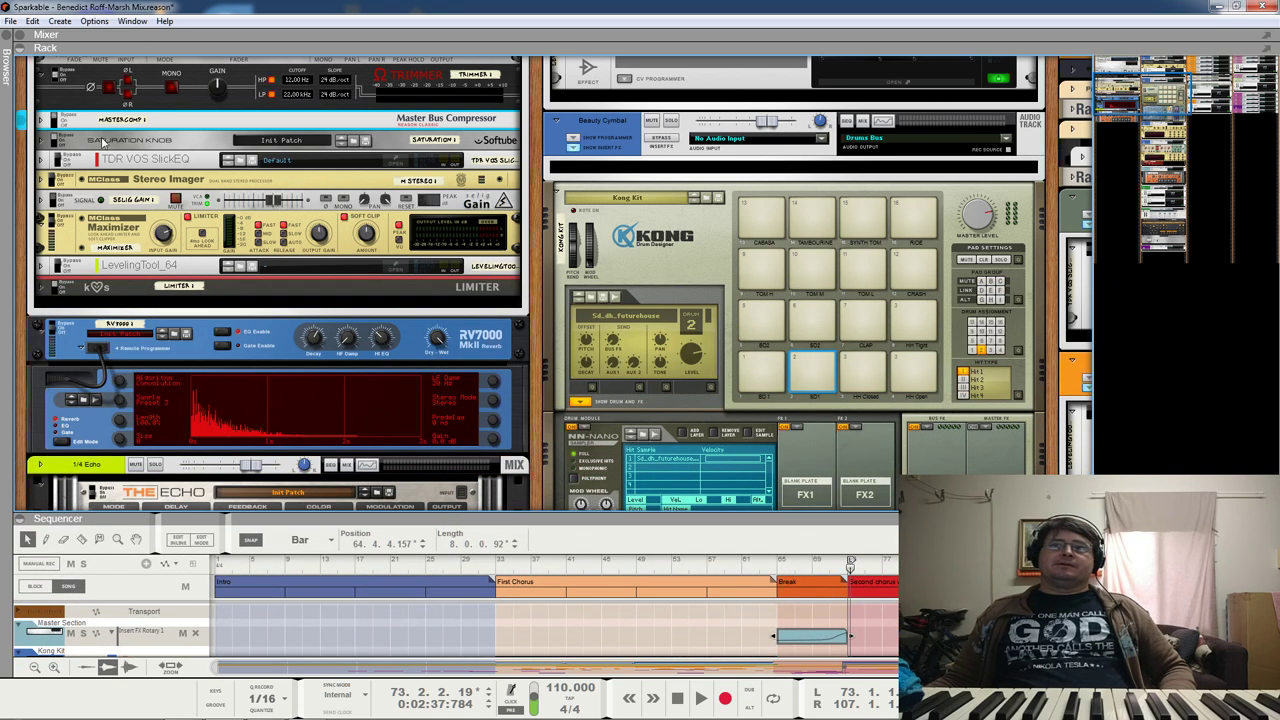
{"action": "scroll", "coordinate": [100, 140], "scroll_direction": "up", "scroll_amount": 5}
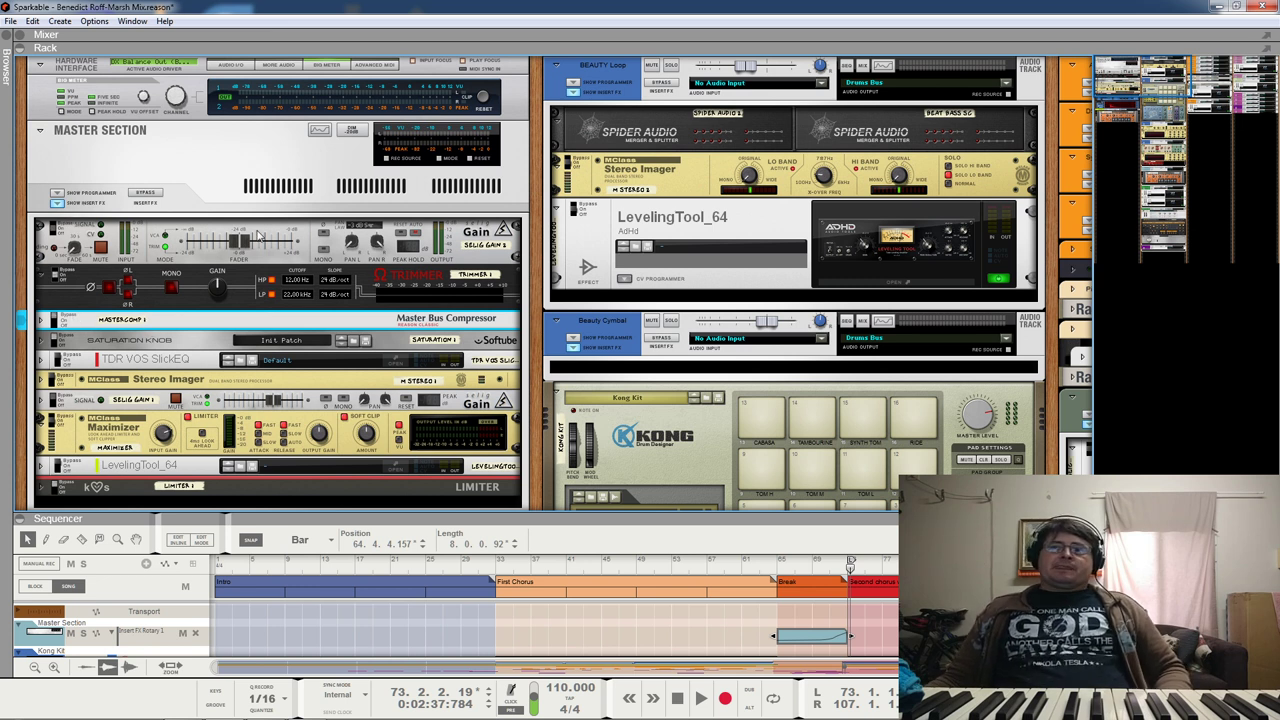
Step: Play the Break from bar 65 and from bar 71 to examine the automated filters on the Trimmer insert
{"action": "left_click", "coordinate": [782, 570]}
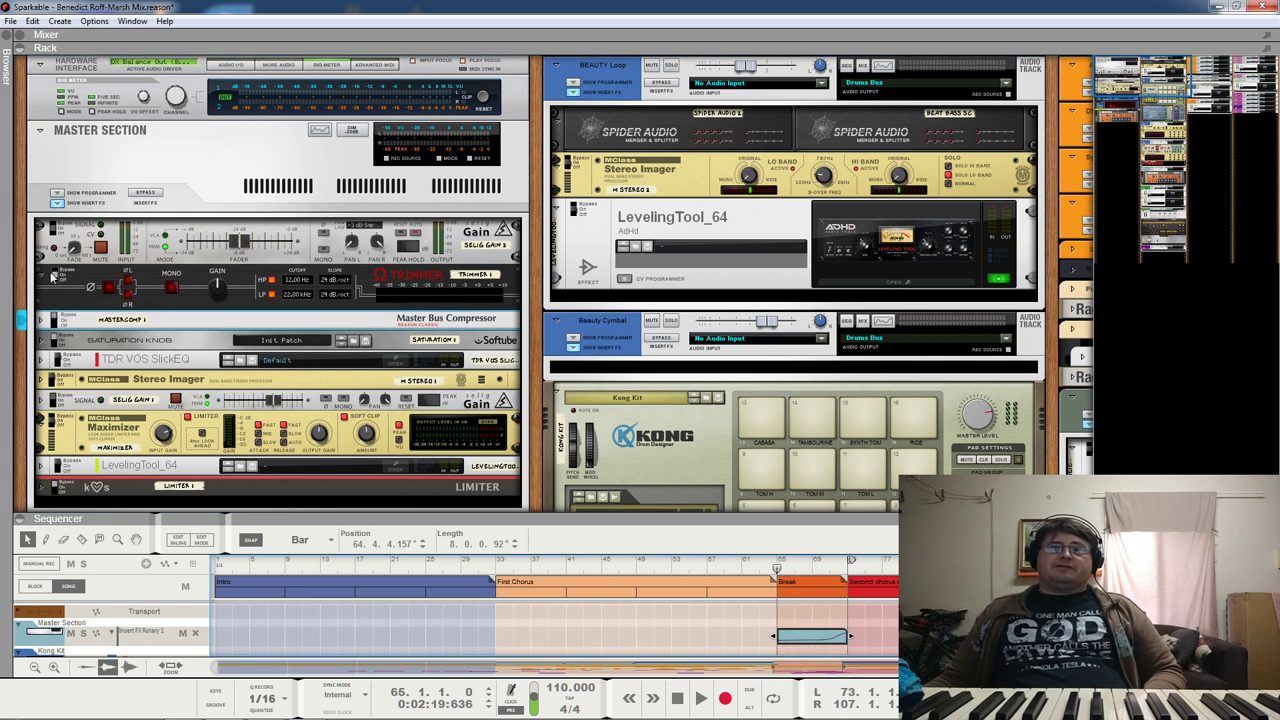
{"action": "key", "text": "space"}
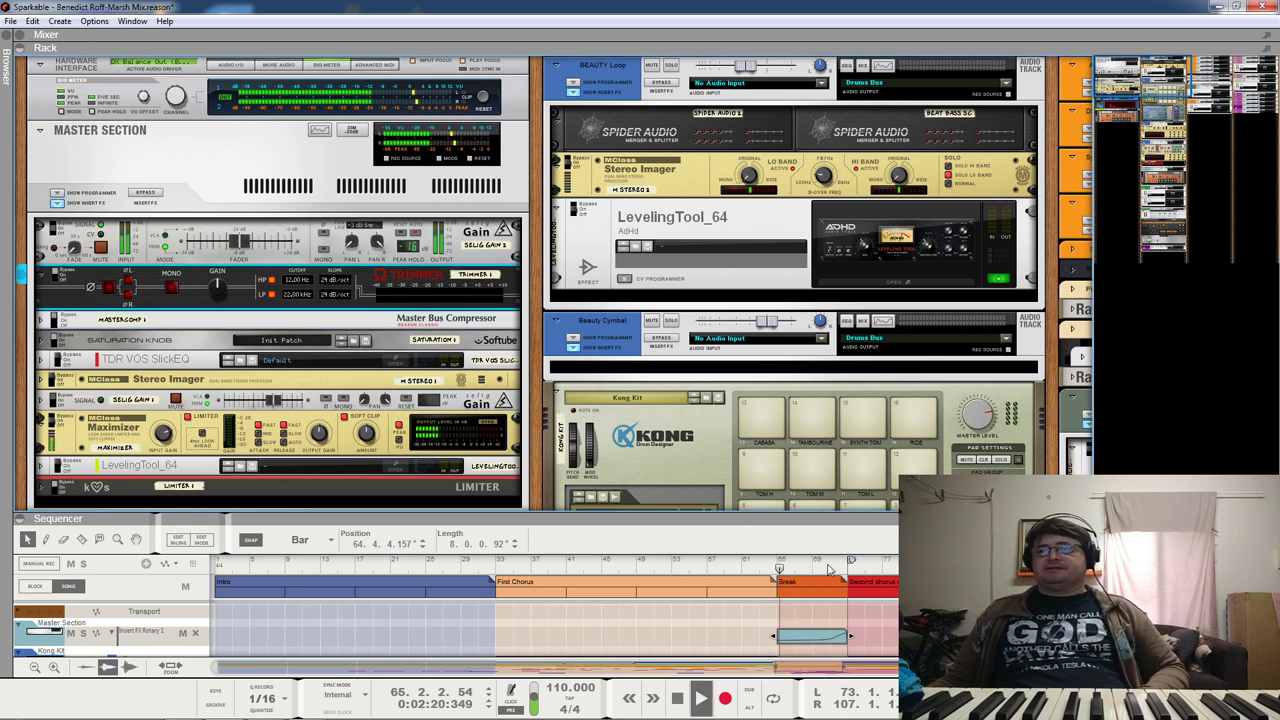
{"action": "left_click", "coordinate": [830, 569]}
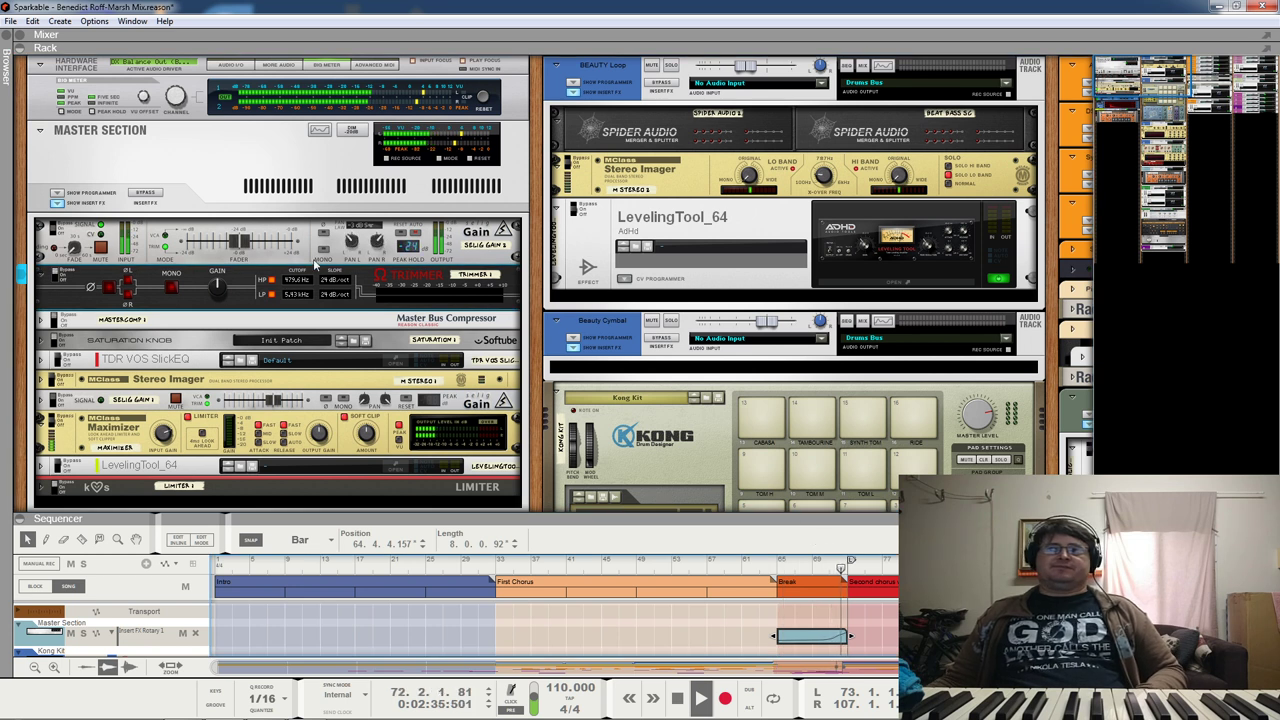
{"action": "key", "text": "space"}
Step: Try the Mono Sweep rotary in the Master Section's programmer, and play from bar 70 to examine how it drives the Trimmer's filters
{"action": "left_click", "coordinate": [58, 196]}
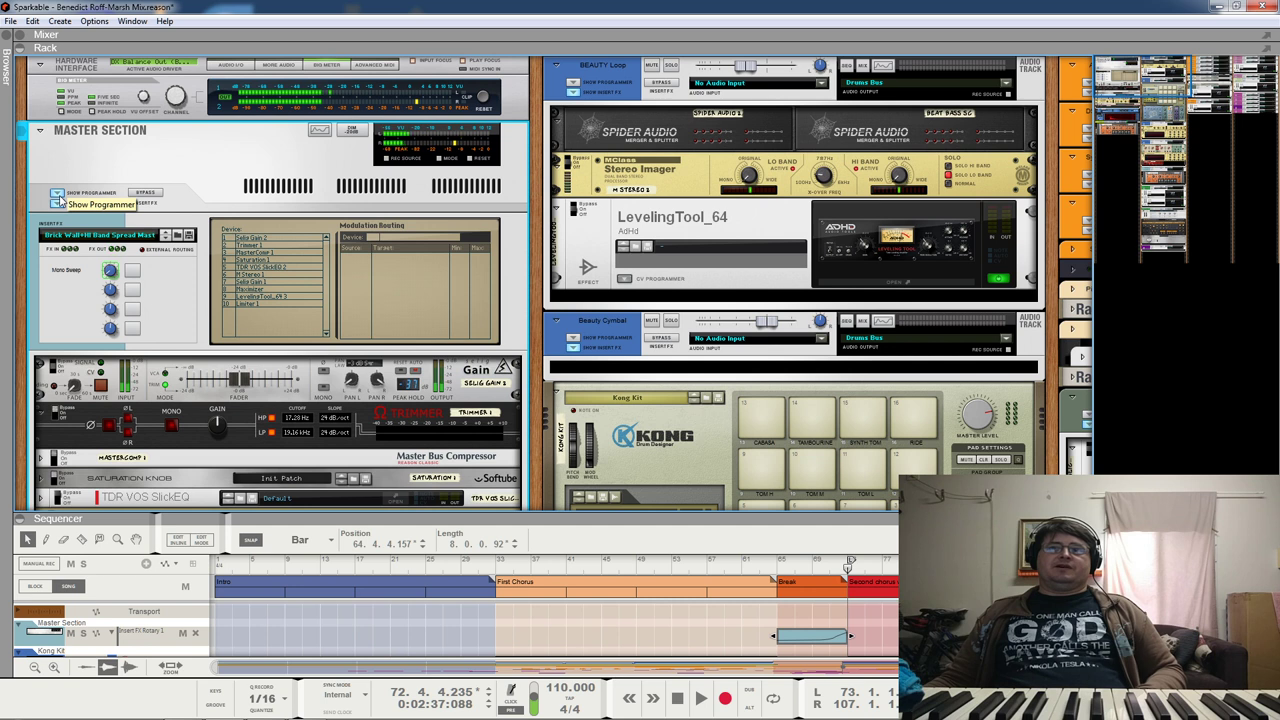
{"action": "left_click_drag", "start_coordinate": [110, 270], "coordinate": [110, 290]}
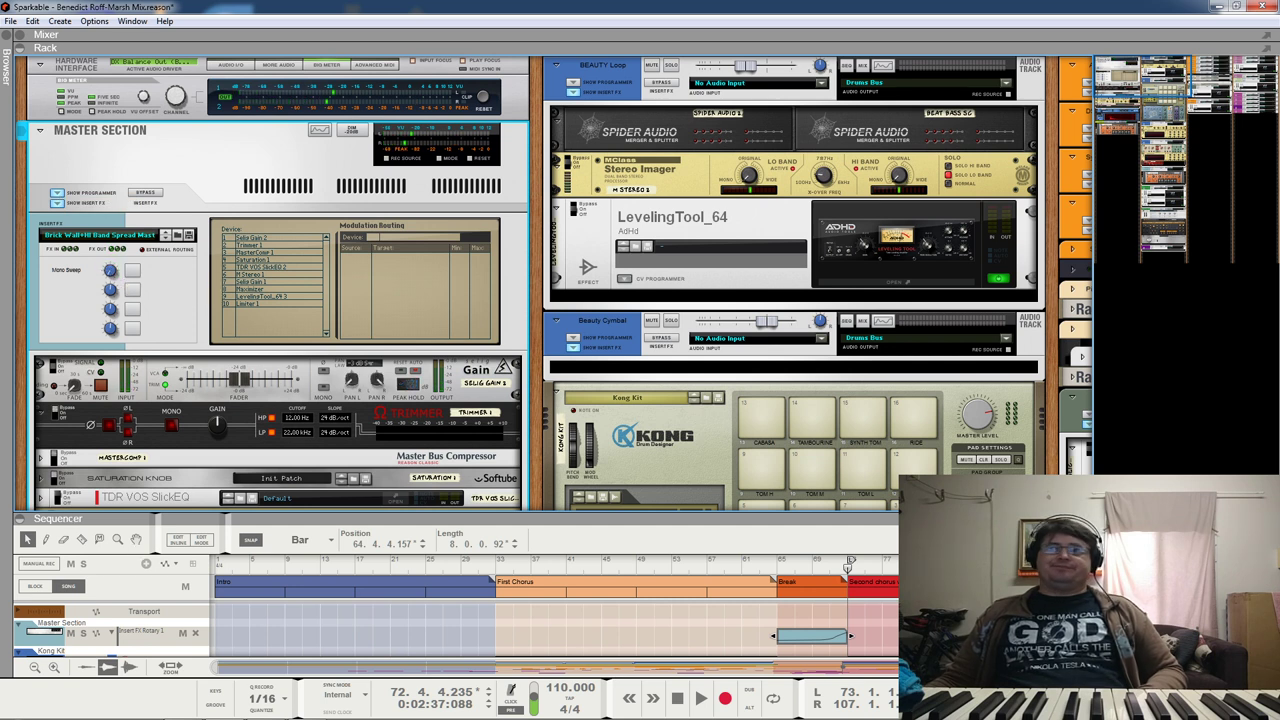
{"action": "left_click", "coordinate": [822, 566]}
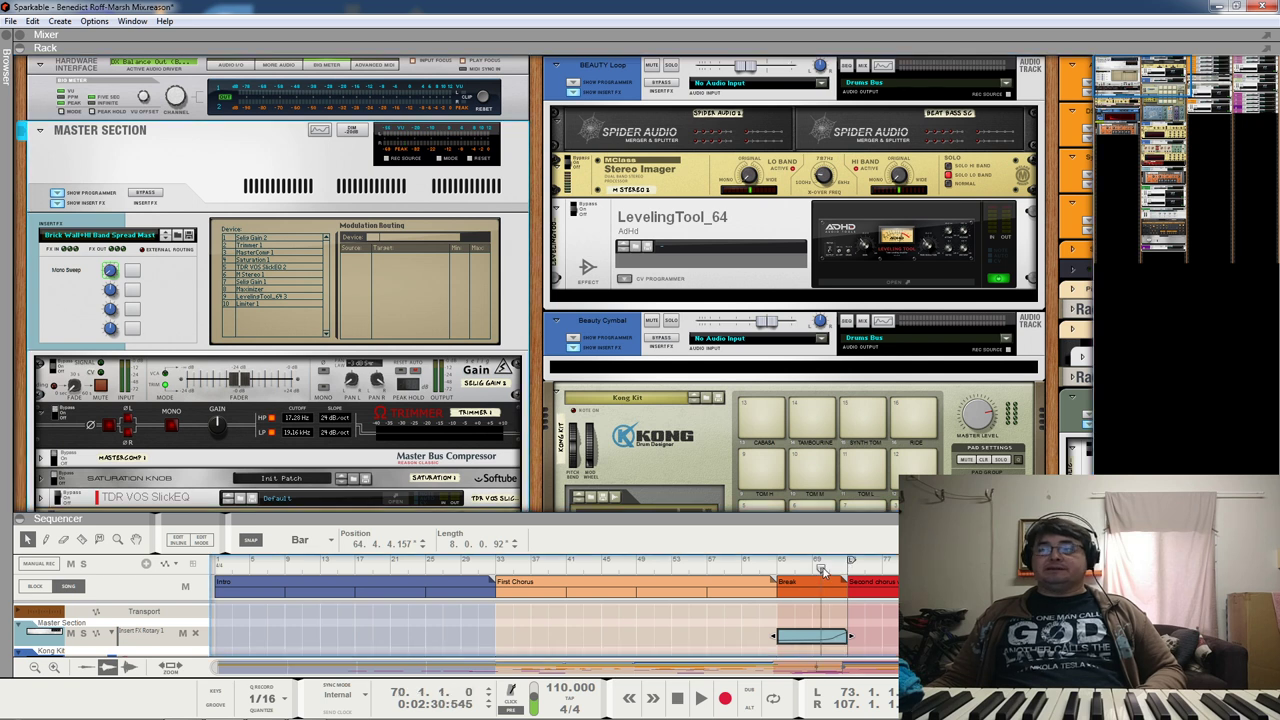
{"action": "key", "text": "space"}
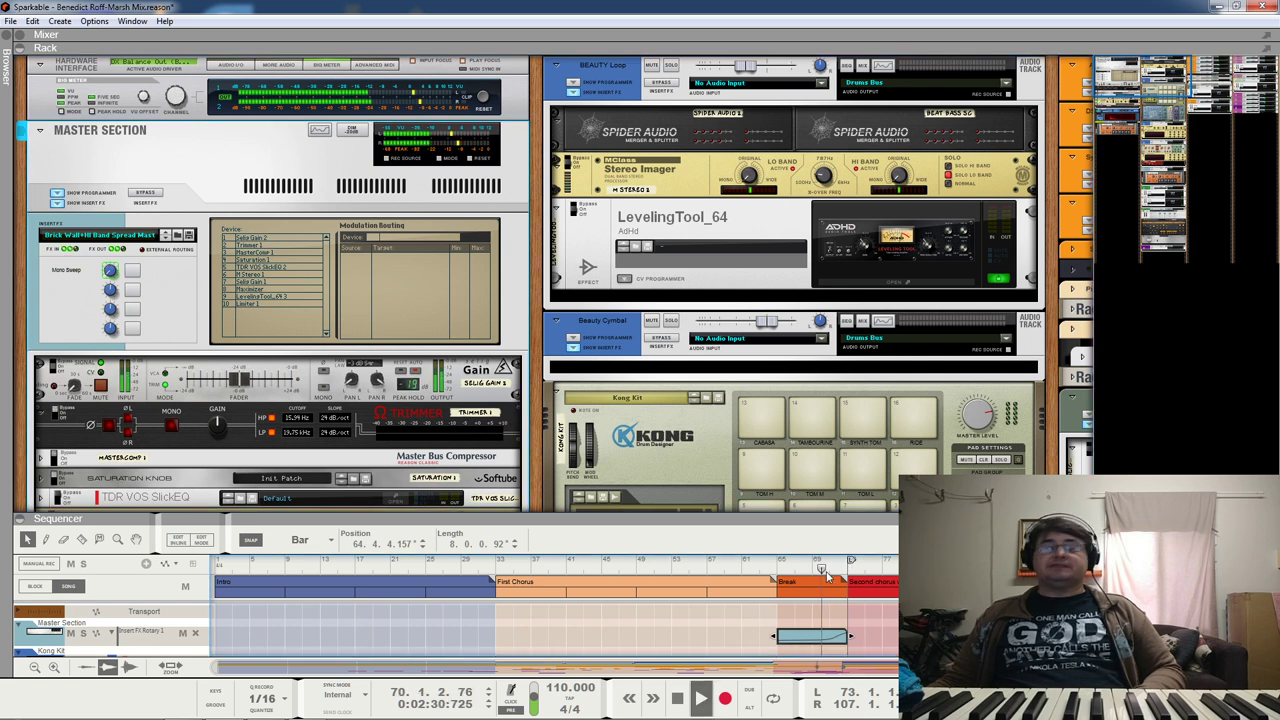
{"action": "left_click", "coordinate": [58, 202]}
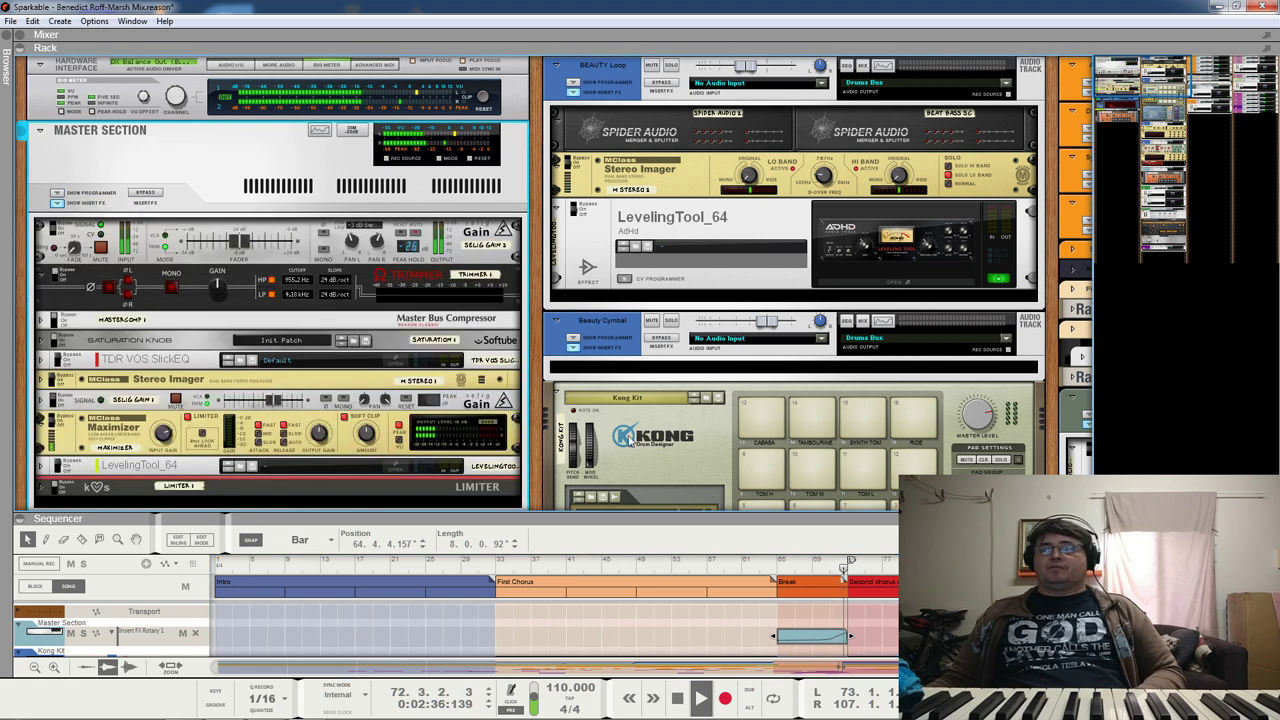
{"action": "key", "text": "space"}
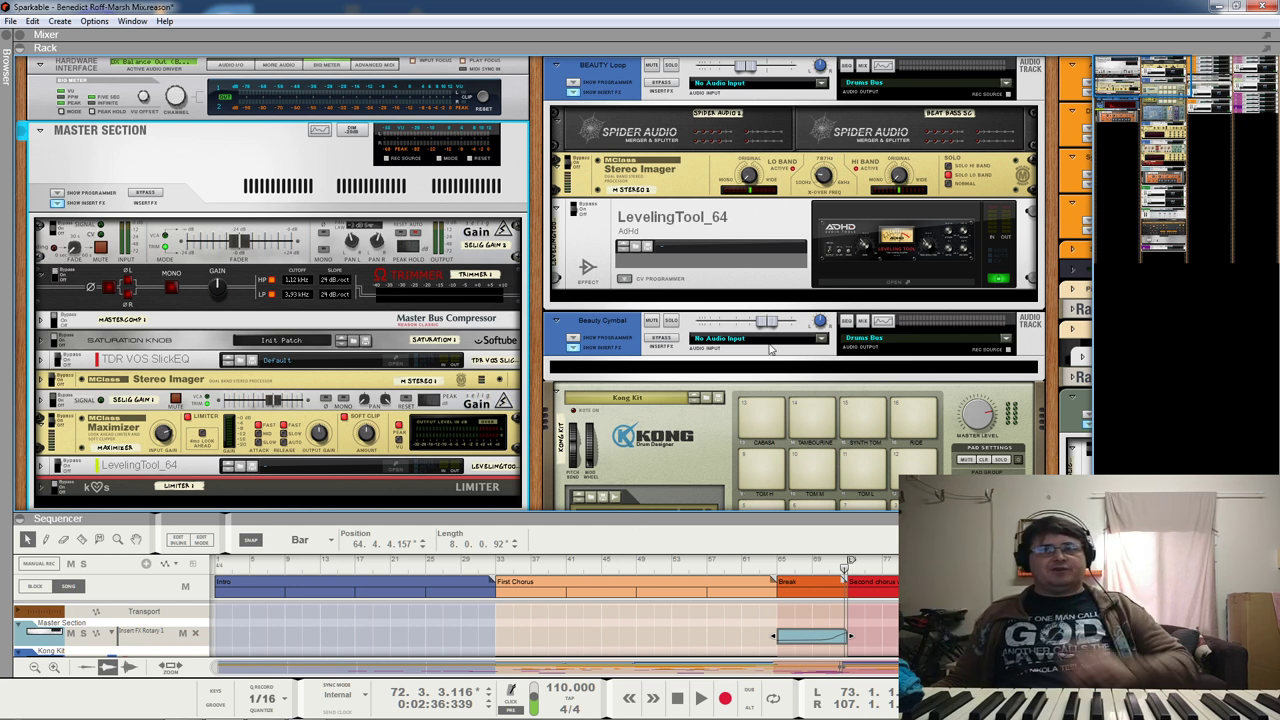
Step: Play the Break from bar 69 with the Trimmer selected, and place the playhead at the automation clip's end on bar 73
{"action": "left_click", "coordinate": [55, 275]}
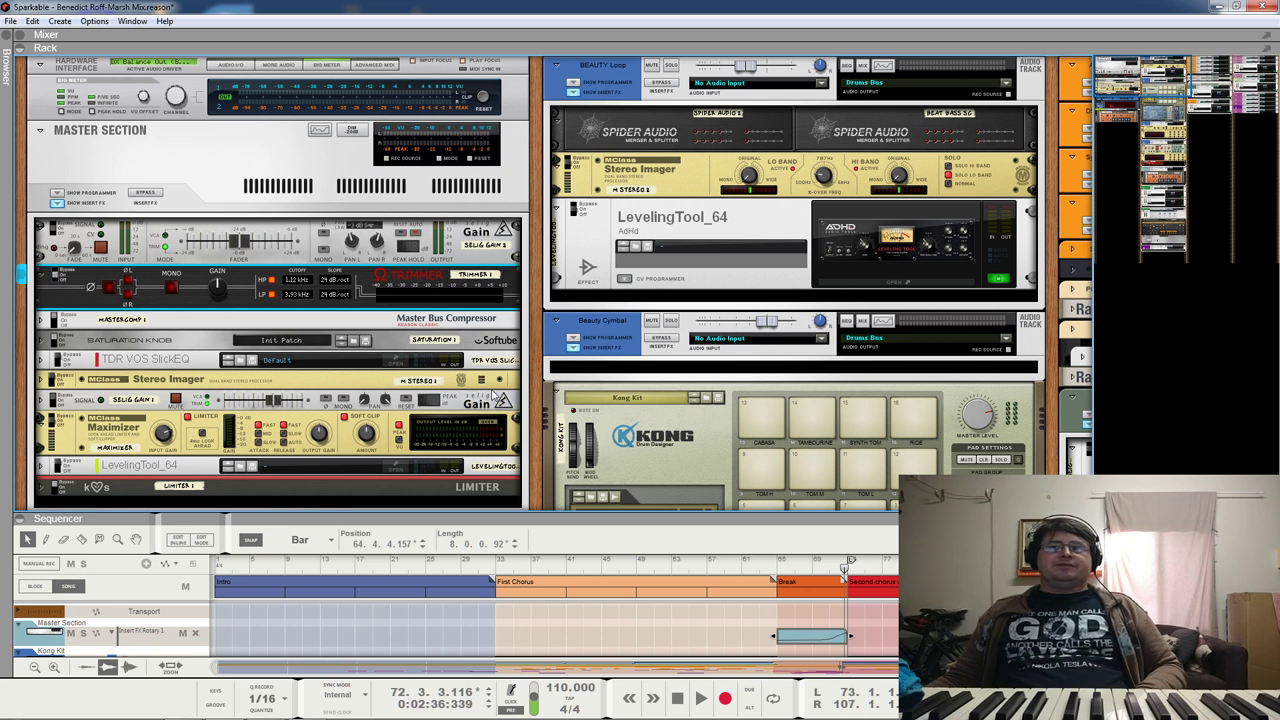
{"action": "mouse_move", "coordinate": [848, 566]}
{"action": "left_mouse_down"}
{"action": "mouse_move", "coordinate": [786, 578]}
{"action": "mouse_move", "coordinate": [812, 570]}
{"action": "left_mouse_up"}
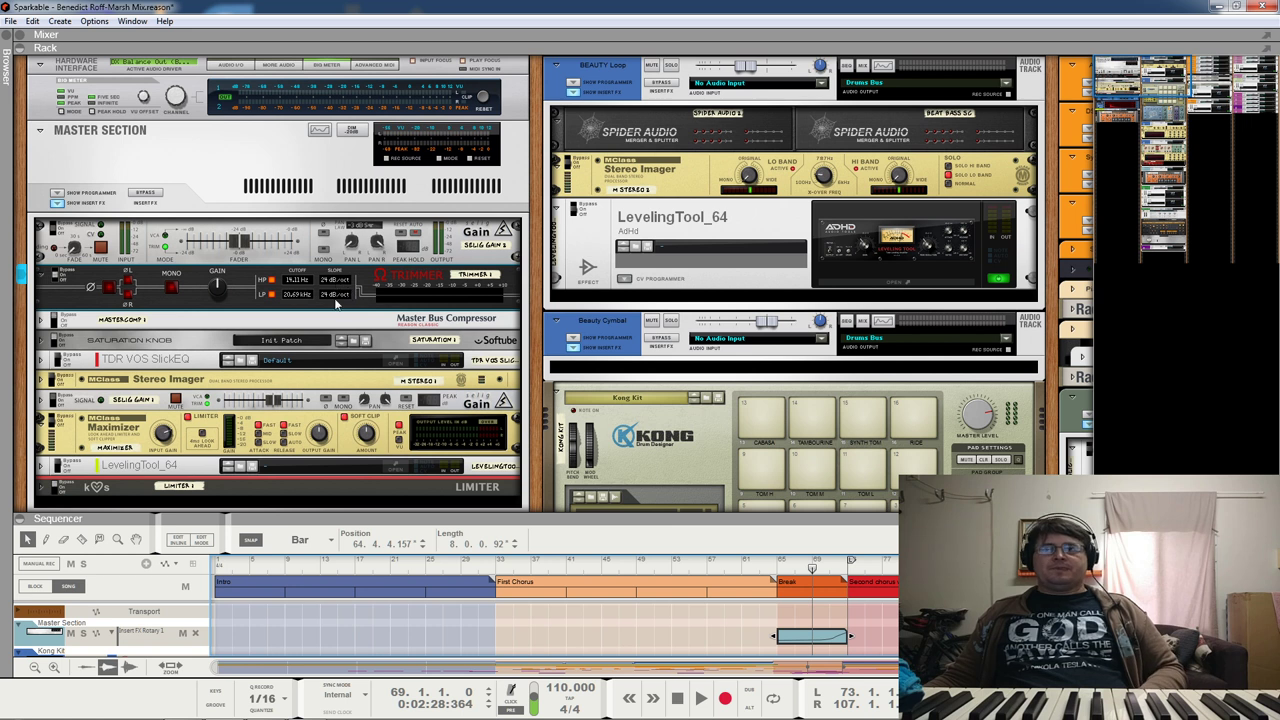
{"action": "key", "text": "space"}
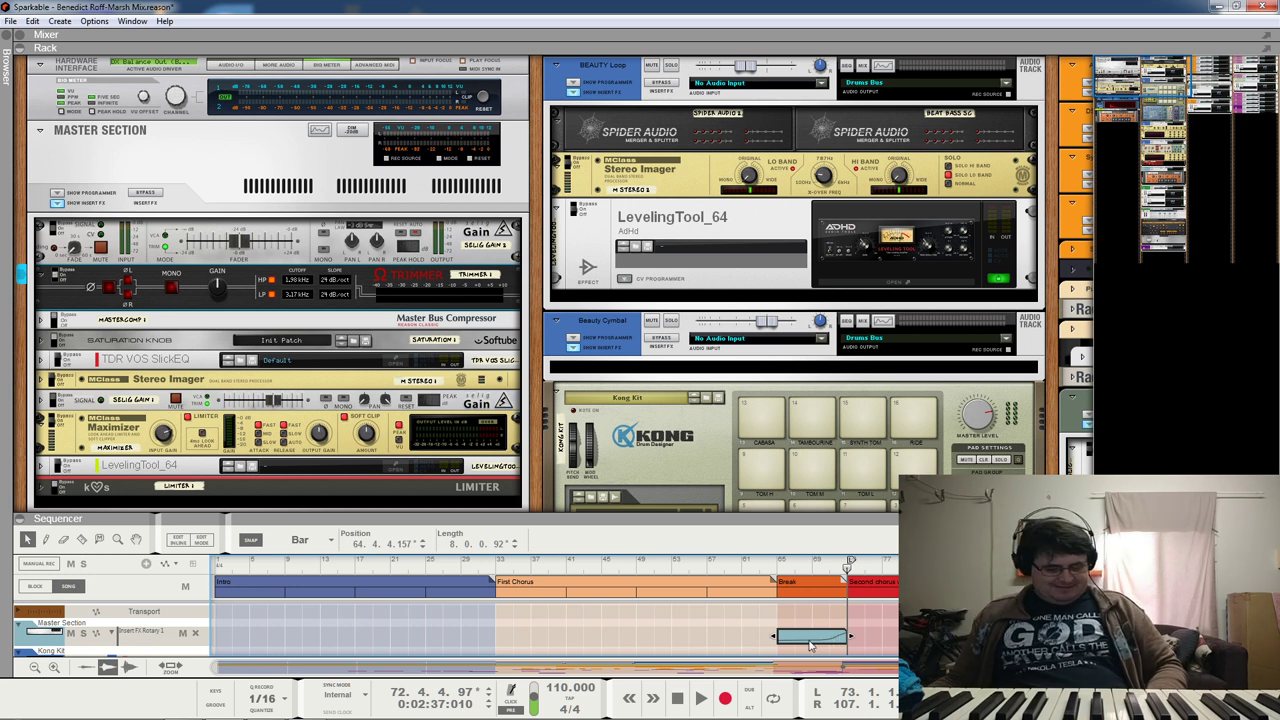
{"action": "scroll", "coordinate": [810, 645], "scroll_direction": "up", "scroll_amount": 3}
{"action": "left_click_drag", "start_coordinate": [805, 668], "coordinate": [840, 670]}
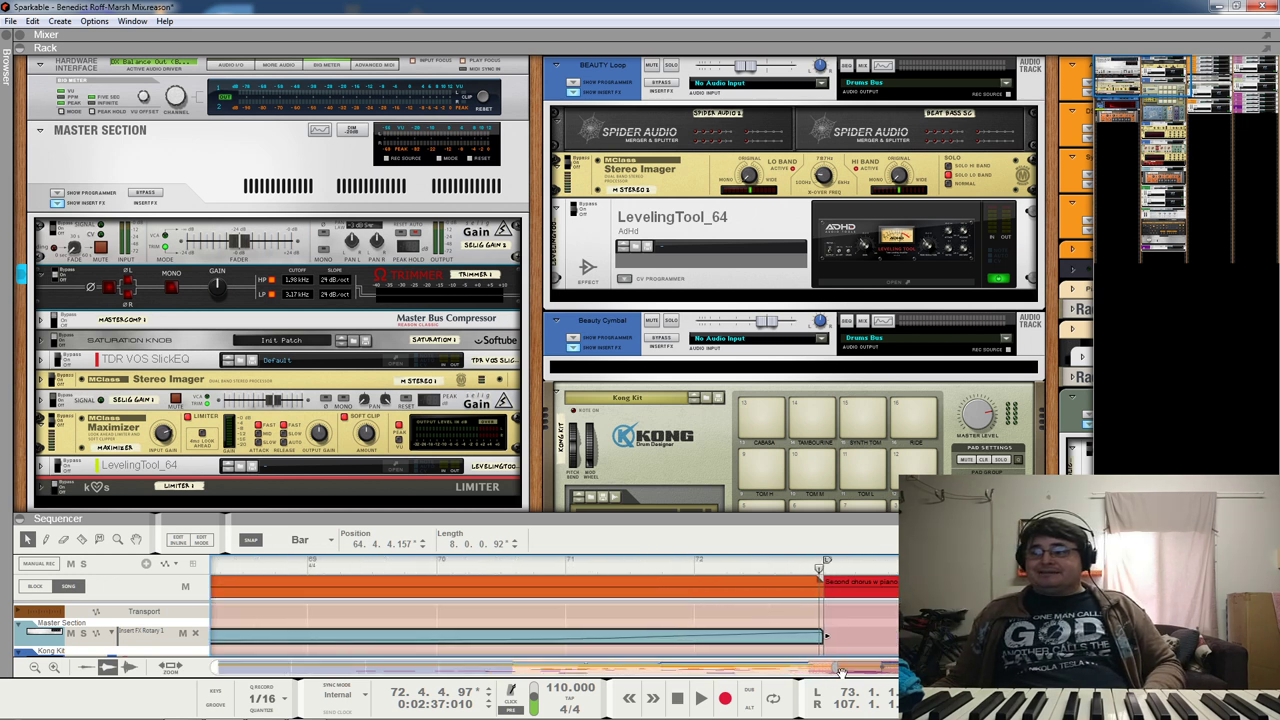
{"action": "left_click", "coordinate": [818, 565]}
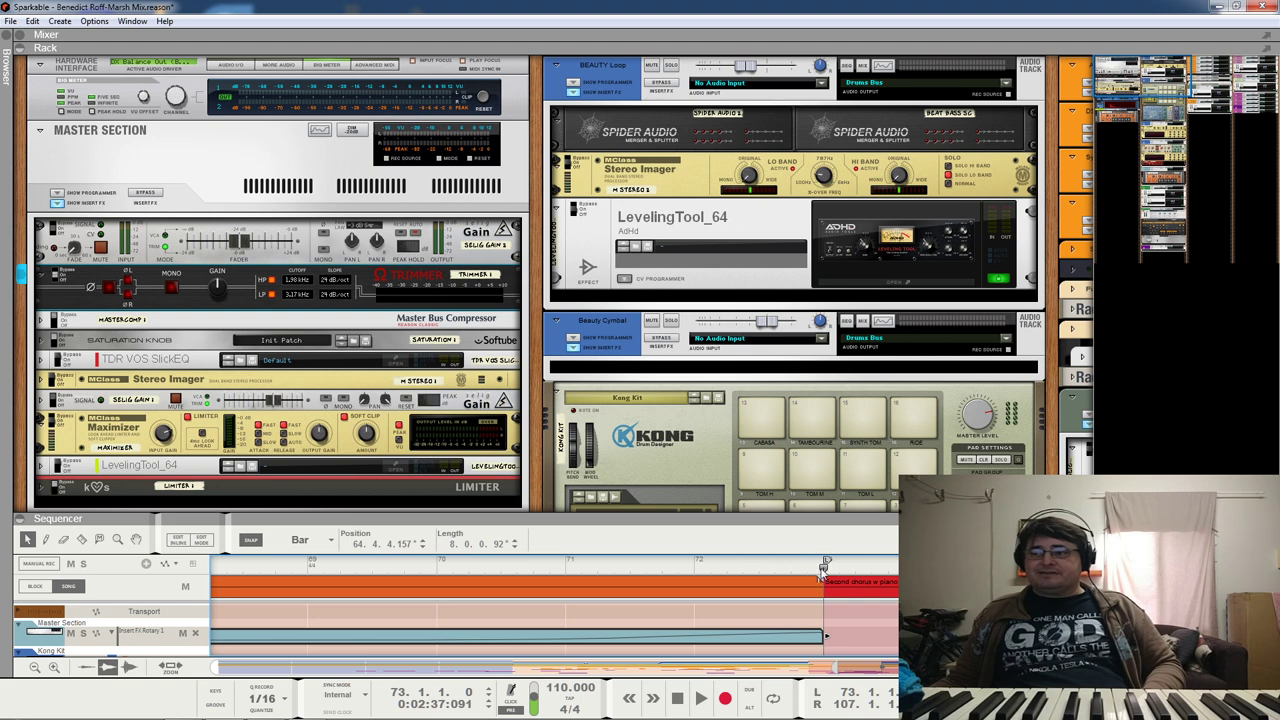
Step: Open the Master Section's Insert FX Rotary 1 automation clip for inline editing, and enlarge the sequencer
{"action": "double_click", "coordinate": [815, 642]}
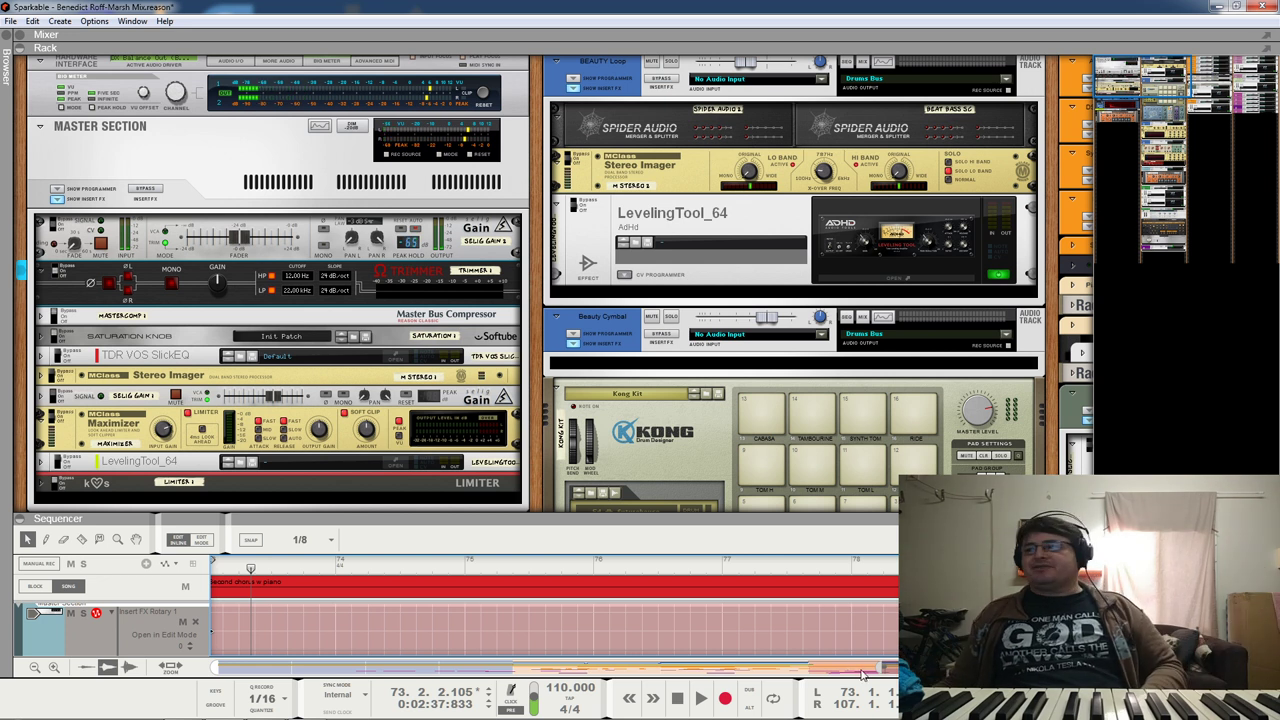
{"action": "scroll", "coordinate": [456, 630], "scroll_direction": "down", "scroll_amount": 3}
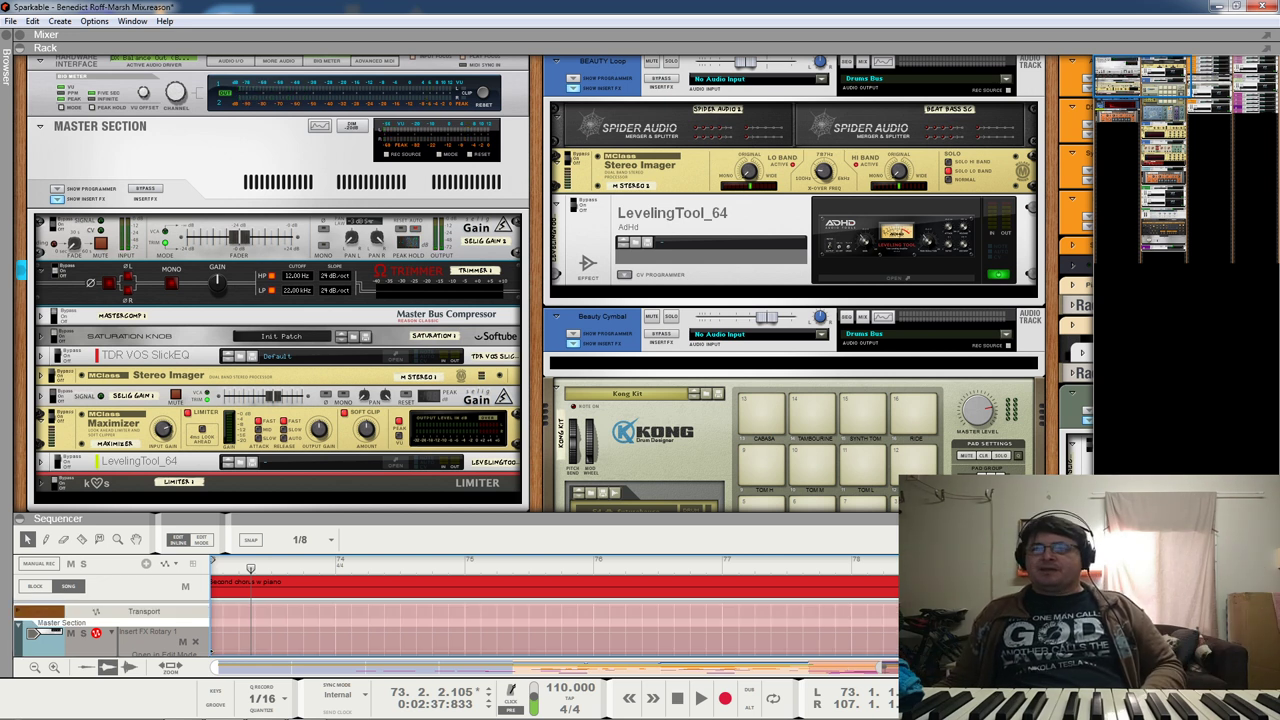
{"action": "scroll", "coordinate": [456, 630], "scroll_direction": "up", "scroll_amount": 3}
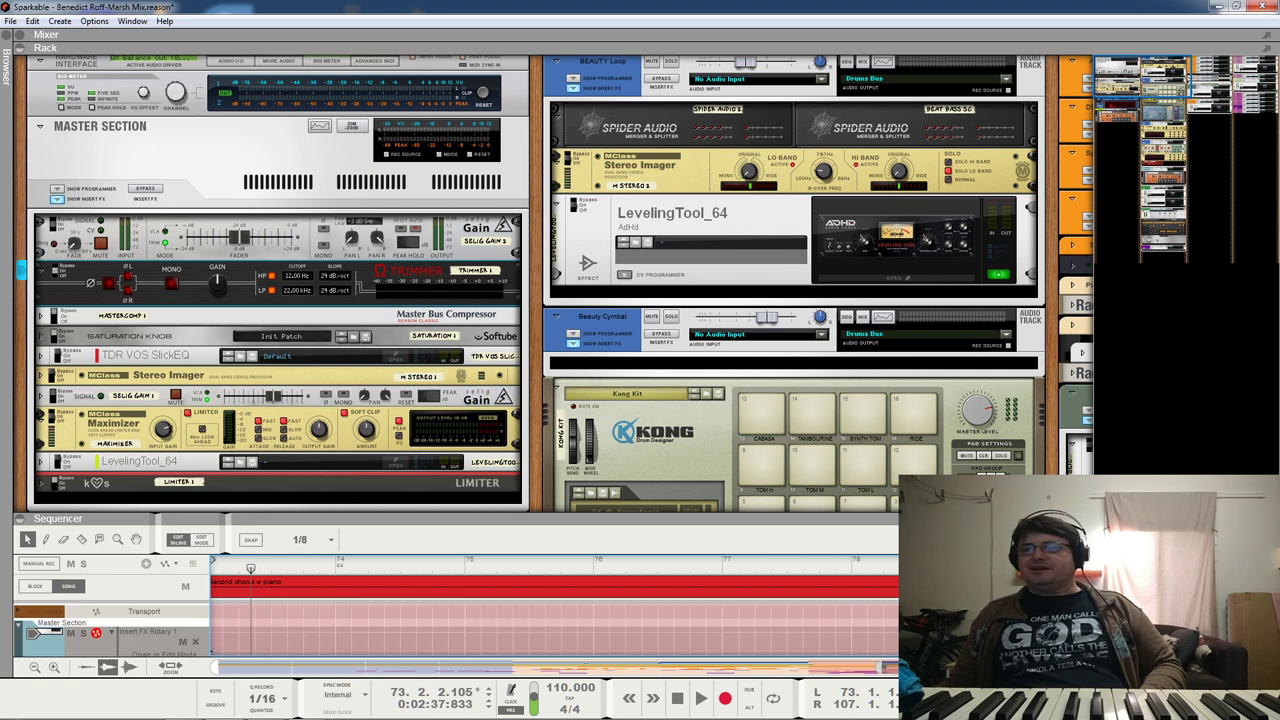
{"action": "left_click_drag", "start_coordinate": [342, 518], "coordinate": [363, 303]}
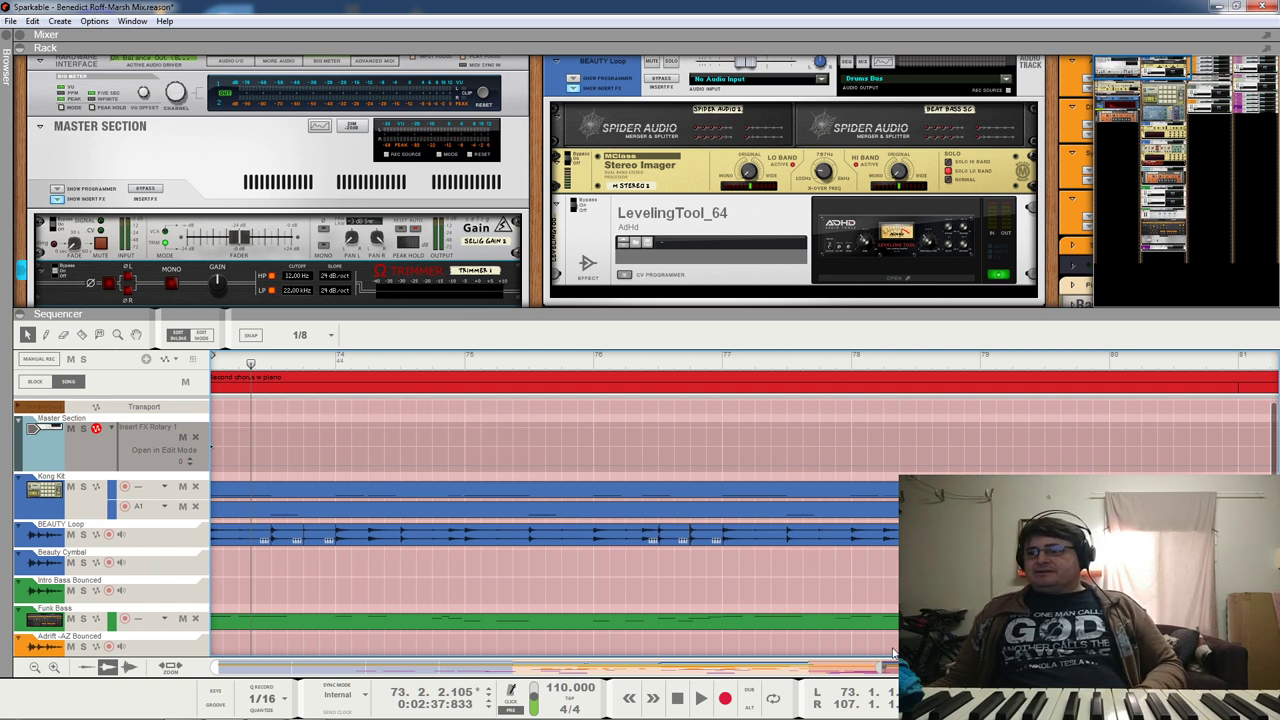
Step: Select the last high automation point before bar 73, where the filter sweep peaks
{"action": "mouse_move", "coordinate": [880, 666]}
{"action": "left_mouse_down"}
{"action": "mouse_move", "coordinate": [810, 668]}
{"action": "mouse_move", "coordinate": [735, 693]}
{"action": "mouse_move", "coordinate": [876, 667]}
{"action": "left_mouse_up"}
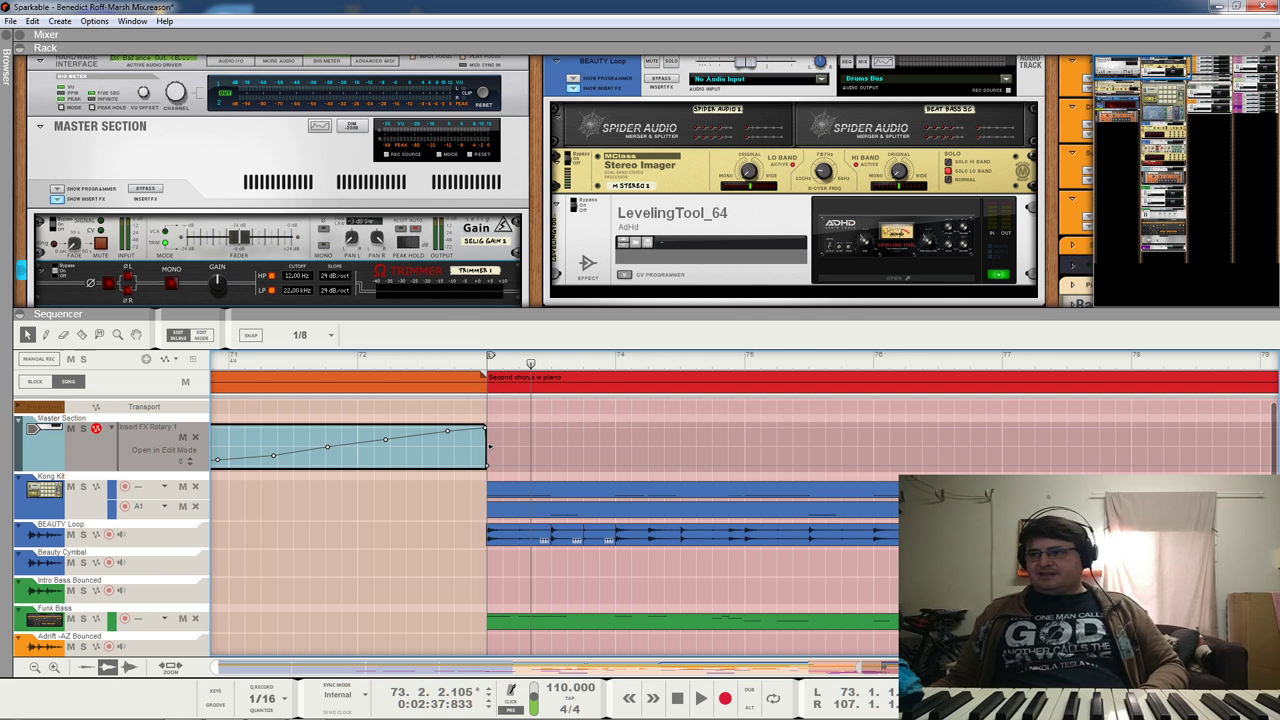
{"action": "key", "text": "h"}
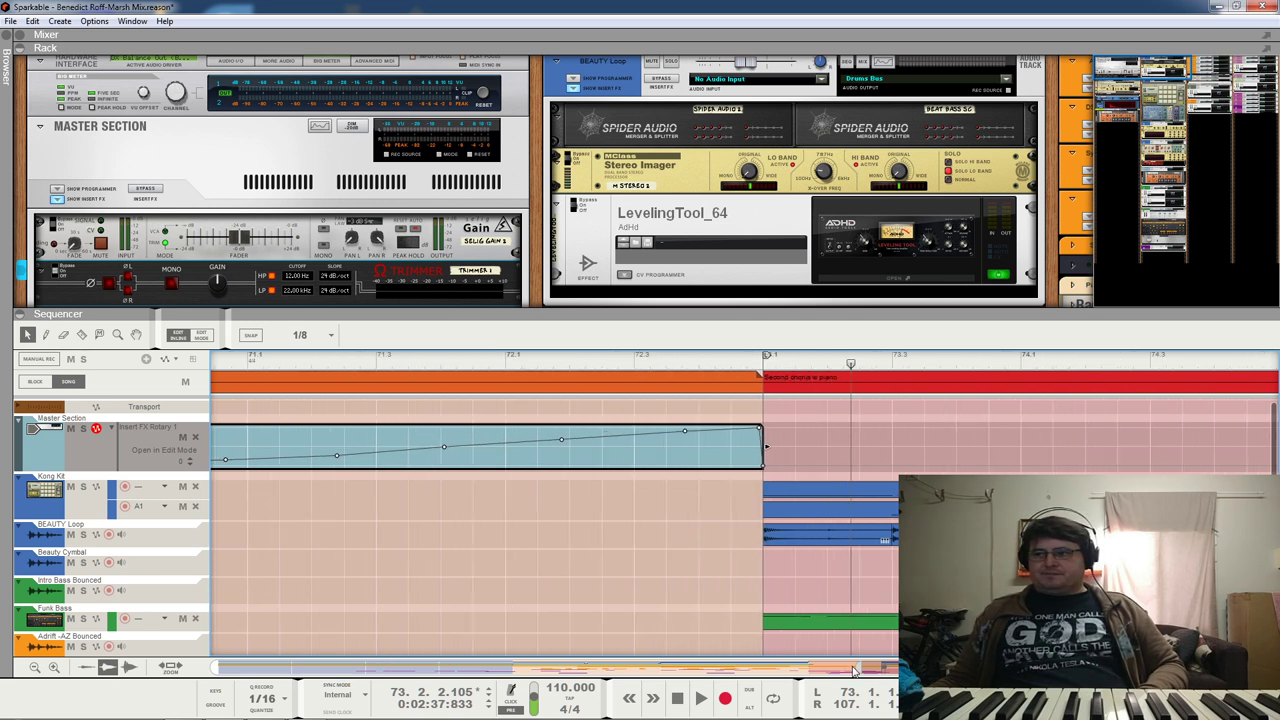
{"action": "left_click_drag", "start_coordinate": [861, 667], "coordinate": [868, 667]}
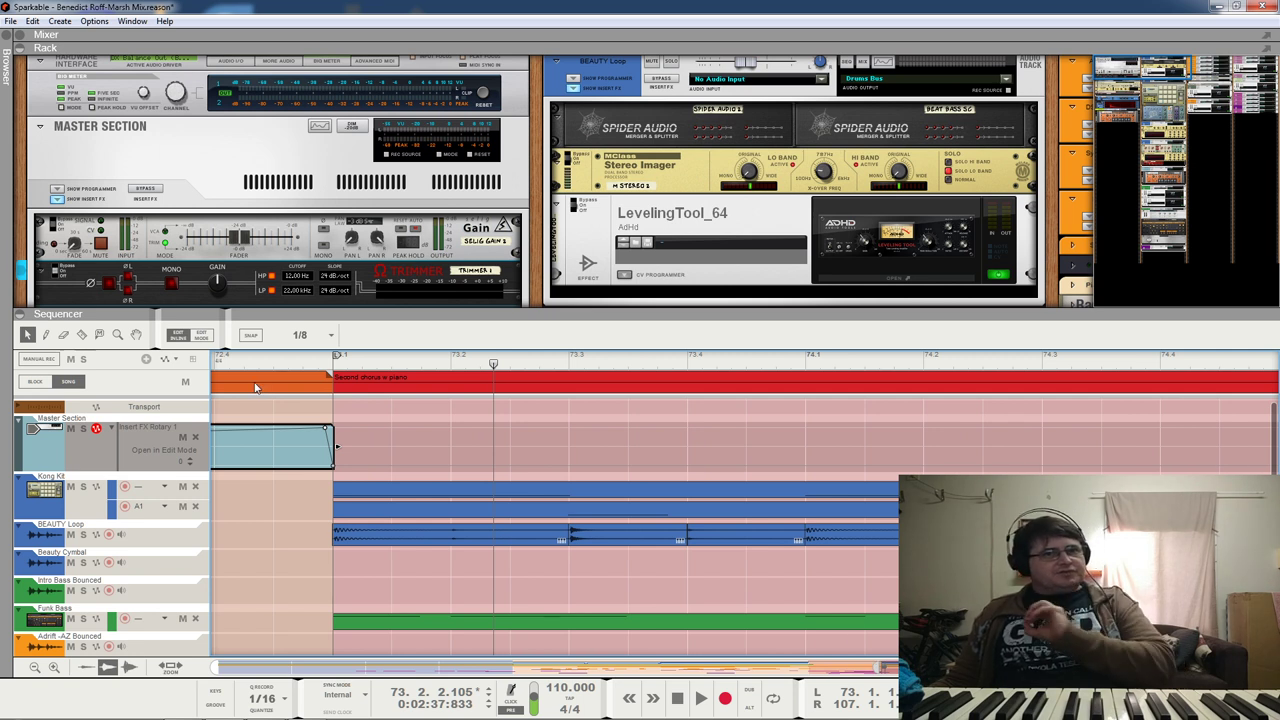
{"action": "left_click", "coordinate": [327, 430]}
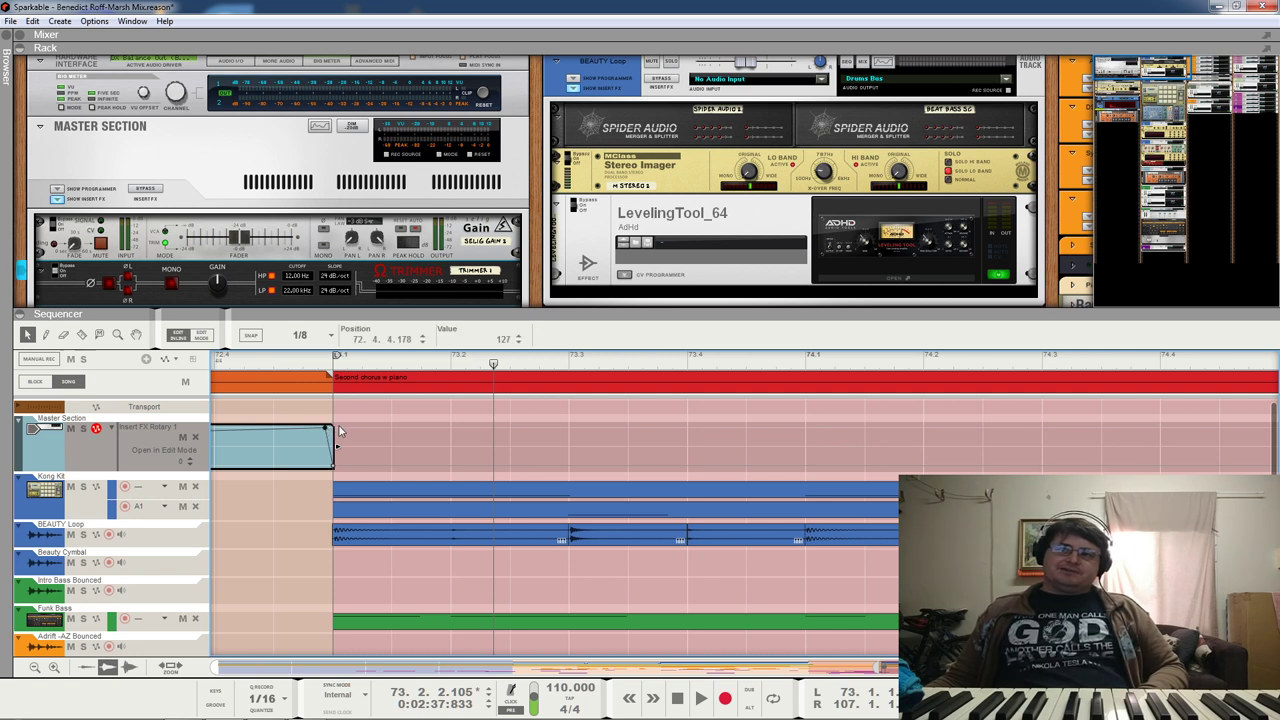
Step: Set the snap value to 1/16, and place the playhead at bar 73 and at 72.4.4 to examine the sweep's closing drop
{"action": "left_click", "coordinate": [335, 362]}
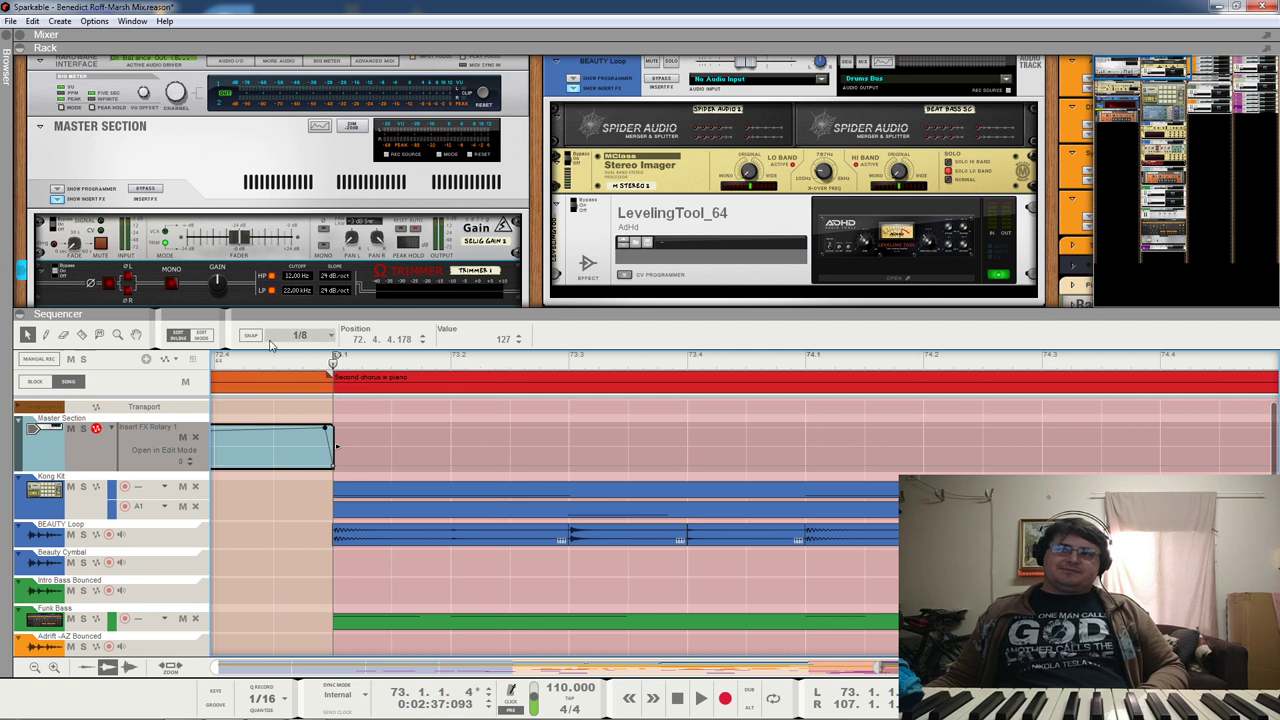
{"action": "left_click", "coordinate": [305, 336]}
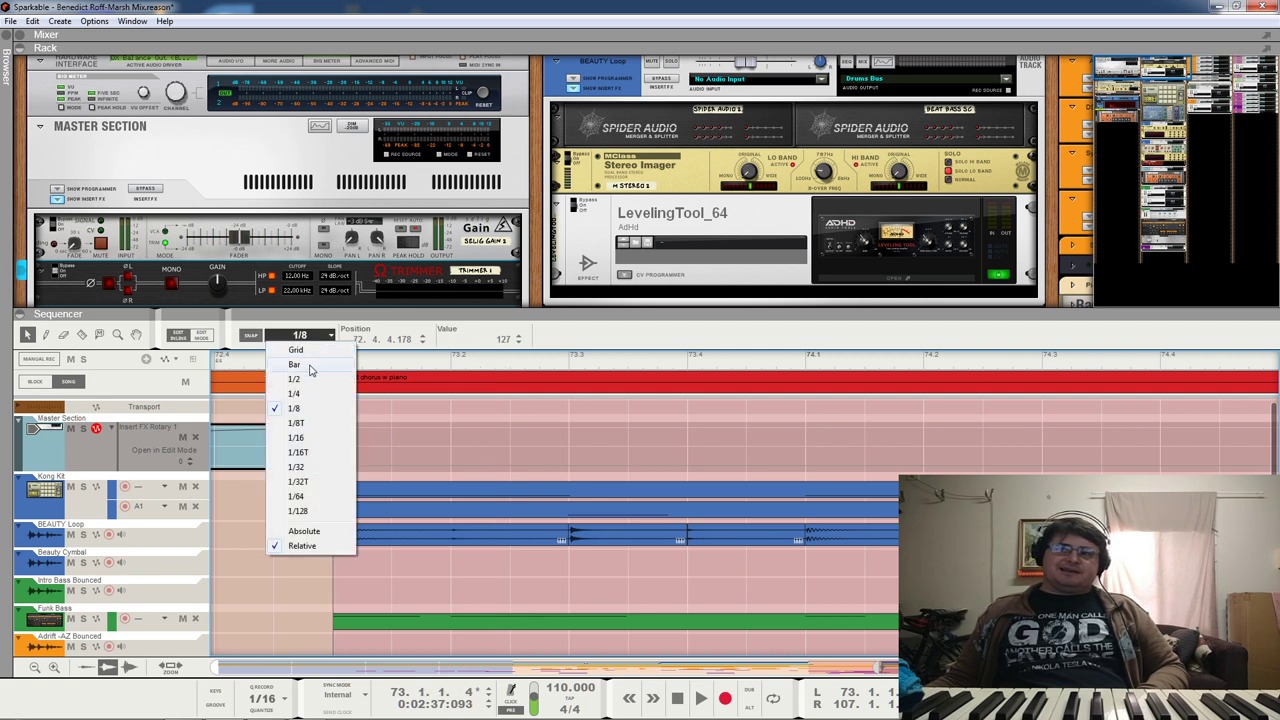
{"action": "left_click", "coordinate": [314, 440]}
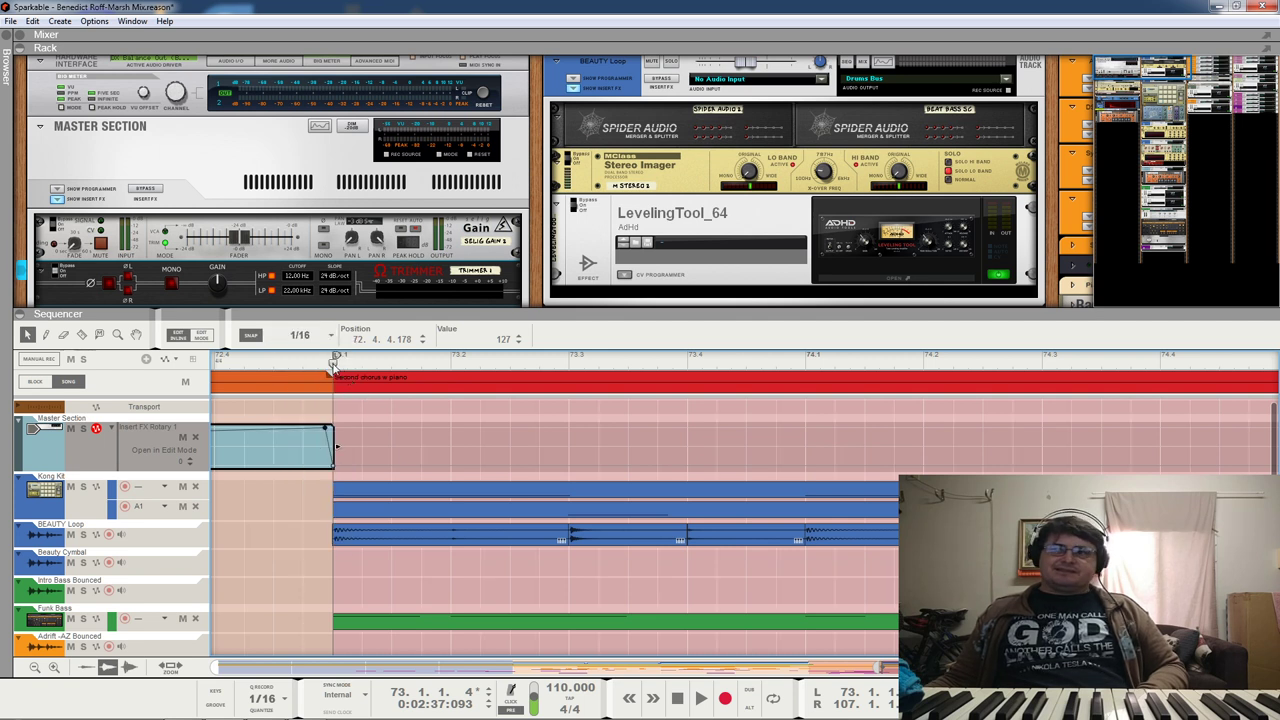
{"action": "mouse_move", "coordinate": [334, 366]}
{"action": "left_mouse_down"}
{"action": "mouse_move", "coordinate": [303, 366]}
{"action": "mouse_move", "coordinate": [332, 366]}
{"action": "left_mouse_up"}
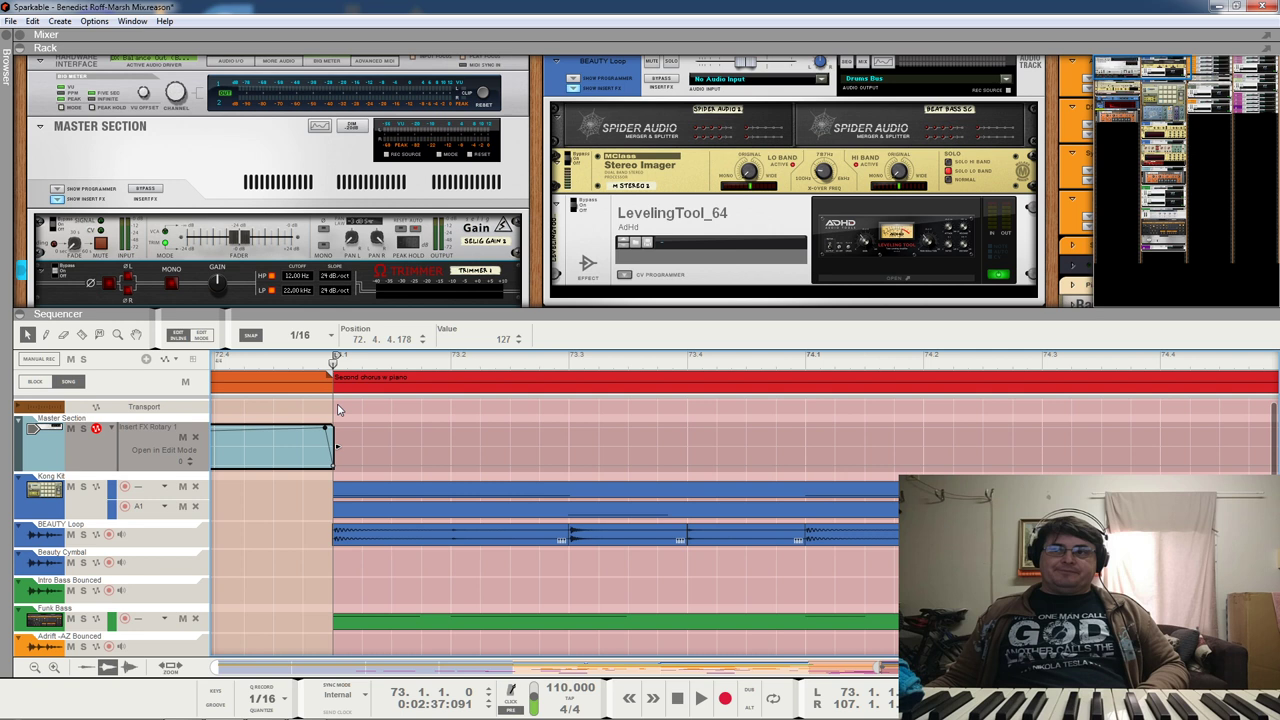
{"action": "scroll", "coordinate": [336, 440], "scroll_direction": "down", "scroll_amount": 8}
{"action": "scroll", "coordinate": [335, 526], "scroll_direction": "up", "scroll_amount": 8}
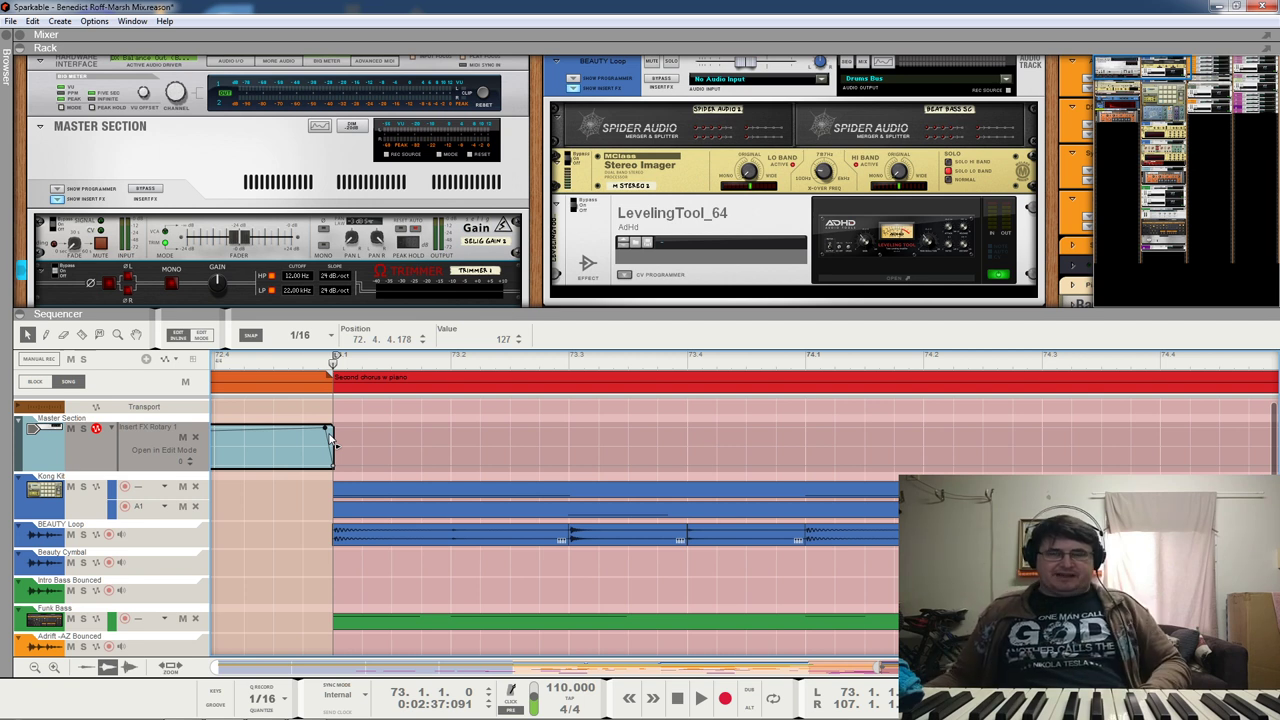
{"action": "left_click", "coordinate": [317, 367]}
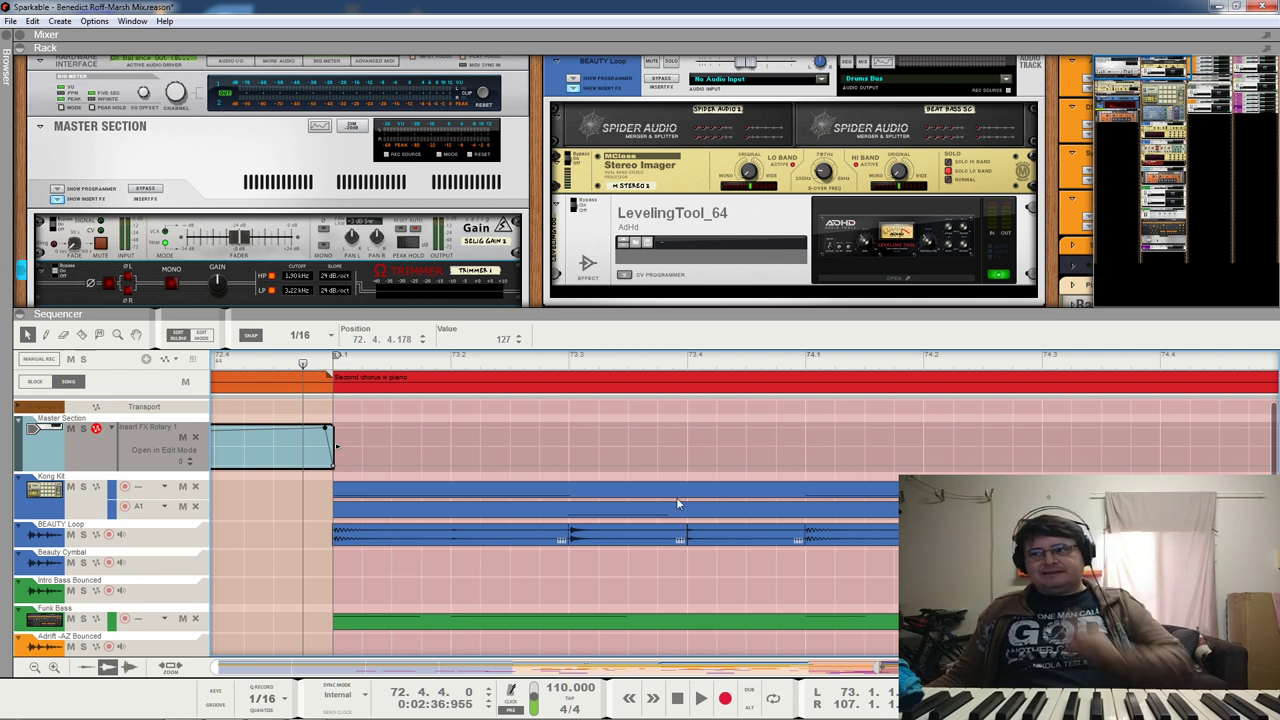
Step: Leave inline editing of the automation clip and return to the arrangement of the whole song
{"action": "key", "text": "ctrl+minus"}
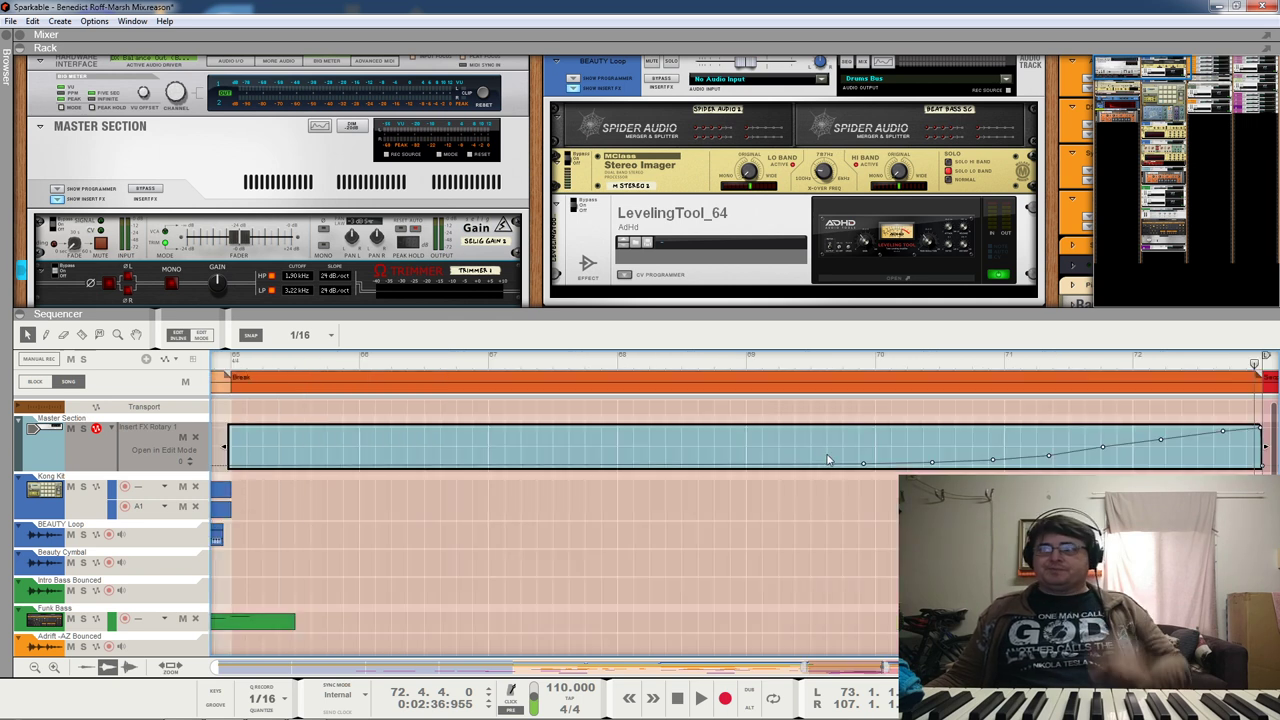
{"action": "key", "text": "ctrl+e"}
{"action": "key", "text": "ctrl+minus"}
{"action": "key", "text": "ctrl+minus"}
{"action": "key", "text": "ctrl+minus"}
{"action": "key", "text": "ctrl+minus"}
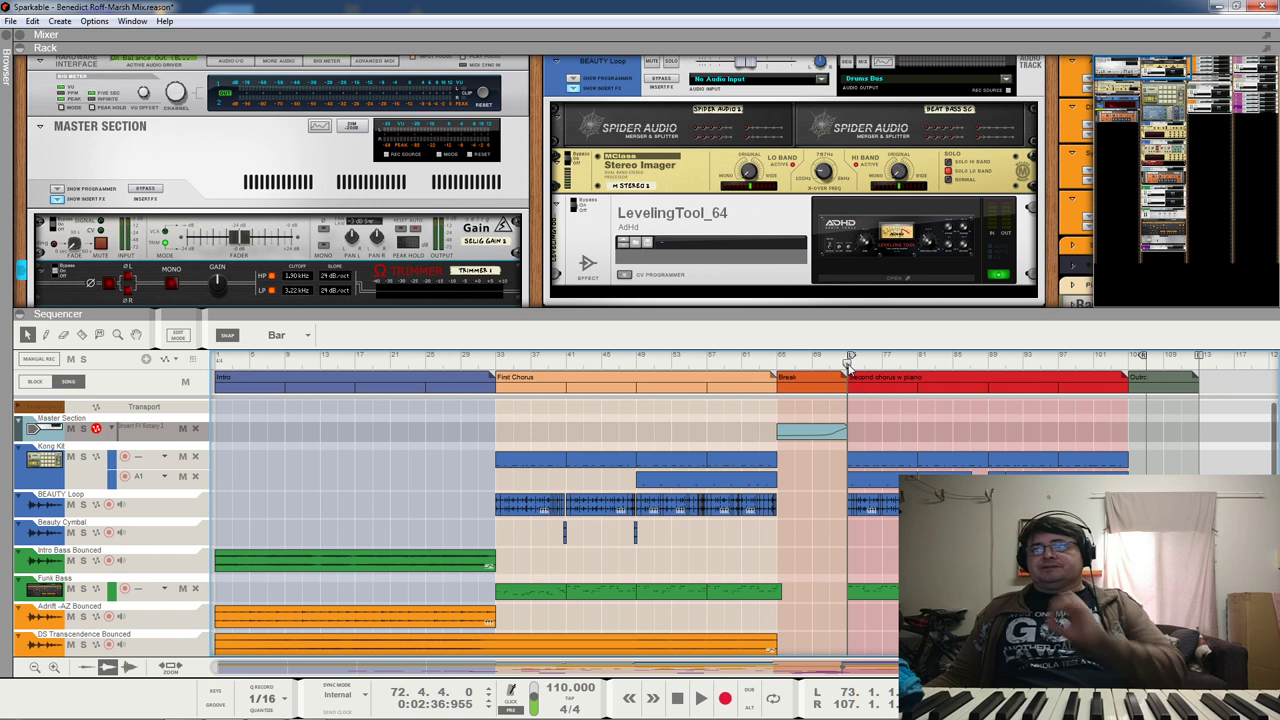
Step: Play from bar 69 into the second chorus to hear the filter release, and return the playhead to bar 72
{"action": "left_click_drag", "start_coordinate": [848, 364], "coordinate": [813, 367]}
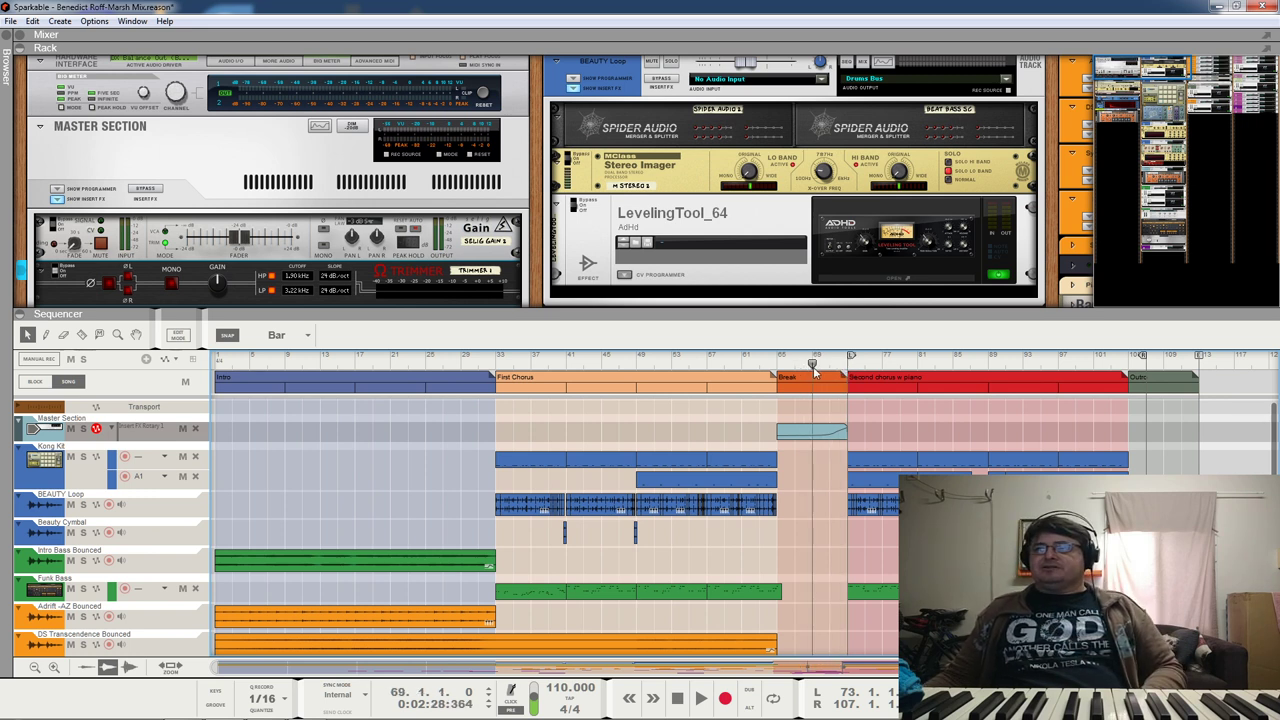
{"action": "key", "text": "space"}
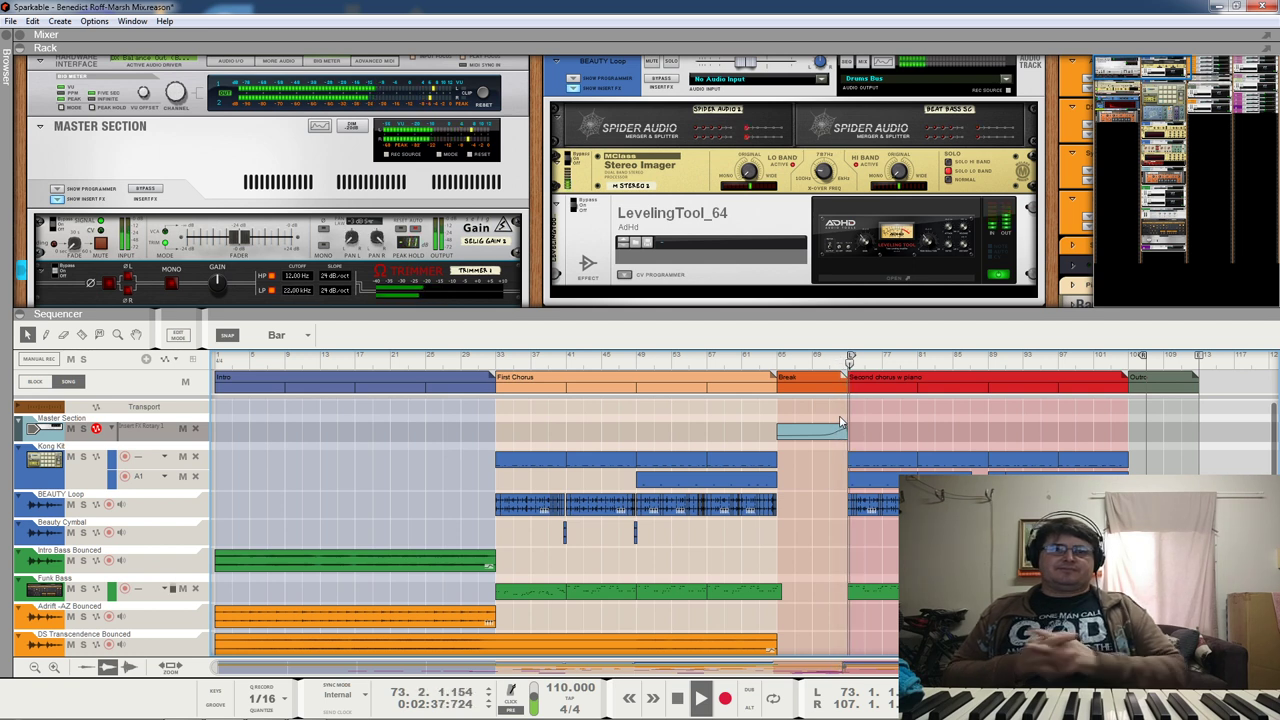
{"action": "key", "text": "space"}
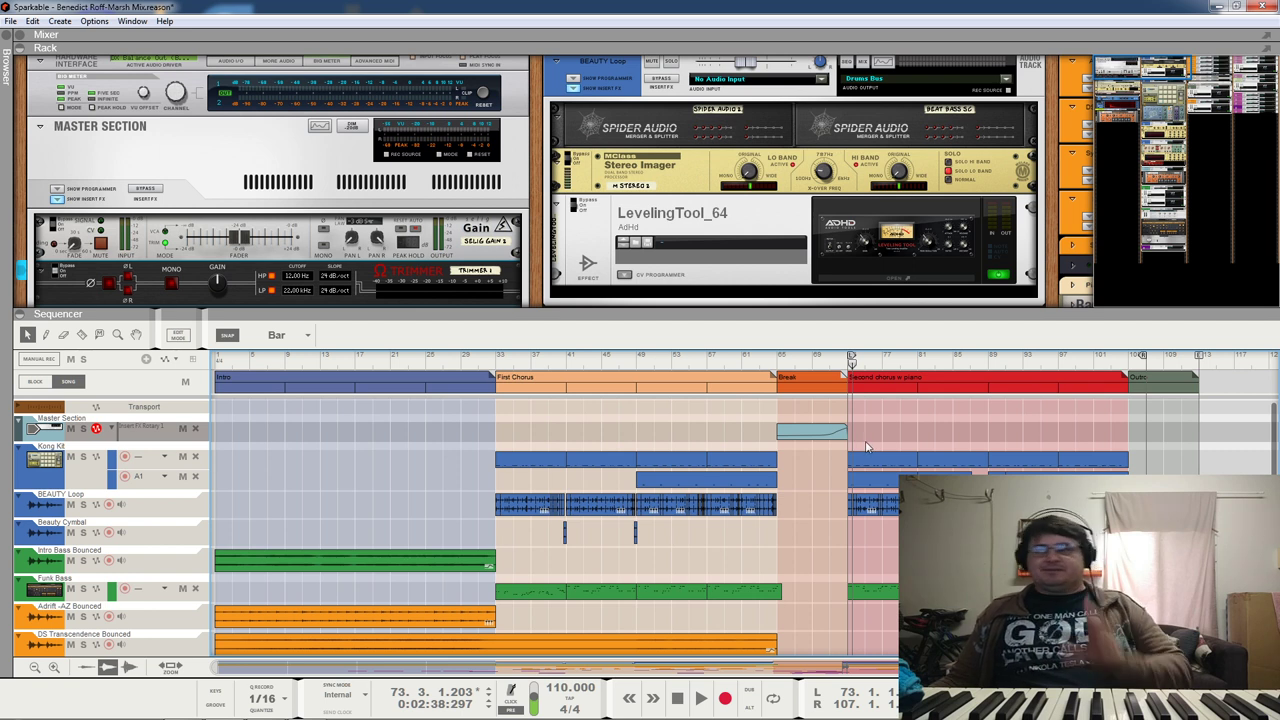
{"action": "left_click", "coordinate": [853, 362]}
{"action": "left_click", "coordinate": [849, 362]}
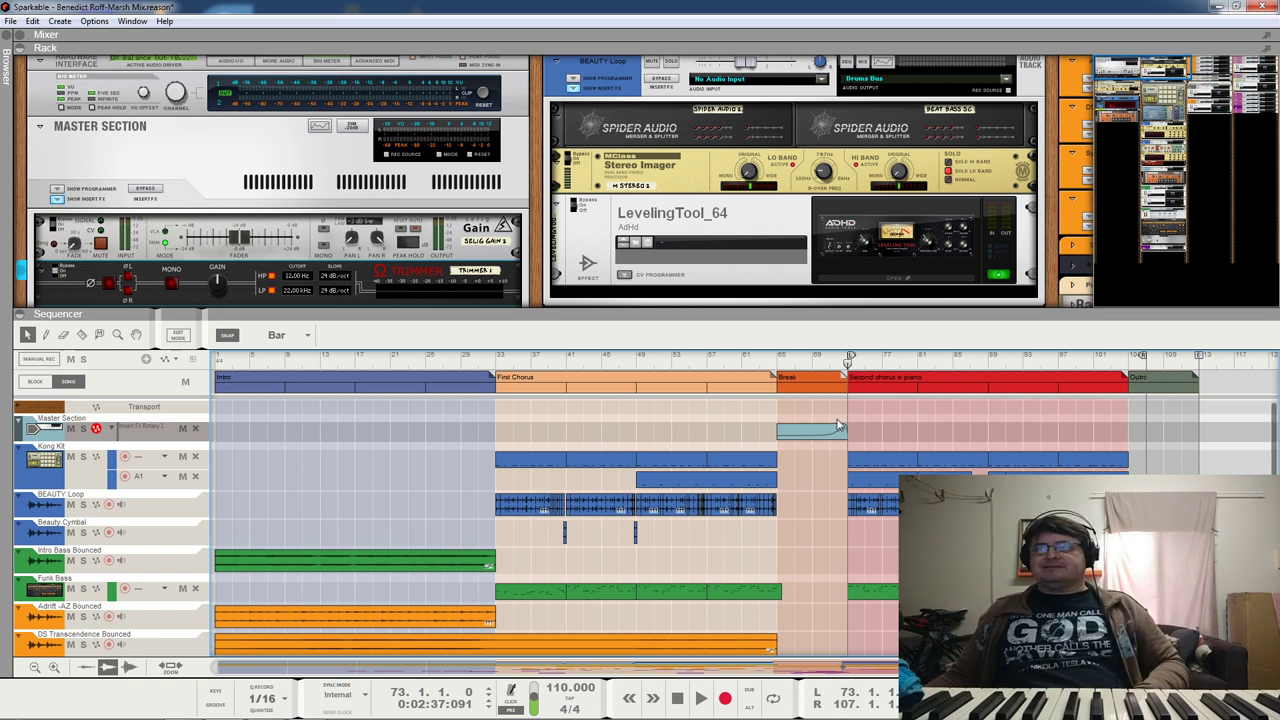
{"action": "left_click", "coordinate": [838, 364]}
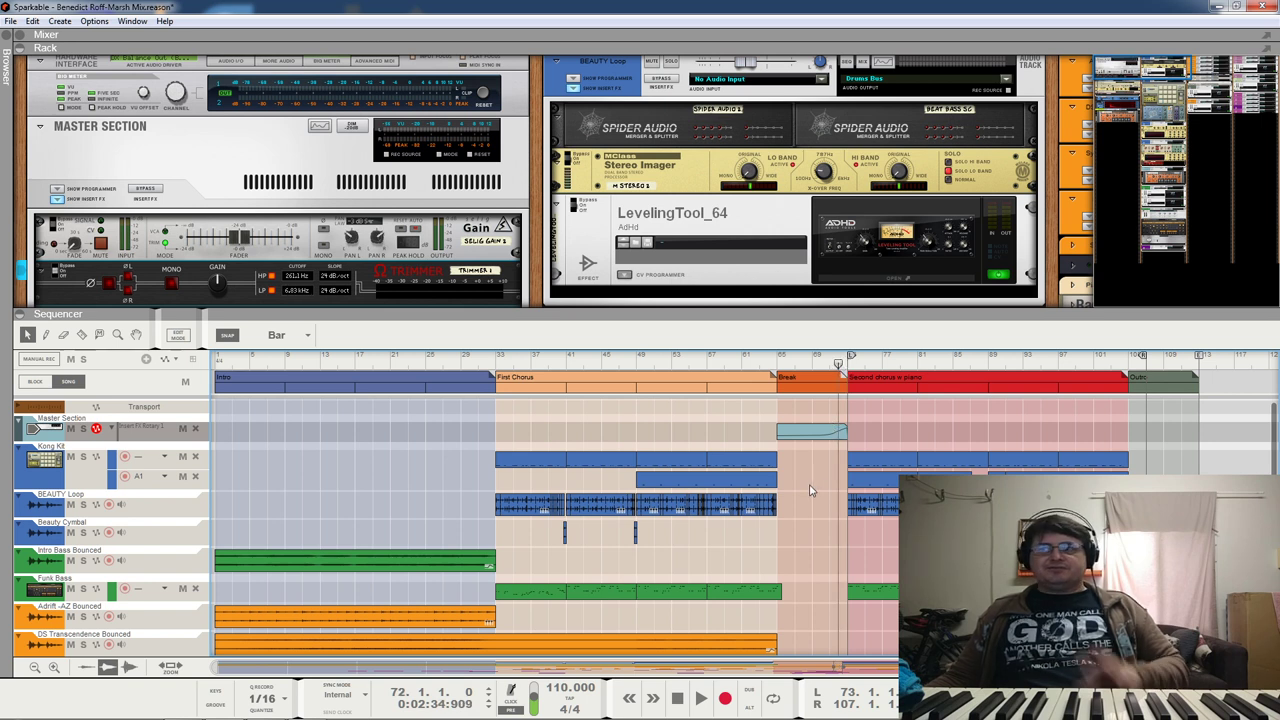
Step: Look through the arrangement's tracks from the Master Section to Echo Blips, and return to the Trumpet and effects tracks
{"action": "scroll", "coordinate": [811, 490], "scroll_direction": "down", "scroll_amount": 15}
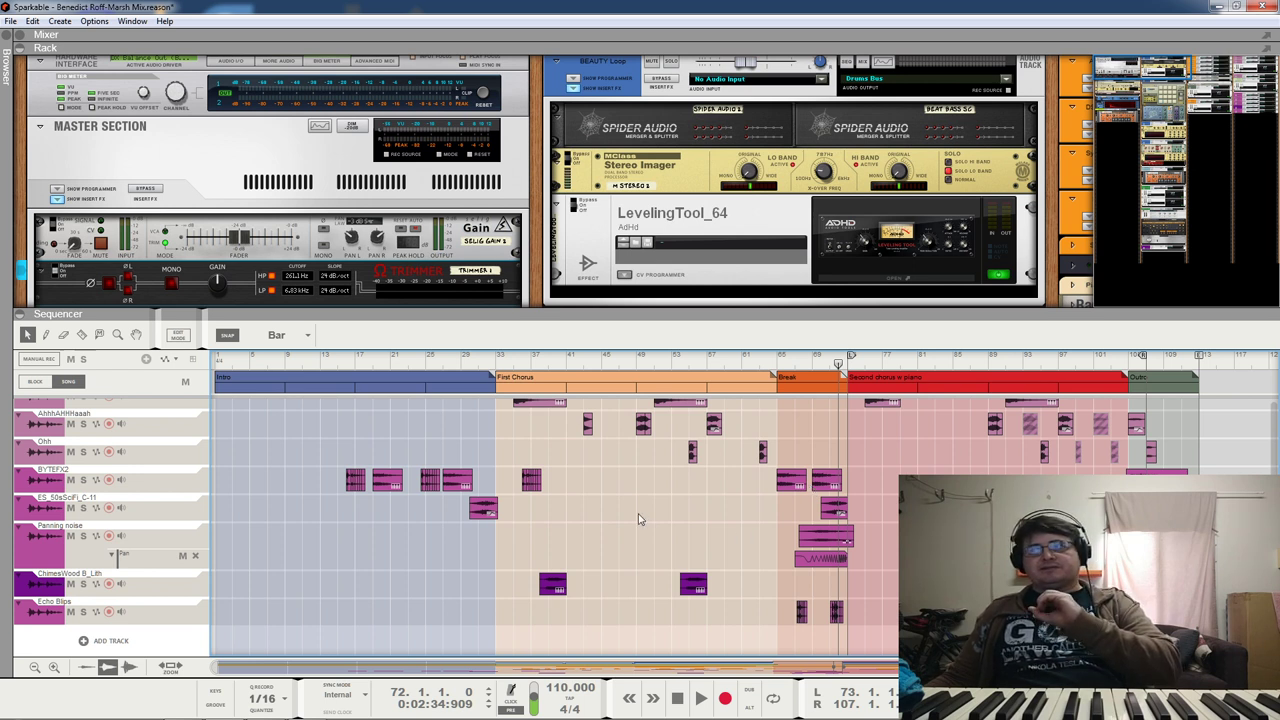
{"action": "scroll", "coordinate": [640, 519], "scroll_direction": "up", "scroll_amount": 15}
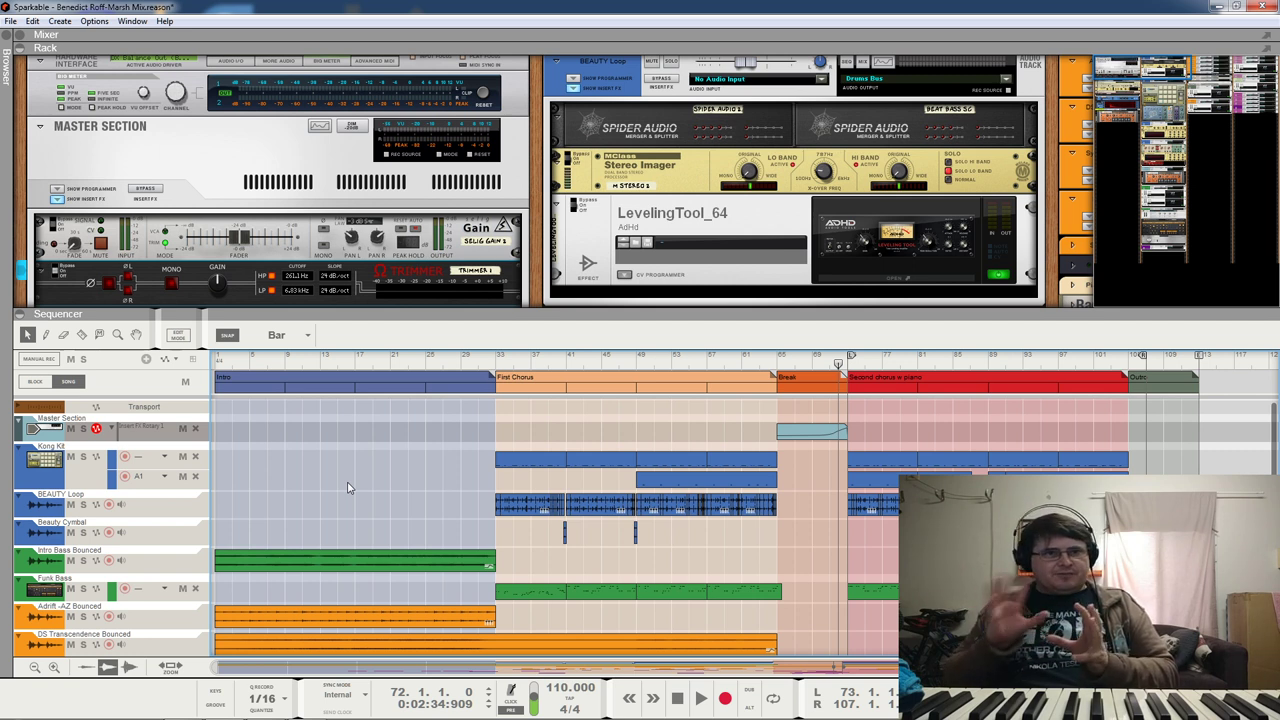
{"action": "scroll", "coordinate": [349, 486], "scroll_direction": "down", "scroll_amount": 5}
{"action": "scroll", "coordinate": [457, 451], "scroll_direction": "down", "scroll_amount": 5}
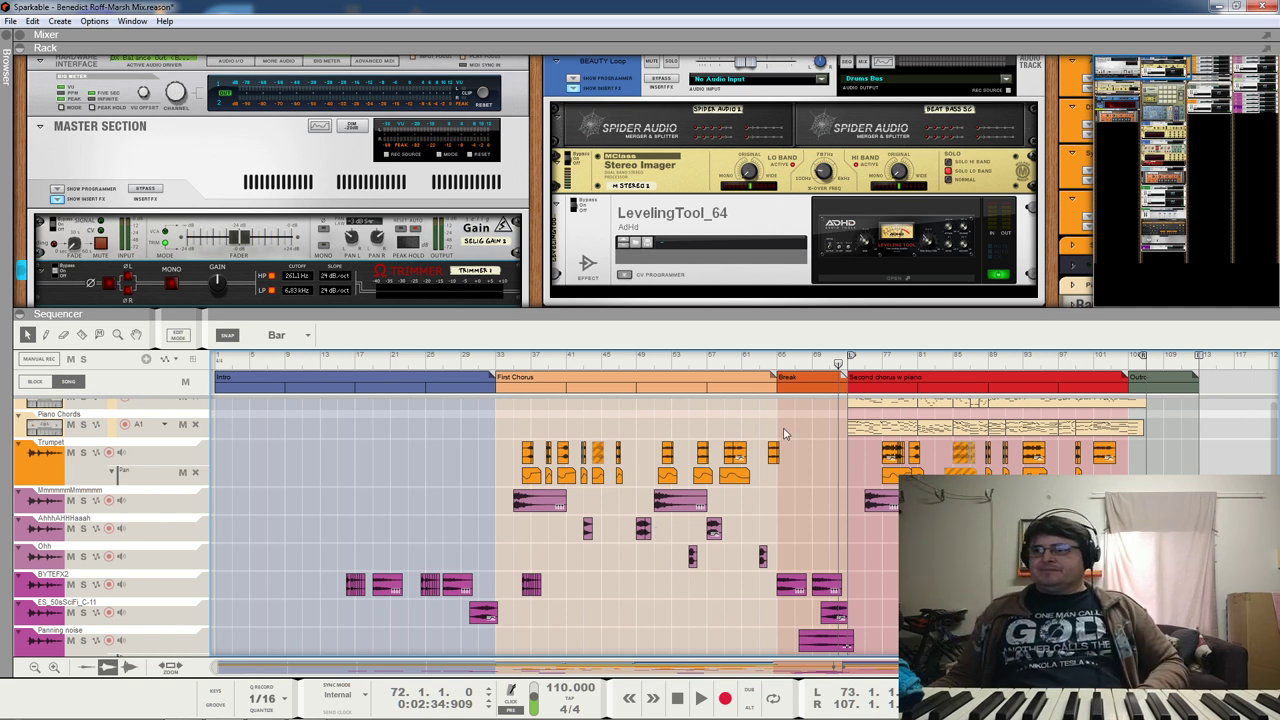
Step: Select the piano, trumpet and vocal clips from the first chorus to the outro to point out the song's melodic parts
{"action": "left_click_drag", "start_coordinate": [516, 452], "coordinate": [1128, 486]}
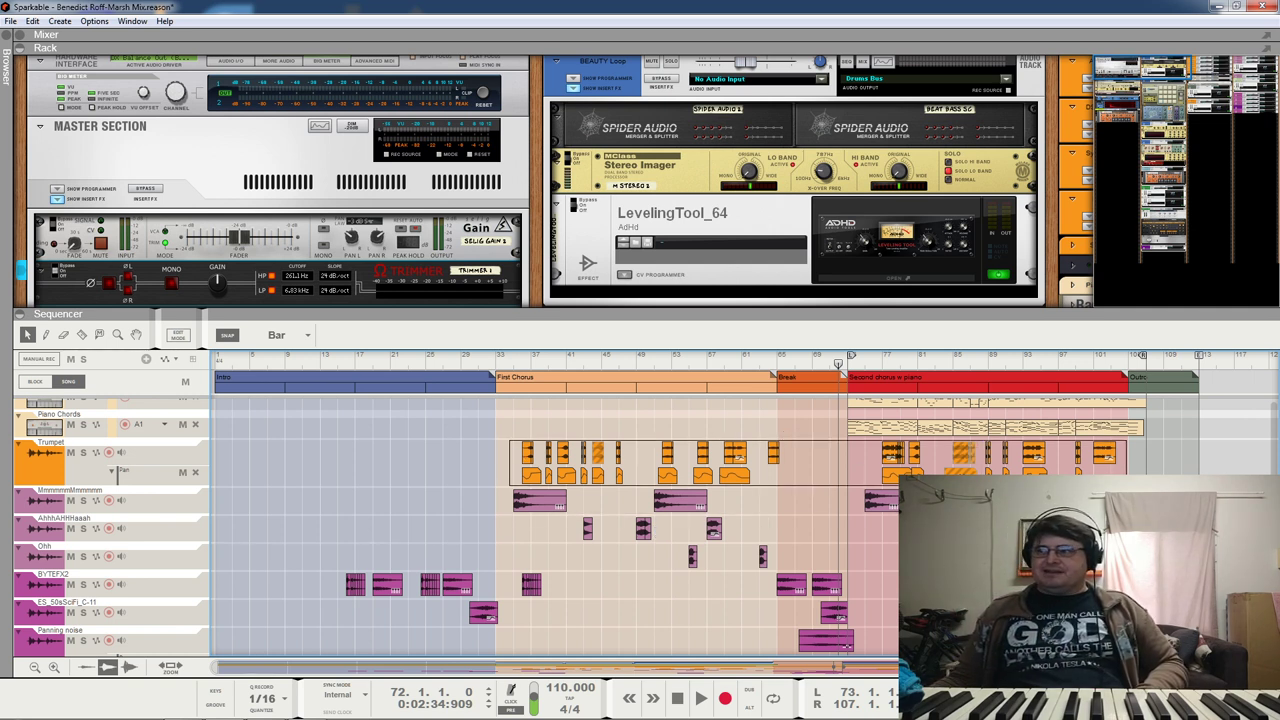
{"action": "left_click_drag", "start_coordinate": [846, 488], "coordinate": [846, 490]}
{"action": "left_click_drag", "start_coordinate": [512, 446], "coordinate": [1174, 570]}
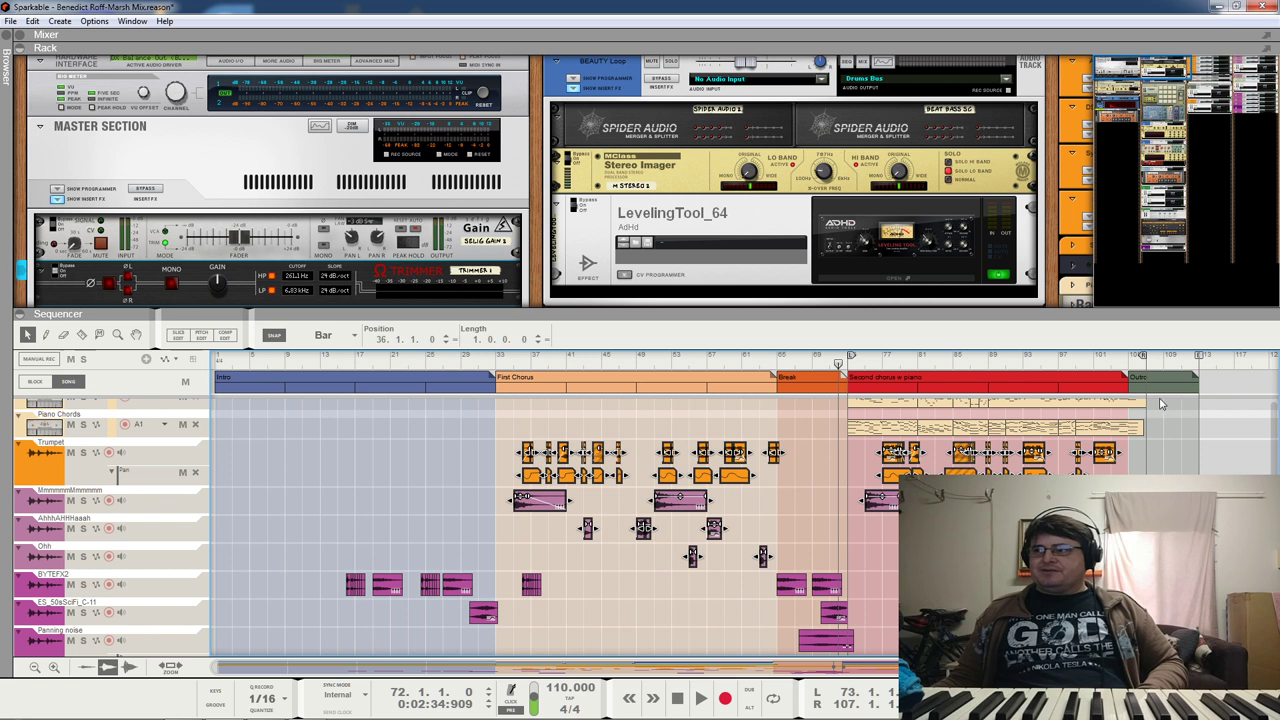
{"action": "scroll", "coordinate": [896, 560], "scroll_direction": "up", "scroll_amount": 2}
{"action": "left_click_drag", "start_coordinate": [502, 432], "coordinate": [1162, 610]}
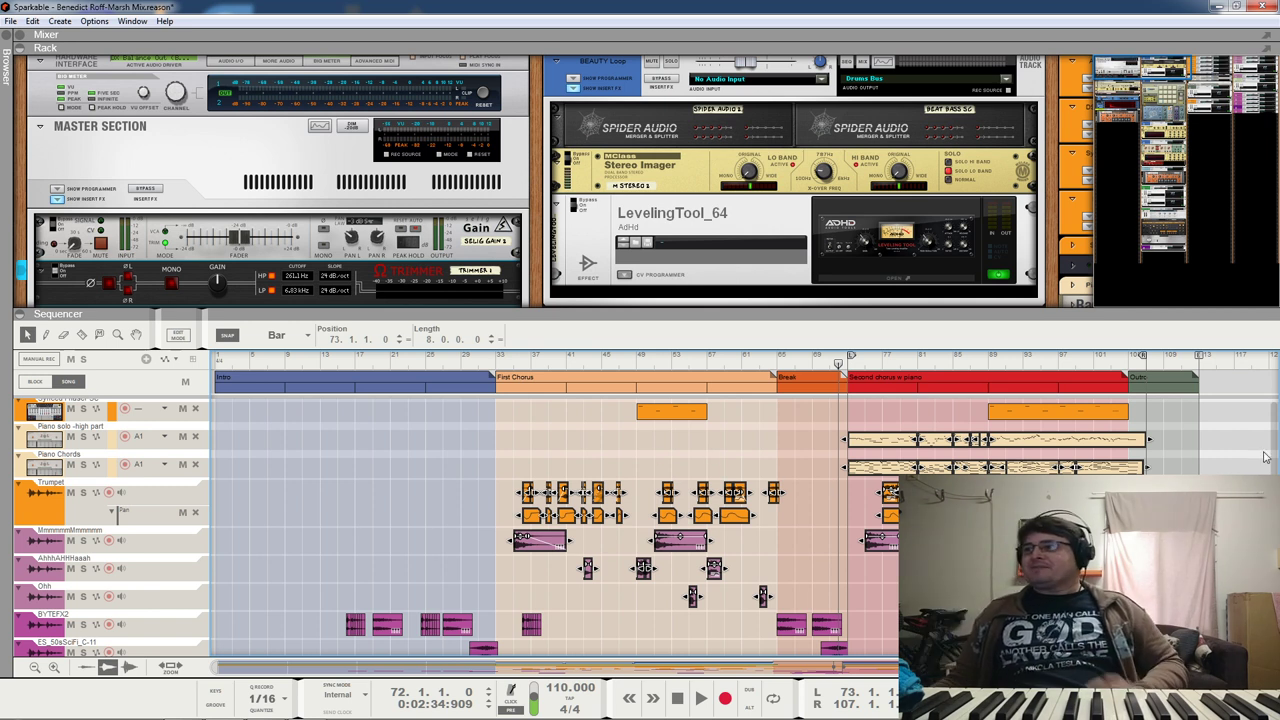
{"action": "left_click_drag", "start_coordinate": [488, 432], "coordinate": [1204, 608]}
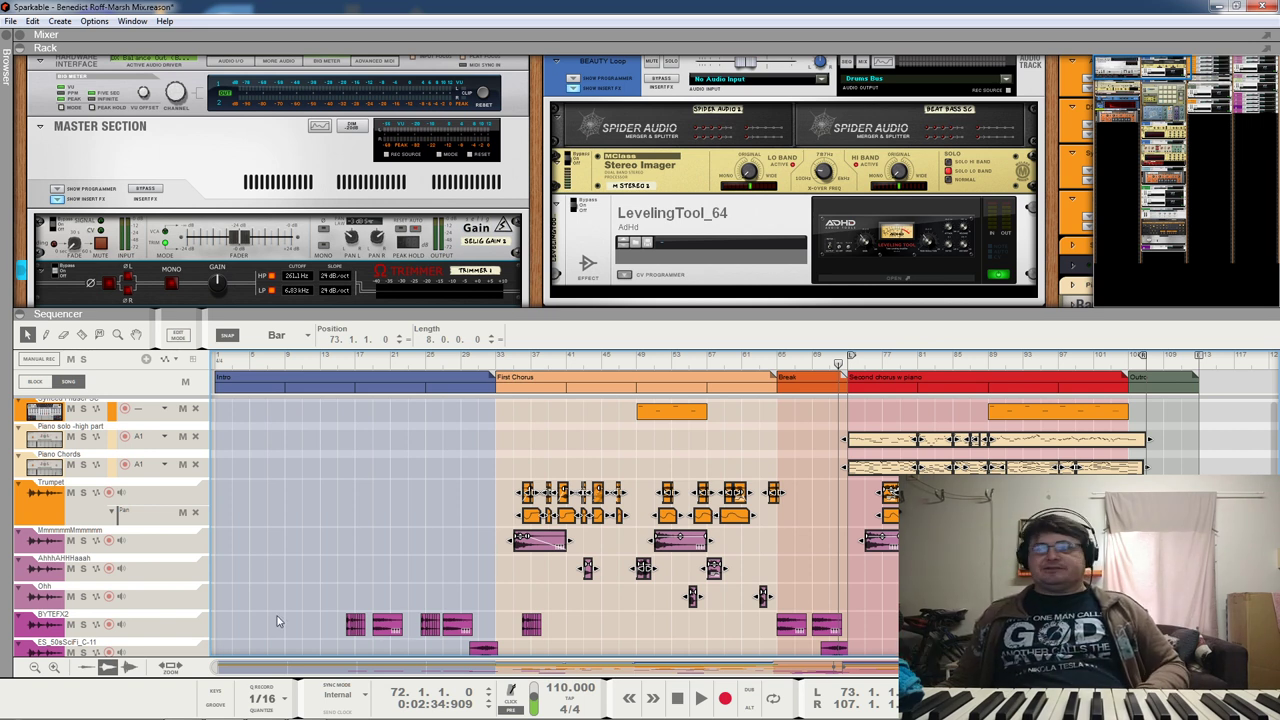
Step: Look through the arrangement up to the Master Section track and the rack down to the Intro Bass Bounced devices, and return to the rack's Master Section
{"action": "scroll", "coordinate": [463, 479], "scroll_direction": "up", "scroll_amount": 3}
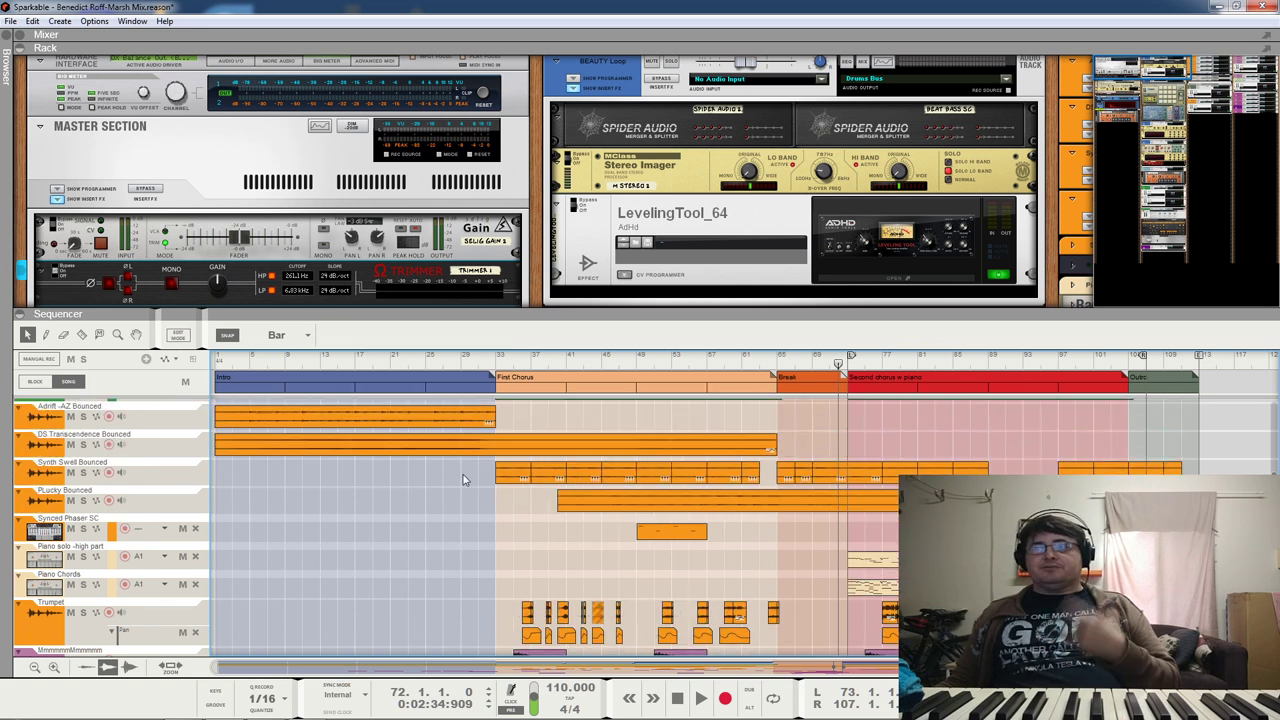
{"action": "scroll", "coordinate": [463, 479], "scroll_direction": "up", "scroll_amount": 5}
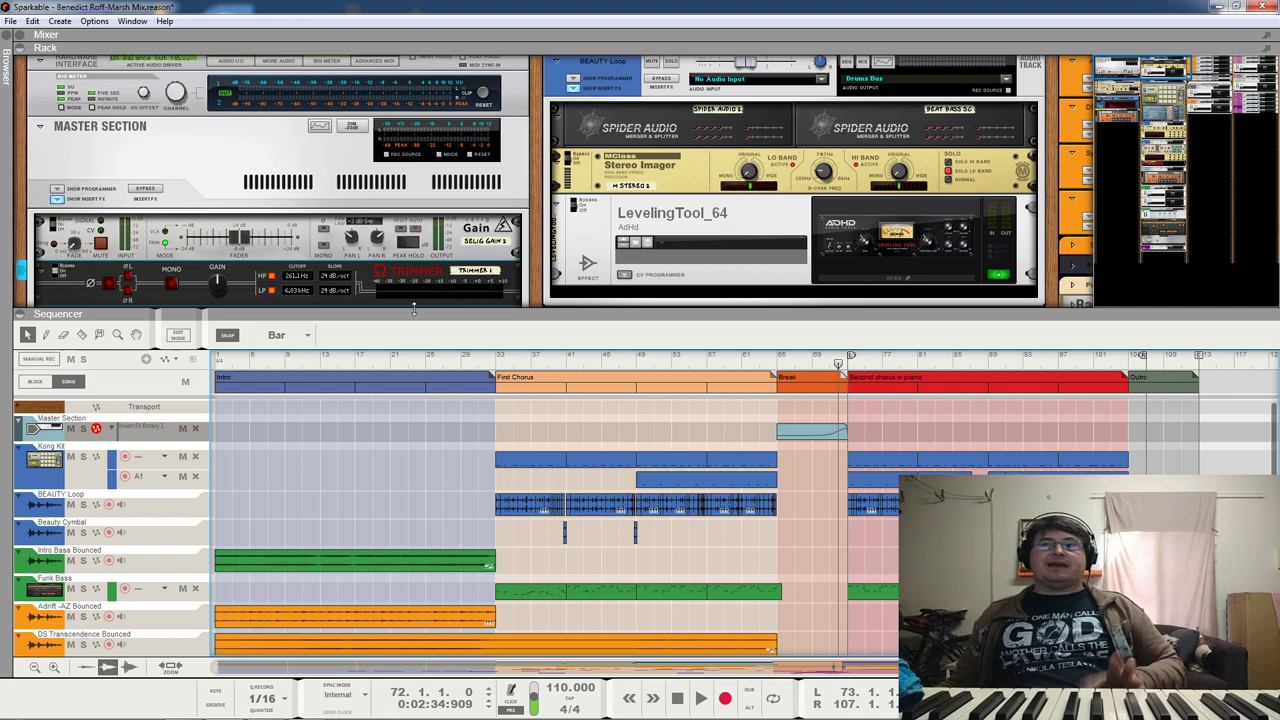
{"action": "scroll", "coordinate": [414, 305], "scroll_direction": "down", "scroll_amount": 5}
{"action": "scroll", "coordinate": [414, 305], "scroll_direction": "down", "scroll_amount": 10}
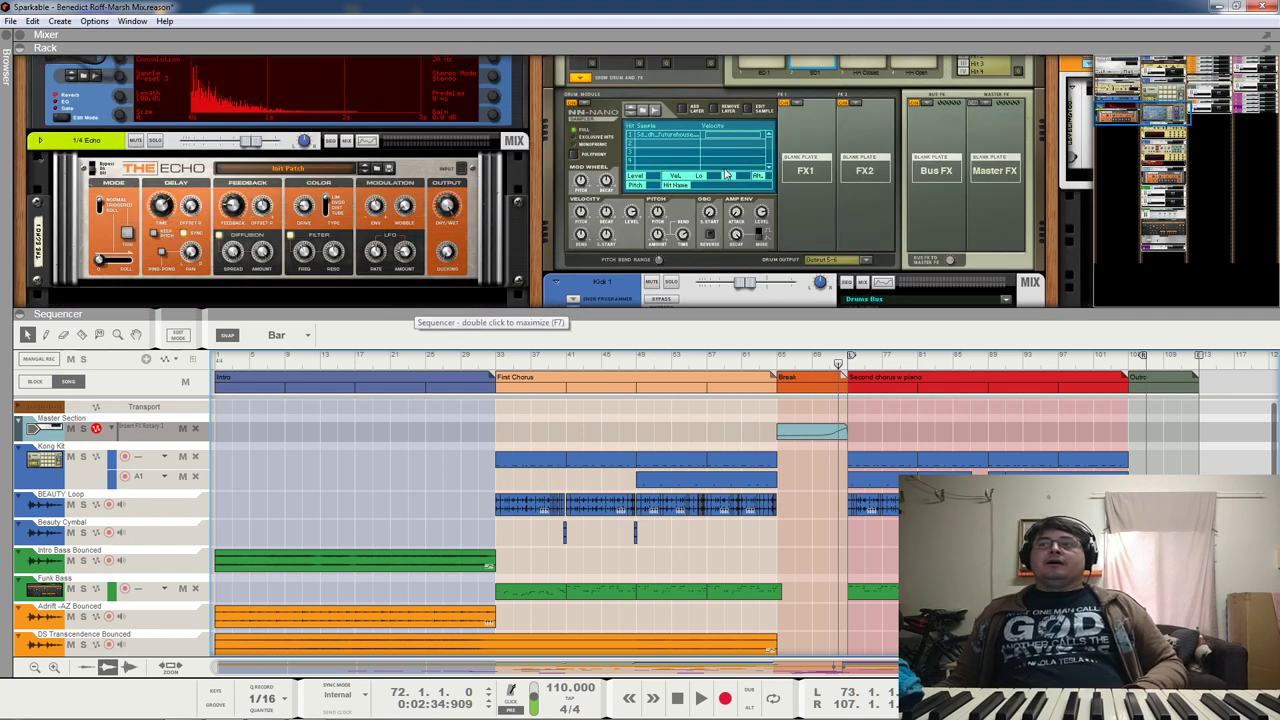
{"action": "scroll", "coordinate": [743, 203], "scroll_direction": "down", "scroll_amount": 3}
{"action": "scroll", "coordinate": [743, 203], "scroll_direction": "up", "scroll_amount": 2}
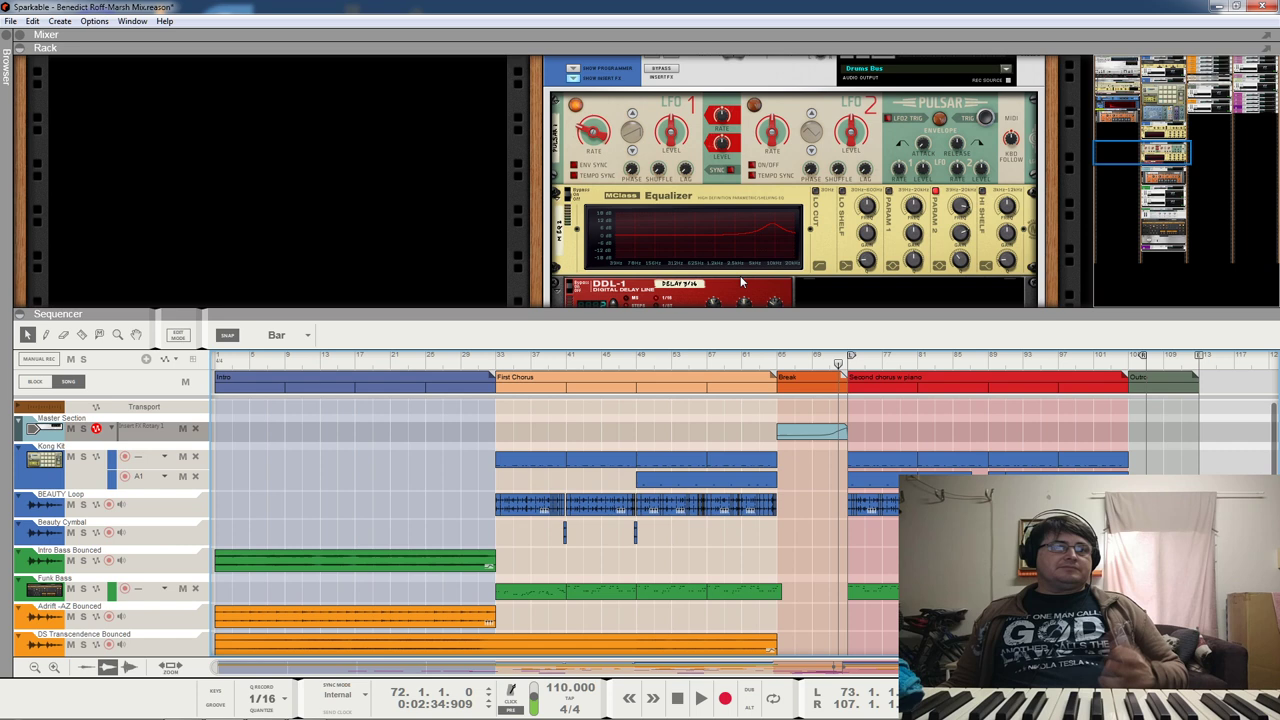
{"action": "scroll", "coordinate": [740, 281], "scroll_direction": "down", "scroll_amount": 3}
{"action": "scroll", "coordinate": [740, 281], "scroll_direction": "down", "scroll_amount": 5}
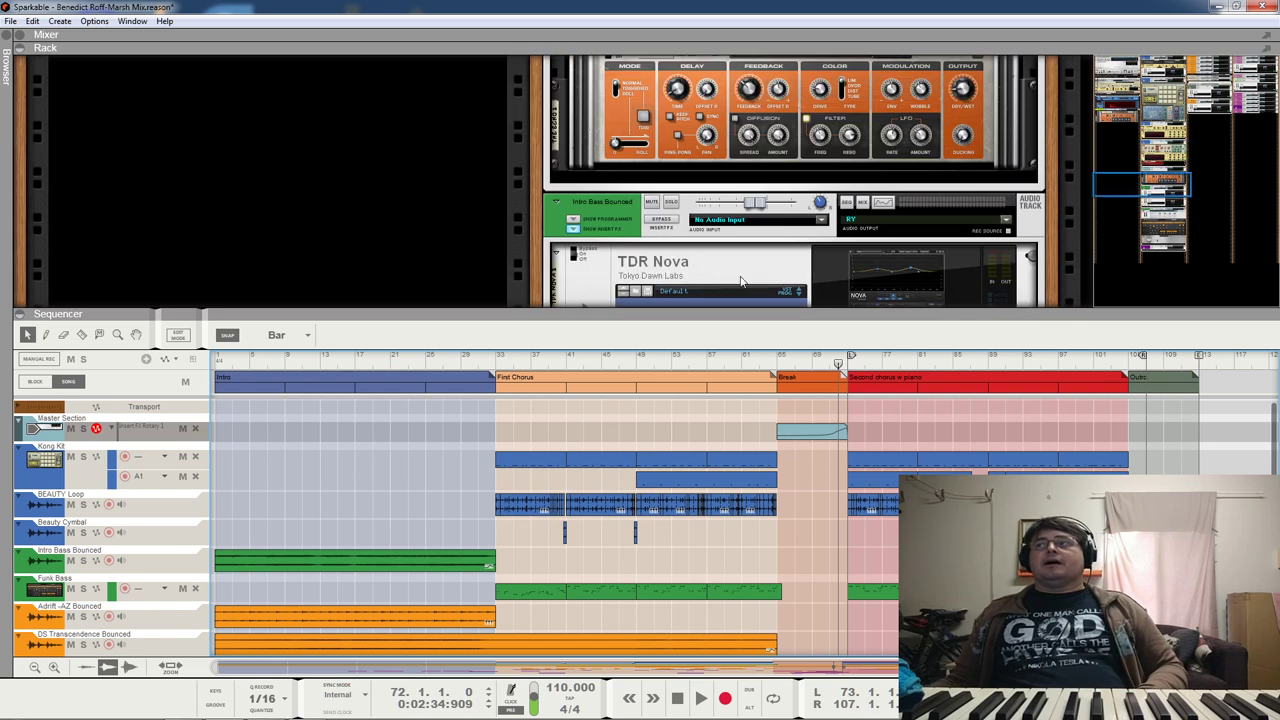
{"action": "left_click_drag", "start_coordinate": [1108, 182], "coordinate": [1104, 16]}
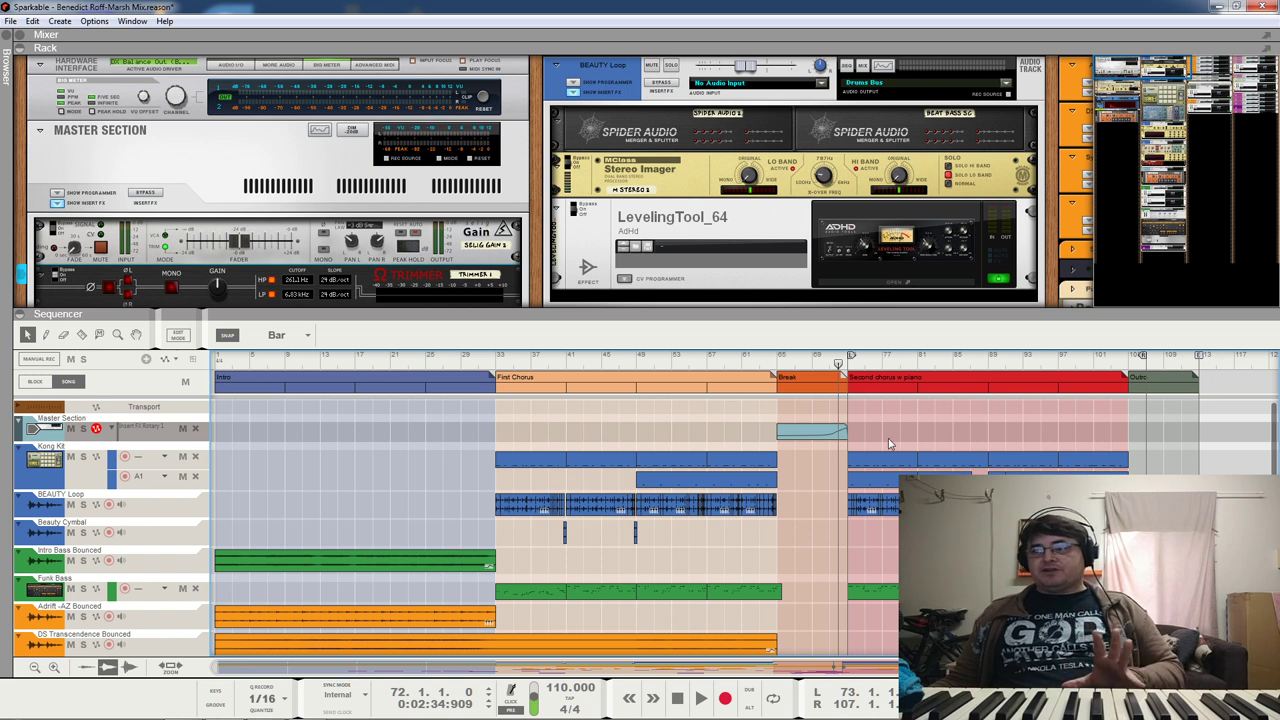
Step: Select the piano, trumpet and vocal clips across both choruses again to point them out, and clear the selection
{"action": "scroll", "coordinate": [770, 474], "scroll_direction": "down", "scroll_amount": 10}
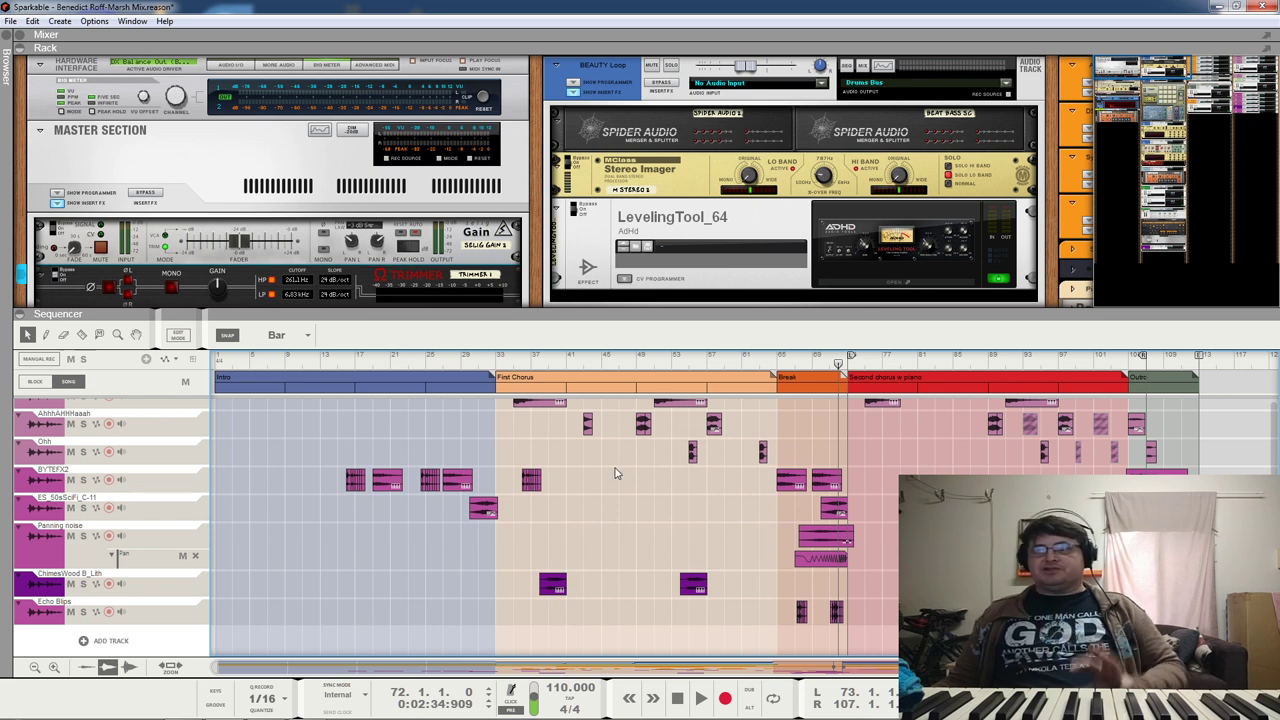
{"action": "scroll", "coordinate": [487, 405], "scroll_direction": "up", "scroll_amount": 3}
{"action": "left_click_drag", "start_coordinate": [483, 405], "coordinate": [1186, 588]}
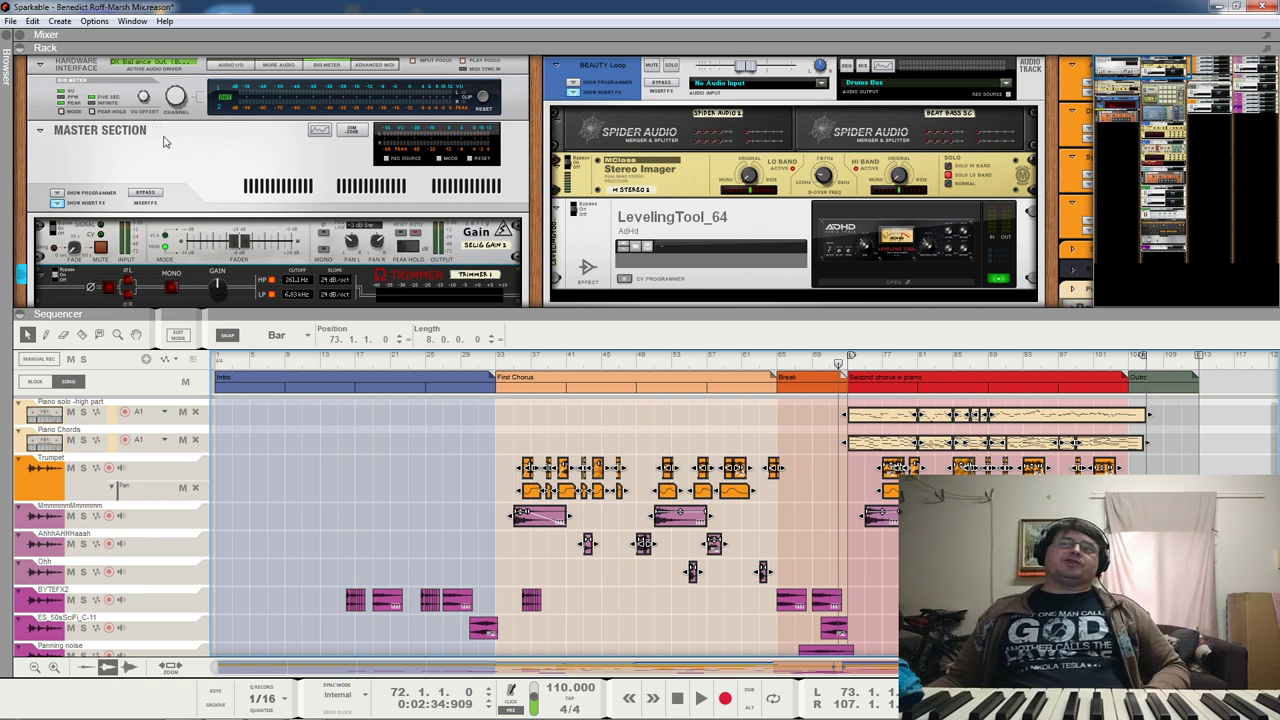
{"action": "scroll", "coordinate": [205, 120], "scroll_direction": "down", "scroll_amount": 3}
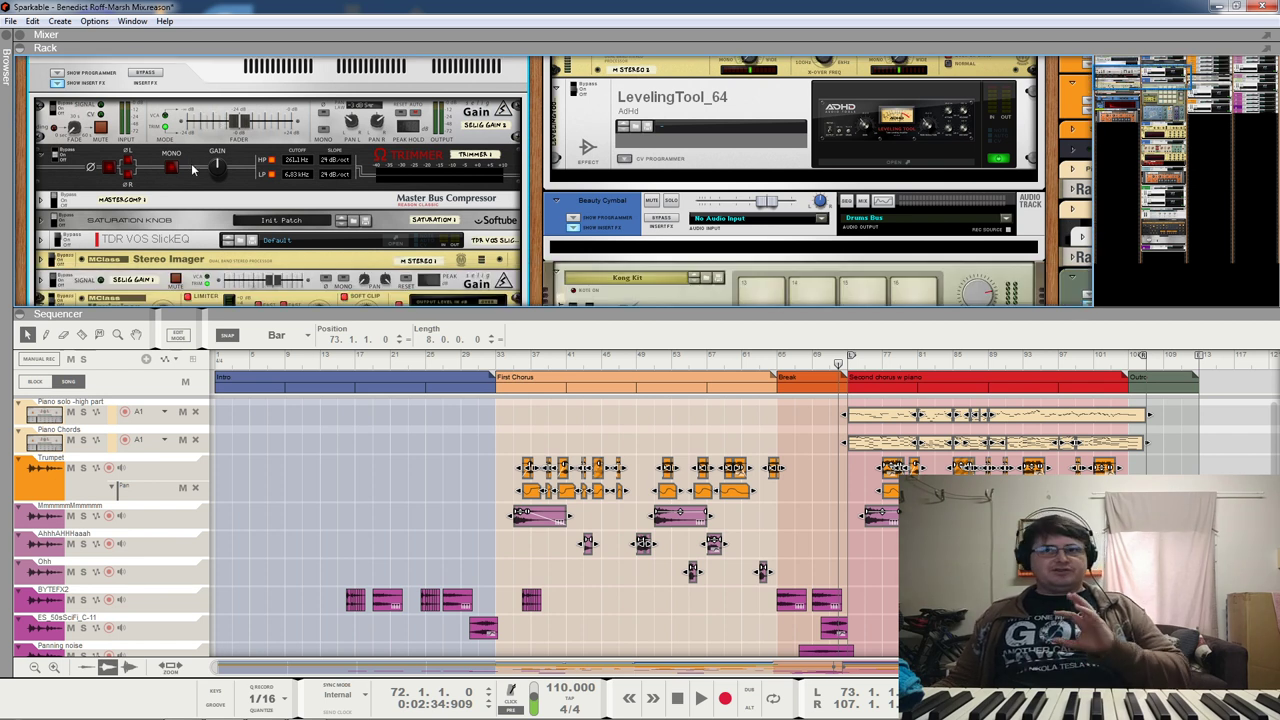
{"action": "left_click", "coordinate": [273, 424]}
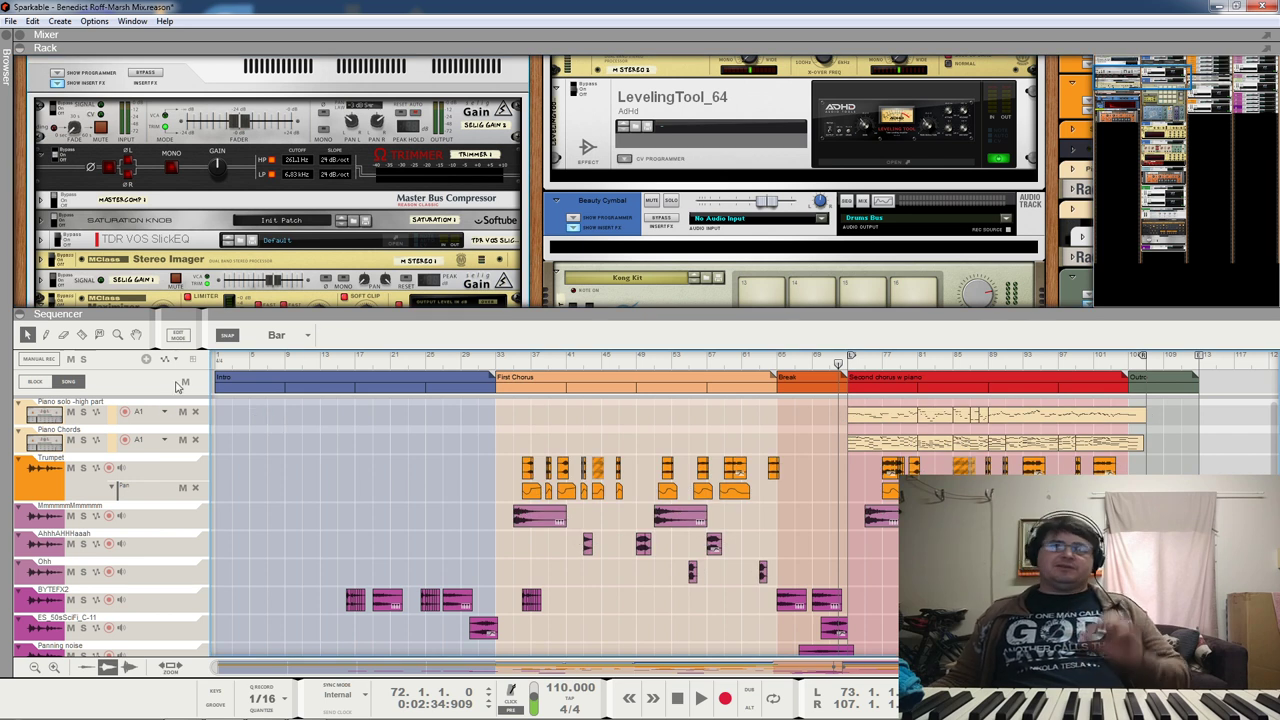
Step: Look over the Master Section's inserts, and collapse the first Selig Gain and the Trimmer
{"action": "scroll", "coordinate": [100, 265], "scroll_direction": "down", "scroll_amount": 3}
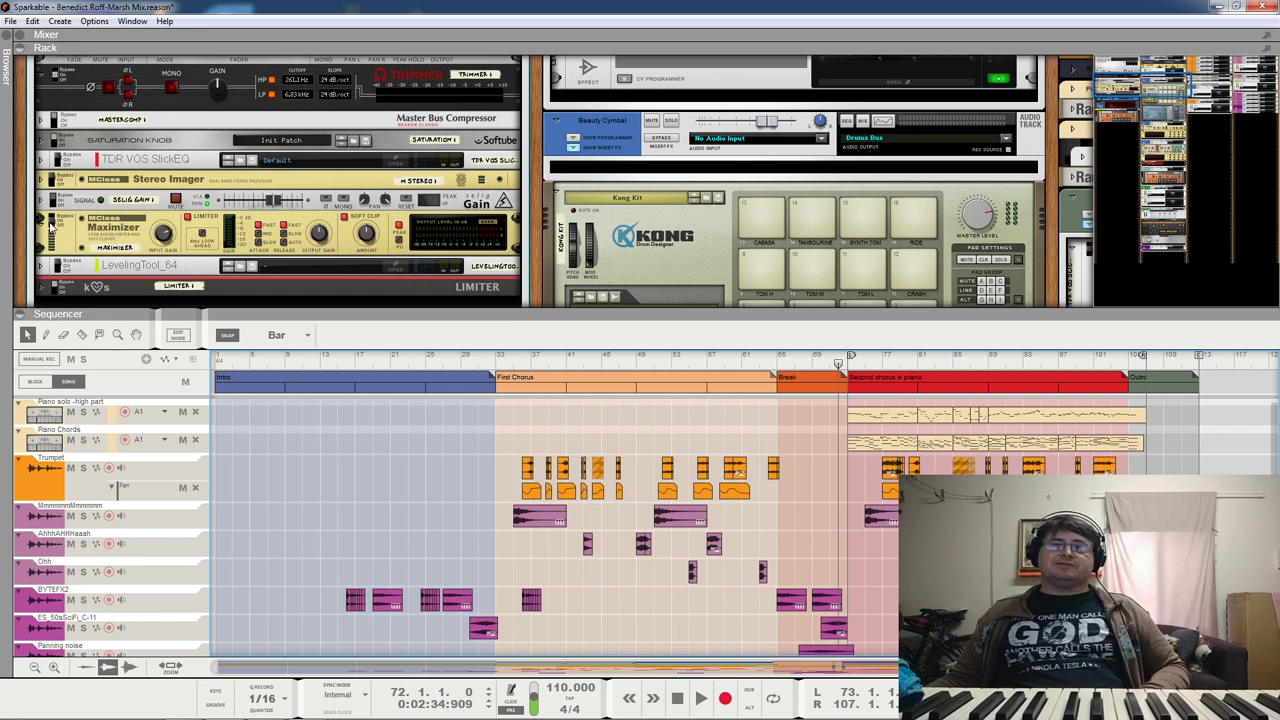
{"action": "left_click", "coordinate": [164, 240]}
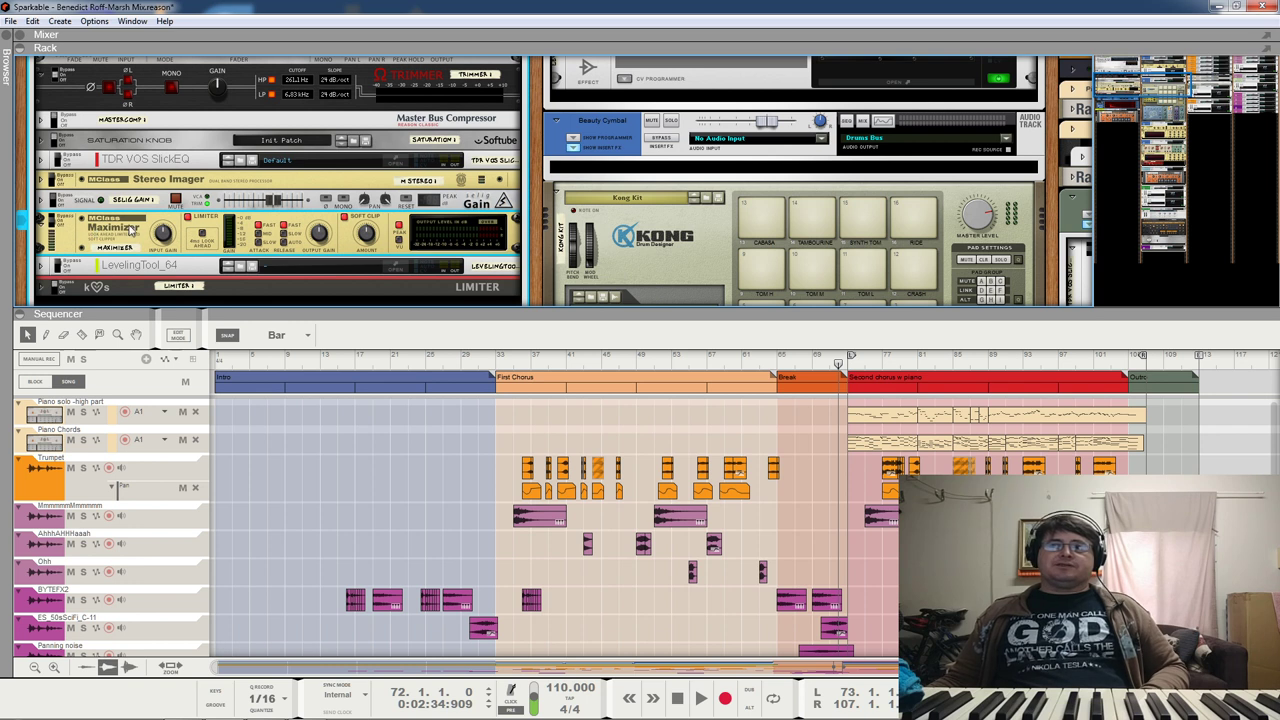
{"action": "scroll", "coordinate": [155, 290], "scroll_direction": "up", "scroll_amount": 2}
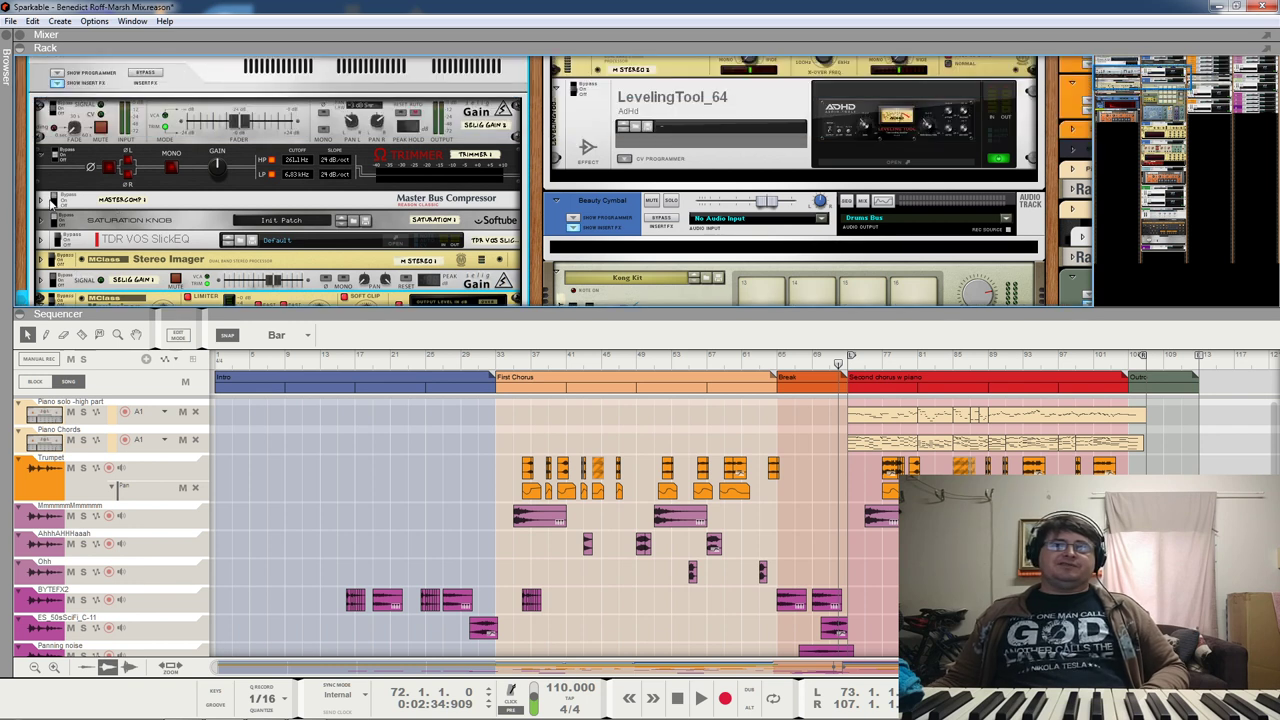
{"action": "left_click", "coordinate": [39, 108]}
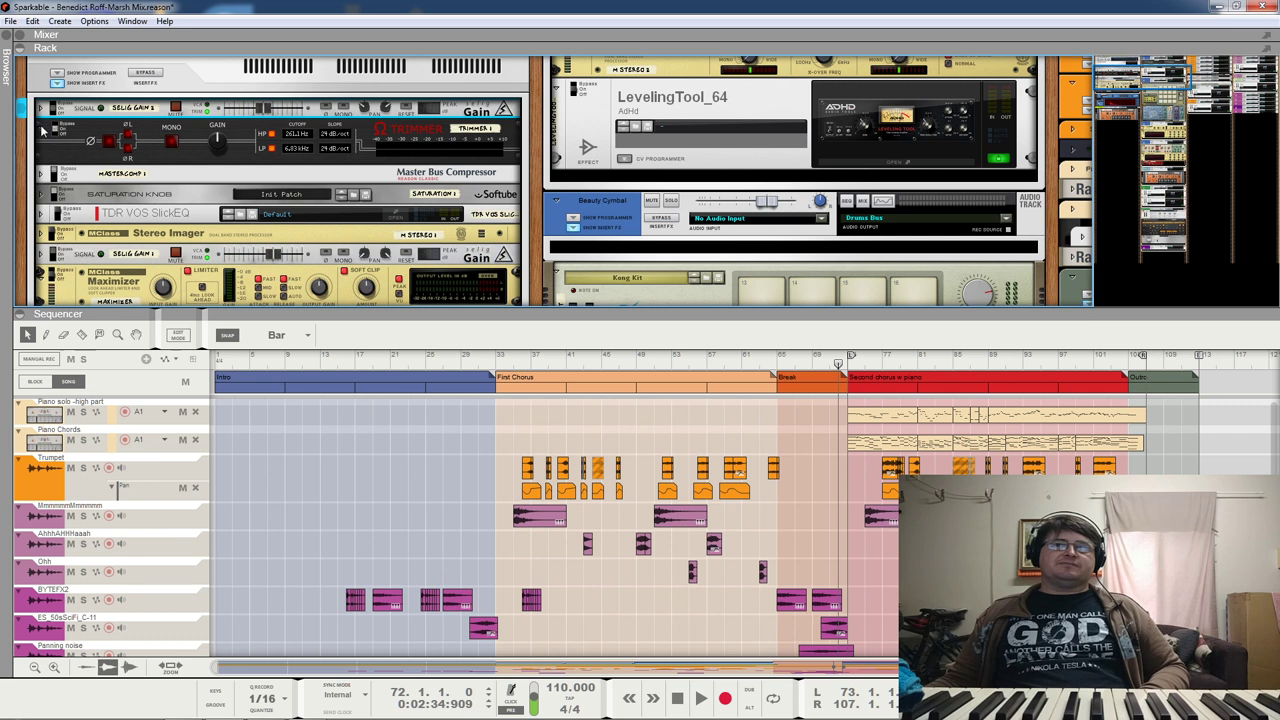
{"action": "left_click", "coordinate": [41, 127]}
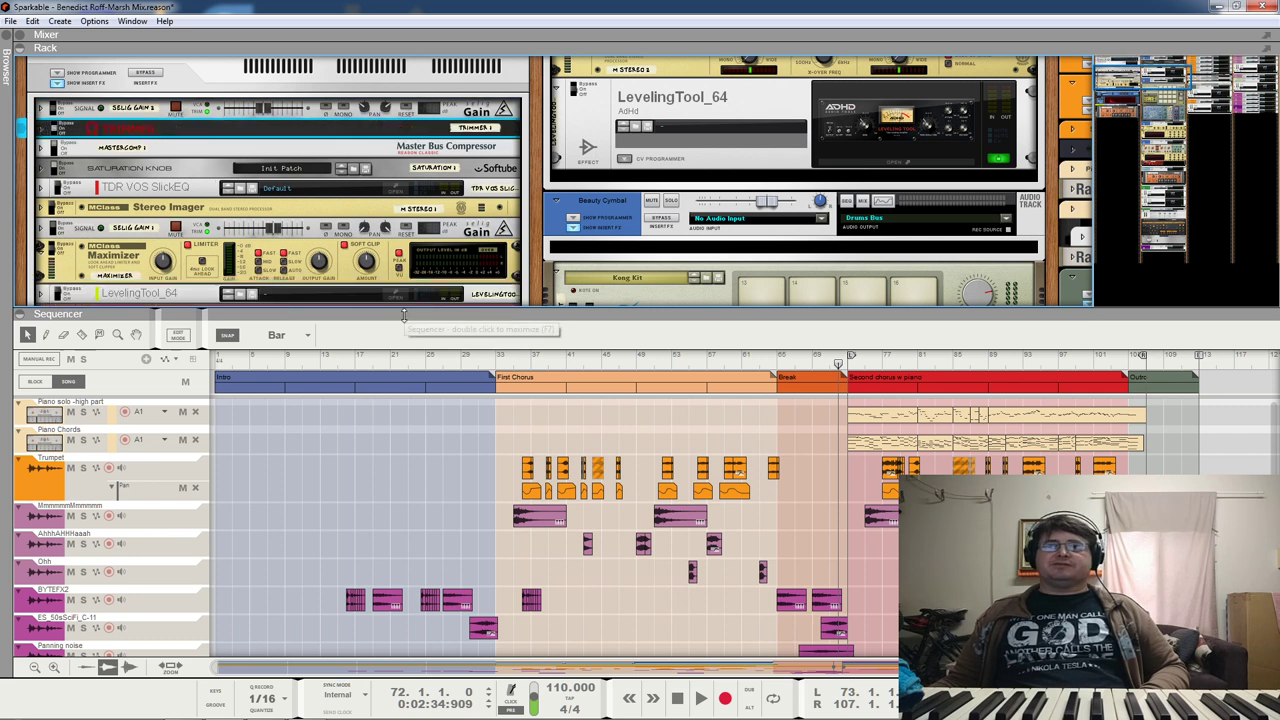
Step: Enlarge the rack area over the sequencer, and collapse the RV7000, the 1/4 Echo channel and The Echo
{"action": "left_click_drag", "start_coordinate": [404, 316], "coordinate": [411, 714]}
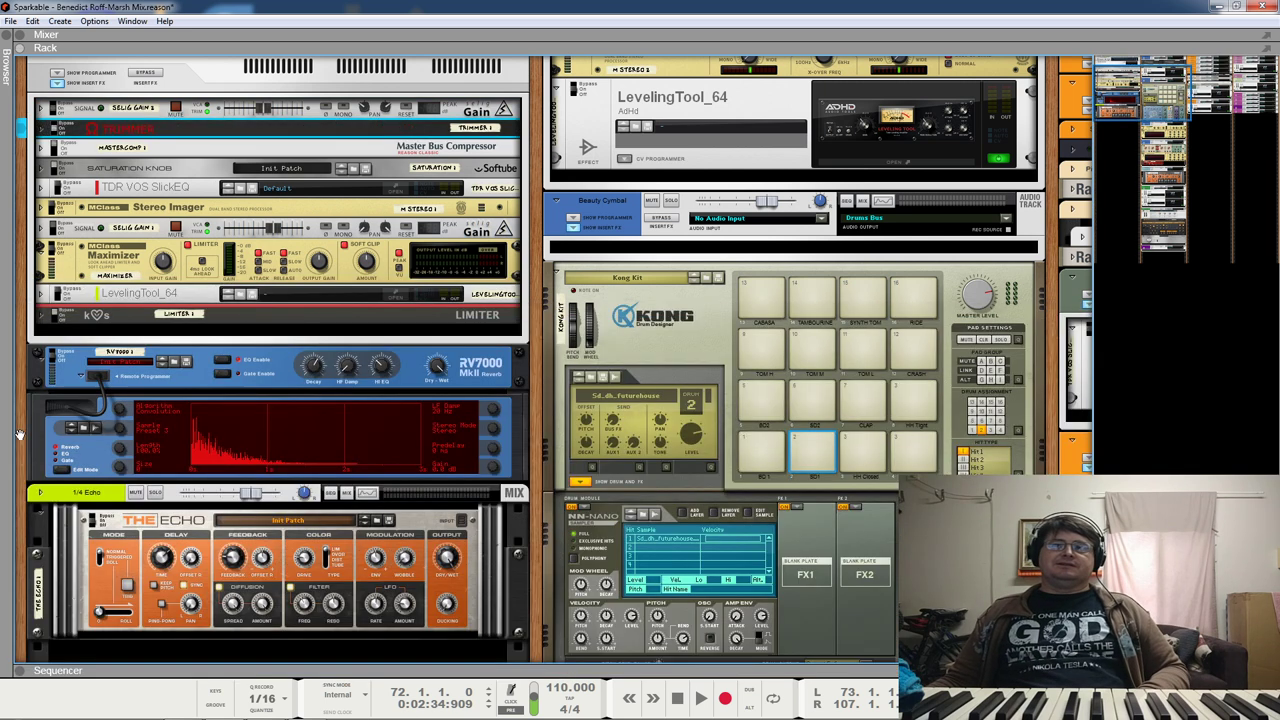
{"action": "left_click", "coordinate": [43, 363]}
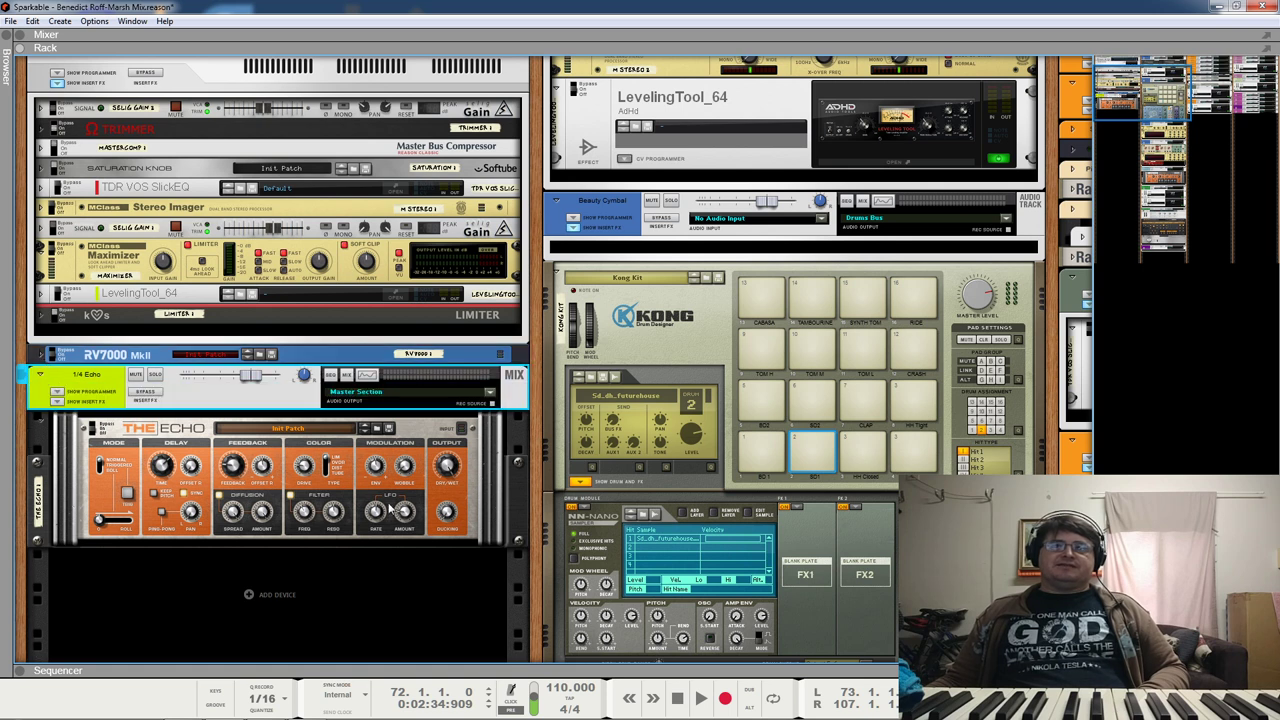
{"action": "left_click", "coordinate": [44, 382]}
{"action": "left_click", "coordinate": [40, 396]}
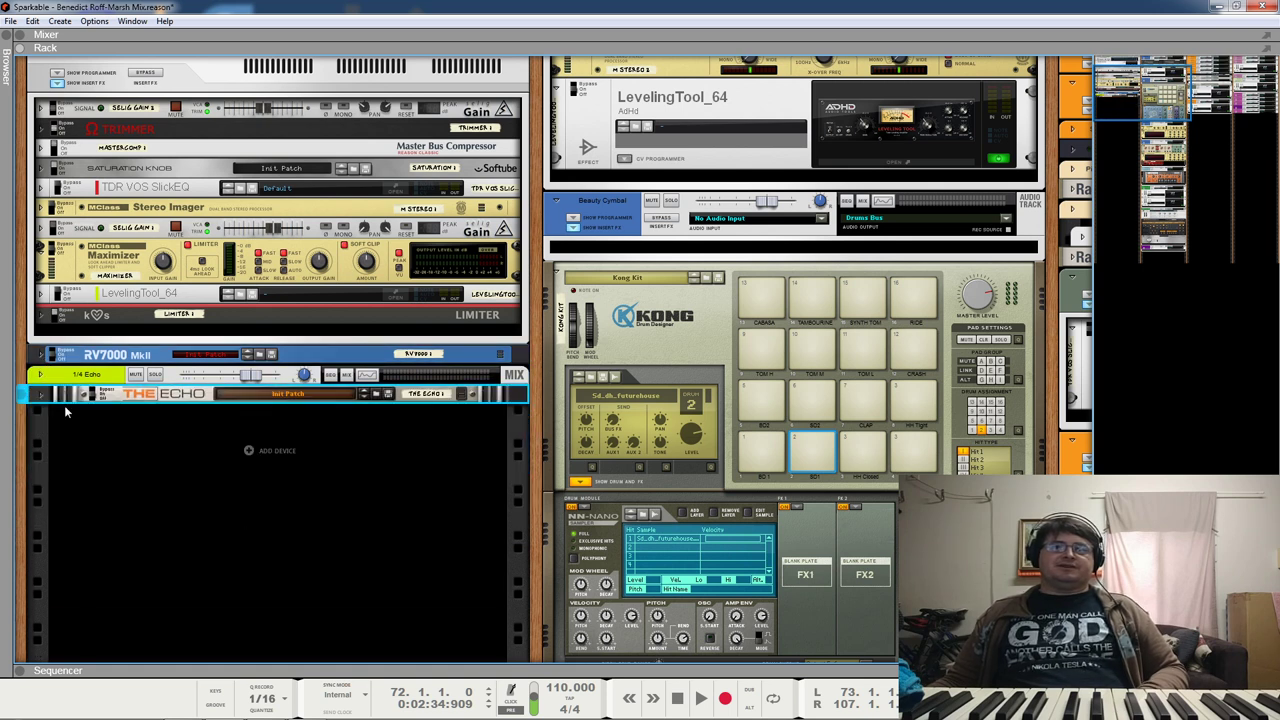
Step: Play the first chorus from bar 33, expand the Master Bus Compressor, and continue from the left locator at bar 73
{"action": "key", "text": "space"}
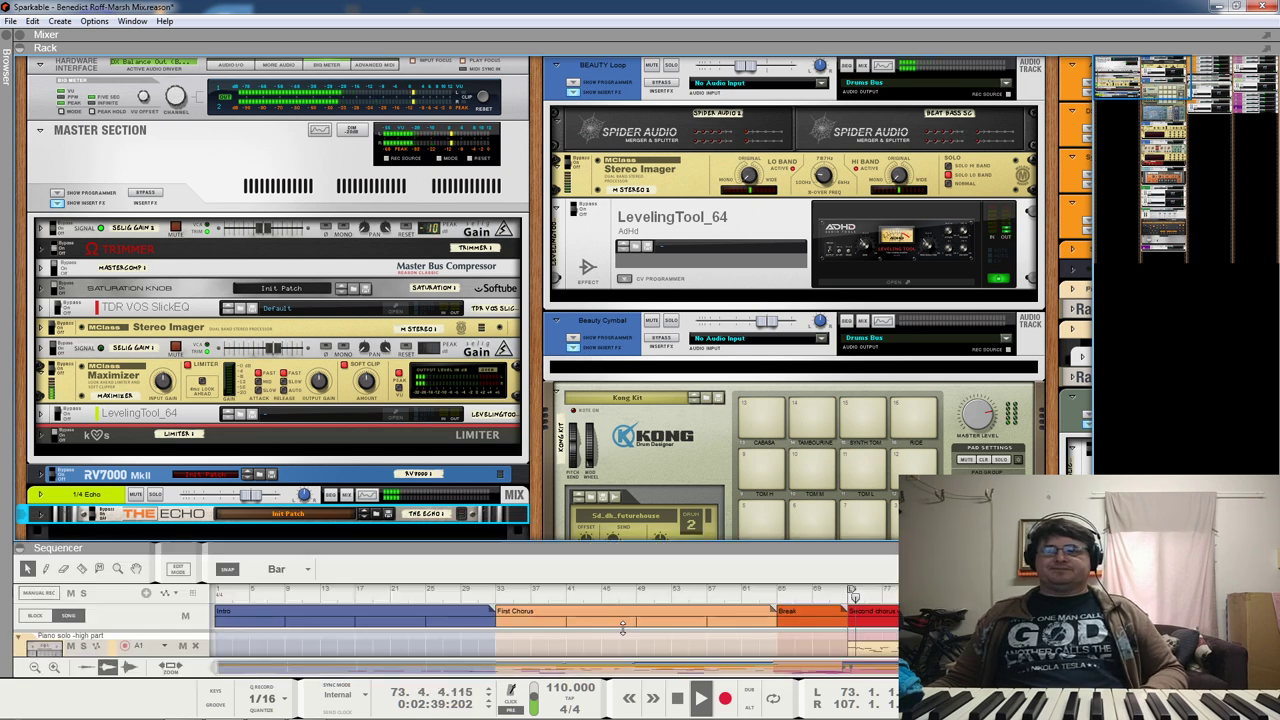
{"action": "left_click", "coordinate": [499, 598]}
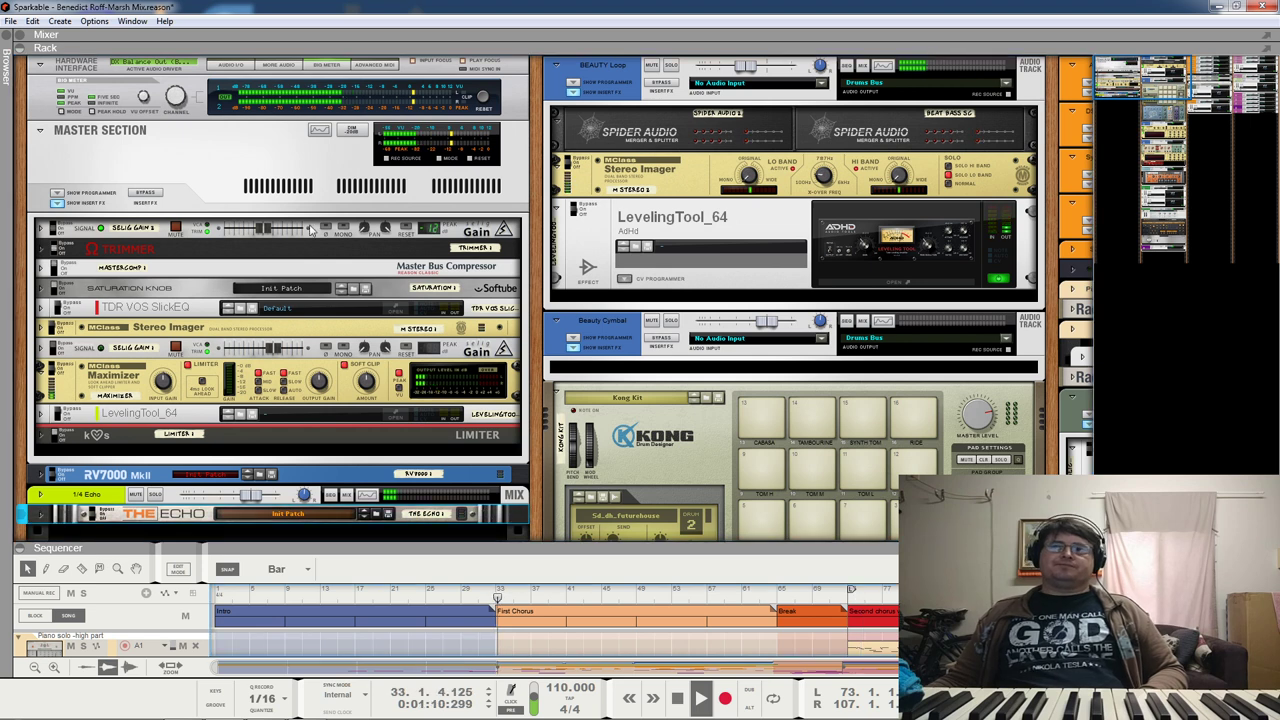
{"action": "left_click", "coordinate": [41, 267]}
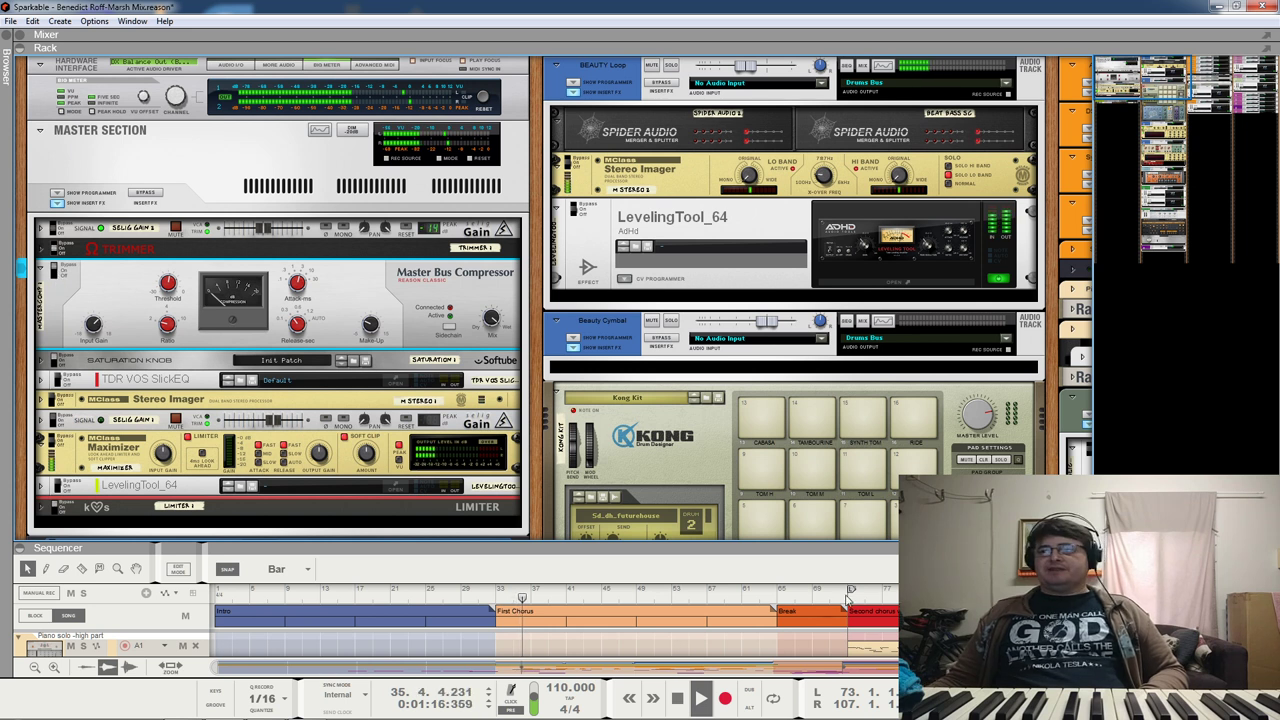
{"action": "key", "text": "KP_1"}
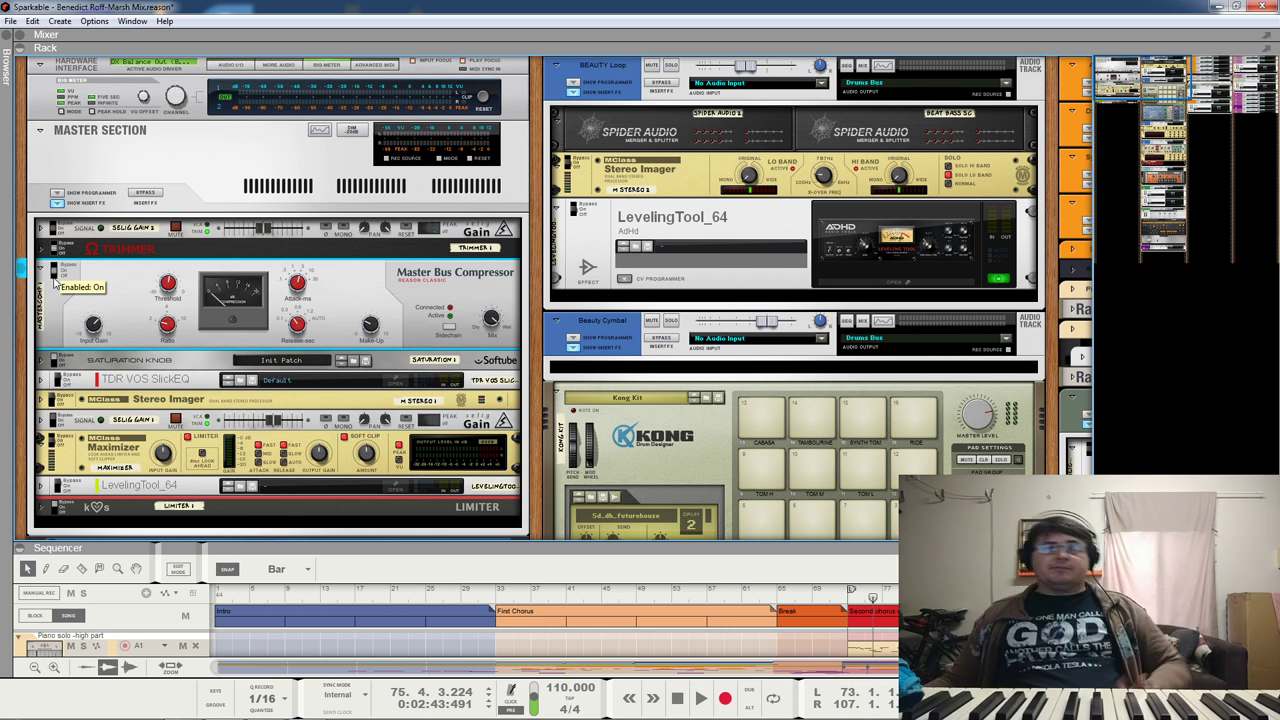
Step: Play short passages of the second chorus up to bar 80 while examining the Master Bus Compressor's input gain, ratio and attack
{"action": "key", "text": "space"}
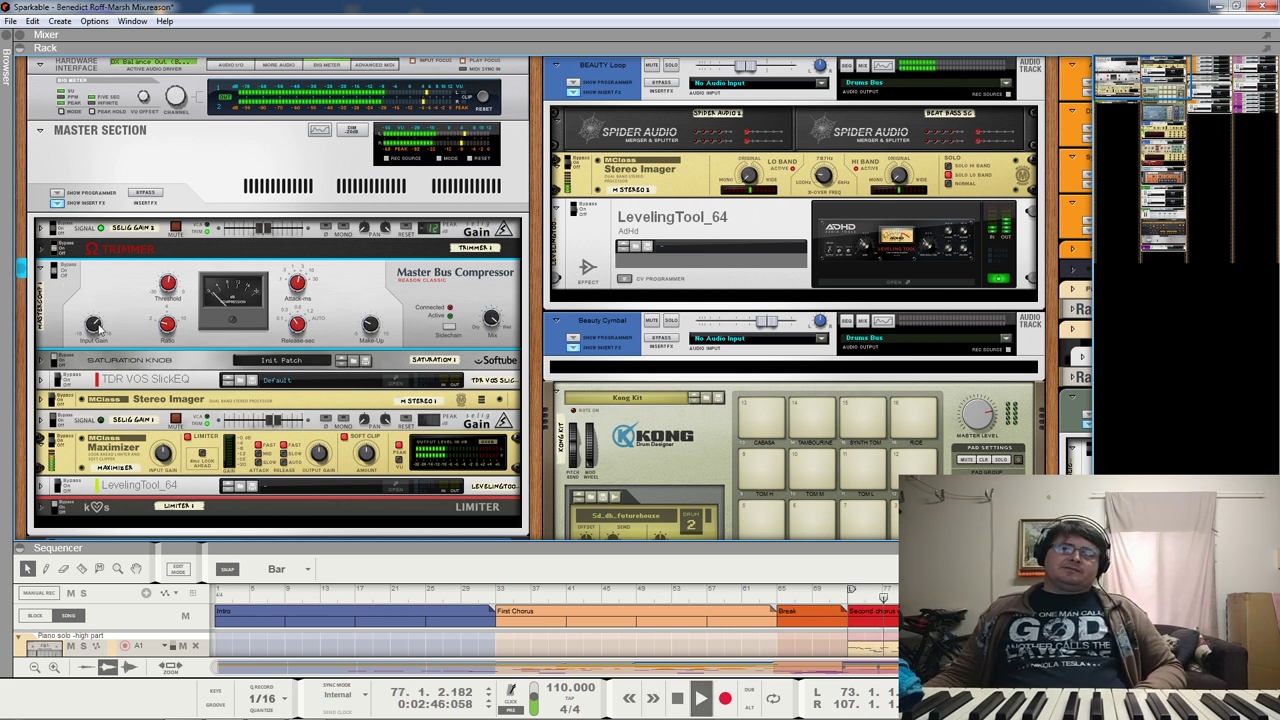
{"action": "key", "text": "space"}
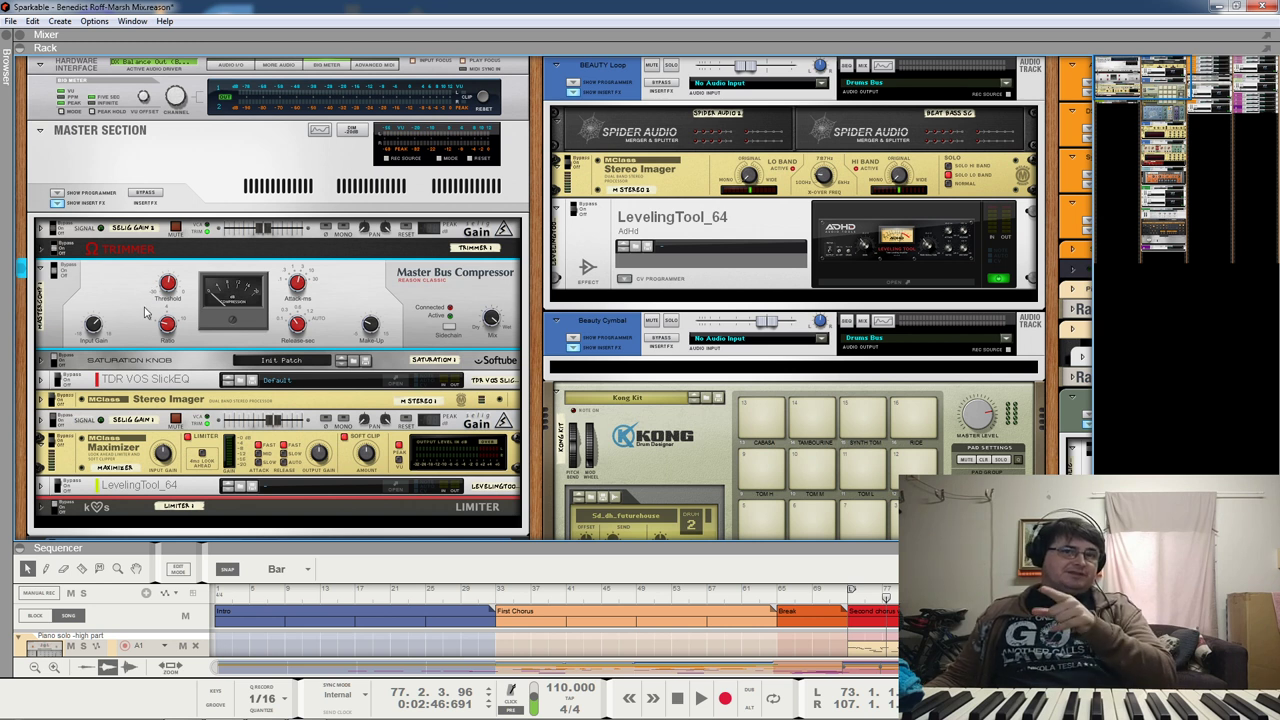
{"action": "key", "text": "space"}
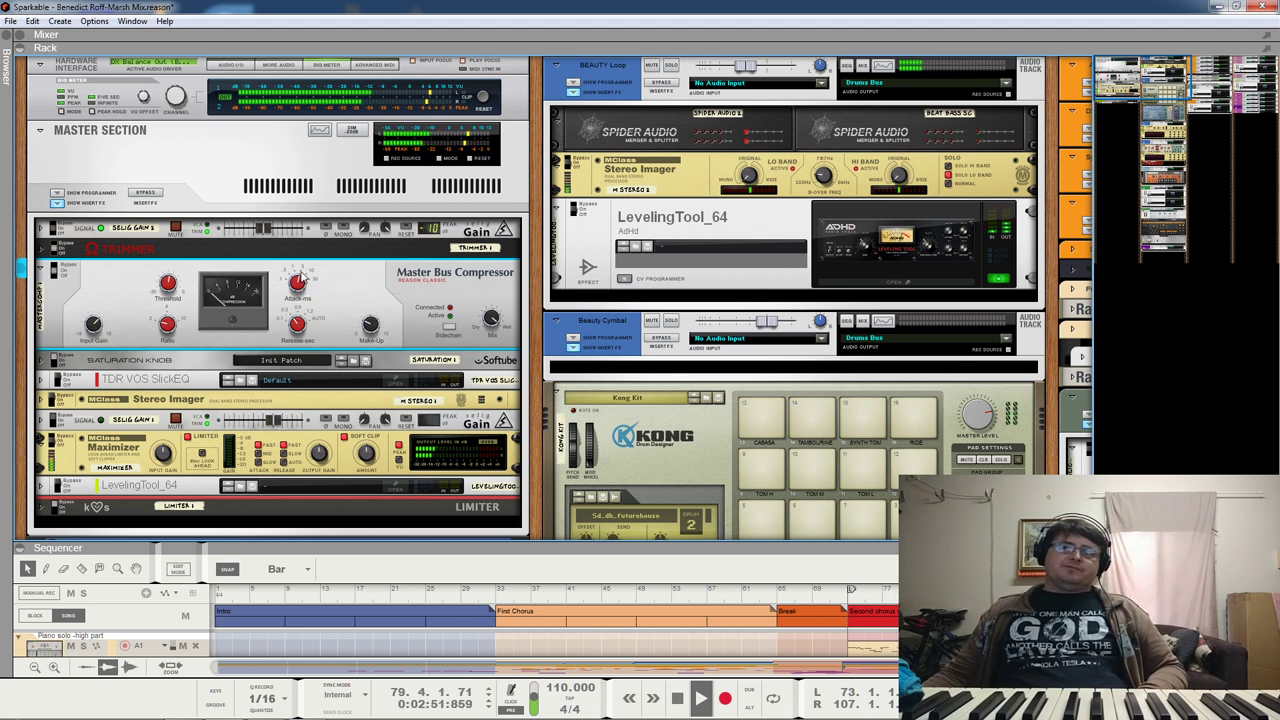
{"action": "key", "text": "space"}
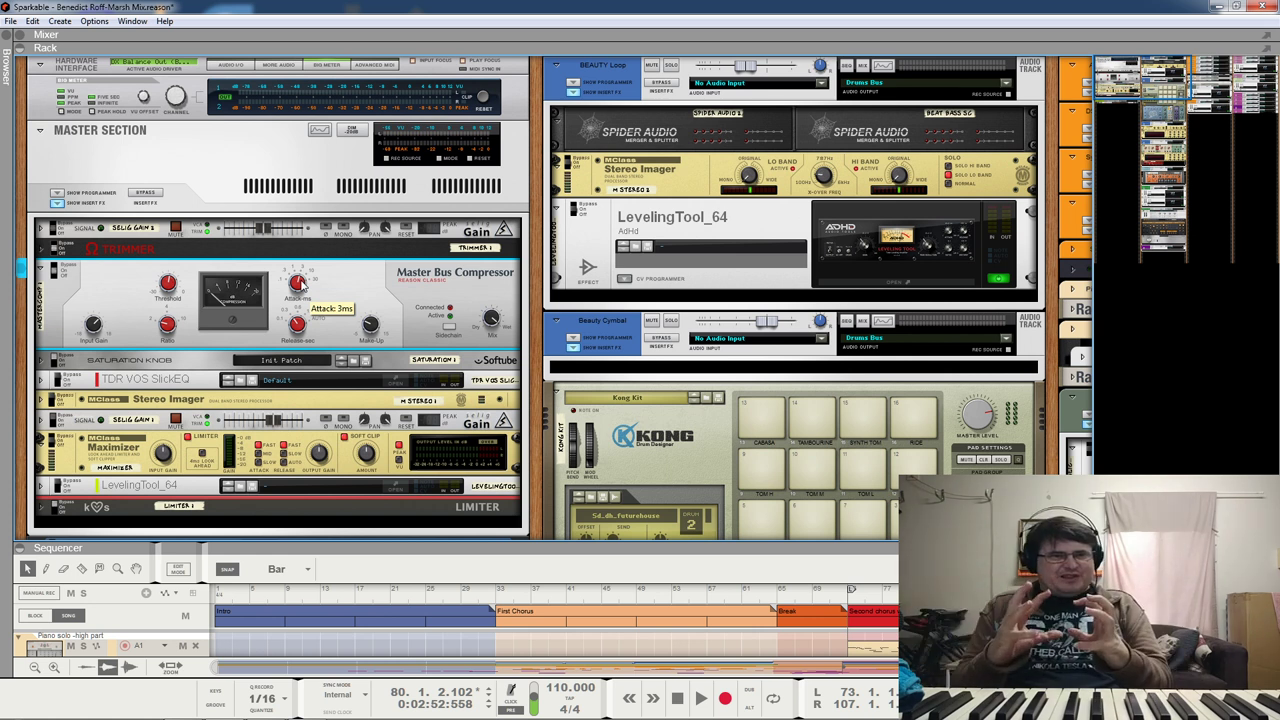
Step: Play further passages of the second chorus up to bar 90 while examining the Master Bus Compressor's bypass, input gain and make-up controls
{"action": "key", "text": "space"}
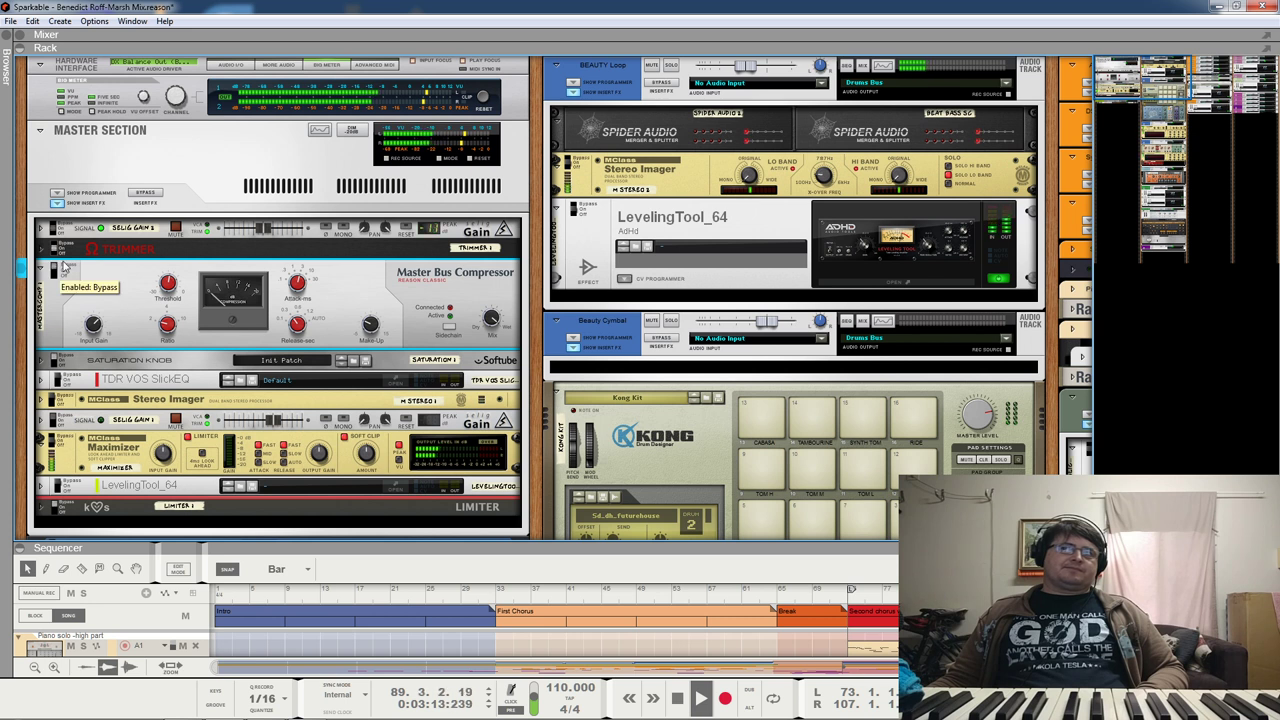
{"action": "key", "text": "space"}
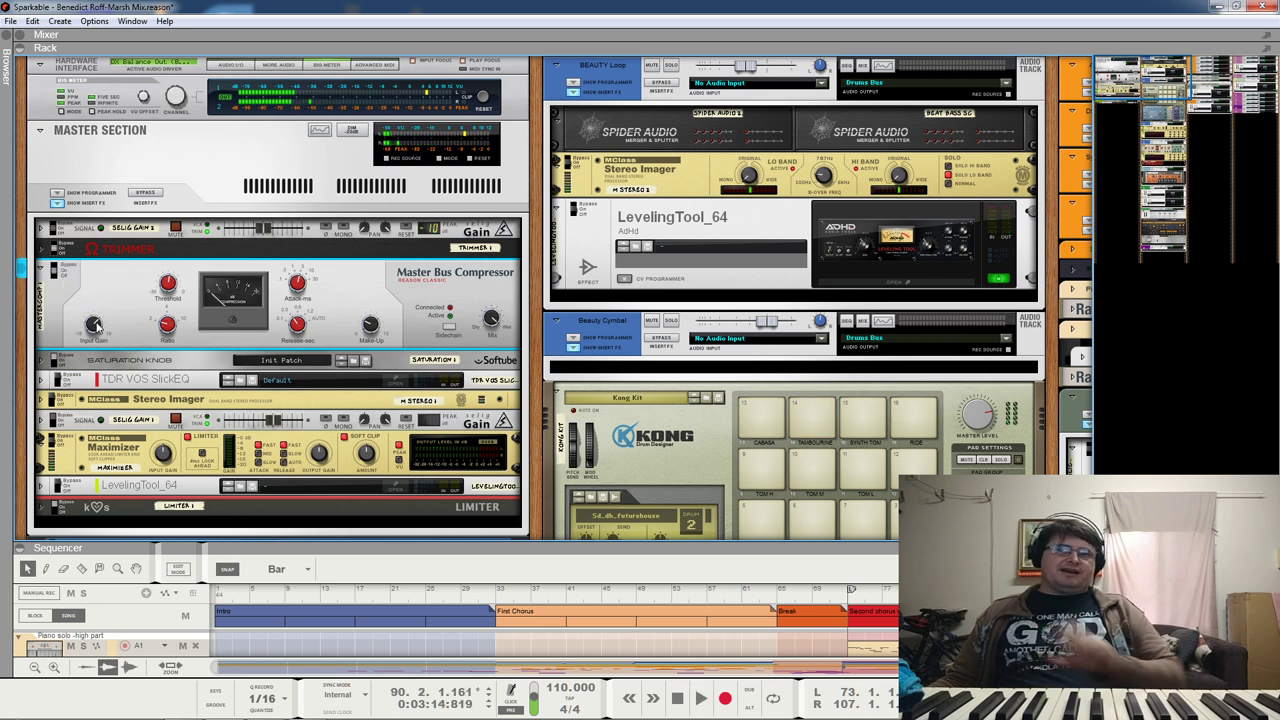
{"action": "mouse_move", "coordinate": [97, 329]}
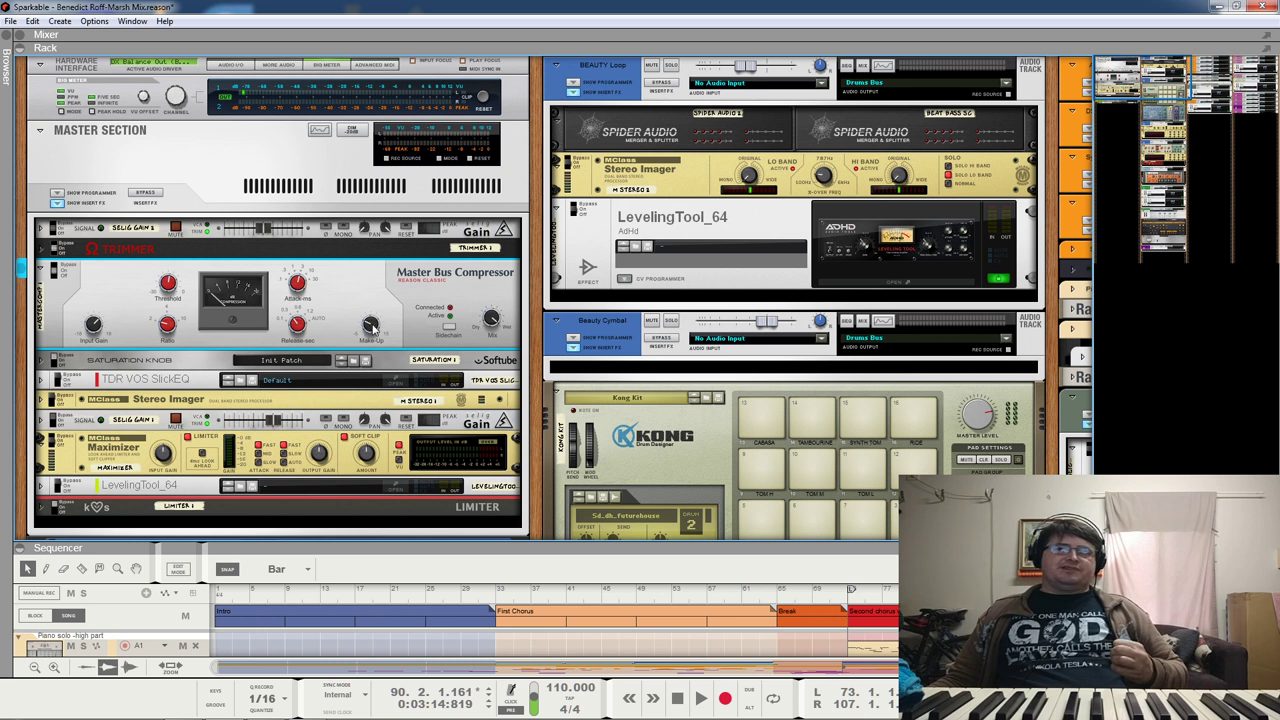
{"action": "mouse_move", "coordinate": [52, 278]}
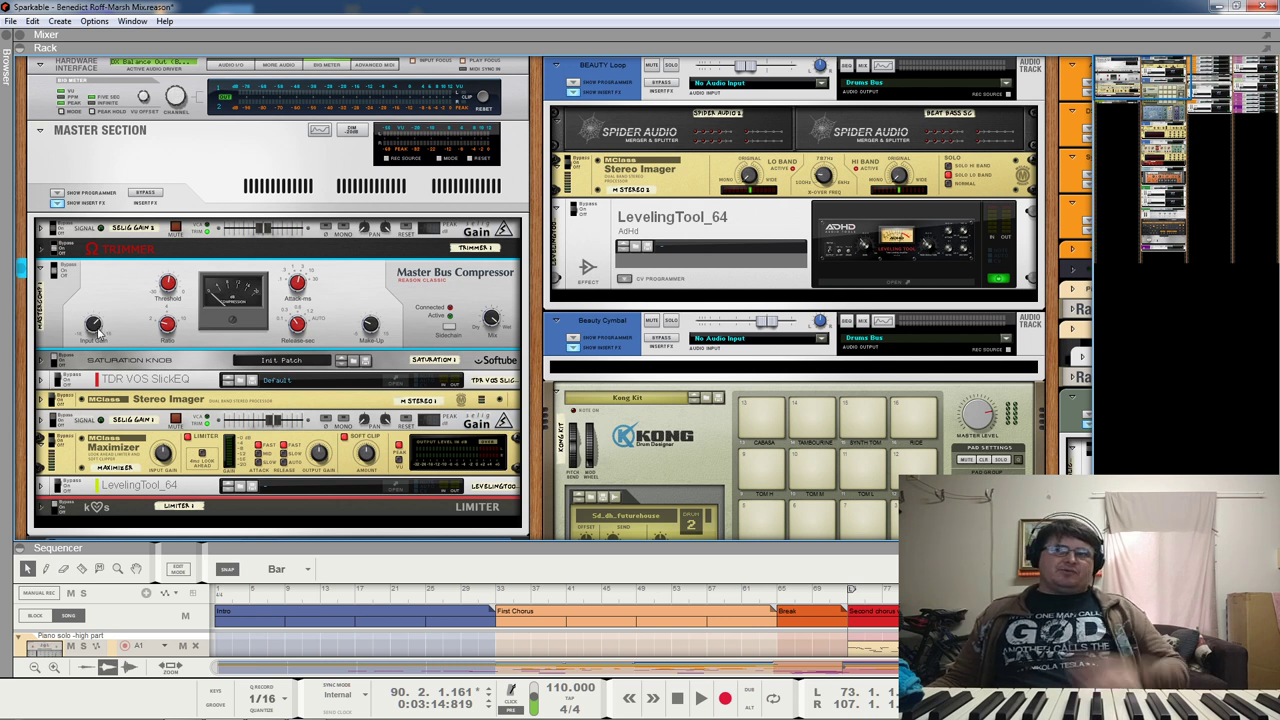
{"action": "key", "text": "space"}
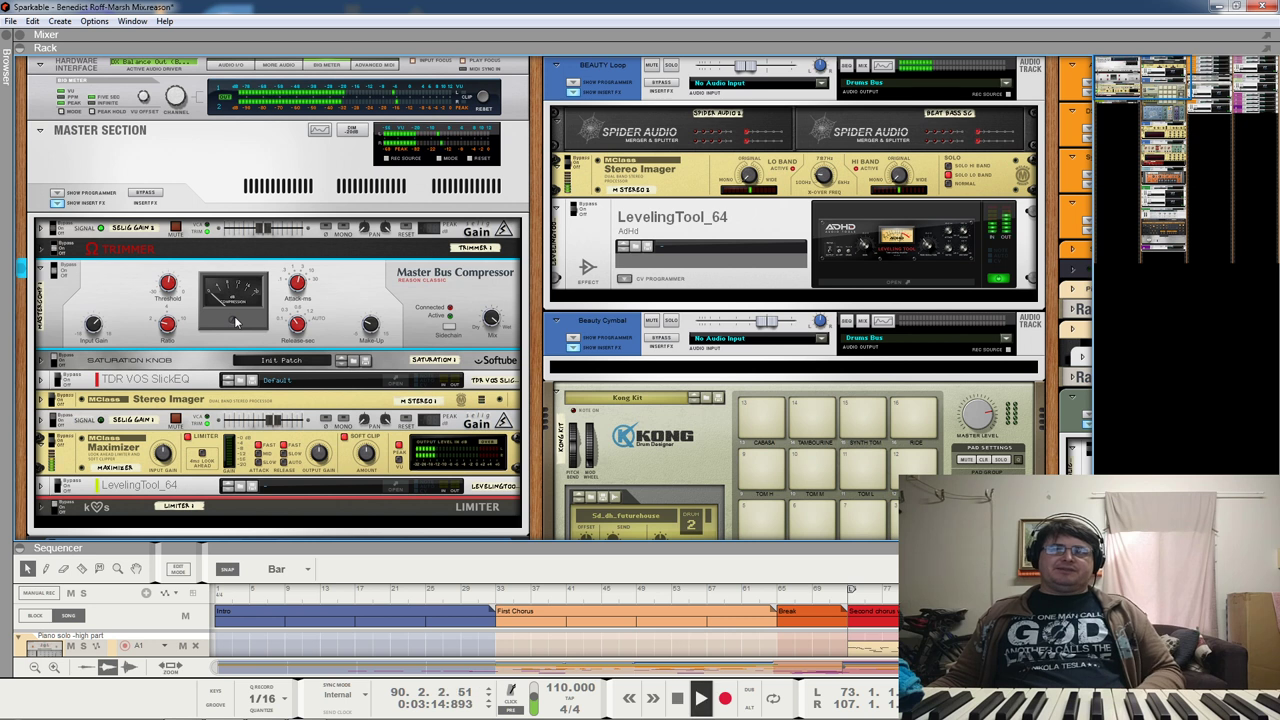
Step: Expand the Saturation Knob and move the TDR VOS SlickEQ ahead of it in the Master Section's insert chain
{"action": "scroll", "coordinate": [68, 289], "scroll_direction": "down", "scroll_amount": 1}
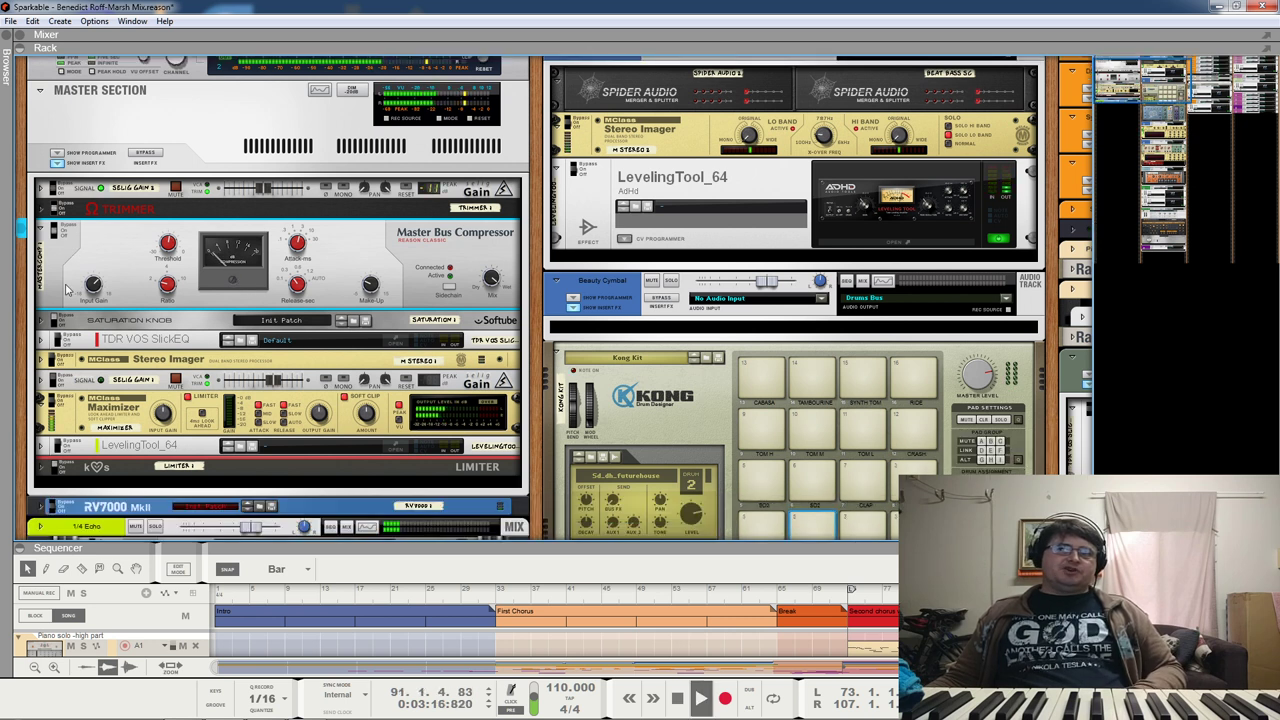
{"action": "left_click", "coordinate": [41, 320]}
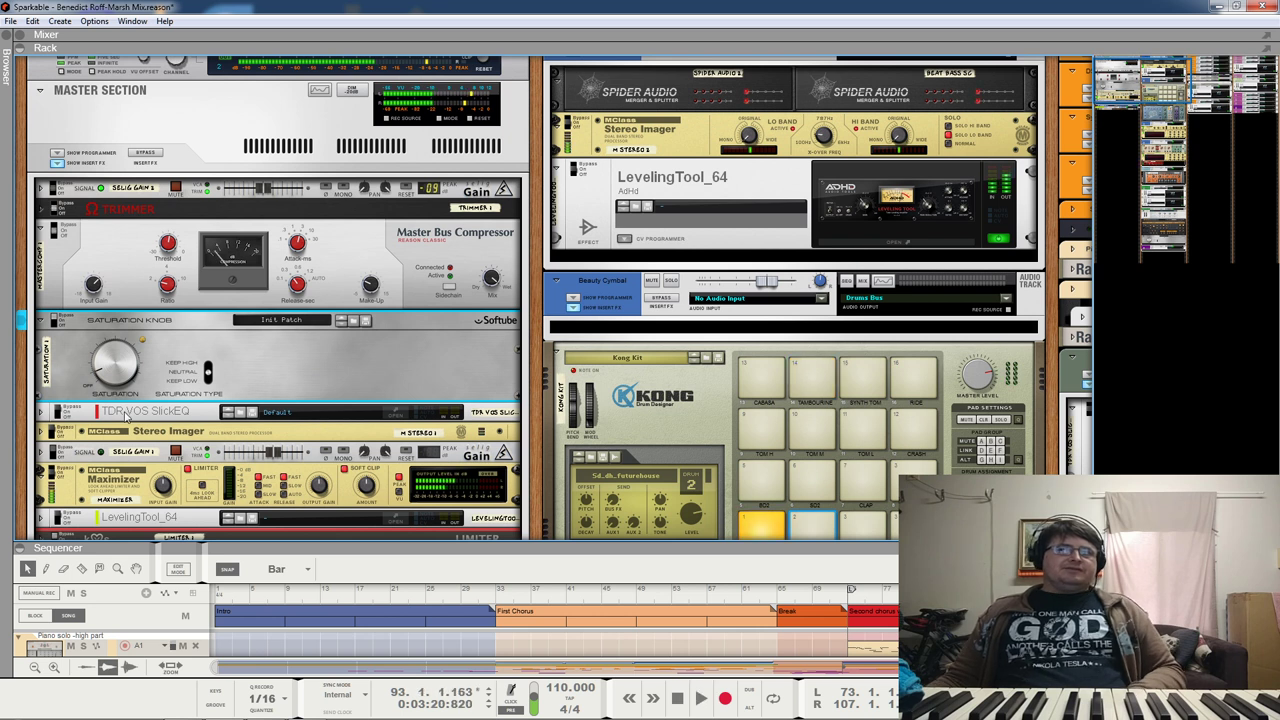
{"action": "left_click", "coordinate": [126, 418]}
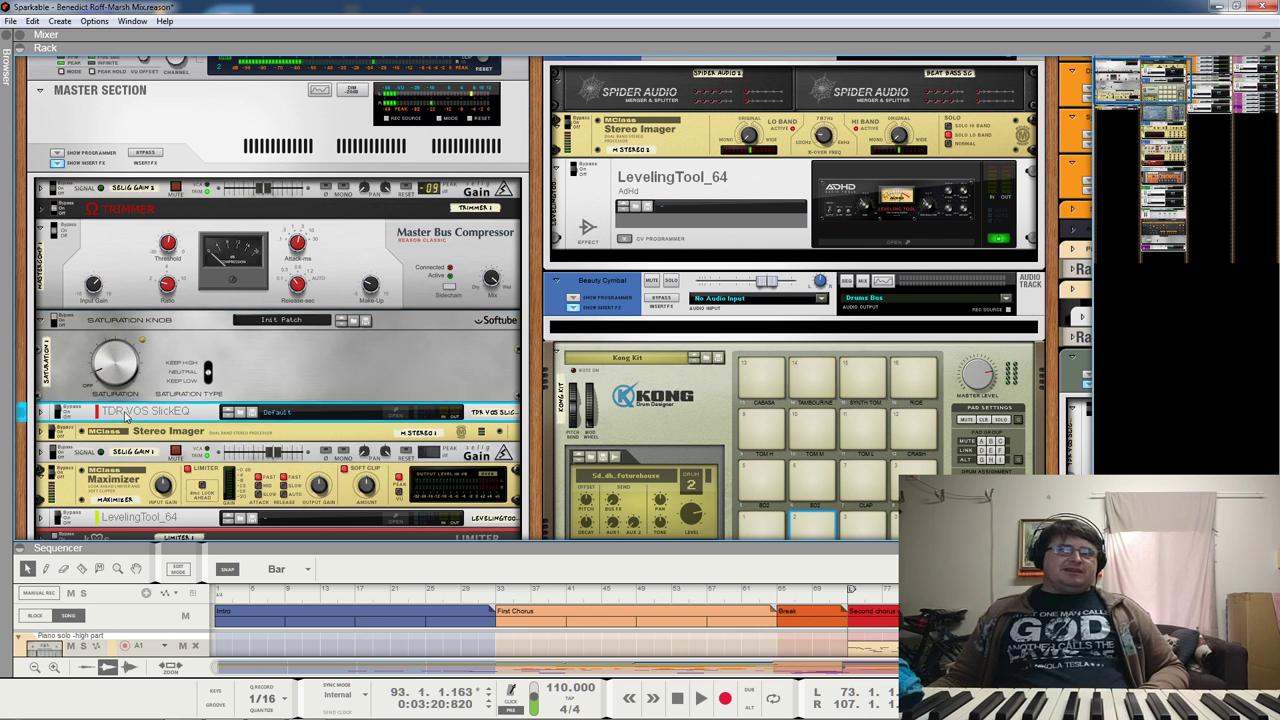
{"action": "left_click_drag", "start_coordinate": [126, 418], "coordinate": [130, 306]}
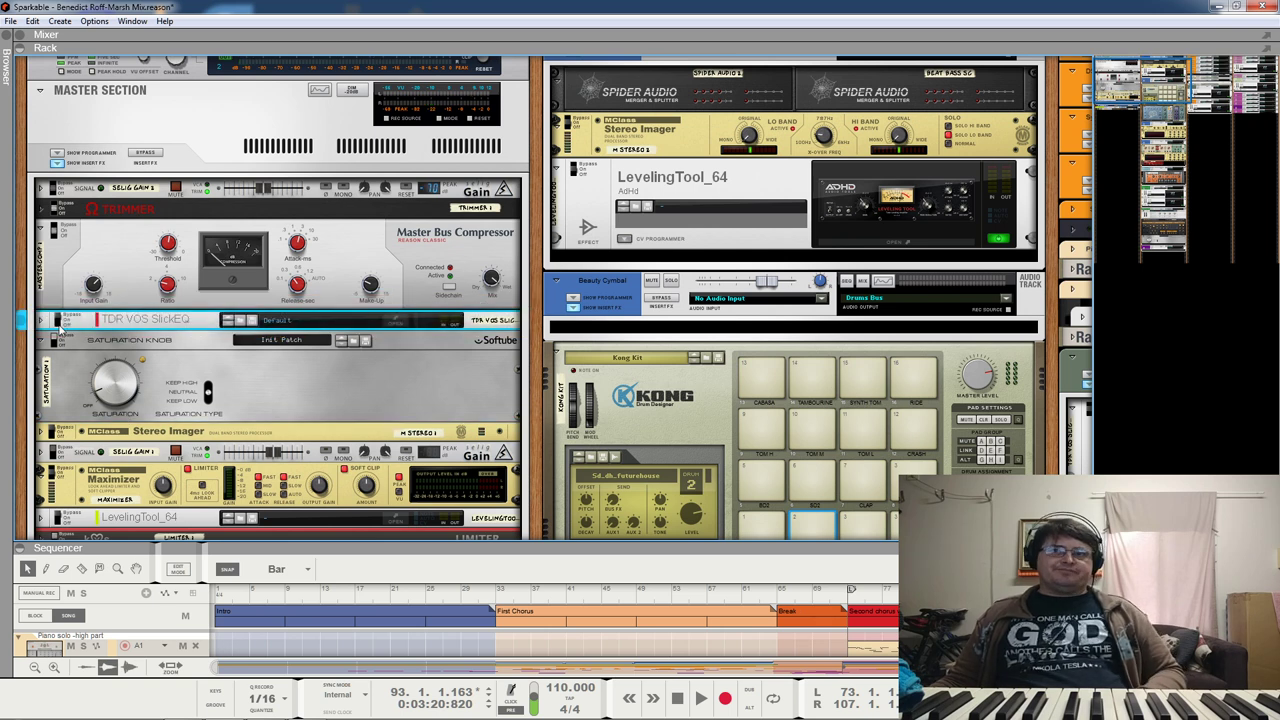
Step: Open the TDR VOS SlickEQ's plugin window, place it over the rack and set it to stay open
{"action": "left_click", "coordinate": [398, 321]}
{"action": "left_click_drag", "start_coordinate": [375, 298], "coordinate": [525, 155]}
{"action": "left_click", "coordinate": [397, 178]}
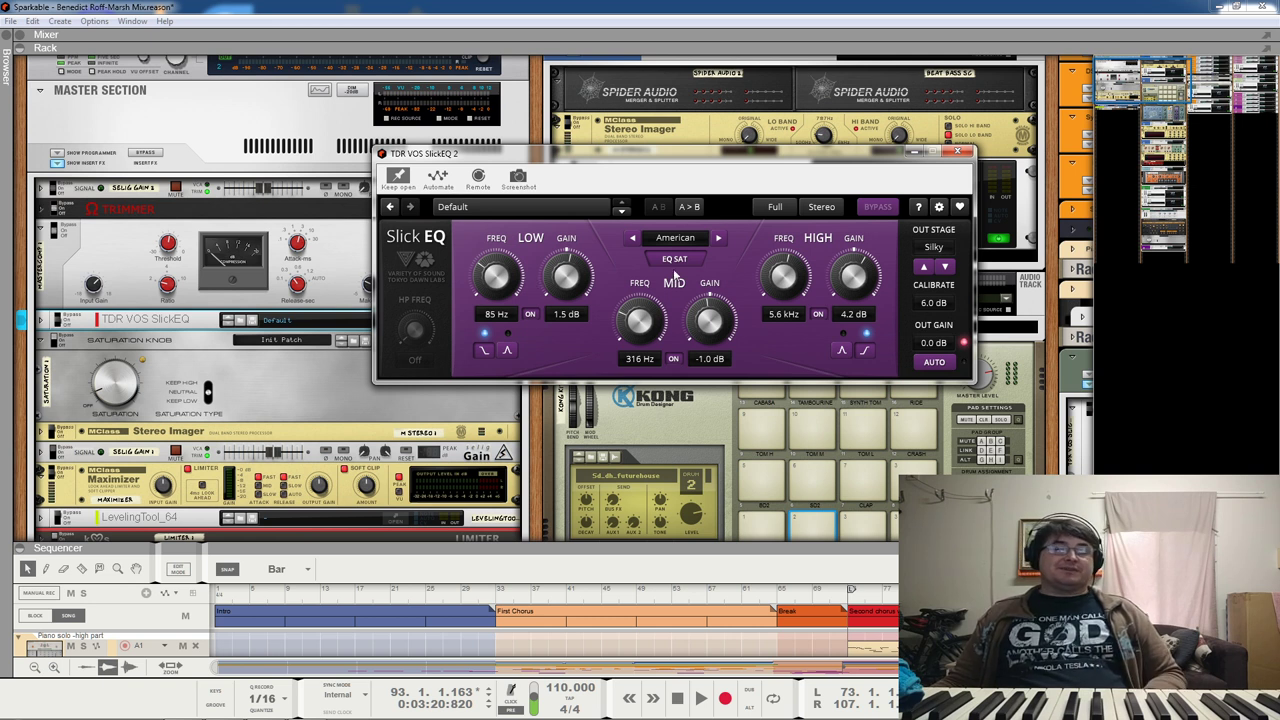
Step: Play on from bar 93 and compare the mix with the SlickEQ disabled and enabled
{"action": "key", "text": "space"}
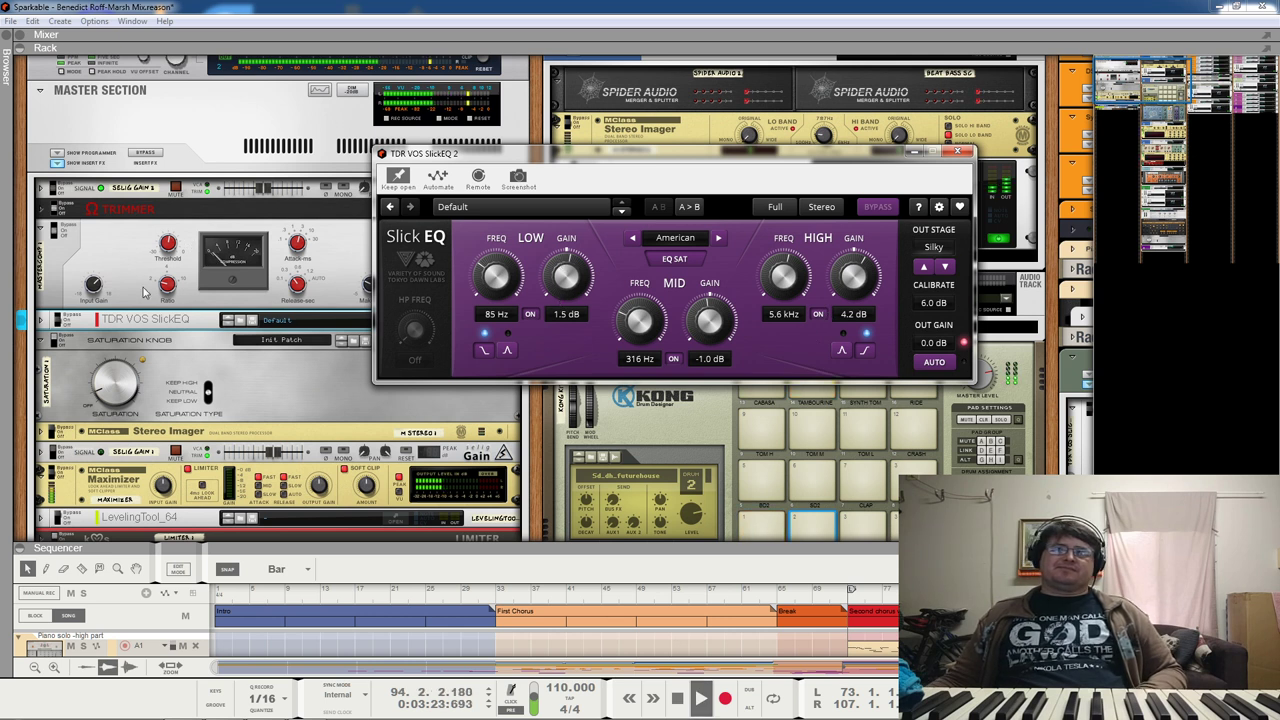
{"action": "left_click", "coordinate": [61, 318]}
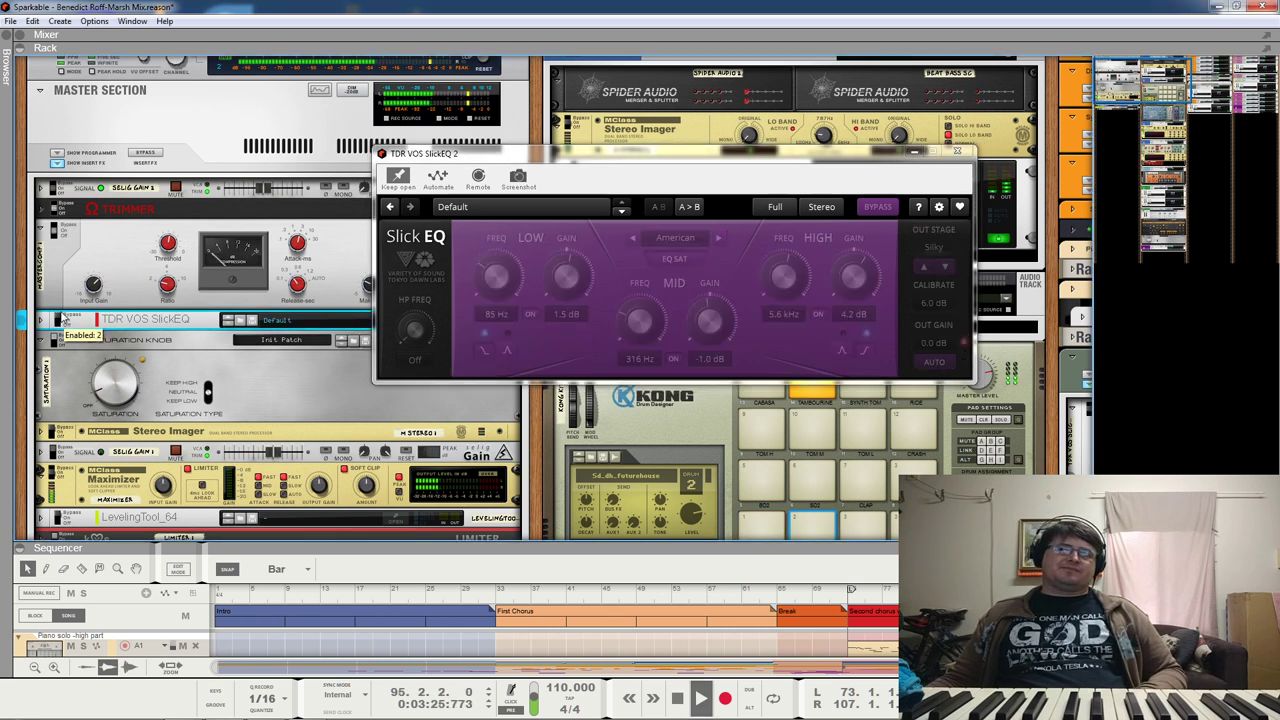
{"action": "left_click", "coordinate": [61, 318]}
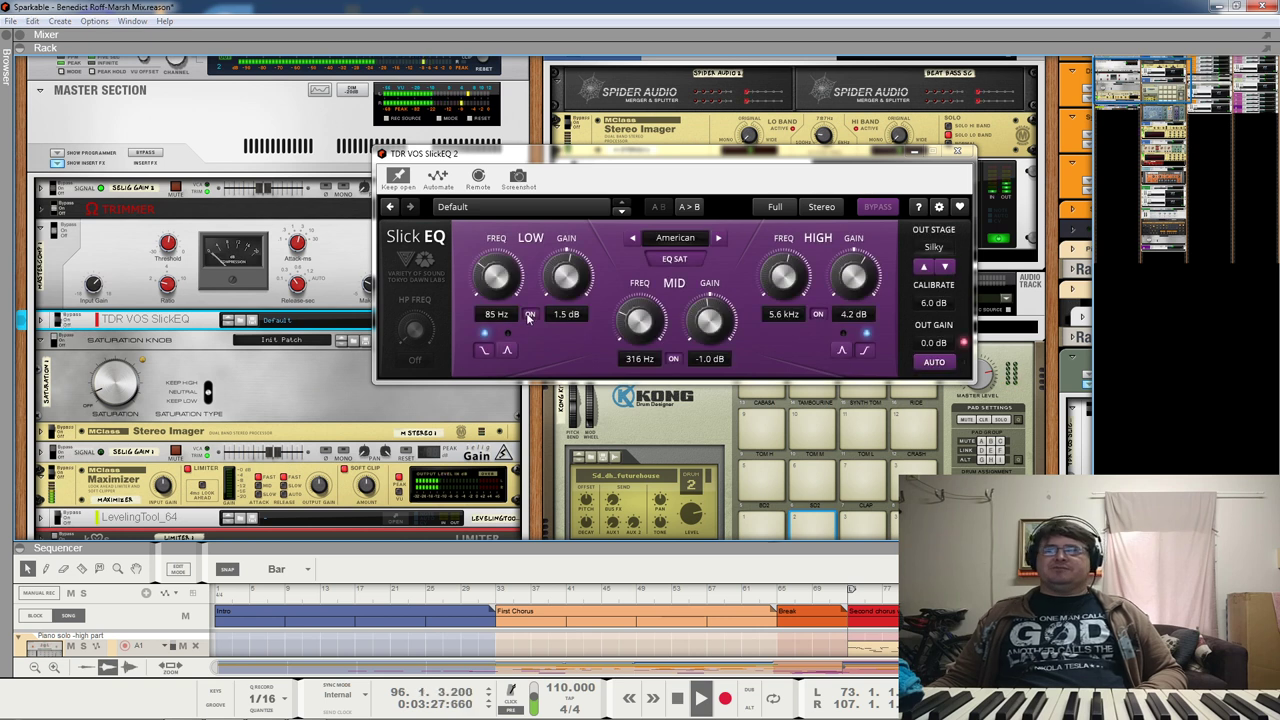
Step: Switch off the SlickEQ's low, mid and high bands during playback
{"action": "left_click", "coordinate": [530, 315]}
{"action": "left_click", "coordinate": [673, 359]}
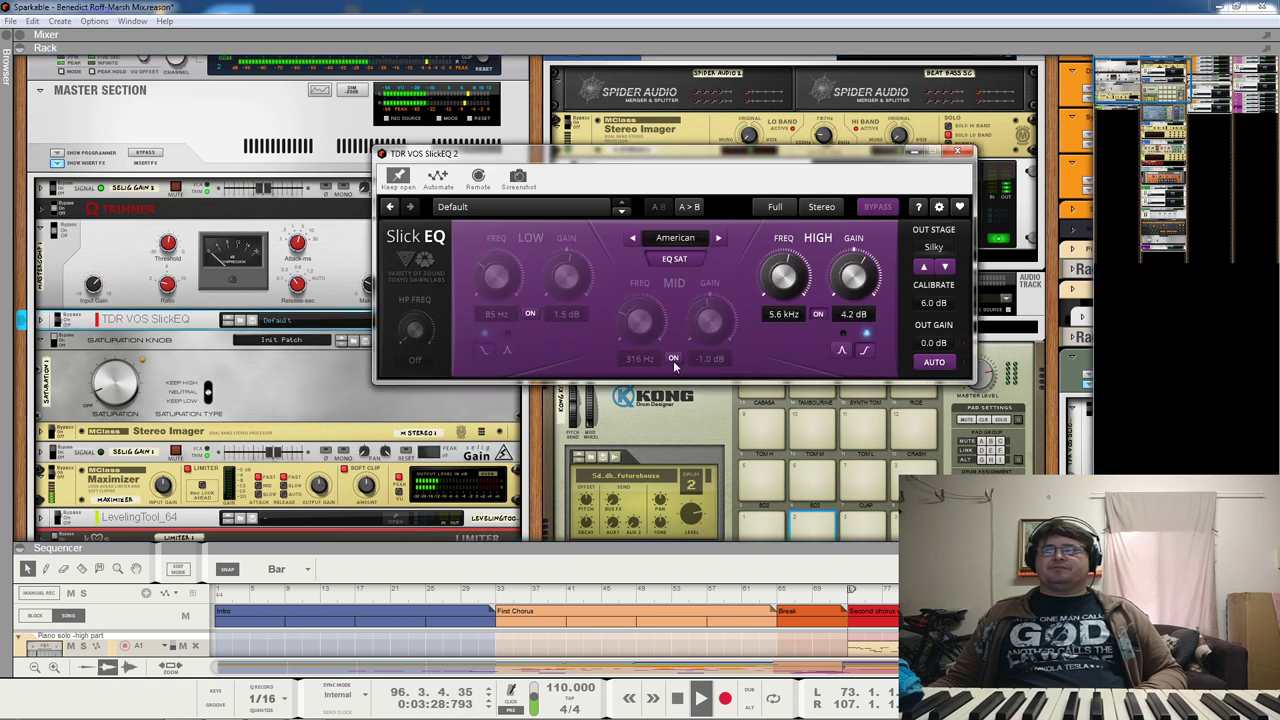
{"action": "left_click", "coordinate": [819, 315]}
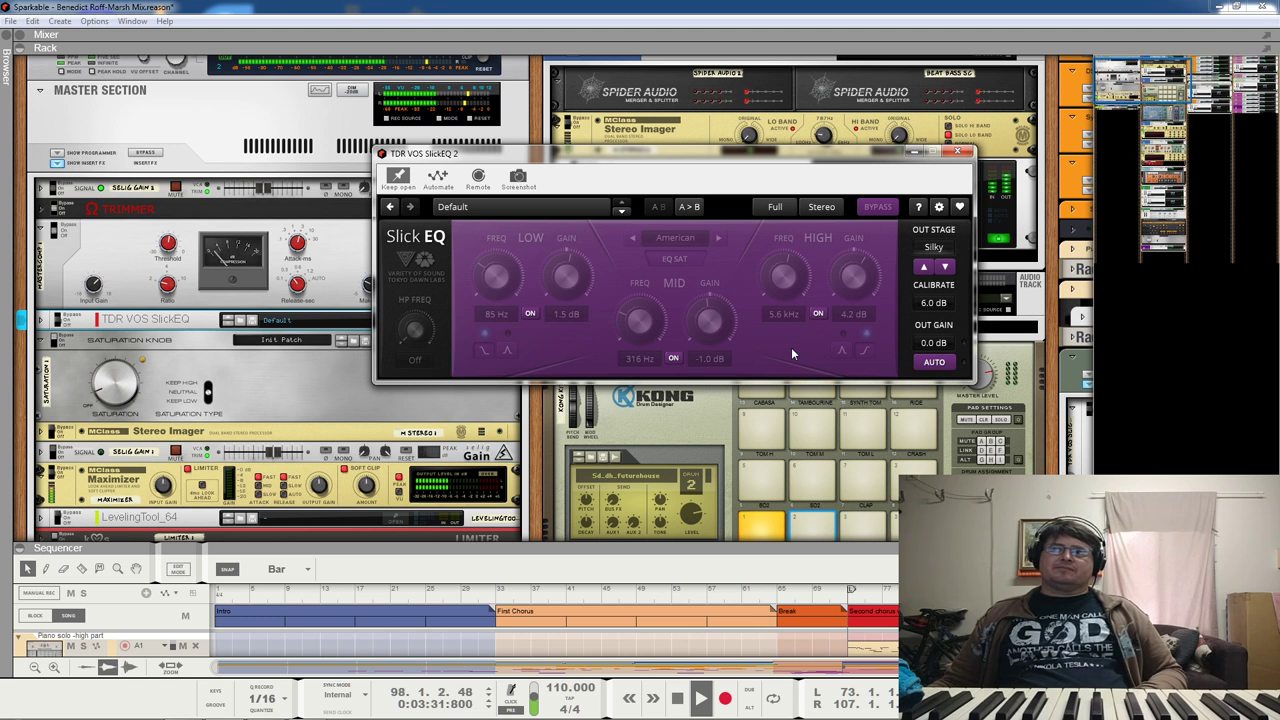
Step: Switch the SlickEQ's low and high bands back on, briefly enabling the mid band but leaving it off
{"action": "left_click", "coordinate": [532, 314]}
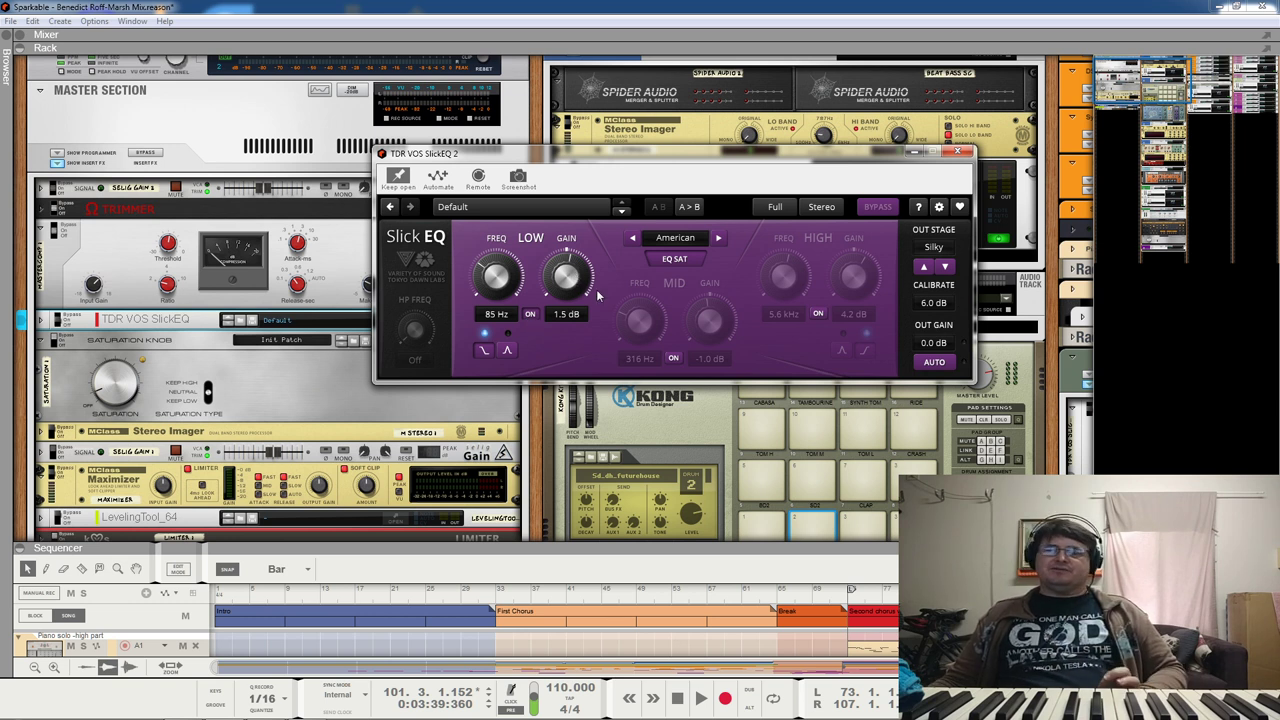
{"action": "left_click", "coordinate": [674, 359]}
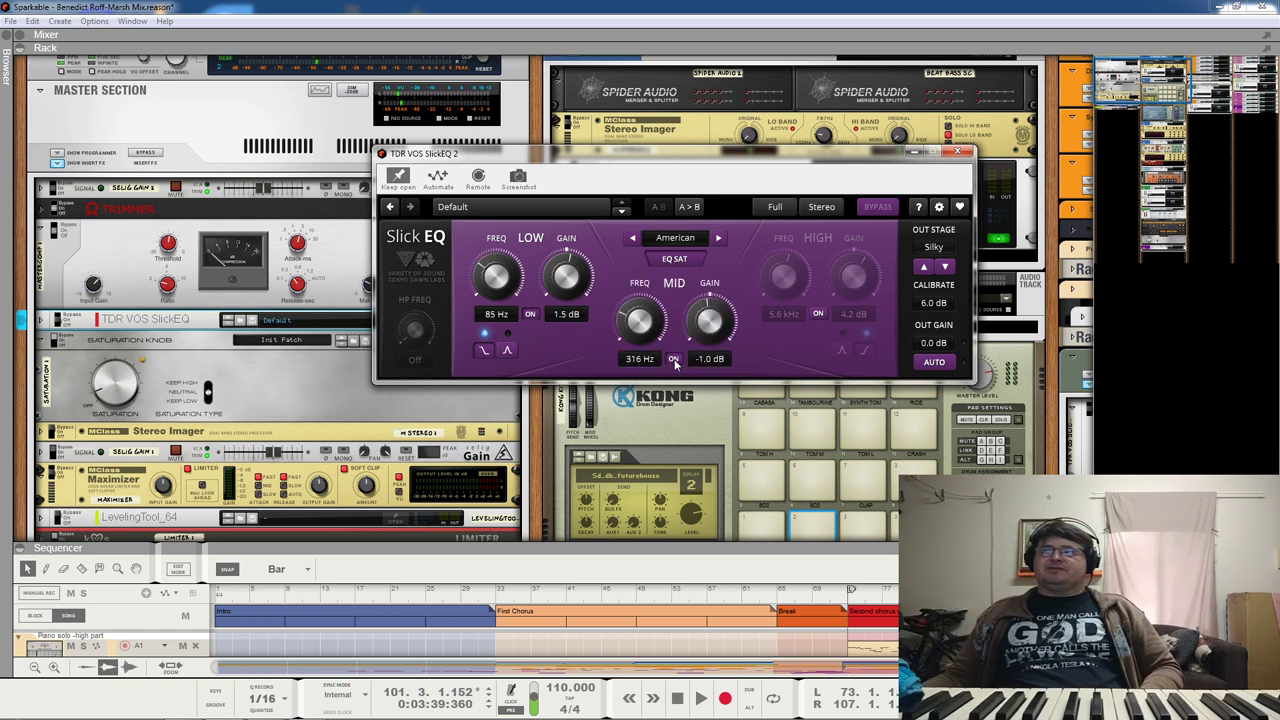
{"action": "left_click", "coordinate": [674, 359]}
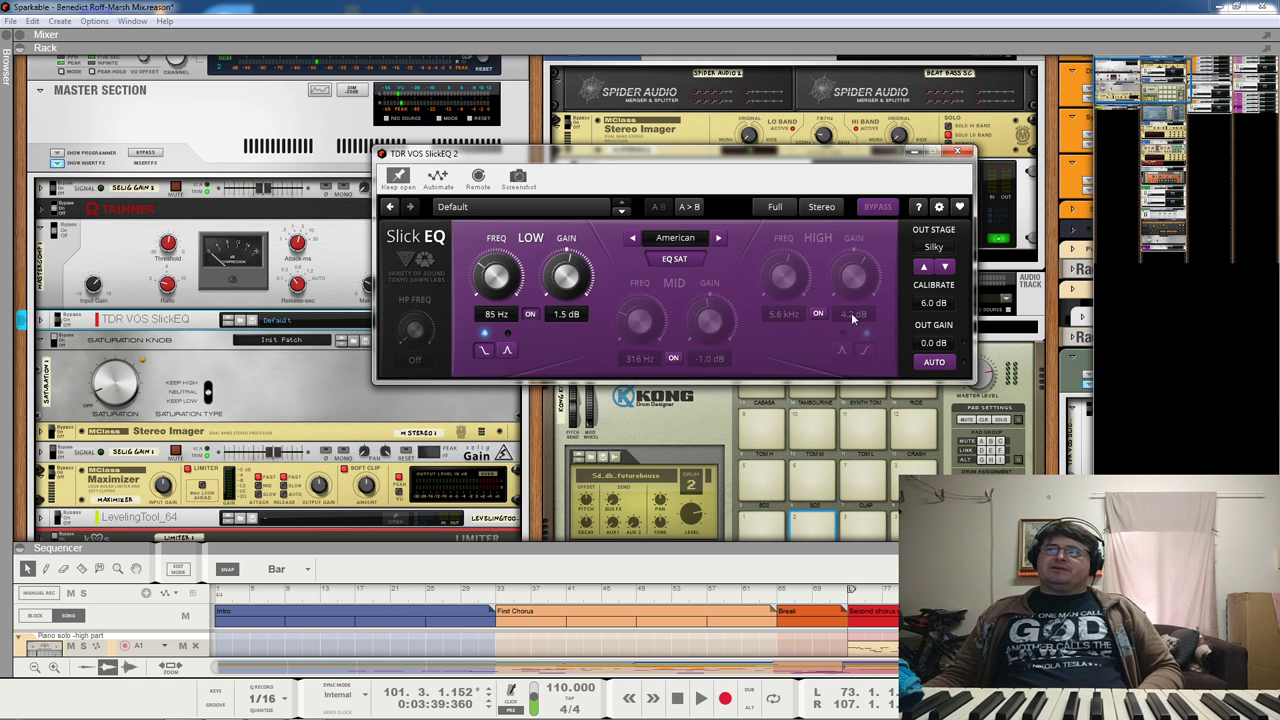
{"action": "left_click", "coordinate": [818, 315]}
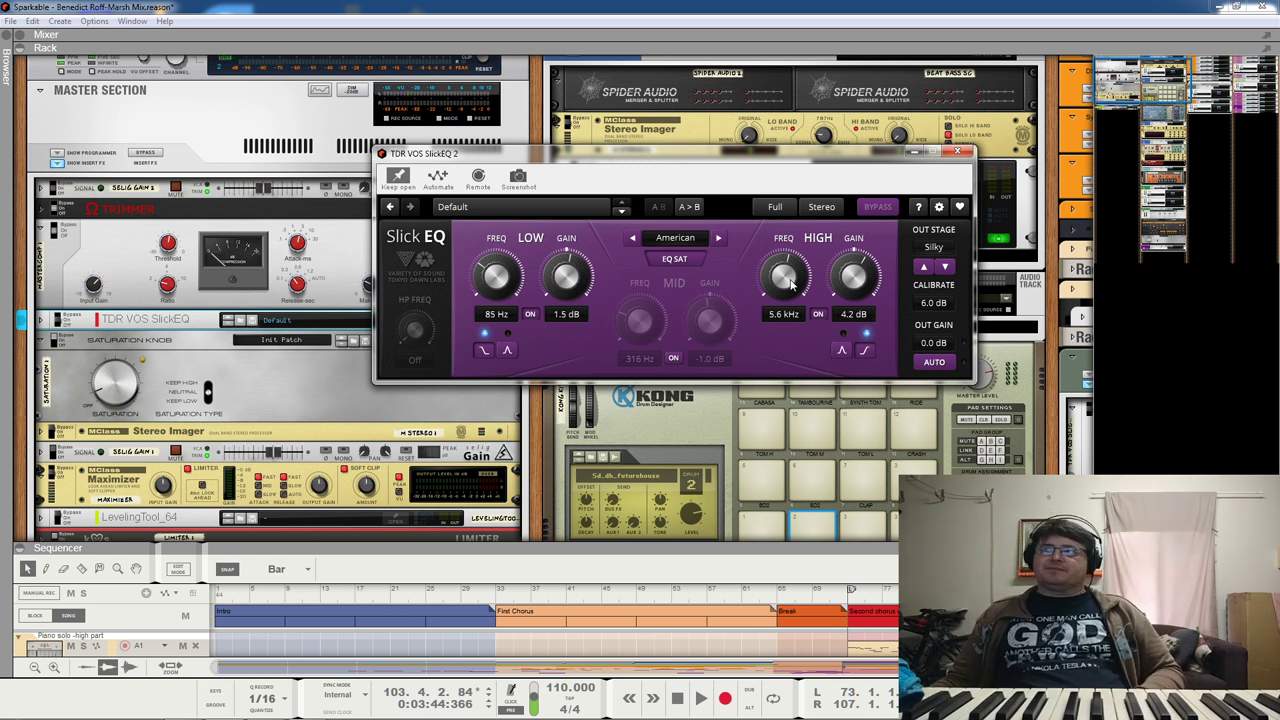
Step: Audition the SlickEQ's high band at 13.8 kHz during playback and return its frequency to 5.6 kHz
{"action": "key", "text": "space"}
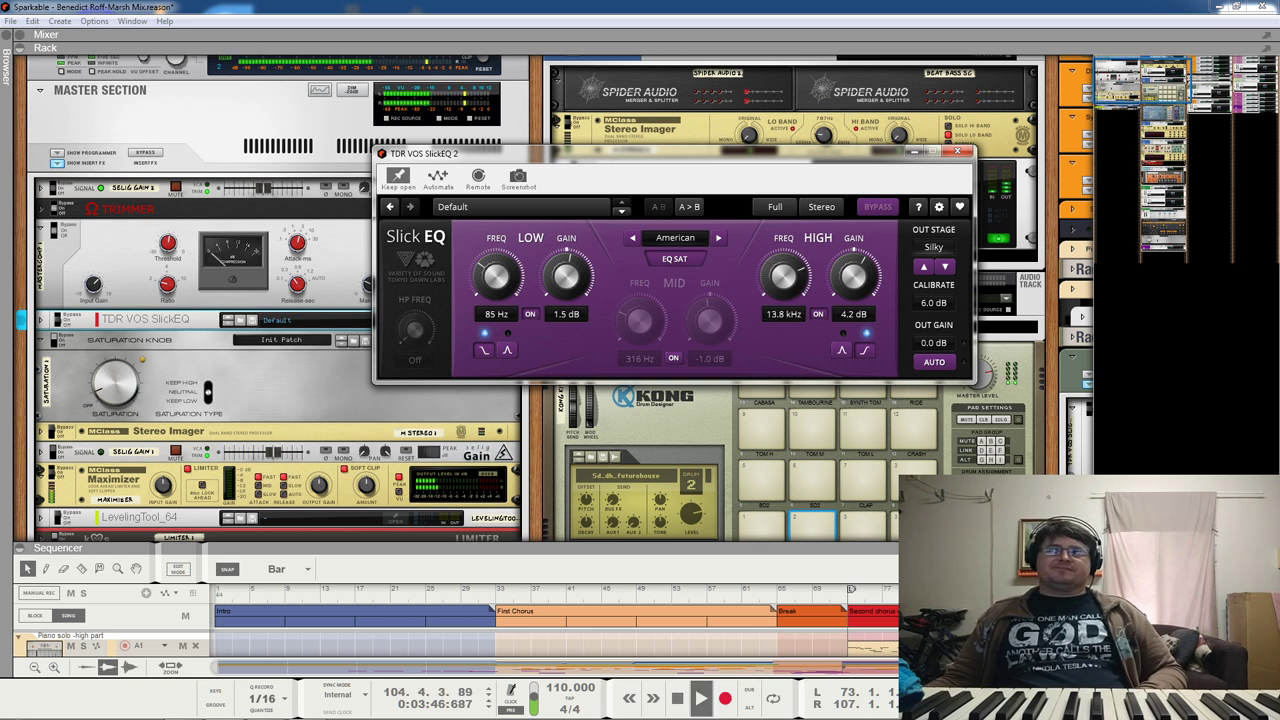
{"action": "left_click_drag", "start_coordinate": [787, 283], "coordinate": [789, 314]}
{"action": "key", "text": "space"}
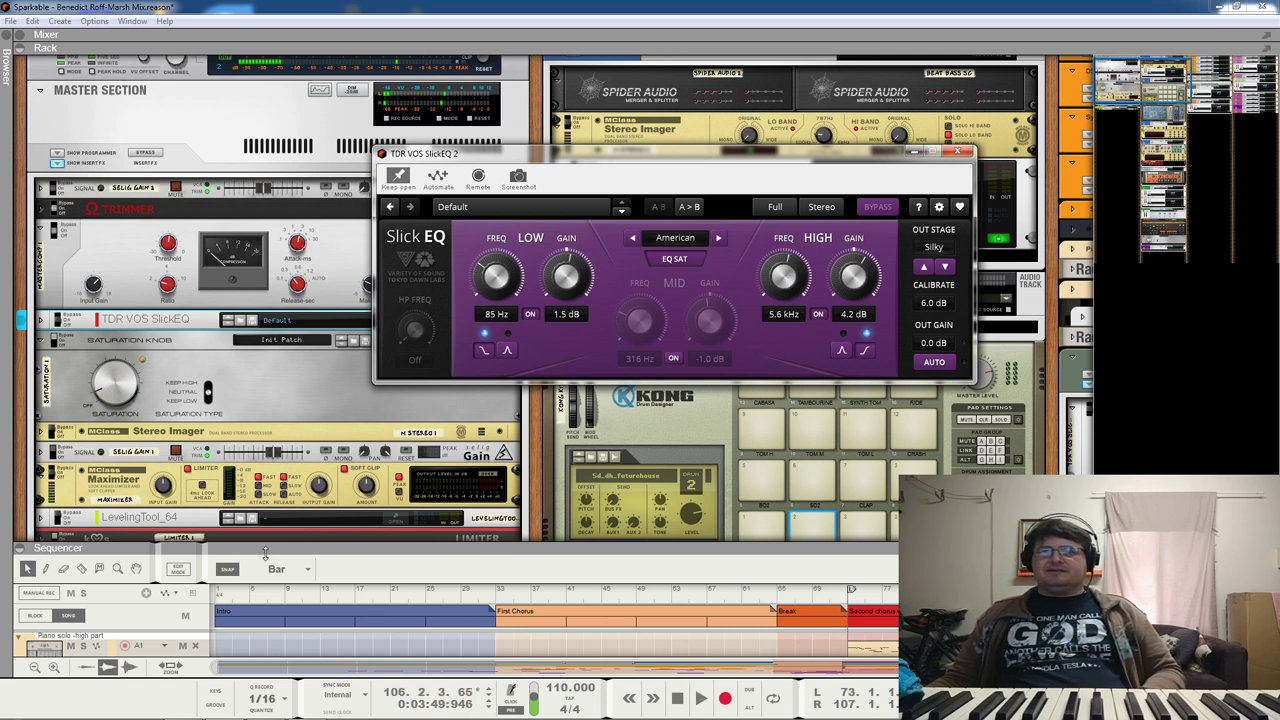
Step: Play from near the start of the second chorus and compare the mix with the SlickEQ's mid band on and off
{"action": "left_click", "coordinate": [893, 590]}
{"action": "key", "text": "space"}
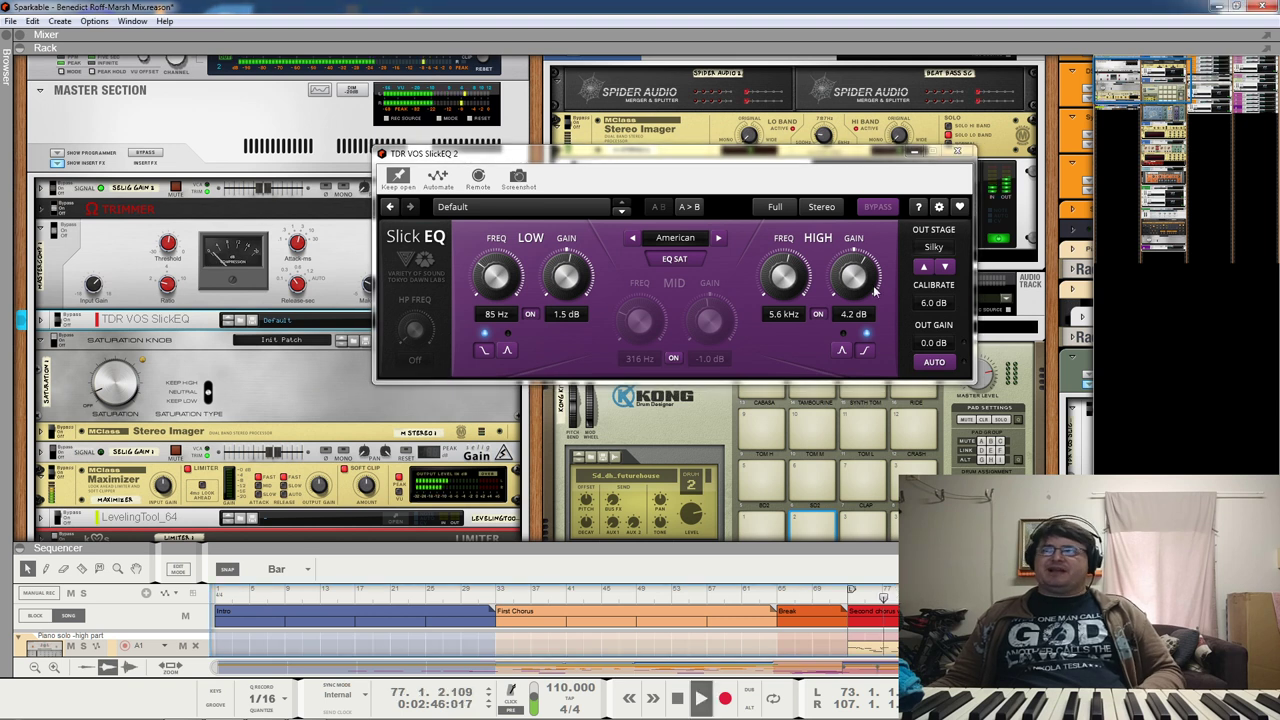
{"action": "left_click", "coordinate": [673, 360]}
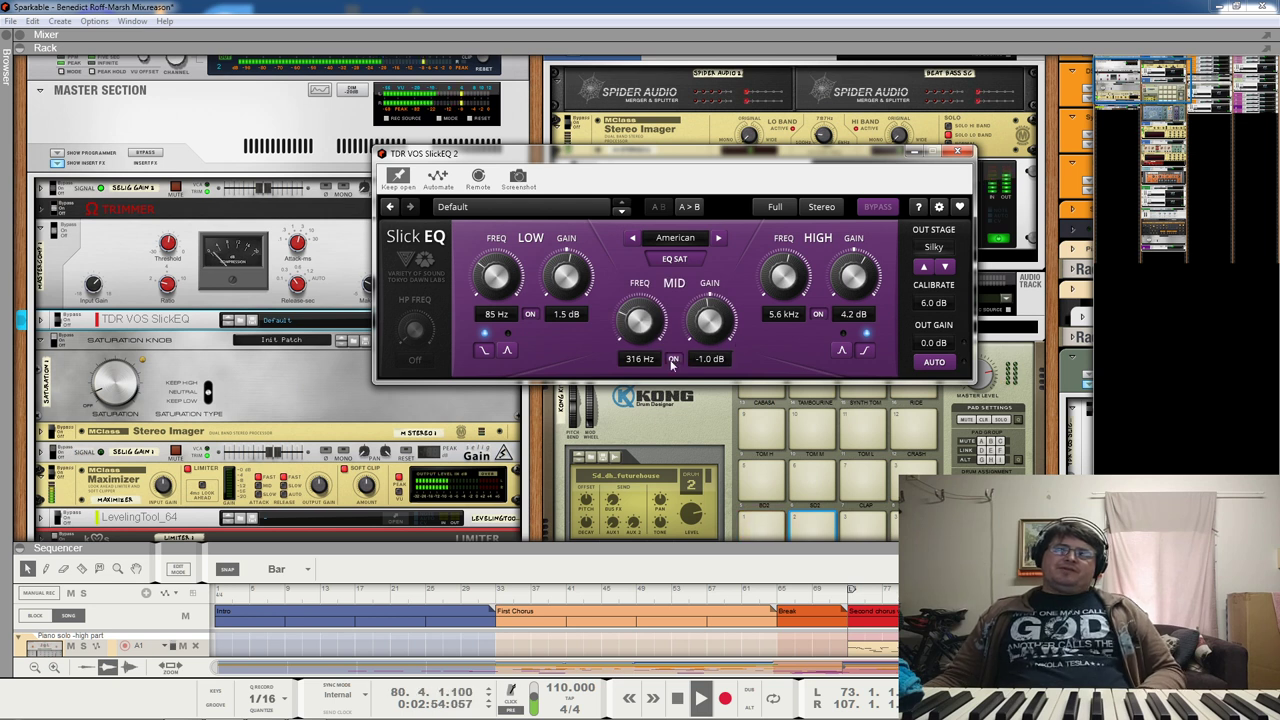
{"action": "left_click", "coordinate": [672, 360]}
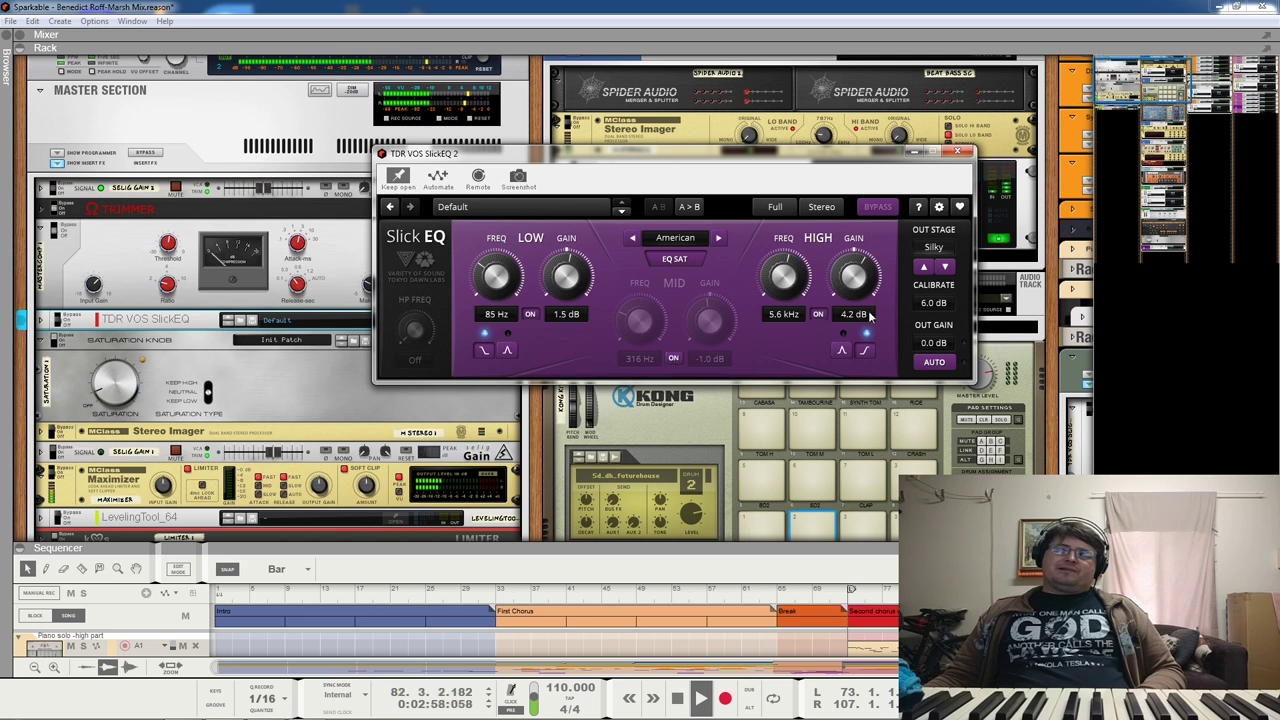
Step: Leave only the SlickEQ's mid band active and cut its gain to -18.0 dB
{"action": "left_click", "coordinate": [818, 314]}
{"action": "left_click", "coordinate": [530, 314]}
{"action": "left_click", "coordinate": [673, 358]}
{"action": "left_click", "coordinate": [673, 360]}
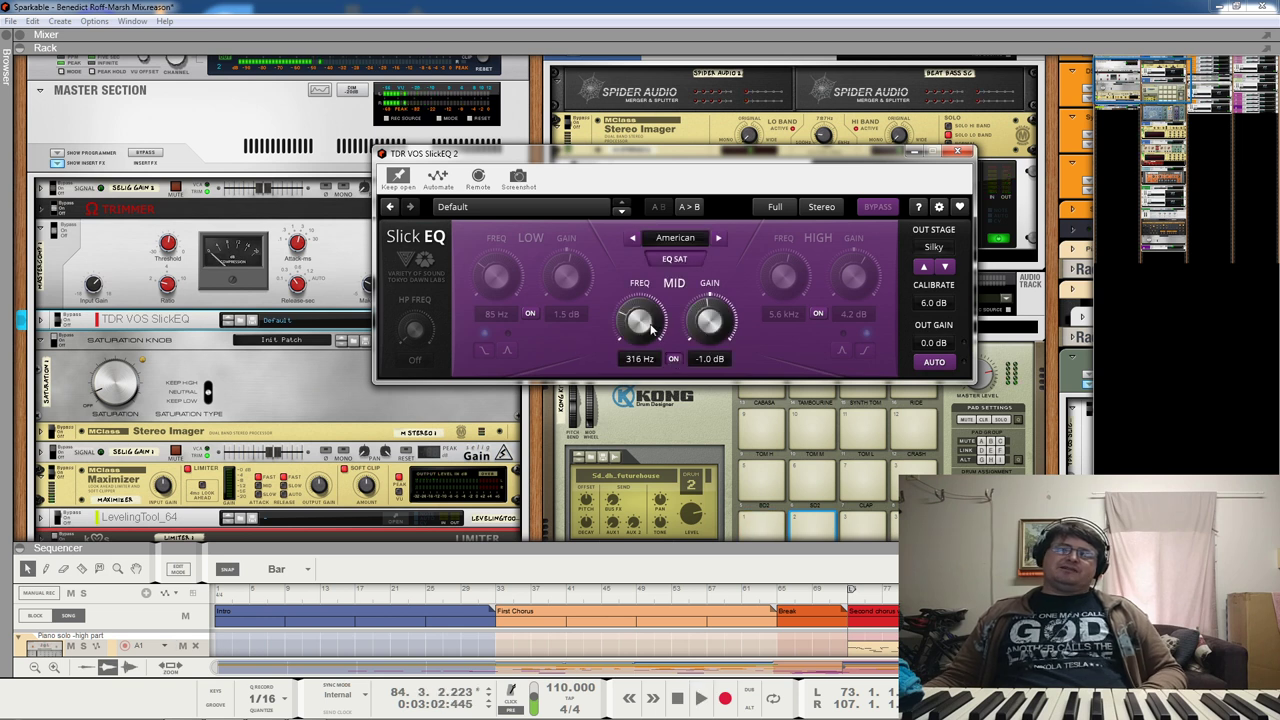
{"action": "left_click_drag", "start_coordinate": [713, 323], "coordinate": [713, 370]}
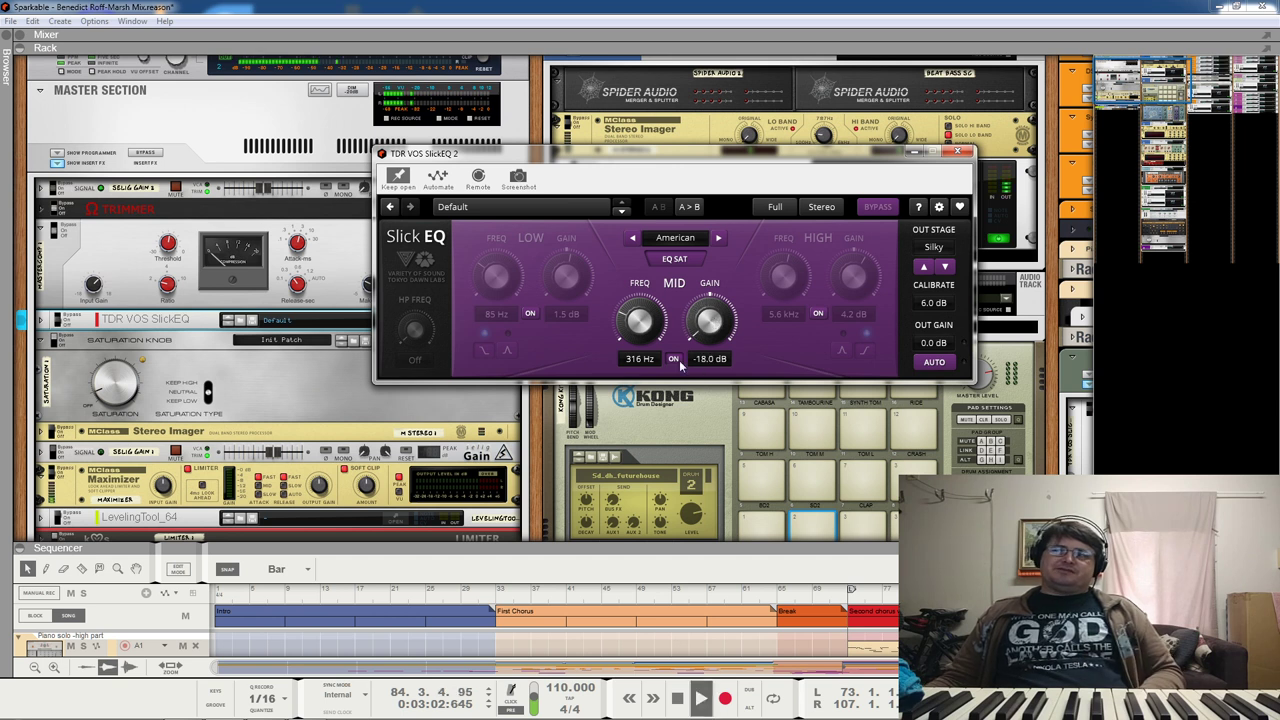
Step: Switch the low and high bands back on, and sweep the mid frequency through 355 Hz and back to 316 Hz
{"action": "left_click", "coordinate": [530, 313]}
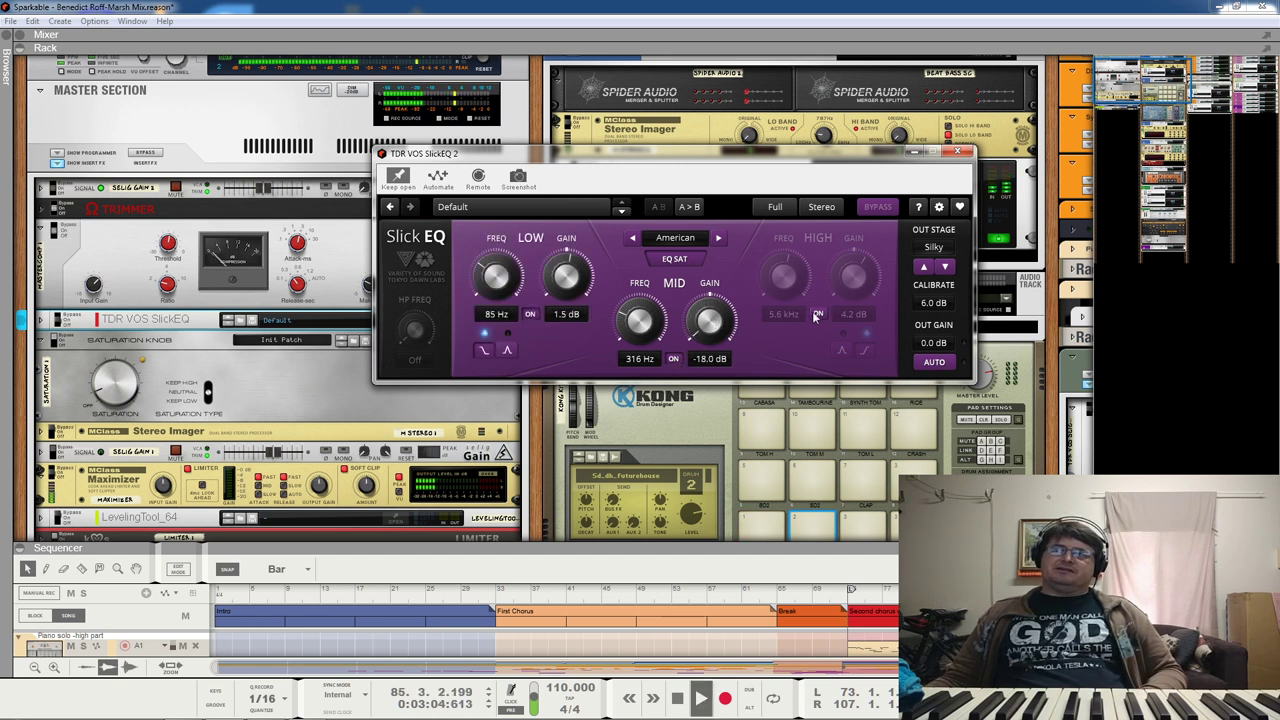
{"action": "left_click", "coordinate": [817, 314]}
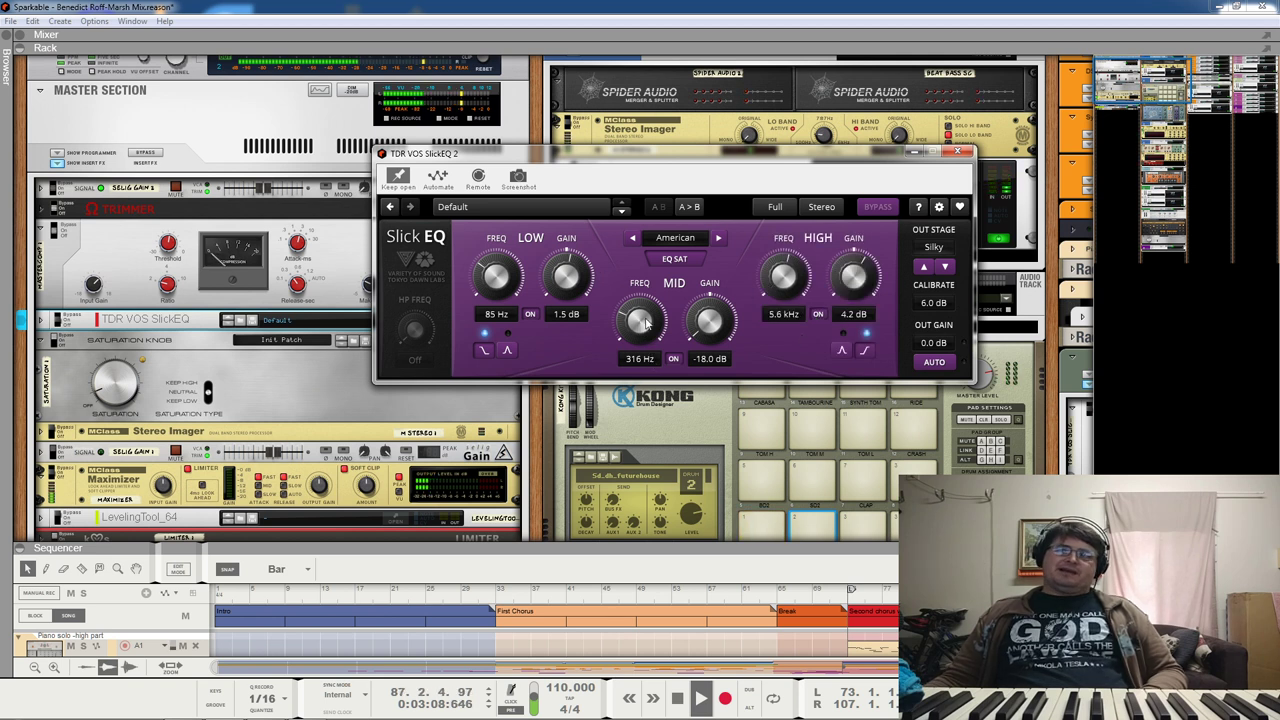
{"action": "mouse_move", "coordinate": [639, 321]}
{"action": "left_mouse_down"}
{"action": "mouse_move", "coordinate": [639, 332]}
{"action": "mouse_move", "coordinate": [639, 318]}
{"action": "left_mouse_up"}
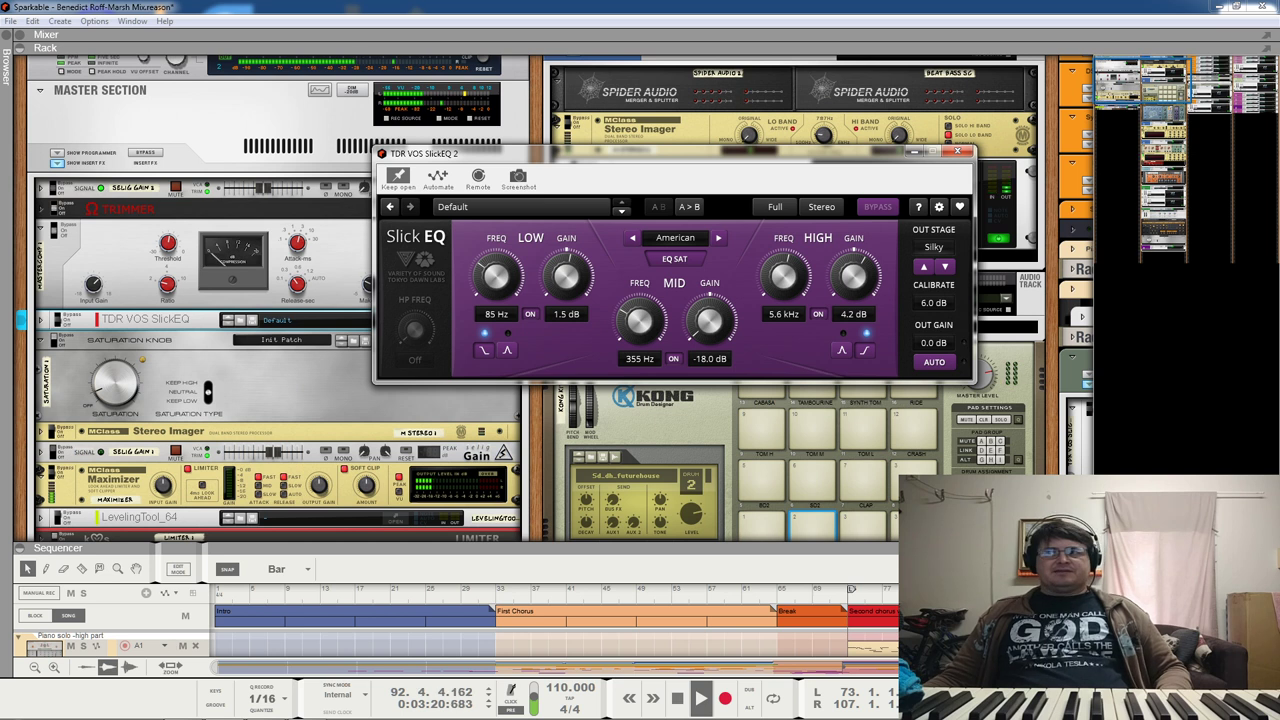
{"action": "left_click_drag", "start_coordinate": [646, 312], "coordinate": [647, 316]}
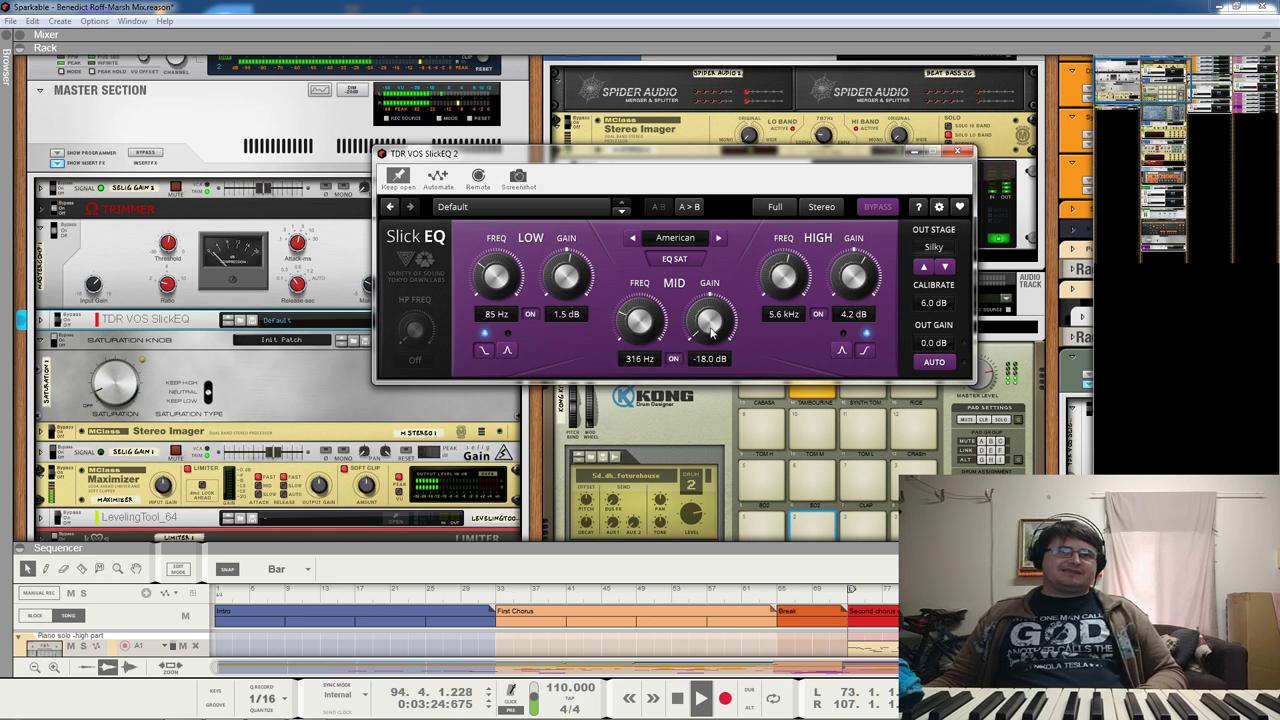
Step: Audition the SlickEQ's mid gain boosted to 6.9 dB and return it to -1.0 dB
{"action": "left_click_drag", "start_coordinate": [709, 320], "coordinate": [709, 270]}
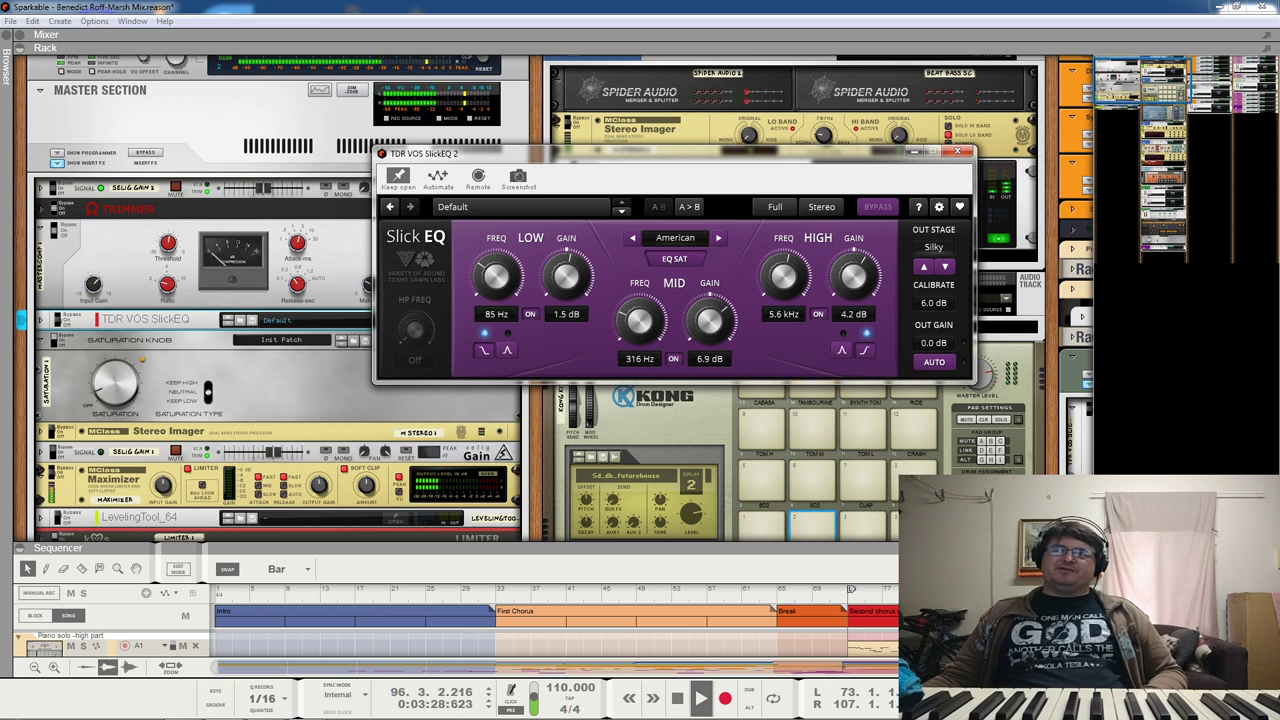
{"action": "left_click_drag", "start_coordinate": [709, 320], "coordinate": [709, 336]}
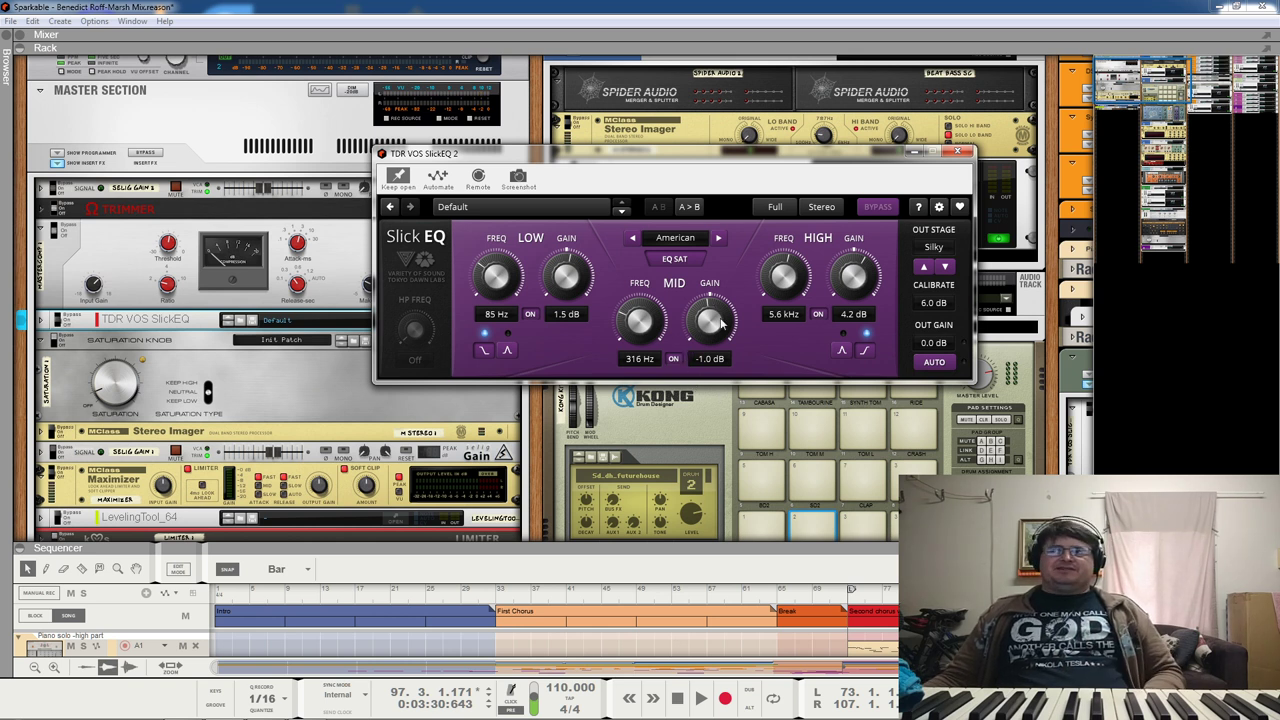
{"action": "left_click_drag", "start_coordinate": [709, 320], "coordinate": [724, 346]}
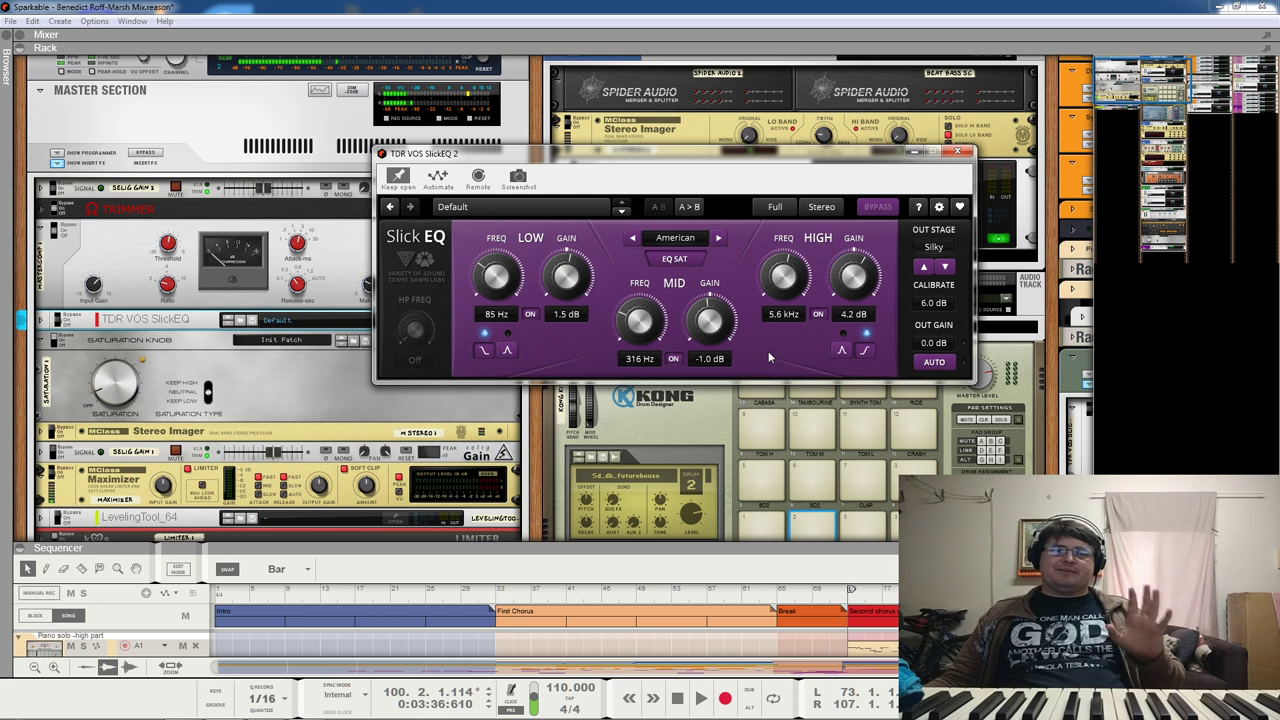
Step: Turn the SlickEQ's automatic output gain on and back off
{"action": "left_click", "coordinate": [934, 363]}
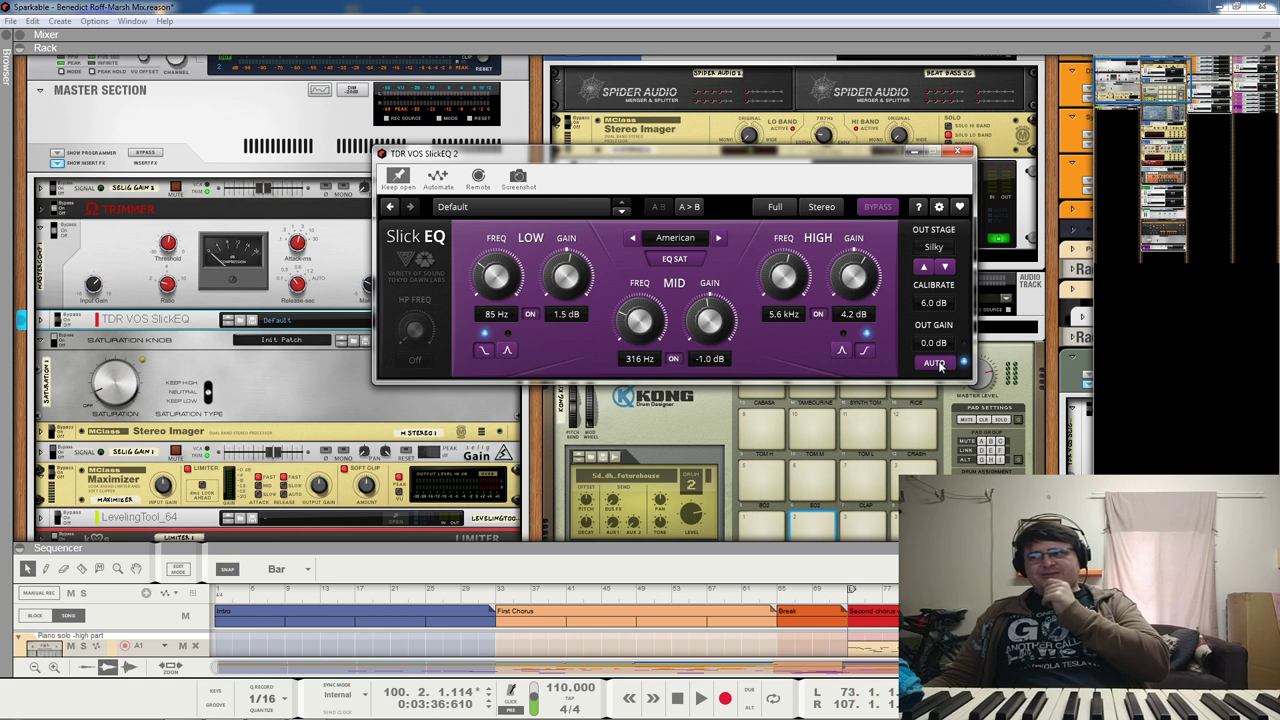
{"action": "left_click", "coordinate": [939, 365]}
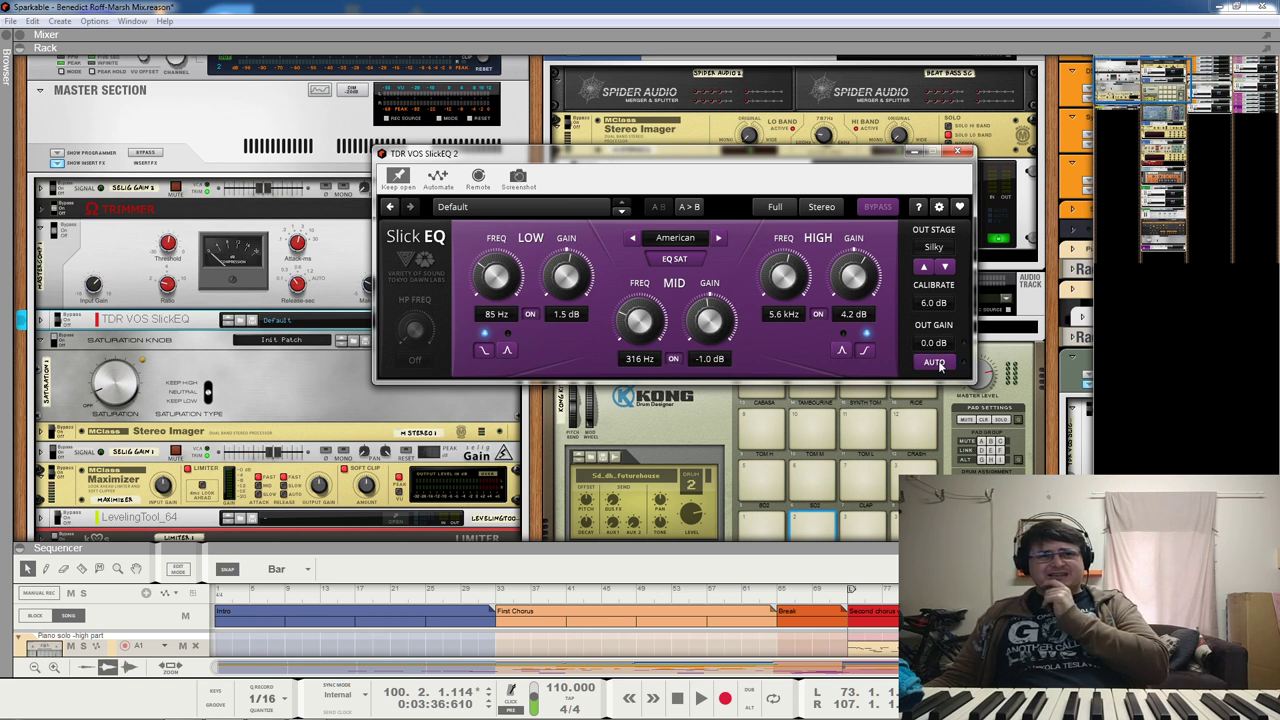
Step: Close the SlickEQ window and compare the mix during playback by switching the Saturation Knob and the bypassed SlickEQ in and out
{"action": "left_click", "coordinate": [960, 153]}
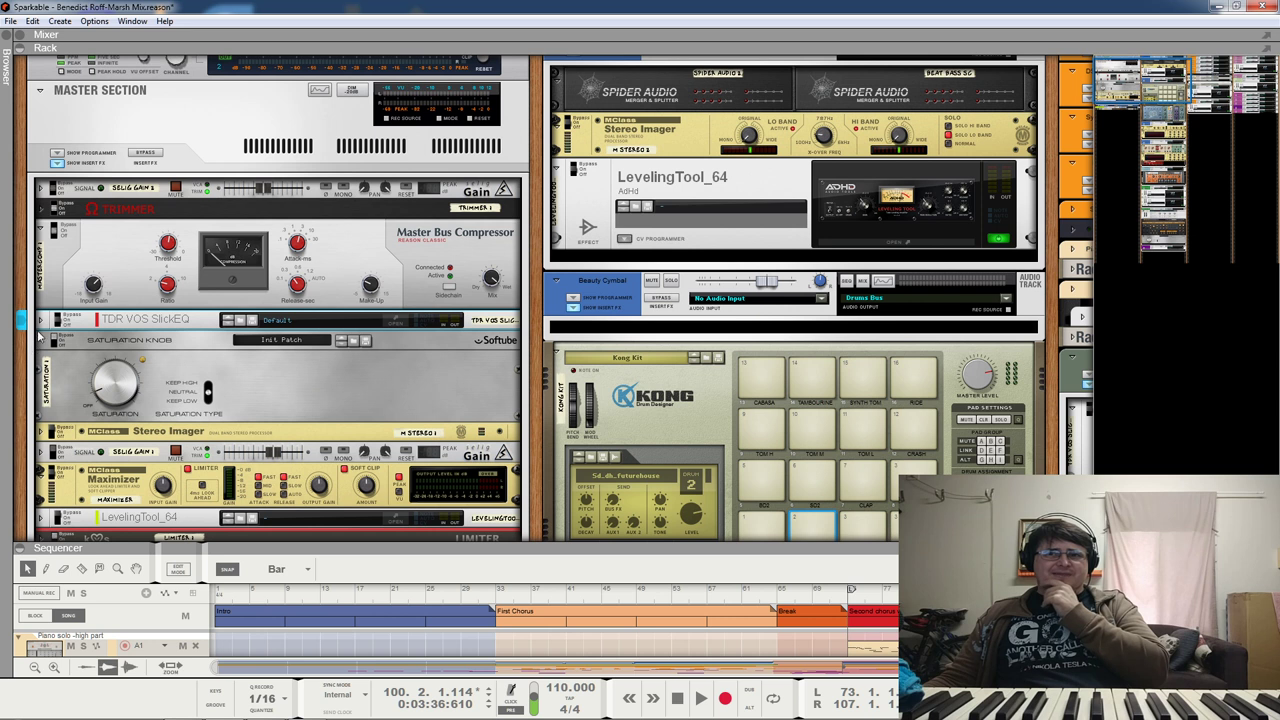
{"action": "key", "text": "space"}
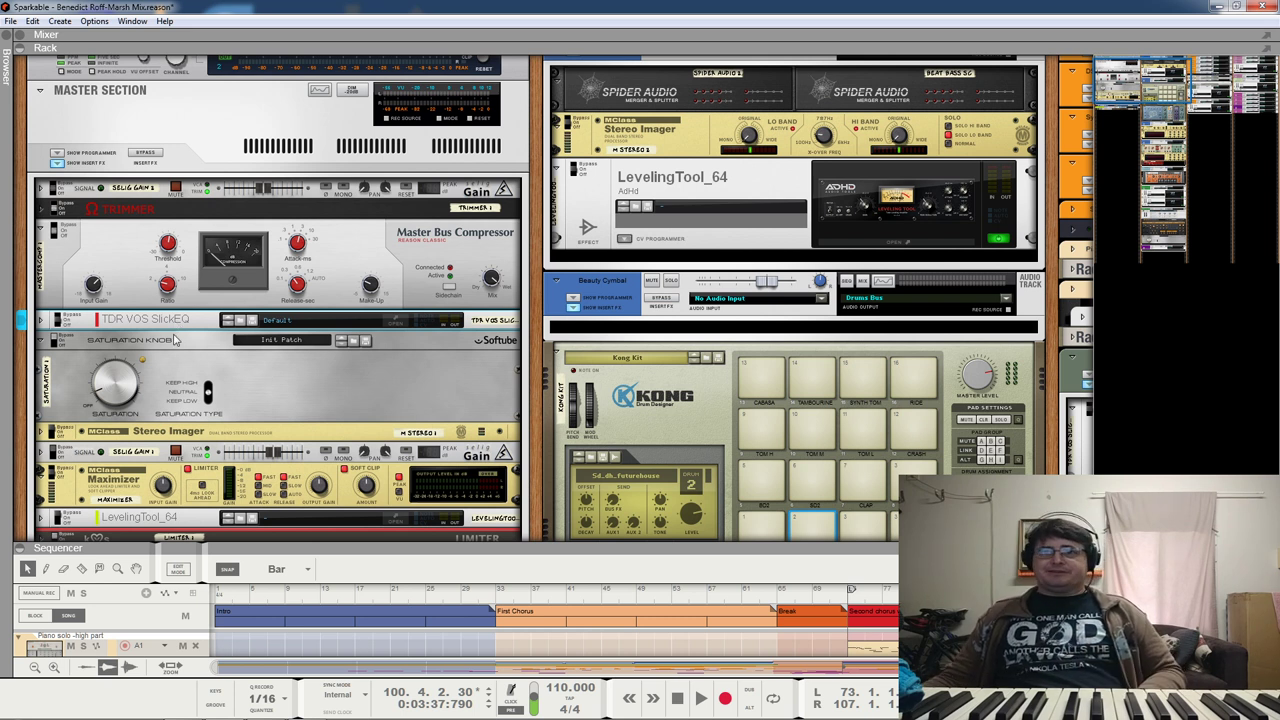
{"action": "left_click", "coordinate": [55, 345]}
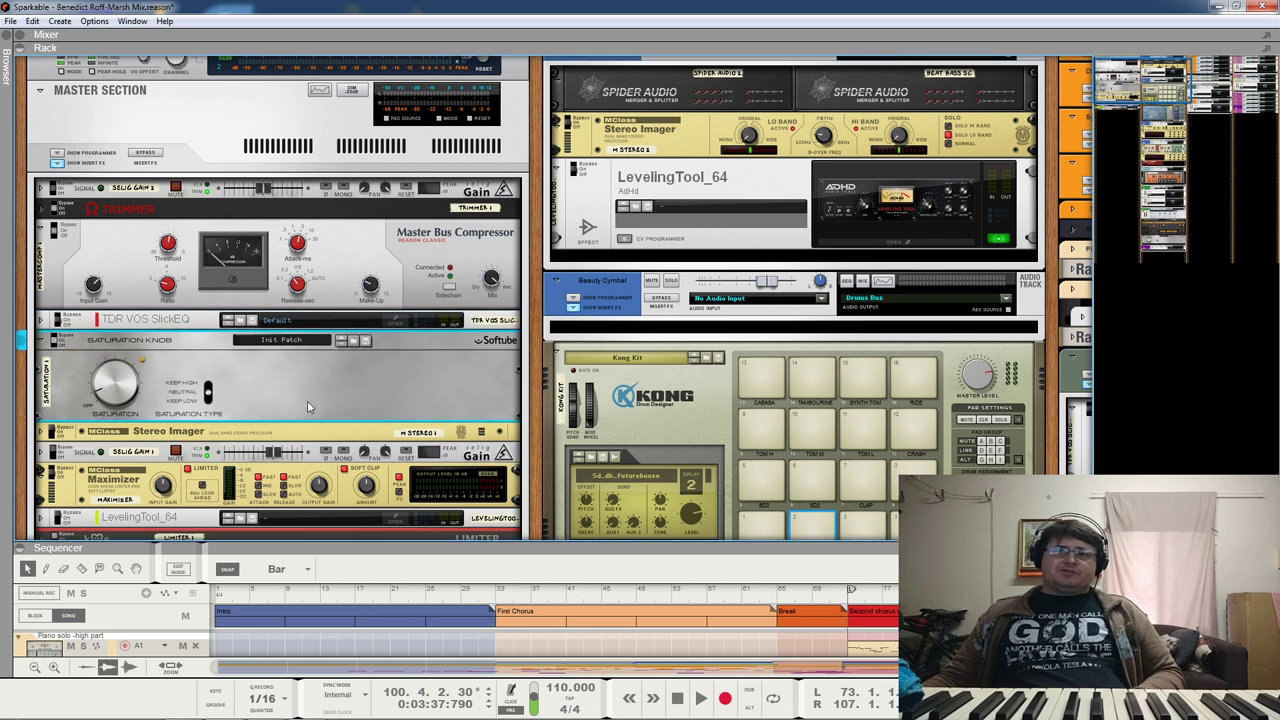
{"action": "key", "text": "space"}
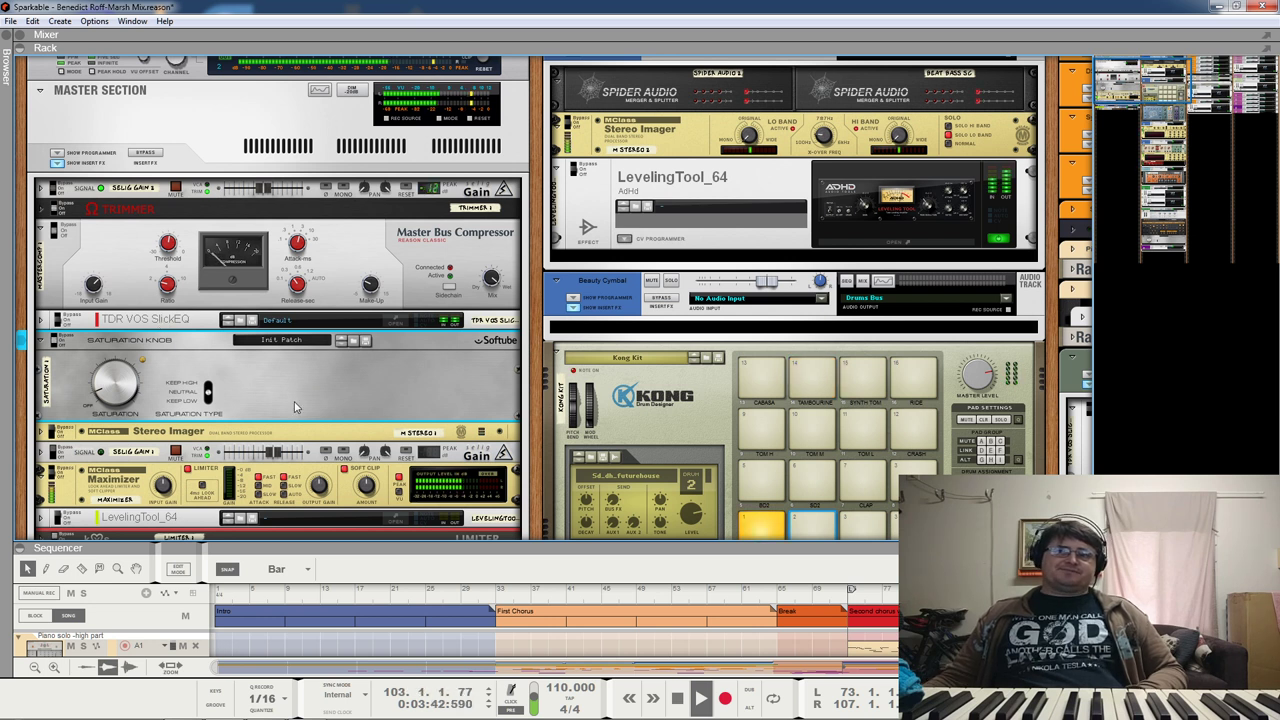
{"action": "left_click", "coordinate": [64, 320]}
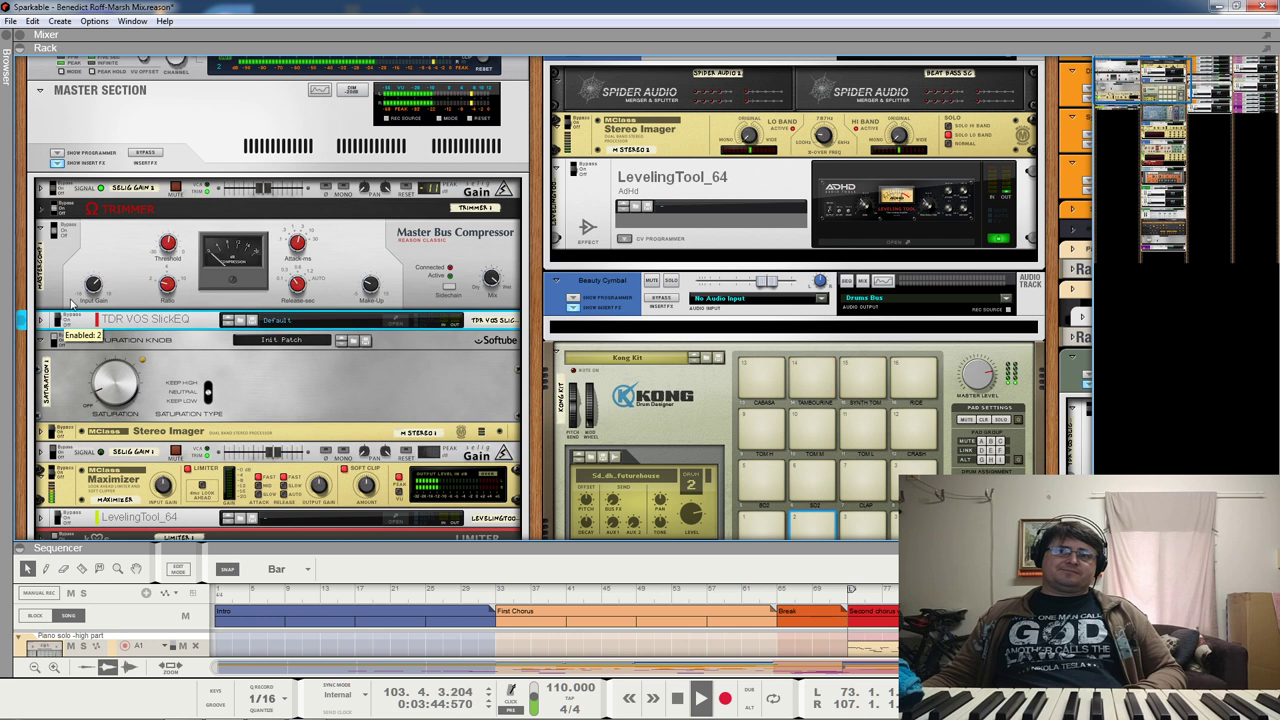
{"action": "left_click", "coordinate": [54, 340]}
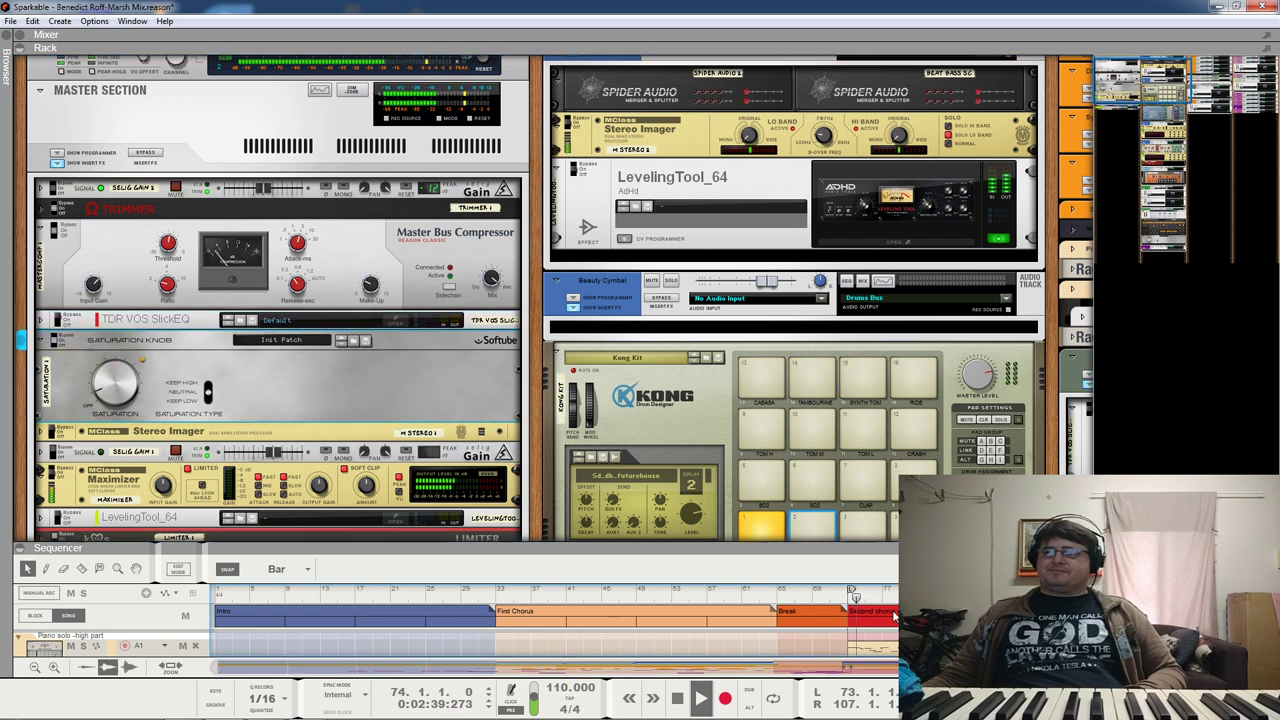
{"action": "left_click", "coordinate": [66, 340]}
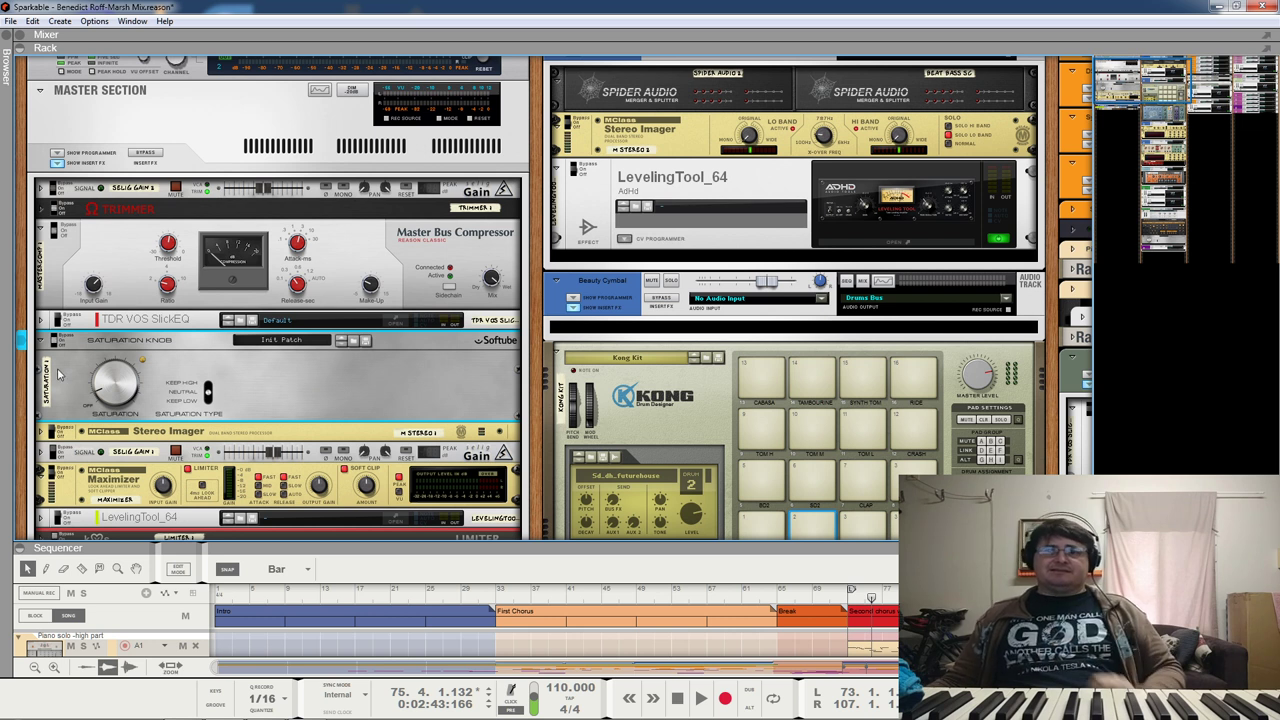
{"action": "left_click", "coordinate": [60, 318]}
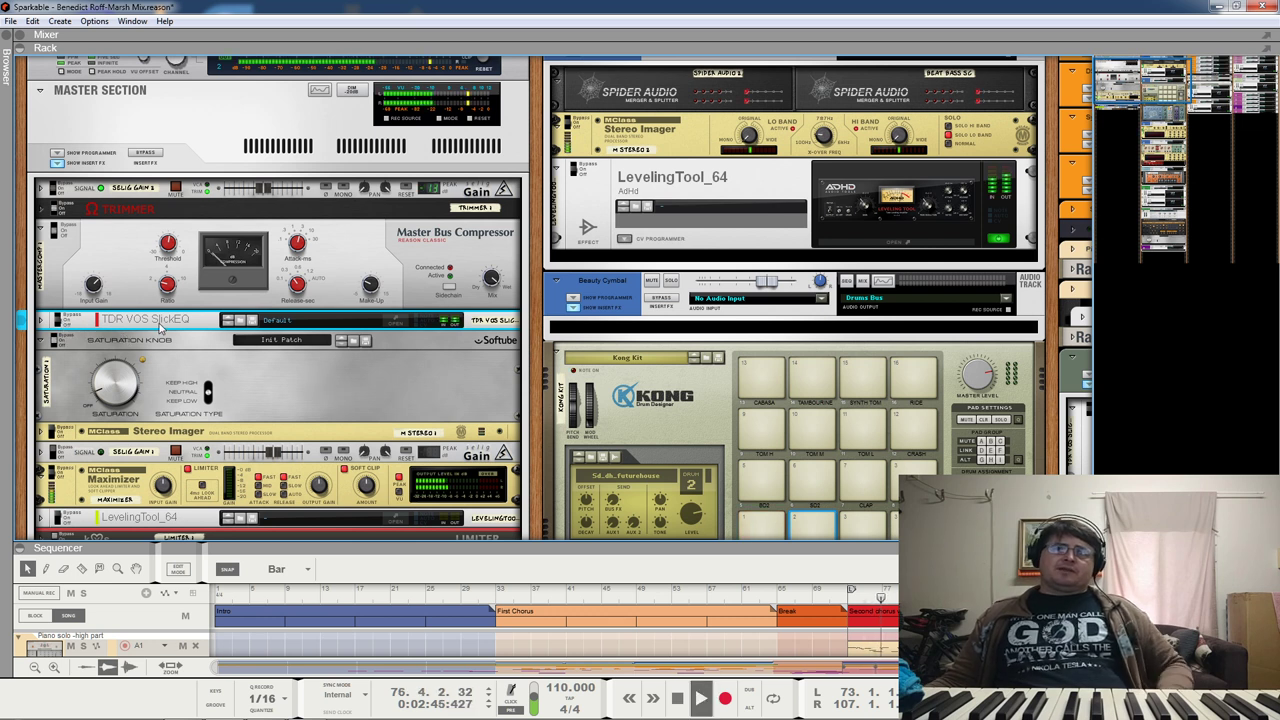
Step: Move the SlickEQ below the Saturation Knob in the master insert chain and fold the Saturation Knob
{"action": "left_click_drag", "start_coordinate": [135, 325], "coordinate": [172, 413]}
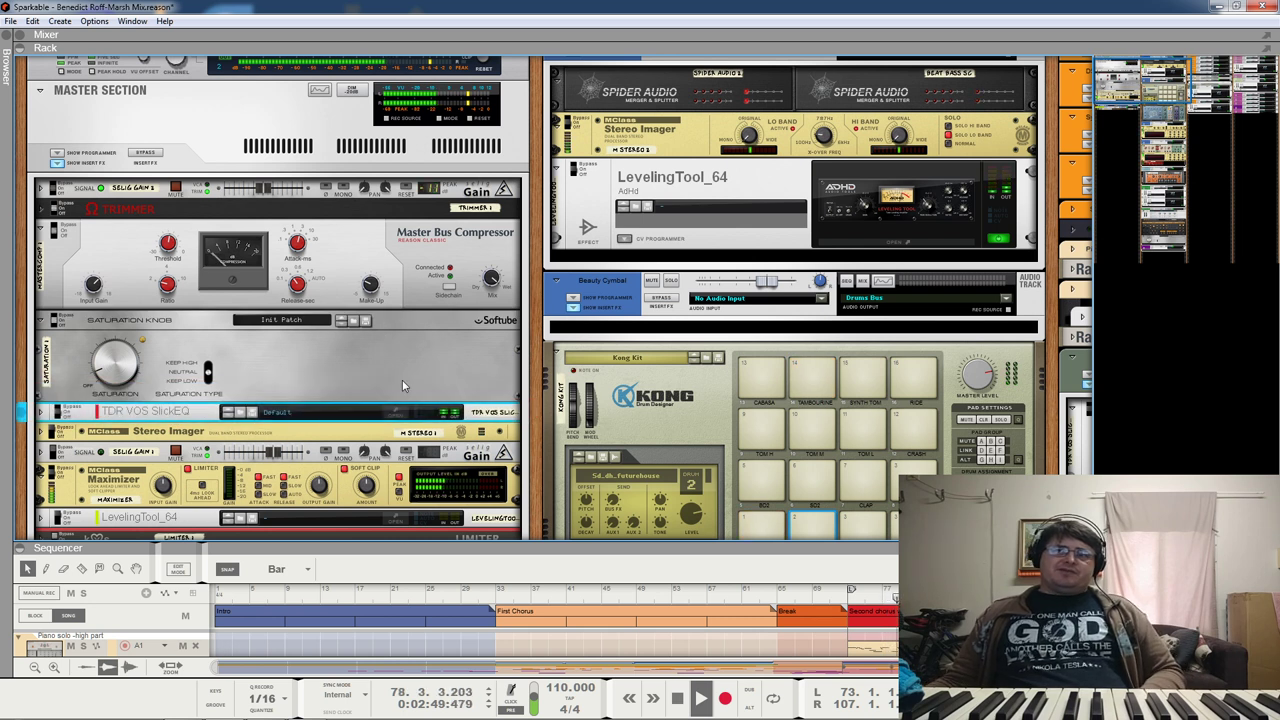
{"action": "key", "text": "space"}
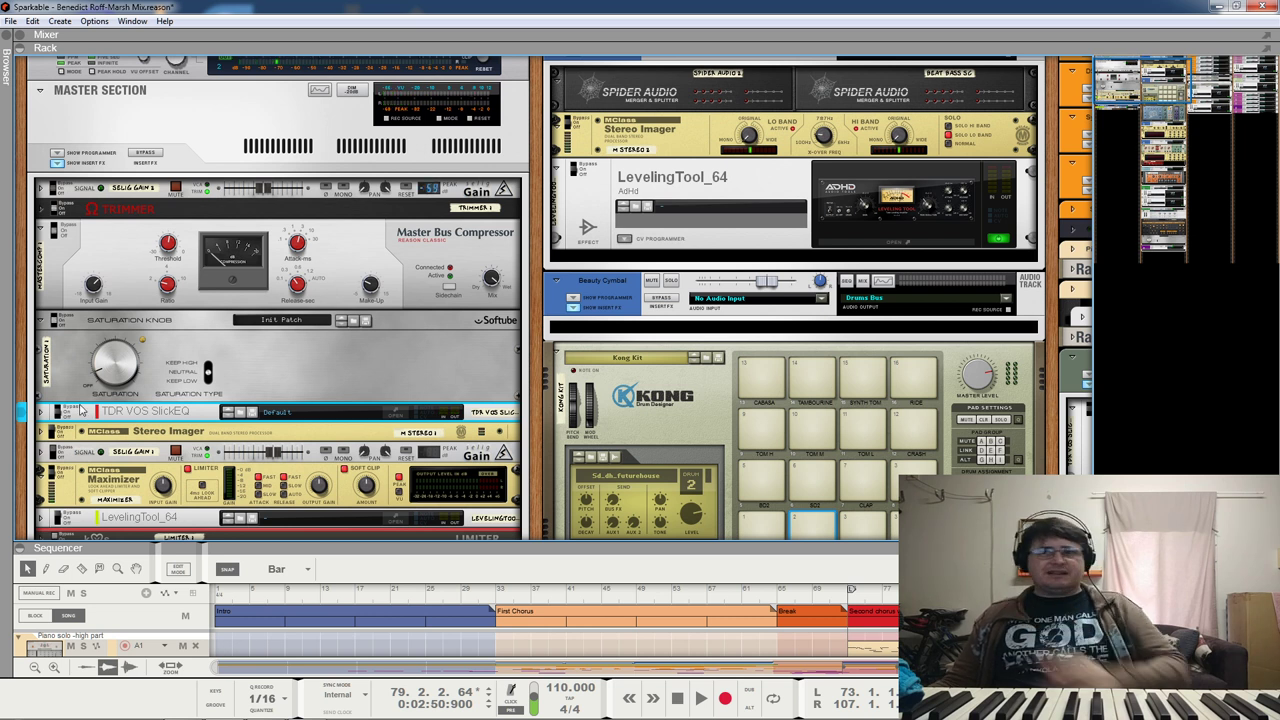
{"action": "left_click", "coordinate": [42, 320]}
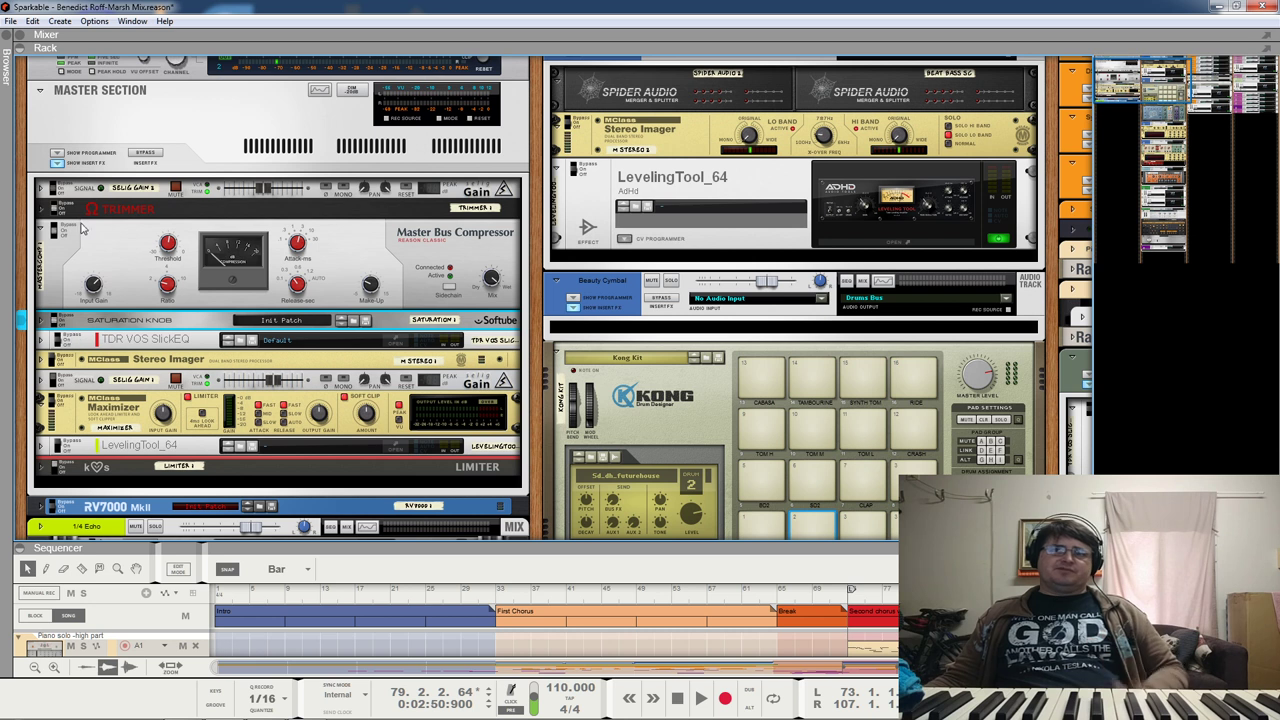
Step: Audition the song with the Master Section's insert effects bypassed and switched back in
{"action": "key", "text": "space"}
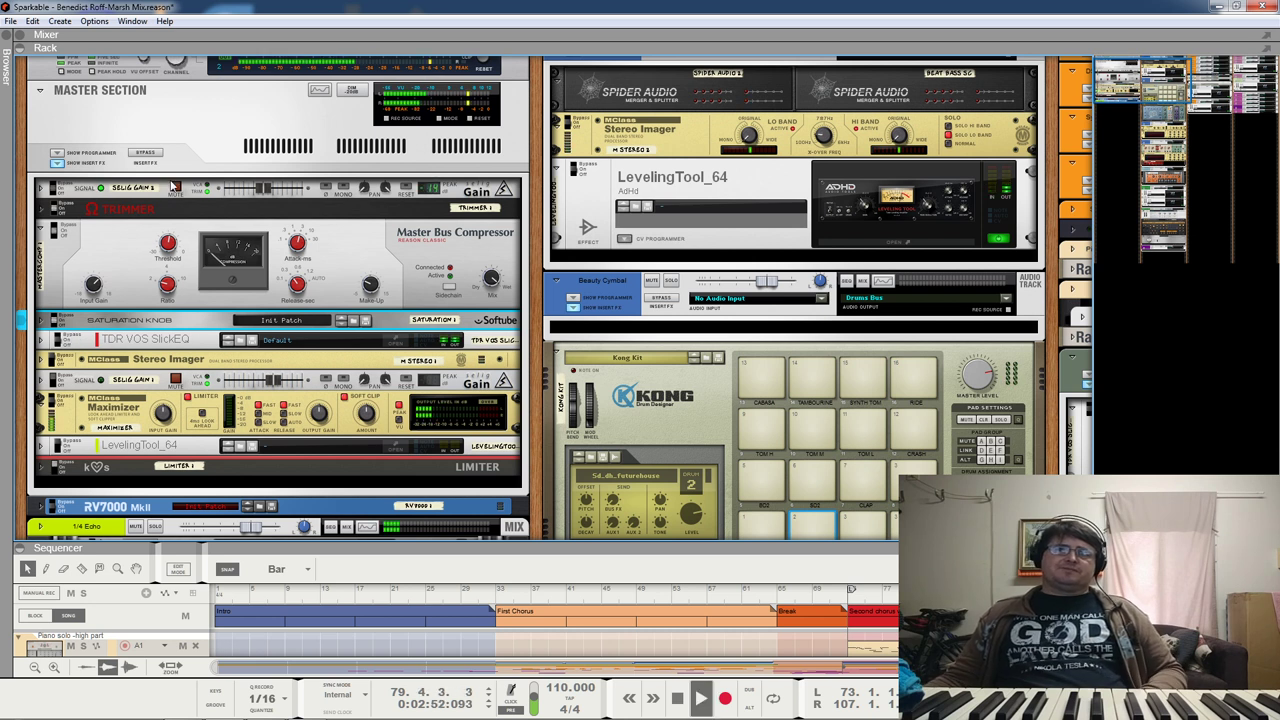
{"action": "left_click", "coordinate": [146, 152]}
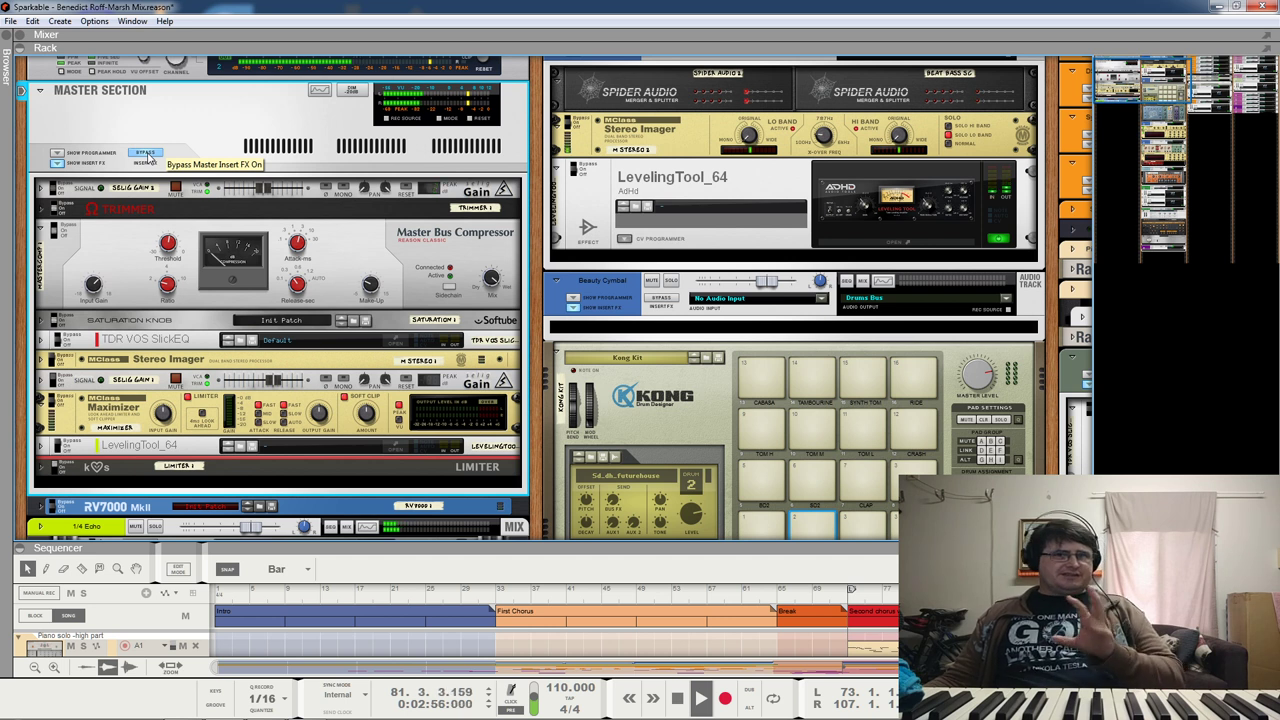
{"action": "left_click", "coordinate": [146, 155]}
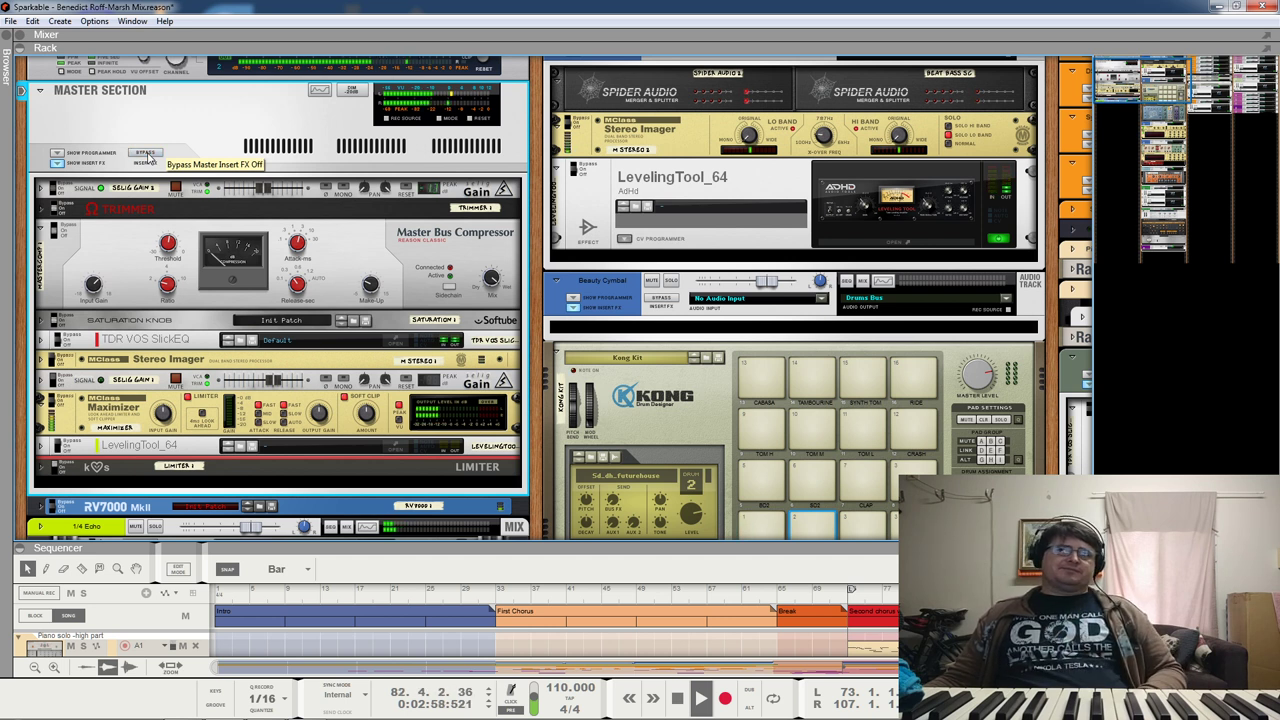
Step: Unfold the lower Selig Gain and audition the song with its trim gain pulled down and restored
{"action": "left_click", "coordinate": [41, 380]}
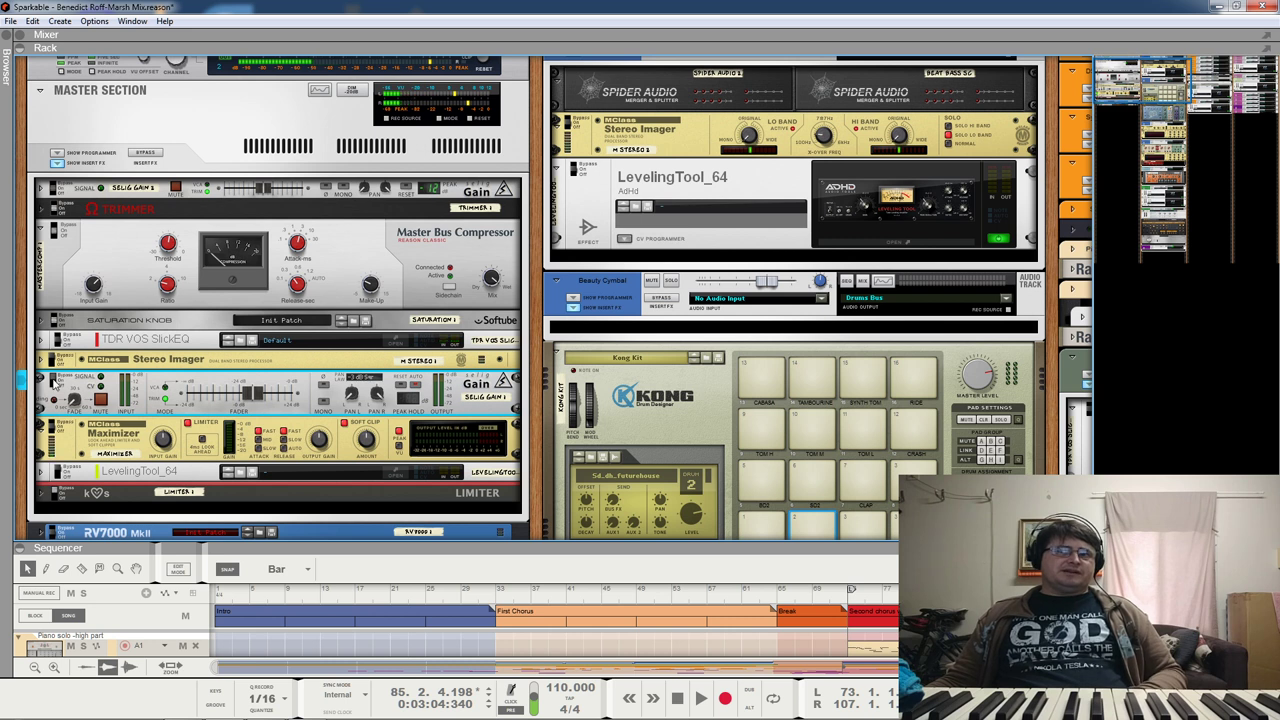
{"action": "left_click", "coordinate": [53, 383]}
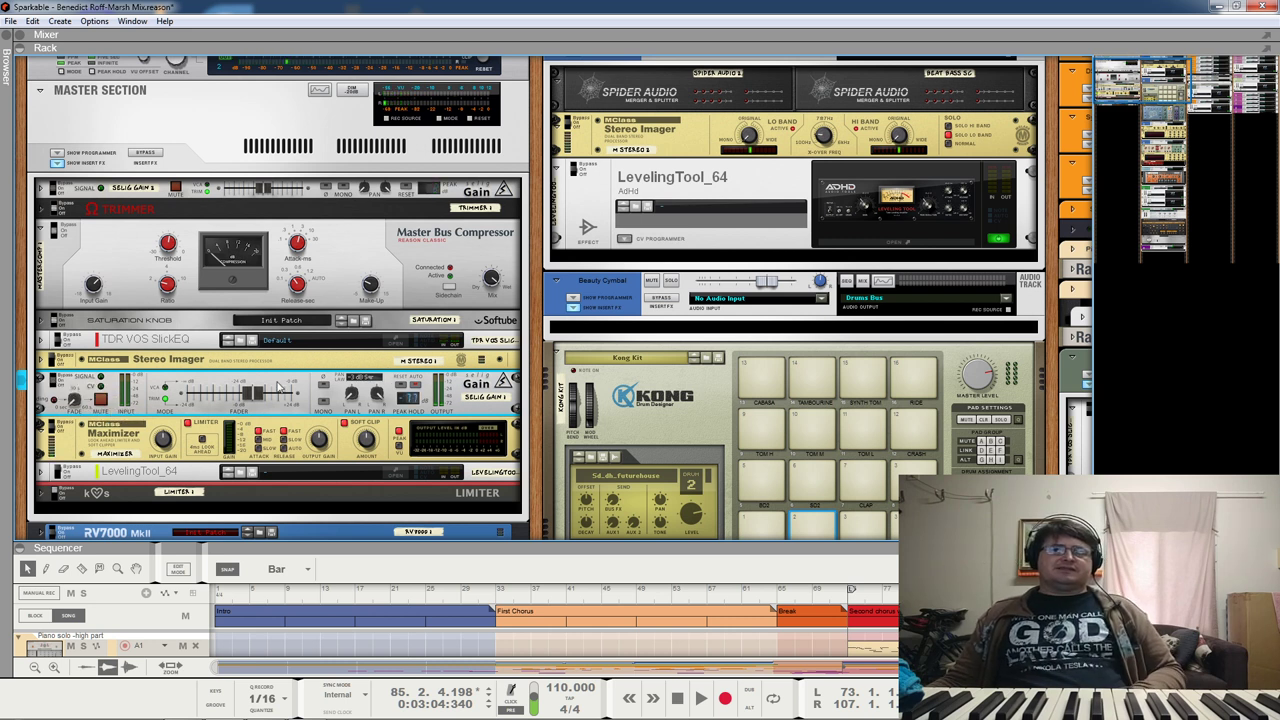
{"action": "key", "text": "space"}
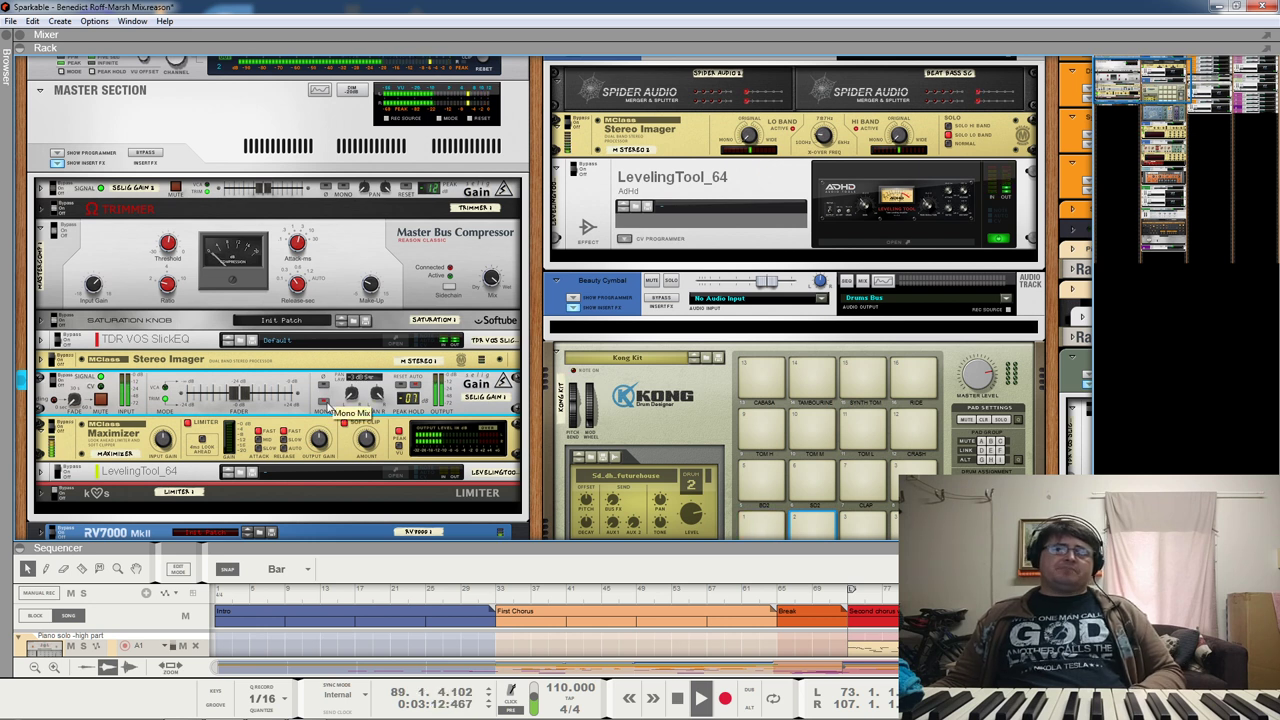
{"action": "key", "text": "space"}
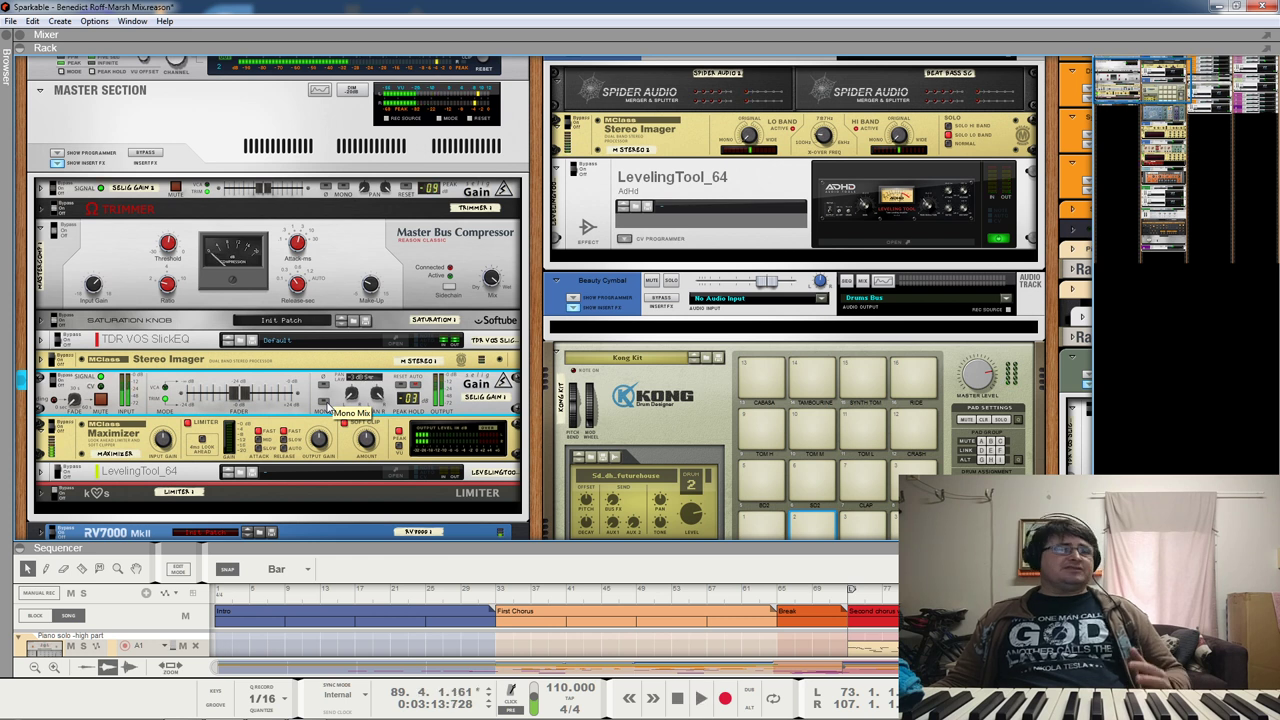
{"action": "key", "text": "space"}
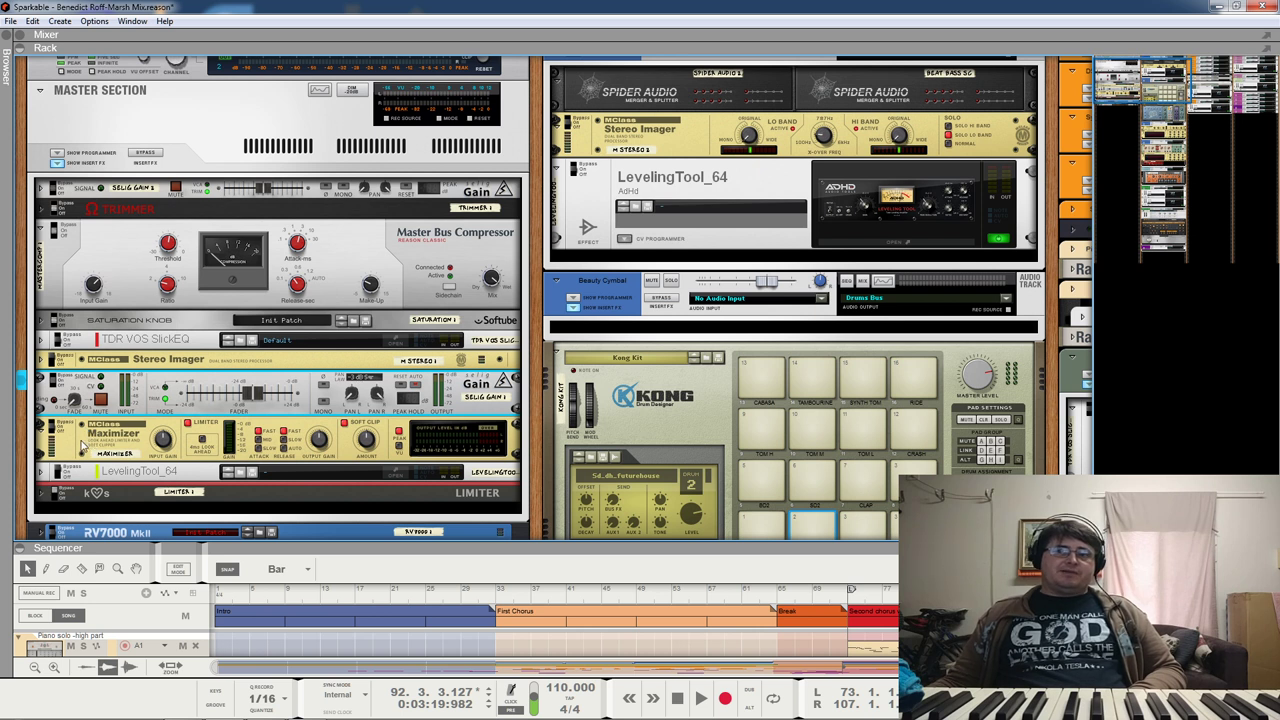
Step: Delete the MClass Maximizer from the master insert chain and flip the Limiter's bypass switch
{"action": "left_click", "coordinate": [76, 442]}
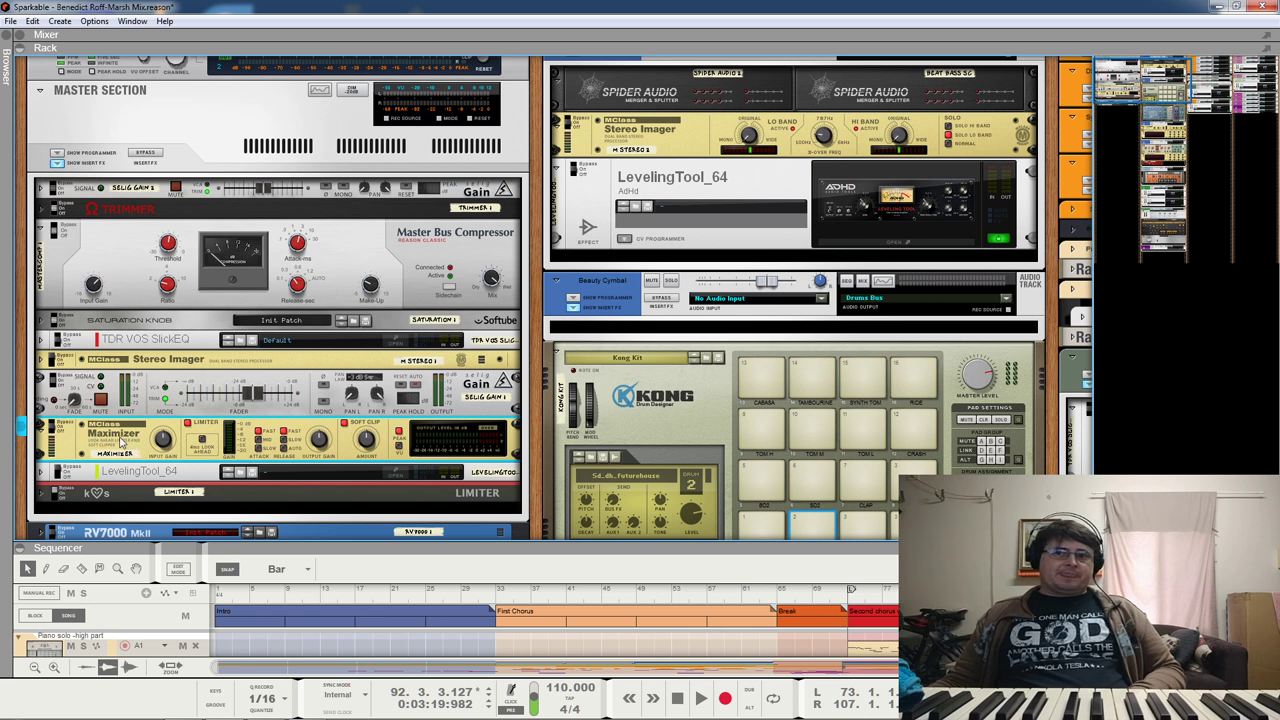
{"action": "key", "text": "Delete"}
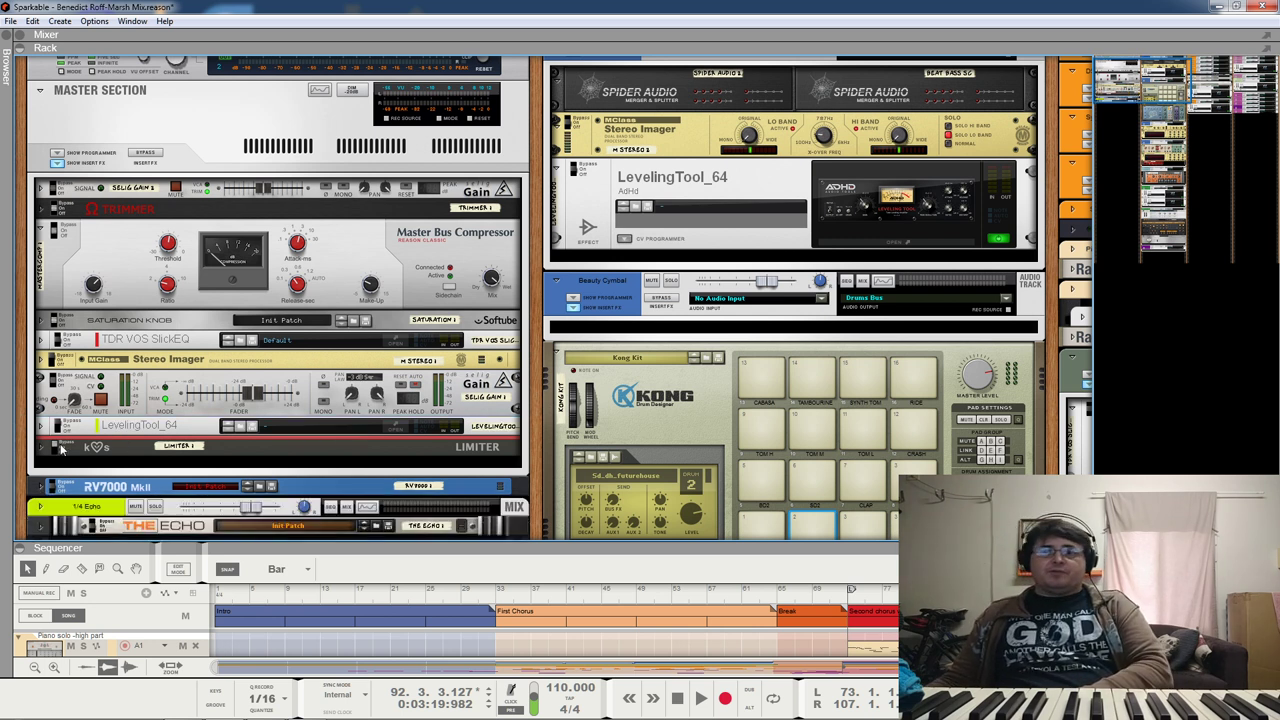
{"action": "left_click", "coordinate": [55, 449]}
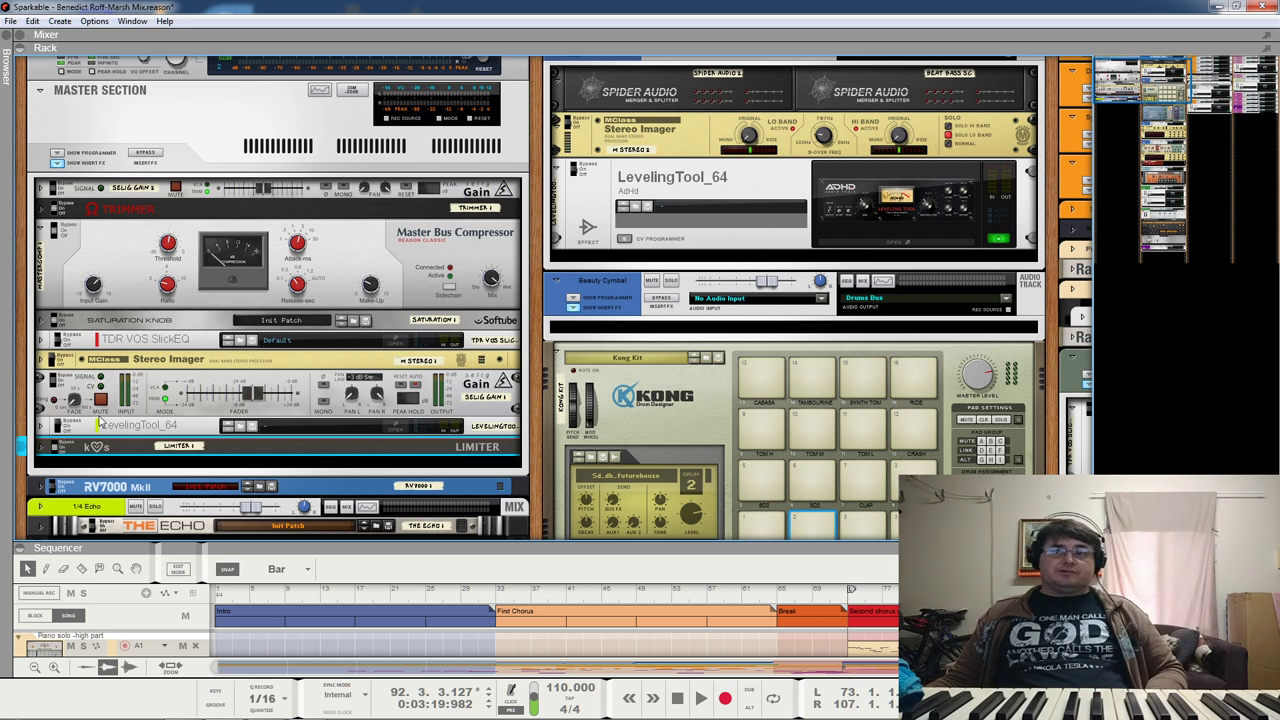
Step: Reset the lower Selig Gain's trim during playback and raise it back to about 6 dB
{"action": "key", "text": "space"}
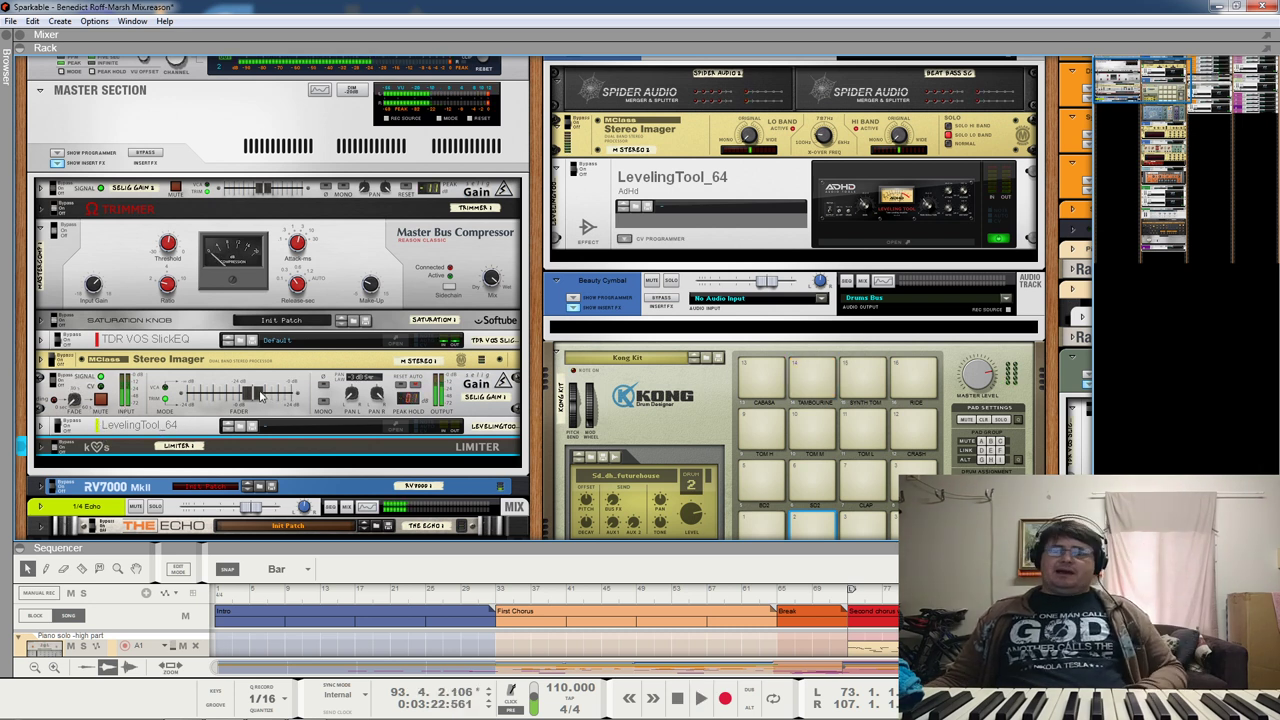
{"action": "mouse_move", "coordinate": [260, 395]}
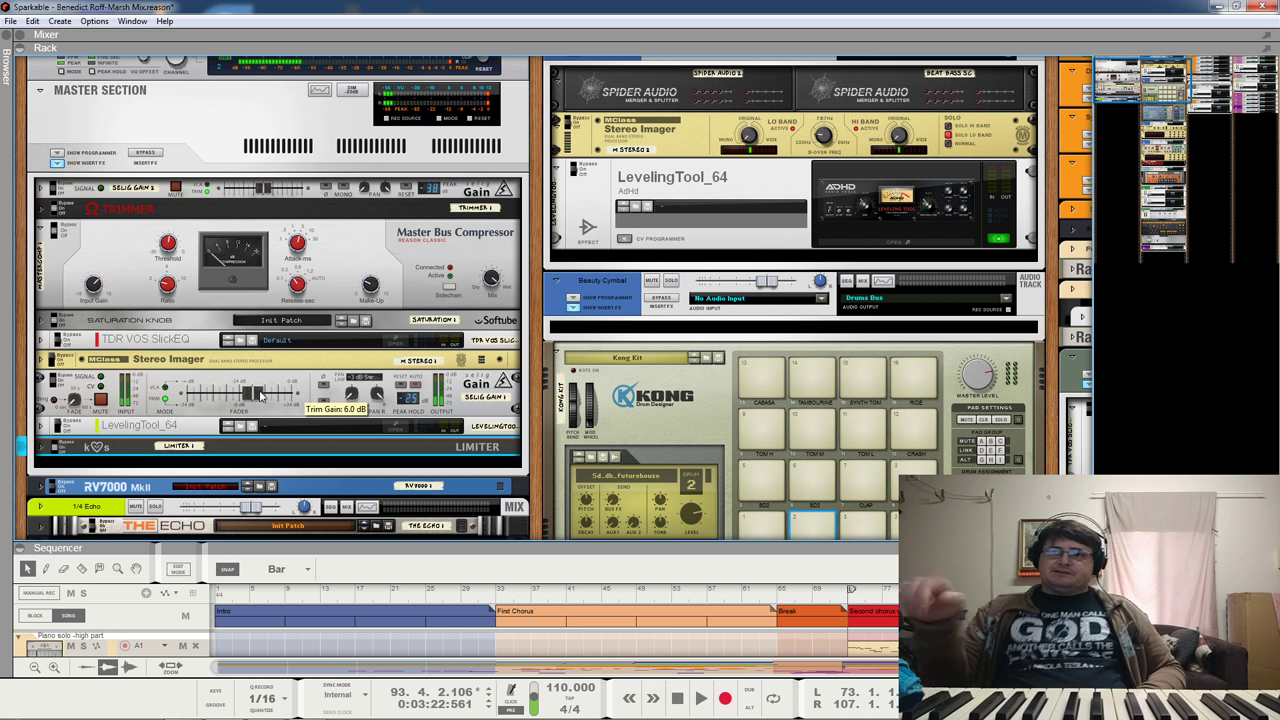
{"action": "left_click", "coordinate": [260, 395], "text": "ctrl"}
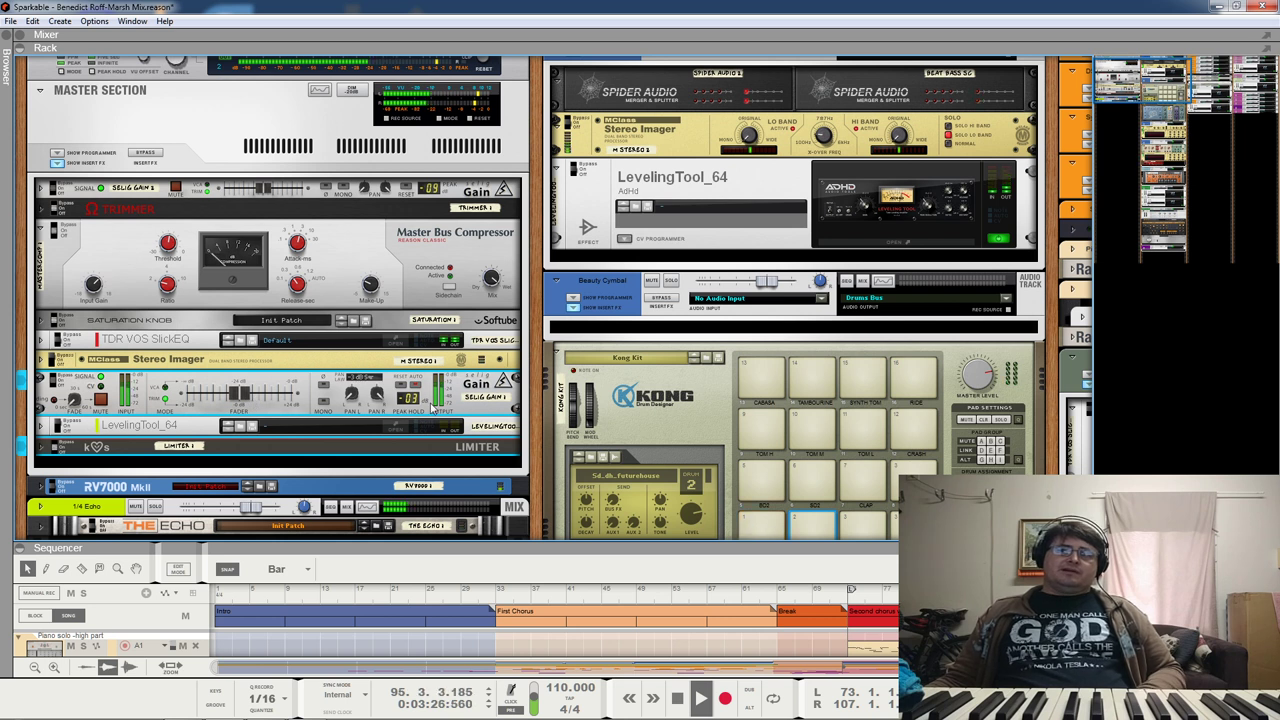
{"action": "scroll", "coordinate": [255, 392], "scroll_direction": "up", "scroll_amount": 1}
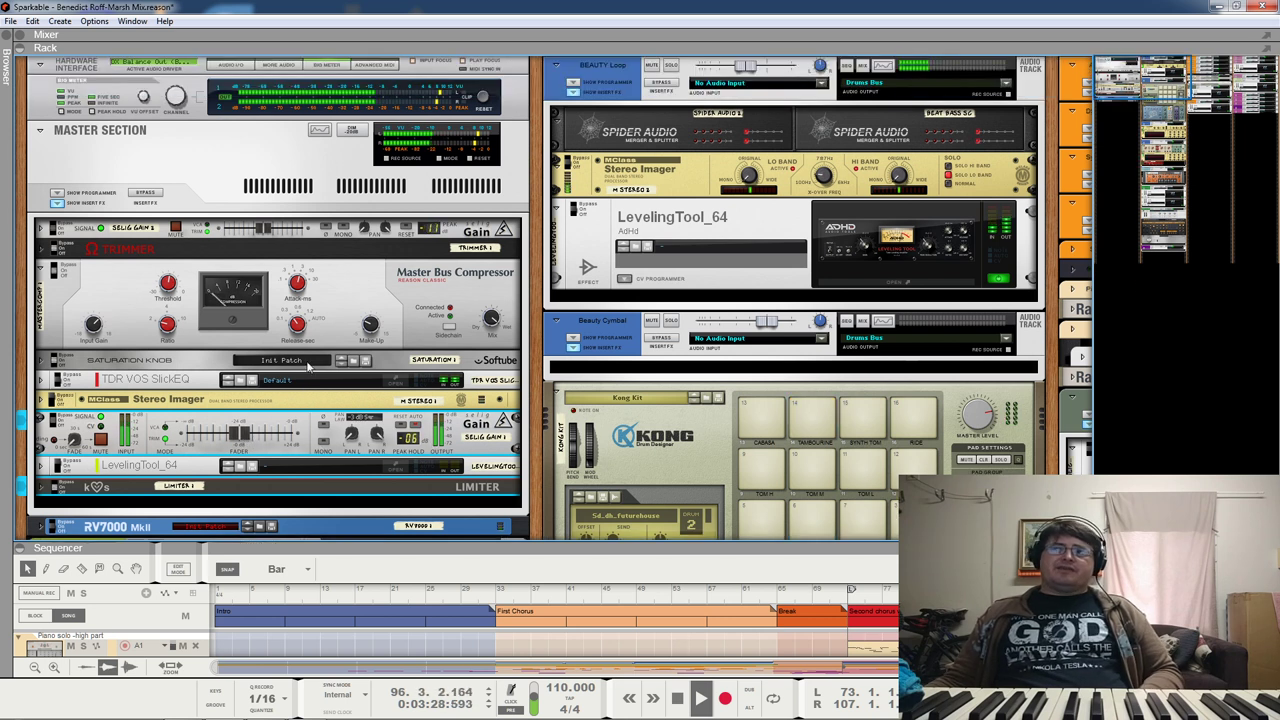
{"action": "left_click_drag", "start_coordinate": [244, 436], "coordinate": [256, 437]}
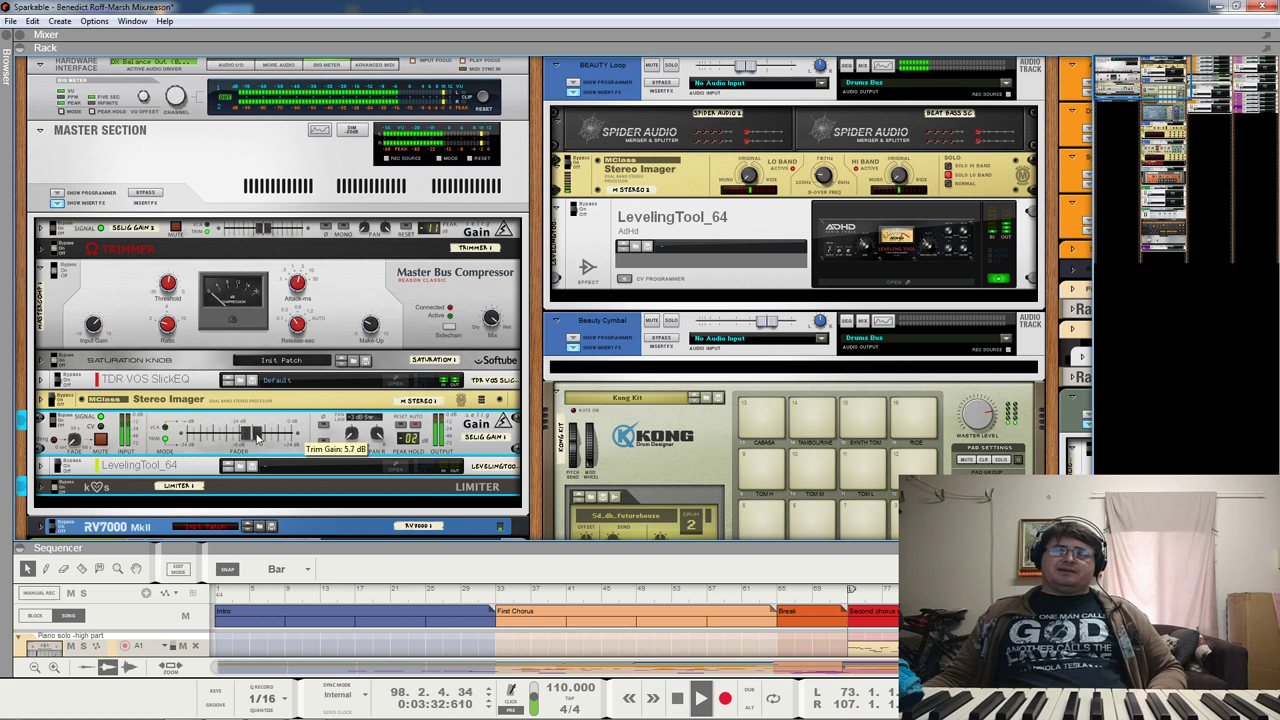
{"action": "left_click_drag", "start_coordinate": [256, 437], "coordinate": [262, 437]}
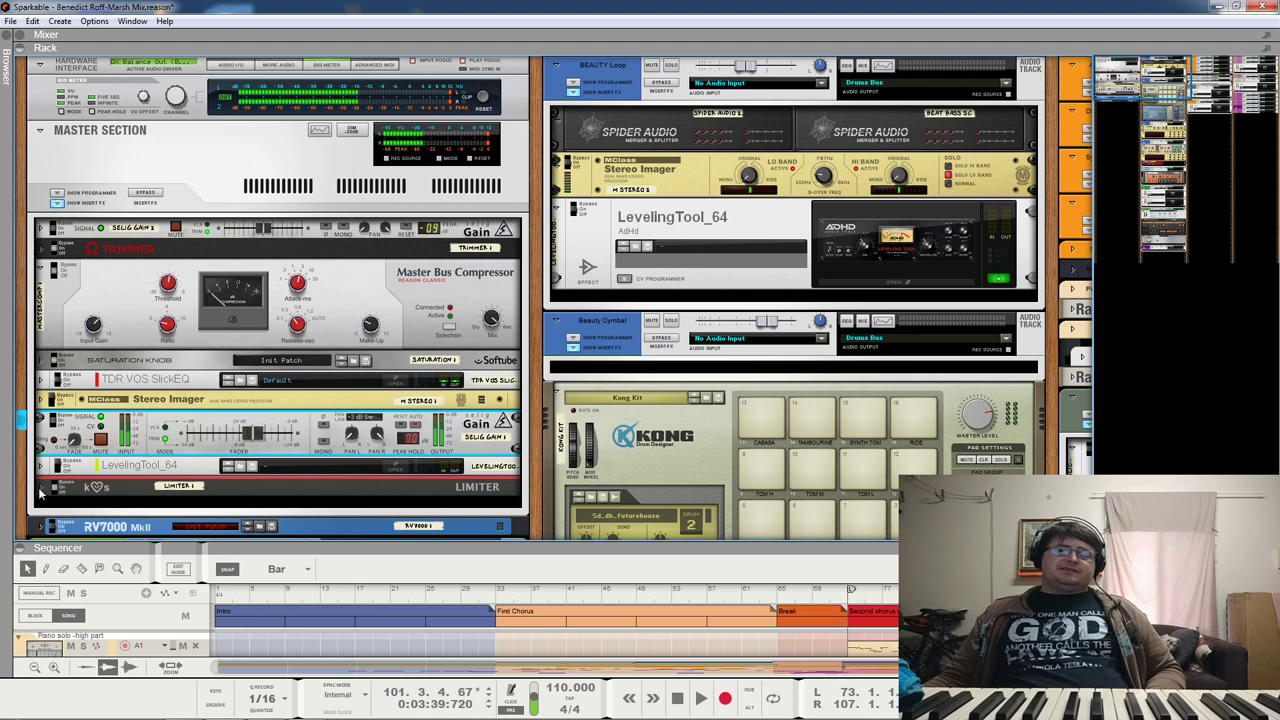
Step: Unfold the Limiter and LevelingTool_64 in the master insert chain and play the song through them
{"action": "left_click", "coordinate": [42, 489]}
{"action": "left_click", "coordinate": [42, 465]}
{"action": "scroll", "coordinate": [155, 478], "scroll_direction": "down", "scroll_amount": 1}
{"action": "scroll", "coordinate": [155, 478], "scroll_direction": "down", "scroll_amount": 4}
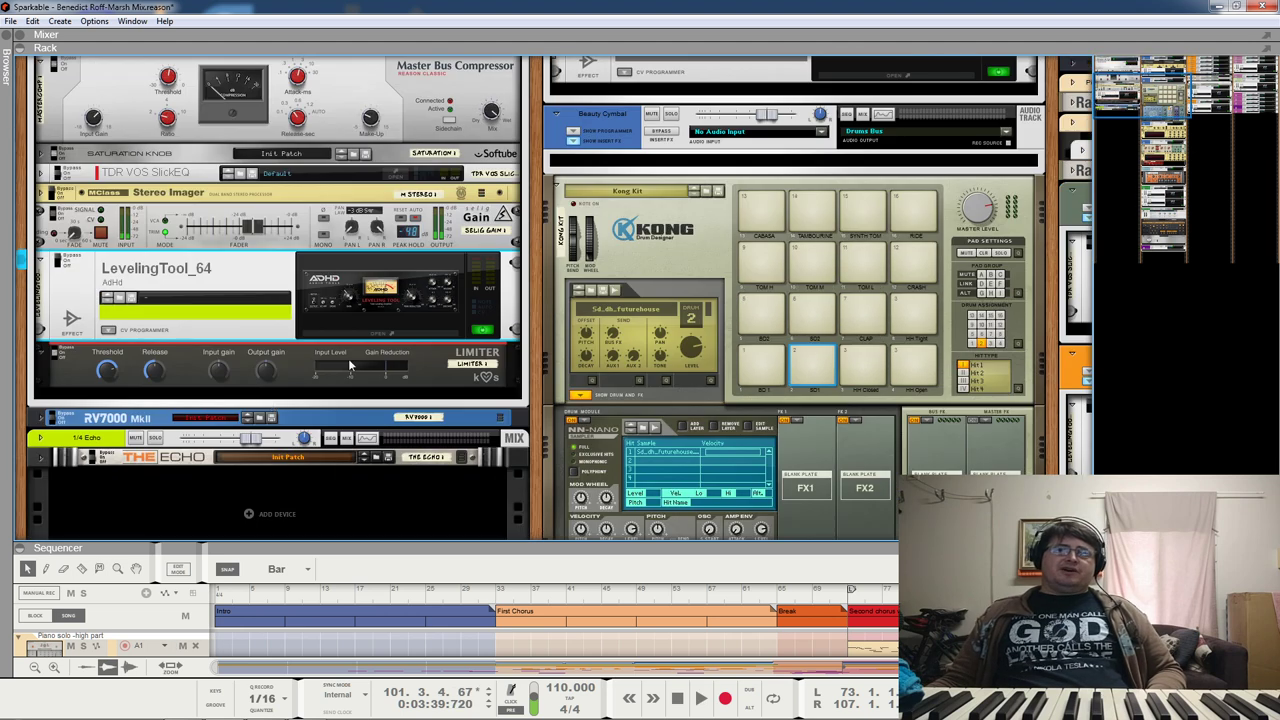
{"action": "left_click", "coordinate": [435, 363]}
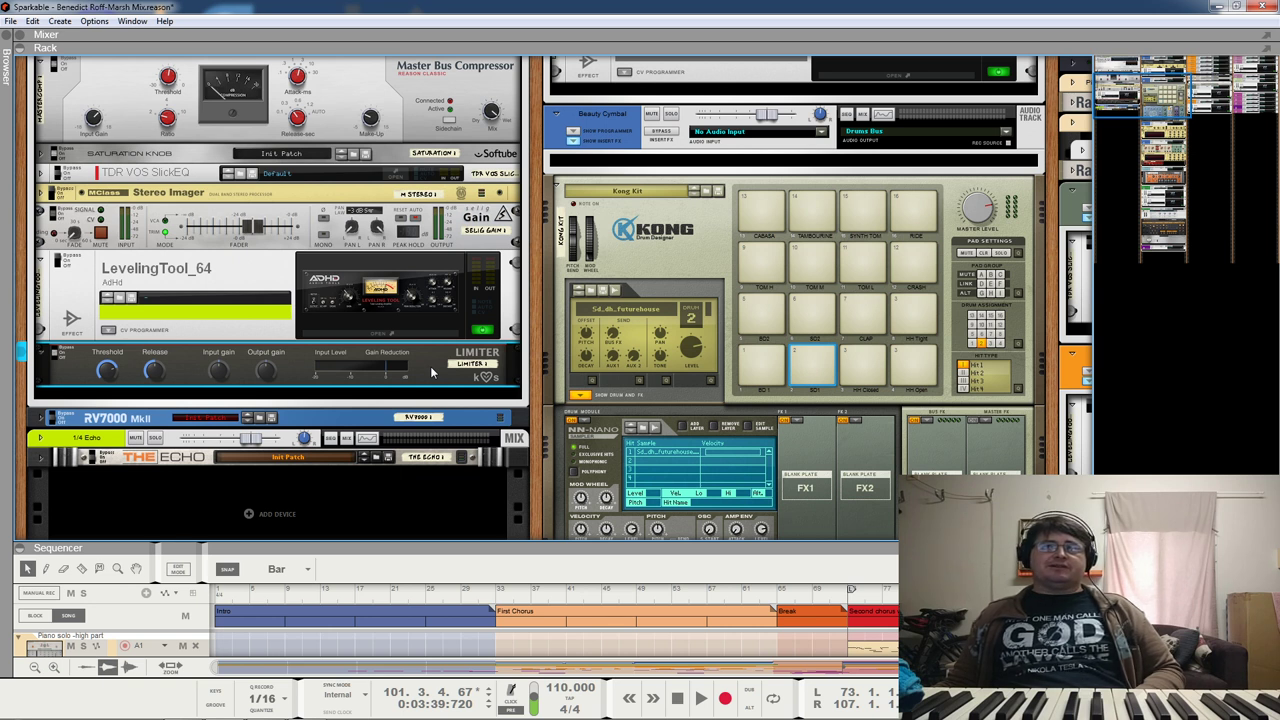
{"action": "key", "text": "space"}
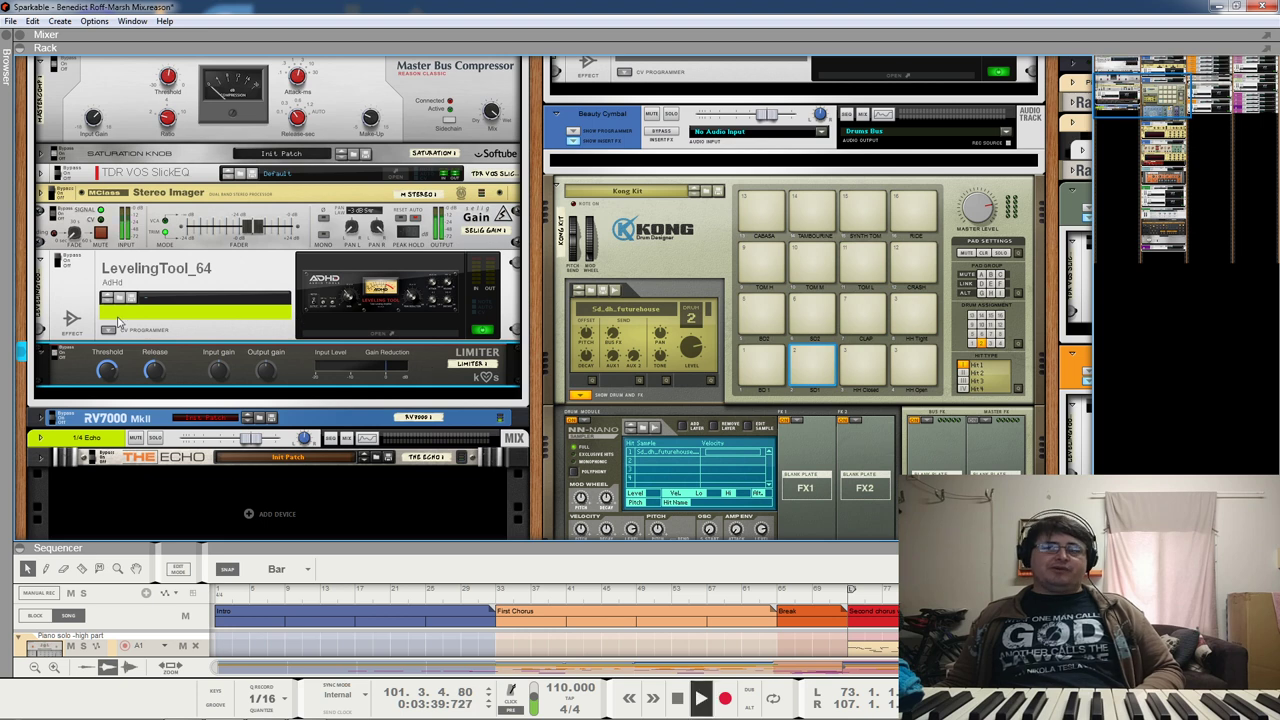
Step: Open the LevelingTool_64 interface, keep it open and move it clear of the Limiter while playing the song
{"action": "double_click", "coordinate": [349, 296]}
{"action": "left_click_drag", "start_coordinate": [430, 283], "coordinate": [730, 162]}
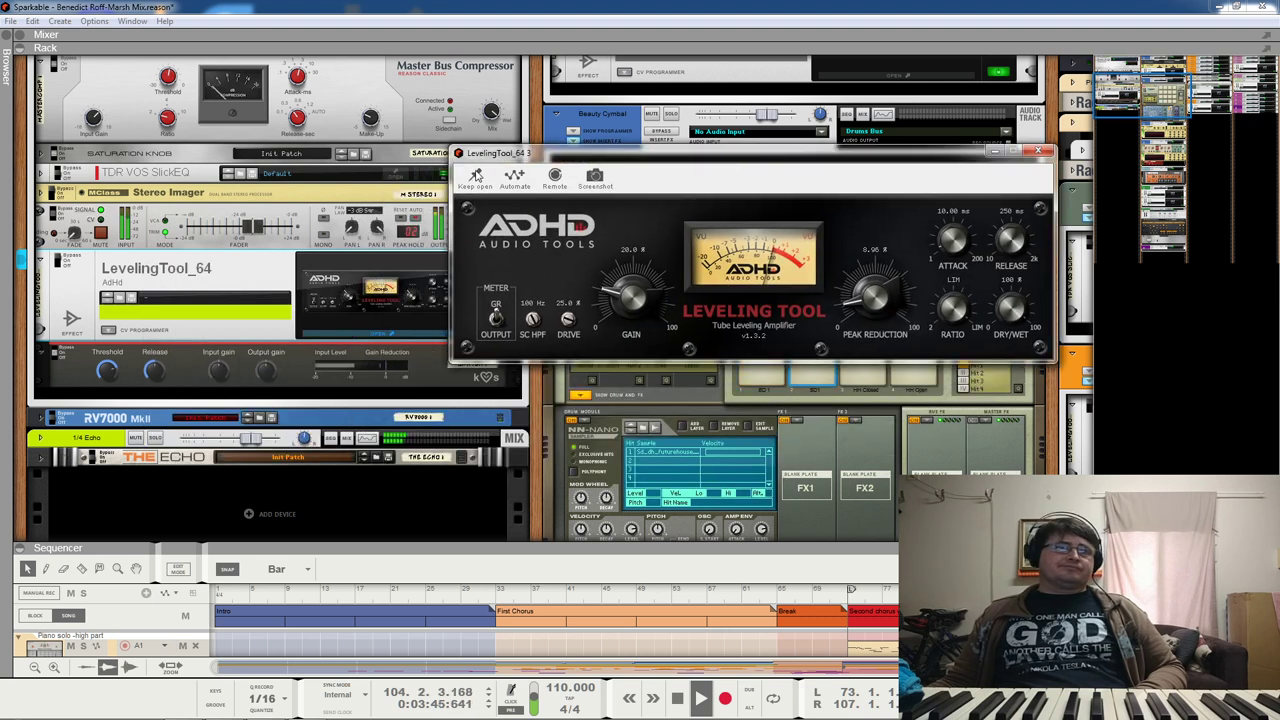
{"action": "left_click_drag", "start_coordinate": [805, 159], "coordinate": [772, 188]}
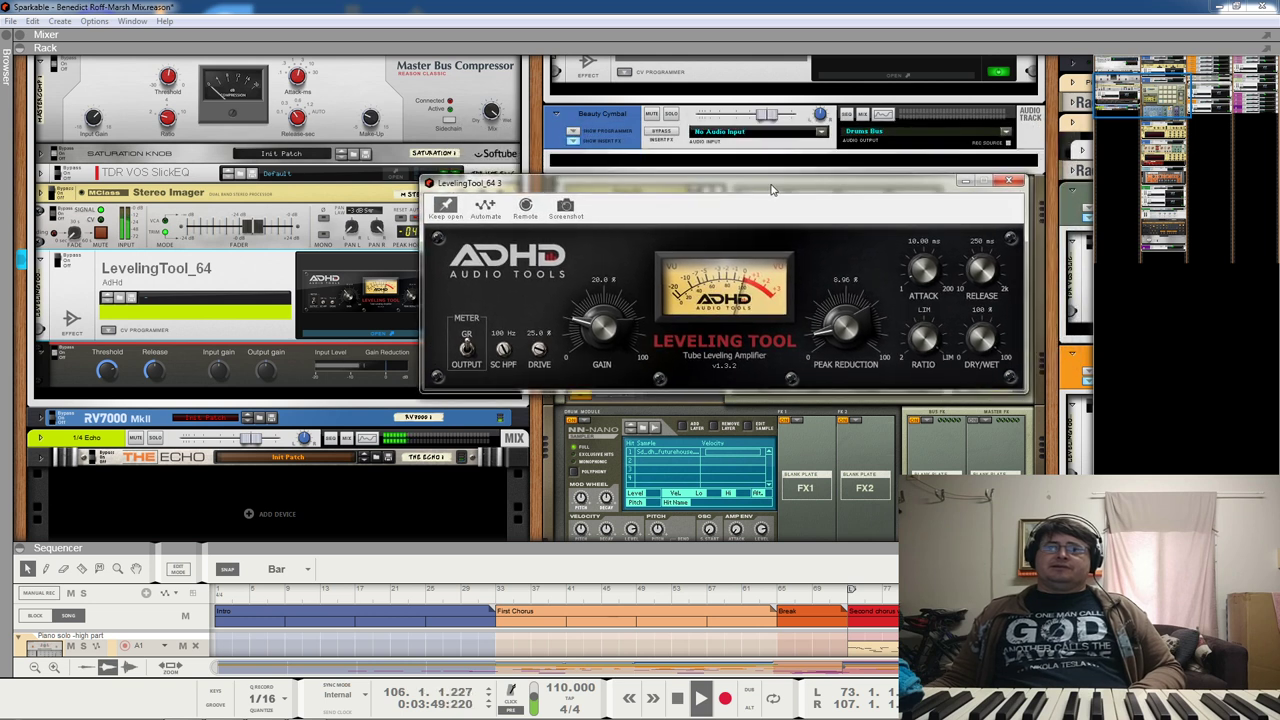
{"action": "left_click", "coordinate": [265, 372]}
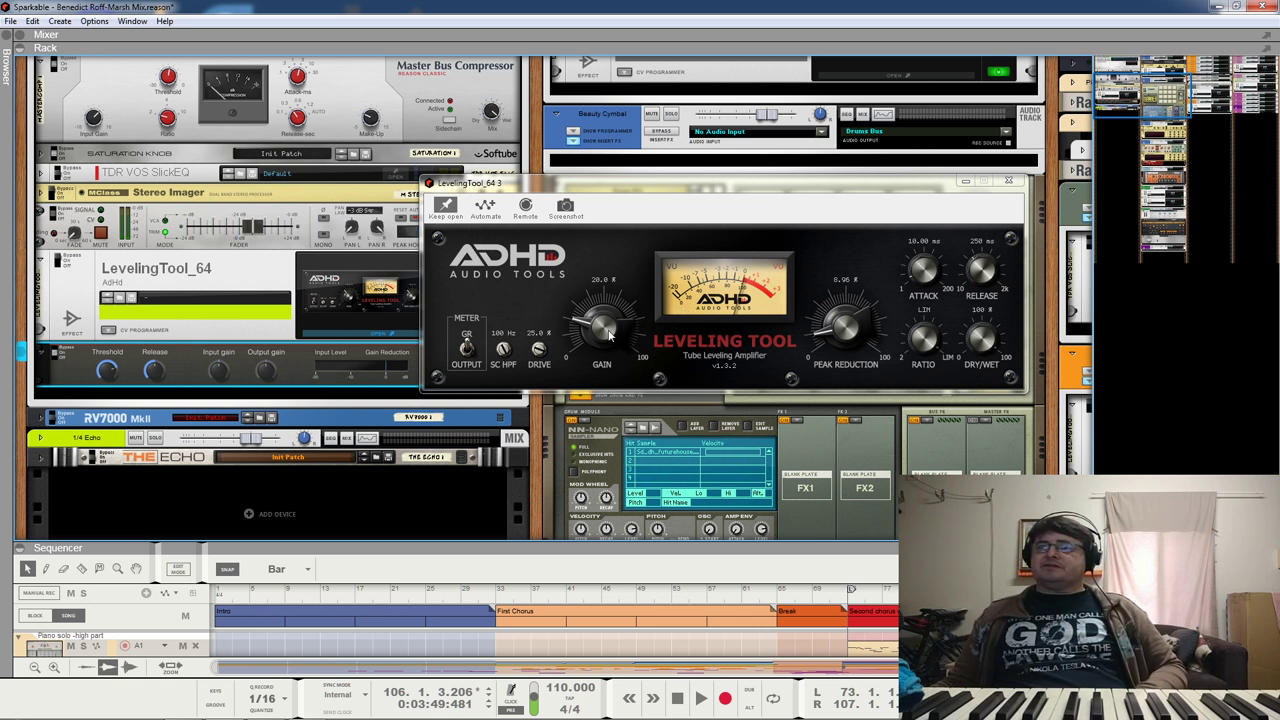
{"action": "key", "text": "space"}
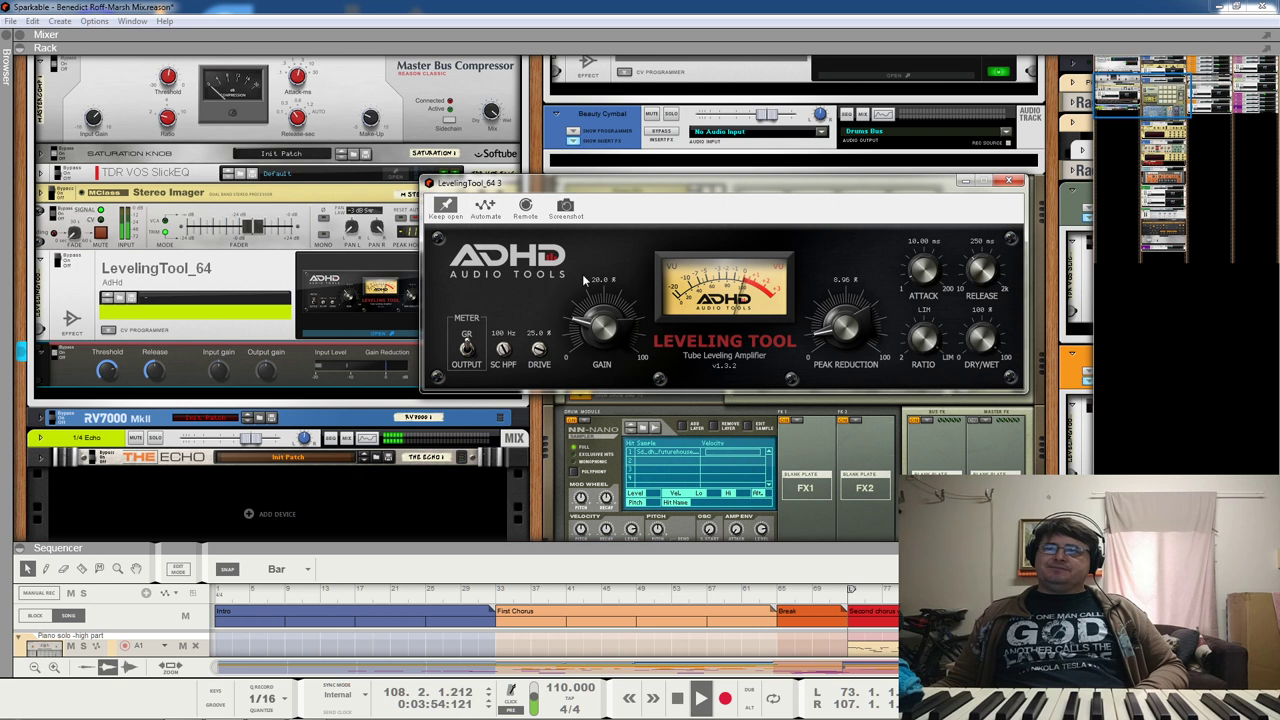
Step: Play the song from the second chorus and flip LevelingTool_64's bypass switch to compare the master with and without it
{"action": "left_click", "coordinate": [884, 596]}
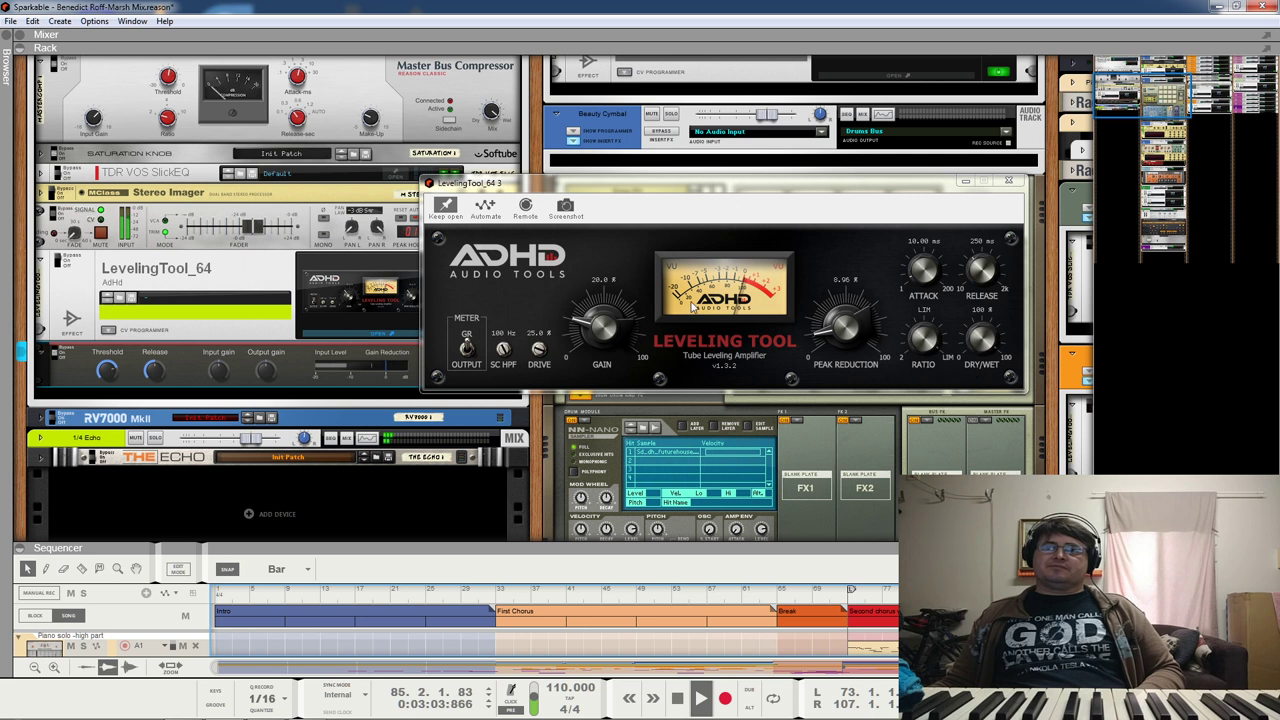
{"action": "key", "text": "space"}
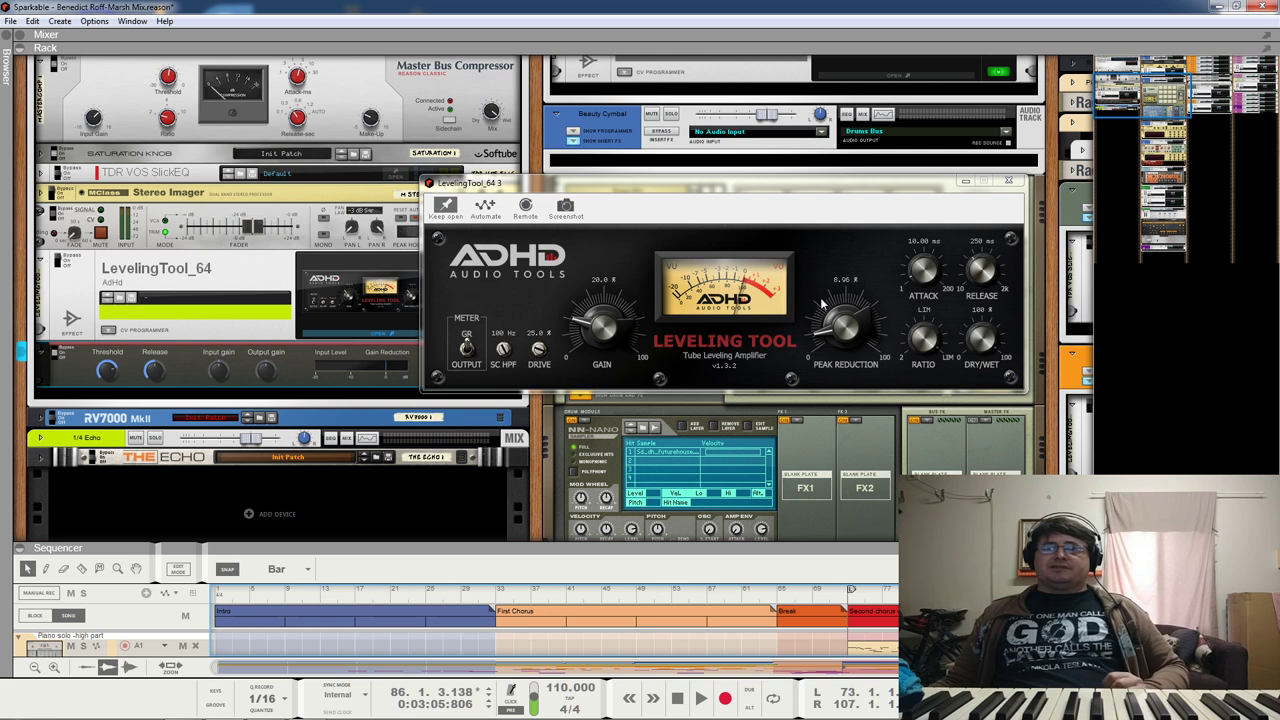
{"action": "left_click", "coordinate": [607, 328]}
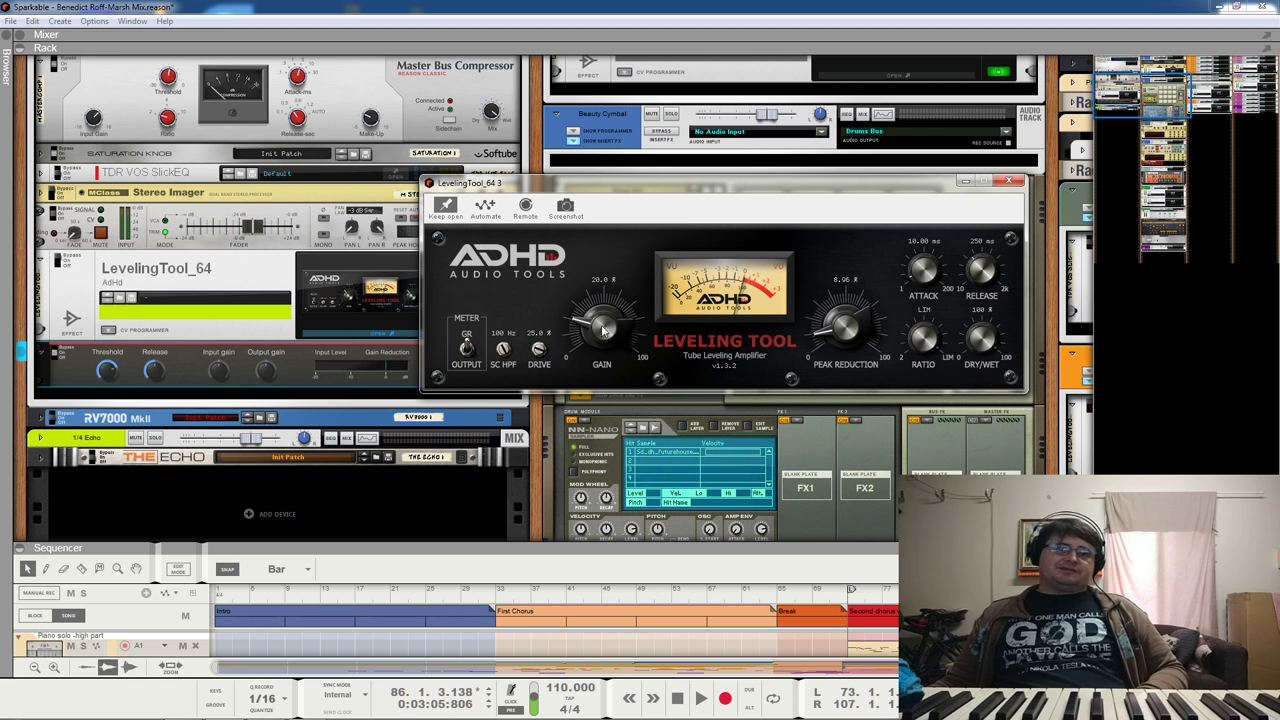
{"action": "key", "text": "space"}
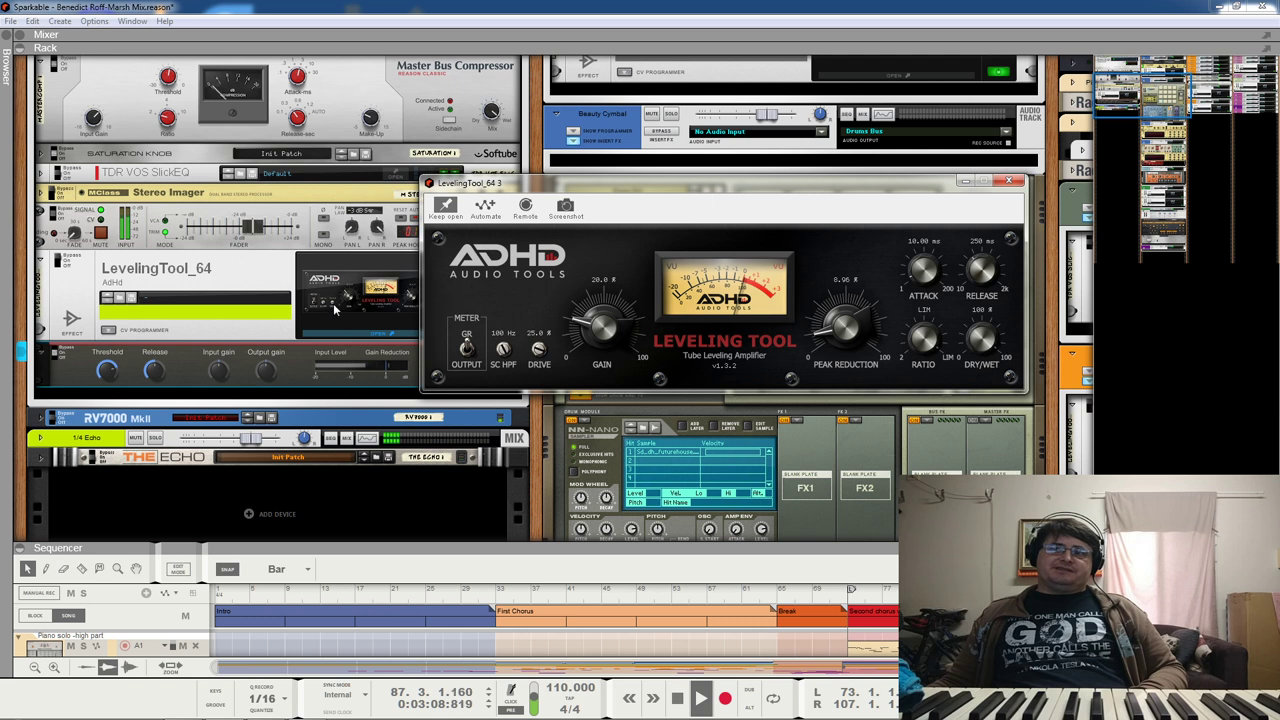
{"action": "left_click", "coordinate": [62, 265]}
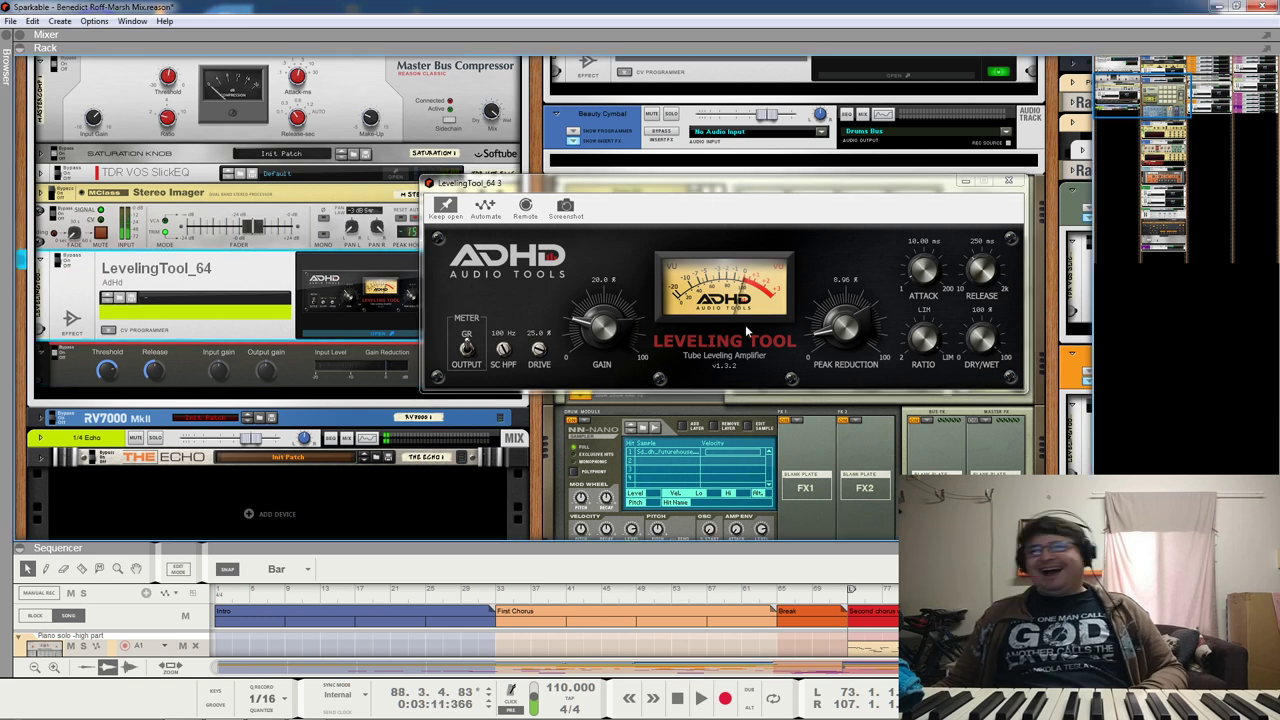
{"action": "key", "text": "space"}
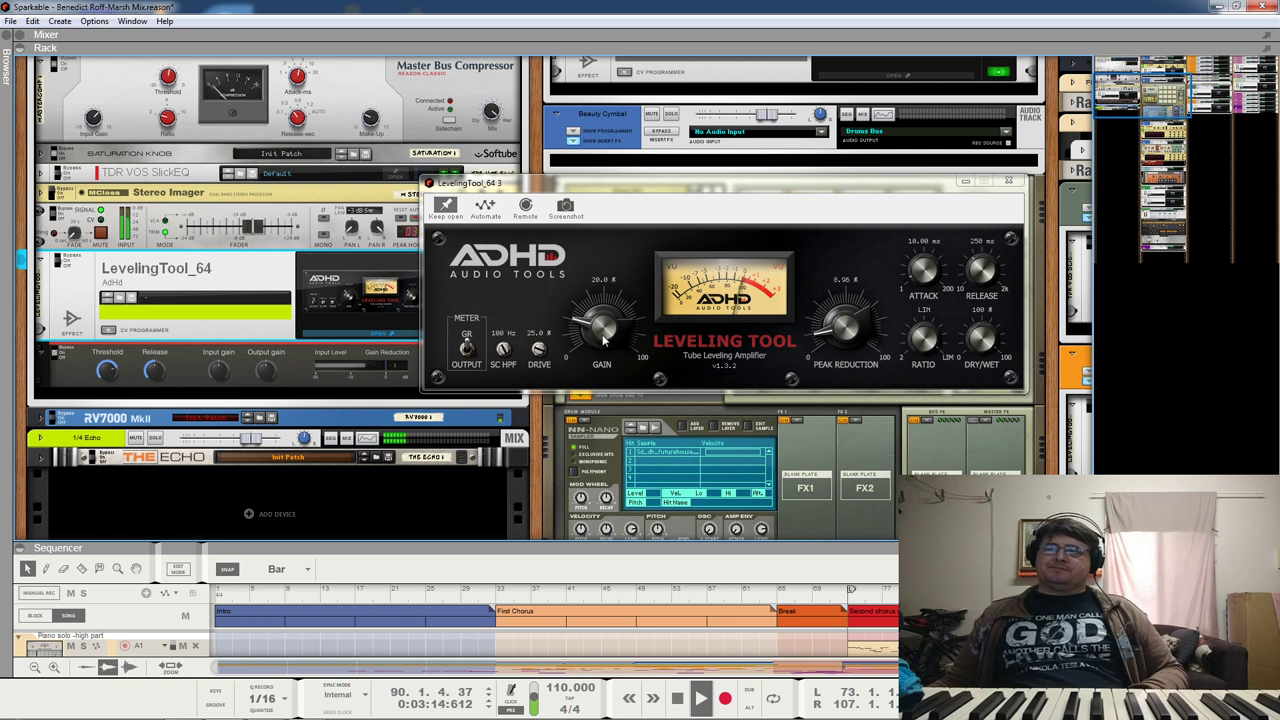
Step: Try LevelingTool_64 with its gain at 15% and drive at 0%, comparing against bypass during playback
{"action": "left_click_drag", "start_coordinate": [600, 328], "coordinate": [608, 340]}
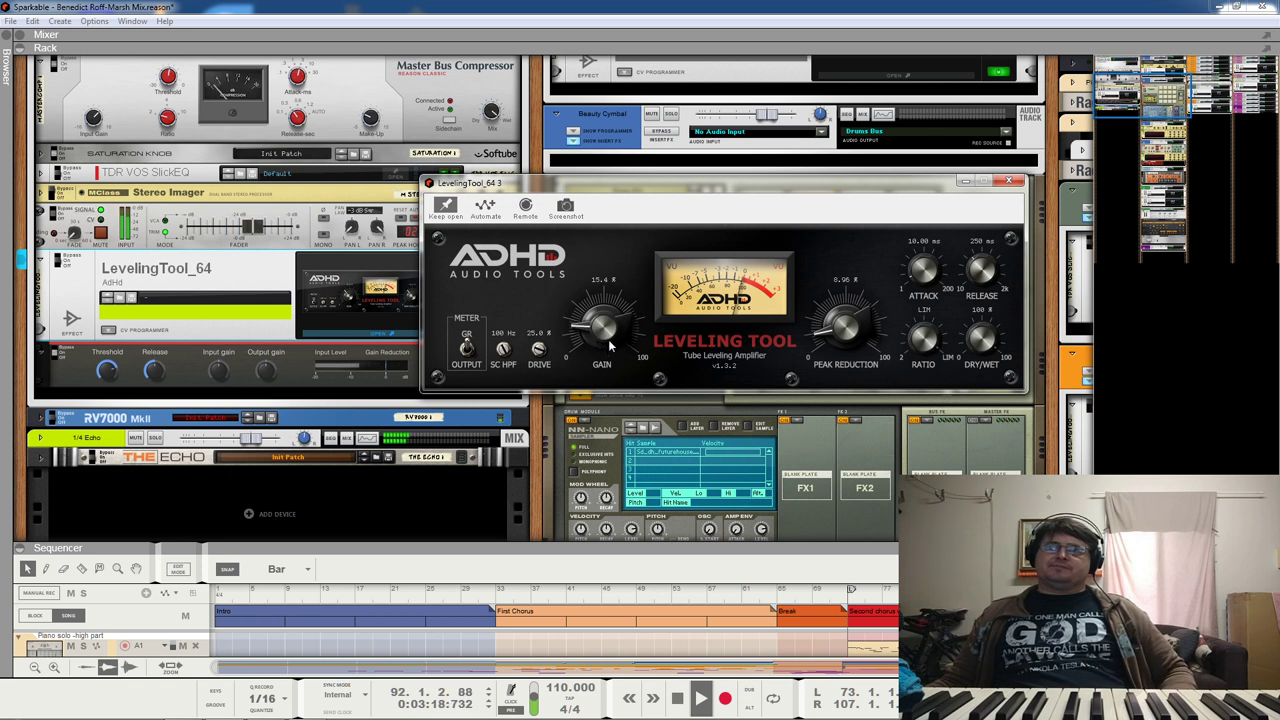
{"action": "left_click", "coordinate": [539, 348], "text": "ctrl"}
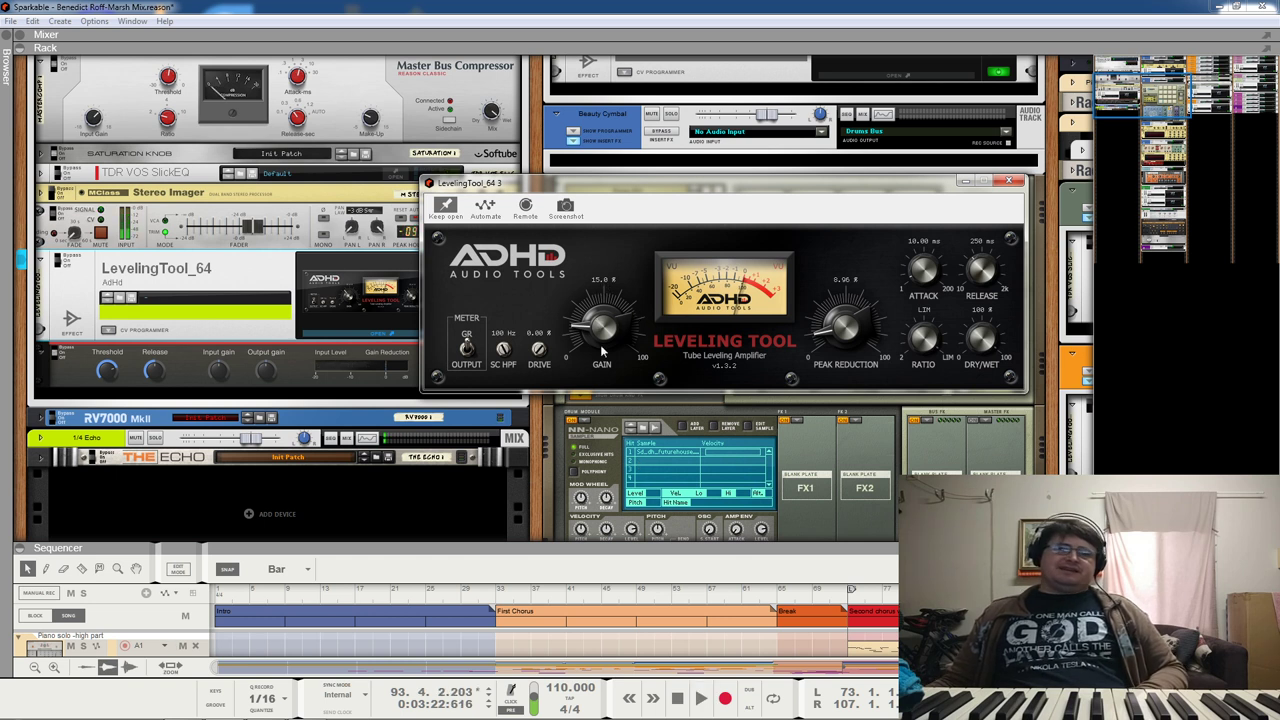
{"action": "mouse_move", "coordinate": [601, 344]}
{"action": "left_mouse_down"}
{"action": "mouse_move", "coordinate": [602, 308]}
{"action": "mouse_move", "coordinate": [600, 340]}
{"action": "left_mouse_up"}
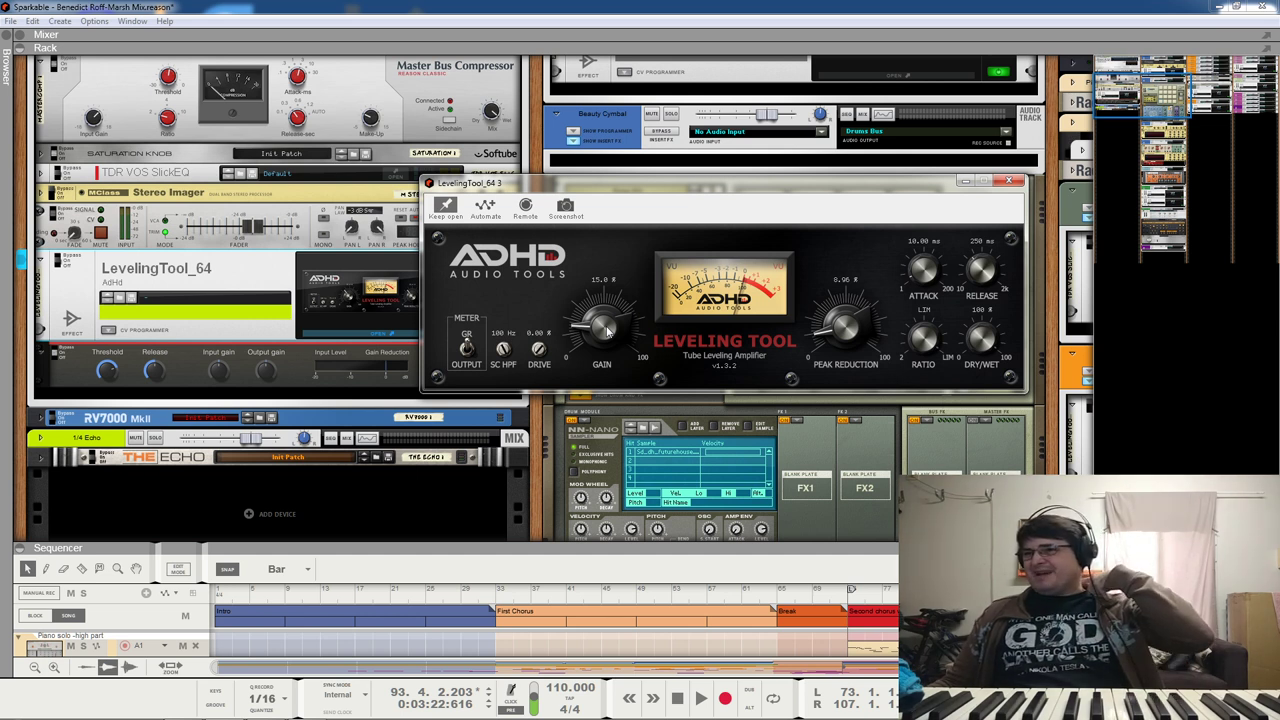
{"action": "key", "text": "space"}
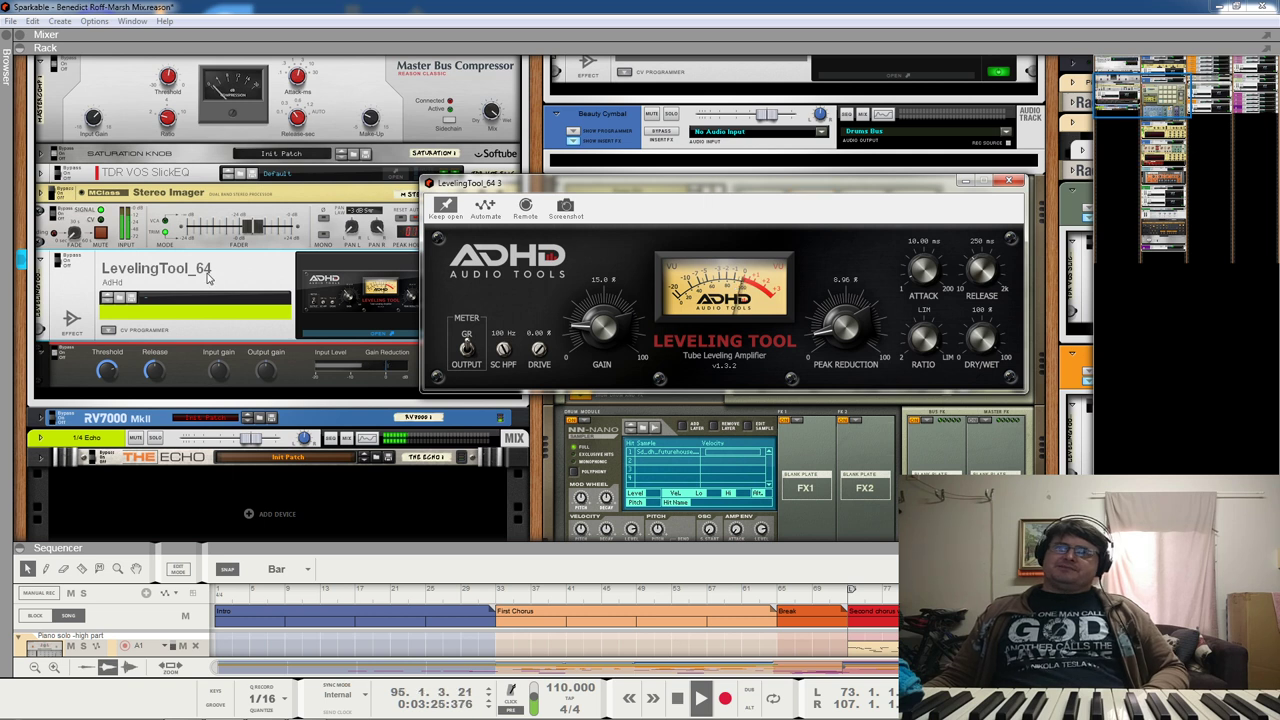
{"action": "left_click", "coordinate": [70, 258]}
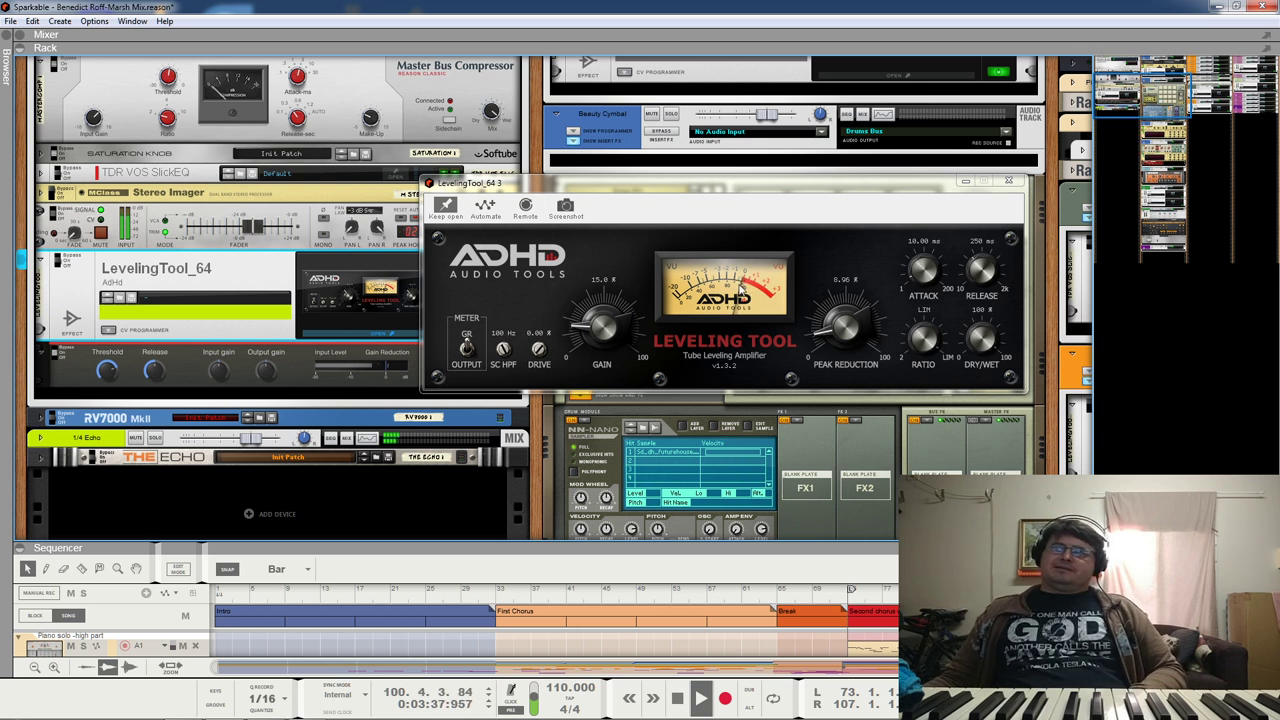
{"action": "key", "text": "space"}
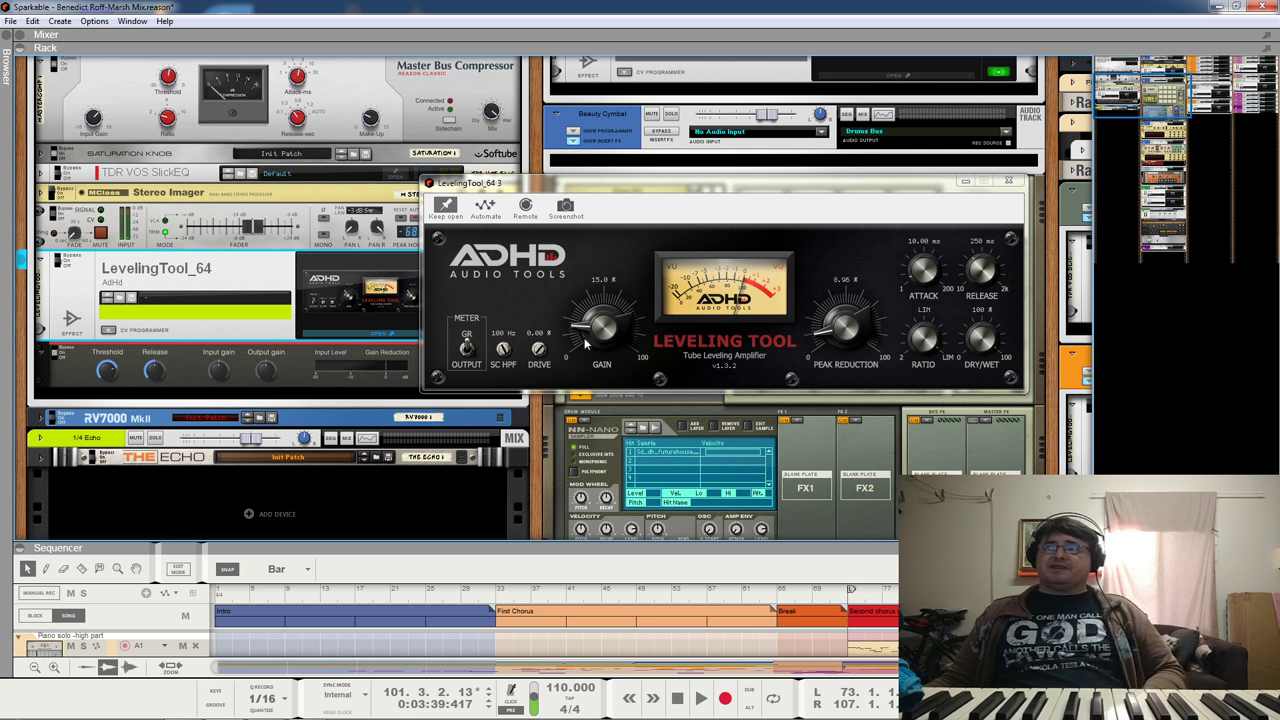
Step: Set LevelingTool_64's gain to 20% and try its drive at 100% while playing the song
{"action": "key", "text": "space"}
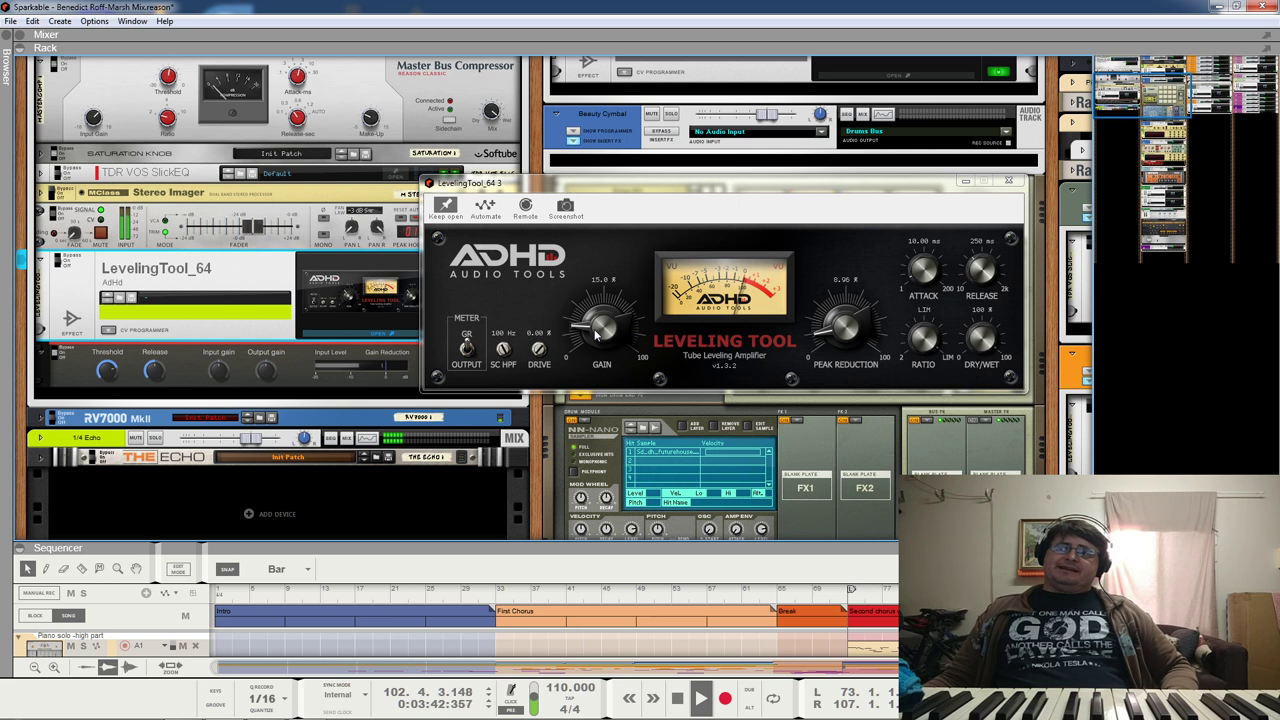
{"action": "left_click_drag", "start_coordinate": [597, 336], "coordinate": [598, 320]}
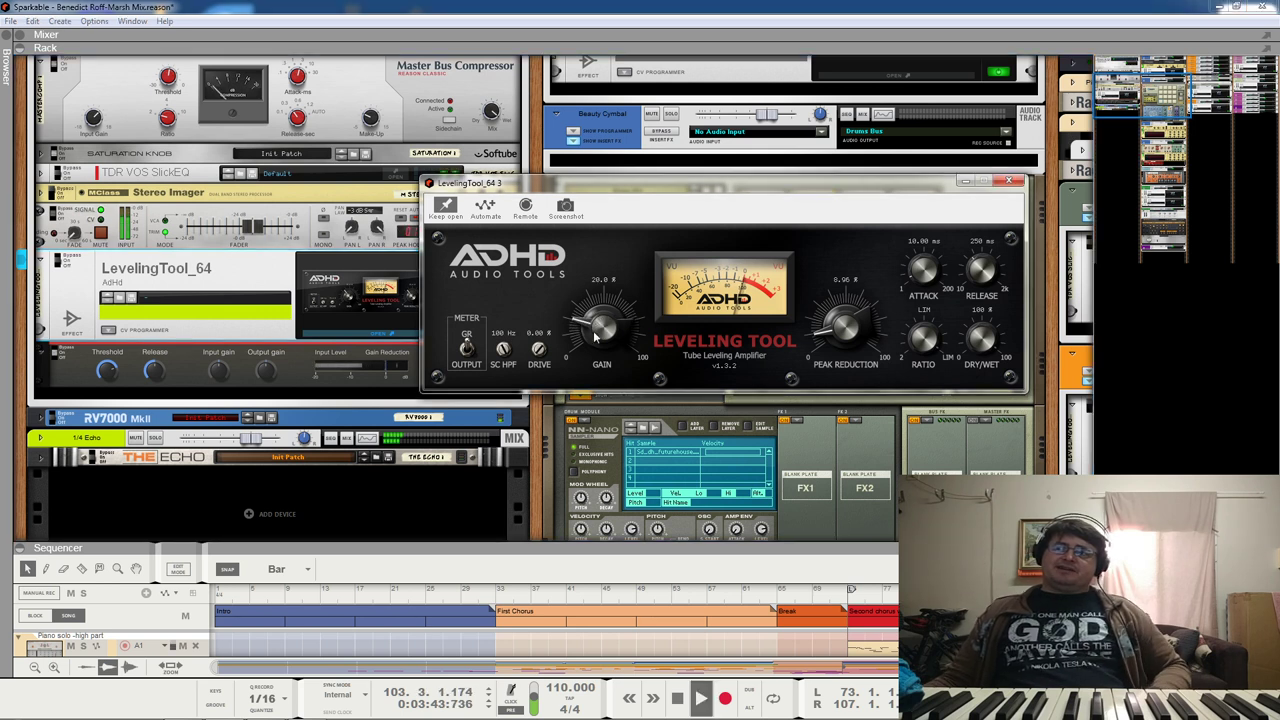
{"action": "key", "text": "space"}
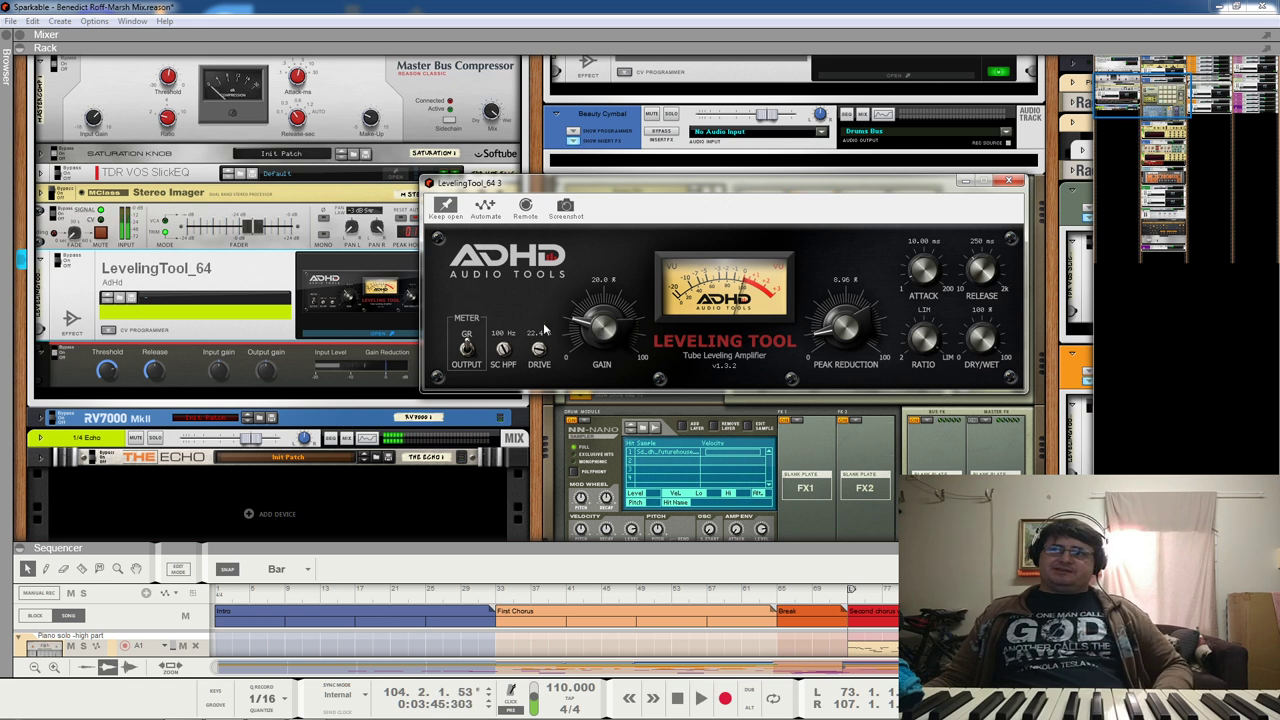
{"action": "key", "text": "space"}
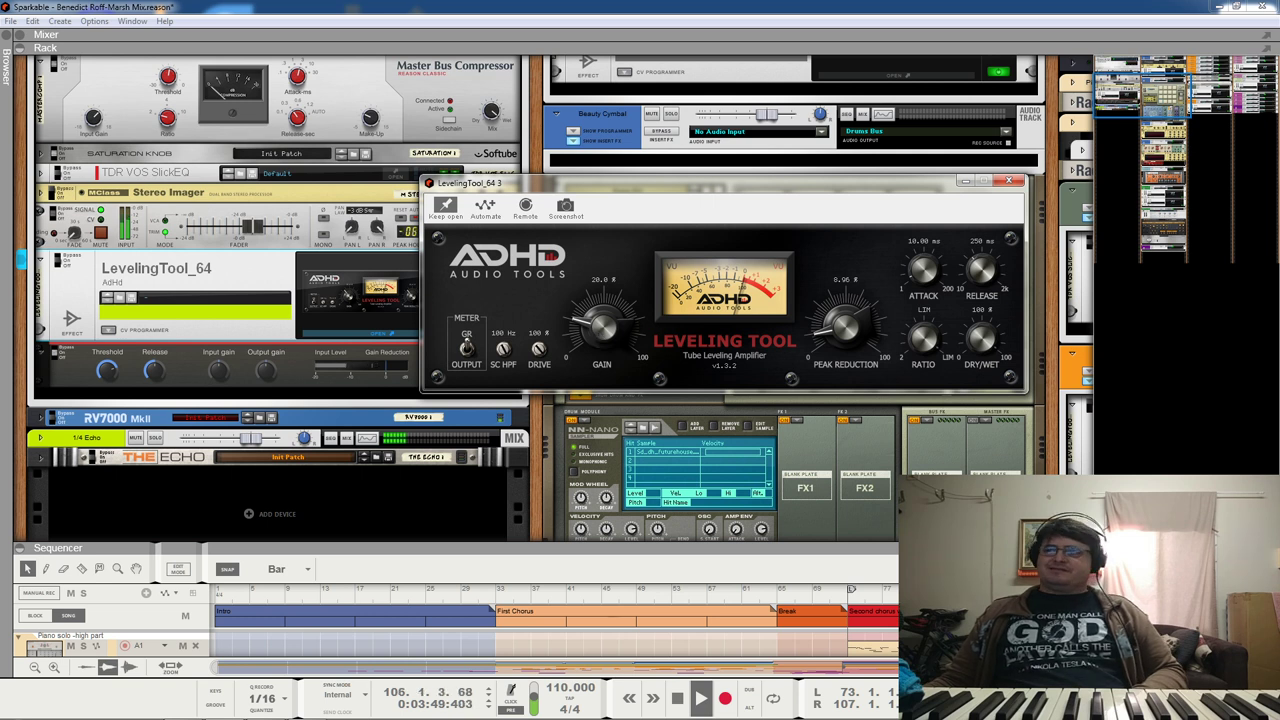
{"action": "left_click", "coordinate": [931, 589]}
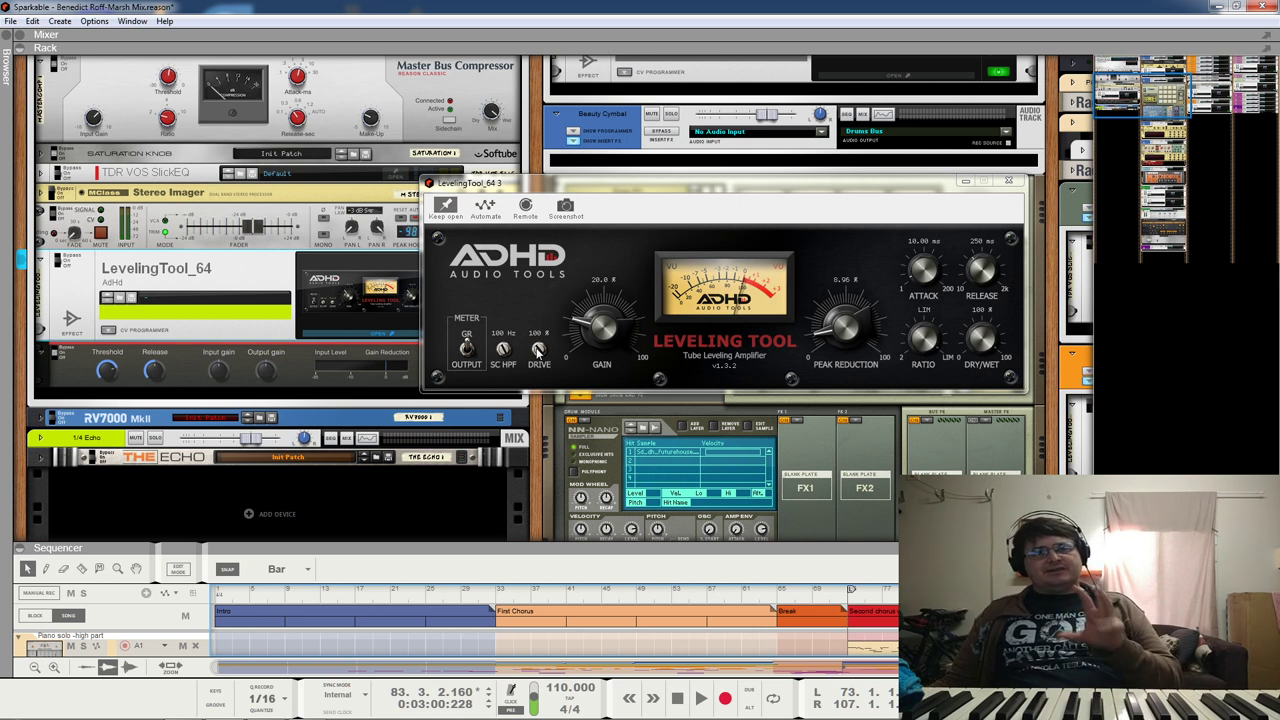
Step: Set LevelingTool_64's drive to 25%, then close its interface with the song position moved to bar 11
{"action": "left_click_drag", "start_coordinate": [538, 350], "coordinate": [549, 455]}
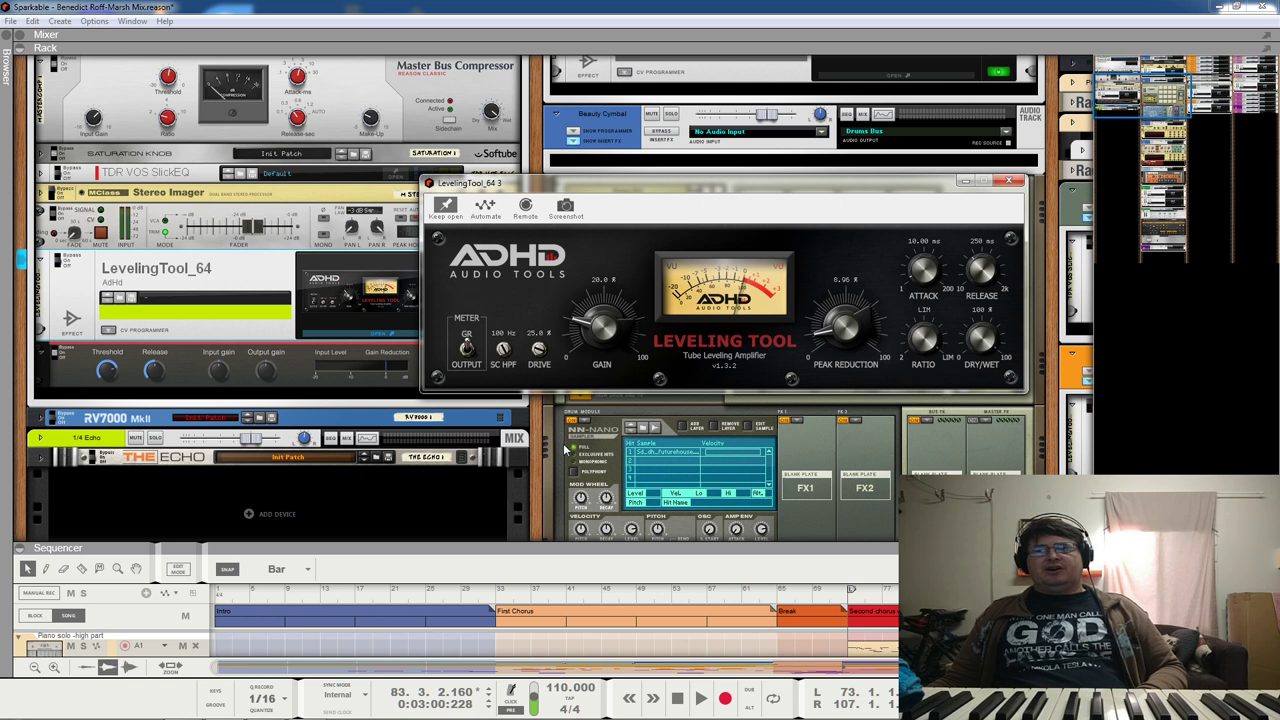
{"action": "left_click", "coordinate": [303, 595]}
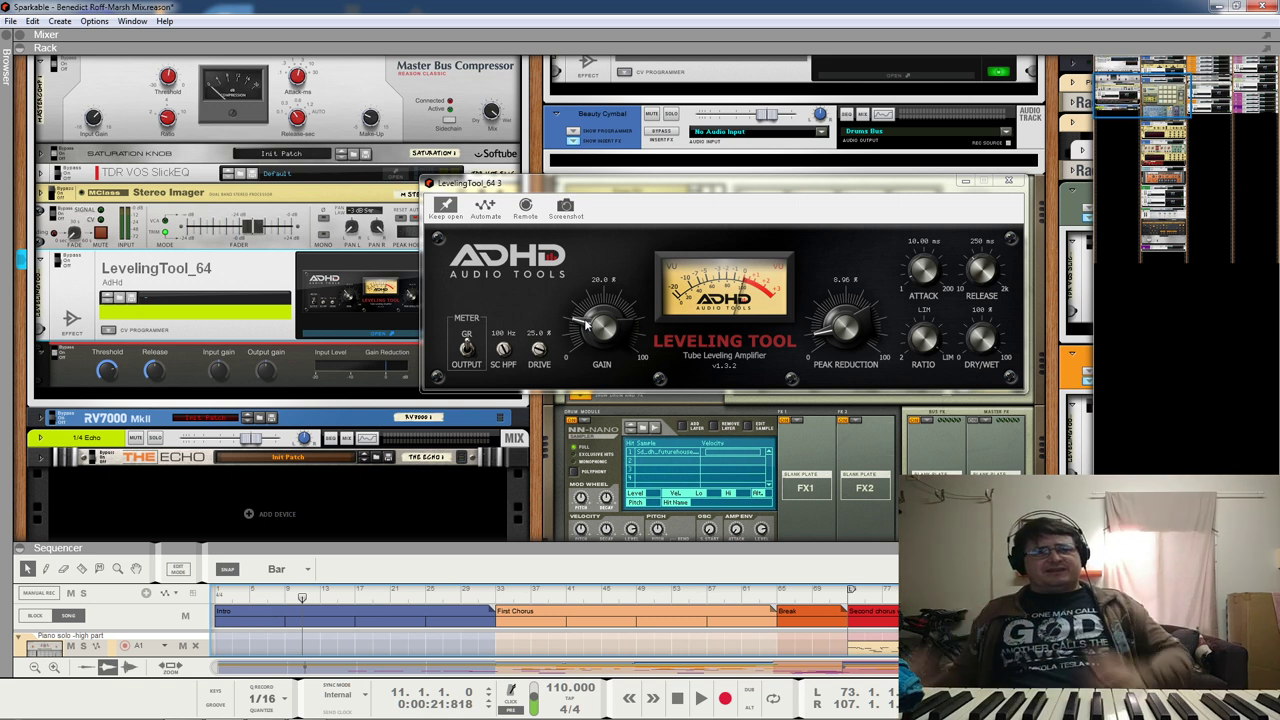
{"action": "left_click", "coordinate": [1008, 181]}
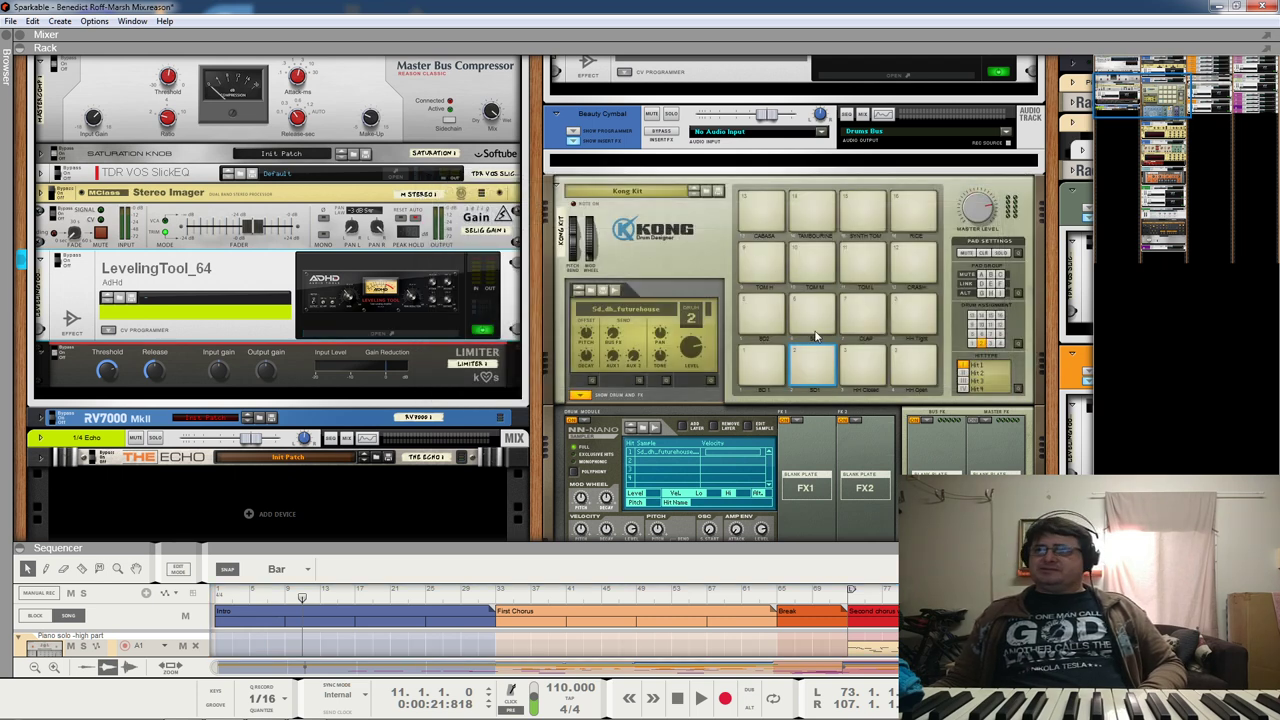
Step: Go over the Master Bus Compressor, TDR VOS SlickEQ and the LevelingTool_64 interface in the master insert chain
{"action": "scroll", "coordinate": [765, 440], "scroll_direction": "up", "scroll_amount": 3}
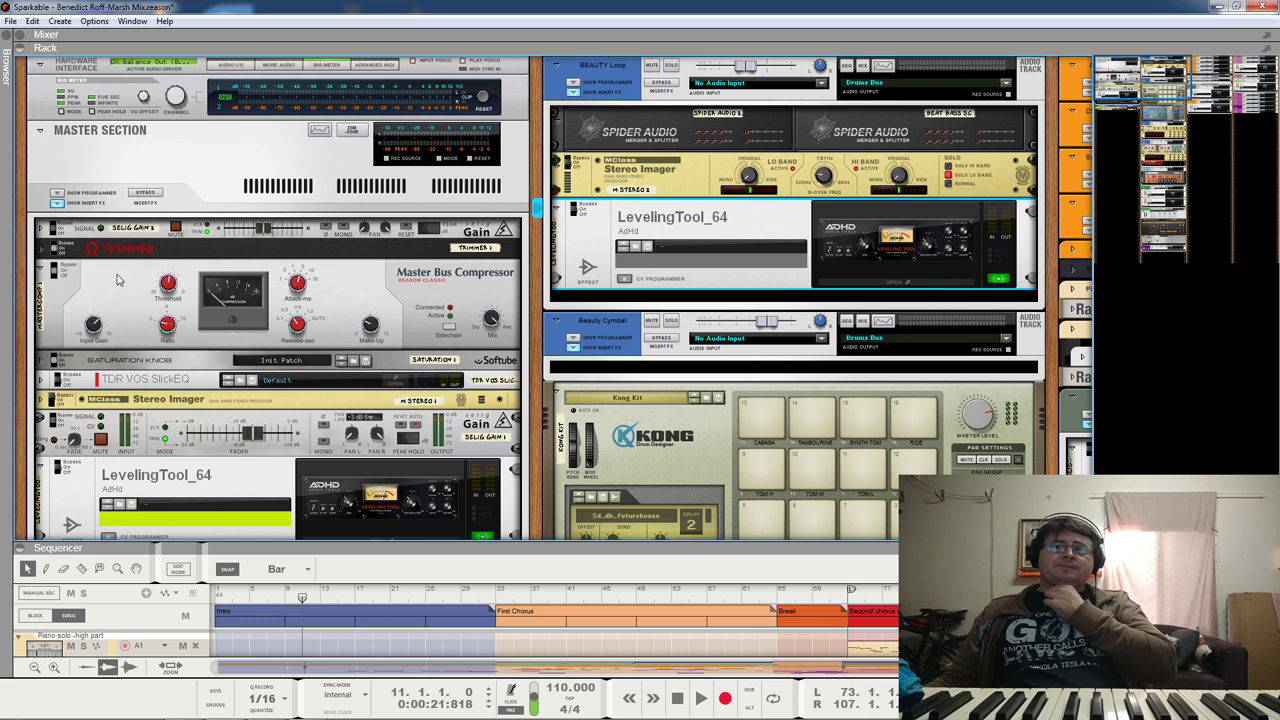
{"action": "left_click", "coordinate": [139, 303]}
{"action": "scroll", "coordinate": [139, 303], "scroll_direction": "down", "scroll_amount": 2}
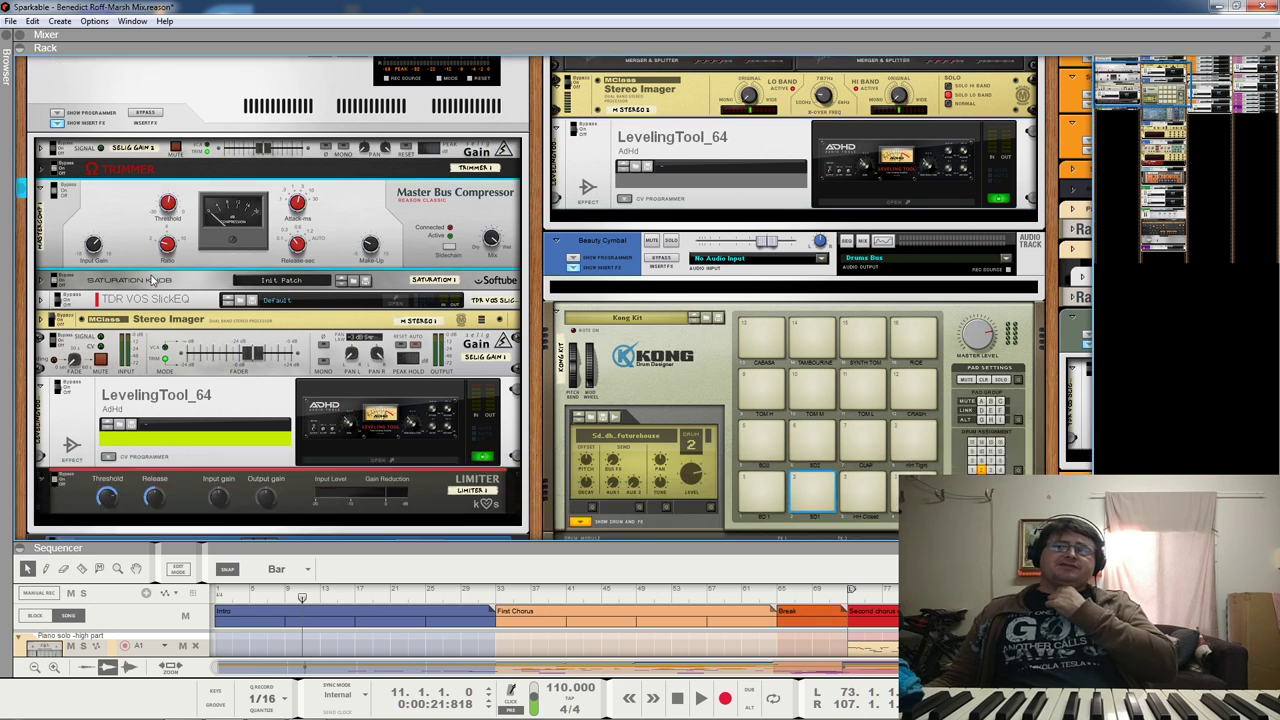
{"action": "left_click", "coordinate": [167, 302]}
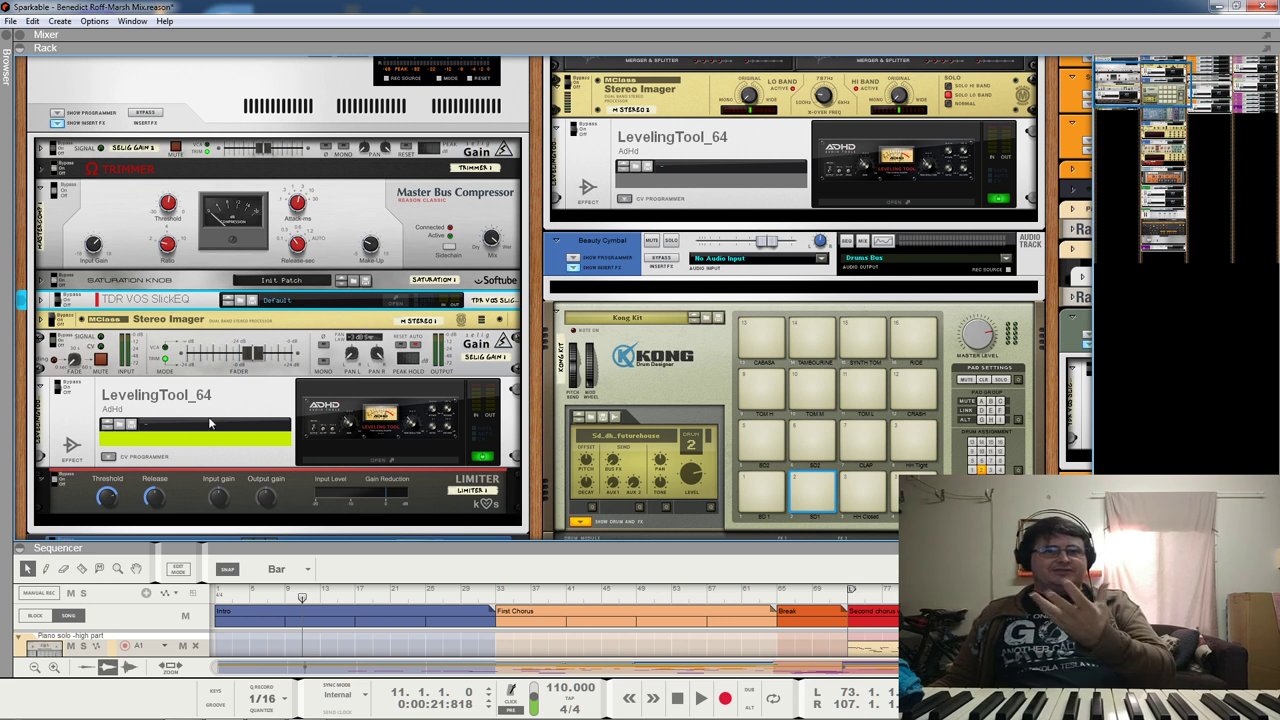
{"action": "left_click", "coordinate": [356, 424]}
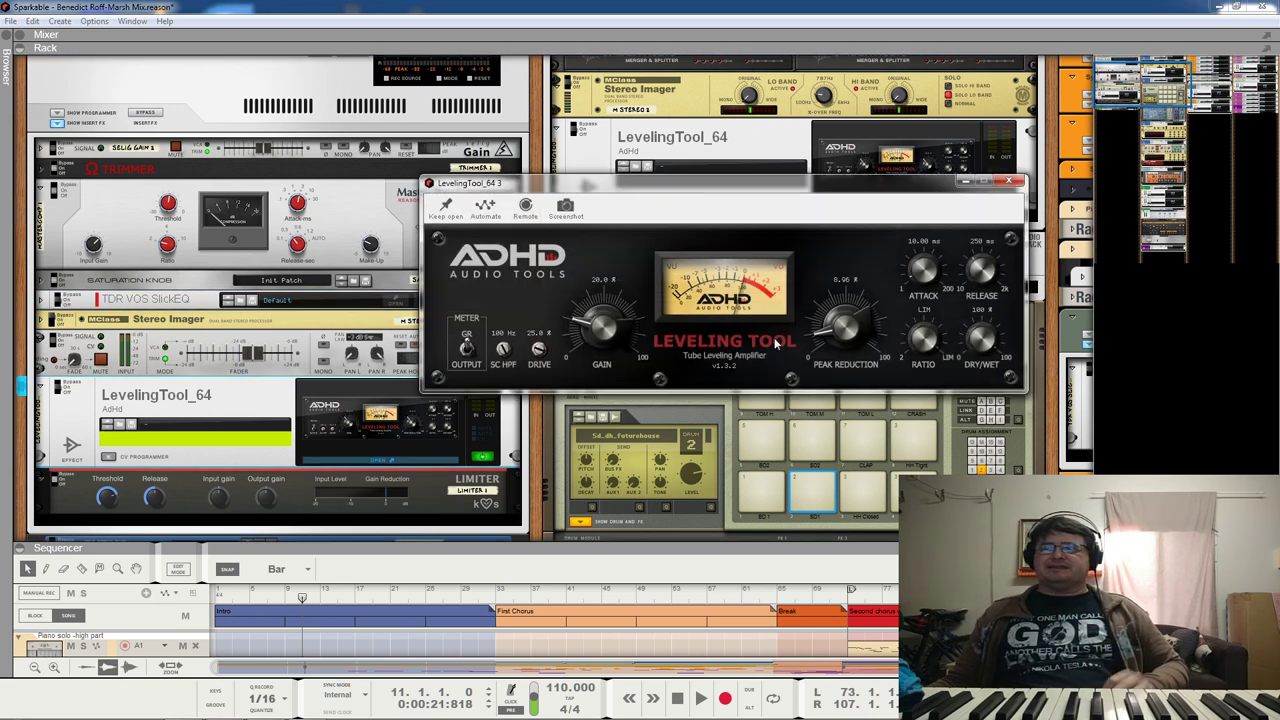
{"action": "left_click", "coordinate": [1010, 182]}
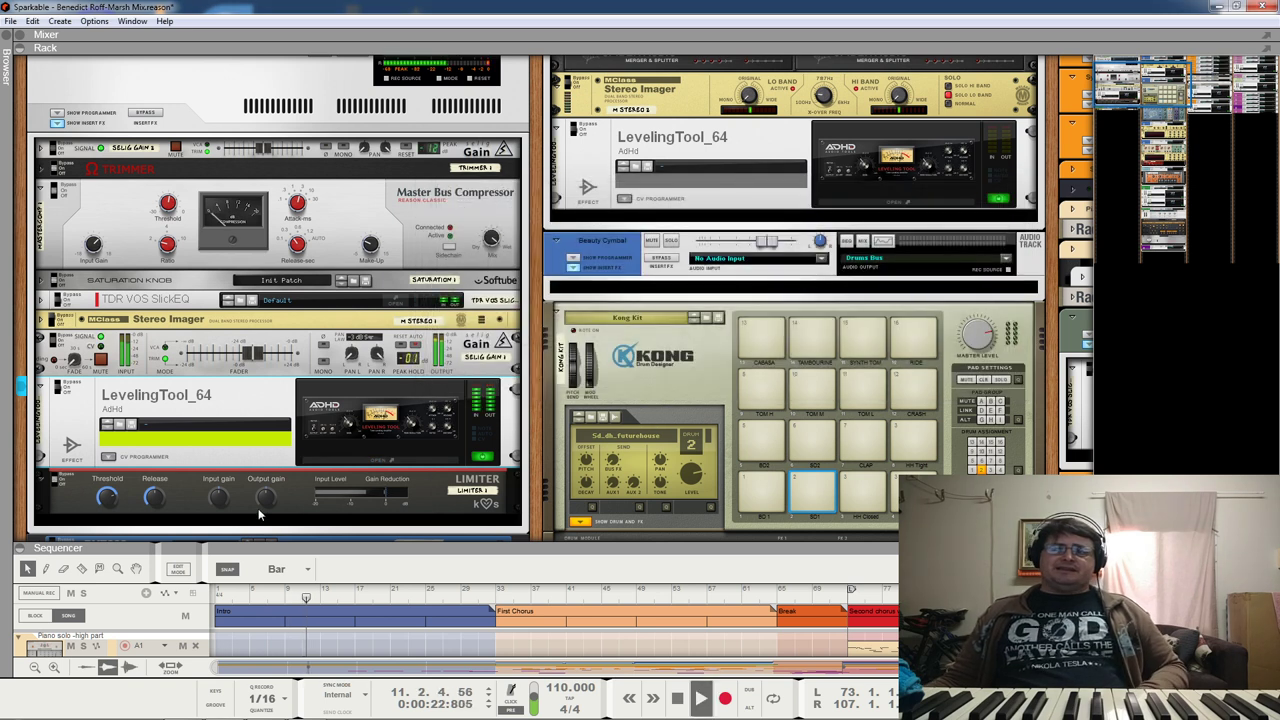
Step: Play short passages from the intro and second chorus through the master chain and fold LevelingTool_64
{"action": "key", "text": "space"}
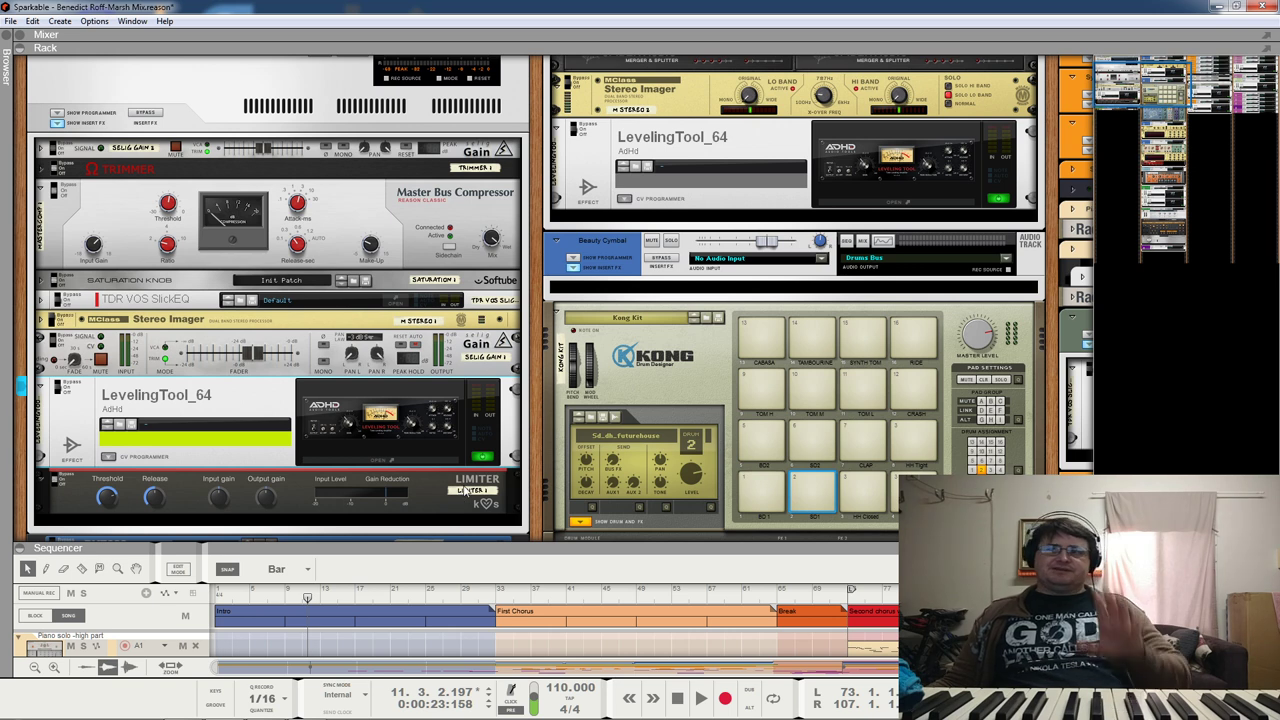
{"action": "scroll", "coordinate": [540, 345], "scroll_direction": "up", "scroll_amount": 3}
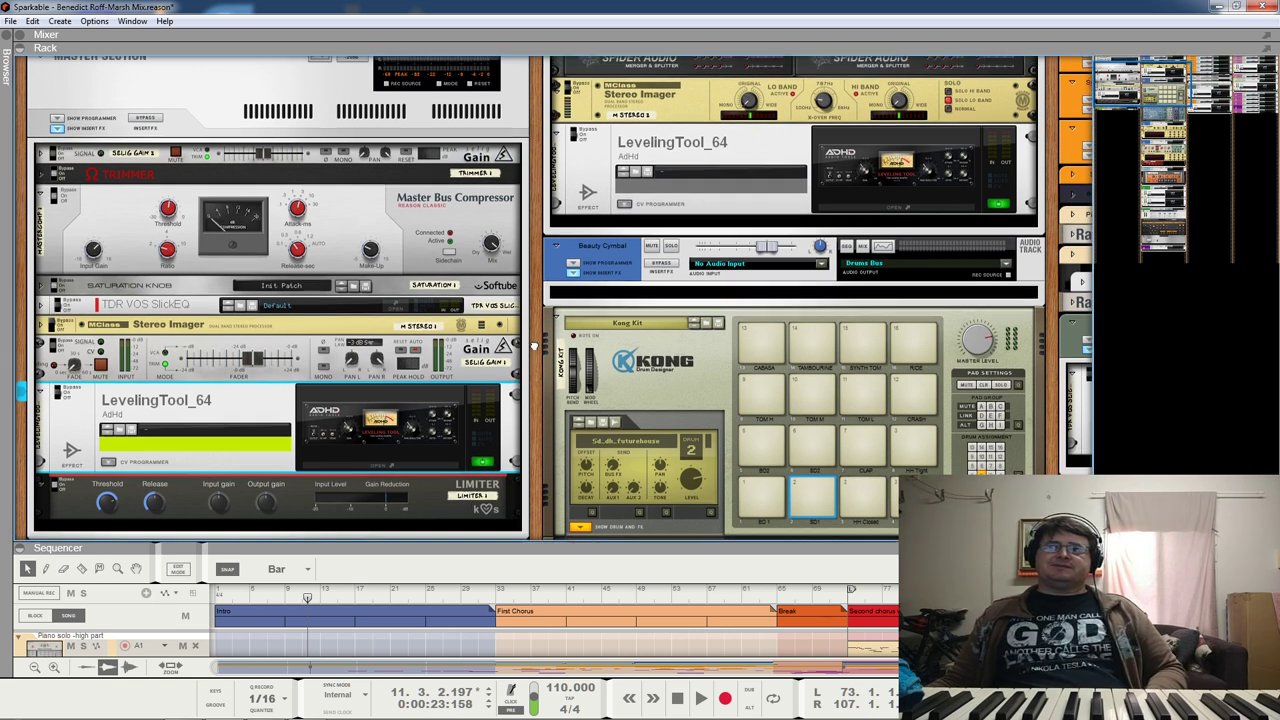
{"action": "key", "text": "space"}
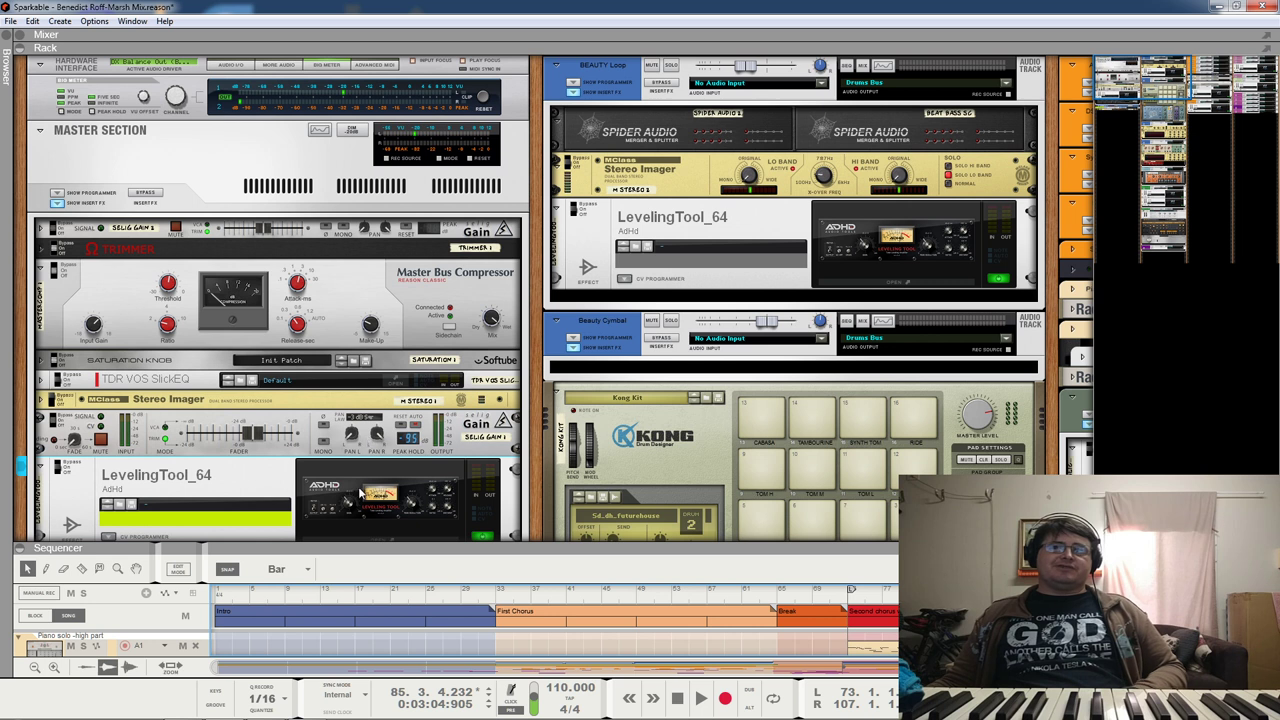
{"action": "key", "text": "space"}
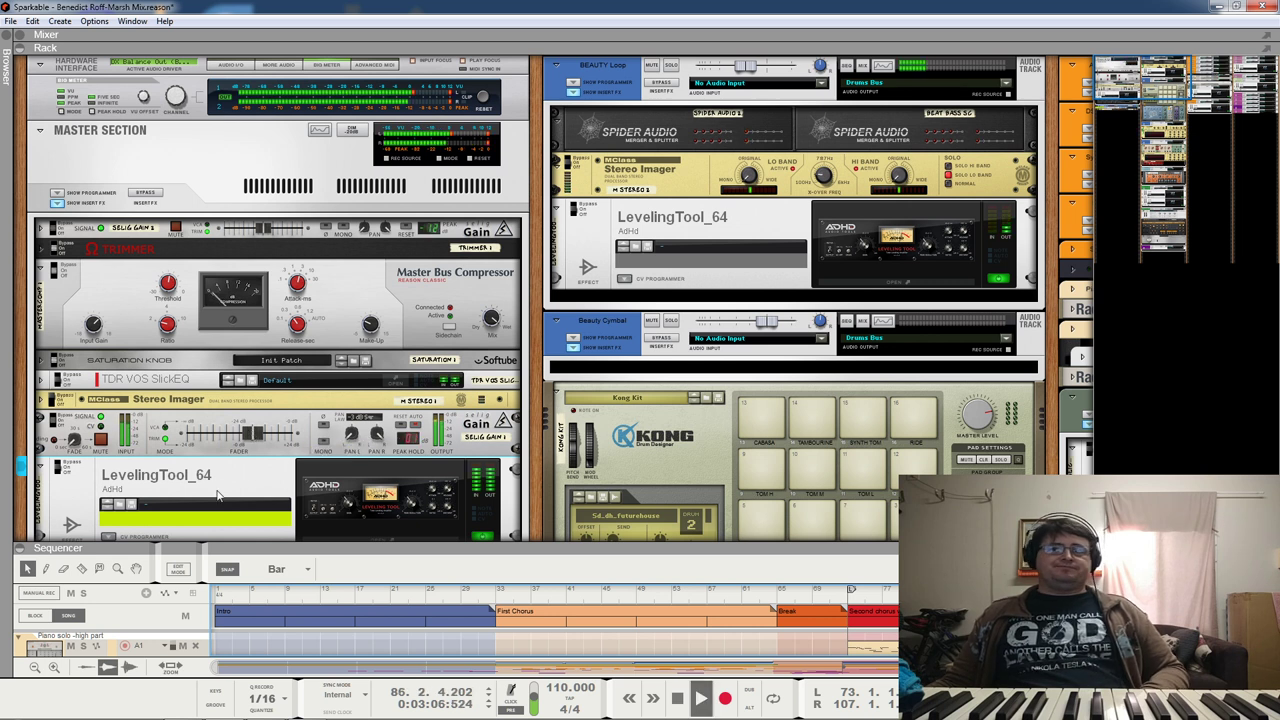
{"action": "left_click", "coordinate": [42, 465]}
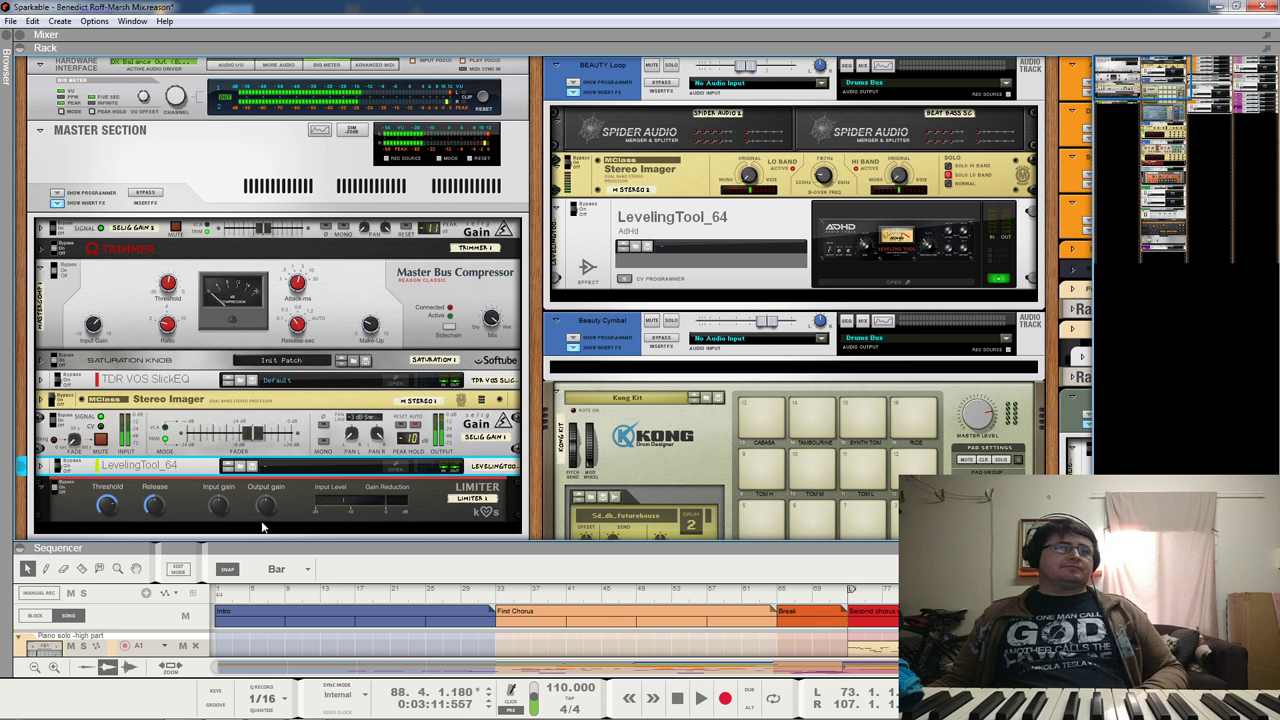
Step: Fold the Master Bus Compressor in the master insert chain and select the Kong drum device
{"action": "mouse_move", "coordinate": [271, 515]}
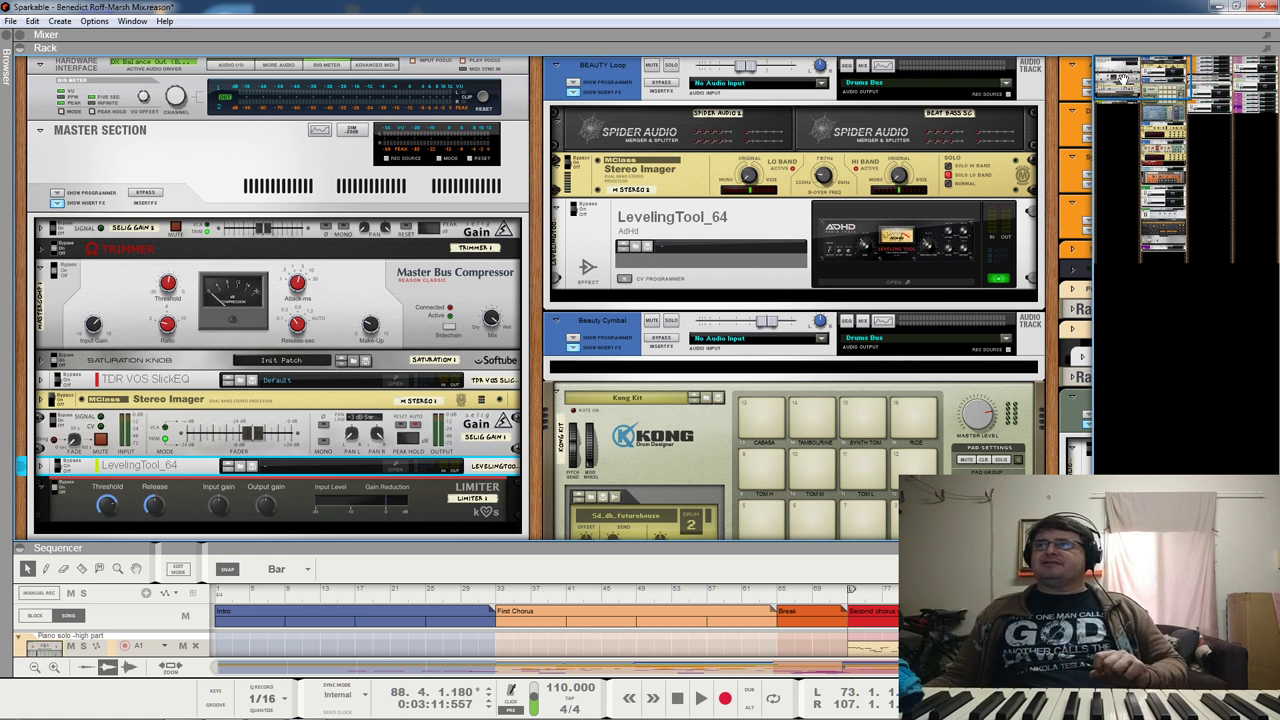
{"action": "left_click_drag", "start_coordinate": [1122, 78], "coordinate": [1212, 66]}
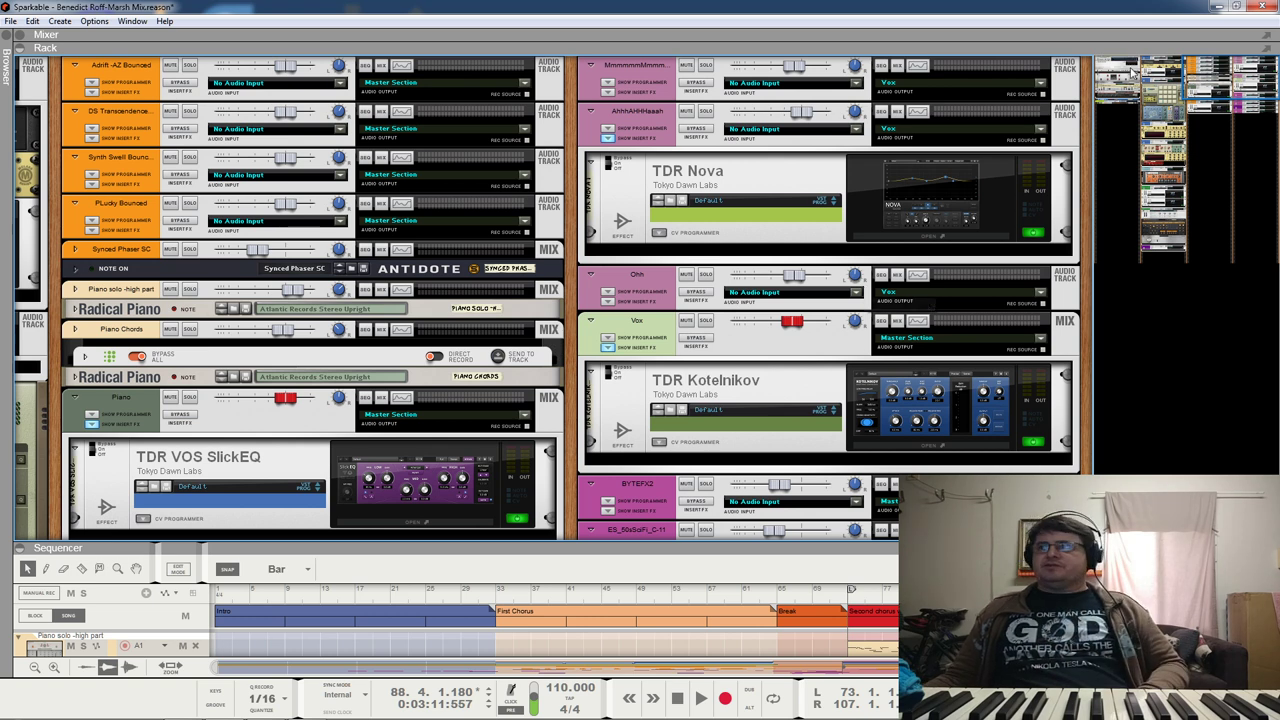
{"action": "left_click_drag", "start_coordinate": [1228, 78], "coordinate": [1115, 40]}
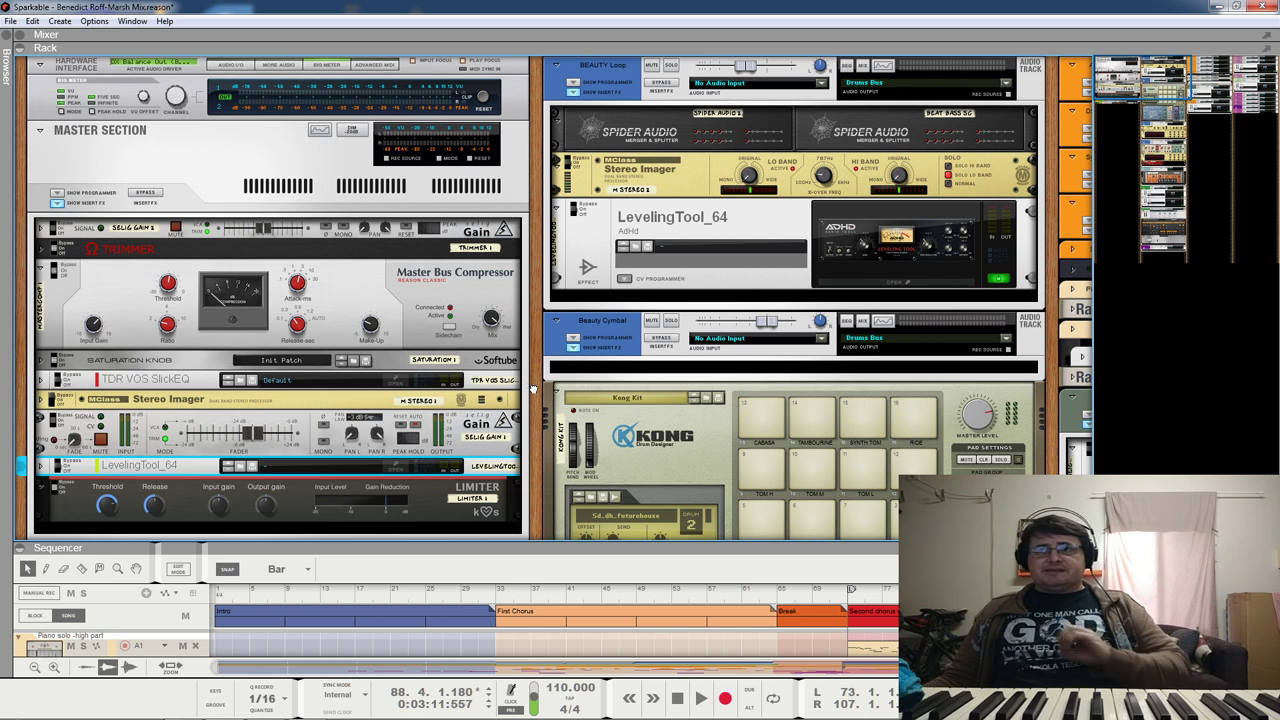
{"action": "left_click", "coordinate": [41, 228]}
{"action": "left_click", "coordinate": [41, 228]}
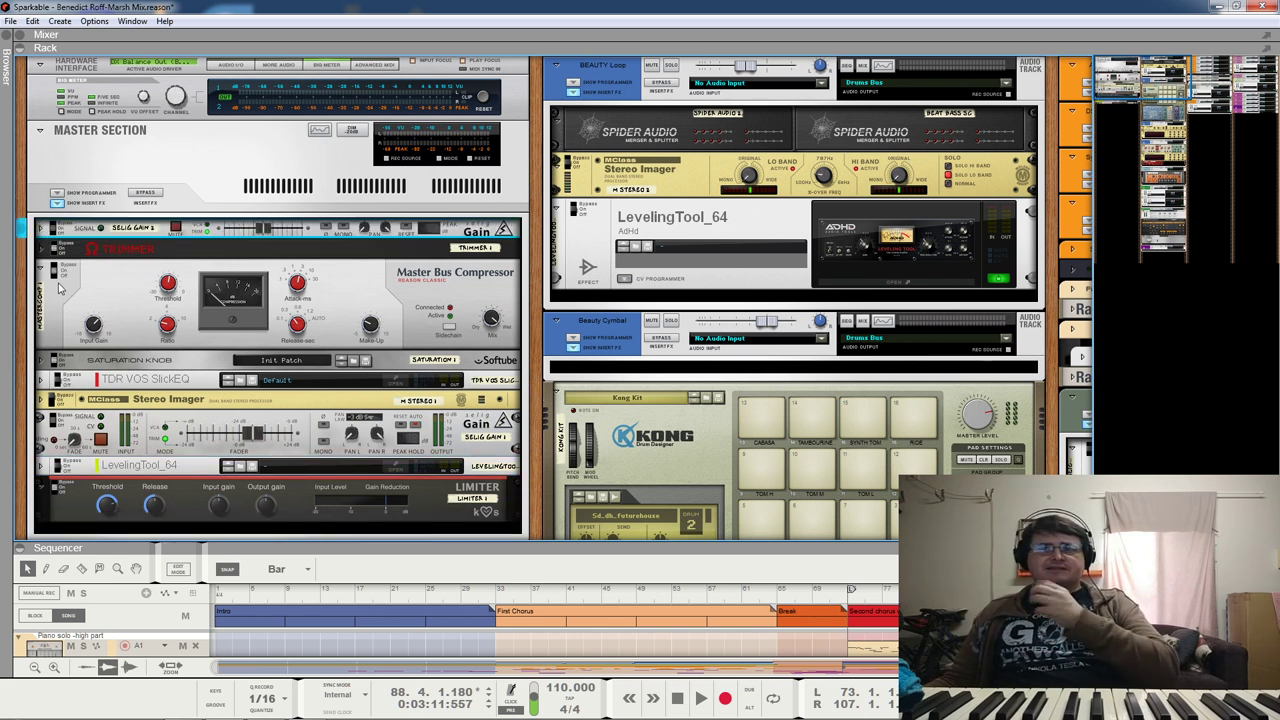
{"action": "left_click", "coordinate": [43, 272]}
{"action": "left_click", "coordinate": [42, 272]}
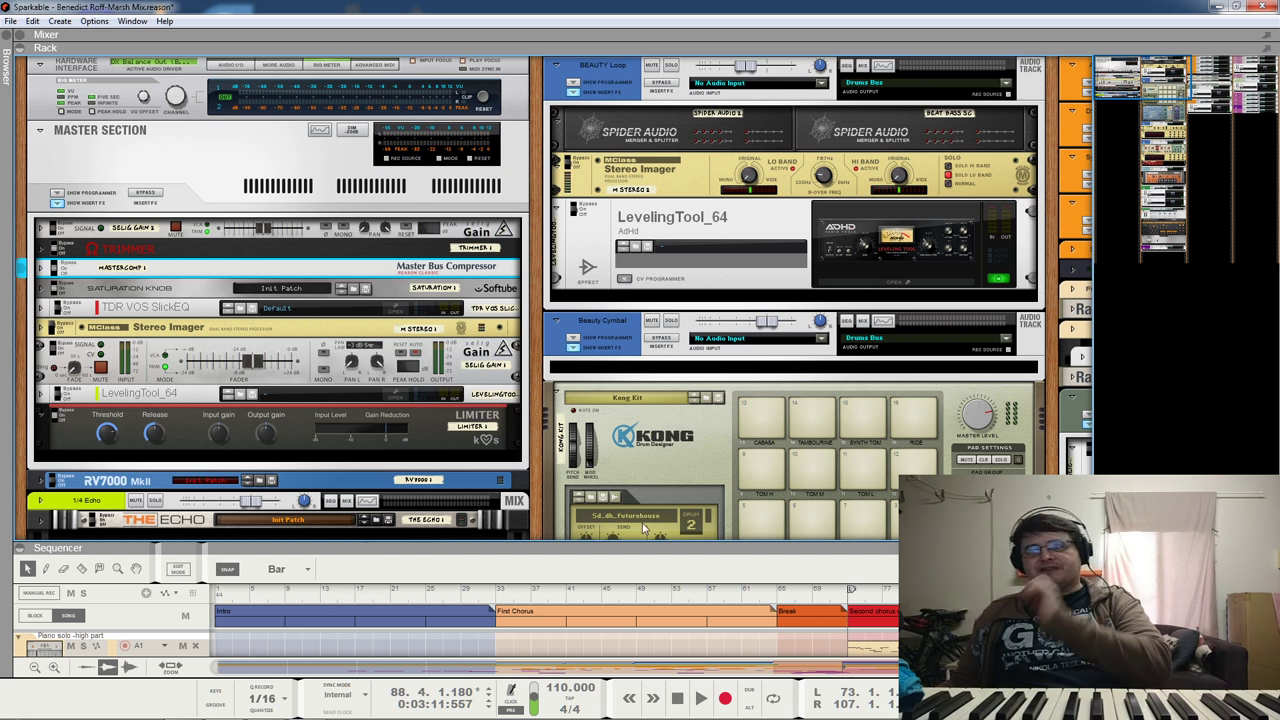
{"action": "left_click", "coordinate": [656, 449]}
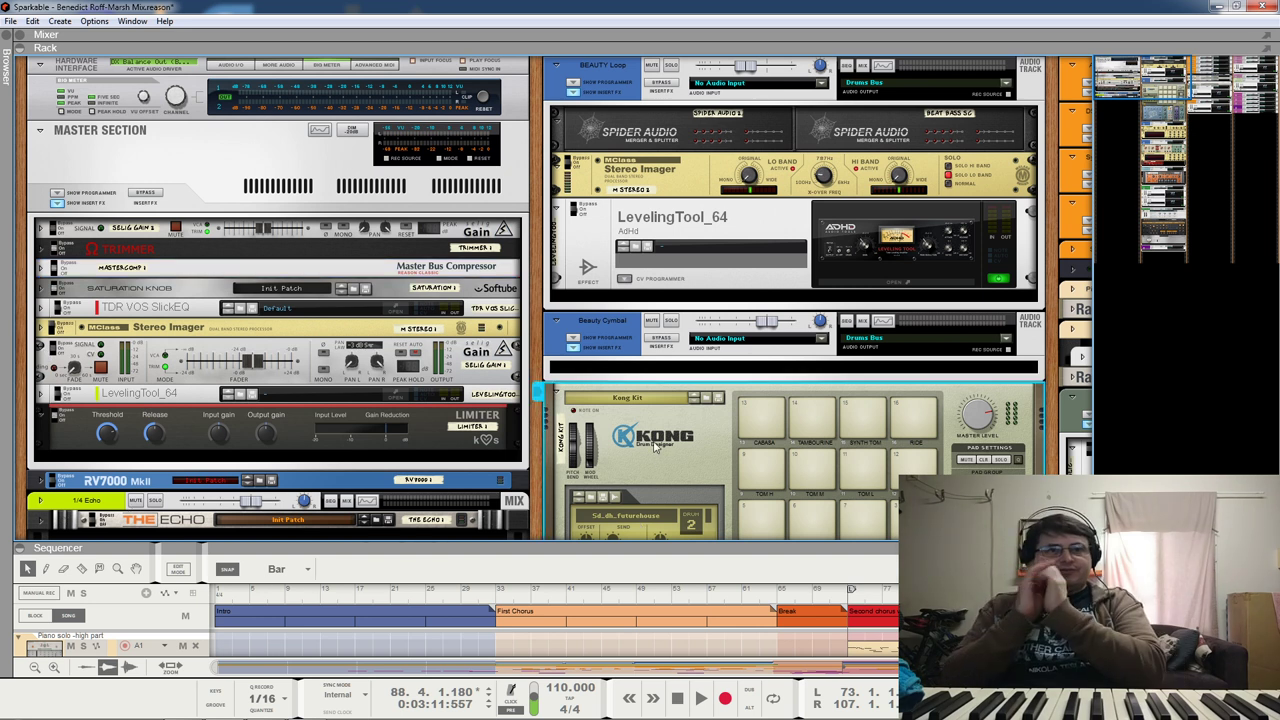